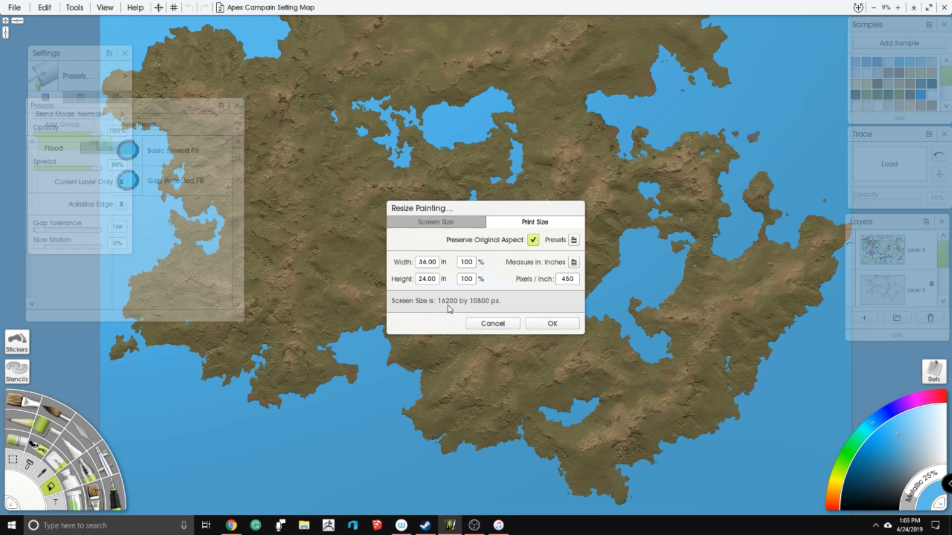
- Leave the painting's size settings unchanged and examine the terrain around the small central lake up close
left_click(493, 324)
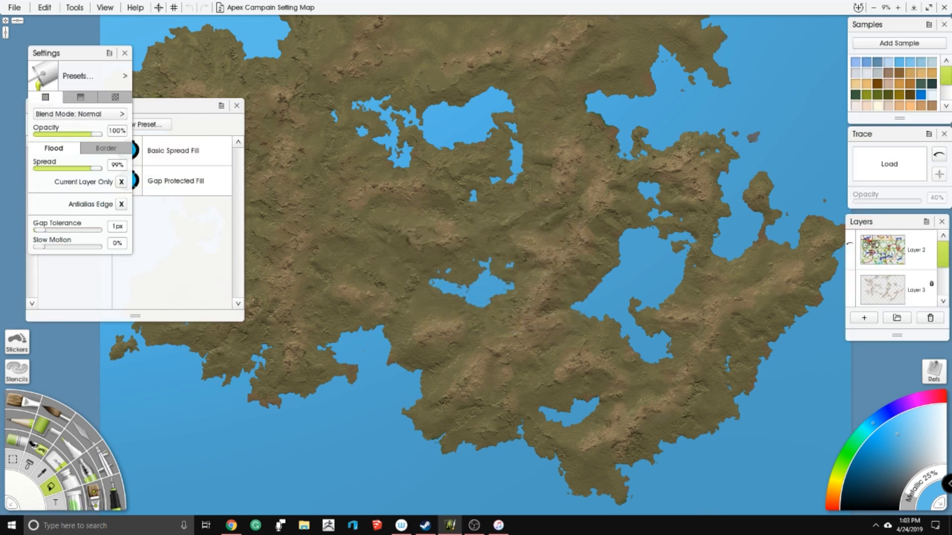
scroll(528, 189, "up", 5)
key("alt+Tab")
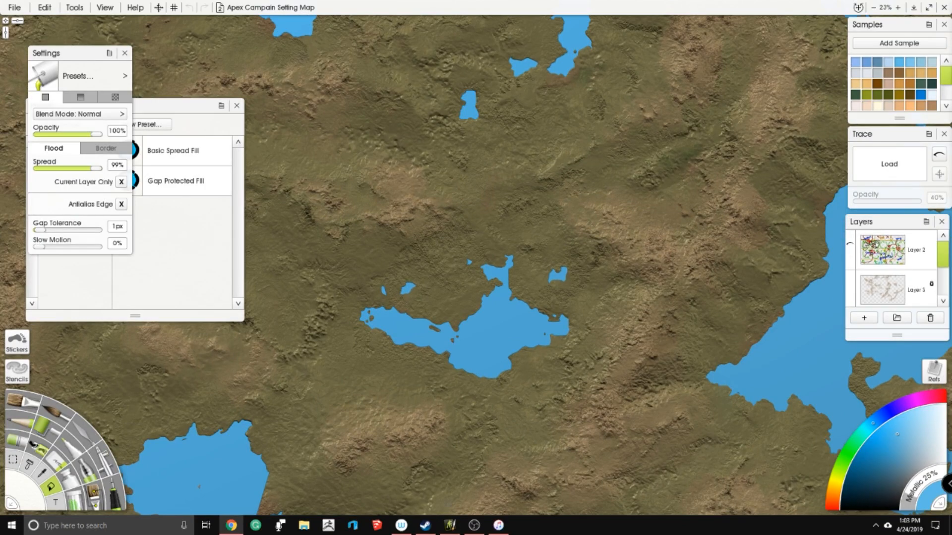
scroll(699, 269, "down", 5)
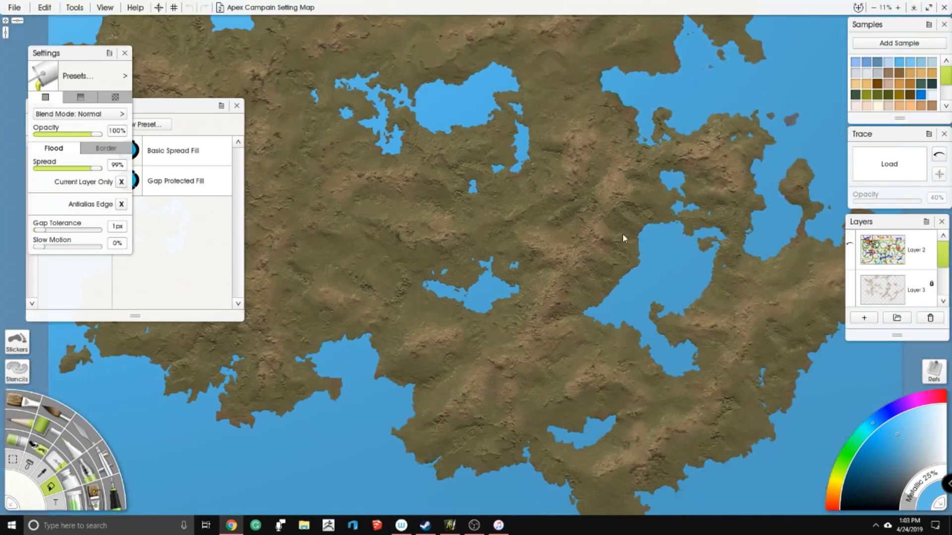
scroll(639, 216, "up", 5)
scroll(580, 238, "down", 5)
scroll(580, 238, "up", 6)
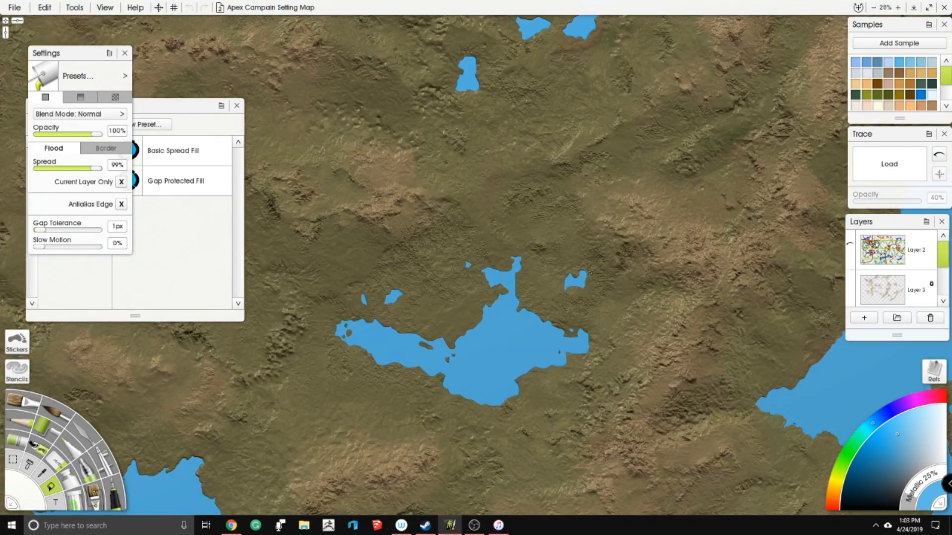
scroll(575, 263, "down", 5)
- Inspect the map's mountain ranges, coastlines and inland lakes, and look through the layer stack down to the blue water layer
left_click(87, 431)
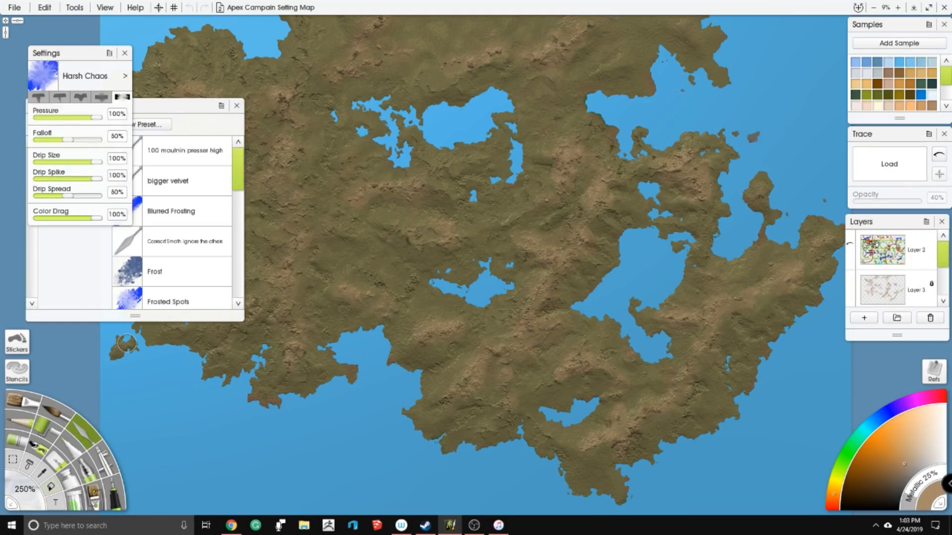
left_click_drag(360, 196, 476, 216)
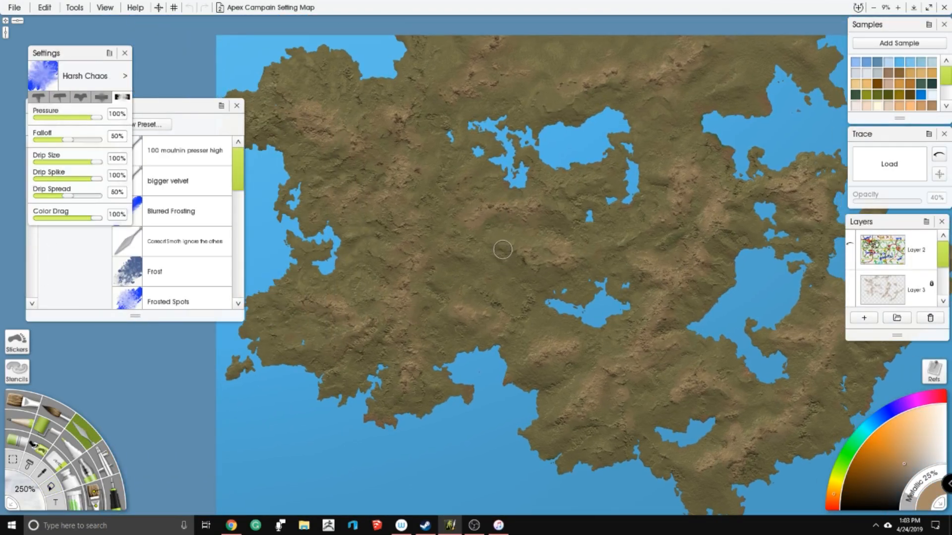
scroll(468, 218, "up", 5)
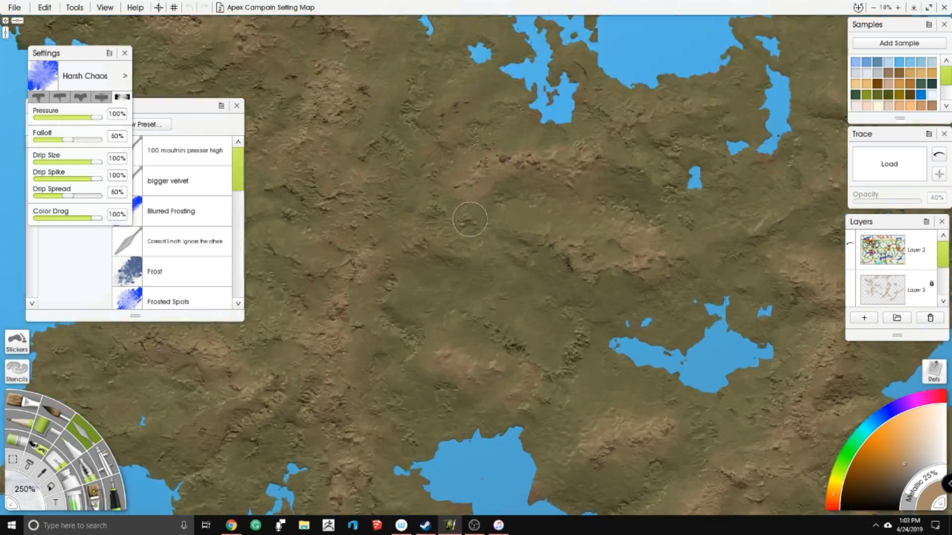
left_click_drag(359, 198, 308, 347)
left_click_drag(435, 319, 399, 341)
scroll(456, 254, "down", 5)
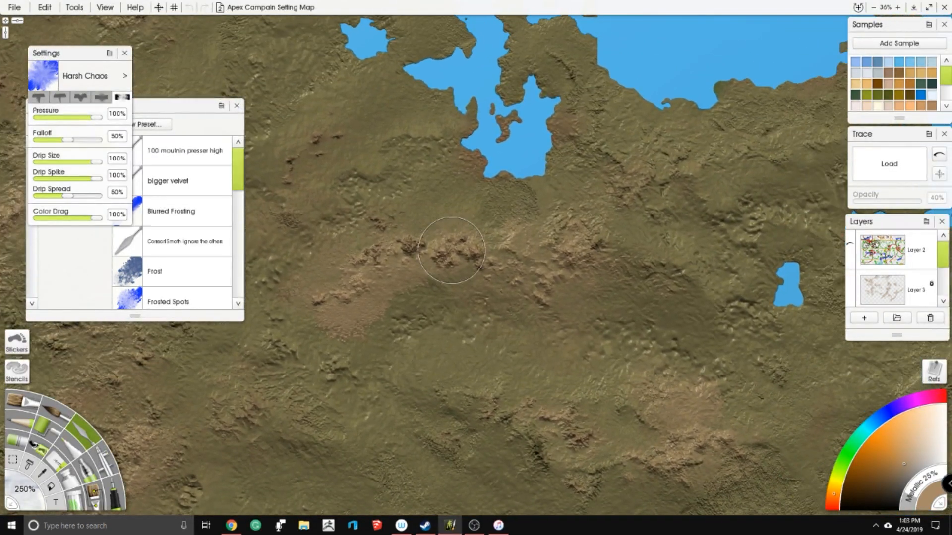
scroll(594, 392, "up", 1)
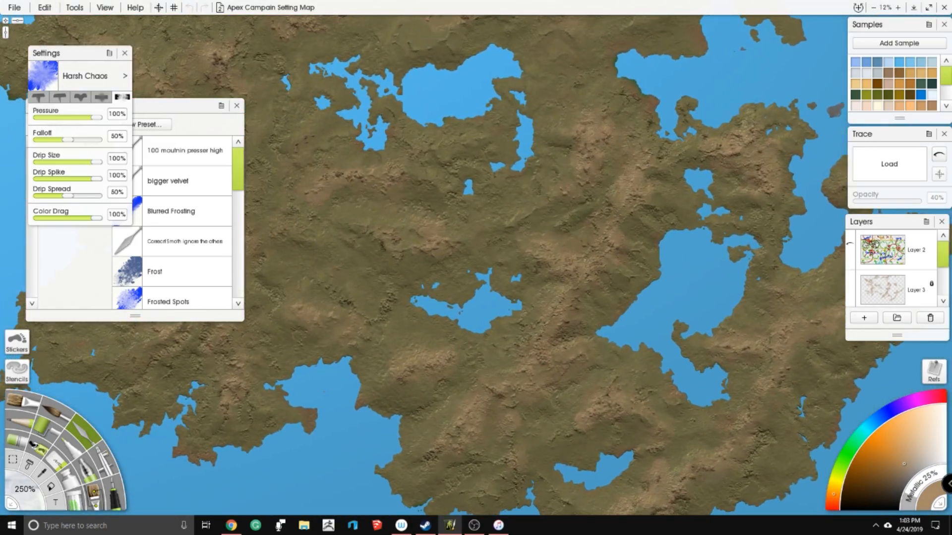
scroll(885, 289, "down", 3)
scroll(886, 289, "up", 2)
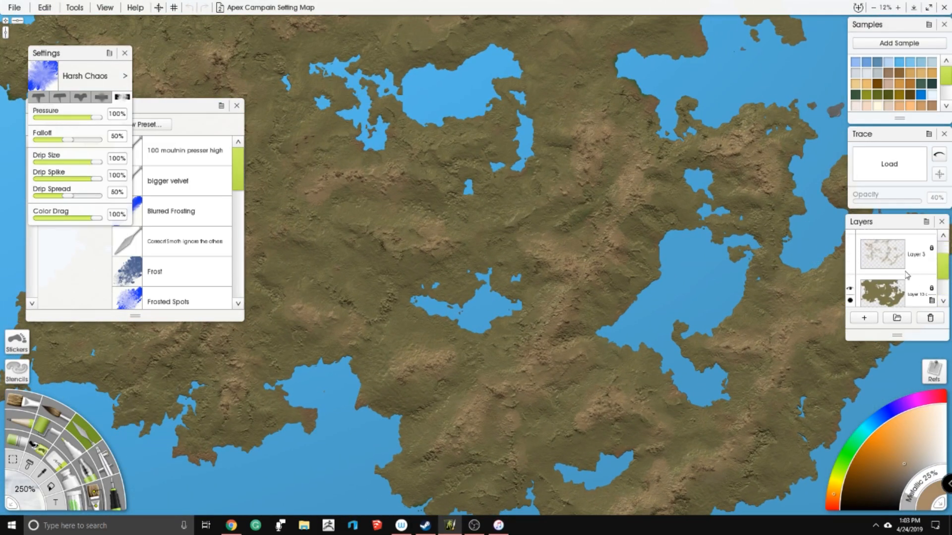
scroll(885, 290, "down", 2)
scroll(510, 256, "up", 2)
left_click_drag(495, 261, 694, 340)
scroll(492, 214, "down", 3)
scroll(492, 213, "up", 3)
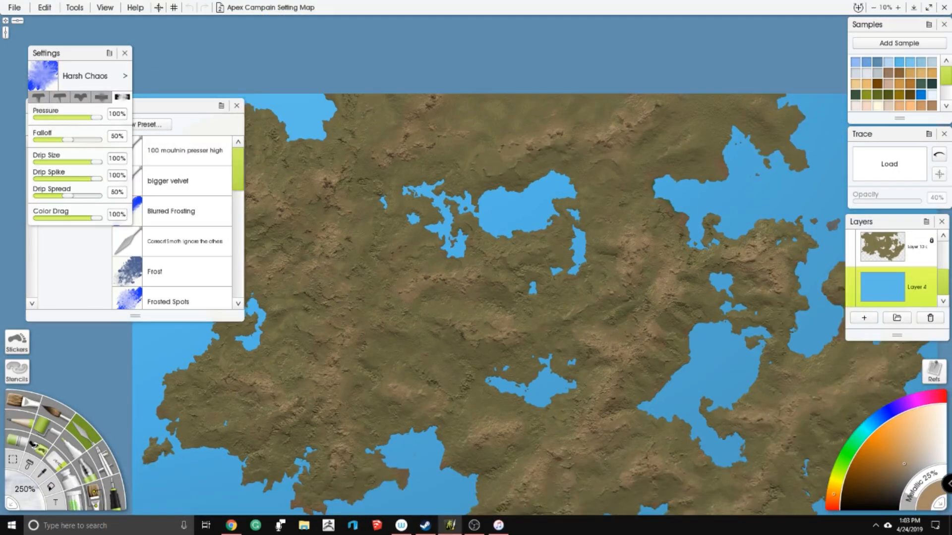
scroll(470, 291, "up", 3)
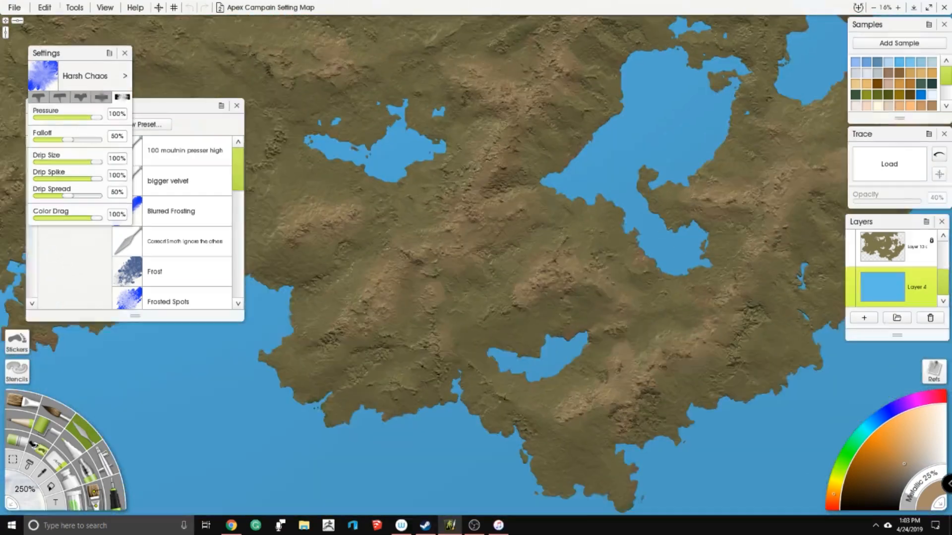
scroll(470, 291, "up", 3)
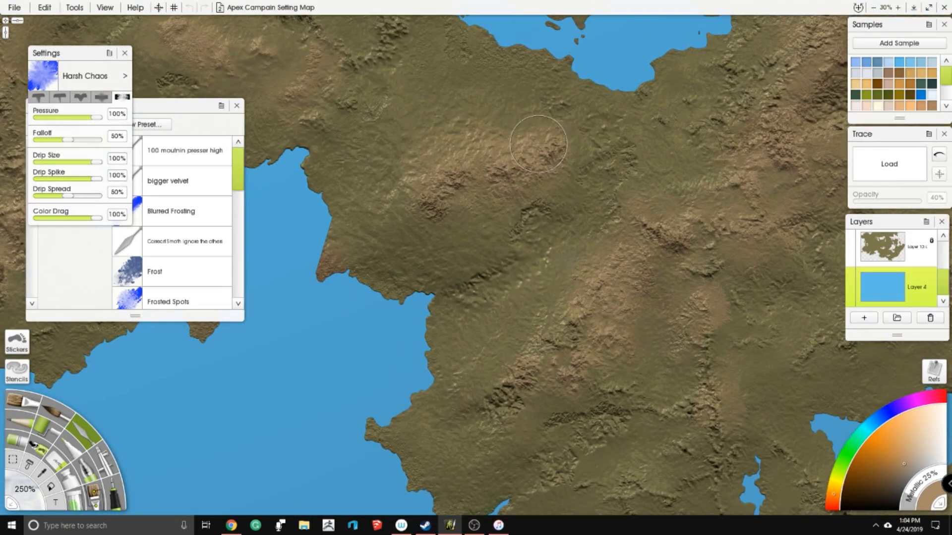
left_click_drag(473, 140, 506, 348)
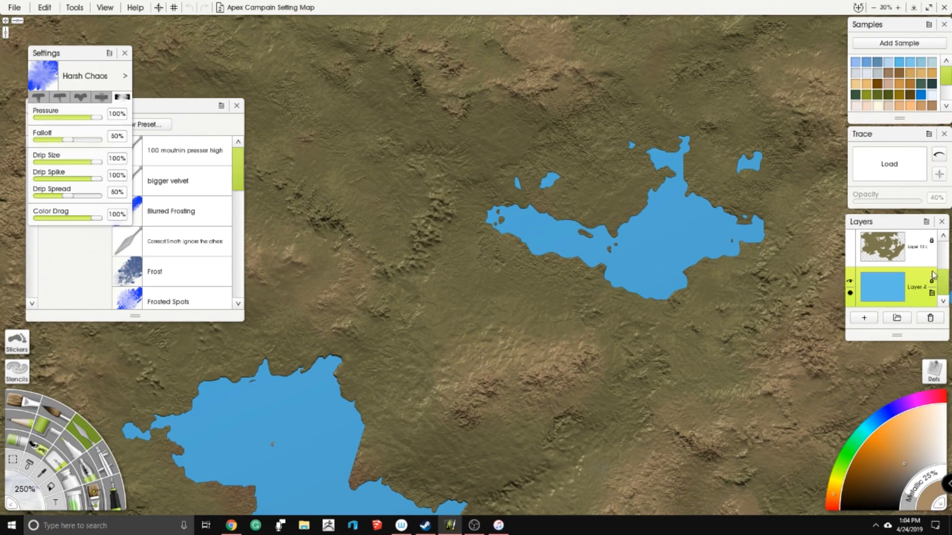
- Merge Layer 3 down into the brown land layer beneath it
scroll(927, 268, "down", 3)
left_click(915, 268)
right_click(911, 268)
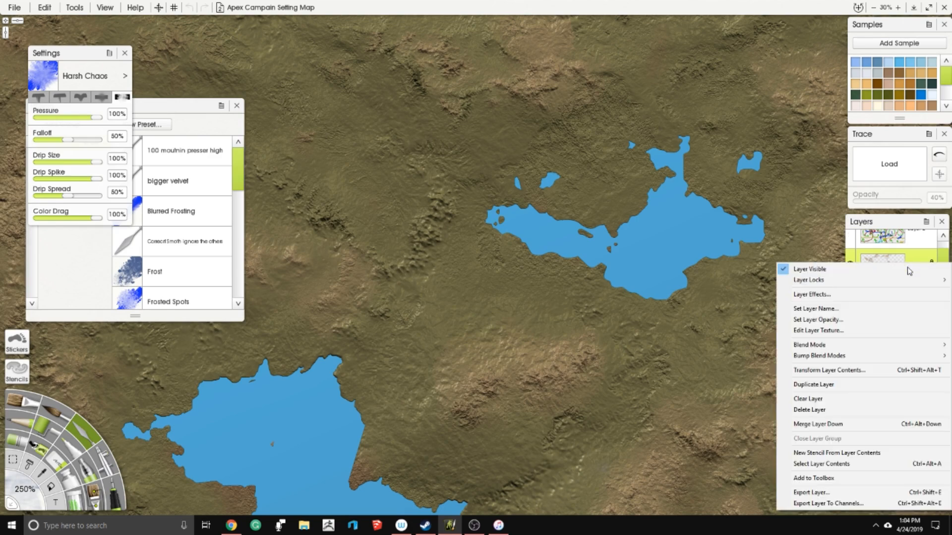
left_click(858, 425)
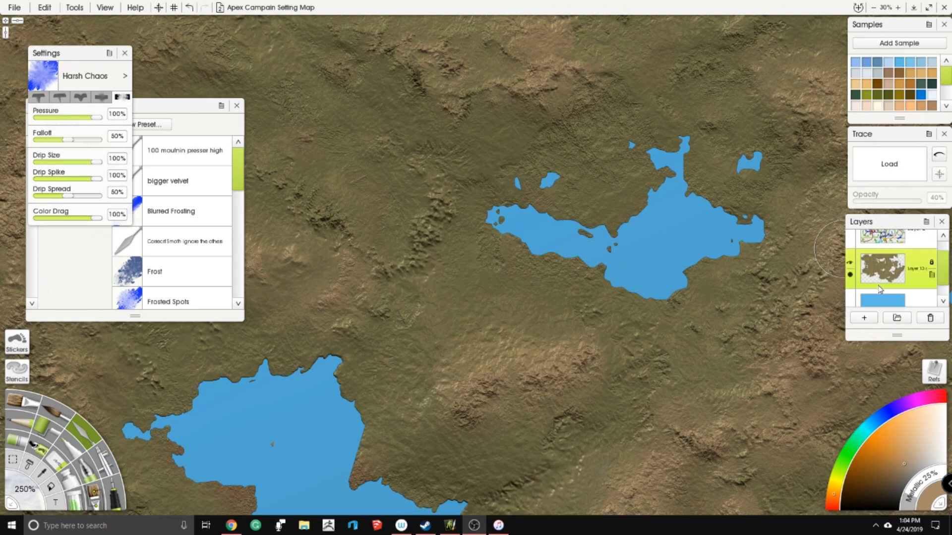
- Duplicate the merged land layer directly above the original
right_click(931, 274)
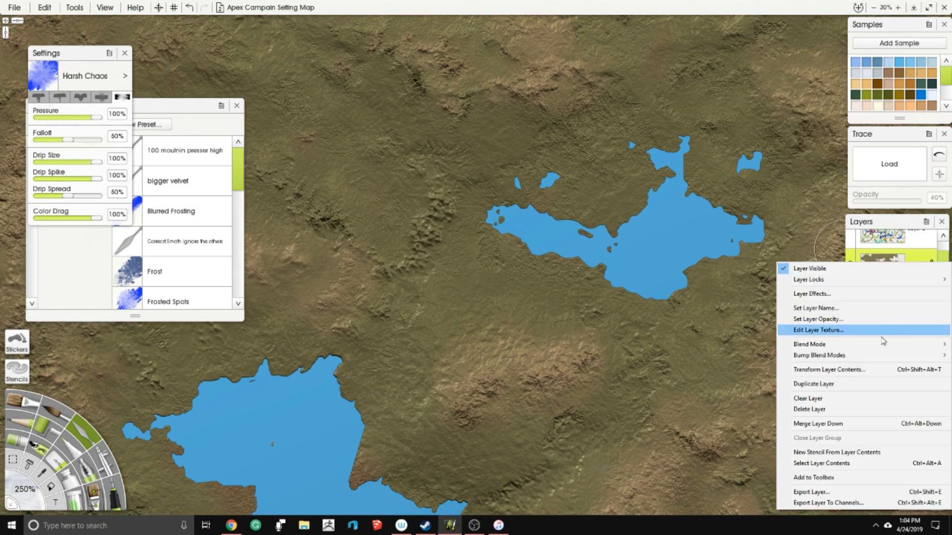
left_click(853, 385)
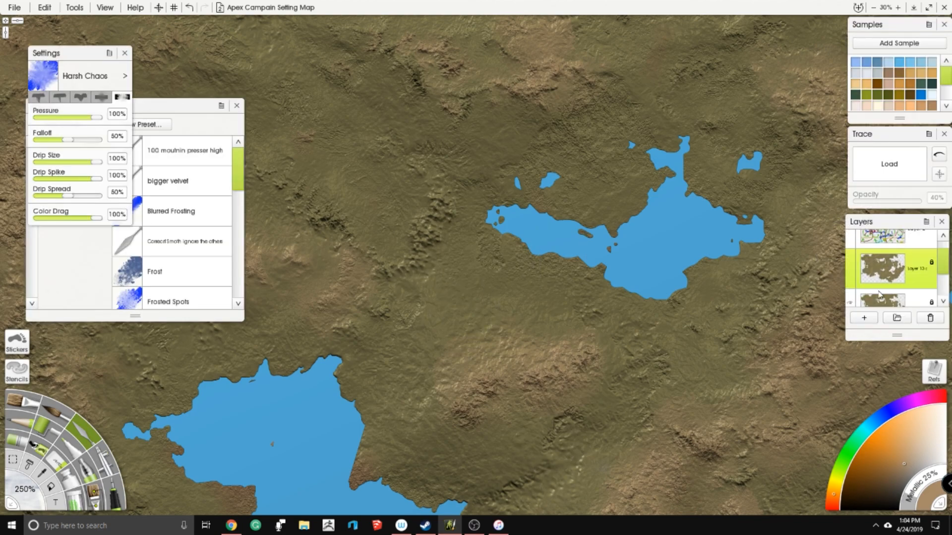
scroll(896, 283, "down", 1)
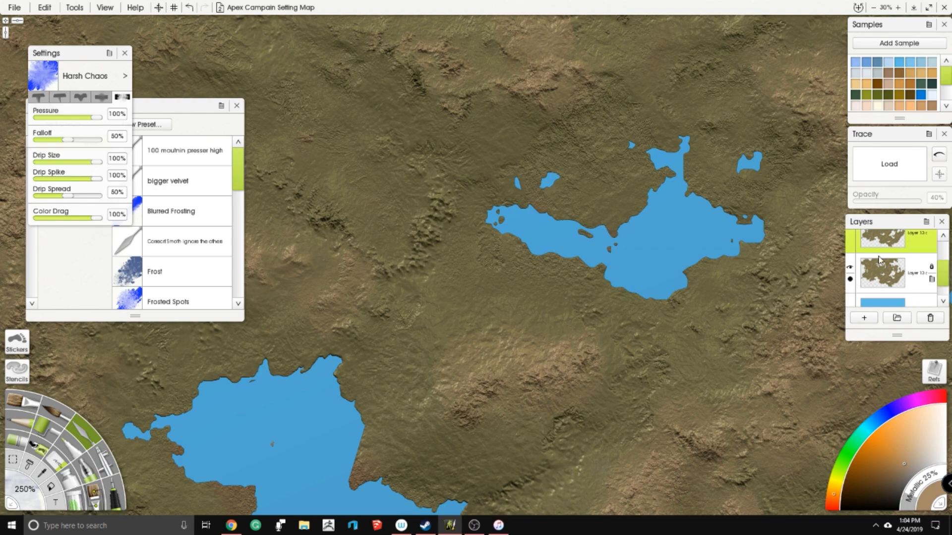
scroll(880, 263, "up", 2)
scroll(655, 247, "down", 4)
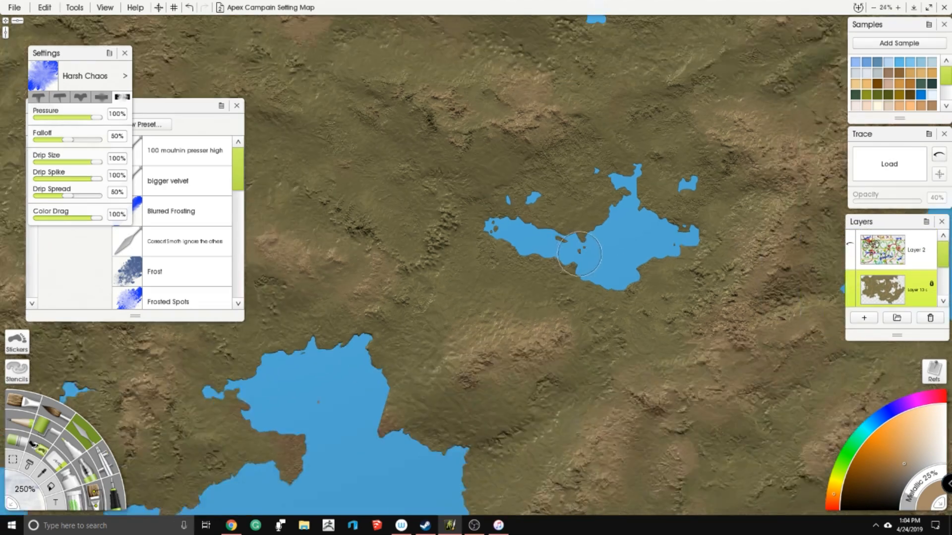
scroll(655, 247, "down", 3)
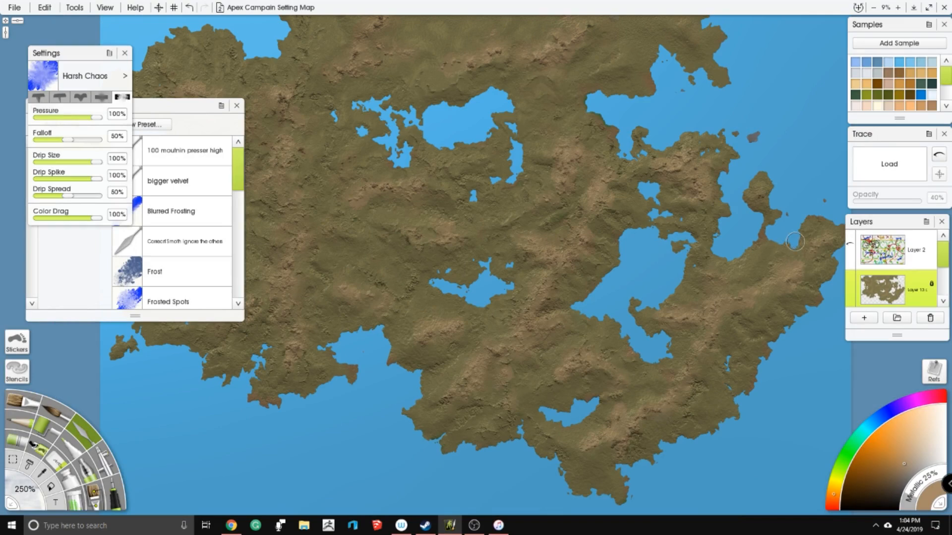
- Review the climate and wind notes by showing Layer 2 over the whole map, and hide that layer again
mouse_move(849, 251)
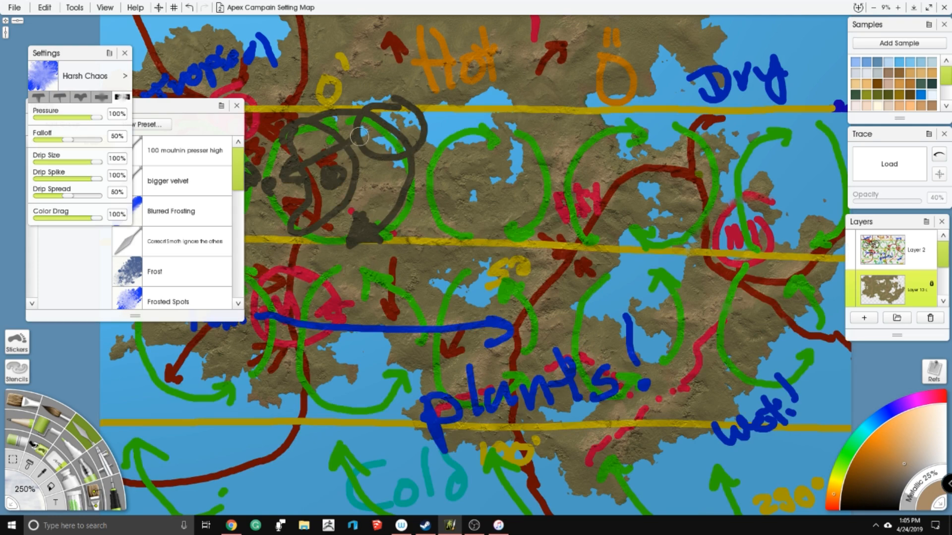
scroll(494, 186, "down", 1)
scroll(539, 167, "up", 1)
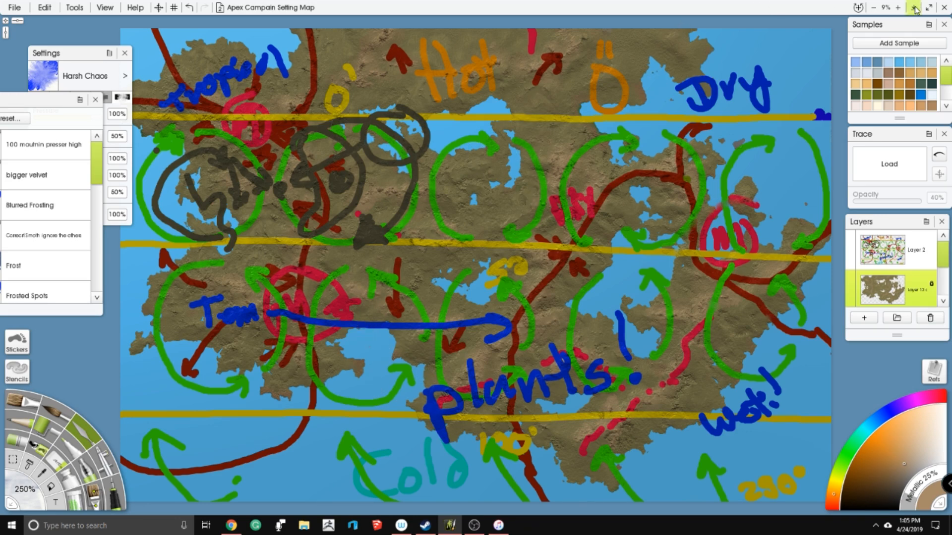
mouse_move(848, 244)
left_click(850, 244)
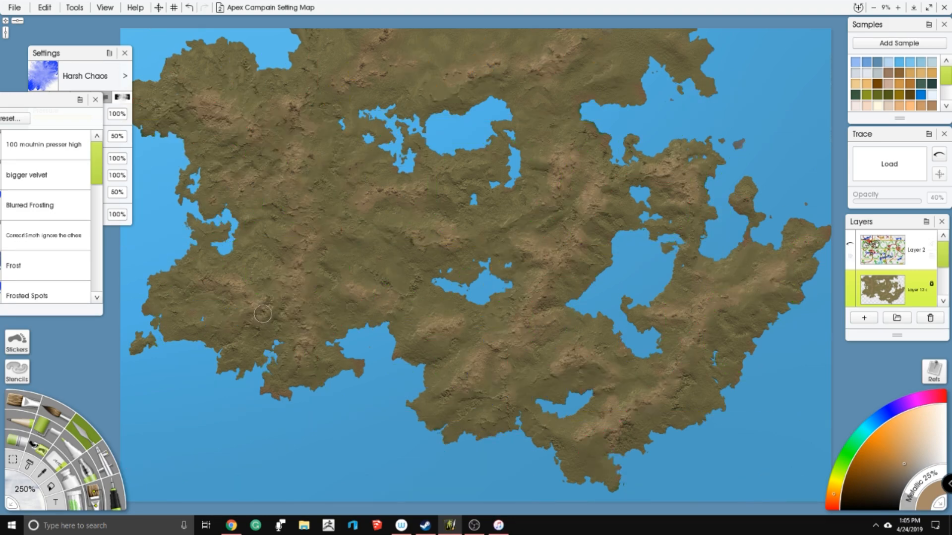
- Choose the Soft Eraser preset and set its softness to 100%
scroll(486, 304, "up", 3)
scroll(461, 315, "up", 1)
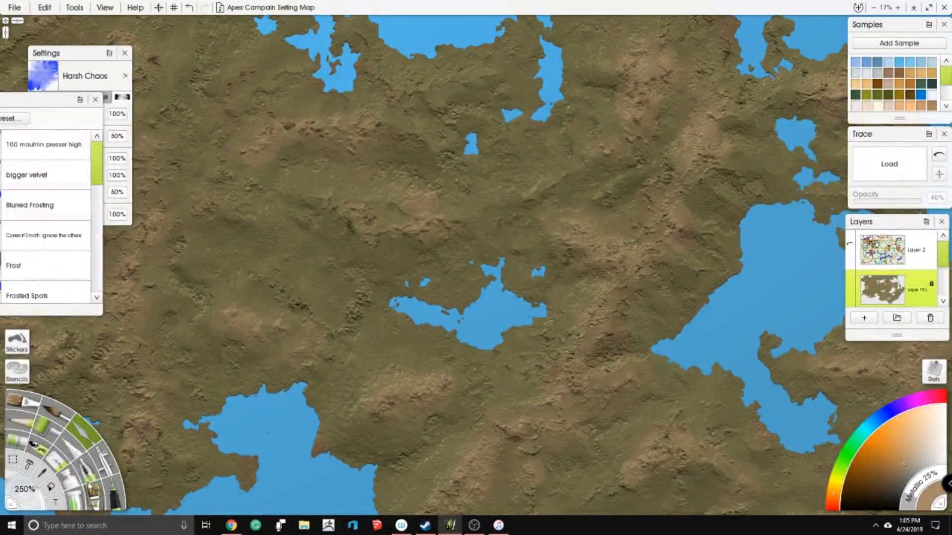
left_click(61, 463)
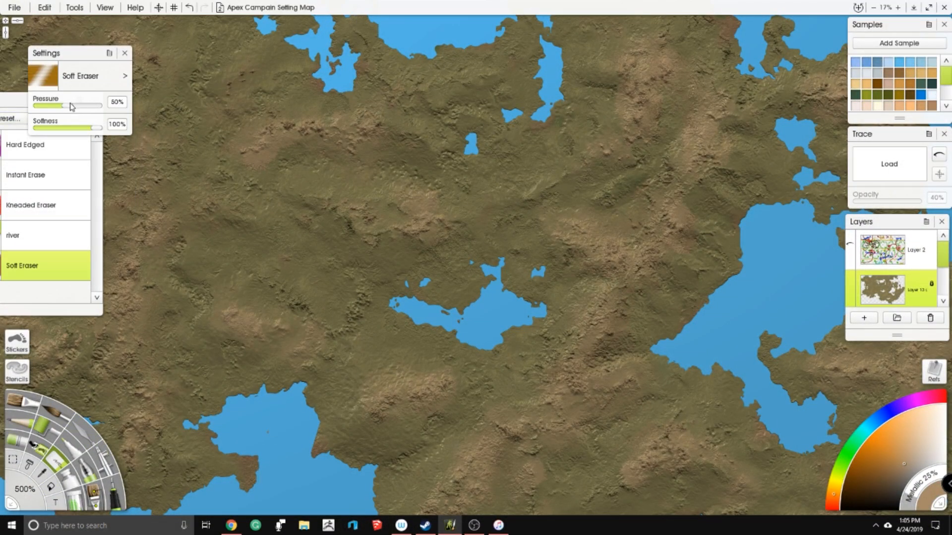
left_click_drag(66, 130, 106, 130)
- Try a 350% eraser size with a short test stroke just above the central lake
scroll(477, 278, "up", 3)
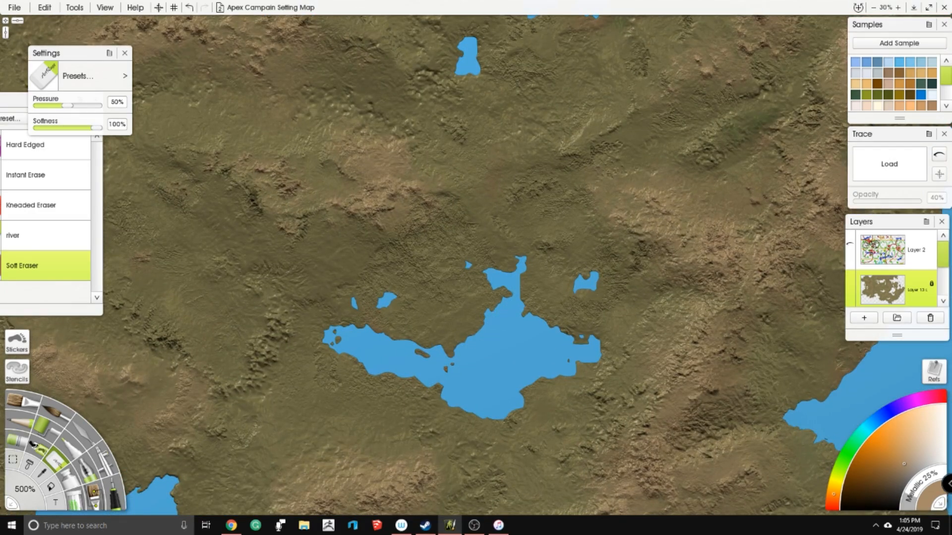
left_click(25, 489)
type("350")
key("Return")
mouse_move(323, 265)
left_mouse_down()
mouse_move(325, 243)
mouse_move(328, 278)
left_mouse_up()
- Set the eraser size to 250% and undo the test stroke northwest of the central lake
left_click(31, 492)
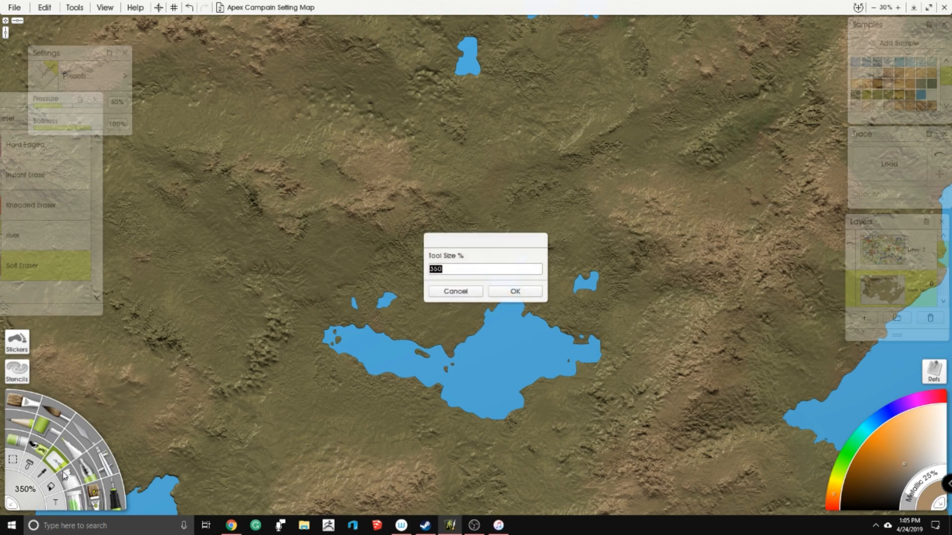
key("Return")
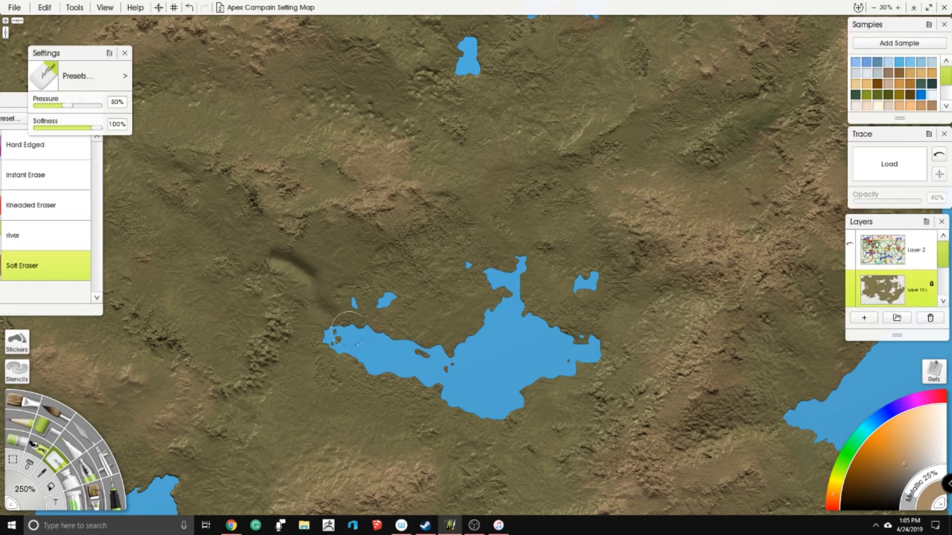
scroll(482, 275, "down", 4)
key("ctrl+z")
scroll(392, 288, "up", 5)
scroll(391, 287, "down", 3)
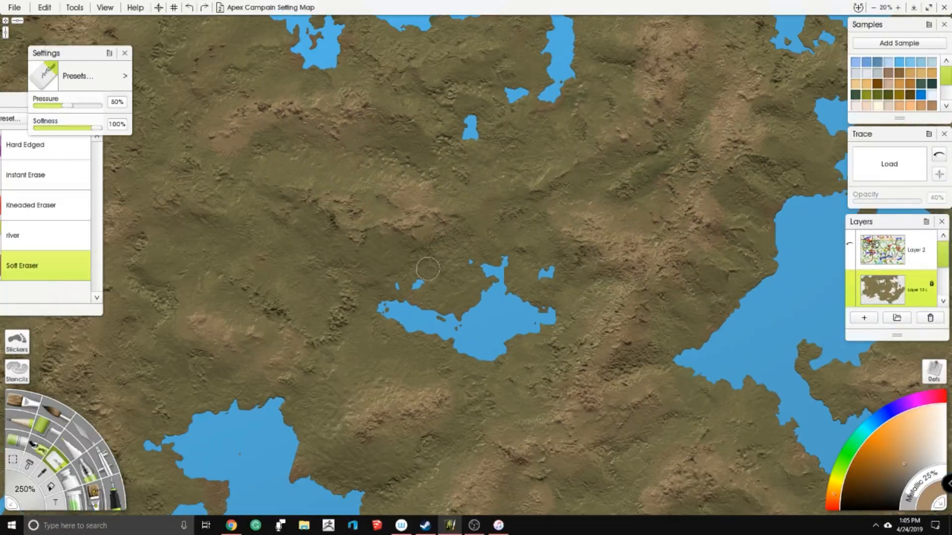
scroll(425, 263, "down", 4)
scroll(388, 265, "up", 3)
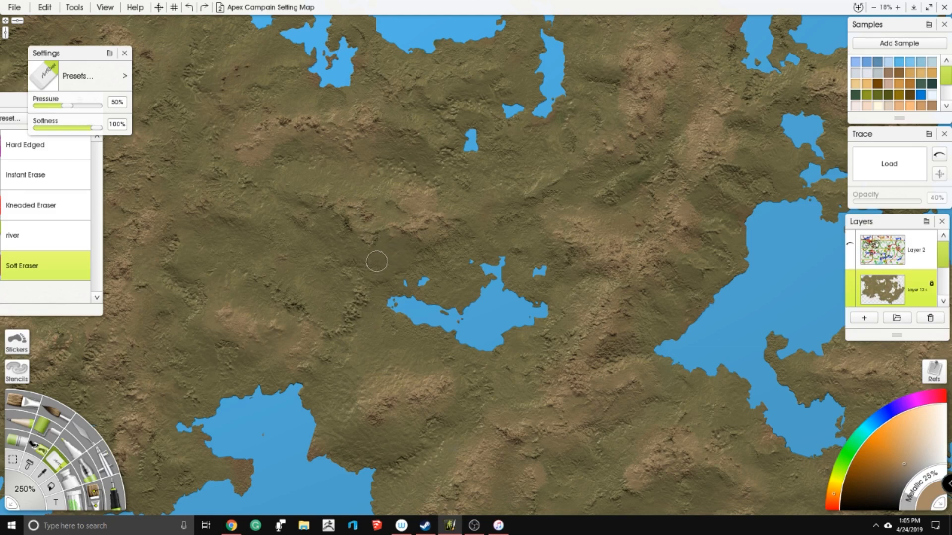
- Set the eraser pressure to 79% and erase winding river channels from the northwest down to the central lake's western end
left_click_drag(397, 253, 420, 303)
left_click_drag(67, 106, 85, 106)
mouse_move(295, 223)
left_mouse_down()
mouse_move(378, 274)
mouse_move(397, 312)
left_mouse_up()
left_click_drag(386, 243, 410, 298)
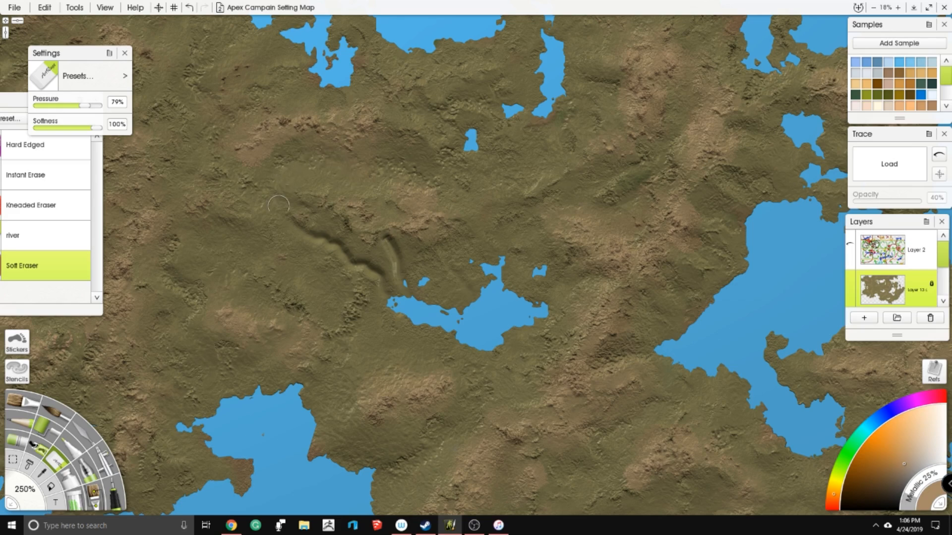
- Erase a long western tributary with a side branch, plus two short channels running into the central lake's northern shore
mouse_move(200, 237)
left_mouse_down()
mouse_move(256, 255)
mouse_move(333, 243)
left_mouse_up()
mouse_move(321, 291)
left_mouse_down()
mouse_move(346, 285)
mouse_move(356, 267)
left_mouse_up()
left_click_drag(450, 269, 473, 299)
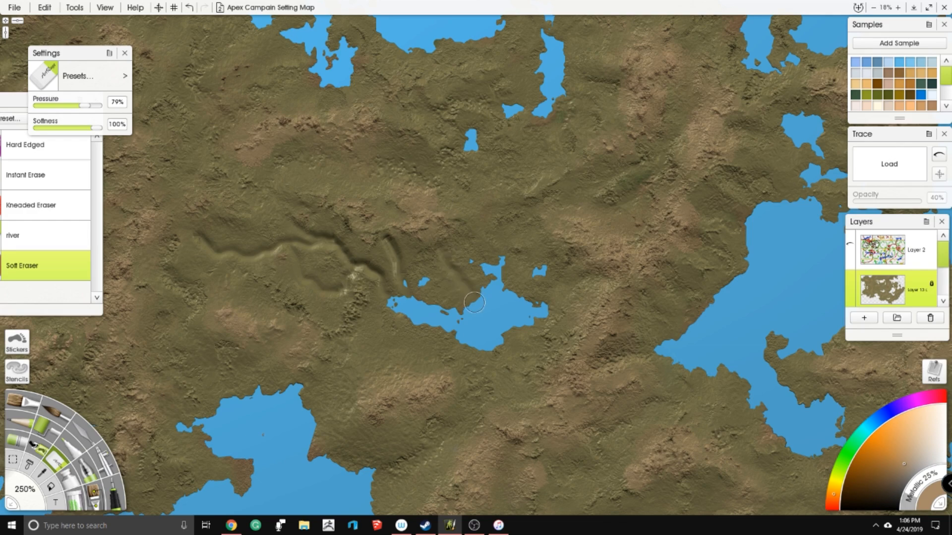
left_click_drag(418, 254, 445, 314)
- Erase branching river channels from the eastern and northeastern mountains down toward the central lake
mouse_move(536, 311)
left_mouse_down()
mouse_move(604, 270)
mouse_move(578, 257)
mouse_move(527, 306)
mouse_move(503, 268)
mouse_move(544, 237)
mouse_move(558, 253)
mouse_move(500, 298)
left_mouse_up()
mouse_move(650, 213)
left_mouse_down()
mouse_move(535, 216)
mouse_move(494, 246)
left_mouse_up()
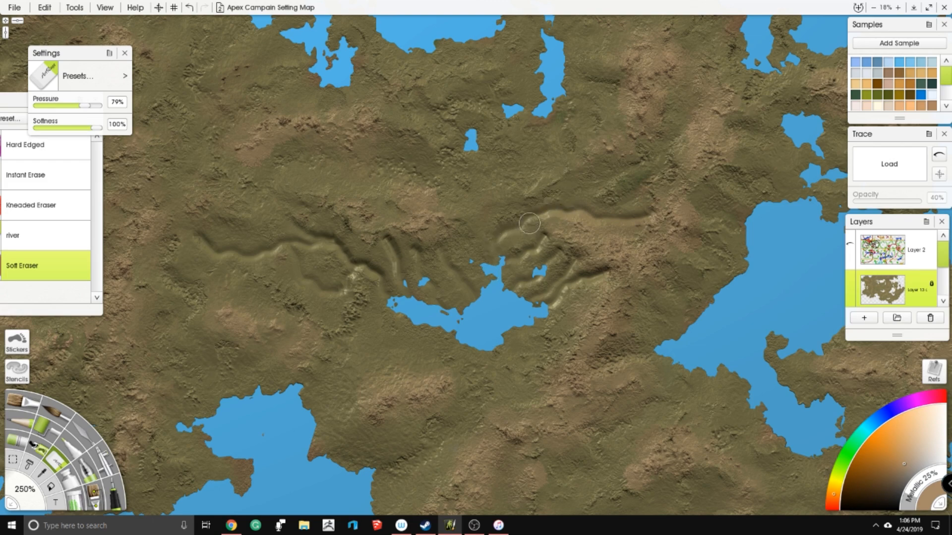
left_click_drag(583, 178, 565, 211)
mouse_move(676, 88)
left_mouse_down()
mouse_move(657, 149)
mouse_move(600, 182)
mouse_move(577, 213)
left_mouse_up()
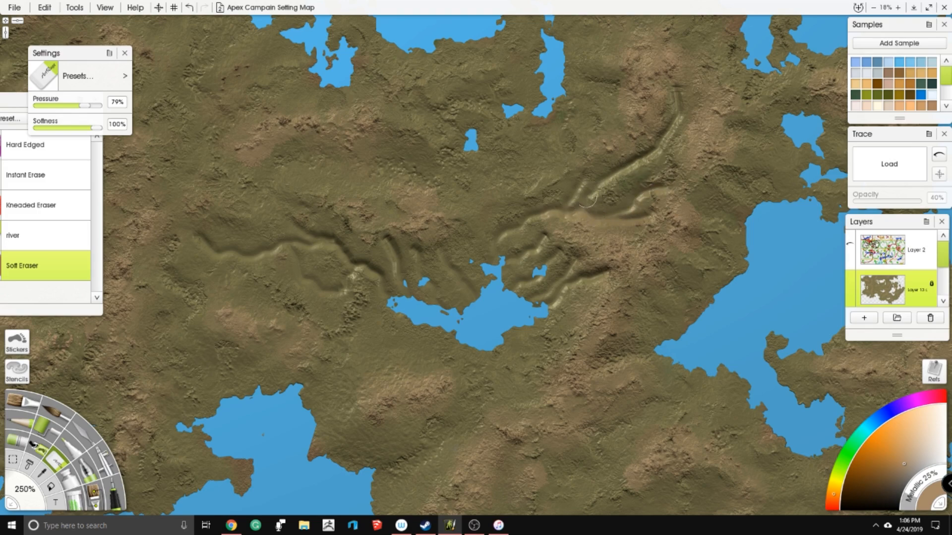
- Erase short river channels around the central lake's northern, southwestern and southeastern shores and across the mountains just south of it
left_click_drag(473, 218, 484, 268)
mouse_move(361, 390)
left_mouse_down()
mouse_move(394, 309)
mouse_move(427, 329)
mouse_move(412, 354)
mouse_move(390, 360)
mouse_move(460, 325)
left_mouse_up()
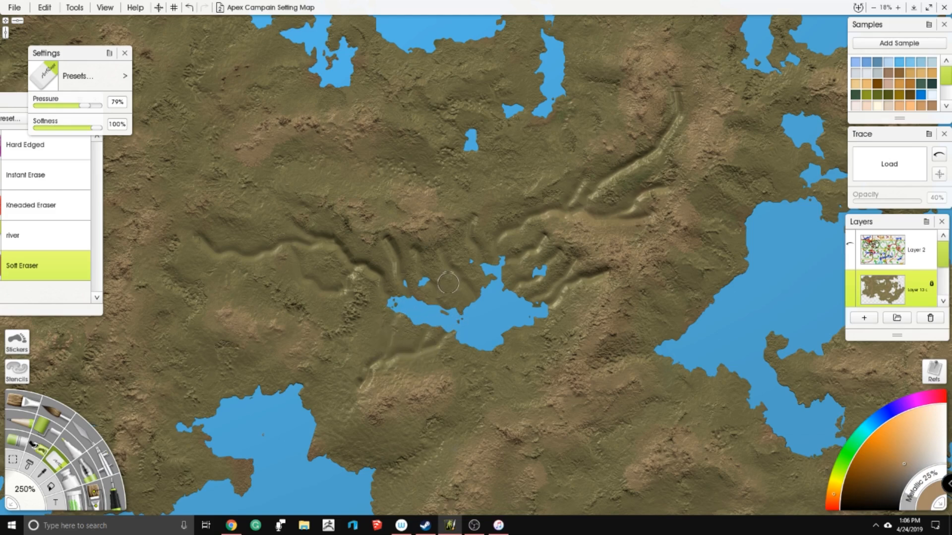
mouse_move(530, 393)
left_mouse_down()
mouse_move(492, 369)
mouse_move(486, 347)
mouse_move(496, 336)
mouse_move(531, 366)
left_mouse_up()
mouse_move(518, 332)
left_mouse_down()
mouse_move(546, 347)
mouse_move(535, 326)
mouse_move(588, 323)
left_mouse_up()
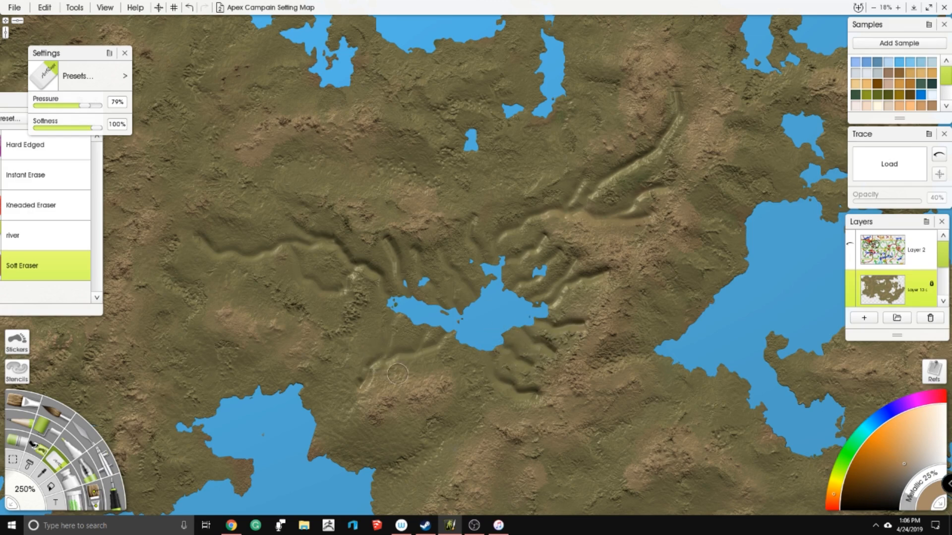
mouse_move(412, 366)
left_mouse_down()
mouse_move(431, 372)
mouse_move(478, 335)
mouse_move(471, 370)
mouse_move(442, 401)
left_mouse_up()
- Erase channels west and south of the central lake, running from the mountains to the southwestern bay's eastern shore
left_click_drag(307, 421, 360, 405)
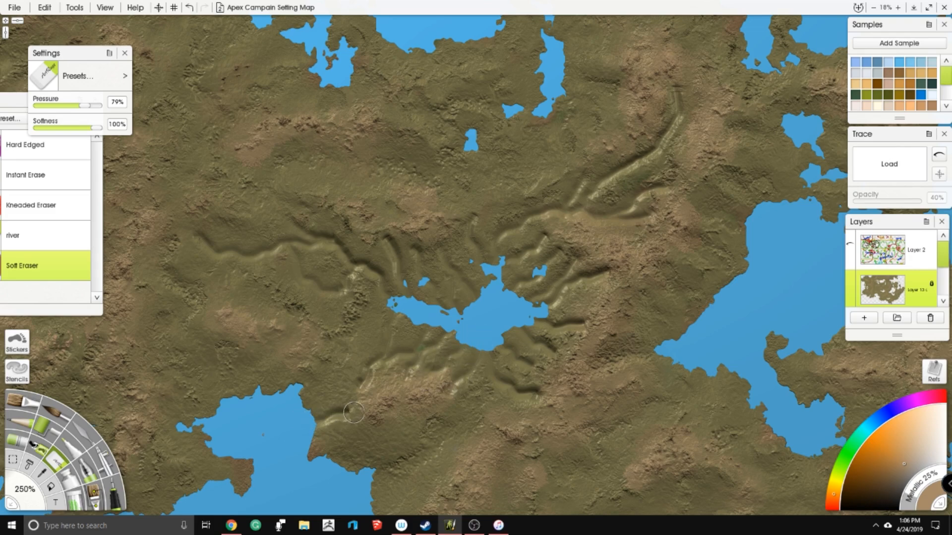
left_click_drag(297, 394, 359, 384)
left_click_drag(361, 348, 386, 317)
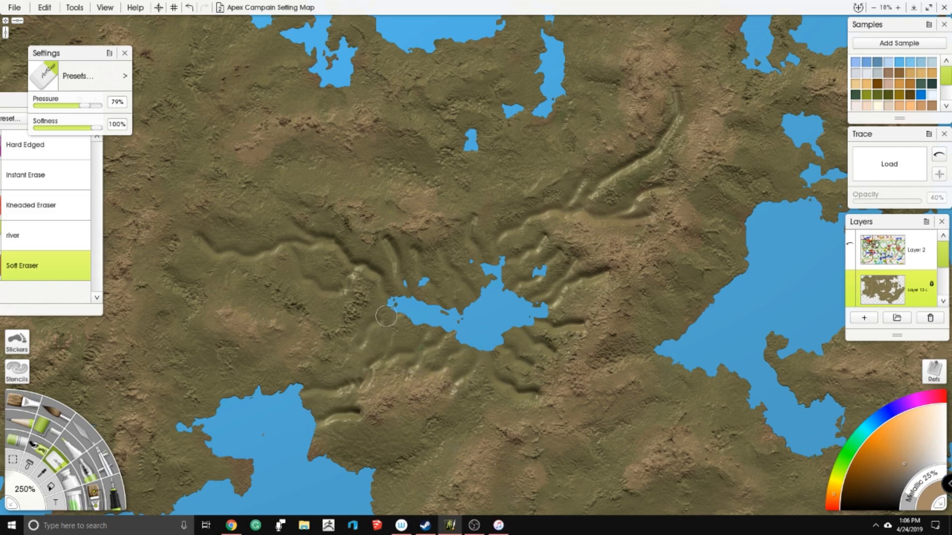
scroll(451, 296, "down", 5)
mouse_move(338, 315)
left_mouse_down()
mouse_move(353, 281)
mouse_move(385, 267)
mouse_move(359, 324)
mouse_move(413, 297)
mouse_move(426, 285)
mouse_move(422, 247)
mouse_move(402, 259)
mouse_move(405, 289)
mouse_move(388, 326)
mouse_move(349, 341)
mouse_move(414, 359)
mouse_move(432, 332)
mouse_move(356, 336)
left_mouse_up()
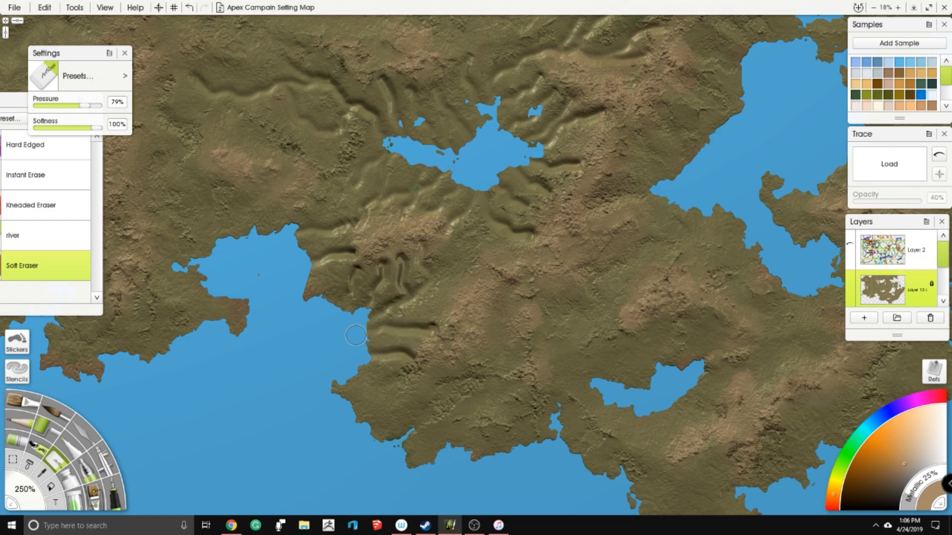
mouse_move(448, 292)
left_mouse_down()
mouse_move(419, 277)
mouse_move(461, 255)
mouse_move(480, 224)
mouse_move(469, 197)
left_mouse_up()
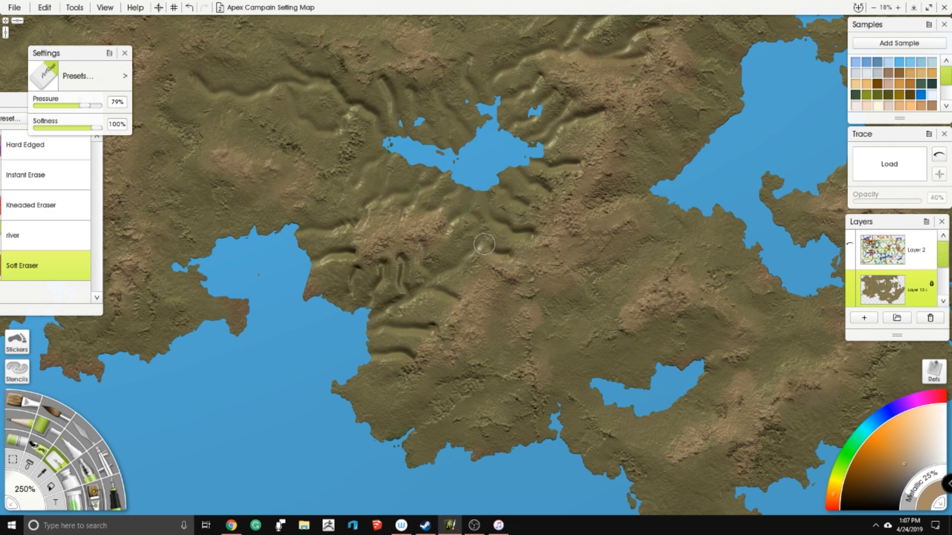
- Erase winding river channels into the southwestern bay's northern shore and short valleys on the peninsula west of the bay
scroll(304, 234, "up", 5)
scroll(476, 265, "down", 5)
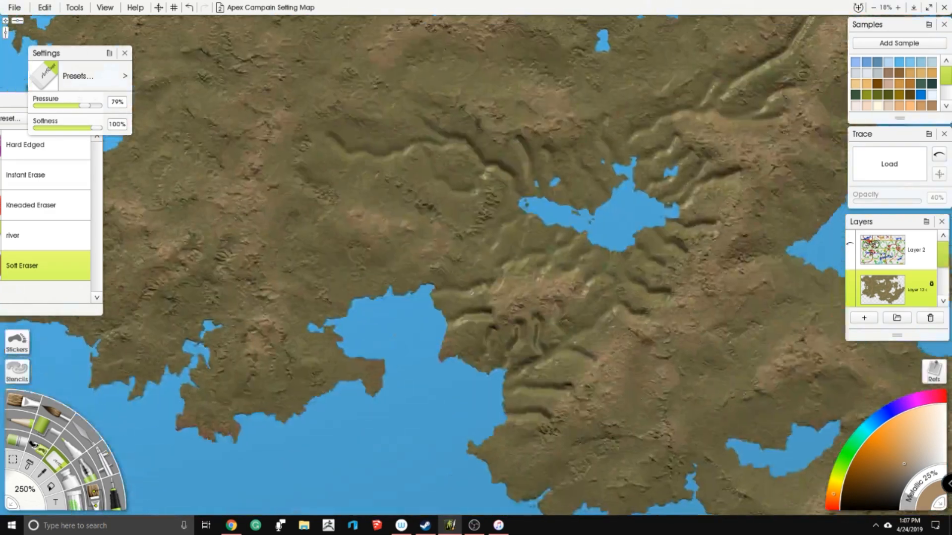
mouse_move(369, 171)
left_mouse_down()
mouse_move(364, 190)
mouse_move(403, 208)
mouse_move(421, 233)
left_mouse_up()
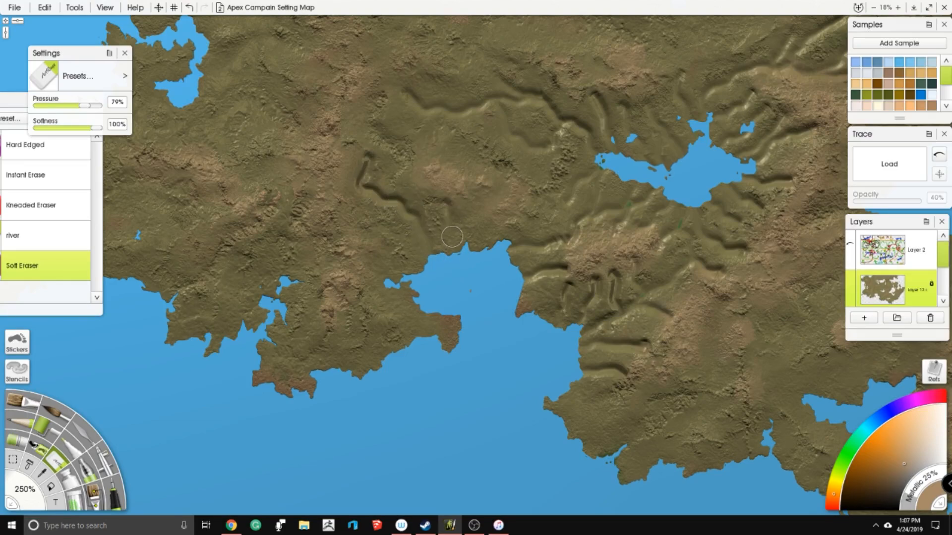
mouse_move(460, 160)
left_mouse_down()
mouse_move(426, 157)
mouse_move(415, 188)
mouse_move(431, 214)
left_mouse_up()
mouse_move(373, 248)
left_mouse_down()
mouse_move(399, 276)
mouse_move(395, 287)
mouse_move(360, 292)
mouse_move(401, 284)
left_mouse_up()
mouse_move(369, 328)
left_mouse_down()
mouse_move(387, 372)
mouse_move(335, 384)
mouse_move(339, 326)
left_mouse_up()
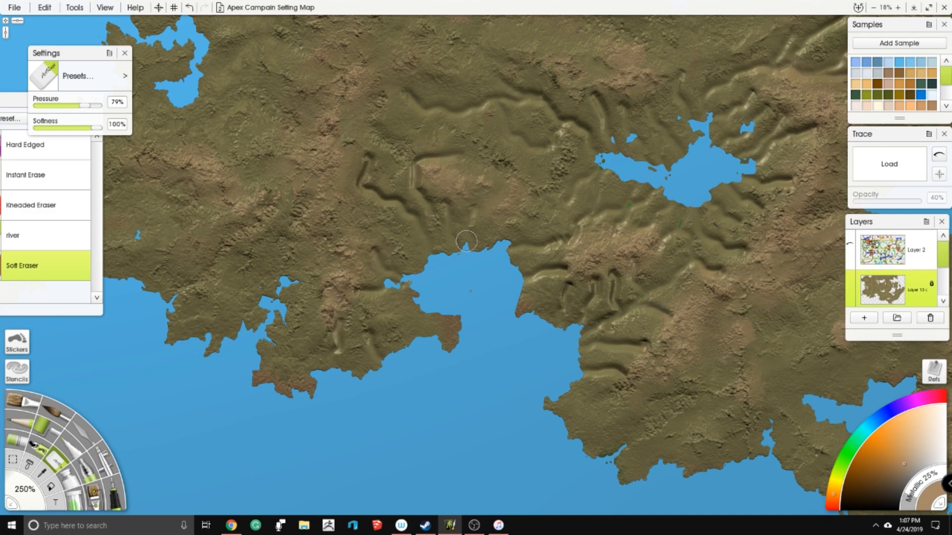
- Erase more channels along the southwestern bay's eastern side and down to the headland at its southeastern end
mouse_move(552, 286)
left_mouse_down()
mouse_move(515, 311)
mouse_move(361, 350)
left_mouse_up()
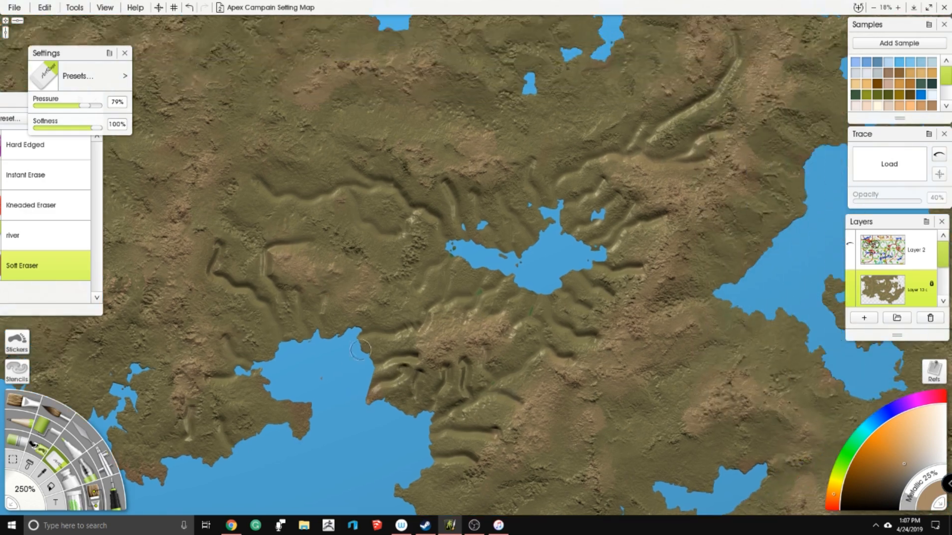
left_click_drag(474, 228, 370, 203)
left_click_drag(412, 270, 423, 157)
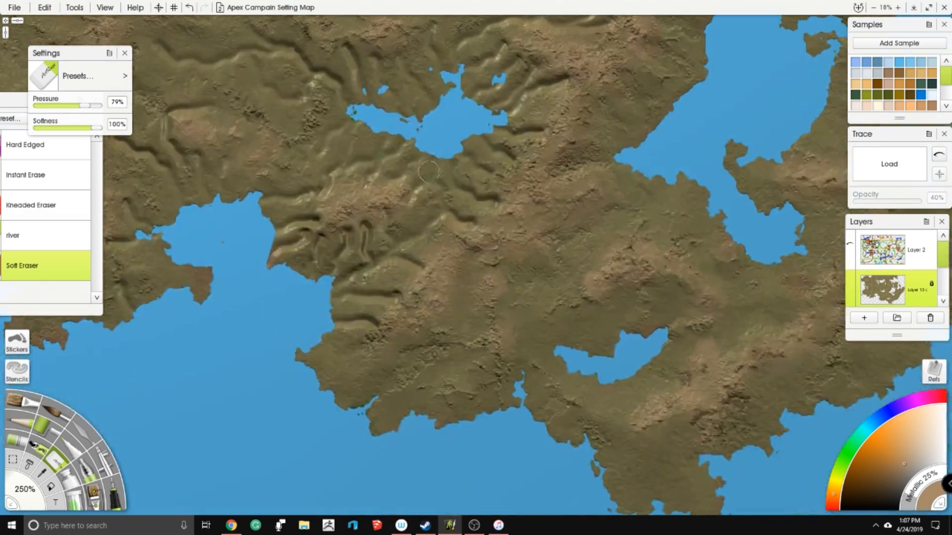
left_click_drag(431, 198, 454, 175)
mouse_move(404, 335)
left_mouse_down()
mouse_move(419, 318)
mouse_move(372, 321)
mouse_move(345, 337)
left_mouse_up()
left_click_drag(419, 316, 406, 360)
left_click_drag(458, 288, 434, 346)
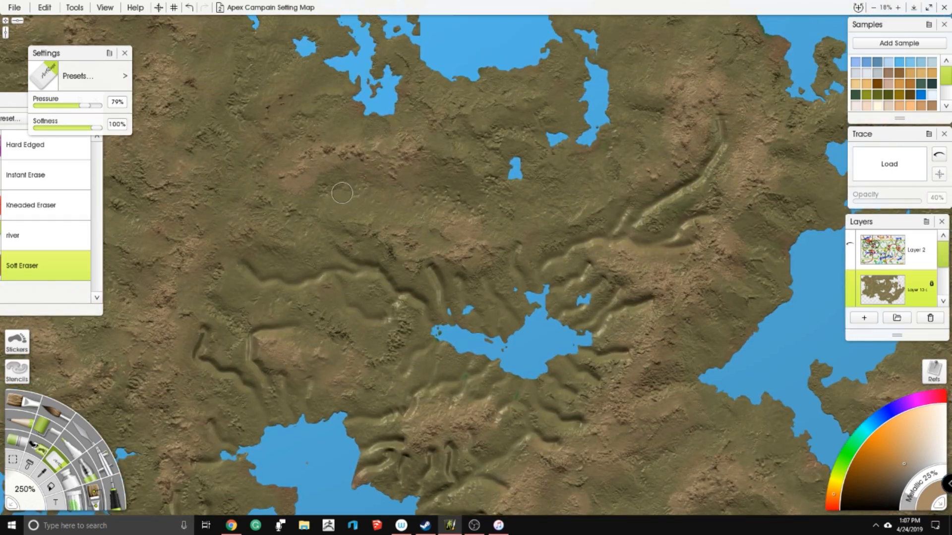
- Erase branching channels in the highlands northwest of the central lake and around the narrow lake to its north
mouse_move(342, 193)
left_mouse_down()
mouse_move(300, 182)
mouse_move(384, 202)
mouse_move(421, 190)
mouse_move(457, 207)
mouse_move(429, 192)
left_mouse_up()
left_click_drag(433, 244, 392, 206)
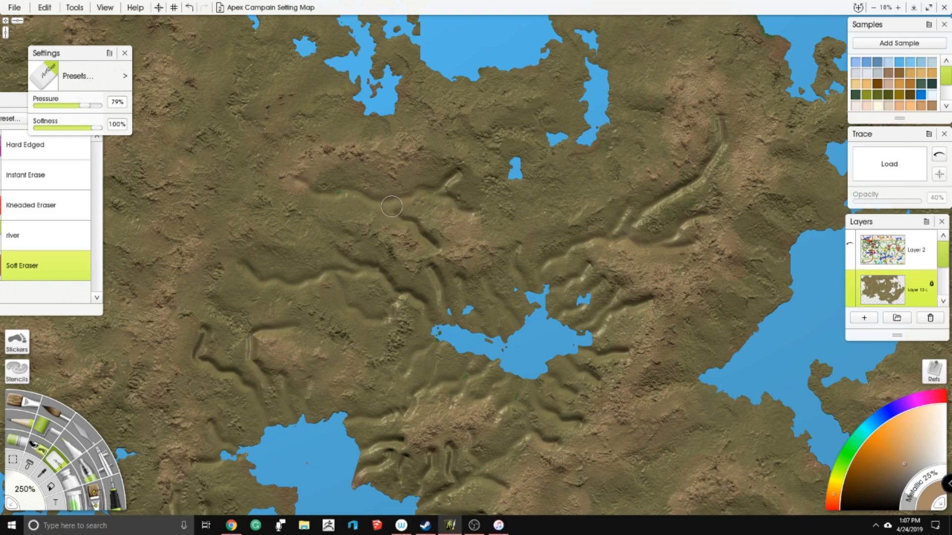
left_click_drag(373, 166, 383, 200)
mouse_move(516, 221)
left_mouse_down()
mouse_move(535, 211)
mouse_move(555, 147)
left_mouse_up()
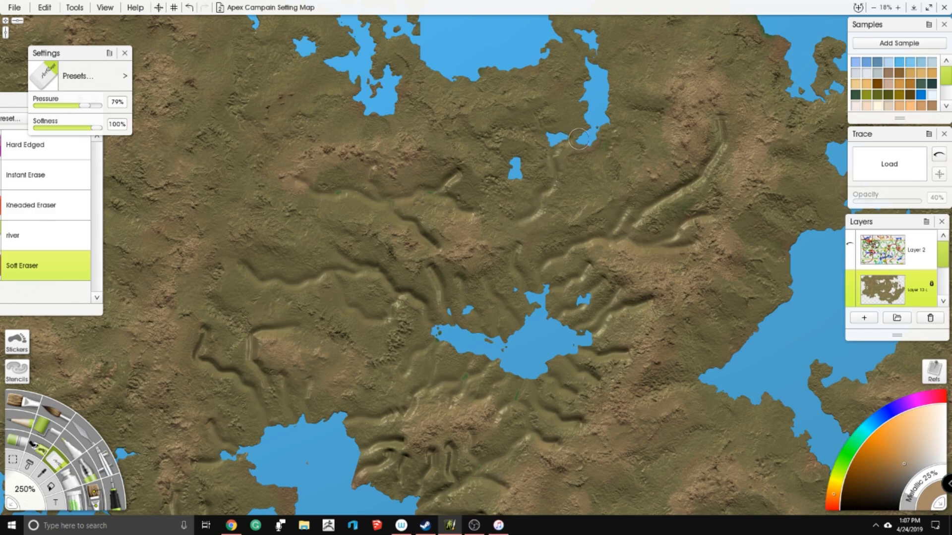
mouse_move(597, 183)
left_mouse_down()
mouse_move(549, 164)
mouse_move(548, 140)
mouse_move(521, 160)
left_mouse_up()
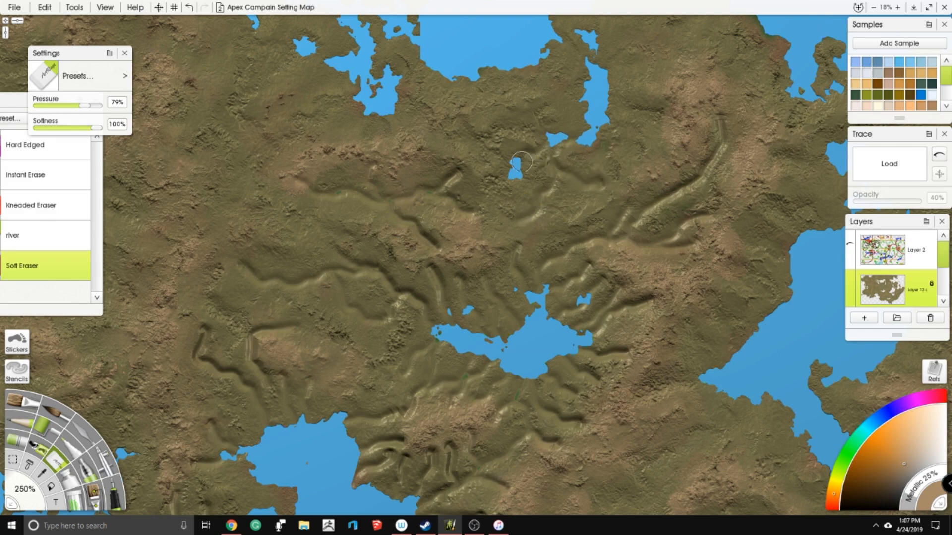
mouse_move(644, 154)
left_mouse_down()
mouse_move(606, 127)
mouse_move(659, 110)
mouse_move(615, 82)
mouse_move(560, 215)
left_mouse_up()
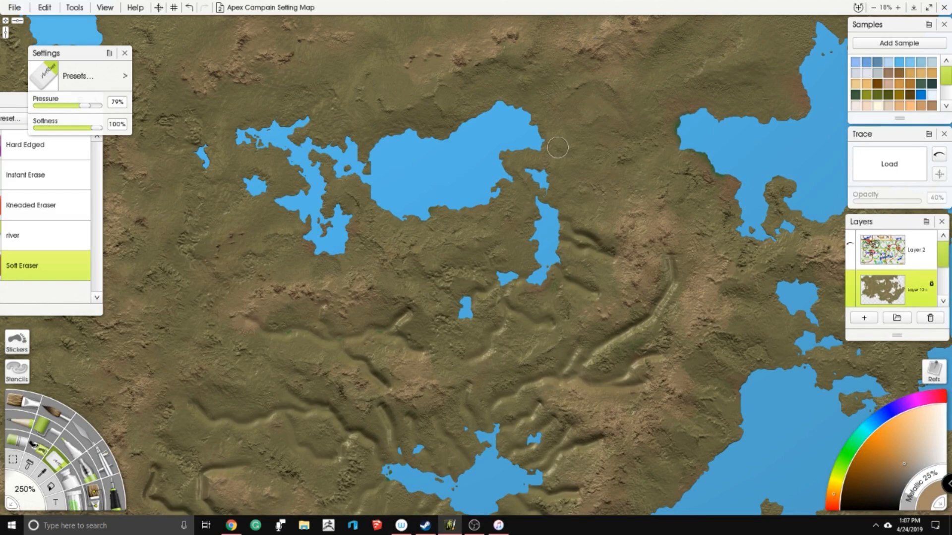
- Erase a winding river with side branches east of the large northern lake, plus short channels along its southern shore
mouse_move(544, 142)
left_mouse_down()
mouse_move(564, 156)
mouse_move(631, 133)
mouse_move(681, 139)
left_mouse_up()
left_click_drag(636, 71, 632, 138)
left_click_drag(631, 200, 601, 158)
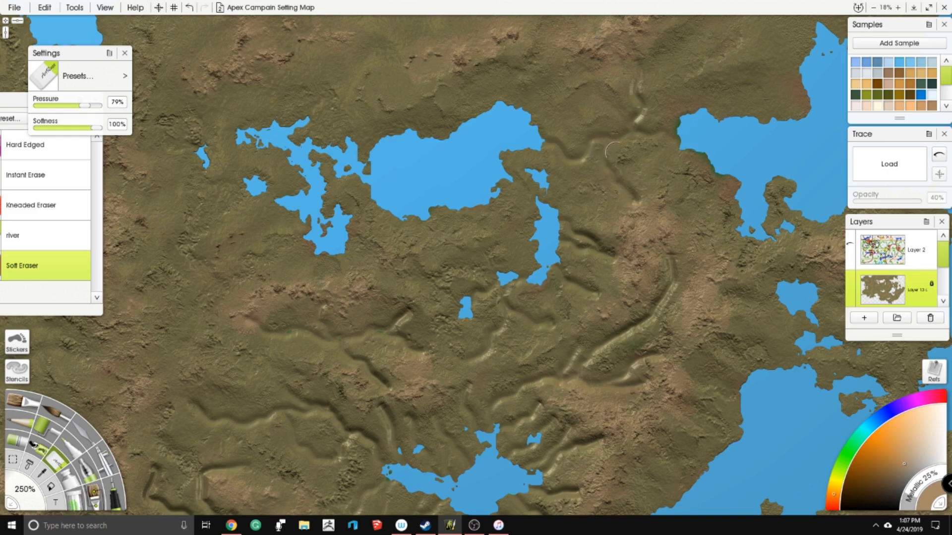
left_click_drag(650, 136, 655, 201)
left_click_drag(546, 175, 621, 220)
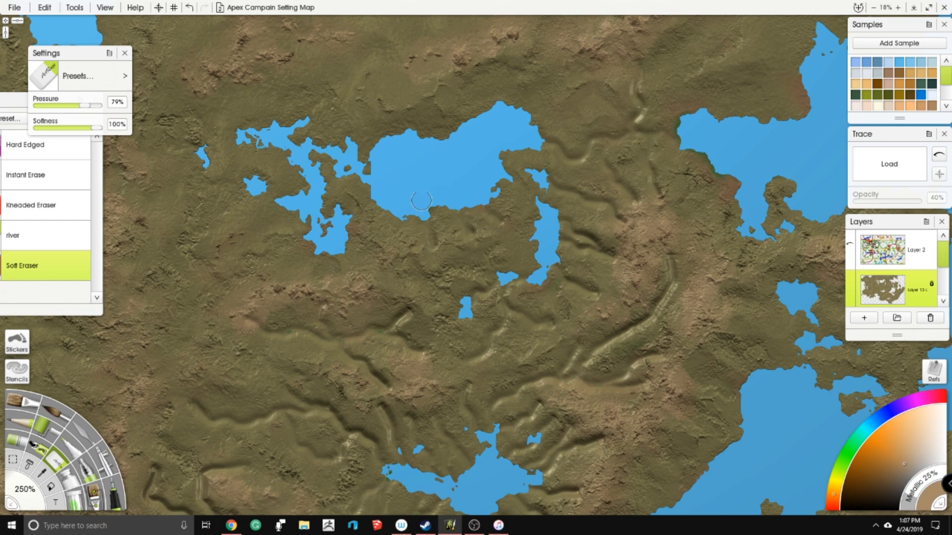
left_click_drag(398, 201, 411, 224)
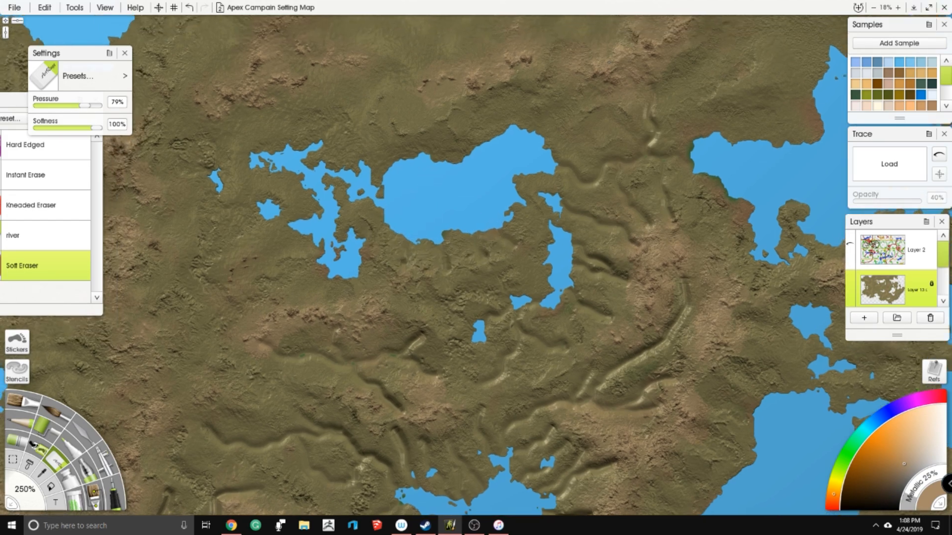
- Erase short channels from the northern mountains to the large northern lake and the northwestern shore of the northeastern sea
mouse_move(407, 114)
left_mouse_down()
mouse_move(421, 161)
mouse_move(458, 154)
left_mouse_up()
left_click_drag(462, 123, 479, 136)
left_click_drag(577, 101, 599, 222)
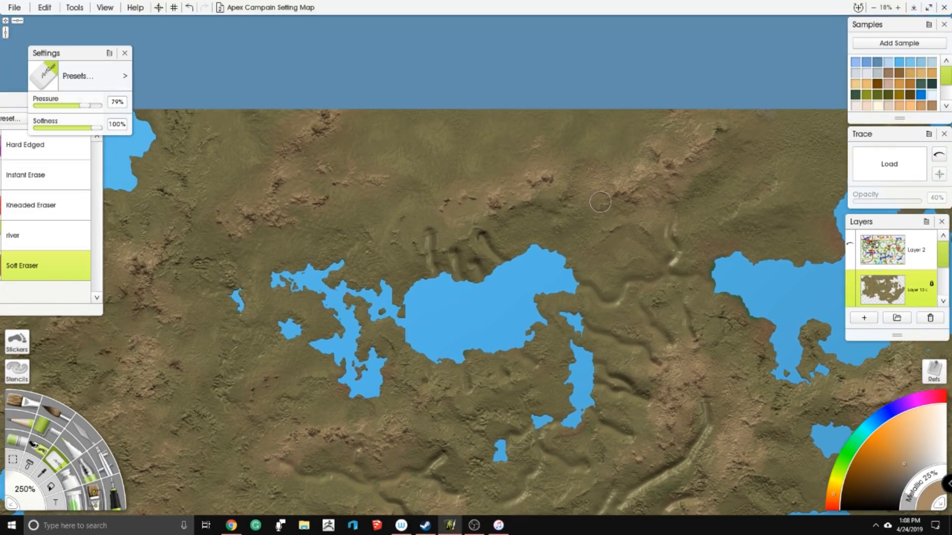
left_click_drag(538, 223, 427, 187)
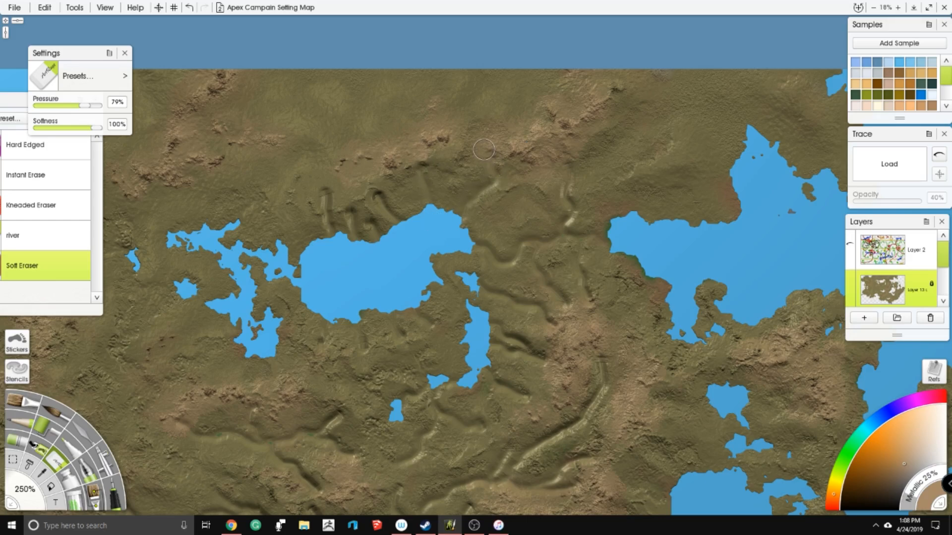
mouse_move(545, 120)
left_mouse_down()
mouse_move(445, 117)
mouse_move(472, 192)
left_mouse_up()
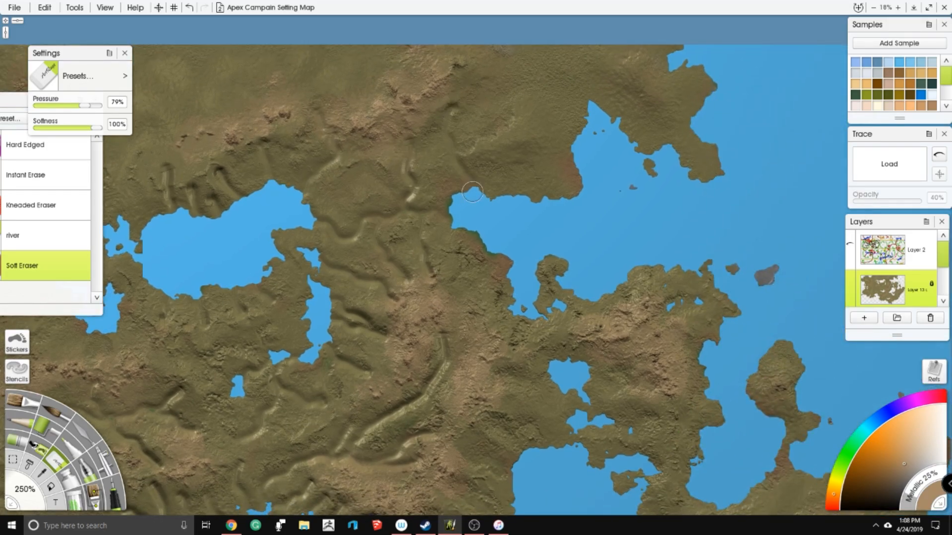
mouse_move(461, 155)
left_mouse_down()
mouse_move(487, 151)
mouse_move(507, 171)
mouse_move(519, 209)
left_mouse_up()
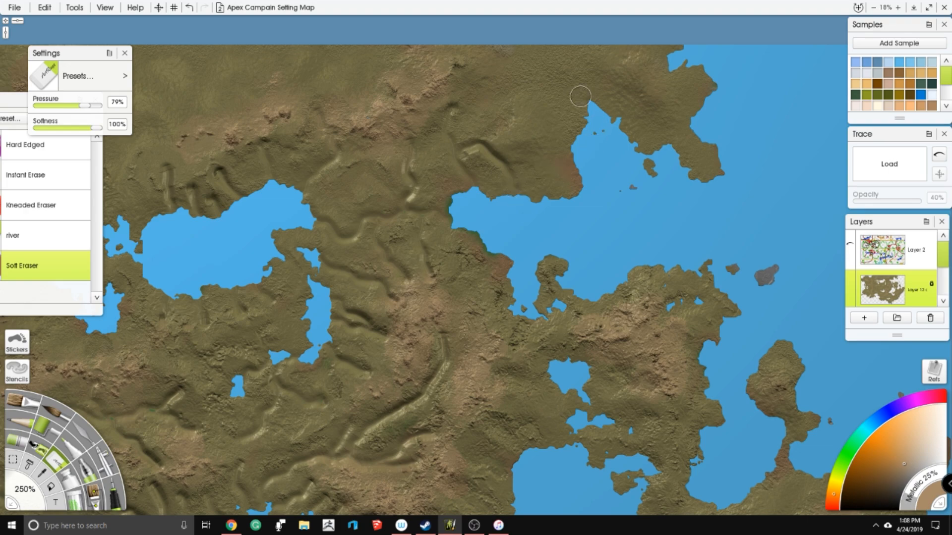
- Erase a series of channels from the central mountain ridge down to the large eastern lake's western shore and tip
mouse_move(496, 370)
left_mouse_down()
mouse_move(479, 200)
mouse_move(511, 222)
mouse_move(550, 221)
left_mouse_up()
left_click_drag(463, 246, 513, 290)
left_click_drag(451, 295, 498, 319)
left_click_drag(429, 305, 498, 373)
left_click_drag(416, 348, 440, 391)
left_click_drag(386, 247, 382, 70)
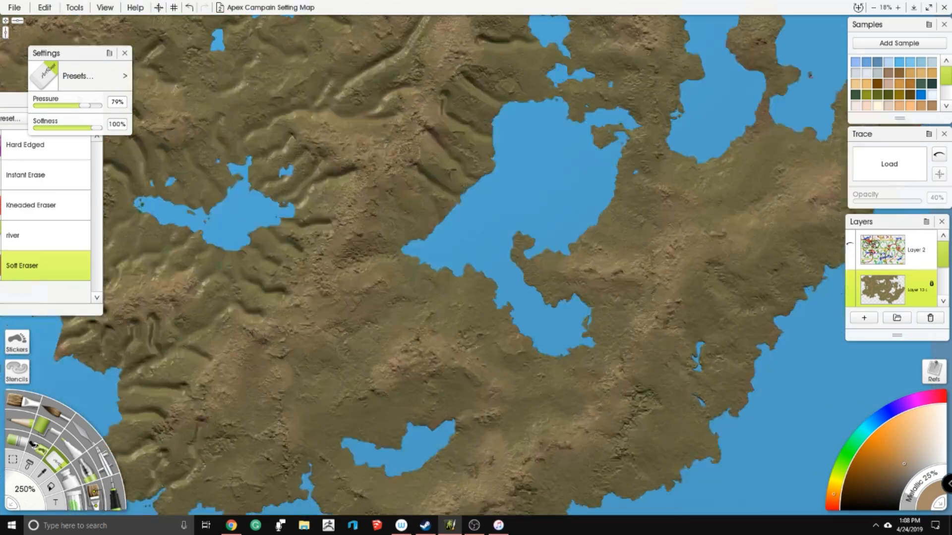
mouse_move(392, 188)
left_mouse_down()
mouse_move(401, 227)
mouse_move(419, 237)
mouse_move(441, 222)
left_mouse_up()
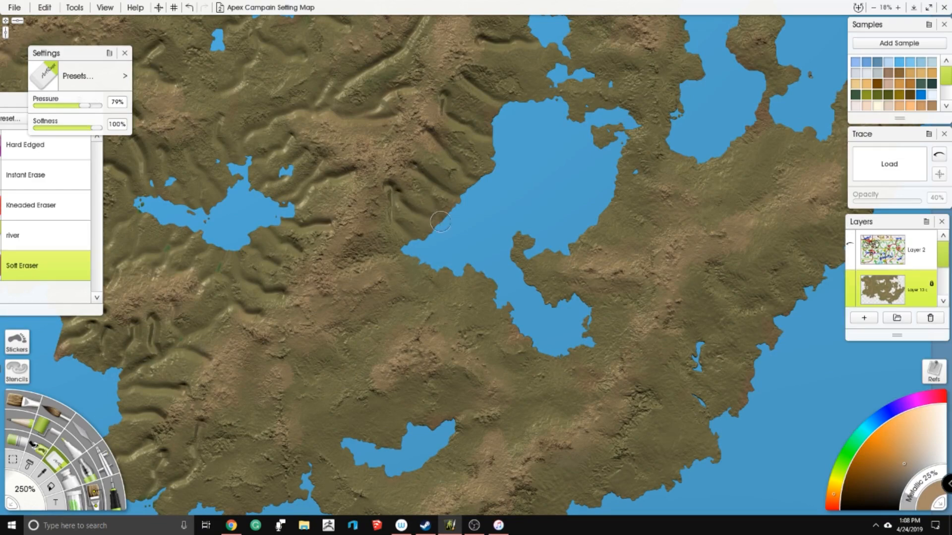
left_click_drag(352, 256, 410, 253)
- Erase valleys in the hills between the large eastern lake and the small southern lake, including two reaching the small lake
mouse_move(332, 312)
left_mouse_down()
mouse_move(395, 173)
mouse_move(431, 183)
mouse_move(475, 166)
mouse_move(504, 119)
mouse_move(489, 125)
mouse_move(516, 186)
mouse_move(556, 164)
left_mouse_up()
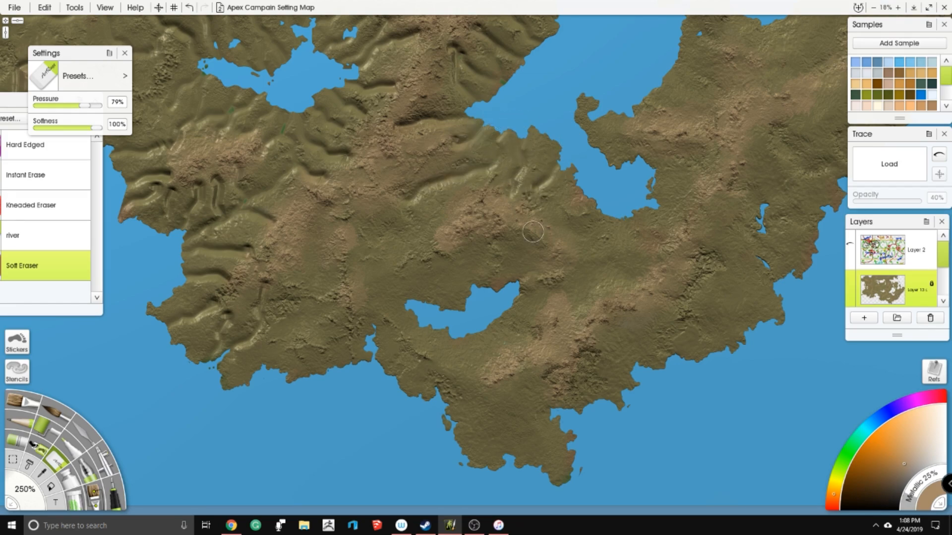
left_click_drag(534, 226, 522, 124)
left_click_drag(457, 146, 455, 175)
left_click_drag(503, 140, 501, 165)
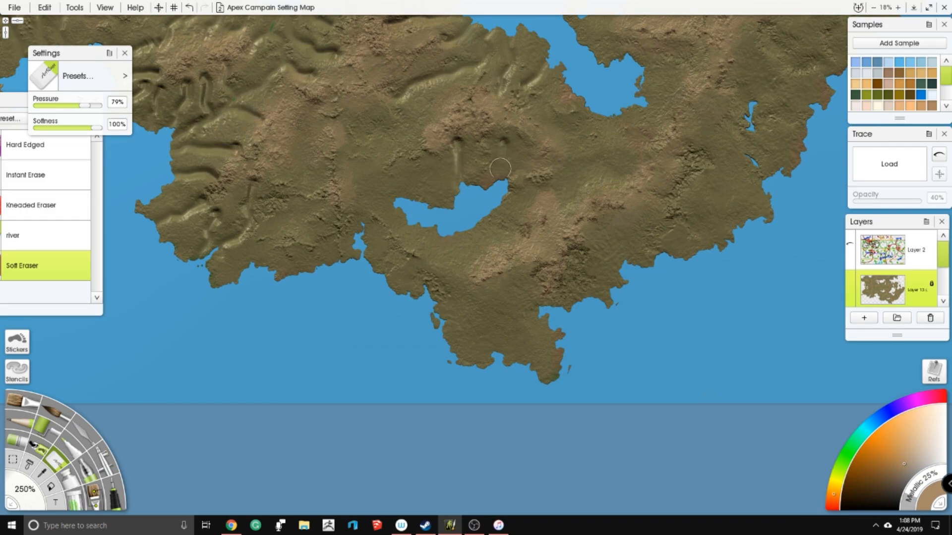
- Erase river channels across the southern peninsula and southeastern coast, plus one into the eastern lake's southern arm
left_click_drag(527, 226, 496, 208)
mouse_move(463, 267)
left_mouse_down()
mouse_move(450, 251)
mouse_move(447, 176)
left_mouse_up()
left_click_drag(465, 225, 443, 250)
mouse_move(494, 226)
left_mouse_down()
mouse_move(479, 257)
mouse_move(484, 280)
mouse_move(513, 274)
left_mouse_up()
mouse_move(585, 153)
left_mouse_down()
mouse_move(482, 181)
mouse_move(517, 249)
left_mouse_up()
mouse_move(553, 222)
left_mouse_down()
mouse_move(527, 168)
mouse_move(515, 226)
left_mouse_up()
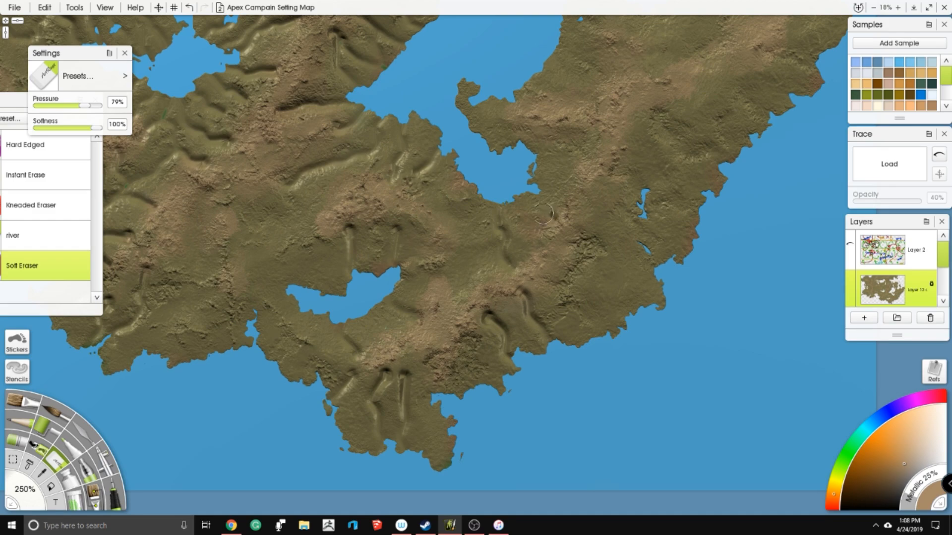
- Erase channels down both sides of the eastern mountain ridge to the eastern lake, northeastern inlets and outer coast
left_click_drag(590, 204, 426, 171)
mouse_move(430, 211)
left_mouse_down()
mouse_move(452, 292)
mouse_move(452, 238)
mouse_move(436, 218)
left_mouse_up()
left_click_drag(411, 34, 441, 220)
mouse_move(464, 269)
left_mouse_down()
mouse_move(423, 237)
mouse_move(490, 242)
mouse_move(518, 171)
mouse_move(541, 218)
mouse_move(543, 253)
mouse_move(565, 196)
mouse_move(553, 143)
left_mouse_up()
mouse_move(608, 165)
left_mouse_down()
mouse_move(595, 207)
mouse_move(643, 278)
mouse_move(588, 255)
mouse_move(574, 315)
mouse_move(599, 323)
left_mouse_up()
left_click_drag(651, 213, 692, 225)
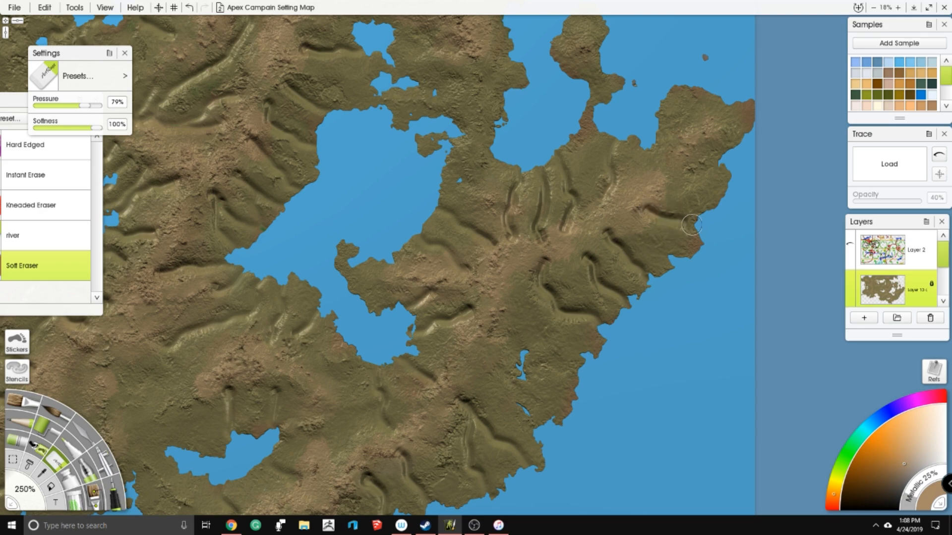
left_click_drag(689, 179, 716, 216)
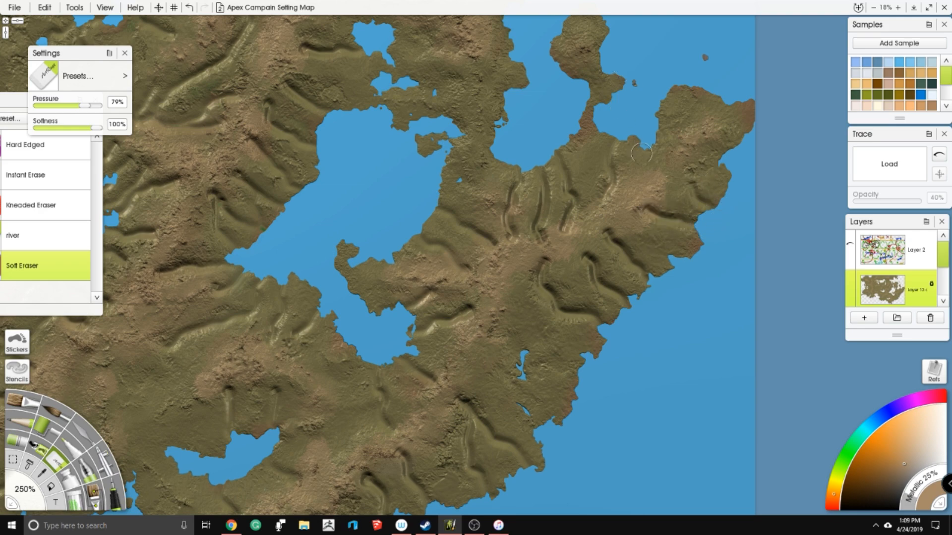
- Erase river channels from the southwestern mountains down to the inlet and coast of the southwestern peninsulas
mouse_move(213, 236)
left_mouse_down()
mouse_move(487, 197)
mouse_move(616, 56)
left_mouse_up()
mouse_move(437, 302)
left_mouse_down()
mouse_move(430, 327)
mouse_move(486, 314)
mouse_move(500, 340)
left_mouse_up()
left_click_drag(107, 203, 348, 270)
left_click_drag(299, 234, 485, 265)
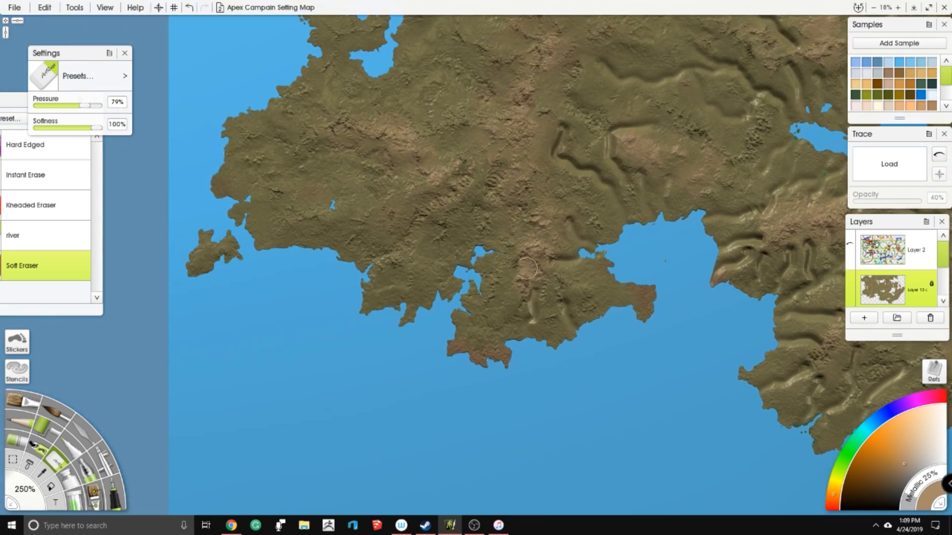
mouse_move(434, 190)
left_mouse_down()
mouse_move(362, 267)
mouse_move(414, 247)
mouse_move(427, 229)
mouse_move(416, 302)
left_mouse_up()
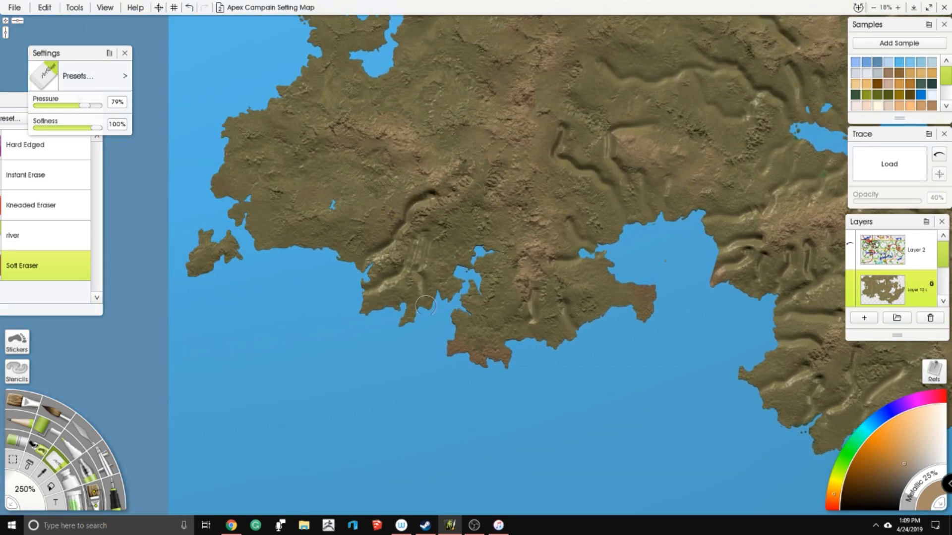
mouse_move(458, 254)
left_mouse_down()
mouse_move(466, 218)
mouse_move(495, 233)
mouse_move(498, 305)
mouse_move(466, 321)
mouse_move(456, 360)
left_mouse_up()
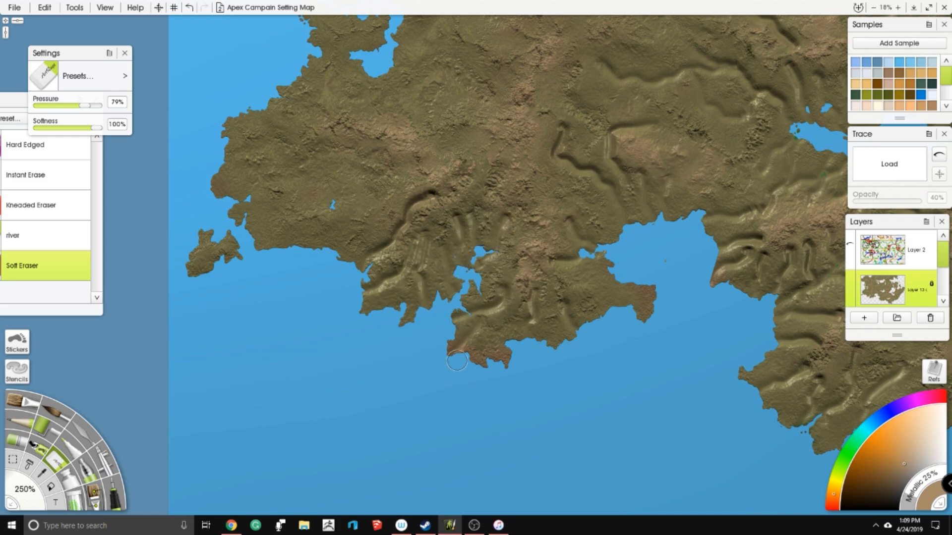
- Erase long branching river channels from the western highlands to the far western coast, passing the small pond
left_click_drag(295, 222, 401, 257)
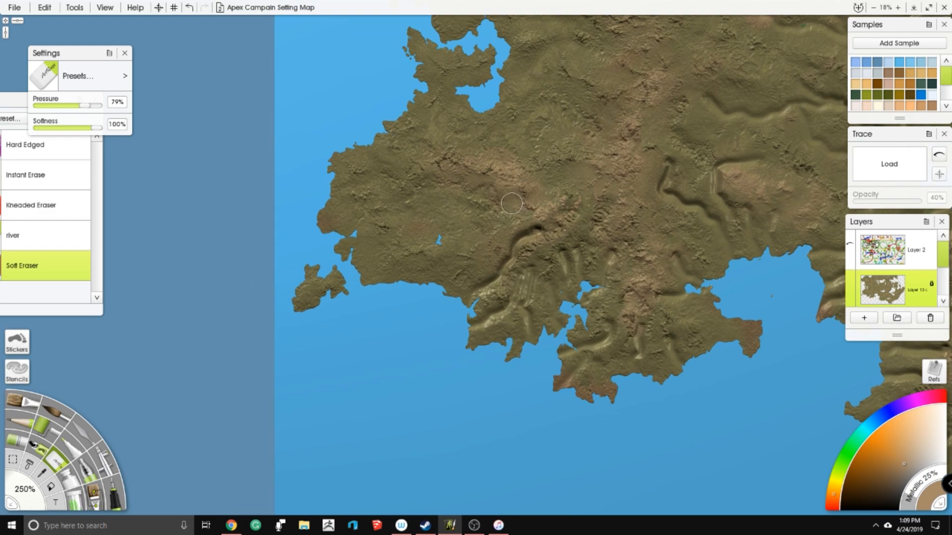
mouse_move(511, 203)
left_mouse_down()
mouse_move(359, 221)
mouse_move(318, 239)
mouse_move(347, 209)
mouse_move(396, 199)
mouse_move(427, 214)
mouse_move(345, 263)
left_mouse_up()
mouse_move(409, 288)
left_mouse_down()
mouse_move(470, 226)
mouse_move(469, 214)
mouse_move(445, 212)
left_mouse_up()
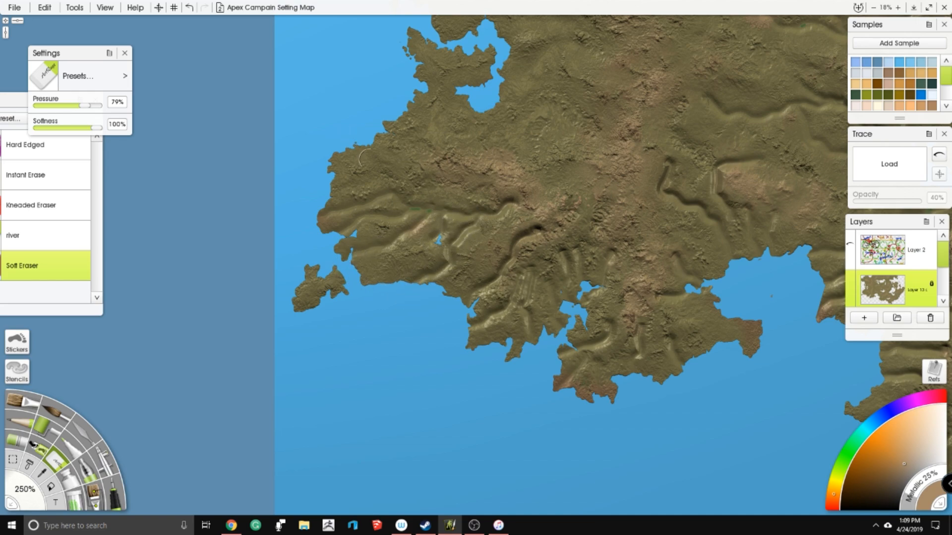
- Erase river channels from the western mountains to the northwest-facing coast and from the inland highlands towards the western inlet
left_click_drag(395, 172, 337, 144)
left_click_drag(447, 139, 412, 105)
left_click_drag(434, 75, 412, 86)
left_click_drag(457, 164, 387, 242)
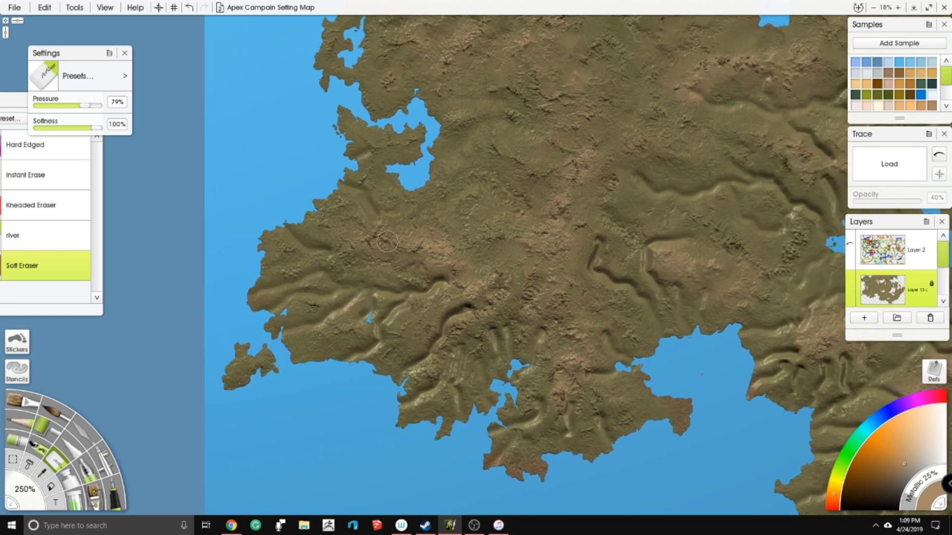
left_click_drag(456, 224, 432, 194)
mouse_move(427, 161)
left_mouse_down()
mouse_move(498, 161)
mouse_move(534, 191)
left_mouse_up()
left_click_drag(460, 94, 446, 182)
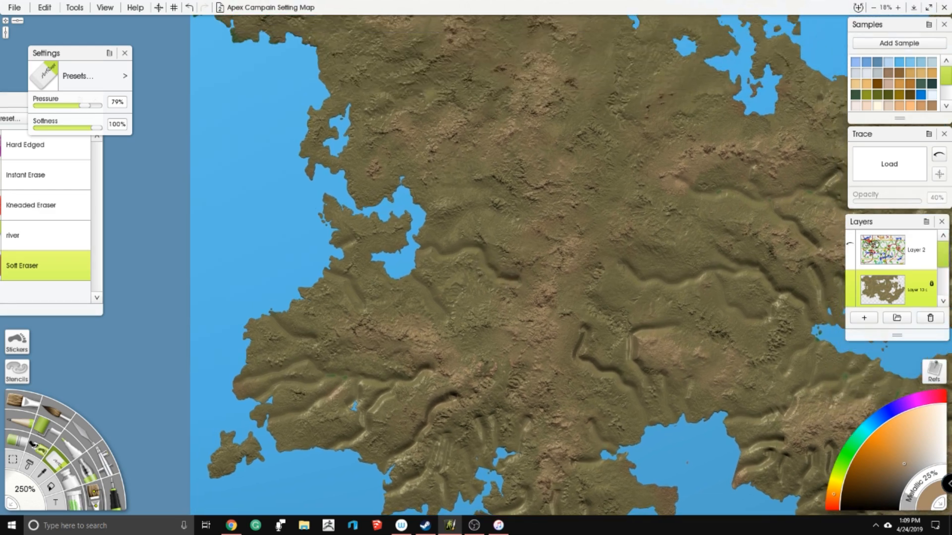
- Erase branching river channels from the western mountain range down to the western inlet and the coast just north of it
mouse_move(418, 224)
left_mouse_down()
mouse_move(468, 220)
mouse_move(538, 242)
left_mouse_up()
mouse_move(420, 196)
left_mouse_down()
mouse_move(452, 171)
mouse_move(461, 143)
mouse_move(478, 148)
mouse_move(499, 106)
left_mouse_up()
left_click_drag(450, 182, 485, 188)
scroll(382, 129, "up", 2)
scroll(317, 258, "up", 2)
mouse_move(351, 212)
left_mouse_down()
mouse_move(381, 202)
mouse_move(406, 209)
mouse_move(455, 181)
left_mouse_up()
mouse_move(426, 127)
left_mouse_down()
mouse_move(420, 161)
mouse_move(380, 206)
left_mouse_up()
mouse_move(335, 266)
left_mouse_down()
mouse_move(389, 259)
mouse_move(453, 215)
left_mouse_up()
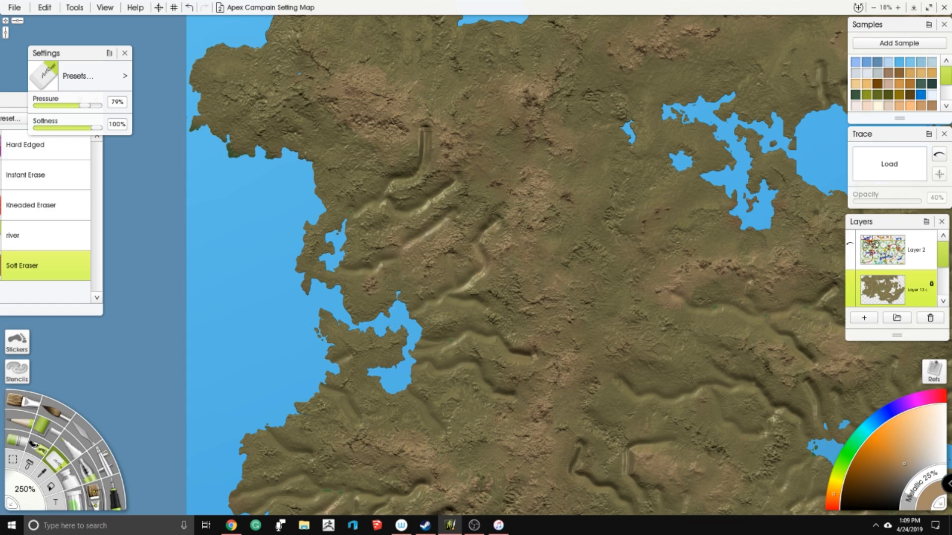
- Erase river channels radiating from the northwestern peninsula's mountains to its surrounding coasts
left_click_drag(311, 138, 343, 231)
mouse_move(359, 256)
left_mouse_down()
mouse_move(392, 234)
mouse_move(394, 263)
mouse_move(365, 278)
left_mouse_up()
mouse_move(348, 168)
left_mouse_down()
mouse_move(313, 151)
mouse_move(300, 128)
mouse_move(312, 92)
mouse_move(341, 78)
mouse_move(371, 163)
mouse_move(385, 163)
mouse_move(398, 145)
mouse_move(398, 115)
mouse_move(355, 65)
mouse_move(411, 60)
mouse_move(437, 85)
mouse_move(443, 117)
mouse_move(419, 188)
mouse_move(454, 170)
mouse_move(453, 182)
mouse_move(497, 104)
left_mouse_up()
mouse_move(230, 143)
left_mouse_down()
mouse_move(258, 171)
mouse_move(299, 178)
mouse_move(239, 230)
left_mouse_up()
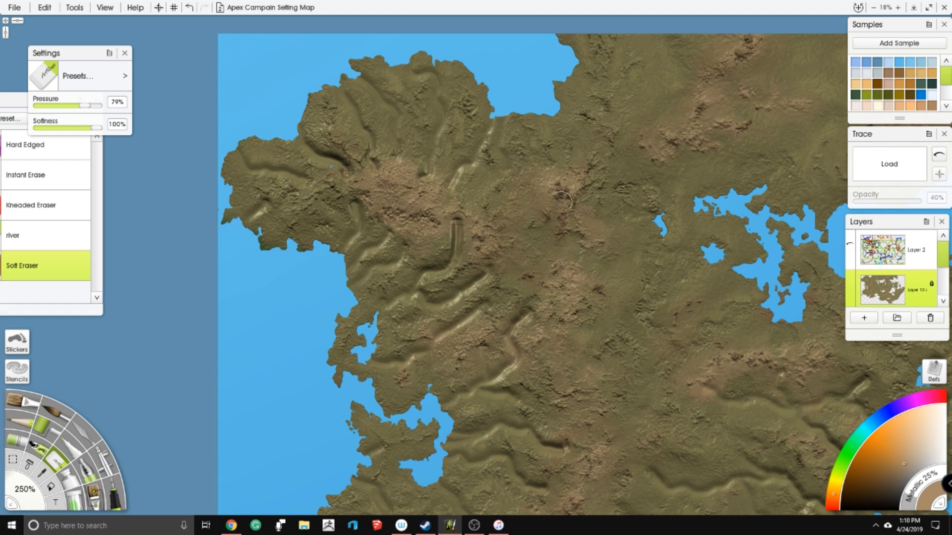
- Erase river channels from the northwestern mountains into the northern bay and towards the small ponds west of the branching northern lake
left_click_drag(562, 201, 421, 251)
mouse_move(389, 203)
left_mouse_down()
mouse_move(377, 244)
mouse_move(405, 299)
left_mouse_up()
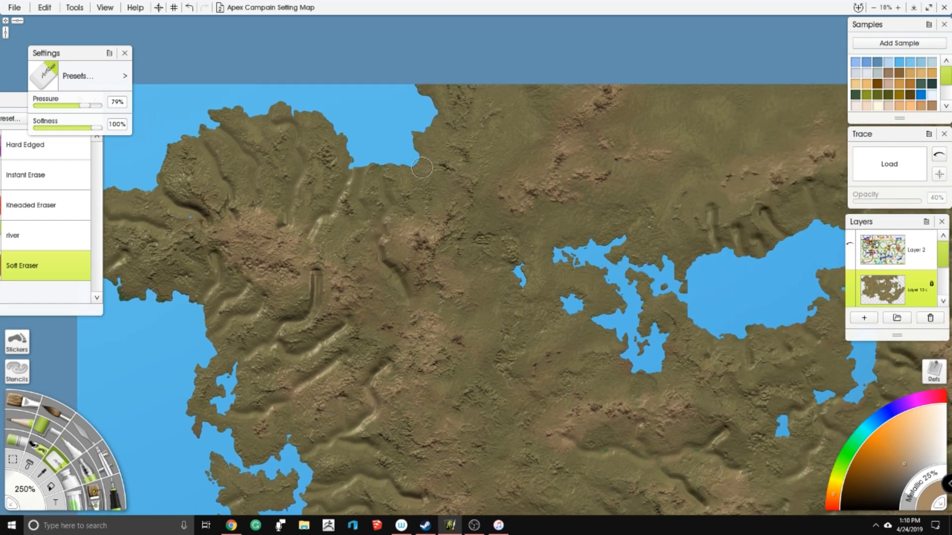
left_click_drag(446, 203, 409, 158)
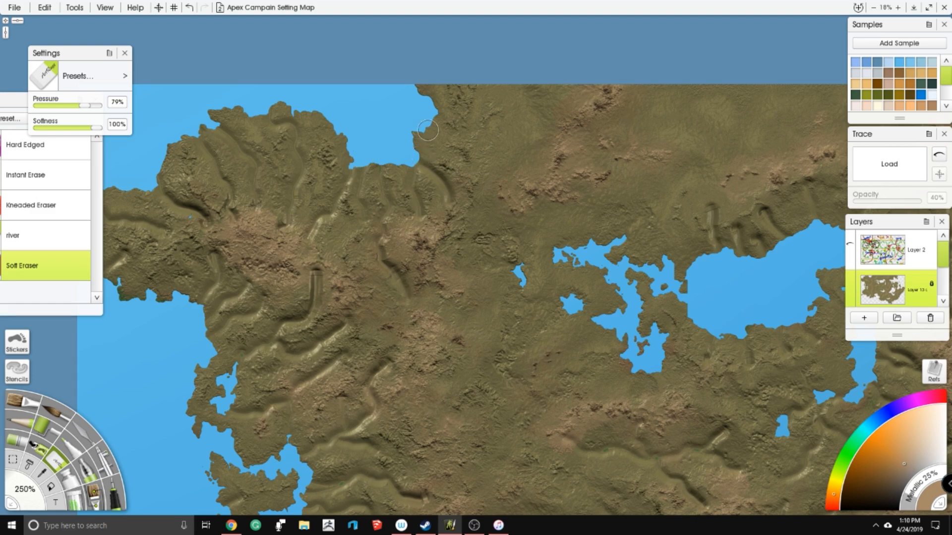
left_click_drag(499, 302, 470, 197)
mouse_move(417, 150)
left_mouse_down()
mouse_move(460, 174)
mouse_move(496, 177)
mouse_move(536, 152)
mouse_move(506, 115)
mouse_move(496, 22)
mouse_move(470, 119)
left_mouse_up()
mouse_move(488, 40)
left_mouse_down()
mouse_move(455, 95)
mouse_move(457, 152)
mouse_move(549, 175)
mouse_move(523, 128)
mouse_move(541, 117)
mouse_move(553, 140)
left_mouse_up()
mouse_move(550, 67)
left_mouse_down()
mouse_move(592, 111)
mouse_move(571, 163)
left_mouse_up()
mouse_move(509, 224)
left_mouse_down()
mouse_move(525, 182)
mouse_move(528, 129)
mouse_move(525, 156)
mouse_move(488, 181)
mouse_move(484, 208)
mouse_move(502, 243)
left_mouse_up()
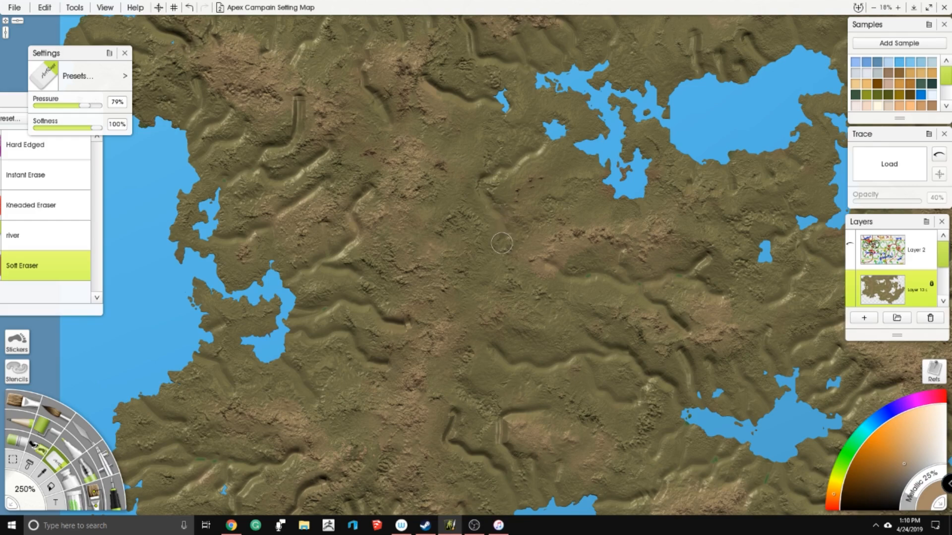
- Erase long river channels from the western ridge to the small ponds and southern end of the branching northern lake
left_click_drag(610, 190, 477, 262)
mouse_move(419, 246)
left_mouse_down()
mouse_move(429, 215)
mouse_move(487, 175)
left_mouse_up()
mouse_move(500, 122)
left_mouse_down()
mouse_move(452, 143)
mouse_move(407, 129)
mouse_move(358, 162)
left_mouse_up()
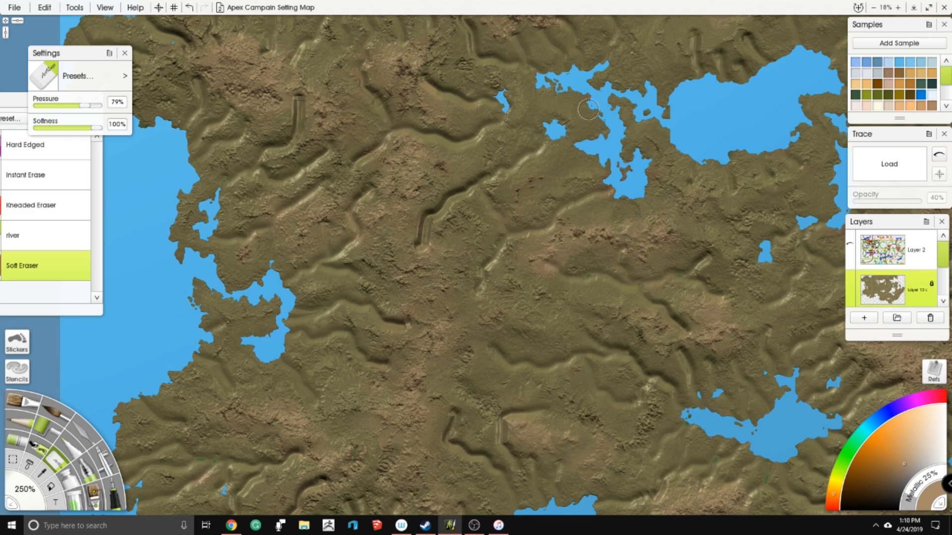
left_click_drag(663, 95, 562, 161)
mouse_move(540, 109)
left_mouse_down()
mouse_move(513, 160)
mouse_move(515, 209)
left_mouse_up()
left_click_drag(595, 211, 611, 108)
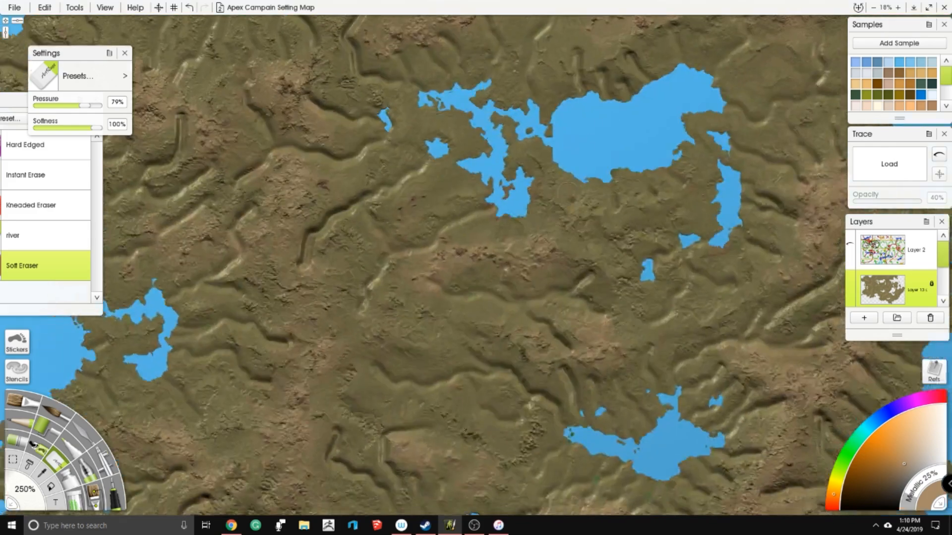
- Erase river channels between the large northern lake and northeastern bay, plus a few beside the small eastern lakes
mouse_move(561, 236)
left_mouse_down()
mouse_move(533, 222)
mouse_move(521, 202)
mouse_move(529, 188)
mouse_move(555, 208)
mouse_move(587, 277)
mouse_move(604, 249)
mouse_move(652, 263)
left_mouse_up()
left_click_drag(620, 125, 336, 304)
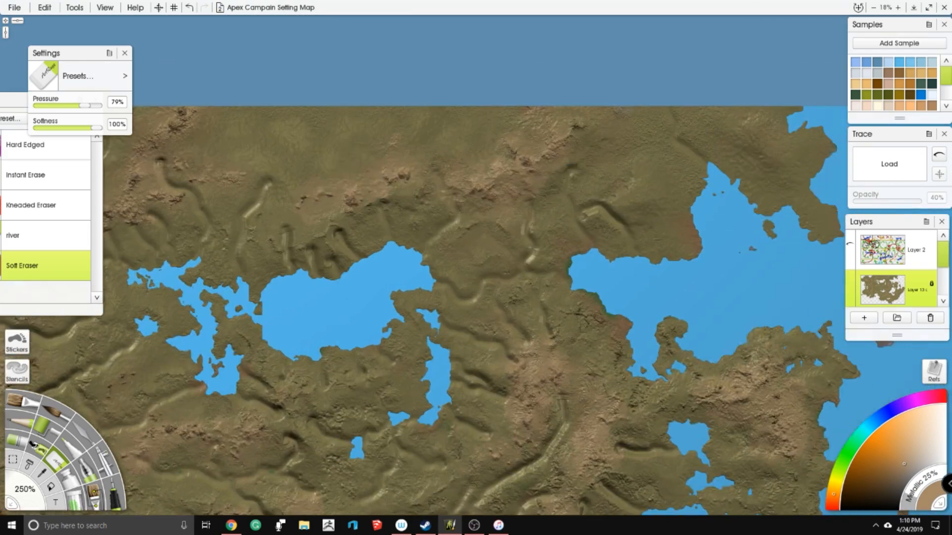
left_click_drag(496, 192, 404, 172)
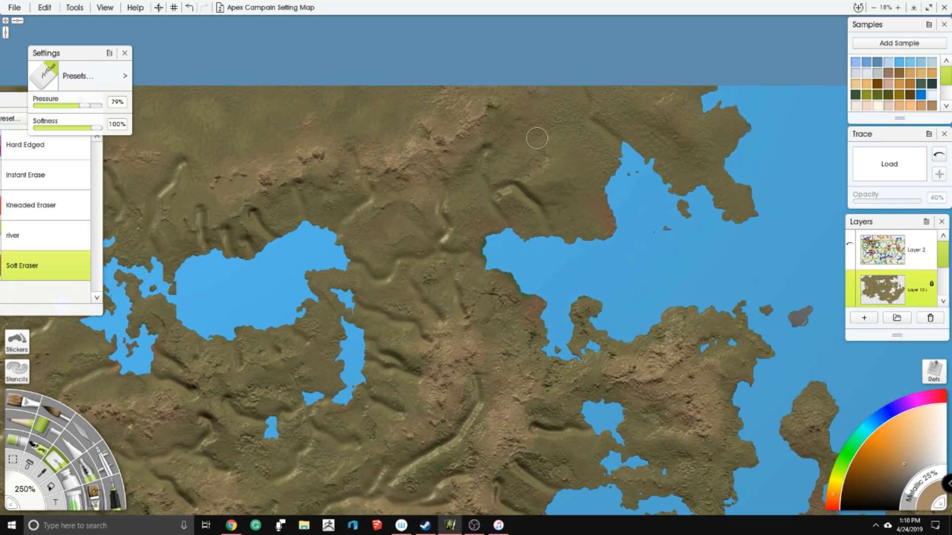
mouse_move(504, 122)
left_mouse_down()
mouse_move(561, 139)
mouse_move(598, 178)
left_mouse_up()
mouse_move(518, 441)
left_mouse_down()
mouse_move(542, 183)
mouse_move(625, 206)
left_mouse_up()
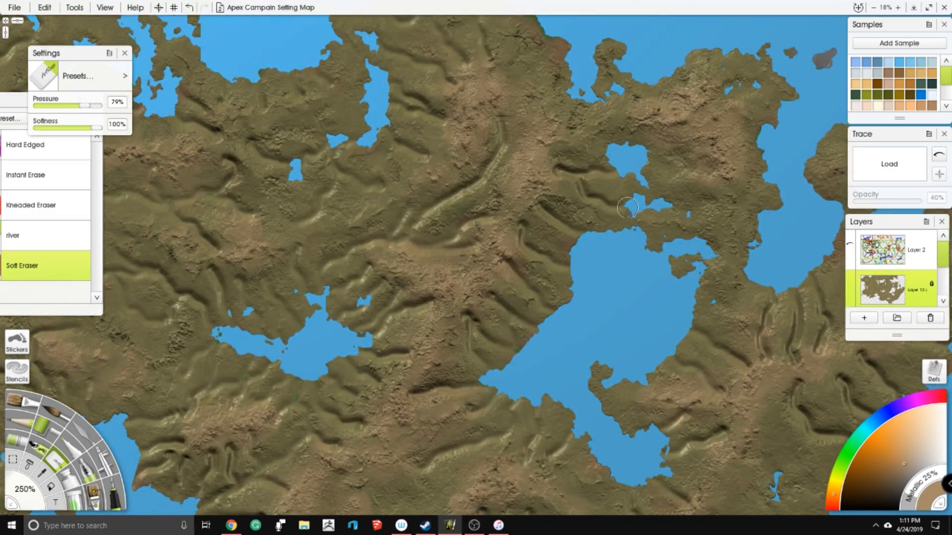
left_click_drag(701, 157, 646, 167)
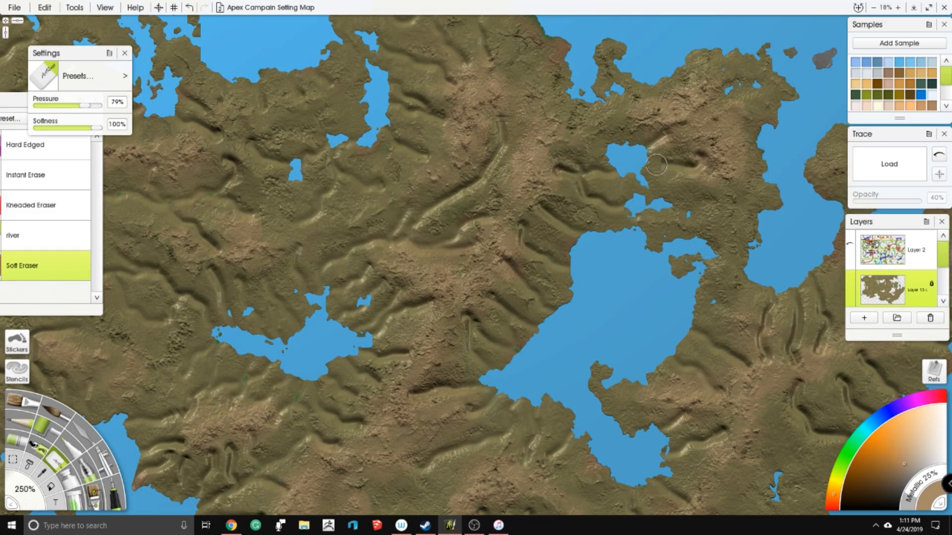
- Erase river channels through the mountains around the small eastern lakes and along the neighbouring eastern coast
mouse_move(657, 126)
left_mouse_down()
mouse_move(507, 157)
mouse_move(613, 170)
mouse_move(568, 186)
mouse_move(475, 98)
left_mouse_up()
mouse_move(472, 138)
left_mouse_down()
mouse_move(442, 147)
mouse_move(408, 141)
mouse_move(465, 151)
mouse_move(436, 175)
mouse_move(470, 165)
mouse_move(450, 202)
left_mouse_up()
left_click_drag(436, 248, 520, 74)
mouse_move(588, 218)
left_mouse_down()
mouse_move(612, 274)
mouse_move(666, 295)
left_mouse_up()
left_click_drag(616, 253, 665, 260)
mouse_move(601, 172)
left_mouse_down()
mouse_move(605, 203)
mouse_move(665, 210)
left_mouse_up()
- Erase river channels through the southern highlands, including a long one running down west of the small southern lake
left_click_drag(208, 267, 357, 211)
mouse_move(599, 267)
left_mouse_down()
mouse_move(576, 244)
mouse_move(552, 242)
mouse_move(505, 275)
mouse_move(576, 293)
left_mouse_up()
mouse_move(592, 216)
left_mouse_down()
mouse_move(564, 237)
mouse_move(610, 202)
mouse_move(614, 261)
left_mouse_up()
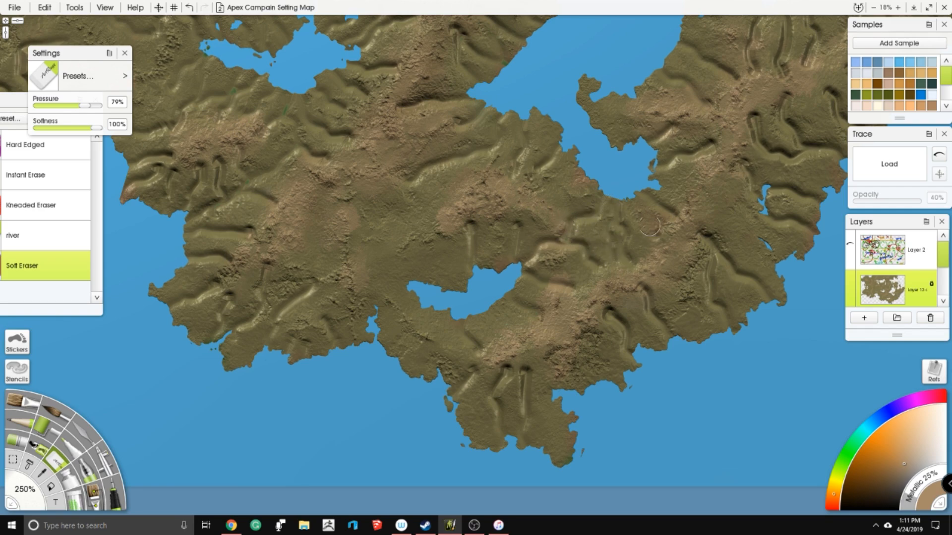
mouse_move(411, 197)
left_mouse_down()
mouse_move(440, 182)
mouse_move(408, 230)
mouse_move(421, 265)
mouse_move(461, 260)
mouse_move(478, 227)
left_mouse_up()
left_click_drag(470, 157, 464, 204)
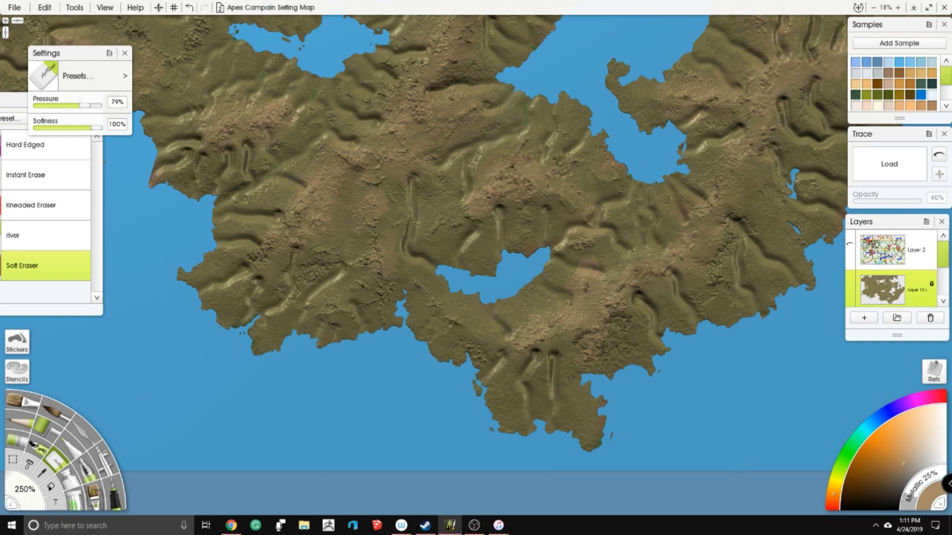
- Erase additional river channels north of the large northern lake and southwest of the branching lake beside it
scroll(527, 117, "down", 5)
scroll(535, 216, "up", 3)
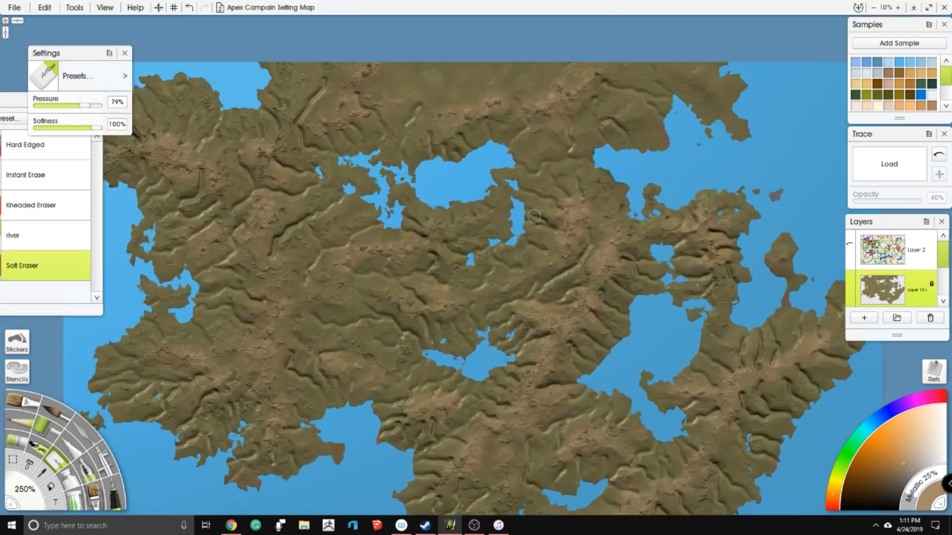
scroll(534, 216, "up", 5)
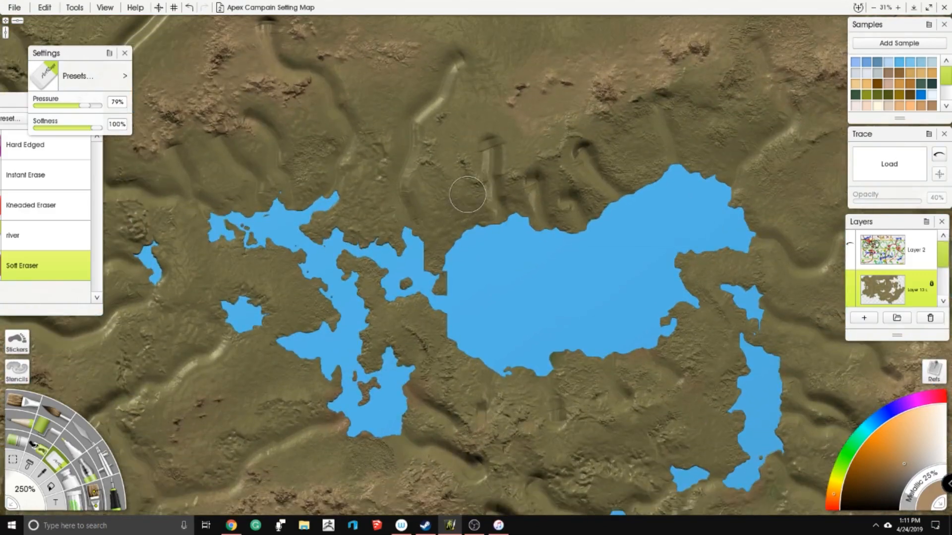
mouse_move(448, 130)
left_mouse_down()
mouse_move(463, 251)
mouse_move(465, 120)
mouse_move(479, 119)
mouse_move(484, 155)
mouse_move(468, 123)
mouse_move(480, 94)
left_mouse_up()
left_click_drag(475, 283, 783, 69)
mouse_move(481, 194)
left_mouse_down()
mouse_move(508, 154)
mouse_move(615, 144)
left_mouse_up()
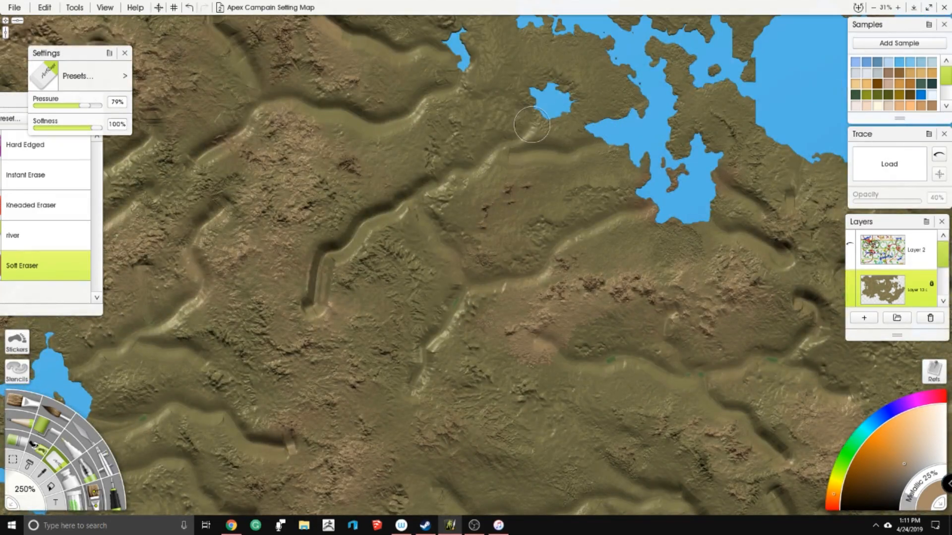
- Set the eraser size to 175% and erase narrower tributaries southwest and south of the branching northern lake
left_click(22, 491)
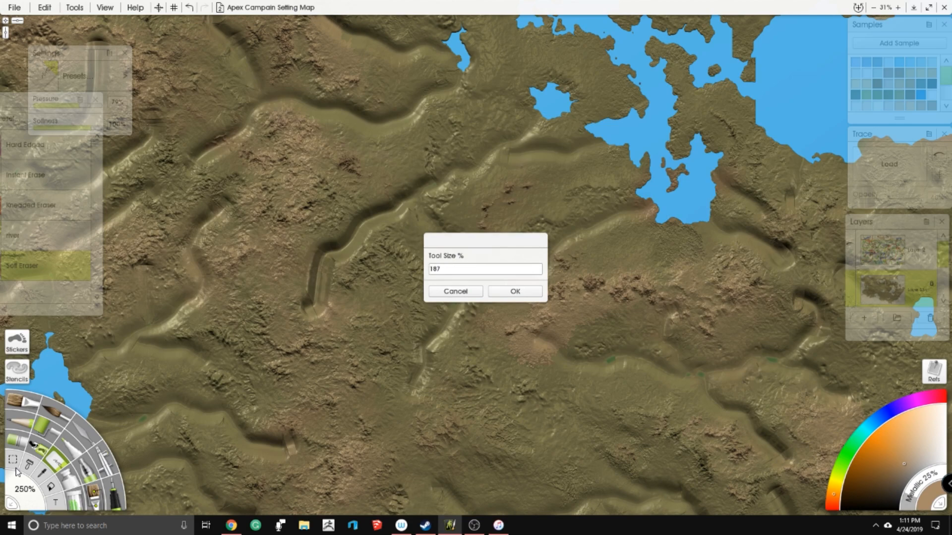
type("175")
key("Return")
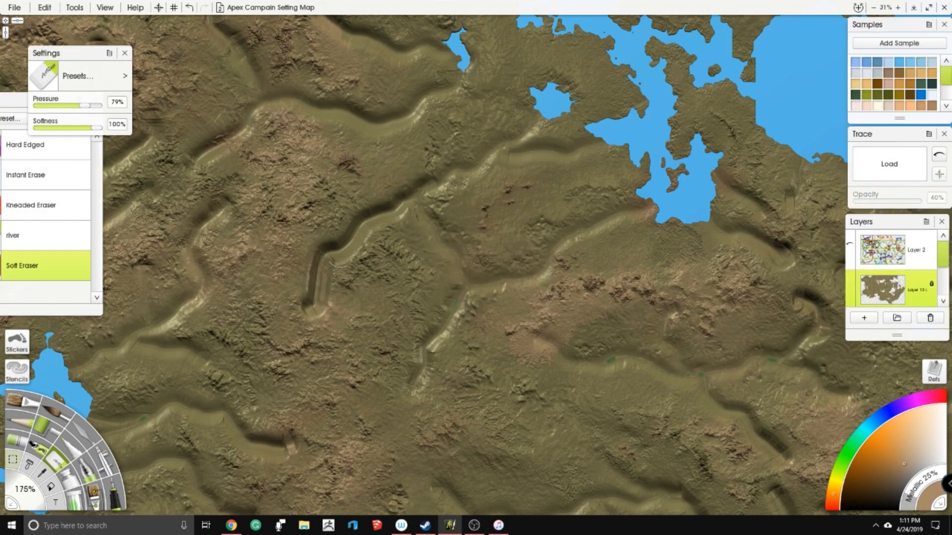
mouse_move(503, 168)
left_mouse_down()
mouse_move(547, 180)
mouse_move(612, 149)
left_mouse_up()
mouse_move(499, 150)
left_mouse_down()
mouse_move(510, 112)
mouse_move(532, 95)
left_mouse_up()
left_click_drag(602, 199, 425, 168)
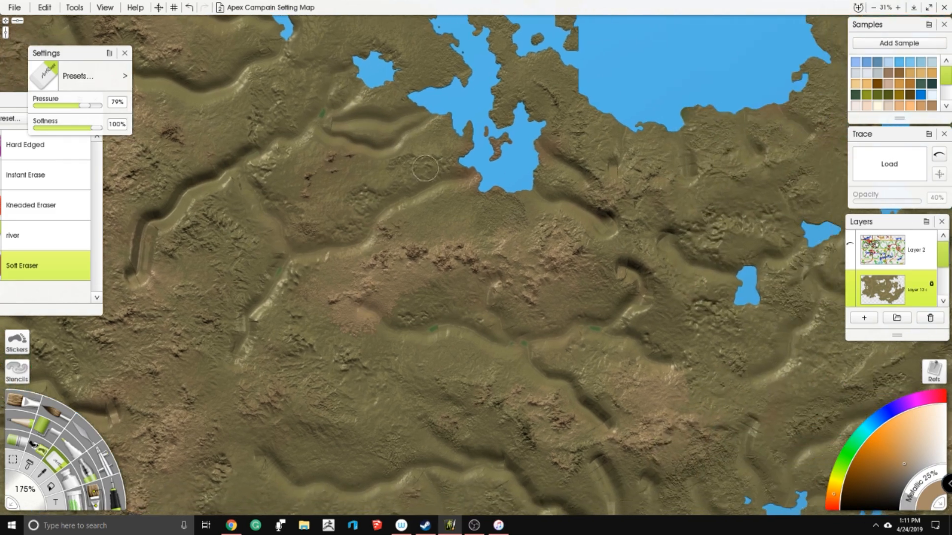
mouse_move(395, 211)
left_mouse_down()
mouse_move(473, 218)
mouse_move(496, 187)
mouse_move(425, 178)
mouse_move(459, 127)
mouse_move(447, 157)
mouse_move(403, 188)
left_mouse_up()
left_click_drag(404, 238, 425, 213)
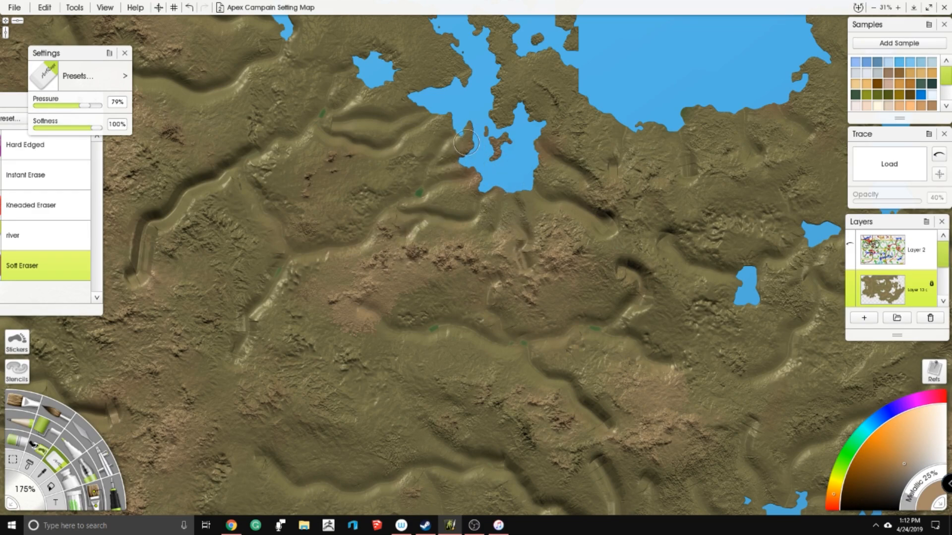
- Erase narrow tributaries around the small ponds west of the branching northern lake and down the mountains north of it
left_click_drag(377, 55, 478, 220)
mouse_move(400, 202)
left_mouse_down()
mouse_move(409, 186)
mouse_move(469, 216)
mouse_move(505, 203)
mouse_move(489, 225)
left_mouse_up()
left_click_drag(489, 231, 512, 236)
left_click_drag(512, 189, 504, 179)
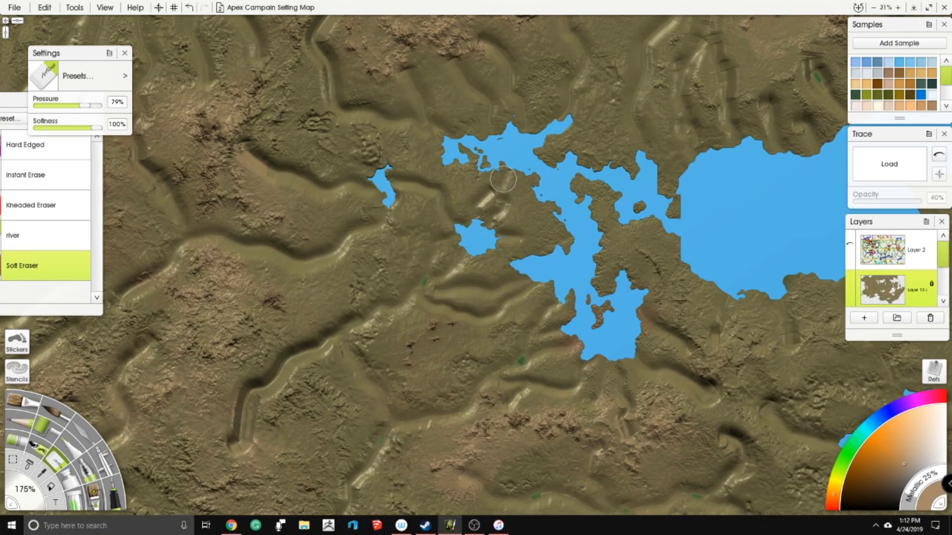
left_click_drag(427, 100, 447, 185)
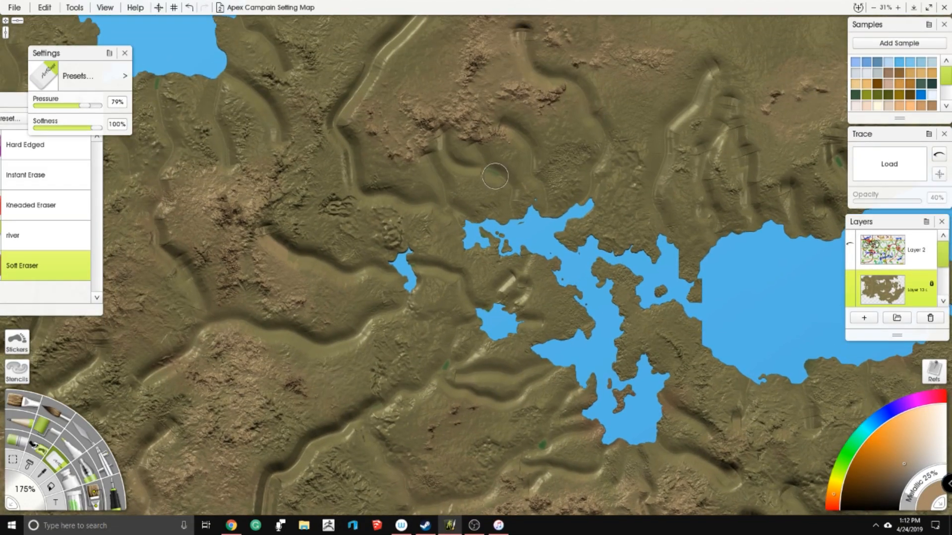
left_click_drag(523, 140, 524, 162)
left_click_drag(396, 160, 431, 207)
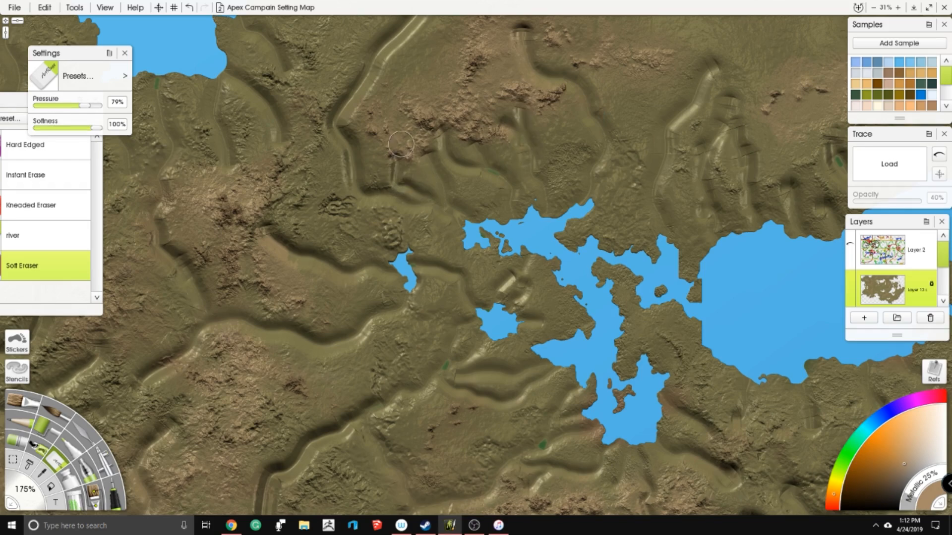
- Erase side branches off the long river in the northern mountains and a short channel into the northern bay's east shore
left_click_drag(359, 56, 341, 249)
left_click_drag(321, 209, 360, 234)
left_click_drag(438, 239, 349, 271)
left_click_drag(408, 195, 455, 170)
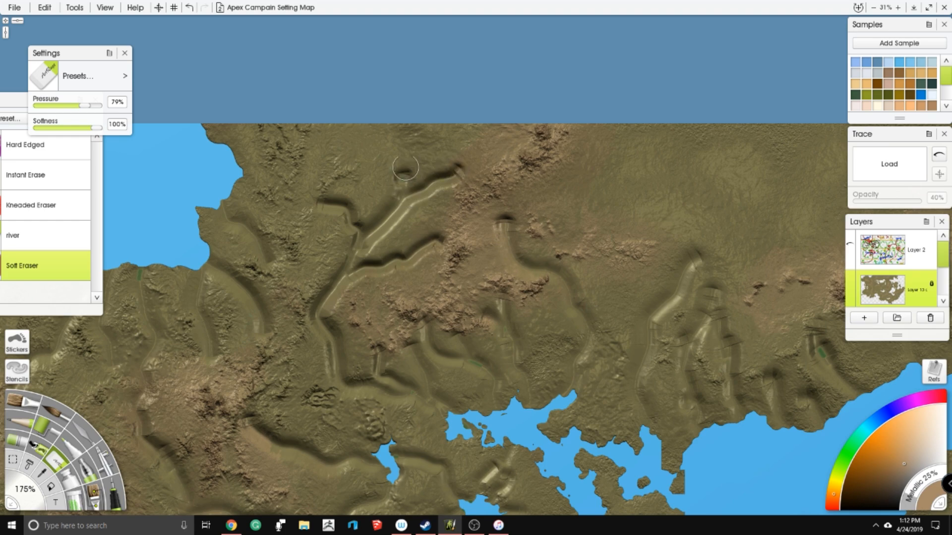
left_click_drag(314, 340, 455, 189)
left_click_drag(339, 120, 395, 208)
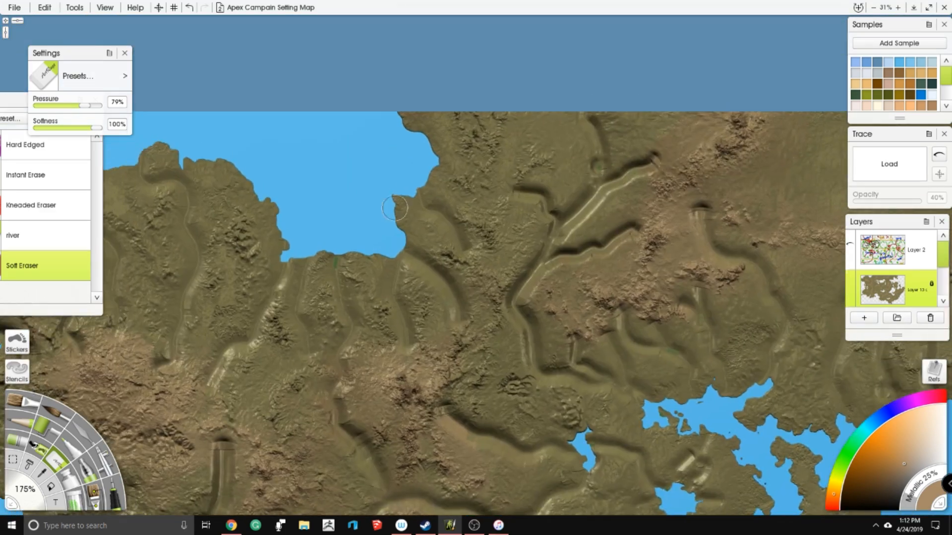
mouse_move(462, 189)
left_mouse_down()
mouse_move(415, 161)
mouse_move(465, 138)
left_mouse_up()
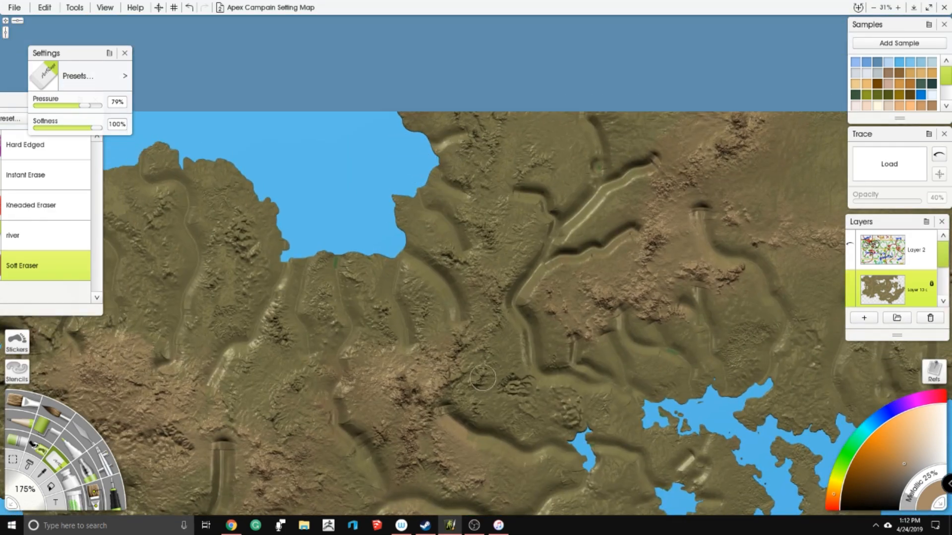
- Erase narrow tributaries from the northern mountains to the north and east shores of the large northern lake
left_click_drag(585, 382, 322, 222)
mouse_move(566, 178)
left_mouse_down()
mouse_move(384, 196)
mouse_move(357, 248)
left_mouse_up()
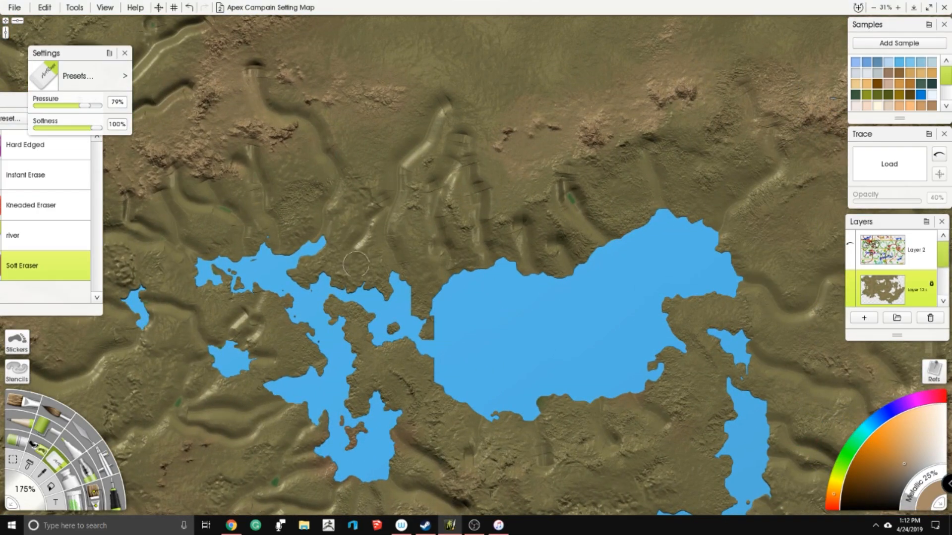
left_click_drag(526, 217, 510, 170)
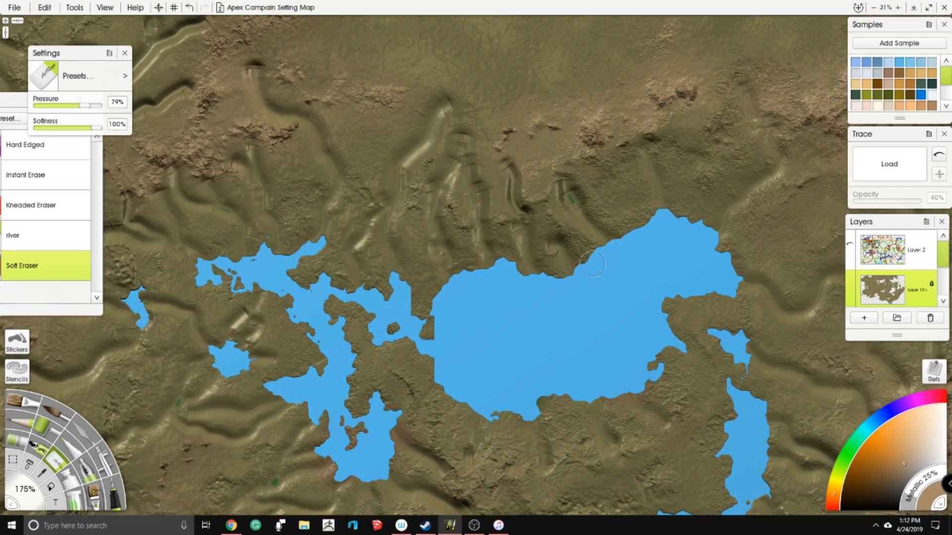
left_click_drag(572, 261, 380, 299)
mouse_move(415, 198)
left_mouse_down()
mouse_move(418, 231)
mouse_move(458, 265)
left_mouse_up()
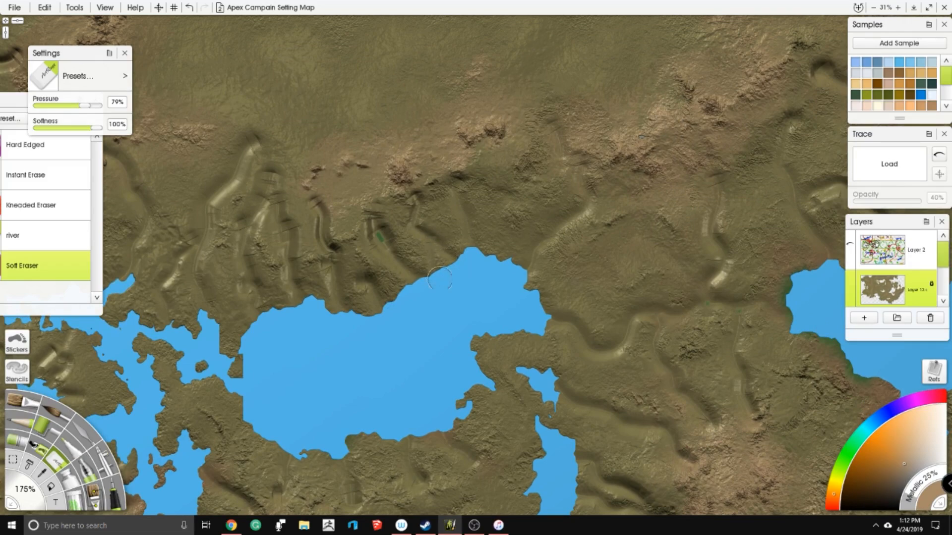
mouse_move(521, 299)
left_mouse_down()
mouse_move(557, 278)
mouse_move(555, 154)
mouse_move(507, 218)
mouse_move(491, 261)
mouse_move(525, 242)
mouse_move(511, 249)
mouse_move(487, 227)
left_mouse_up()
mouse_move(494, 277)
left_mouse_down()
mouse_move(545, 252)
mouse_move(567, 223)
mouse_move(614, 227)
left_mouse_up()
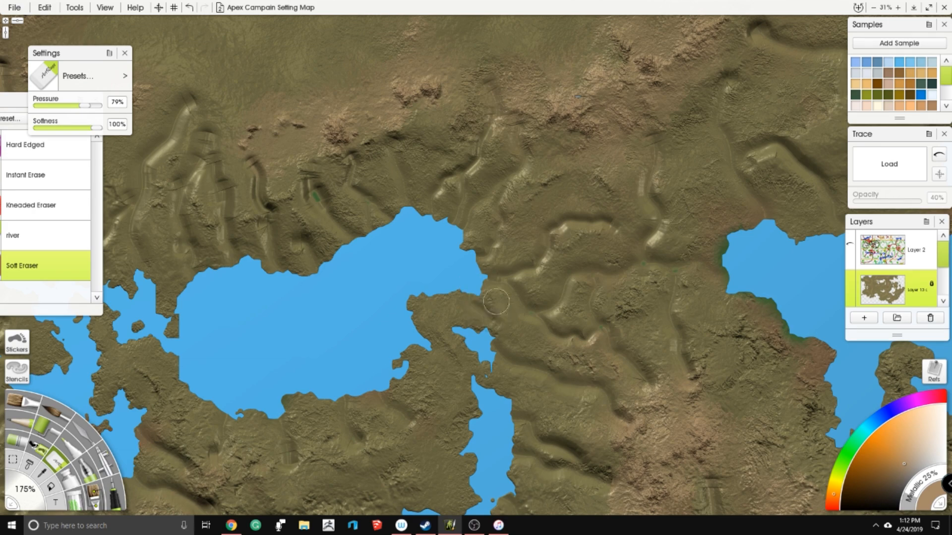
- Erase narrow tributaries from the central ridge towards the long narrow lake southeast of the large northern lake
left_click_drag(535, 344, 493, 195)
left_click_drag(462, 264, 547, 239)
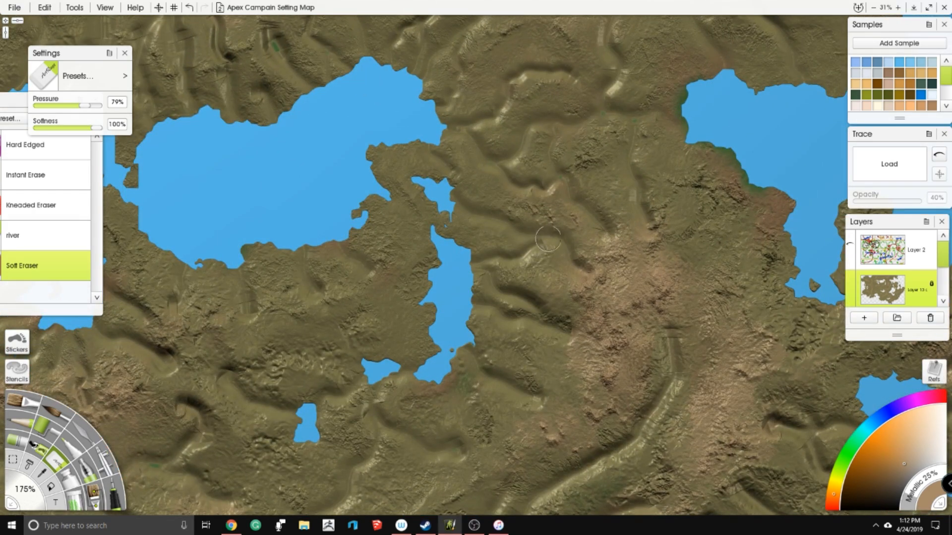
mouse_move(439, 298)
left_mouse_down()
mouse_move(383, 296)
mouse_move(405, 324)
mouse_move(428, 329)
left_mouse_up()
mouse_move(301, 288)
left_mouse_down()
mouse_move(427, 251)
mouse_move(406, 277)
mouse_move(429, 312)
mouse_move(497, 345)
left_mouse_up()
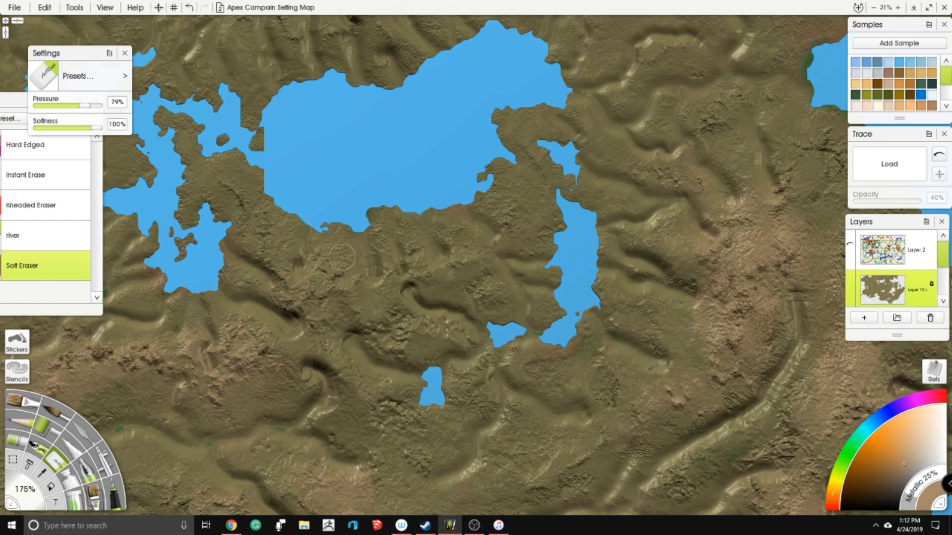
- Erase narrow tributaries south of the large northern lake and on the ridge northwest of the large eastern lake
left_click_drag(403, 356, 372, 224)
mouse_move(341, 283)
left_mouse_down()
mouse_move(391, 269)
mouse_move(350, 251)
mouse_move(358, 254)
left_mouse_up()
mouse_move(397, 292)
left_mouse_down()
mouse_move(352, 375)
mouse_move(381, 332)
mouse_move(392, 295)
left_mouse_up()
left_click_drag(540, 248, 214, 158)
mouse_move(490, 232)
left_mouse_down()
mouse_move(379, 222)
mouse_move(460, 290)
left_mouse_up()
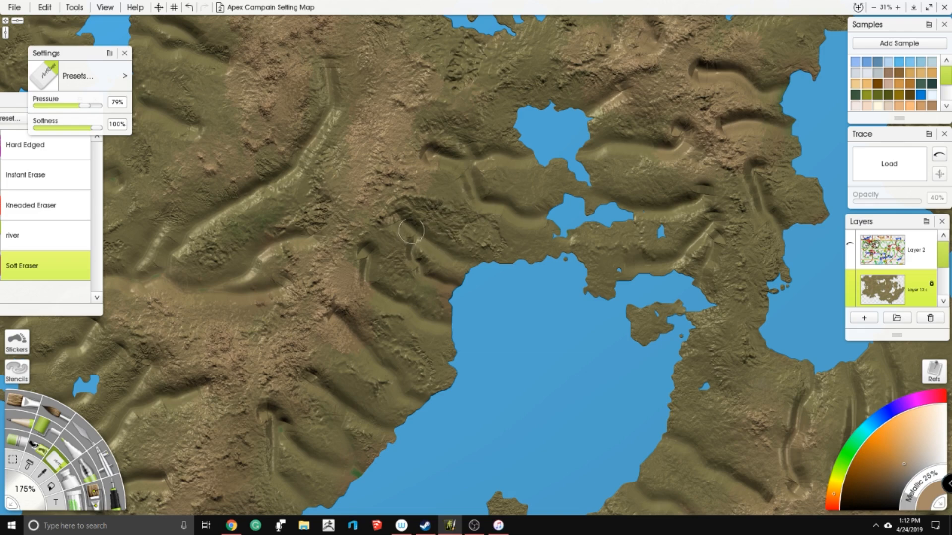
- Erase narrow tributaries northwest of the large eastern lake and across the highlands towards the northern mountains
left_click_drag(483, 214, 513, 271)
left_click_drag(396, 158, 382, 273)
mouse_move(365, 227)
left_mouse_down()
mouse_move(363, 195)
mouse_move(434, 136)
left_mouse_up()
mouse_move(443, 52)
left_mouse_down()
mouse_move(392, 75)
mouse_move(340, 117)
mouse_move(331, 178)
mouse_move(359, 215)
mouse_move(328, 180)
mouse_move(325, 255)
mouse_move(342, 292)
mouse_move(309, 233)
left_mouse_up()
mouse_move(355, 190)
left_mouse_down()
mouse_move(361, 250)
mouse_move(381, 223)
mouse_move(356, 200)
mouse_move(332, 234)
mouse_move(117, 274)
left_mouse_up()
left_click_drag(316, 212, 308, 165)
mouse_move(410, 166)
left_mouse_down()
mouse_move(417, 97)
mouse_move(496, 161)
left_mouse_up()
mouse_move(527, 208)
left_mouse_down()
mouse_move(463, 197)
mouse_move(549, 228)
left_mouse_up()
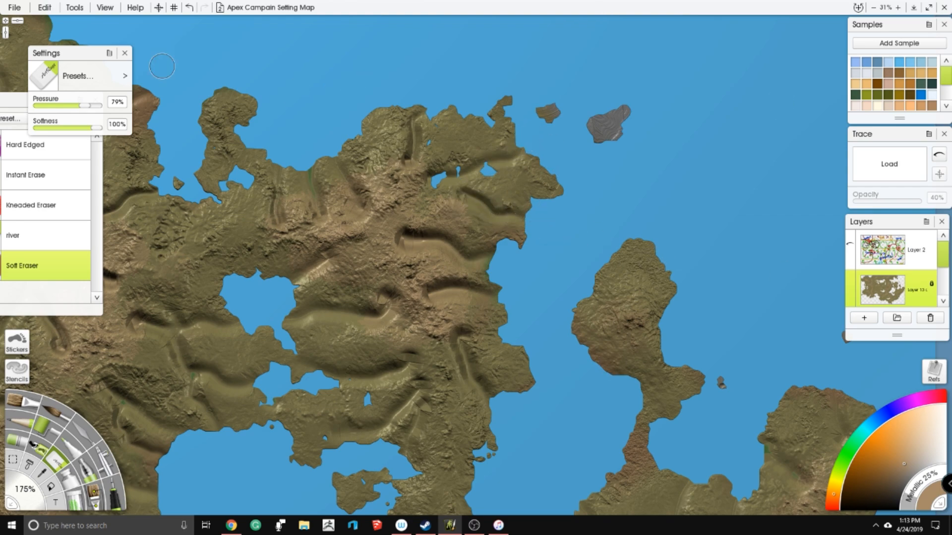
key("alt+Tab")
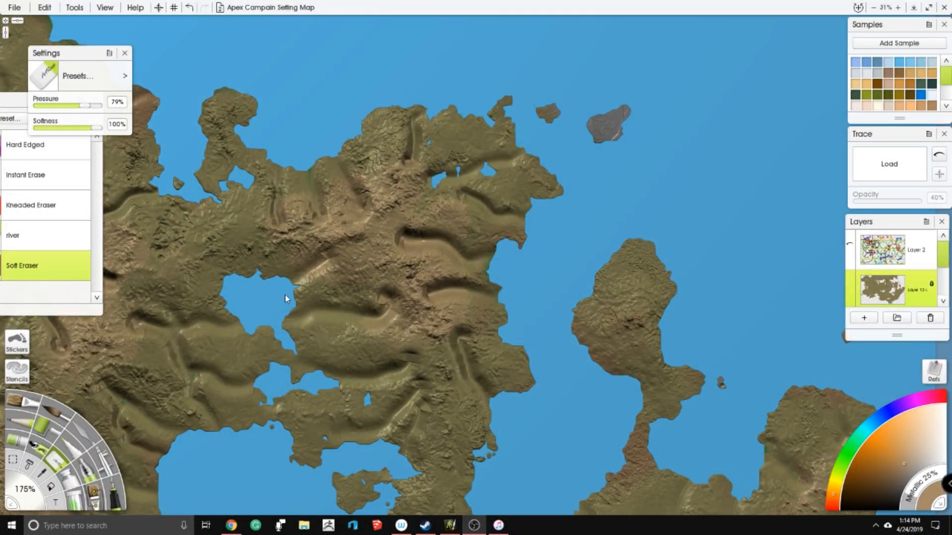
left_click(285, 298)
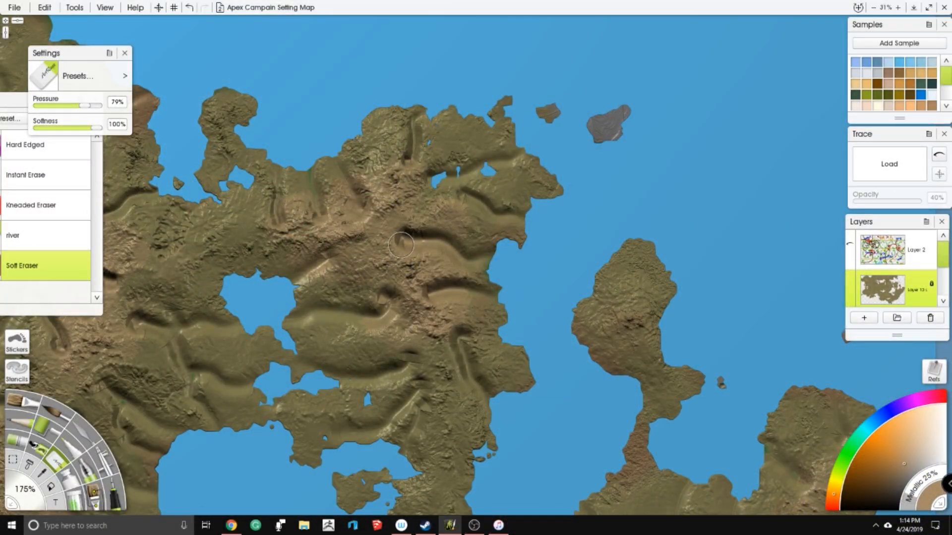
- Erase a side branch off the northeast coast river and narrow tributaries around the small lakes north of the large eastern lake
mouse_move(424, 232)
left_mouse_down()
mouse_move(472, 226)
mouse_move(501, 248)
left_mouse_up()
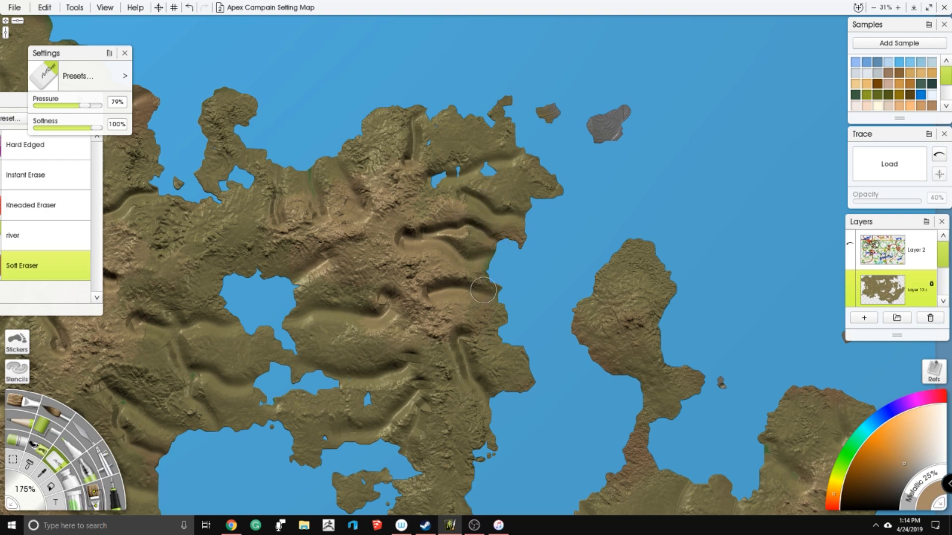
left_click_drag(298, 252, 486, 137)
mouse_move(361, 214)
left_mouse_down()
mouse_move(439, 212)
mouse_move(479, 212)
mouse_move(446, 229)
mouse_move(494, 219)
mouse_move(449, 266)
left_mouse_up()
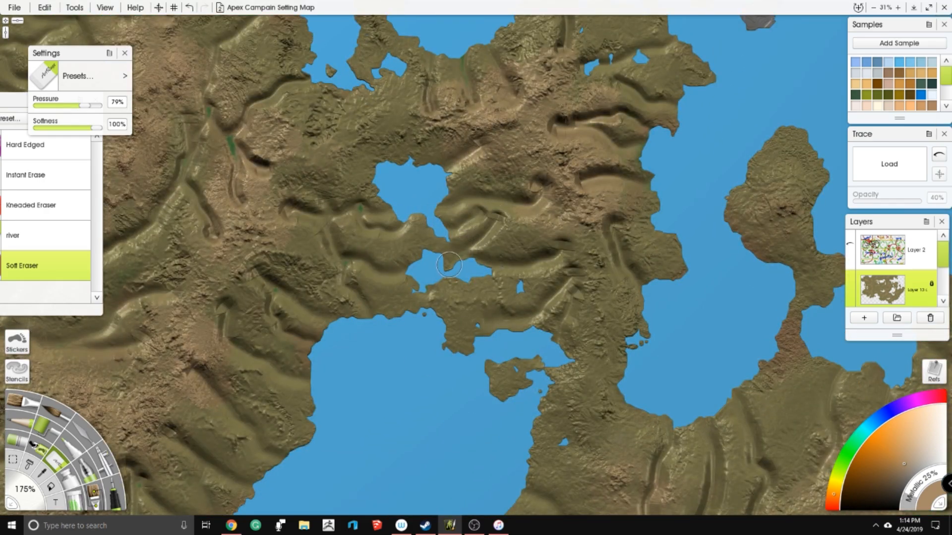
left_click_drag(566, 254, 412, 245)
mouse_move(303, 144)
left_mouse_down()
mouse_move(358, 152)
mouse_move(356, 130)
mouse_move(273, 167)
left_mouse_up()
mouse_move(240, 112)
left_mouse_down()
mouse_move(246, 153)
mouse_move(262, 127)
mouse_move(286, 153)
left_mouse_up()
mouse_move(586, 179)
left_mouse_down()
mouse_move(443, 176)
mouse_move(466, 194)
mouse_move(437, 190)
left_mouse_up()
left_click_drag(455, 140, 493, 188)
left_click_drag(476, 235, 466, 236)
- Erase narrow tributaries east of the large eastern lake, on the narrow northern peninsula and along the eastern landmass's north shore
left_click_drag(434, 263, 529, 103)
mouse_move(429, 250)
left_mouse_down()
mouse_move(417, 284)
mouse_move(393, 289)
mouse_move(328, 268)
mouse_move(373, 289)
mouse_move(360, 257)
mouse_move(316, 238)
left_mouse_up()
mouse_move(382, 224)
left_mouse_down()
mouse_move(391, 198)
mouse_move(440, 178)
left_mouse_up()
left_click_drag(375, 167, 368, 172)
mouse_move(397, 208)
left_mouse_down()
mouse_move(255, 210)
mouse_move(386, 186)
mouse_move(427, 227)
mouse_move(463, 231)
left_mouse_up()
mouse_move(505, 187)
left_mouse_down()
mouse_move(491, 257)
mouse_move(498, 282)
left_mouse_up()
left_click_drag(572, 246, 551, 171)
left_click_drag(572, 125, 583, 131)
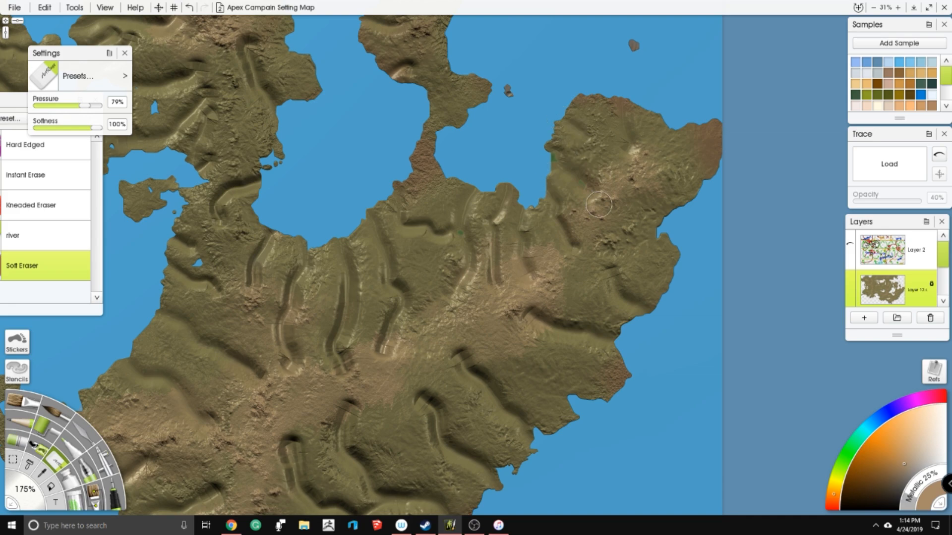
- Erase side branches off the eastern landmass's rivers near its southeast coast and short channels on its northeastern headland
left_click_drag(598, 205, 558, 60)
mouse_move(447, 182)
left_mouse_down()
mouse_move(466, 218)
mouse_move(533, 245)
mouse_move(508, 215)
mouse_move(605, 215)
left_mouse_up()
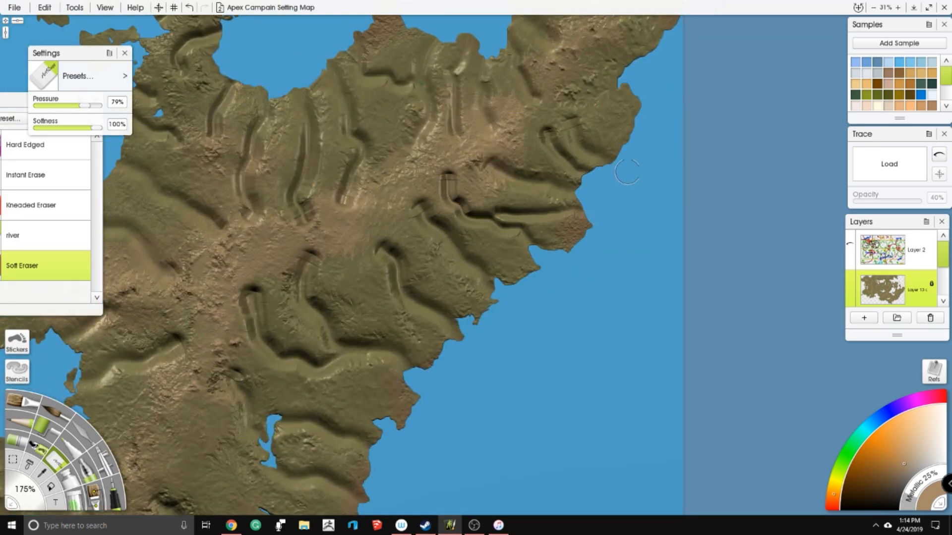
left_click_drag(608, 121, 508, 260)
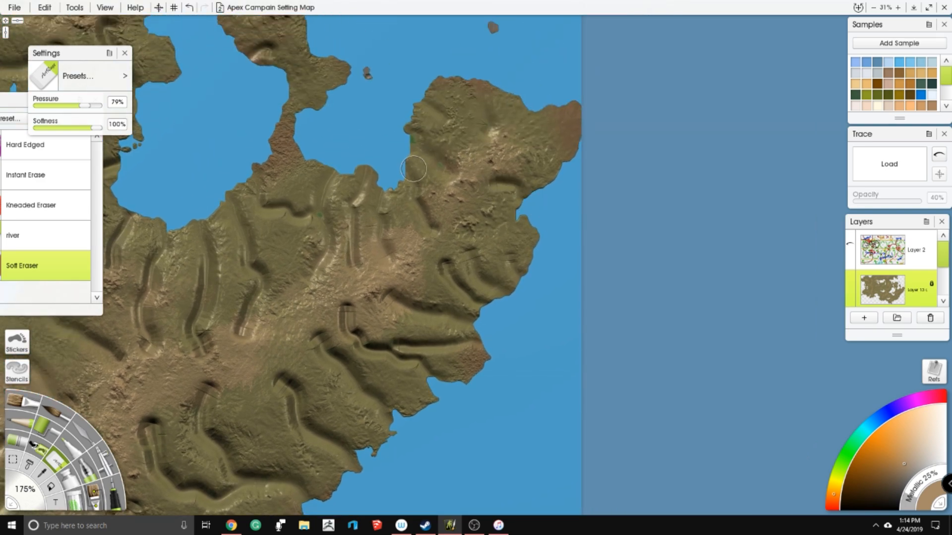
left_click_drag(283, 296, 543, 167)
left_click_drag(381, 245, 441, 185)
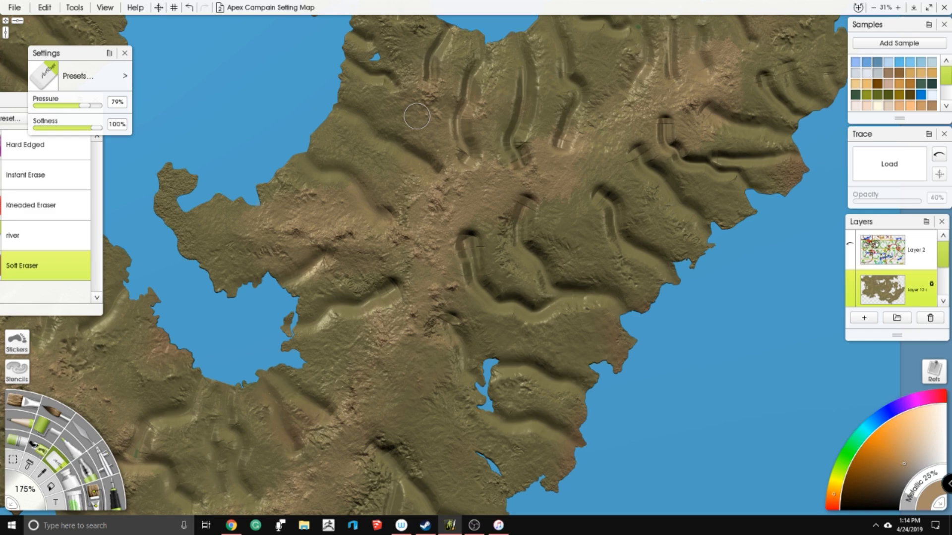
- Erase a forked channel from the central ridge down to the narrow inlet on the southeast coast
left_click_drag(377, 241, 339, 80)
mouse_move(387, 333)
left_mouse_down()
mouse_move(428, 324)
mouse_move(476, 343)
left_mouse_up()
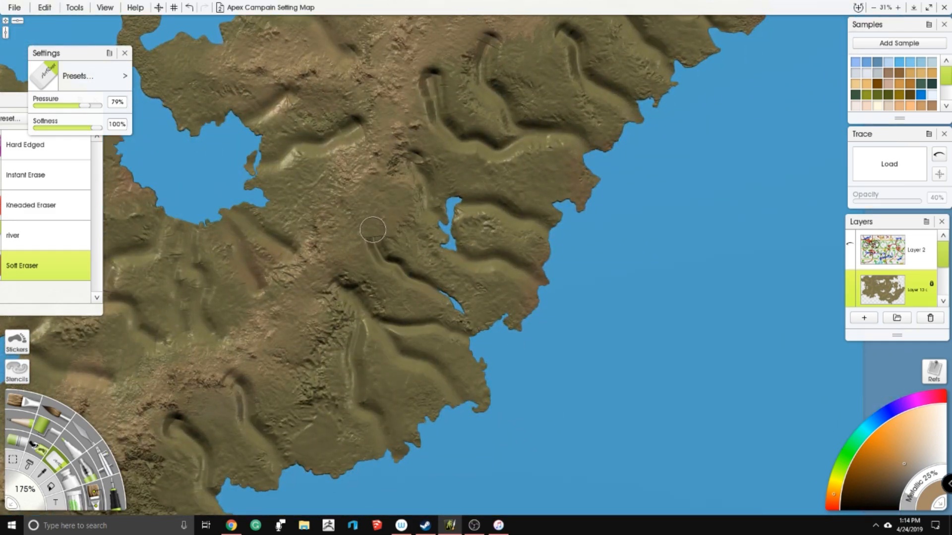
mouse_move(372, 206)
left_mouse_down()
mouse_move(424, 271)
mouse_move(469, 287)
mouse_move(489, 314)
left_mouse_up()
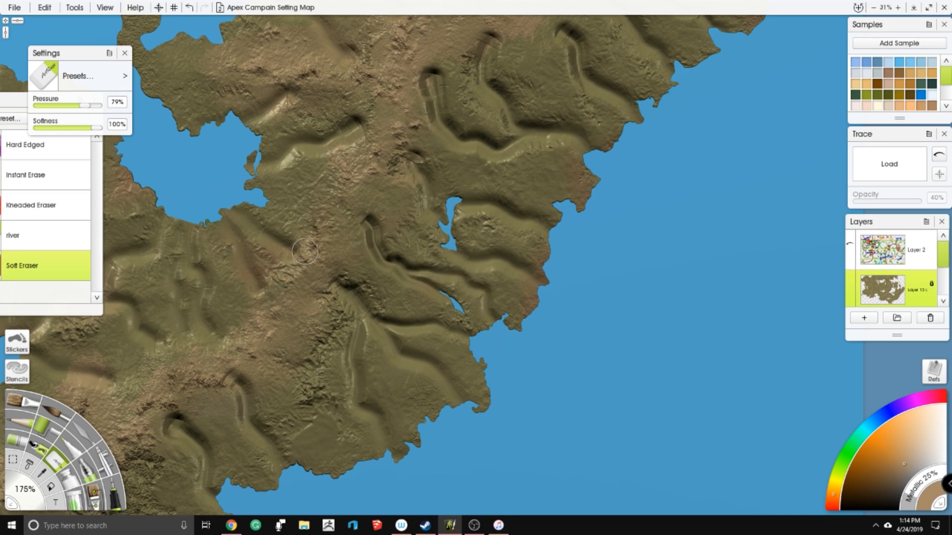
- Erase narrow tributaries around the enclosed bay west of the southeastern ridge, including its hooked headland and southwest shore
left_click_drag(204, 253, 410, 279)
mouse_move(330, 197)
left_mouse_down()
mouse_move(286, 272)
mouse_move(301, 239)
mouse_move(362, 223)
left_mouse_up()
scroll(389, 166, "up", 2)
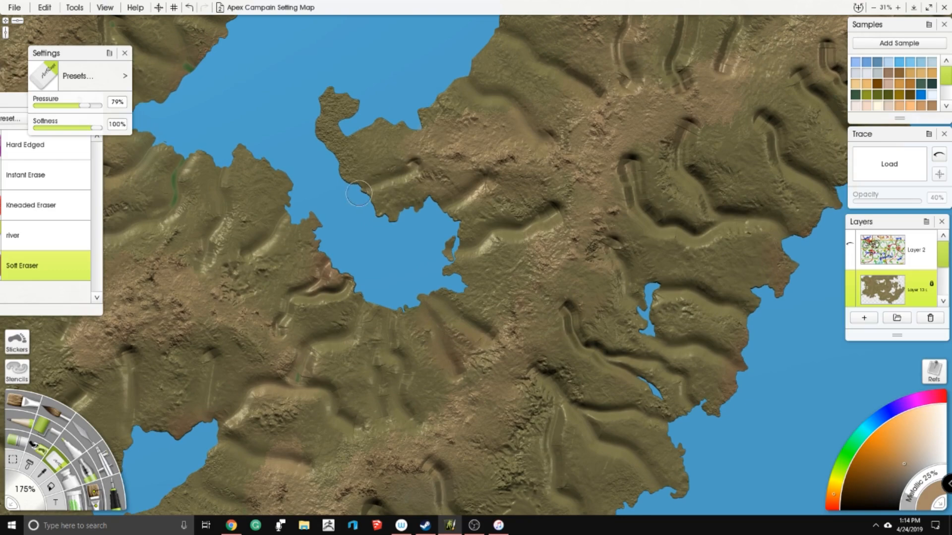
scroll(458, 213, "down", 9)
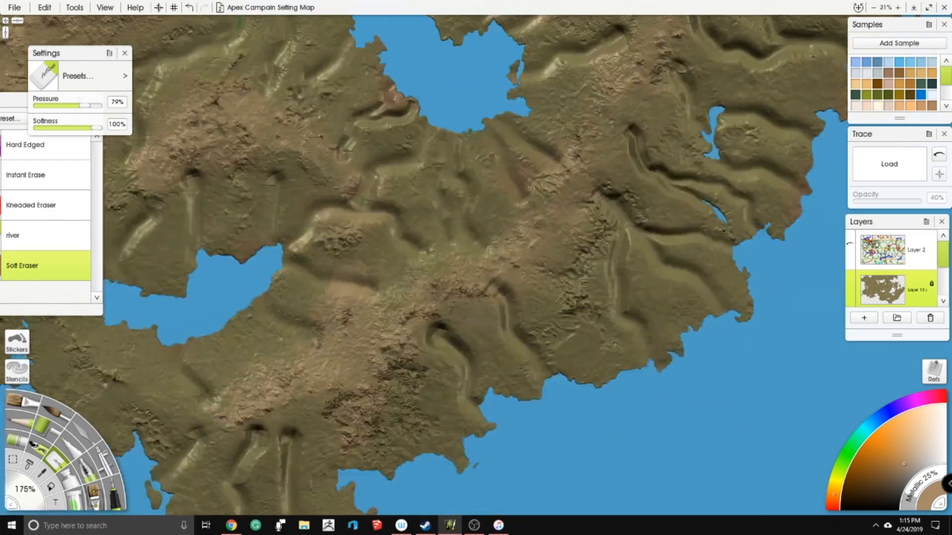
- Erase short channels on the southern peninsula and along the coast just northeast of it
mouse_move(410, 274)
left_mouse_down()
mouse_move(423, 334)
mouse_move(411, 274)
left_mouse_up()
left_click_drag(326, 300, 354, 369)
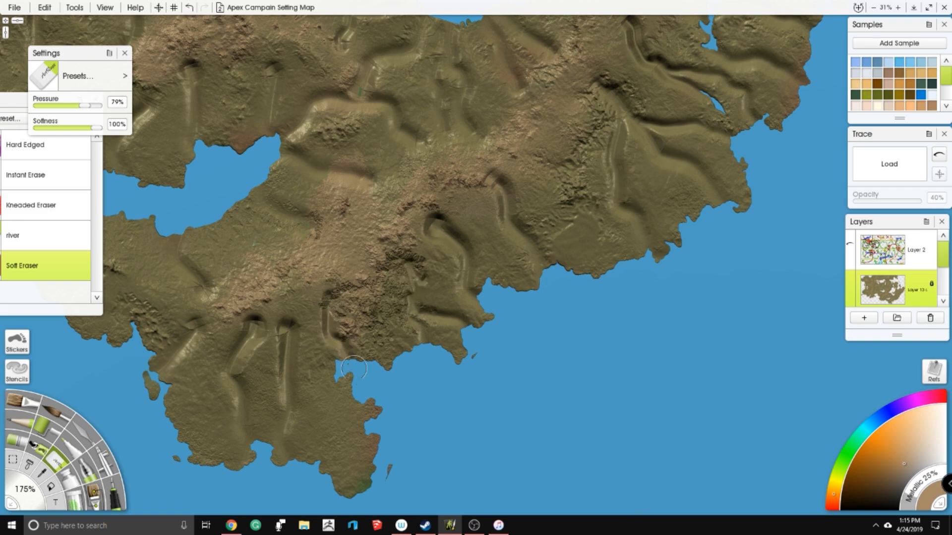
left_click_drag(322, 408, 322, 460)
mouse_move(348, 430)
left_mouse_down()
mouse_move(362, 483)
mouse_move(374, 441)
left_mouse_up()
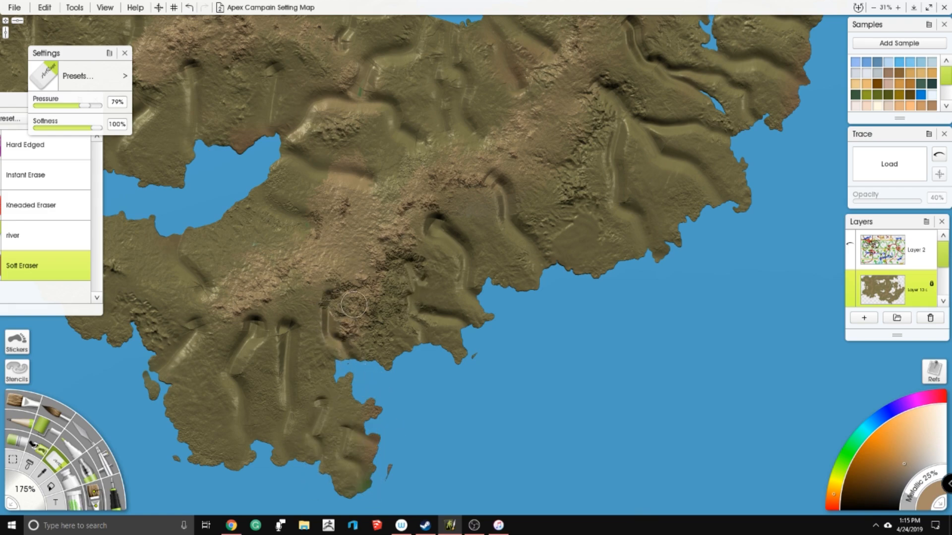
- Erase short side branches near the mouths of the rivers along the southeast coast
left_click_drag(513, 243, 506, 277)
mouse_move(614, 202)
left_mouse_down()
mouse_move(593, 234)
mouse_move(591, 265)
left_mouse_up()
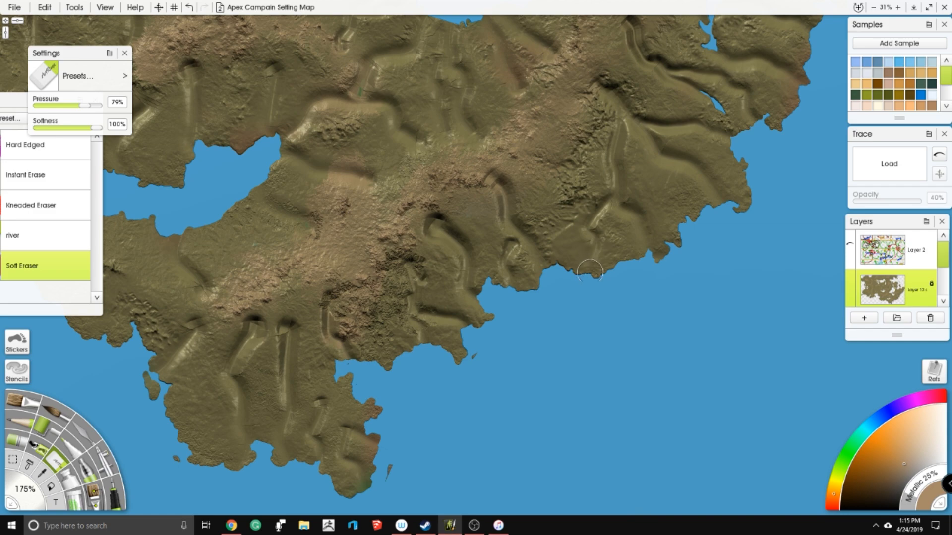
left_click_drag(593, 225, 624, 267)
left_click_drag(671, 175, 687, 230)
left_click_drag(660, 165, 666, 174)
- Erase short channels between the southern lake and the coast to its southwest
mouse_move(264, 241)
left_mouse_down()
mouse_move(477, 267)
mouse_move(539, 263)
mouse_move(519, 288)
left_mouse_up()
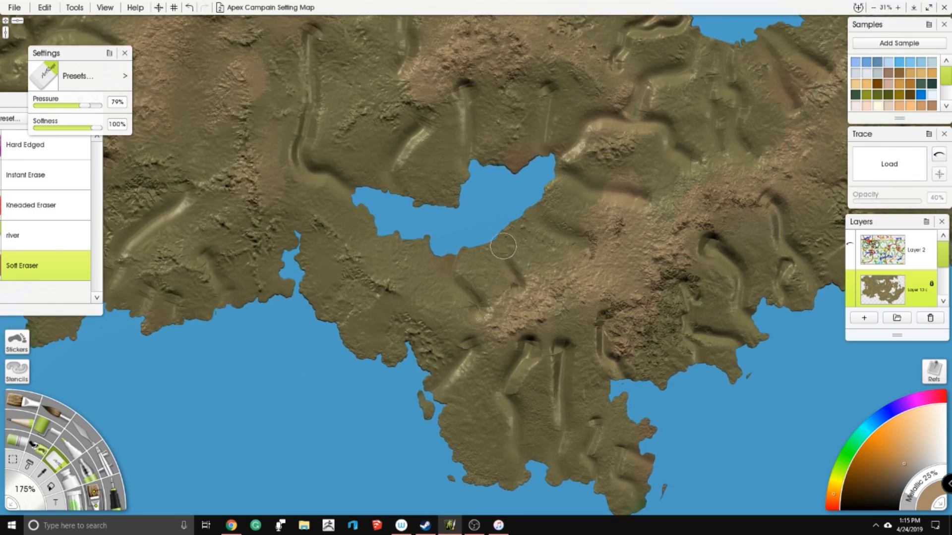
left_click_drag(522, 235, 512, 285)
mouse_move(409, 237)
left_mouse_down()
mouse_move(401, 282)
mouse_move(430, 242)
left_mouse_up()
mouse_move(379, 307)
left_mouse_down()
mouse_move(330, 345)
mouse_move(378, 320)
mouse_move(370, 350)
left_mouse_up()
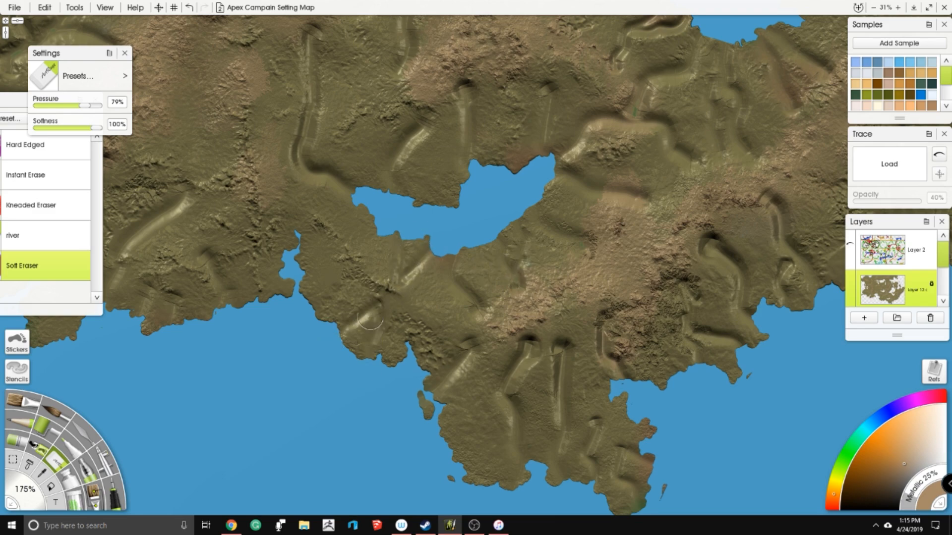
left_click_drag(355, 287, 313, 315)
left_click_drag(335, 266, 297, 282)
- Erase tributaries on the southern lake's north shore and side branches off the long river northwest of it
mouse_move(363, 138)
left_mouse_down()
mouse_move(381, 222)
mouse_move(373, 257)
mouse_move(383, 265)
left_mouse_up()
left_click_drag(431, 232, 447, 273)
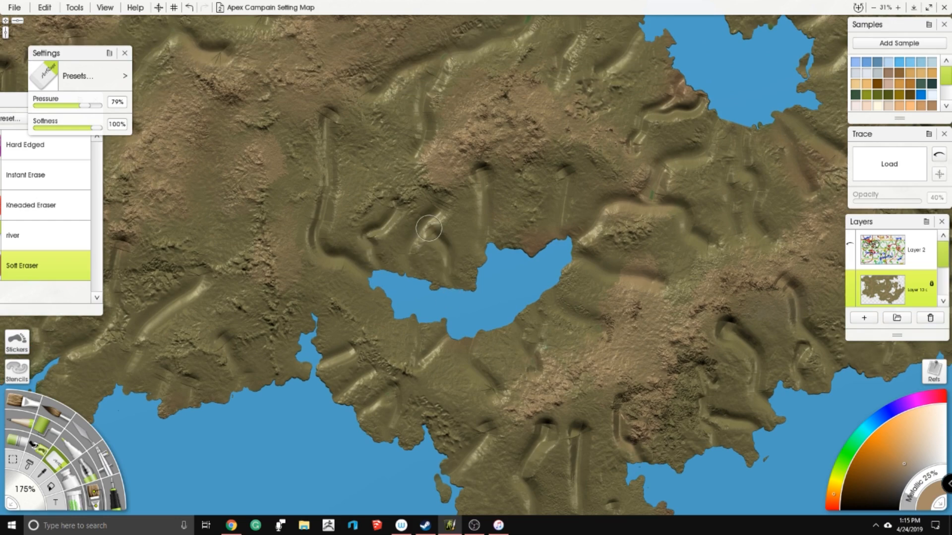
left_click_drag(284, 263, 331, 257)
mouse_move(275, 180)
left_mouse_down()
mouse_move(292, 211)
mouse_move(312, 215)
mouse_move(347, 259)
left_mouse_up()
mouse_move(303, 165)
left_mouse_down()
mouse_move(346, 188)
mouse_move(370, 167)
mouse_move(370, 194)
mouse_move(343, 230)
mouse_move(399, 219)
left_mouse_up()
left_click_drag(363, 243, 344, 274)
- Erase narrow tributaries on the ridge west of the long river and towards the southwestern coast
left_click_drag(403, 220, 407, 207)
mouse_move(317, 198)
left_mouse_down()
mouse_move(480, 246)
mouse_move(502, 182)
left_mouse_up()
mouse_move(411, 176)
left_mouse_down()
mouse_move(399, 254)
mouse_move(415, 287)
mouse_move(444, 280)
mouse_move(411, 242)
mouse_move(419, 199)
mouse_move(436, 179)
mouse_move(410, 149)
mouse_move(360, 129)
mouse_move(417, 171)
mouse_move(441, 158)
left_mouse_up()
mouse_move(377, 211)
left_mouse_down()
mouse_move(376, 230)
mouse_move(411, 221)
mouse_move(397, 186)
mouse_move(360, 191)
left_mouse_up()
left_click_drag(273, 311, 387, 185)
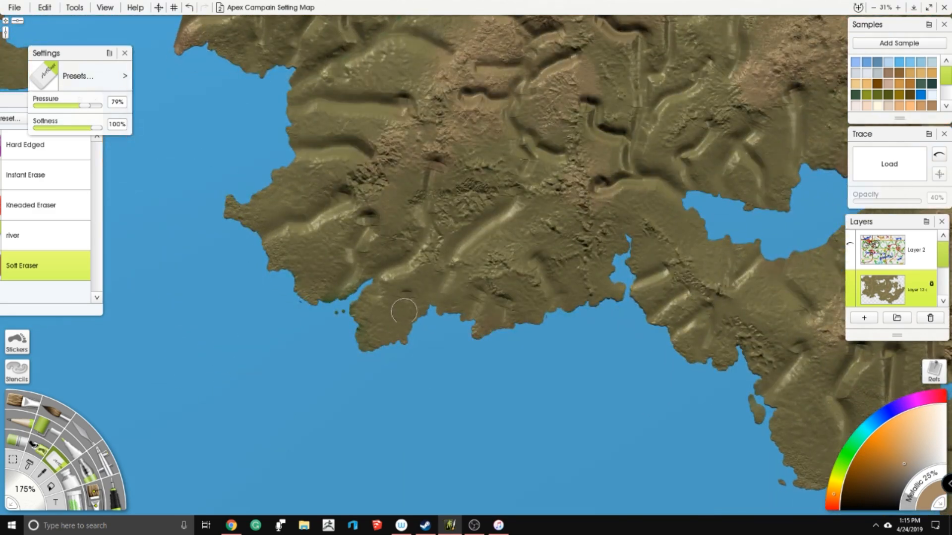
- Erase short tributaries on the slope south of the central lake's western arm
mouse_move(226, 43)
left_mouse_down()
mouse_move(345, 282)
mouse_move(364, 260)
left_mouse_up()
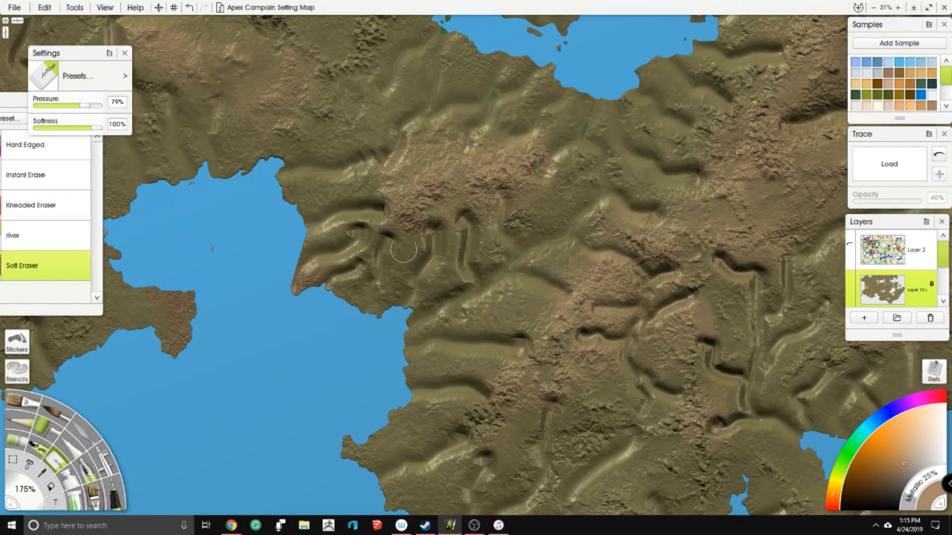
left_click_drag(423, 215, 191, 92)
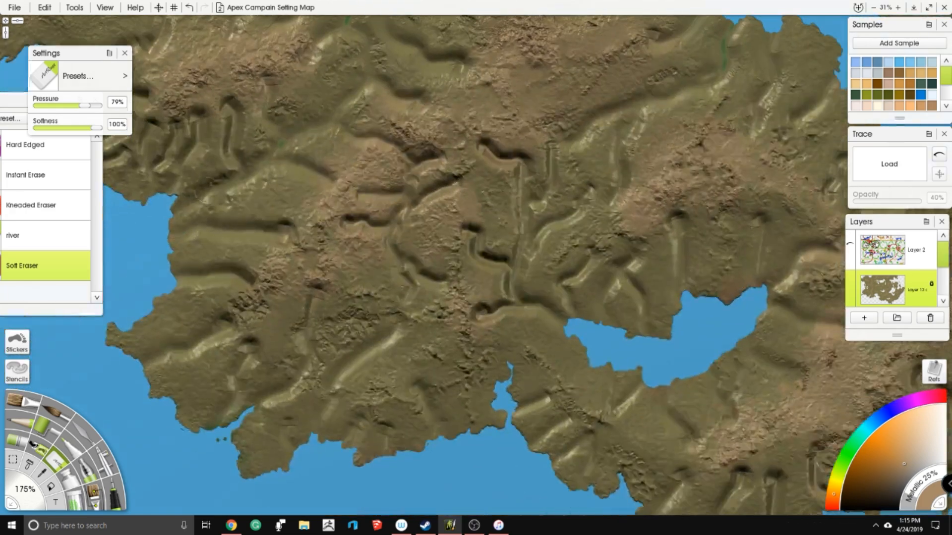
mouse_move(223, 50)
left_mouse_down()
mouse_move(416, 236)
mouse_move(434, 270)
left_mouse_up()
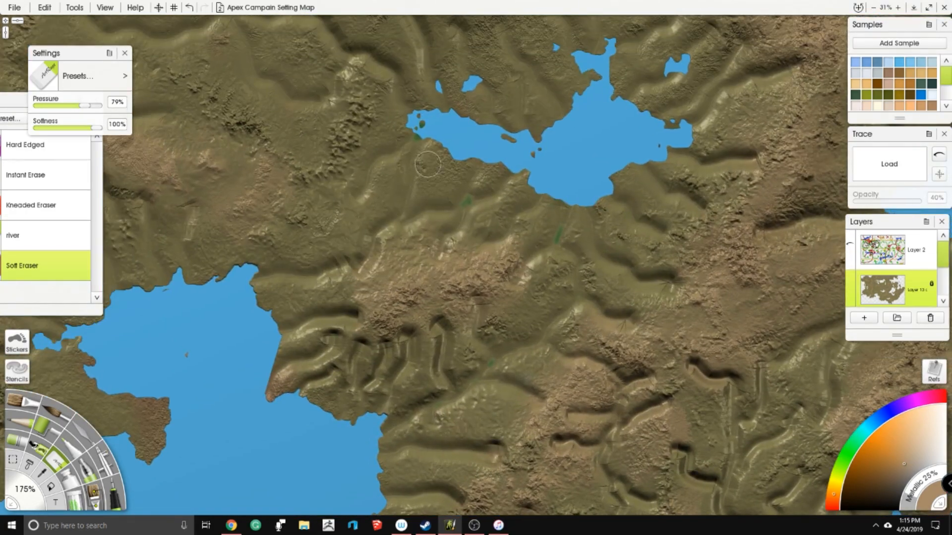
mouse_move(441, 174)
left_mouse_down()
mouse_move(432, 200)
mouse_move(446, 203)
mouse_move(465, 174)
left_mouse_up()
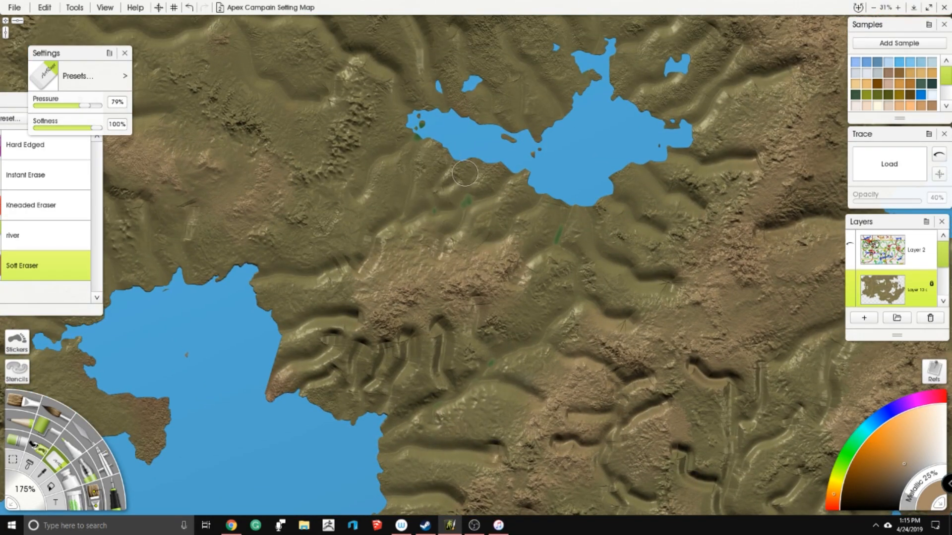
mouse_move(462, 107)
left_mouse_down()
mouse_move(443, 225)
mouse_move(535, 173)
left_mouse_up()
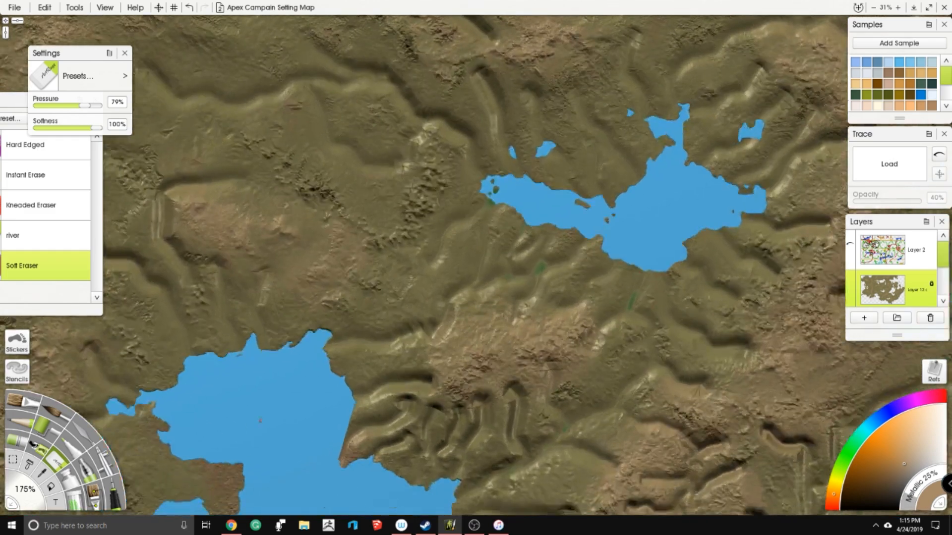
- Erase a channel from the western mountains to the large southern bay's small western inlet and a short one into its north shore
left_click_drag(107, 379, 246, 262)
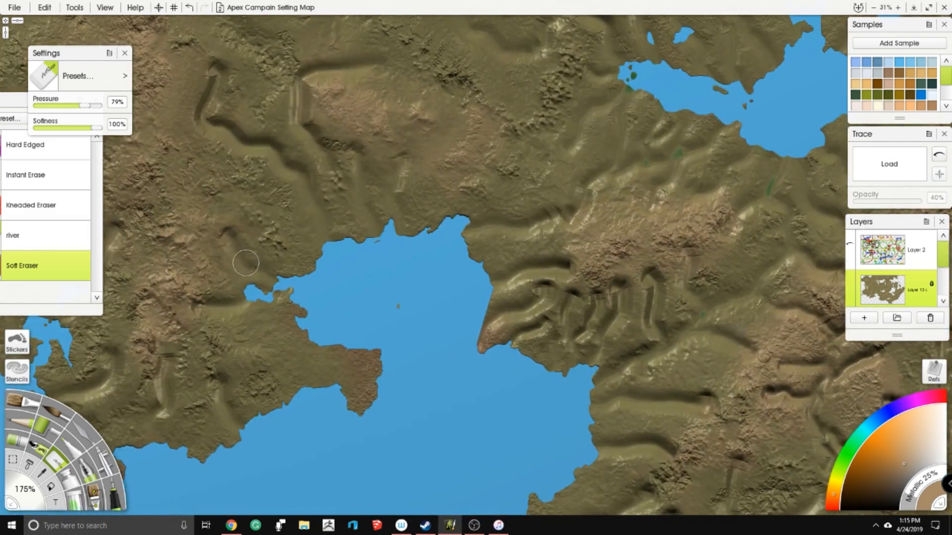
mouse_move(162, 166)
left_mouse_down()
mouse_move(230, 224)
mouse_move(248, 257)
left_mouse_up()
left_click_drag(384, 183, 397, 209)
left_click_drag(285, 255, 396, 107)
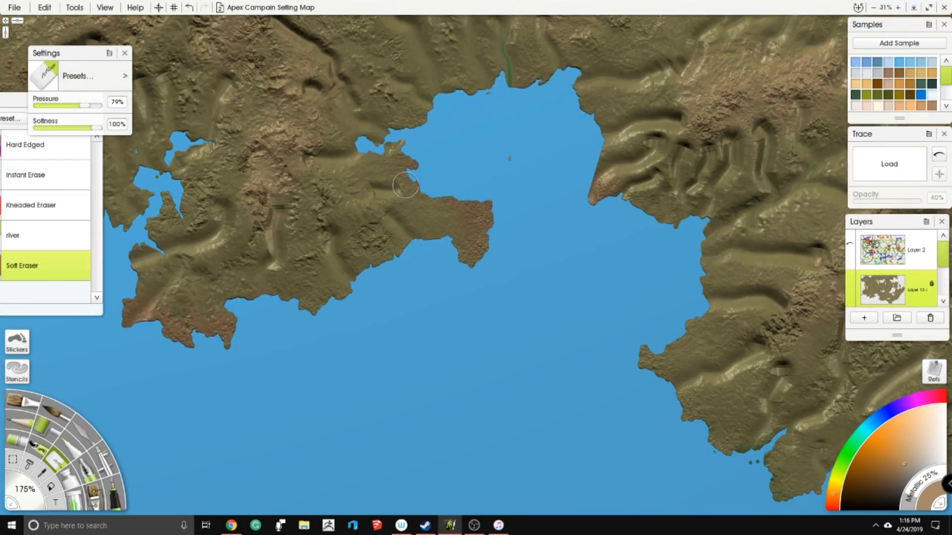
- Erase narrow tributaries along the southwest coast, including branches around the tiny inland lake
left_click_drag(292, 176, 527, 290)
left_click_drag(321, 190, 388, 263)
mouse_move(357, 214)
left_mouse_down()
mouse_move(344, 238)
mouse_move(263, 243)
mouse_move(284, 228)
mouse_move(228, 277)
mouse_move(290, 242)
left_mouse_up()
left_click_drag(196, 235, 164, 305)
left_click_drag(143, 272, 190, 256)
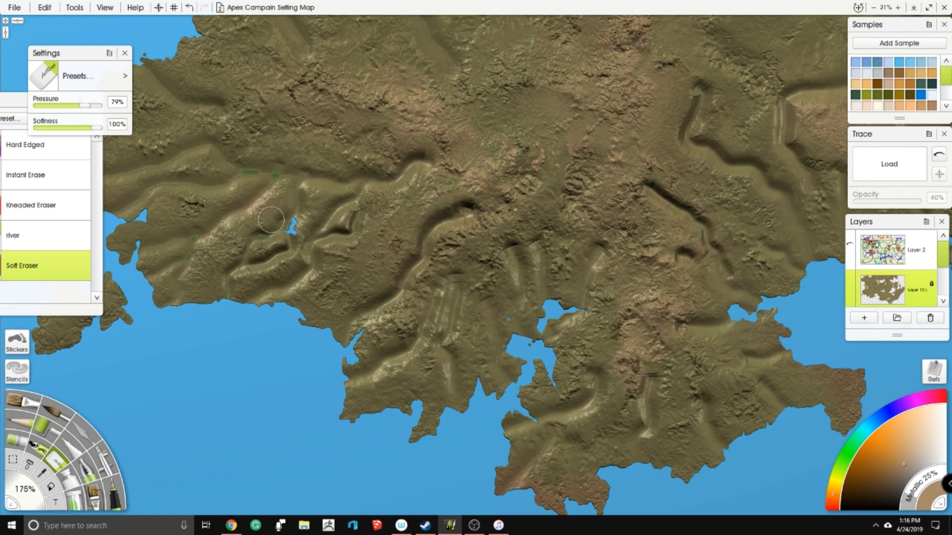
- Erase narrow tributaries in the western highlands and around the inlet on the northwest coast
left_click_drag(437, 338, 56, 360)
scroll(55, 360, "down", 5)
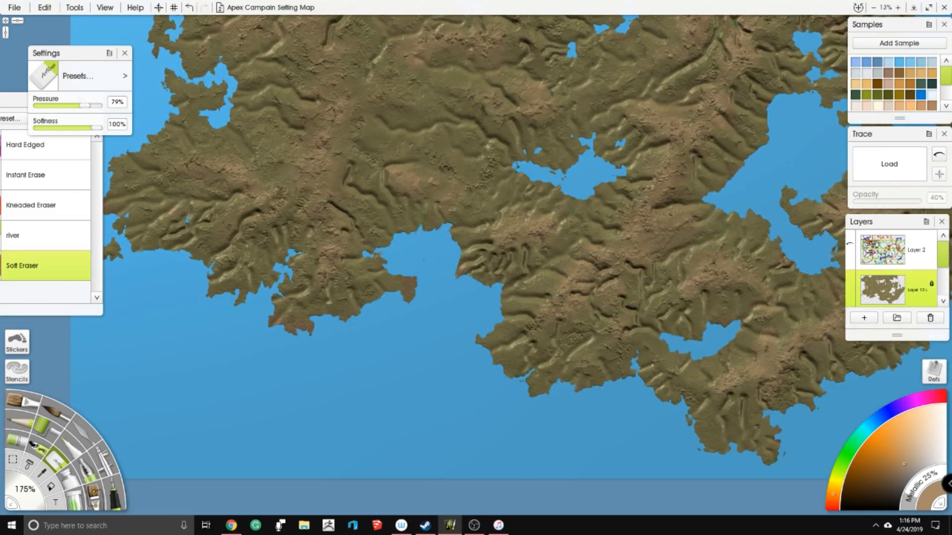
scroll(55, 360, "up", 5)
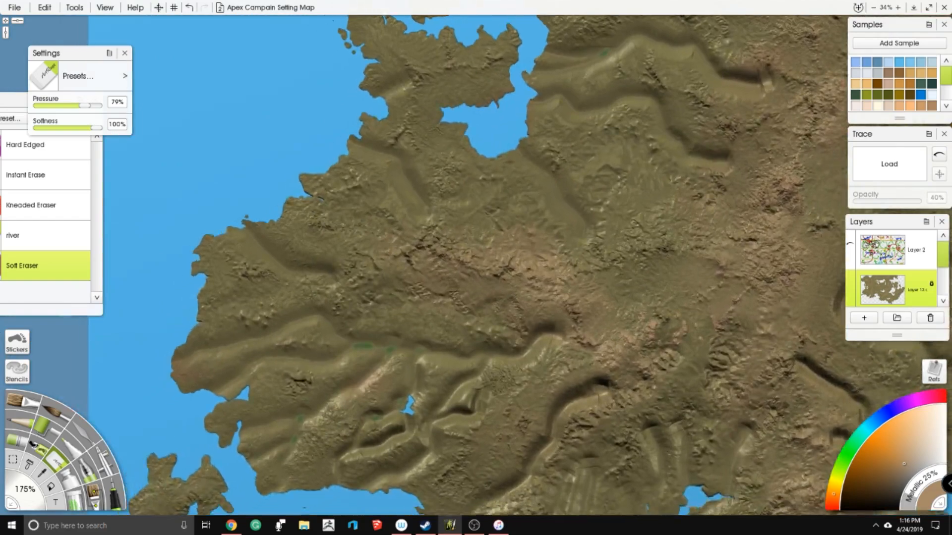
mouse_move(305, 202)
left_mouse_down()
mouse_move(404, 247)
mouse_move(278, 217)
mouse_move(310, 243)
mouse_move(383, 224)
left_mouse_up()
left_click_drag(491, 206, 457, 228)
mouse_move(404, 173)
left_mouse_down()
mouse_move(366, 195)
mouse_move(398, 243)
mouse_move(391, 257)
left_mouse_up()
mouse_move(344, 224)
left_mouse_down()
mouse_move(352, 191)
mouse_move(392, 126)
mouse_move(420, 145)
left_mouse_up()
left_click_drag(348, 90, 395, 114)
- Erase a long winding river from the western highlands down to the existing southern valley and add side branches near its source
mouse_move(491, 208)
left_mouse_down()
mouse_move(347, 178)
mouse_move(453, 203)
mouse_move(366, 225)
mouse_move(422, 302)
mouse_move(472, 312)
mouse_move(486, 357)
mouse_move(461, 422)
mouse_move(469, 450)
left_mouse_up()
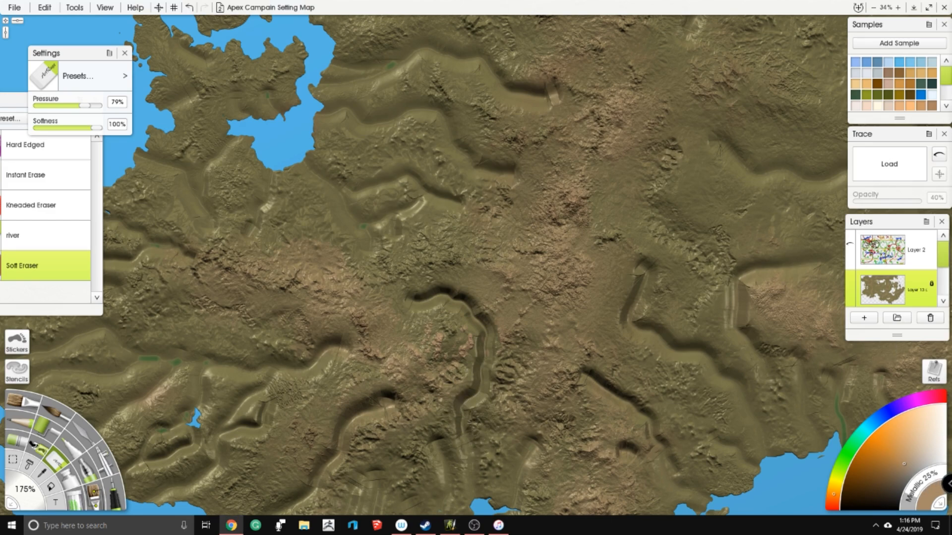
left_click_drag(429, 243, 390, 209)
right_click(390, 208)
left_click(355, 201)
left_click_drag(447, 245, 437, 272)
left_click_drag(600, 290, 544, 234)
- Erase a branching upper course for the river that runs southeast from the western mountains to the large southern bay
left_click_drag(419, 211, 397, 251)
left_click_drag(527, 186, 424, 224)
mouse_move(377, 192)
left_mouse_down()
mouse_move(407, 263)
mouse_move(427, 276)
left_mouse_up()
left_click_drag(475, 202, 433, 266)
mouse_move(442, 93)
left_mouse_down()
mouse_move(428, 115)
mouse_move(432, 261)
left_mouse_up()
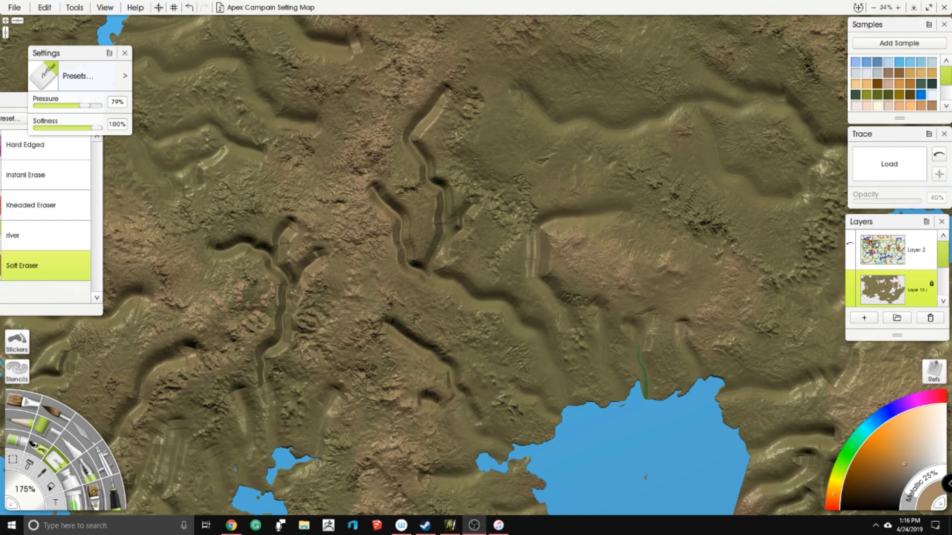
- Erase a forked channel on the plain north of the large southern bay, joining the head of the existing valley
left_click_drag(448, 266, 413, 281)
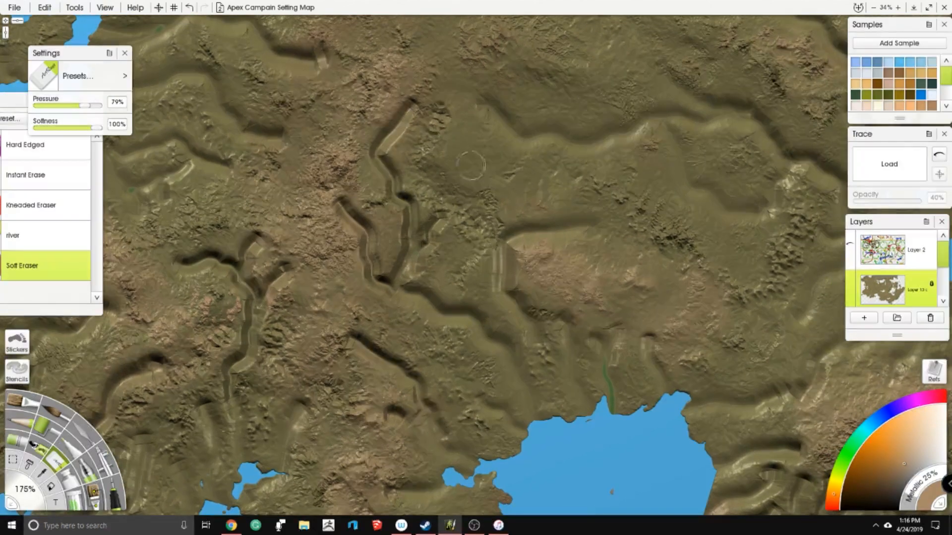
mouse_move(474, 139)
left_mouse_down()
mouse_move(506, 193)
mouse_move(515, 235)
mouse_move(550, 133)
left_mouse_up()
left_click_drag(619, 253, 486, 139)
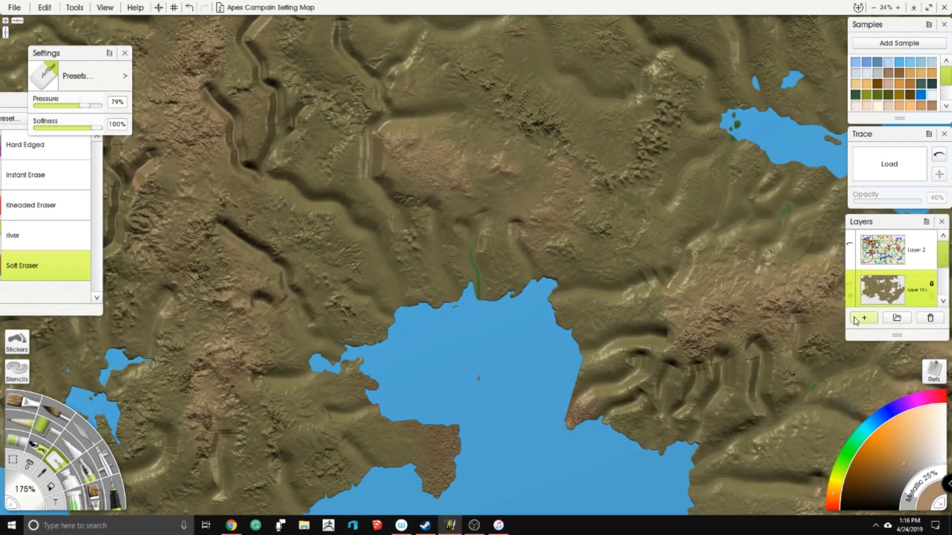
- Add a new empty layer directly above the land layer
left_click(876, 317)
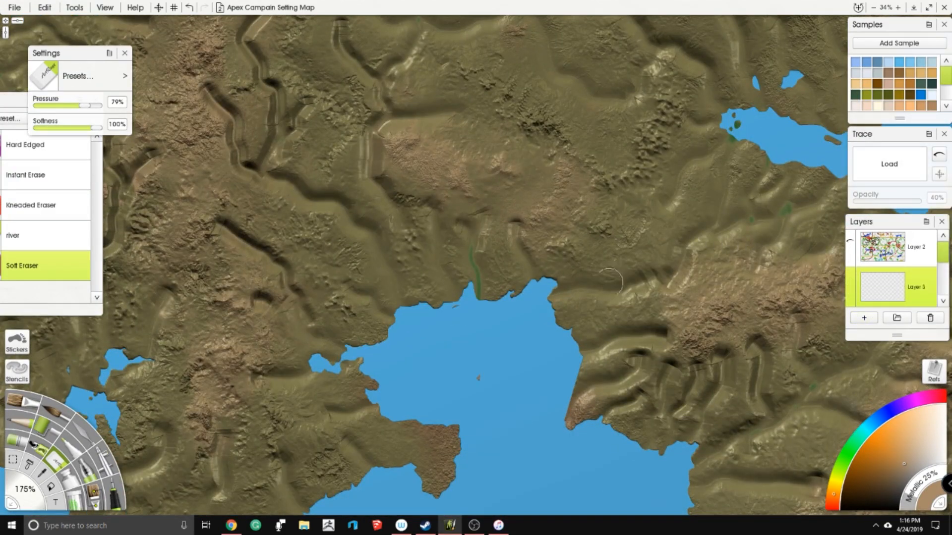
- Switch to the Ink Pen, undo the brown test circle and pick bright red as the pen colour
scroll(609, 280, "down", 3)
left_click_drag(610, 280, 483, 283)
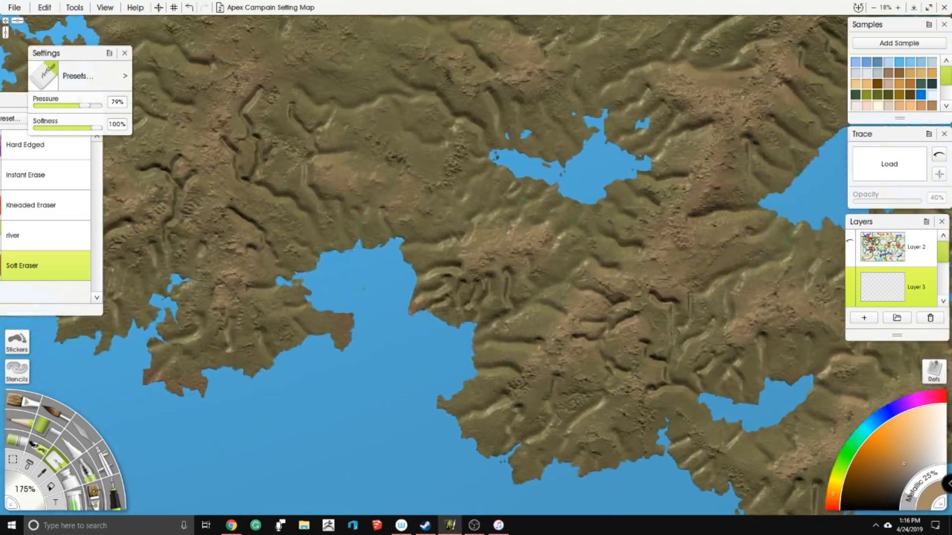
left_click(114, 503)
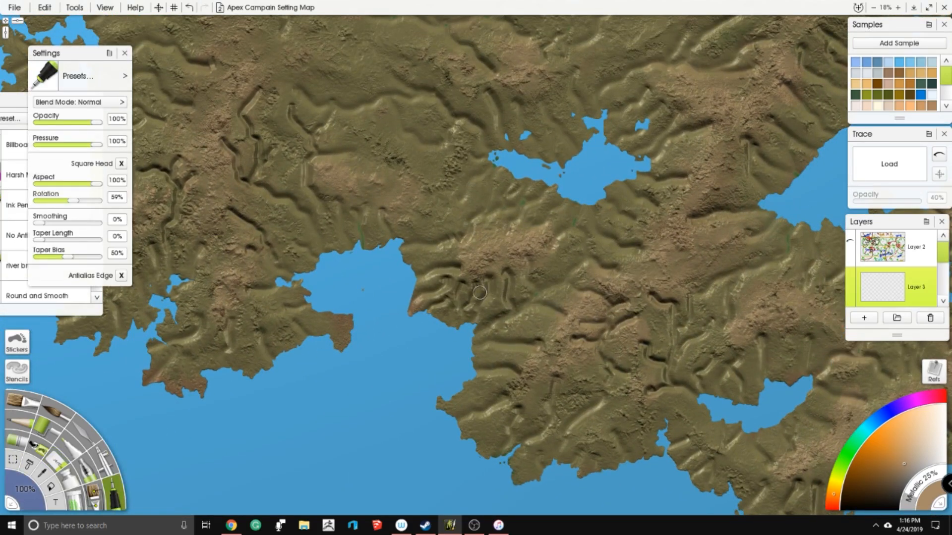
left_click_drag(607, 290, 617, 283)
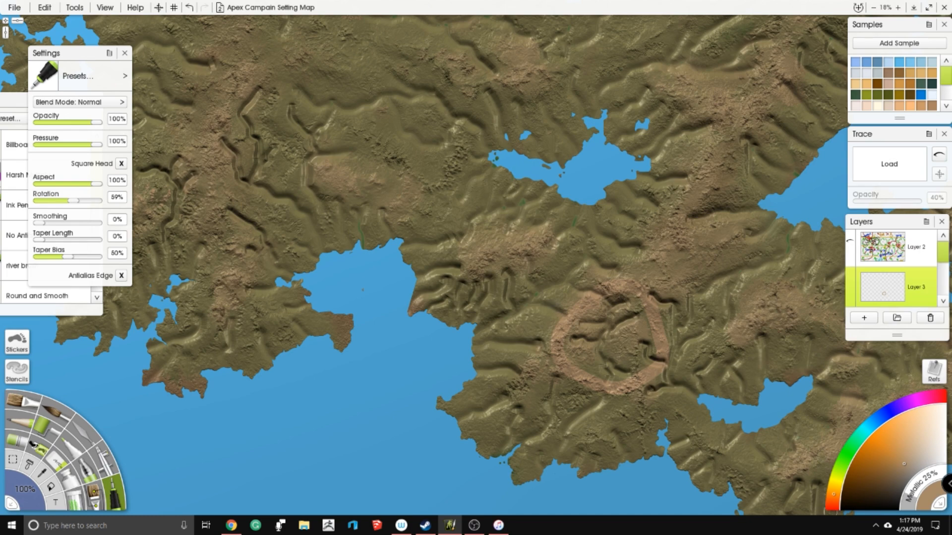
key("ctrl+z")
left_click(832, 505)
mouse_move(645, 276)
left_mouse_down()
mouse_move(588, 397)
mouse_move(617, 298)
mouse_move(565, 385)
mouse_move(614, 271)
left_mouse_up()
mouse_move(584, 228)
left_mouse_down()
mouse_move(583, 259)
mouse_move(664, 234)
left_mouse_up()
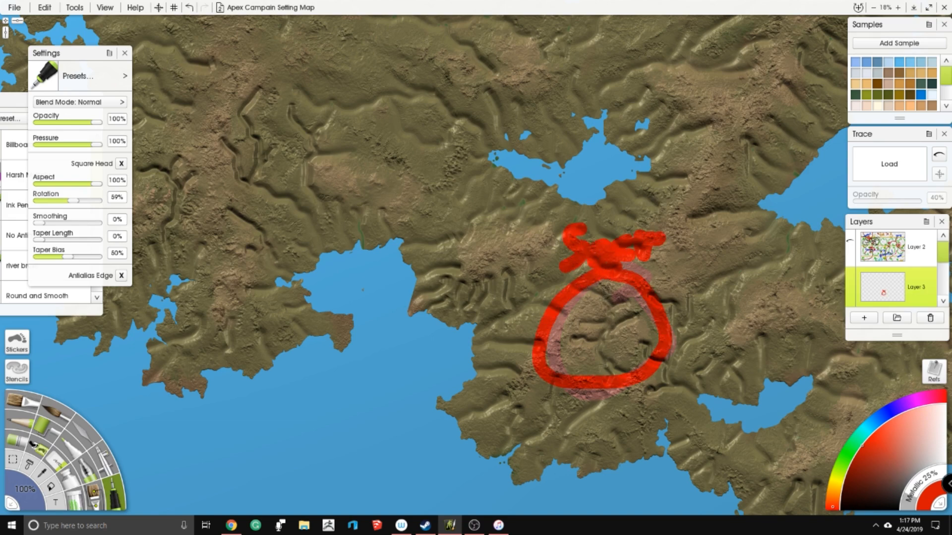
key("ctrl+z")
key("ctrl+z")
key("ctrl+z")
key("ctrl+z")
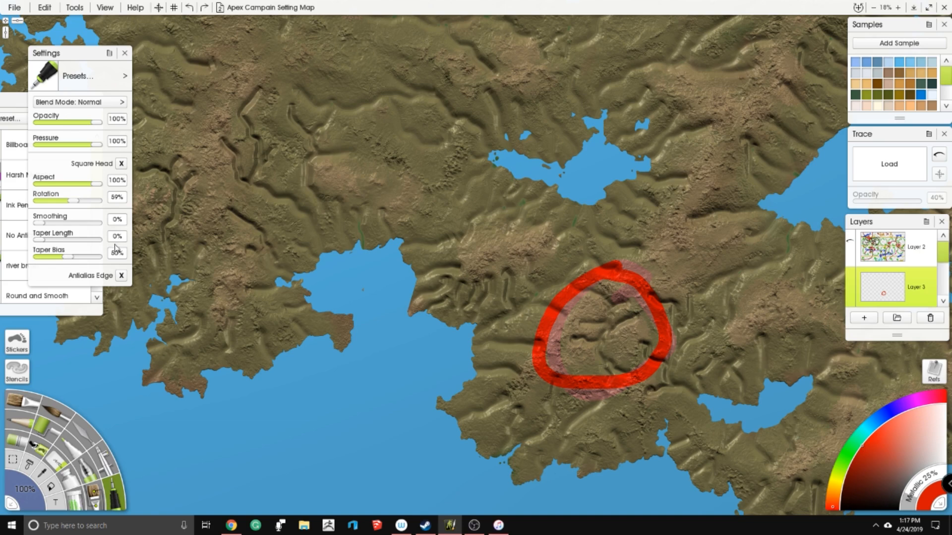
key("ctrl+z")
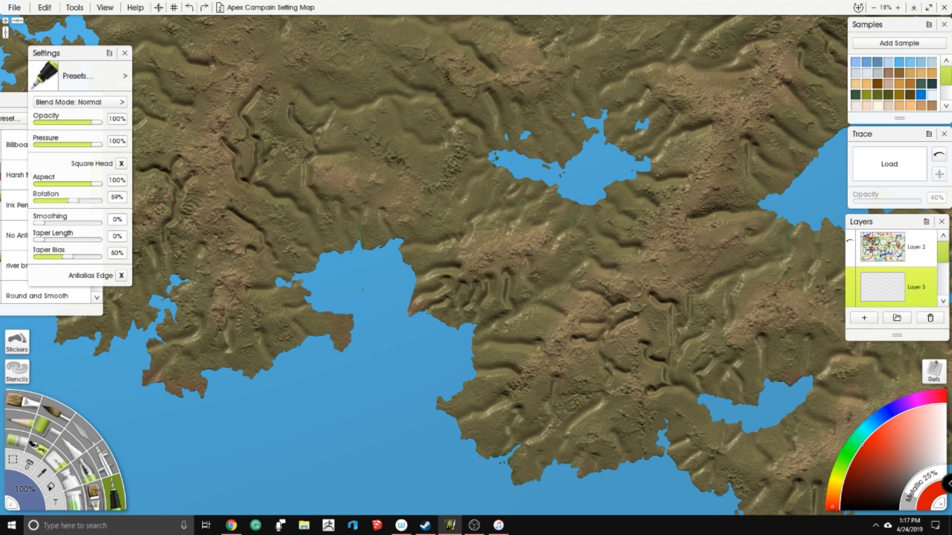
- Set the pen size to 13%, circle the highland basin on the southern peninsula and add a handwritten name with a leader line
mouse_move(42, 490)
left_mouse_down()
mouse_move(22, 489)
mouse_move(28, 482)
left_mouse_up()
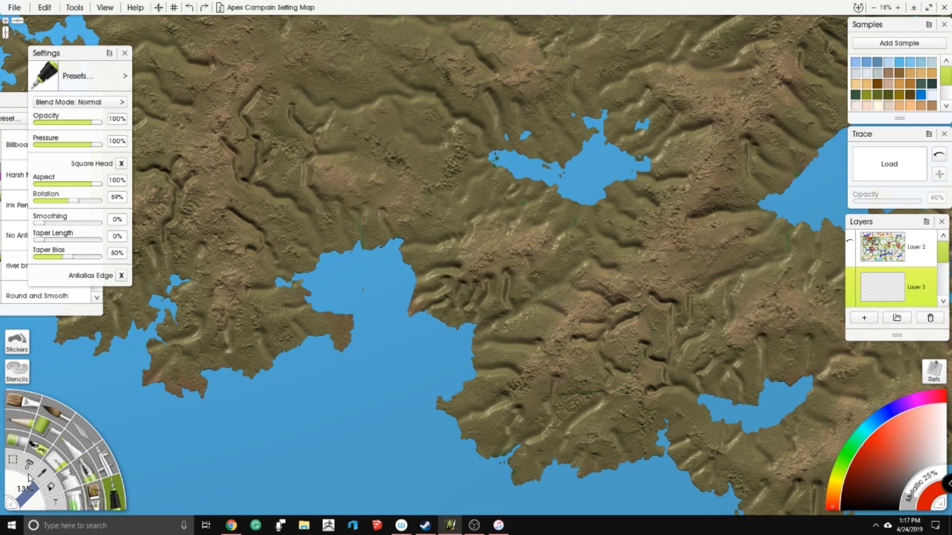
mouse_move(627, 288)
left_mouse_down()
mouse_move(551, 335)
mouse_move(624, 390)
mouse_move(643, 295)
mouse_move(609, 278)
left_mouse_up()
left_click_drag(572, 363, 398, 458)
mouse_move(341, 441)
left_mouse_down()
mouse_move(328, 455)
mouse_move(401, 440)
mouse_move(417, 449)
left_mouse_up()
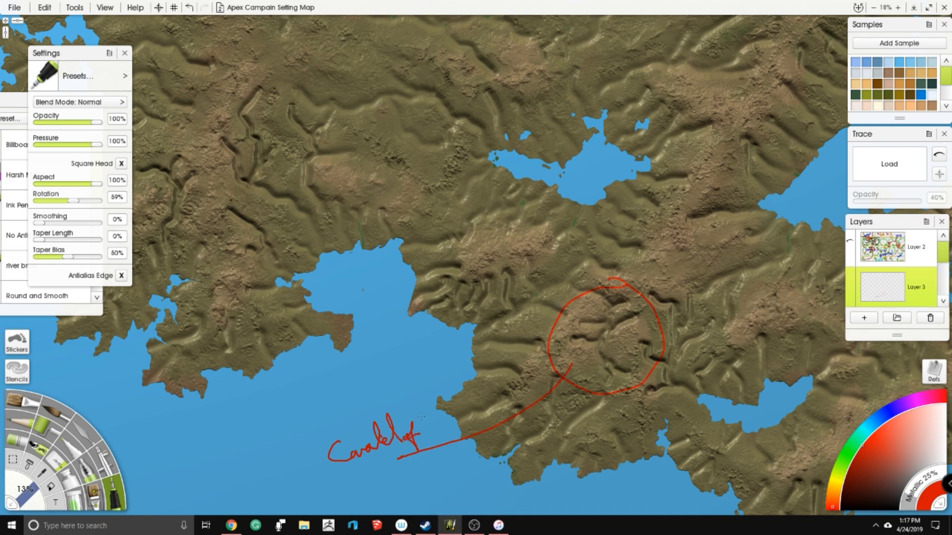
mouse_move(438, 405)
left_mouse_down()
mouse_move(446, 433)
mouse_move(468, 422)
mouse_move(447, 415)
left_mouse_up()
- Draw an arrow into the circled basin from the south and write the notes "Ruins" and "Trade + Culture" over the sea
left_click_drag(559, 422, 548, 313)
mouse_move(359, 388)
left_mouse_down()
mouse_move(364, 409)
mouse_move(424, 379)
left_mouse_up()
left_click_drag(551, 378, 563, 317)
left_click_drag(555, 408, 559, 429)
mouse_move(564, 420)
left_mouse_down()
mouse_move(578, 410)
mouse_move(602, 414)
left_mouse_up()
left_click_drag(609, 401, 620, 401)
left_click_drag(576, 460, 575, 471)
left_click_drag(585, 460, 590, 465)
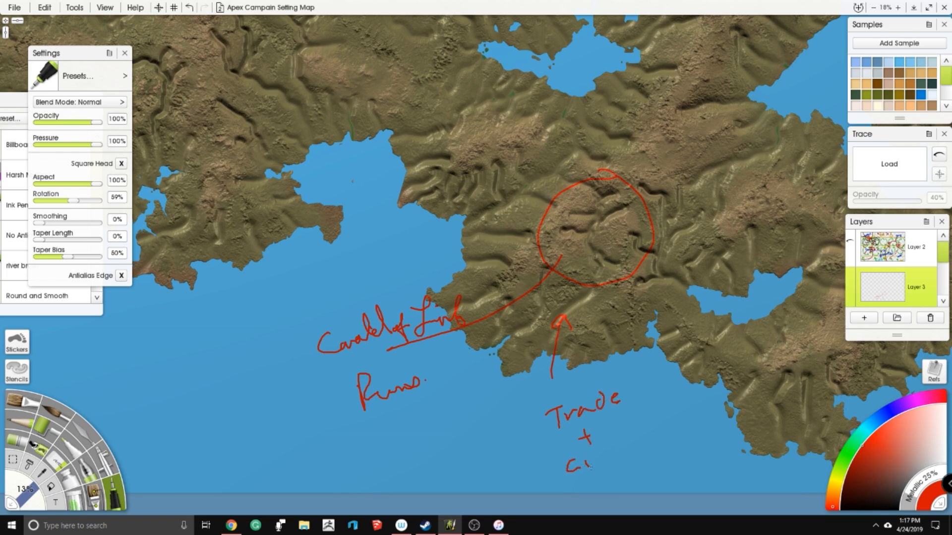
- Draw access arrows into the circled basin from the west, north, northeast and southeast, mark small settlements and write "pass"
left_click_drag(471, 220, 531, 202)
left_click_drag(597, 83, 593, 134)
mouse_move(781, 102)
left_mouse_down()
mouse_move(756, 121)
mouse_move(753, 156)
mouse_move(690, 174)
mouse_move(666, 208)
left_mouse_up()
mouse_move(698, 291)
left_mouse_down()
mouse_move(629, 260)
mouse_move(665, 301)
mouse_move(570, 307)
mouse_move(560, 299)
left_mouse_up()
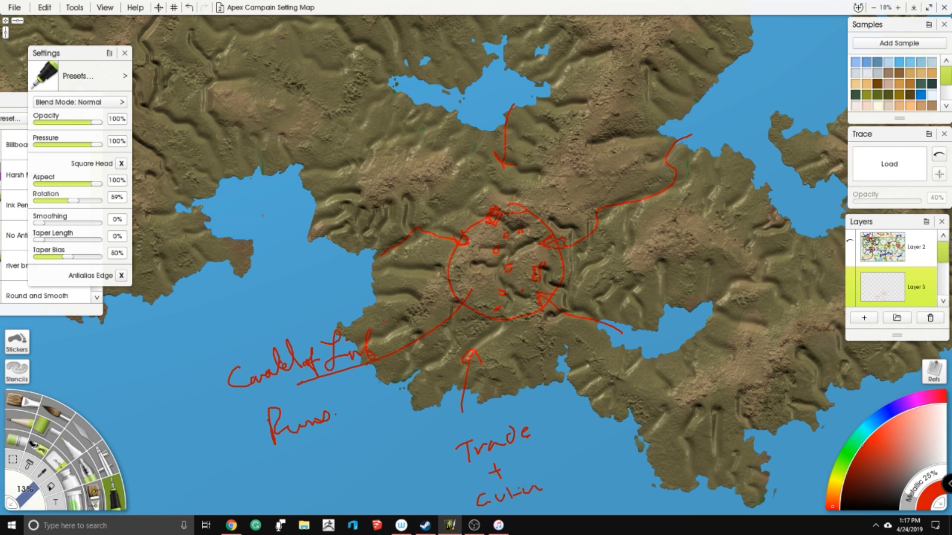
left_click_drag(560, 205, 569, 203)
left_click_drag(595, 267, 597, 204)
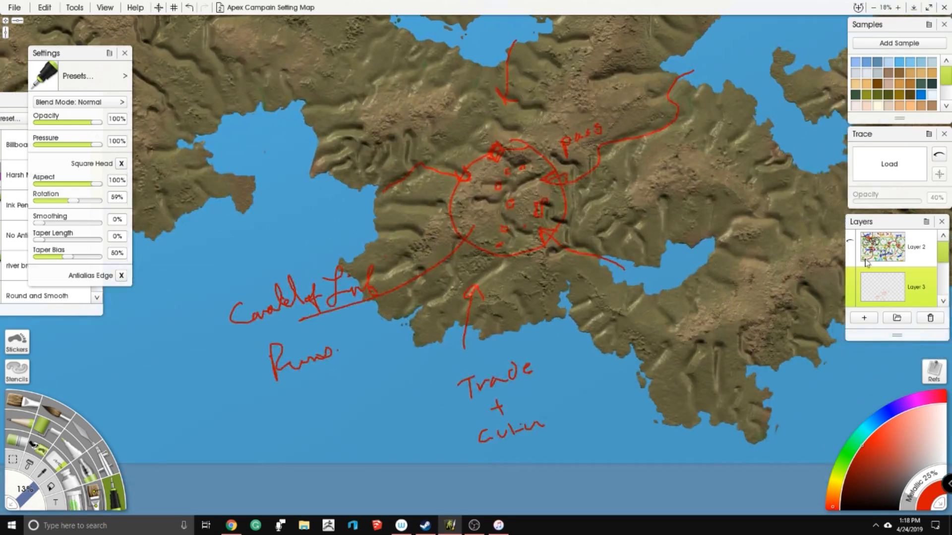
- Hide the annotation layer, select the land layer and switch to the eraser
left_click(850, 284)
scroll(876, 271, "down", 5)
left_click(876, 269)
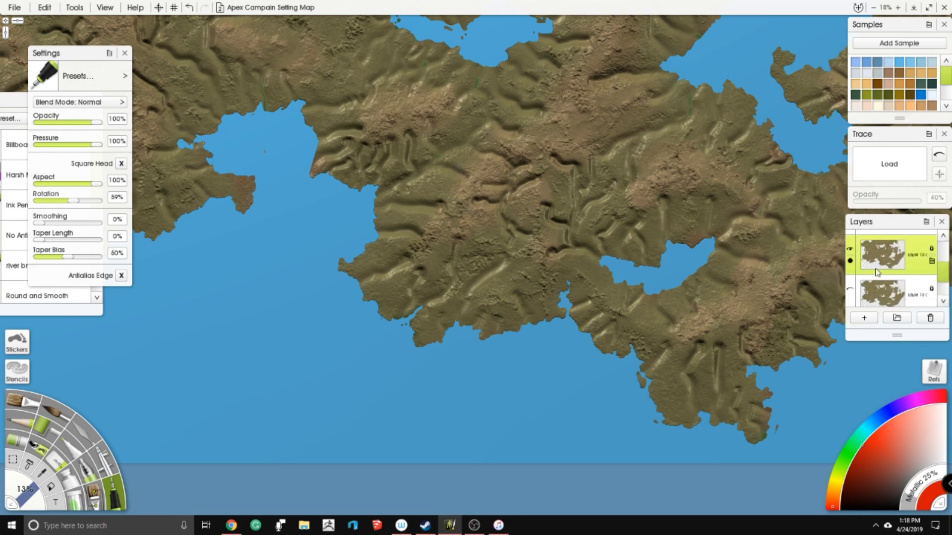
left_click(61, 457)
- Erase short river valleys running to the coast of the northwestern peninsula
mouse_move(347, 199)
left_mouse_down()
mouse_move(574, 366)
mouse_move(607, 401)
mouse_move(511, 454)
left_mouse_up()
left_click_drag(425, 186, 396, 213)
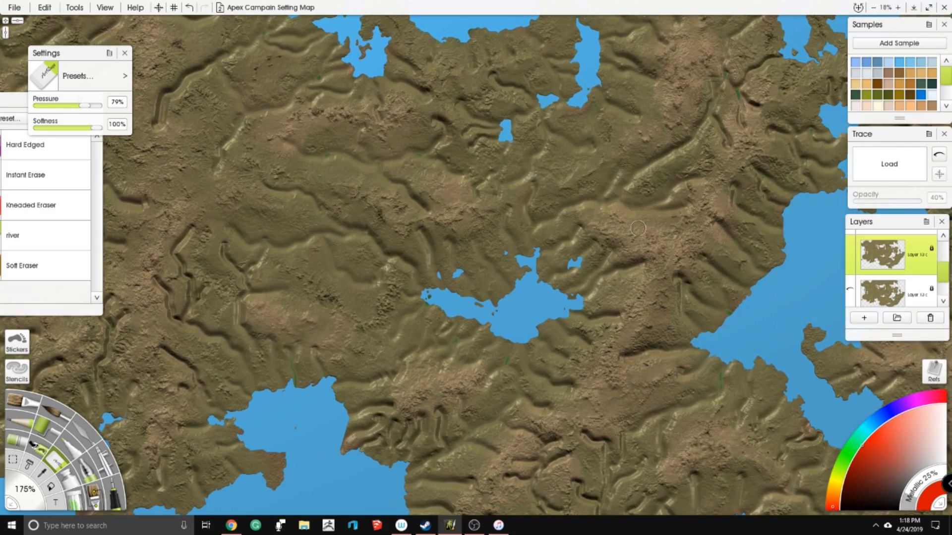
left_click_drag(662, 210, 666, 220)
left_click_drag(715, 238, 743, 257)
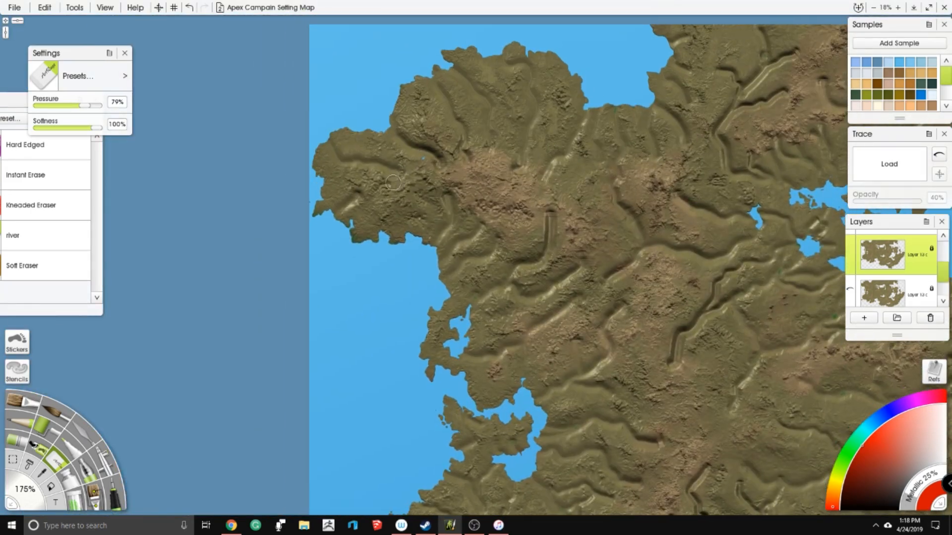
left_click_drag(376, 193, 355, 222)
left_click_drag(324, 180, 355, 175)
mouse_move(415, 106)
left_mouse_down()
mouse_move(471, 88)
mouse_move(445, 71)
mouse_move(485, 137)
mouse_move(509, 136)
mouse_move(517, 102)
mouse_move(502, 75)
left_mouse_up()
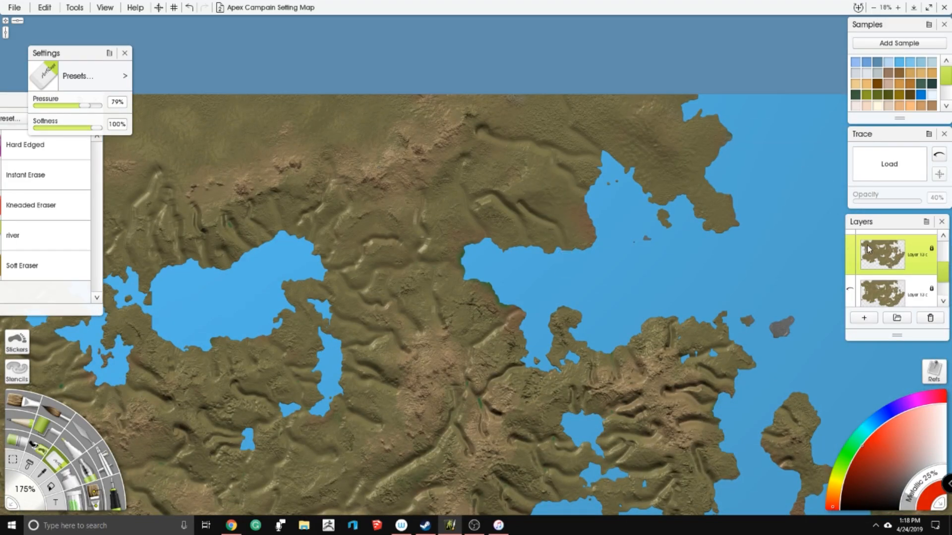
- Make the annotation layer Layer 3 active again and switch back to the Ink Pen
left_click_drag(943, 276, 944, 251)
left_click(852, 272)
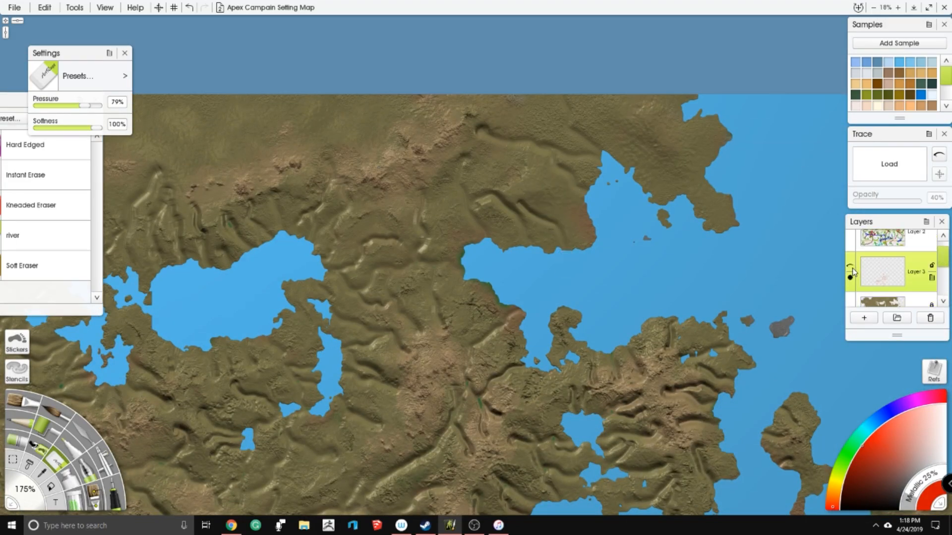
left_click(114, 493)
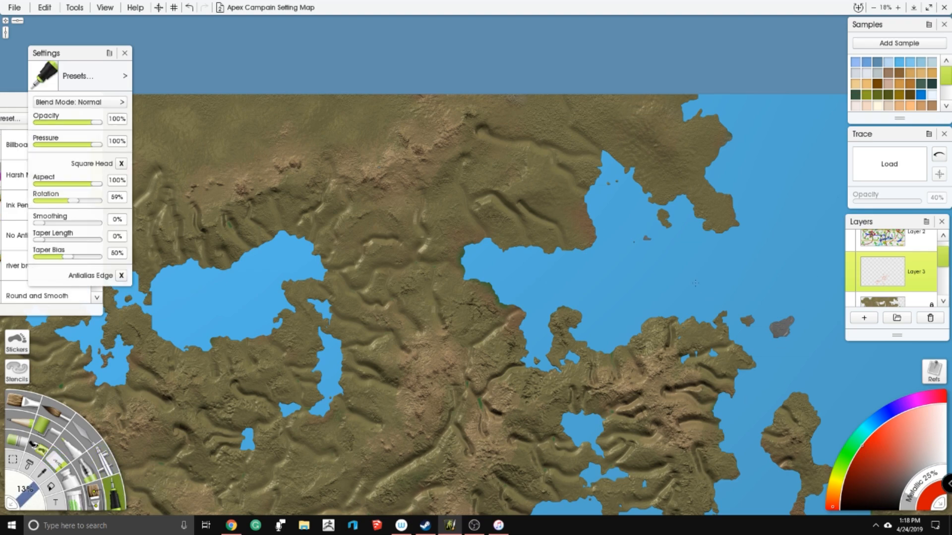
- Write "Marsh?" and "Grasslands" in red around the northeastern inlet and underline "Grasslands" twice
left_click_drag(634, 184, 604, 186)
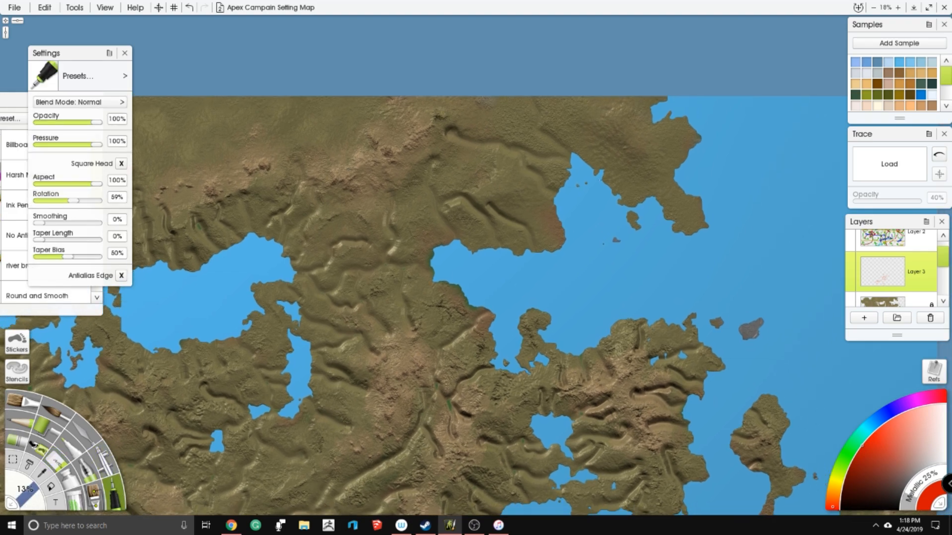
left_click_drag(557, 154, 612, 140)
left_click_drag(578, 183, 581, 198)
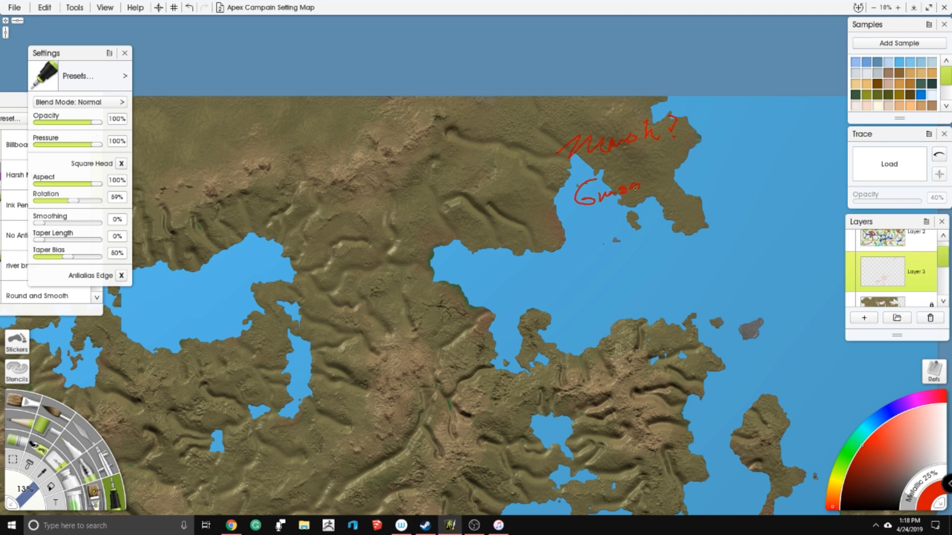
left_click_drag(662, 181, 683, 166)
mouse_move(576, 217)
left_mouse_down()
mouse_move(716, 182)
mouse_move(714, 201)
left_mouse_up()
- Draw arrows pointing west, south and northeast outward from the grasslands note
left_click_drag(562, 193, 462, 159)
mouse_move(560, 228)
left_mouse_down()
mouse_move(540, 278)
mouse_move(549, 272)
left_mouse_up()
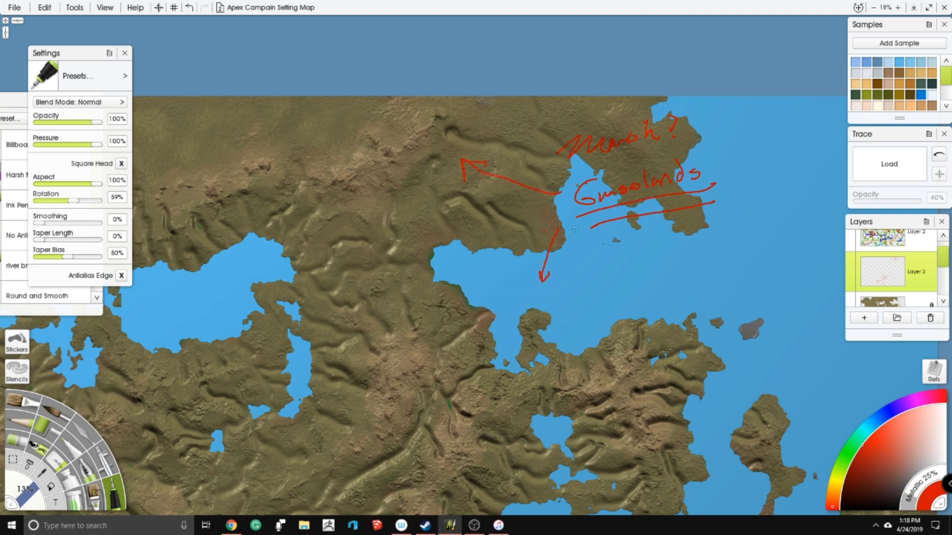
left_click_drag(700, 142, 740, 107)
left_click_drag(714, 115, 737, 117)
- Outline the northeastern region with boundary lines, then circle the isthmus west of the gulf and mark it with a dot and question mark
mouse_move(464, 97)
left_mouse_down()
mouse_move(397, 203)
mouse_move(400, 305)
mouse_move(545, 340)
mouse_move(715, 290)
mouse_move(760, 139)
left_mouse_up()
left_click_drag(243, 226, 391, 196)
mouse_move(449, 240)
left_mouse_down()
mouse_move(285, 347)
mouse_move(469, 327)
mouse_move(441, 233)
left_mouse_up()
mouse_move(328, 269)
left_mouse_down()
mouse_move(343, 285)
mouse_move(357, 267)
mouse_move(432, 228)
left_mouse_up()
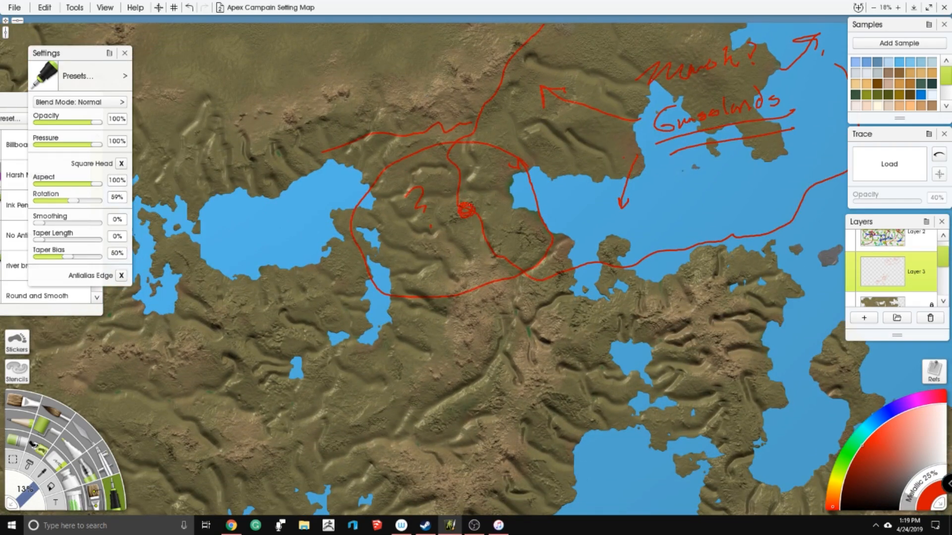
- Write short red labels beside the small lakes north of the large eastern bay and circle that lake area
mouse_move(466, 210)
left_mouse_down()
mouse_move(467, 183)
mouse_move(422, 110)
mouse_move(307, 103)
left_mouse_up()
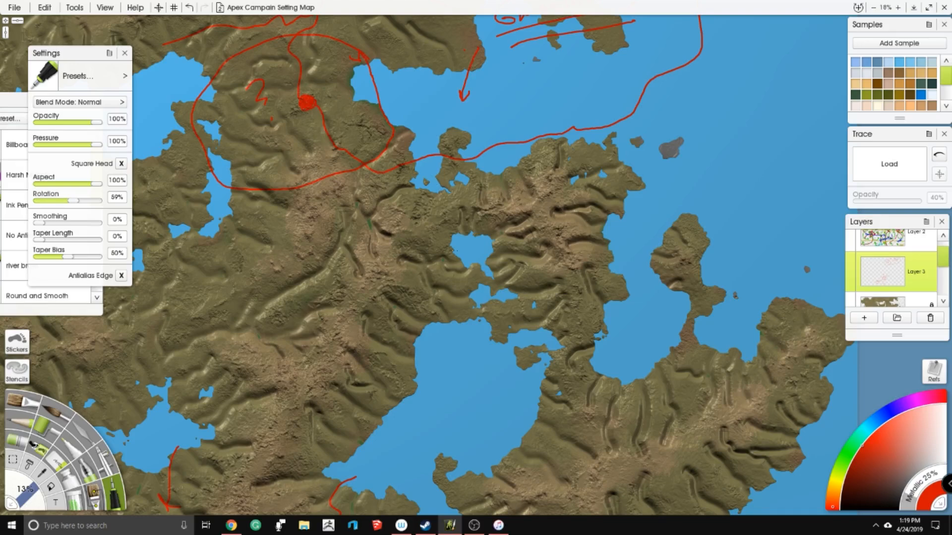
left_click_drag(308, 103, 316, 103)
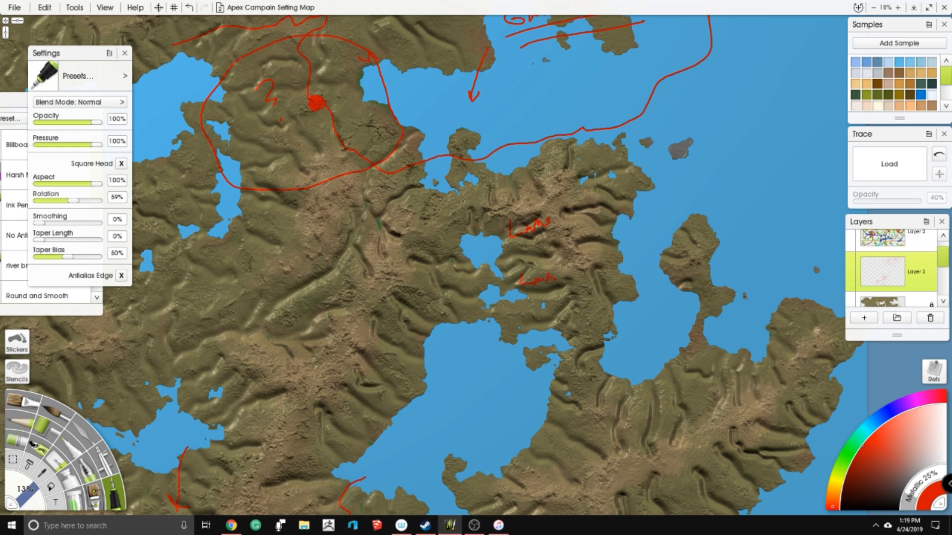
mouse_move(466, 204)
left_mouse_down()
mouse_move(449, 310)
mouse_move(492, 364)
mouse_move(548, 314)
mouse_move(511, 219)
mouse_move(461, 219)
left_mouse_up()
scroll(488, 168, "down", 5)
left_click_drag(489, 167, 538, 163)
scroll(438, 203, "up", 3)
left_click_drag(438, 203, 508, 178)
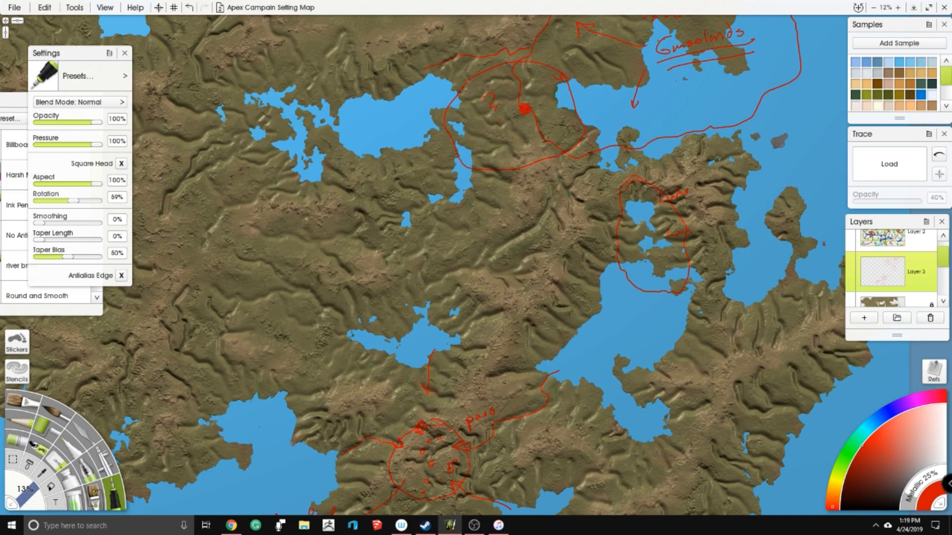
- Pick orange as the pen colour and hatch a jagged line along the central mountain chain west of the eastern bay
scroll(486, 255, "up", 1)
left_click_drag(487, 254, 466, 325)
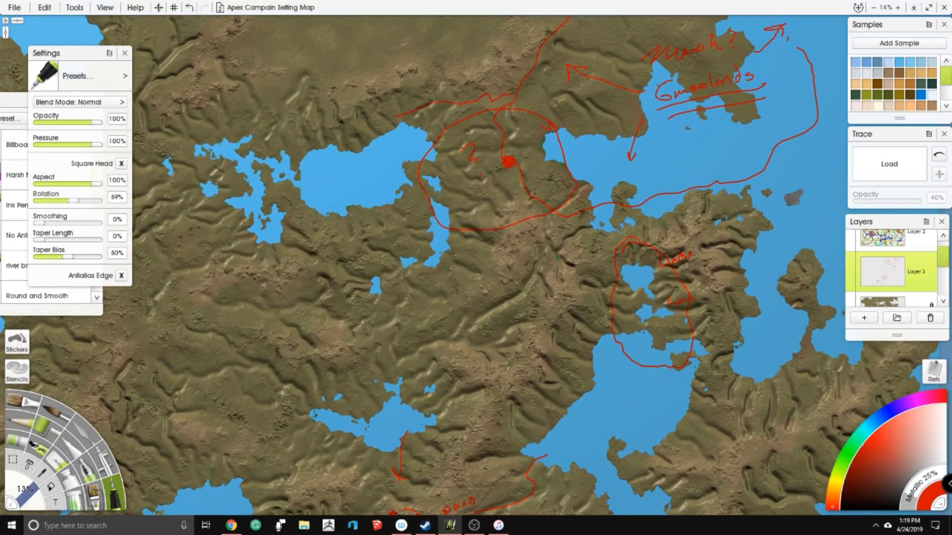
left_click(893, 410)
left_click(835, 489)
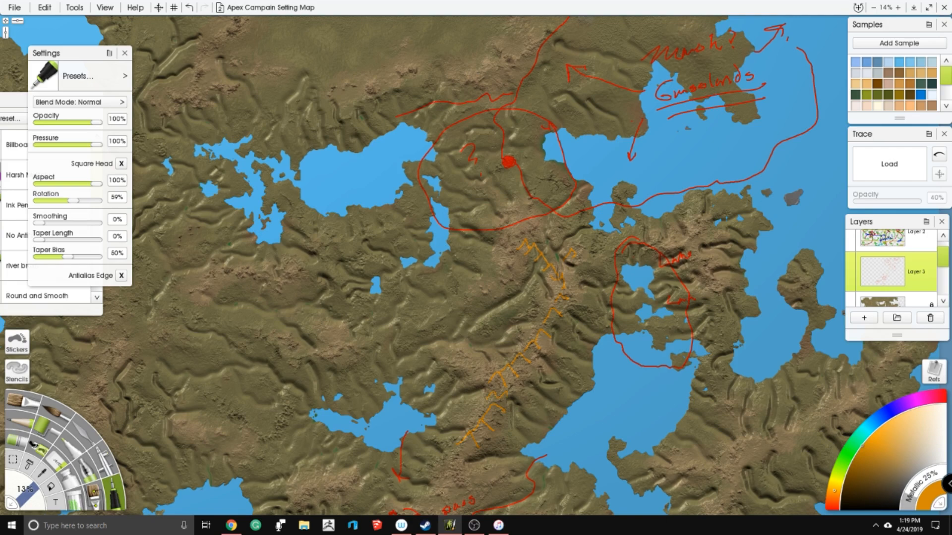
- Draw an orange leader line from the hatched mountain chain and write its name over the large eastern bay
left_click_drag(518, 400, 566, 413)
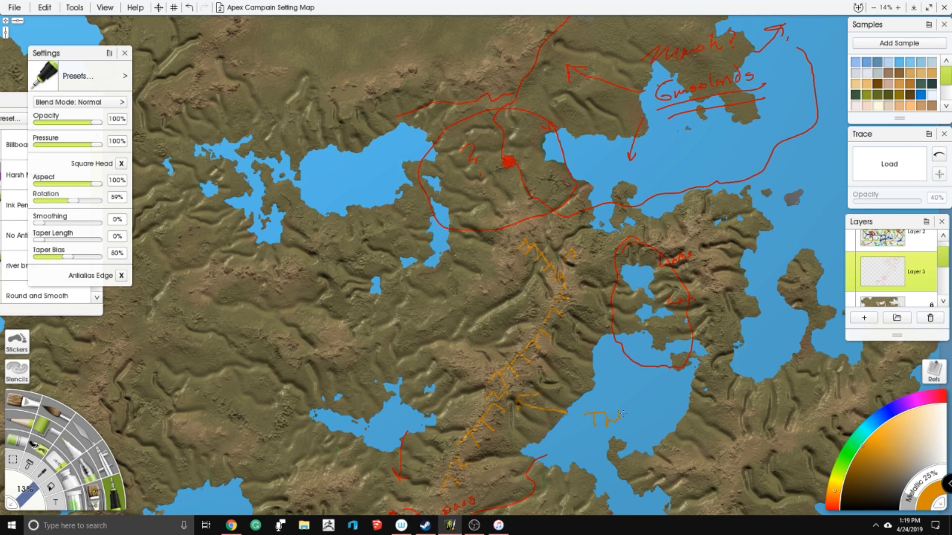
scroll(668, 390, "down", 5)
left_click_drag(668, 390, 703, 391)
scroll(490, 262, "up", 4)
left_click_drag(490, 261, 460, 212)
left_click_drag(709, 276, 565, 222)
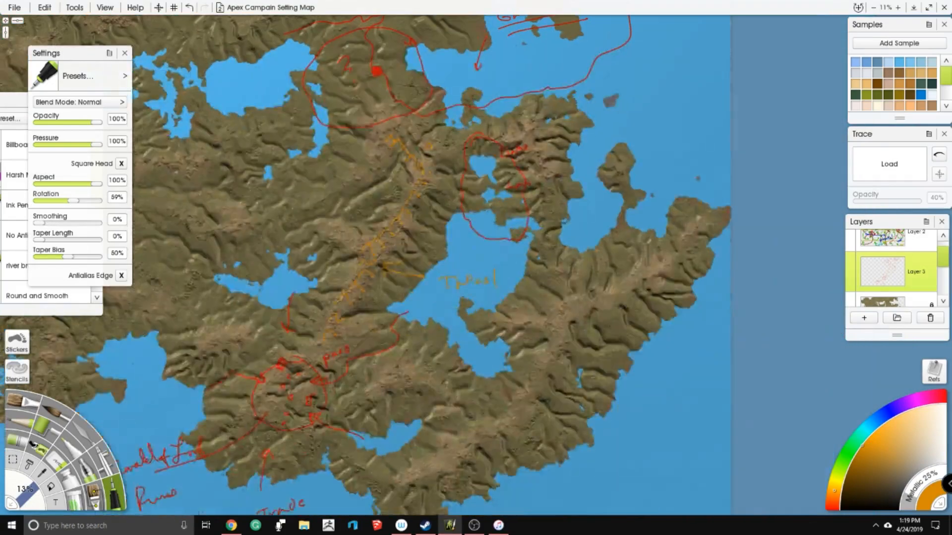
- Hide the annotations, make the land layer active and return to the eraser
left_click_drag(495, 188, 511, 230)
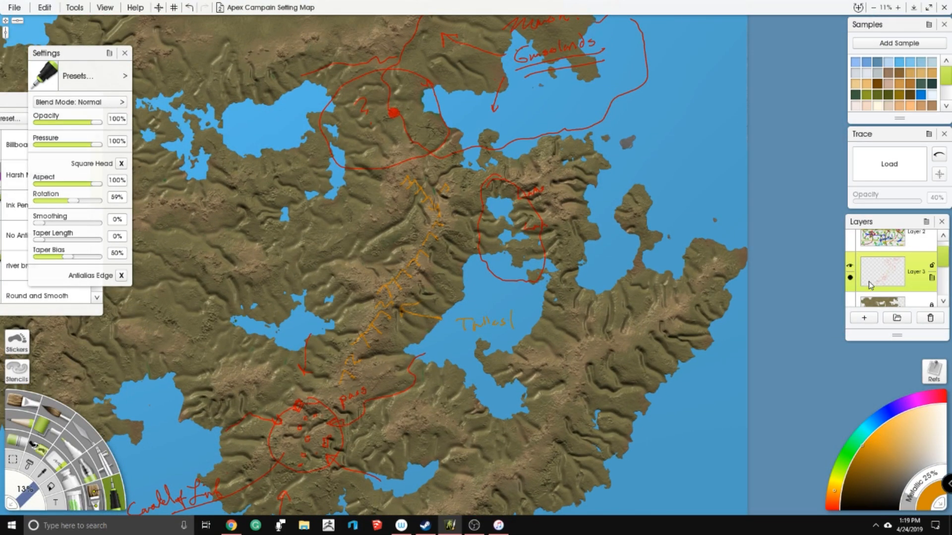
left_click(888, 301)
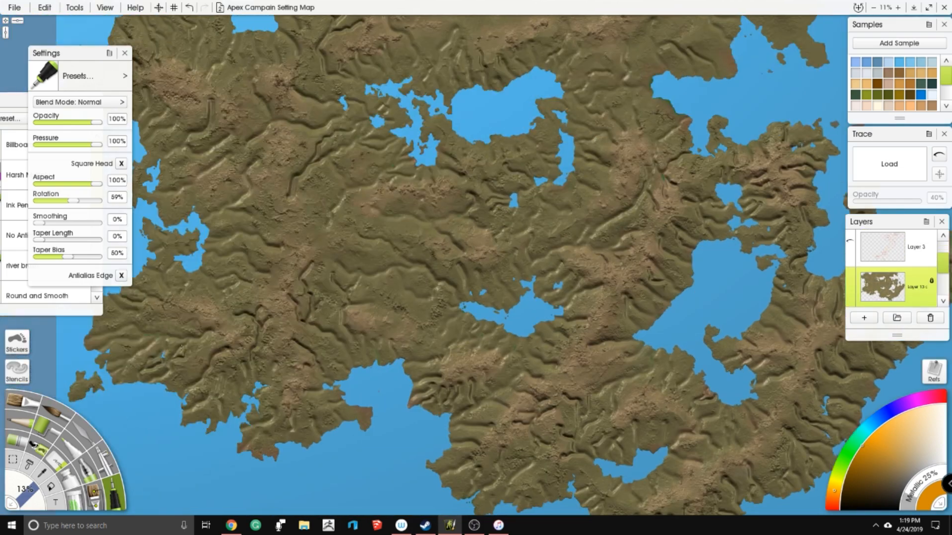
left_click(62, 464)
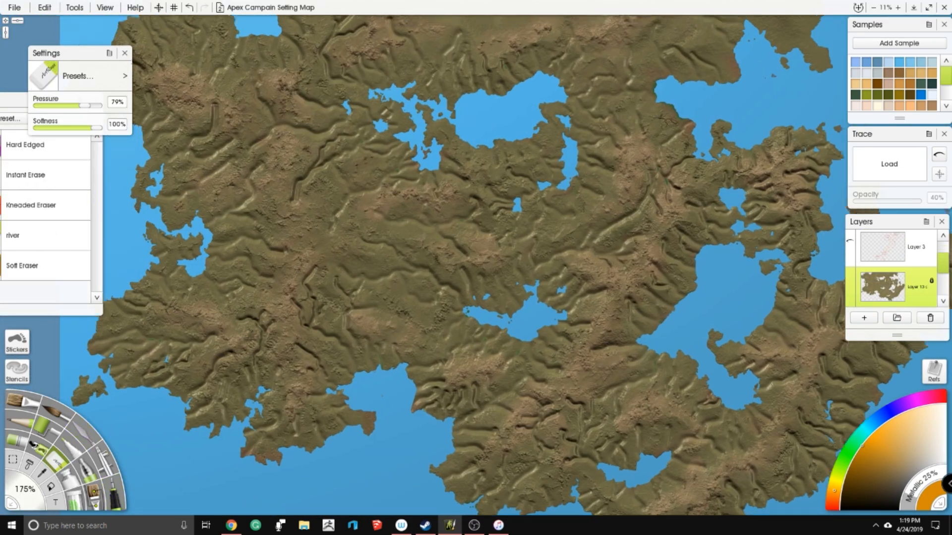
- Erase river valleys across the land between the northern lake and the northeastern gulf
scroll(516, 303, "up", 5)
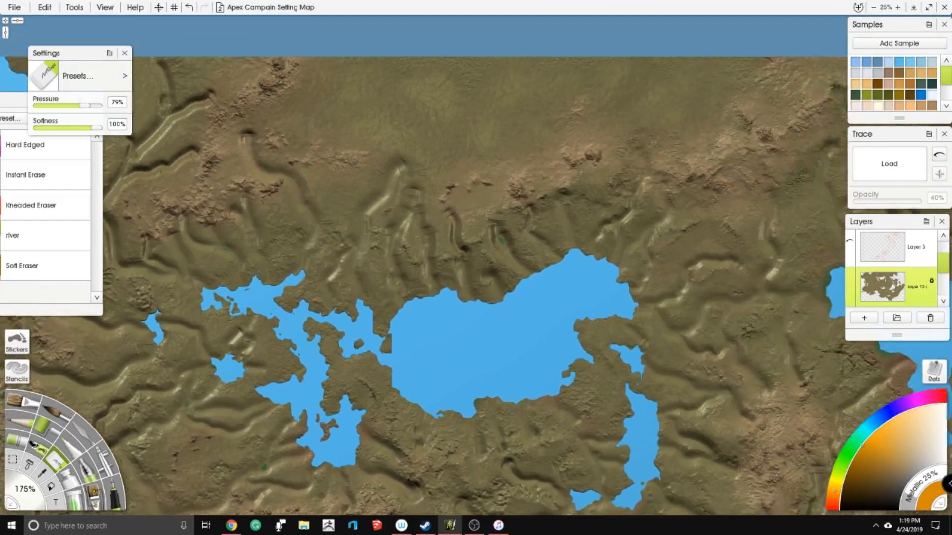
left_click_drag(173, 184, 22, 158)
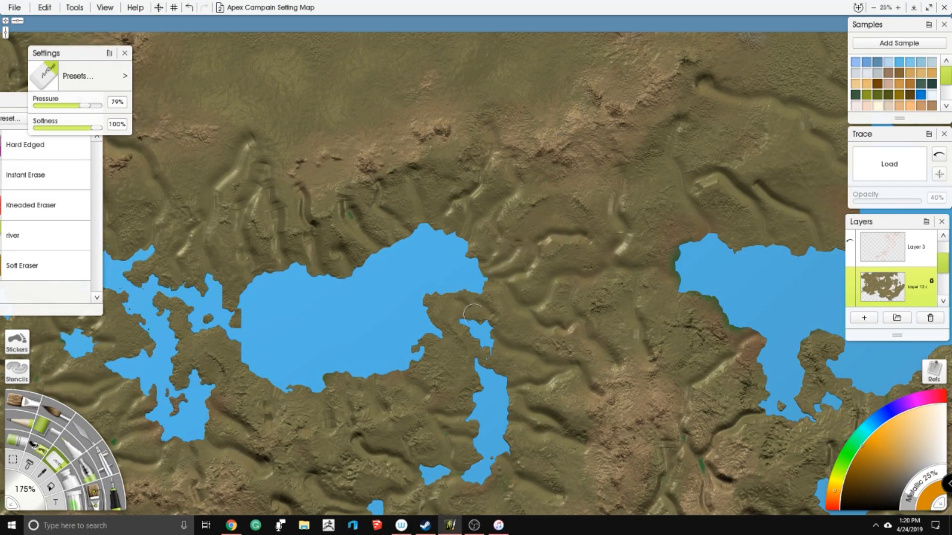
mouse_move(682, 228)
left_mouse_down()
mouse_move(586, 243)
mouse_move(597, 269)
left_mouse_up()
left_click_drag(557, 241, 555, 148)
mouse_move(618, 183)
left_mouse_down()
mouse_move(603, 128)
mouse_move(576, 103)
left_mouse_up()
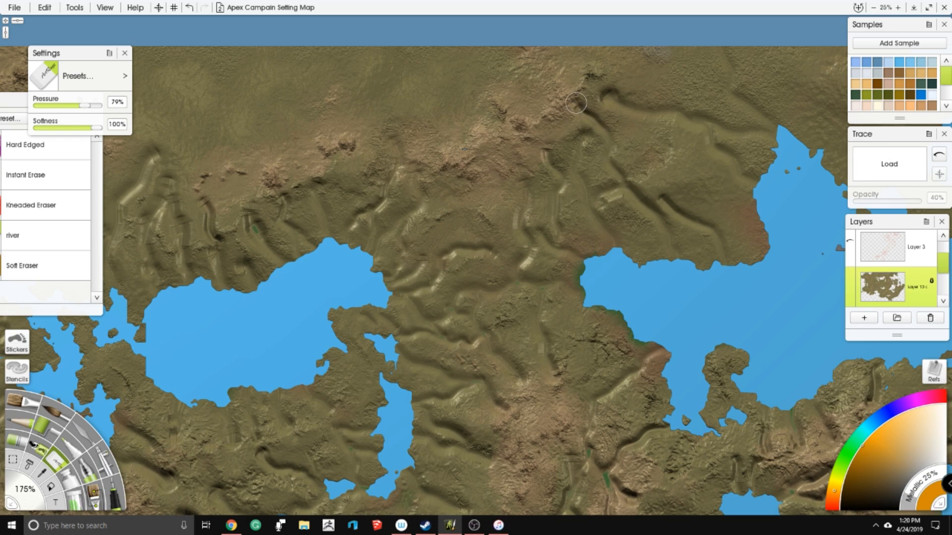
- Erase short tributary channels on the land west of the central lake
left_click_drag(530, 249, 508, 66)
left_click_drag(447, 286, 505, 132)
left_click_drag(382, 302, 499, 141)
left_click_drag(379, 238, 508, 213)
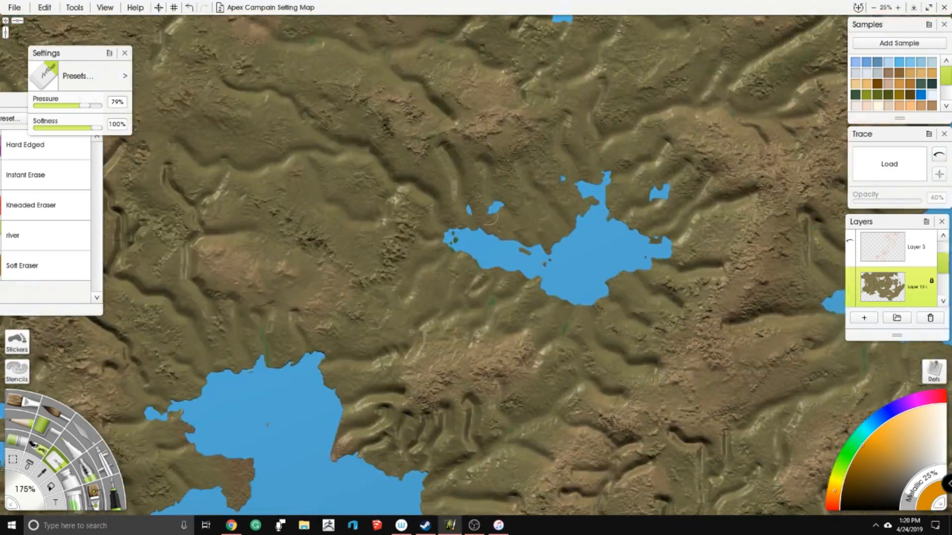
left_click_drag(371, 256, 347, 209)
left_click_drag(439, 266, 419, 302)
- Erase tributary channels through the mountains between the central lake and the large eastern bay
left_click_drag(420, 302, 100, 270)
mouse_move(568, 185)
left_mouse_down()
mouse_move(582, 308)
mouse_move(448, 281)
mouse_move(471, 270)
mouse_move(463, 290)
mouse_move(481, 234)
mouse_move(511, 237)
mouse_move(489, 199)
mouse_move(517, 194)
left_mouse_up()
left_click_drag(275, 237, 396, 233)
mouse_move(323, 176)
left_mouse_down()
mouse_move(392, 224)
mouse_move(347, 317)
mouse_move(392, 293)
mouse_move(407, 262)
mouse_move(391, 315)
mouse_move(420, 297)
mouse_move(438, 300)
mouse_move(408, 336)
mouse_move(432, 355)
mouse_move(500, 342)
mouse_move(441, 374)
mouse_move(395, 356)
left_mouse_up()
mouse_move(544, 376)
left_mouse_down()
mouse_move(482, 302)
mouse_move(467, 248)
mouse_move(508, 276)
left_mouse_up()
mouse_move(431, 280)
left_mouse_down()
mouse_move(493, 277)
mouse_move(506, 297)
mouse_move(488, 307)
left_mouse_up()
left_click_drag(504, 230, 537, 269)
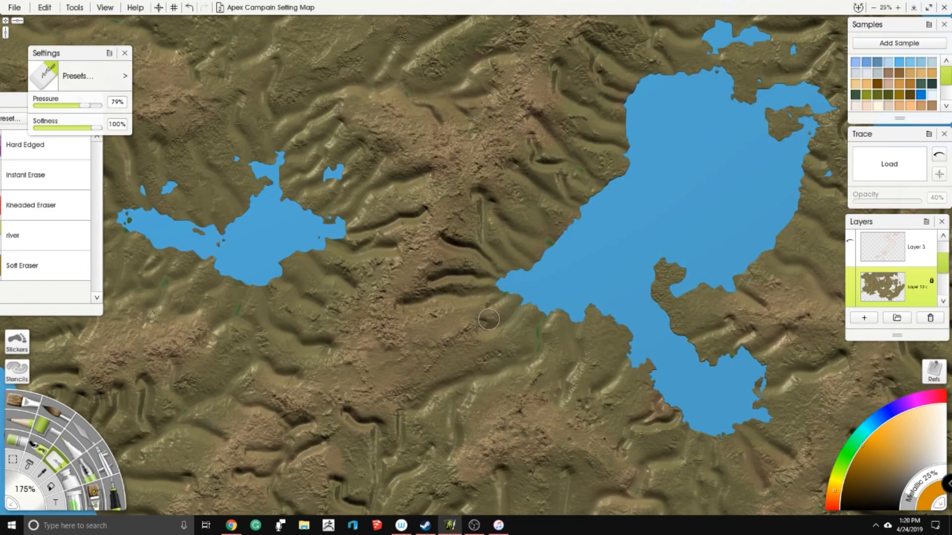
- Erase short tributary channels near the western tip and eastern shore of the large eastern lake
left_click_drag(439, 324, 495, 311)
left_click_drag(707, 226, 441, 276)
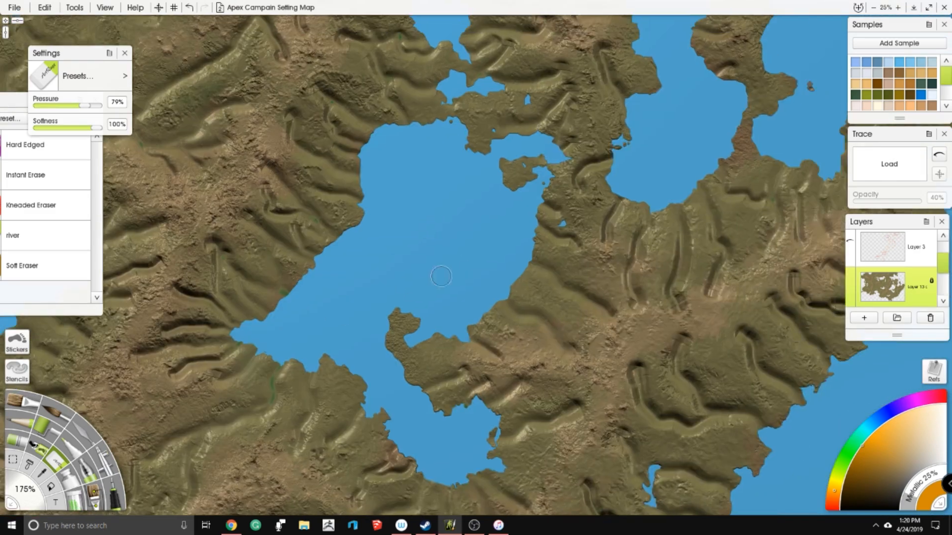
left_click_drag(539, 306, 513, 276)
mouse_move(451, 337)
left_mouse_down()
mouse_move(454, 353)
mouse_move(421, 354)
mouse_move(393, 335)
left_mouse_up()
mouse_move(513, 236)
left_mouse_down()
mouse_move(487, 299)
mouse_move(564, 321)
left_mouse_up()
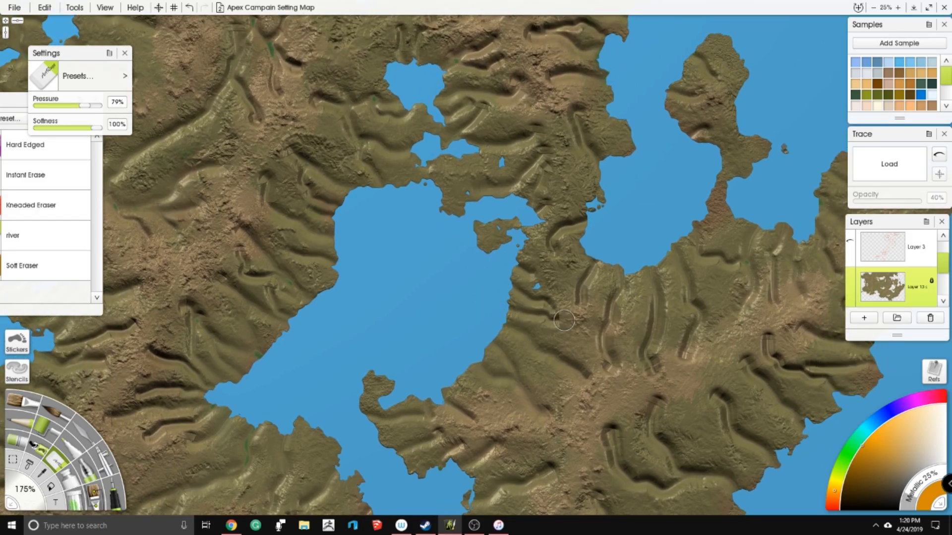
left_click_drag(574, 182, 594, 217)
left_click_drag(592, 139, 568, 263)
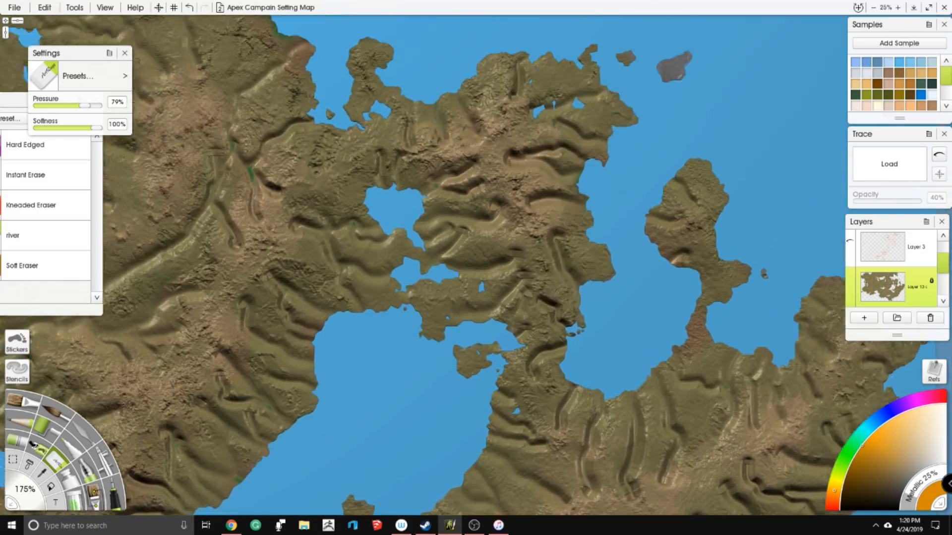
mouse_move(396, 152)
left_mouse_down()
mouse_move(454, 217)
mouse_move(498, 238)
left_mouse_up()
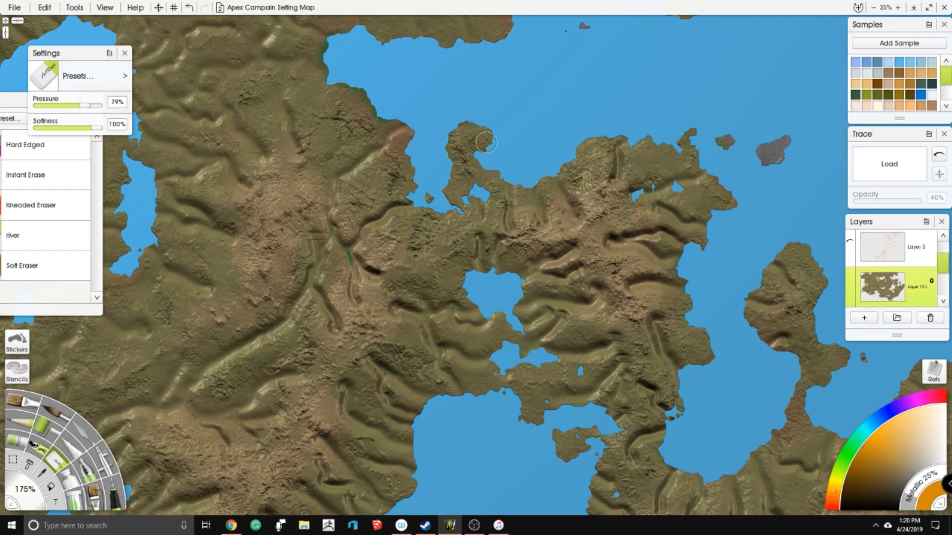
- Set the eraser size to 100% and carve narrow tributaries into the headland on the southeastern coast
scroll(148, 204, "down", 2)
left_click_drag(423, 274, 464, 217)
scroll(464, 216, "up", 5)
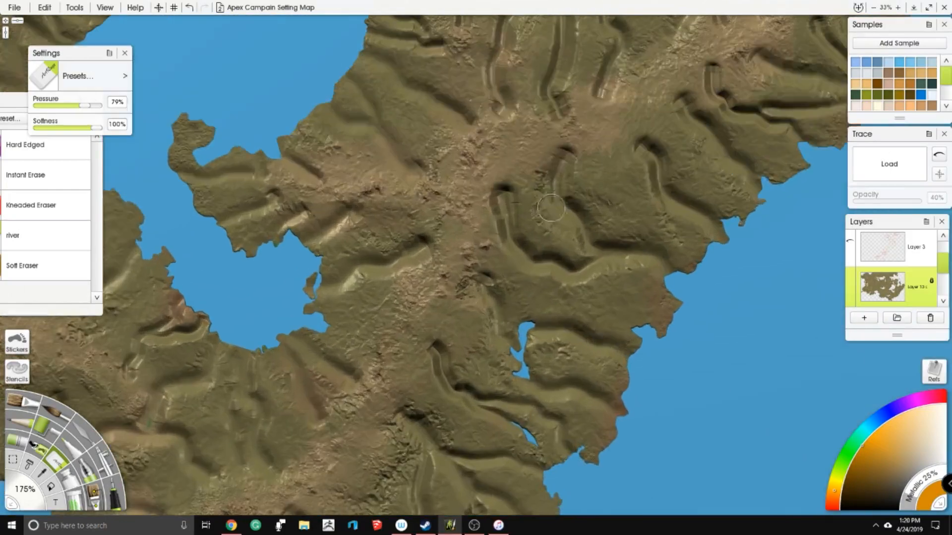
left_click_drag(556, 208, 467, 175)
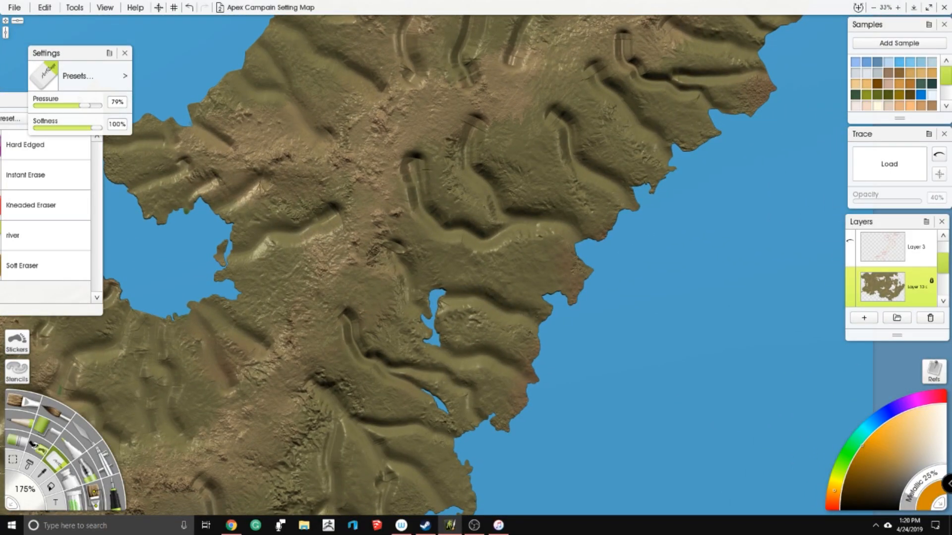
left_click(25, 490)
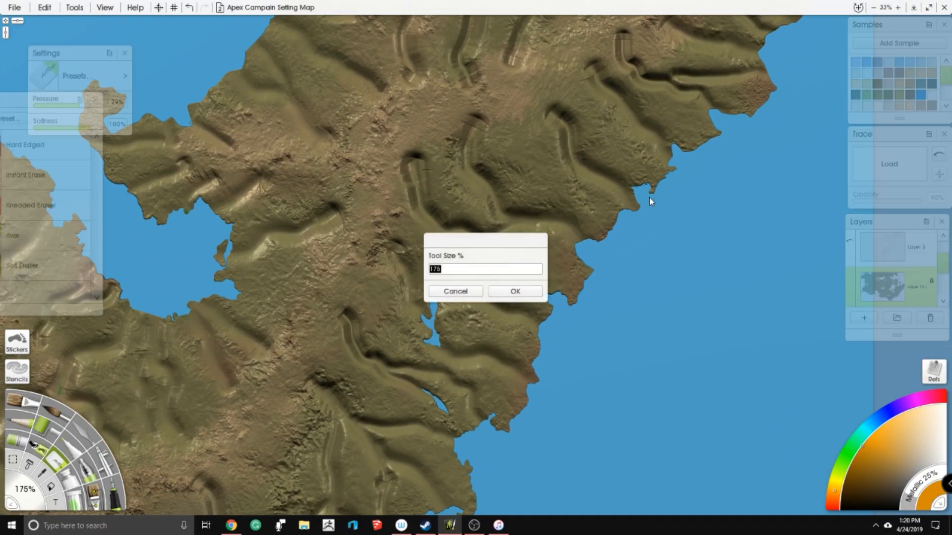
type("100")
key("Return")
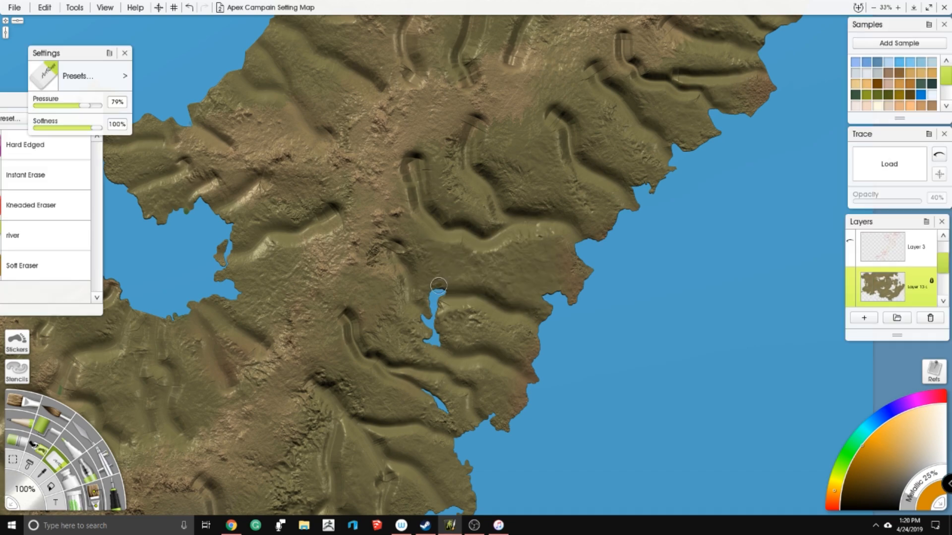
mouse_move(548, 295)
left_mouse_down()
mouse_move(521, 230)
mouse_move(532, 225)
mouse_move(568, 254)
left_mouse_up()
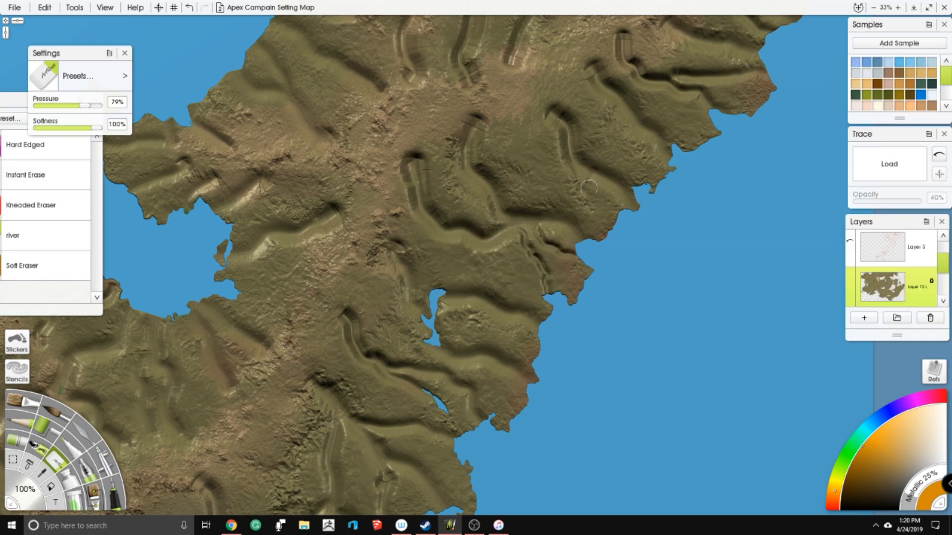
- Erase narrow channels running to the sea around the two small lakes and the headland south of them
scroll(590, 216, "down", 5)
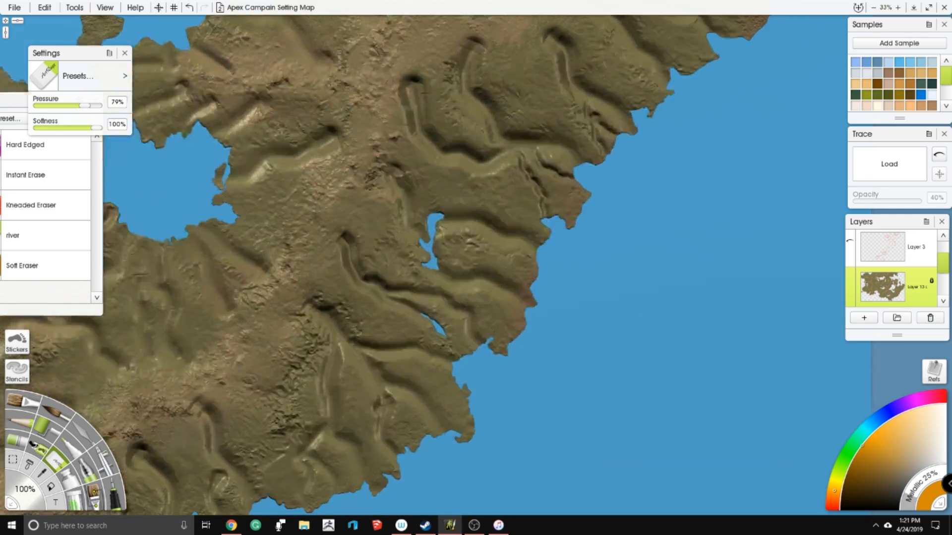
left_click_drag(476, 288, 523, 321)
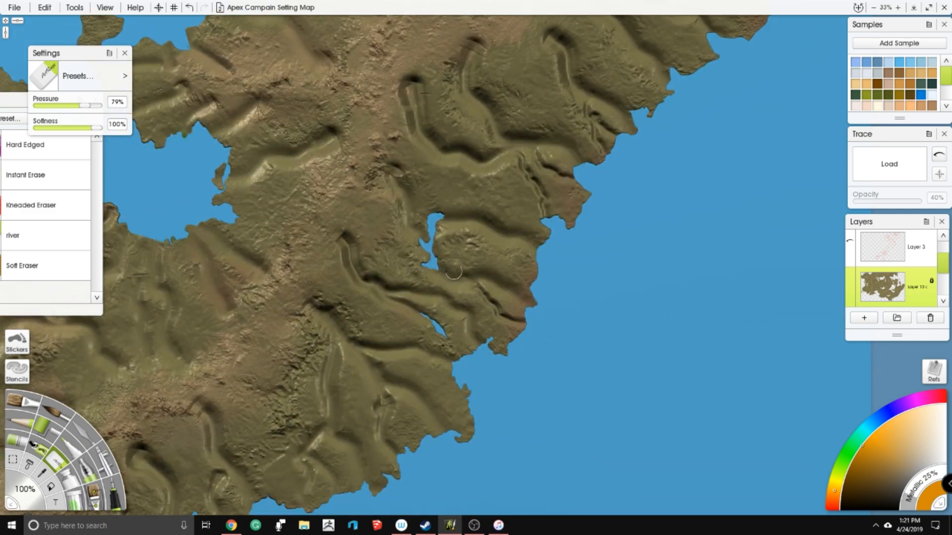
mouse_move(496, 257)
left_mouse_down()
mouse_move(531, 265)
mouse_move(485, 252)
mouse_move(463, 275)
mouse_move(429, 263)
left_mouse_up()
scroll(431, 293, "down", 4)
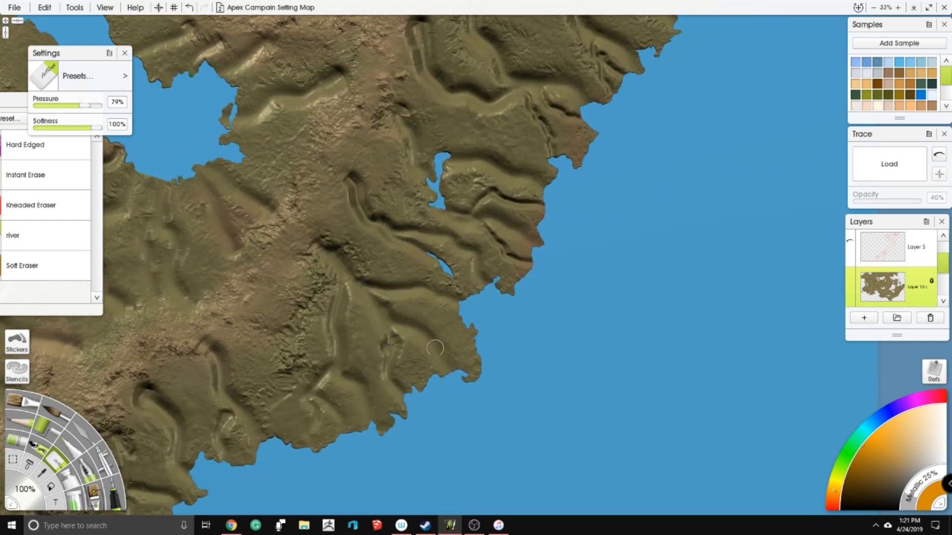
left_click_drag(415, 328, 425, 391)
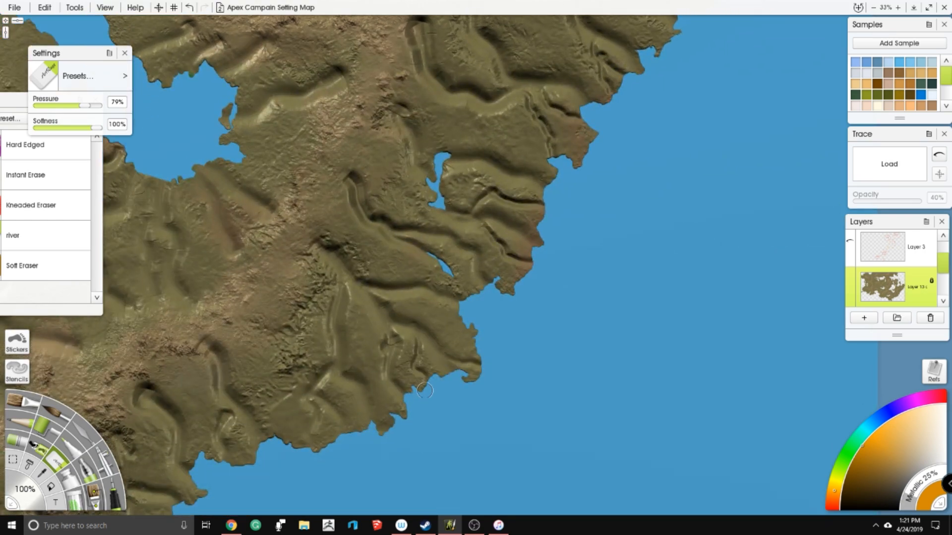
left_click_drag(426, 327, 474, 326)
- Erase narrow tributary channels along the southern coast and across the land south of the large eastern lake
scroll(355, 343, "down", 6)
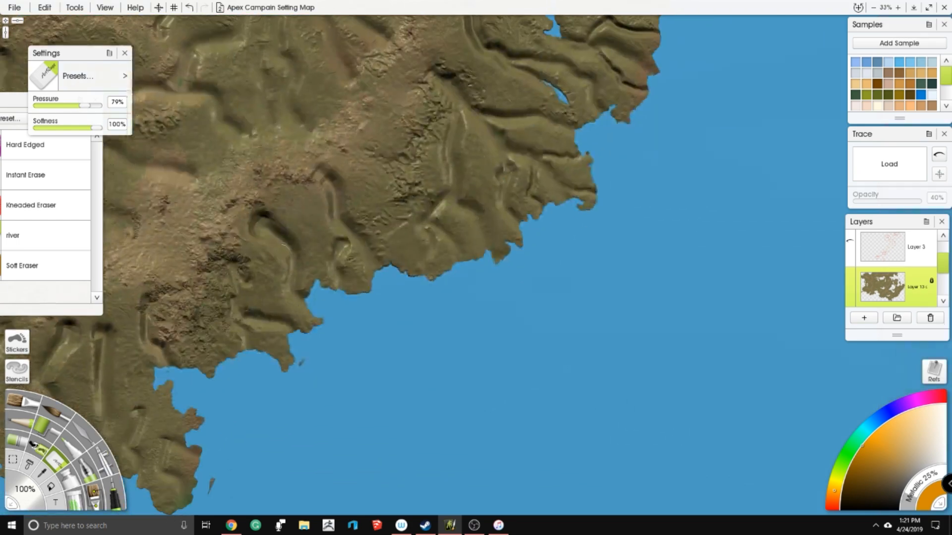
mouse_move(298, 220)
left_mouse_down()
mouse_move(347, 249)
mouse_move(348, 291)
mouse_move(370, 245)
mouse_move(416, 256)
left_mouse_up()
left_click_drag(419, 211, 415, 268)
left_click_drag(421, 227, 436, 274)
mouse_move(78, 361)
left_mouse_down()
mouse_move(268, 289)
mouse_move(255, 347)
mouse_move(277, 376)
mouse_move(243, 382)
mouse_move(262, 374)
mouse_move(271, 399)
left_mouse_up()
mouse_move(316, 318)
left_mouse_down()
mouse_move(300, 398)
mouse_move(318, 314)
mouse_move(276, 390)
left_mouse_up()
left_click_drag(318, 343, 339, 398)
left_click_drag(354, 358, 348, 396)
mouse_move(359, 268)
left_mouse_down()
mouse_move(355, 299)
mouse_move(375, 314)
mouse_move(348, 286)
mouse_move(334, 310)
mouse_move(348, 327)
mouse_move(379, 316)
left_mouse_up()
mouse_move(408, 271)
left_mouse_down()
mouse_move(411, 300)
mouse_move(420, 229)
mouse_move(565, 186)
mouse_move(595, 168)
left_mouse_up()
mouse_move(381, 290)
left_mouse_down()
mouse_move(397, 265)
mouse_move(401, 222)
mouse_move(359, 266)
mouse_move(381, 287)
mouse_move(397, 273)
mouse_move(400, 300)
mouse_move(380, 327)
mouse_move(406, 327)
mouse_move(421, 309)
mouse_move(440, 215)
left_mouse_up()
mouse_move(438, 171)
left_mouse_down()
mouse_move(424, 224)
mouse_move(404, 224)
mouse_move(420, 161)
mouse_move(427, 186)
mouse_move(408, 213)
mouse_move(345, 202)
mouse_move(357, 207)
mouse_move(415, 156)
left_mouse_up()
left_click_drag(466, 170, 505, 193)
left_click_drag(521, 131, 491, 114)
left_click_drag(464, 68, 416, 122)
left_click_drag(485, 136, 331, 225)
mouse_move(426, 248)
left_mouse_down()
mouse_move(407, 227)
mouse_move(399, 186)
mouse_move(404, 221)
left_mouse_up()
left_click_drag(380, 255, 429, 254)
mouse_move(403, 294)
left_mouse_down()
mouse_move(372, 258)
mouse_move(380, 315)
left_mouse_up()
mouse_move(437, 130)
left_mouse_down()
mouse_move(432, 171)
mouse_move(457, 252)
left_mouse_up()
mouse_move(505, 97)
left_mouse_down()
mouse_move(523, 191)
mouse_move(545, 173)
left_mouse_up()
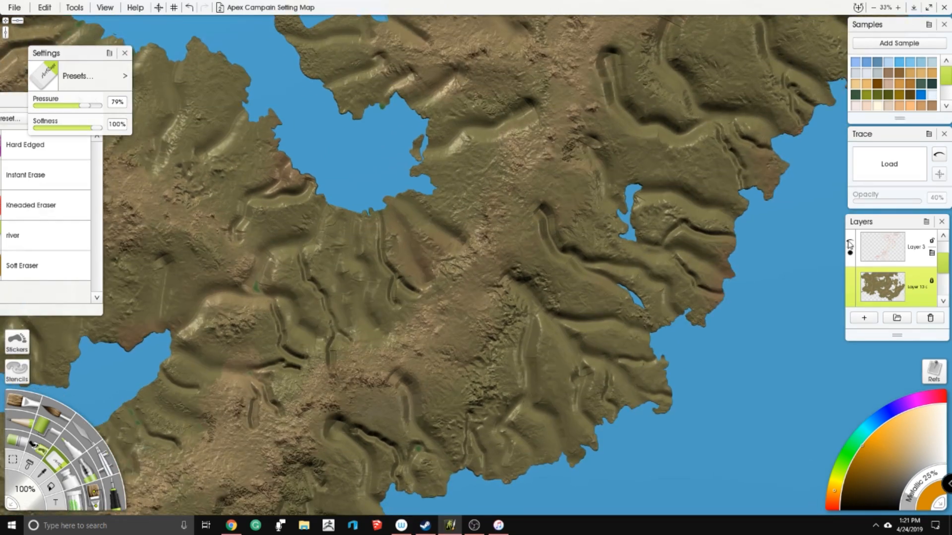
- Erase short channels on the land between the large eastern lake and the southeastern coast
scroll(944, 250, "up", 2)
left_click_drag(946, 250, 946, 250)
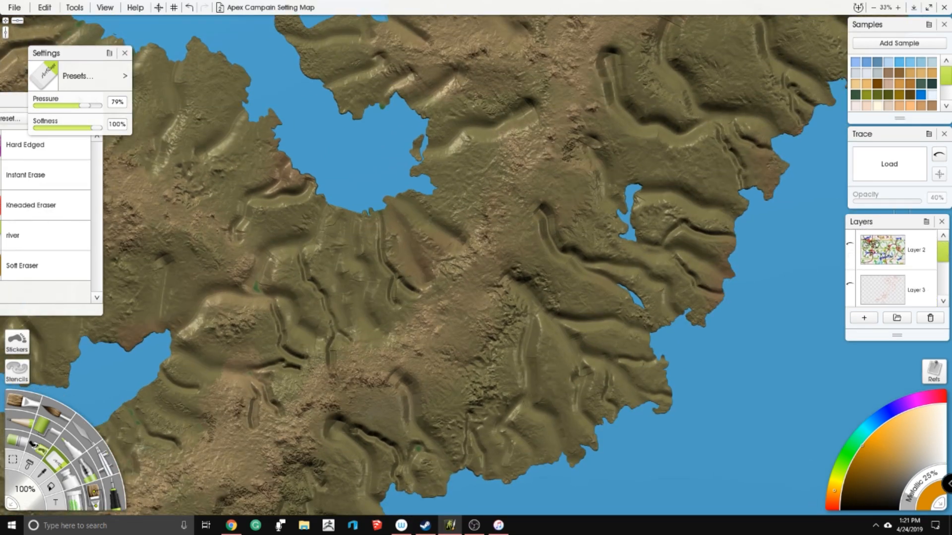
left_click_drag(470, 157, 473, 188)
mouse_move(413, 207)
left_mouse_down()
mouse_move(503, 216)
mouse_move(474, 248)
mouse_move(448, 200)
left_mouse_up()
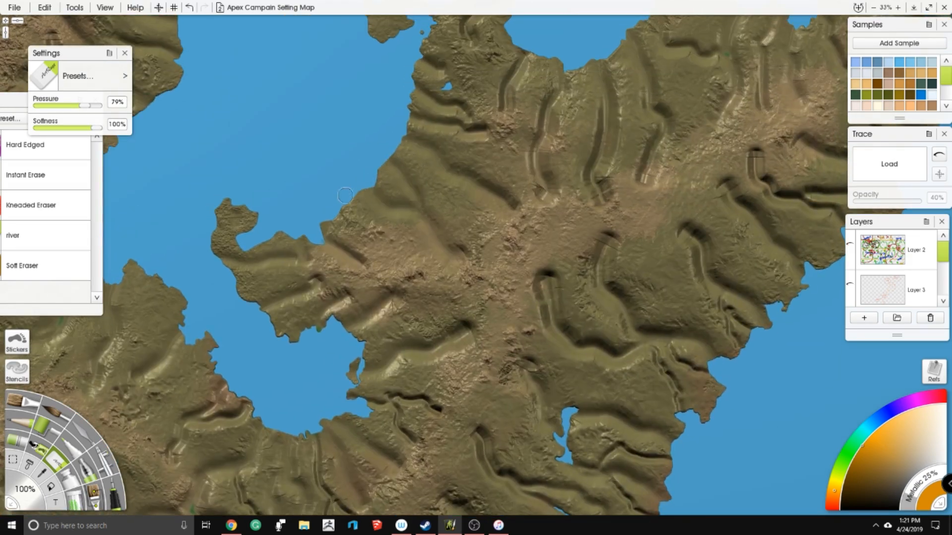
mouse_move(346, 214)
left_mouse_down()
mouse_move(386, 229)
mouse_move(397, 267)
left_mouse_up()
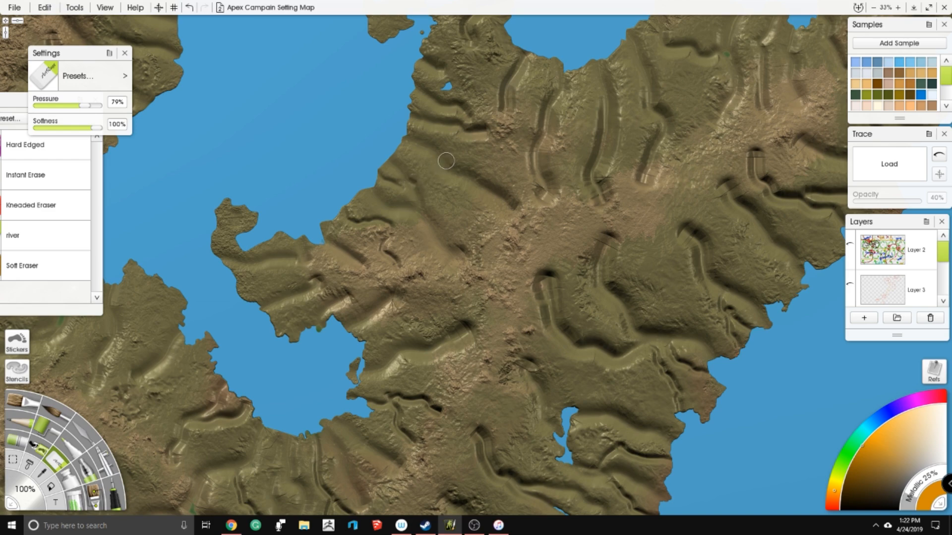
- Show the annotation layer again and switch to a red ink pen over the northern lakes
scroll(376, 113, "down", 5)
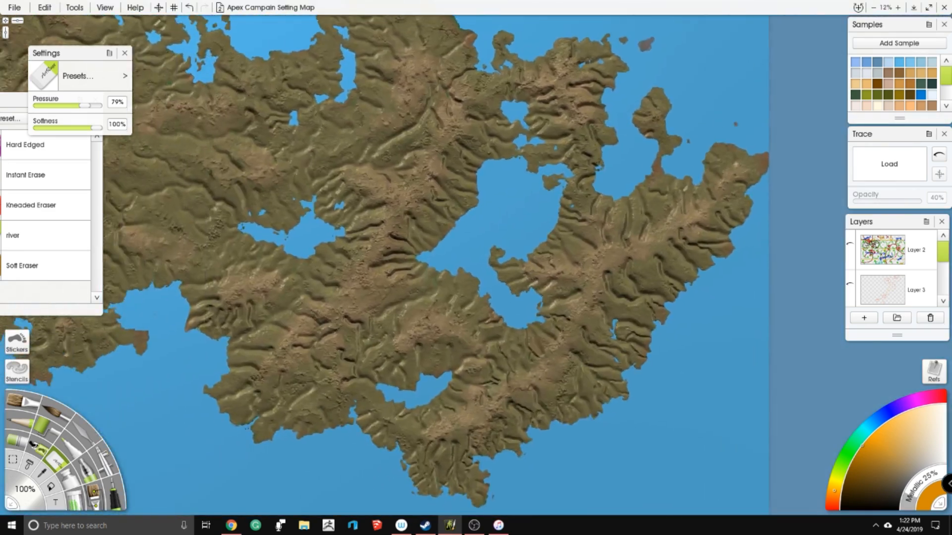
scroll(529, 150, "up", 5)
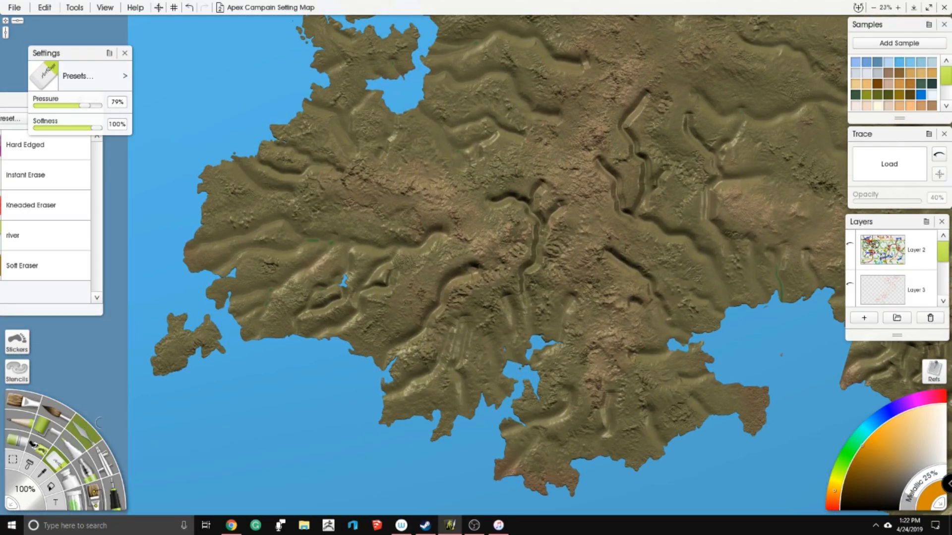
left_click_drag(713, 143, 496, 255)
scroll(496, 255, "down", 5)
left_click_drag(629, 57, 527, 205)
scroll(475, 143, "up", 4)
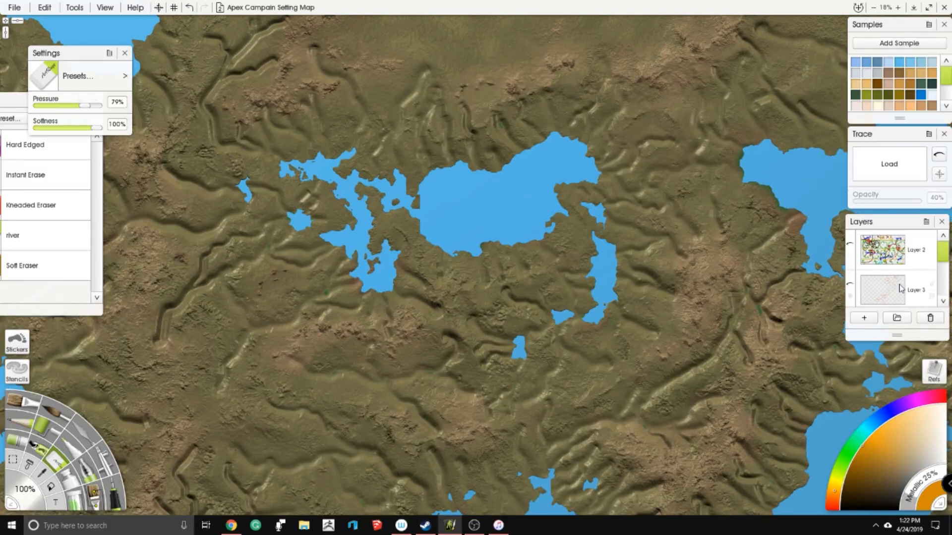
left_click(831, 504)
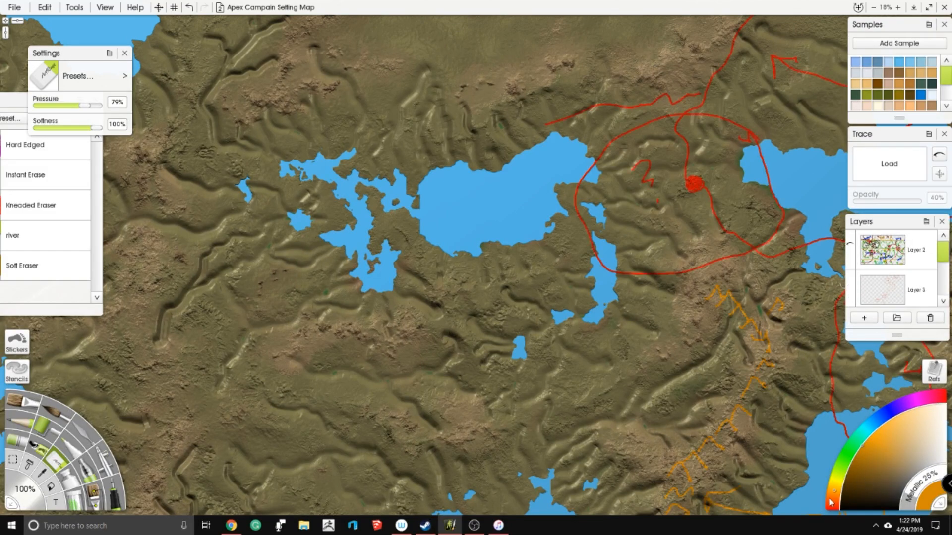
left_click(117, 496)
scroll(471, 168, "up", 1)
mouse_move(470, 168)
left_mouse_down()
mouse_move(508, 234)
mouse_move(530, 214)
mouse_move(471, 175)
left_mouse_up()
scroll(529, 214, "up", 1)
scroll(486, 189, "down", 1)
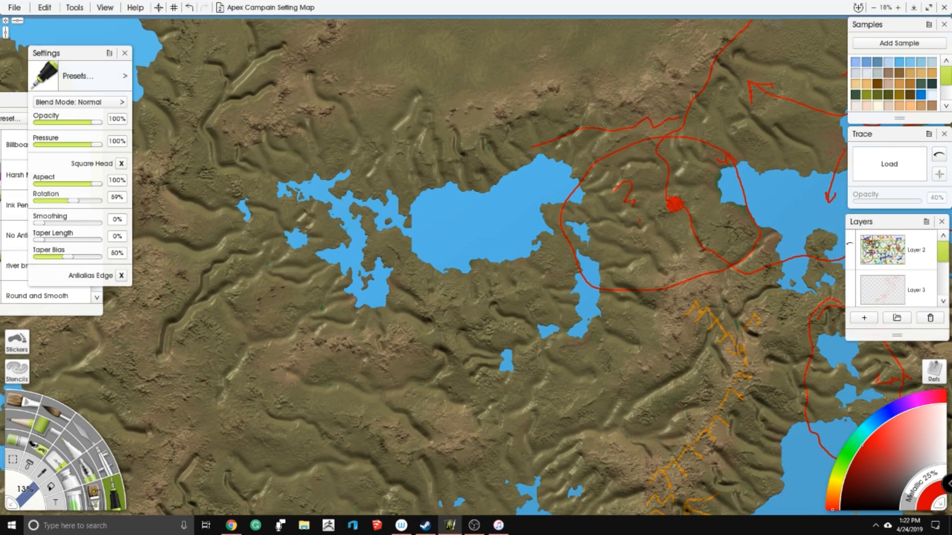
- Try outlining the northern lake region and two highland areas south of the lakes in red
mouse_move(508, 101)
left_mouse_down()
mouse_move(365, 85)
mouse_move(230, 123)
left_mouse_up()
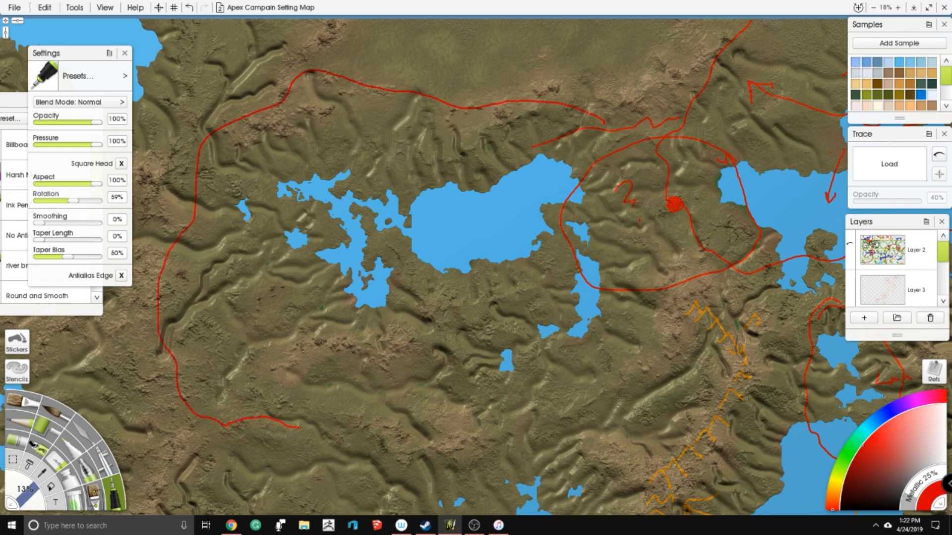
left_click_drag(300, 427, 424, 446)
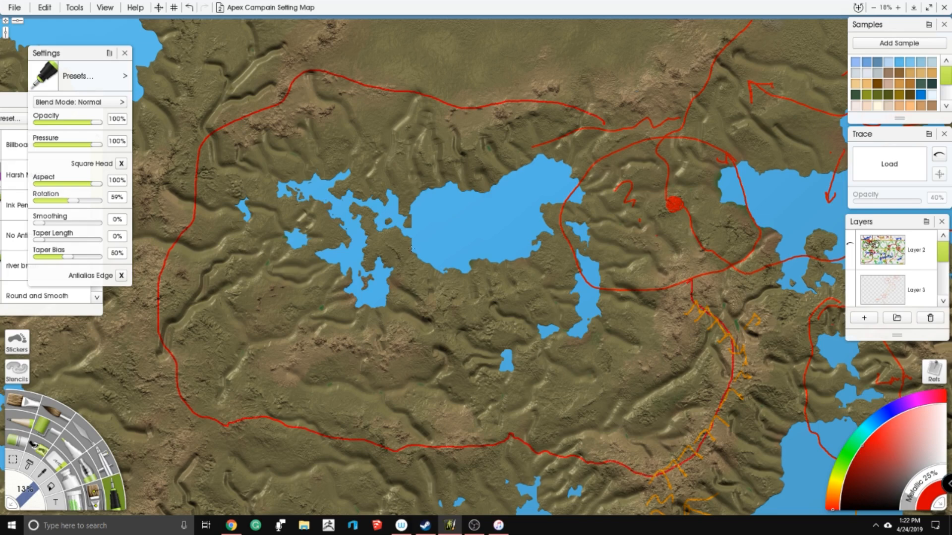
left_click_drag(496, 347, 506, 258)
mouse_move(294, 254)
left_mouse_down()
mouse_move(415, 285)
mouse_move(332, 233)
left_mouse_up()
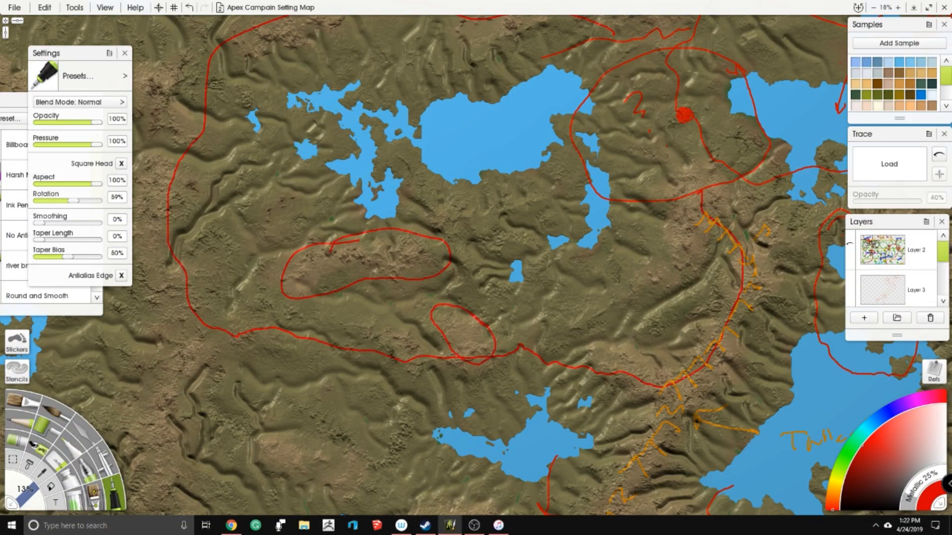
- Try marking a pass at the region's northwest corner and a labelled double-headed arrow east of the main lake
left_click_drag(442, 219, 521, 328)
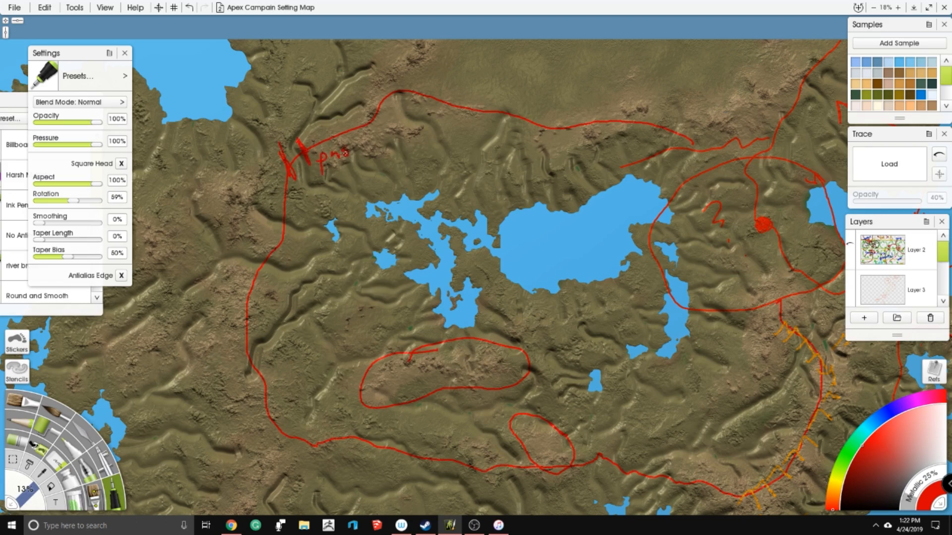
left_click_drag(610, 312, 358, 225)
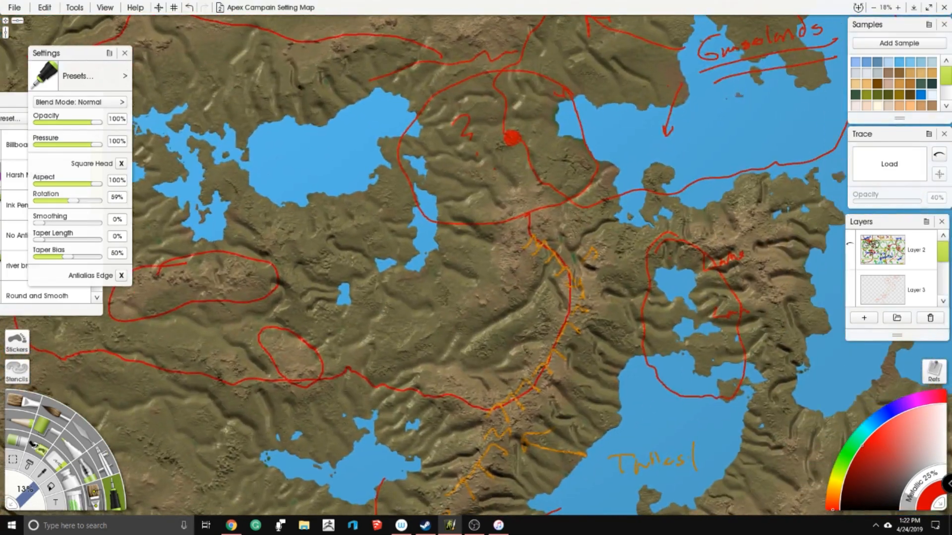
left_click_drag(452, 158, 574, 143)
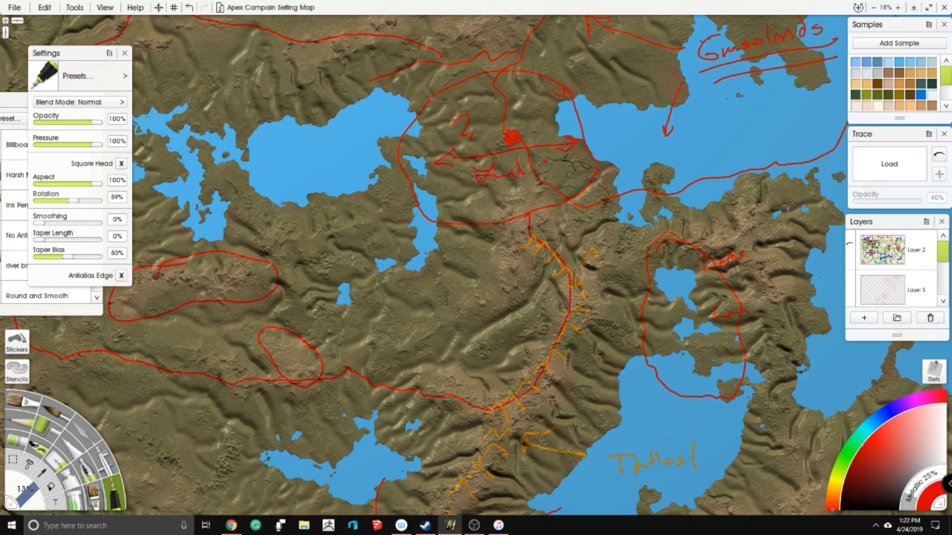
scroll(895, 260, "down", 3)
scroll(900, 269, "up", 1)
scroll(575, 246, "down", 4)
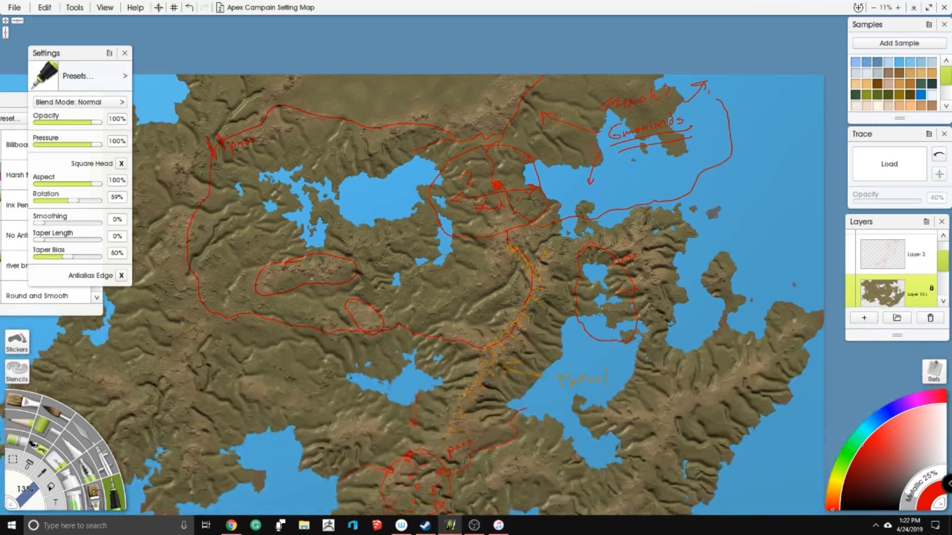
- Undo the red region outlines and notes drawn on the land layer
left_click_drag(575, 247, 627, 261)
key("ctrl+z")
key("ctrl+z")
key("ctrl+z")
key("ctrl+z")
key("ctrl+z")
key("ctrl+z")
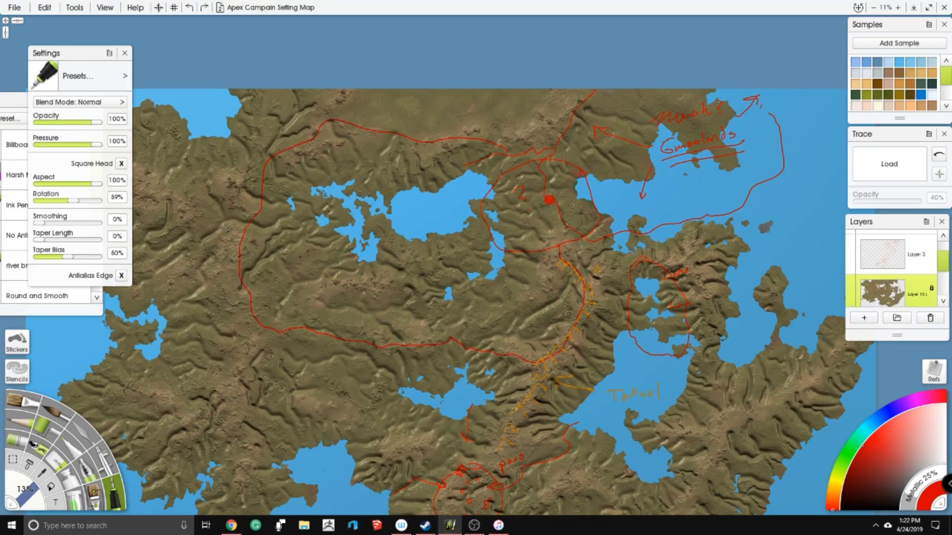
key("ctrl+z")
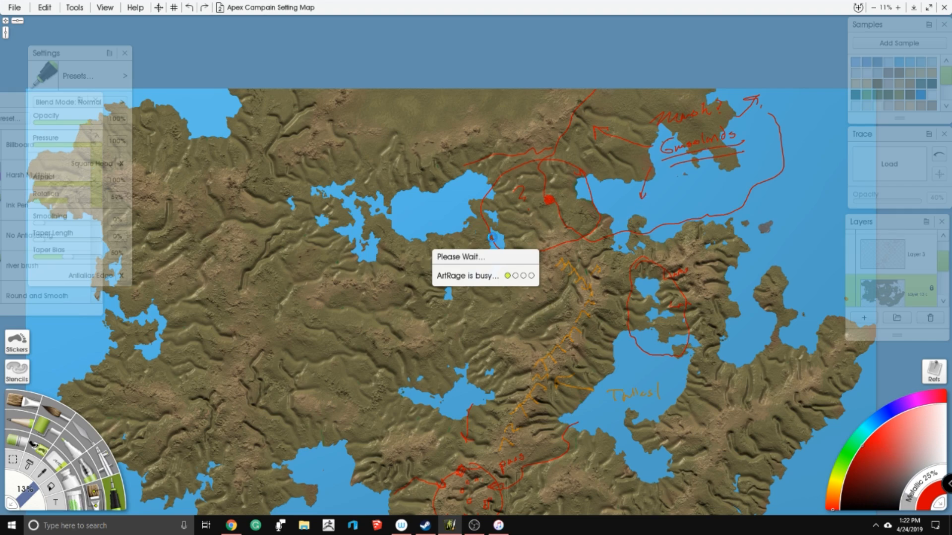
- Make Layer 3 active and visible, and outline the two highland areas south of the northern lakes in red
left_click(887, 255)
left_click(850, 249)
scroll(656, 199, "up", 3)
scroll(476, 265, "up", 1)
left_click_drag(476, 266, 640, 297)
scroll(725, 370, "down", 1)
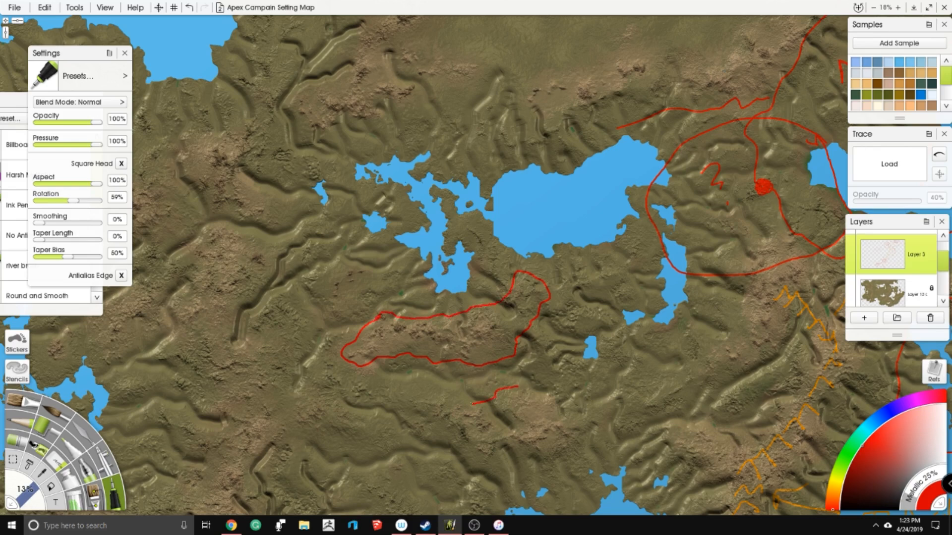
left_click_drag(452, 431, 537, 452)
mouse_move(583, 427)
left_mouse_down()
mouse_move(587, 393)
mouse_move(521, 387)
left_mouse_up()
left_click_drag(545, 337, 420, 238)
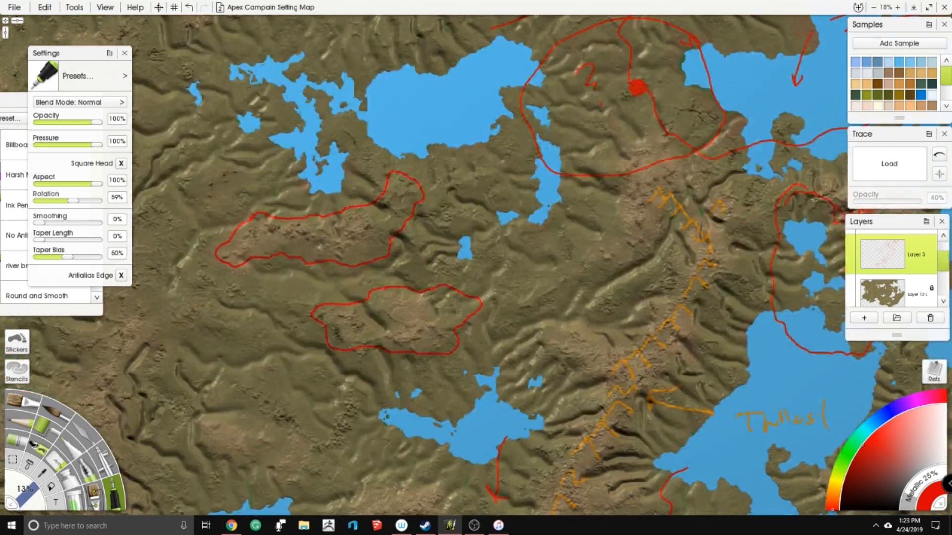
- Draw the red region boundary along the eastern ridge's western side, across the northern highlands and down the western side of the lakes
mouse_move(565, 188)
left_mouse_down()
mouse_move(614, 243)
mouse_move(581, 285)
mouse_move(661, 278)
mouse_move(599, 337)
mouse_move(532, 347)
left_mouse_up()
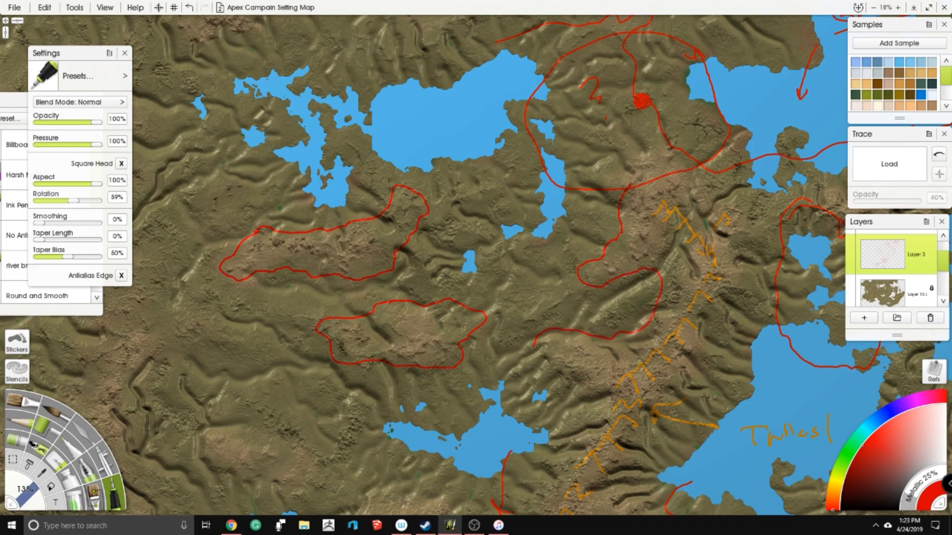
left_click_drag(560, 238, 599, 363)
mouse_move(468, 156)
left_mouse_down()
mouse_move(396, 118)
mouse_move(310, 147)
left_mouse_up()
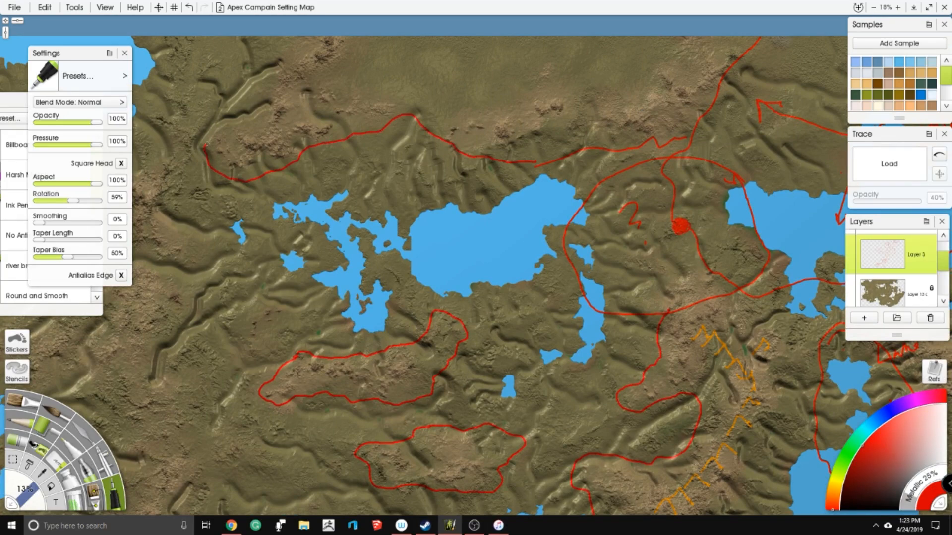
mouse_move(188, 144)
left_mouse_down()
mouse_move(177, 186)
mouse_move(159, 218)
mouse_move(178, 251)
mouse_move(163, 282)
mouse_move(177, 311)
mouse_move(152, 345)
mouse_move(153, 380)
mouse_move(181, 401)
mouse_move(250, 402)
left_mouse_up()
left_click_drag(386, 347, 470, 225)
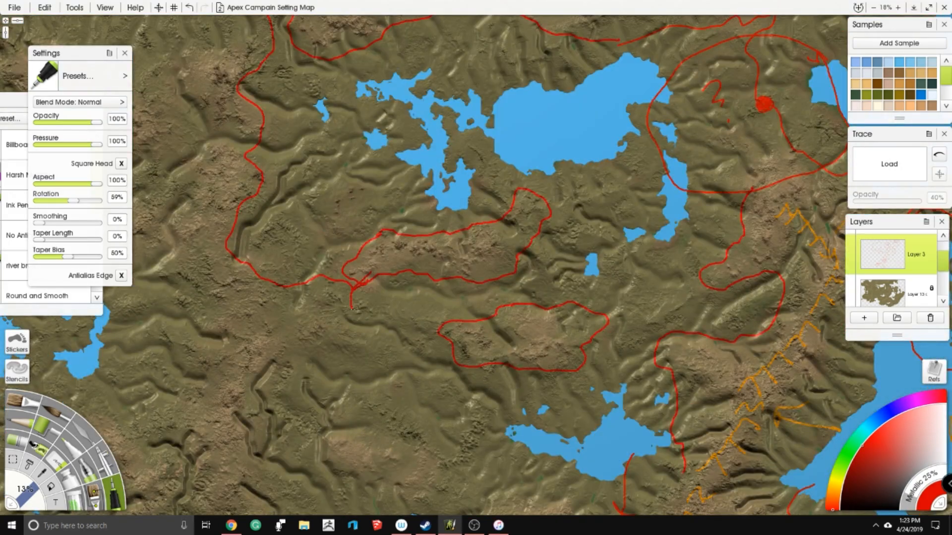
- Link the two highland outlines in red, extend the boundary to the southwestern bay, and circle the small highland east of it
left_click_drag(356, 290, 419, 327)
left_click_drag(547, 205, 505, 256)
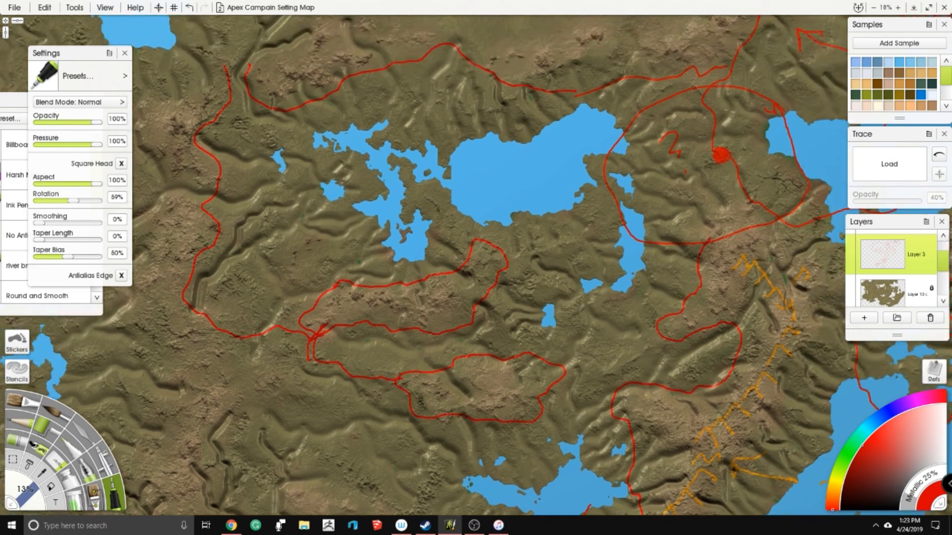
mouse_move(465, 414)
left_mouse_down()
mouse_move(435, 461)
mouse_move(430, 376)
mouse_move(448, 302)
mouse_move(432, 345)
mouse_move(391, 376)
mouse_move(367, 426)
left_mouse_up()
left_click_drag(475, 410, 512, 398)
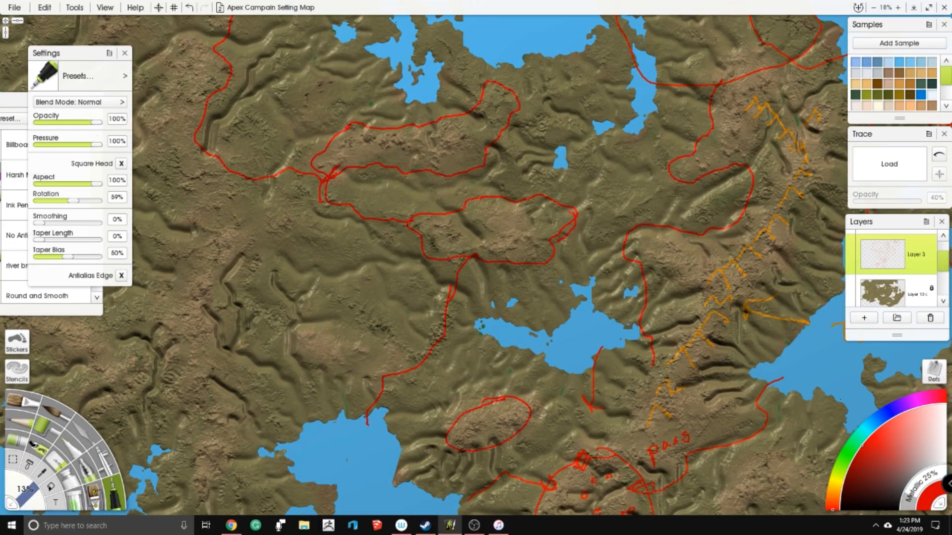
- Try drawing the water route from the southern coast through the Tallasl lake to the eastern bay in cyan and green
left_click(868, 433)
left_click_drag(669, 207, 494, 188)
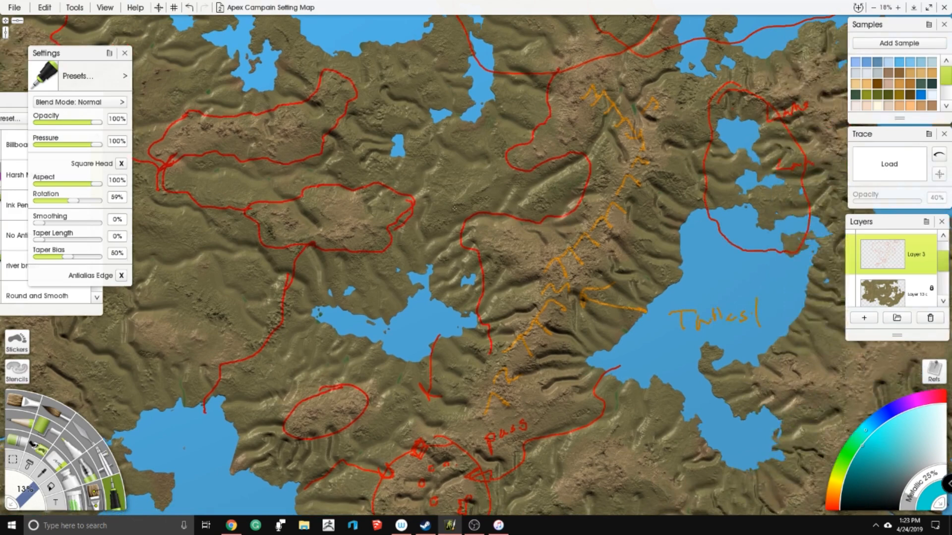
scroll(495, 188, "down", 3)
scroll(495, 188, "down", 1)
left_click_drag(730, 226, 692, 176)
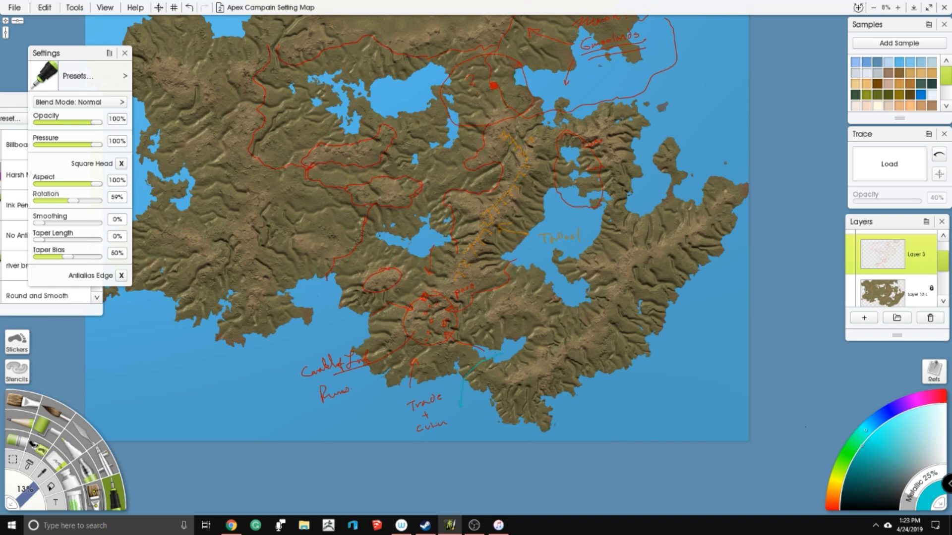
left_click_drag(845, 464, 844, 454)
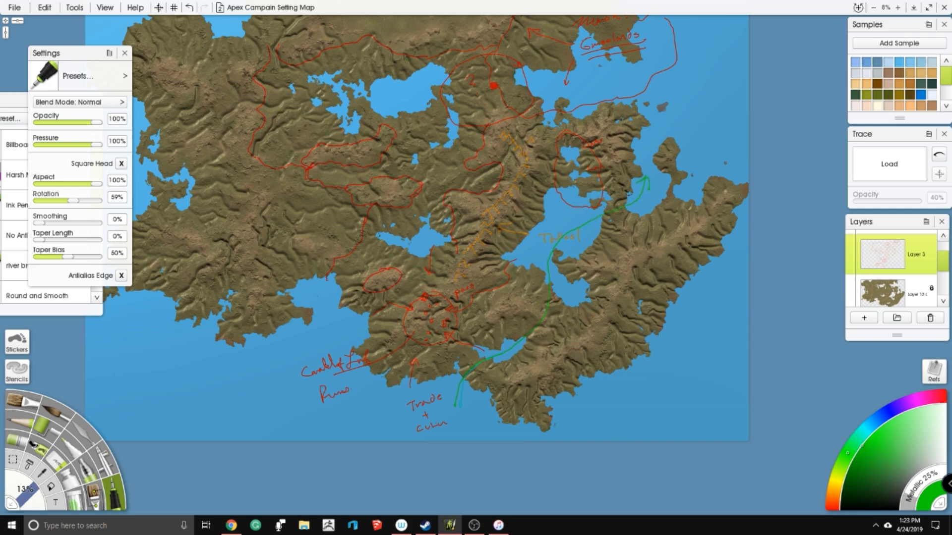
- Undo the green route and redraw it in magenta from the southern coast to the eastern bay, with arrowheads at both ends
left_click_drag(912, 407, 921, 399)
key("ctrl+z")
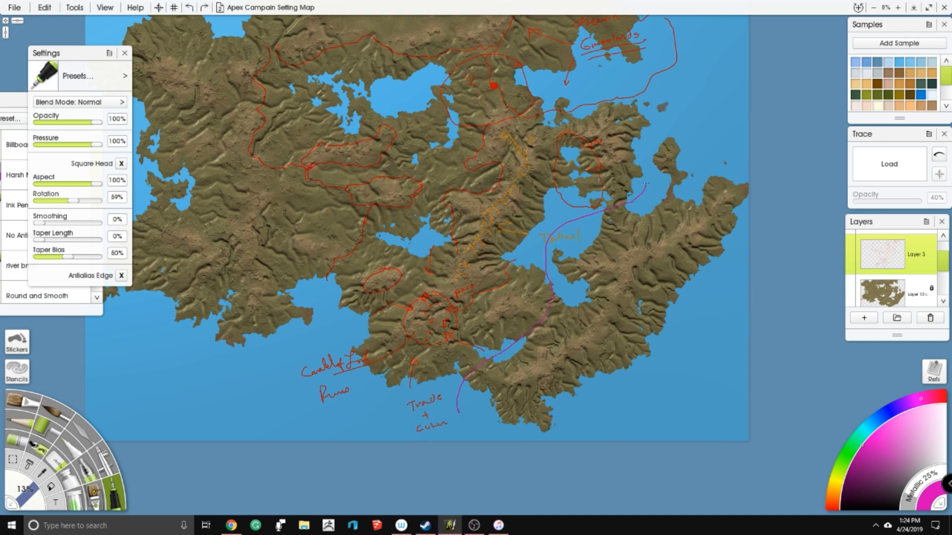
left_click_drag(504, 344, 499, 323)
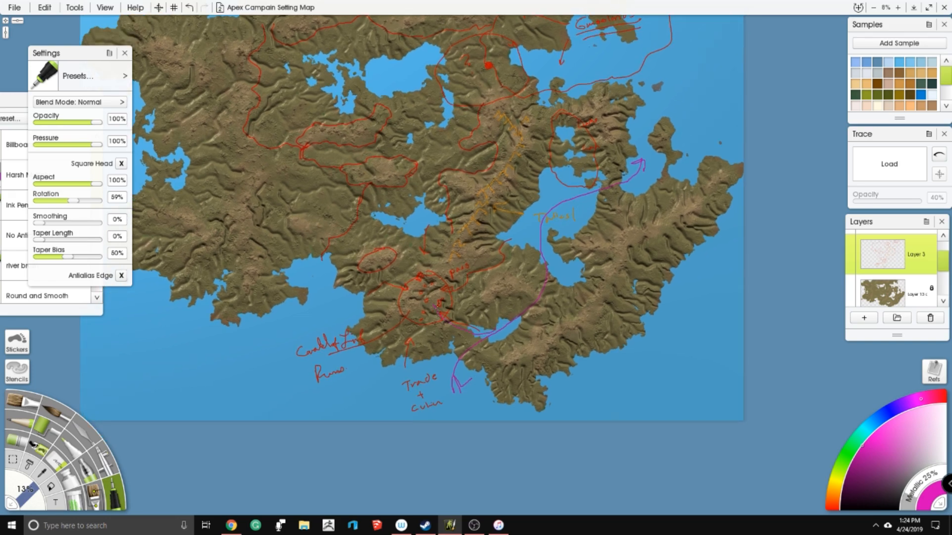
- Draw magenta arrowed routes from the large northern lake to the southwestern bay, the central lake, the eastern sea and the western lakes
left_click_drag(423, 165, 455, 248)
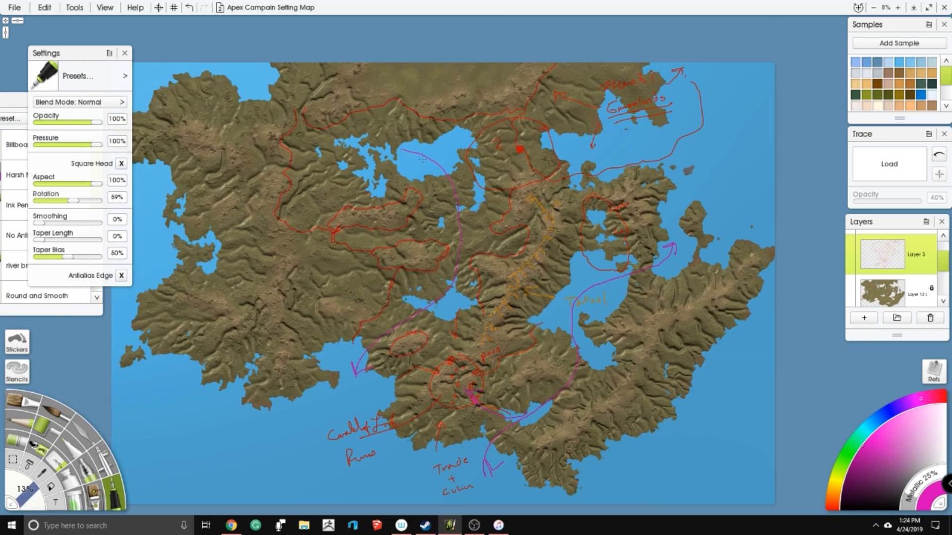
left_click_drag(563, 144, 637, 139)
scroll(458, 200, "up", 2)
left_click_drag(458, 200, 473, 186)
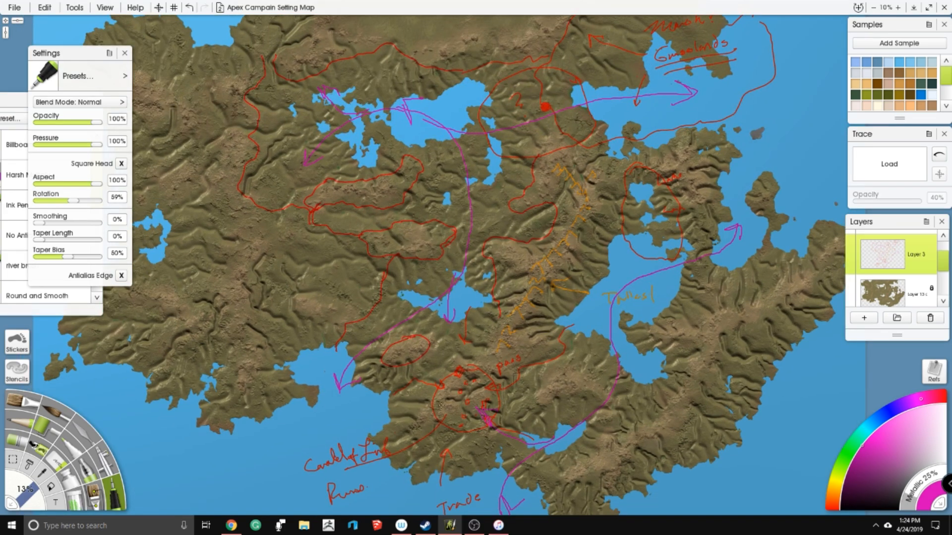
- Mark the circled southern settlement and the red dot east of the northern lake with yellow stars
left_click_drag(455, 423, 470, 338)
left_click(834, 480)
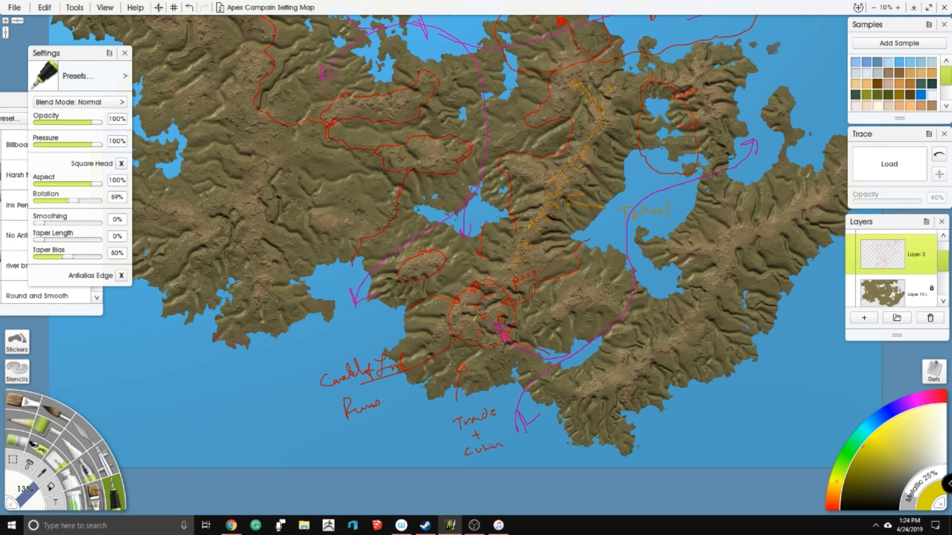
left_click_drag(479, 87, 424, 250)
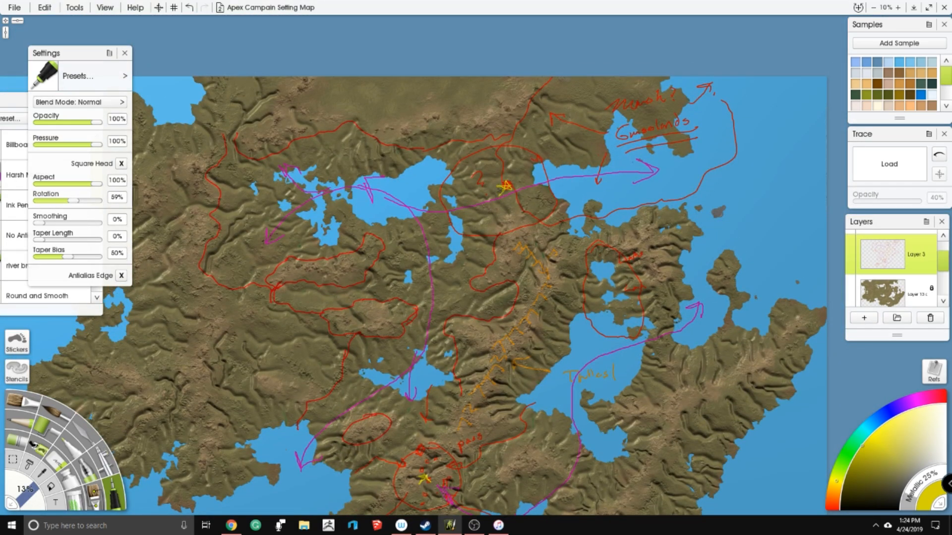
left_click_drag(476, 298, 534, 251)
- Hide the notes on Layer 3 and switch to the Palette Knife on the land layer
left_click(883, 296)
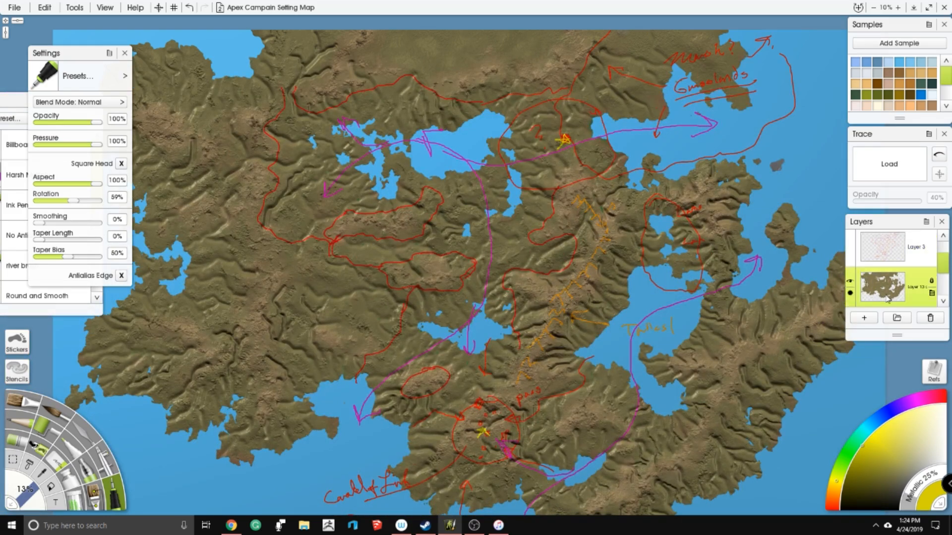
mouse_move(943, 261)
left_mouse_down()
mouse_move(942, 270)
mouse_move(942, 259)
left_mouse_up()
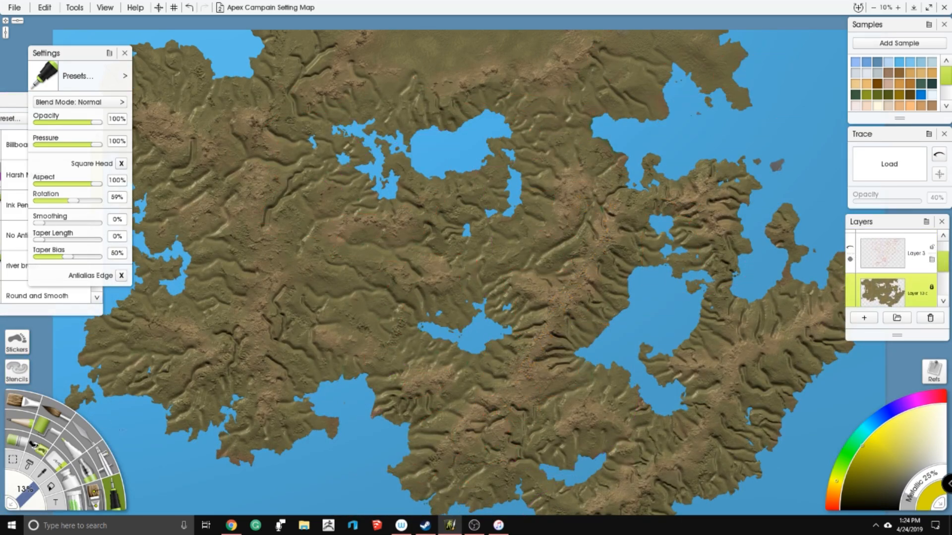
left_click(85, 435)
mouse_move(426, 312)
left_mouse_down()
mouse_move(450, 303)
mouse_move(483, 264)
left_mouse_up()
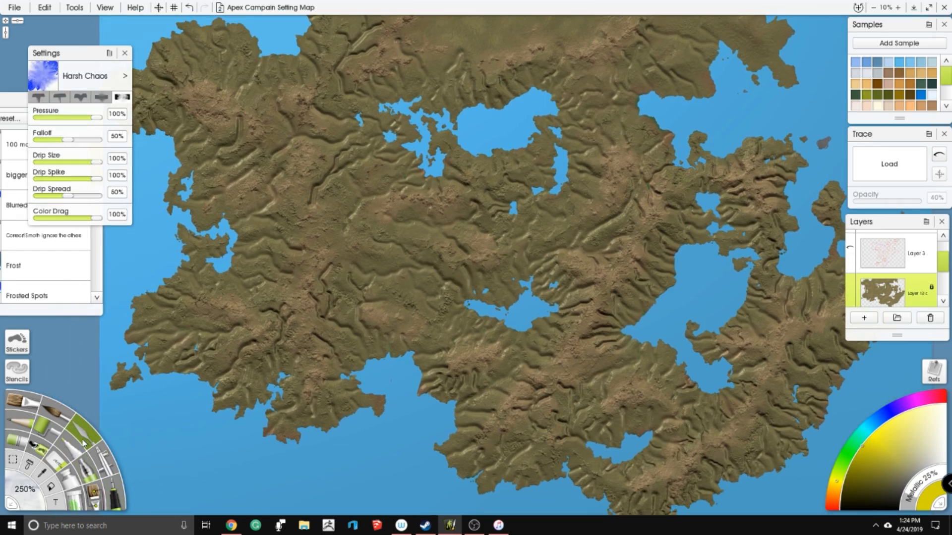
- Keep the Harsh Chaos knife preset, lower its pressure to 59% and set its size to 250%
left_click(11, 101)
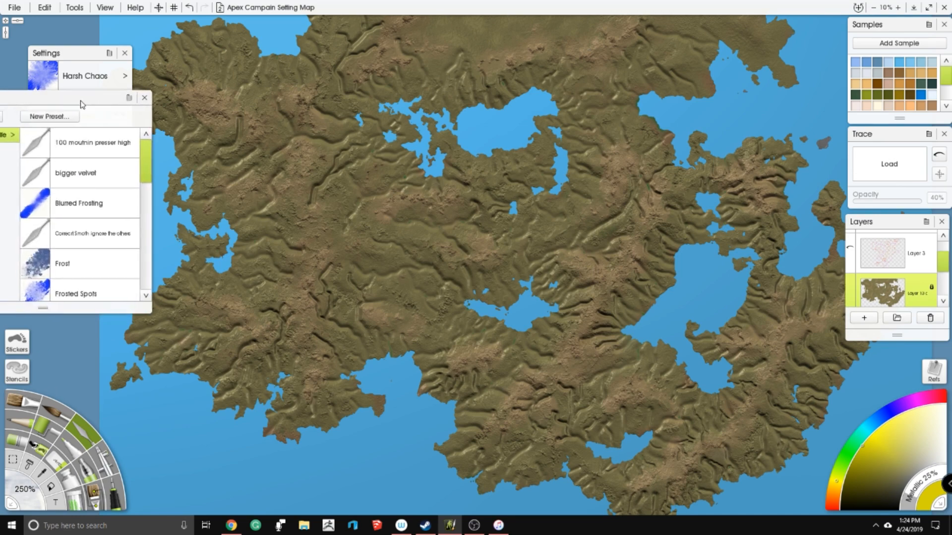
scroll(154, 147, "down", 5)
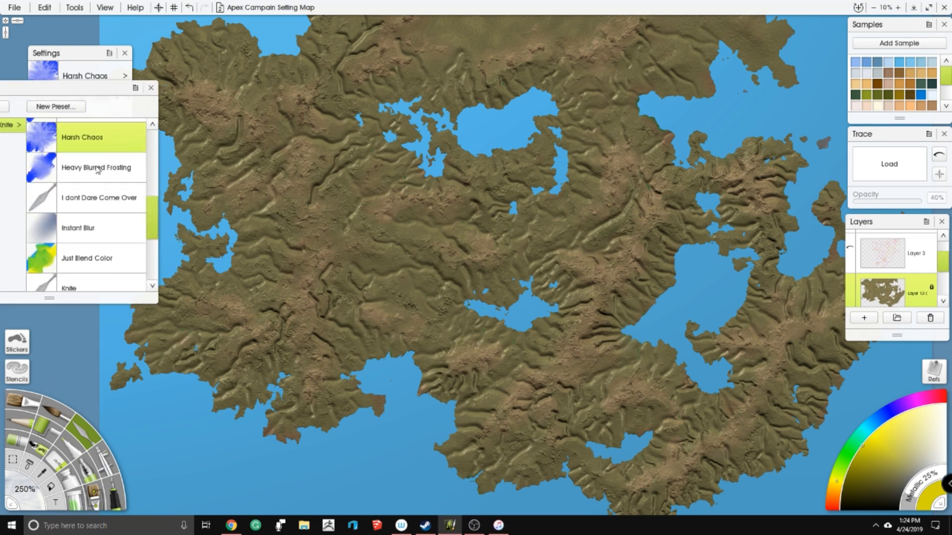
left_click(107, 75)
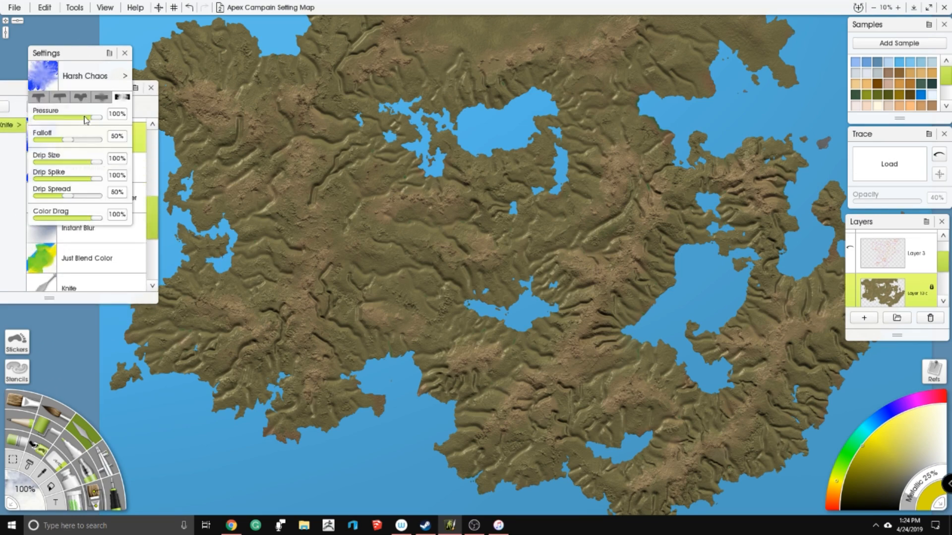
left_click_drag(86, 119, 74, 118)
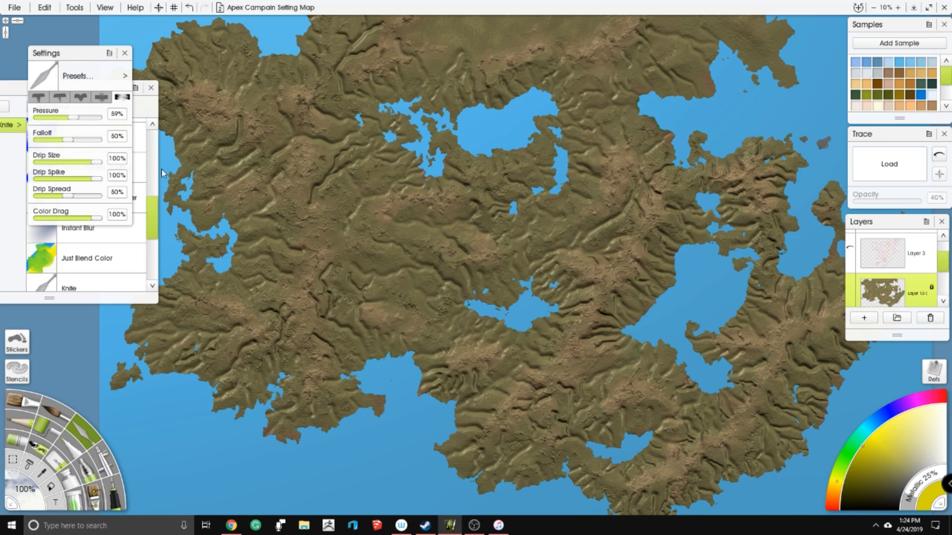
left_click(25, 491)
type("250")
key("Return")
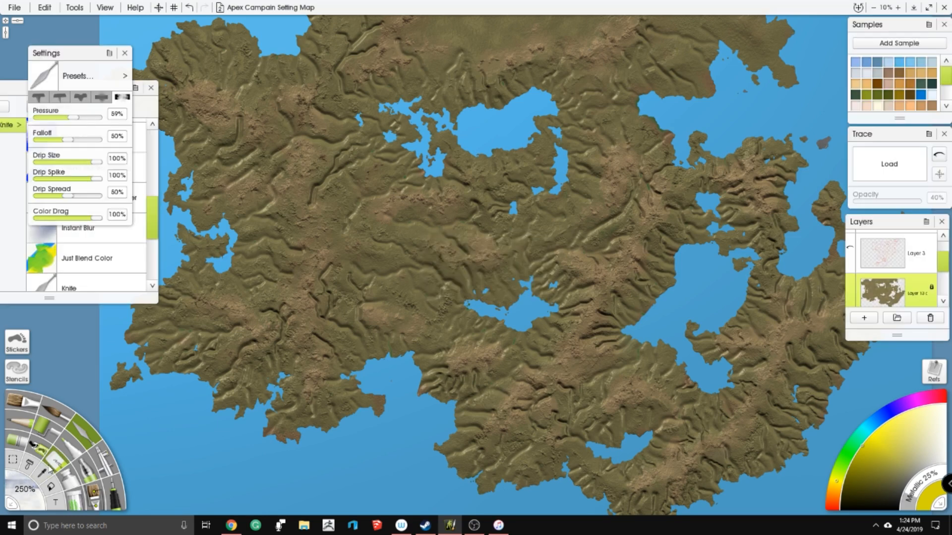
- Test the palette knife on the land northwest of the central lake
scroll(694, 291, "up", 3)
left_click_drag(695, 292, 694, 201)
scroll(694, 200, "up", 1)
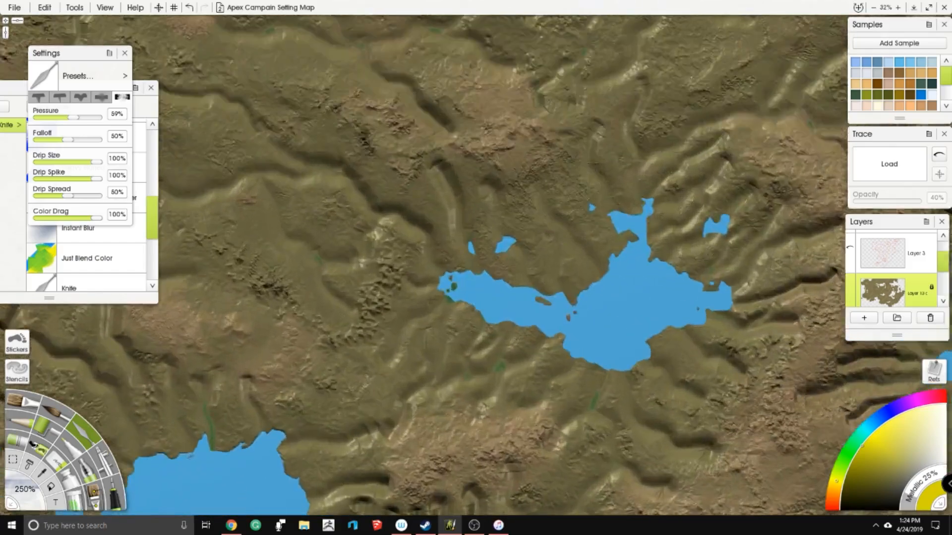
left_click_drag(552, 195, 598, 230)
left_click(498, 230)
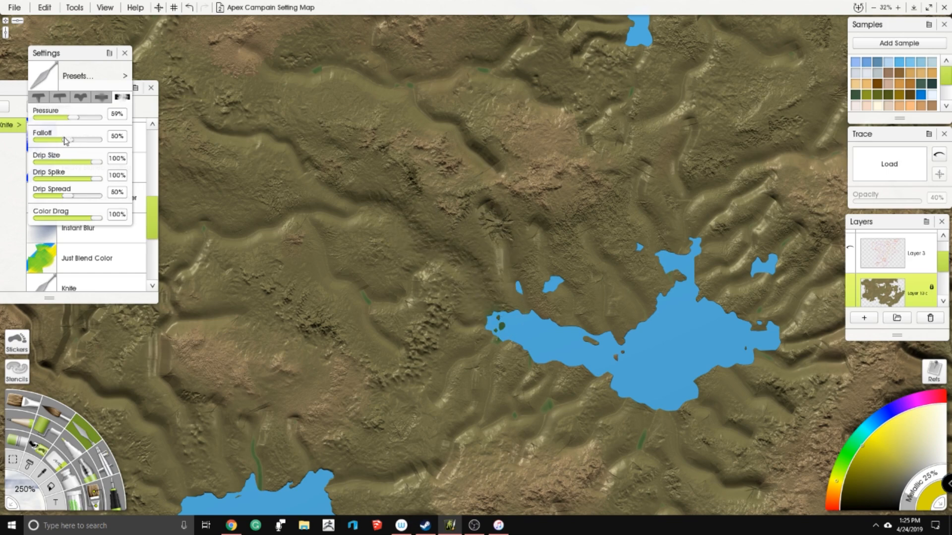
- Raise the knife pressure to 93% and blend the carved valleys north and northwest of the central lake
left_click_drag(74, 118, 97, 118)
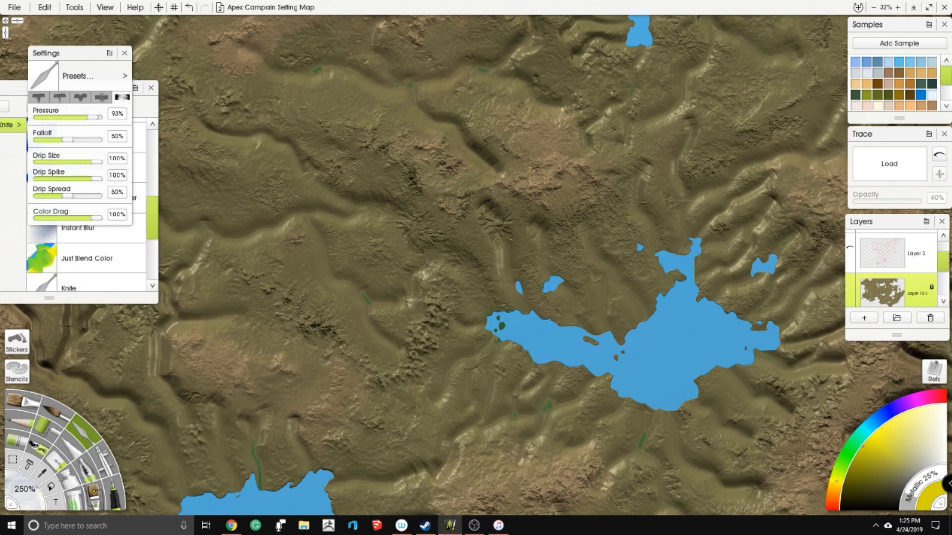
mouse_move(420, 249)
left_mouse_down()
mouse_move(457, 240)
mouse_move(463, 258)
mouse_move(485, 267)
mouse_move(470, 296)
mouse_move(499, 314)
mouse_move(511, 290)
mouse_move(485, 211)
mouse_move(516, 231)
mouse_move(504, 209)
mouse_move(492, 234)
mouse_move(511, 271)
mouse_move(504, 300)
mouse_move(553, 268)
mouse_move(532, 223)
mouse_move(526, 304)
left_mouse_up()
left_click_drag(459, 290, 322, 265)
mouse_move(438, 153)
left_mouse_down()
mouse_move(466, 229)
mouse_move(501, 267)
mouse_move(474, 284)
mouse_move(488, 309)
left_mouse_up()
left_click_drag(481, 227, 431, 275)
mouse_move(443, 196)
left_mouse_down()
mouse_move(443, 234)
mouse_move(460, 240)
mouse_move(483, 284)
mouse_move(495, 267)
mouse_move(484, 189)
mouse_move(496, 170)
mouse_move(466, 154)
left_mouse_up()
mouse_move(488, 214)
left_mouse_down()
mouse_move(520, 250)
mouse_move(507, 271)
mouse_move(548, 253)
mouse_move(584, 220)
mouse_move(529, 259)
mouse_move(562, 209)
mouse_move(509, 239)
left_mouse_up()
mouse_move(540, 267)
left_mouse_down()
mouse_move(532, 288)
mouse_move(606, 254)
mouse_move(598, 258)
left_mouse_up()
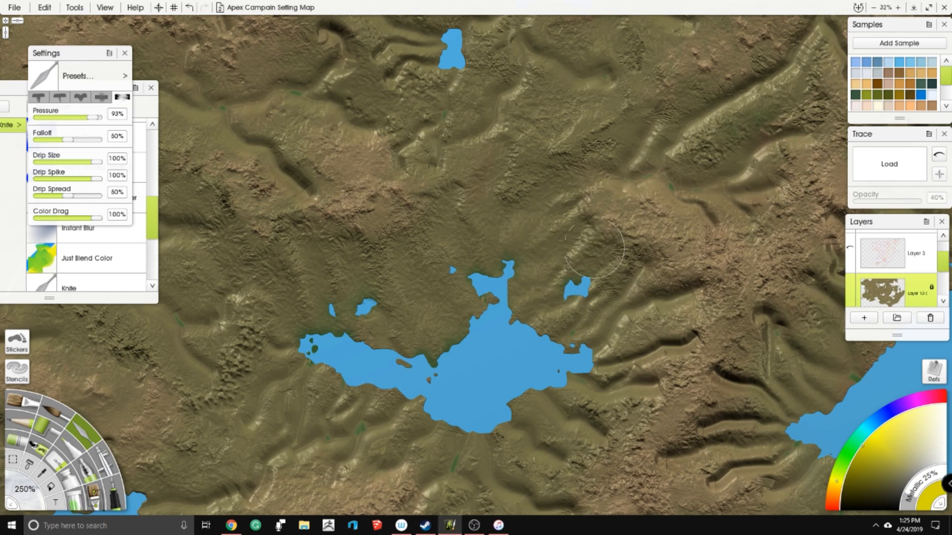
- Blend the valleys on the slopes northeast of the central lake, up toward the mountain ridge
left_click_drag(618, 169, 464, 183)
mouse_move(521, 192)
left_mouse_down()
mouse_move(627, 146)
mouse_move(655, 149)
mouse_move(615, 146)
mouse_move(571, 185)
mouse_move(546, 191)
mouse_move(491, 184)
mouse_move(441, 154)
mouse_move(470, 171)
left_mouse_up()
mouse_move(605, 99)
left_mouse_down()
mouse_move(651, 57)
mouse_move(516, 155)
left_mouse_up()
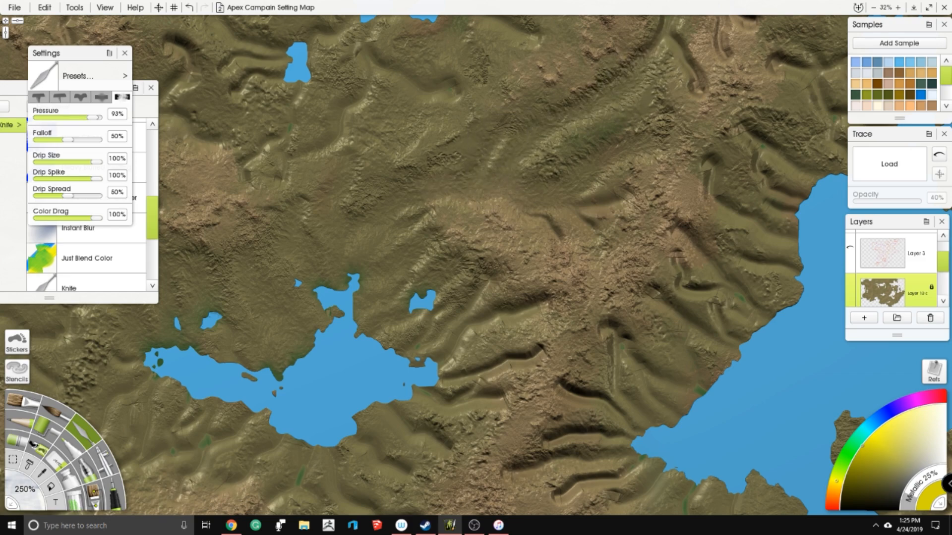
left_click_drag(531, 157, 382, 280)
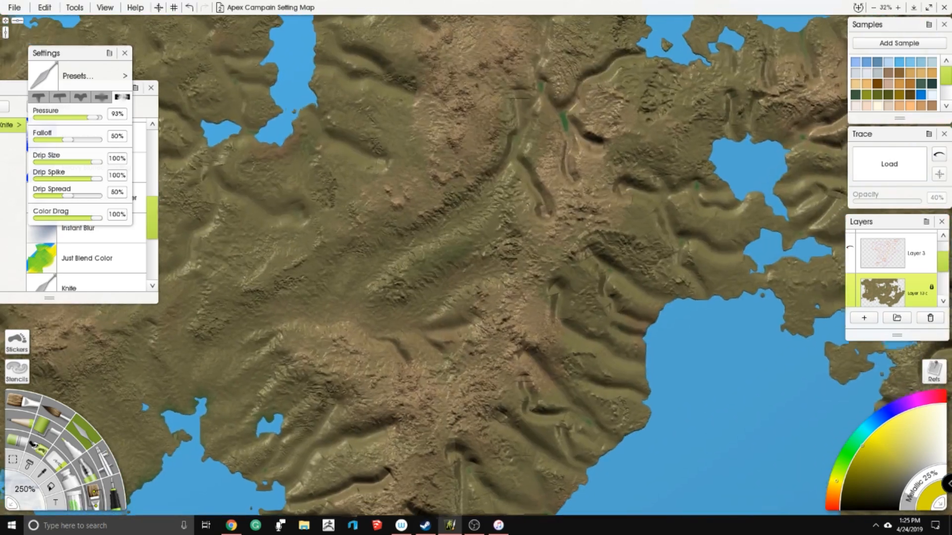
- Soften the long valleys along the western side of the mountain ridge with the knife
mouse_move(533, 197)
left_mouse_down()
mouse_move(521, 139)
mouse_move(503, 175)
mouse_move(441, 235)
left_mouse_up()
mouse_move(390, 333)
left_mouse_down()
mouse_move(410, 361)
mouse_move(432, 323)
mouse_move(461, 321)
mouse_move(465, 306)
left_mouse_up()
left_click_drag(464, 298, 471, 275)
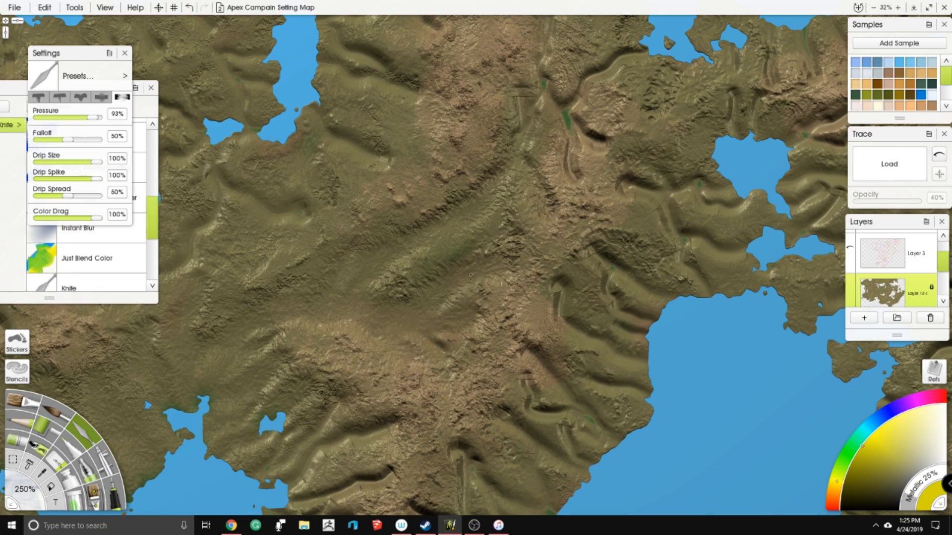
left_click_drag(538, 292, 477, 202)
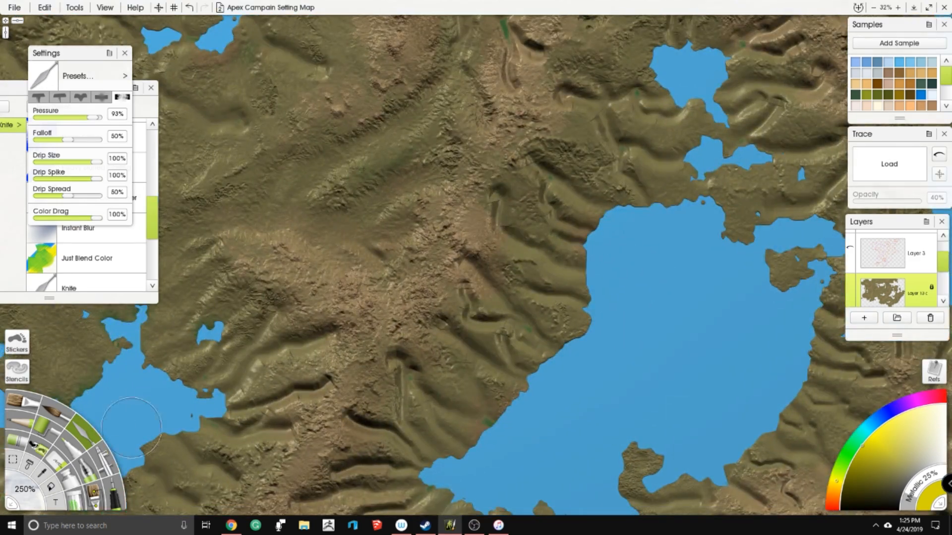
- Set the knife size to 200% and blend the valleys between the ridge and the large eastern lake's northwestern shore
left_click(29, 490)
type("200")
key("Return")
mouse_move(553, 184)
left_mouse_down()
mouse_move(595, 216)
mouse_move(542, 201)
mouse_move(599, 235)
left_mouse_up()
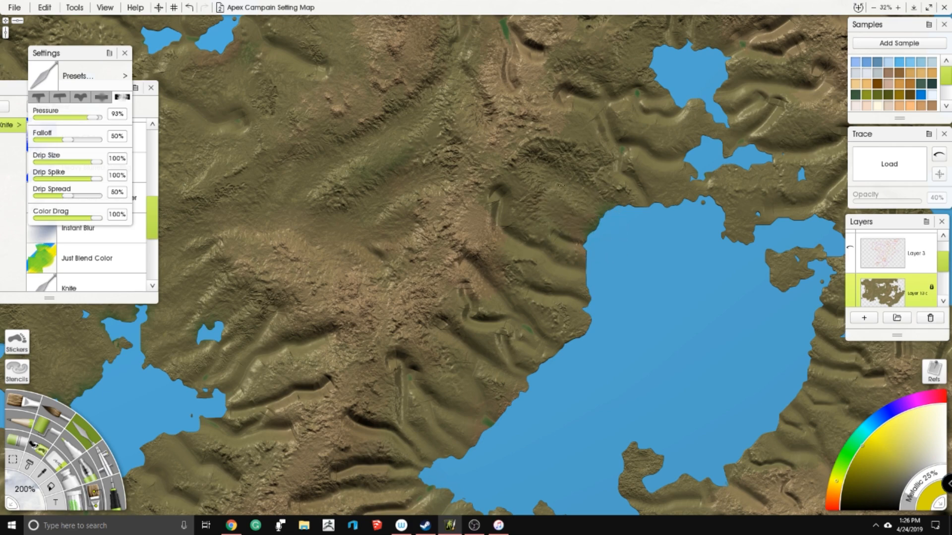
mouse_move(544, 206)
left_mouse_down()
mouse_move(491, 189)
mouse_move(500, 225)
mouse_move(542, 259)
mouse_move(563, 267)
mouse_move(580, 248)
mouse_move(536, 232)
left_mouse_up()
mouse_move(621, 77)
left_mouse_down()
mouse_move(457, 204)
mouse_move(400, 222)
mouse_move(439, 233)
mouse_move(474, 218)
mouse_move(506, 238)
mouse_move(435, 236)
mouse_move(474, 280)
mouse_move(503, 285)
mouse_move(533, 271)
mouse_move(533, 235)
left_mouse_up()
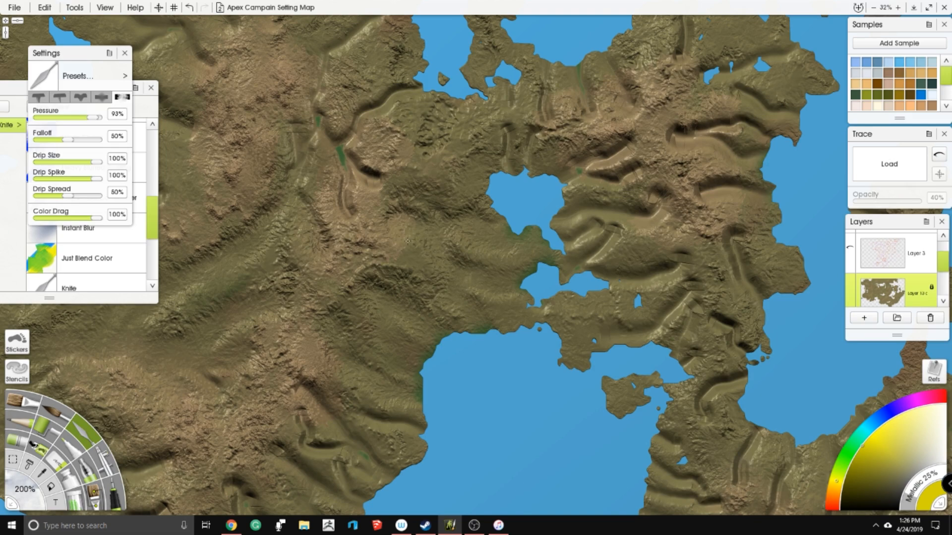
- Blend the valleys running from the ridge down to the large eastern lake's western shore
left_click_drag(407, 298, 454, 240)
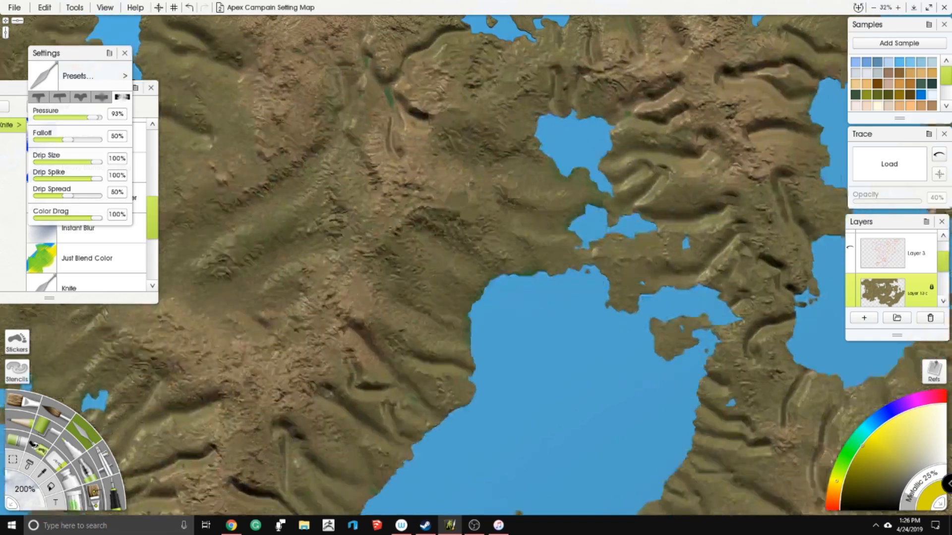
left_click_drag(406, 355, 468, 374)
left_click_drag(417, 207, 438, 70)
left_click_drag(359, 193, 481, 281)
mouse_move(354, 222)
left_mouse_down()
mouse_move(404, 259)
mouse_move(411, 289)
mouse_move(443, 310)
mouse_move(334, 248)
mouse_move(404, 292)
left_mouse_up()
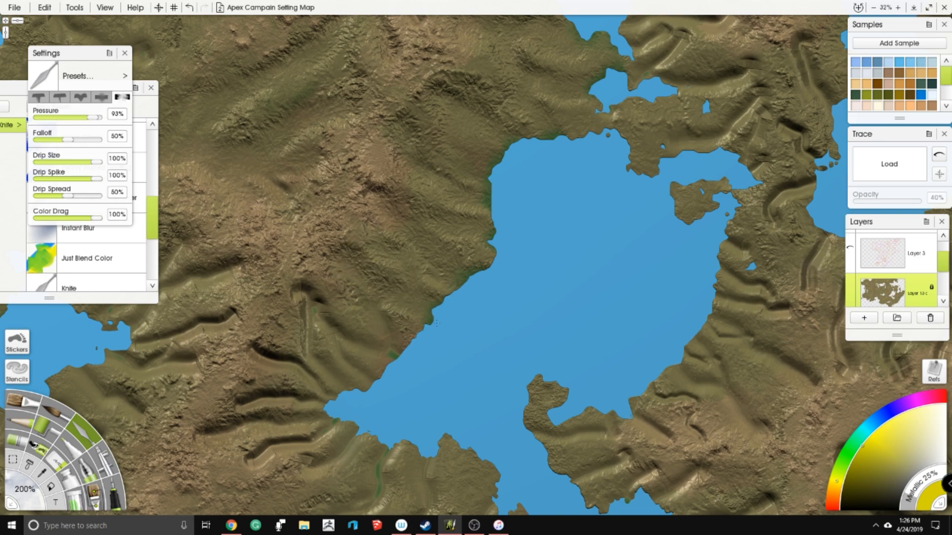
- Soften the remaining ridge slopes near the large eastern lake's southwestern end with the knife
left_click_drag(316, 329, 396, 260)
mouse_move(395, 219)
left_mouse_down()
mouse_move(417, 260)
mouse_move(479, 290)
left_mouse_up()
mouse_move(415, 258)
left_mouse_down()
mouse_move(419, 286)
mouse_move(457, 316)
left_mouse_up()
mouse_move(390, 253)
left_mouse_down()
mouse_move(409, 306)
mouse_move(337, 285)
mouse_move(419, 317)
mouse_move(317, 342)
mouse_move(330, 327)
mouse_move(370, 320)
mouse_move(392, 333)
mouse_move(379, 350)
mouse_move(278, 359)
mouse_move(372, 342)
mouse_move(401, 294)
left_mouse_up()
scroll(445, 197, "down", 5)
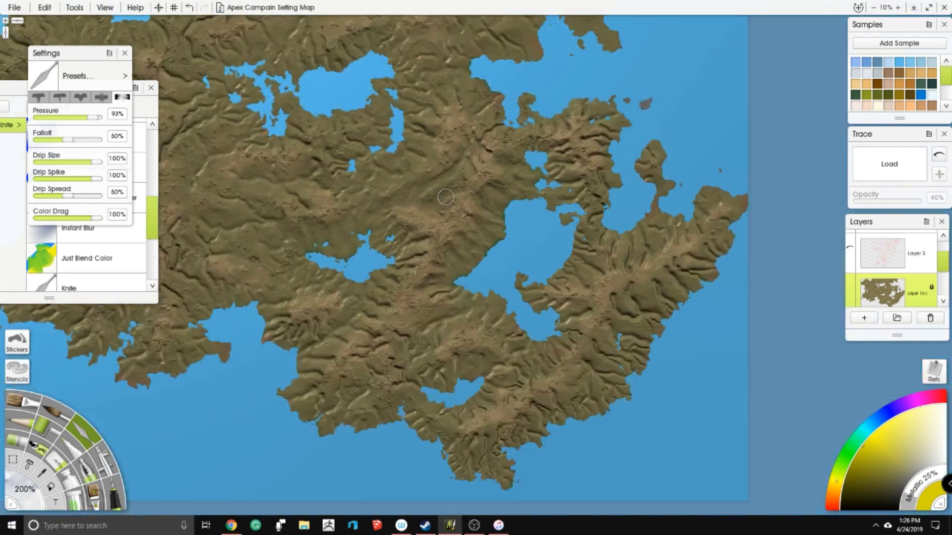
- Blend the carved valleys south of the large eastern lake's southwestern tip with the palette knife
scroll(485, 169, "up", 4)
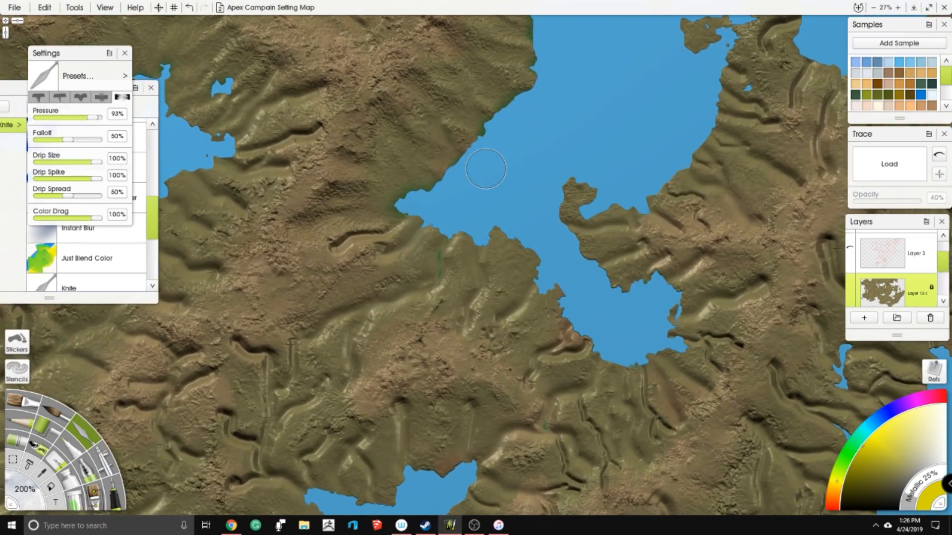
mouse_move(278, 250)
left_mouse_down()
mouse_move(347, 250)
mouse_move(375, 228)
mouse_move(426, 222)
left_mouse_up()
mouse_move(377, 253)
left_mouse_down()
mouse_move(420, 232)
mouse_move(446, 260)
mouse_move(444, 283)
left_mouse_up()
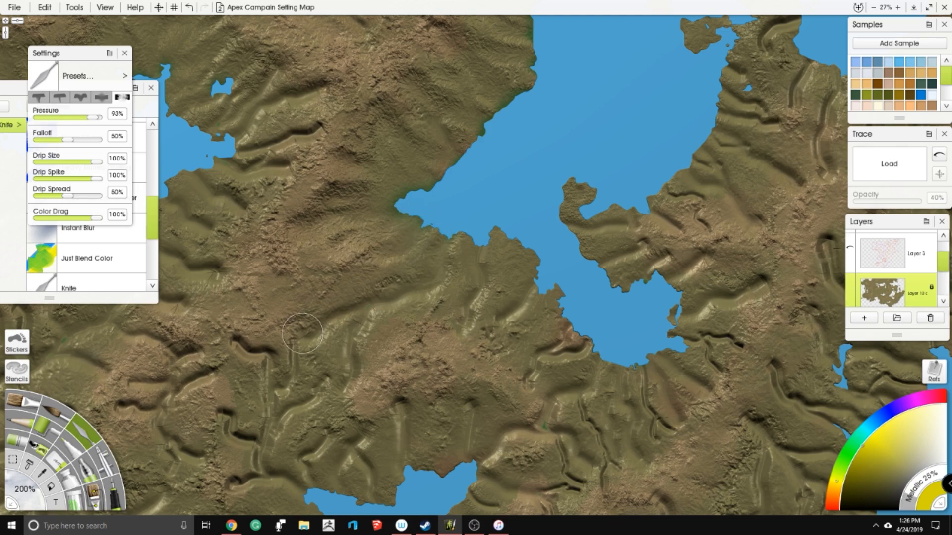
mouse_move(320, 323)
left_mouse_down()
mouse_move(433, 280)
mouse_move(451, 251)
mouse_move(411, 236)
mouse_move(334, 284)
mouse_move(339, 257)
mouse_move(390, 261)
mouse_move(426, 238)
mouse_move(450, 242)
left_mouse_up()
mouse_move(465, 323)
left_mouse_down()
mouse_move(492, 263)
mouse_move(466, 173)
left_mouse_up()
mouse_move(477, 228)
left_mouse_down()
mouse_move(444, 252)
mouse_move(473, 213)
mouse_move(485, 274)
mouse_move(525, 267)
mouse_move(468, 297)
mouse_move(498, 328)
mouse_move(489, 342)
mouse_move(544, 286)
mouse_move(516, 300)
left_mouse_up()
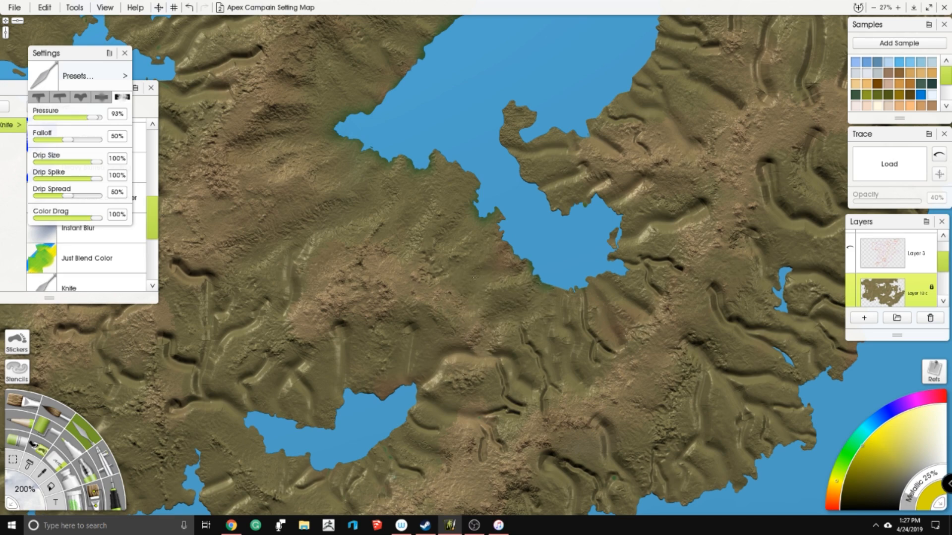
- Soften the valleys between the mountain ridge and the hills north of the small southern lake
left_click_drag(379, 295, 513, 209)
mouse_move(439, 162)
left_mouse_down()
mouse_move(428, 186)
mouse_move(427, 165)
mouse_move(391, 232)
mouse_move(360, 254)
mouse_move(340, 305)
mouse_move(318, 309)
mouse_move(389, 317)
mouse_move(407, 265)
left_mouse_up()
mouse_move(352, 314)
left_mouse_down()
mouse_move(322, 292)
mouse_move(294, 244)
mouse_move(343, 278)
mouse_move(357, 211)
mouse_move(337, 229)
mouse_move(333, 198)
mouse_move(320, 199)
mouse_move(360, 207)
mouse_move(334, 236)
mouse_move(352, 288)
mouse_move(340, 244)
mouse_move(328, 292)
mouse_move(353, 325)
mouse_move(416, 307)
left_mouse_up()
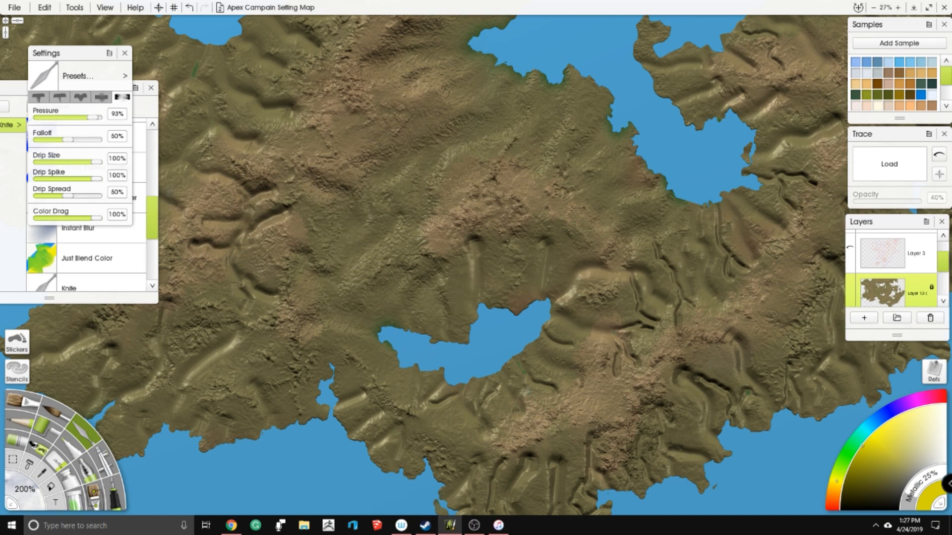
- Blend the valleys surrounding the small southern lake's shores with the knife
mouse_move(465, 328)
left_mouse_down()
mouse_move(480, 282)
mouse_move(472, 249)
mouse_move(458, 247)
mouse_move(431, 212)
mouse_move(430, 236)
left_mouse_up()
mouse_move(547, 239)
left_mouse_down()
mouse_move(522, 320)
mouse_move(603, 269)
mouse_move(582, 265)
mouse_move(552, 310)
mouse_move(627, 338)
mouse_move(634, 361)
mouse_move(617, 370)
mouse_move(633, 316)
left_mouse_up()
left_click_drag(546, 329, 572, 345)
left_click_drag(550, 390, 579, 372)
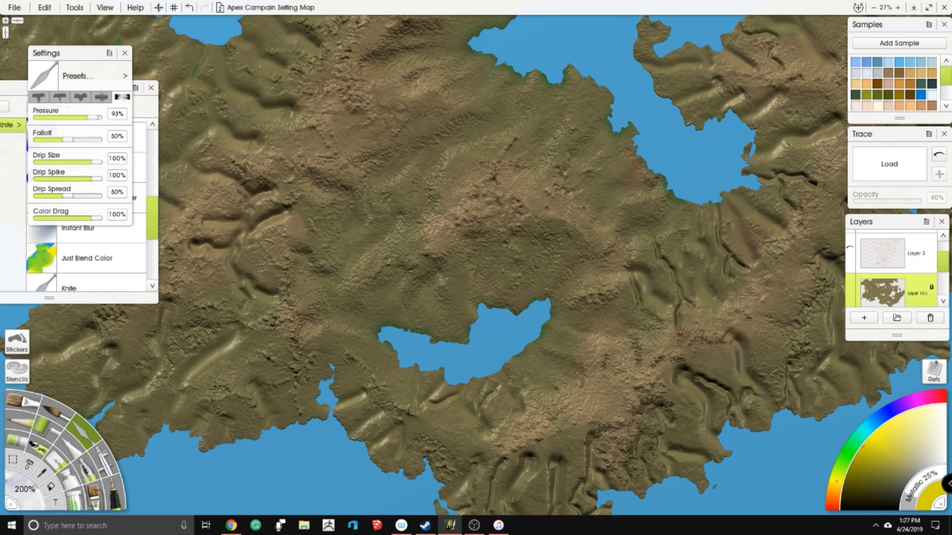
mouse_move(511, 365)
left_mouse_down()
mouse_move(514, 388)
mouse_move(494, 378)
mouse_move(486, 399)
mouse_move(471, 385)
mouse_move(485, 425)
left_mouse_up()
mouse_move(452, 389)
left_mouse_down()
mouse_move(436, 404)
mouse_move(429, 397)
left_mouse_up()
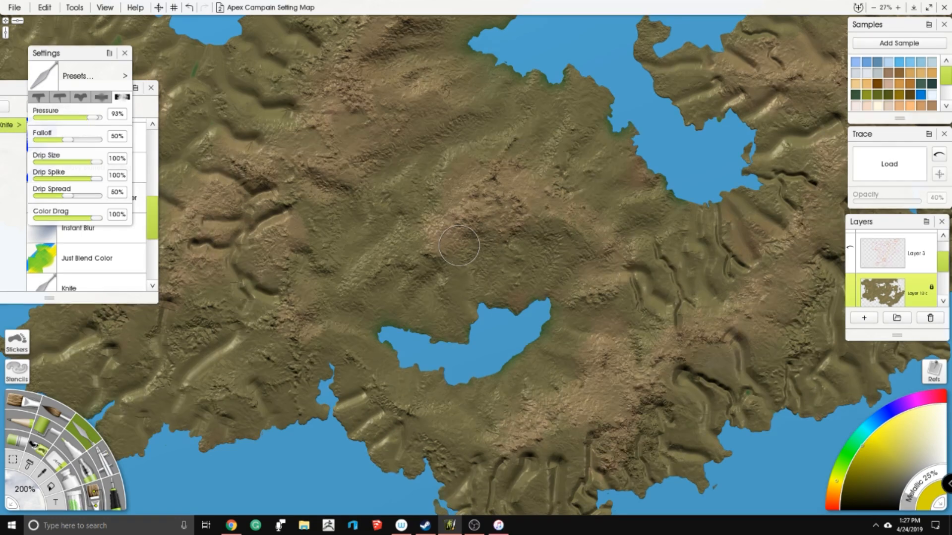
- Blend the valleys along the southern and eastern sides of the large lake's southern arm
scroll(475, 241, "down", 5)
left_click_drag(475, 233, 476, 315)
scroll(607, 186, "up", 2)
left_click_drag(599, 200, 418, 81)
scroll(300, 333, "up", 2)
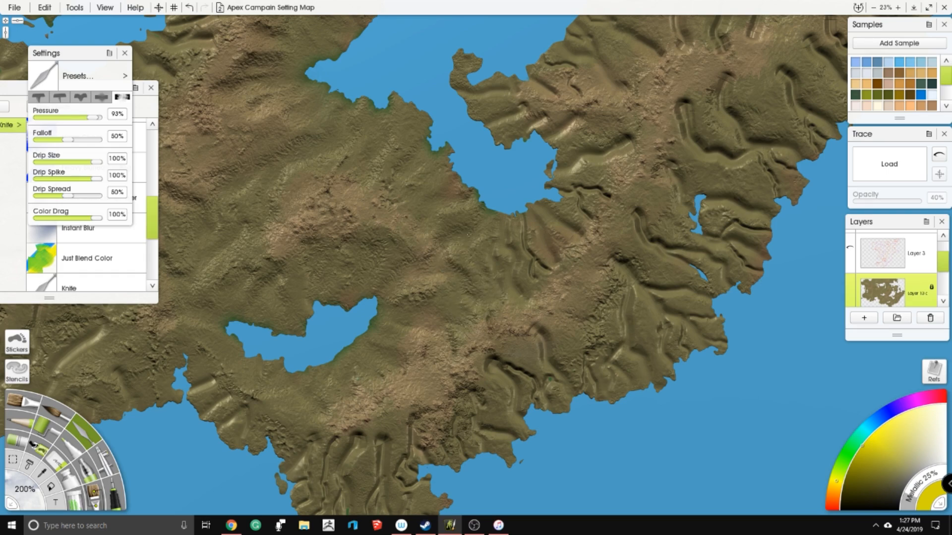
mouse_move(510, 285)
left_mouse_down()
mouse_move(543, 268)
mouse_move(524, 218)
mouse_move(553, 261)
mouse_move(557, 218)
mouse_move(585, 221)
mouse_move(578, 191)
mouse_move(598, 189)
mouse_move(568, 177)
mouse_move(628, 143)
mouse_move(600, 143)
mouse_move(556, 170)
left_mouse_up()
left_click_drag(616, 132, 629, 149)
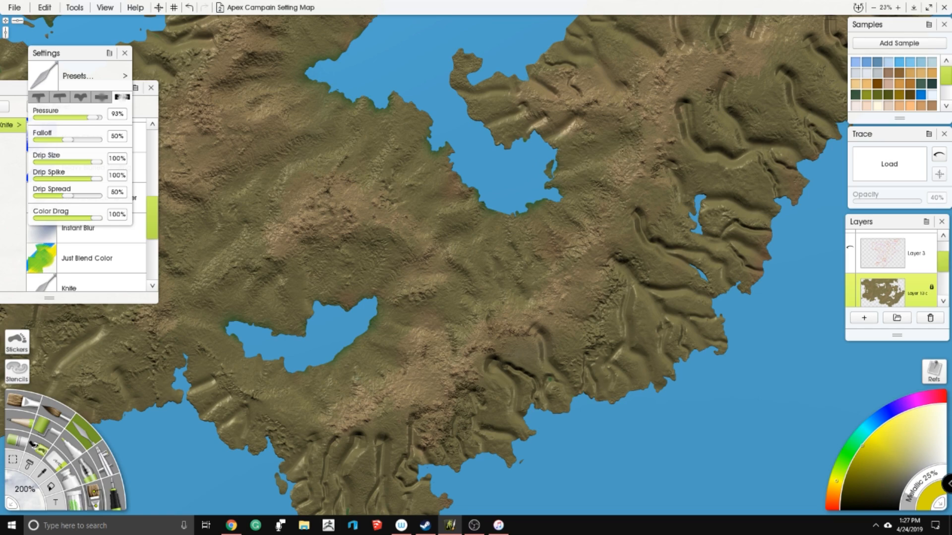
mouse_move(569, 119)
left_mouse_down()
mouse_move(470, 241)
mouse_move(461, 267)
mouse_move(427, 250)
mouse_move(437, 238)
mouse_move(419, 238)
mouse_move(395, 211)
mouse_move(460, 210)
mouse_move(468, 188)
mouse_move(450, 181)
left_mouse_up()
left_click_drag(510, 201, 521, 204)
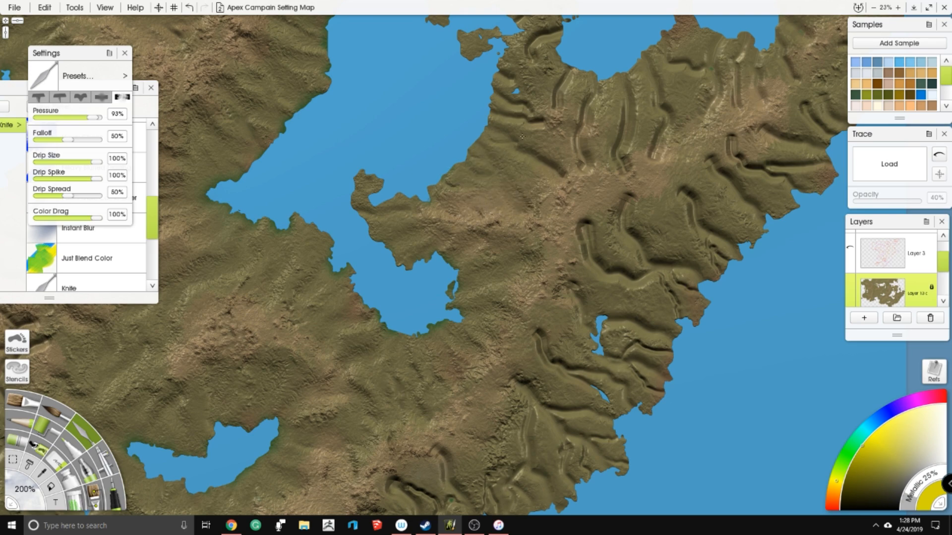
left_click_drag(537, 164, 569, 178)
- Soften the parallel valleys between the large lake's eastern shore and the northeastern bay
left_click_drag(399, 166, 368, 279)
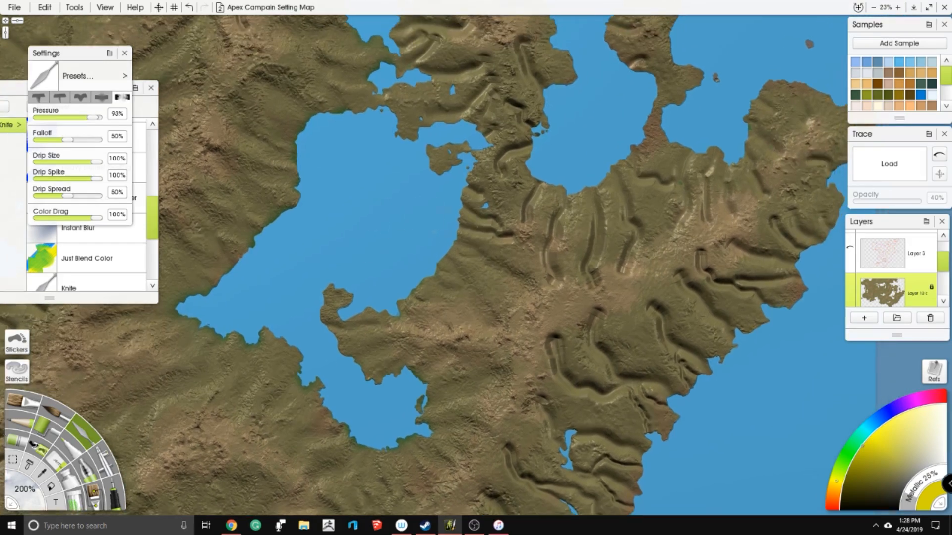
mouse_move(489, 218)
left_mouse_down()
mouse_move(509, 238)
mouse_move(481, 216)
left_mouse_up()
mouse_move(515, 145)
left_mouse_down()
mouse_move(470, 188)
mouse_move(547, 181)
mouse_move(539, 210)
mouse_move(530, 202)
mouse_move(542, 177)
mouse_move(562, 203)
mouse_move(556, 290)
left_mouse_up()
mouse_move(531, 196)
left_mouse_down()
mouse_move(575, 218)
mouse_move(558, 233)
mouse_move(589, 290)
mouse_move(589, 252)
left_mouse_up()
mouse_move(601, 194)
left_mouse_down()
mouse_move(592, 247)
mouse_move(604, 237)
left_mouse_up()
mouse_move(625, 176)
left_mouse_down()
mouse_move(637, 243)
mouse_move(627, 268)
mouse_move(618, 268)
mouse_move(620, 257)
left_mouse_up()
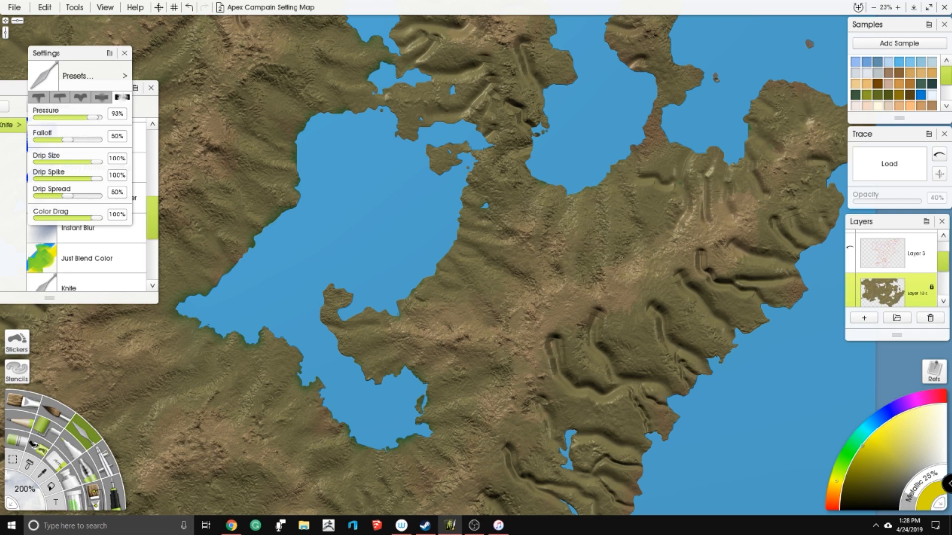
mouse_move(545, 342)
left_mouse_down()
mouse_move(558, 350)
mouse_move(555, 372)
mouse_move(552, 333)
mouse_move(548, 347)
left_mouse_up()
- Blend the valleys on the northeastern peninsula and along its eastern coast with the knife
left_click_drag(555, 197, 434, 228)
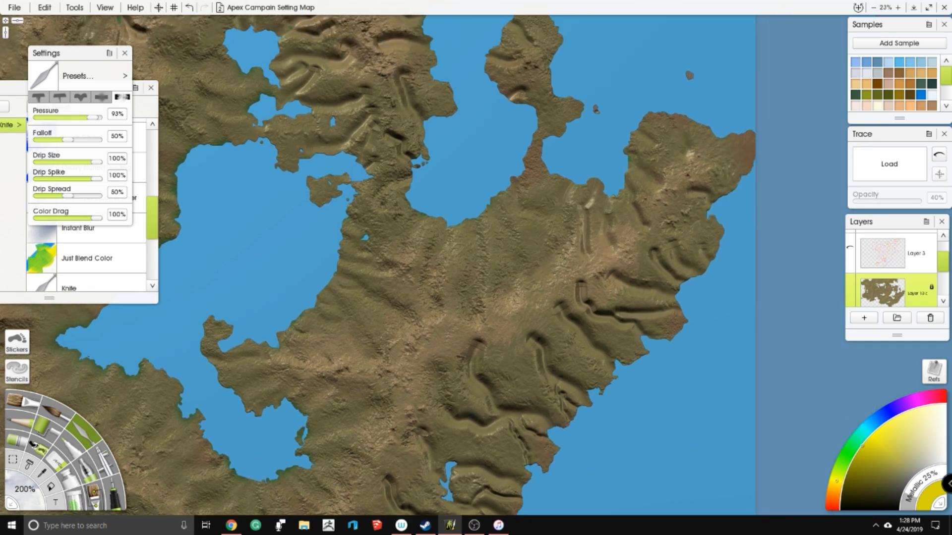
mouse_move(573, 201)
left_mouse_down()
mouse_move(577, 229)
mouse_move(594, 232)
mouse_move(640, 201)
mouse_move(573, 211)
mouse_move(466, 197)
left_mouse_up()
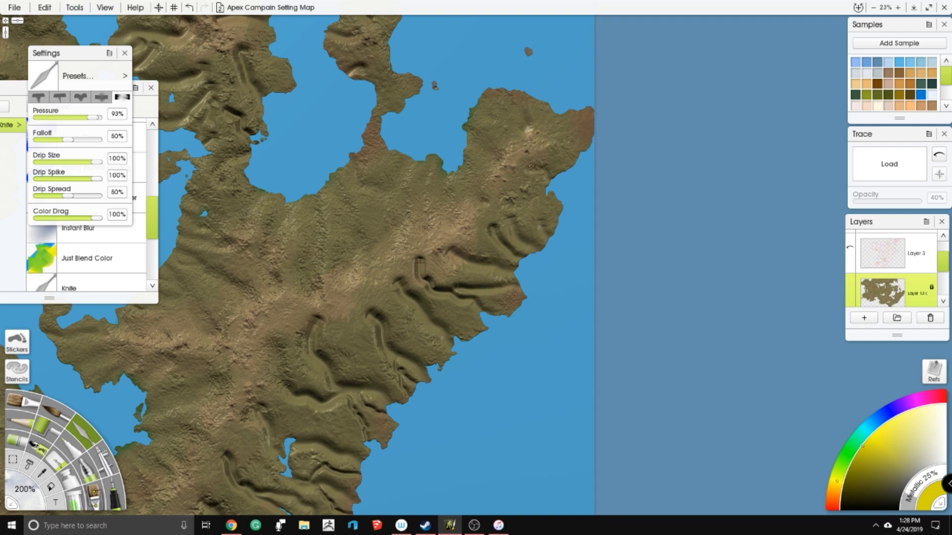
left_click_drag(514, 231, 552, 246)
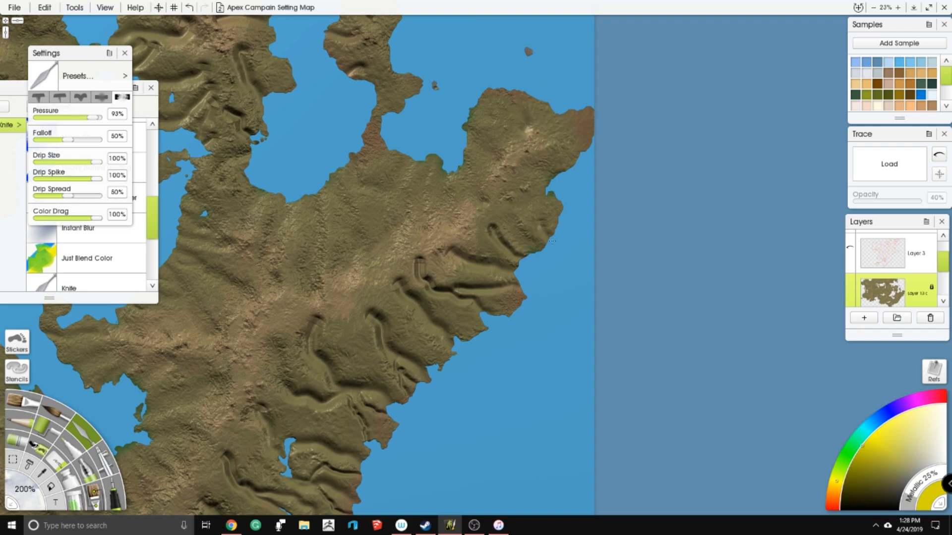
mouse_move(482, 227)
left_mouse_down()
mouse_move(516, 274)
mouse_move(516, 248)
left_mouse_up()
mouse_move(450, 252)
left_mouse_down()
mouse_move(460, 198)
mouse_move(491, 209)
mouse_move(482, 205)
left_mouse_up()
mouse_move(520, 233)
left_mouse_down()
mouse_move(429, 233)
mouse_move(422, 203)
mouse_move(476, 222)
mouse_move(489, 268)
mouse_move(415, 240)
mouse_move(414, 231)
mouse_move(480, 296)
left_mouse_up()
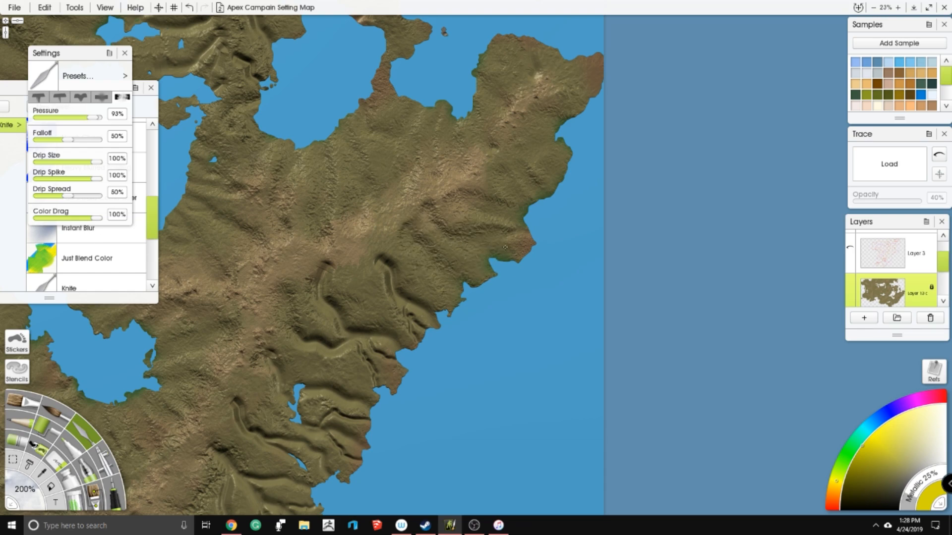
left_click_drag(512, 219, 514, 210)
- Soften the long curved valleys running from the eastern ridge down to the coast south of the northeastern peninsula
left_click_drag(350, 127, 410, 175)
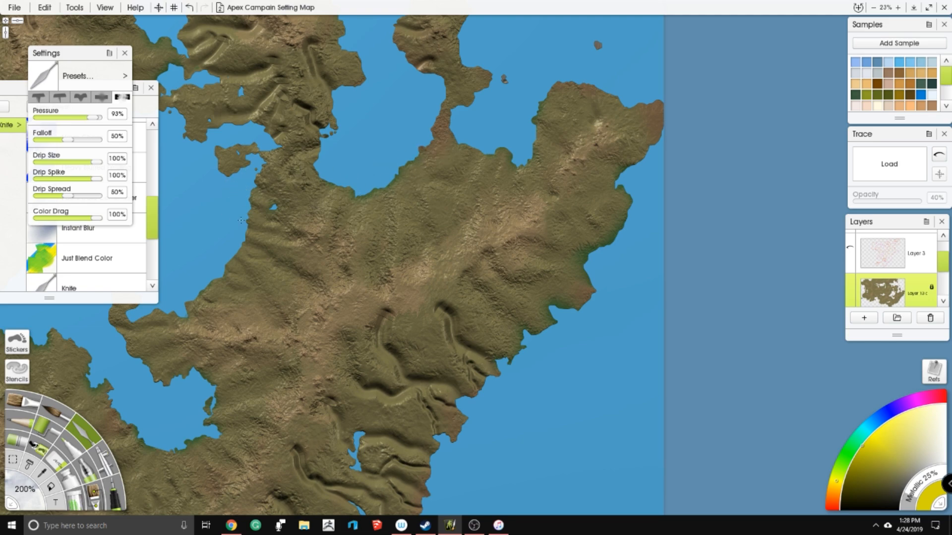
left_click_drag(241, 220, 252, 104)
mouse_move(498, 250)
left_mouse_down()
mouse_move(499, 228)
mouse_move(461, 202)
mouse_move(464, 178)
mouse_move(499, 143)
left_mouse_up()
mouse_move(400, 205)
left_mouse_down()
mouse_move(404, 192)
mouse_move(399, 208)
mouse_move(416, 250)
mouse_move(440, 249)
mouse_move(471, 275)
mouse_move(461, 296)
left_mouse_up()
mouse_move(427, 255)
left_mouse_down()
mouse_move(370, 245)
mouse_move(417, 268)
mouse_move(397, 259)
mouse_move(410, 275)
mouse_move(385, 312)
mouse_move(424, 317)
left_mouse_up()
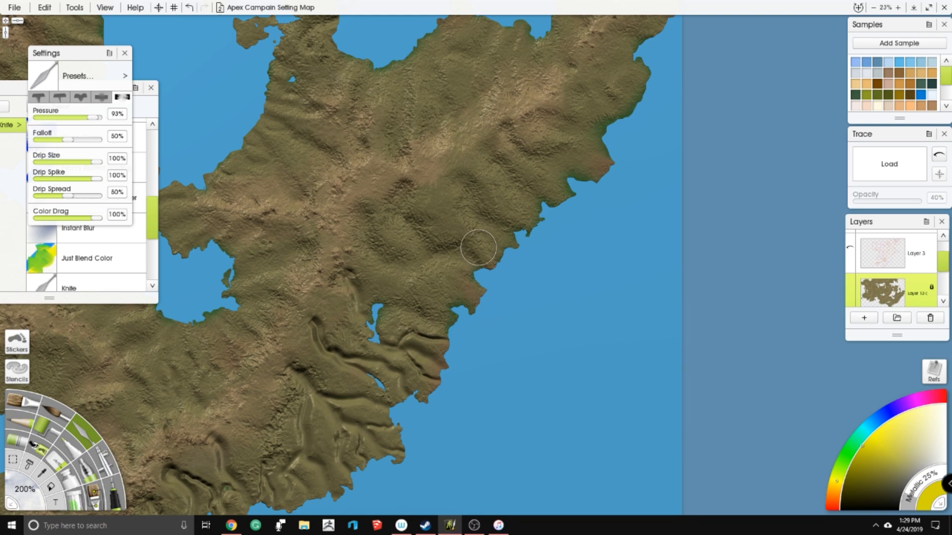
- Draw yellow outlined arrows from the eastern ridge toward the large lake and the northeastern bay on Layer 3 with the Pen
scroll(464, 200, "down", 3)
left_click_drag(465, 199, 479, 228)
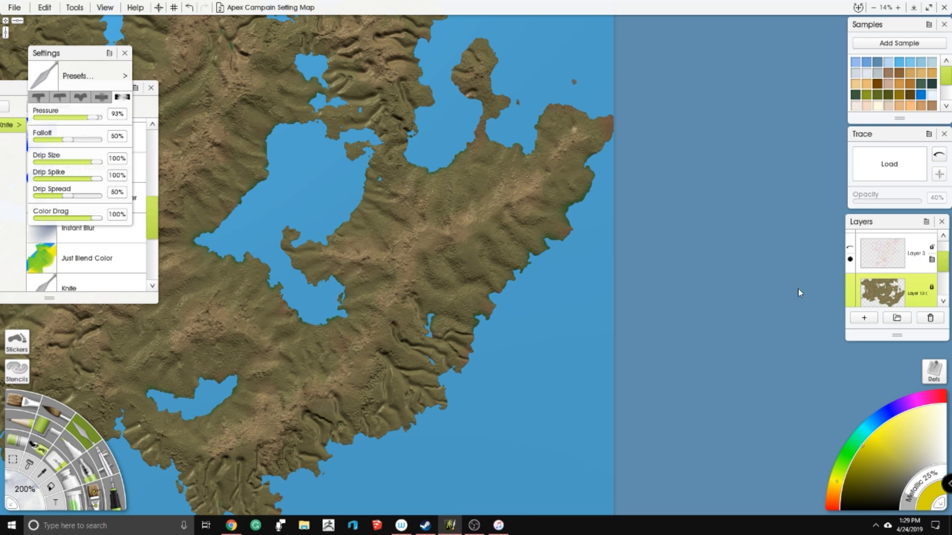
left_click(119, 497)
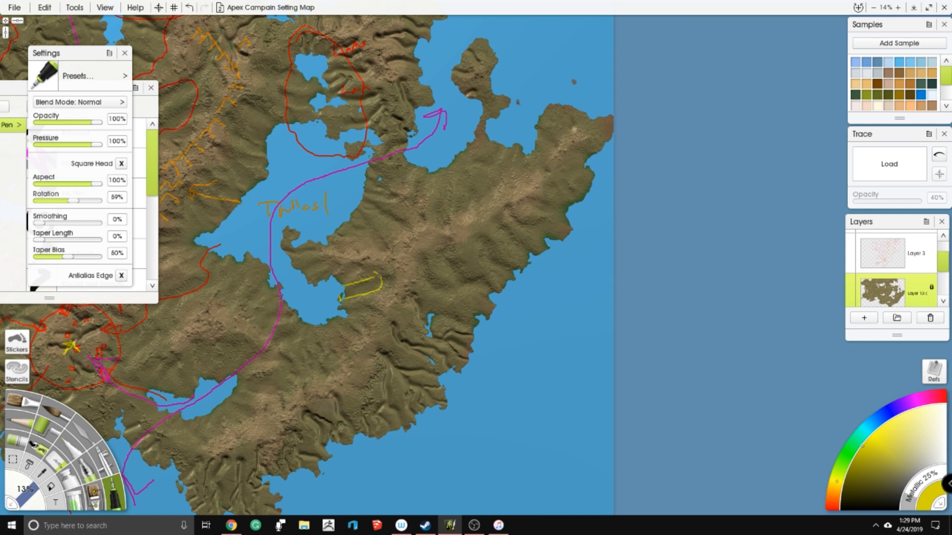
key("ctrl+z")
left_click(879, 260)
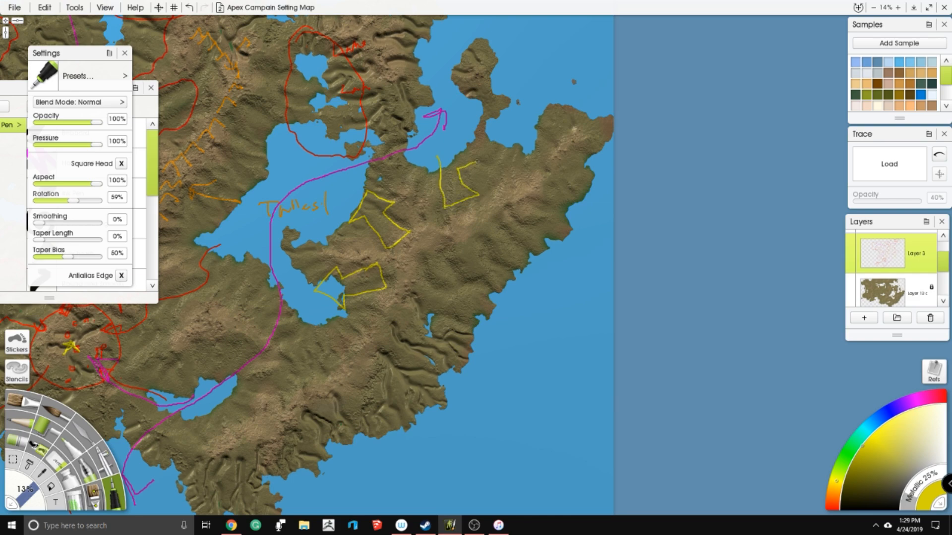
left_click_drag(376, 198, 561, 128)
left_click_drag(495, 183, 519, 168)
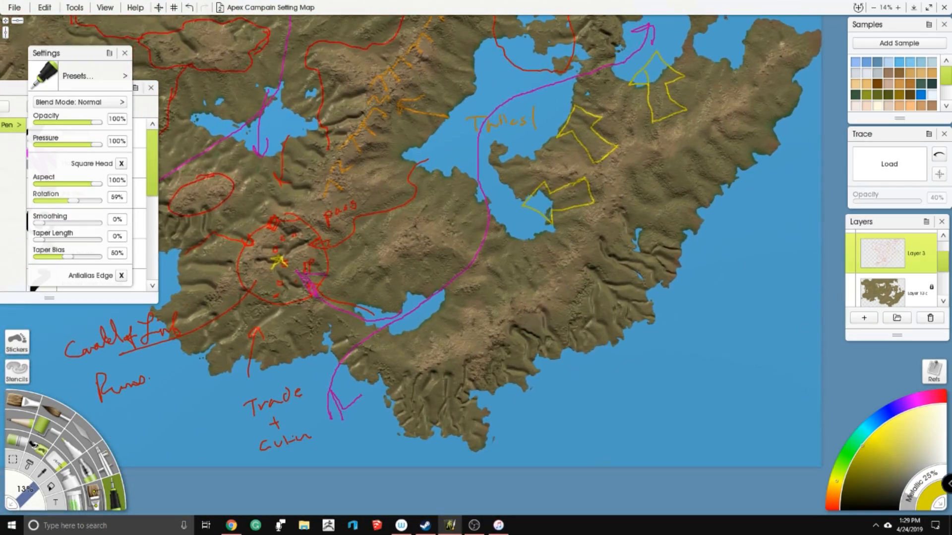
- Draw a long yellow arrow from the large lake's southern arm past the small southern lake, and mark dollar signs on the eastern ridge
mouse_move(529, 208)
left_mouse_down()
mouse_move(440, 284)
mouse_move(399, 300)
mouse_move(376, 287)
mouse_move(360, 297)
mouse_move(402, 307)
mouse_move(435, 294)
mouse_move(548, 217)
left_mouse_up()
left_click_drag(594, 107, 498, 165)
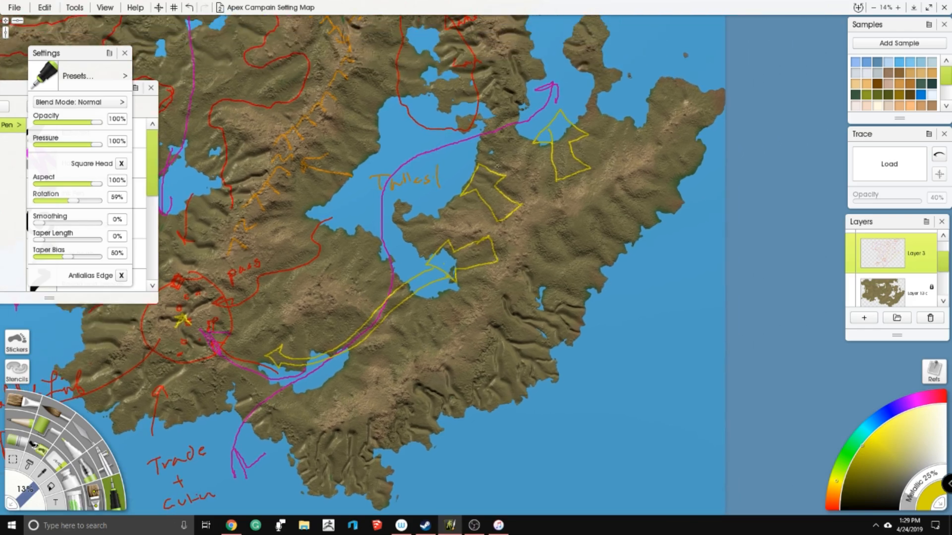
mouse_move(520, 222)
left_mouse_down()
mouse_move(512, 235)
mouse_move(523, 235)
left_mouse_up()
left_click_drag(594, 197, 579, 218)
left_click_drag(588, 195, 586, 225)
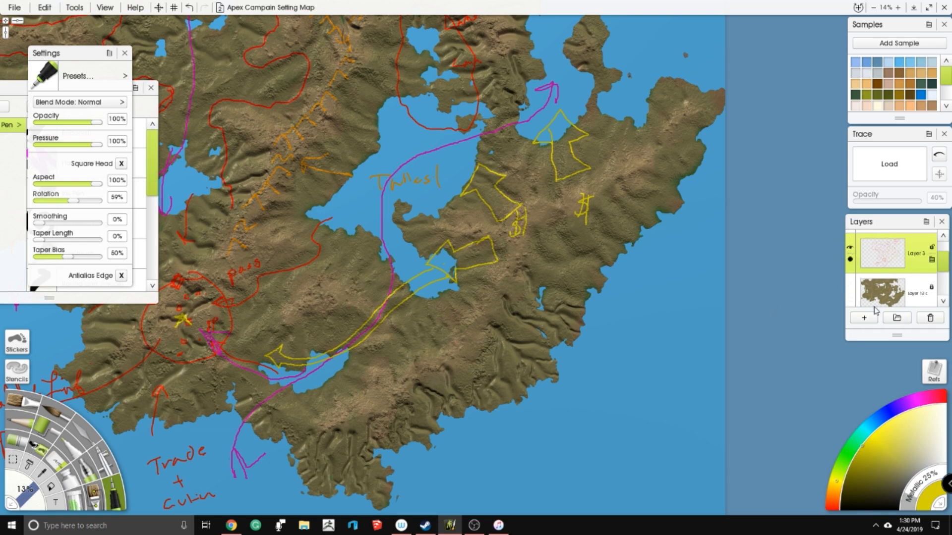
- Hide Layer 3 and blend the valleys along the southeastern coast on the terrain layer with the knife
left_click(850, 248)
left_click(883, 295)
mouse_move(396, 298)
left_mouse_down()
mouse_move(571, 269)
mouse_move(319, 184)
left_mouse_up()
left_click(83, 428)
left_click_drag(400, 113, 427, 182)
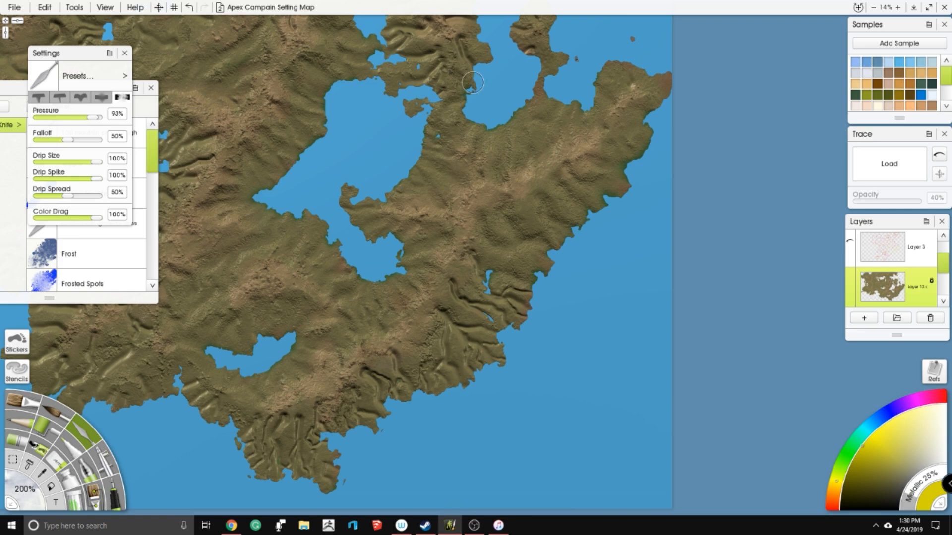
left_click_drag(467, 82, 443, 173)
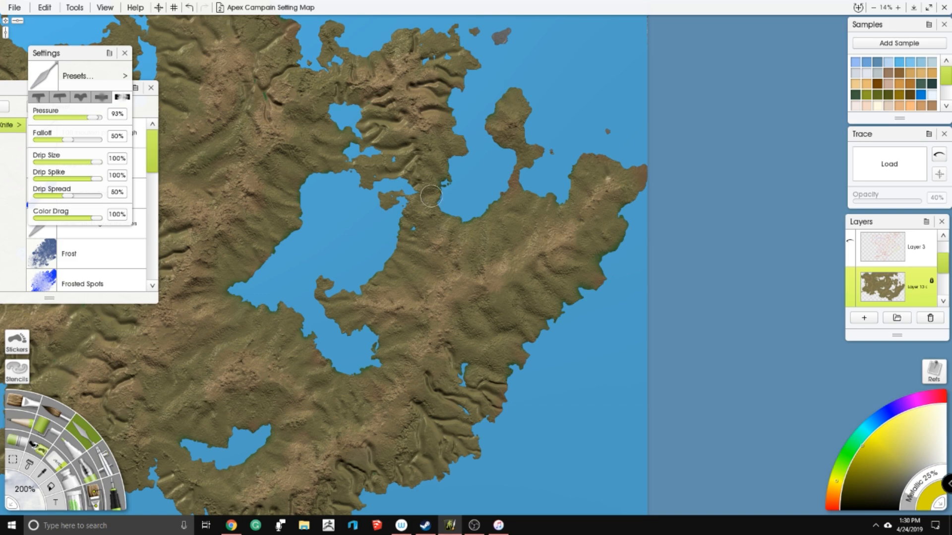
left_click_drag(475, 317, 490, 234)
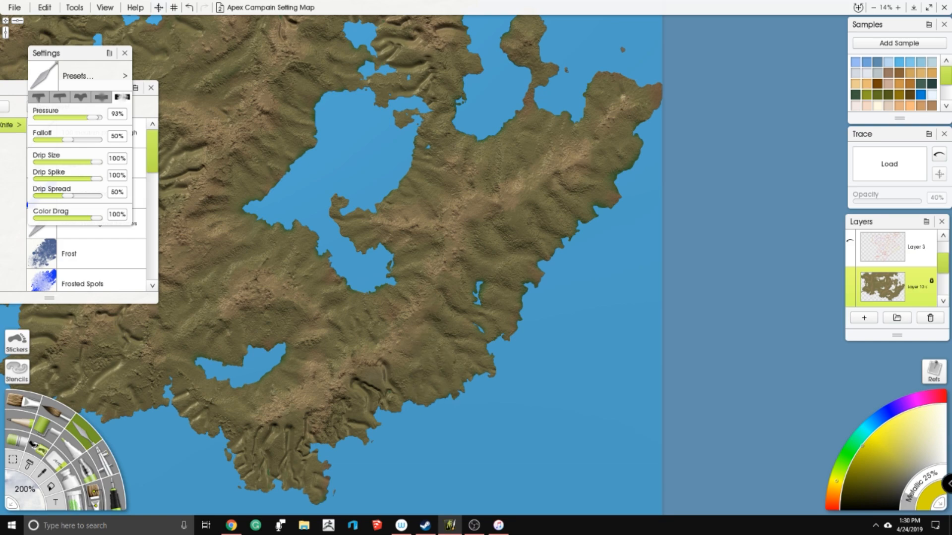
- Soften the valleys along the southern coast and across the southern peninsula with the knife
left_click_drag(388, 350, 441, 235)
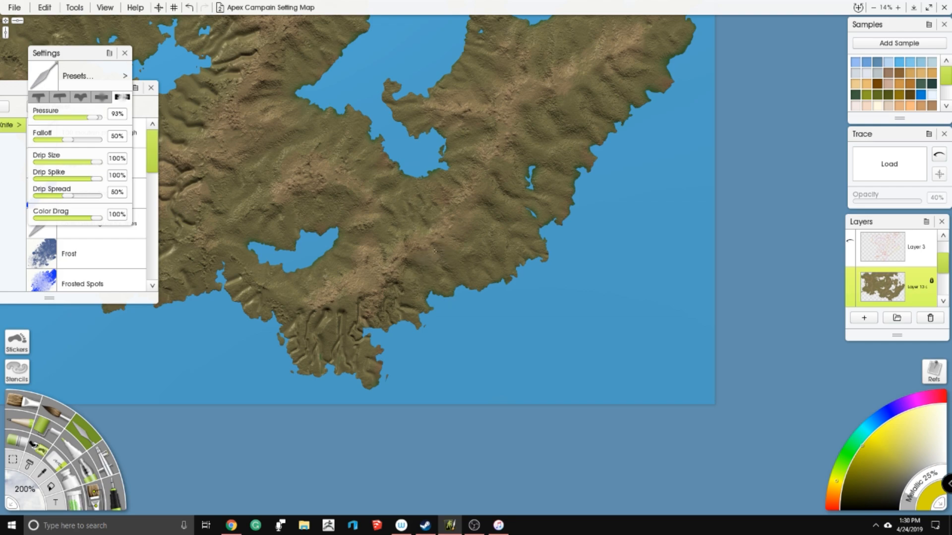
left_click_drag(454, 282, 518, 157)
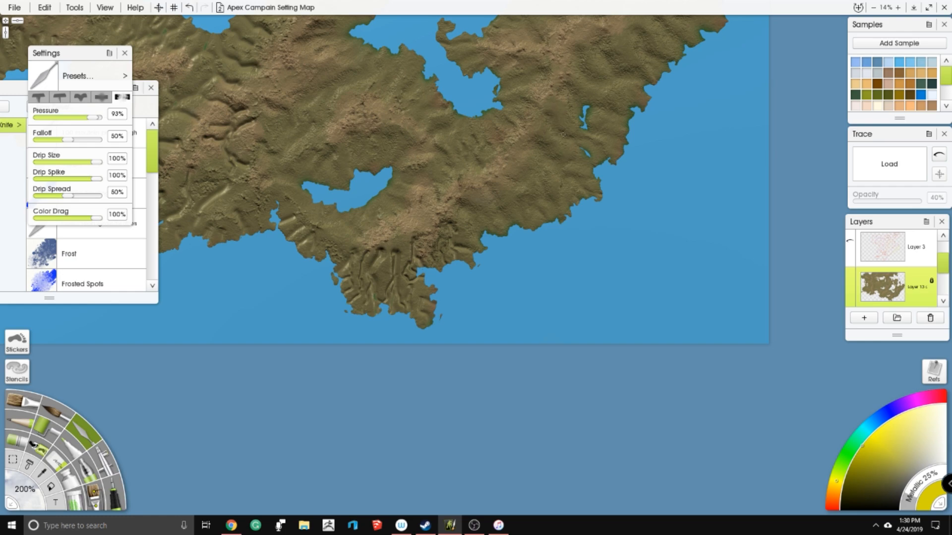
left_click_drag(375, 216, 430, 186)
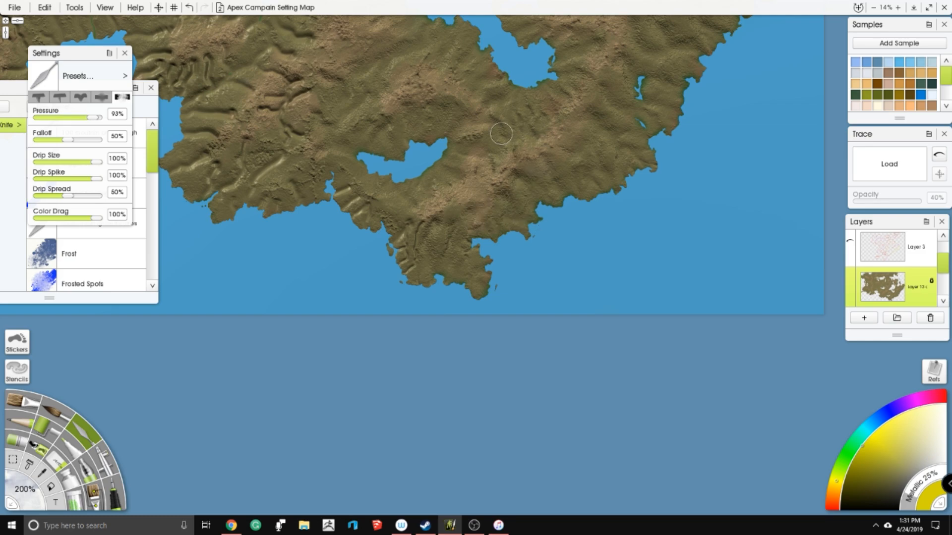
left_click_drag(506, 123, 467, 207)
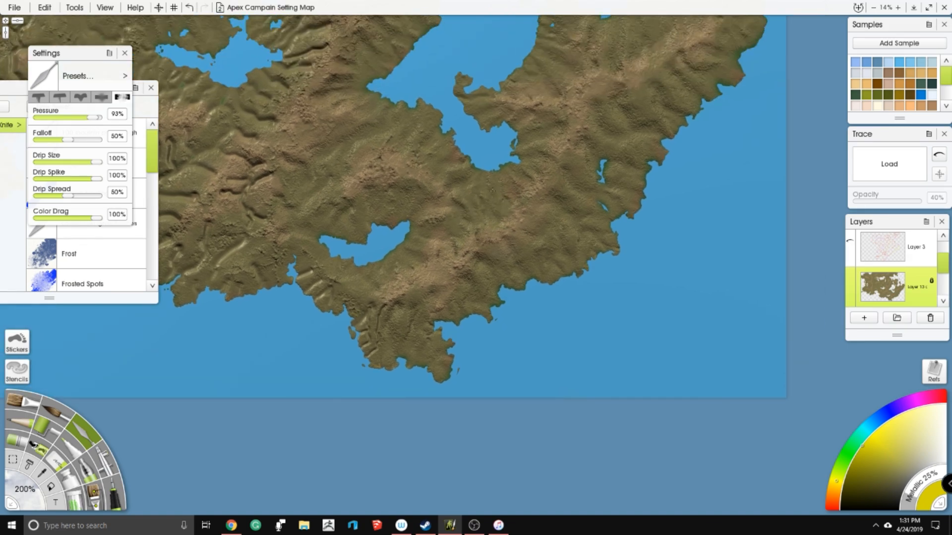
left_click_drag(398, 214, 442, 164)
left_click_drag(409, 280, 421, 273)
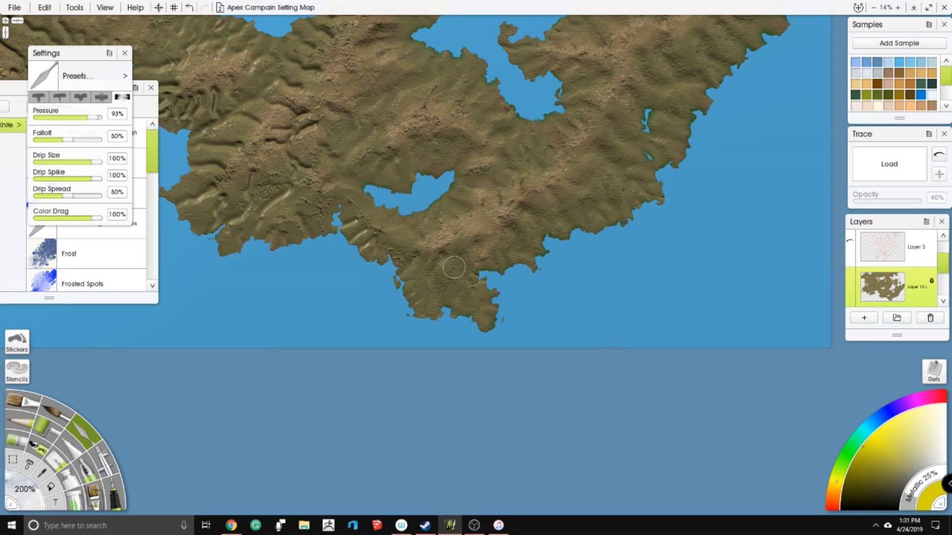
left_click_drag(378, 258, 344, 222)
- Examine the blended southeastern terrain and the carved valleys around the southwestern hills
left_click_drag(420, 51, 274, 200)
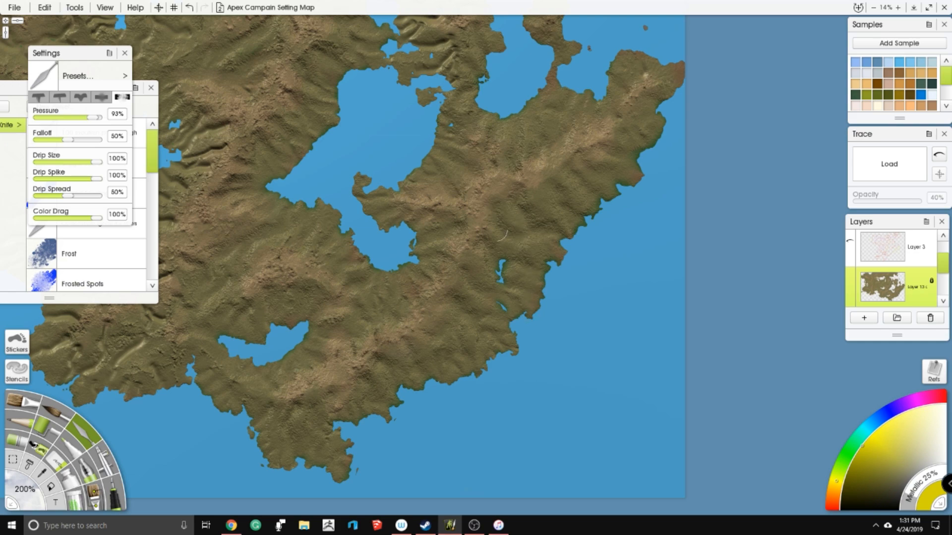
left_click_drag(268, 228, 390, 158)
left_click_drag(298, 211, 361, 188)
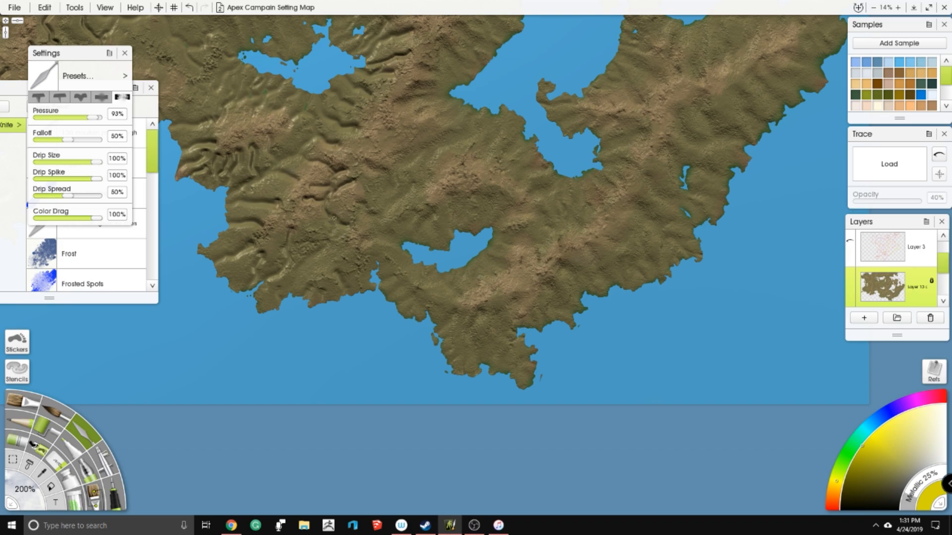
scroll(458, 92, "up", 2)
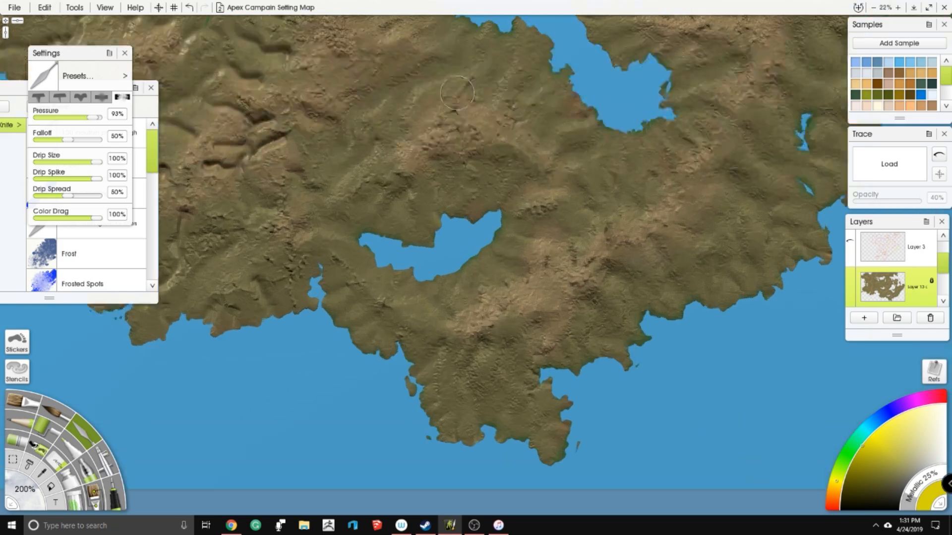
left_click_drag(458, 93, 560, 146)
scroll(496, 109, "up", 1)
mouse_move(440, 73)
left_mouse_down()
mouse_move(469, 95)
mouse_move(510, 155)
mouse_move(491, 151)
left_mouse_up()
scroll(510, 155, "down", 1)
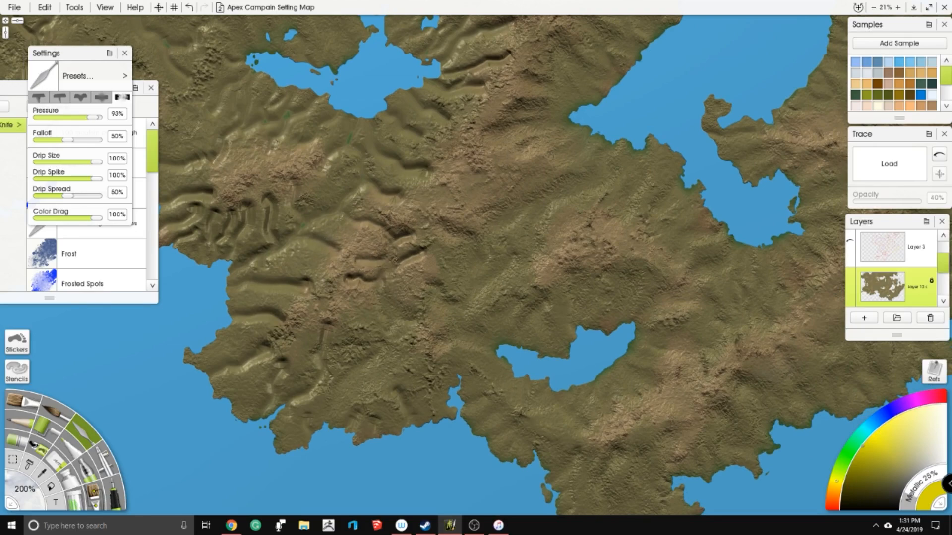
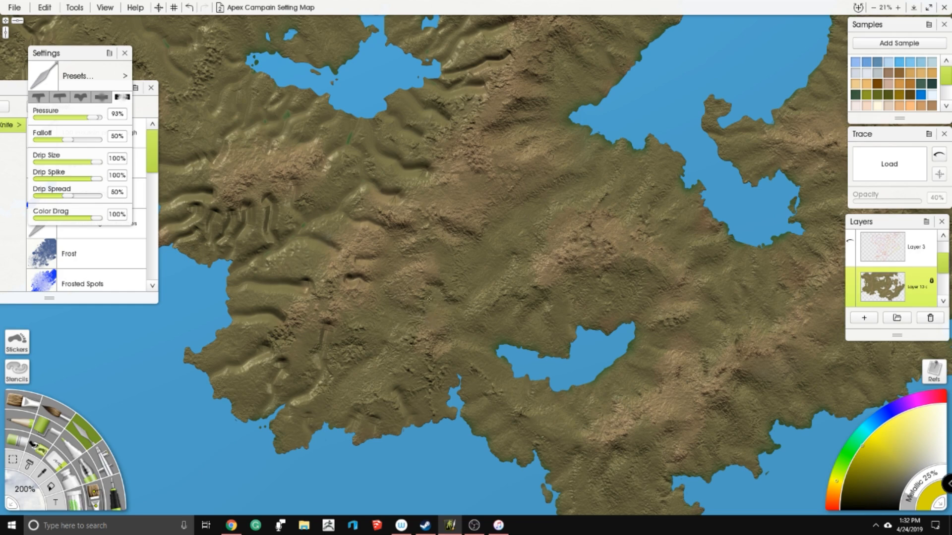
- Soften the carved valleys on the terrain south of the western lake and around the southwestern hills with the knife
left_click_drag(377, 237, 444, 132)
mouse_move(389, 218)
left_mouse_down()
mouse_move(371, 257)
mouse_move(391, 255)
mouse_move(361, 300)
left_mouse_up()
mouse_move(451, 153)
left_mouse_down()
mouse_move(422, 174)
mouse_move(383, 261)
left_mouse_up()
mouse_move(424, 288)
left_mouse_down()
mouse_move(455, 304)
mouse_move(440, 311)
left_mouse_up()
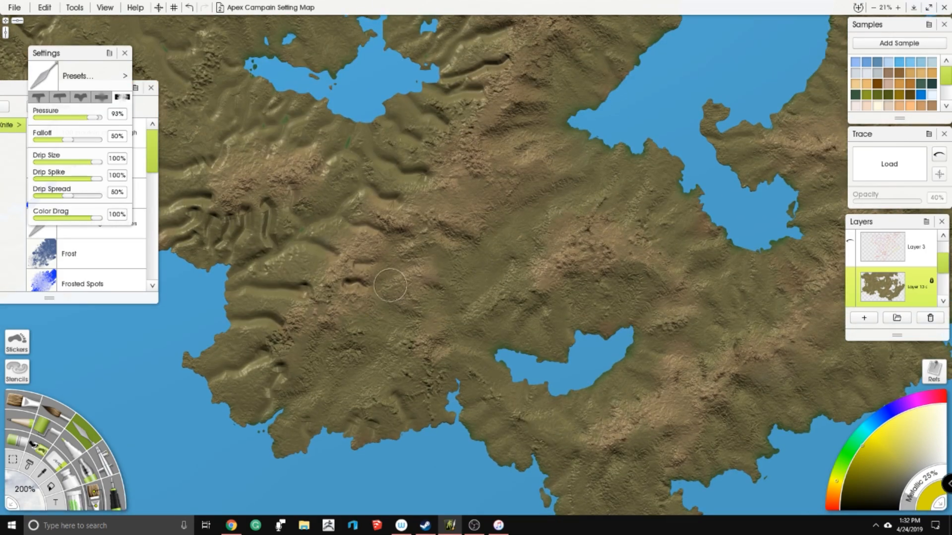
left_click_drag(372, 208, 420, 221)
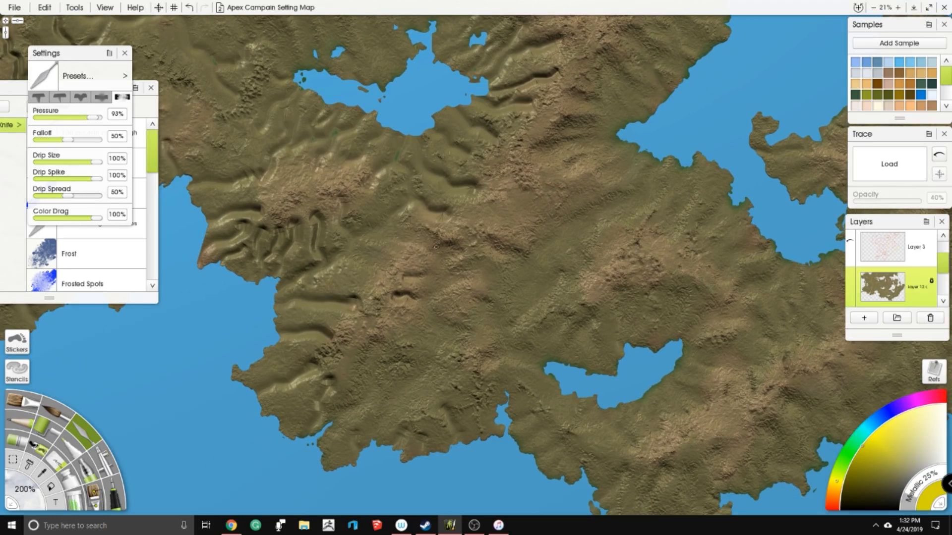
left_click_drag(426, 200, 452, 222)
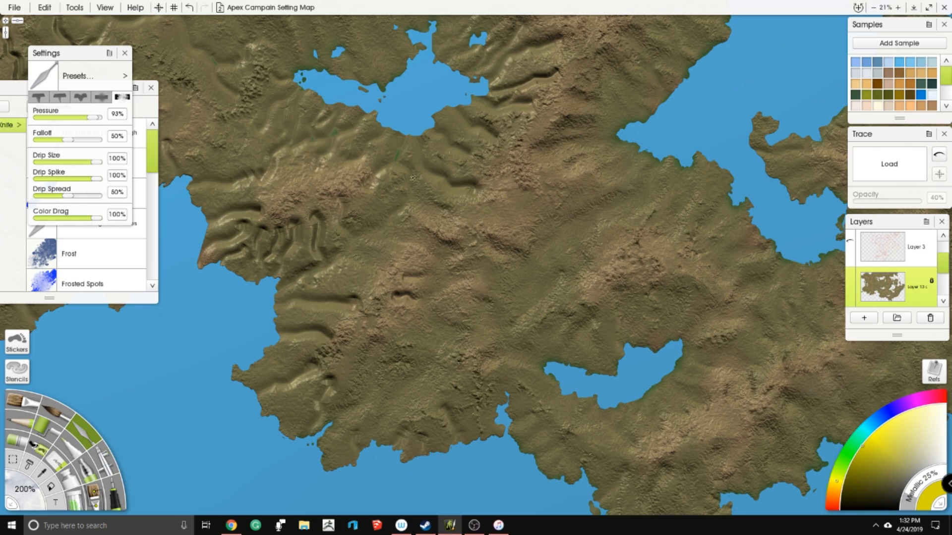
mouse_move(422, 170)
left_mouse_down()
mouse_move(444, 184)
mouse_move(471, 188)
left_mouse_up()
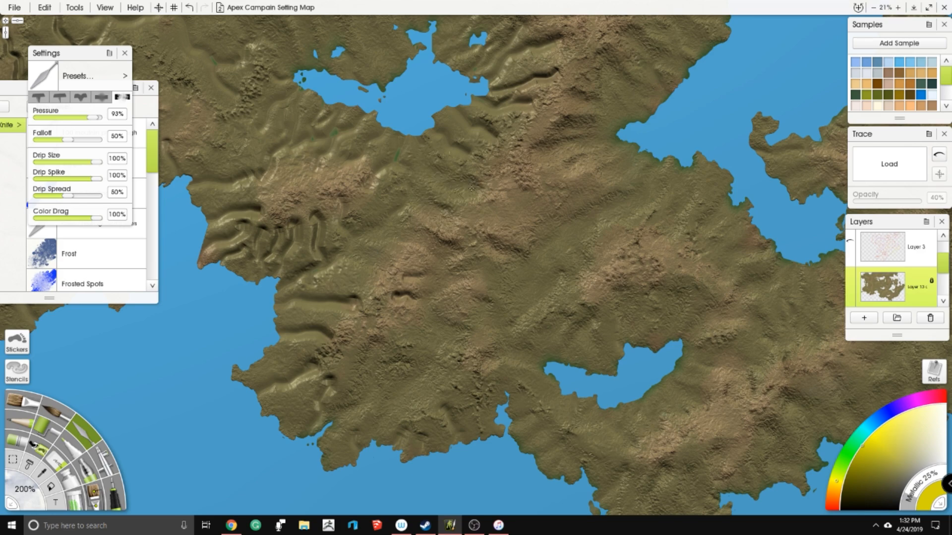
mouse_move(438, 132)
left_mouse_down()
mouse_move(456, 141)
mouse_move(439, 115)
mouse_move(454, 109)
mouse_move(498, 137)
left_mouse_up()
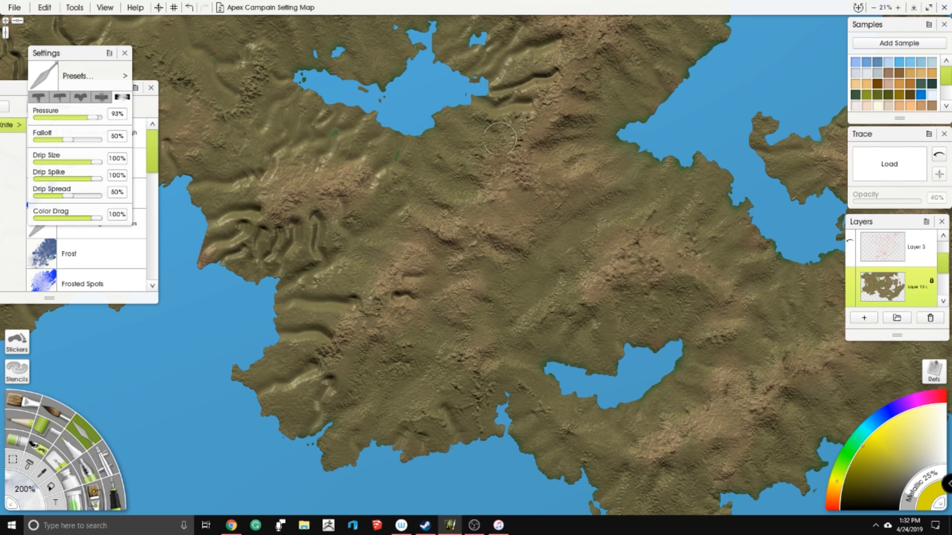
- Show the Layer 3 notes and add a new layer for sketching with a green pen
left_click(850, 242)
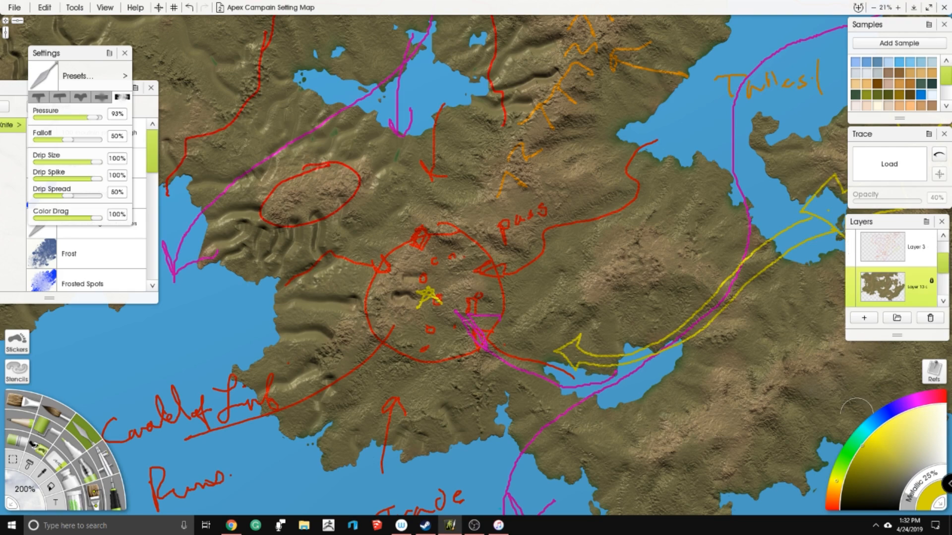
left_click(863, 317)
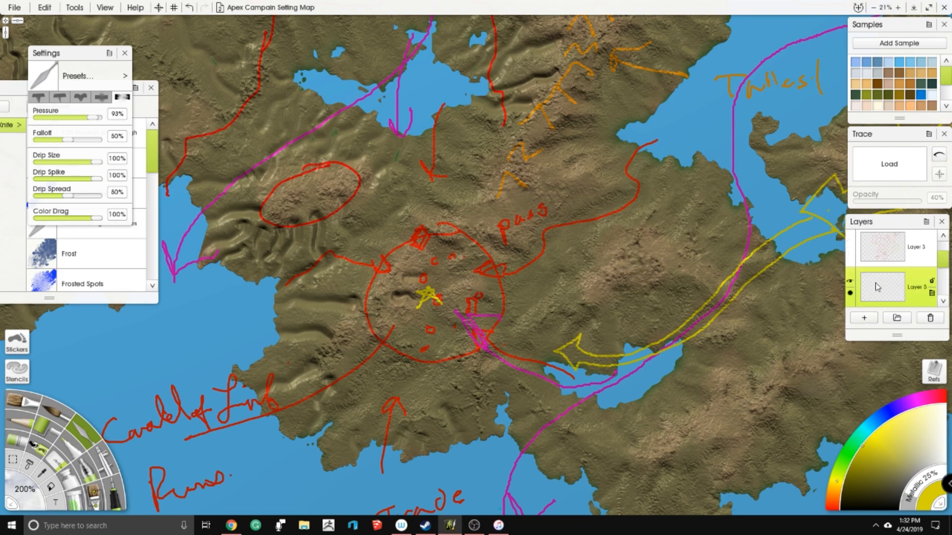
mouse_move(836, 497)
left_mouse_down()
mouse_move(862, 434)
mouse_move(849, 452)
mouse_move(876, 463)
mouse_move(867, 439)
left_mouse_up()
left_click(113, 490)
- Sketch a green building with a sloped roof and an arched opening in the sea off the southwestern coast
mouse_move(446, 278)
left_mouse_down()
mouse_move(487, 321)
mouse_move(478, 278)
mouse_move(481, 311)
mouse_move(636, 415)
mouse_move(531, 248)
mouse_move(525, 252)
mouse_move(832, 419)
mouse_move(696, 368)
mouse_move(439, 238)
mouse_move(670, 221)
left_mouse_up()
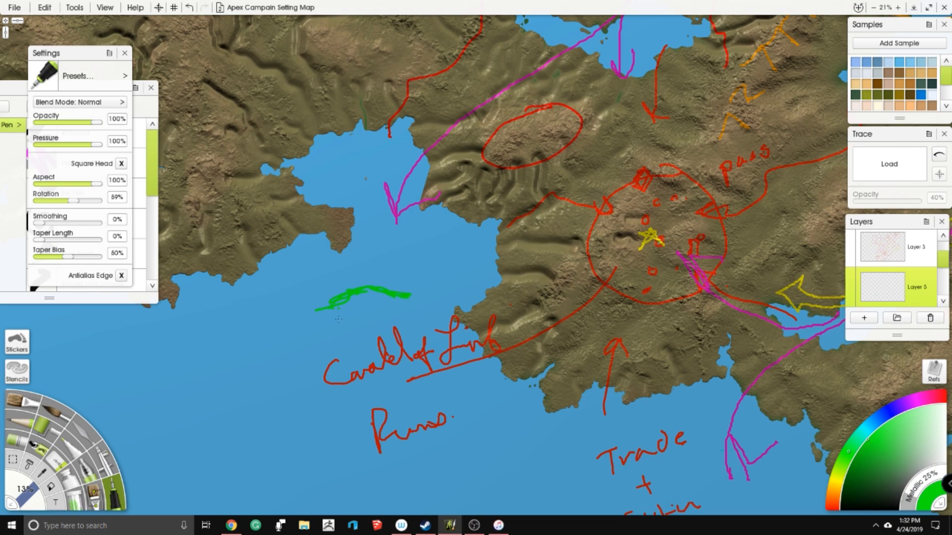
left_click_drag(352, 296, 404, 291)
left_click_drag(332, 322, 309, 339)
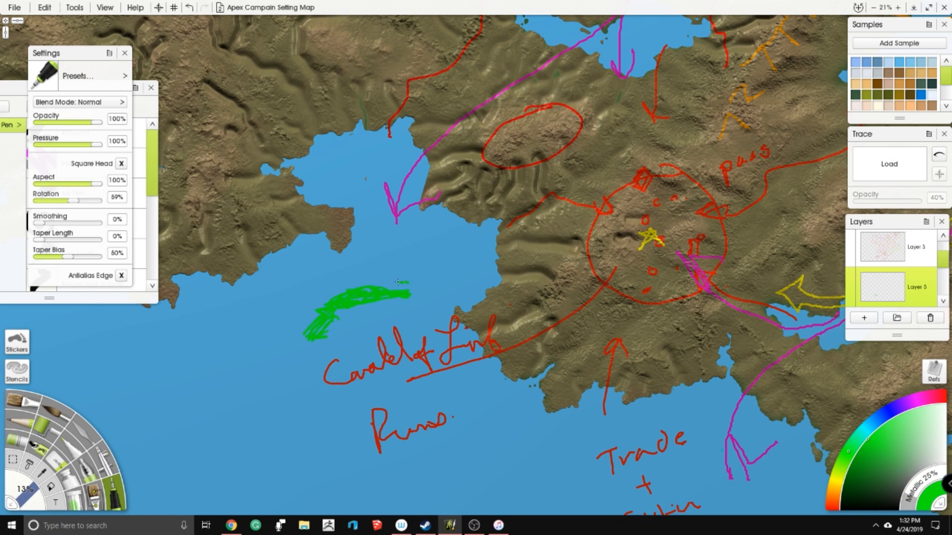
left_click_drag(400, 302, 425, 311)
mouse_move(363, 336)
left_mouse_down()
mouse_move(357, 311)
mouse_move(376, 324)
mouse_move(339, 335)
left_mouse_up()
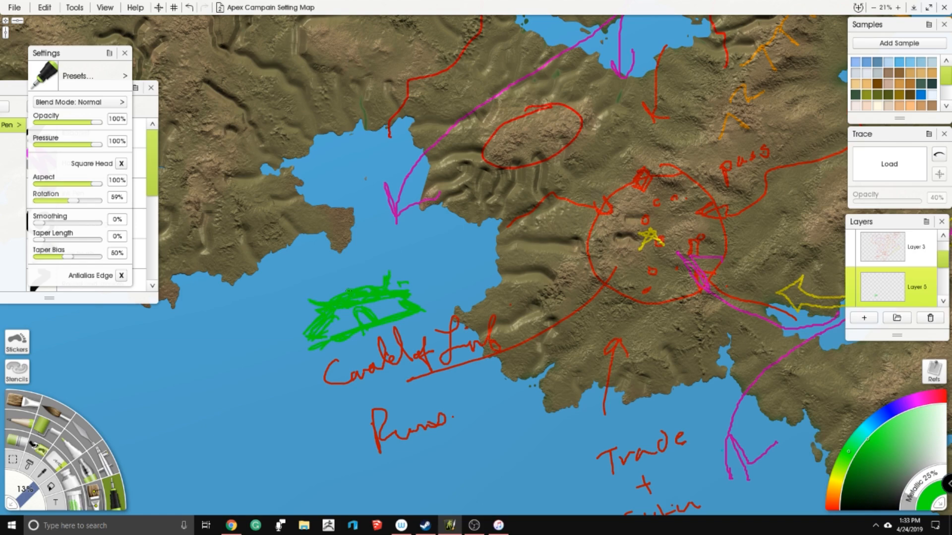
- Extend the green building with pointed wings and supports below it, and caption it "Houses"
mouse_move(308, 298)
left_mouse_down()
mouse_move(268, 361)
mouse_move(334, 331)
left_mouse_up()
left_click_drag(431, 289, 459, 284)
left_click_drag(411, 302, 449, 289)
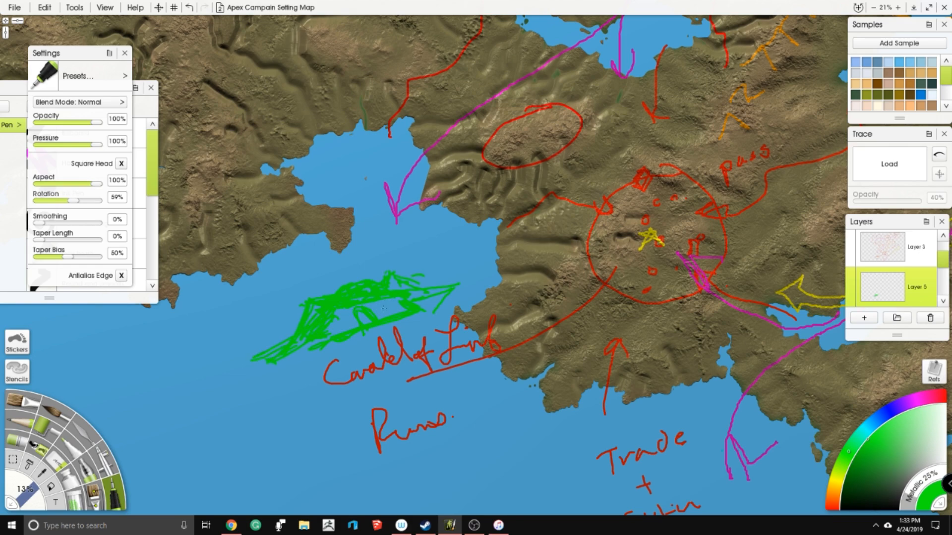
left_click_drag(466, 268, 439, 284)
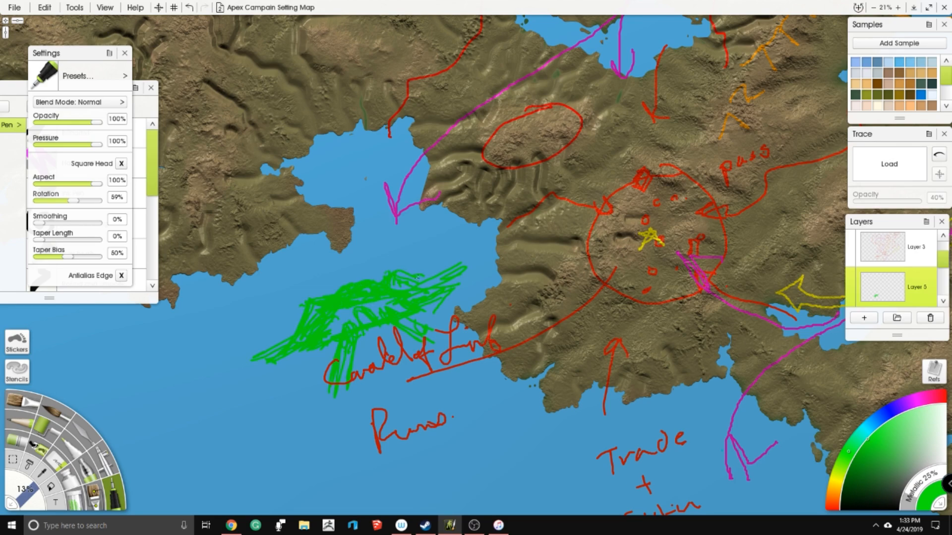
left_click_drag(545, 278, 440, 259)
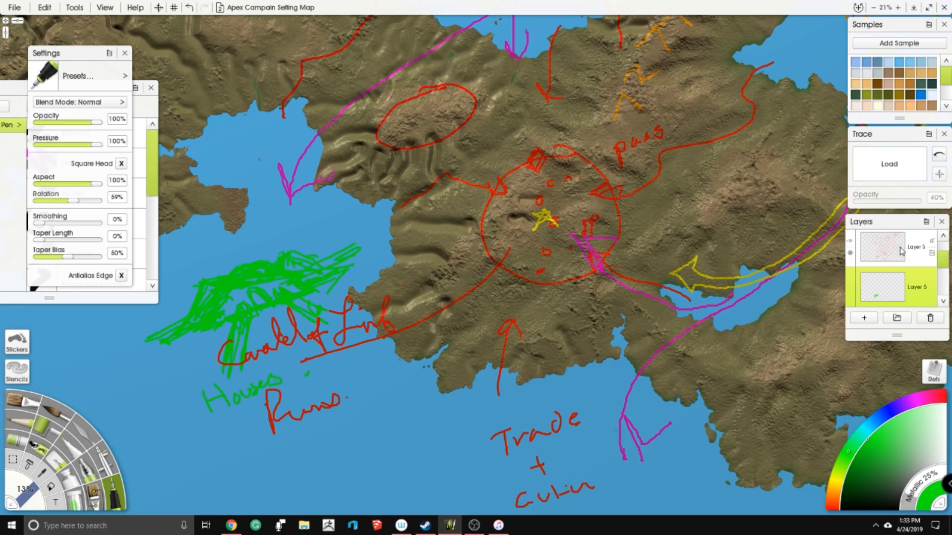
- Hide Layer 3 and the green sketch layer, and make the terrain layer active
left_click(850, 242)
left_click(852, 282)
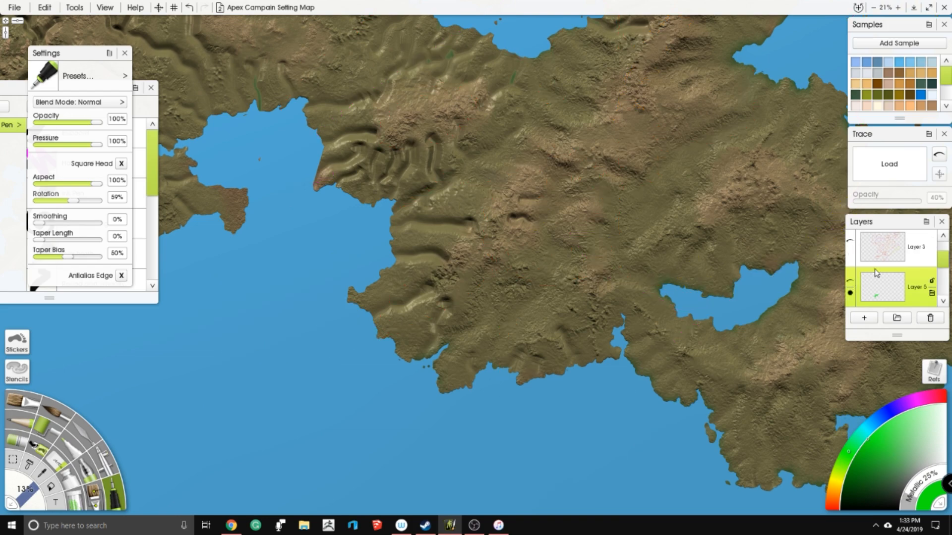
left_click_drag(944, 258, 941, 238)
scroll(932, 258, "down", 5)
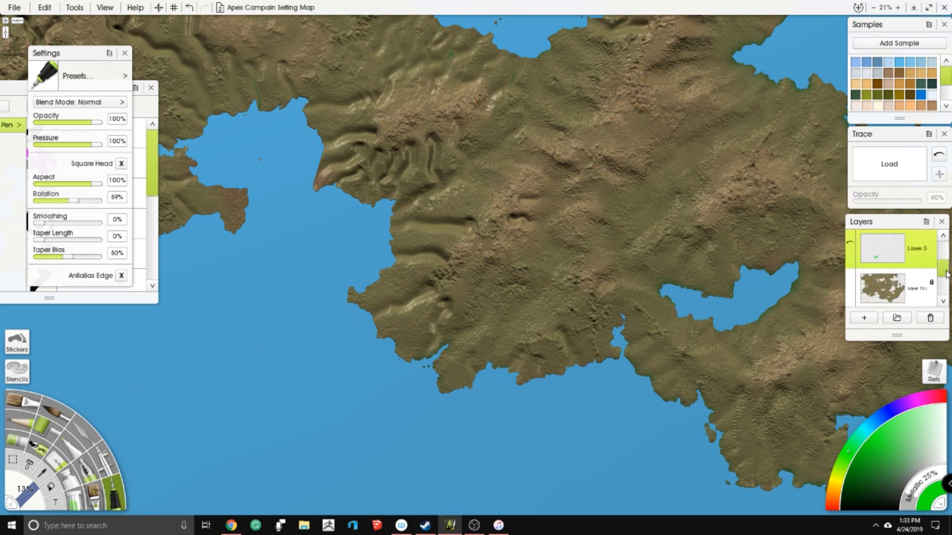
left_click_drag(476, 268, 529, 299)
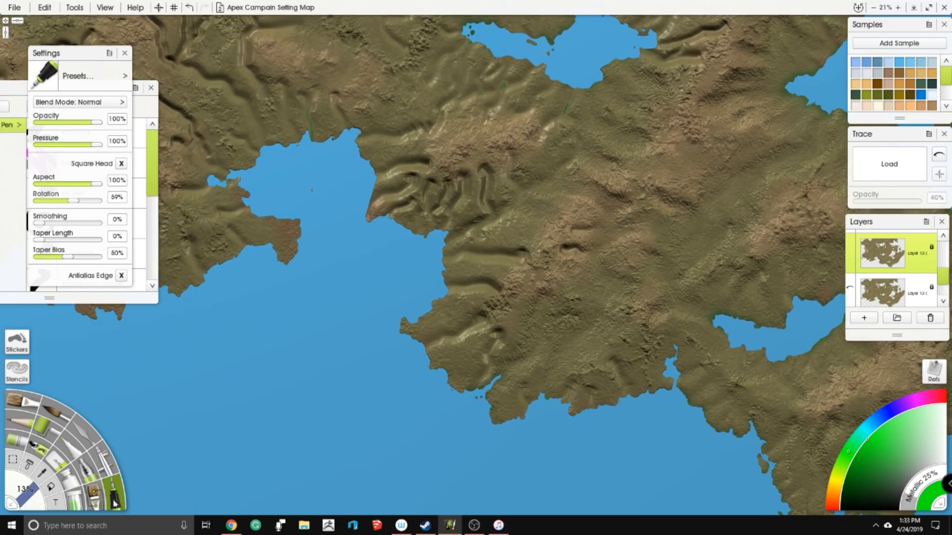
- Blend the carved valleys along the southwestern coast and its adjoining hills with the palette knife
left_click(84, 437)
mouse_move(432, 340)
left_mouse_down()
mouse_move(481, 316)
mouse_move(438, 351)
mouse_move(497, 341)
mouse_move(485, 379)
left_mouse_up()
left_click_drag(518, 246, 359, 272)
mouse_move(423, 273)
left_mouse_down()
mouse_move(403, 274)
mouse_move(422, 283)
mouse_move(432, 256)
left_mouse_up()
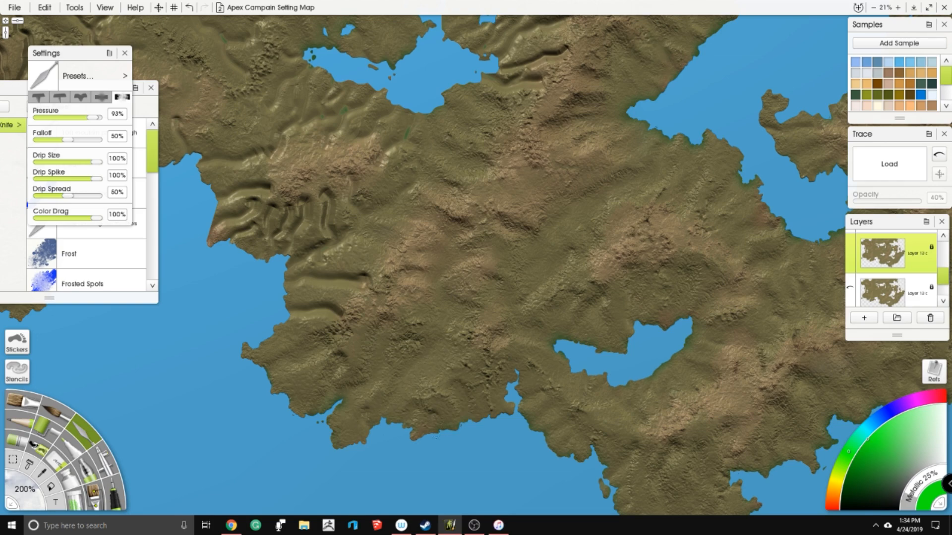
left_click_drag(279, 256, 324, 264)
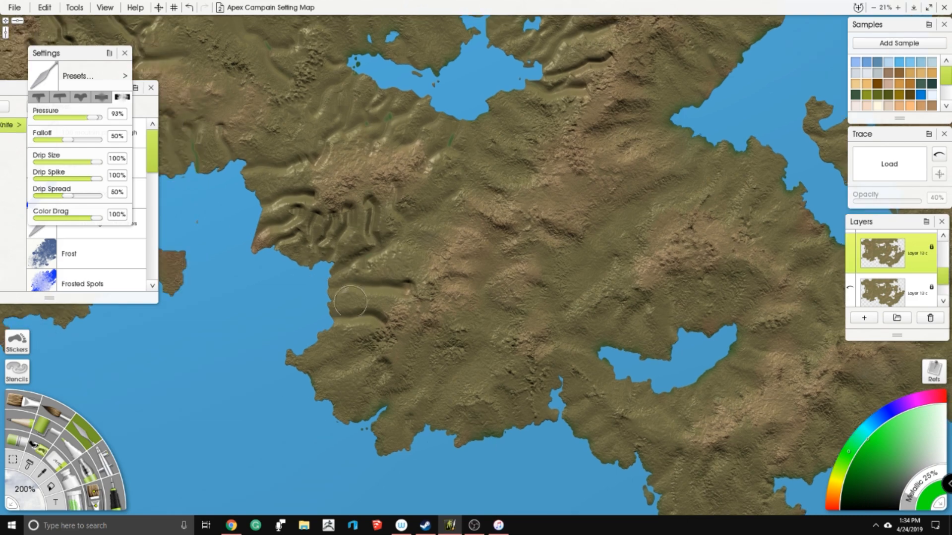
mouse_move(342, 321)
left_mouse_down()
mouse_move(367, 303)
mouse_move(391, 319)
left_mouse_up()
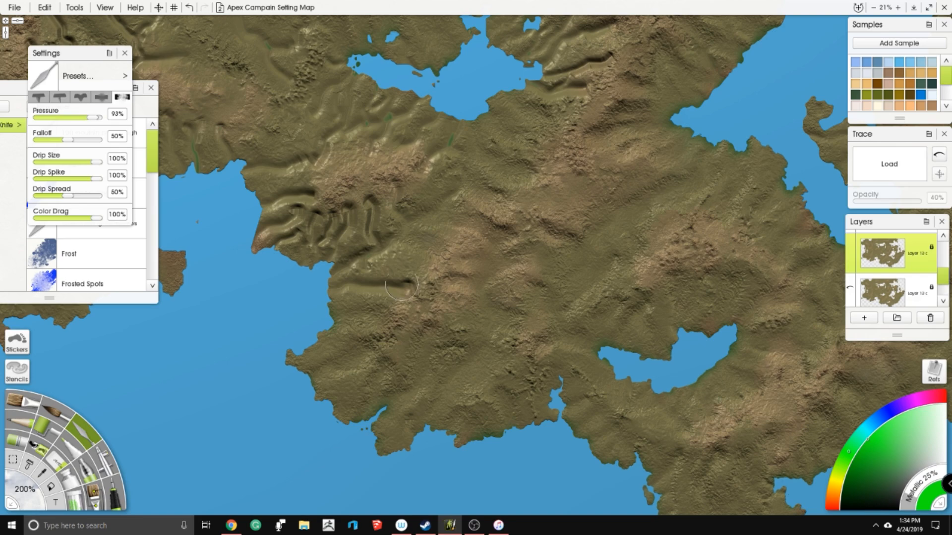
mouse_move(403, 286)
left_mouse_down()
mouse_move(359, 285)
mouse_move(328, 299)
mouse_move(328, 314)
left_mouse_up()
mouse_move(377, 276)
left_mouse_down()
mouse_move(366, 280)
mouse_move(425, 260)
left_mouse_up()
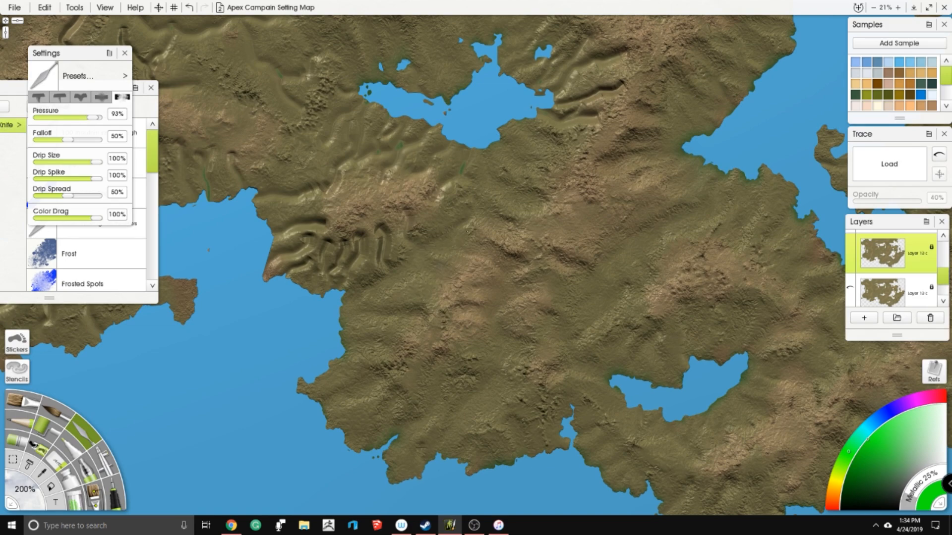
- Smooth the tightly folded valleys on the headland east of the western bay with the knife
mouse_move(381, 253)
left_mouse_down()
mouse_move(379, 275)
mouse_move(422, 208)
left_mouse_up()
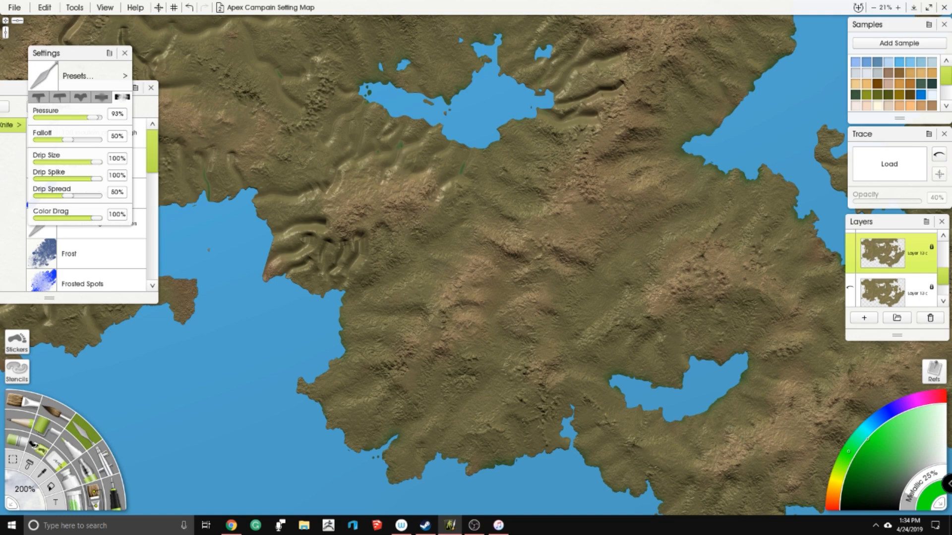
mouse_move(376, 268)
left_mouse_down()
mouse_move(354, 260)
mouse_move(358, 235)
mouse_move(345, 238)
mouse_move(356, 267)
mouse_move(383, 230)
left_mouse_up()
mouse_move(339, 256)
left_mouse_down()
mouse_move(331, 268)
mouse_move(321, 256)
mouse_move(276, 272)
mouse_move(298, 246)
mouse_move(303, 252)
mouse_move(285, 228)
mouse_move(317, 223)
mouse_move(280, 265)
left_mouse_up()
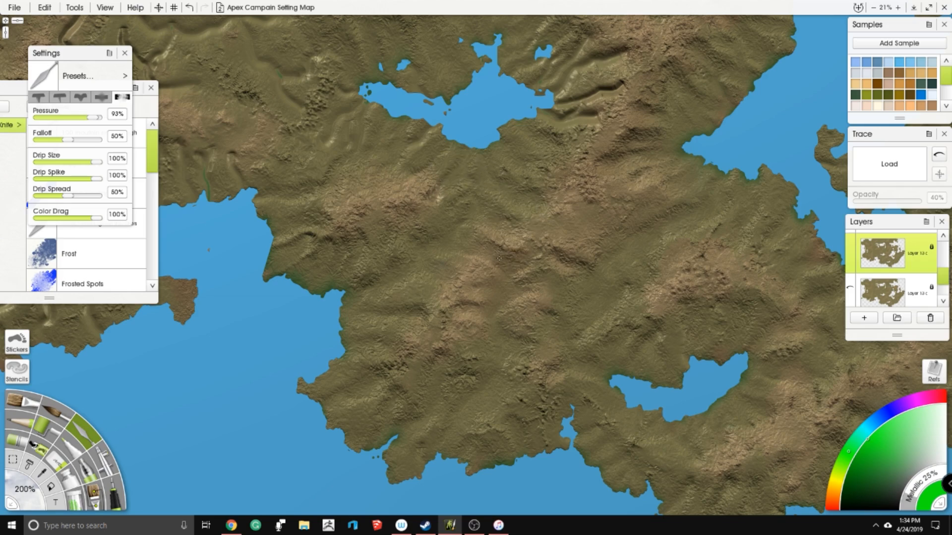
- Blend the carved valleys around the western lake and along the ridge to its east
left_click_drag(567, 291, 498, 375)
mouse_move(503, 229)
left_mouse_down()
mouse_move(535, 229)
mouse_move(487, 213)
mouse_move(544, 207)
mouse_move(563, 194)
left_mouse_up()
left_click_drag(505, 188, 573, 160)
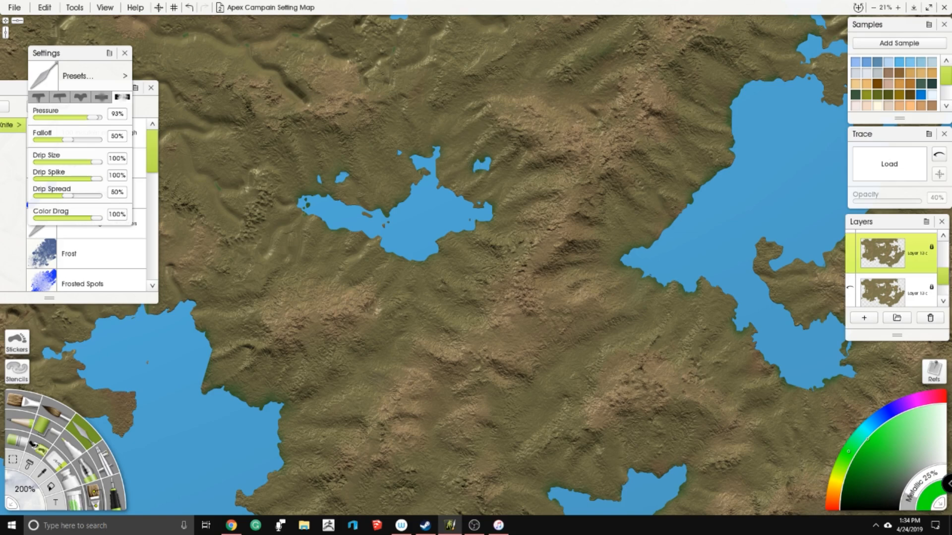
left_click_drag(619, 129, 473, 150)
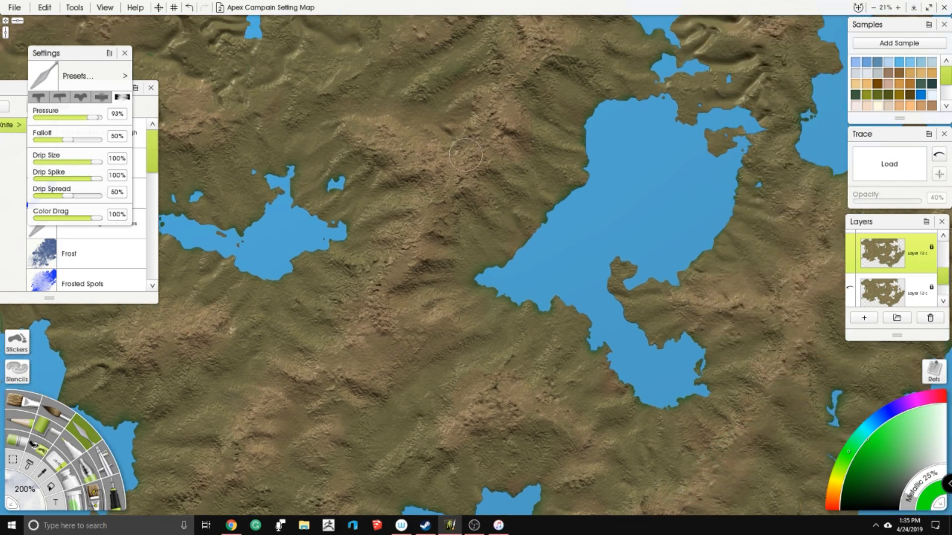
left_click_drag(287, 296, 440, 234)
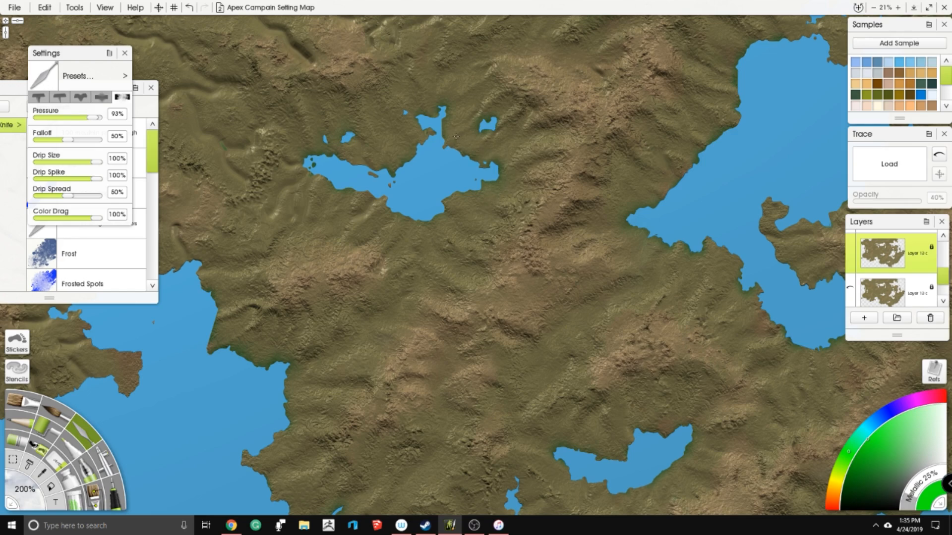
- Soften the valleys on the central ridge north of the western lake with the knife
left_click_drag(361, 201, 385, 204)
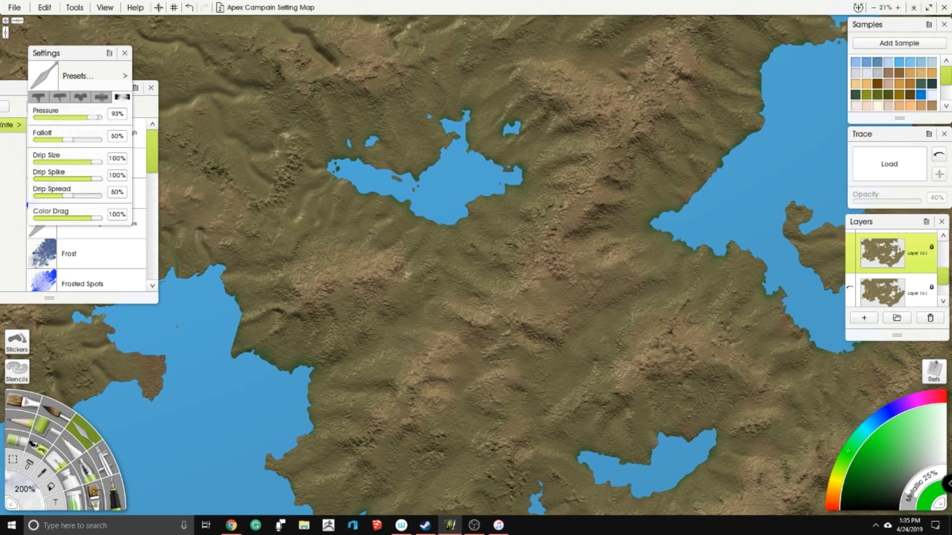
left_click_drag(436, 251, 506, 220)
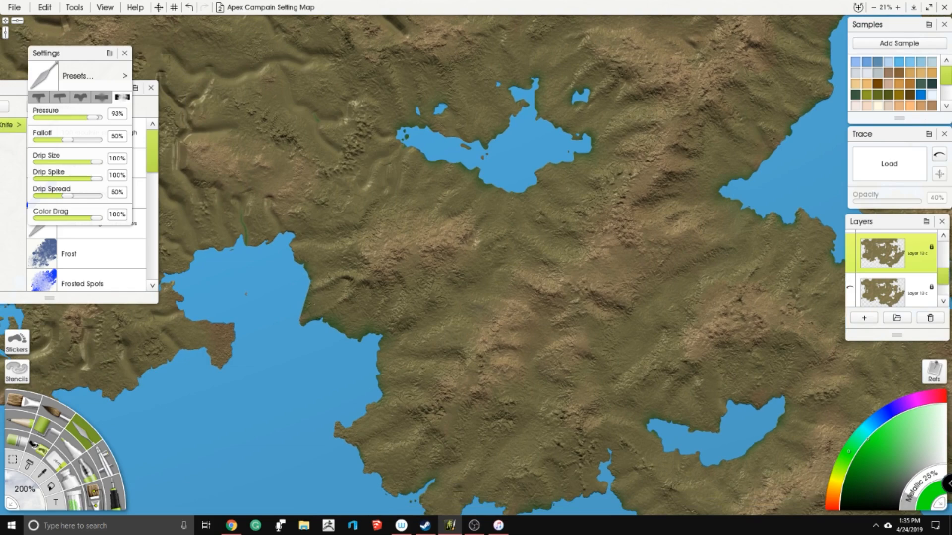
left_click_drag(270, 271, 329, 404)
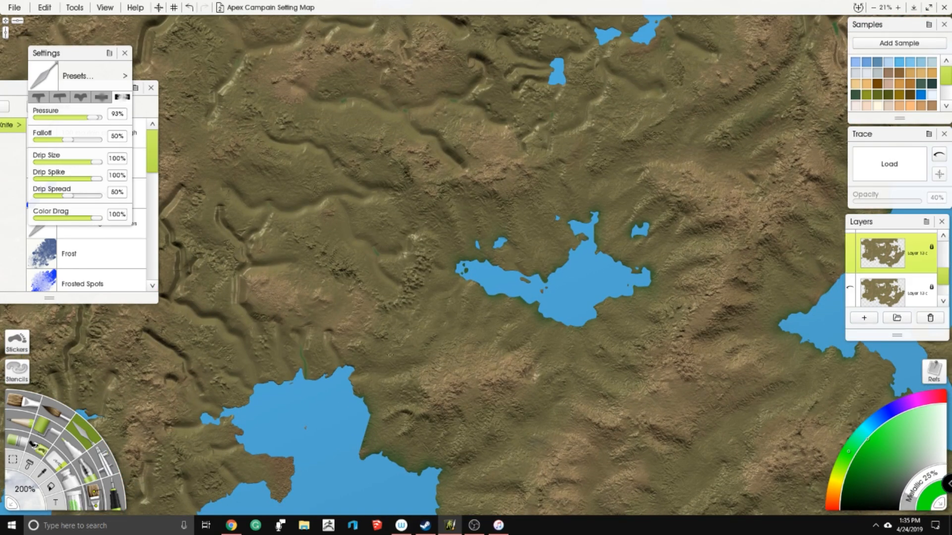
left_click_drag(724, 77, 441, 210)
mouse_move(506, 191)
left_mouse_down()
mouse_move(533, 154)
mouse_move(592, 118)
mouse_move(564, 157)
mouse_move(570, 174)
mouse_move(557, 194)
left_mouse_up()
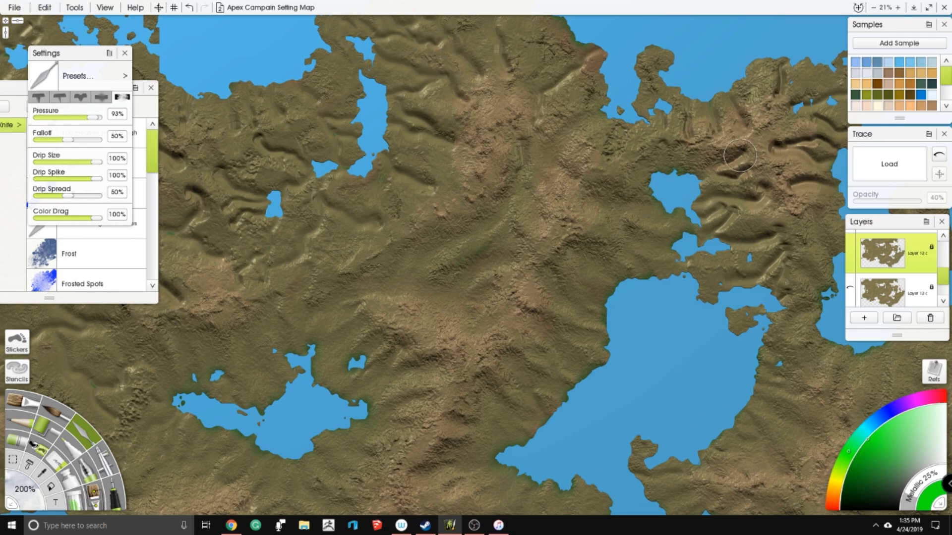
- Blend the valleys between the heart-shaped lake and the eastern coast in the northeastern highlands
left_click_drag(472, 180, 288, 254)
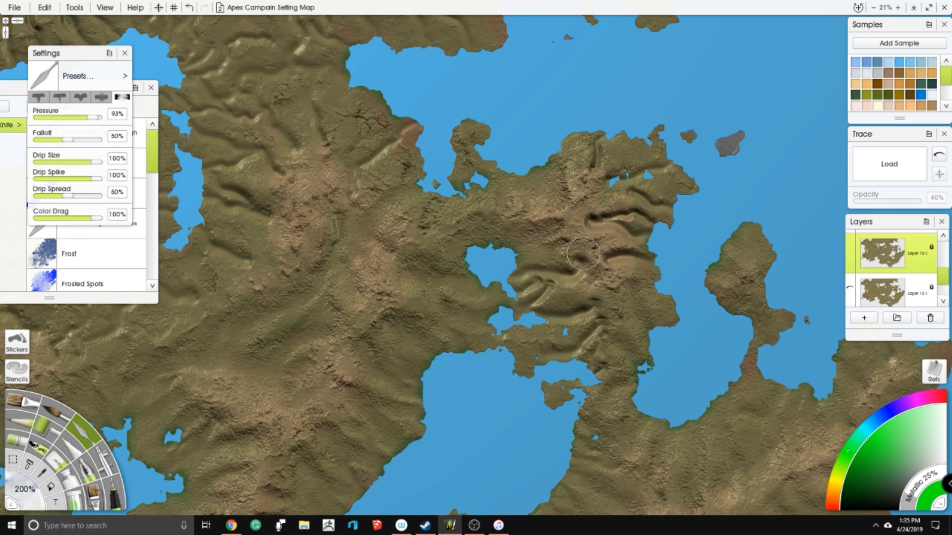
mouse_move(563, 281)
left_mouse_down()
mouse_move(534, 283)
mouse_move(537, 297)
mouse_move(549, 316)
mouse_move(578, 318)
mouse_move(583, 345)
mouse_move(538, 371)
left_mouse_up()
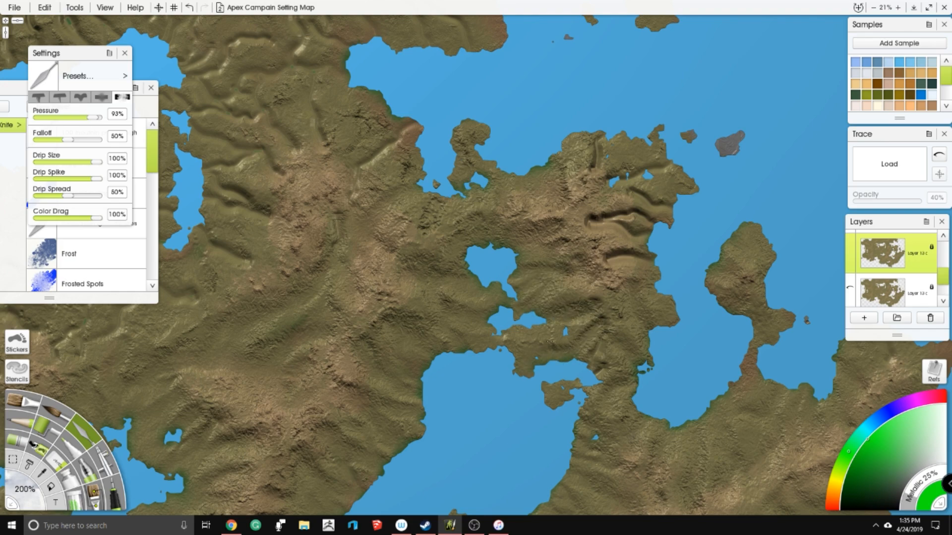
mouse_move(547, 314)
left_mouse_down()
mouse_move(521, 306)
mouse_move(538, 295)
left_mouse_up()
left_click_drag(609, 259, 650, 256)
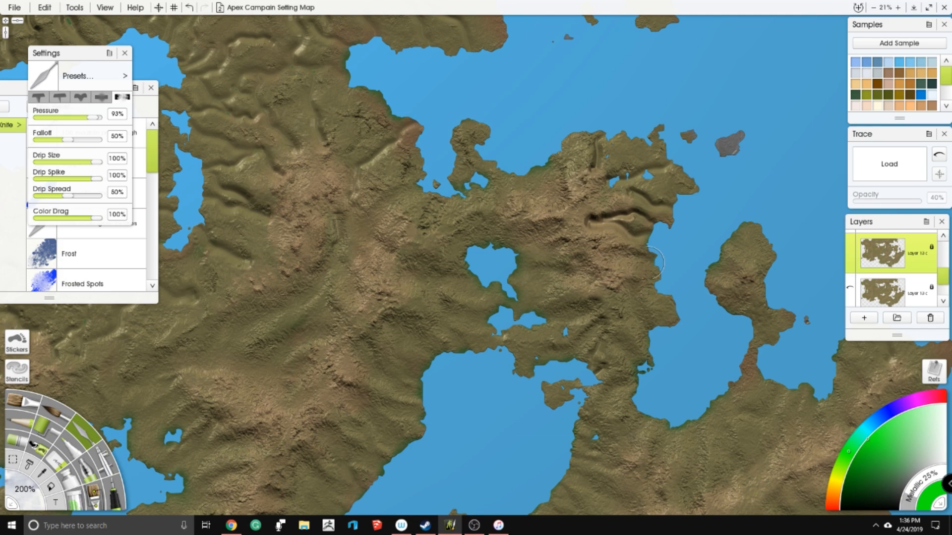
- Smooth the remaining deep grooves in the northern part of the northeastern highlands with the knife
mouse_move(584, 256)
left_mouse_down()
mouse_move(603, 222)
mouse_move(596, 216)
mouse_move(644, 213)
mouse_move(589, 217)
mouse_move(618, 212)
mouse_move(673, 226)
mouse_move(644, 191)
mouse_move(636, 194)
mouse_move(673, 175)
mouse_move(621, 171)
mouse_move(600, 150)
left_mouse_up()
left_click_drag(564, 261, 591, 178)
mouse_move(602, 238)
left_mouse_down()
mouse_move(616, 221)
mouse_move(604, 280)
mouse_move(622, 281)
left_mouse_up()
mouse_move(421, 144)
left_mouse_down()
mouse_move(421, 191)
mouse_move(404, 231)
left_mouse_up()
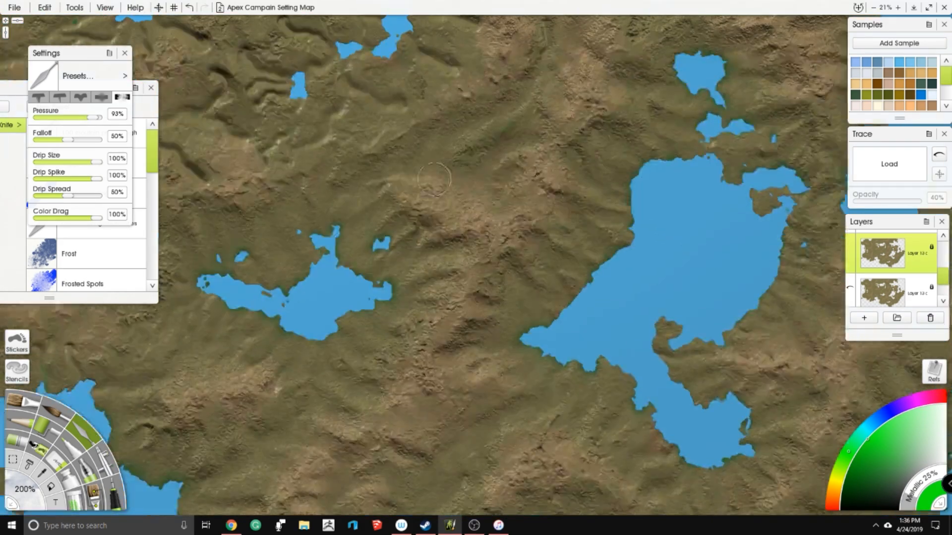
left_click_drag(545, 260, 559, 214)
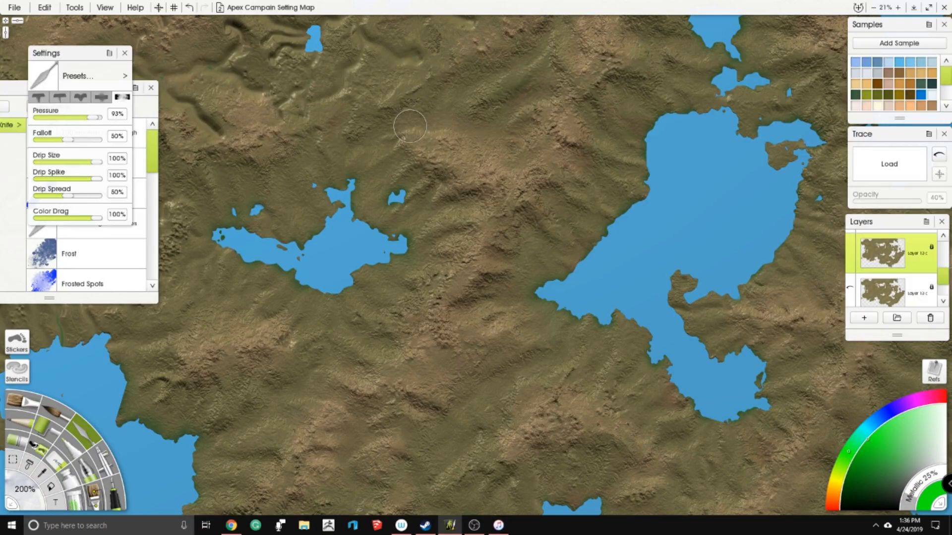
- Soften the valleys along the coast southwest of the northern bay with the knife
left_click_drag(410, 125, 458, 242)
left_click_drag(506, 177, 363, 297)
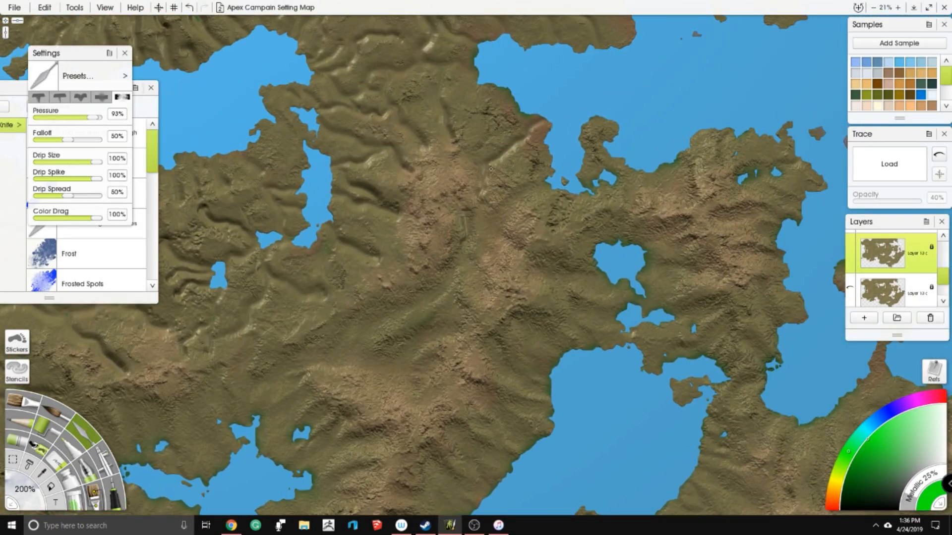
mouse_move(491, 169)
left_mouse_down()
mouse_move(535, 130)
mouse_move(505, 172)
mouse_move(551, 189)
mouse_move(554, 207)
left_mouse_up()
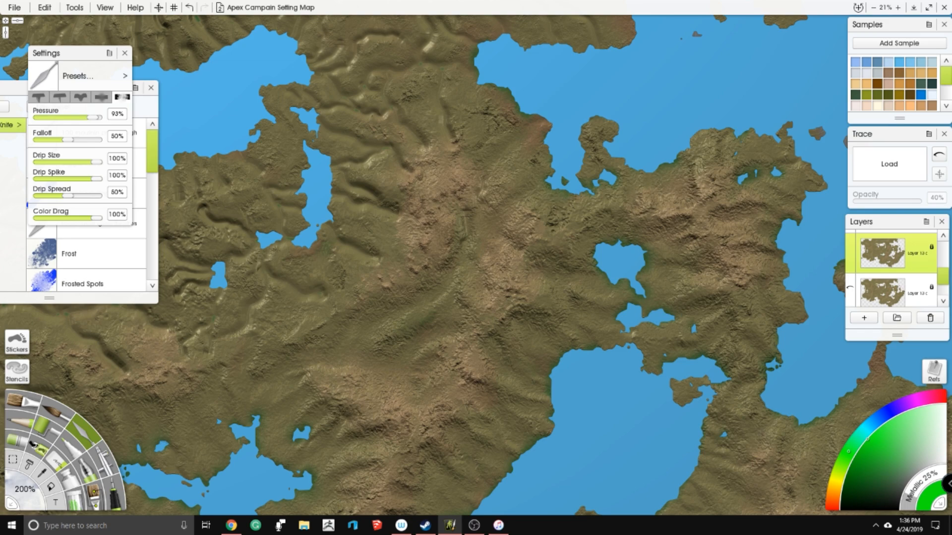
- Blend the grooves on the land bridge between the large northern lake and the northern bay
scroll(479, 258, "down", 5)
left_click_drag(497, 104, 502, 44)
scroll(436, 221, "up", 4)
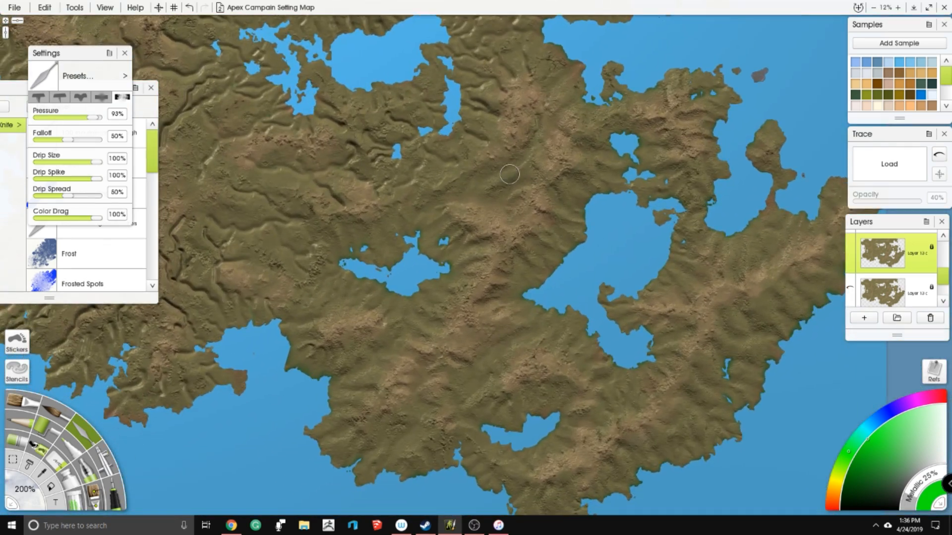
scroll(510, 241, "up", 4)
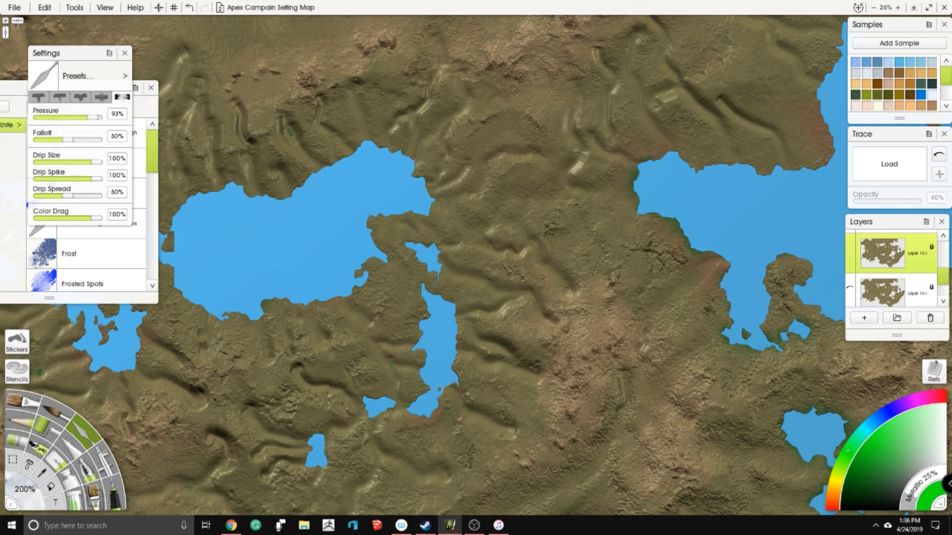
mouse_move(551, 201)
left_mouse_down()
mouse_move(577, 164)
mouse_move(576, 130)
mouse_move(558, 191)
left_mouse_up()
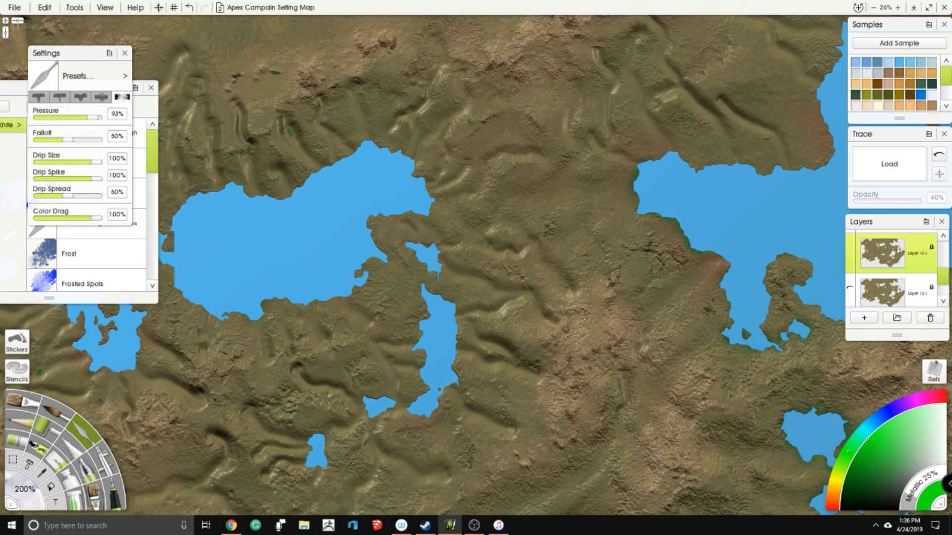
left_click_drag(510, 242, 480, 246)
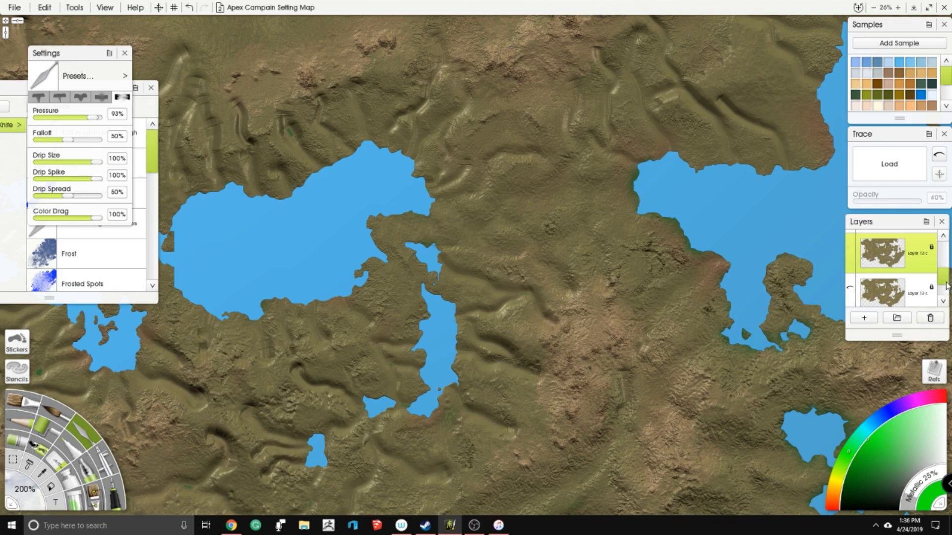
- Sketch a long structure with small domes in green pen on Layer 5, between the northern lake and the bay
scroll(937, 282, "up", 2)
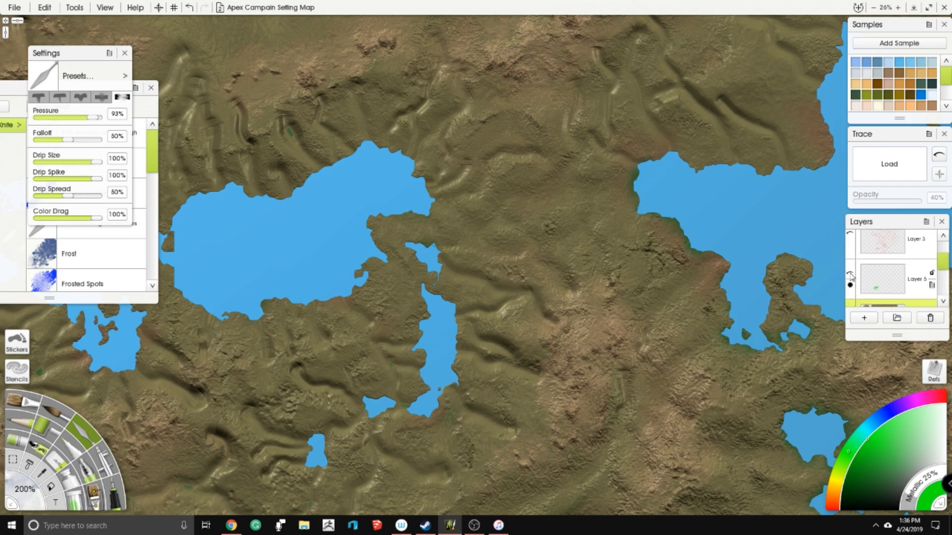
left_click(114, 493)
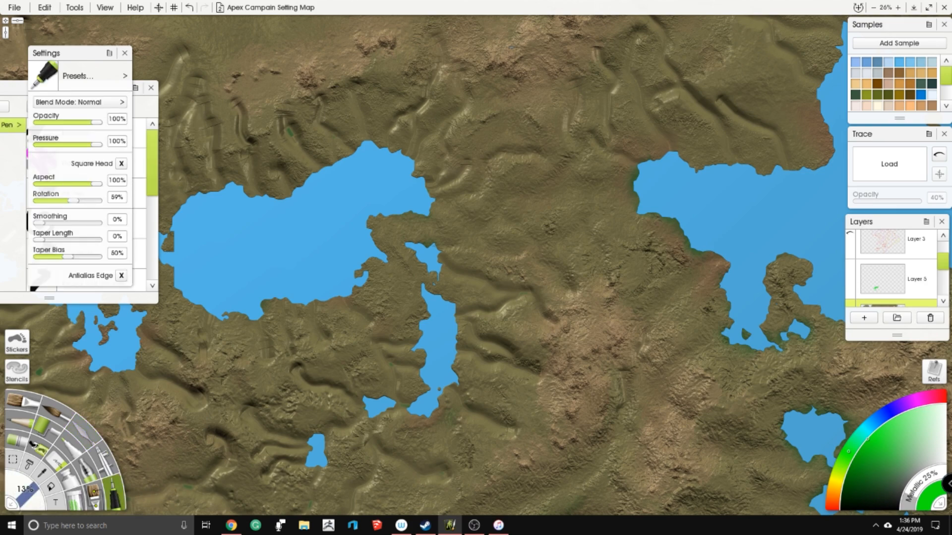
left_click(883, 287)
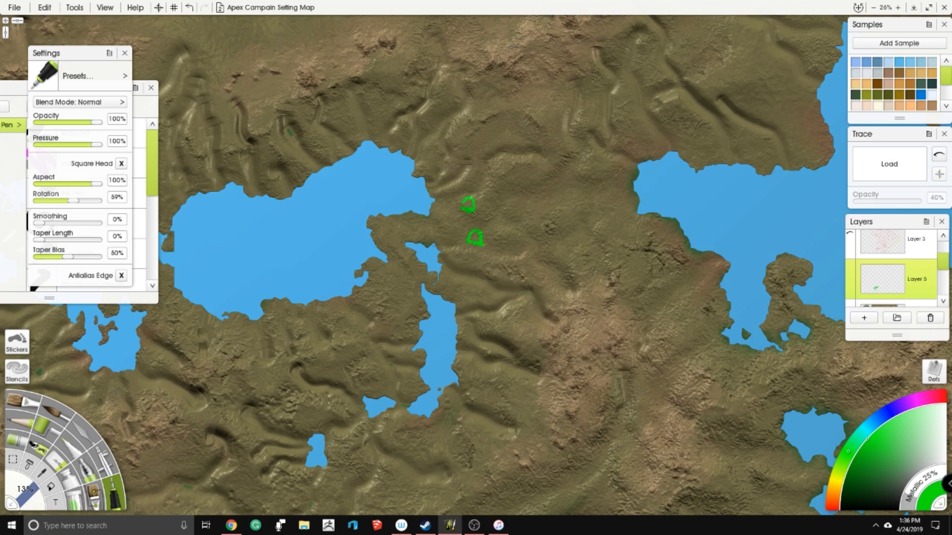
left_click_drag(474, 214, 519, 217)
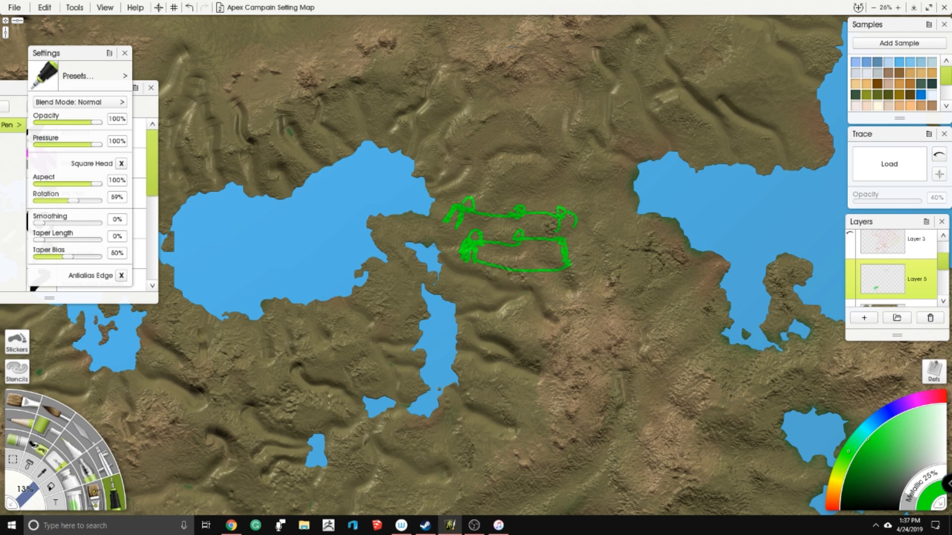
- Add two narrow rectangular blocks and a handwritten label with an arrow to the green structure sketch, and hide Layer 5
left_click_drag(575, 222, 641, 234)
left_click_drag(581, 243, 649, 249)
left_click_drag(584, 265, 649, 268)
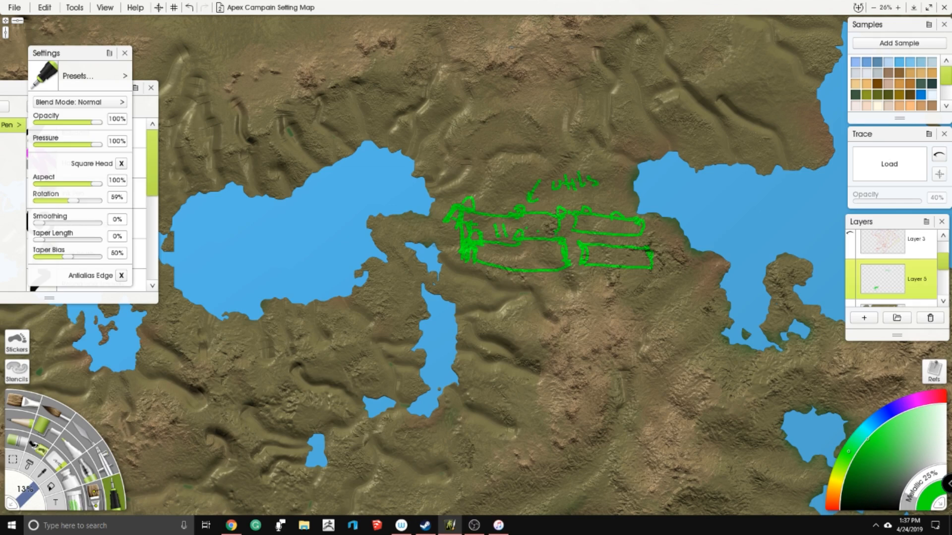
left_click_drag(615, 257, 579, 255)
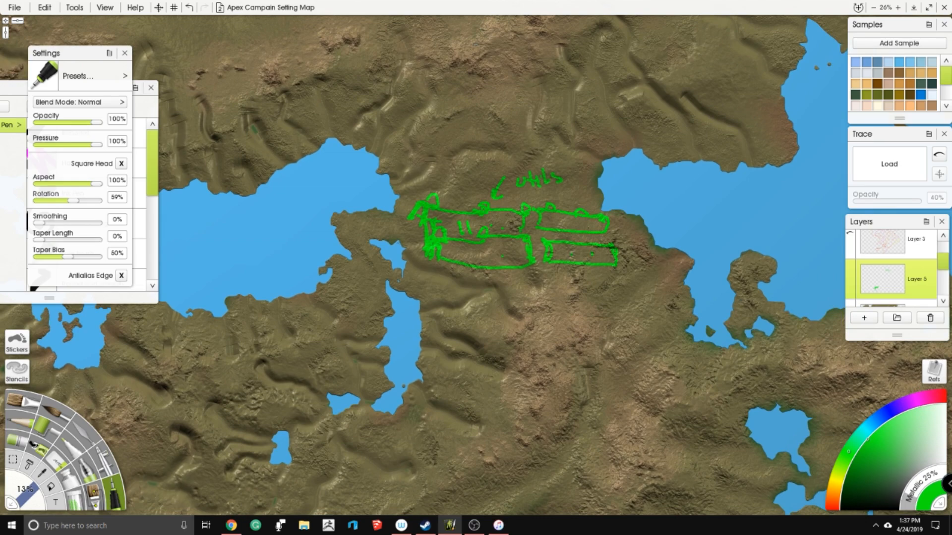
mouse_move(516, 268)
left_mouse_down()
mouse_move(529, 194)
mouse_move(526, 268)
left_mouse_up()
left_click_drag(529, 217, 516, 227)
left_click(851, 275)
- Blend the valleys east and south of the narrow lake on the Layer 13 terrain copy with the palette knife
scroll(932, 267, "down", 3)
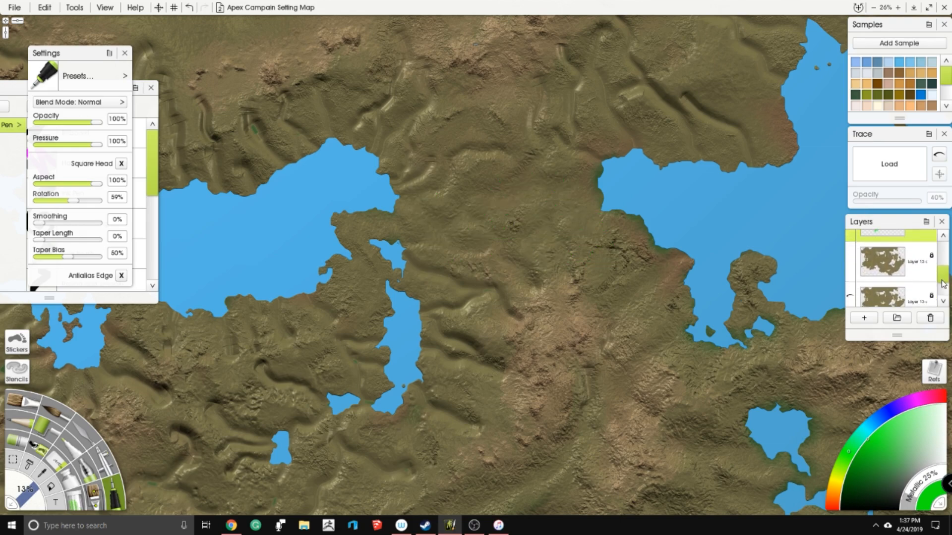
left_click(896, 257)
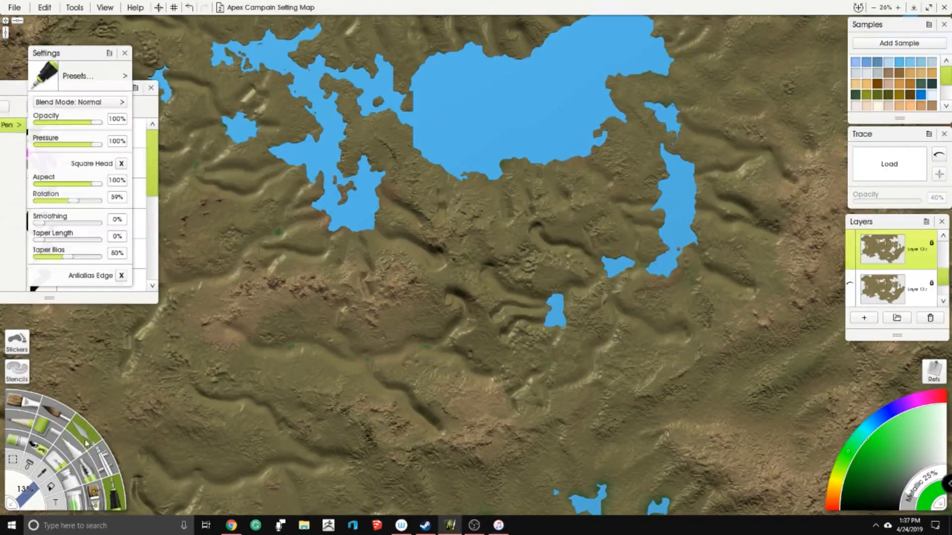
left_click(85, 442)
left_click_drag(603, 227, 519, 198)
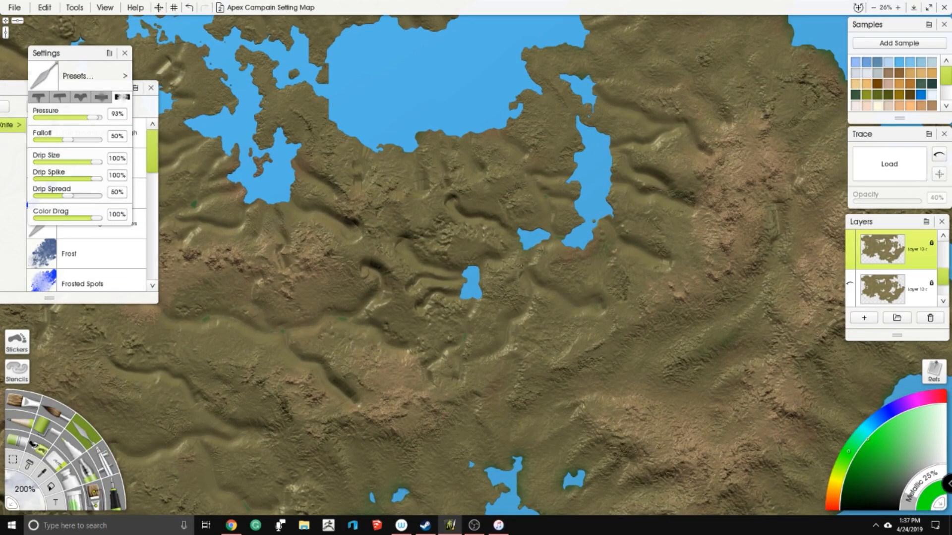
left_click_drag(571, 293, 584, 304)
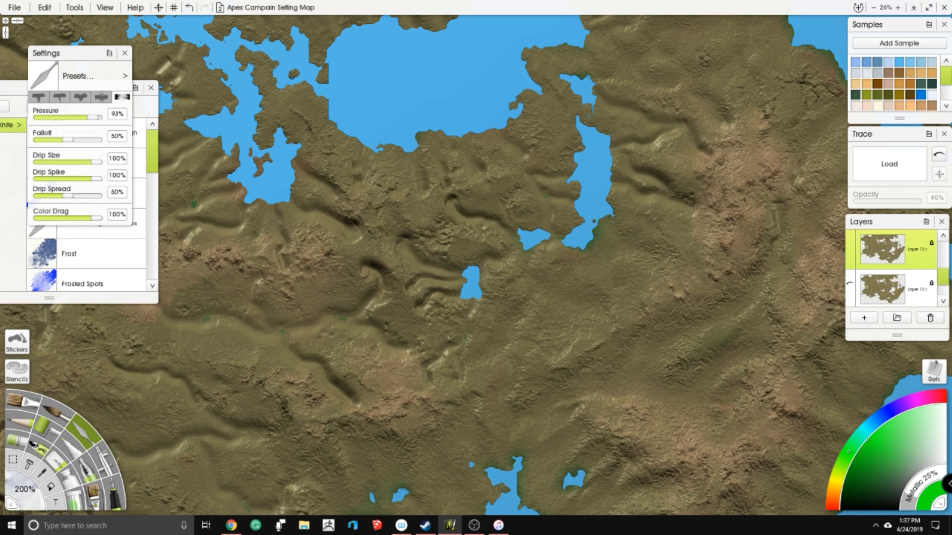
left_click_drag(620, 157, 522, 252)
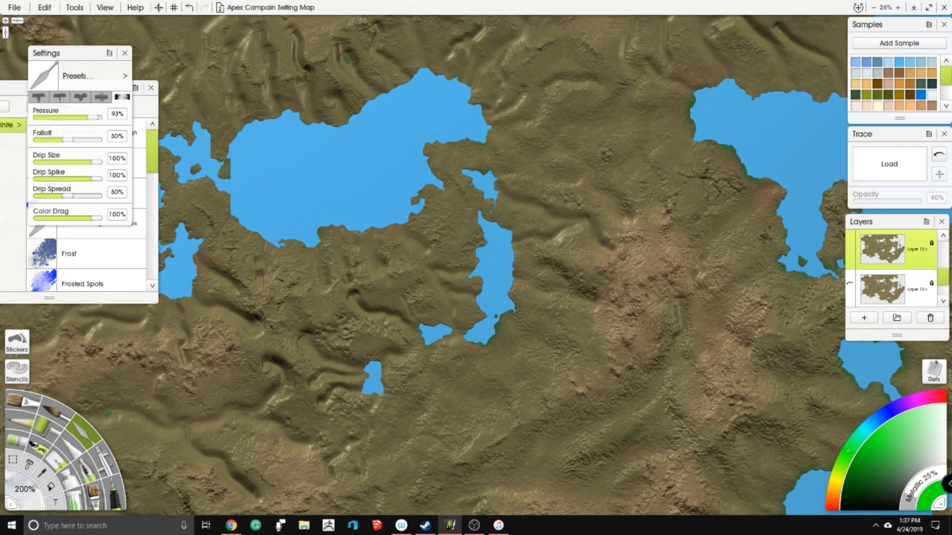
mouse_move(548, 217)
left_mouse_down()
mouse_move(600, 238)
mouse_move(568, 271)
mouse_move(525, 235)
left_mouse_up()
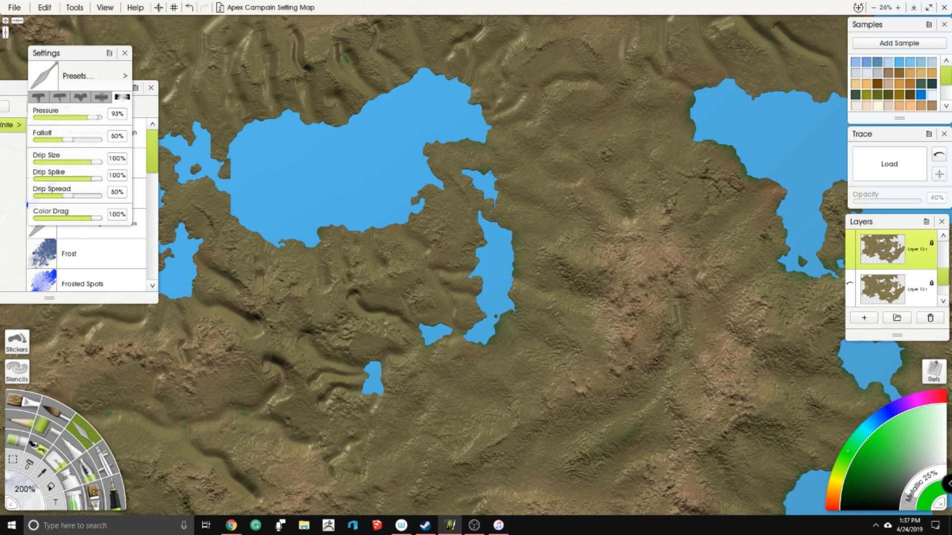
- Smooth the valleys from the large northern lake's northeastern tip across to the bay's northwestern shore
left_click_drag(673, 171, 529, 232)
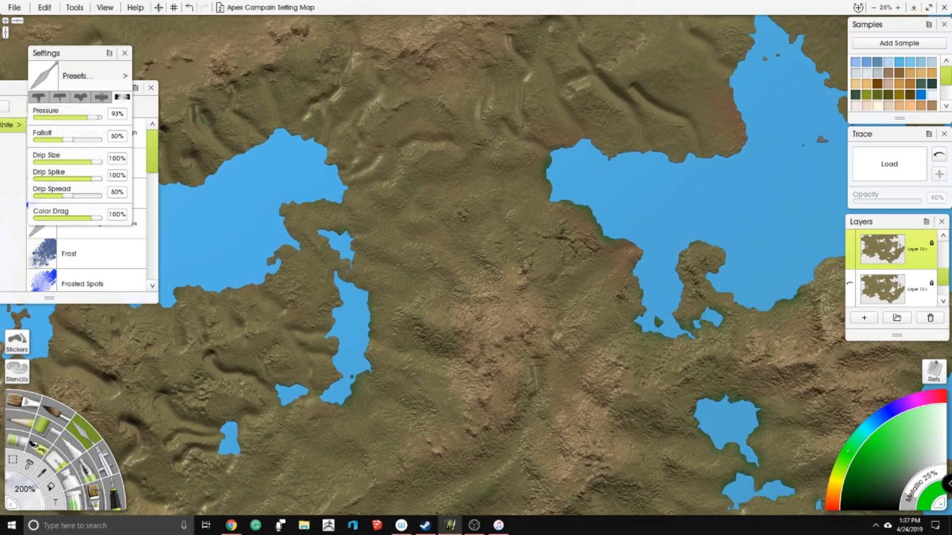
left_click_drag(444, 174, 488, 223)
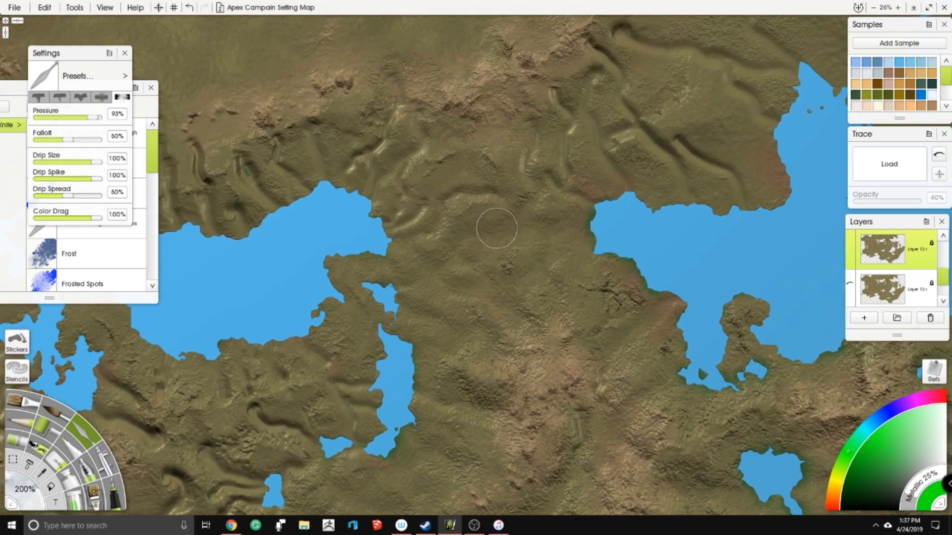
left_click_drag(407, 212, 406, 190)
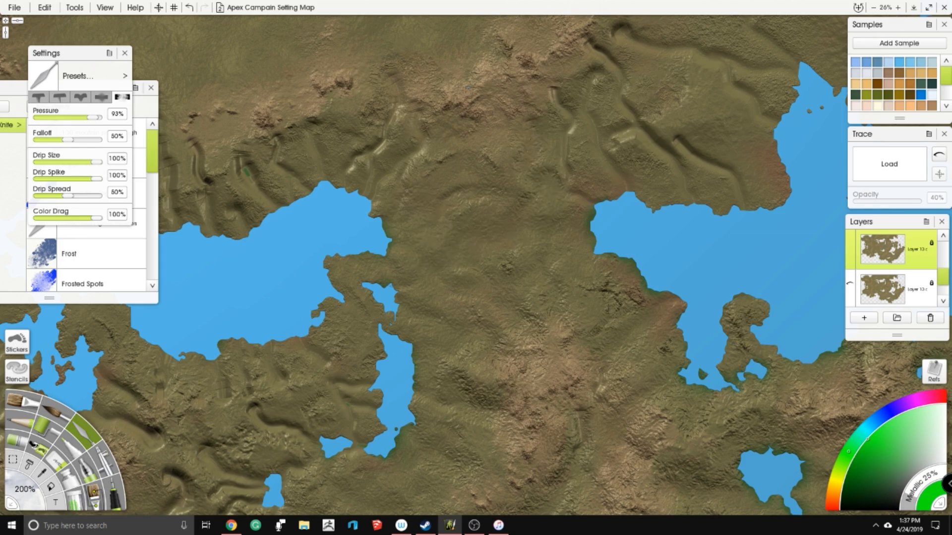
mouse_move(575, 121)
left_mouse_down()
mouse_move(553, 104)
mouse_move(597, 77)
left_mouse_up()
mouse_move(594, 153)
left_mouse_down()
mouse_move(620, 153)
mouse_move(614, 180)
mouse_move(631, 174)
mouse_move(630, 204)
mouse_move(631, 146)
mouse_move(557, 198)
mouse_move(600, 178)
mouse_move(580, 199)
mouse_move(607, 206)
mouse_move(596, 230)
left_mouse_up()
mouse_move(606, 171)
left_mouse_down()
mouse_move(626, 172)
mouse_move(613, 213)
mouse_move(661, 204)
mouse_move(653, 231)
left_mouse_up()
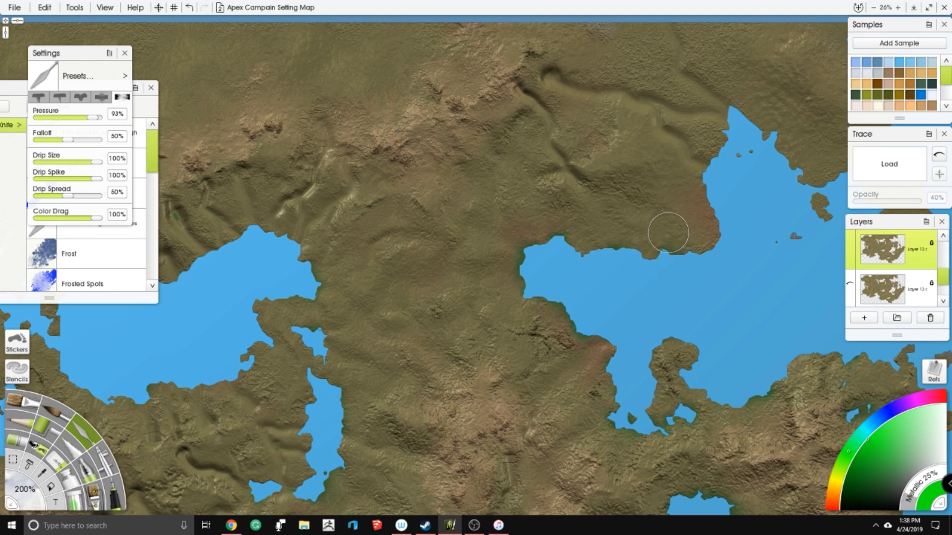
- Soften the long valleys north of the bay and across the neighbouring northeastern peninsula with the knife
scroll(671, 221, "down", 4)
scroll(678, 123, "up", 5)
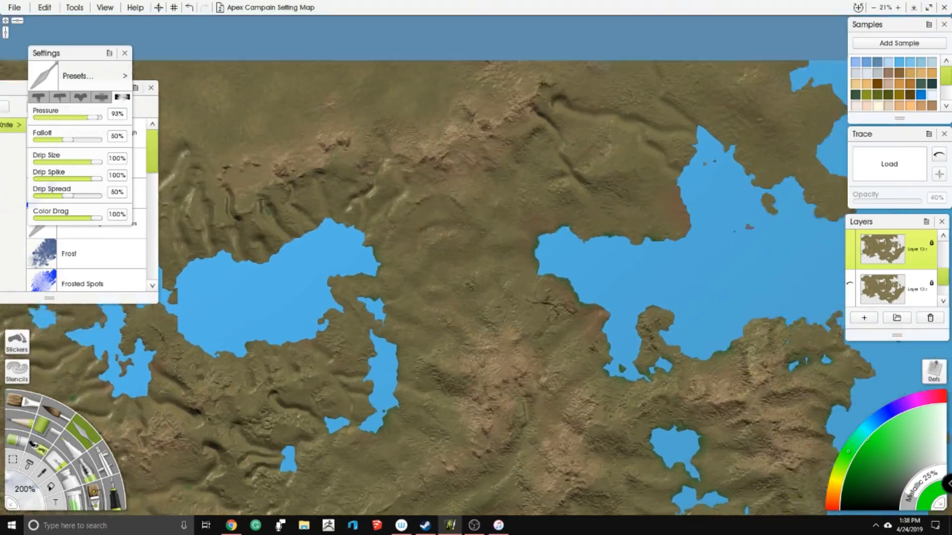
mouse_move(460, 138)
left_mouse_down()
mouse_move(475, 141)
mouse_move(484, 166)
mouse_move(520, 169)
mouse_move(498, 208)
mouse_move(553, 248)
left_mouse_up()
mouse_move(556, 178)
left_mouse_down()
mouse_move(510, 230)
mouse_move(571, 233)
mouse_move(600, 255)
mouse_move(606, 283)
left_mouse_up()
left_click_drag(633, 70, 594, 153)
mouse_move(461, 164)
left_mouse_down()
mouse_move(436, 176)
mouse_move(458, 179)
mouse_move(460, 216)
mouse_move(521, 199)
mouse_move(535, 214)
left_mouse_up()
mouse_move(591, 166)
left_mouse_down()
mouse_move(548, 218)
mouse_move(605, 240)
mouse_move(659, 220)
mouse_move(648, 283)
mouse_move(660, 282)
mouse_move(672, 182)
mouse_move(632, 148)
mouse_move(625, 119)
left_mouse_up()
left_click_drag(525, 119, 495, 111)
mouse_move(531, 213)
left_mouse_down()
mouse_move(535, 258)
mouse_move(609, 238)
left_mouse_up()
mouse_move(429, 171)
left_mouse_down()
mouse_move(401, 176)
mouse_move(401, 223)
mouse_move(450, 193)
left_mouse_up()
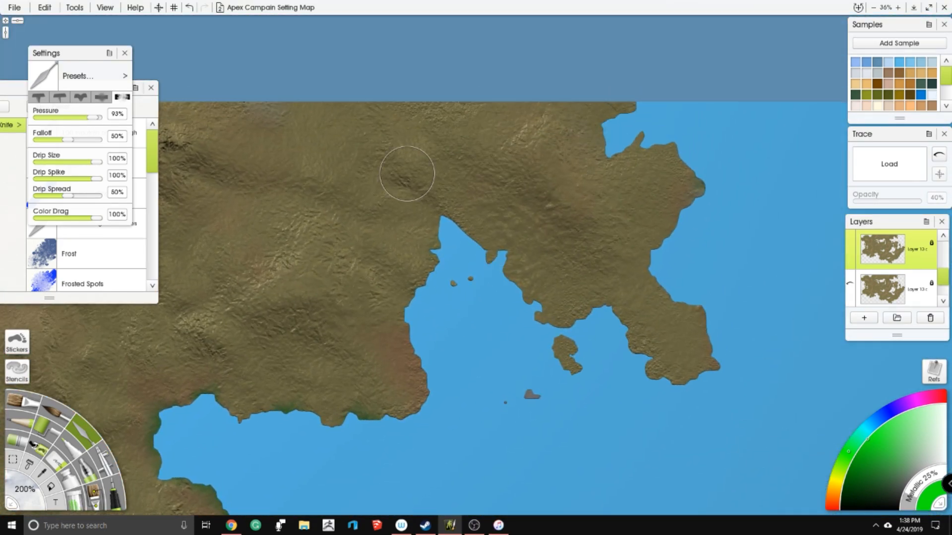
- Blend the carved valleys between the large northern lake's southern shore and the small lakes below it
scroll(682, 200, "down", 5)
left_click_drag(681, 200, 869, 56)
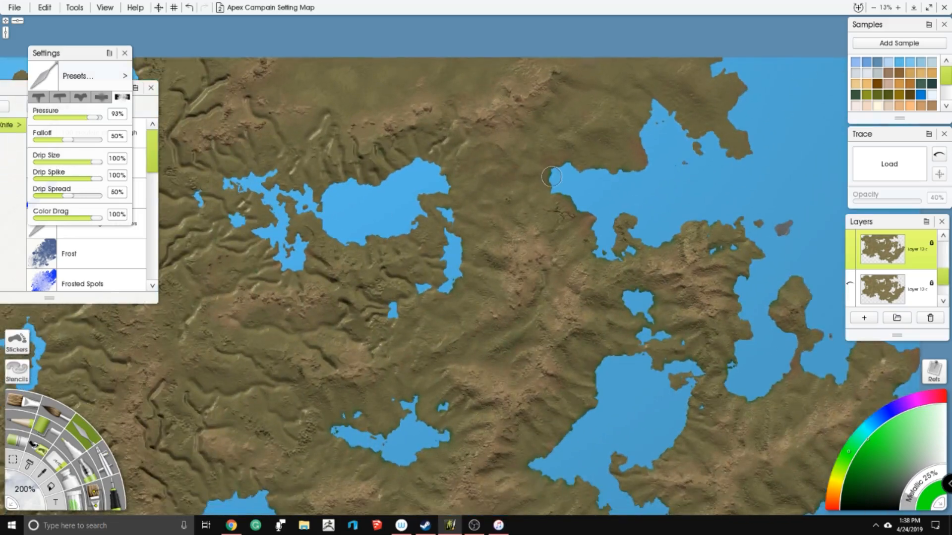
left_click_drag(496, 278, 454, 258)
scroll(476, 267, "down", 1)
left_click_drag(476, 297, 522, 157)
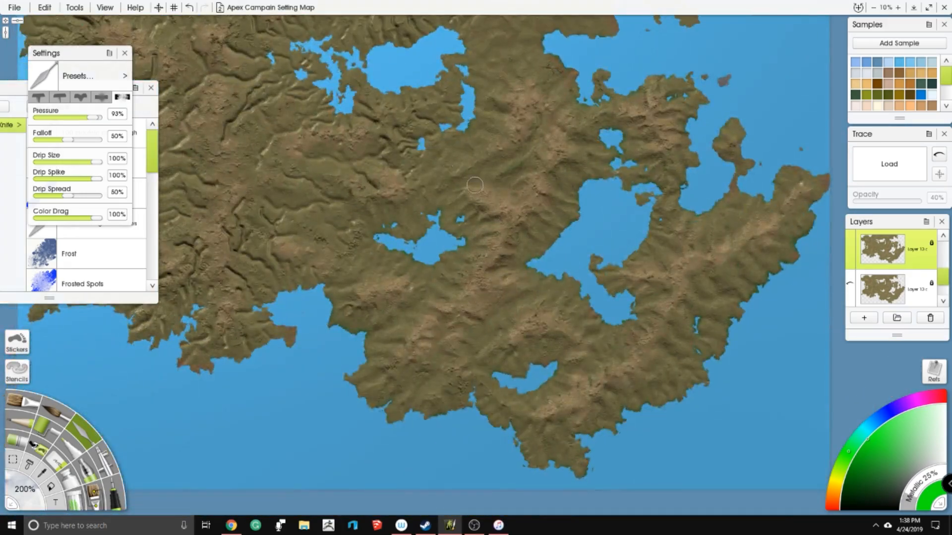
scroll(475, 185, "up", 6)
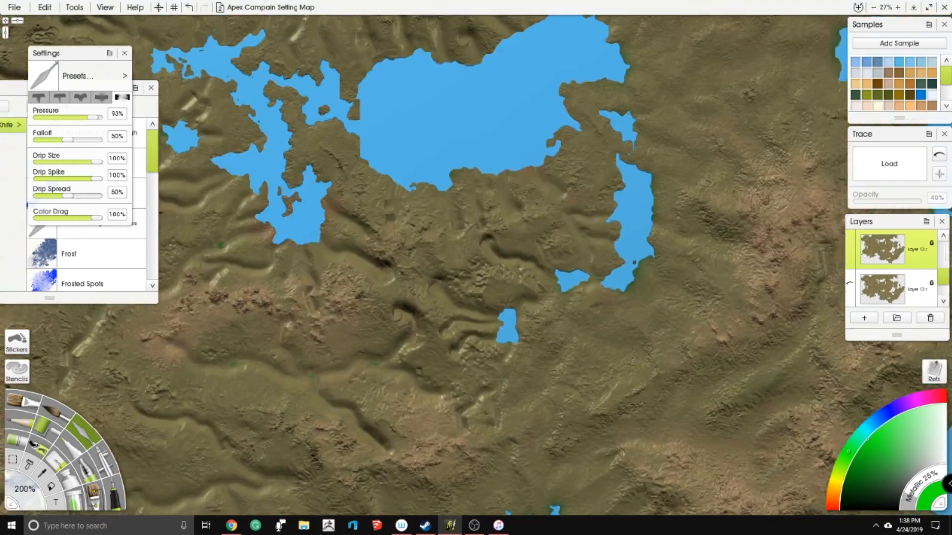
scroll(476, 267, "up", 1)
mouse_move(647, 197)
left_mouse_down()
mouse_move(607, 226)
mouse_move(590, 140)
left_mouse_up()
left_click_drag(472, 259, 462, 296)
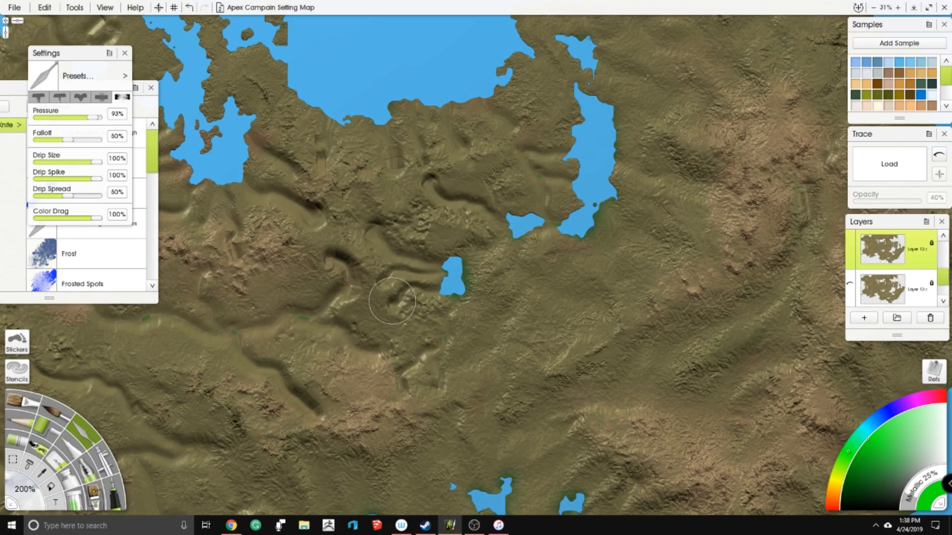
mouse_move(446, 254)
left_mouse_down()
mouse_move(436, 271)
mouse_move(431, 258)
mouse_move(397, 258)
mouse_move(382, 233)
mouse_move(365, 250)
mouse_move(395, 301)
mouse_move(436, 297)
left_mouse_up()
mouse_move(447, 210)
left_mouse_down()
mouse_move(423, 181)
mouse_move(467, 208)
mouse_move(500, 201)
mouse_move(533, 154)
mouse_move(525, 152)
mouse_move(570, 162)
mouse_move(542, 179)
mouse_move(548, 218)
mouse_move(563, 179)
left_mouse_up()
left_click_drag(513, 146, 549, 276)
mouse_move(499, 251)
left_mouse_down()
mouse_move(500, 283)
mouse_move(514, 244)
mouse_move(536, 259)
mouse_move(548, 210)
mouse_move(526, 237)
left_mouse_up()
mouse_move(440, 272)
left_mouse_down()
mouse_move(458, 263)
mouse_move(459, 321)
mouse_move(496, 326)
left_mouse_up()
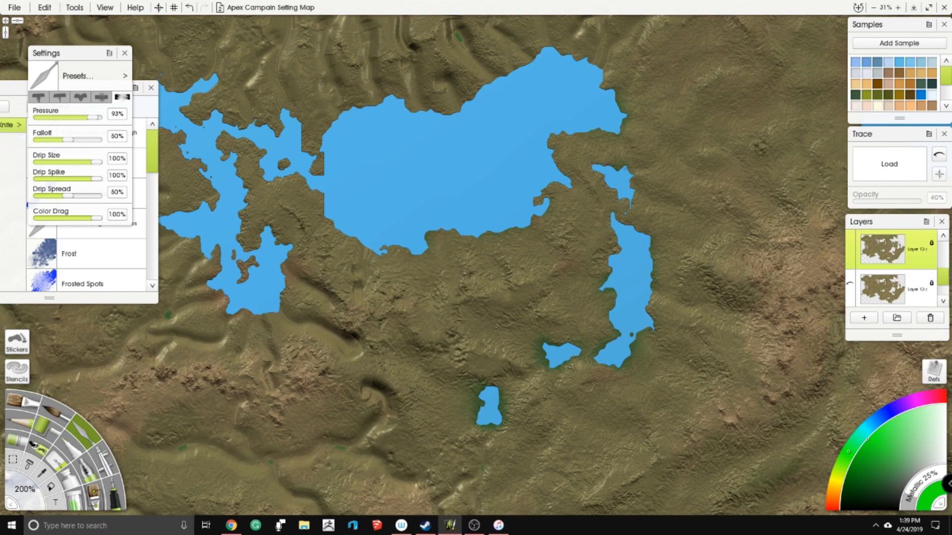
- Smooth the deep valleys running down to the large northern lake's northern shore
left_click_drag(337, 169, 454, 225)
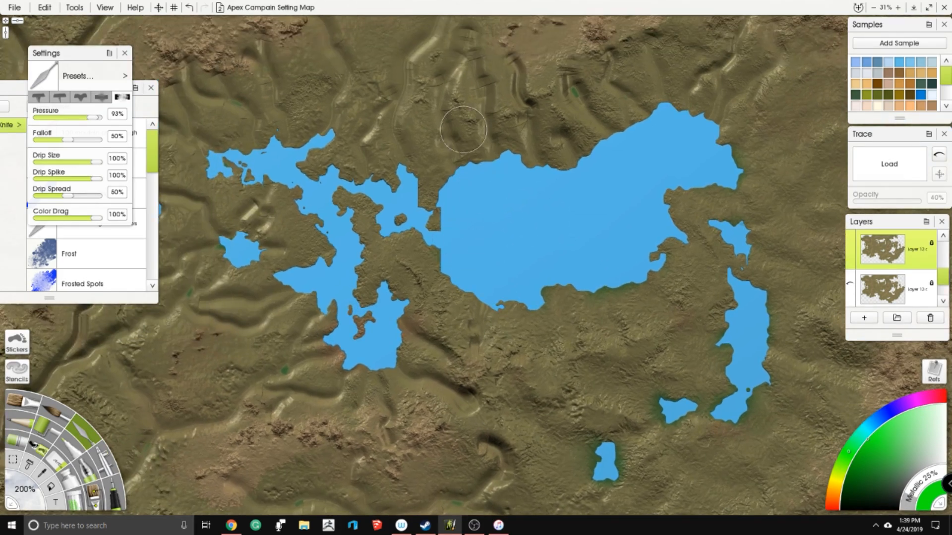
mouse_move(462, 58)
left_mouse_down()
mouse_move(458, 77)
mouse_move(489, 109)
mouse_move(485, 146)
mouse_move(494, 157)
mouse_move(475, 220)
left_mouse_up()
mouse_move(466, 117)
left_mouse_down()
mouse_move(436, 168)
mouse_move(437, 216)
mouse_move(448, 232)
mouse_move(450, 155)
mouse_move(441, 171)
left_mouse_up()
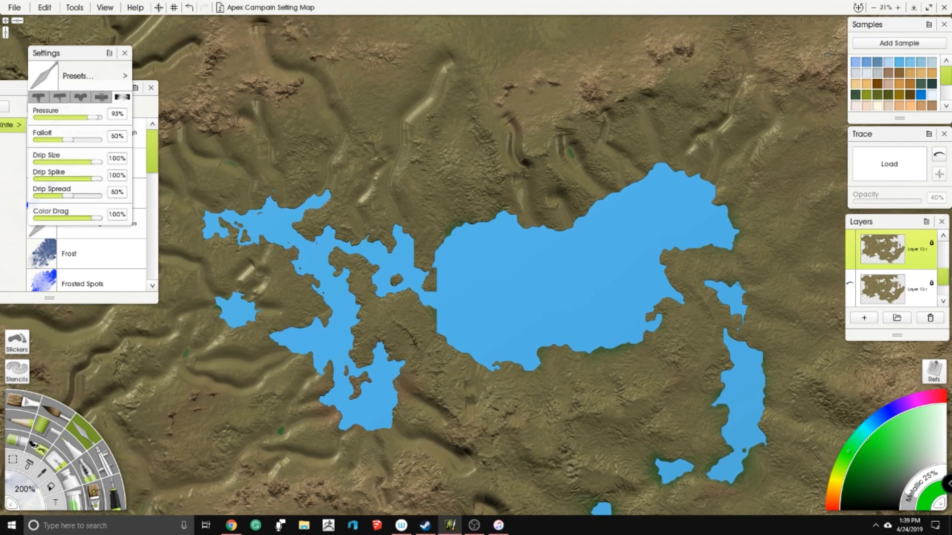
left_click_drag(489, 145, 504, 207)
mouse_move(476, 95)
left_mouse_down()
mouse_move(448, 60)
mouse_move(436, 93)
mouse_move(413, 115)
left_mouse_up()
mouse_move(440, 71)
left_mouse_down()
mouse_move(395, 108)
mouse_move(399, 147)
mouse_move(383, 200)
mouse_move(405, 194)
mouse_move(414, 211)
mouse_move(408, 277)
left_mouse_up()
mouse_move(502, 137)
left_mouse_down()
mouse_move(513, 184)
mouse_move(533, 166)
mouse_move(535, 214)
mouse_move(518, 187)
mouse_move(480, 209)
mouse_move(486, 167)
left_mouse_up()
mouse_move(402, 198)
left_mouse_down()
mouse_move(416, 221)
mouse_move(570, 185)
mouse_move(575, 234)
mouse_move(577, 144)
mouse_move(569, 153)
mouse_move(574, 213)
left_mouse_up()
mouse_move(641, 166)
left_mouse_down()
mouse_move(603, 138)
mouse_move(614, 112)
mouse_move(600, 115)
left_mouse_up()
mouse_move(537, 133)
left_mouse_down()
mouse_move(560, 129)
mouse_move(551, 143)
left_mouse_up()
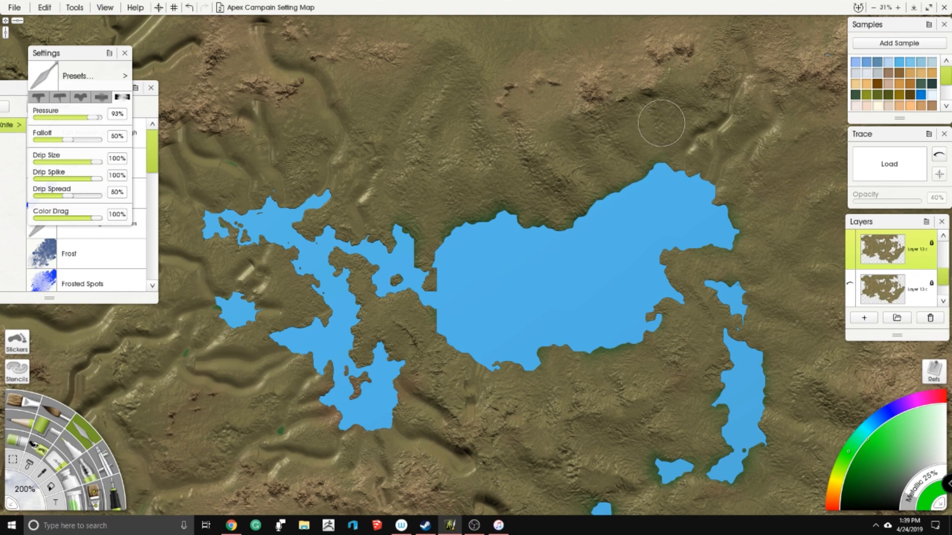
- Blend the remaining grooves northeast and northwest of the large northern lake with the knife
left_click_drag(597, 160, 445, 259)
mouse_move(549, 228)
left_mouse_down()
mouse_move(577, 201)
mouse_move(550, 269)
mouse_move(580, 265)
mouse_move(595, 159)
mouse_move(577, 178)
mouse_move(609, 183)
left_mouse_up()
left_click_drag(634, 212, 611, 226)
left_click_drag(161, 130, 444, 119)
mouse_move(387, 105)
left_mouse_down()
mouse_move(391, 130)
mouse_move(411, 152)
mouse_move(435, 153)
mouse_move(478, 213)
mouse_move(457, 281)
mouse_move(502, 265)
left_mouse_up()
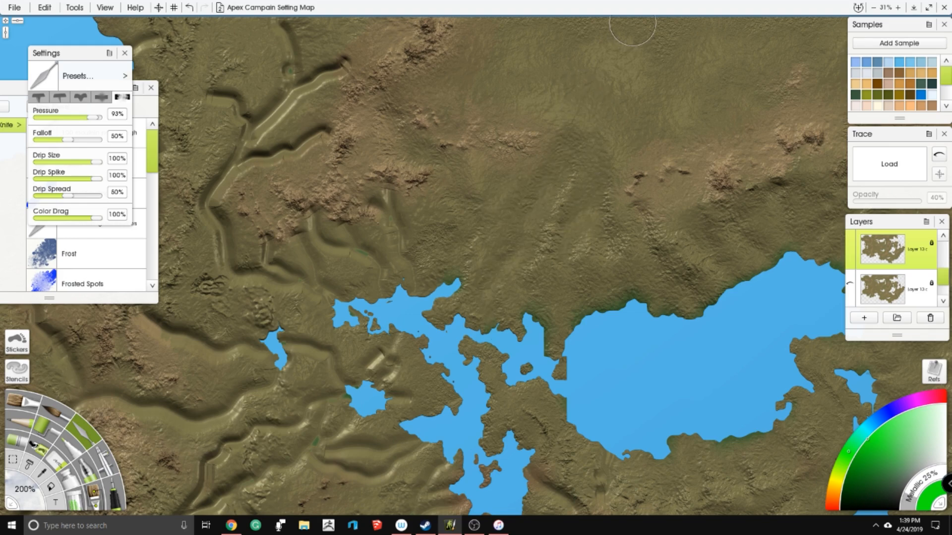
- Try carving a small forked valley with a smaller knife on the plain north of the large lake
mouse_move(545, 73)
left_mouse_down()
mouse_move(572, 91)
mouse_move(578, 144)
mouse_move(640, 92)
left_mouse_up()
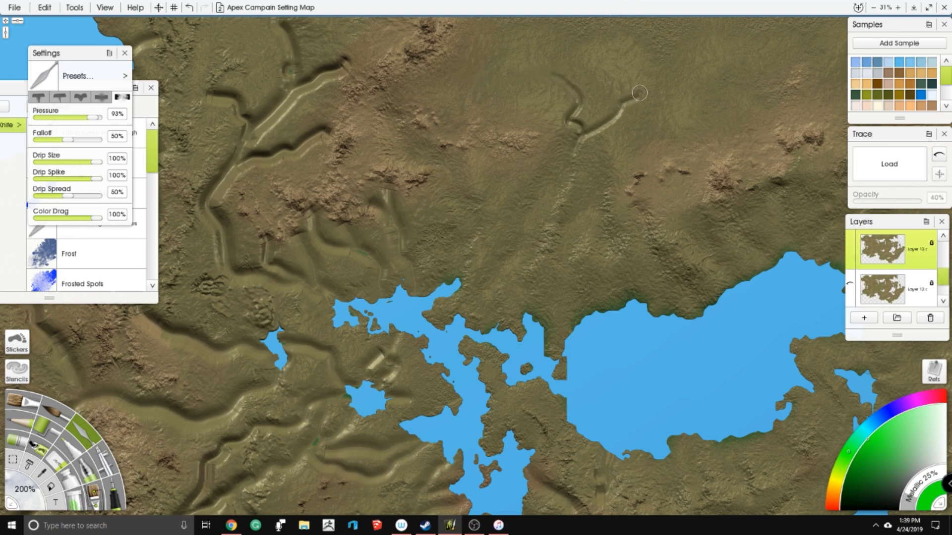
mouse_move(563, 78)
left_mouse_down()
mouse_move(575, 89)
mouse_move(571, 124)
mouse_move(617, 113)
left_mouse_up()
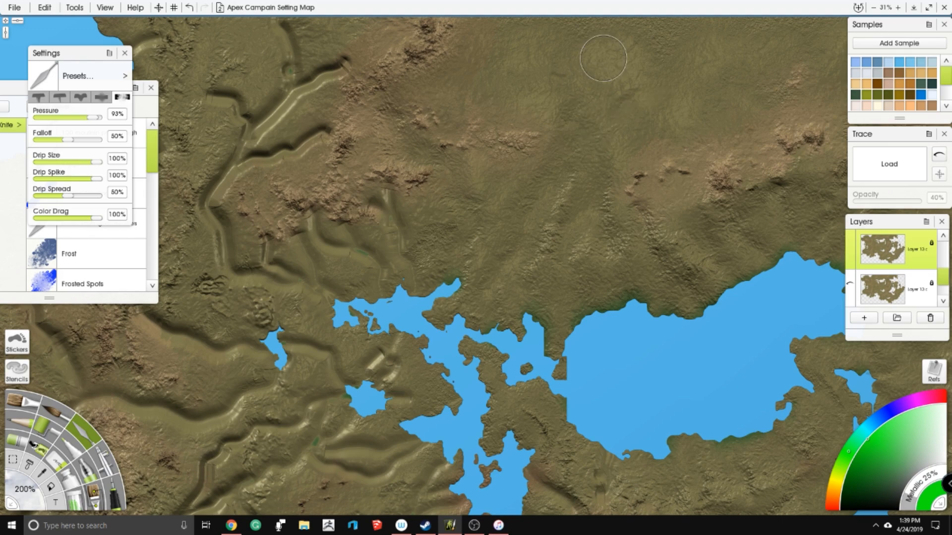
- Blend the forked valleys between the northwestern bay and the large northern lake's western arm with the palette knife
left_click_drag(391, 222, 531, 215)
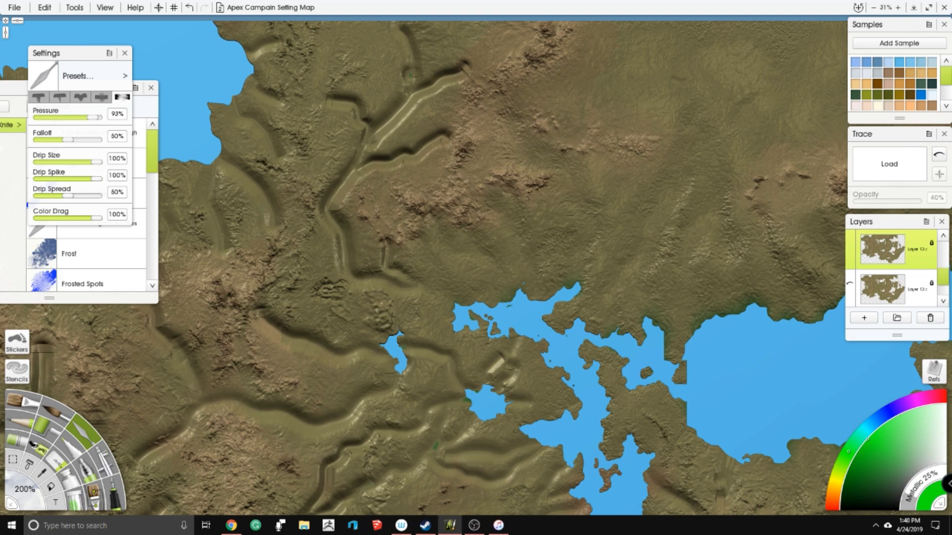
mouse_move(351, 252)
left_mouse_down()
mouse_move(345, 284)
mouse_move(394, 273)
mouse_move(419, 298)
left_mouse_up()
left_click_drag(319, 167, 357, 219)
mouse_move(351, 260)
left_mouse_down()
mouse_move(358, 268)
mouse_move(489, 174)
mouse_move(406, 170)
mouse_move(369, 146)
mouse_move(491, 119)
mouse_move(456, 117)
mouse_move(441, 78)
mouse_move(434, 115)
mouse_move(505, 118)
left_mouse_up()
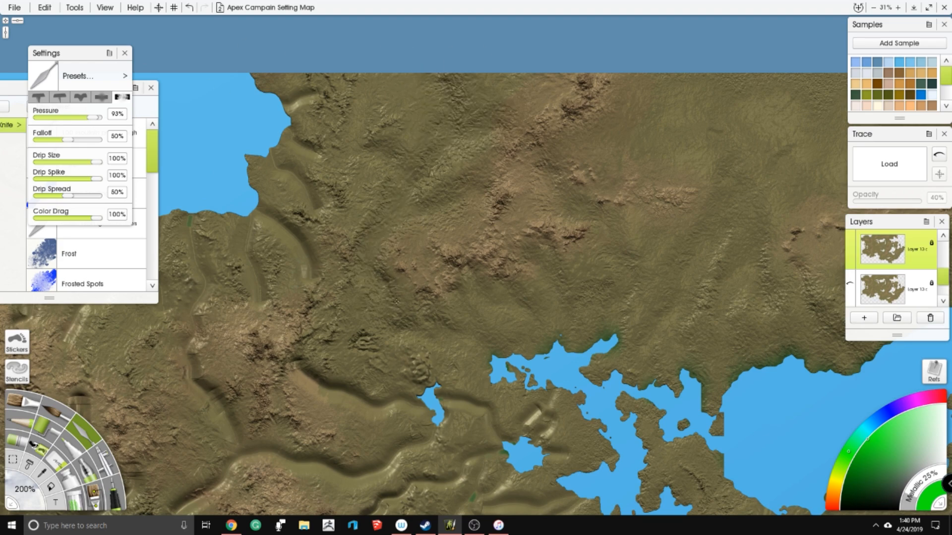
mouse_move(405, 208)
left_mouse_down()
mouse_move(380, 148)
mouse_move(434, 140)
mouse_move(404, 181)
mouse_move(399, 229)
left_mouse_up()
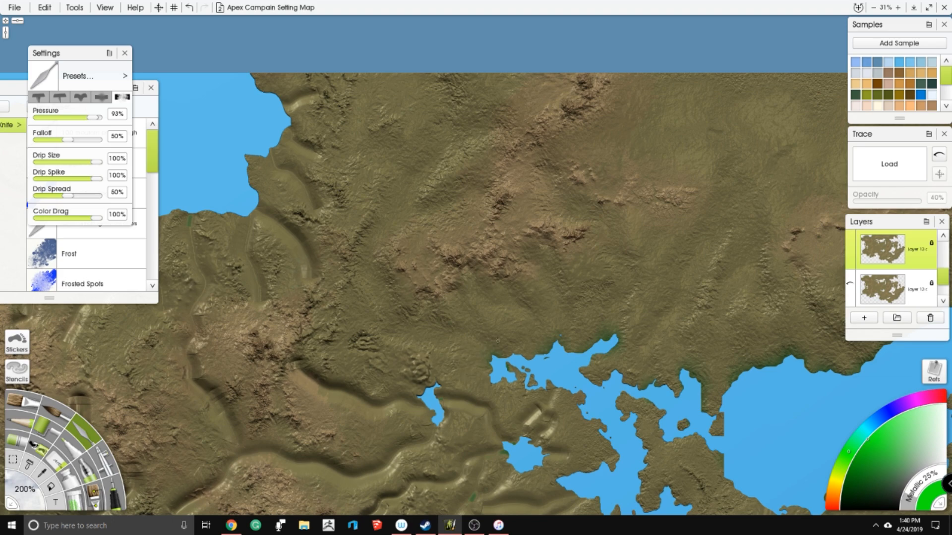
- Smooth the deep valleys running around the two small lakes west of the large northern lake
left_click_drag(497, 333, 446, 218)
mouse_move(501, 287)
left_mouse_down()
mouse_move(476, 290)
mouse_move(496, 330)
left_mouse_up()
mouse_move(472, 361)
left_mouse_down()
mouse_move(453, 297)
mouse_move(425, 286)
mouse_move(410, 298)
mouse_move(385, 271)
mouse_move(377, 277)
mouse_move(387, 303)
left_mouse_up()
mouse_move(268, 240)
left_mouse_down()
mouse_move(252, 281)
mouse_move(271, 292)
mouse_move(312, 281)
mouse_move(332, 294)
mouse_move(367, 284)
left_mouse_up()
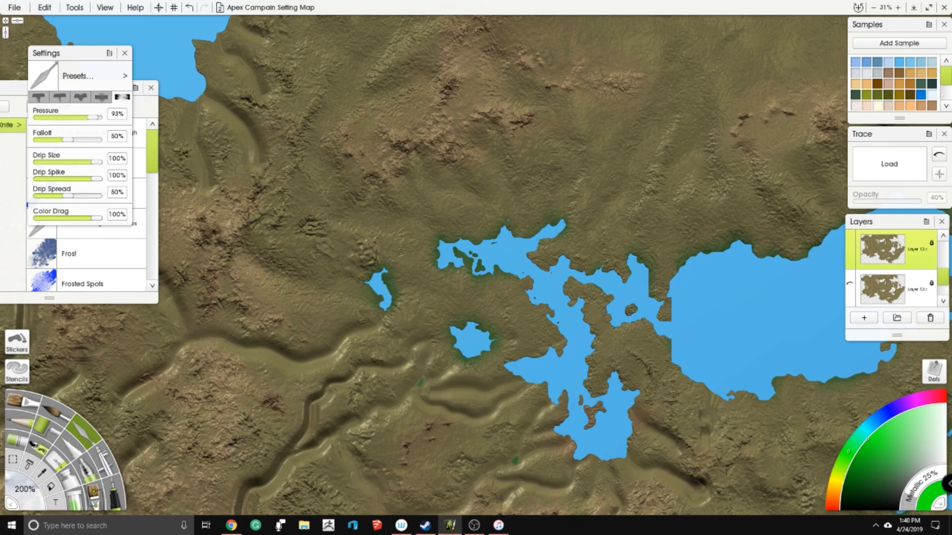
left_click_drag(369, 314, 331, 354)
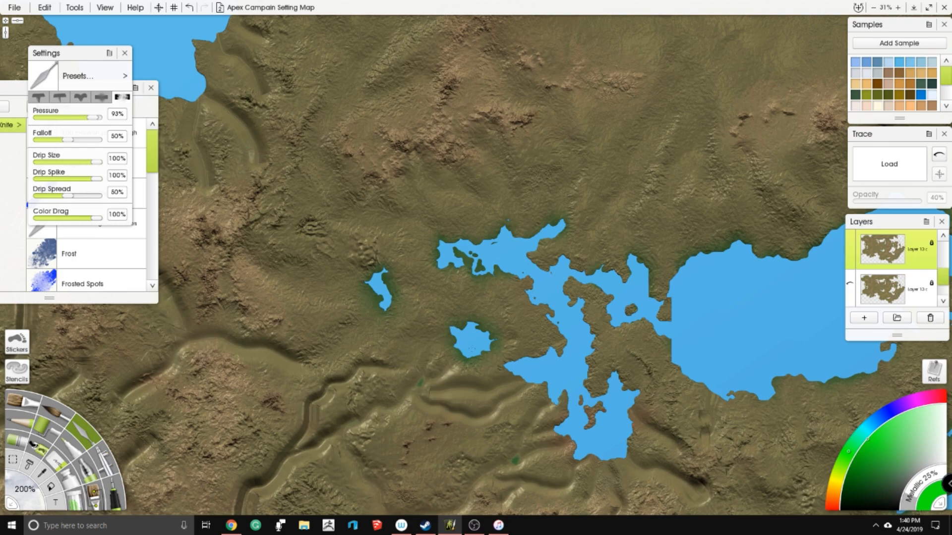
left_click_drag(482, 328, 428, 200)
mouse_move(365, 253)
left_mouse_down()
mouse_move(386, 279)
mouse_move(417, 292)
mouse_move(476, 263)
mouse_move(386, 246)
mouse_move(402, 242)
left_mouse_up()
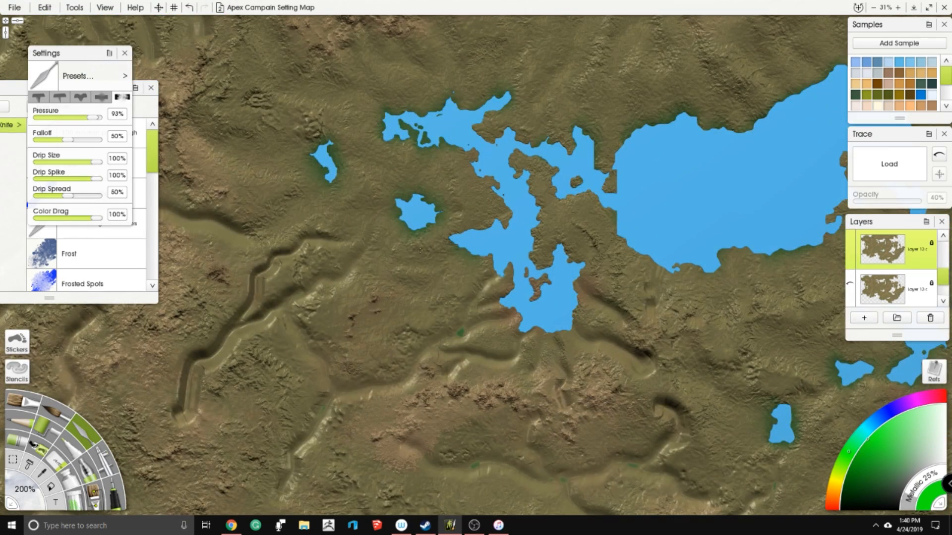
- Blend the valleys and the long canyon southwest of the small round lake into the surrounding terrain
left_click_drag(496, 272, 453, 333)
left_click_drag(402, 300, 455, 193)
mouse_move(343, 364)
left_mouse_down()
mouse_move(342, 345)
mouse_move(365, 336)
mouse_move(391, 289)
mouse_move(404, 300)
mouse_move(486, 247)
mouse_move(570, 246)
left_mouse_up()
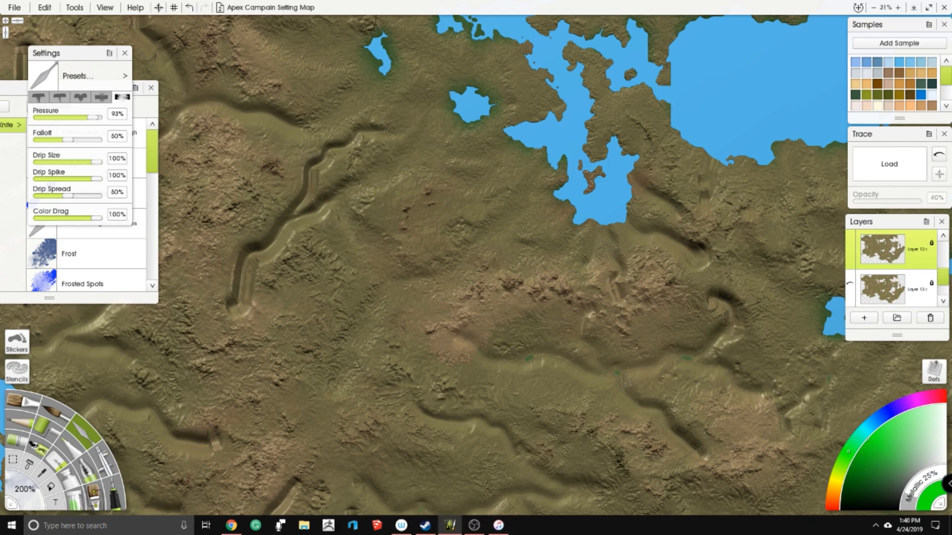
mouse_move(346, 139)
left_mouse_down()
mouse_move(308, 167)
mouse_move(304, 200)
mouse_move(314, 208)
mouse_move(360, 184)
mouse_move(322, 197)
mouse_move(261, 243)
mouse_move(251, 234)
mouse_move(250, 263)
mouse_move(222, 308)
mouse_move(240, 317)
mouse_move(258, 297)
mouse_move(277, 304)
mouse_move(249, 317)
mouse_move(263, 323)
mouse_move(230, 243)
mouse_move(235, 250)
mouse_move(323, 204)
mouse_move(357, 217)
left_mouse_up()
mouse_move(288, 204)
left_mouse_down()
mouse_move(301, 177)
mouse_move(357, 158)
mouse_move(394, 130)
left_mouse_up()
mouse_move(309, 188)
left_mouse_down()
mouse_move(327, 177)
mouse_move(372, 182)
mouse_move(366, 213)
left_mouse_up()
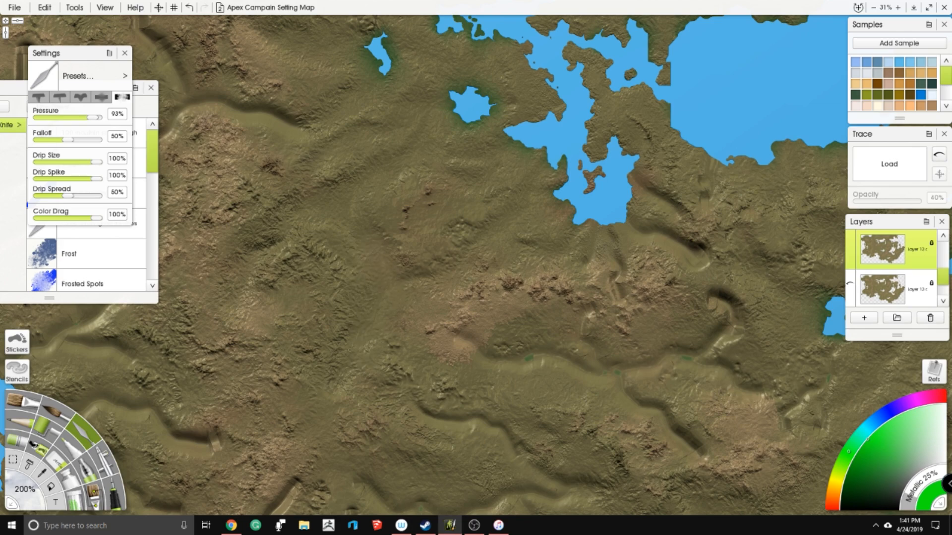
- Blend the carved grooves directly south of the large northern lake's western arm, through the brown hills
scroll(377, 327, "down", 5)
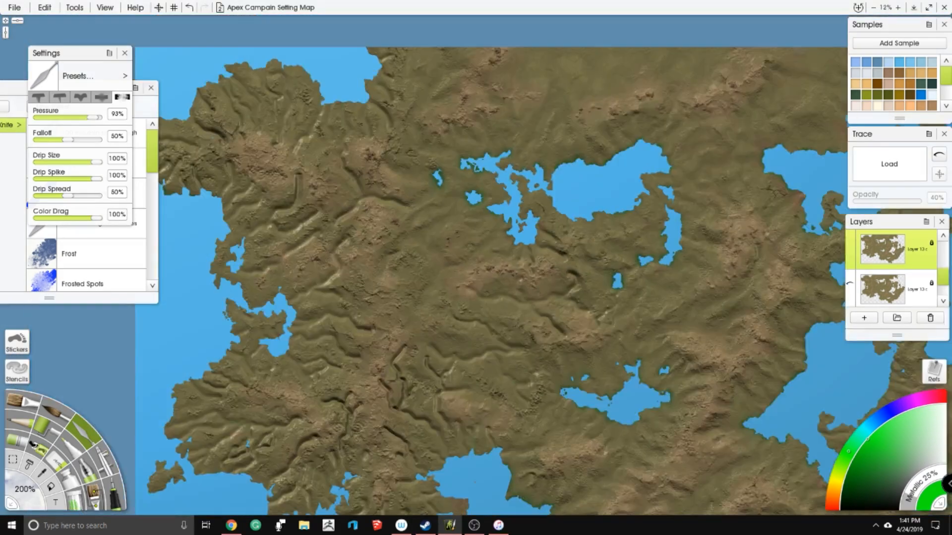
scroll(412, 259, "up", 2)
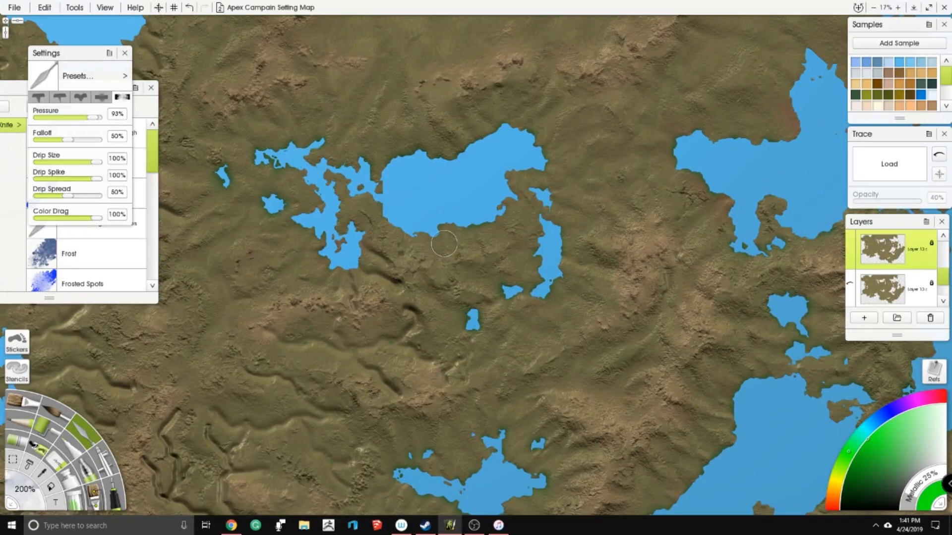
scroll(473, 265, "up", 2)
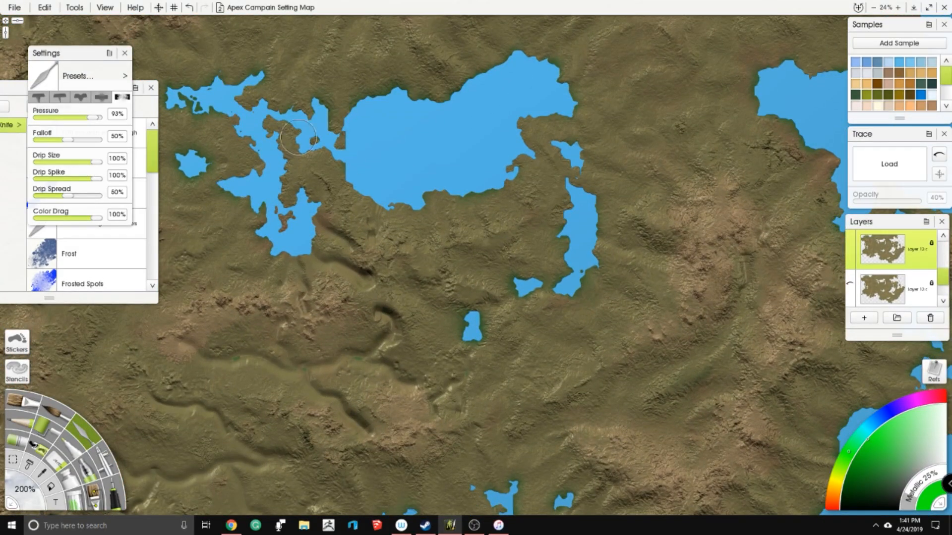
mouse_move(318, 229)
left_mouse_down()
mouse_move(328, 248)
mouse_move(338, 230)
mouse_move(359, 258)
left_mouse_up()
mouse_move(294, 248)
left_mouse_down()
mouse_move(326, 202)
mouse_move(396, 231)
mouse_move(402, 243)
left_mouse_up()
left_click_drag(338, 241, 338, 265)
mouse_move(264, 278)
left_mouse_down()
mouse_move(307, 228)
mouse_move(290, 268)
mouse_move(359, 232)
mouse_move(362, 216)
left_mouse_up()
mouse_move(433, 263)
left_mouse_down()
mouse_move(454, 260)
mouse_move(474, 237)
mouse_move(457, 222)
left_mouse_up()
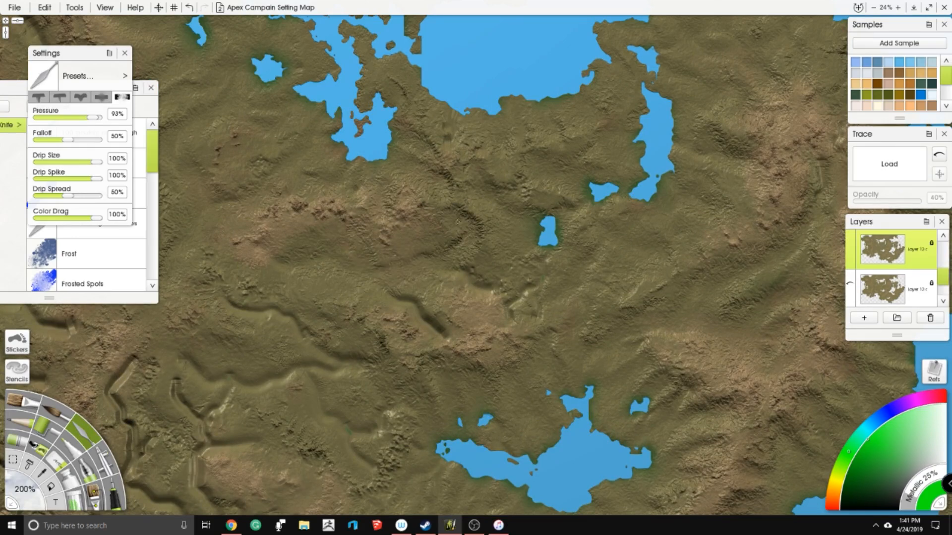
- Smooth the short grooves in the brown hills north and northwest of the central lake
left_click_drag(407, 325, 443, 228)
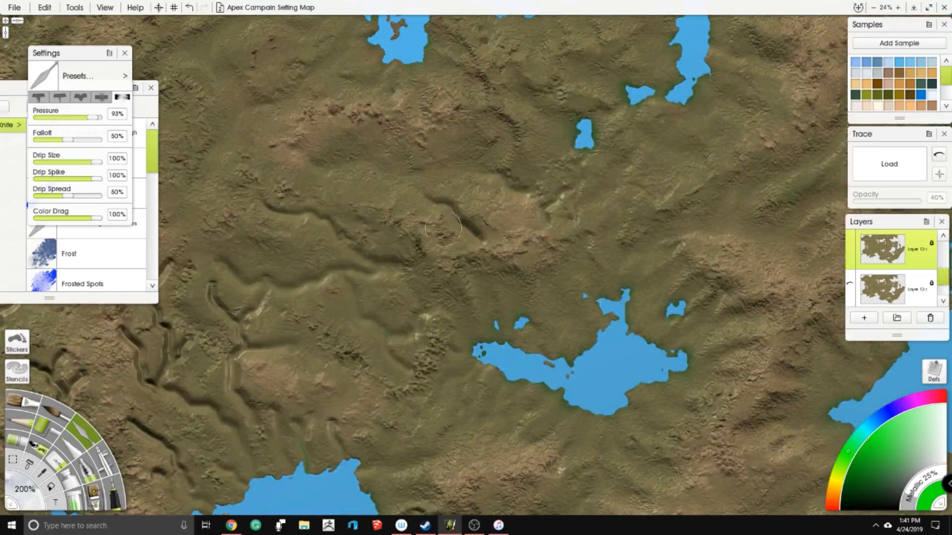
mouse_move(439, 188)
left_mouse_down()
mouse_move(433, 208)
mouse_move(461, 217)
mouse_move(478, 248)
left_mouse_up()
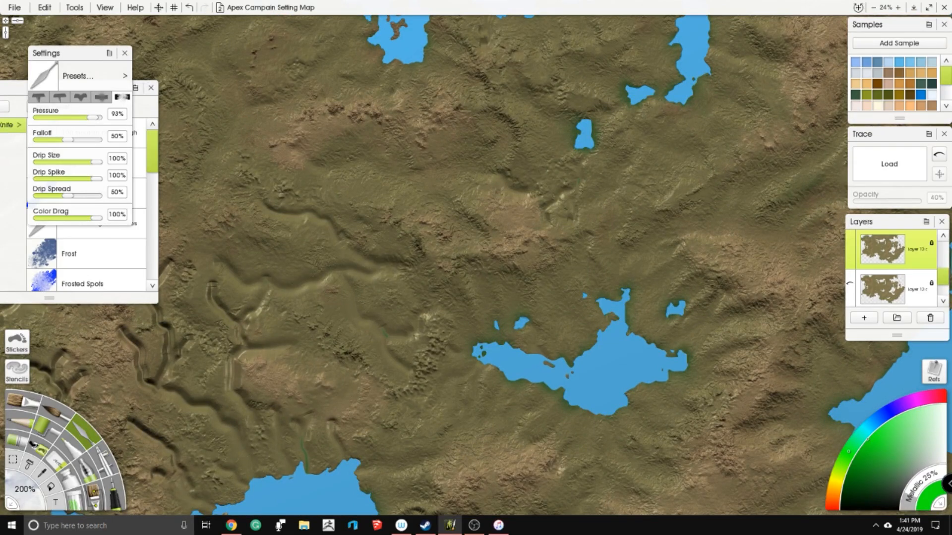
mouse_move(505, 173)
left_mouse_down()
mouse_move(519, 188)
mouse_move(561, 187)
mouse_move(541, 216)
mouse_move(559, 181)
mouse_move(589, 168)
mouse_move(597, 201)
mouse_move(580, 237)
mouse_move(596, 249)
left_mouse_up()
left_click_drag(528, 196, 511, 248)
left_click_drag(499, 175, 492, 212)
- Blend the winding valleys on the plain west of the central lake
mouse_move(379, 298)
left_mouse_down()
mouse_move(460, 226)
mouse_move(442, 249)
left_mouse_up()
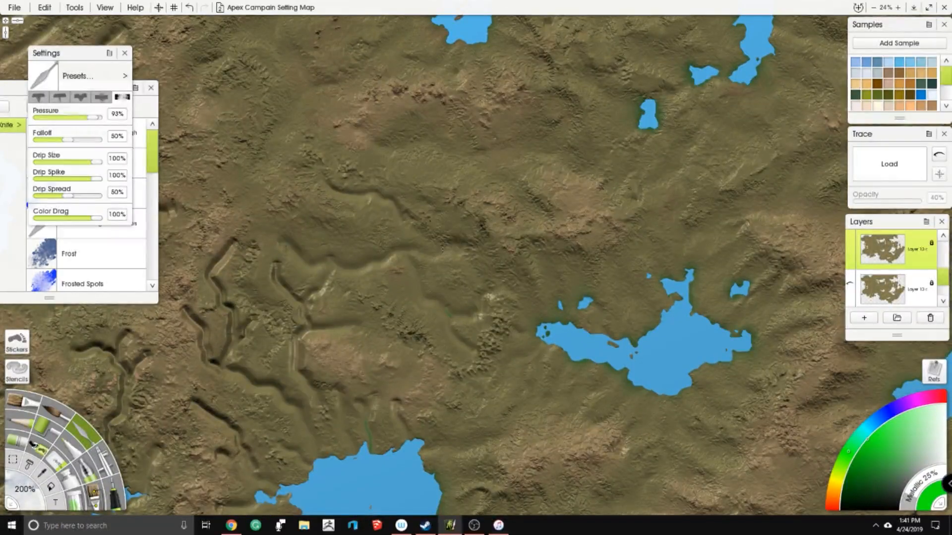
left_click_drag(363, 191, 430, 240)
left_click_drag(403, 202, 420, 228)
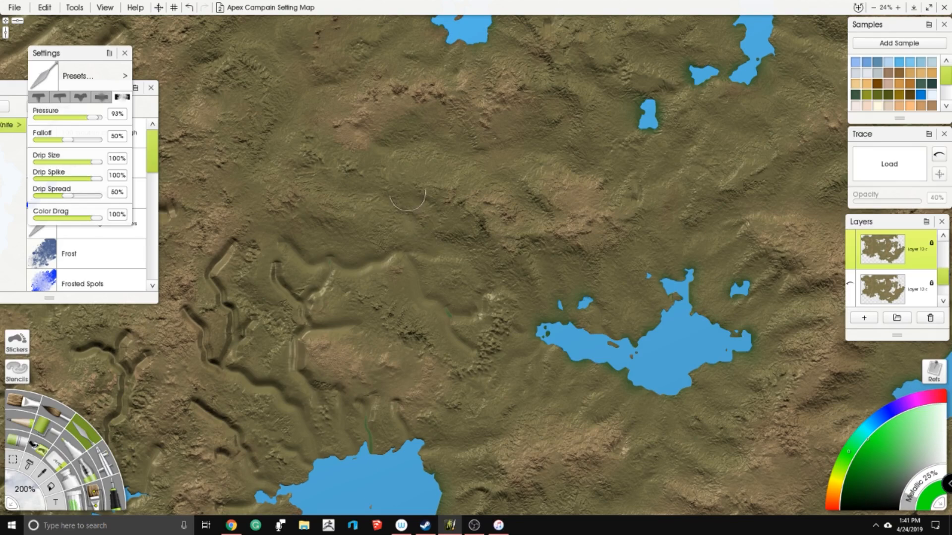
left_click_drag(462, 258, 456, 209)
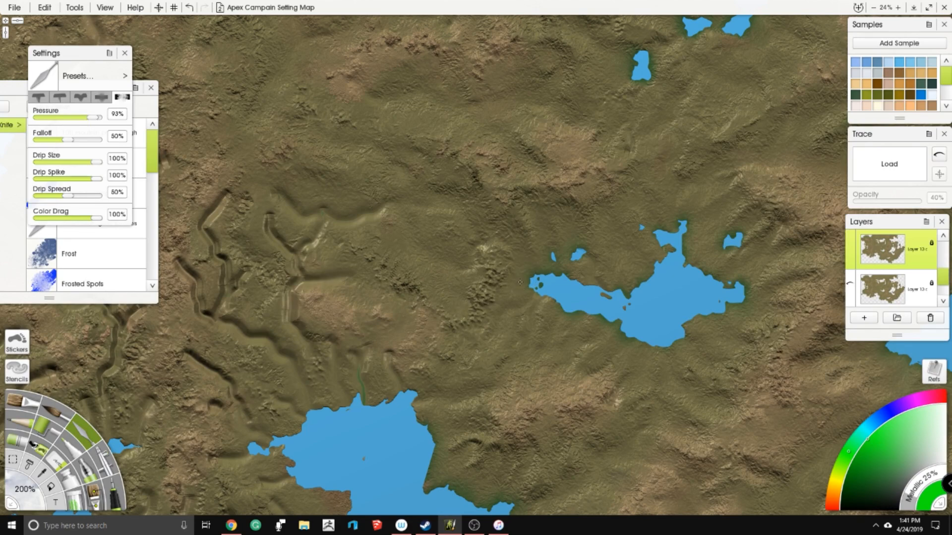
left_click_drag(409, 199, 466, 207)
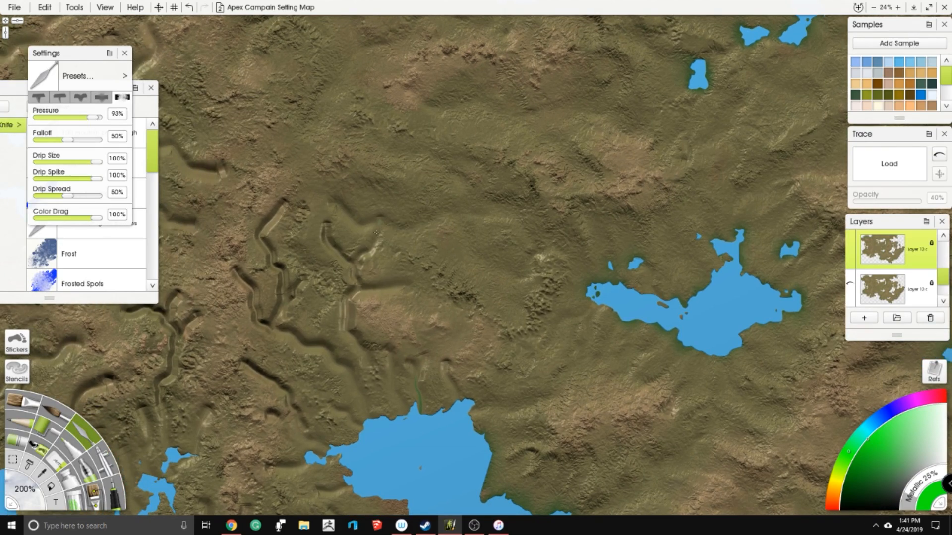
- Smooth the branching canyons north and northwest of the southern bay
mouse_move(361, 252)
left_mouse_down()
mouse_move(329, 247)
mouse_move(318, 233)
mouse_move(329, 249)
mouse_move(352, 239)
mouse_move(371, 281)
mouse_move(400, 283)
mouse_move(351, 291)
mouse_move(346, 315)
mouse_move(363, 367)
left_mouse_up()
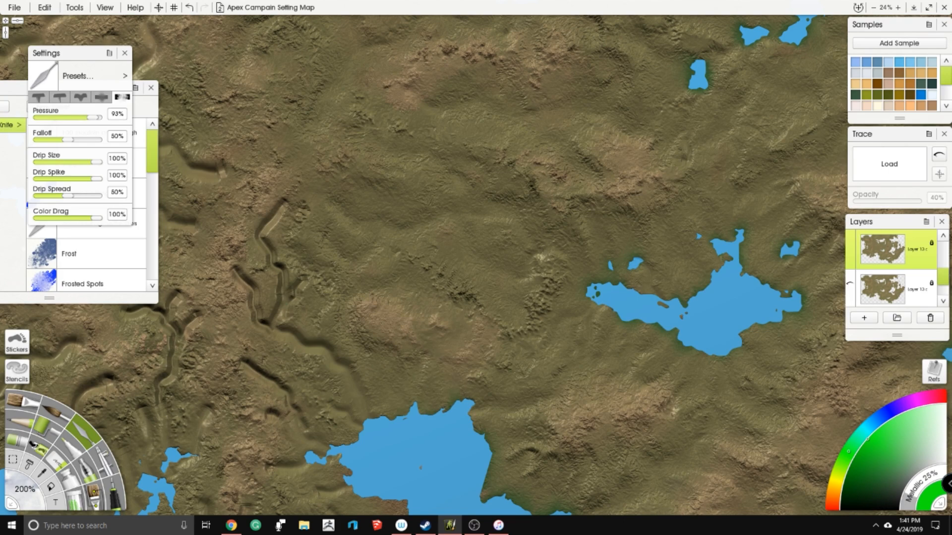
mouse_move(266, 230)
left_mouse_down()
mouse_move(281, 204)
mouse_move(263, 237)
mouse_move(290, 291)
mouse_move(279, 298)
mouse_move(300, 282)
mouse_move(241, 283)
mouse_move(237, 267)
mouse_move(240, 288)
mouse_move(256, 285)
mouse_move(256, 325)
mouse_move(267, 337)
mouse_move(310, 335)
mouse_move(329, 370)
left_mouse_up()
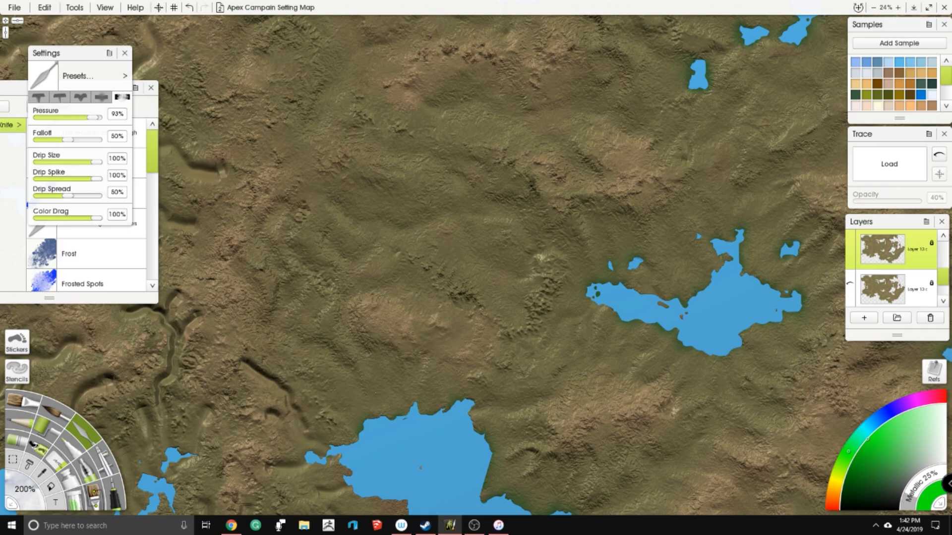
left_click_drag(447, 350, 554, 340)
left_click_drag(416, 342, 388, 287)
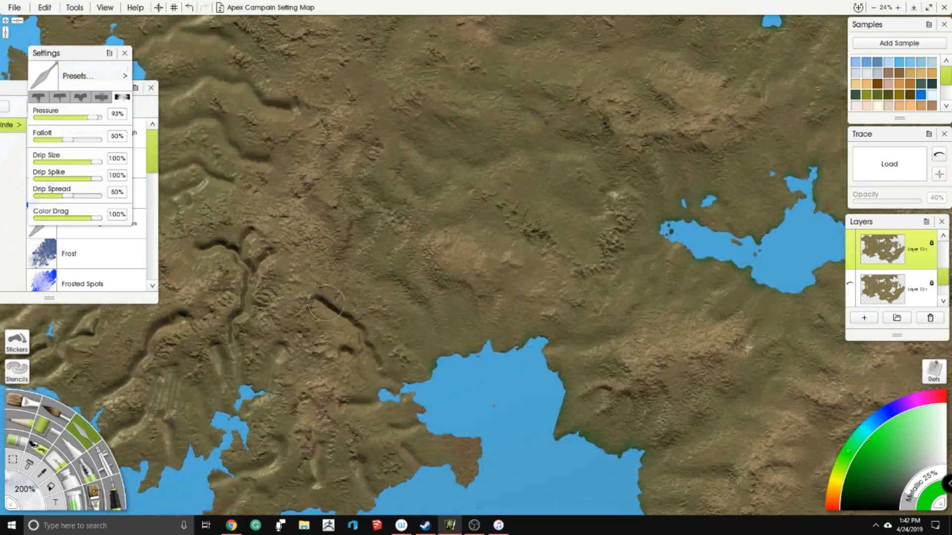
mouse_move(321, 301)
left_mouse_down()
mouse_move(352, 325)
mouse_move(364, 351)
mouse_move(347, 344)
left_mouse_up()
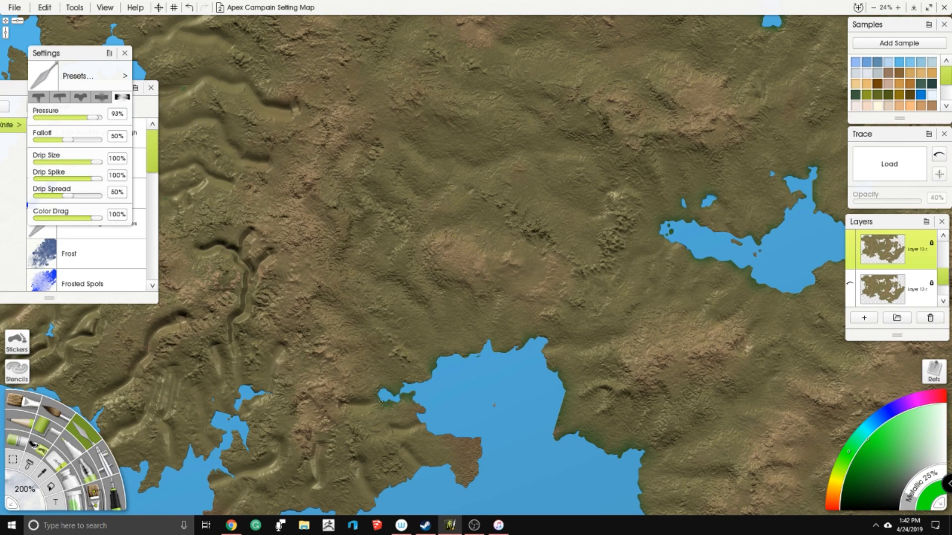
- Blend the valleys across the southern peninsula and the mountains west of the southern bay
left_click_drag(435, 353, 424, 277)
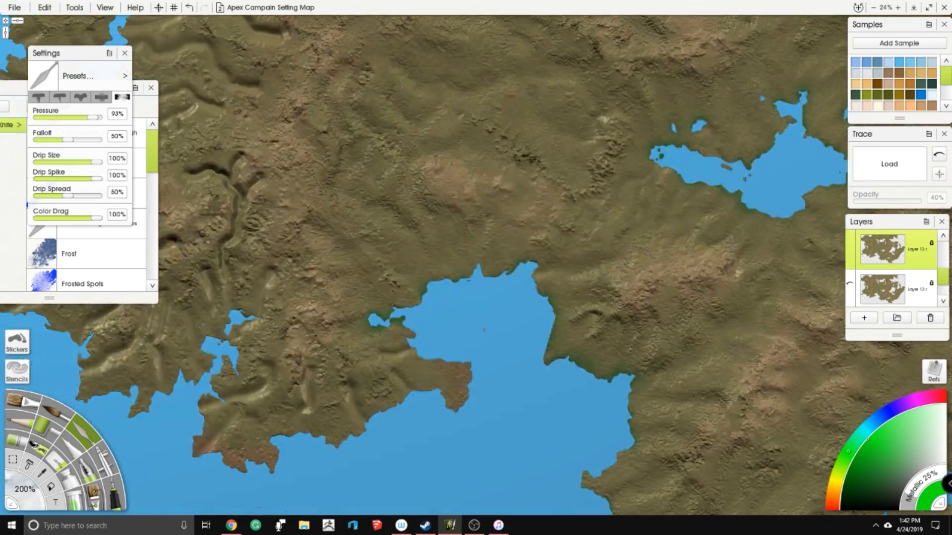
left_click_drag(389, 378, 407, 394)
left_click_drag(343, 389, 356, 415)
left_click_drag(329, 241, 441, 139)
mouse_move(347, 275)
left_mouse_down()
mouse_move(338, 292)
mouse_move(347, 299)
mouse_move(368, 291)
mouse_move(381, 265)
left_mouse_up()
mouse_move(381, 315)
left_mouse_down()
mouse_move(419, 290)
mouse_move(399, 303)
left_mouse_up()
mouse_move(358, 213)
left_mouse_down()
mouse_move(385, 178)
mouse_move(372, 215)
mouse_move(393, 223)
left_mouse_up()
left_click_drag(357, 144, 393, 233)
mouse_move(373, 161)
left_mouse_down()
mouse_move(351, 151)
mouse_move(342, 160)
mouse_move(369, 154)
mouse_move(389, 165)
mouse_move(356, 270)
mouse_move(382, 304)
left_mouse_up()
mouse_move(381, 272)
left_mouse_down()
mouse_move(378, 253)
mouse_move(420, 294)
left_mouse_up()
left_click_drag(411, 199, 407, 213)
left_click_drag(275, 193, 423, 193)
mouse_move(372, 328)
left_mouse_down()
mouse_move(459, 229)
mouse_move(443, 239)
left_mouse_up()
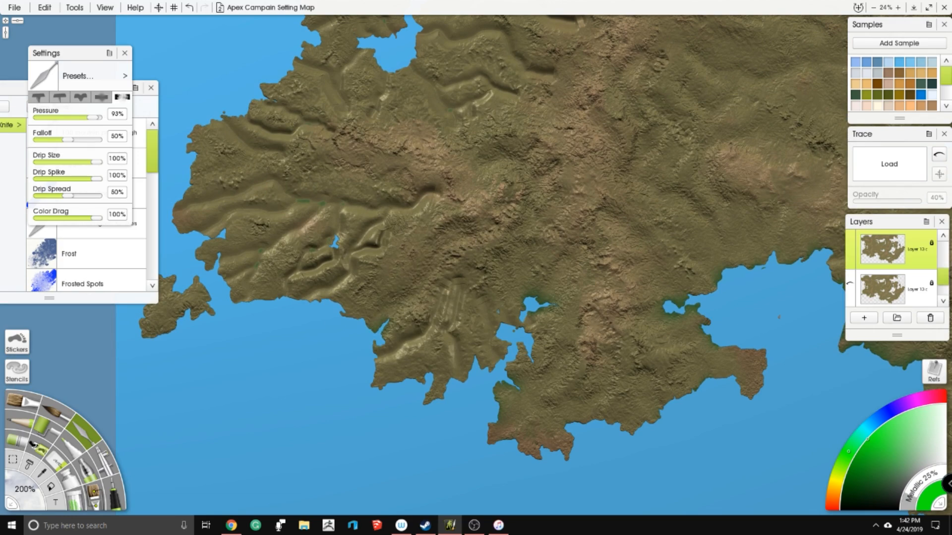
- Smooth the carved valleys along the southwestern coast and around the tiny lake there
left_click_drag(386, 355, 448, 282)
left_click_drag(451, 325, 455, 363)
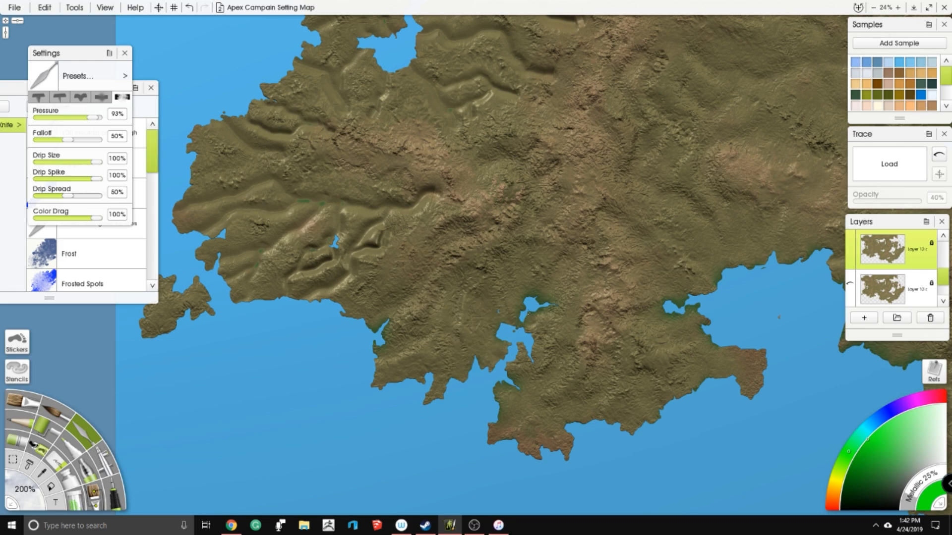
left_click_drag(312, 252, 405, 271)
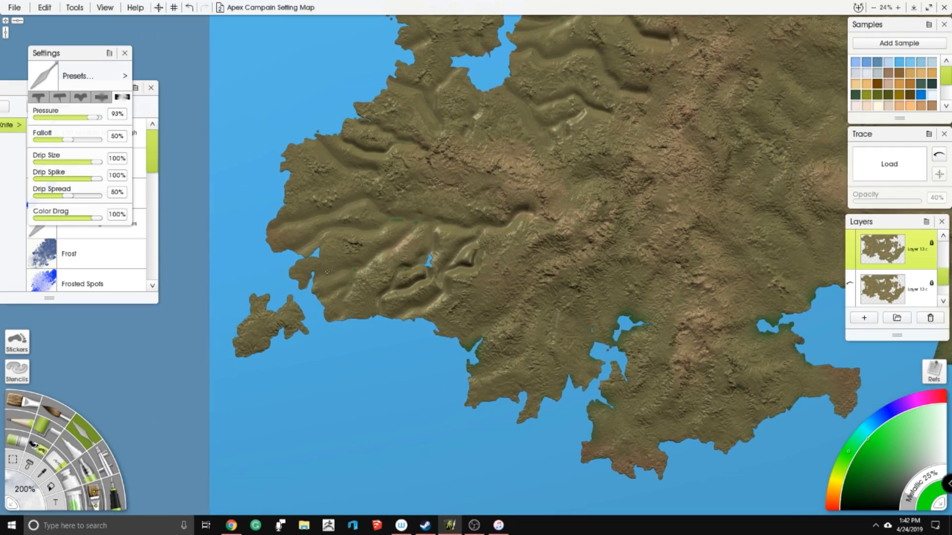
left_click_drag(347, 295, 420, 222)
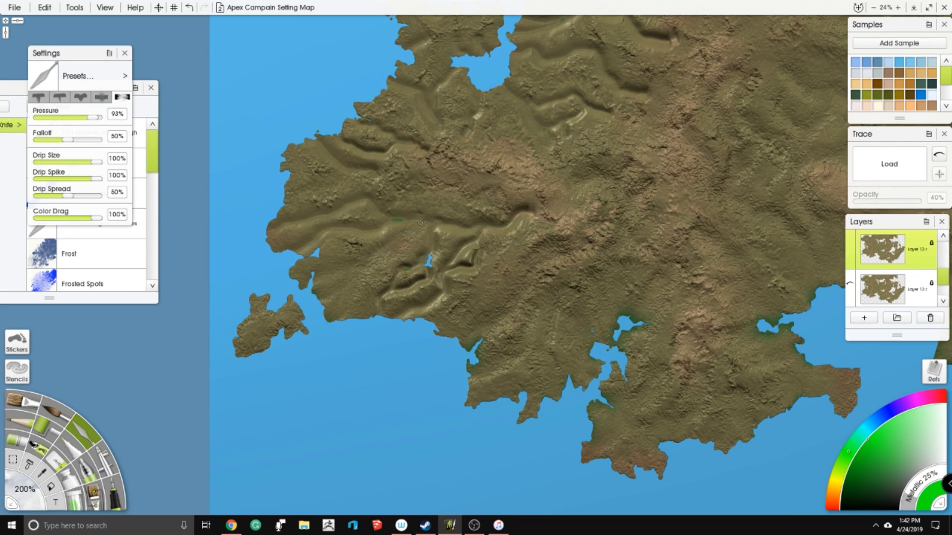
mouse_move(421, 258)
left_mouse_down()
mouse_move(392, 295)
mouse_move(436, 224)
left_mouse_up()
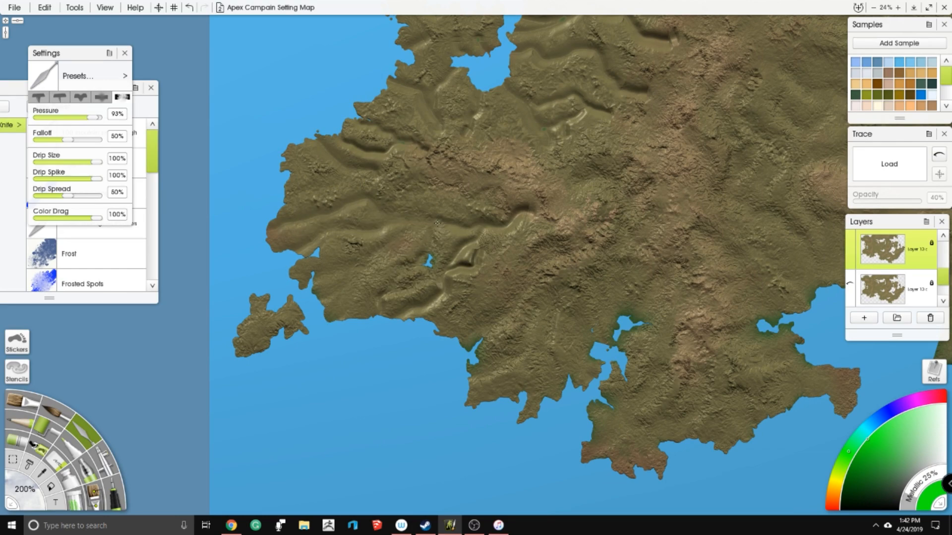
mouse_move(396, 305)
left_mouse_down()
mouse_move(451, 288)
mouse_move(483, 230)
mouse_move(489, 245)
mouse_move(541, 210)
left_mouse_up()
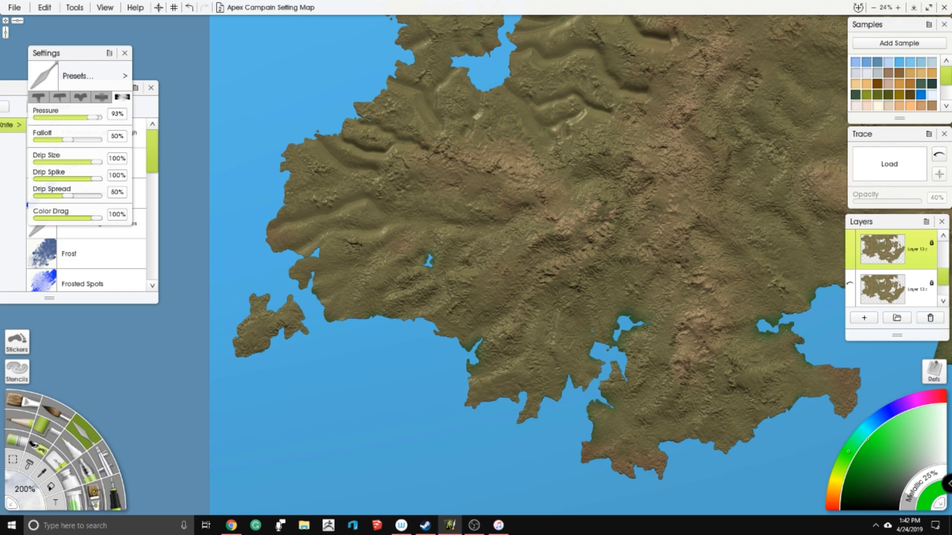
- Blend the grooves along the west coast from the southwestern headland up to the western inlet
mouse_move(279, 223)
left_mouse_down()
mouse_move(342, 204)
mouse_move(327, 232)
mouse_move(276, 239)
left_mouse_up()
mouse_move(349, 170)
left_mouse_down()
mouse_move(343, 255)
mouse_move(360, 253)
mouse_move(341, 216)
left_mouse_up()
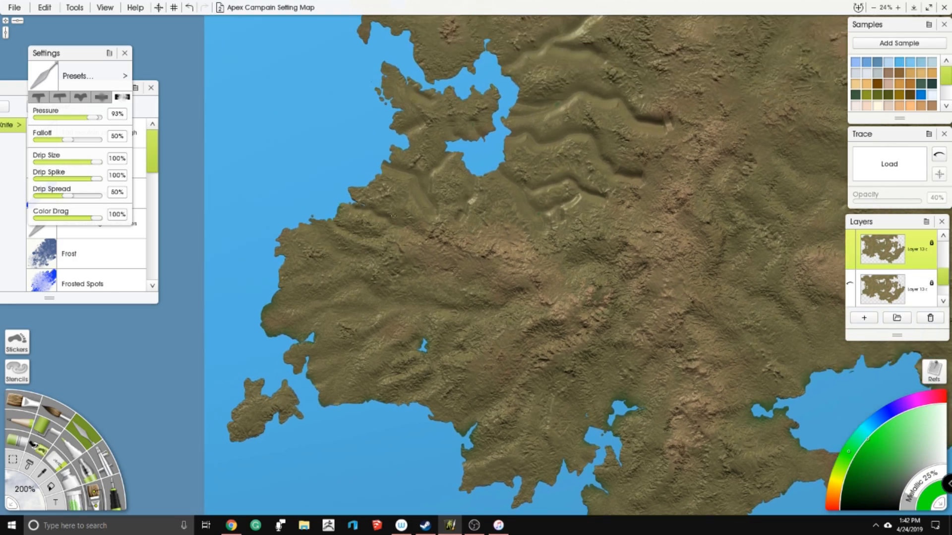
left_click_drag(429, 196, 458, 219)
left_click_drag(419, 112, 403, 171)
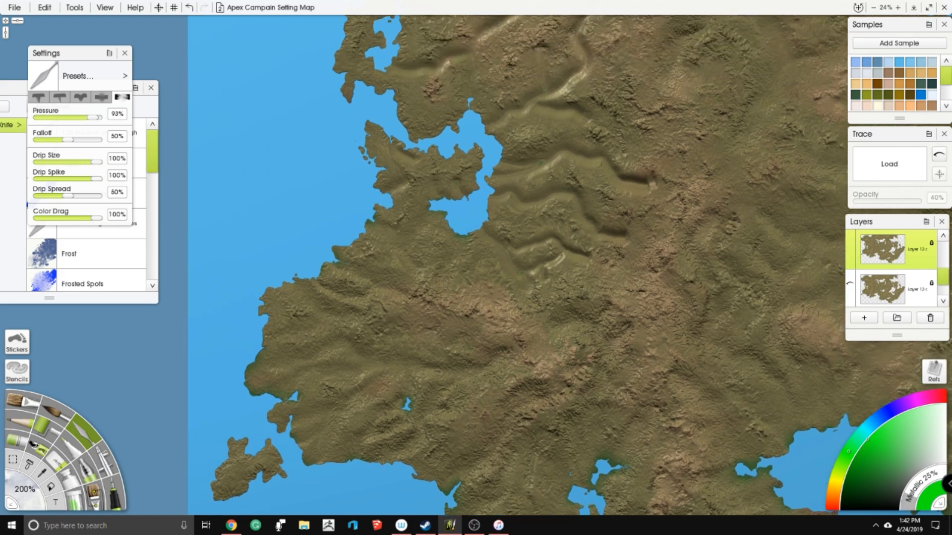
- Smooth the winding valleys east and southeast of the western inlet
left_click_drag(489, 265, 436, 243)
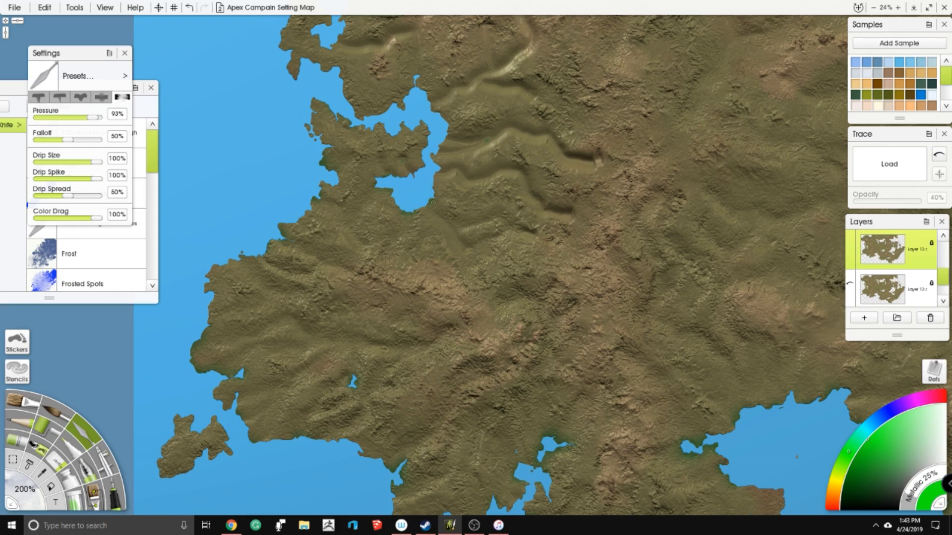
mouse_move(518, 224)
left_mouse_down()
mouse_move(556, 234)
mouse_move(568, 213)
mouse_move(529, 182)
left_mouse_up()
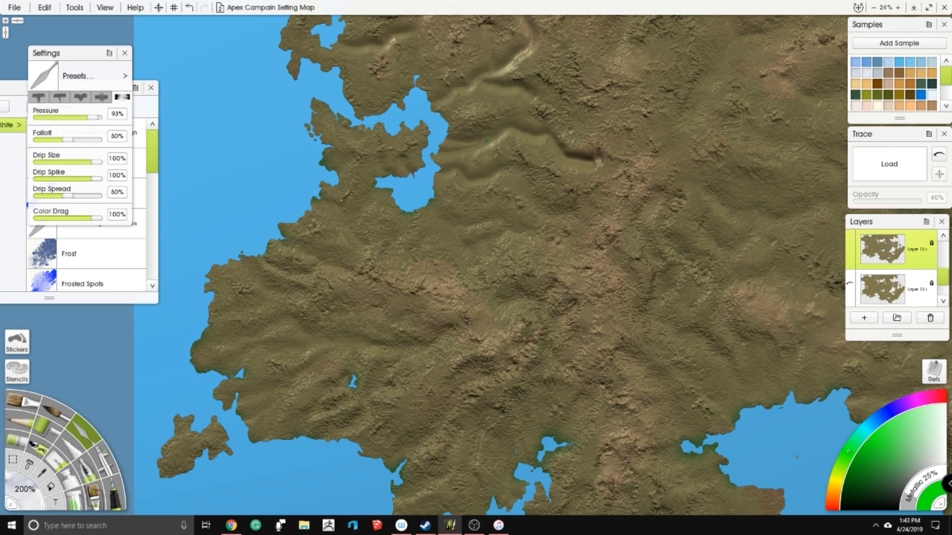
mouse_move(486, 137)
left_mouse_down()
mouse_move(509, 129)
mouse_move(608, 163)
left_mouse_up()
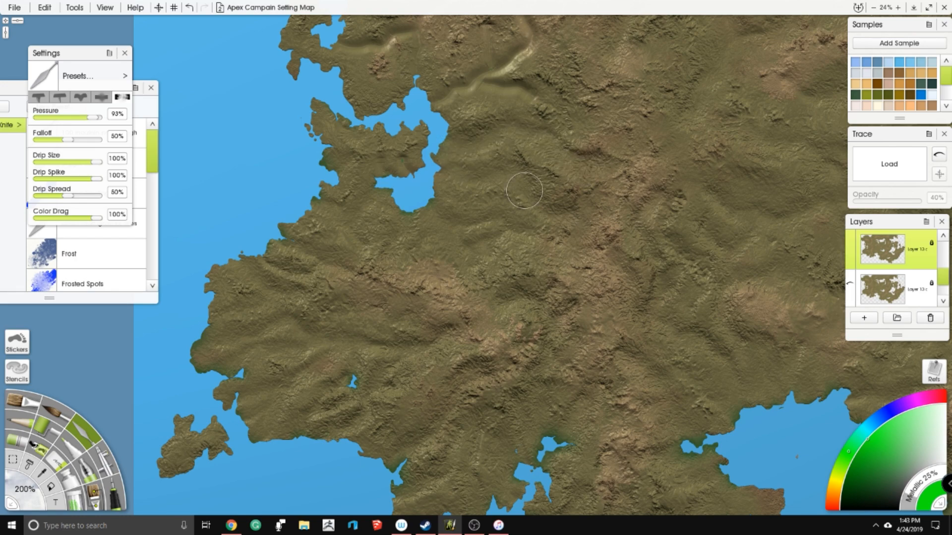
left_click_drag(441, 155, 358, 203)
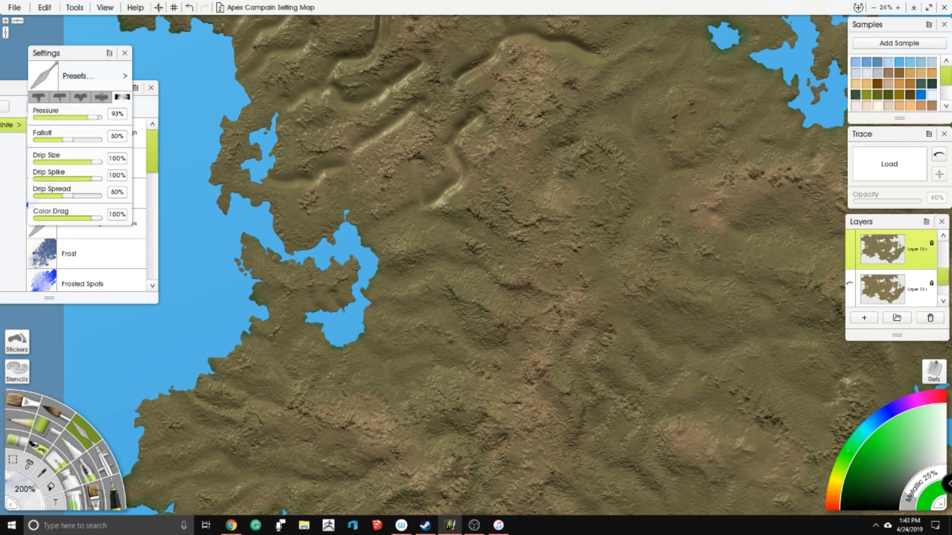
- Blend the carved valleys in the hills northeast of the western inlet and inland of the small coastal lake
mouse_move(410, 204)
left_mouse_down()
mouse_move(464, 168)
mouse_move(450, 156)
mouse_move(457, 127)
left_mouse_up()
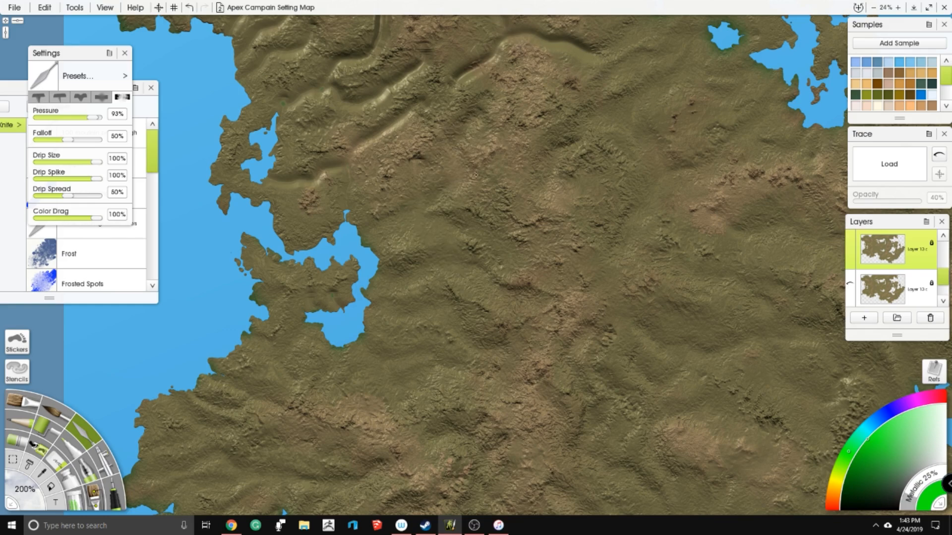
left_click_drag(353, 103, 401, 179)
mouse_move(332, 248)
left_mouse_down()
mouse_move(359, 255)
mouse_move(383, 246)
mouse_move(465, 190)
left_mouse_up()
left_click_drag(420, 167, 440, 227)
mouse_move(321, 247)
left_mouse_down()
mouse_move(339, 247)
mouse_move(372, 217)
mouse_move(441, 235)
mouse_move(493, 208)
left_mouse_up()
mouse_move(400, 192)
left_mouse_down()
mouse_move(441, 189)
mouse_move(450, 129)
mouse_move(457, 170)
mouse_move(464, 158)
mouse_move(432, 183)
mouse_move(436, 157)
mouse_move(389, 191)
mouse_move(407, 204)
mouse_move(396, 218)
mouse_move(405, 209)
mouse_move(412, 225)
mouse_move(452, 224)
mouse_move(494, 203)
left_mouse_up()
mouse_move(489, 239)
left_mouse_down()
mouse_move(514, 214)
mouse_move(449, 266)
left_mouse_up()
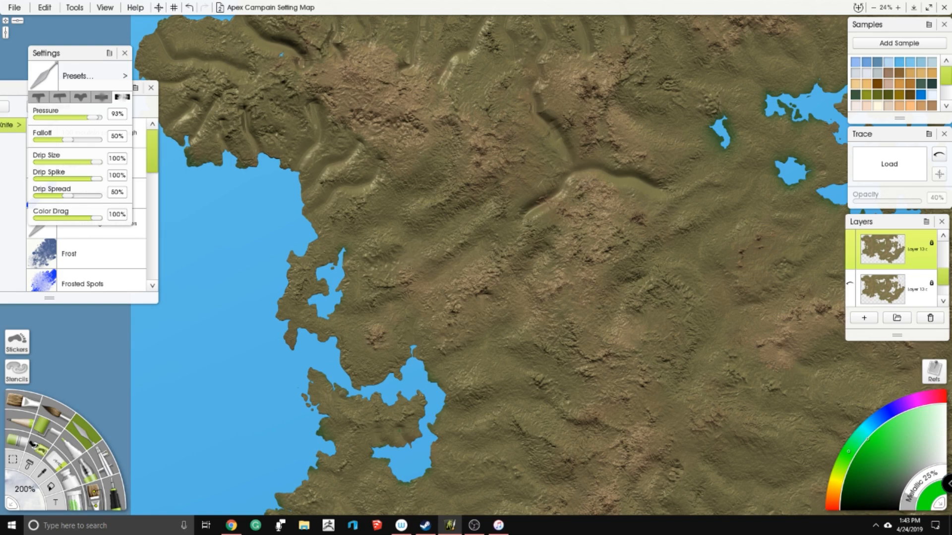
mouse_move(294, 130)
left_mouse_down()
mouse_move(332, 228)
mouse_move(385, 223)
mouse_move(413, 201)
mouse_move(394, 260)
mouse_move(417, 280)
mouse_move(448, 241)
mouse_move(404, 314)
mouse_move(472, 267)
mouse_move(442, 249)
left_mouse_up()
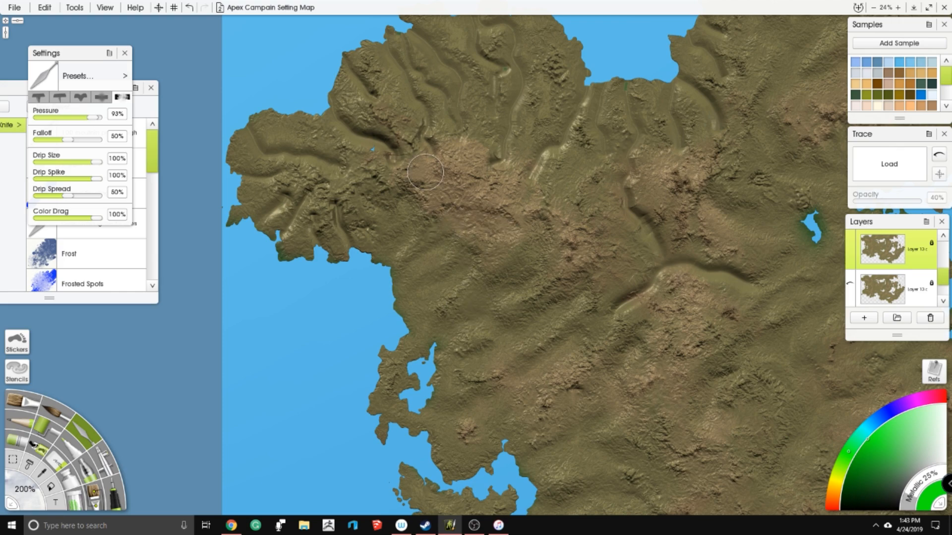
- Smooth the northwestern mountain slopes and the carved valleys across the western headland
mouse_move(513, 230)
left_mouse_down()
mouse_move(456, 219)
mouse_move(404, 274)
left_mouse_up()
mouse_move(485, 249)
left_mouse_down()
mouse_move(447, 232)
mouse_move(448, 212)
mouse_move(438, 205)
mouse_move(431, 250)
mouse_move(449, 261)
mouse_move(419, 257)
mouse_move(394, 276)
left_mouse_up()
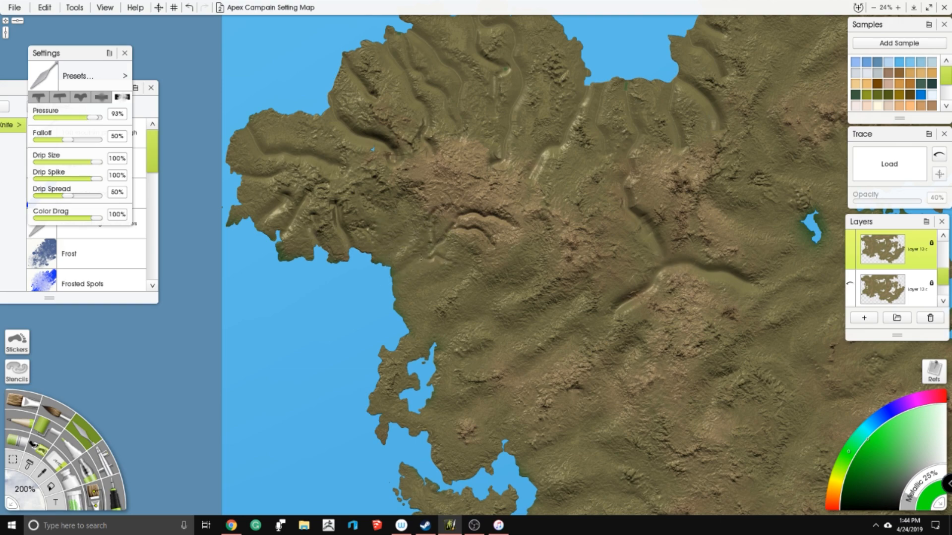
mouse_move(444, 239)
left_mouse_down()
mouse_move(461, 213)
mouse_move(488, 215)
mouse_move(501, 225)
mouse_move(476, 229)
mouse_move(496, 243)
left_mouse_up()
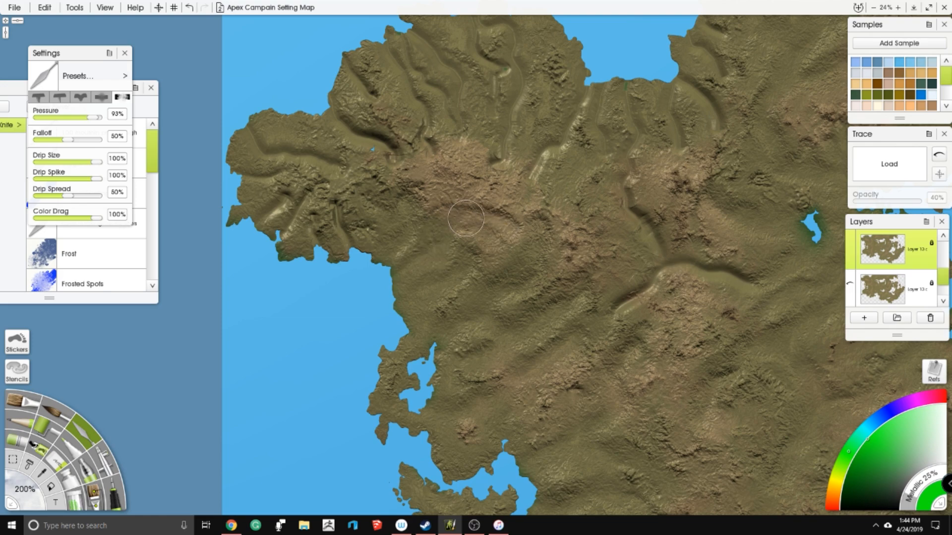
left_click_drag(335, 201, 344, 239)
mouse_move(323, 217)
left_mouse_down()
mouse_move(316, 251)
mouse_move(302, 202)
mouse_move(262, 214)
mouse_move(259, 237)
mouse_move(252, 233)
mouse_move(276, 188)
mouse_move(246, 182)
mouse_move(276, 146)
mouse_move(256, 124)
mouse_move(260, 152)
mouse_move(307, 147)
mouse_move(313, 168)
mouse_move(350, 163)
mouse_move(373, 144)
mouse_move(392, 143)
mouse_move(392, 157)
mouse_move(372, 145)
mouse_move(370, 127)
mouse_move(326, 123)
mouse_move(333, 102)
mouse_move(302, 102)
left_mouse_up()
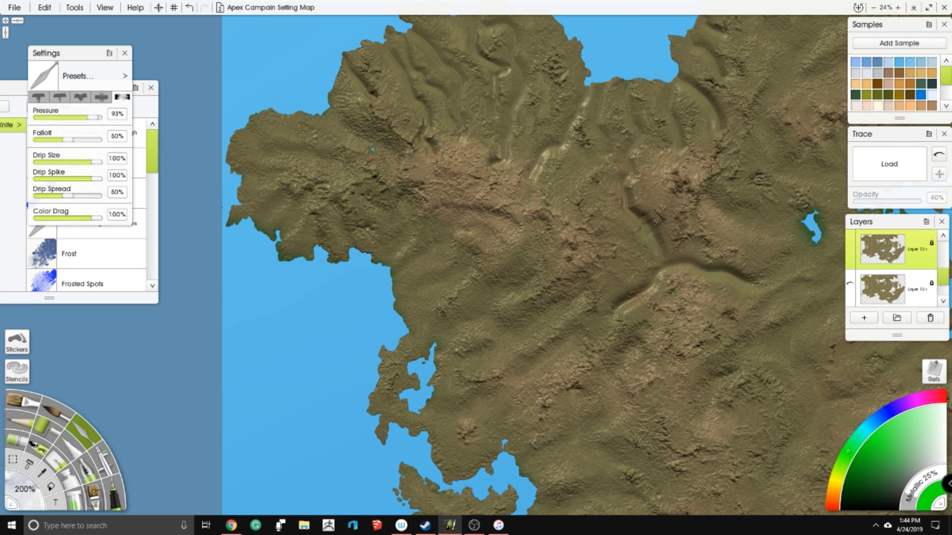
- Blend the grooves running inland from the north coast of the northwestern peninsula
left_click_drag(362, 84, 396, 231)
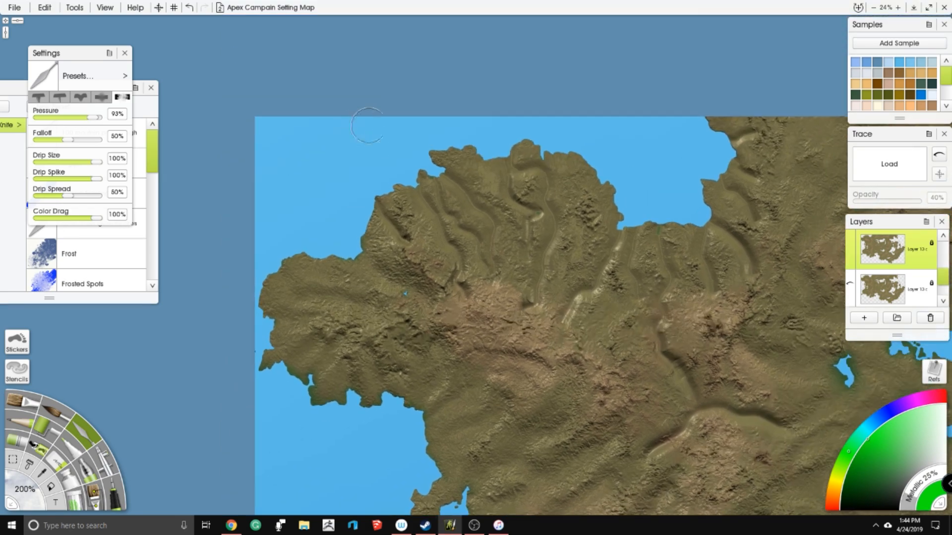
mouse_move(383, 197)
left_mouse_down()
mouse_move(406, 240)
mouse_move(415, 229)
mouse_move(398, 211)
mouse_move(371, 213)
mouse_move(377, 201)
mouse_move(425, 195)
left_mouse_up()
mouse_move(433, 227)
left_mouse_down()
mouse_move(458, 246)
mouse_move(458, 289)
mouse_move(465, 269)
mouse_move(500, 261)
mouse_move(466, 234)
left_mouse_up()
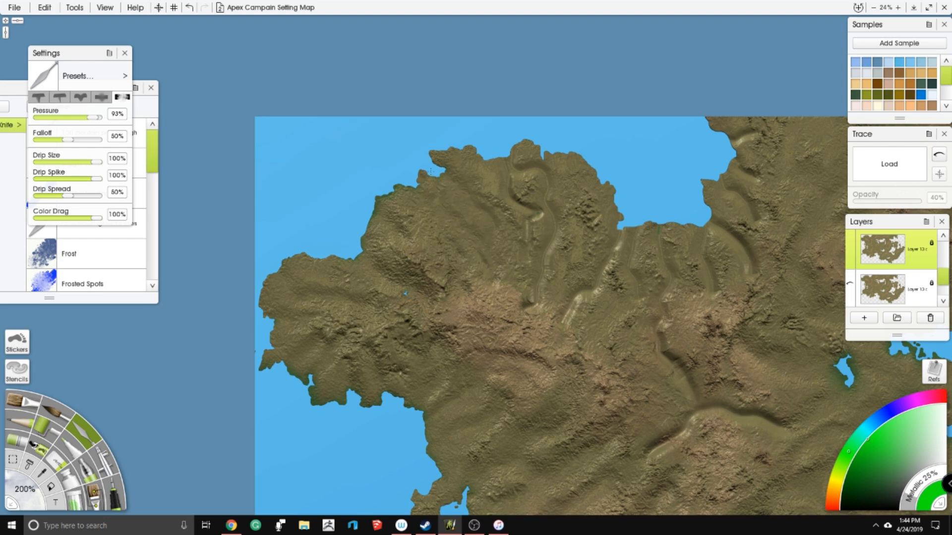
mouse_move(513, 182)
left_mouse_down()
mouse_move(539, 218)
mouse_move(528, 305)
left_mouse_up()
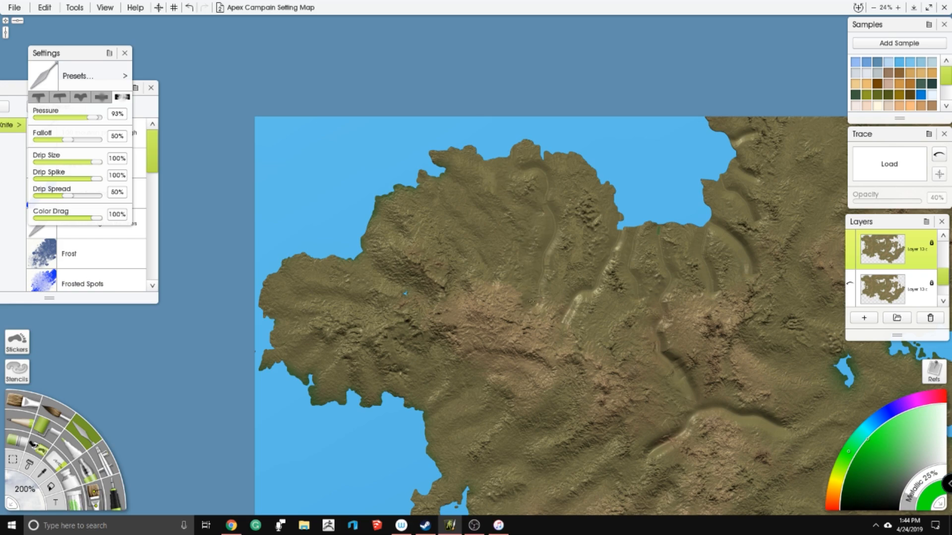
left_click_drag(554, 163, 529, 160)
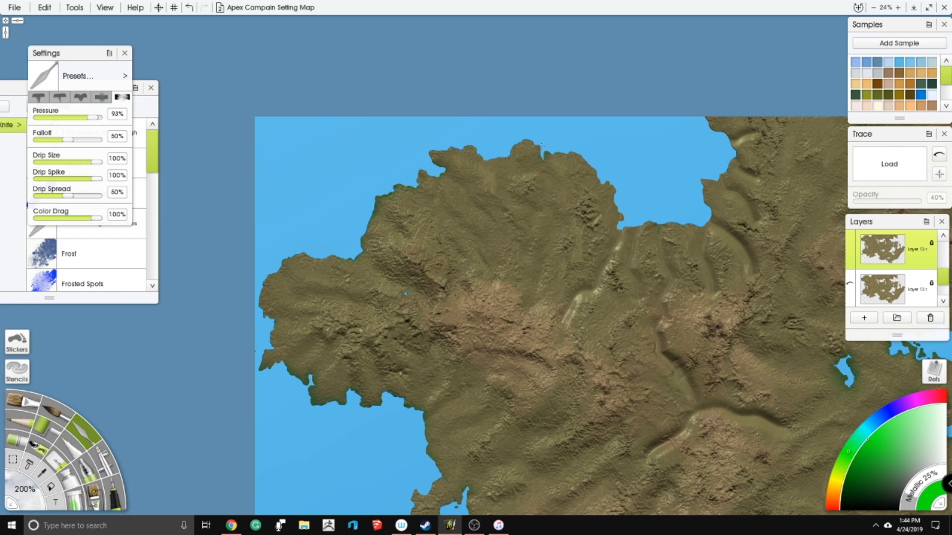
- Smooth the valley southwest of the northern bay and the branching valley through the mountains farther south
left_click_drag(511, 219, 420, 139)
mouse_move(475, 243)
left_mouse_down()
mouse_move(528, 163)
mouse_move(521, 159)
left_mouse_up()
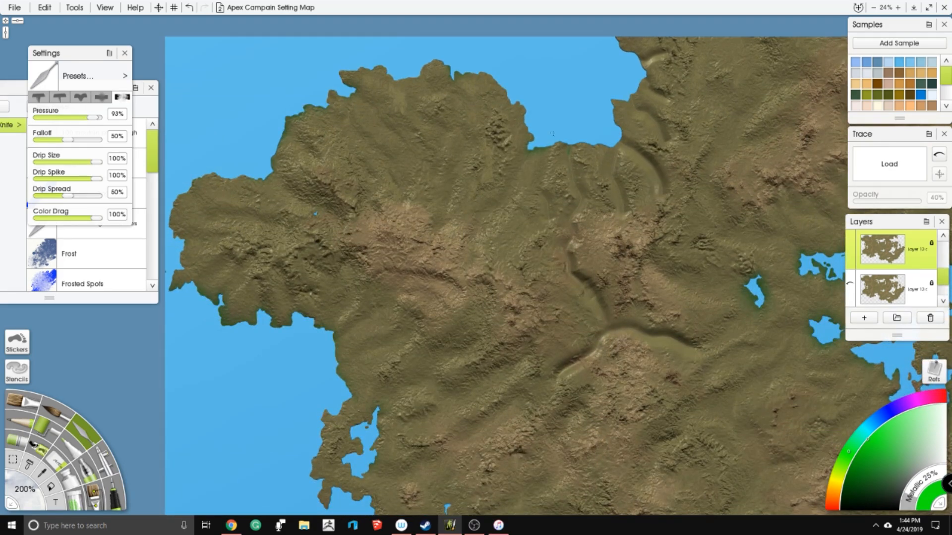
left_click_drag(474, 257, 391, 157)
mouse_move(479, 269)
left_mouse_down()
mouse_move(518, 231)
mouse_move(513, 198)
mouse_move(485, 178)
mouse_move(490, 142)
mouse_move(492, 169)
mouse_move(548, 246)
left_mouse_up()
mouse_move(593, 219)
left_mouse_down()
mouse_move(484, 215)
mouse_move(509, 245)
mouse_move(533, 235)
left_mouse_up()
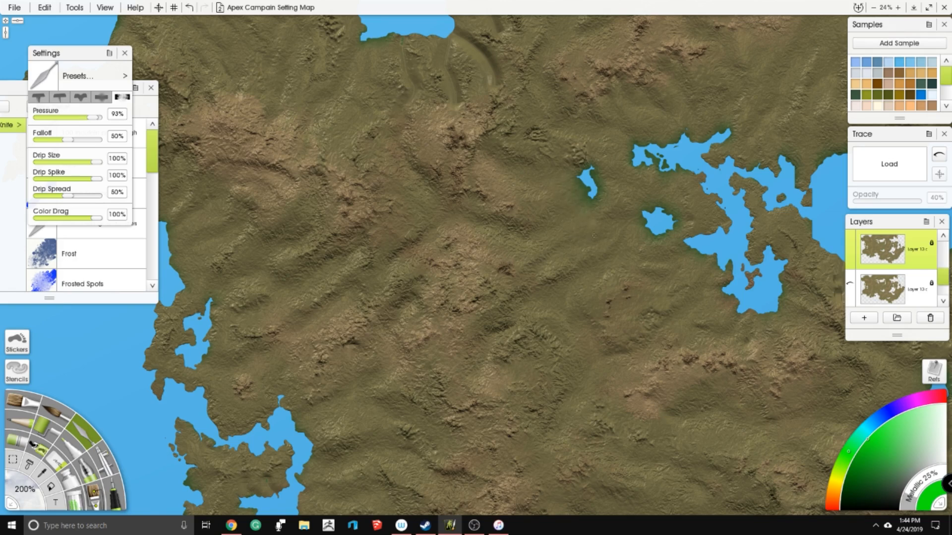
- Blend the remaining grooves along the southern and eastern shores of the northern bay
left_click_drag(495, 93, 504, 196)
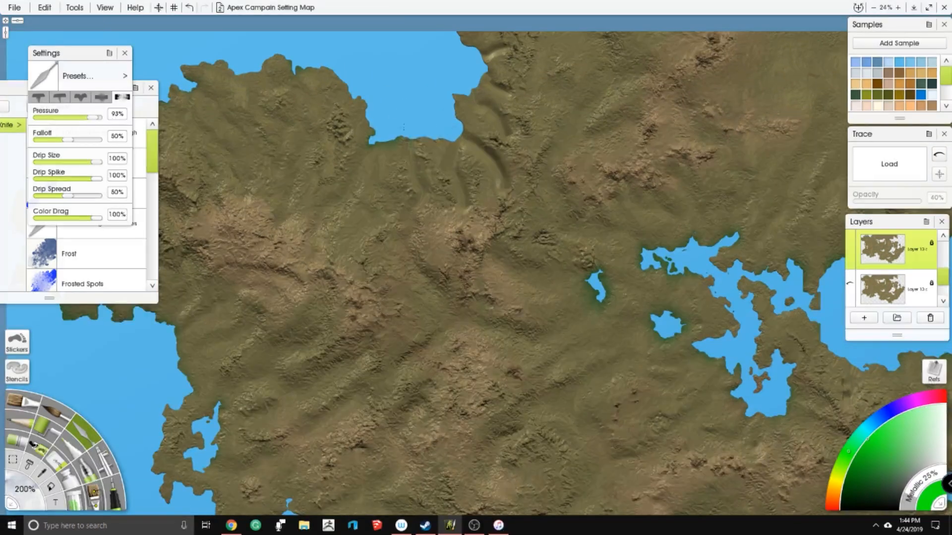
mouse_move(460, 209)
left_mouse_down()
mouse_move(473, 189)
mouse_move(456, 179)
mouse_move(474, 134)
mouse_move(473, 161)
mouse_move(501, 162)
mouse_move(497, 195)
mouse_move(497, 168)
mouse_move(458, 114)
left_mouse_up()
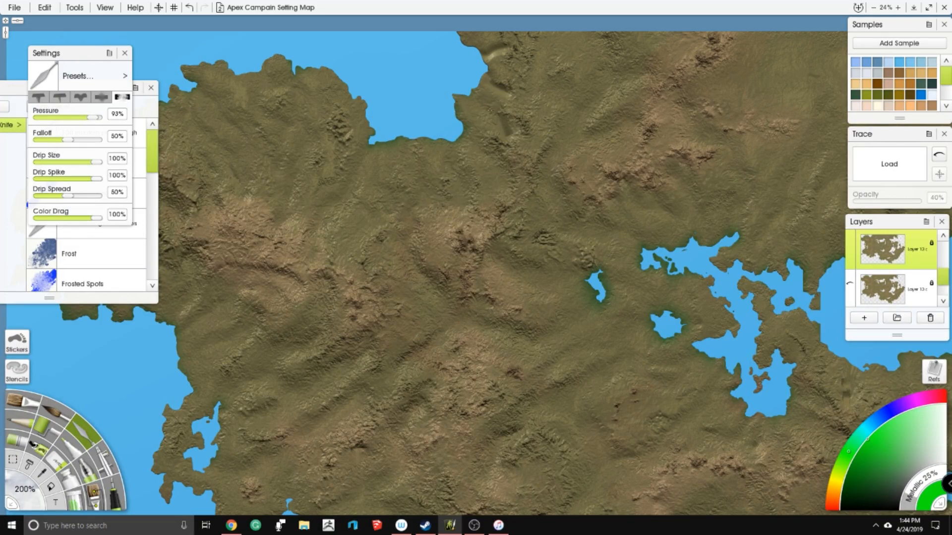
mouse_move(458, 78)
left_mouse_down()
mouse_move(443, 168)
mouse_move(443, 152)
mouse_move(487, 147)
mouse_move(496, 160)
mouse_move(481, 113)
left_mouse_up()
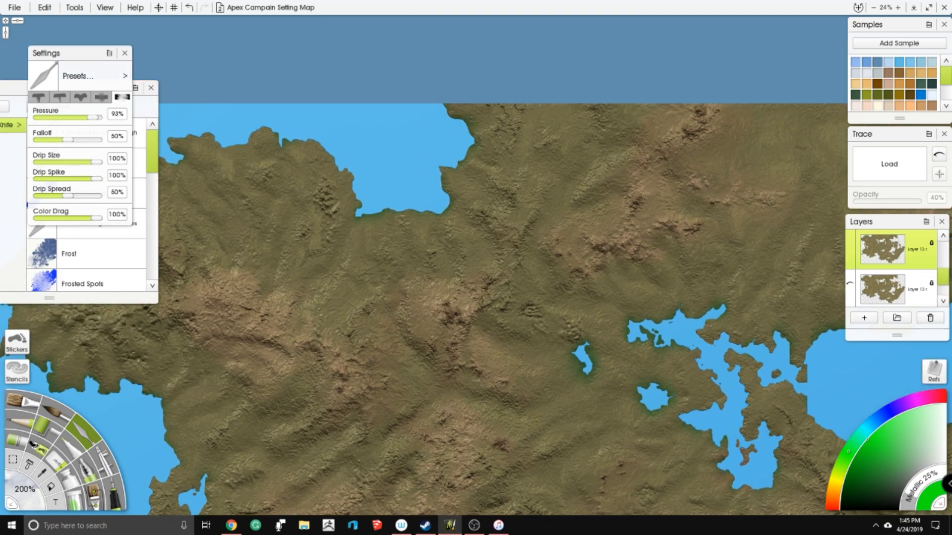
left_click_drag(505, 204, 355, 109)
mouse_move(402, 219)
left_mouse_down()
mouse_move(376, 209)
mouse_move(399, 223)
left_mouse_up()
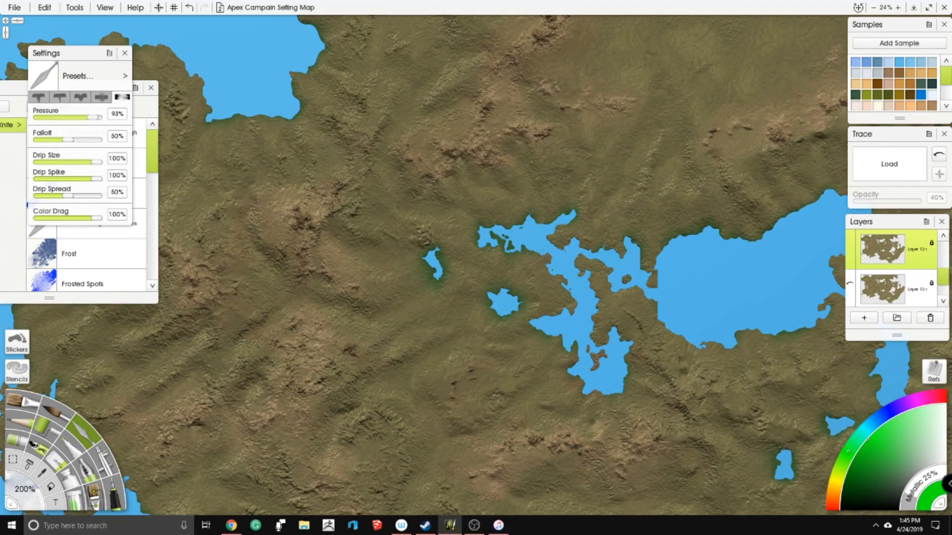
- Check the blended terrain and soften the ridges in the hills east of the small west-coast lake
scroll(476, 213, "down", 8)
left_click_drag(474, 213, 400, 148)
scroll(302, 215, "up", 8)
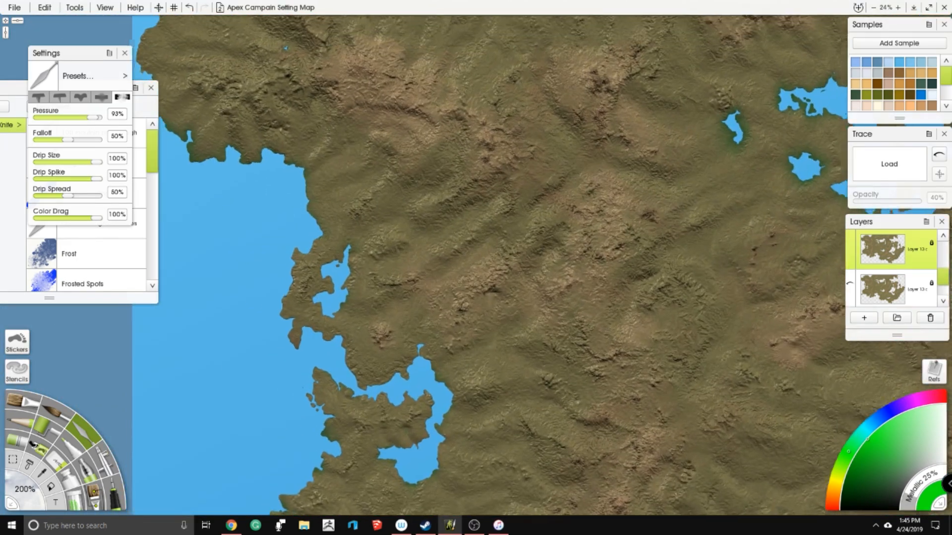
left_click_drag(543, 223, 555, 237)
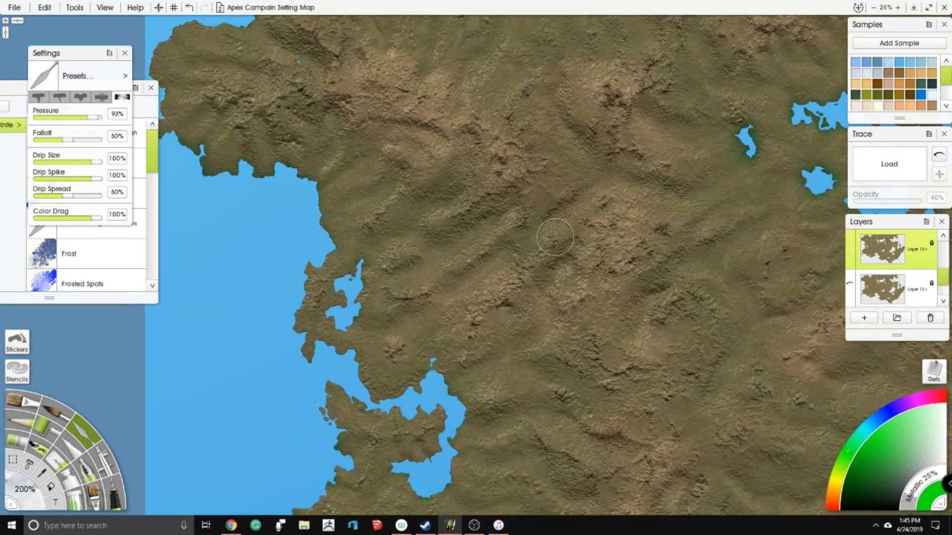
mouse_move(401, 264)
left_mouse_down()
mouse_move(413, 240)
mouse_move(405, 267)
mouse_move(387, 281)
mouse_move(398, 296)
mouse_move(440, 283)
left_mouse_up()
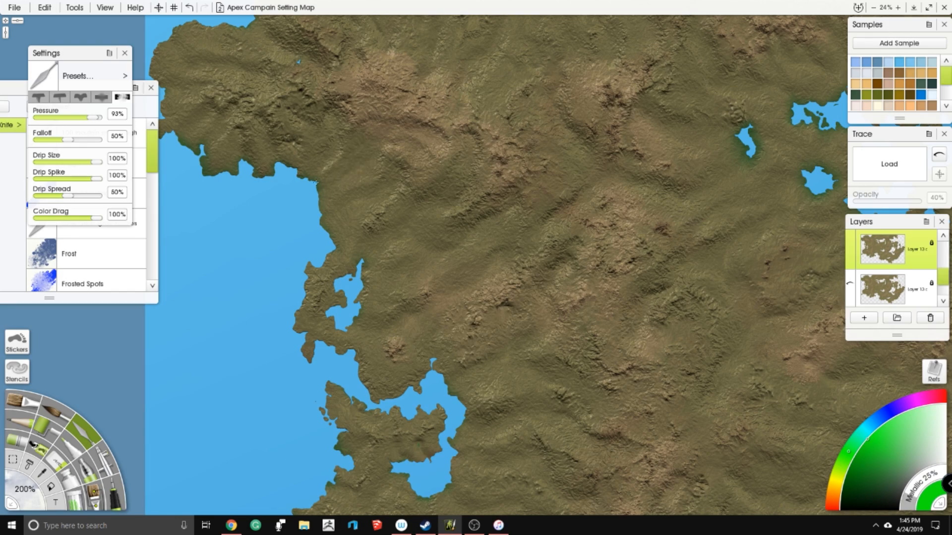
- Show the Layer 3 region and route notes over the terrain
left_click_drag(941, 278, 942, 258)
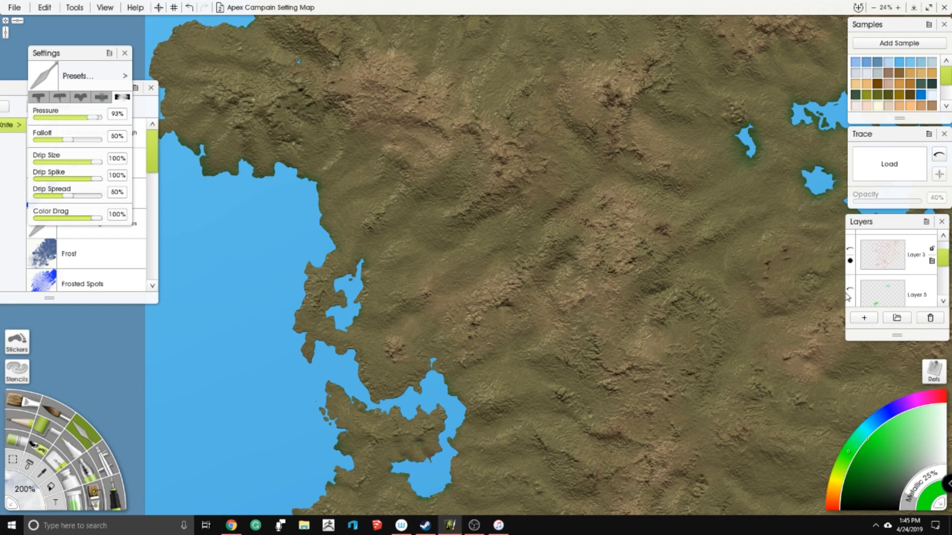
left_click(850, 249)
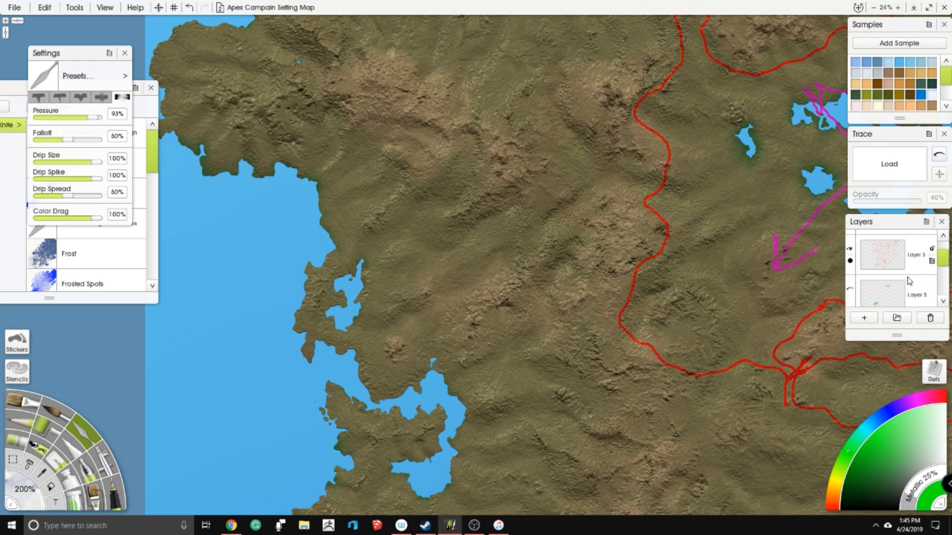
scroll(893, 268, "up", 1)
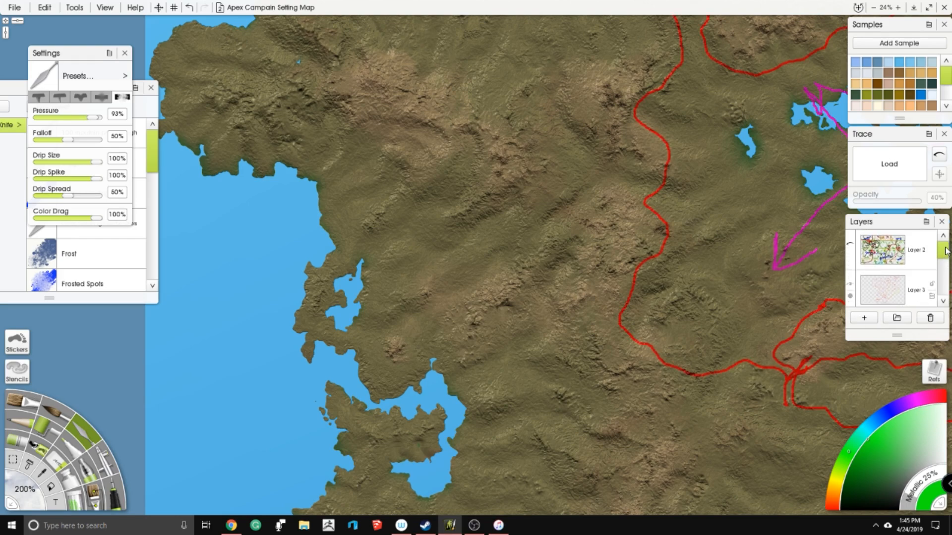
- Select the pen and review the Layer 2 climate and wind sketch over the western lands, hiding that layer again
left_click(849, 244)
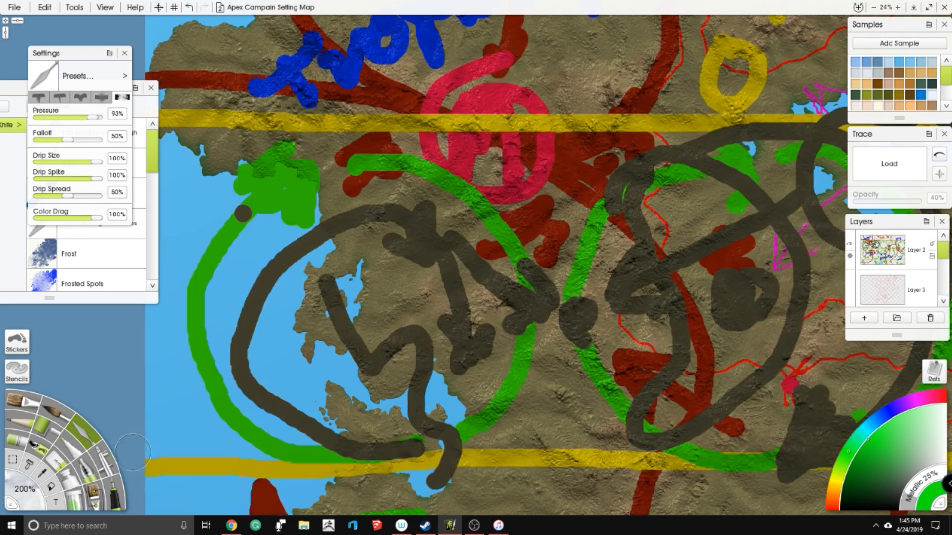
left_click(115, 493)
left_click_drag(408, 219, 509, 225)
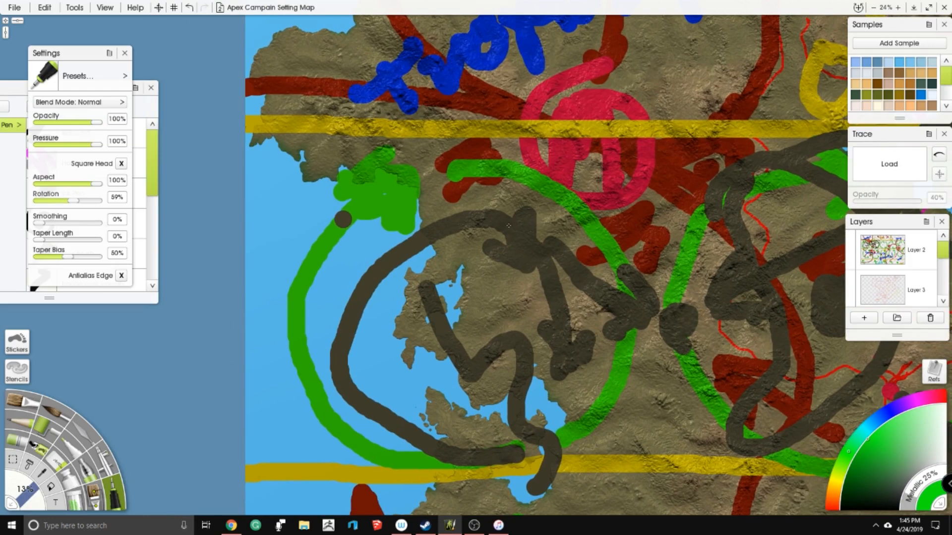
scroll(509, 225, "down", 5)
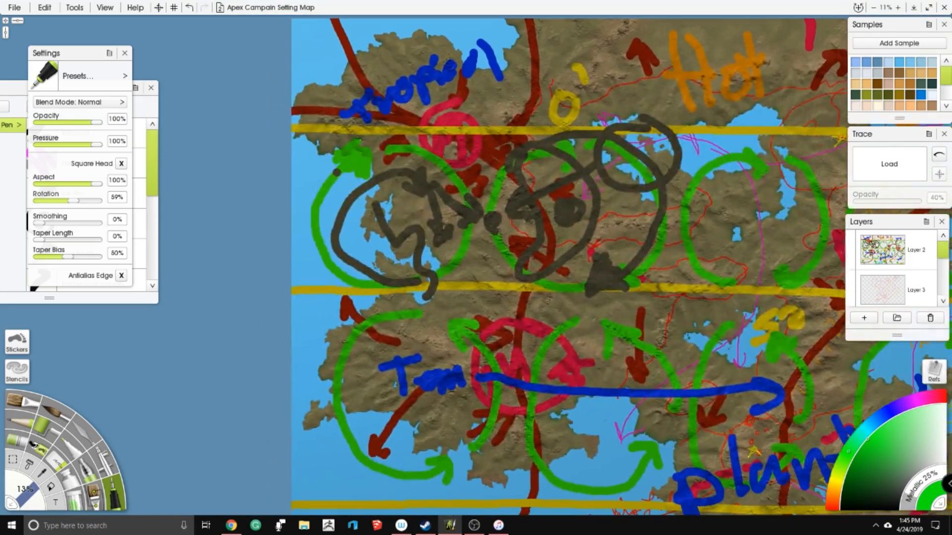
scroll(503, 266, "up", 3)
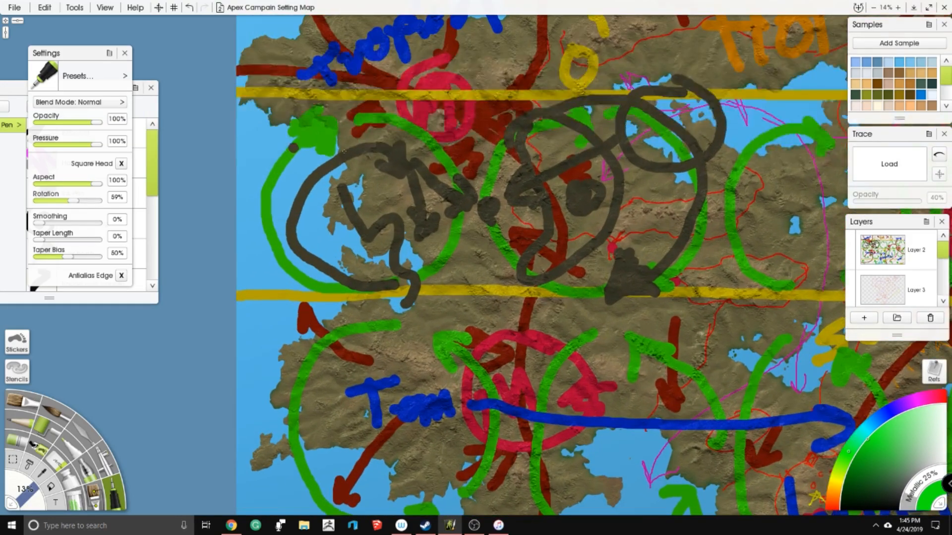
left_click_drag(344, 151, 367, 166)
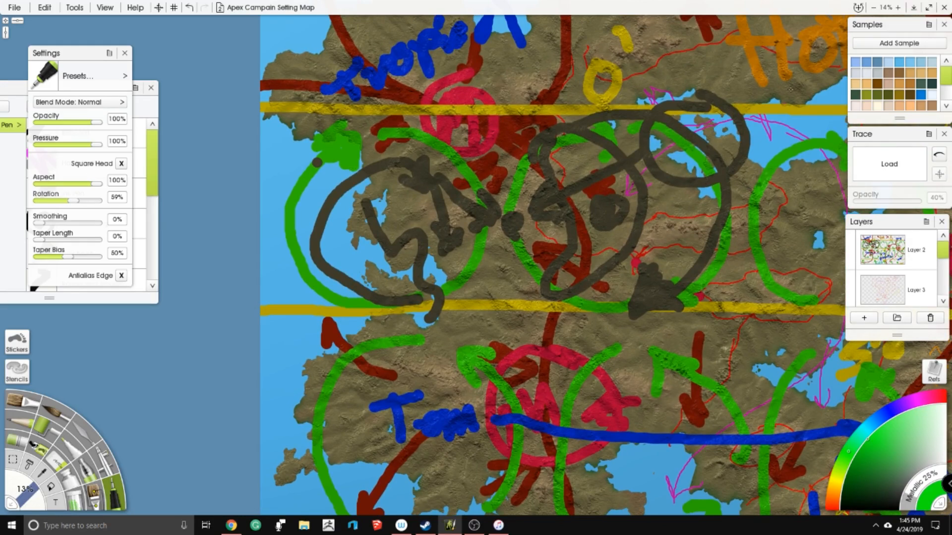
left_click(853, 254)
left_click(849, 244)
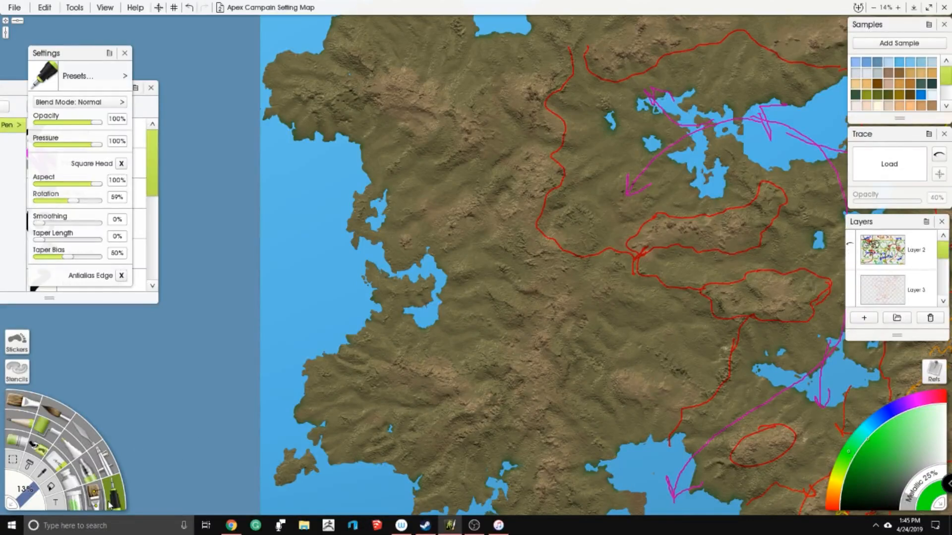
- On Layer 3, draw a red boundary curving from the northwestern coast to the western inlet, plus two arrows offshore pointing northeast
left_click(833, 510)
left_click_drag(412, 131, 452, 172)
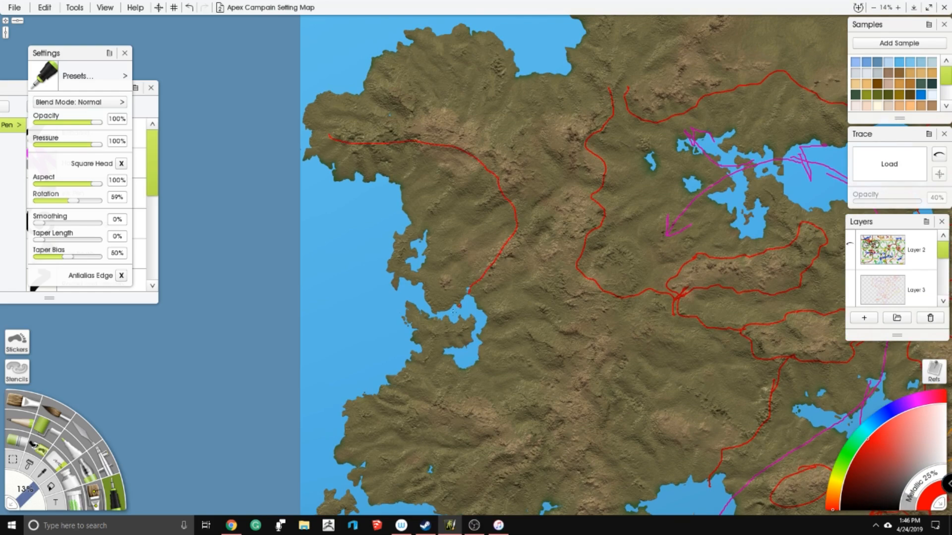
key("ctrl+z")
left_click(884, 296)
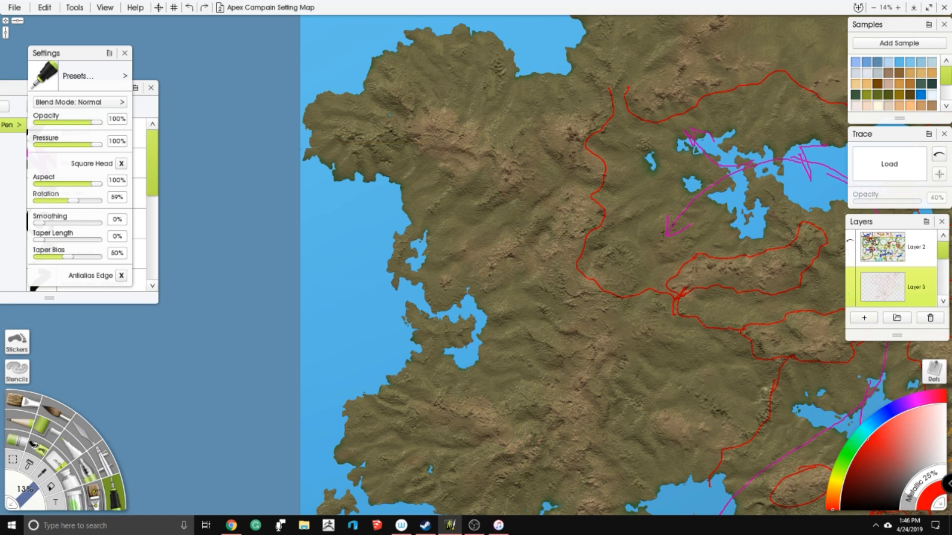
mouse_move(306, 150)
left_mouse_down()
mouse_move(455, 151)
mouse_move(494, 164)
mouse_move(555, 219)
mouse_move(561, 240)
left_mouse_up()
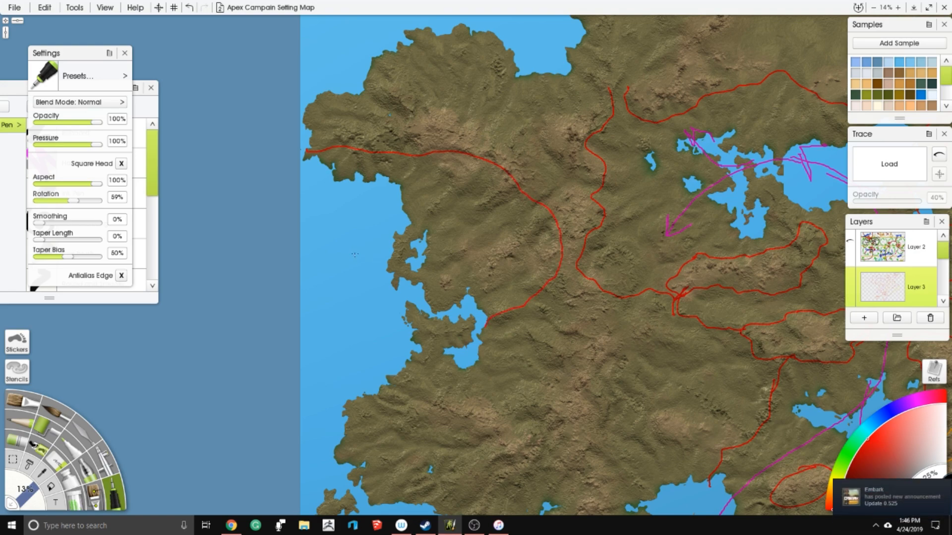
left_click_drag(366, 279, 384, 259)
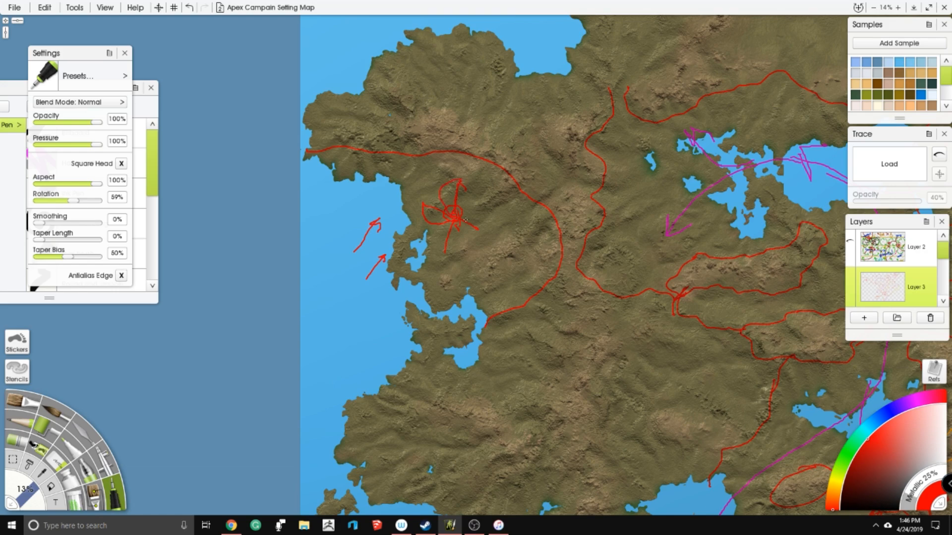
mouse_move(446, 249)
left_mouse_down()
mouse_move(458, 219)
mouse_move(446, 220)
mouse_move(451, 232)
mouse_move(459, 218)
mouse_move(462, 235)
mouse_move(437, 238)
mouse_move(461, 243)
mouse_move(470, 237)
mouse_move(453, 240)
mouse_move(465, 223)
mouse_move(506, 212)
left_mouse_up()
mouse_move(510, 196)
left_mouse_down()
mouse_move(507, 184)
mouse_move(508, 205)
left_mouse_up()
left_click_drag(410, 182, 400, 198)
key("ctrl+z")
key("ctrl+z")
key("ctrl+z")
key("ctrl+z")
key("ctrl+z")
key("ctrl+z")
key("ctrl+z")
key("ctrl+z")
key("ctrl+z")
key("ctrl+z")
key("ctrl+z")
key("ctrl+z")
key("ctrl+z")
- Sketch short red marks and diagonal double-headed arrows across the western coastal region inside the new boundary
left_click_drag(427, 204, 438, 214)
left_click_drag(466, 241, 462, 238)
left_click_drag(482, 267, 477, 273)
left_click_drag(419, 174, 395, 196)
mouse_move(475, 187)
left_mouse_down()
mouse_move(452, 210)
mouse_move(485, 185)
left_mouse_up()
left_click_drag(483, 220, 511, 201)
left_click_drag(490, 251, 523, 221)
left_click_drag(421, 183, 430, 169)
- Outline in red the long central mountain range, the northwestern mountains and the small range south of the northern bay
mouse_move(483, 267)
left_mouse_down()
mouse_move(468, 304)
mouse_move(491, 209)
mouse_move(511, 180)
mouse_move(479, 213)
left_mouse_up()
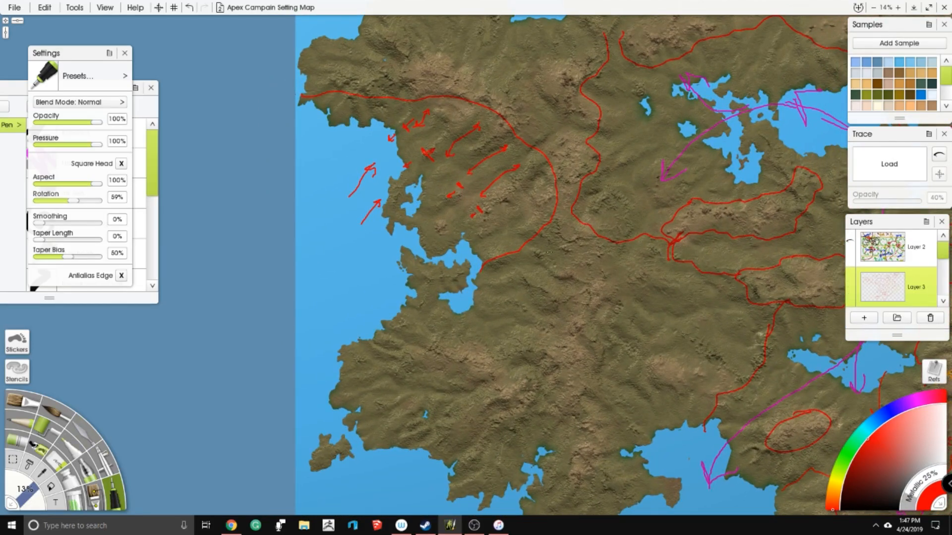
mouse_move(550, 226)
left_mouse_down()
mouse_move(566, 282)
mouse_move(565, 320)
mouse_move(545, 367)
mouse_move(573, 487)
mouse_move(615, 427)
mouse_move(608, 353)
mouse_move(635, 303)
mouse_move(629, 244)
mouse_move(611, 333)
left_mouse_up()
mouse_move(351, 164)
left_mouse_down()
mouse_move(438, 153)
mouse_move(490, 186)
mouse_move(512, 232)
mouse_move(585, 219)
mouse_move(604, 238)
mouse_move(525, 248)
left_mouse_up()
mouse_move(566, 220)
left_mouse_down()
mouse_move(544, 190)
mouse_move(554, 159)
mouse_move(610, 139)
left_mouse_up()
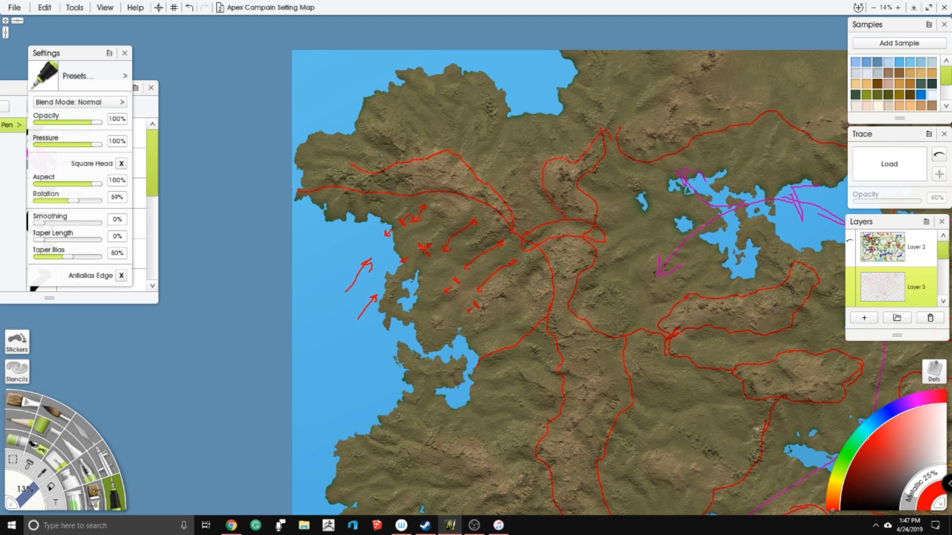
left_click_drag(610, 278, 504, 207)
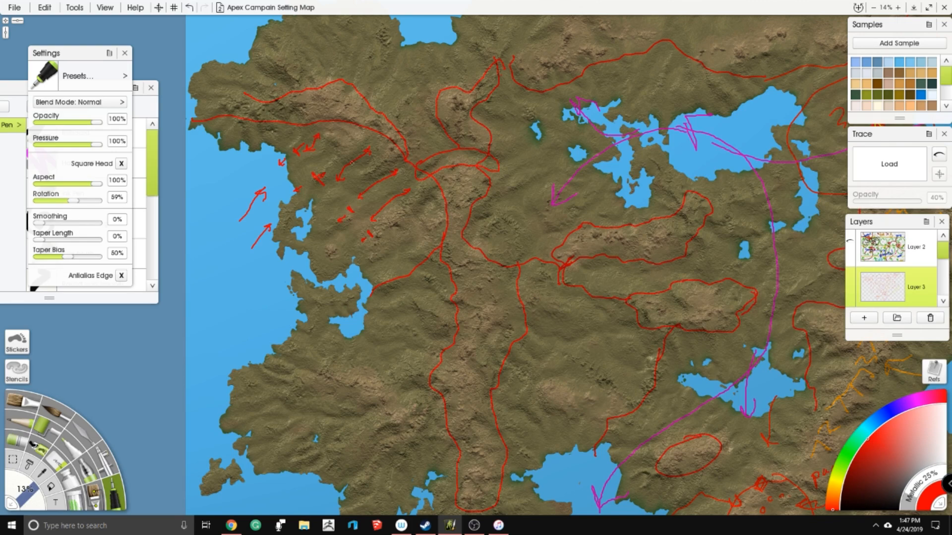
left_click_drag(469, 336, 521, 293)
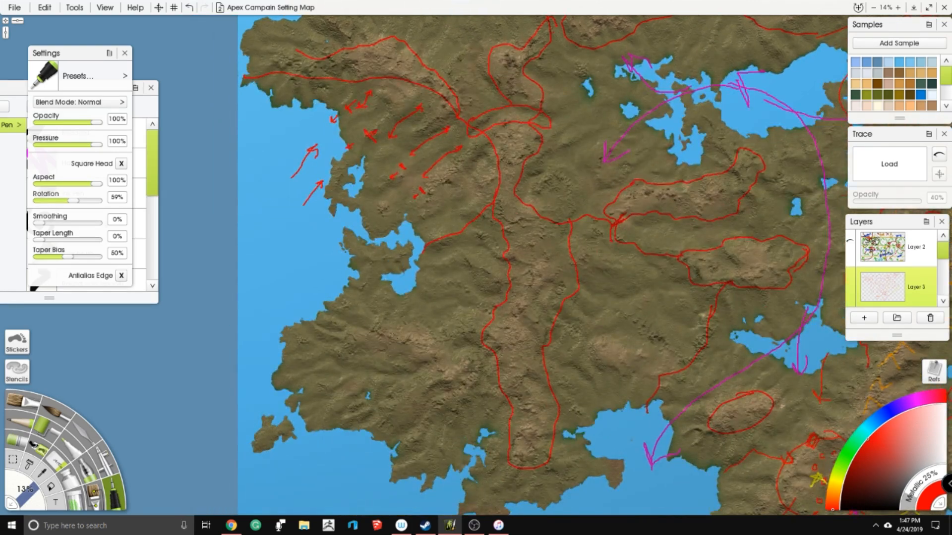
- Outline the branching southwestern mountain range in red, joining it to the western side of the long central range
mouse_move(394, 323)
left_mouse_down()
mouse_move(381, 342)
mouse_move(442, 370)
mouse_move(424, 385)
mouse_move(441, 388)
mouse_move(432, 397)
mouse_move(446, 407)
mouse_move(482, 387)
mouse_move(489, 363)
mouse_move(447, 352)
mouse_move(482, 344)
mouse_move(493, 309)
mouse_move(382, 321)
left_mouse_up()
scroll(466, 243, "down", 5)
left_click_drag(490, 223, 419, 217)
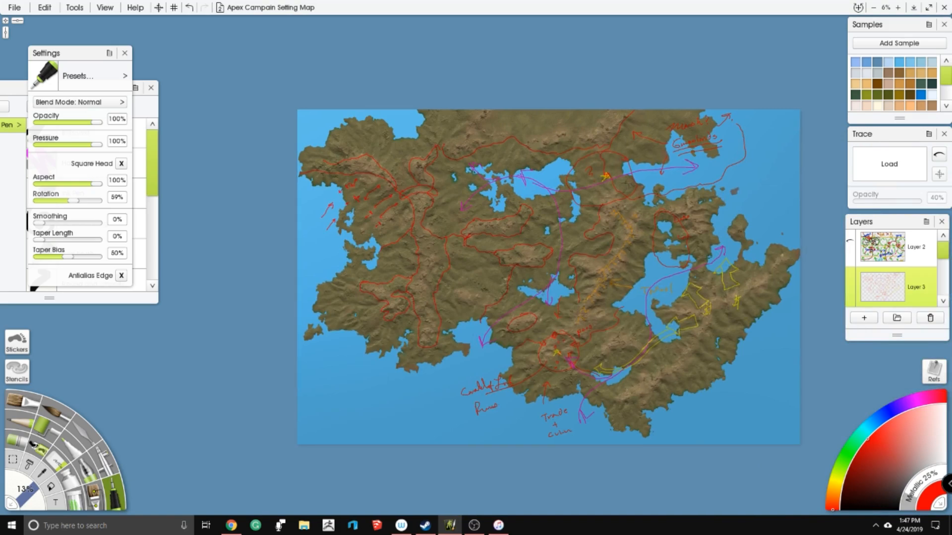
- Draw a magenta arrow curving from the northern lakes across the northwestern mountains to the western coast
scroll(419, 214, "up", 5)
left_click_drag(378, 141, 471, 244)
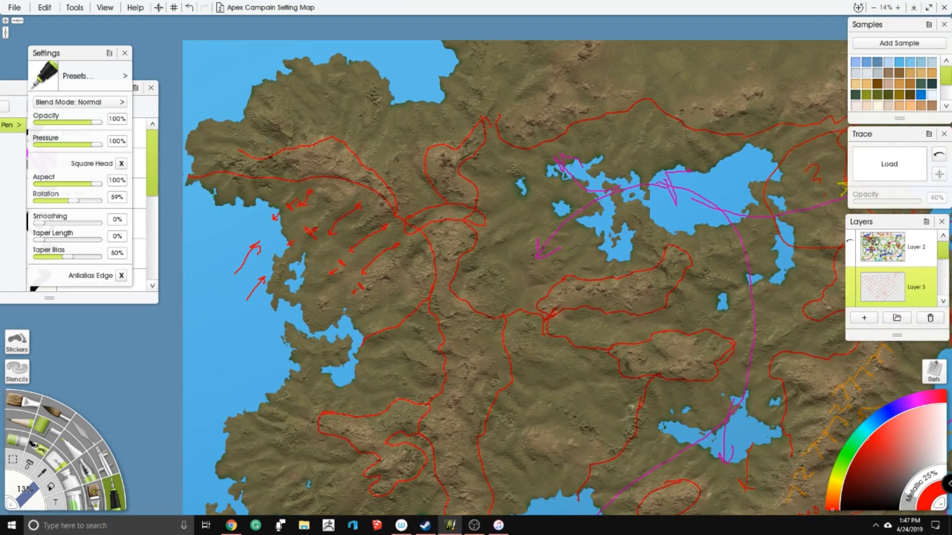
left_click(918, 402)
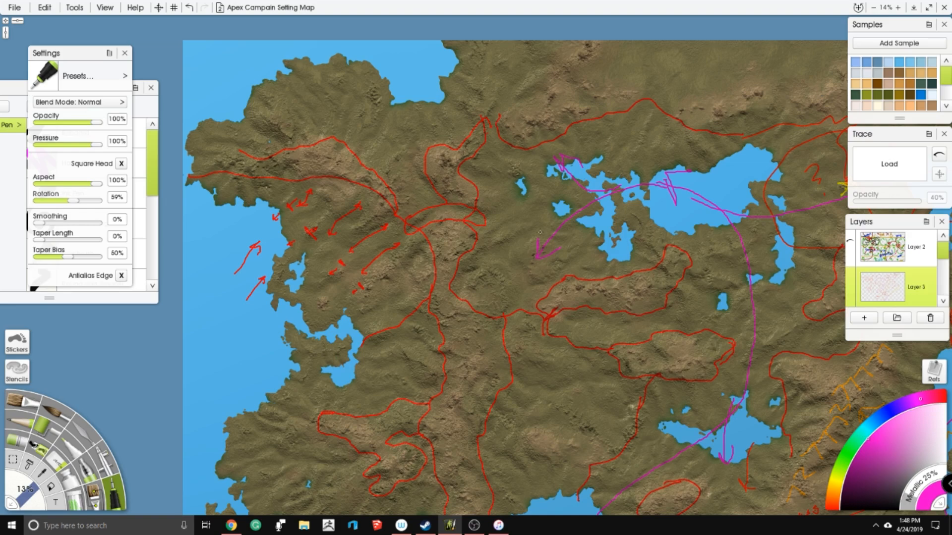
mouse_move(315, 277)
left_mouse_down()
mouse_move(259, 341)
mouse_move(277, 335)
left_mouse_up()
- Sketch a yellow winged creature in the central lowlands, west of the inland lake
left_click_drag(476, 347, 423, 141)
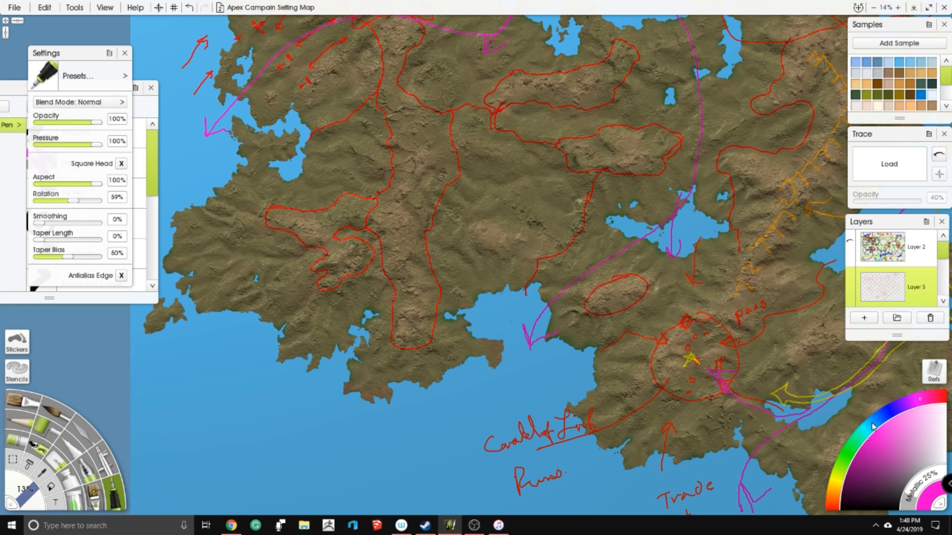
left_click(839, 475)
mouse_move(548, 220)
left_mouse_down()
mouse_move(560, 222)
mouse_move(537, 222)
mouse_move(553, 239)
mouse_move(563, 234)
mouse_move(561, 222)
mouse_move(518, 220)
mouse_move(543, 227)
mouse_move(571, 203)
mouse_move(565, 222)
mouse_move(595, 251)
mouse_move(488, 224)
mouse_move(488, 276)
left_mouse_up()
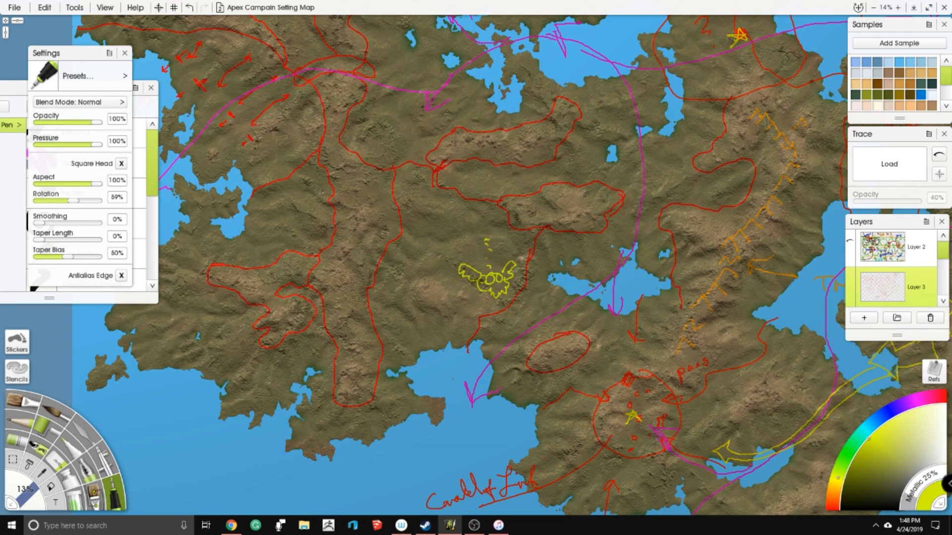
- Write "NO GO" in yellow between the central mountain ranges, with arrows extending to both sides of the note
left_click_drag(413, 200, 423, 185)
mouse_move(431, 184)
left_mouse_down()
mouse_move(425, 193)
mouse_move(432, 185)
left_mouse_up()
left_click_drag(423, 217, 425, 218)
left_click_drag(431, 214, 460, 188)
left_click_drag(405, 204, 377, 213)
mouse_move(382, 204)
left_mouse_down()
mouse_move(375, 214)
mouse_move(389, 211)
left_mouse_up()
left_click_drag(426, 238, 465, 319)
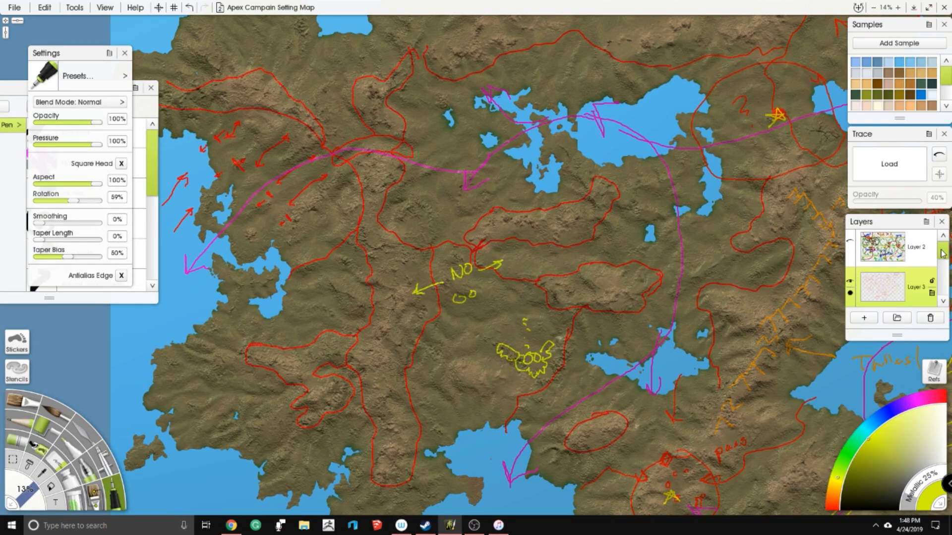
- Hide the Layer 3 notes, select the land layer below Layer 5 and choose the palette knife
left_click(851, 281)
left_click_drag(942, 257, 940, 275)
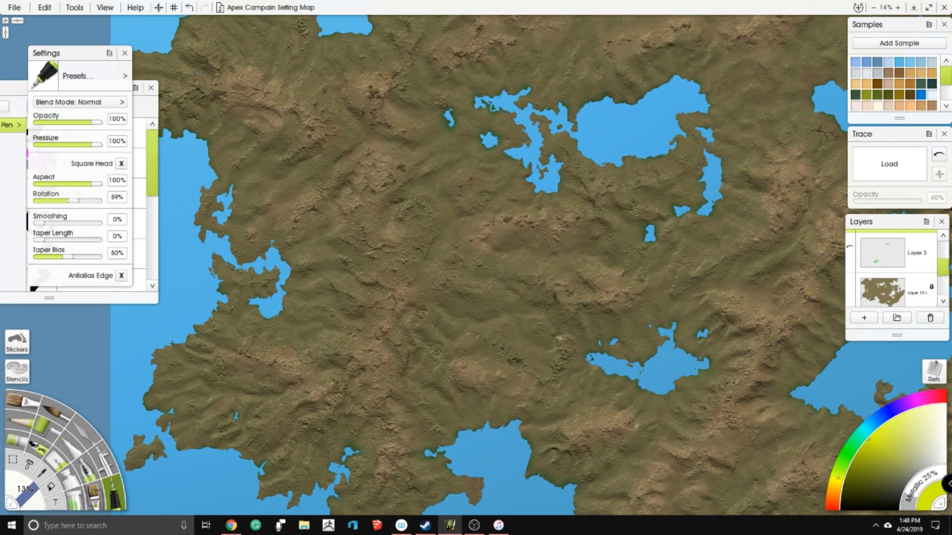
left_click(891, 286)
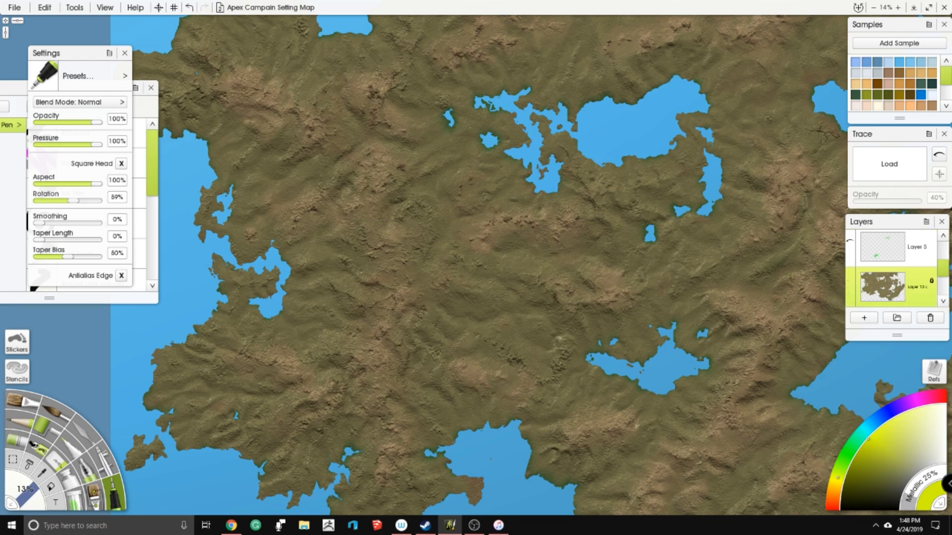
left_click(86, 433)
- Examine the unmarked terrain from the northwestern mountains across the southern coast to the eastern ranges and bays
left_click_drag(333, 138, 404, 221)
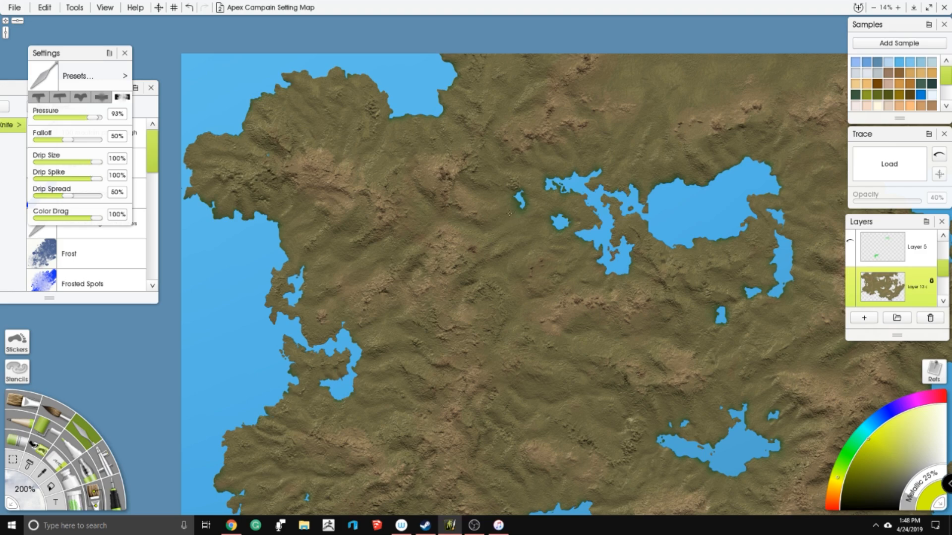
left_click_drag(568, 301, 515, 197)
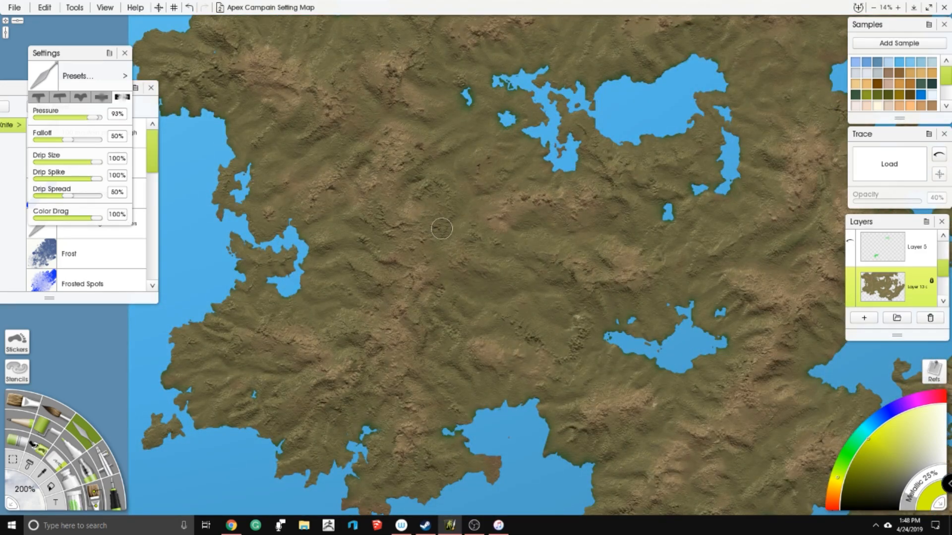
left_click_drag(442, 230, 444, 224)
left_click_drag(307, 360, 346, 274)
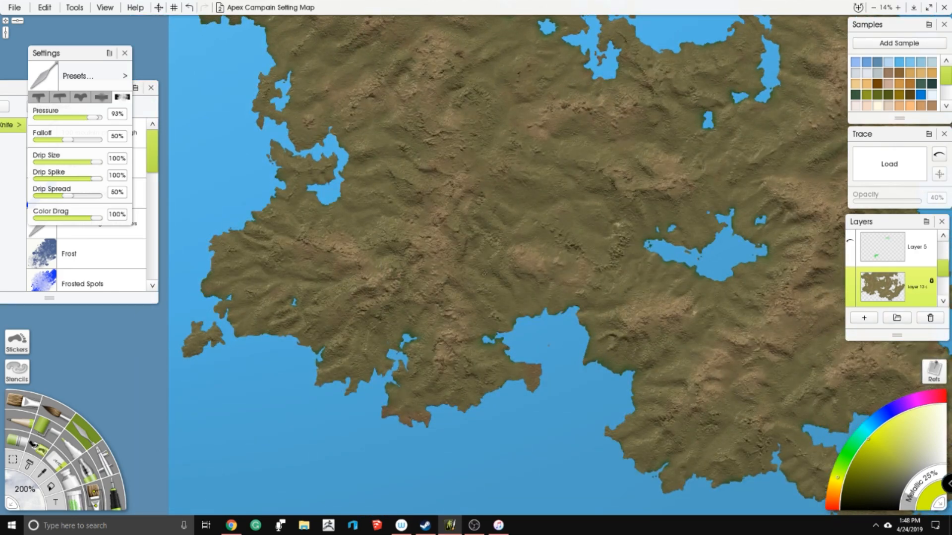
left_click_drag(596, 294, 425, 230)
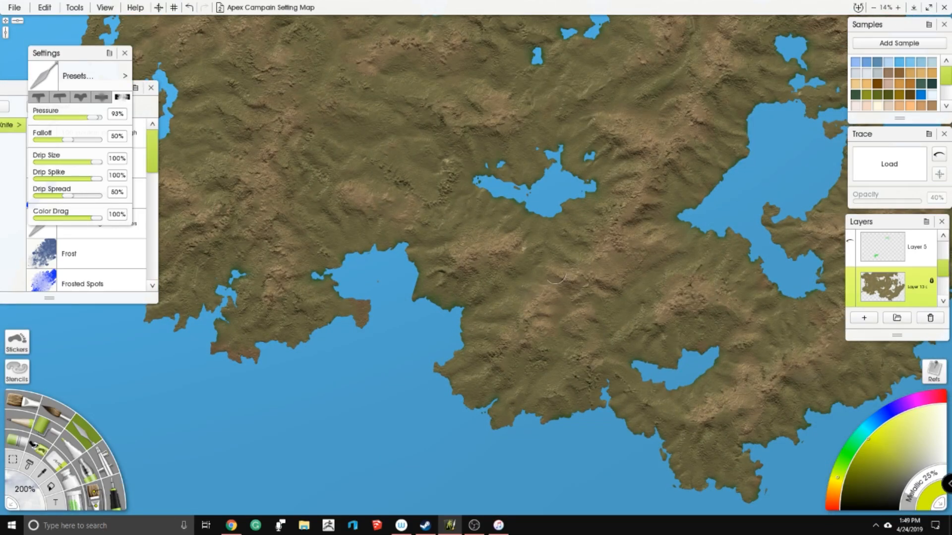
left_click_drag(609, 189, 539, 150)
left_click_drag(543, 307, 488, 253)
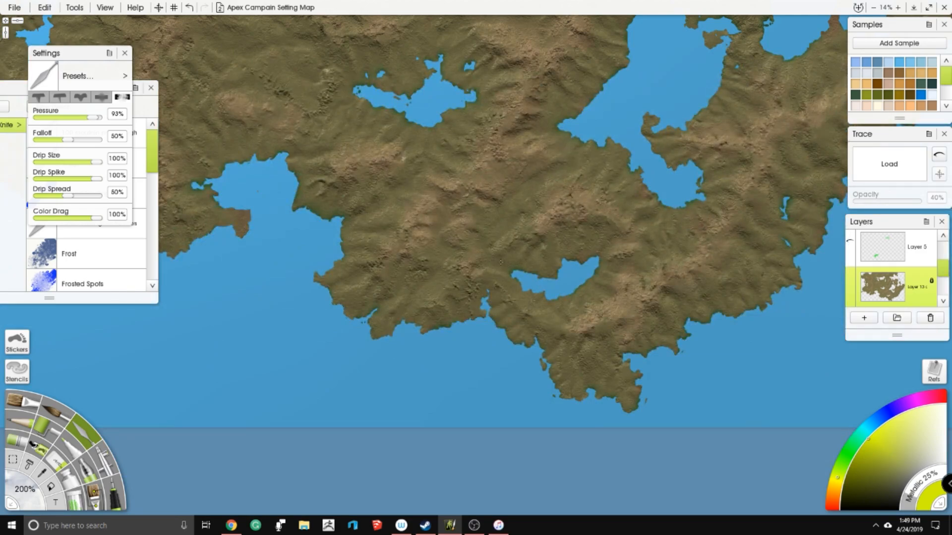
scroll(516, 222, "up", 2)
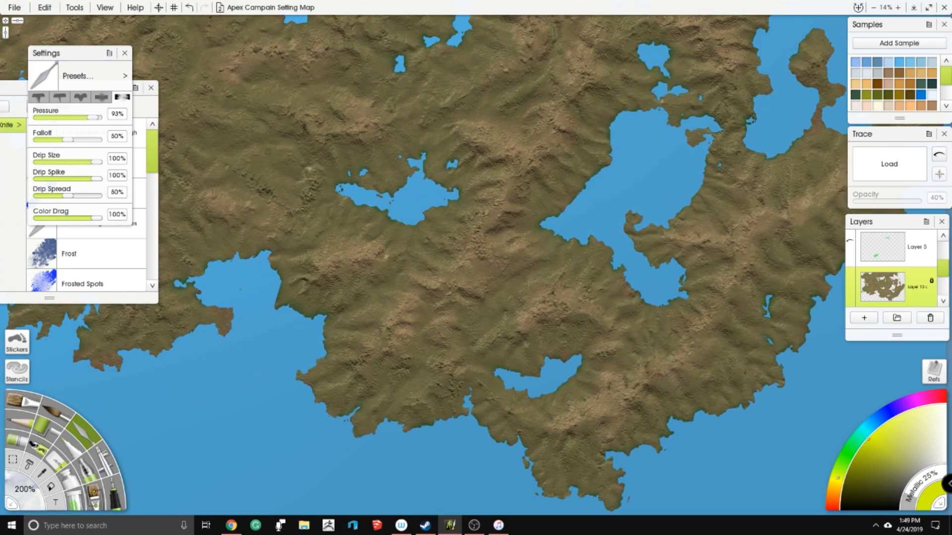
scroll(535, 166, "up", 3)
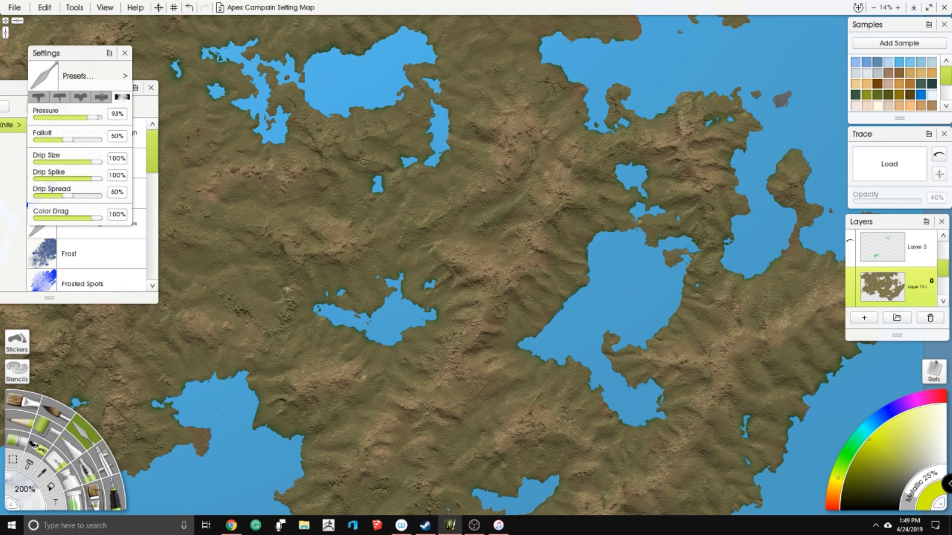
scroll(567, 247, "up", 2)
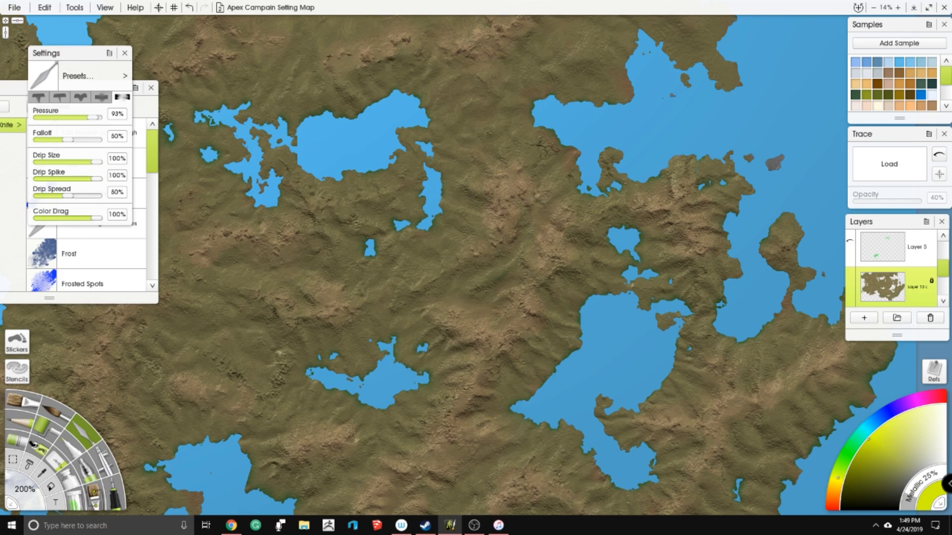
left_click_drag(557, 210, 532, 172)
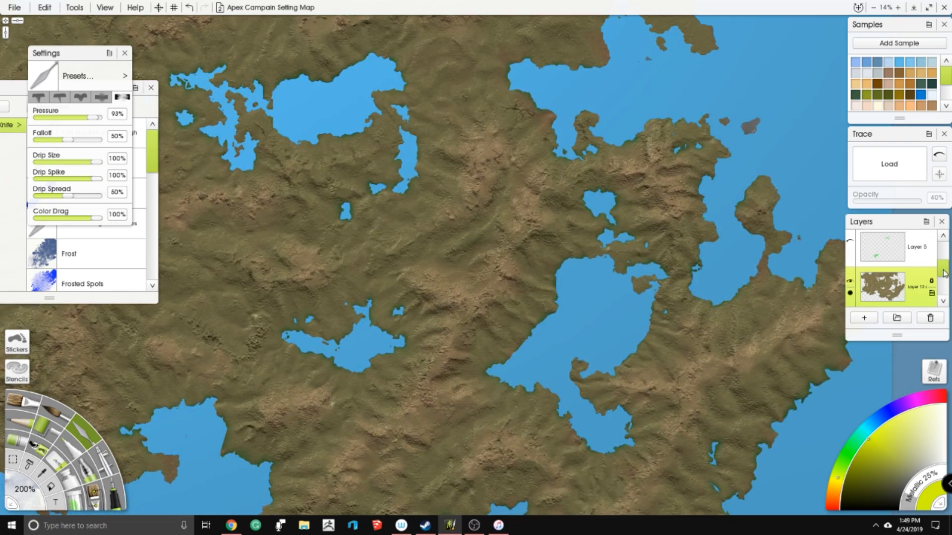
- Show the Layer 3 notes again and choose the pen with a magenta color
left_click_drag(944, 272, 946, 249)
left_click(850, 290)
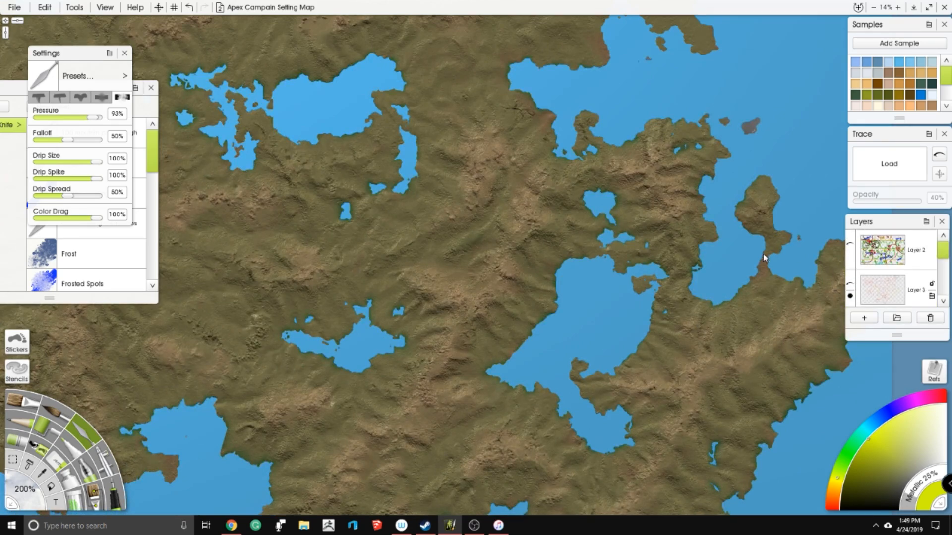
left_click(849, 285)
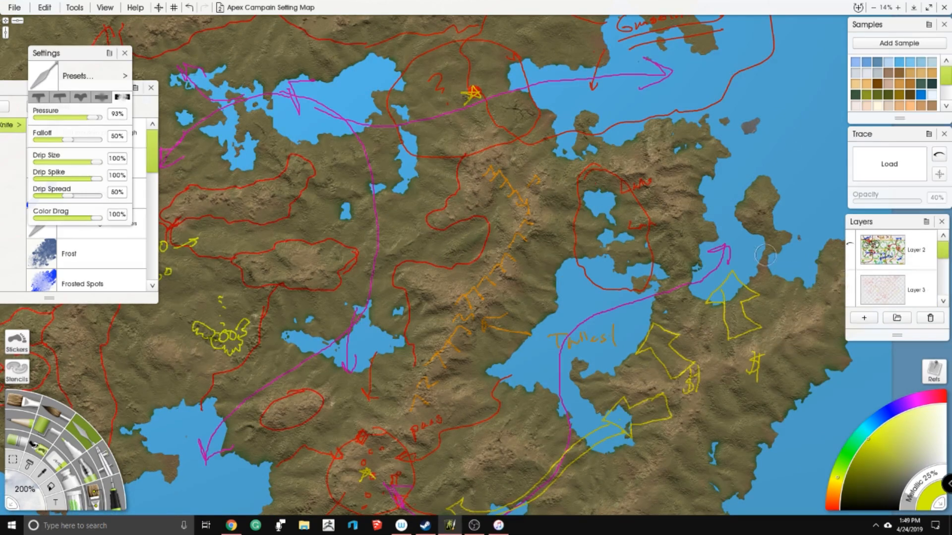
left_click(832, 502)
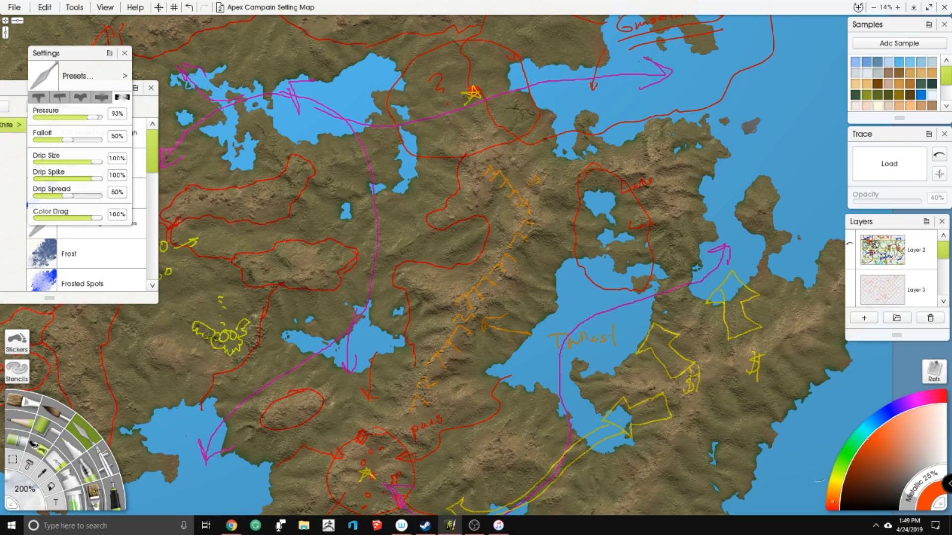
left_click(916, 401)
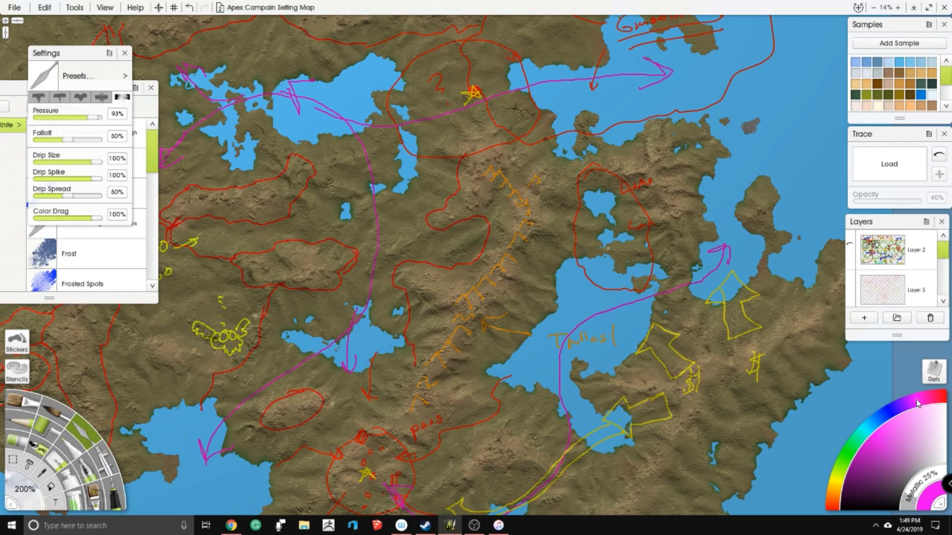
left_click(116, 495)
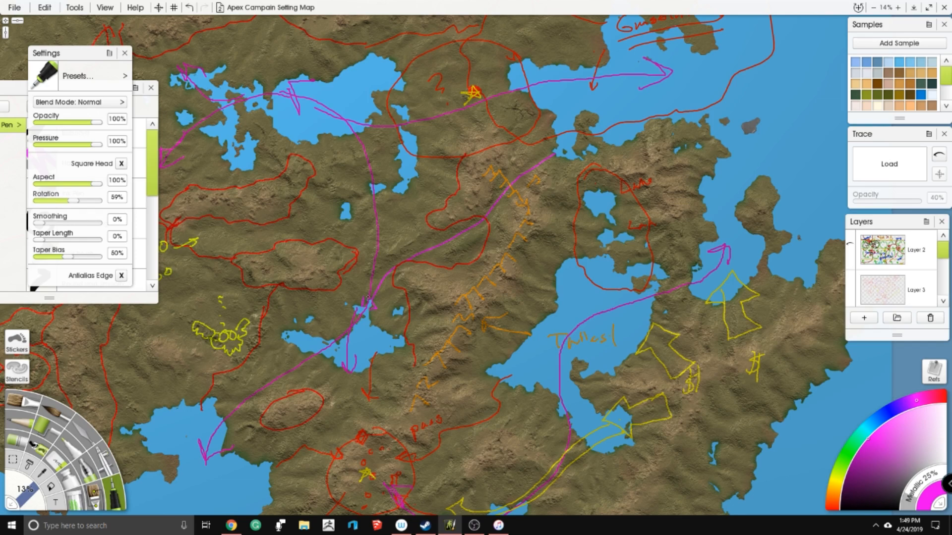
- Undo the magenta stroke across the eastern mountains and make Layer 3 the active layer
key("ctrl+z")
left_click(888, 295)
left_click(876, 296)
- Draw a magenta route from the central lake northeast over the mountains to the bay, with arrowheads and crossing marks
left_click_drag(496, 223, 437, 180)
left_click_drag(554, 298, 788, 249)
scroll(791, 249, "down", 3)
left_click_drag(610, 186, 560, 261)
scroll(560, 261, "up", 1)
scroll(559, 261, "up", 4)
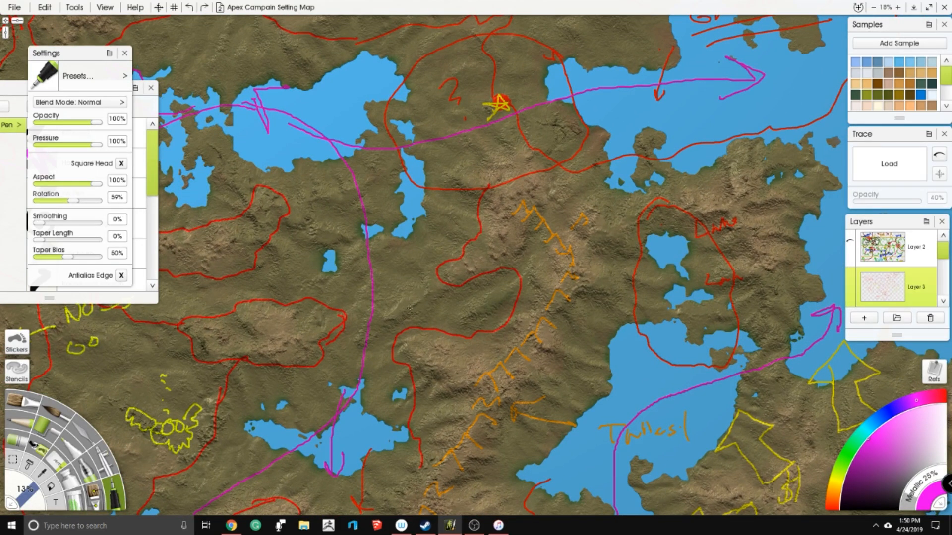
left_click_drag(362, 370, 374, 355)
mouse_move(576, 206)
left_mouse_down()
mouse_move(631, 155)
mouse_move(616, 153)
mouse_move(619, 179)
left_mouse_up()
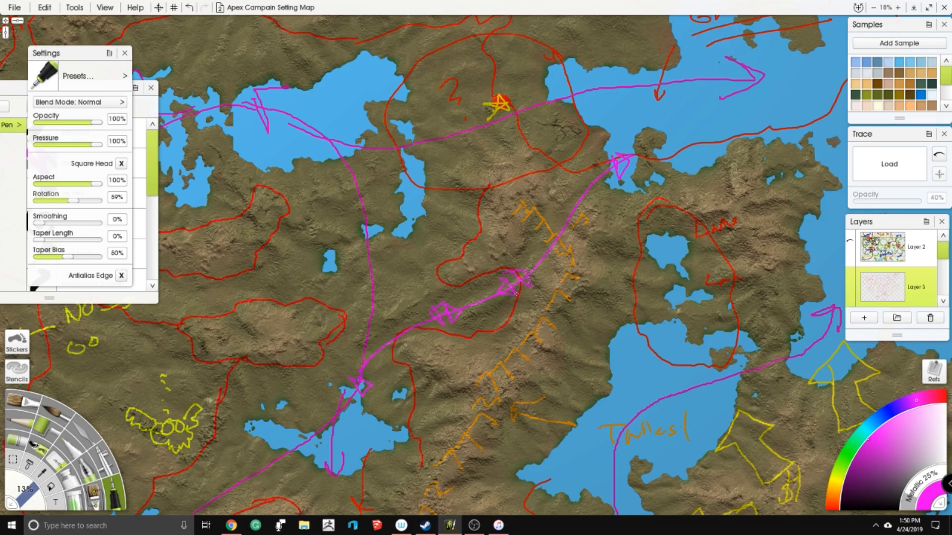
left_click_drag(446, 278, 522, 231)
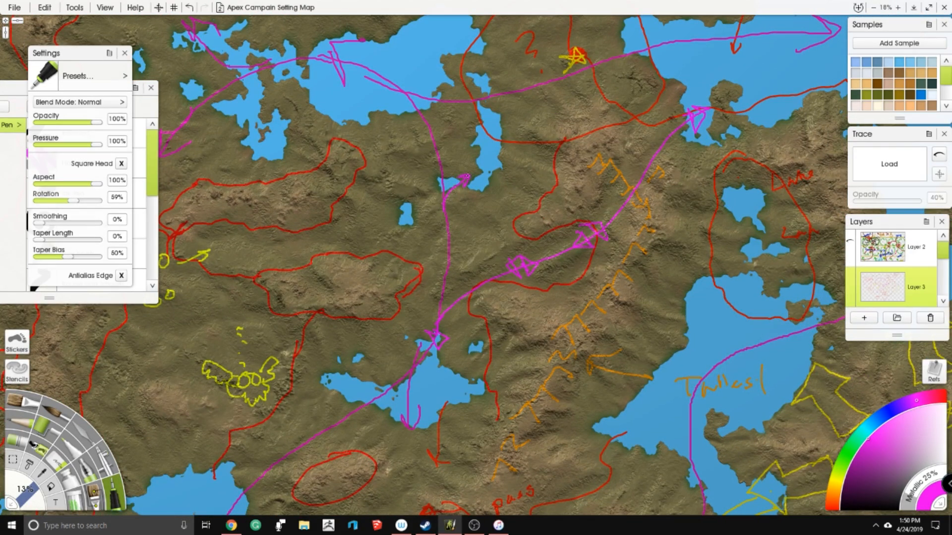
- Add magenta lines linking the northern lake past the yellow star to the northeastern gulf, plus an arrow beside the gulf
scroll(662, 302, "down", 5)
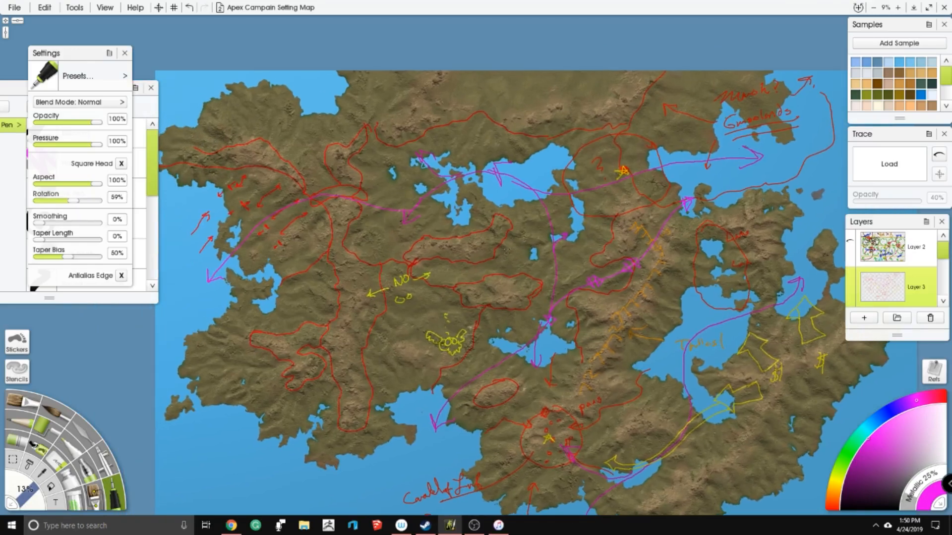
scroll(803, 238, "up", 3)
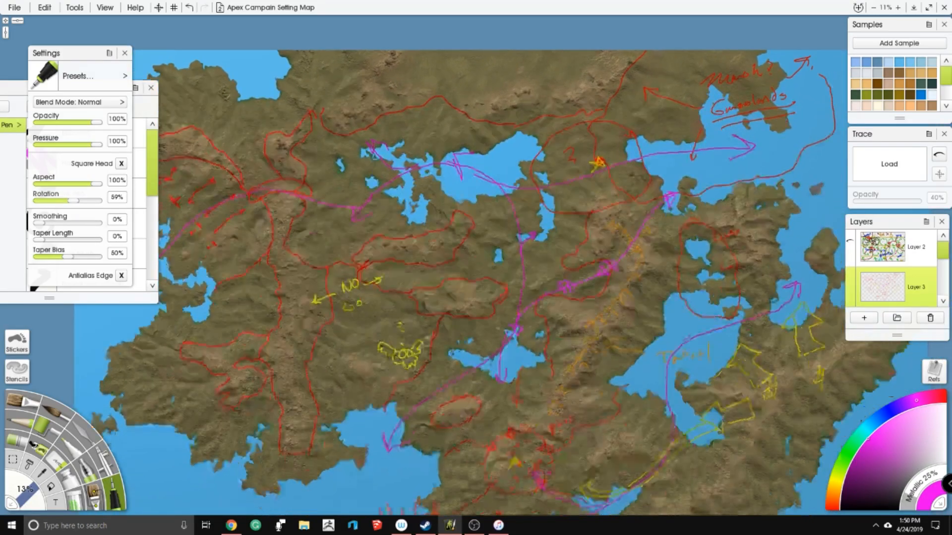
left_click_drag(494, 281, 432, 343)
scroll(487, 270, "up", 2)
scroll(487, 271, "down", 2)
scroll(449, 272, "up", 3)
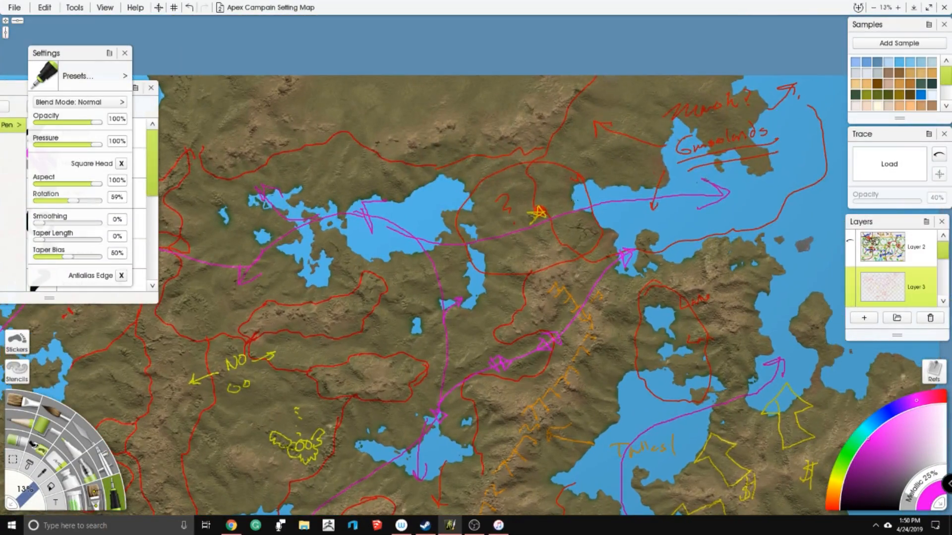
left_click_drag(576, 212, 597, 211)
left_click_drag(324, 332, 310, 213)
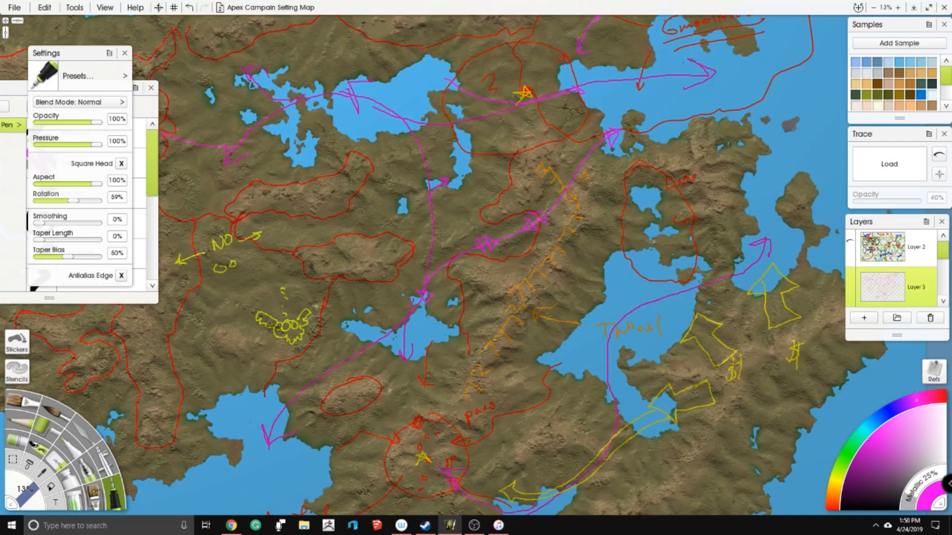
- Draw a yellow rectangle around the northern mountain crossing and put a yellow star inside it
left_click(836, 481)
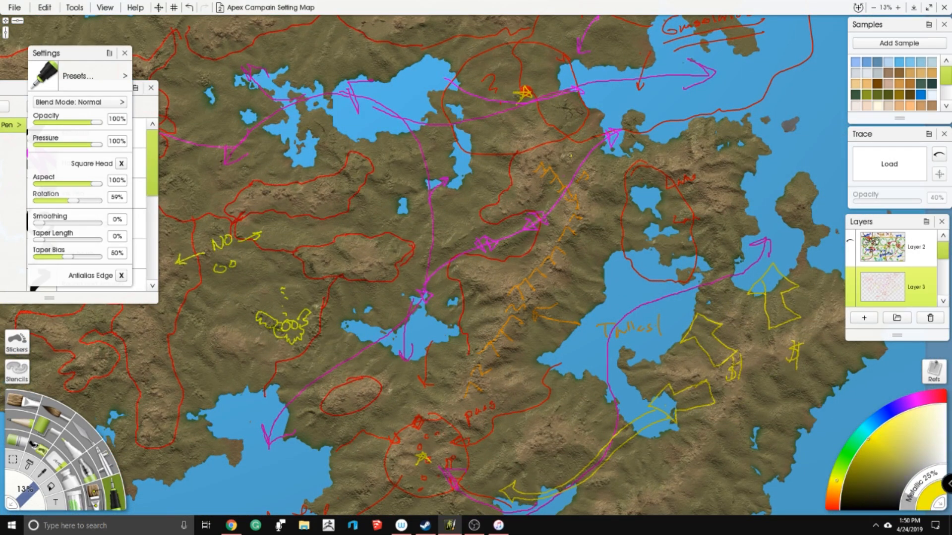
mouse_move(568, 155)
left_mouse_down()
mouse_move(541, 212)
mouse_move(608, 175)
mouse_move(567, 151)
left_mouse_up()
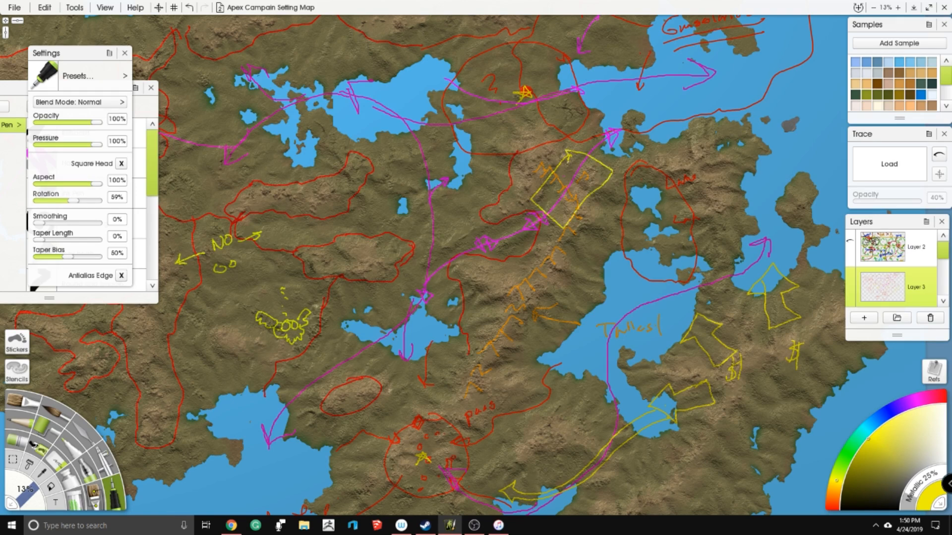
mouse_move(569, 197)
left_mouse_down()
mouse_move(584, 186)
mouse_move(570, 196)
left_mouse_up()
- Draw a large green boundary loop around the southeastern region, enclosing its bays and lakes
scroll(669, 348, "down", 3)
left_click_drag(669, 348, 648, 322)
scroll(668, 324, "up", 3)
left_click_drag(705, 301, 658, 287)
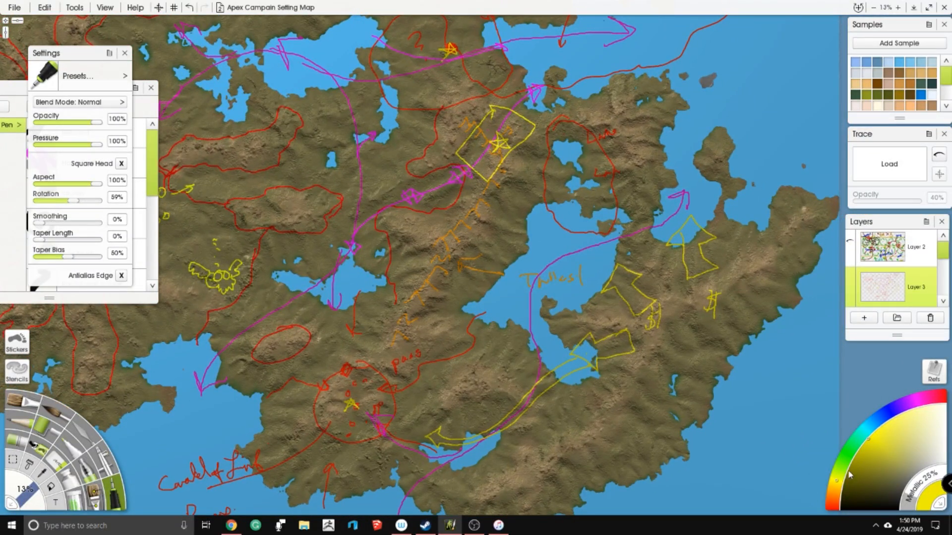
left_click(848, 452)
mouse_move(719, 89)
left_mouse_down()
mouse_move(431, 477)
mouse_move(754, 136)
left_mouse_up()
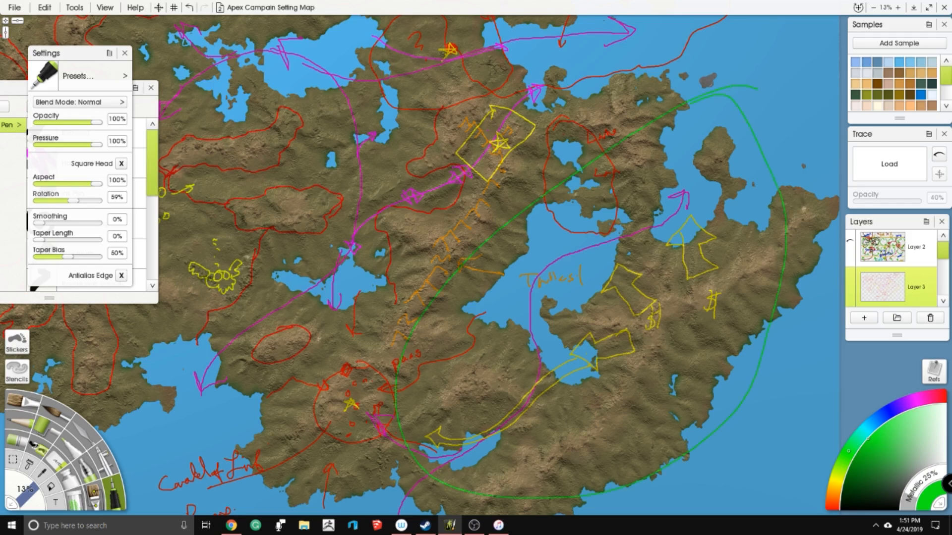
- Write "Separate" in green near the southeastern coast inside the loop and underline it
left_click_drag(545, 297, 509, 210)
mouse_move(577, 323)
left_mouse_down()
mouse_move(628, 318)
mouse_move(640, 296)
mouse_move(653, 318)
left_mouse_up()
left_click_drag(618, 315, 639, 312)
left_click_drag(535, 346, 664, 336)
mouse_move(394, 90)
left_mouse_down()
mouse_move(432, 193)
mouse_move(493, 215)
left_mouse_up()
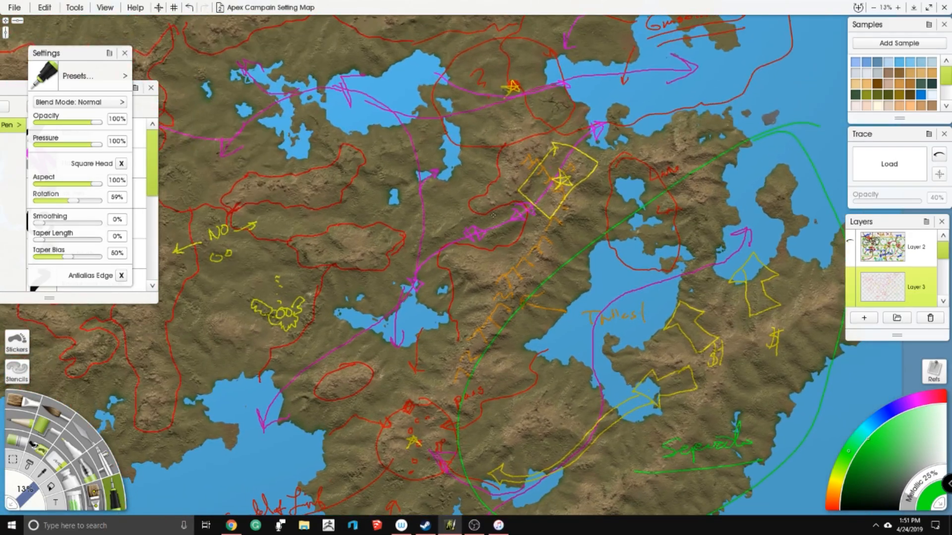
scroll(482, 215, "down", 3)
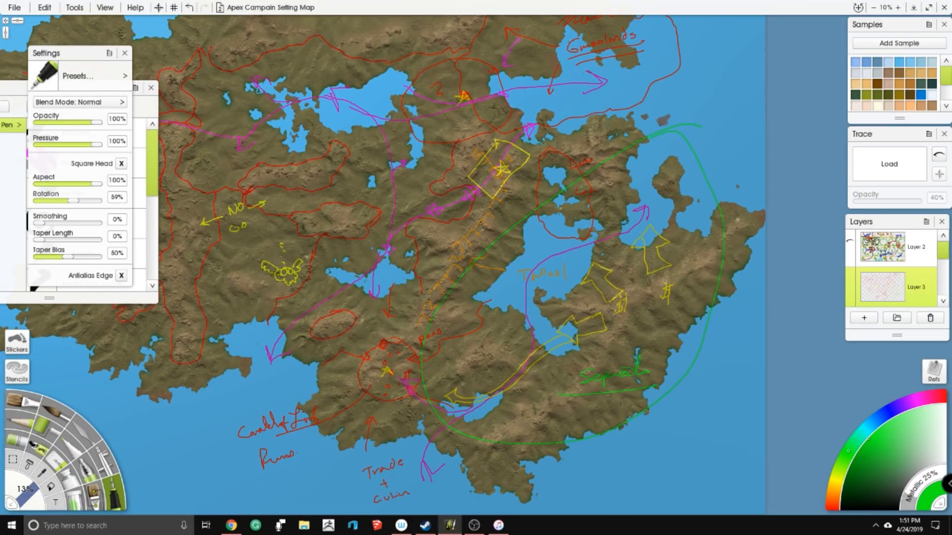
mouse_move(275, 382)
left_mouse_down()
mouse_move(312, 343)
mouse_move(620, 118)
mouse_move(569, 134)
left_mouse_up()
mouse_move(696, 179)
left_mouse_down()
mouse_move(406, 403)
mouse_move(424, 395)
left_mouse_up()
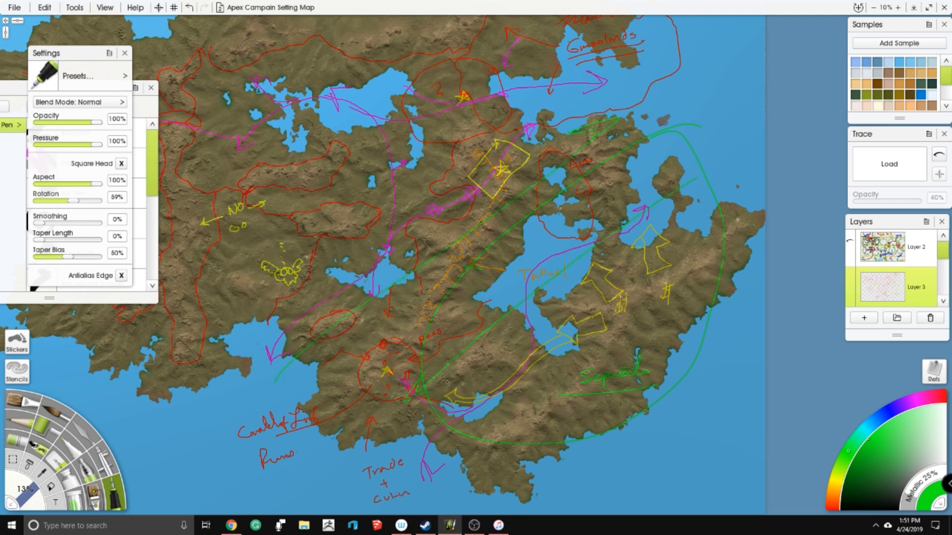
key("ctrl+z")
key("ctrl+z")
key("ctrl+z")
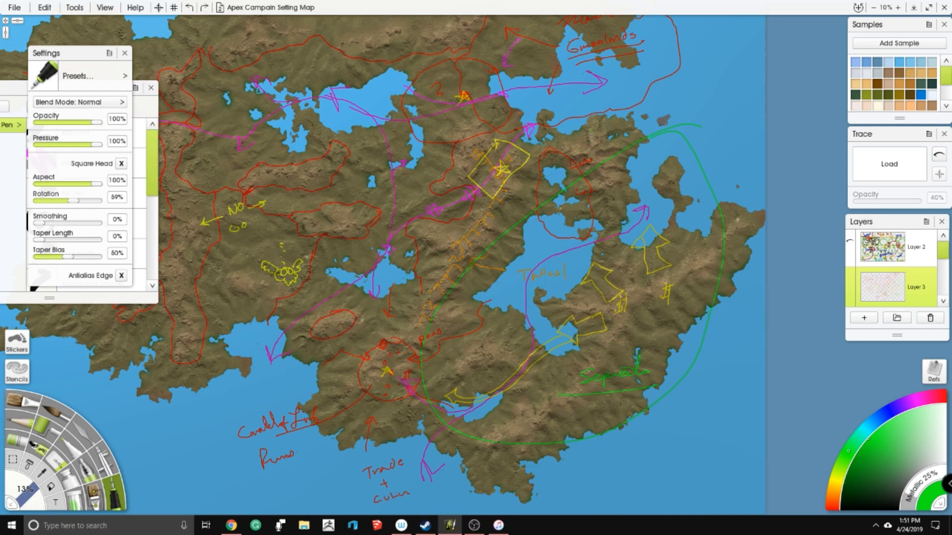
- Hide the Layer 3 notes and bring the land layer into view in the layer list
scroll(341, 270, "down", 3)
left_click_drag(341, 270, 385, 296)
scroll(884, 290, "down", 1)
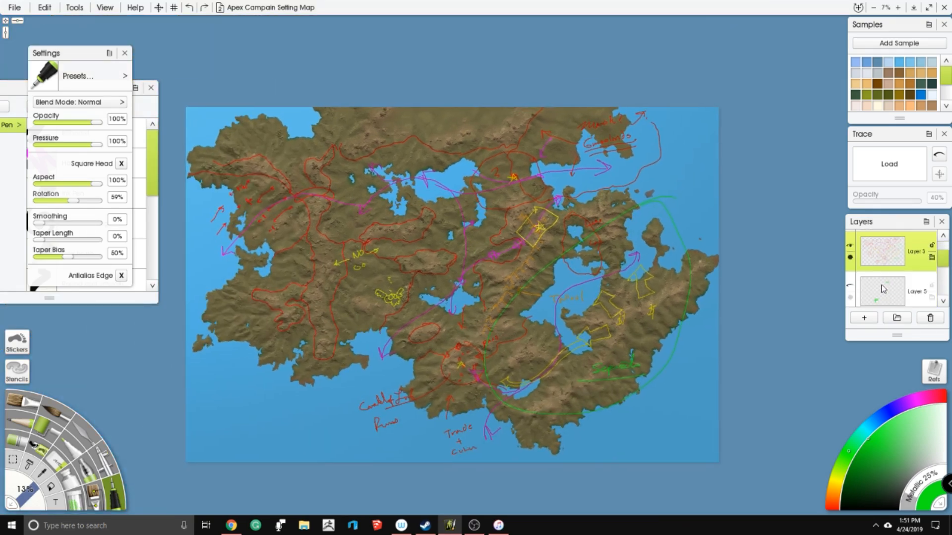
scroll(878, 246, "up", 1)
left_click(851, 259)
scroll(898, 282, "down", 3)
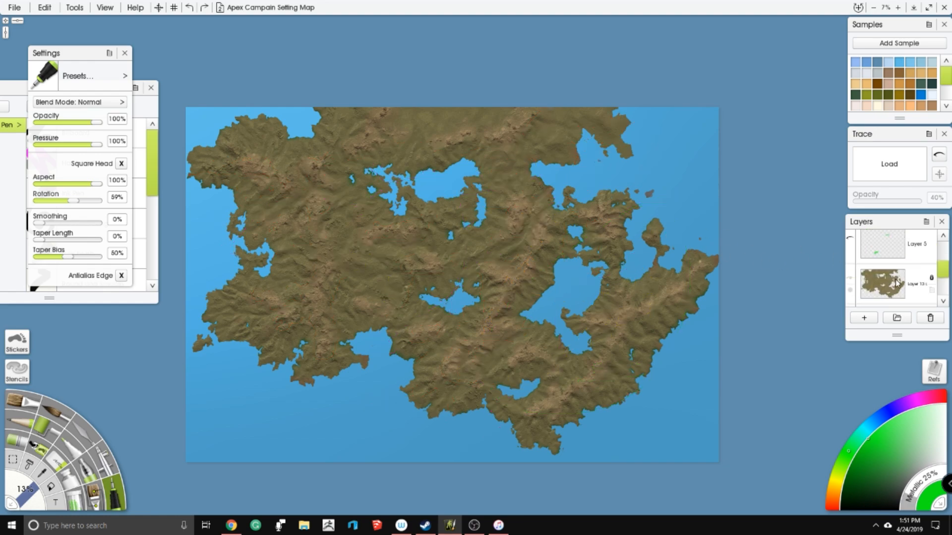
- Make the land layer active and pick the Palette Knife at 200% size for terrain blending
left_click(899, 282)
scroll(379, 259, "up", 4)
left_click_drag(584, 215, 677, 191)
left_click(83, 430)
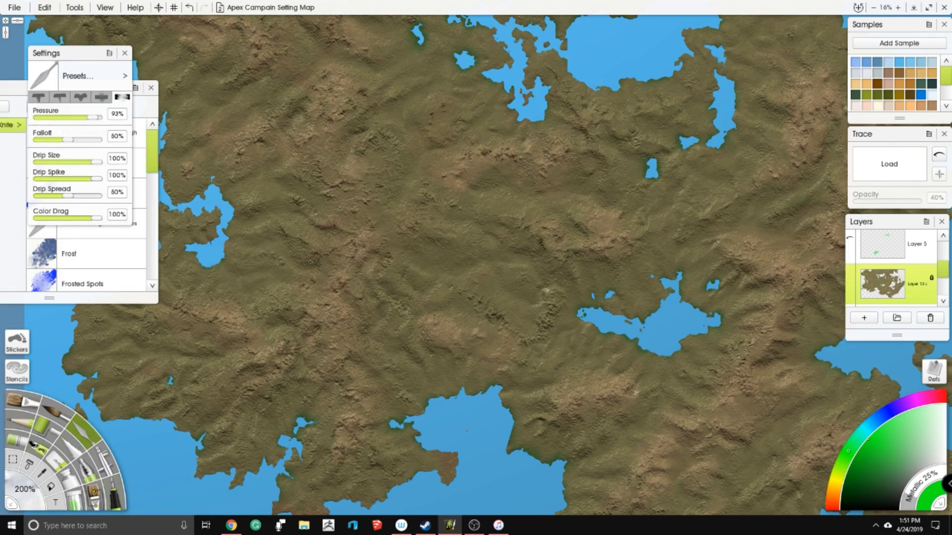
- Examine the mountain relief between the central lake and the large eastern lake, including a close-up of the ridges
left_click_drag(353, 238, 352, 205)
left_click_drag(503, 193, 467, 230)
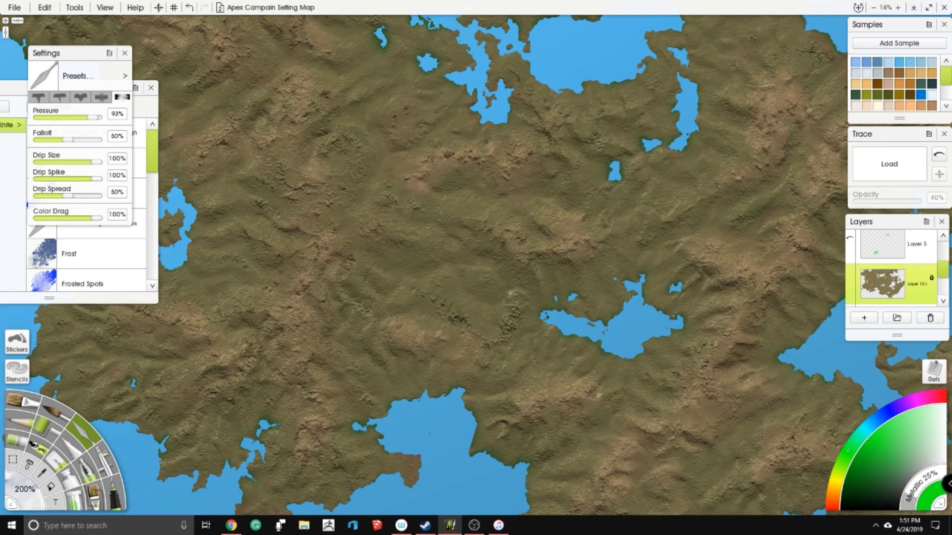
left_click_drag(575, 285, 429, 271)
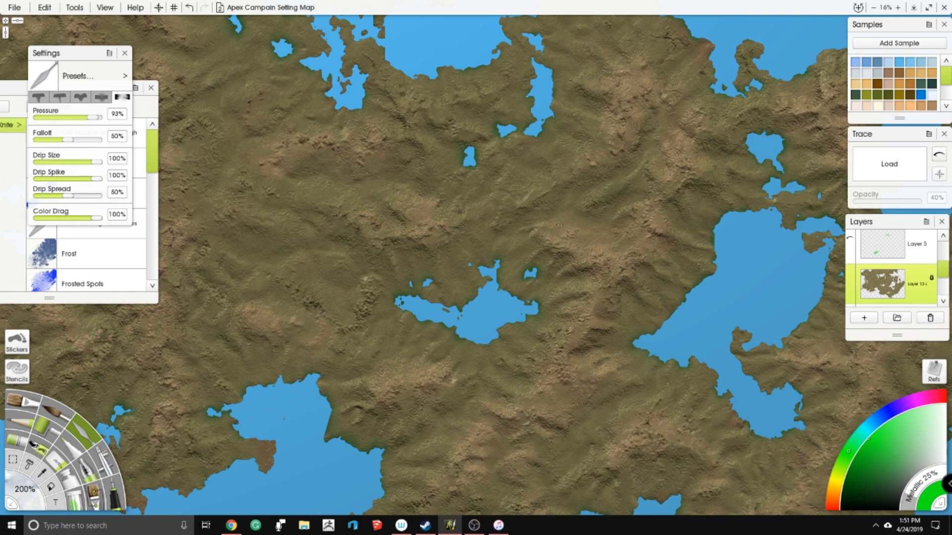
left_click_drag(592, 246, 468, 273)
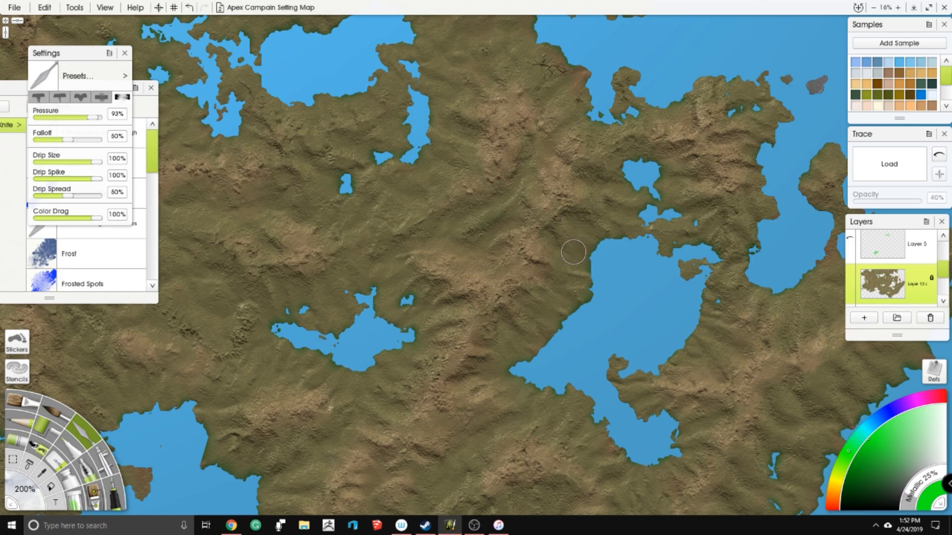
scroll(573, 252, "up", 8)
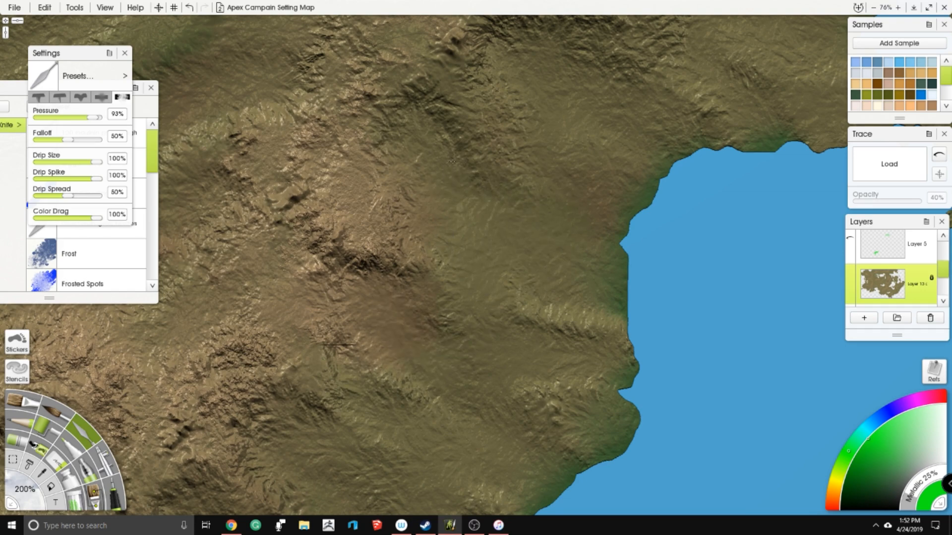
scroll(578, 259, "down", 5)
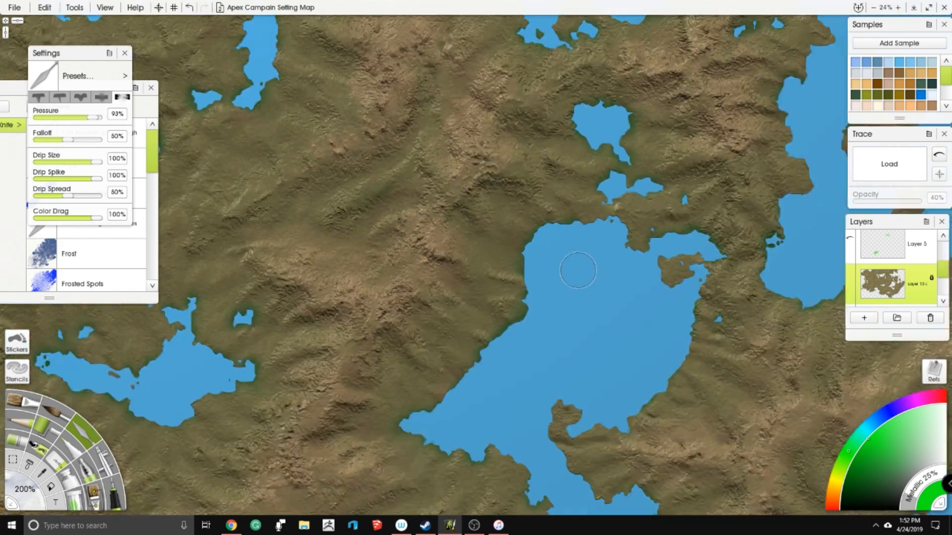
scroll(578, 271, "down", 3)
left_click_drag(578, 270, 606, 183)
scroll(560, 277, "up", 2)
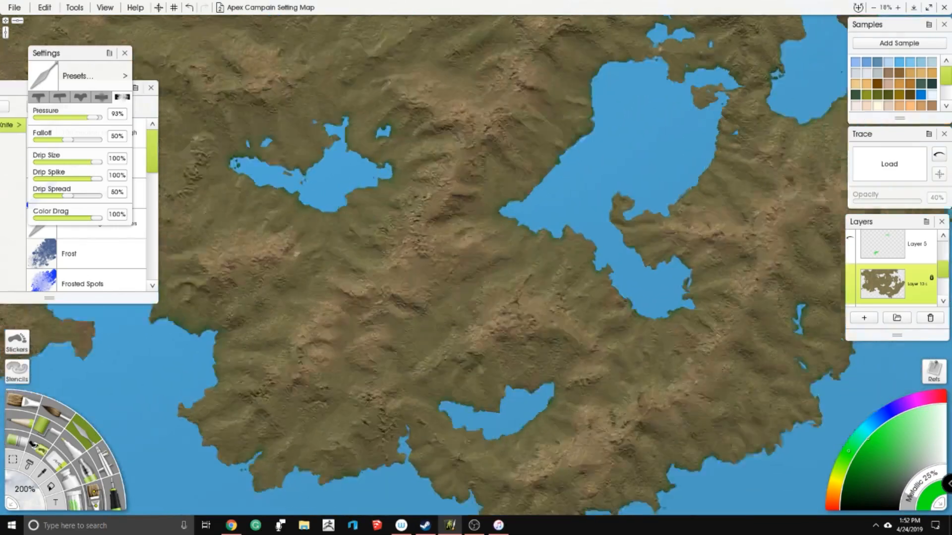
- Examine the terrain around the southern peninsula, the large eastern lake and the northeastern bays
left_click_drag(548, 168, 493, 128)
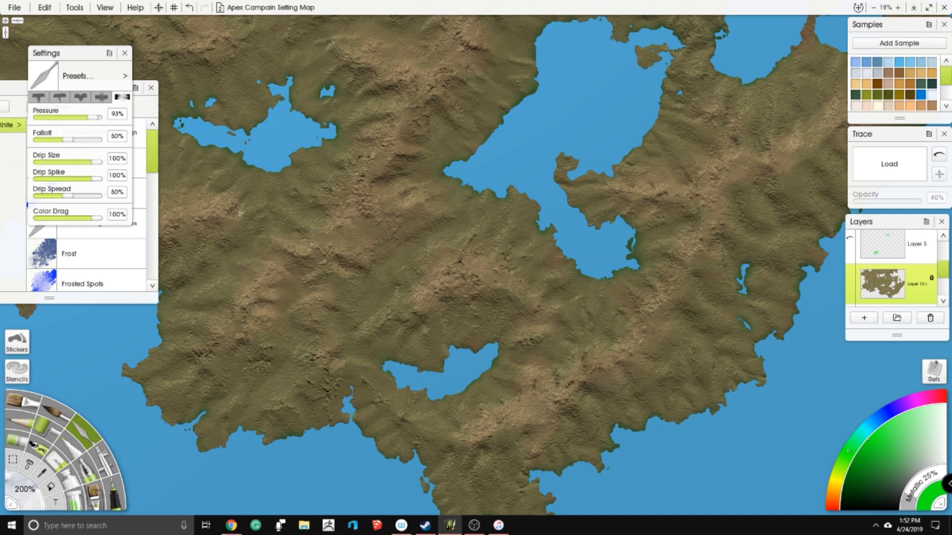
left_click_drag(598, 158, 516, 269)
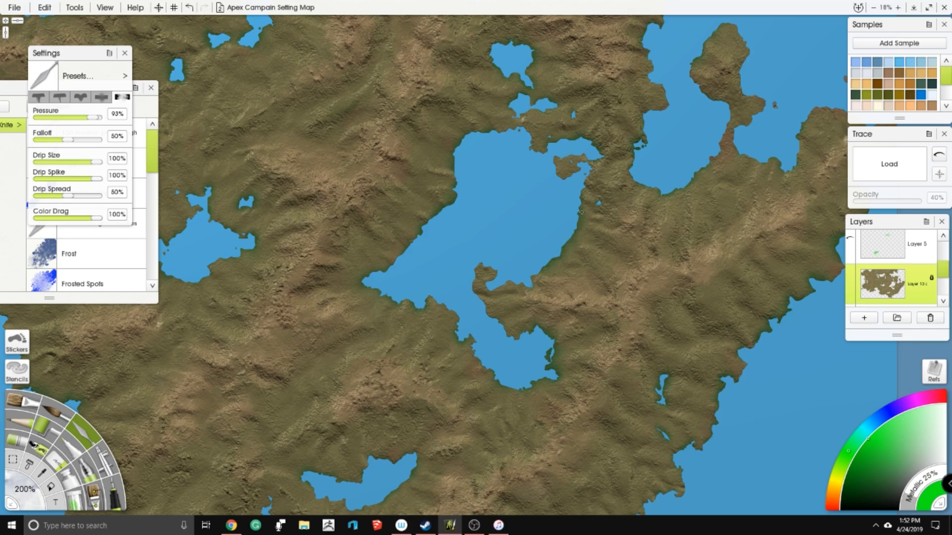
left_click_drag(489, 175, 505, 204)
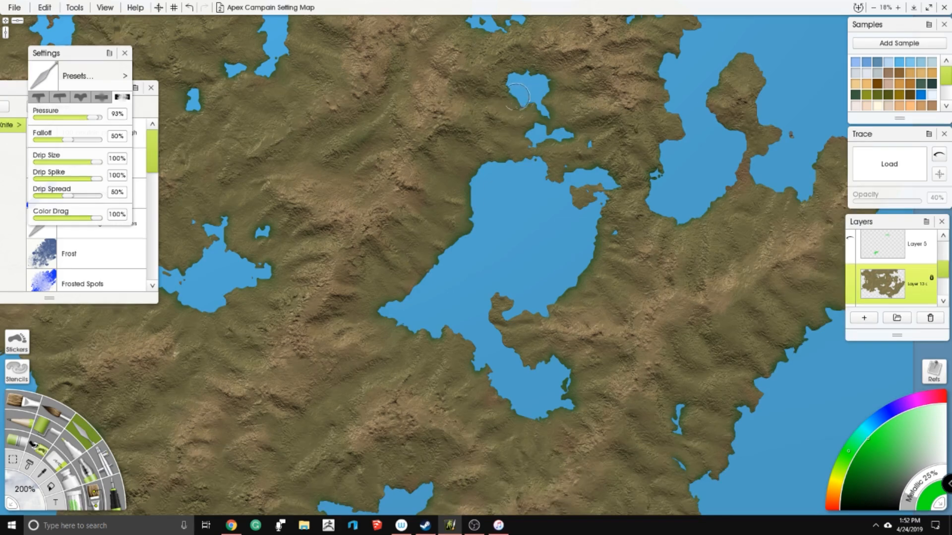
left_click_drag(525, 89, 518, 165)
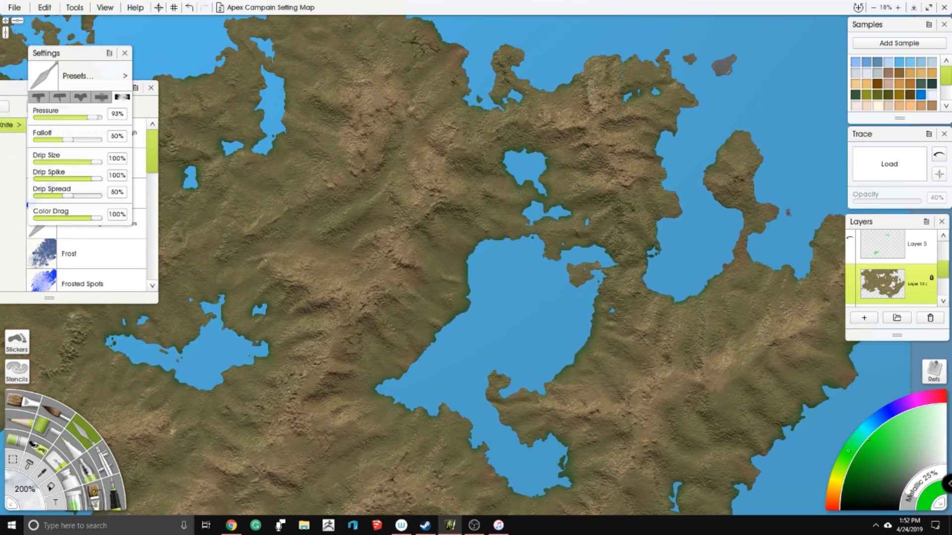
left_click_drag(641, 262, 561, 234)
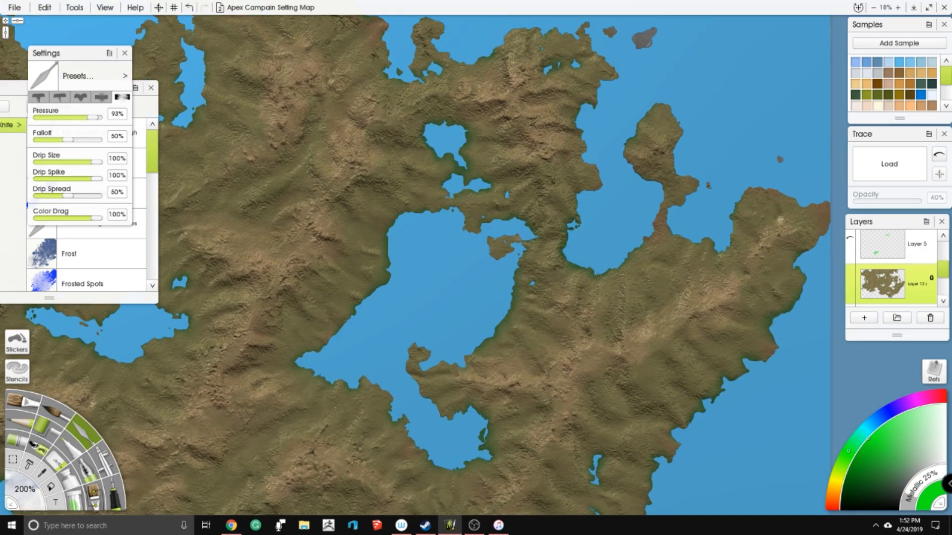
left_click_drag(649, 230, 664, 203)
left_click_drag(550, 155, 563, 150)
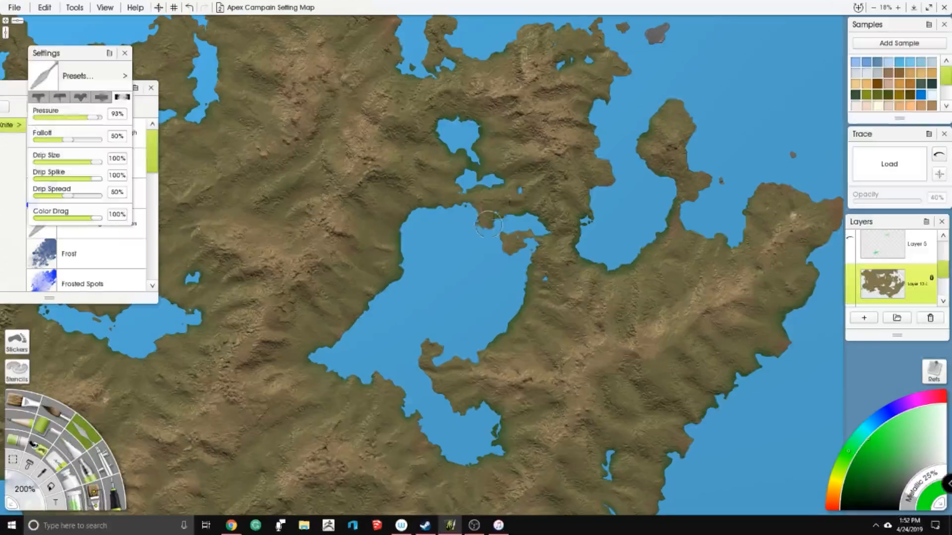
left_click_drag(324, 296, 391, 187)
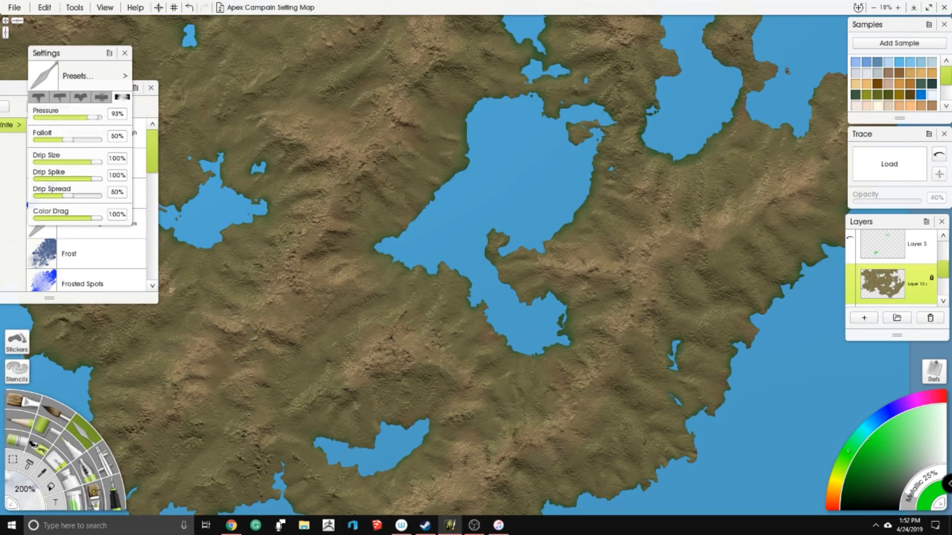
left_click_drag(455, 377, 491, 227)
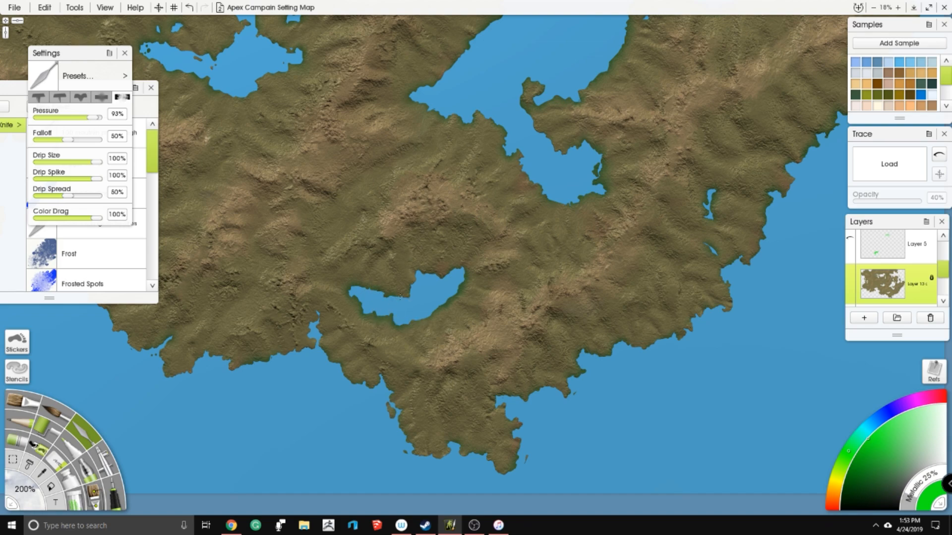
- Examine the inland terrain from the central lake up to the large northern lake and its western inlets
left_click_drag(273, 117, 530, 288)
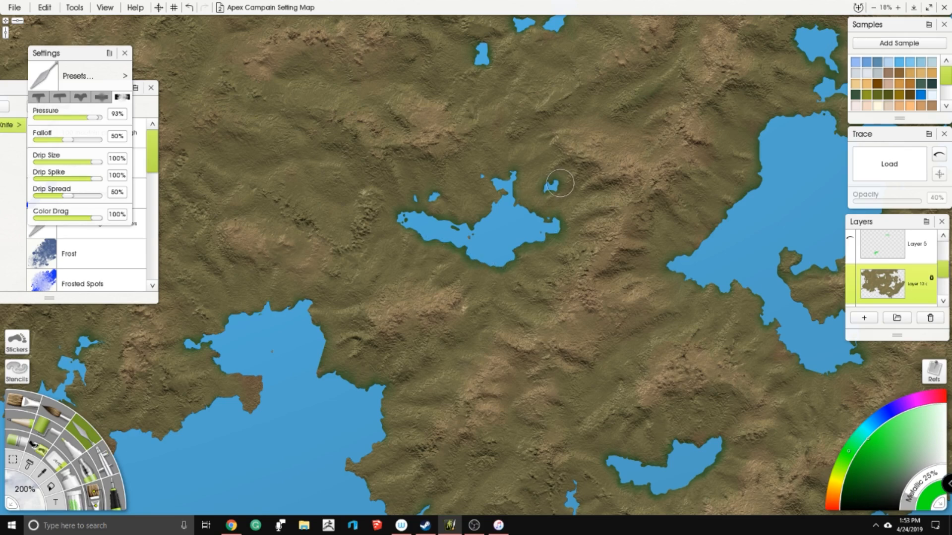
left_click_drag(468, 52, 451, 184)
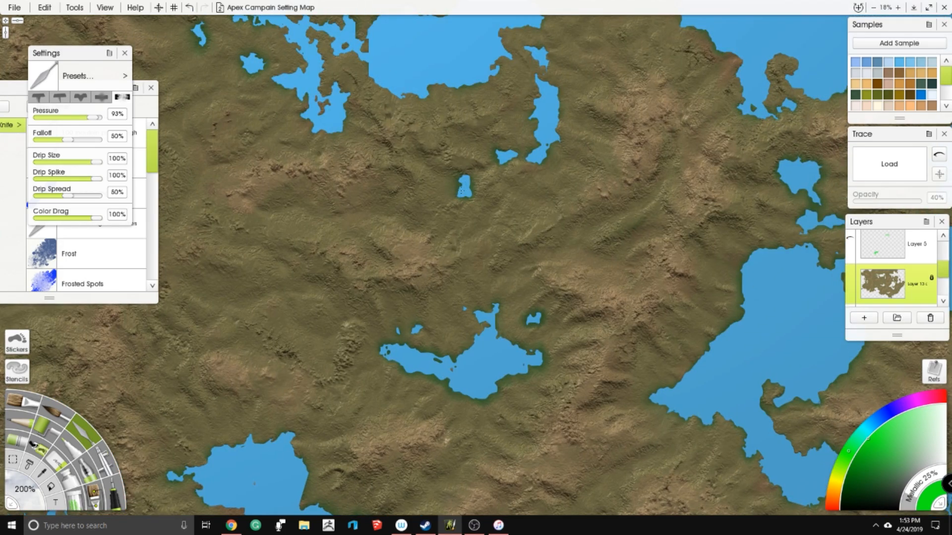
mouse_move(510, 94)
left_mouse_down()
mouse_move(488, 197)
mouse_move(511, 245)
mouse_move(534, 209)
left_mouse_up()
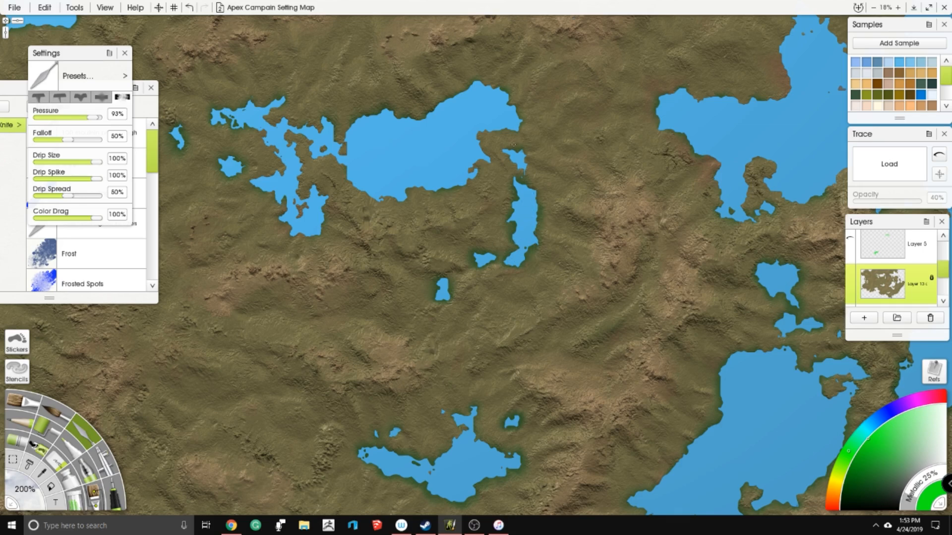
left_click_drag(516, 150, 560, 211)
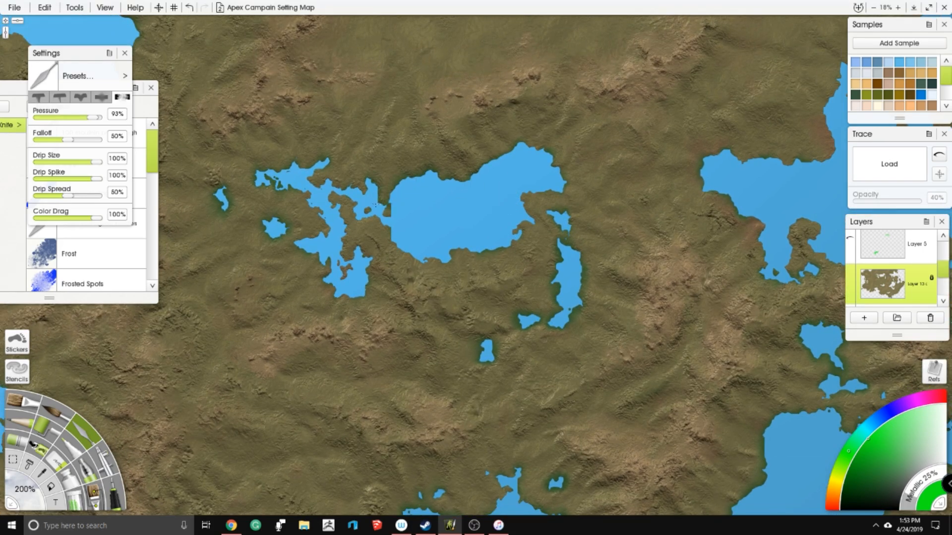
mouse_move(427, 262)
left_mouse_down()
mouse_move(519, 231)
mouse_move(532, 193)
left_mouse_up()
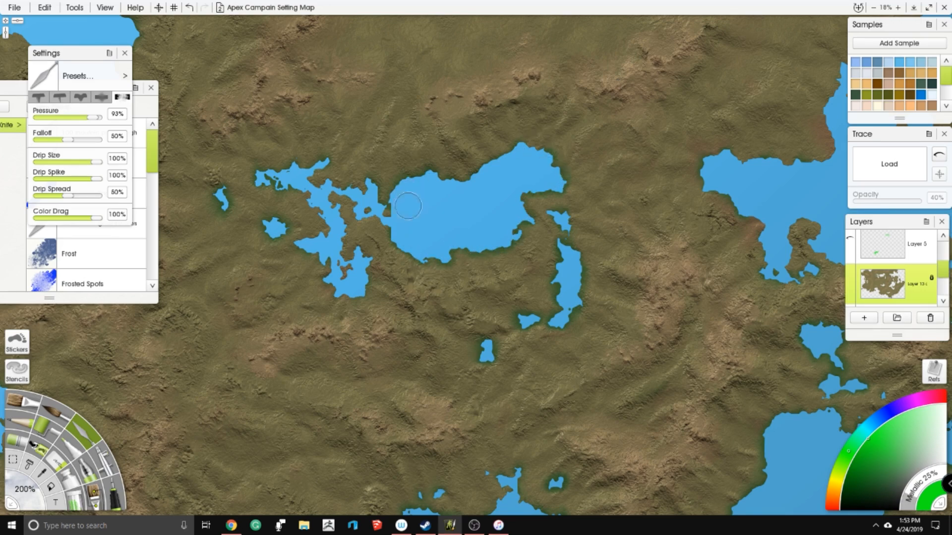
left_click_drag(408, 206, 480, 200)
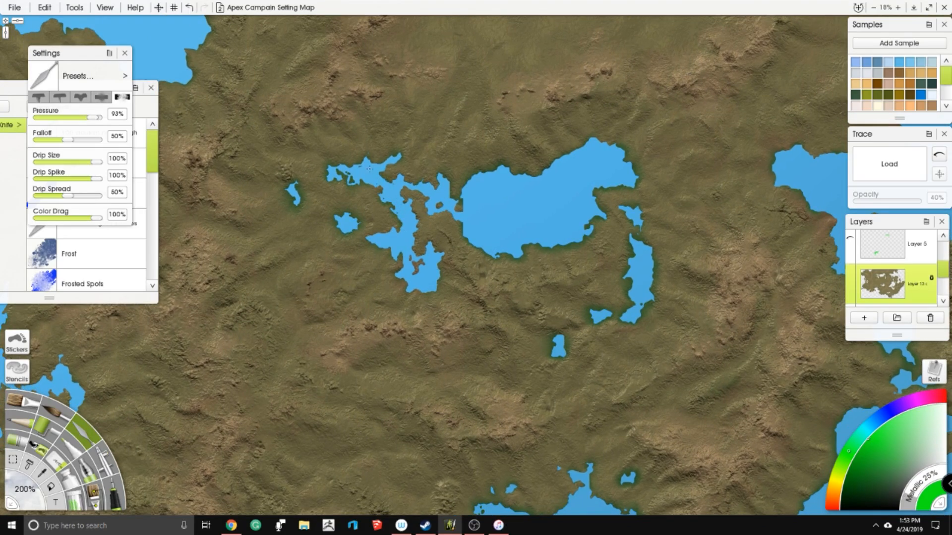
left_click_drag(317, 191, 330, 183)
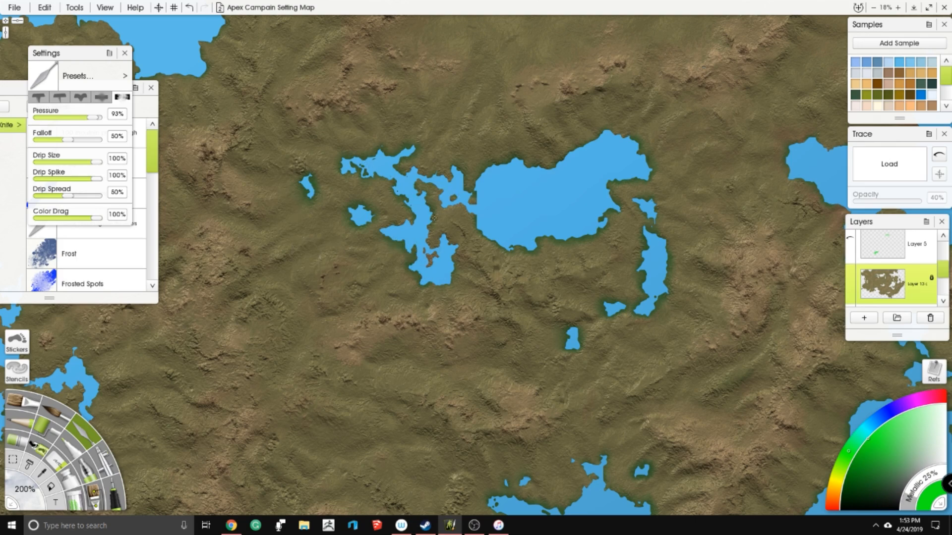
- Examine the western coast and its inlets, plus the hills stretching inland to the northern lakes
left_click_drag(252, 166, 489, 158)
left_click_drag(252, 321, 301, 203)
mouse_move(339, 310)
left_mouse_down()
mouse_move(359, 265)
mouse_move(390, 243)
left_mouse_up()
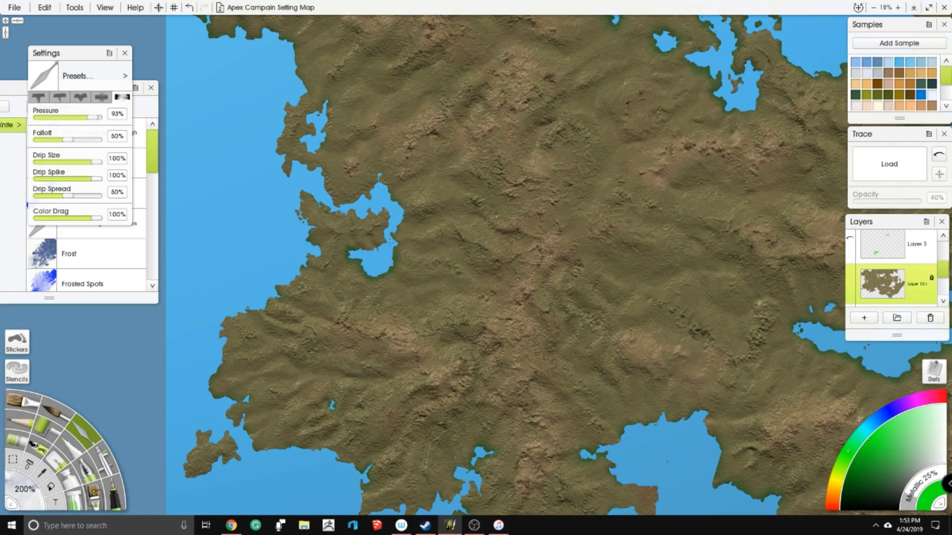
mouse_move(379, 185)
left_mouse_down()
mouse_move(345, 213)
mouse_move(331, 206)
mouse_move(327, 172)
mouse_move(347, 190)
left_mouse_up()
left_click_drag(315, 343, 363, 271)
left_click_drag(388, 323, 397, 318)
scroll(391, 290, "down", 3)
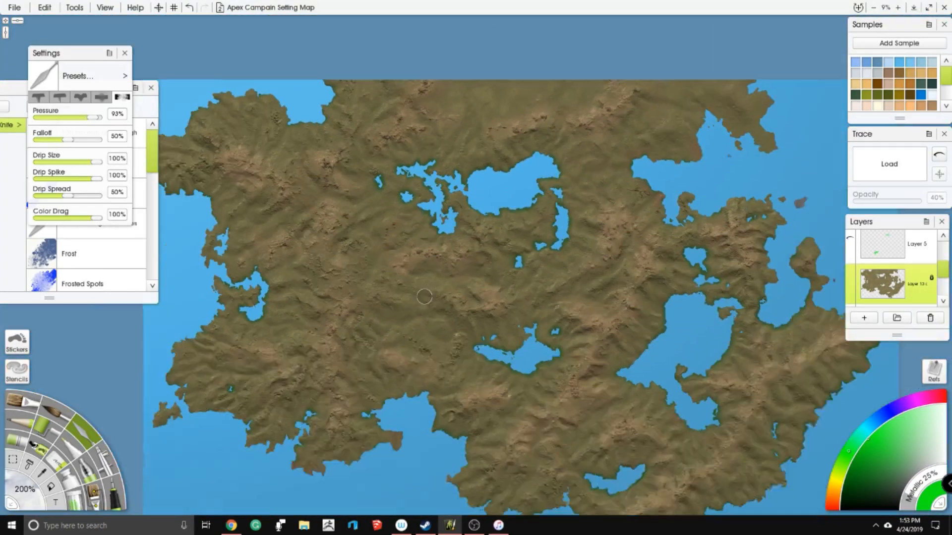
scroll(424, 297, "down", 1)
left_click_drag(425, 296, 433, 262)
scroll(583, 188, "up", 1)
scroll(583, 188, "up", 5)
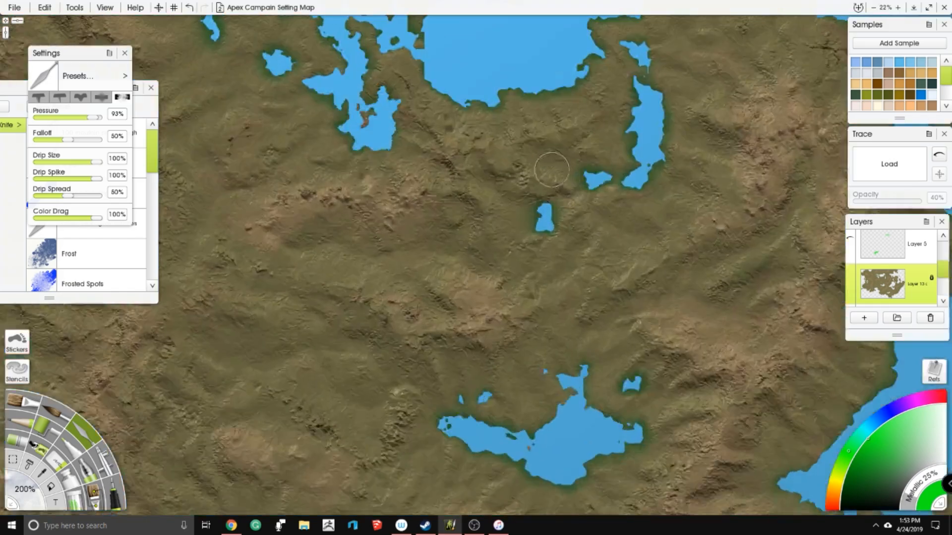
scroll(894, 248, "up", 2)
scroll(879, 246, "down", 4)
scroll(871, 264, "up", 2)
- Look through the layer list from the Layer 2 notes down to Layer 4, and save the map file
scroll(875, 253, "up", 2)
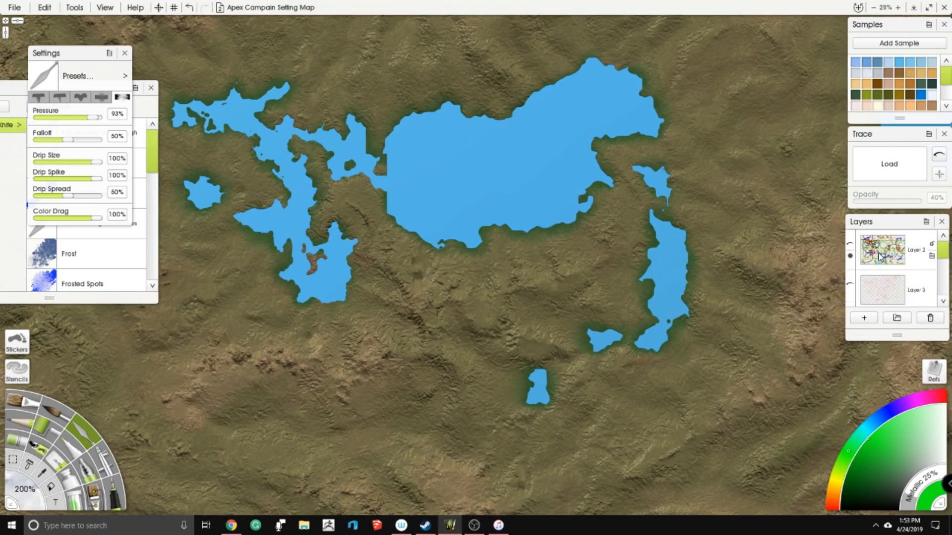
scroll(877, 243, "down", 3)
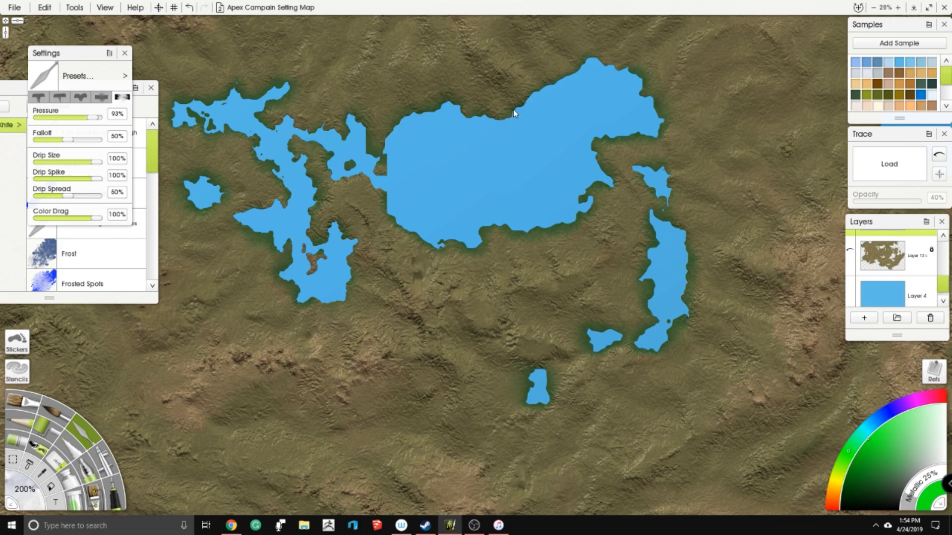
key("ctrl+s")
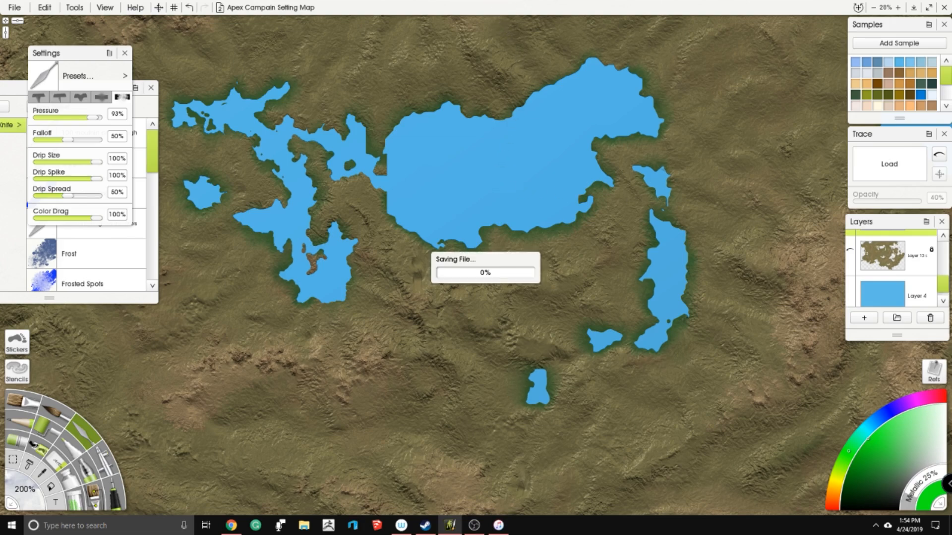
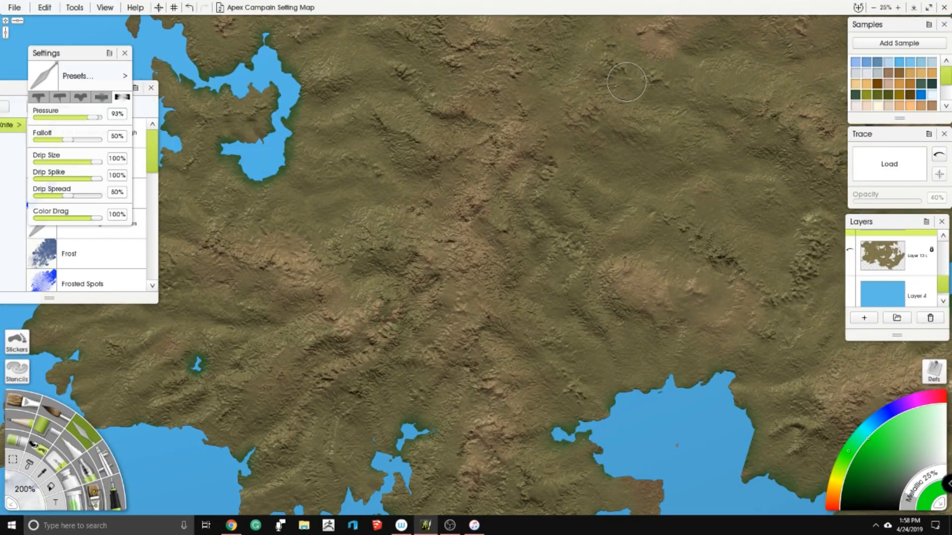
scroll(449, 210, "up", 6)
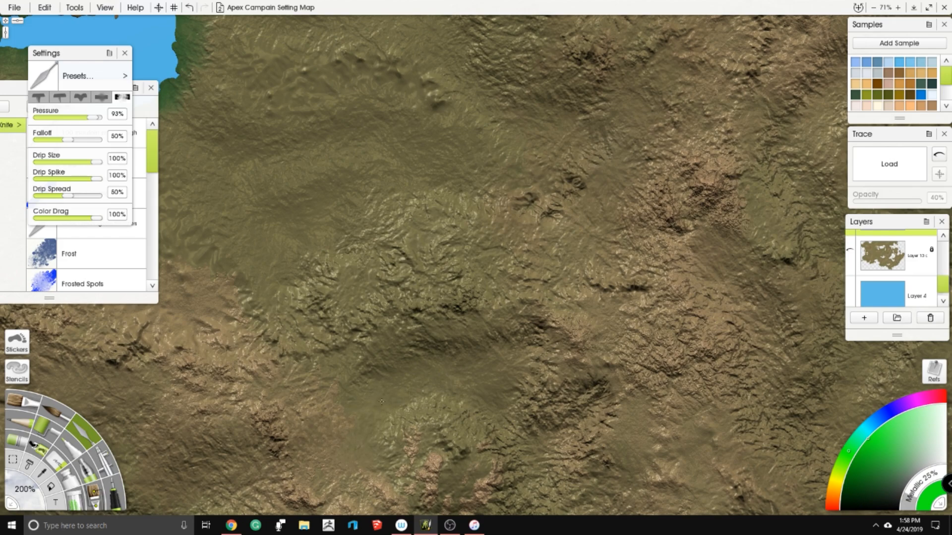
- Add a new empty layer directly above the textured land layer
scroll(461, 380, "down", 5)
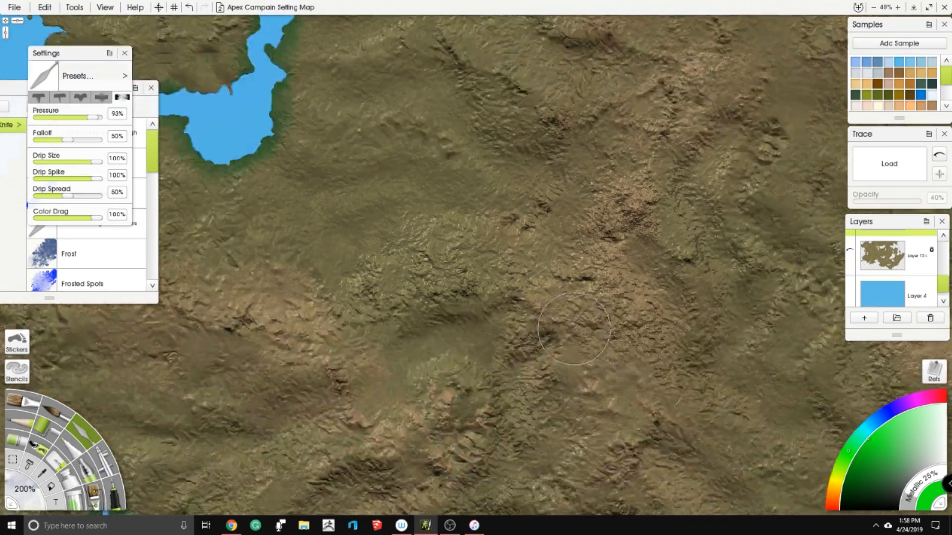
scroll(493, 264, "up", 5)
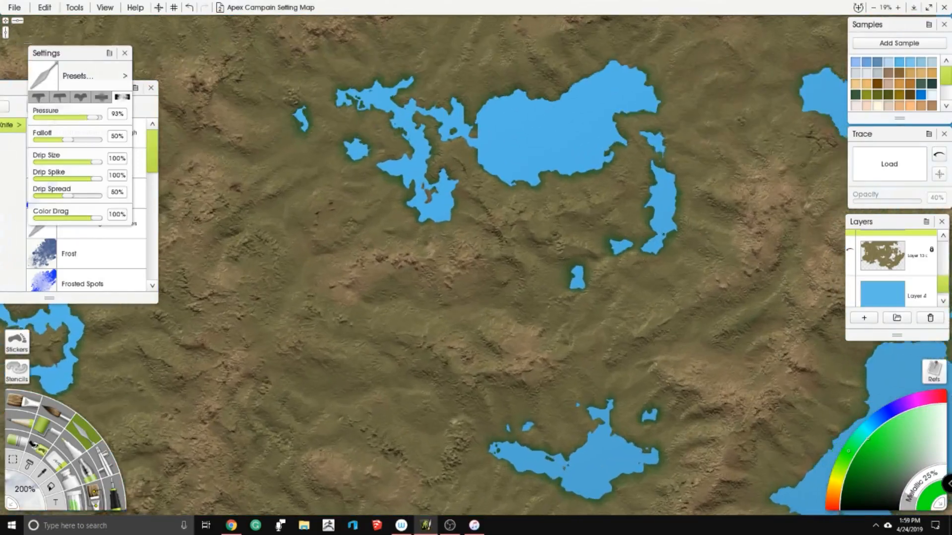
left_click_drag(493, 263, 454, 226)
left_click(883, 256)
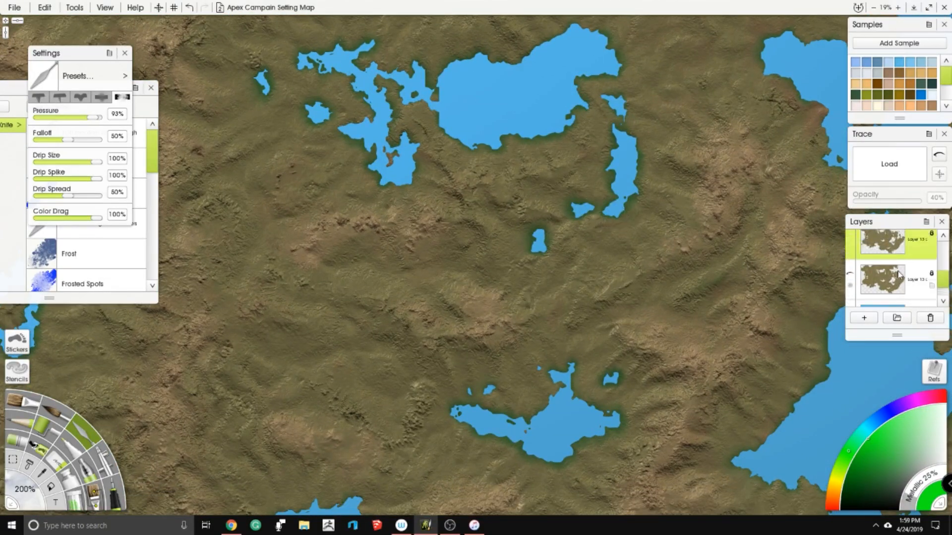
left_click(870, 319)
left_click_drag(415, 276, 542, 245)
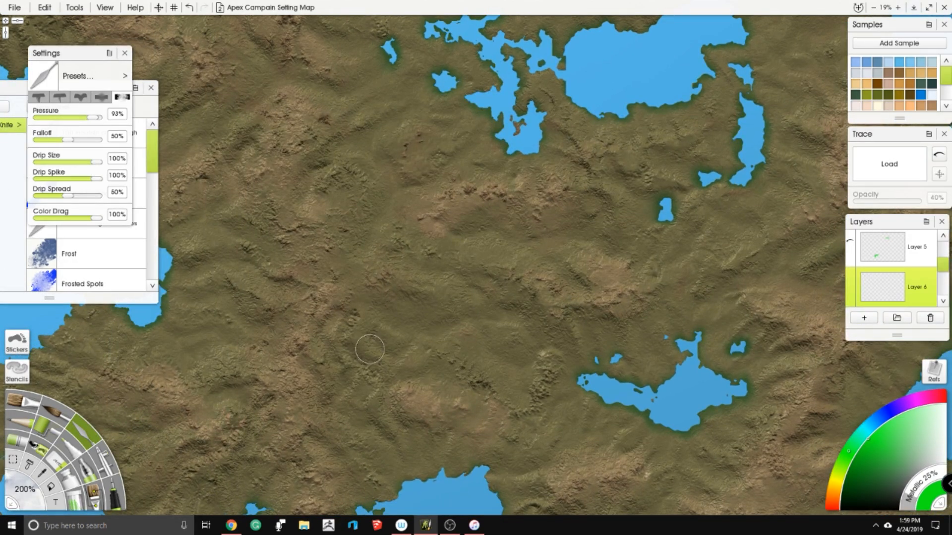
- Set the new empty layer's bump blend mode to Add
left_click(50, 7)
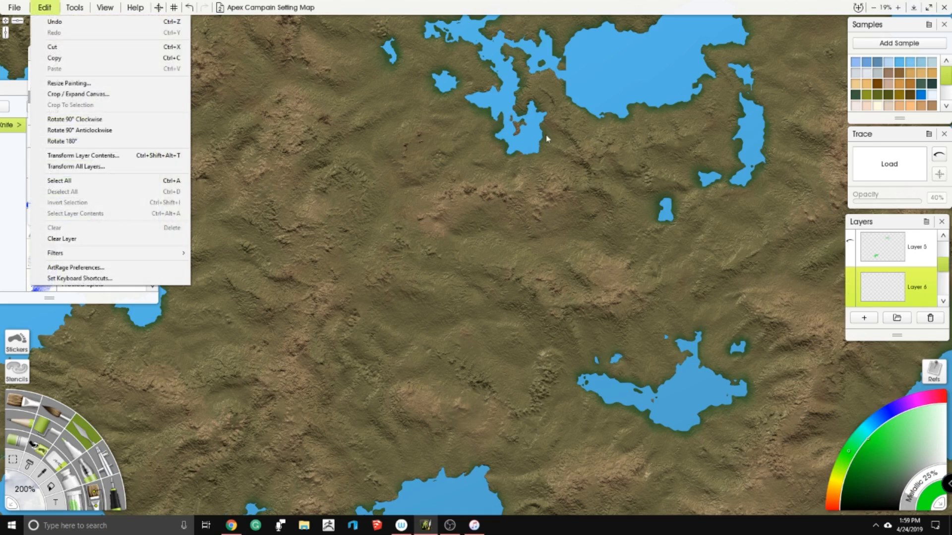
left_click(899, 286)
left_click(71, 9)
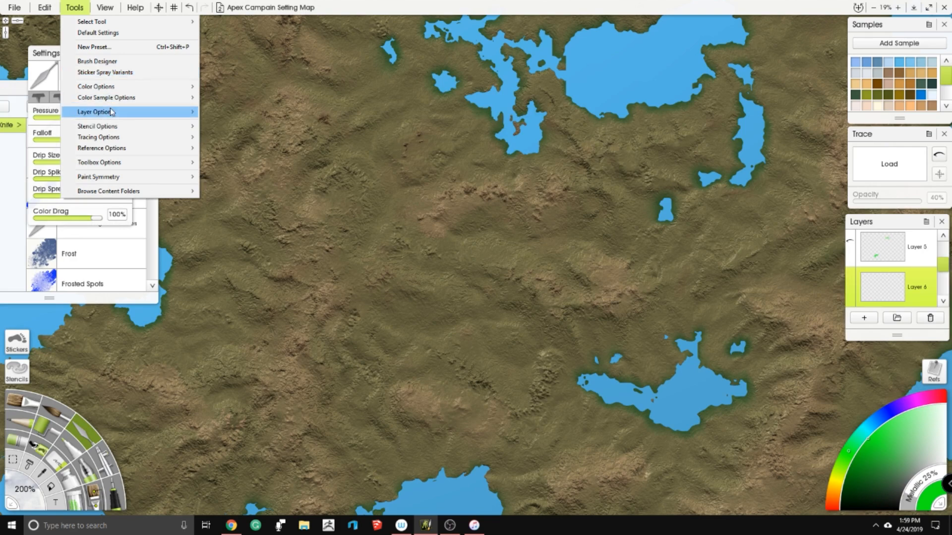
left_click(44, 9)
left_click(75, 7)
mouse_move(175, 116)
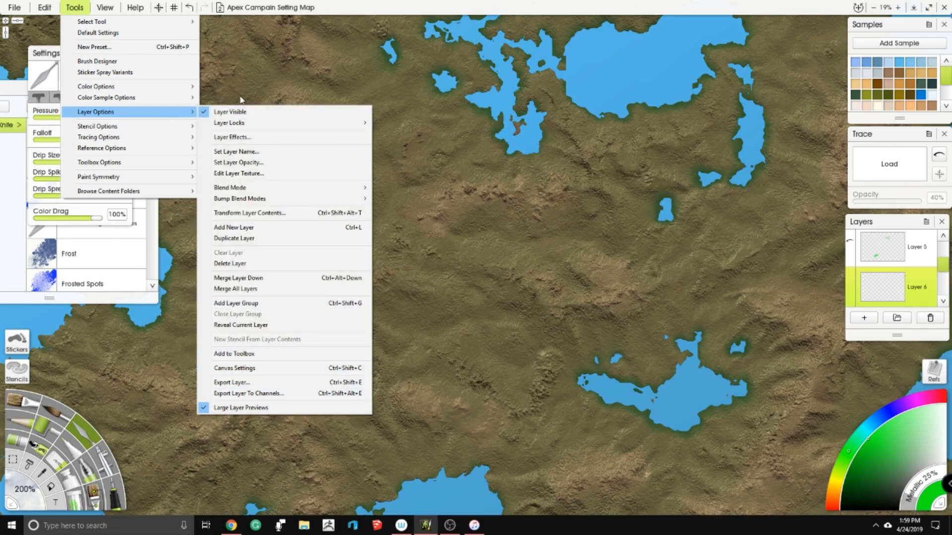
mouse_move(264, 201)
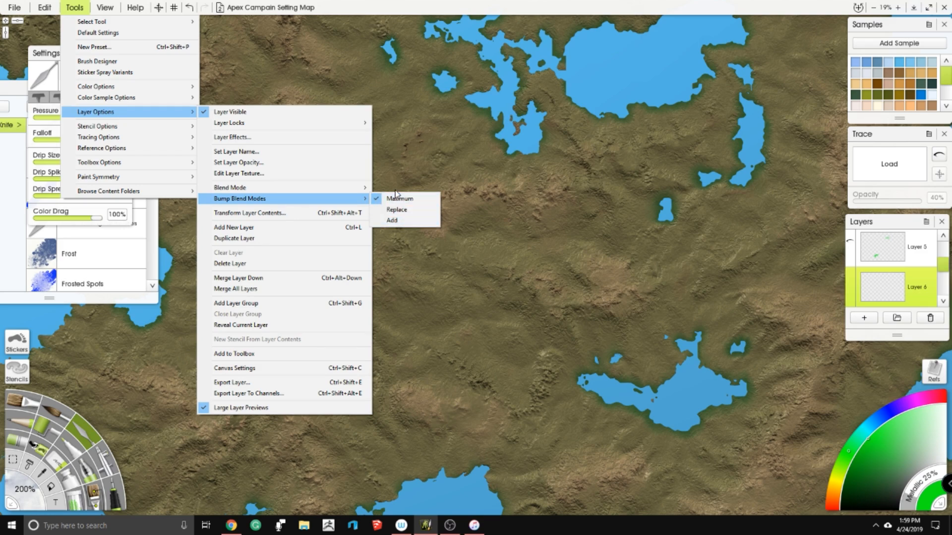
left_click(391, 220)
- Choose the Glitter tool, try its Easy Dirt preset, and switch the glitter shape to squares
scroll(233, 238, "up", 3)
scroll(539, 274, "down", 4)
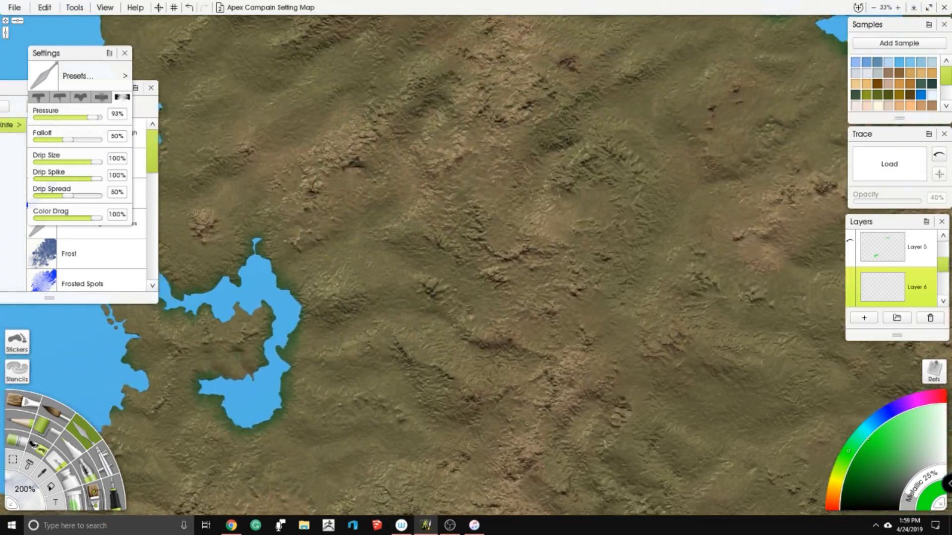
scroll(648, 278, "up", 4)
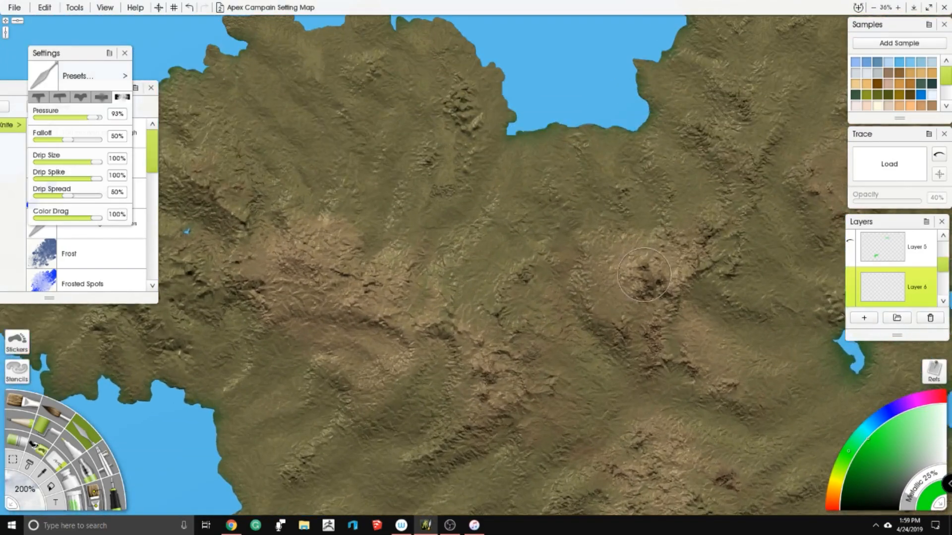
left_click_drag(649, 277, 414, 230)
left_click_drag(521, 486, 461, 175)
scroll(452, 175, "down", 6)
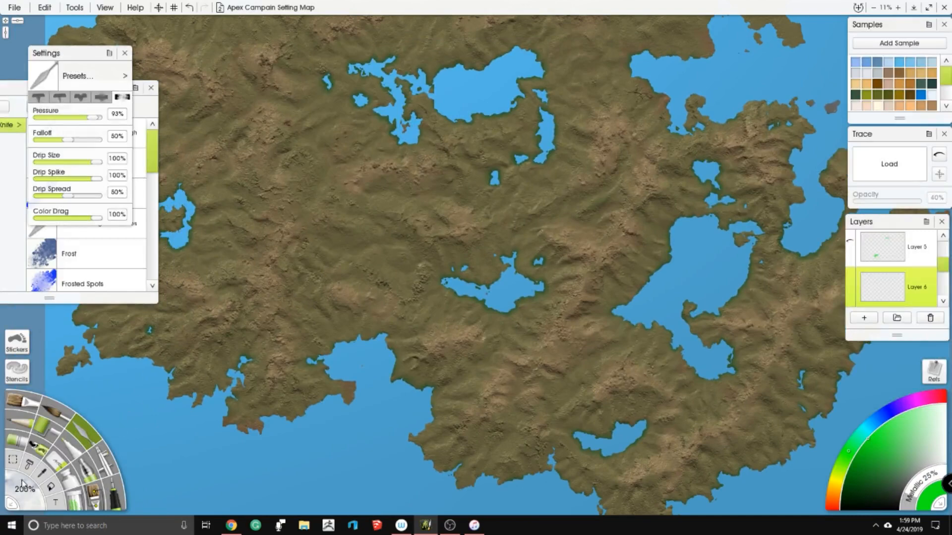
left_click(82, 508)
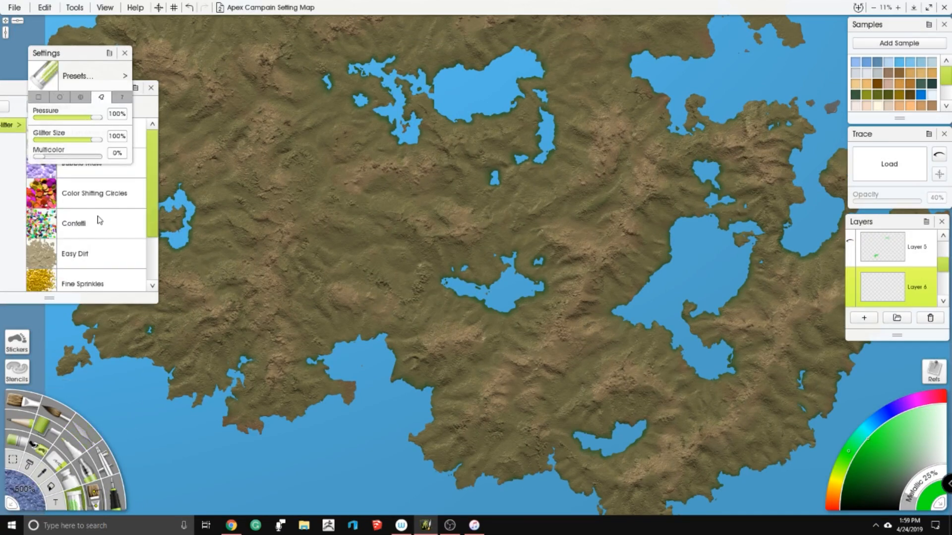
left_click(90, 255)
left_click(85, 57)
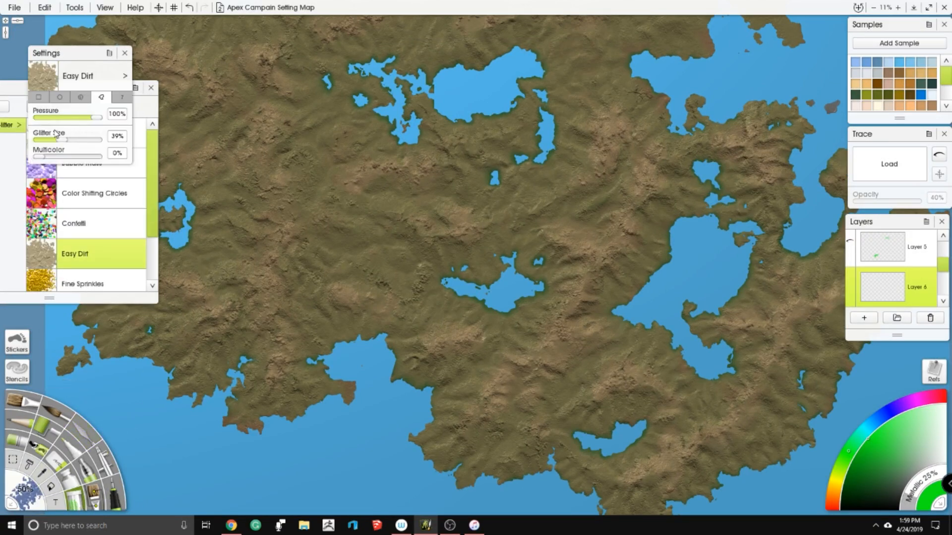
left_click(37, 97)
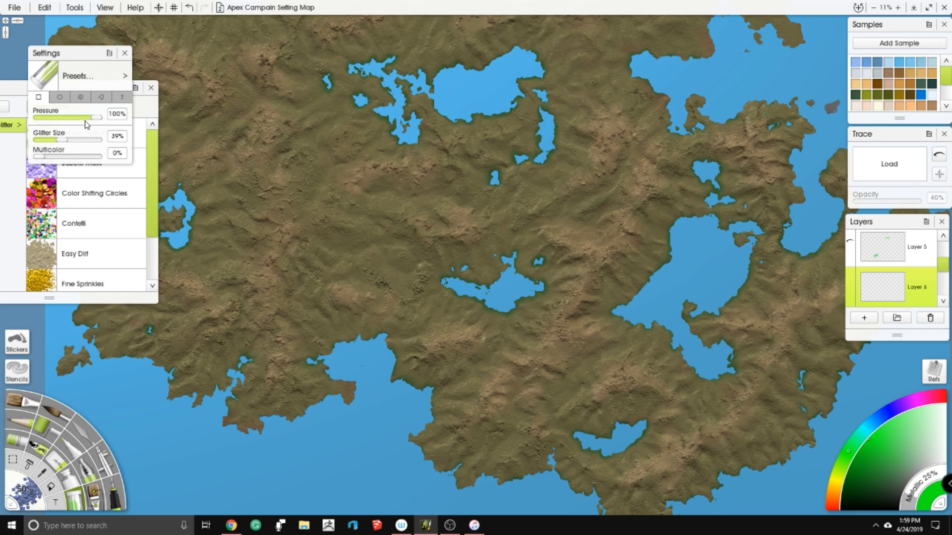
- Set the Glitter tool size to 25% and the glitter size to 100%
left_click(22, 490)
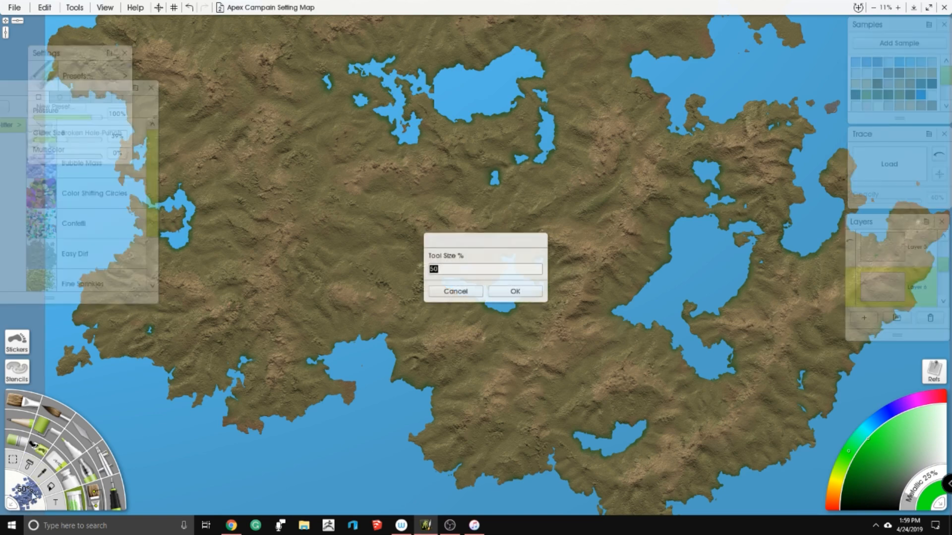
type("25")
key("Return")
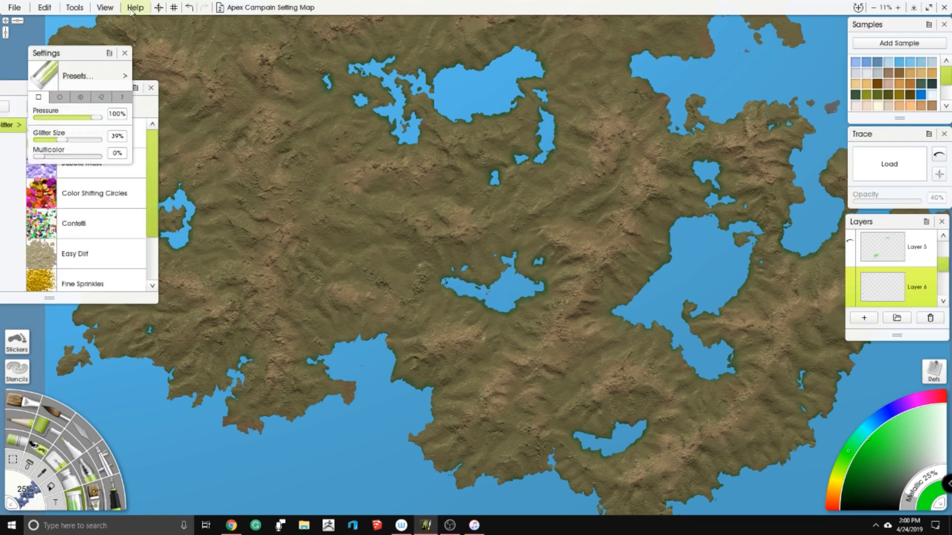
left_click_drag(67, 141, 137, 152)
scroll(474, 251, "up", 10)
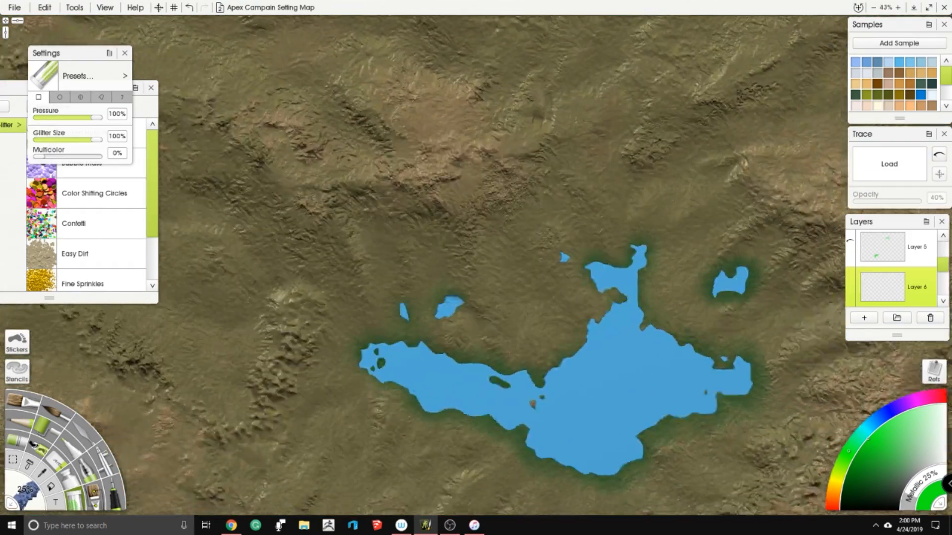
- Try a brown glitter stroke in the hills north of the central lake, and undo it
left_click_drag(474, 252, 424, 280)
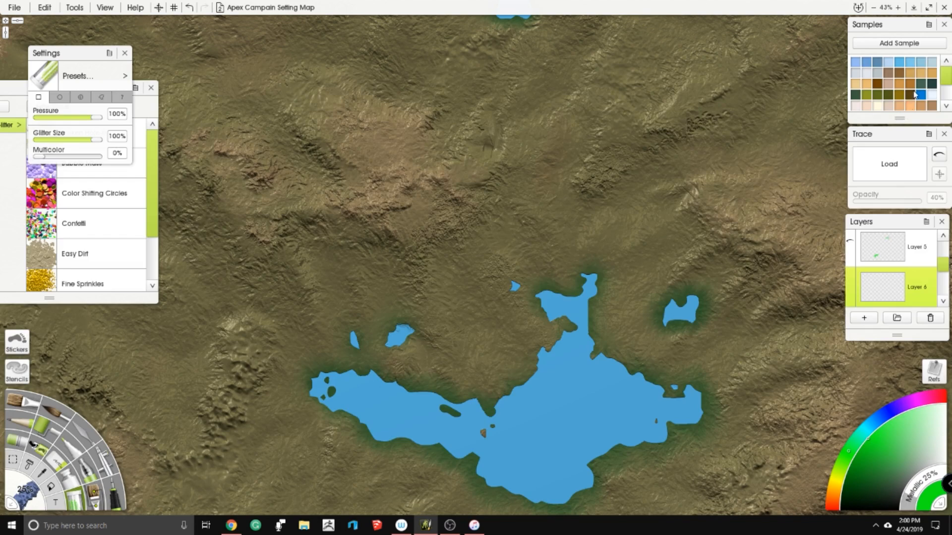
scroll(920, 87, "down", 3)
left_click(932, 73)
left_click_drag(584, 177, 506, 204)
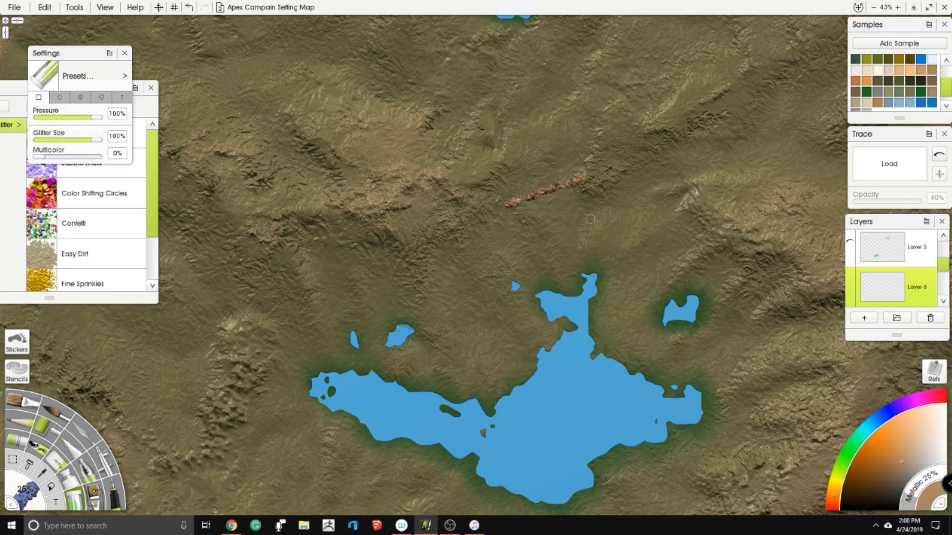
scroll(631, 198, "down", 3)
key("ctrl+z")
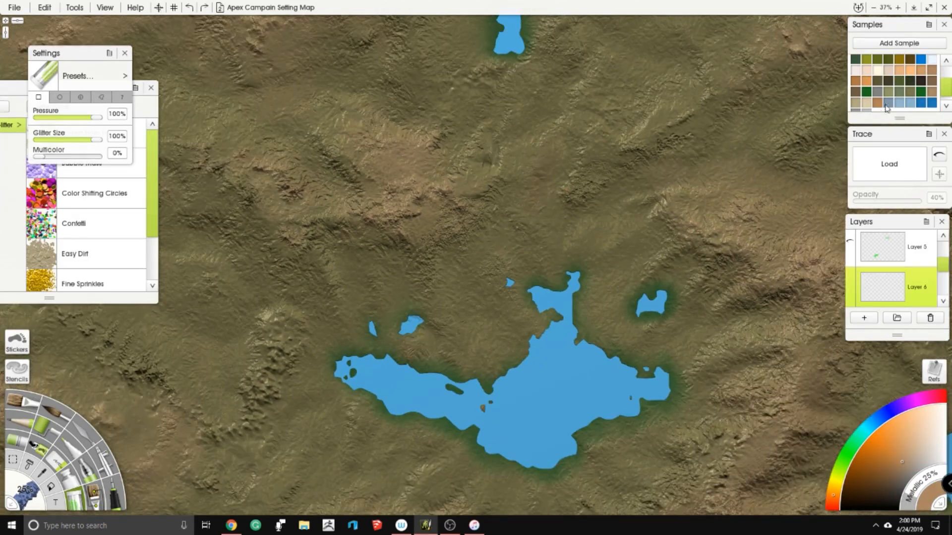
- Try glitter strokes in several lighter tan, orange and brown samples north of the central lake, undoing each one
left_click(918, 70)
left_click_drag(646, 146, 573, 193)
key("ctrl+z")
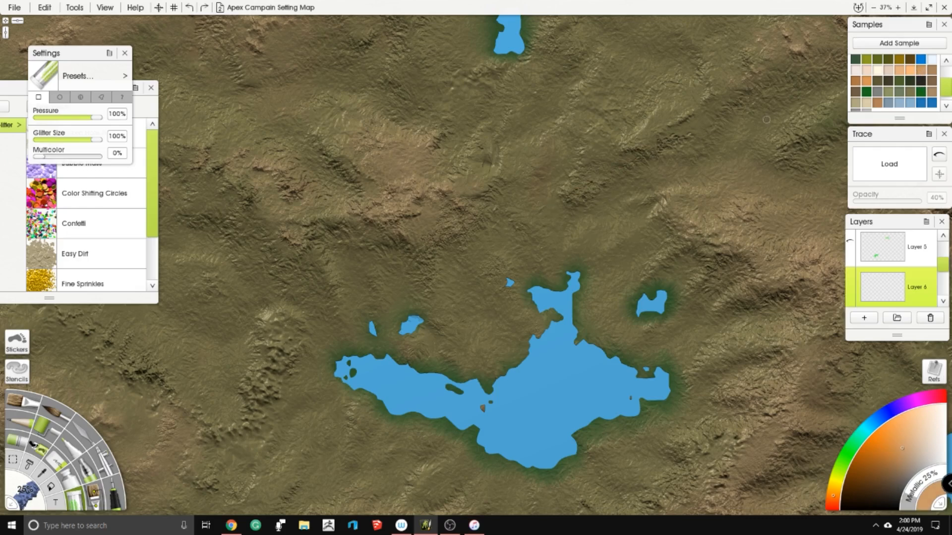
left_click(902, 72)
left_click_drag(607, 133, 521, 185)
key("ctrl+z")
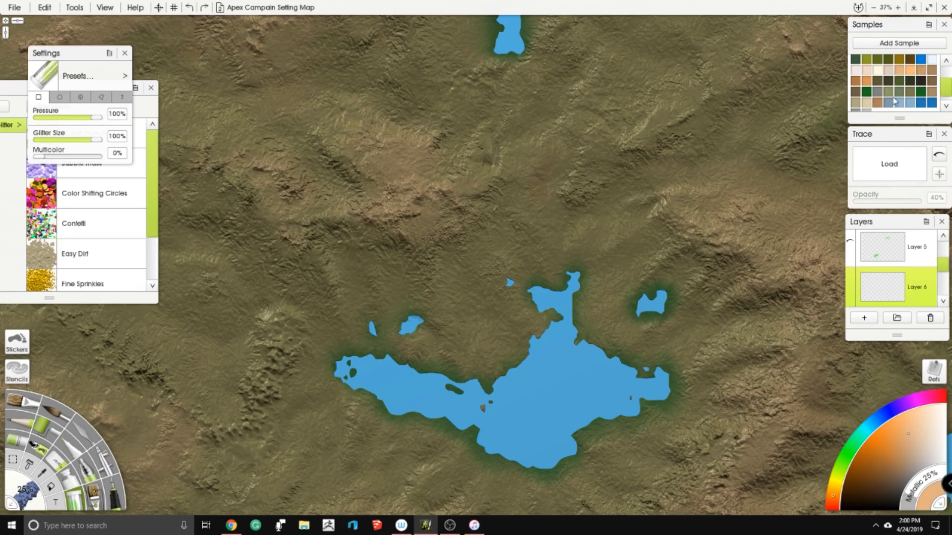
left_click(932, 93)
left_click_drag(618, 130, 591, 152)
key("ctrl+z")
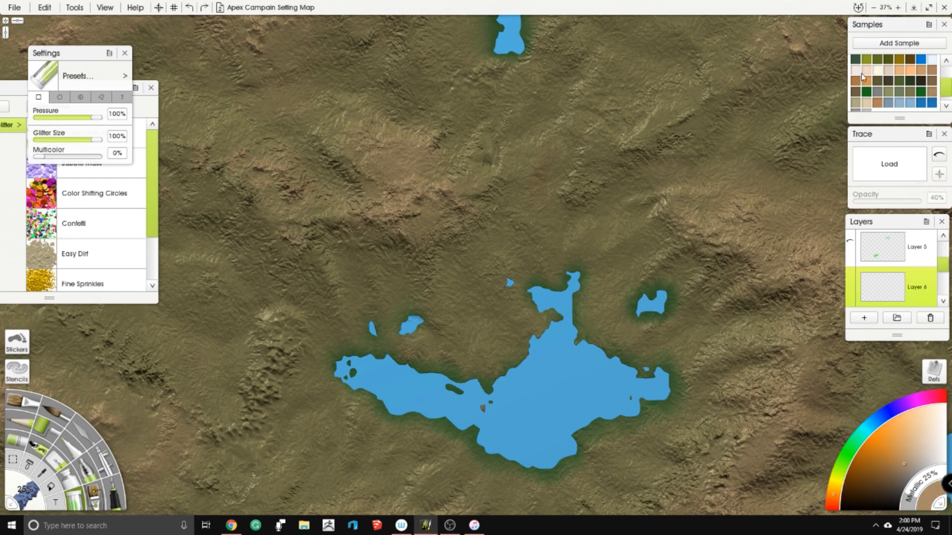
left_click(856, 84)
left_click_drag(646, 117, 588, 170)
key("ctrl+z")
- Pick the orange-tan sample and paint a short glitter ridge in the hills between the central and large eastern lakes
left_click(919, 70)
key("ctrl+z")
scroll(504, 137, "down", 8)
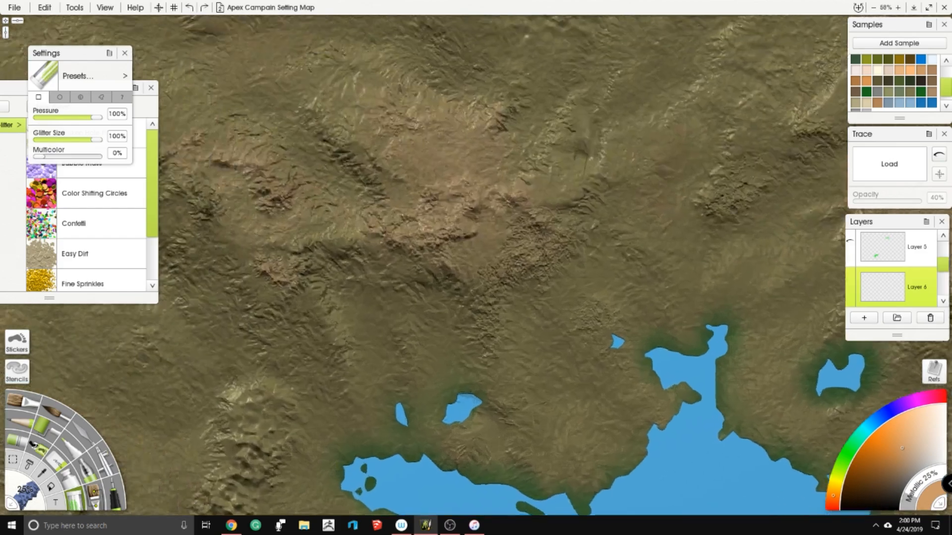
scroll(818, 195, "up", 4)
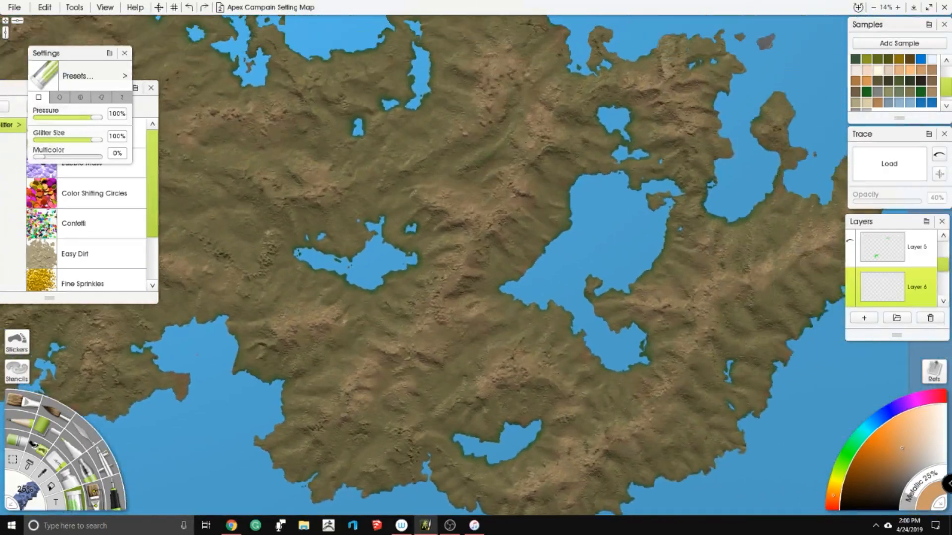
scroll(514, 205, "up", 4)
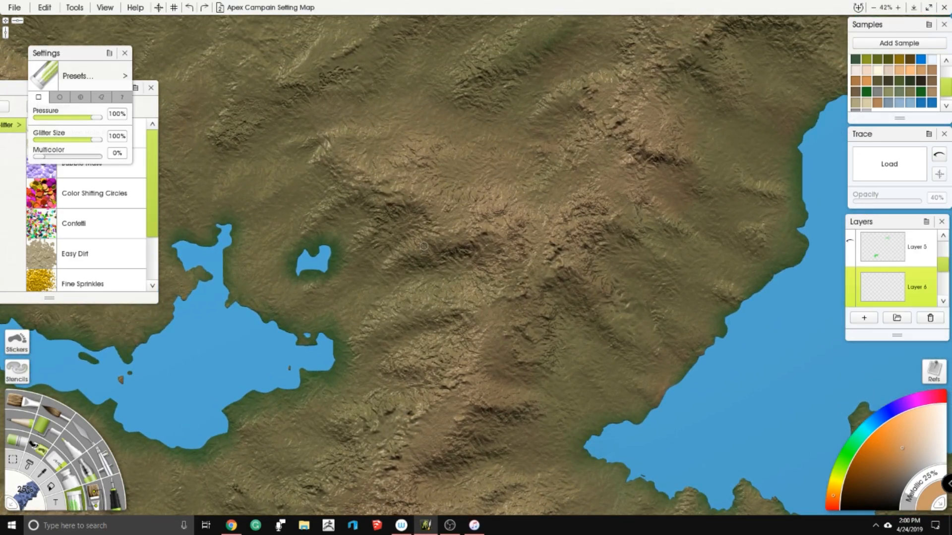
mouse_move(445, 220)
left_mouse_down()
mouse_move(414, 249)
mouse_move(470, 232)
left_mouse_up()
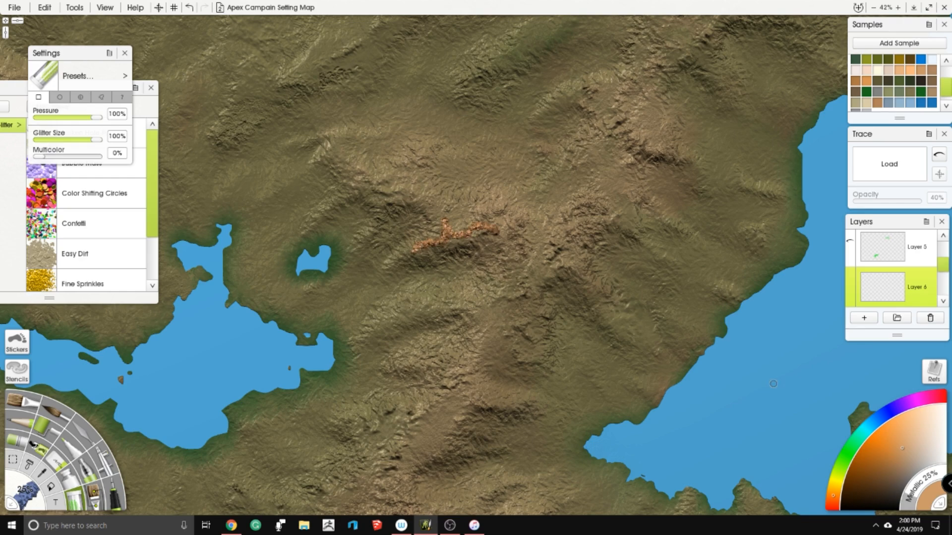
- Paint dark grey glitter ridges branching northwest from the orange stroke along the hills northeast of the central lake
mouse_move(413, 242)
left_mouse_down()
mouse_move(441, 239)
mouse_move(447, 225)
mouse_move(434, 210)
mouse_move(390, 190)
mouse_move(375, 194)
mouse_move(393, 191)
mouse_move(367, 233)
left_mouse_up()
mouse_move(323, 208)
left_mouse_down()
mouse_move(353, 192)
mouse_move(381, 193)
left_mouse_up()
mouse_move(328, 157)
left_mouse_down()
mouse_move(309, 162)
mouse_move(337, 141)
mouse_move(391, 137)
mouse_move(301, 135)
left_mouse_up()
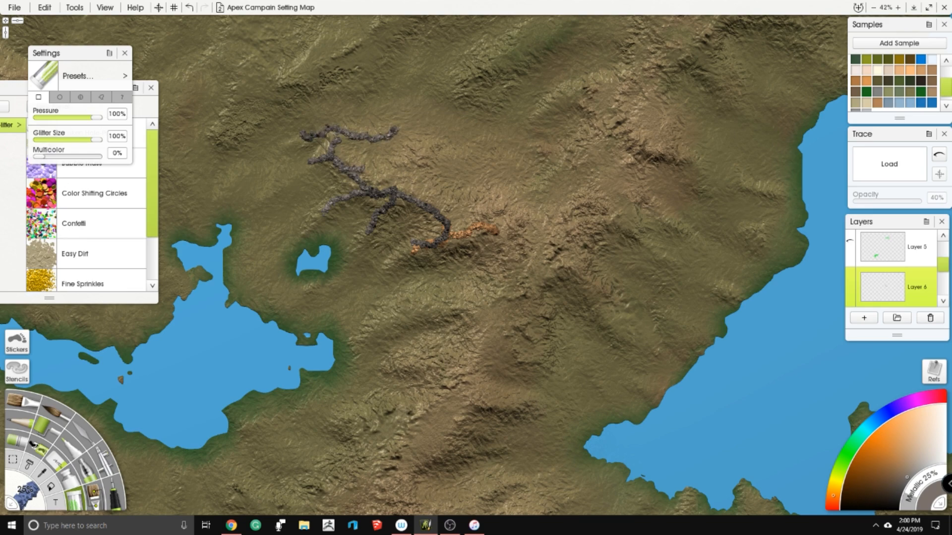
left_click_drag(430, 203, 394, 240)
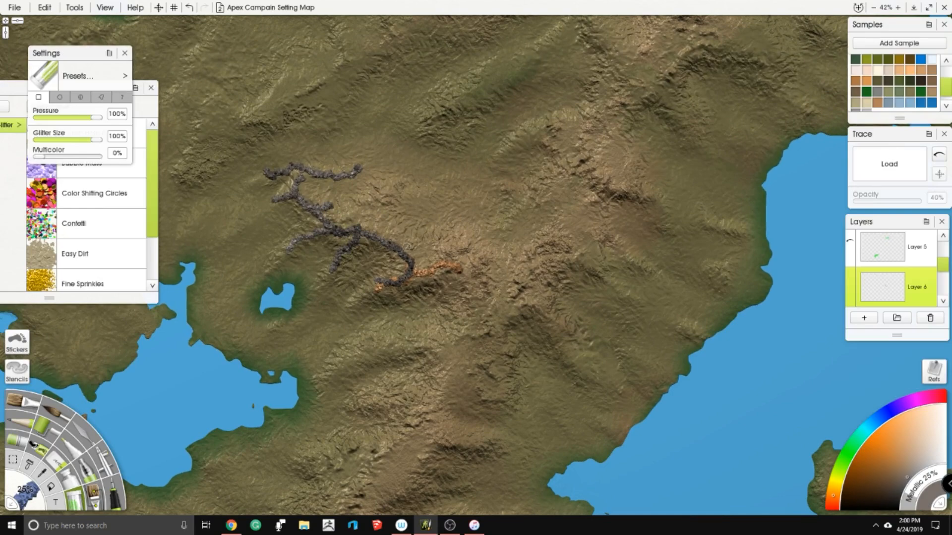
- Switch to the Calculator, multiply 450 by 0.25, and return to the map
left_click(12, 526)
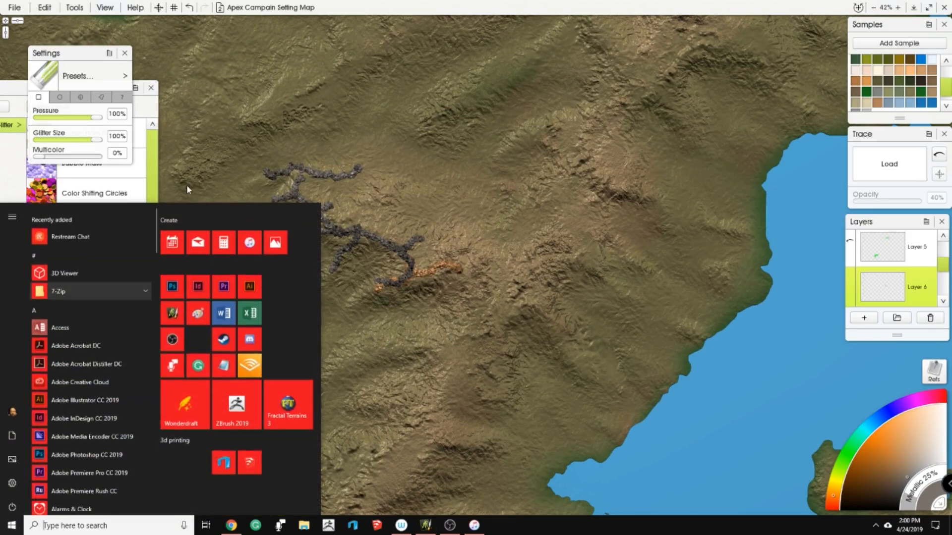
left_click(223, 235)
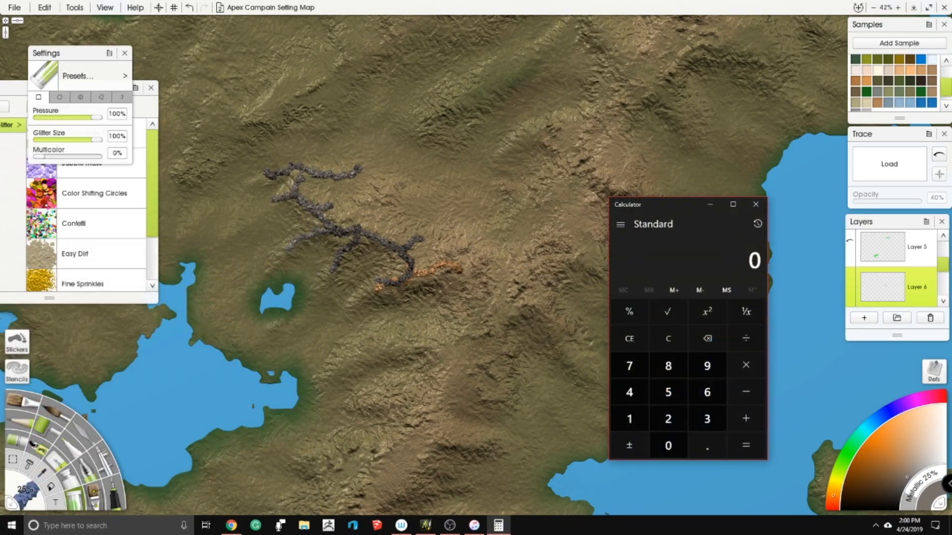
type("4500.25")
key("Return")
left_click(712, 9)
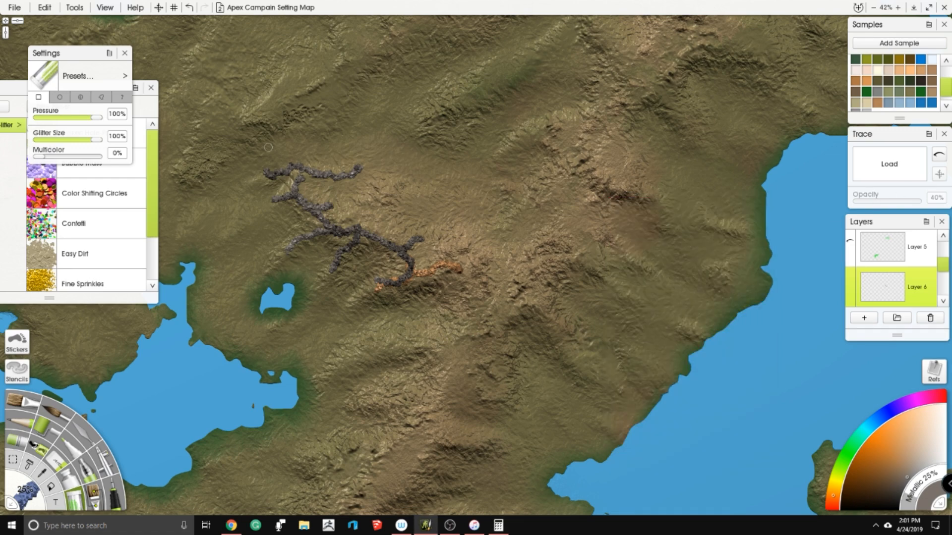
- Paint dark grey glitter branches north of the existing ridge and eastward over the orange stroke, ending in a short detached piece
mouse_move(349, 219)
left_mouse_down()
mouse_move(366, 203)
mouse_move(356, 195)
mouse_move(389, 205)
mouse_move(382, 182)
left_mouse_up()
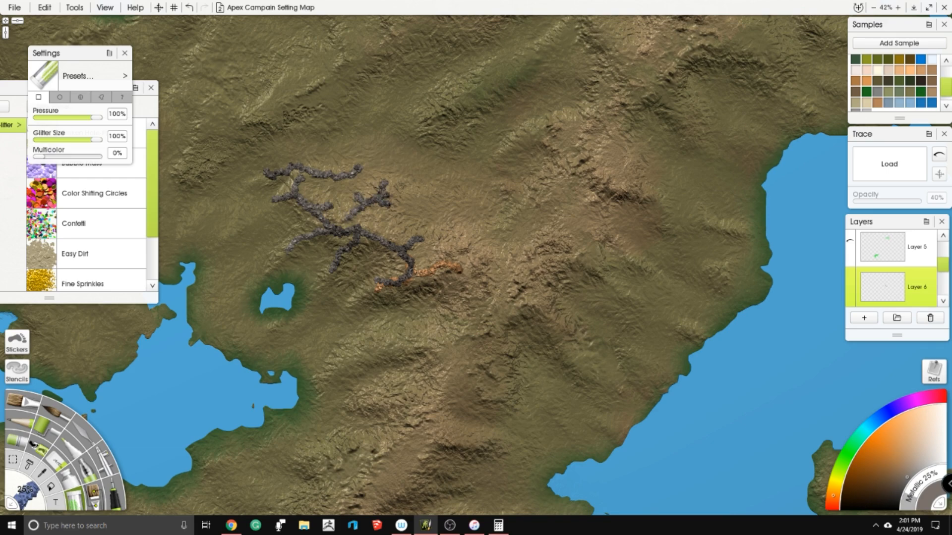
mouse_move(409, 274)
left_mouse_down()
mouse_move(449, 266)
mouse_move(461, 277)
mouse_move(444, 258)
mouse_move(466, 240)
left_mouse_up()
left_click(477, 263)
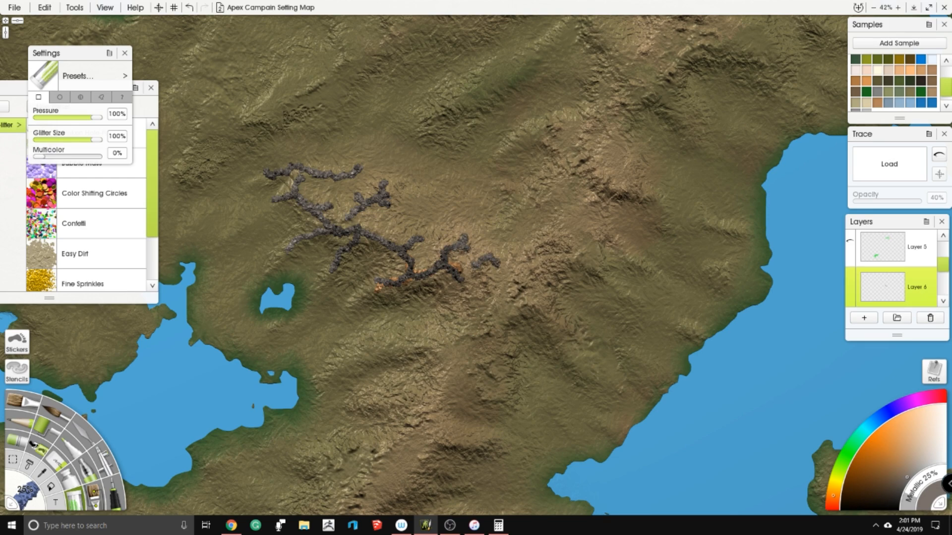
- Paint a second branching dark grey glitter ridge southeast of the first, in the hills between the central and large eastern lakes
mouse_move(410, 334)
left_mouse_down()
mouse_move(377, 240)
mouse_move(407, 261)
left_mouse_up()
mouse_move(391, 241)
left_mouse_down()
mouse_move(420, 231)
mouse_move(400, 273)
left_mouse_up()
mouse_move(353, 300)
left_mouse_down()
mouse_move(382, 295)
mouse_move(400, 268)
left_mouse_up()
left_click_drag(359, 243, 349, 235)
mouse_move(423, 313)
left_mouse_down()
mouse_move(400, 315)
mouse_move(406, 295)
mouse_move(429, 326)
mouse_move(409, 325)
mouse_move(387, 268)
mouse_move(452, 240)
mouse_move(428, 222)
mouse_move(476, 198)
mouse_move(468, 188)
mouse_move(478, 179)
left_mouse_up()
mouse_move(481, 196)
left_mouse_down()
mouse_move(503, 217)
mouse_move(479, 319)
mouse_move(574, 175)
mouse_move(599, 106)
mouse_move(439, 226)
left_mouse_up()
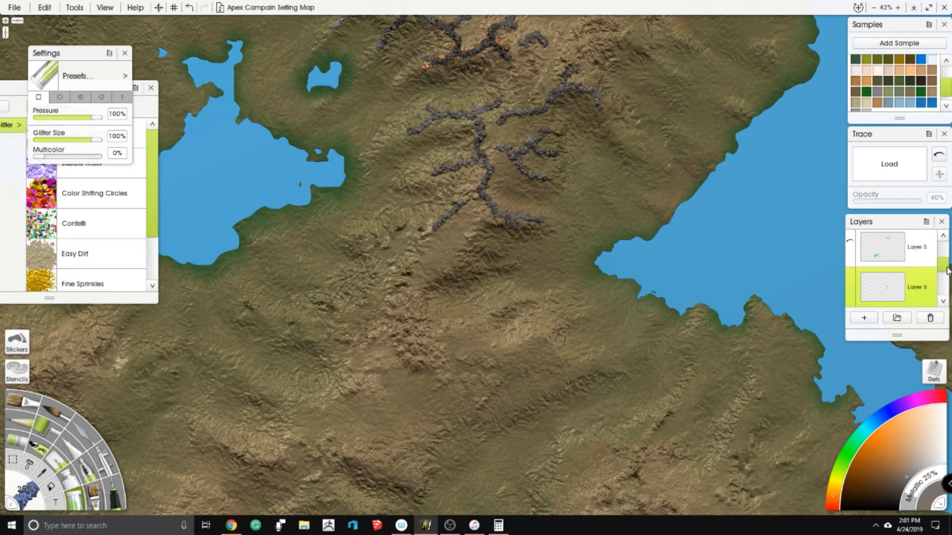
- Show the Layer 2 planning sketch over the map, compare the ridges with its annotations, and hide the layer again
scroll(893, 271, "up", 3)
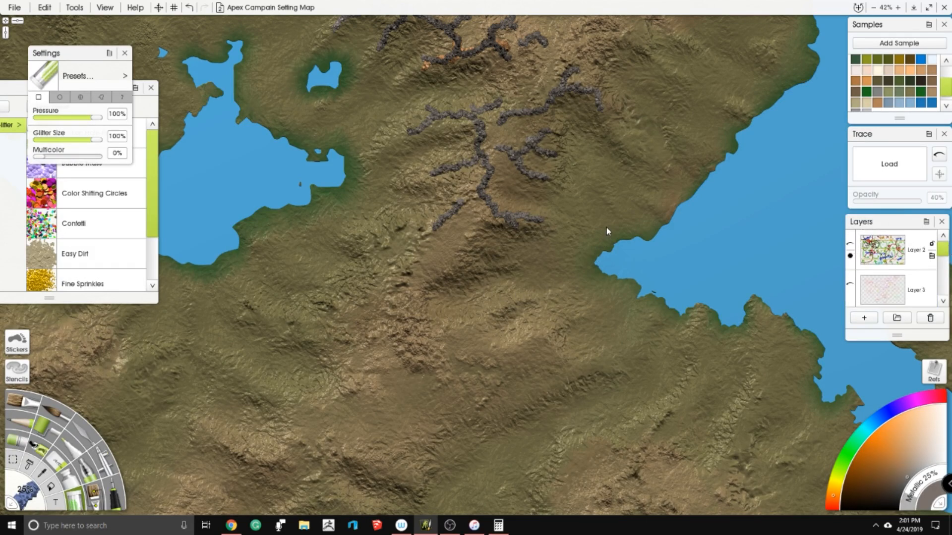
scroll(620, 212, "down", 5)
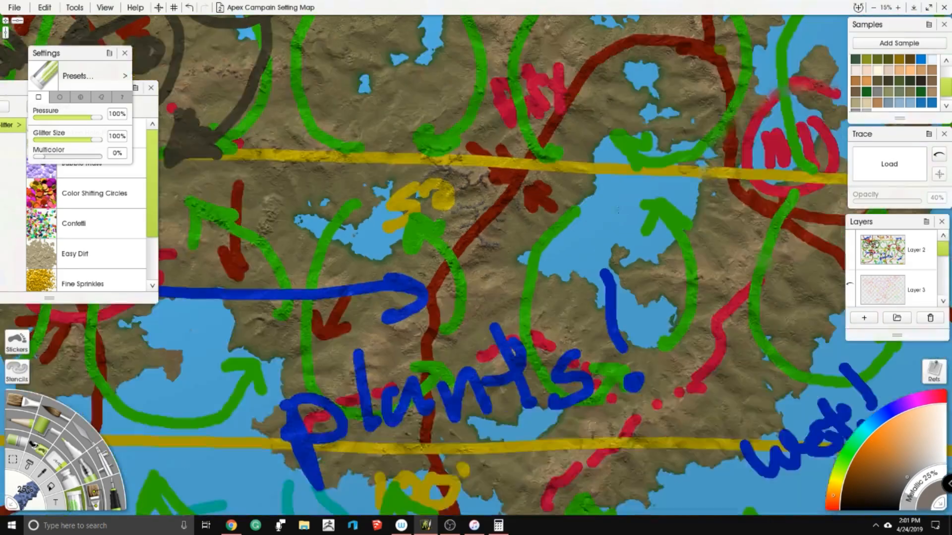
scroll(639, 74, "up", 4)
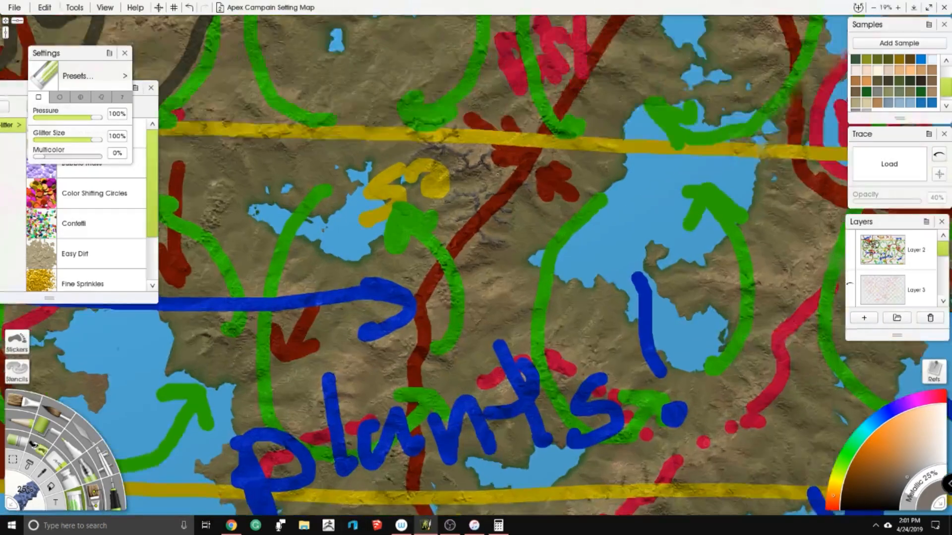
scroll(480, 256, "down", 3)
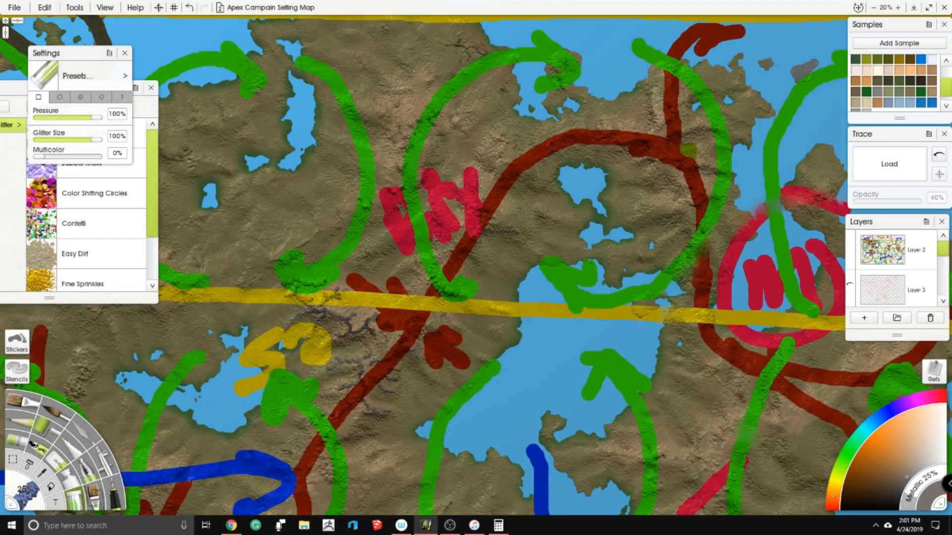
scroll(423, 409, "up", 3)
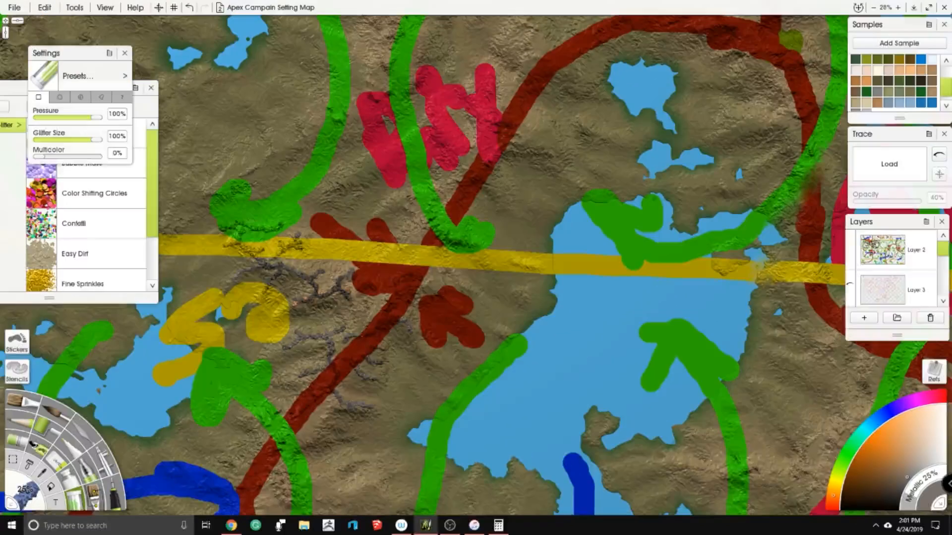
scroll(422, 410, "down", 5)
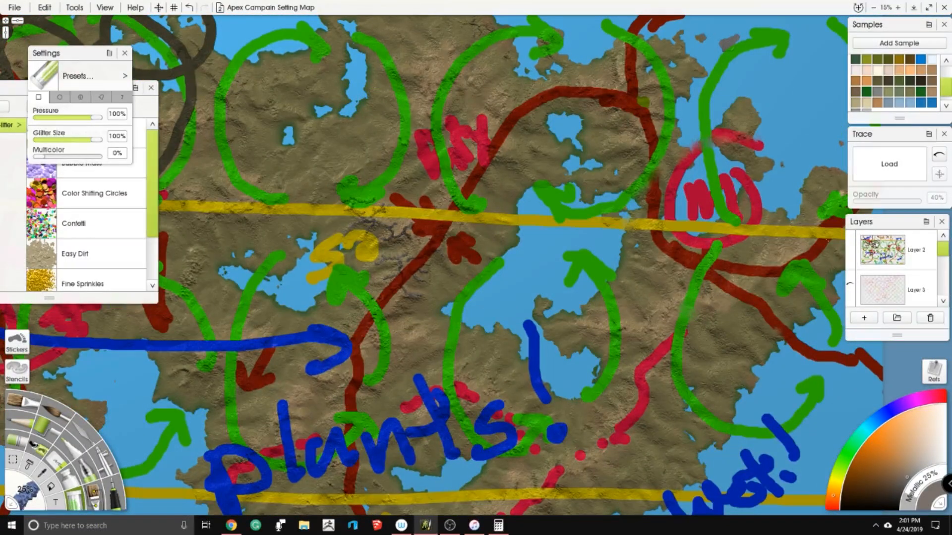
mouse_move(935, 262)
left_click(936, 259)
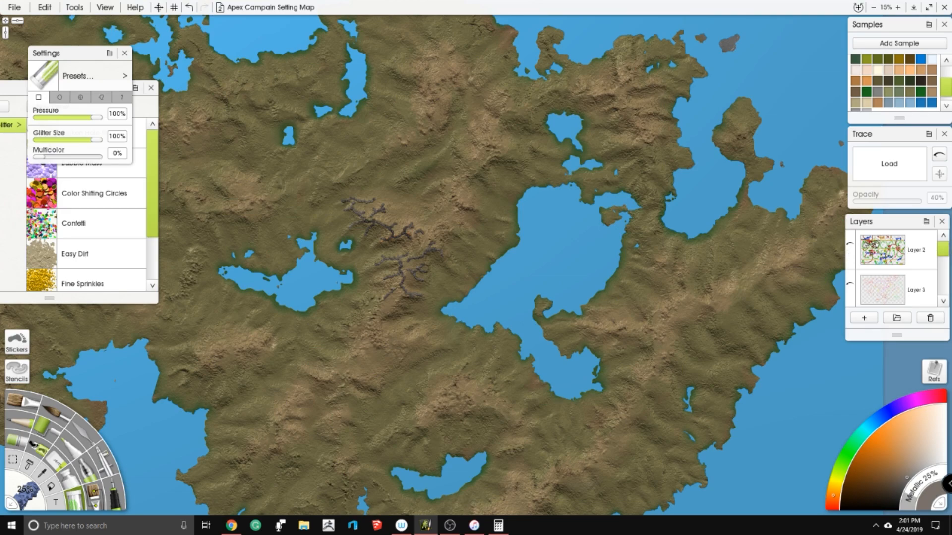
- Paint a long branching glitter ridge running northeast through the hills northwest of the large eastern lake
scroll(426, 265, "up", 3)
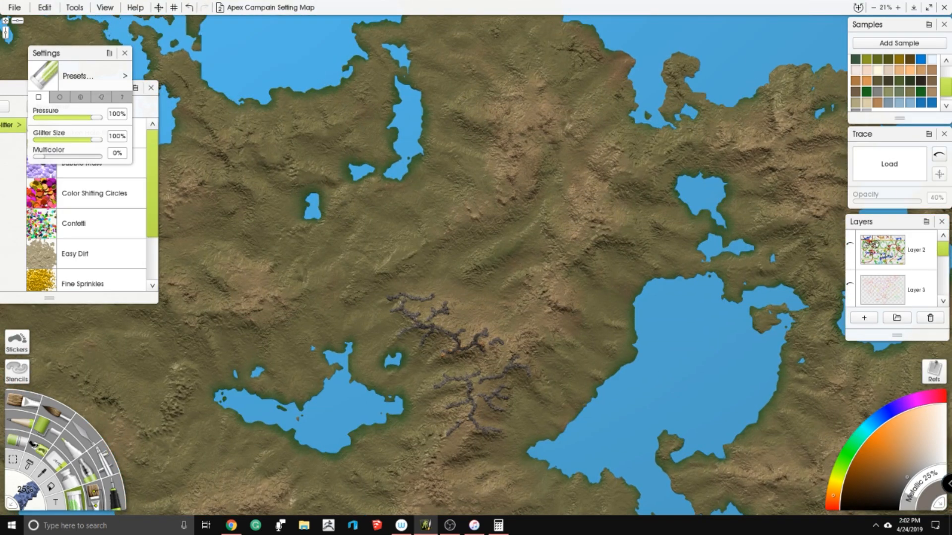
scroll(560, 293, "up", 5)
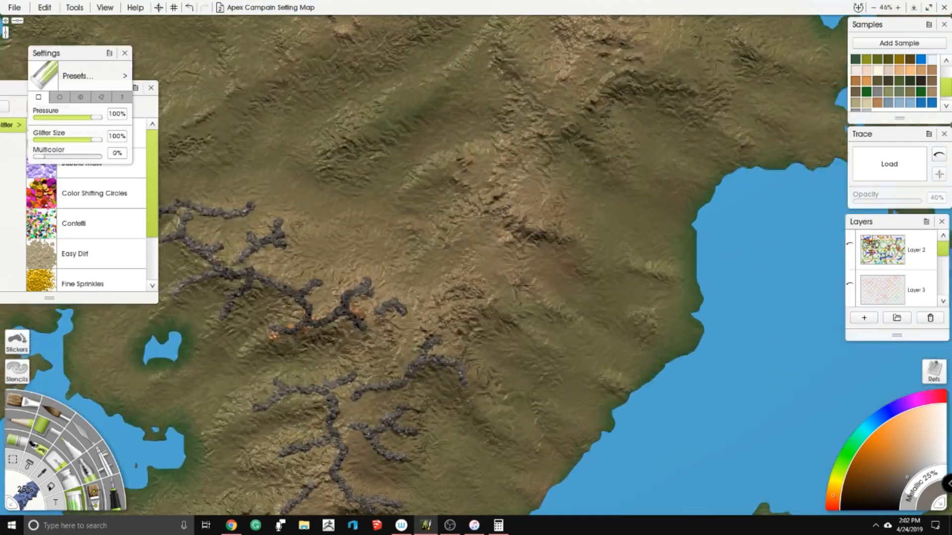
mouse_move(429, 319)
left_mouse_down()
mouse_move(445, 295)
mouse_move(463, 275)
mouse_move(406, 278)
mouse_move(414, 244)
mouse_move(453, 251)
mouse_move(466, 220)
mouse_move(535, 244)
mouse_move(495, 222)
mouse_move(511, 198)
left_mouse_up()
left_click_drag(444, 175, 504, 159)
mouse_move(469, 213)
left_mouse_down()
mouse_move(526, 145)
mouse_move(513, 98)
mouse_move(544, 104)
left_mouse_up()
mouse_move(524, 147)
left_mouse_down()
mouse_move(461, 221)
mouse_move(501, 209)
mouse_move(540, 159)
mouse_move(530, 198)
left_mouse_up()
mouse_move(491, 130)
left_mouse_down()
mouse_move(506, 162)
mouse_move(491, 178)
left_mouse_up()
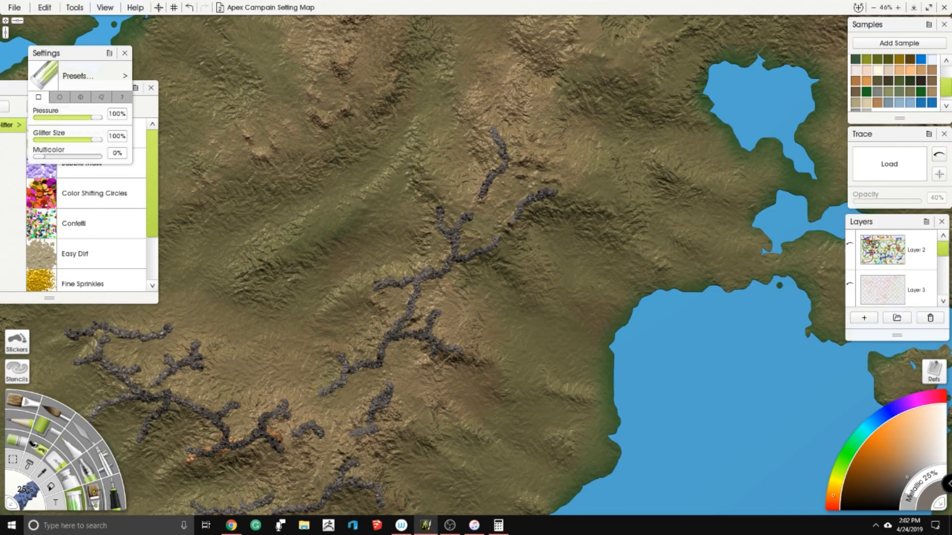
- Extend the northeastern glitter ridge northward with forked side branches and a short detached ridge toward the small northeastern lake
left_click_drag(472, 214, 427, 169)
left_click_drag(455, 181, 450, 160)
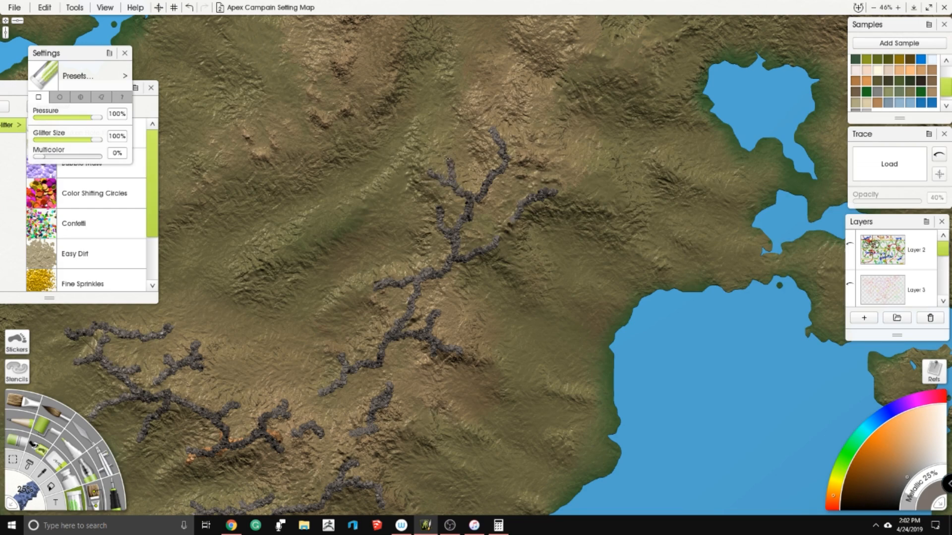
mouse_move(505, 144)
left_mouse_down()
mouse_move(537, 139)
mouse_move(486, 267)
mouse_move(438, 268)
left_mouse_up()
mouse_move(423, 227)
left_mouse_down()
mouse_move(432, 173)
mouse_move(451, 207)
mouse_move(461, 209)
mouse_move(476, 191)
mouse_move(463, 241)
left_mouse_up()
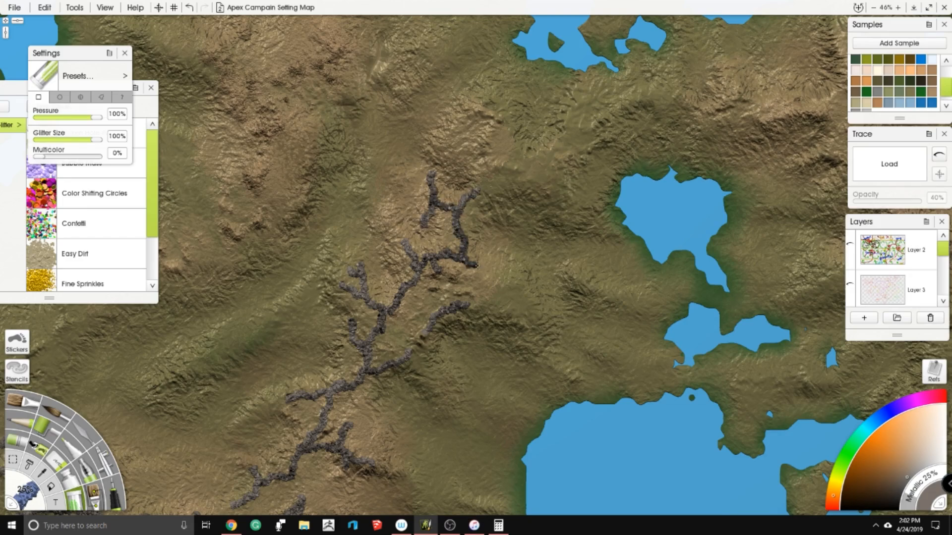
mouse_move(526, 184)
left_mouse_down()
mouse_move(552, 197)
mouse_move(530, 184)
mouse_move(535, 176)
mouse_move(483, 203)
mouse_move(507, 184)
left_mouse_up()
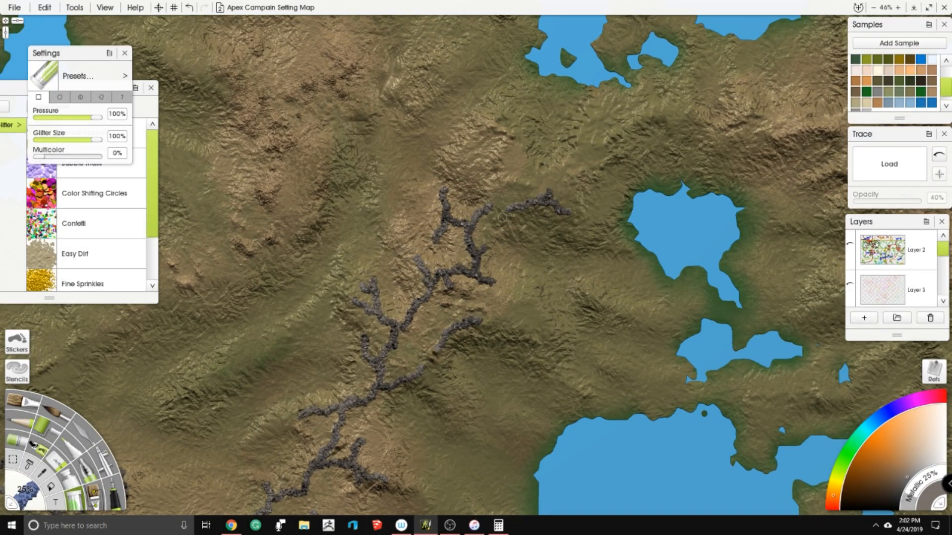
- Look through the settings of the other painting tools, including the ink pen, oil brush, palette knife, airbrush, felt pen, gloop pen and custom brush
scroll(501, 198, "down", 3)
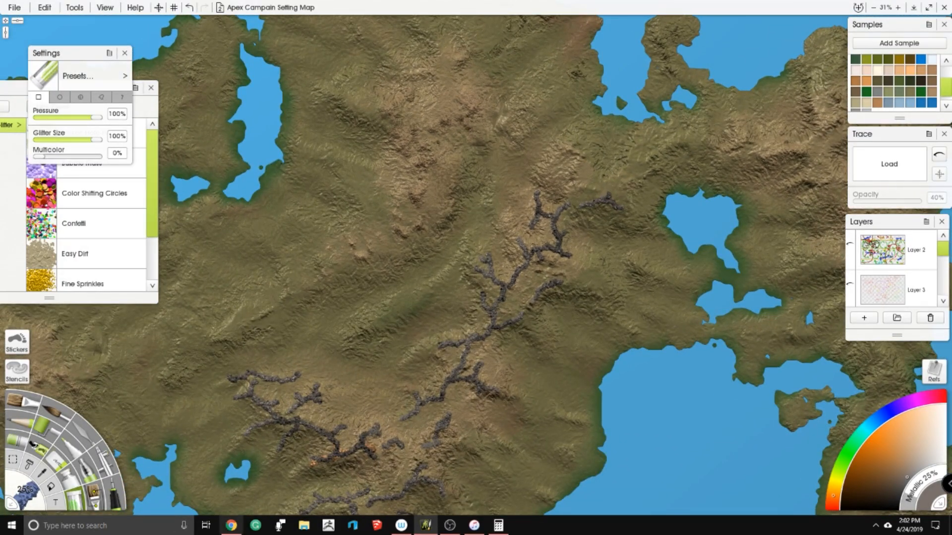
left_click(25, 412)
left_click(56, 414)
left_click(85, 437)
left_click(107, 463)
left_click(119, 495)
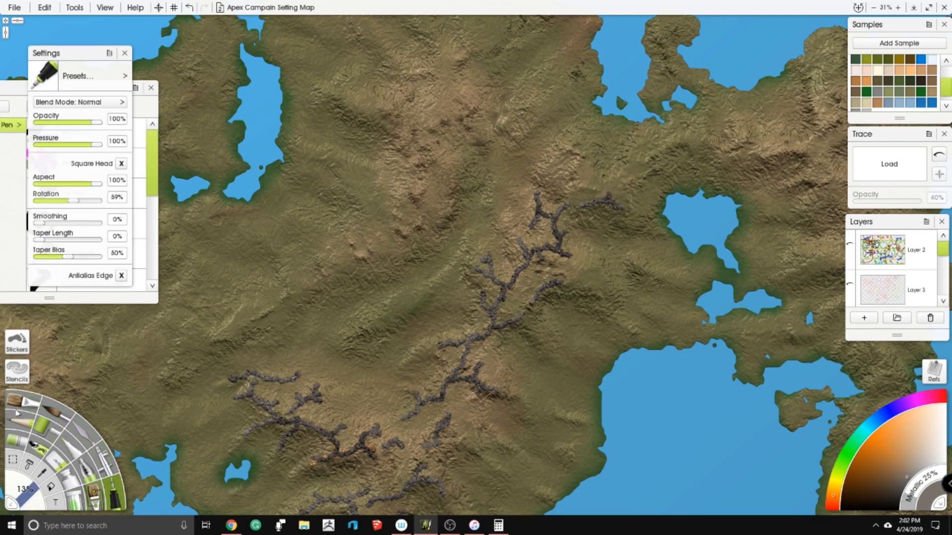
left_click(29, 409)
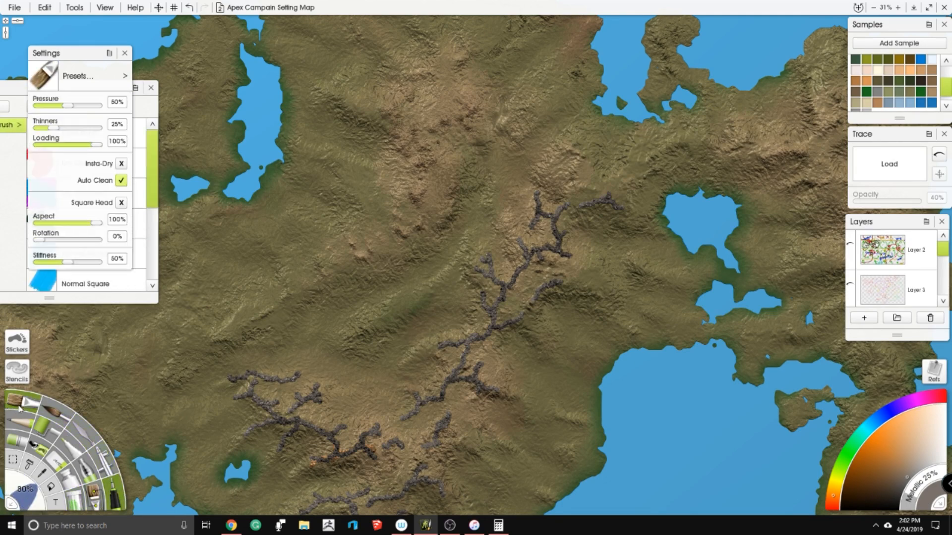
left_click(64, 420)
left_click(91, 442)
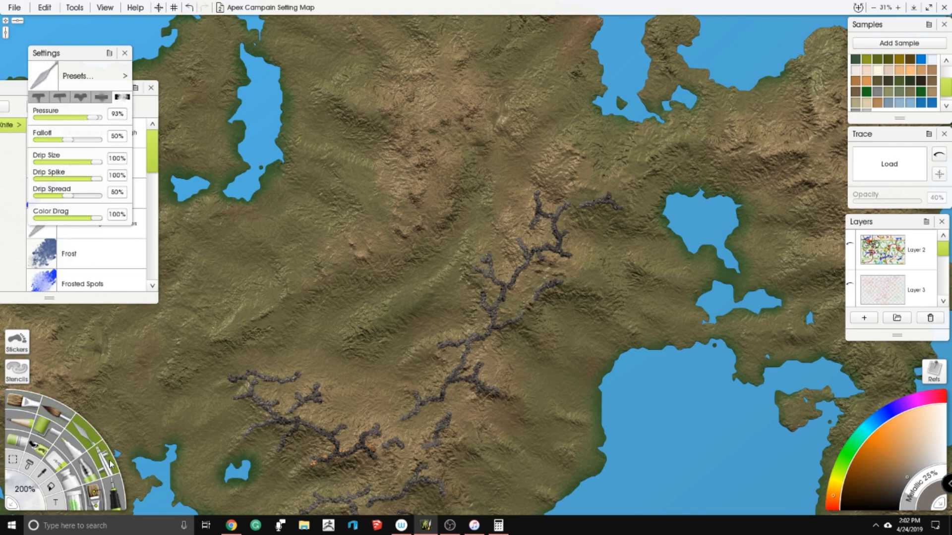
left_click(110, 463)
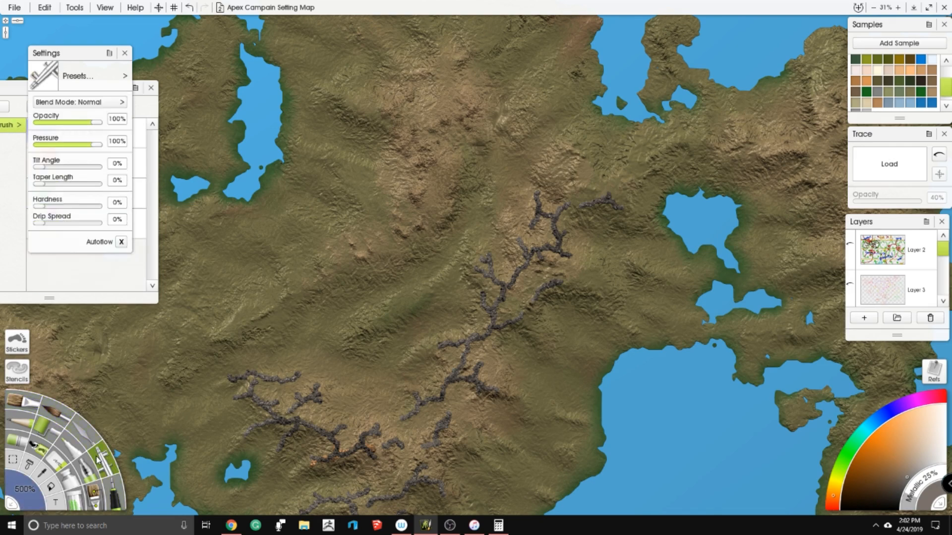
left_click(112, 490)
left_click(23, 425)
left_click(42, 426)
left_click(70, 443)
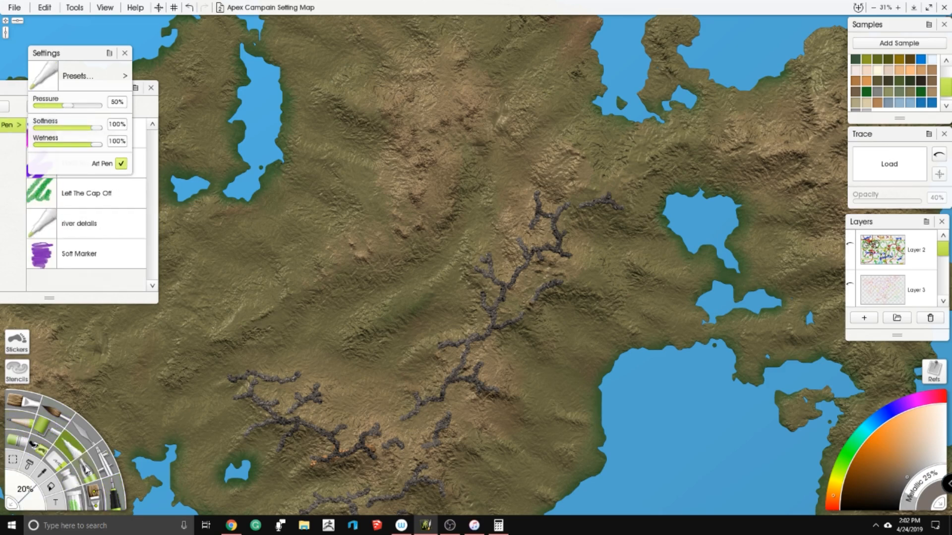
left_click(85, 468)
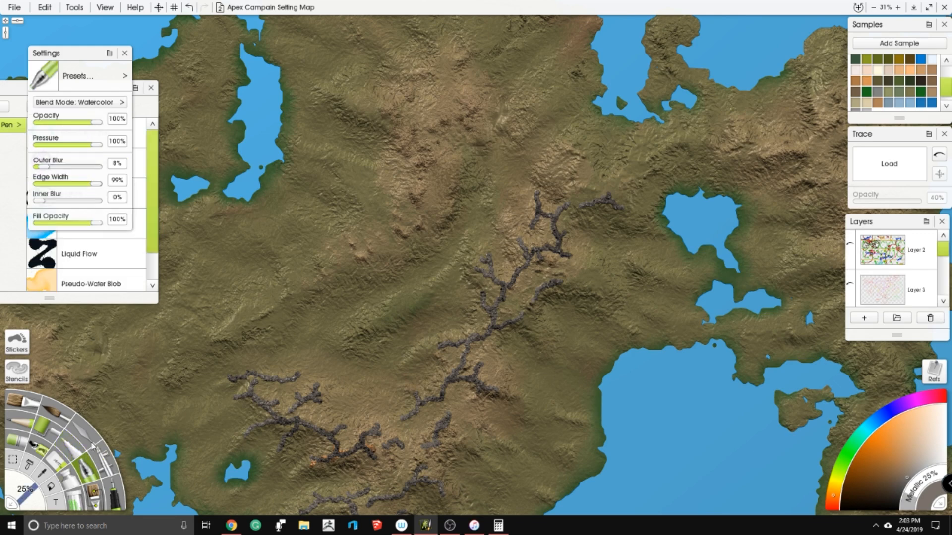
left_click(93, 493)
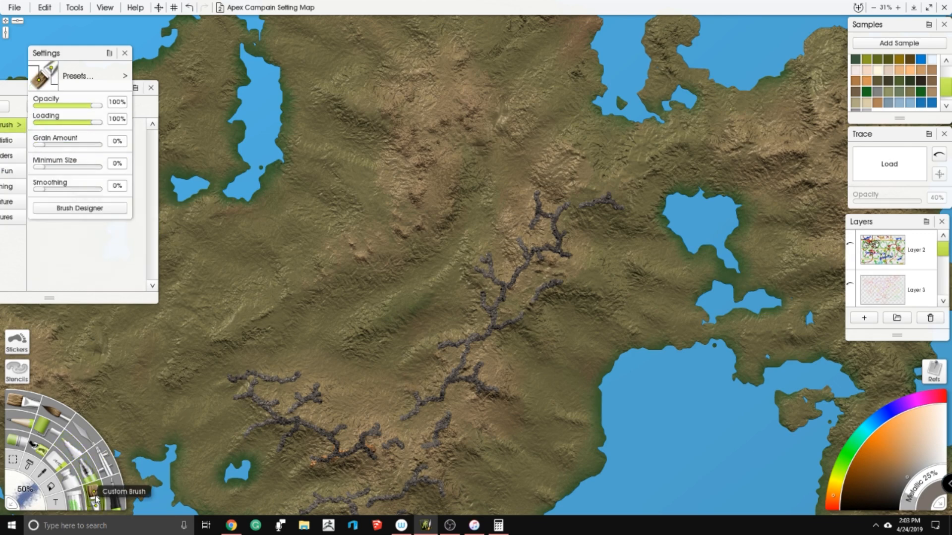
- Examine the custom brush's stroke, color and dab options in the Brush Designer and cancel it
left_click(82, 208)
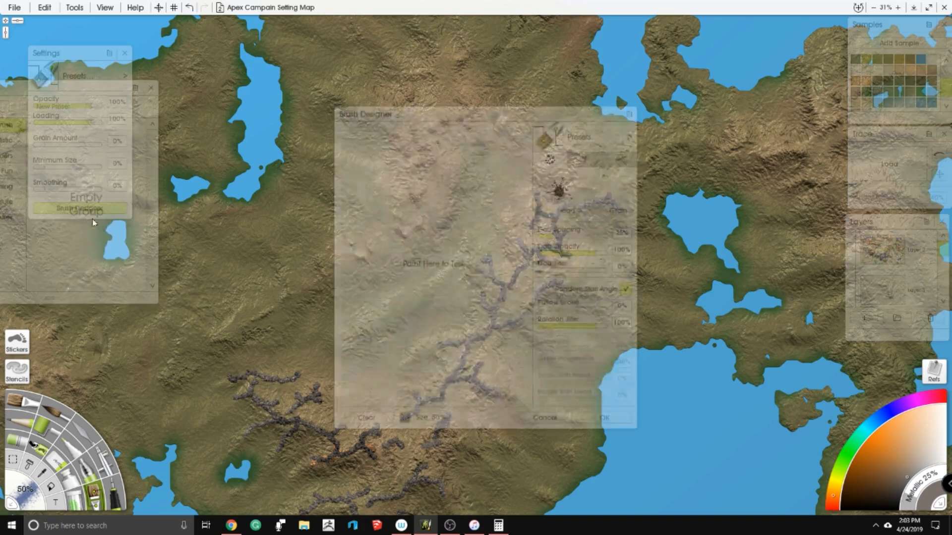
left_click(586, 160)
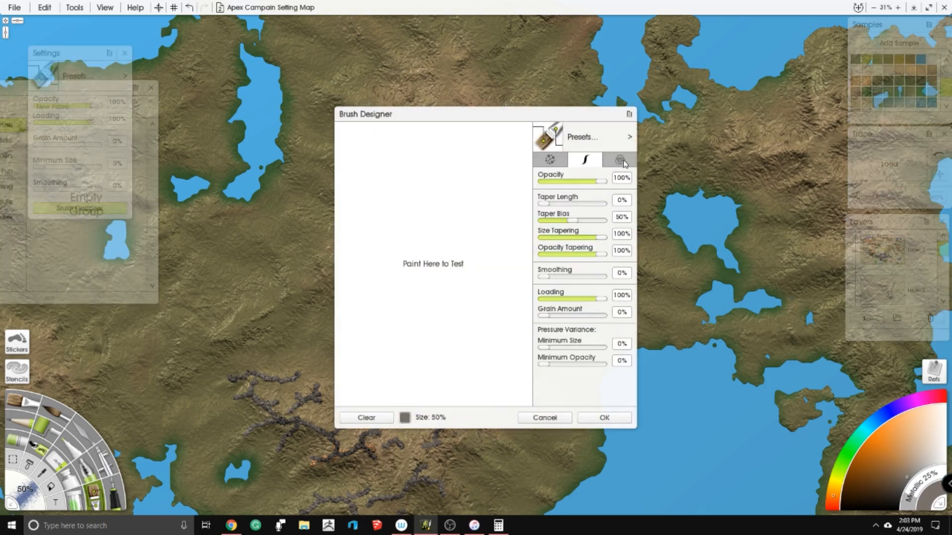
left_click(624, 162)
left_click(552, 162)
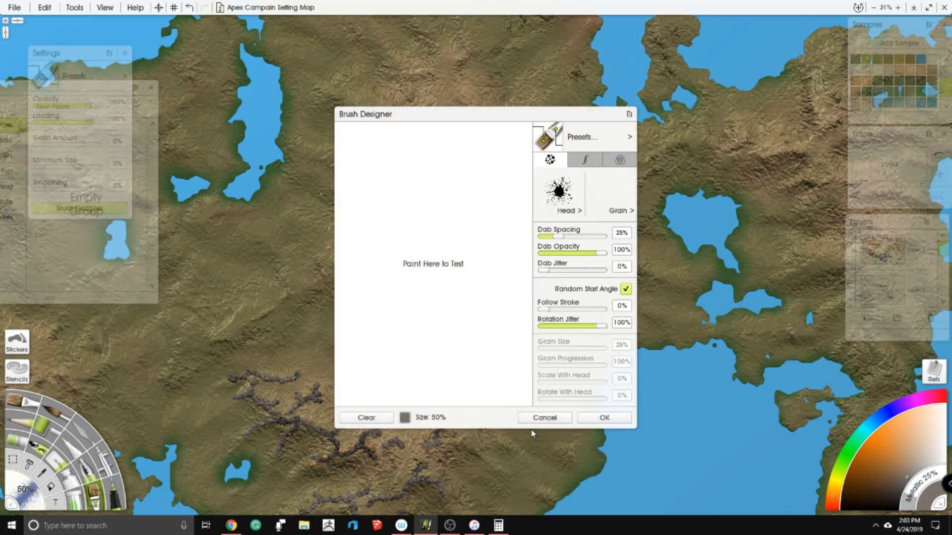
left_click(541, 418)
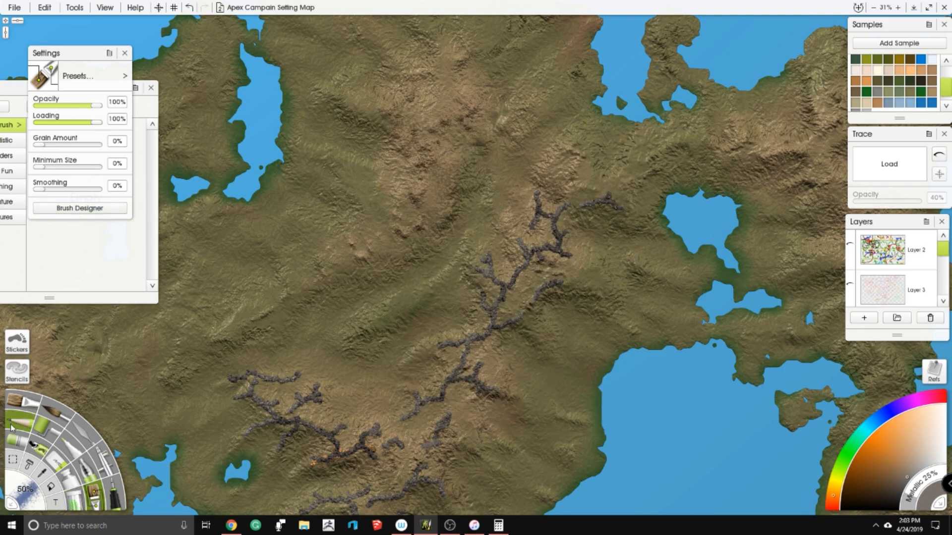
- Try the sticker spray with the heightmap2025 preset, undo the last action, and return to the glitter tool
left_click(26, 444)
left_click(43, 451)
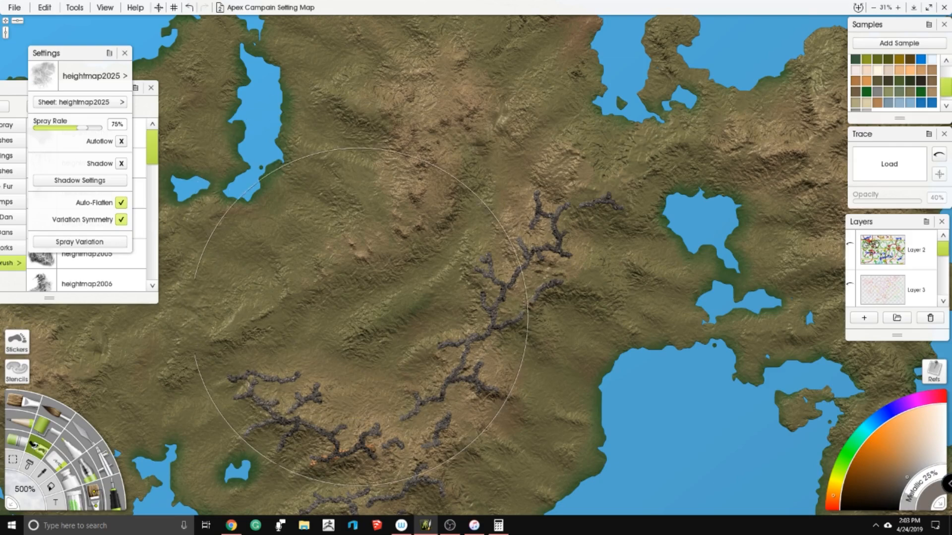
key("ctrl+z")
left_click(113, 483)
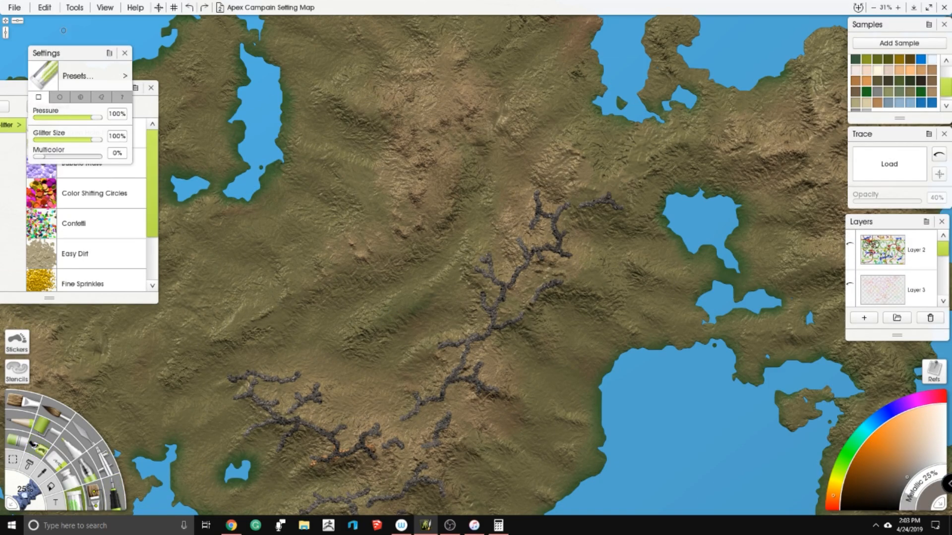
- Look through the glitter presets and move the Presets panel further into view
scroll(112, 173, "down", 2)
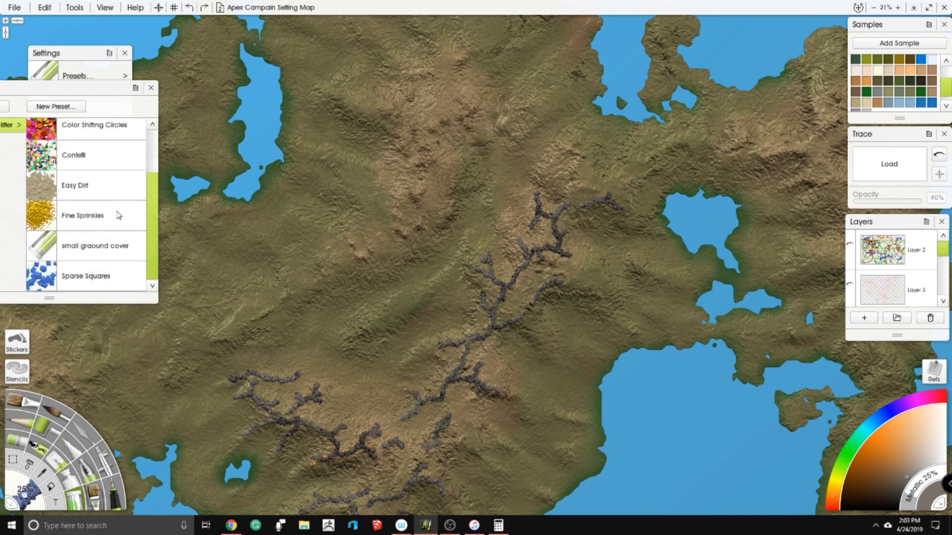
scroll(127, 228, "up", 1)
scroll(130, 225, "down", 1)
scroll(137, 237, "up", 2)
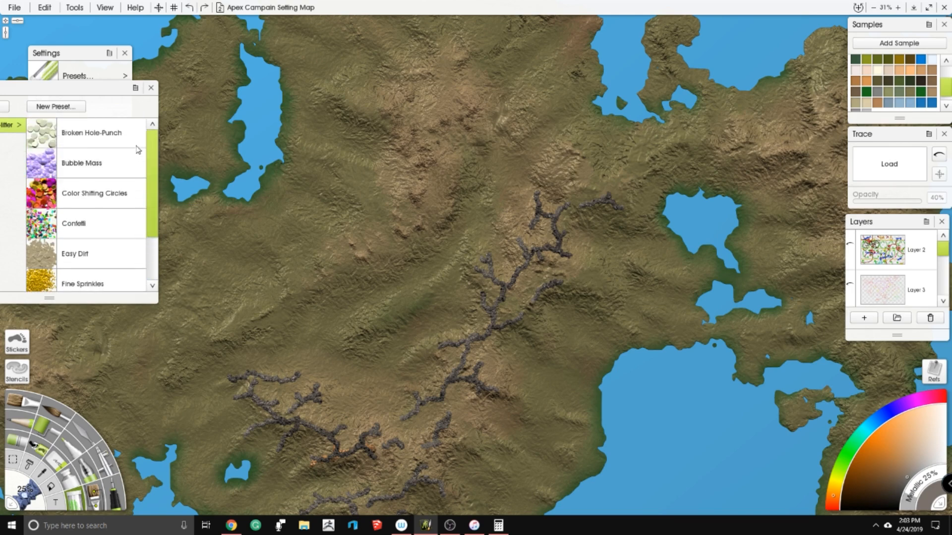
left_click_drag(98, 90, 145, 106)
- Paint a new forked glitter ridge north of the chain and a branch joining the detached ridge northwest of the heart-shaped lake
scroll(466, 262, "up", 5)
left_click_drag(545, 307, 412, 248)
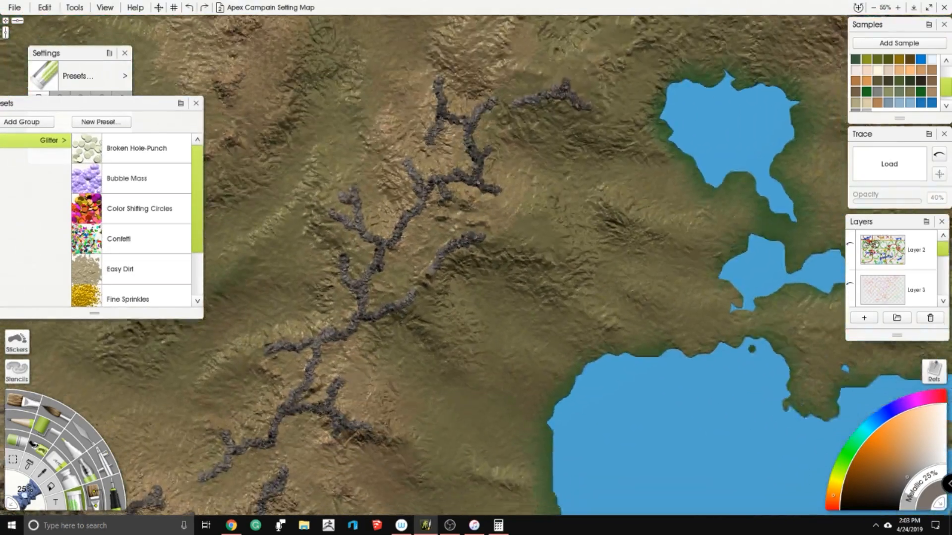
scroll(471, 258, "down", 2)
left_click_drag(471, 238, 500, 317)
scroll(495, 267, "down", 2)
left_click_drag(581, 184, 484, 275)
scroll(491, 268, "up", 4)
left_click_drag(532, 205, 529, 211)
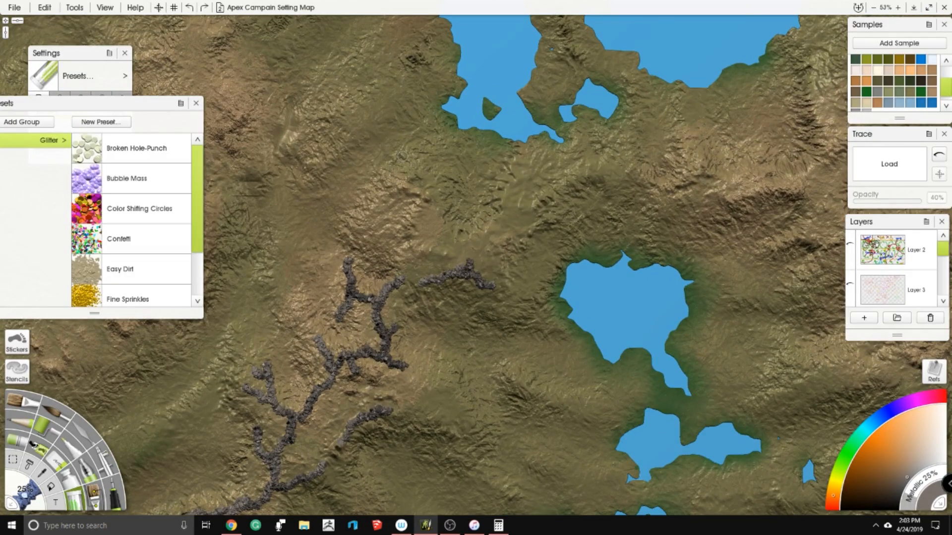
mouse_move(396, 231)
left_mouse_down()
mouse_move(426, 213)
mouse_move(422, 198)
mouse_move(386, 184)
left_mouse_up()
mouse_move(426, 208)
left_mouse_down()
mouse_move(452, 216)
mouse_move(446, 248)
mouse_move(470, 265)
left_mouse_up()
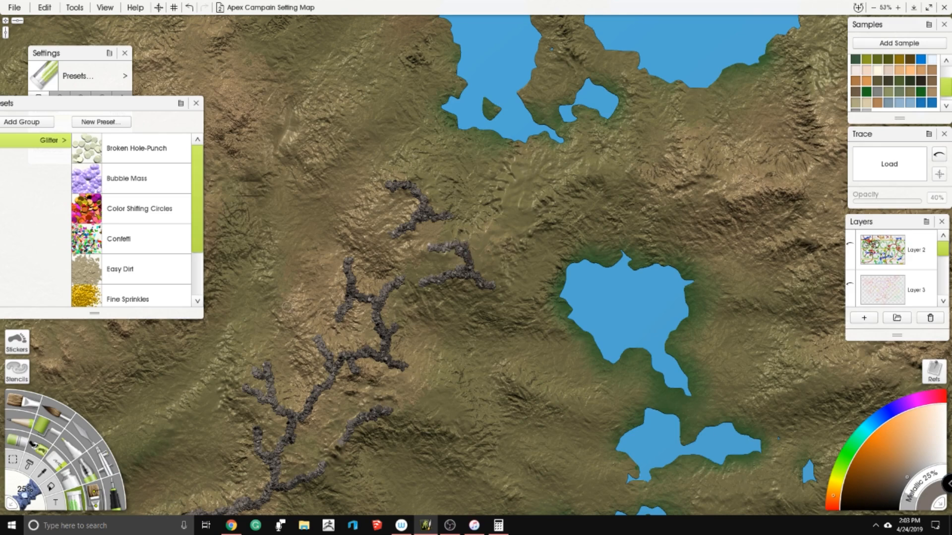
- Try the alternative glitter shapes with test strokes on the open ground west of the northern ridge
left_click(90, 59)
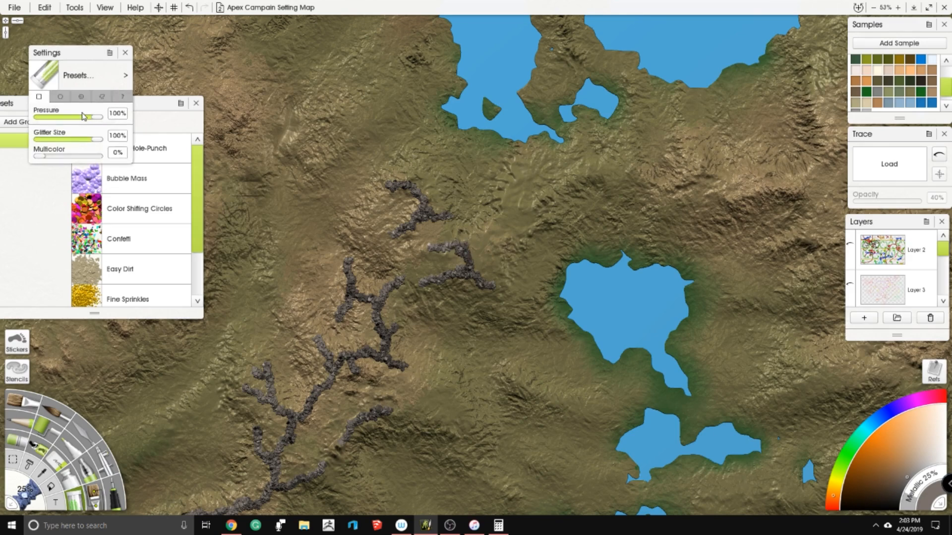
left_click(60, 97)
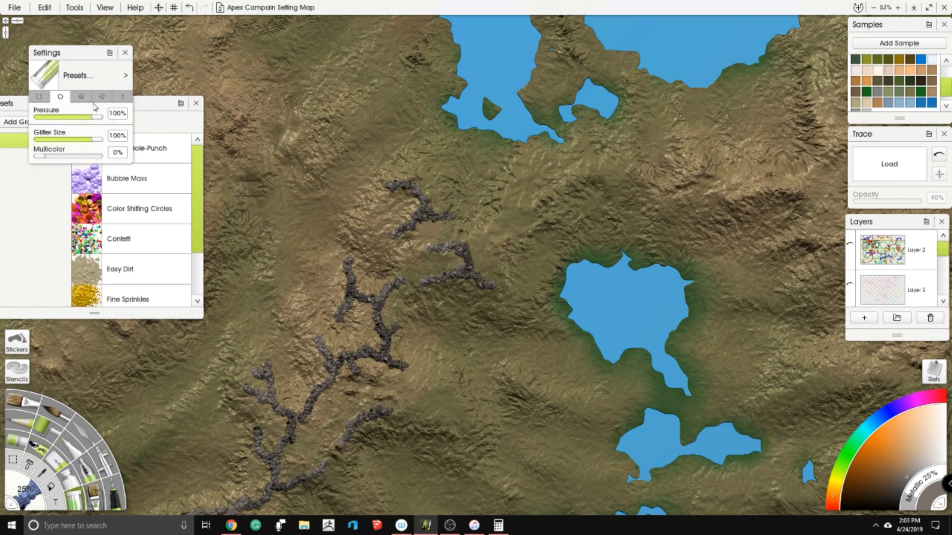
scroll(357, 133, "up", 5)
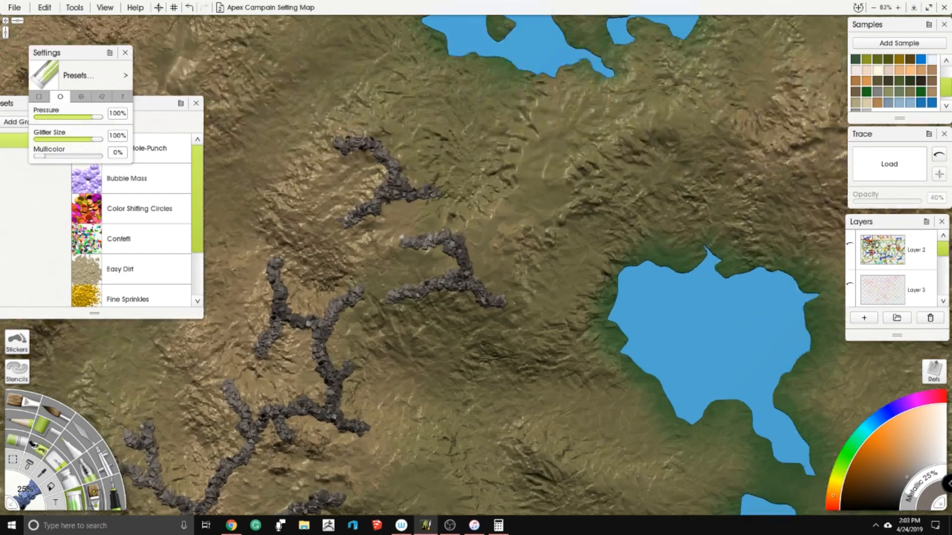
left_click_drag(353, 254, 436, 260)
left_click(89, 98)
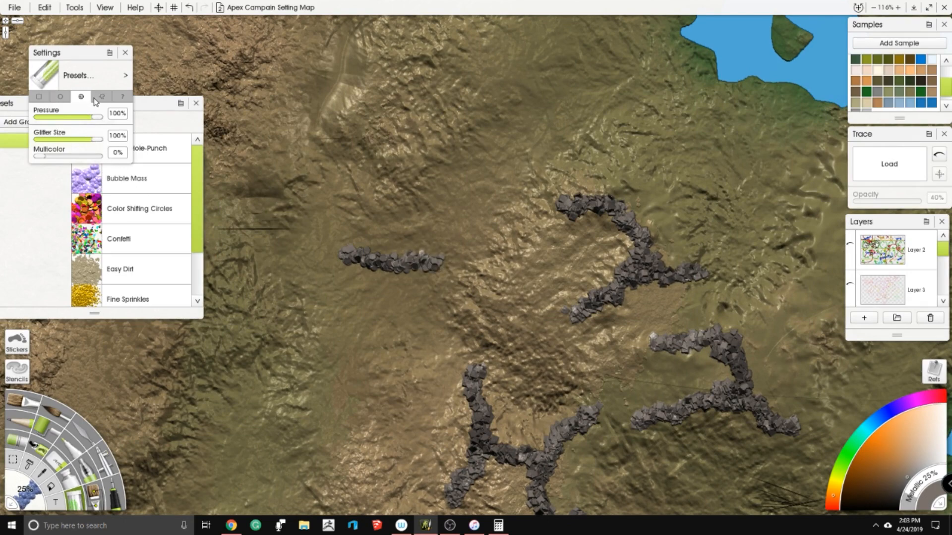
left_click_drag(343, 218, 450, 228)
left_click_drag(345, 291, 429, 295)
left_click(102, 96)
mouse_move(387, 166)
left_mouse_down()
mouse_move(476, 198)
mouse_move(518, 173)
mouse_move(471, 151)
mouse_move(461, 171)
mouse_move(511, 179)
mouse_move(533, 165)
mouse_move(553, 117)
mouse_move(523, 149)
mouse_move(518, 171)
left_mouse_up()
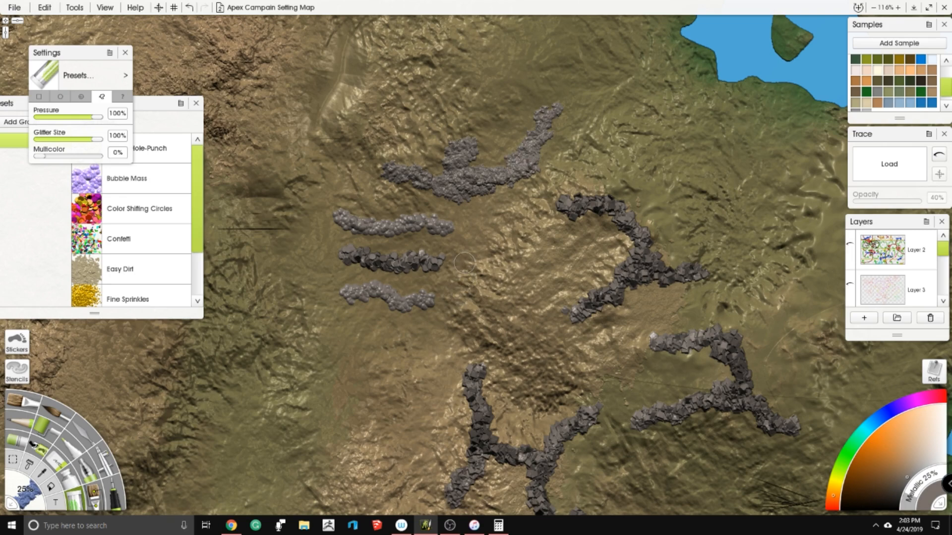
- Reposition the Presets panel directly beneath the Settings panel, closing and reopening it along the way
left_click(44, 241)
left_click_drag(134, 106, 252, 116)
left_click(308, 113)
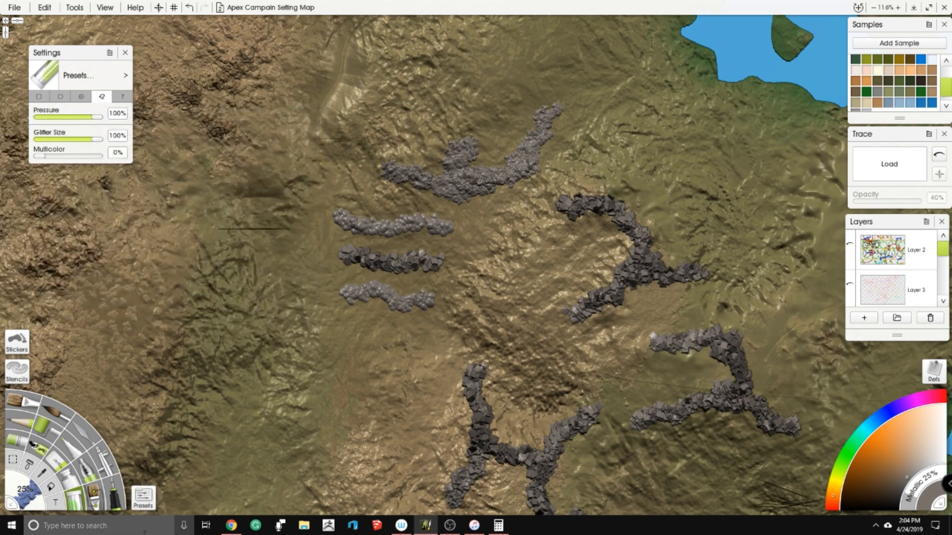
left_click(143, 498)
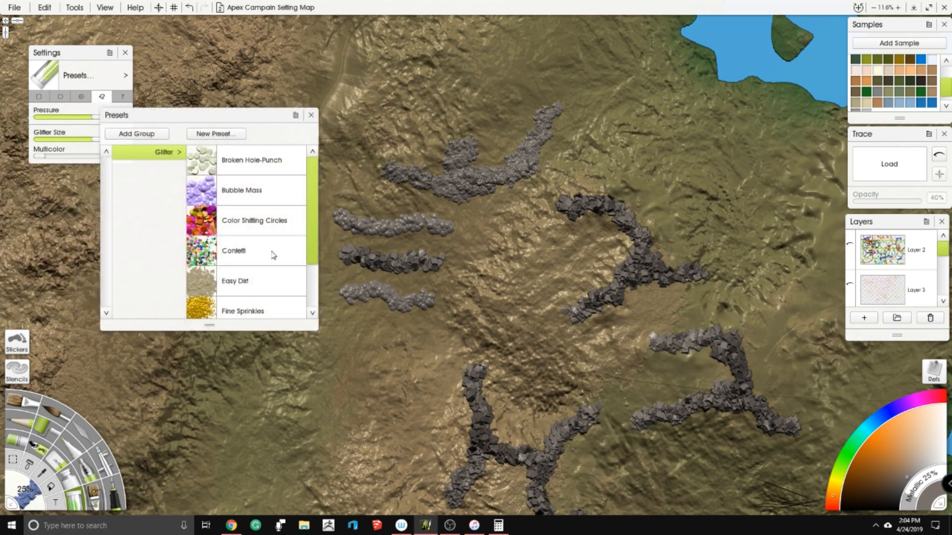
left_click(311, 115)
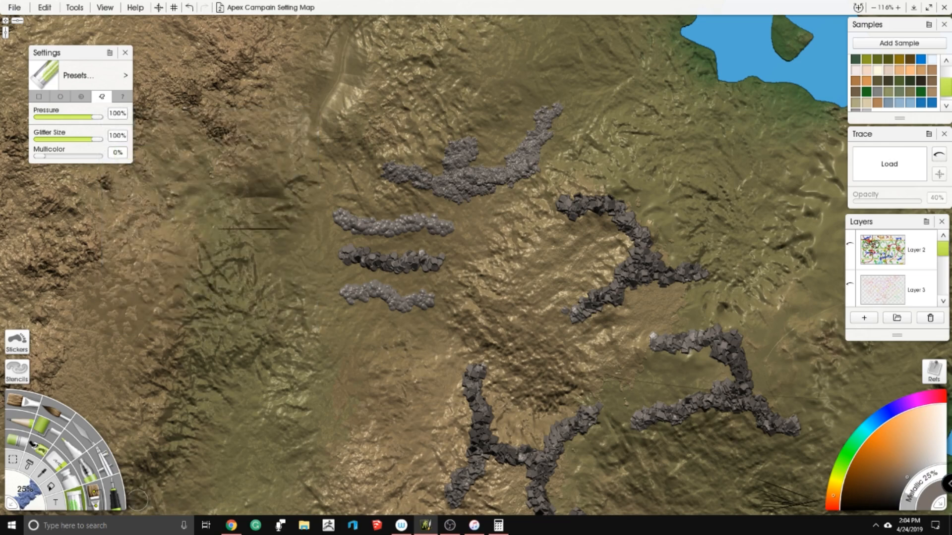
left_click(143, 497)
left_click_drag(281, 118, 190, 182)
- Undo the glitter test strokes west of the northern ridge and return to the square glitter shape
key("ctrl+z")
key("ctrl+z")
key("ctrl+z")
key("ctrl+z")
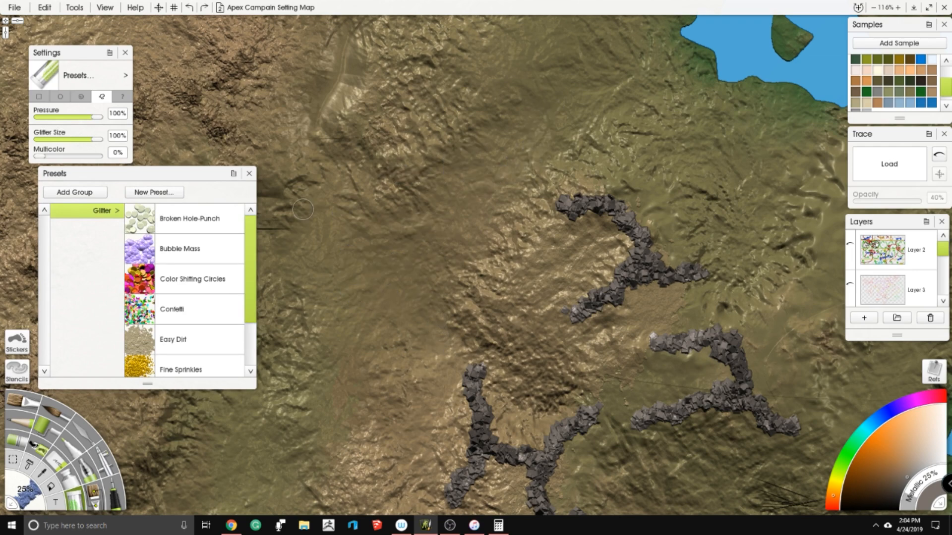
left_click_drag(280, 230, 329, 194)
mouse_move(334, 230)
left_mouse_down()
mouse_move(344, 212)
mouse_move(221, 271)
left_mouse_up()
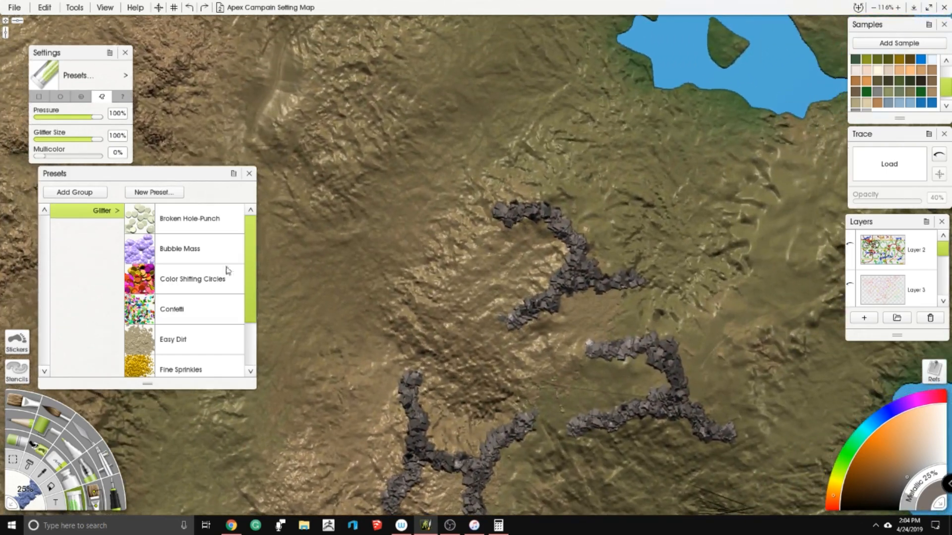
left_click(39, 98)
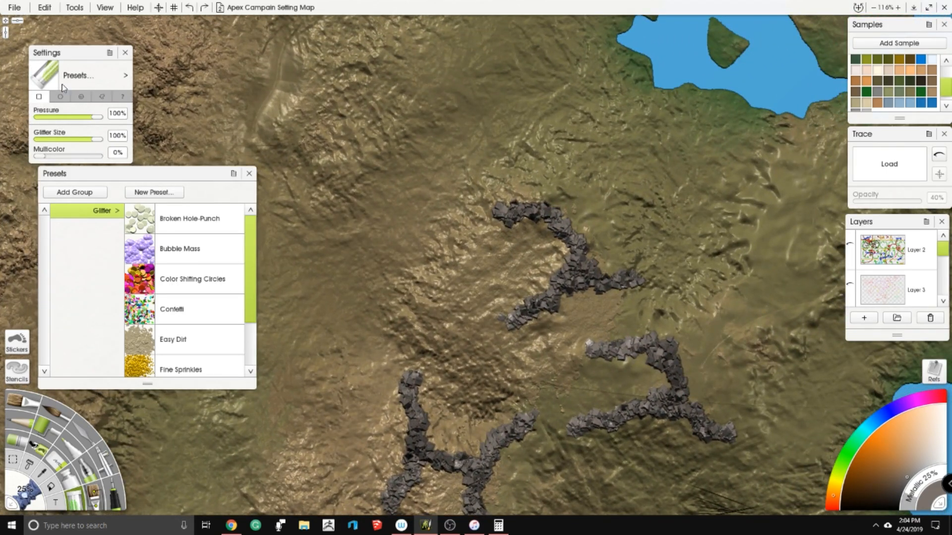
- Close and reopen the Presets and Settings panels, and move Settings slightly higher so both stay fully in view
left_click(250, 175)
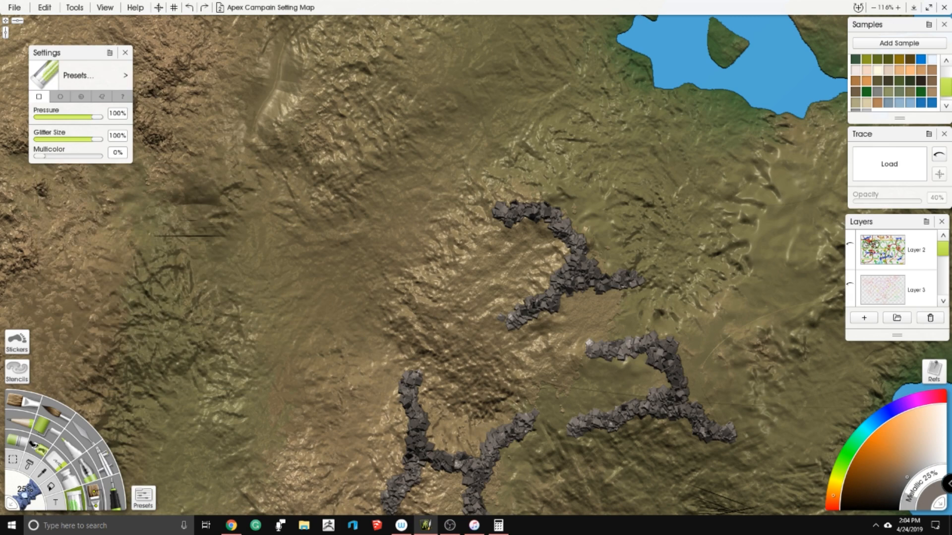
left_click(125, 53)
left_click(143, 498)
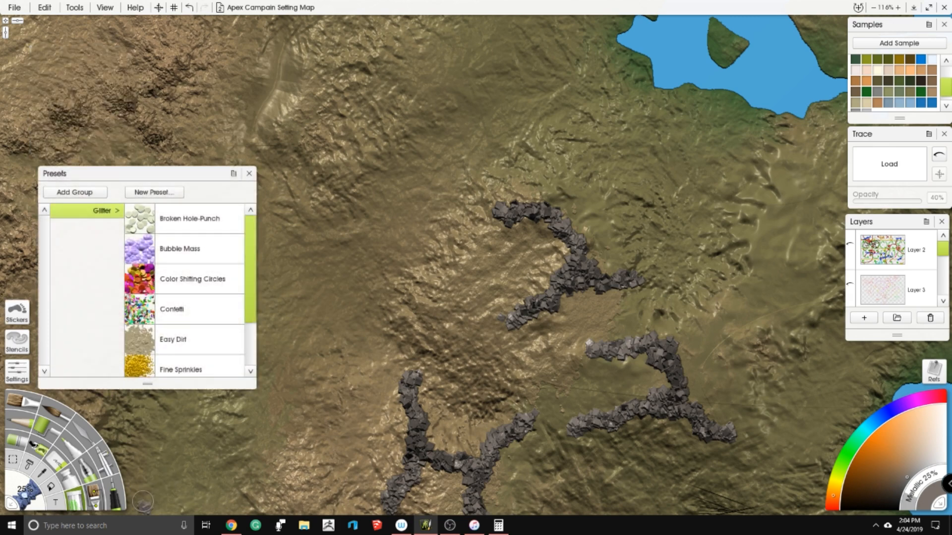
left_click(17, 371)
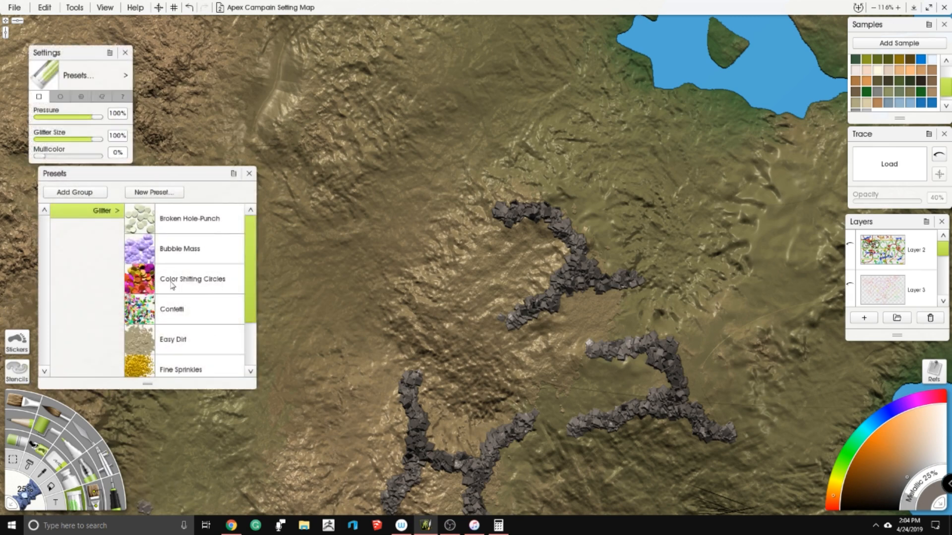
left_click_drag(80, 49, 95, 36)
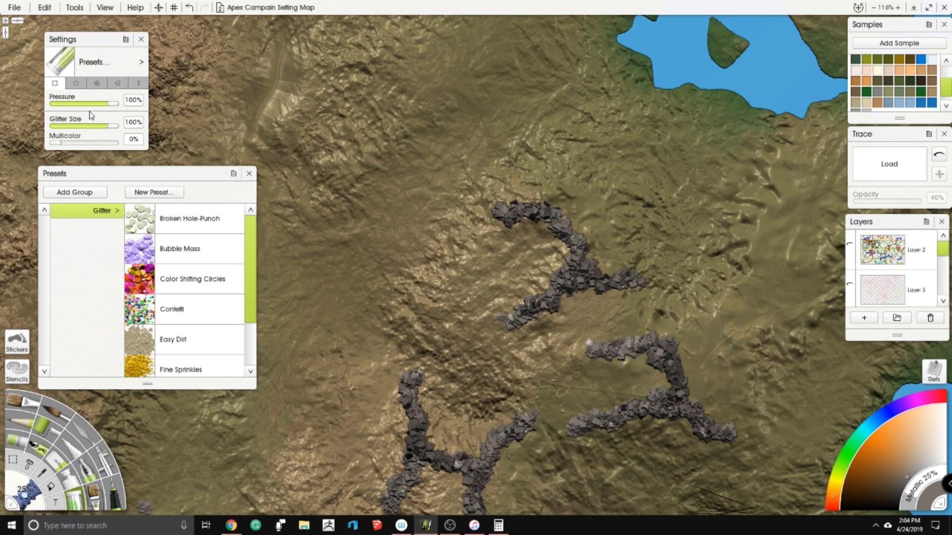
- Extend the northern glitter ridge westward and paint a new branching ridge on the hills northwest of the heart-shaped lake
left_click_drag(429, 200, 273, 210)
mouse_move(341, 223)
left_mouse_down()
mouse_move(420, 179)
mouse_move(410, 201)
mouse_move(369, 183)
mouse_move(431, 182)
left_mouse_up()
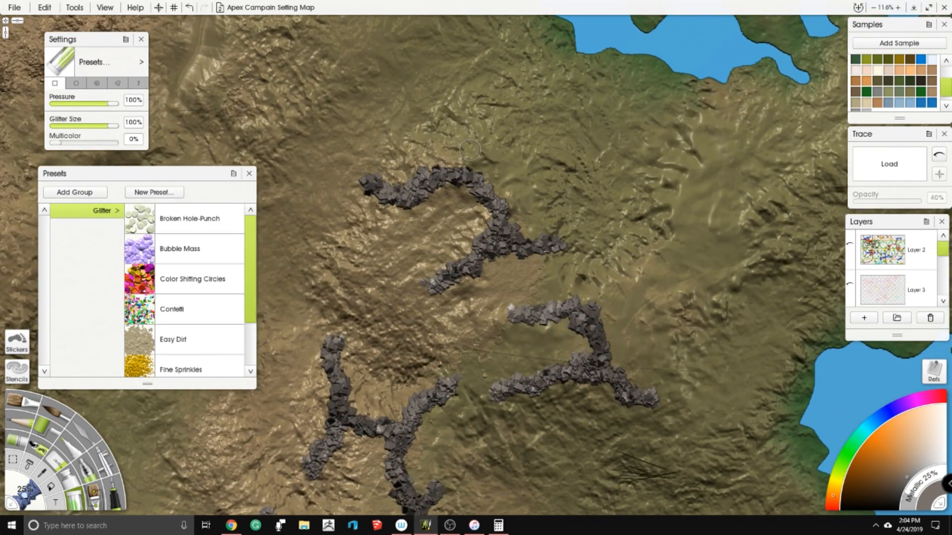
scroll(466, 154, "down", 5)
scroll(467, 154, "down", 1)
left_click_drag(467, 154, 416, 153)
scroll(426, 154, "up", 2)
scroll(516, 185, "down", 2)
scroll(598, 212, "up", 2)
mouse_move(601, 212)
left_mouse_down()
mouse_move(486, 208)
mouse_move(628, 143)
left_mouse_up()
scroll(486, 208, "up", 1)
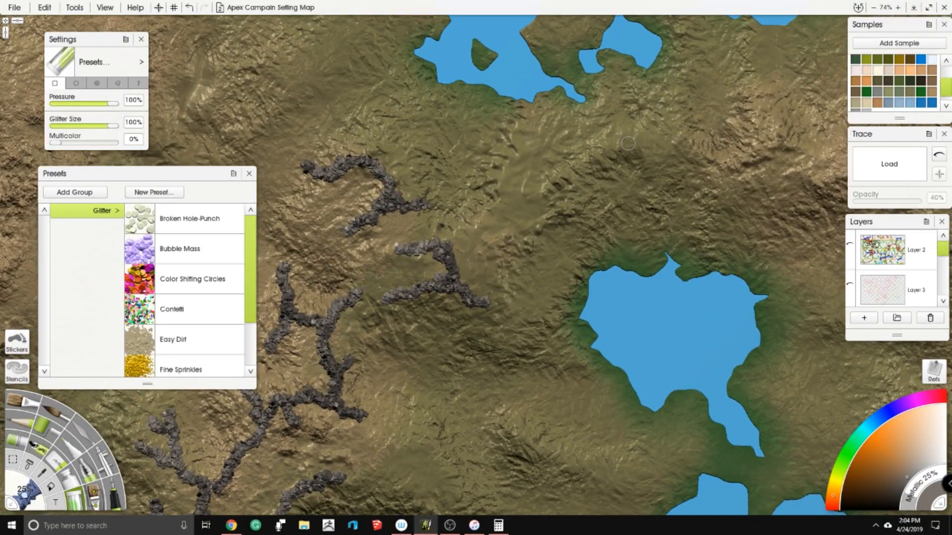
mouse_move(499, 220)
left_mouse_down()
mouse_move(513, 204)
mouse_move(514, 186)
mouse_move(504, 218)
mouse_move(547, 195)
mouse_move(560, 156)
mouse_move(582, 167)
mouse_move(637, 145)
left_mouse_up()
mouse_move(545, 188)
left_mouse_down()
mouse_move(600, 218)
mouse_move(668, 174)
left_mouse_up()
scroll(592, 218, "down", 5)
scroll(668, 175, "up", 3)
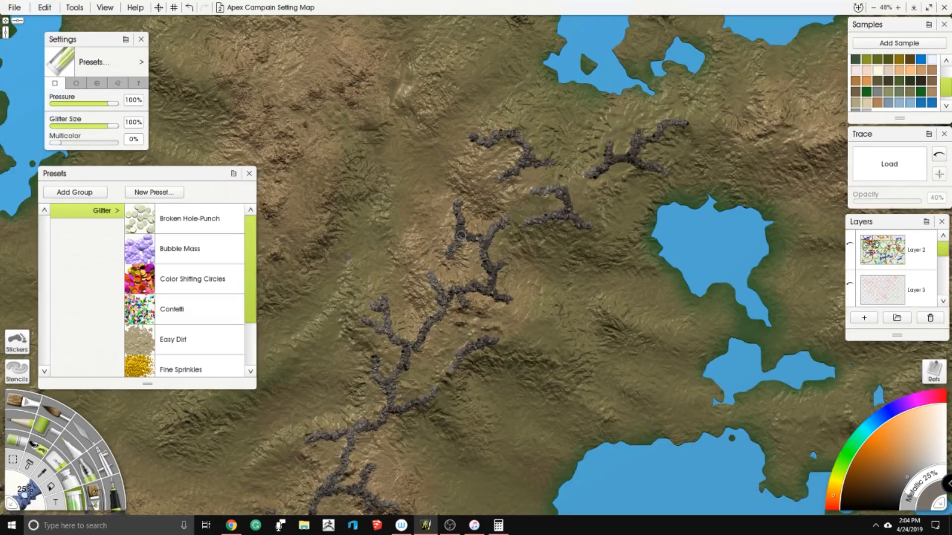
- Look at the Stickers and Stencils panels and close them again
left_click_drag(592, 217, 668, 194)
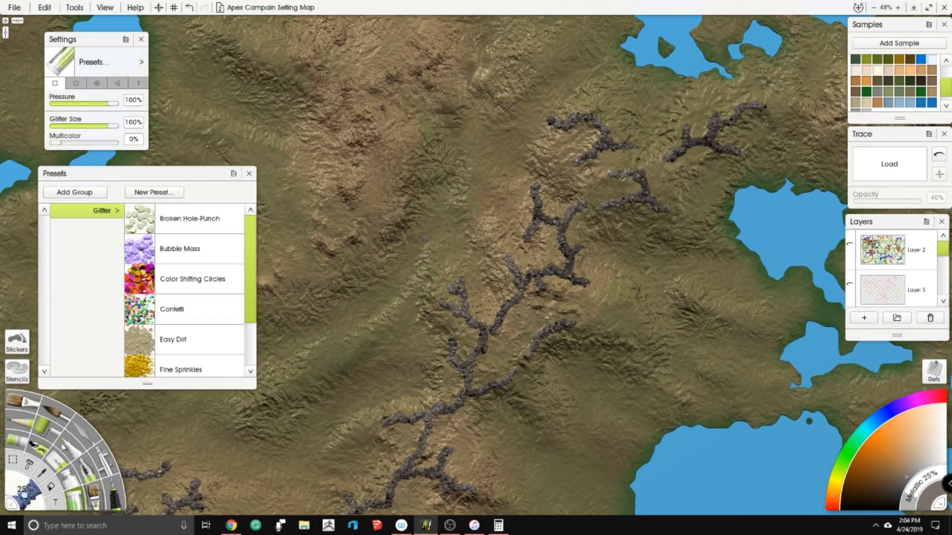
left_click(15, 339)
left_click(495, 145)
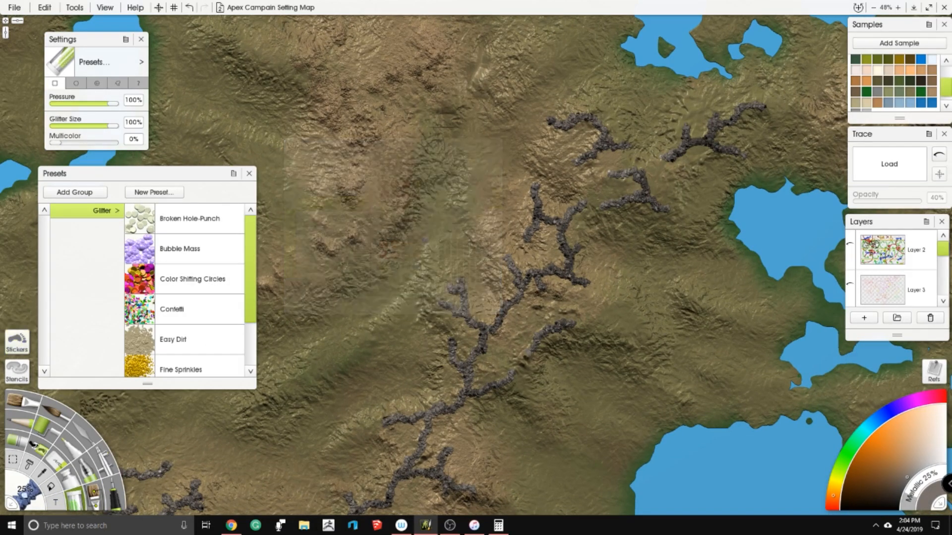
left_click(16, 371)
left_click(627, 170)
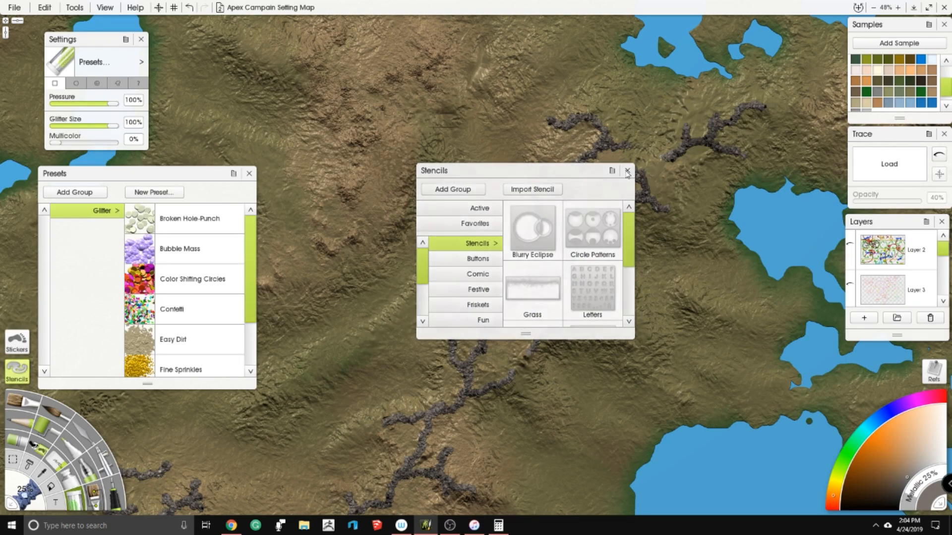
scroll(551, 196, "up", 2)
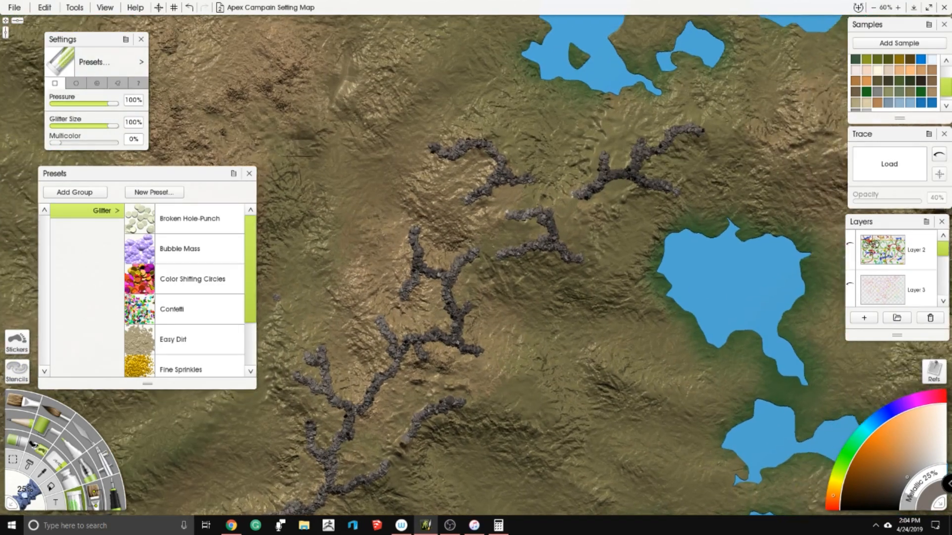
- Examine the Interface Mode and Classic Mode Panels view options without changing them
left_click(14, 8)
left_click(134, 8)
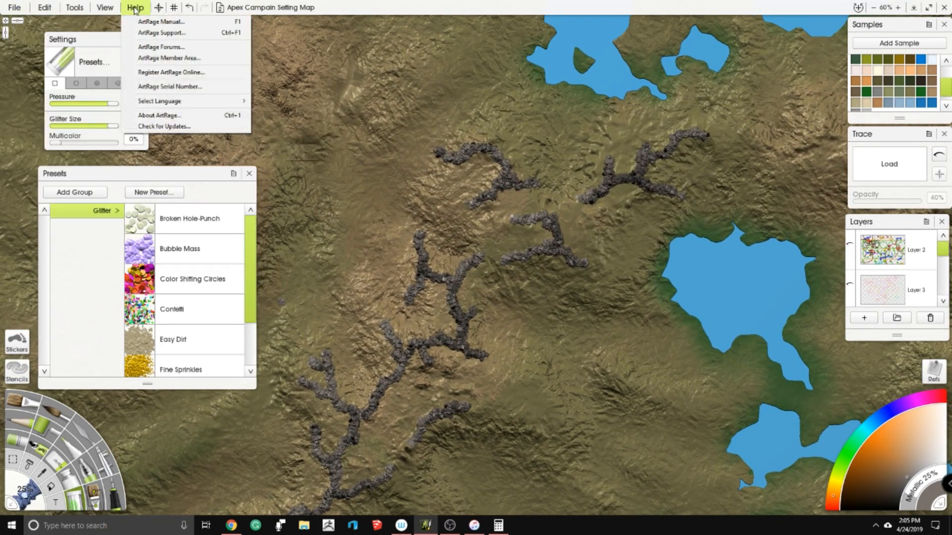
left_click(104, 8)
mouse_move(108, 22)
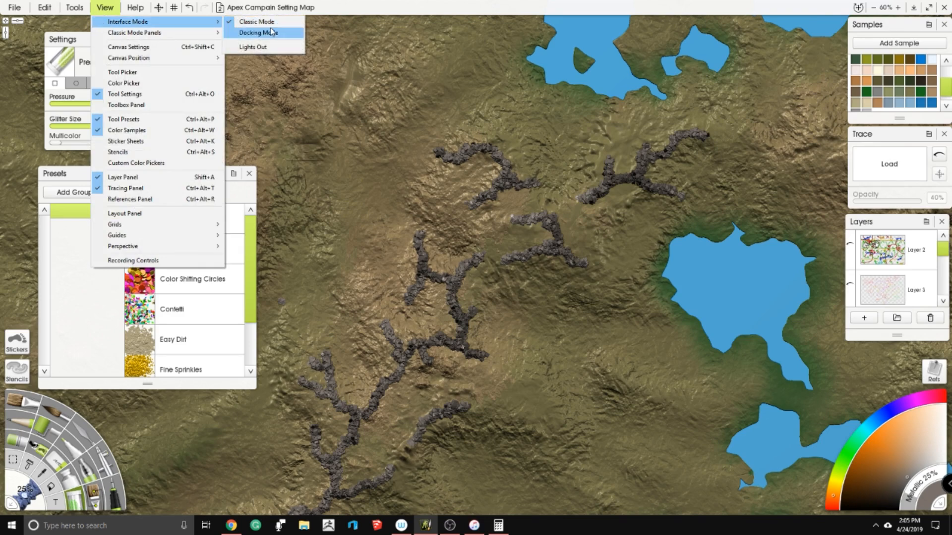
mouse_move(218, 33)
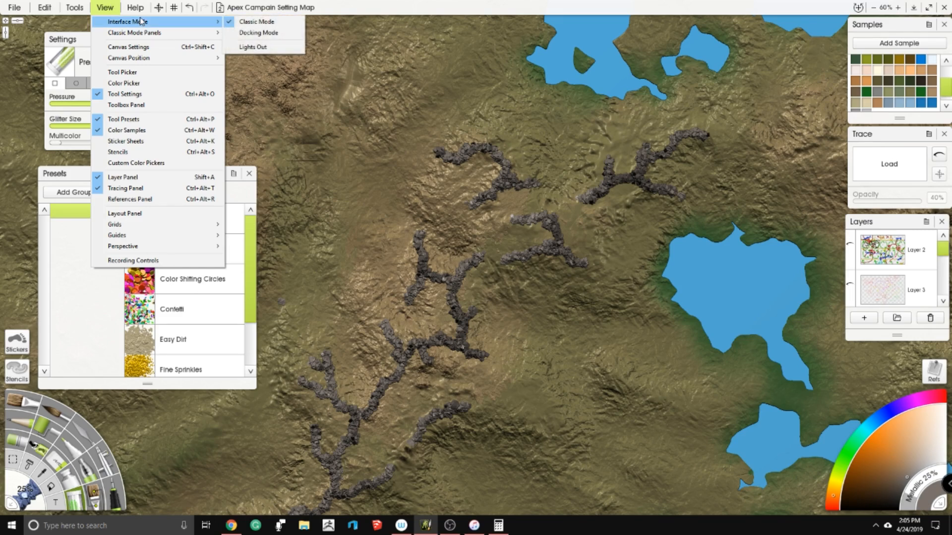
mouse_move(170, 34)
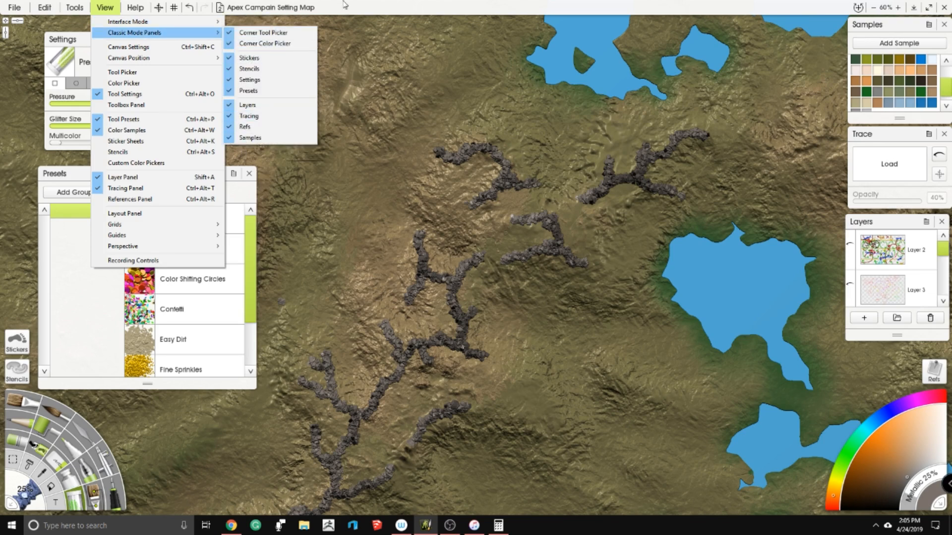
left_click(470, 5)
- Try the Docking Mode interface and return to Classic Mode
scroll(471, 251, "up", 1)
mouse_move(471, 250)
left_mouse_down()
mouse_move(393, 253)
mouse_move(365, 272)
mouse_move(348, 262)
left_mouse_up()
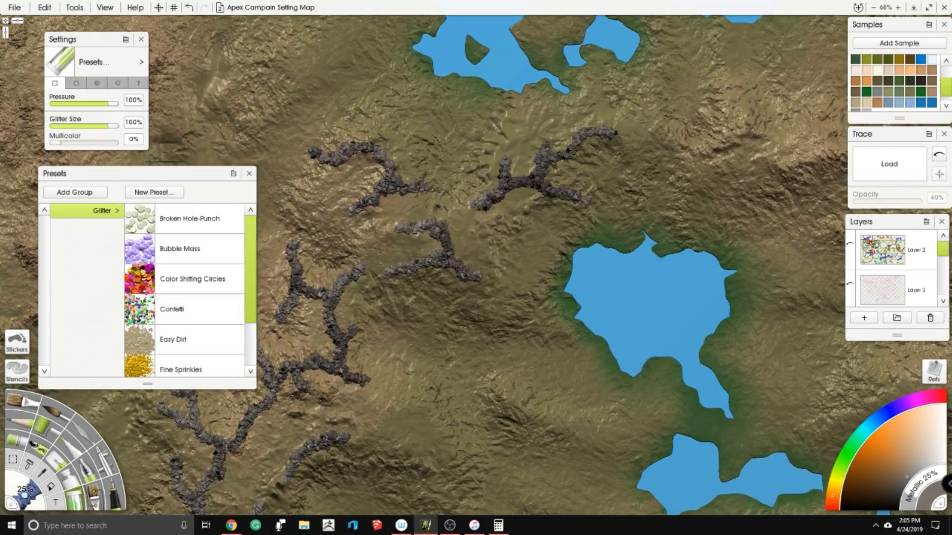
scroll(428, 103, "down", 2)
left_click(105, 8)
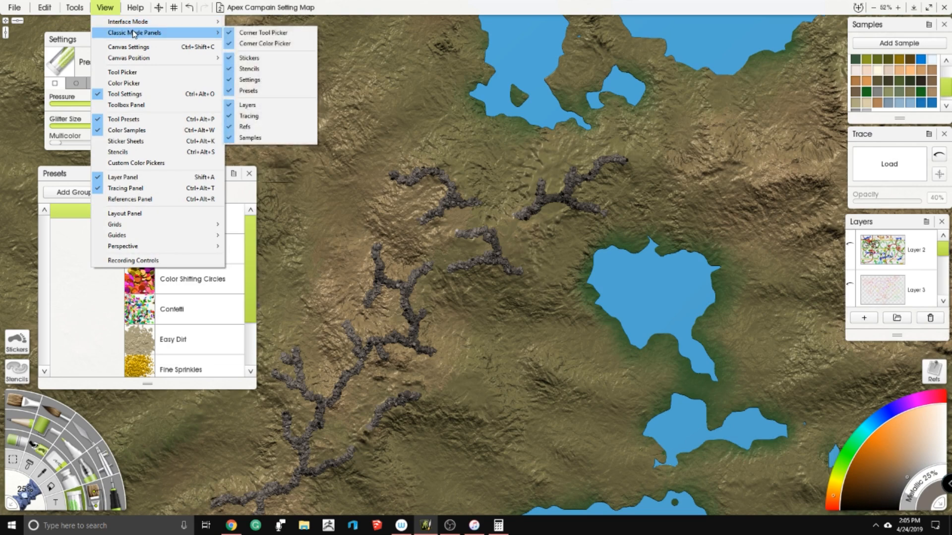
mouse_move(121, 34)
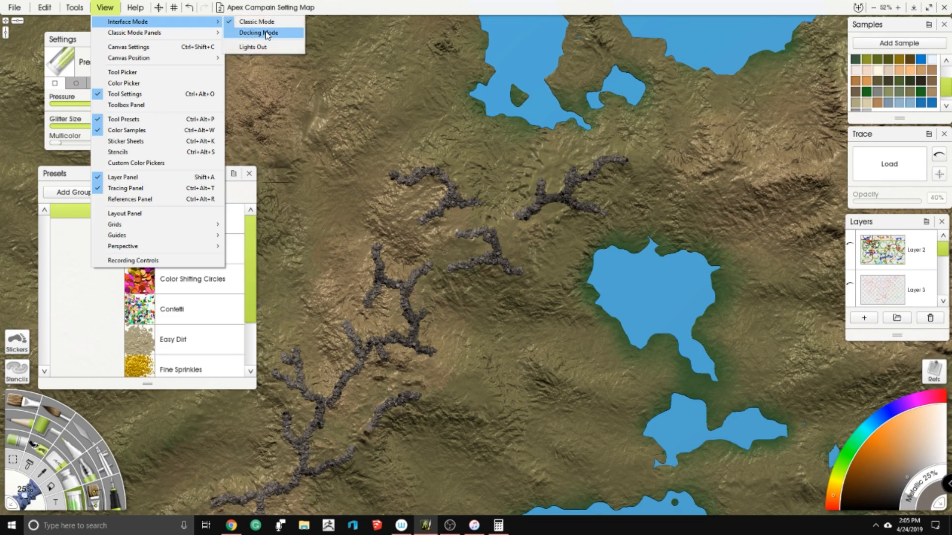
left_click(267, 33)
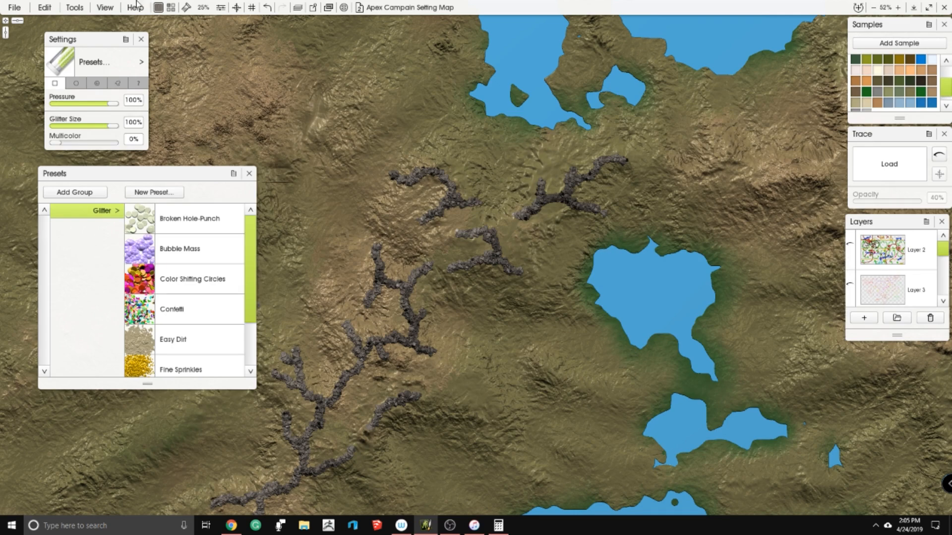
left_click(104, 7)
mouse_move(189, 27)
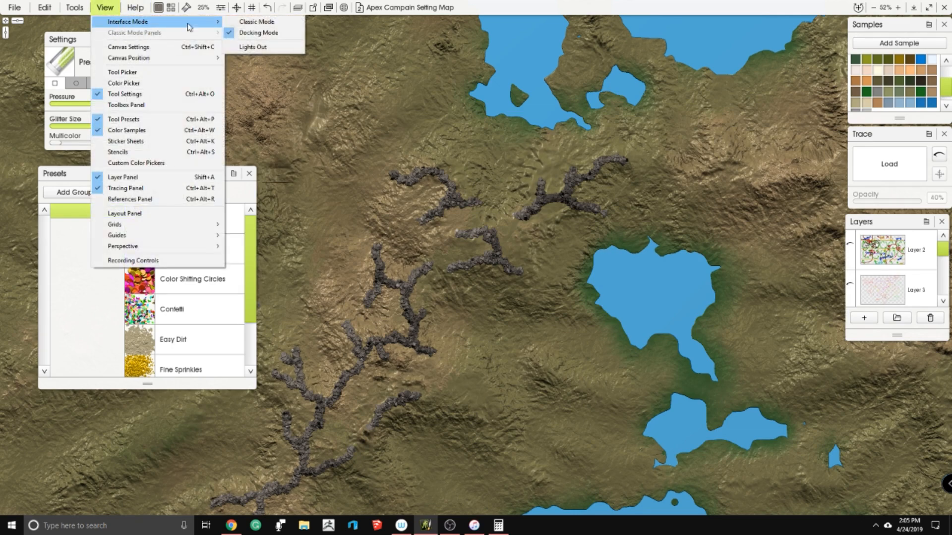
left_click(276, 24)
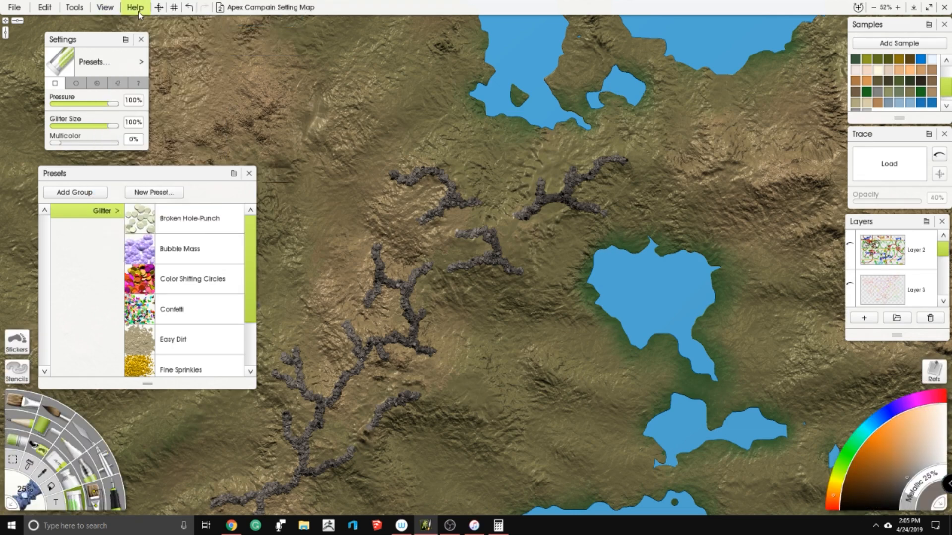
mouse_move(177, 173)
left_mouse_down()
mouse_move(158, 163)
mouse_move(193, 154)
mouse_move(179, 177)
left_mouse_up()
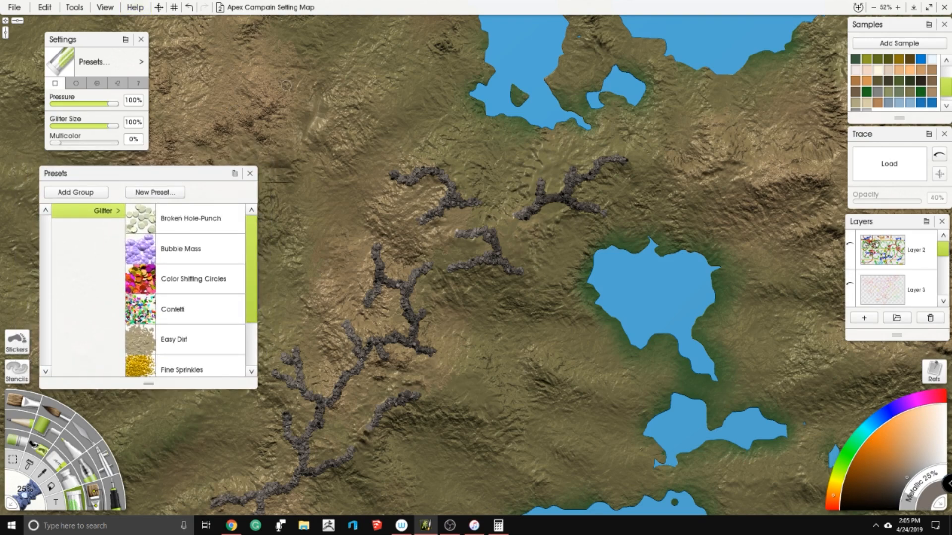
scroll(499, 178, "up", 3)
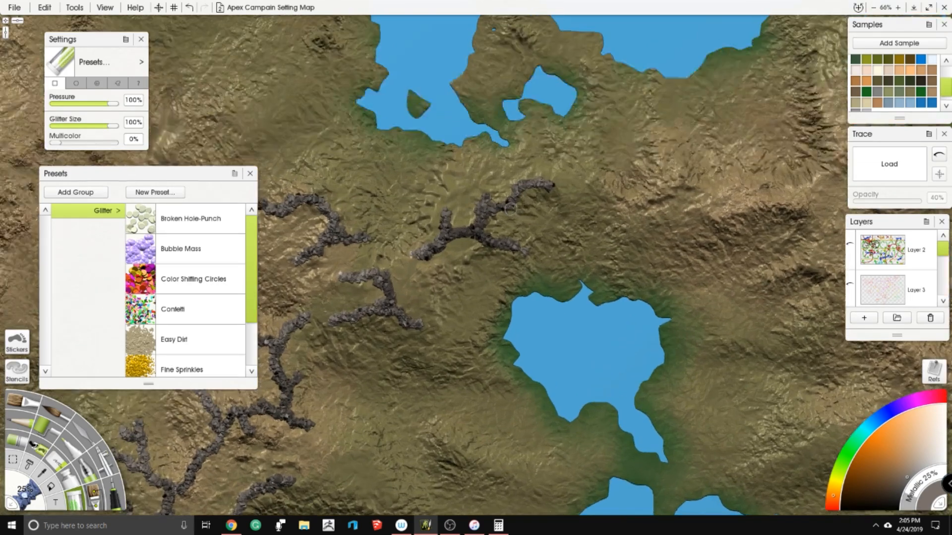
scroll(363, 240, "down", 3)
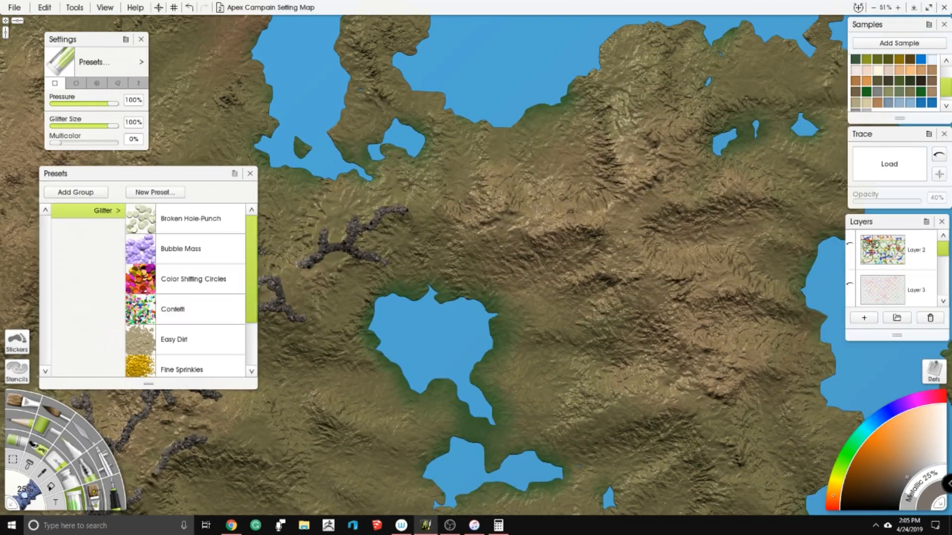
- Paint a branching dark grey glitter ridge on the hills just north of the heart-shaped lake
left_click_drag(437, 208, 465, 236)
left_click_drag(458, 362, 439, 341)
mouse_move(485, 149)
left_mouse_down()
mouse_move(486, 173)
mouse_move(446, 207)
left_mouse_up()
left_click_drag(489, 185, 512, 205)
- Try collapsing, reopening, moving and closing the Presets panel, and leave it open
mouse_move(184, 178)
left_mouse_down()
mouse_move(390, 192)
mouse_move(240, 166)
left_mouse_up()
left_click(308, 164)
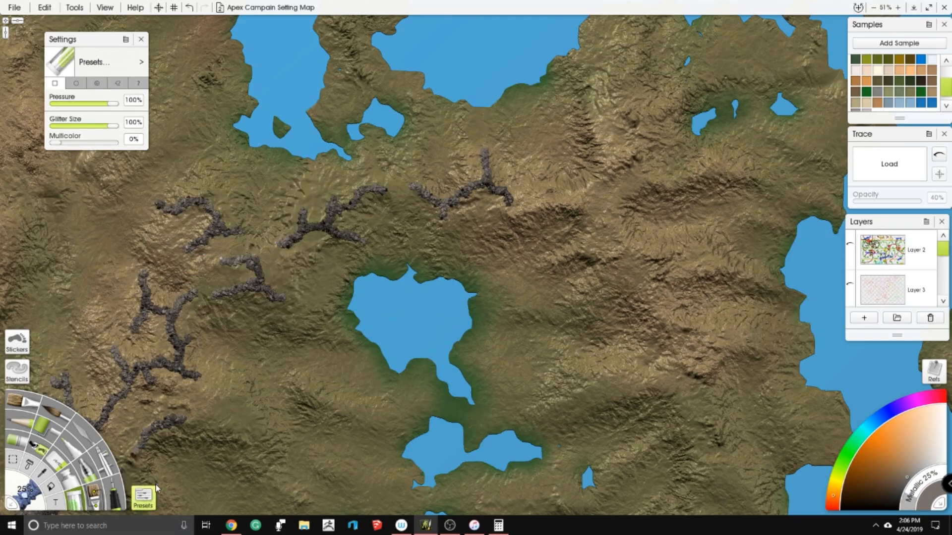
right_click(157, 488)
left_click(148, 498)
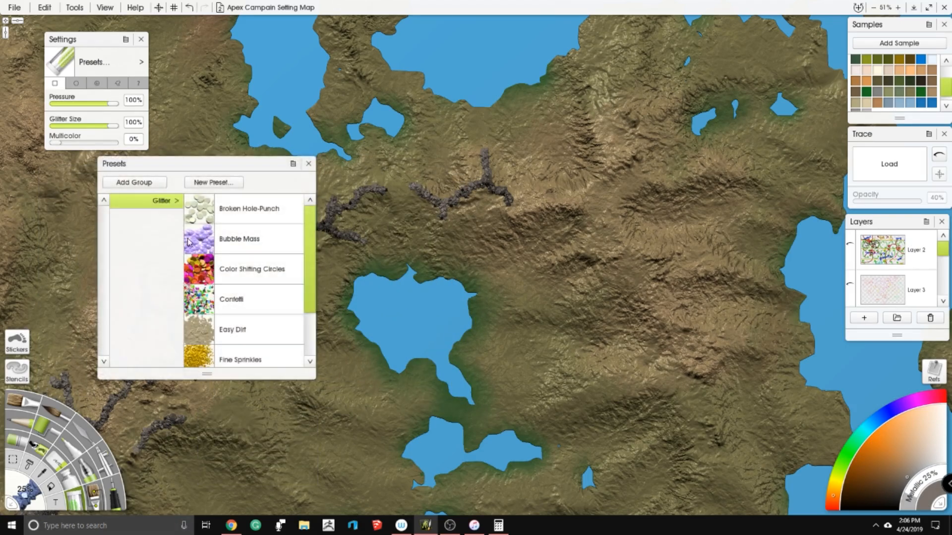
left_click_drag(247, 166, 229, 144)
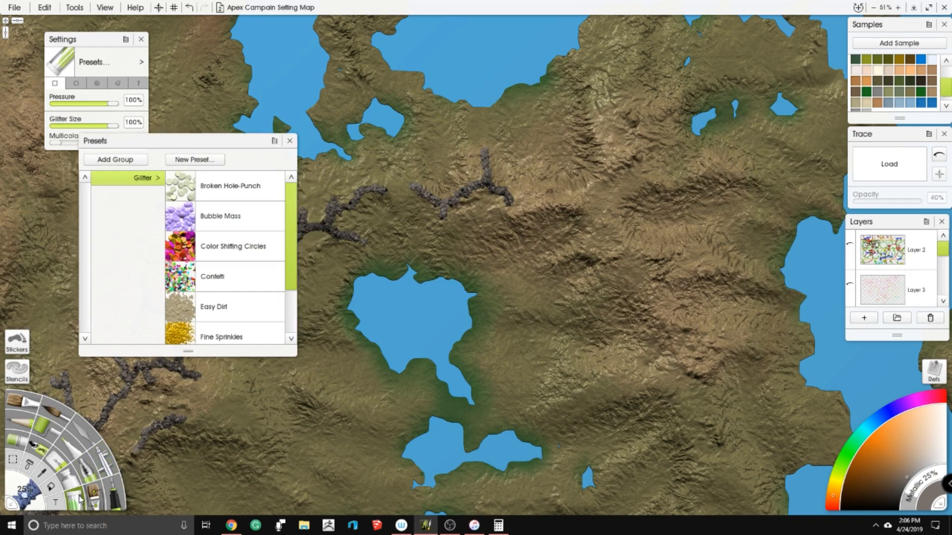
left_click(290, 142)
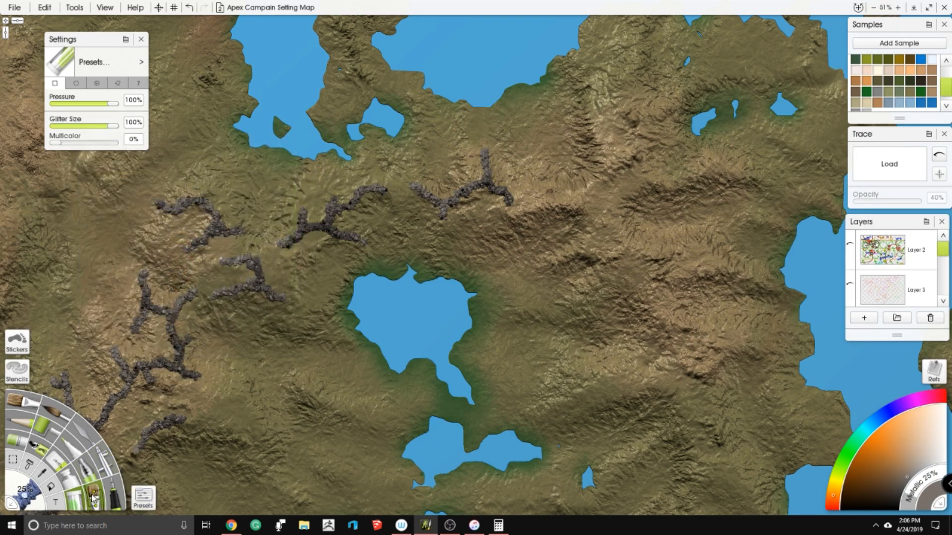
left_click(143, 499)
- Add short glitter spurs to the slopes west of the heart-shaped lake and west of the large central lake
left_click_drag(400, 170, 403, 181)
mouse_move(318, 320)
left_mouse_down()
mouse_move(467, 239)
mouse_move(511, 233)
mouse_move(494, 248)
mouse_move(511, 251)
mouse_move(511, 261)
left_mouse_up()
left_click_drag(494, 314, 511, 323)
left_click_drag(337, 421, 582, 75)
mouse_move(492, 223)
left_mouse_down()
mouse_move(529, 269)
mouse_move(548, 262)
left_mouse_up()
left_click_drag(426, 334, 534, 238)
- Paint two branching glitter ridges across the hills northeast of the heart-shaped lake and move the Presets panel off the map's northern land
scroll(508, 195, "down", 5)
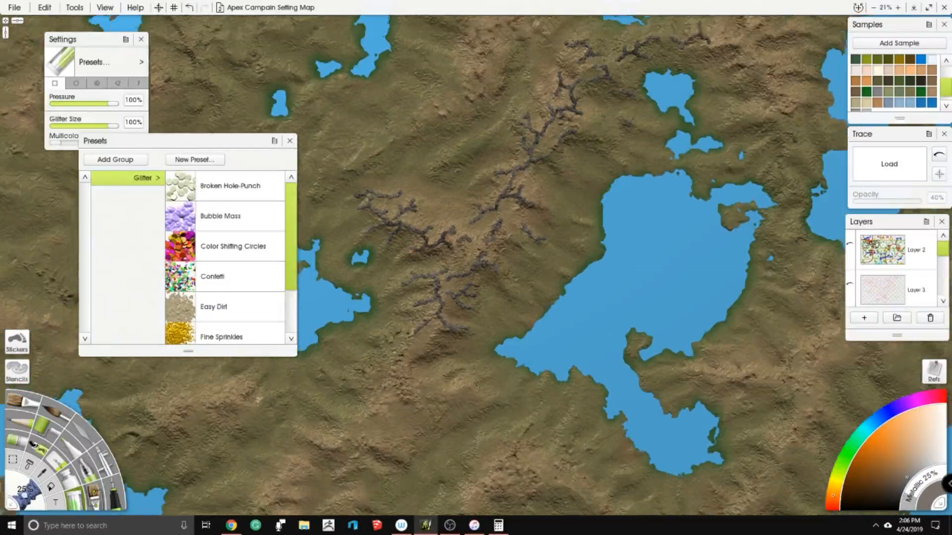
scroll(357, 226, "up", 4)
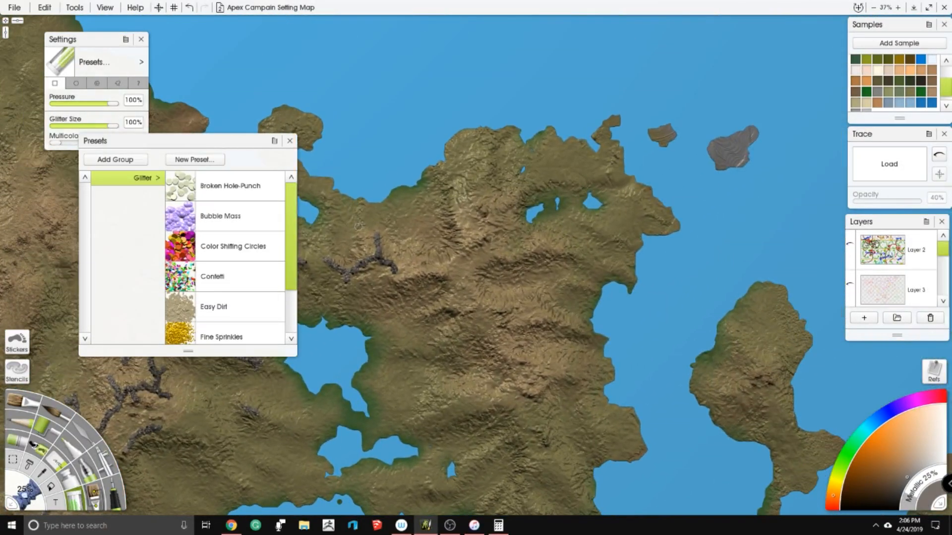
mouse_move(417, 272)
left_mouse_down()
mouse_move(457, 275)
mouse_move(458, 291)
mouse_move(460, 226)
mouse_move(467, 242)
mouse_move(487, 236)
mouse_move(492, 211)
mouse_move(535, 189)
left_mouse_up()
mouse_move(492, 263)
left_mouse_down()
mouse_move(528, 248)
mouse_move(584, 261)
mouse_move(569, 248)
mouse_move(586, 237)
mouse_move(600, 271)
left_mouse_up()
left_click_drag(148, 138, 95, 160)
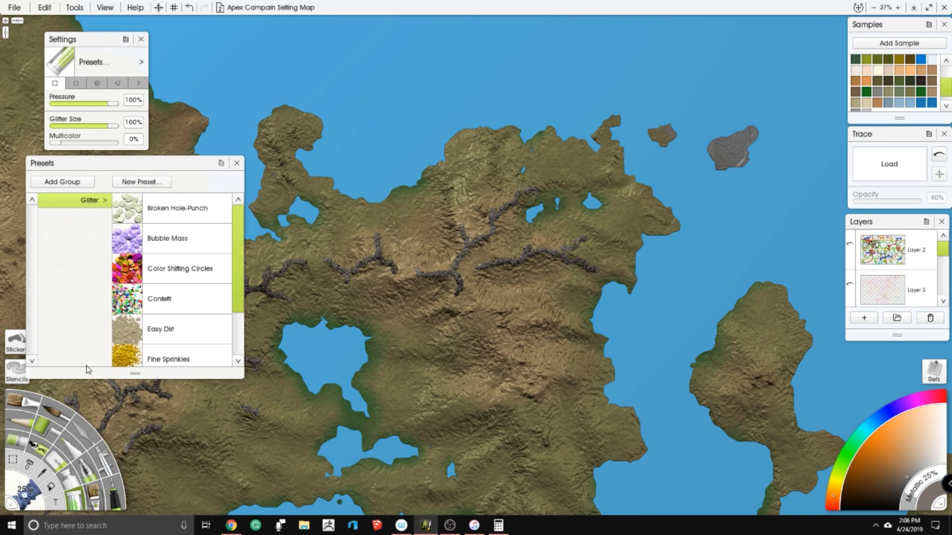
- Switch to the Oil Brush and try its Everlasting Oil, Dry Varnished and Driest Brush presets
left_click(11, 406)
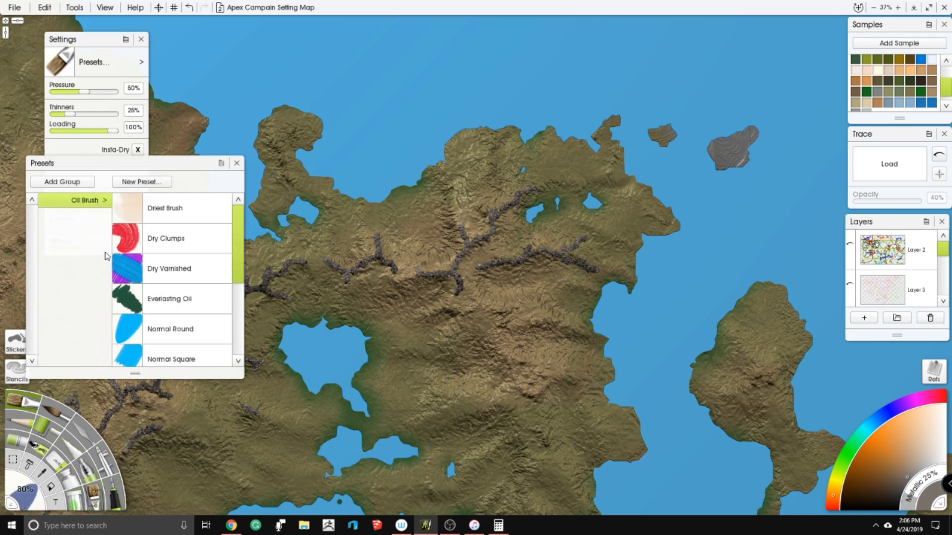
mouse_move(99, 47)
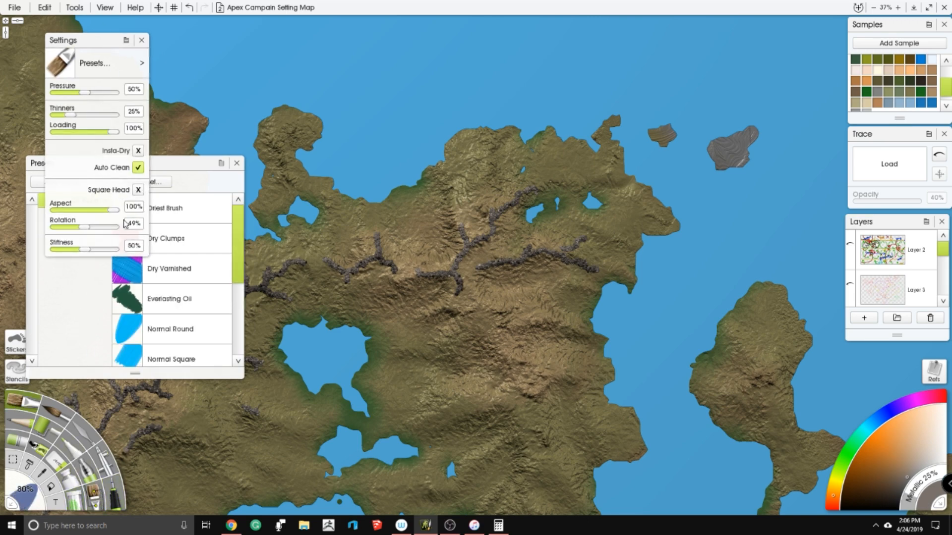
left_click(163, 298)
left_click(168, 268)
left_click(169, 210)
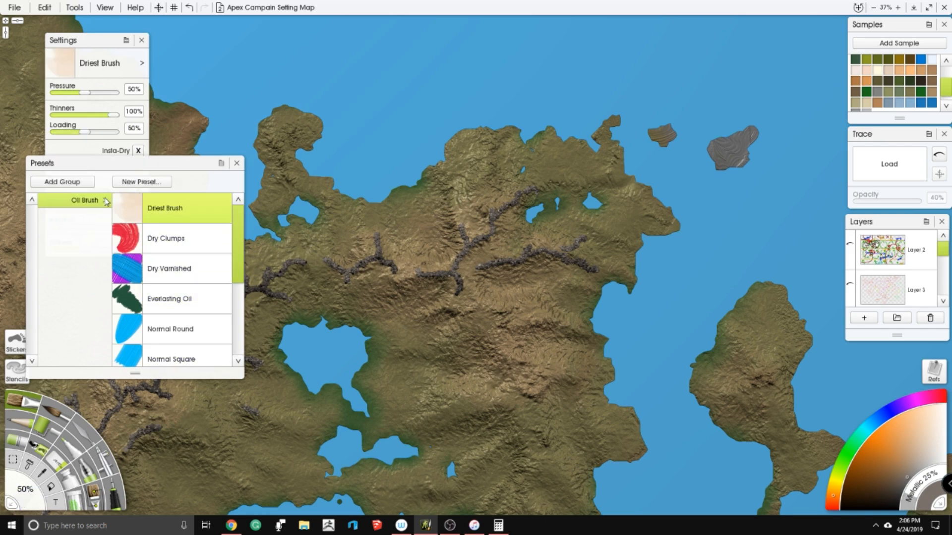
- Return to the Glitter tool and try the Color Shifting Circles and Fine Sprinkles presets
left_click(76, 507)
left_click(195, 272)
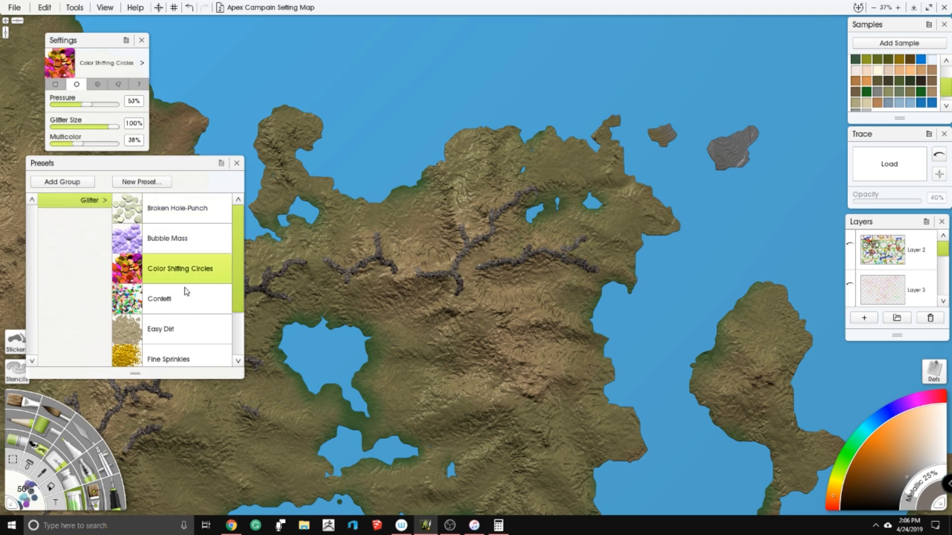
left_click(195, 360)
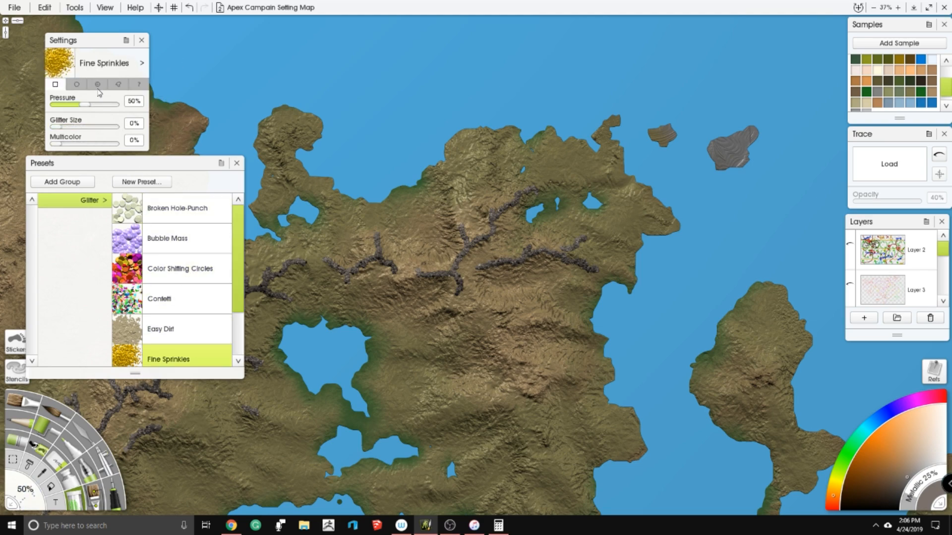
- Set the glitter pressure and glitter size to 100% and the tool size to 25%
left_click(86, 103)
left_click_drag(87, 103, 119, 103)
left_click_drag(55, 127, 119, 127)
left_click(25, 489)
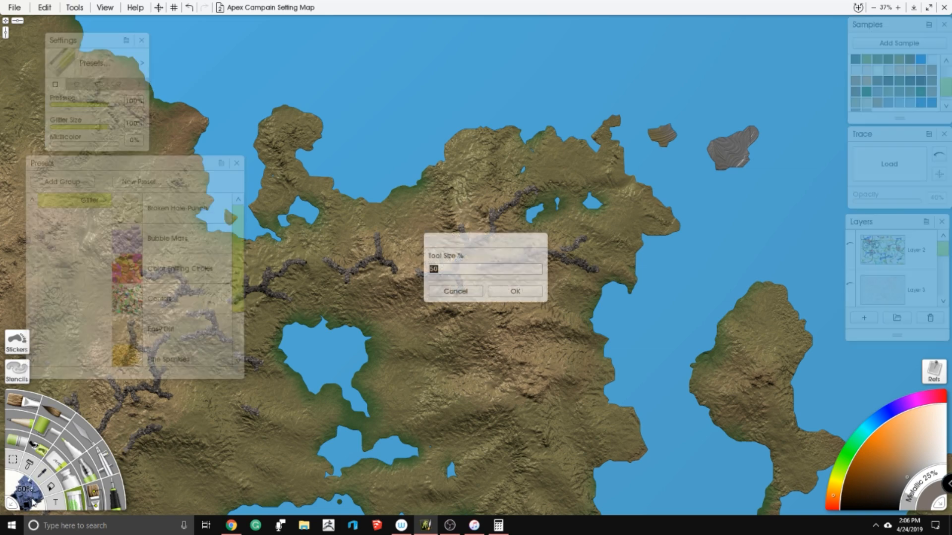
type("25")
key("Return")
- Extend the central mountain chain southward with branching glitter ridges on the hills between the western lake and the large central lake
left_click_drag(466, 339, 701, 130)
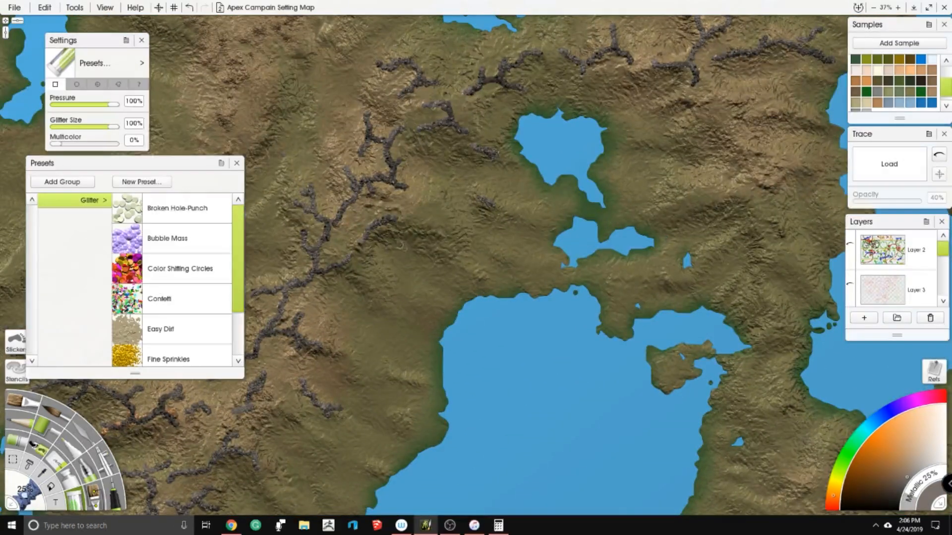
left_click(432, 227)
mouse_move(447, 233)
left_mouse_down()
mouse_move(452, 243)
mouse_move(463, 237)
left_mouse_up()
mouse_move(318, 355)
left_mouse_down()
mouse_move(442, 186)
mouse_move(552, 129)
left_mouse_up()
mouse_move(397, 332)
left_mouse_down()
mouse_move(525, 149)
mouse_move(446, 218)
mouse_move(437, 236)
mouse_move(462, 244)
mouse_move(449, 258)
mouse_move(473, 252)
left_mouse_up()
left_click_drag(498, 248, 526, 236)
mouse_move(485, 297)
left_mouse_down()
mouse_move(446, 155)
mouse_move(449, 263)
mouse_move(468, 254)
mouse_move(474, 274)
mouse_move(484, 263)
left_mouse_up()
mouse_move(498, 226)
left_mouse_down()
mouse_move(534, 212)
mouse_move(537, 232)
mouse_move(536, 216)
mouse_move(563, 230)
mouse_move(552, 255)
mouse_move(565, 228)
mouse_move(590, 230)
left_mouse_up()
left_click_drag(515, 126, 527, 345)
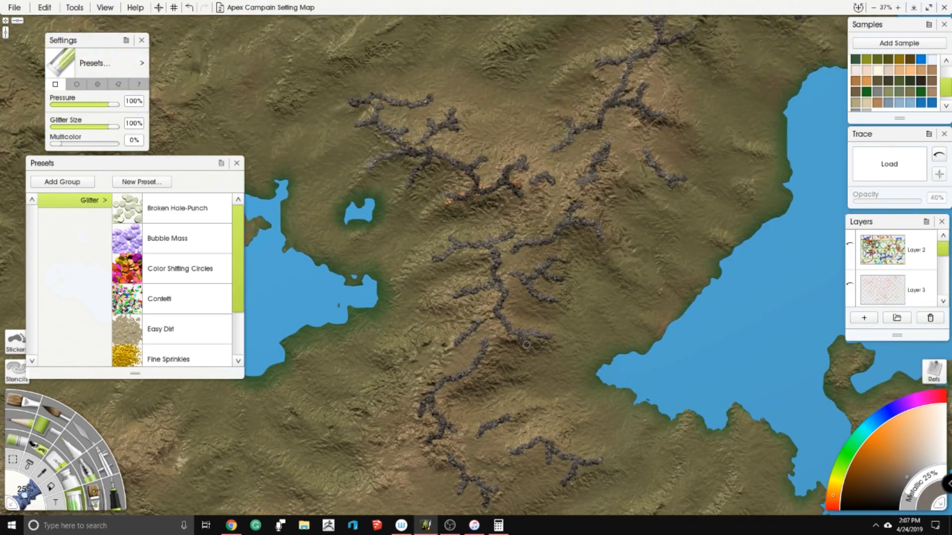
- Paint a branching glitter ridge along the hills southeast of the small southern lake
scroll(527, 344, "down", 10)
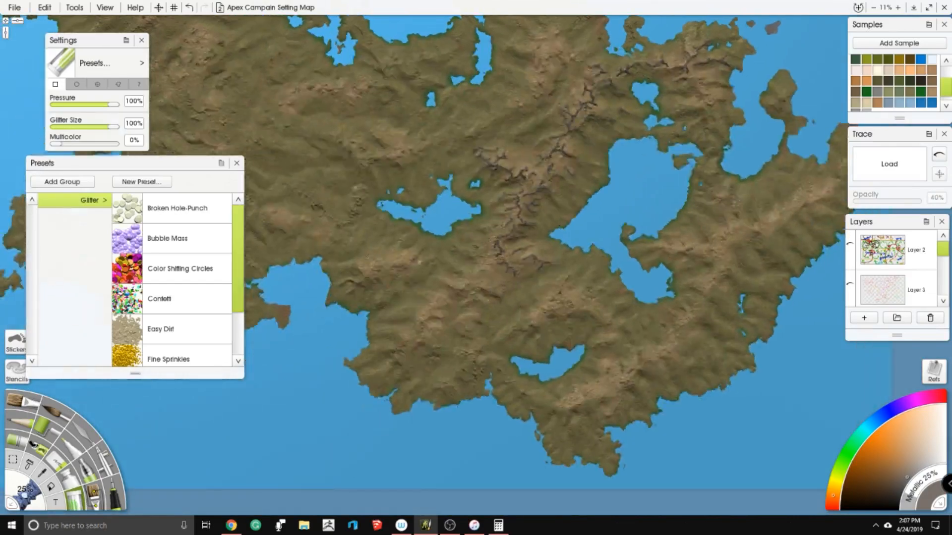
scroll(485, 327, "up", 8)
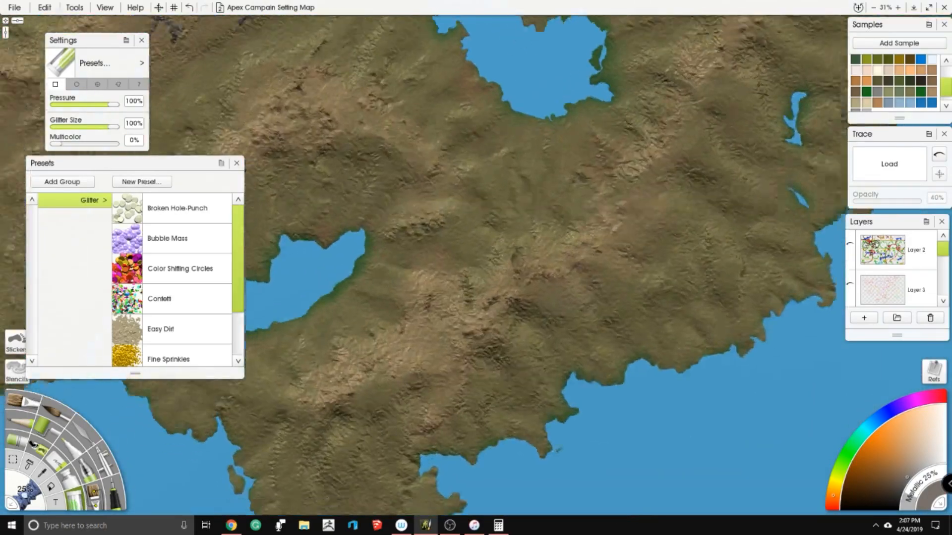
left_click_drag(461, 153, 488, 111)
mouse_move(298, 348)
left_mouse_down()
mouse_move(325, 356)
mouse_move(324, 375)
mouse_move(351, 352)
mouse_move(350, 342)
mouse_move(385, 369)
mouse_move(383, 347)
mouse_move(407, 346)
mouse_move(411, 357)
mouse_move(411, 314)
mouse_move(426, 333)
mouse_move(459, 311)
mouse_move(434, 308)
mouse_move(481, 322)
left_mouse_up()
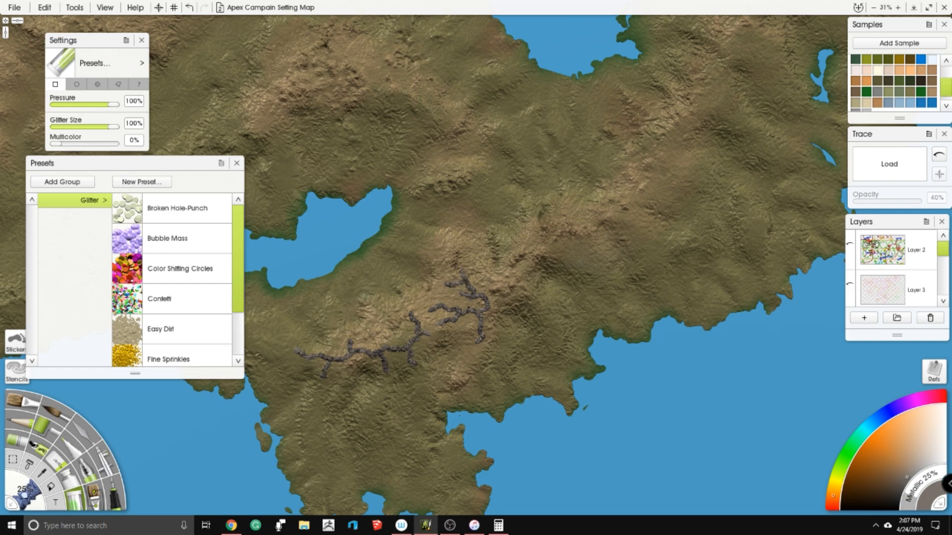
- Extend the southern glitter ridge northeast along the hills, adding side spurs and a further branching section
mouse_move(464, 278)
left_mouse_down()
mouse_move(512, 284)
mouse_move(552, 250)
mouse_move(517, 258)
mouse_move(533, 241)
left_mouse_up()
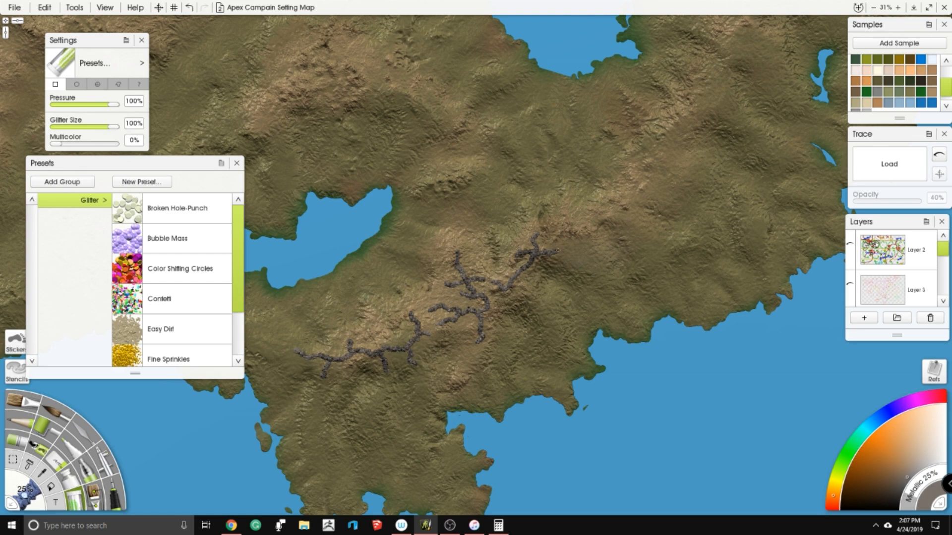
left_click_drag(583, 269, 574, 276)
left_click_drag(511, 283, 552, 316)
left_click_drag(561, 178, 386, 261)
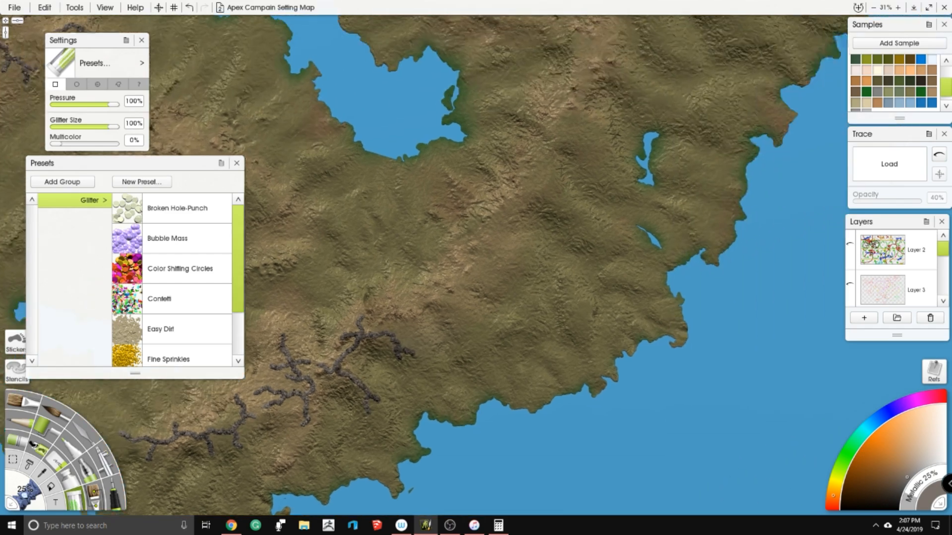
mouse_move(376, 317)
left_mouse_down()
mouse_move(406, 306)
mouse_move(420, 326)
mouse_move(416, 306)
mouse_move(431, 297)
mouse_move(452, 315)
mouse_move(452, 295)
left_mouse_up()
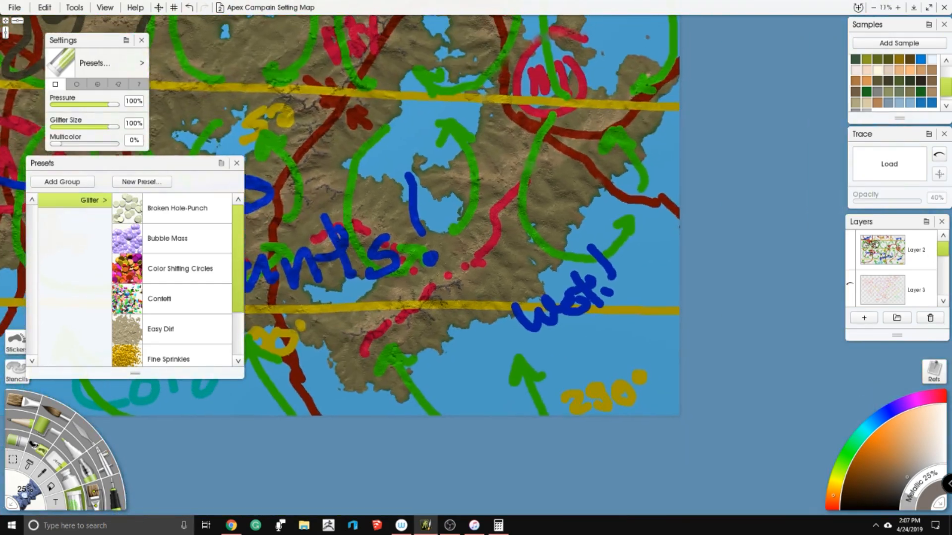
- Examine the planning sketch on Layer 2 over the southeastern land, hide it again and return to Layer 6
scroll(486, 263, "up", 2)
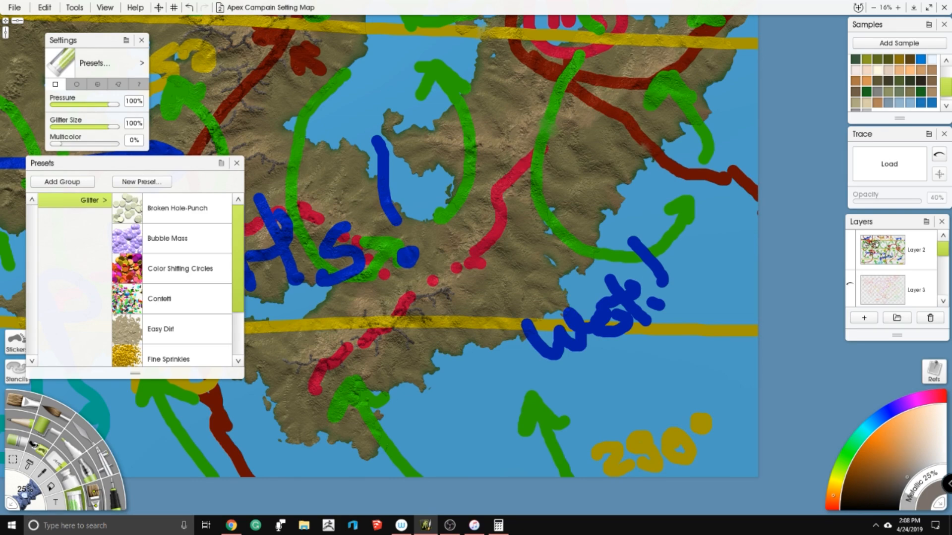
left_click_drag(637, 78, 627, 111)
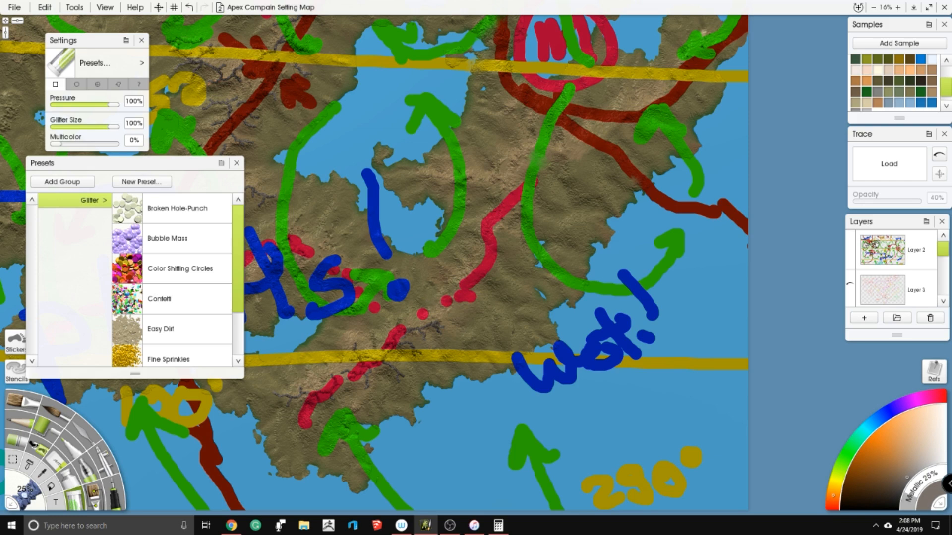
mouse_move(931, 243)
scroll(889, 277, "down", 3)
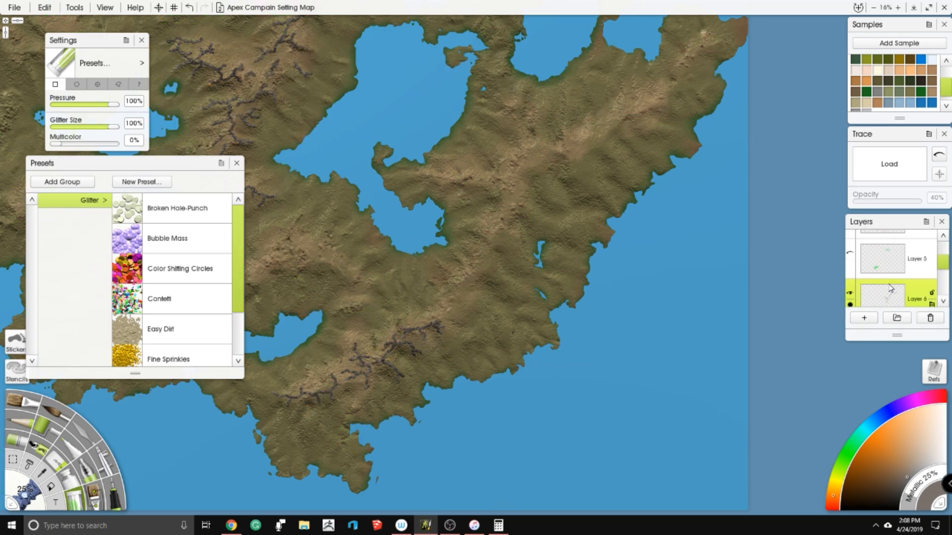
- Continue the southeastern glitter ridge northeast toward the narrow lake, with forked spurs on both sides
scroll(474, 256, "up", 3)
left_click_drag(473, 297, 563, 215)
scroll(568, 182, "up", 1)
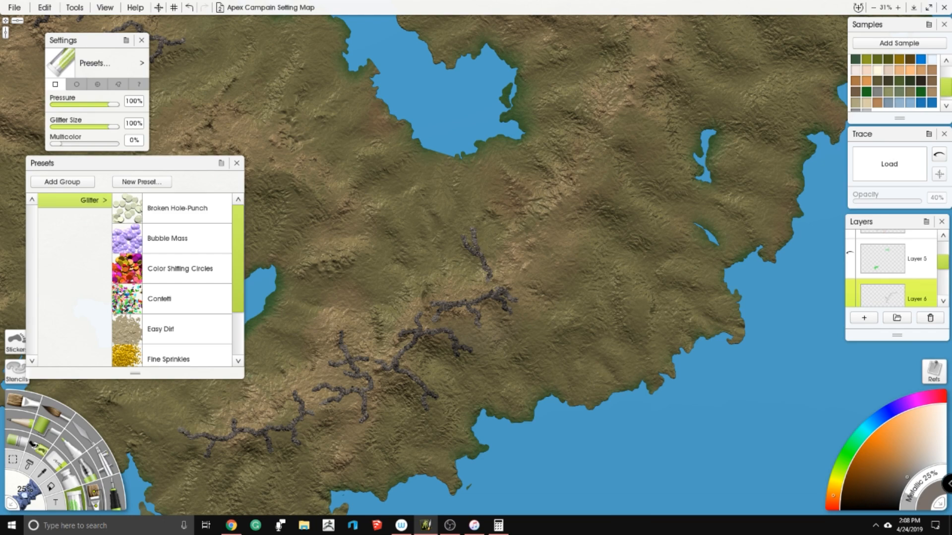
mouse_move(503, 285)
left_mouse_down()
mouse_move(537, 271)
mouse_move(561, 287)
mouse_move(550, 270)
mouse_move(531, 269)
mouse_move(544, 268)
mouse_move(526, 243)
mouse_move(547, 240)
mouse_move(561, 256)
mouse_move(589, 251)
mouse_move(543, 220)
mouse_move(538, 204)
mouse_move(557, 211)
mouse_move(585, 188)
left_mouse_up()
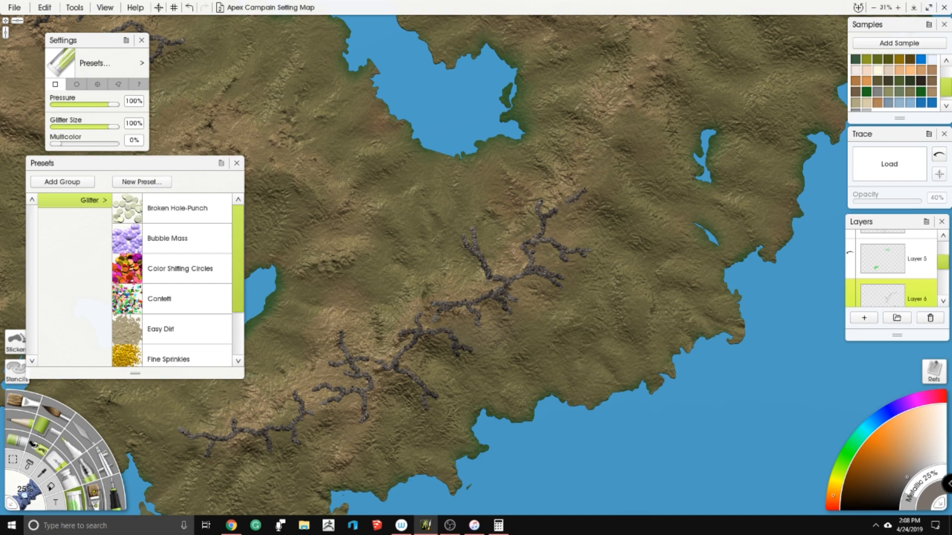
- Paint a branching glitter section on the hills between the lake's southeastern shore and the narrow coastal lakes
left_click_drag(594, 188, 585, 157)
left_click_drag(567, 206, 506, 254)
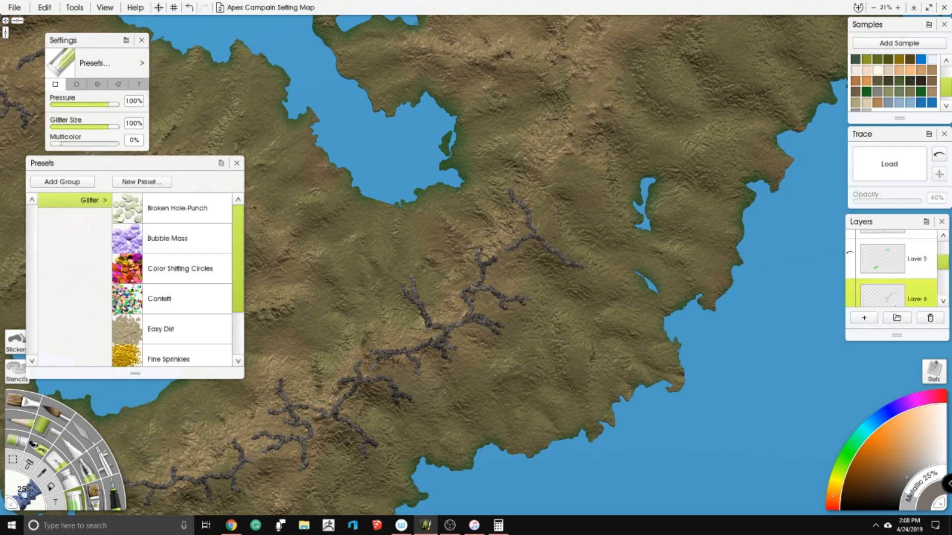
mouse_move(534, 237)
left_mouse_down()
mouse_move(499, 237)
mouse_move(498, 224)
mouse_move(507, 255)
left_mouse_up()
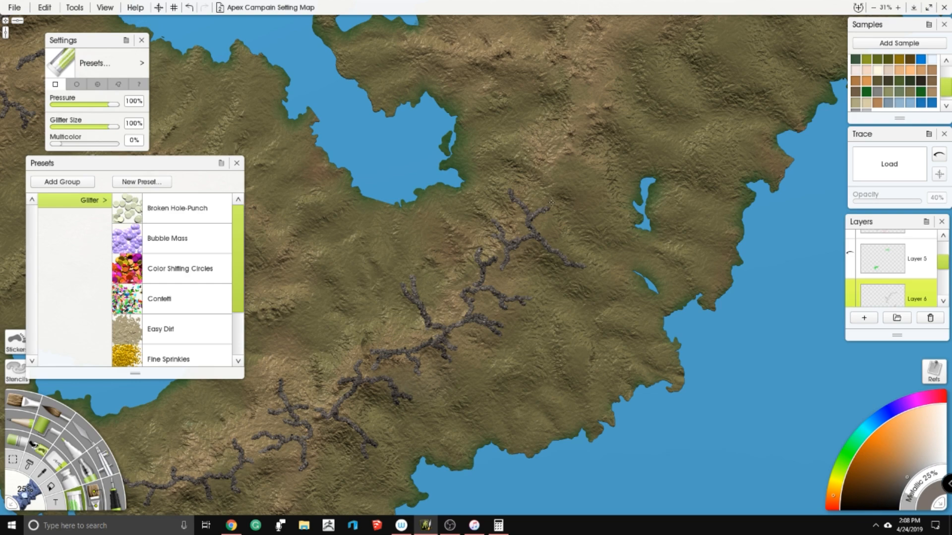
- Extend the ridge north past the narrow lake with an eastward arm, and add short isolated spurs near the southeastern coast
mouse_move(535, 162)
left_mouse_down()
mouse_move(587, 195)
mouse_move(553, 266)
left_mouse_up()
mouse_move(547, 229)
left_mouse_down()
mouse_move(552, 204)
mouse_move(576, 198)
mouse_move(598, 203)
mouse_move(607, 220)
mouse_move(642, 224)
left_mouse_up()
scroll(537, 310, "up", 2)
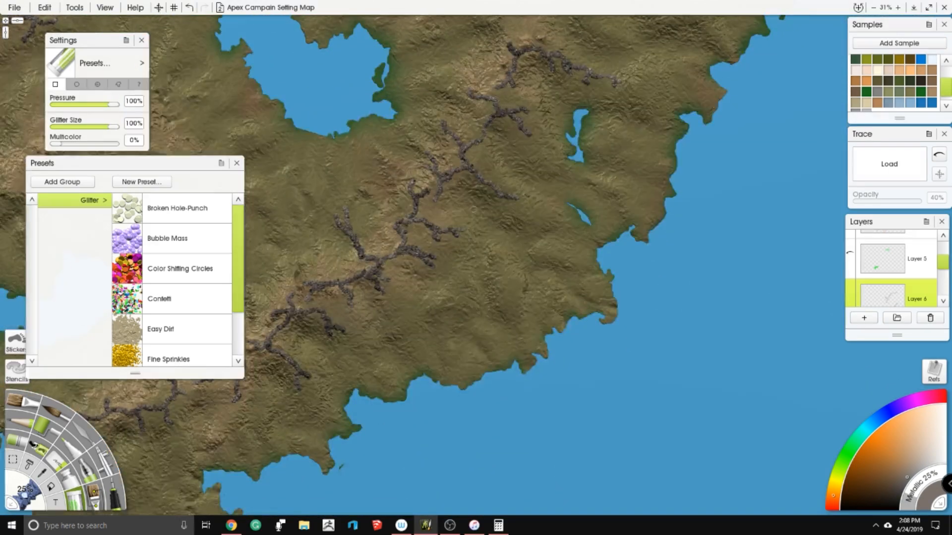
scroll(499, 241, "down", 2)
left_click_drag(534, 273, 522, 132)
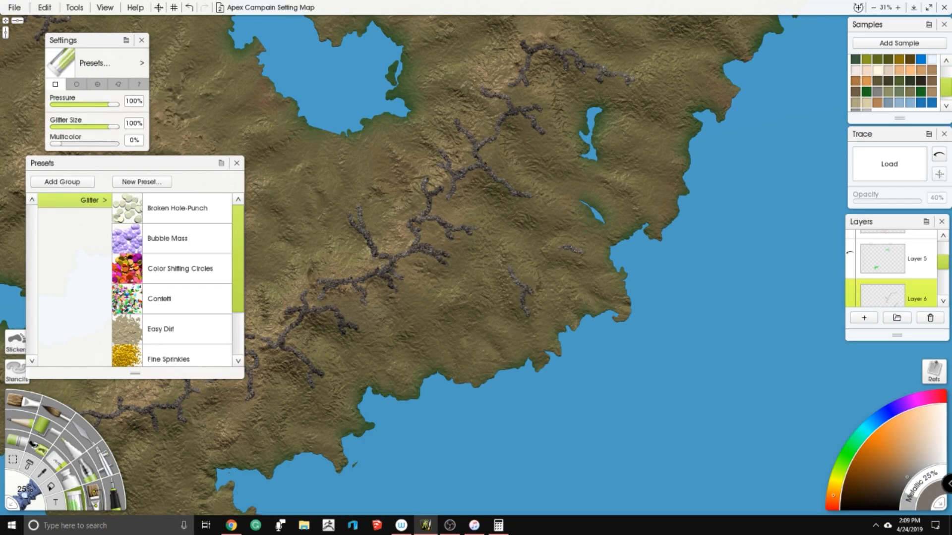
- Paint a curved glitter segment and a forked ridge on the hills north of the eastward arm
left_click_drag(520, 134, 471, 377)
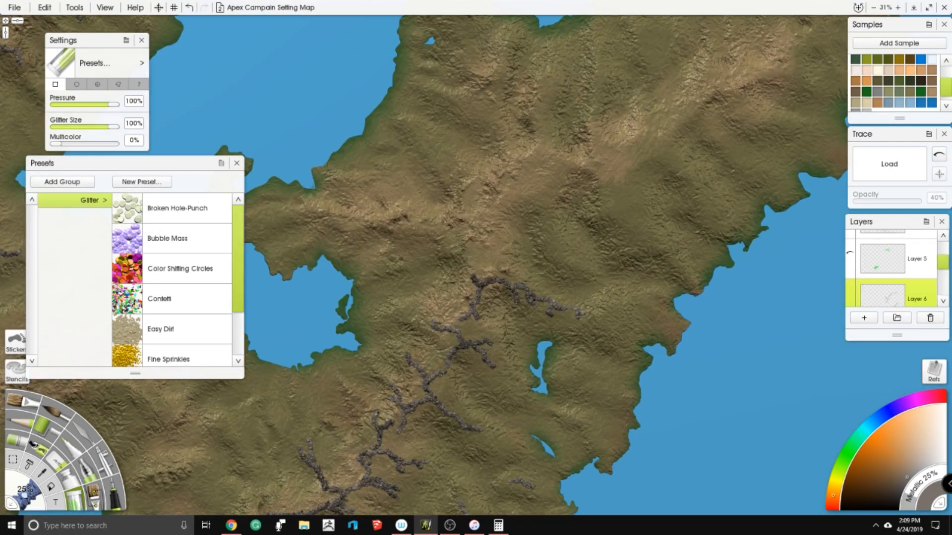
left_click_drag(480, 228, 498, 238)
left_click_drag(479, 201, 443, 244)
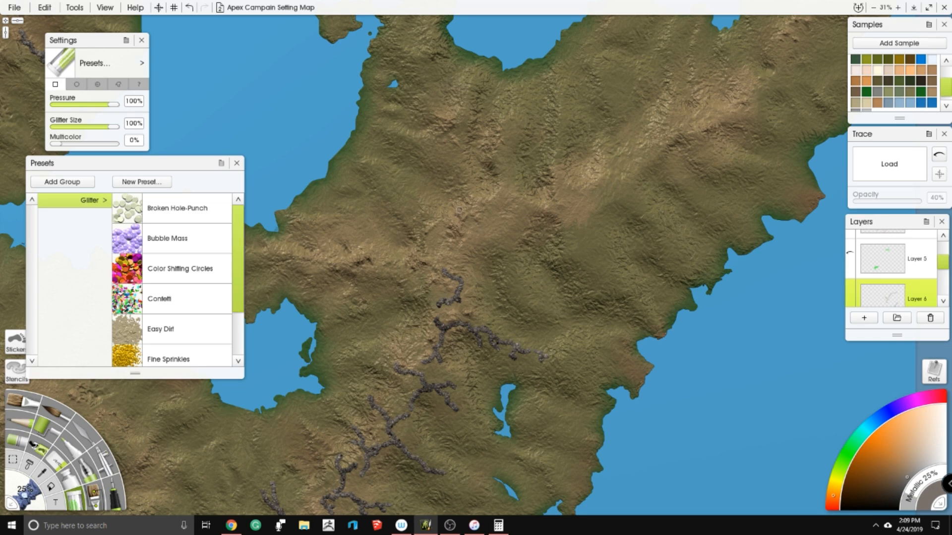
left_click_drag(460, 134, 404, 137)
mouse_move(412, 247)
left_mouse_down()
mouse_move(447, 242)
mouse_move(462, 281)
left_mouse_up()
left_click_drag(445, 243, 449, 224)
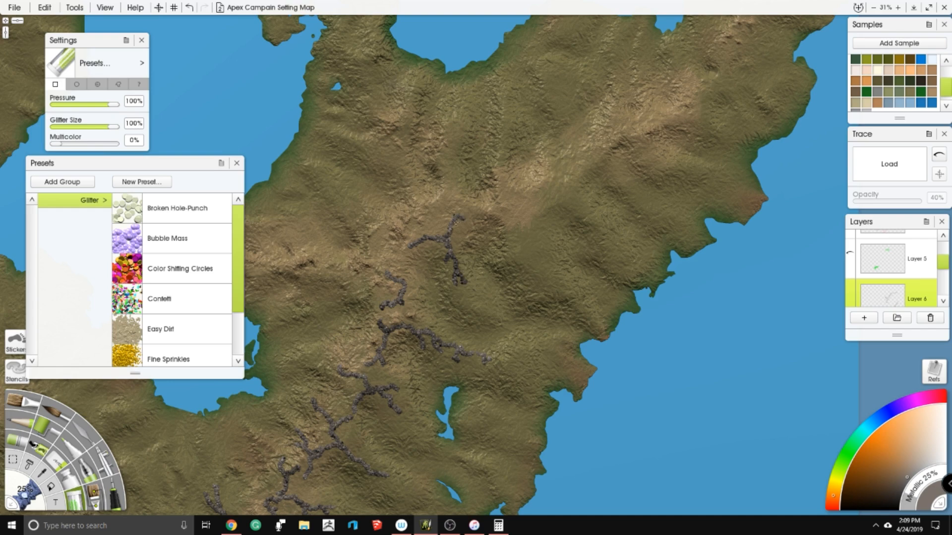
- Continue the glitter ridge northeast along the eastern highlands with branching spurs toward the coast
mouse_move(510, 210)
left_mouse_down()
mouse_move(530, 264)
mouse_move(545, 274)
mouse_move(521, 218)
mouse_move(553, 195)
mouse_move(574, 207)
mouse_move(562, 197)
mouse_move(567, 168)
mouse_move(571, 189)
mouse_move(562, 222)
left_mouse_up()
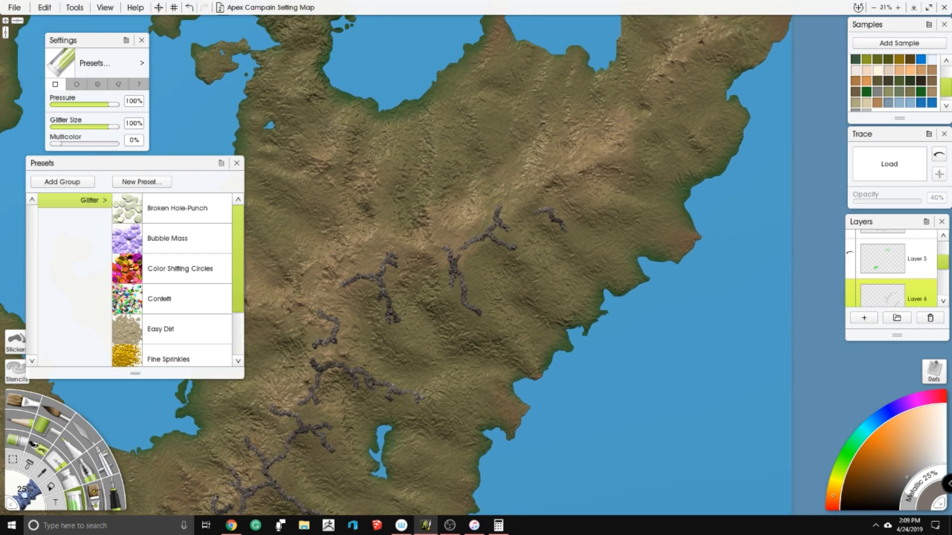
mouse_move(567, 183)
left_mouse_down()
mouse_move(589, 205)
mouse_move(596, 195)
mouse_move(535, 187)
mouse_move(500, 209)
left_mouse_up()
mouse_move(564, 174)
left_mouse_down()
mouse_move(583, 169)
mouse_move(598, 147)
mouse_move(615, 157)
left_mouse_up()
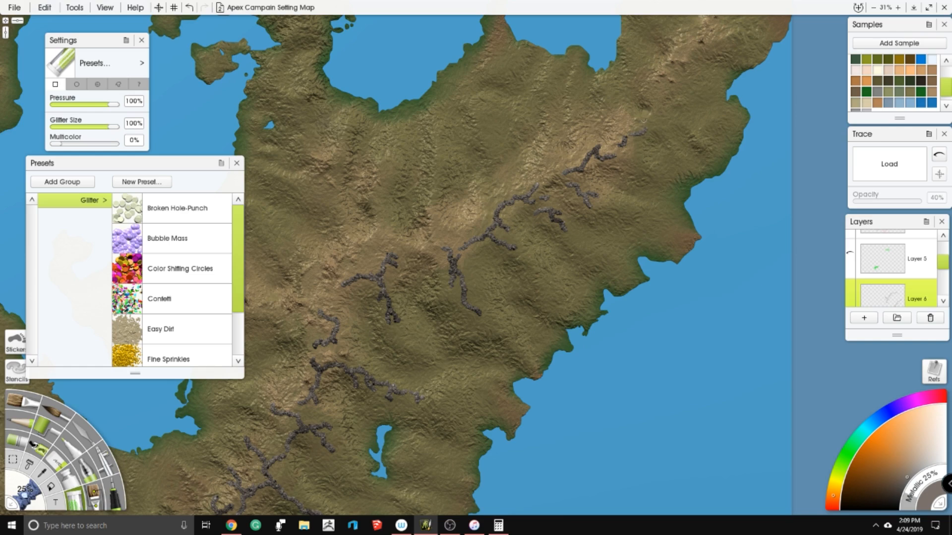
- Rework the hills between the heart-shaped lake and the eastern coast with the 200% Palette Knife on the land layer
scroll(620, 100, "down", 4)
left_click_drag(450, 163, 370, 135)
scroll(635, 125, "up", 2)
scroll(369, 135, "up", 1)
left_click_drag(325, 488, 547, 379)
scroll(708, 291, "down", 3)
left_click_drag(590, 62, 561, 157)
scroll(561, 157, "up", 4)
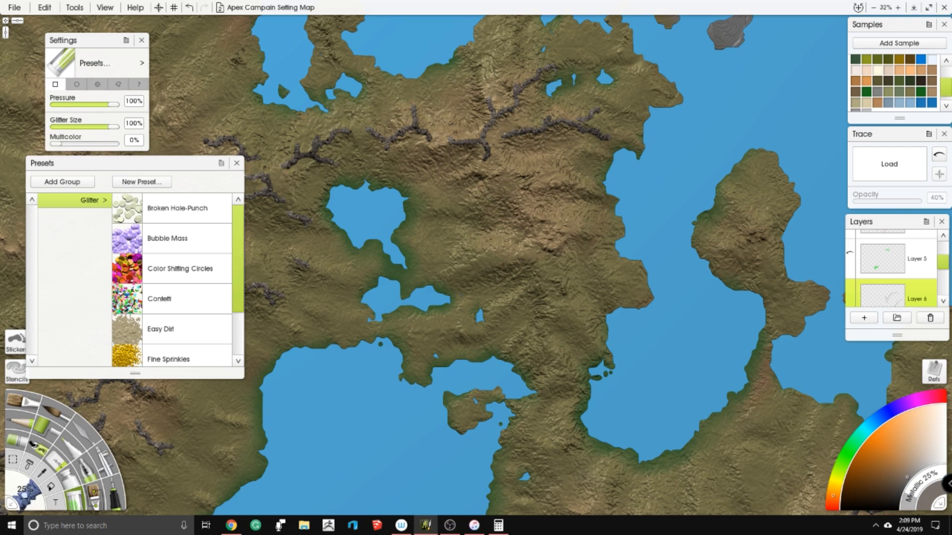
scroll(897, 304, "down", 1)
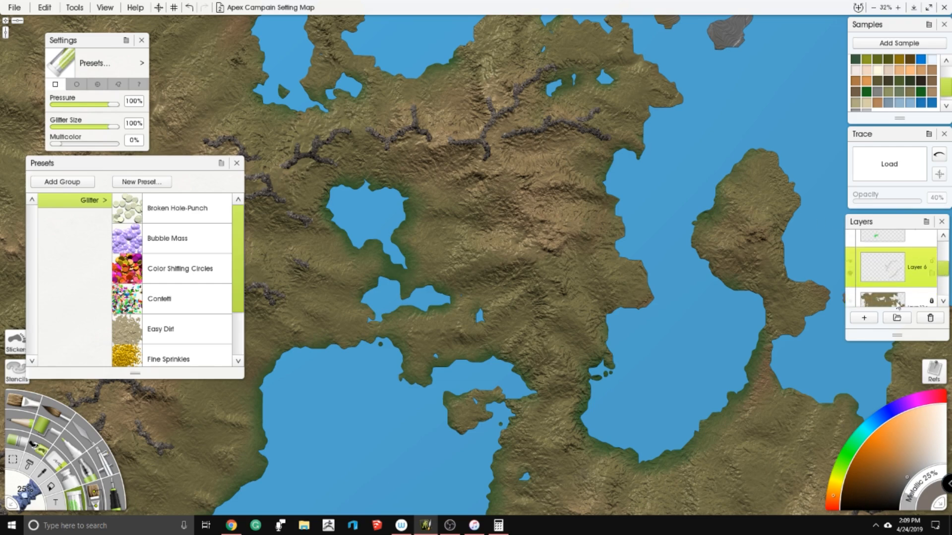
left_click(885, 299)
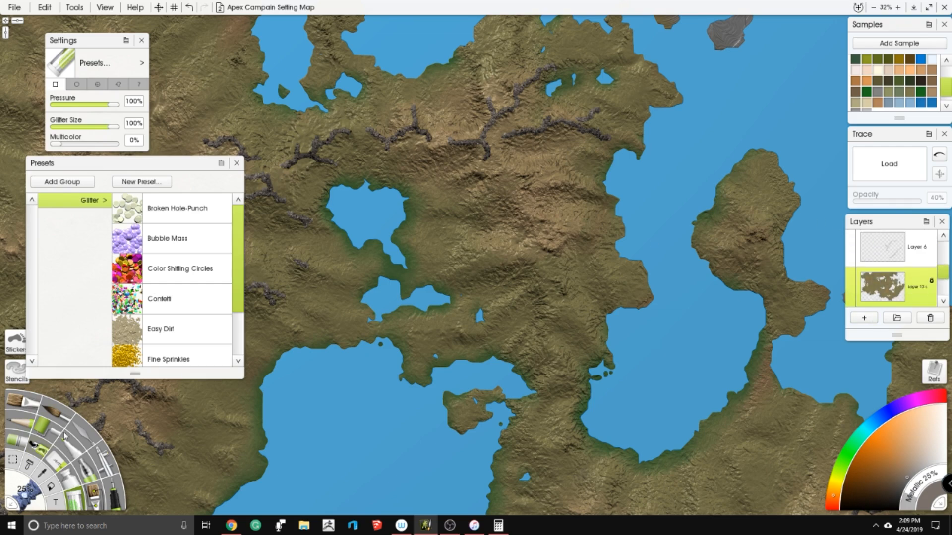
left_click(82, 428)
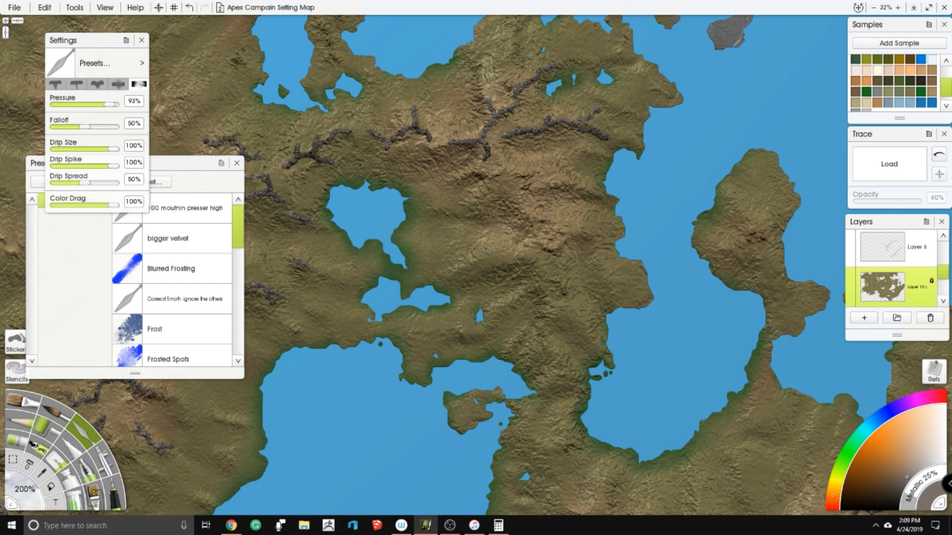
left_click_drag(439, 273, 417, 257)
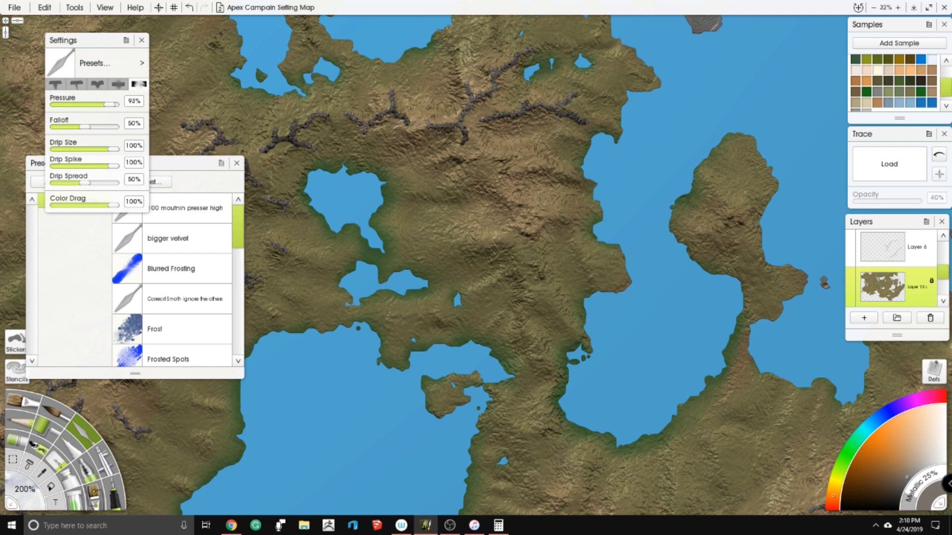
scroll(617, 186, "up", 3)
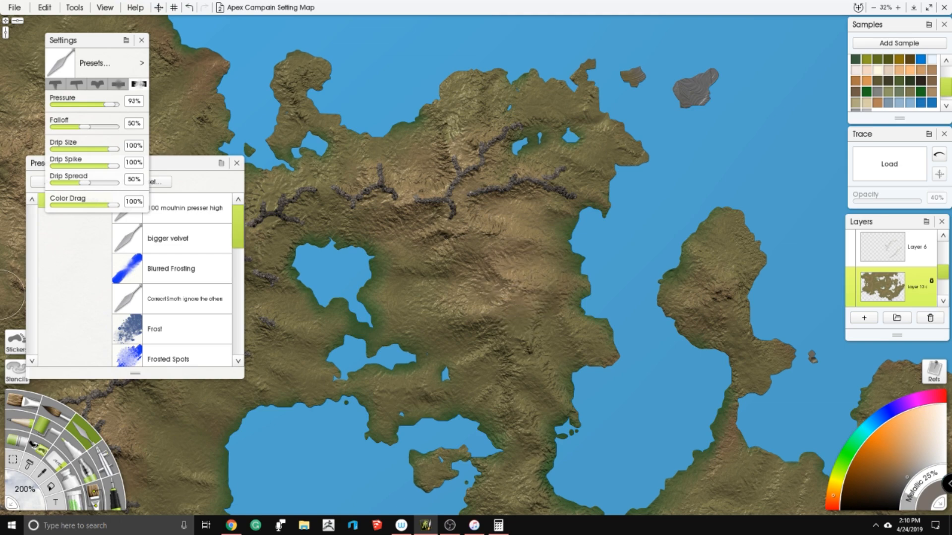
- Paint a branching dark glitter ridge on Layer 6 running south over the hills east of the heart-shaped lake
scroll(6, 300, "down", 6)
scroll(129, 323, "down", 1)
scroll(557, 255, "up", 2)
scroll(557, 255, "up", 1)
left_click_drag(558, 256, 511, 177)
left_click(892, 252)
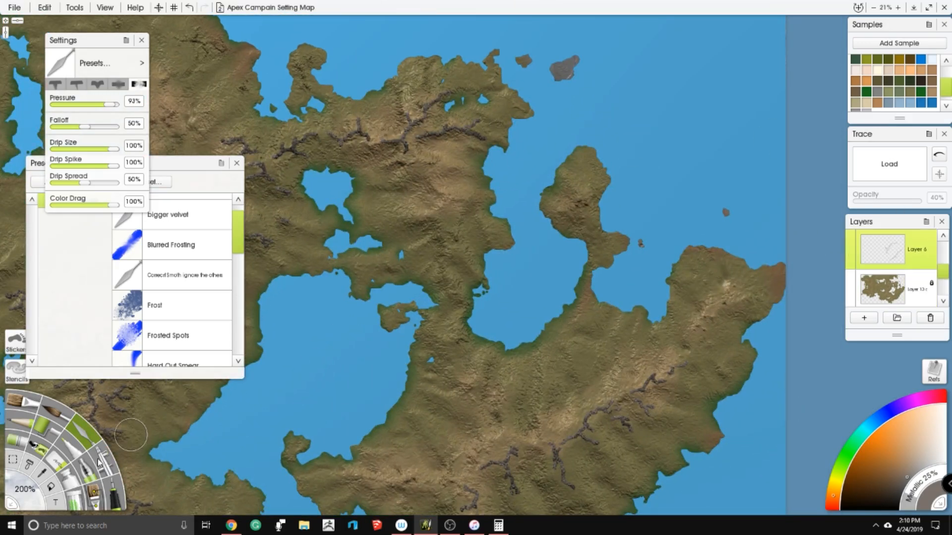
left_click(105, 479)
scroll(558, 91, "up", 6)
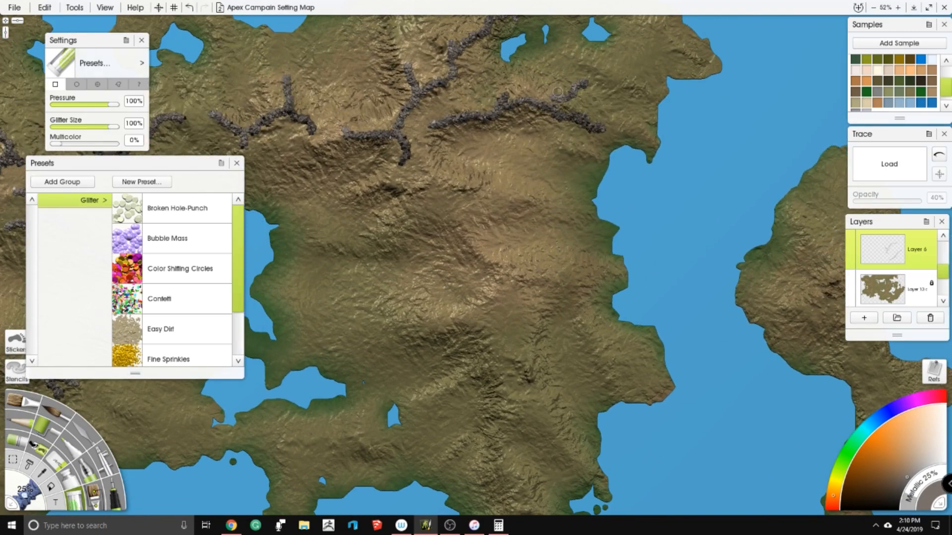
mouse_move(431, 196)
left_mouse_down()
mouse_move(448, 210)
mouse_move(471, 196)
mouse_move(522, 196)
mouse_move(462, 207)
mouse_move(481, 255)
mouse_move(507, 275)
mouse_move(487, 306)
mouse_move(454, 316)
mouse_move(491, 319)
mouse_move(485, 327)
mouse_move(414, 321)
left_mouse_up()
left_click_drag(505, 274, 559, 277)
mouse_move(485, 341)
left_mouse_down()
mouse_move(486, 364)
mouse_move(448, 386)
left_mouse_up()
left_click_drag(489, 359, 497, 376)
left_click_drag(498, 342, 506, 354)
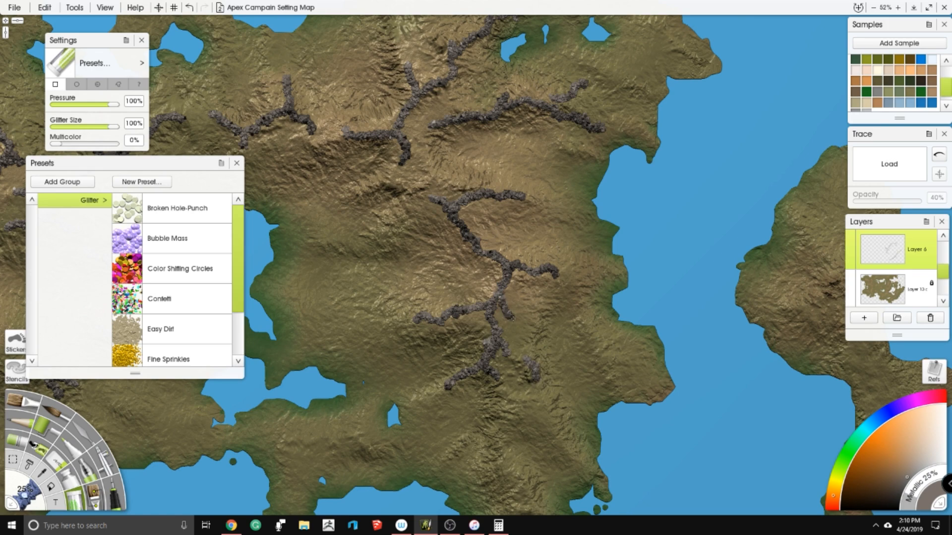
- Extend that ridge south with a fork, and add isolated spurs near the eastern coast and south of the small lakes
scroll(492, 348, "down", 3)
scroll(492, 348, "down", 2)
mouse_move(505, 283)
left_mouse_down()
mouse_move(527, 332)
mouse_move(506, 294)
mouse_move(518, 263)
mouse_move(508, 227)
mouse_move(564, 282)
mouse_move(463, 362)
left_mouse_up()
left_click_drag(578, 271, 584, 296)
left_click_drag(588, 283, 607, 312)
left_click_drag(337, 382, 473, 304)
mouse_move(419, 291)
left_mouse_down()
mouse_move(454, 292)
mouse_move(460, 283)
left_mouse_up()
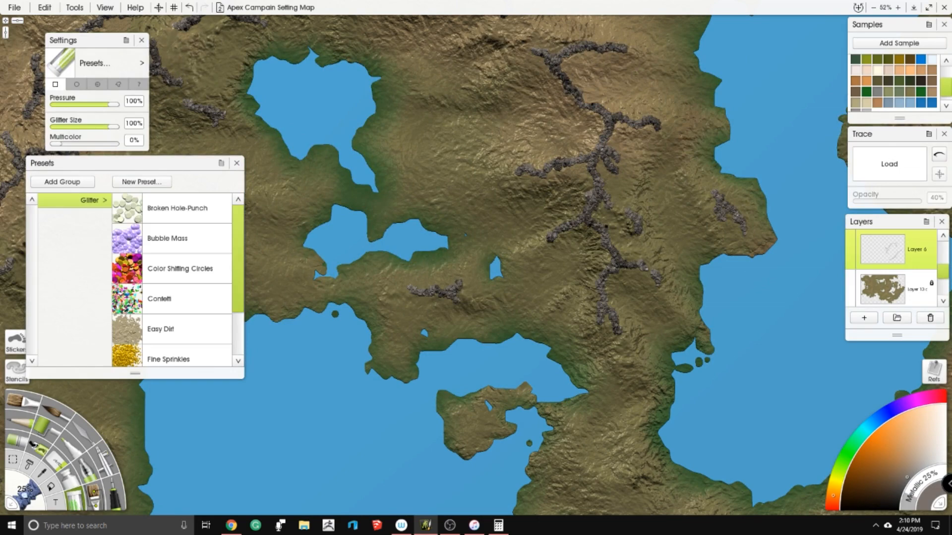
- Paint a small forked glitter ridge on the hills just southeast of the large inland sea
scroll(506, 218, "down", 3)
left_click_drag(391, 372, 534, 249)
scroll(490, 298, "up", 1)
left_click_drag(734, 250, 437, 254)
scroll(441, 252, "down", 1)
scroll(491, 262, "up", 1)
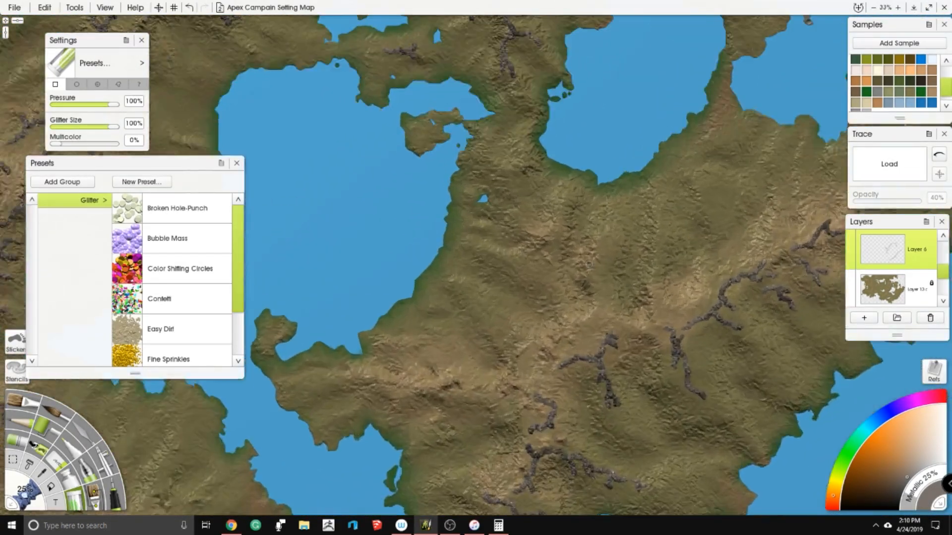
left_click_drag(588, 263, 557, 255)
mouse_move(475, 247)
left_mouse_down()
mouse_move(504, 253)
mouse_move(533, 206)
left_mouse_up()
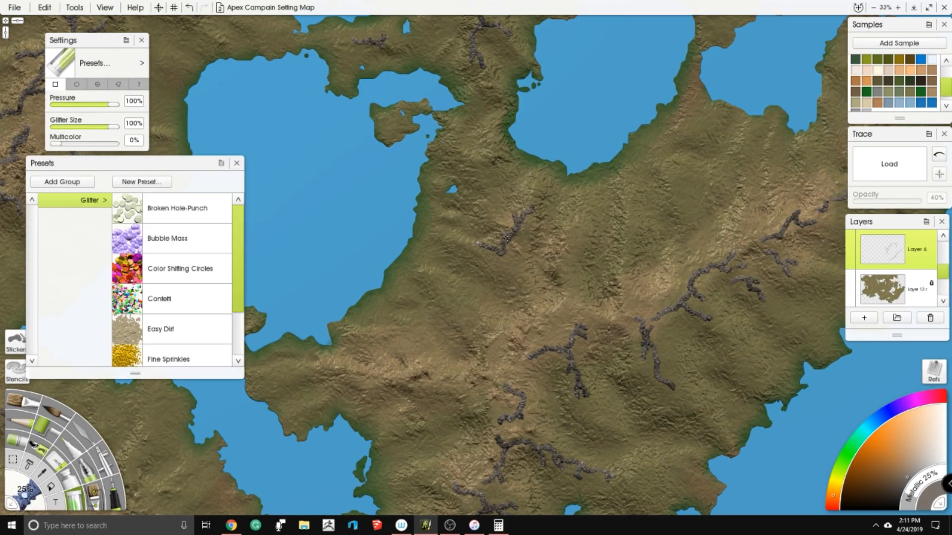
left_click_drag(517, 272, 520, 279)
- Add short glitter spurs on the hills around the forked ridge, reaching east toward the main highland ridge
left_click_drag(576, 298, 570, 250)
left_click_drag(630, 335, 583, 247)
left_click_drag(414, 214, 453, 229)
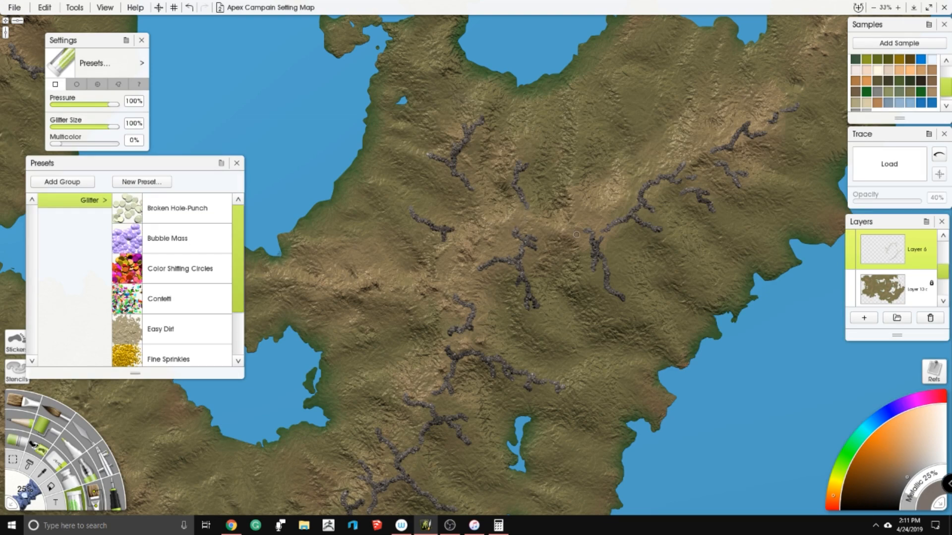
left_click_drag(679, 301, 630, 345)
mouse_move(519, 229)
left_mouse_down()
mouse_move(525, 256)
mouse_move(537, 245)
mouse_move(553, 251)
mouse_move(567, 203)
left_mouse_up()
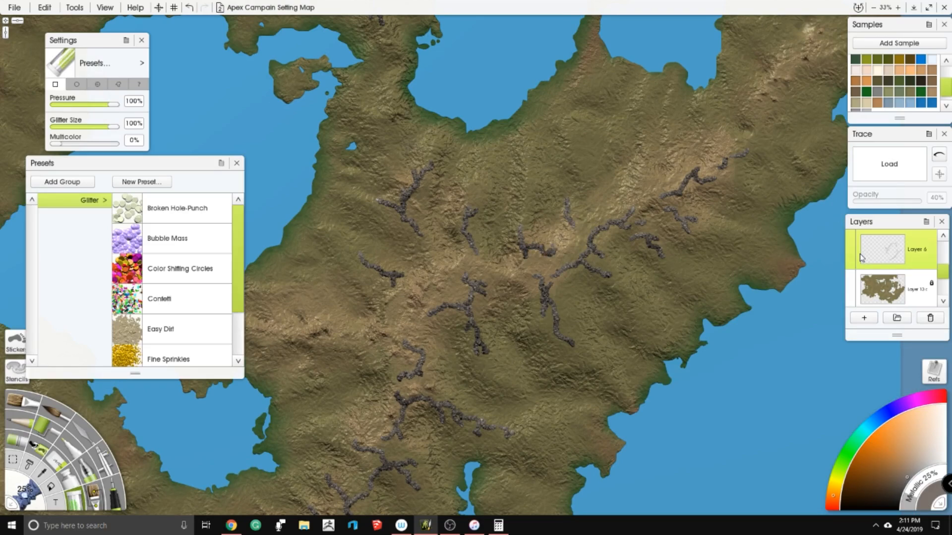
- Show the planning sketch and paint a branching glitter ridge with a short spur along the peninsula north of the bay
scroll(855, 258, "up", 5)
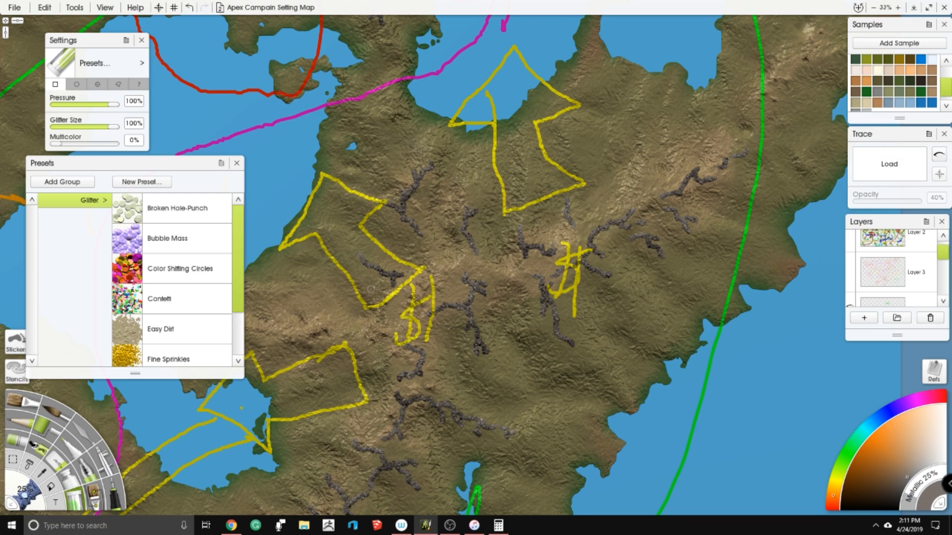
left_click_drag(511, 282, 673, 184)
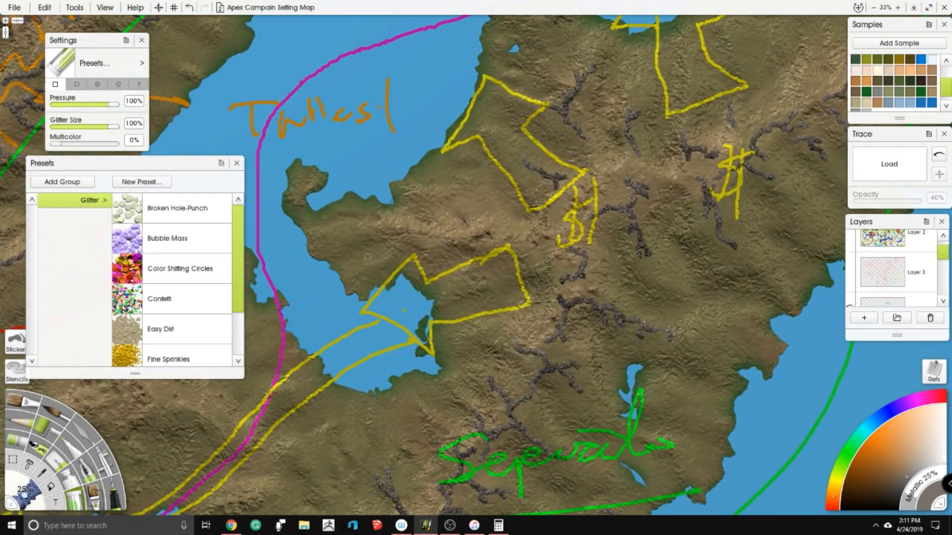
left_click_drag(942, 254, 940, 267)
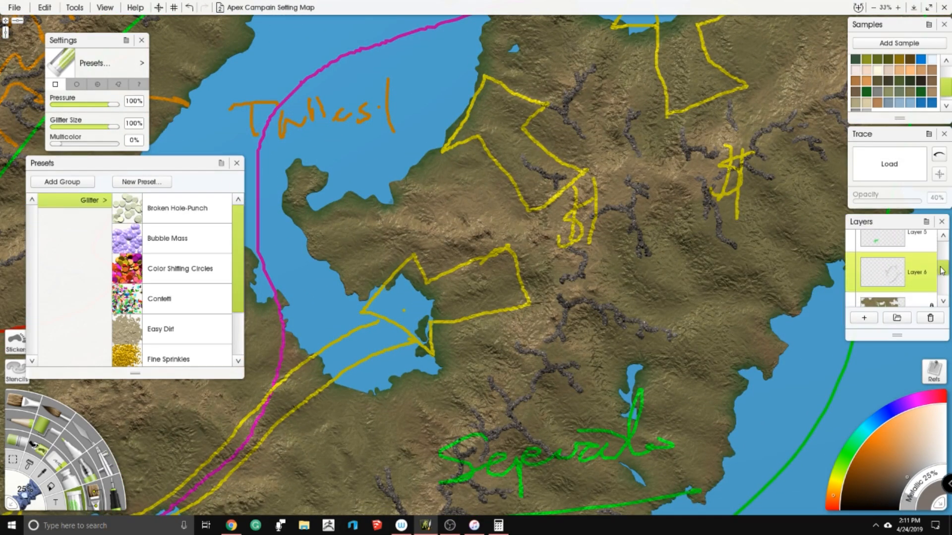
mouse_move(373, 222)
left_mouse_down()
mouse_move(426, 233)
mouse_move(392, 258)
mouse_move(486, 226)
left_mouse_up()
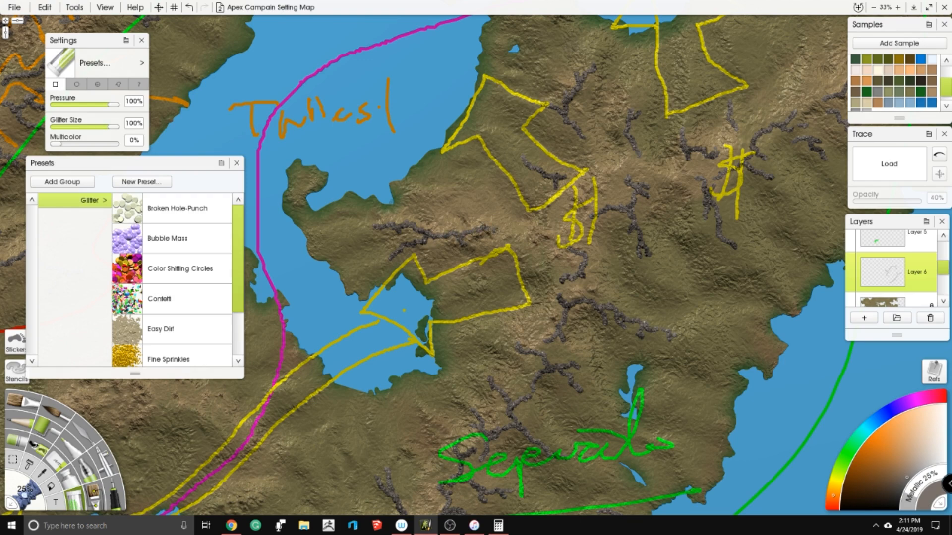
mouse_move(426, 194)
left_mouse_down()
mouse_move(444, 201)
mouse_move(320, 138)
mouse_move(266, 76)
left_mouse_up()
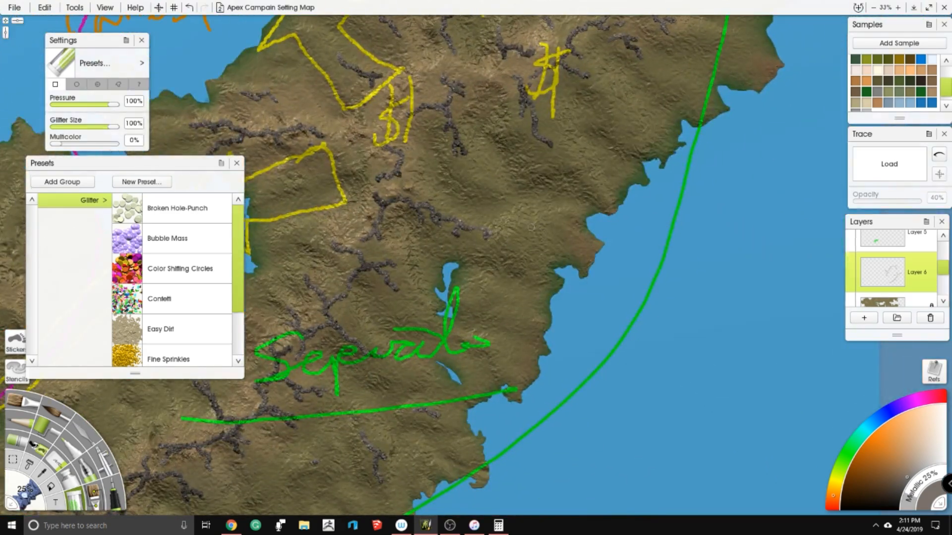
- Scatter short glitter spurs over the eastern highlands, both north of the main ridge and toward the east coast
left_click_drag(519, 160, 449, 382)
left_click_drag(550, 187, 537, 217)
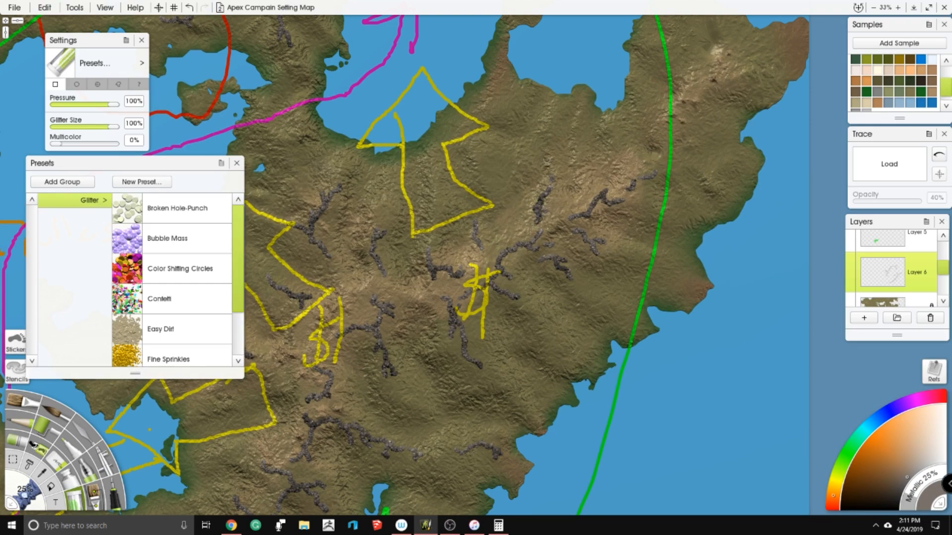
left_click_drag(540, 154, 533, 194)
left_click_drag(571, 149, 573, 180)
left_click_drag(608, 149, 489, 250)
left_click_drag(562, 226, 595, 213)
left_click_drag(545, 233, 432, 188)
mouse_move(479, 420)
left_mouse_down()
mouse_move(467, 265)
mouse_move(506, 281)
left_mouse_up()
left_click_drag(538, 239, 550, 250)
- Add a small spur beside the narrow lake, and a winding ridge with short spurs south of the bay
left_click_drag(300, 311, 484, 81)
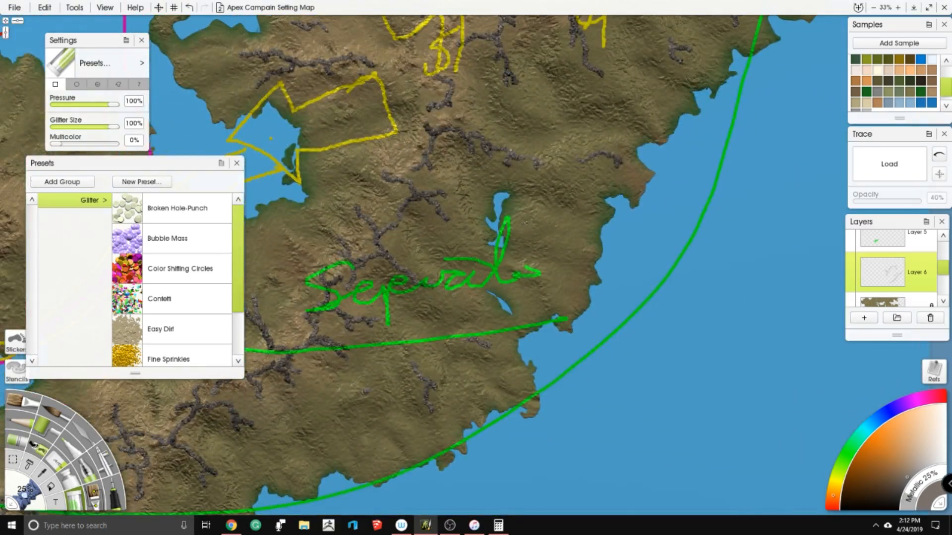
left_click_drag(525, 222, 543, 218)
left_click_drag(338, 183, 362, 207)
left_click_drag(425, 186, 528, 222)
right_click(528, 222)
left_click(375, 264)
mouse_move(366, 296)
left_mouse_down()
mouse_move(364, 310)
mouse_move(419, 169)
left_mouse_up()
mouse_move(342, 226)
left_mouse_down()
mouse_move(402, 179)
mouse_move(411, 198)
mouse_move(427, 202)
mouse_move(416, 214)
mouse_move(433, 207)
mouse_move(389, 303)
left_mouse_up()
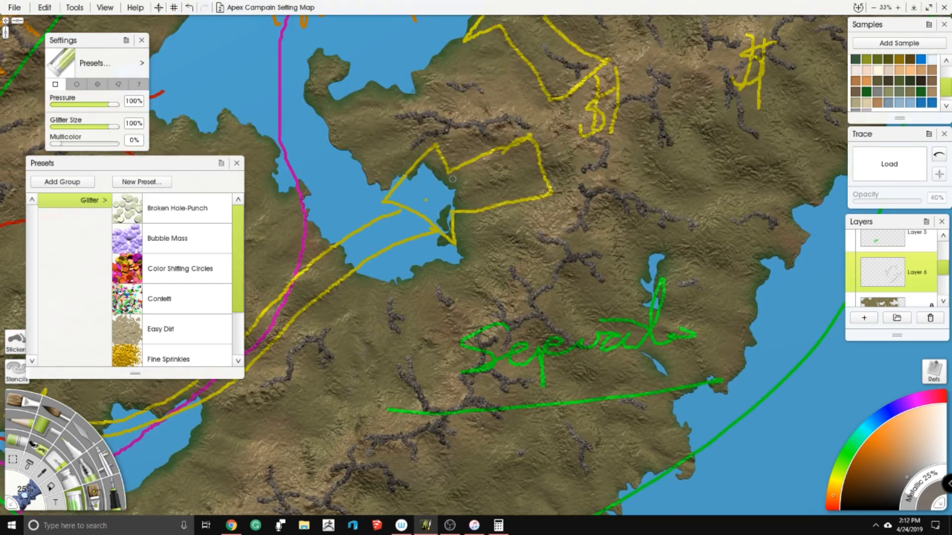
- Paint short glitter spurs on the northern hills between the two bays and up the narrow northern peninsula
left_click_drag(453, 179, 430, 247)
left_click_drag(466, 154, 394, 274)
left_click_drag(473, 135, 452, 201)
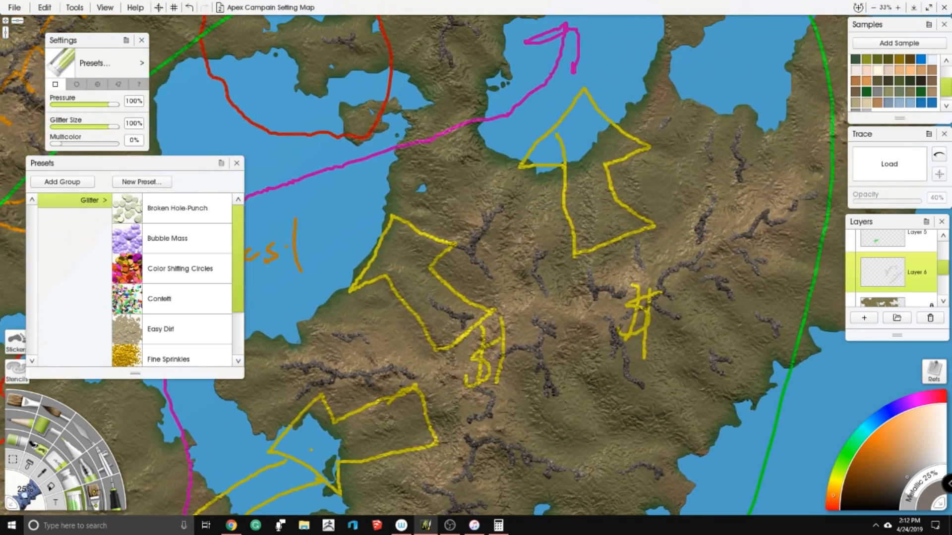
left_click_drag(474, 149, 483, 163)
left_click_drag(467, 114, 339, 168)
mouse_move(530, 240)
left_mouse_down()
mouse_move(519, 225)
mouse_move(526, 263)
left_mouse_up()
mouse_move(543, 174)
left_mouse_down()
mouse_move(551, 180)
mouse_move(540, 155)
mouse_move(505, 278)
left_mouse_up()
- Paint a branching glitter ridge on the northeastern cape's peak, with a short spur to its south
mouse_move(498, 154)
left_mouse_down()
mouse_move(515, 204)
mouse_move(416, 137)
left_mouse_up()
mouse_move(591, 156)
left_mouse_down()
mouse_move(602, 200)
mouse_move(625, 196)
left_mouse_up()
left_click_drag(601, 200, 573, 222)
left_click_drag(587, 284, 575, 287)
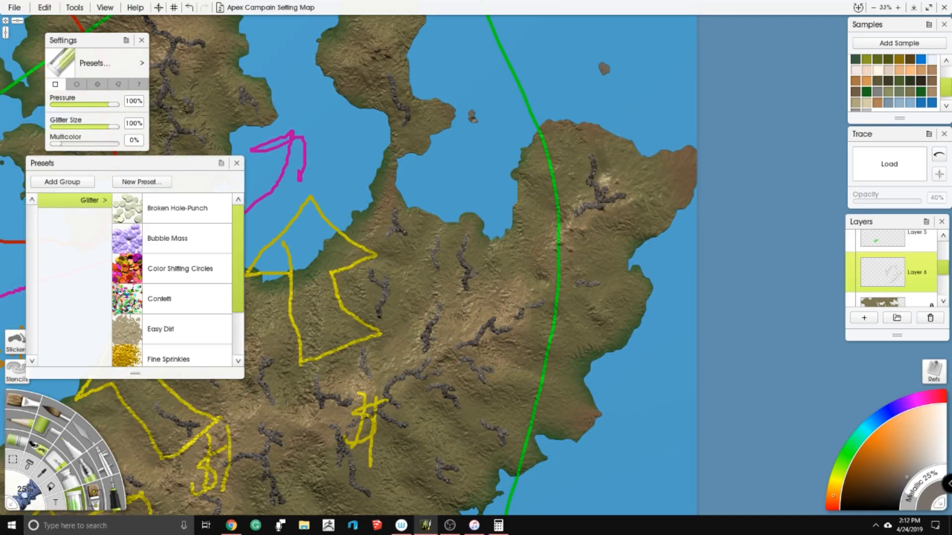
- Hide the Layer 3 planning sketch
scroll(550, 269, "down", 5)
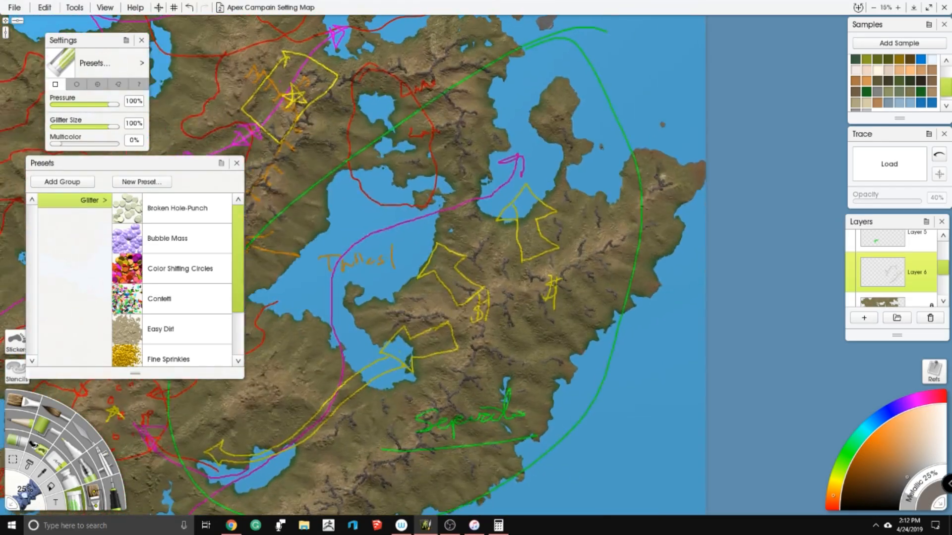
scroll(859, 258, "up", 1)
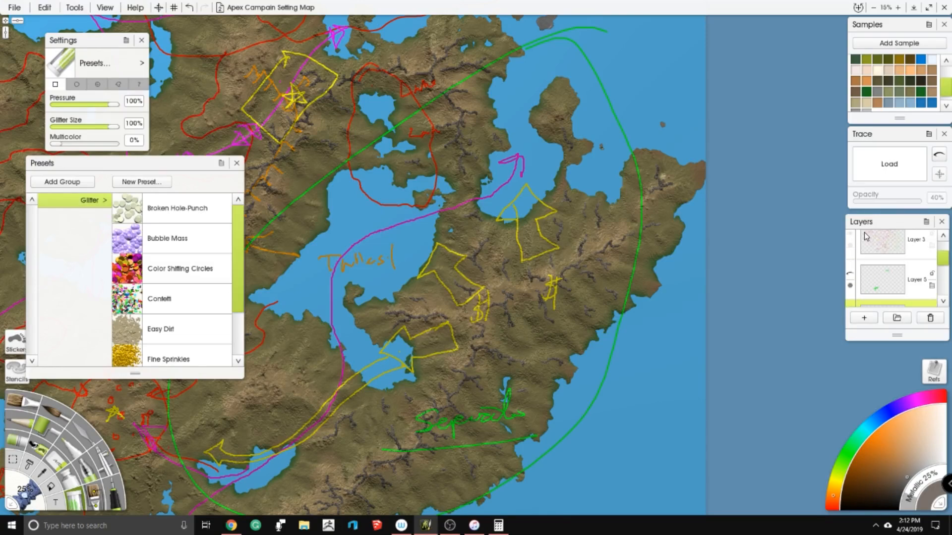
scroll(857, 241, "up", 2)
scroll(853, 271, "down", 1)
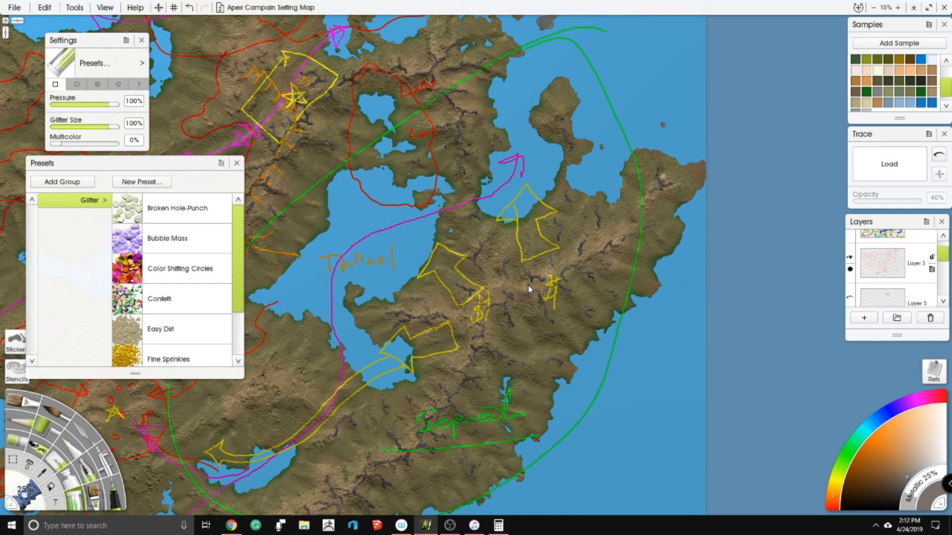
left_click(850, 257)
- Paint a three-armed glitter ridge on the hills northwest of the southern lake
mouse_move(527, 285)
left_mouse_down()
mouse_move(634, 83)
mouse_move(691, 125)
mouse_move(688, 187)
left_mouse_up()
scroll(476, 260, "up", 2)
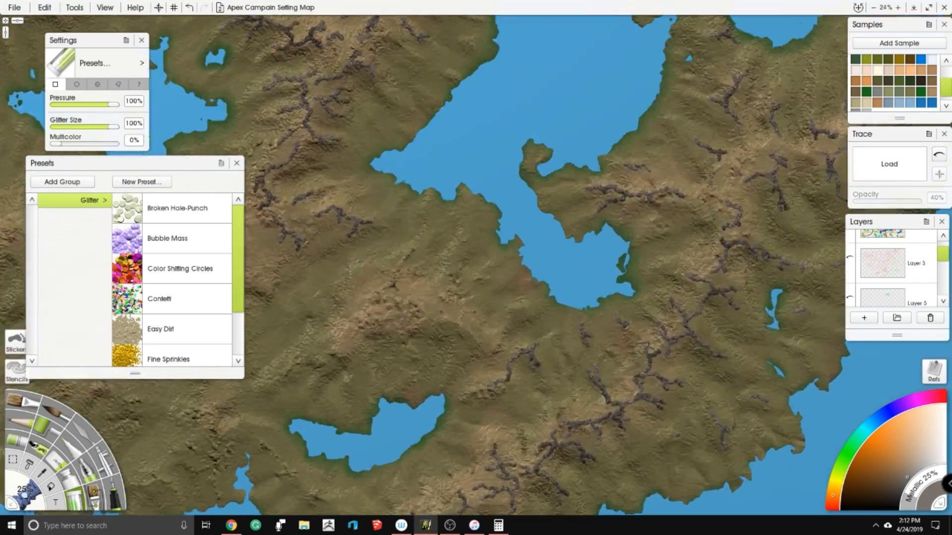
scroll(494, 250, "down", 3)
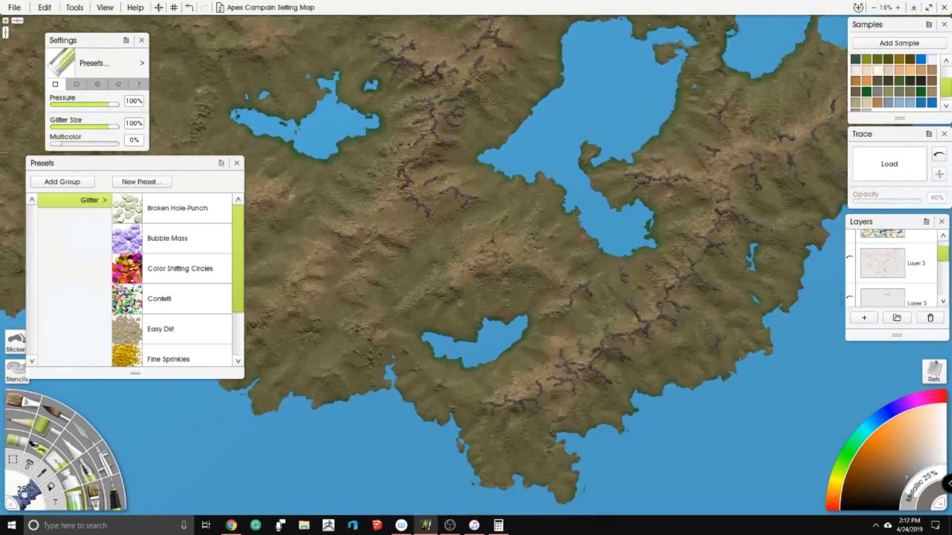
scroll(507, 261, "up", 5)
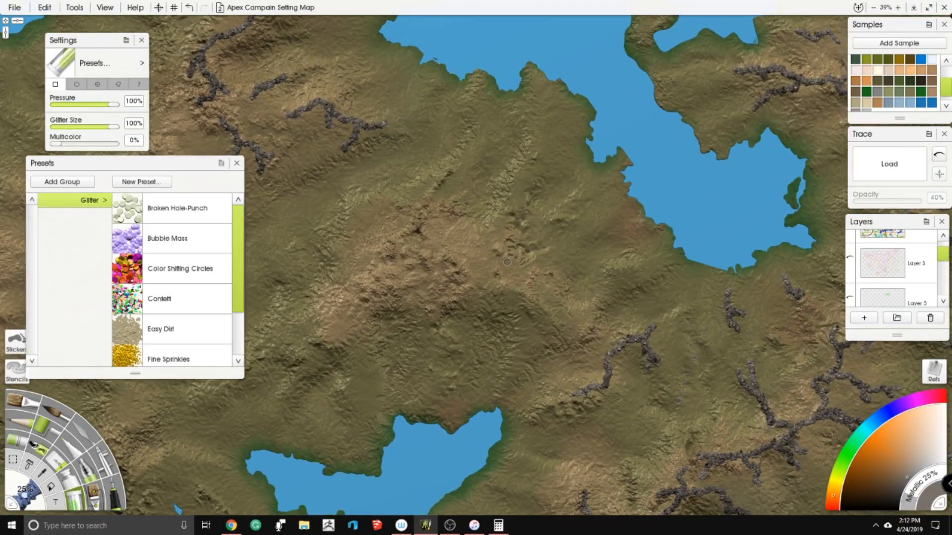
left_click_drag(428, 244, 537, 234)
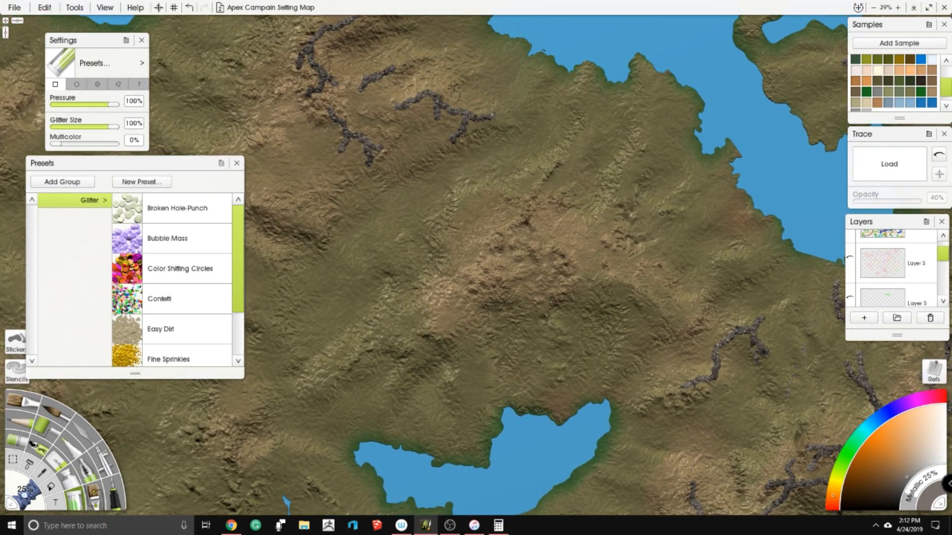
mouse_move(567, 309)
left_mouse_down()
mouse_move(597, 264)
mouse_move(603, 206)
left_mouse_up()
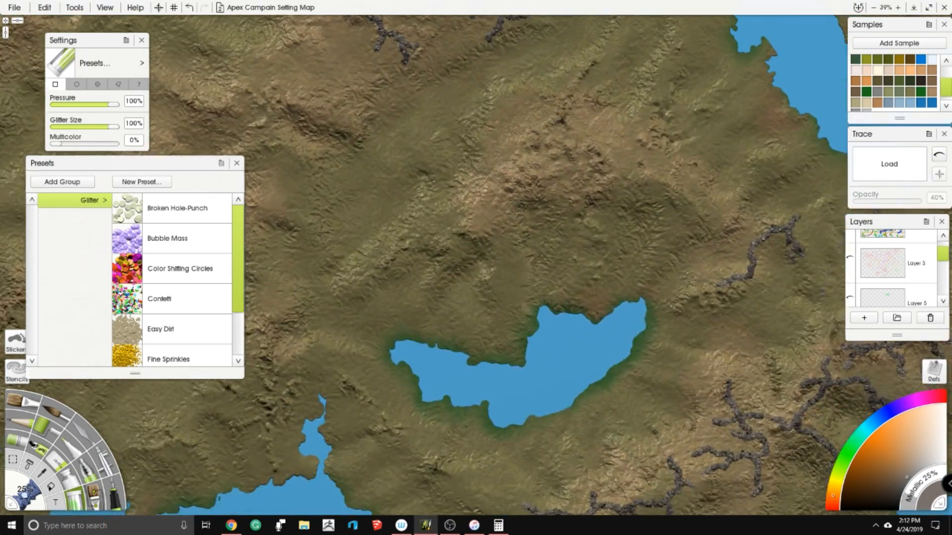
mouse_move(374, 259)
left_mouse_down()
mouse_move(404, 241)
mouse_move(356, 273)
mouse_move(370, 280)
left_mouse_up()
mouse_move(406, 249)
left_mouse_down()
mouse_move(429, 220)
mouse_move(453, 234)
left_mouse_up()
mouse_move(457, 256)
left_mouse_down()
mouse_move(418, 304)
mouse_move(459, 240)
mouse_move(494, 227)
mouse_move(499, 271)
mouse_move(509, 268)
mouse_move(514, 299)
left_mouse_up()
left_click_drag(486, 218, 481, 227)
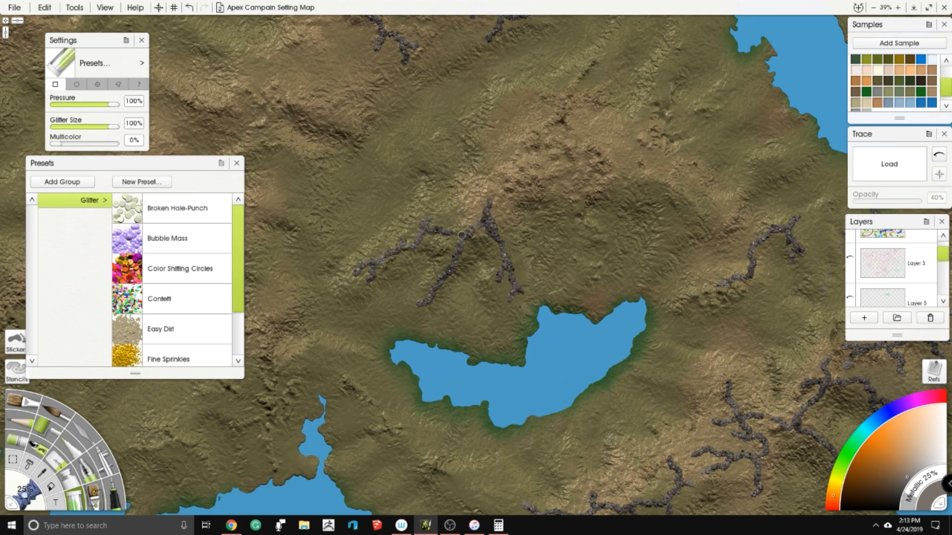
- Add a small branching glitter ridge on the hills northwest of the three-armed ridge
mouse_move(709, 131)
left_mouse_down()
mouse_move(647, 169)
mouse_move(647, 189)
mouse_move(618, 206)
left_mouse_up()
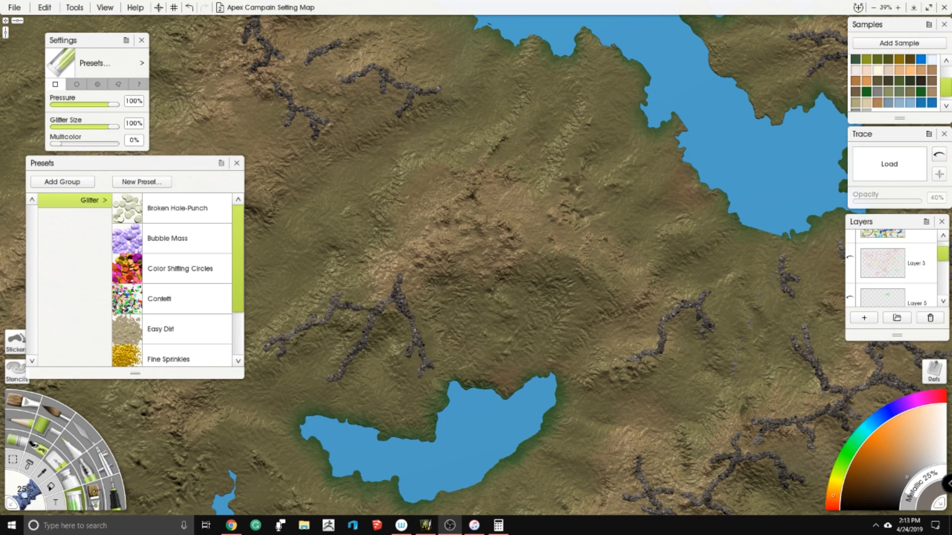
left_click_drag(570, 185, 720, 183)
mouse_move(330, 225)
left_mouse_down()
mouse_move(345, 247)
mouse_move(358, 237)
mouse_move(397, 244)
left_mouse_up()
mouse_move(389, 187)
left_mouse_down()
mouse_move(333, 178)
mouse_move(379, 185)
mouse_move(400, 203)
left_mouse_up()
left_click_drag(387, 183, 421, 169)
left_click_drag(419, 214, 403, 198)
- Paint an arched glitter ridge west of the three-armed ridge, with a short forked spur to its south
mouse_move(332, 301)
left_mouse_down()
mouse_move(406, 268)
mouse_move(402, 244)
mouse_move(430, 268)
left_mouse_up()
mouse_move(407, 247)
left_mouse_down()
mouse_move(374, 250)
mouse_move(340, 268)
mouse_move(357, 287)
mouse_move(331, 270)
mouse_move(374, 263)
left_mouse_up()
mouse_move(398, 322)
left_mouse_down()
mouse_move(409, 353)
mouse_move(422, 339)
left_mouse_up()
left_click_drag(552, 219, 635, 117)
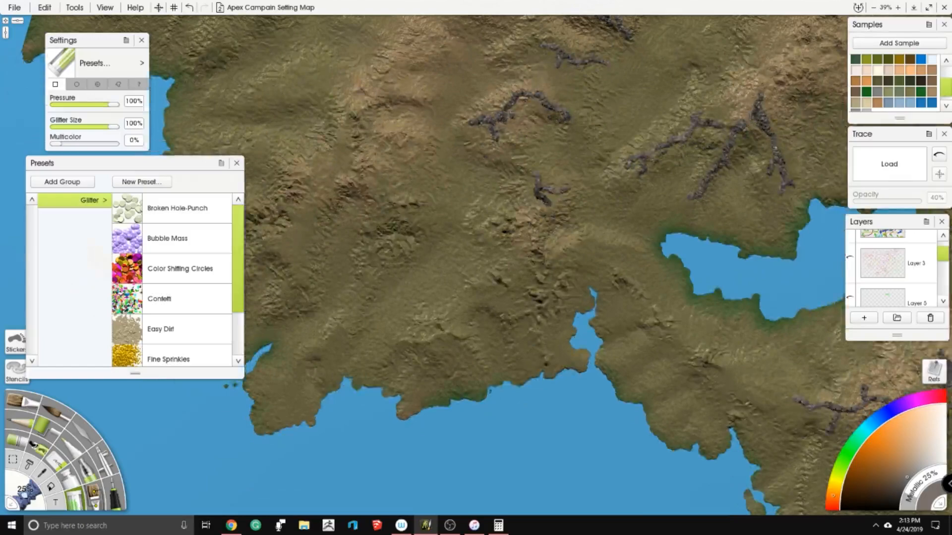
- Extend the three-armed ridge above the southern lake with two forked northern arms, and add short glitter ridges to its north and east
scroll(360, 292, "down", 5)
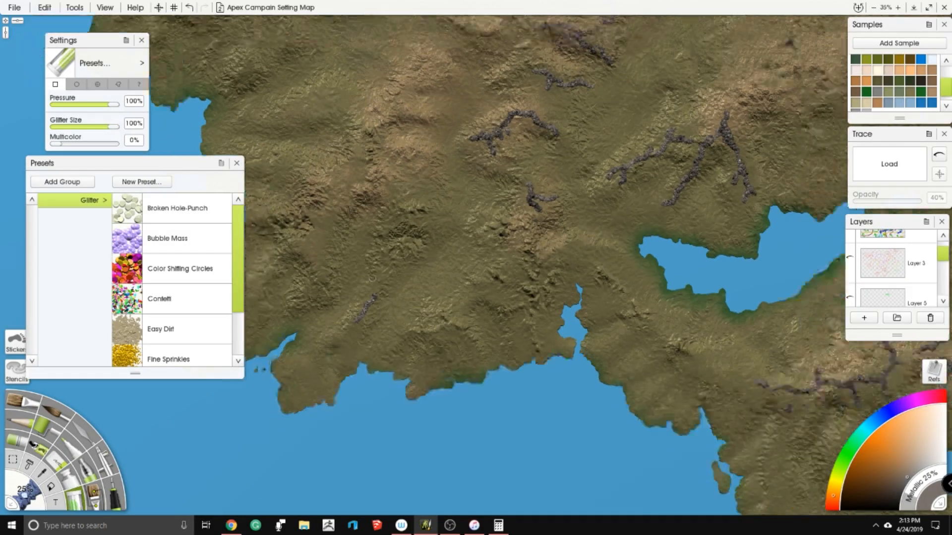
scroll(630, 124, "up", 3)
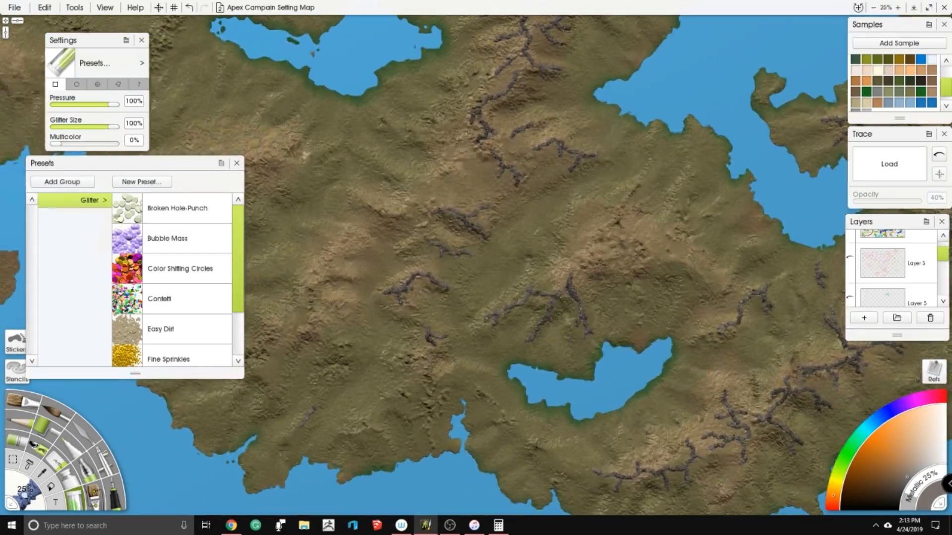
scroll(582, 240, "up", 2)
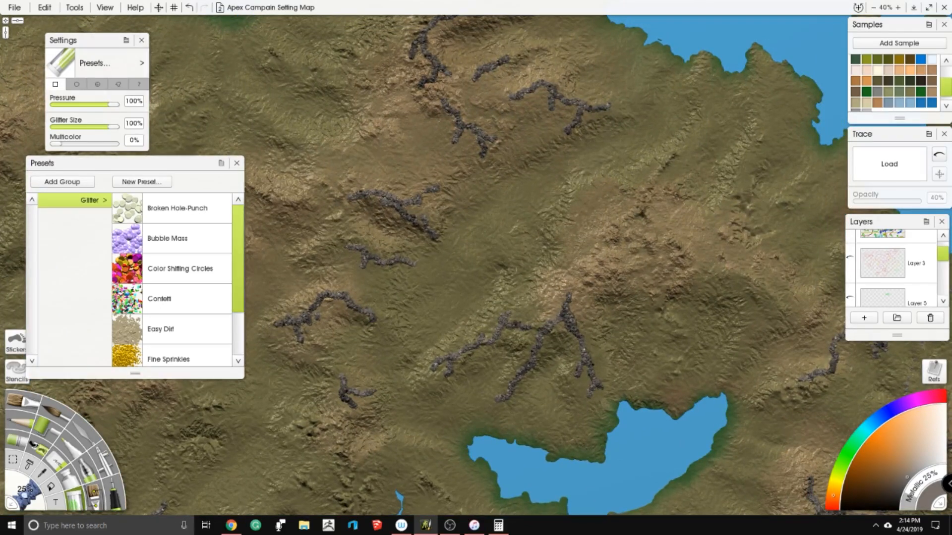
scroll(518, 213, "down", 1)
scroll(518, 211, "down", 1)
scroll(512, 187, "up", 3)
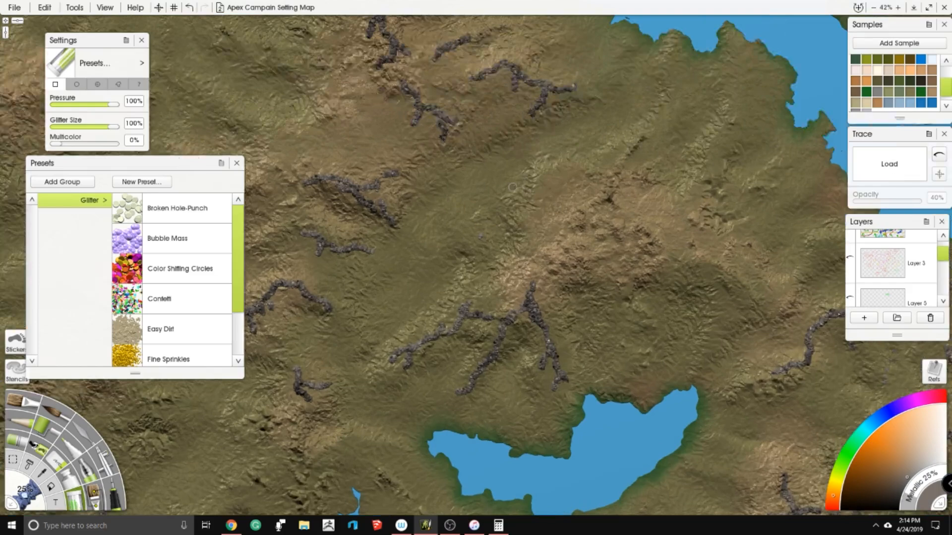
mouse_move(468, 229)
left_mouse_down()
mouse_move(483, 262)
mouse_move(506, 265)
mouse_move(526, 286)
mouse_move(546, 259)
left_mouse_up()
mouse_move(513, 205)
left_mouse_down()
mouse_move(548, 225)
mouse_move(546, 257)
left_mouse_up()
mouse_move(547, 237)
left_mouse_down()
mouse_move(564, 184)
mouse_move(554, 186)
mouse_move(545, 216)
mouse_move(552, 206)
left_mouse_up()
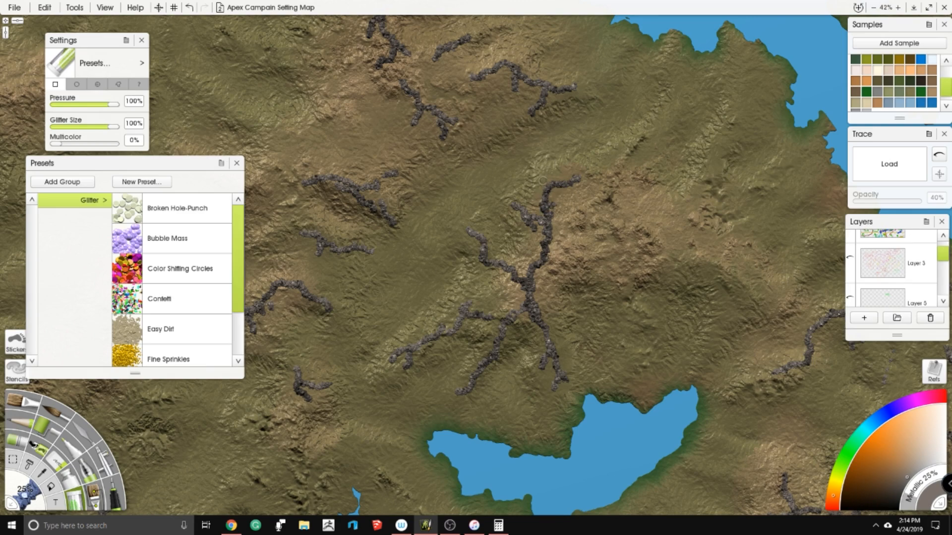
mouse_move(588, 182)
left_mouse_down()
mouse_move(554, 245)
mouse_move(608, 176)
mouse_move(583, 59)
mouse_move(593, 40)
left_mouse_up()
mouse_move(534, 221)
left_mouse_down()
mouse_move(541, 261)
mouse_move(518, 287)
mouse_move(536, 284)
mouse_move(482, 306)
left_mouse_up()
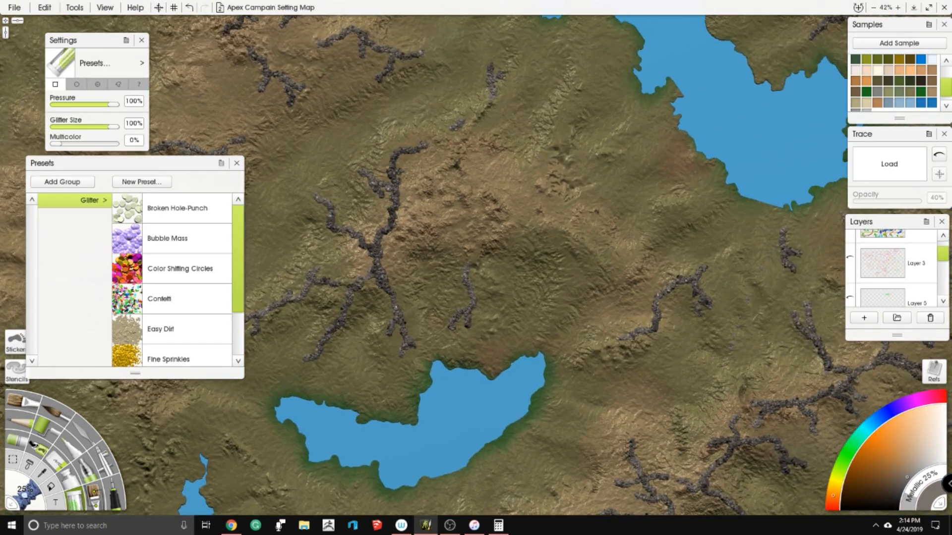
- Extend the ridge between the southern lake and northeastern sea with a forked northwestern arm, and paint a short curved ridge northwest of it
left_click_drag(628, 301, 585, 299)
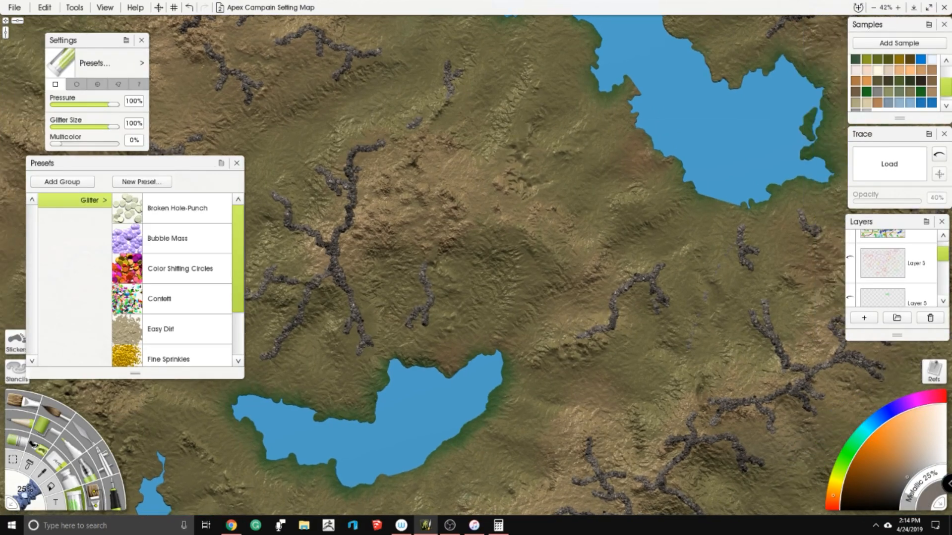
mouse_move(556, 251)
left_mouse_down()
mouse_move(568, 264)
mouse_move(562, 296)
mouse_move(609, 292)
left_mouse_up()
mouse_move(570, 264)
left_mouse_down()
mouse_move(577, 252)
mouse_move(543, 229)
left_mouse_up()
mouse_move(574, 251)
left_mouse_down()
mouse_move(590, 247)
mouse_move(597, 221)
mouse_move(608, 236)
mouse_move(618, 192)
mouse_move(742, 171)
left_mouse_up()
left_click_drag(545, 277, 417, 309)
left_click_drag(504, 209, 439, 271)
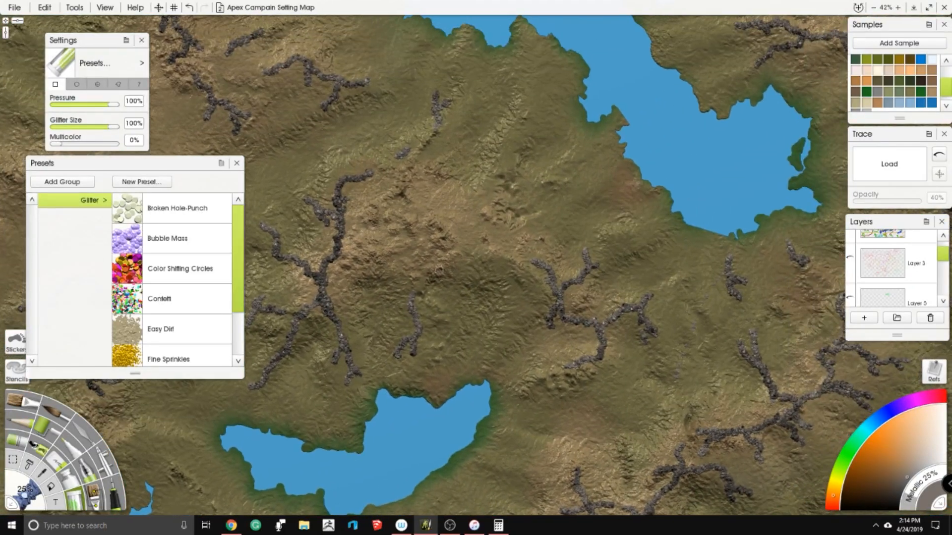
mouse_move(468, 215)
left_mouse_down()
mouse_move(493, 232)
mouse_move(497, 267)
left_mouse_up()
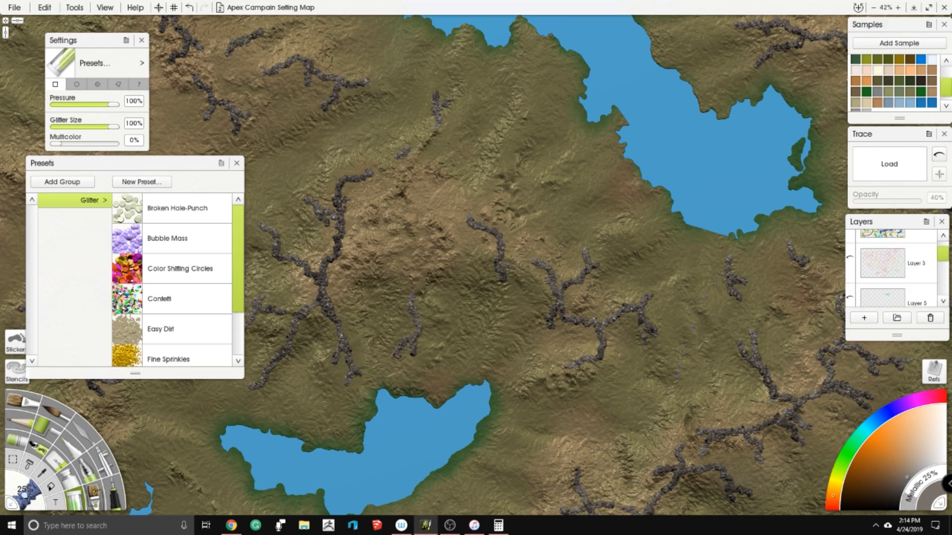
- Show the Layer 3 planning sketch and paint branching spurs southwest of the forked ridge, plus a short ridge below the northeastern sea
scroll(936, 262, "down", 1)
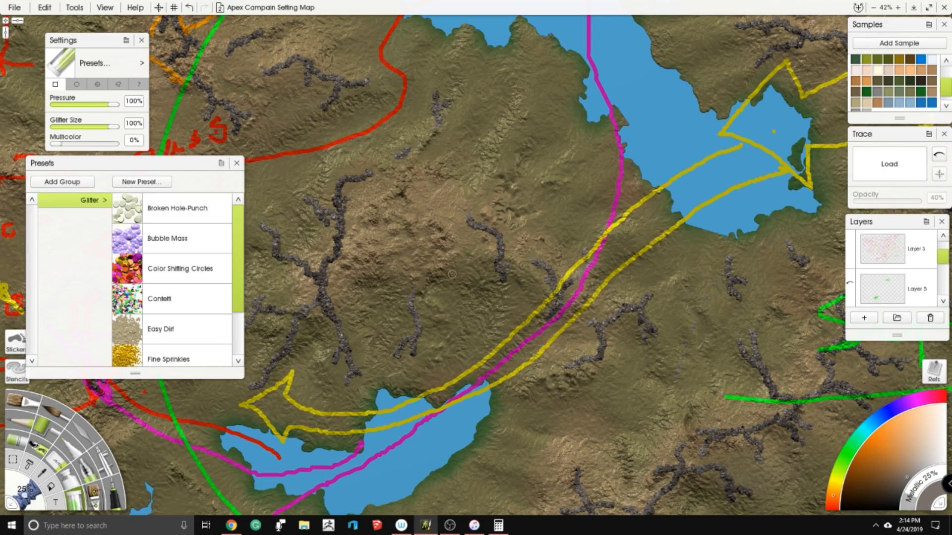
left_click_drag(550, 302, 502, 163)
mouse_move(507, 229)
left_mouse_down()
mouse_move(558, 251)
mouse_move(556, 269)
mouse_move(568, 227)
mouse_move(525, 222)
mouse_move(494, 237)
mouse_move(511, 249)
left_mouse_up()
left_click_drag(503, 231, 479, 242)
mouse_move(514, 245)
left_mouse_down()
mouse_move(498, 269)
mouse_move(516, 268)
left_mouse_up()
mouse_move(560, 183)
left_mouse_down()
mouse_move(518, 251)
mouse_move(611, 190)
mouse_move(614, 233)
left_mouse_up()
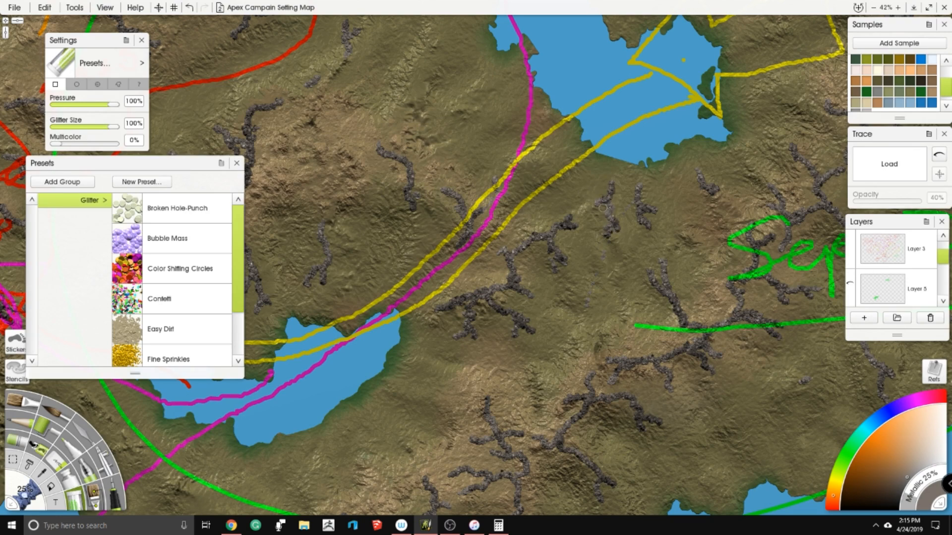
mouse_move(508, 179)
left_mouse_down()
mouse_move(542, 167)
mouse_move(546, 145)
mouse_move(564, 158)
mouse_move(561, 140)
left_mouse_up()
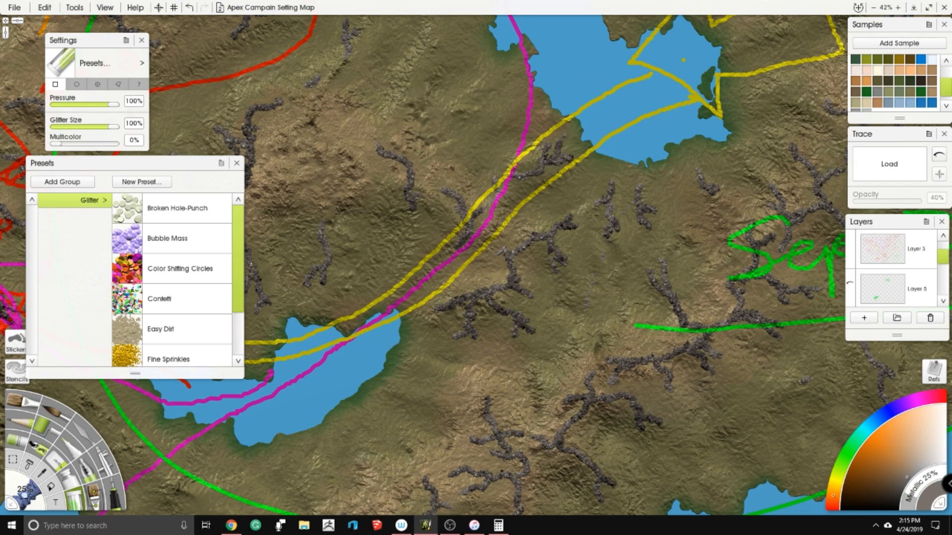
- Add a new layer directly above Layer 3 and set up the Ink Pen with an orange colour
left_click_drag(941, 258, 941, 252)
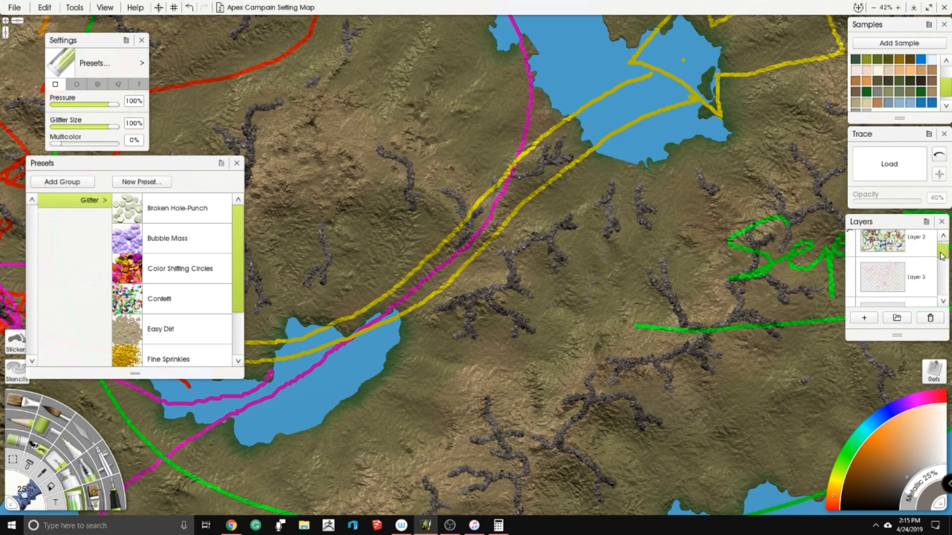
left_click(885, 279)
left_click(864, 318)
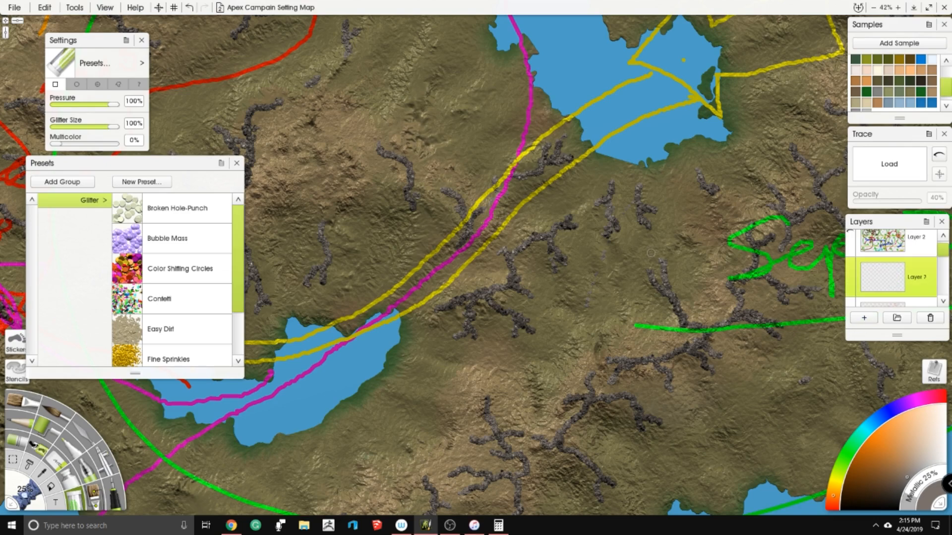
left_click(866, 440)
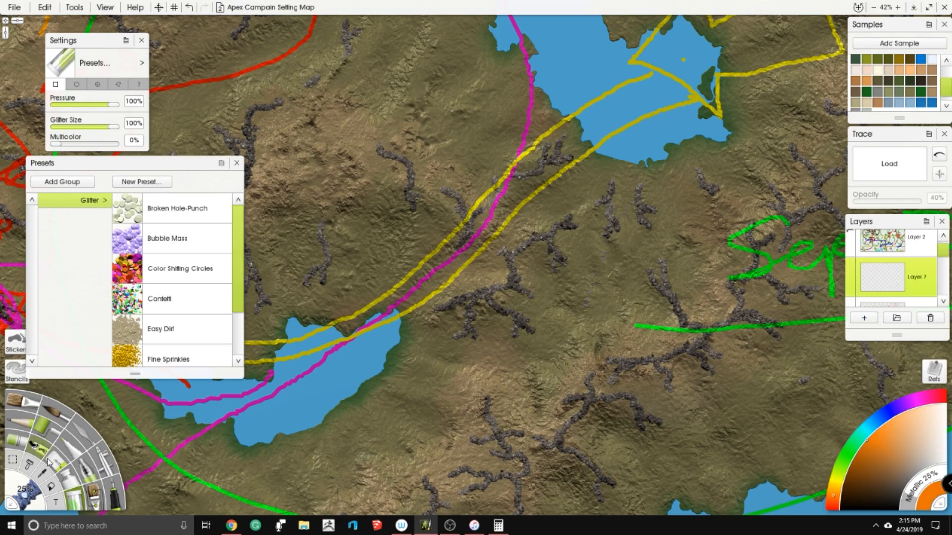
left_click(115, 496)
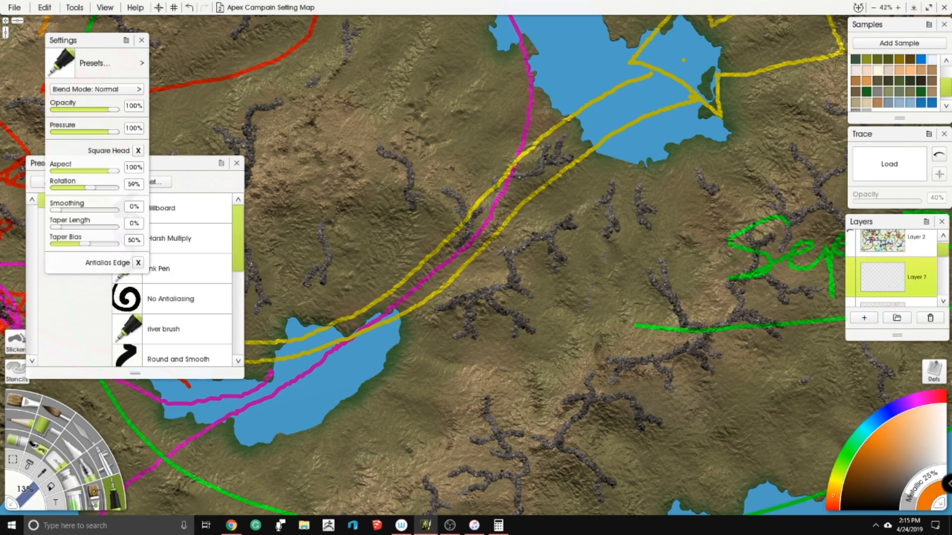
- Mark an orange dot on the sketched yellow route between the lakes and handwrite a short underlined note beside it
left_click_drag(552, 182, 556, 182)
key("ctrl+z")
left_click(501, 233)
mouse_move(563, 202)
left_mouse_down()
mouse_move(598, 177)
mouse_move(601, 197)
left_mouse_up()
left_click_drag(523, 245, 590, 222)
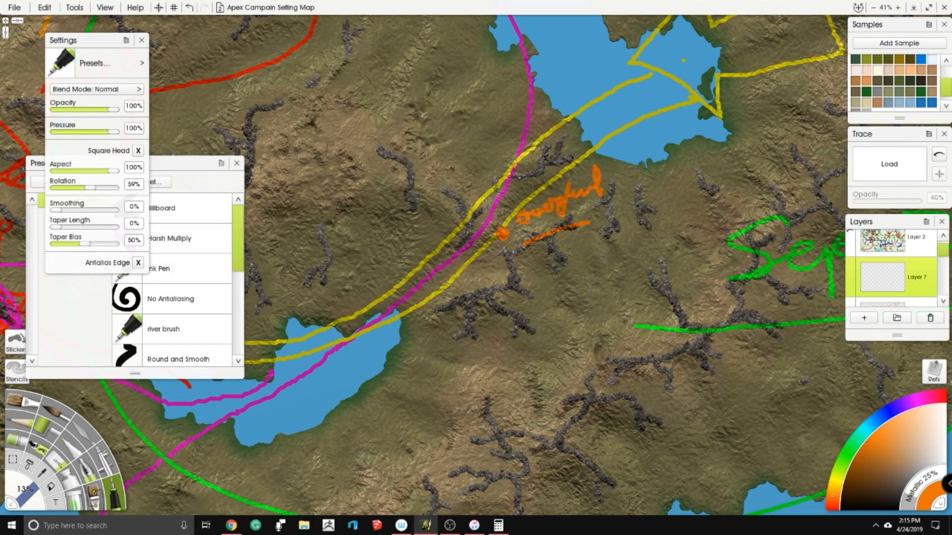
- Hide the orange note on Layer 7 and the Layer 3 planning sketch
left_click(850, 271)
scroll(914, 260, "down", 1)
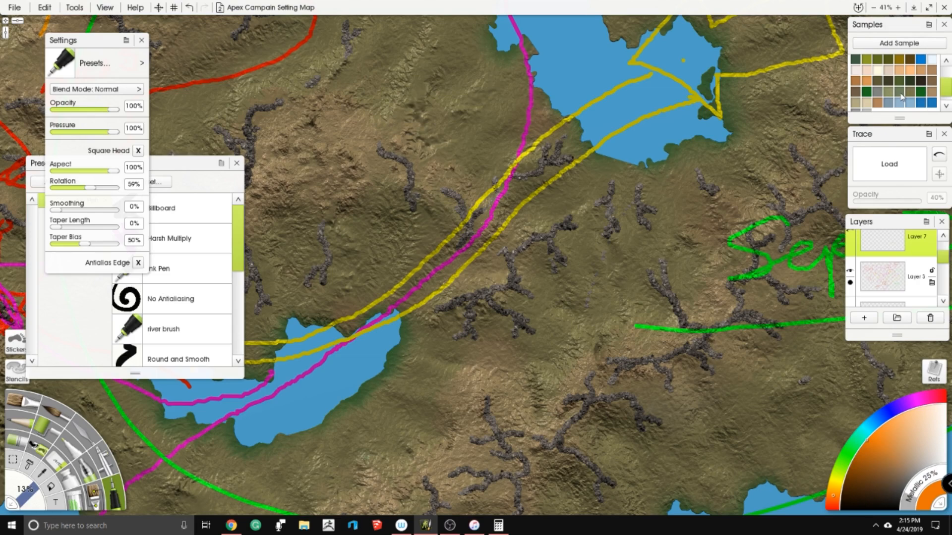
left_click(849, 271)
- Switch back to the glitter tool with a dark grey colour and make Layer 6 the active layer
left_click(907, 481)
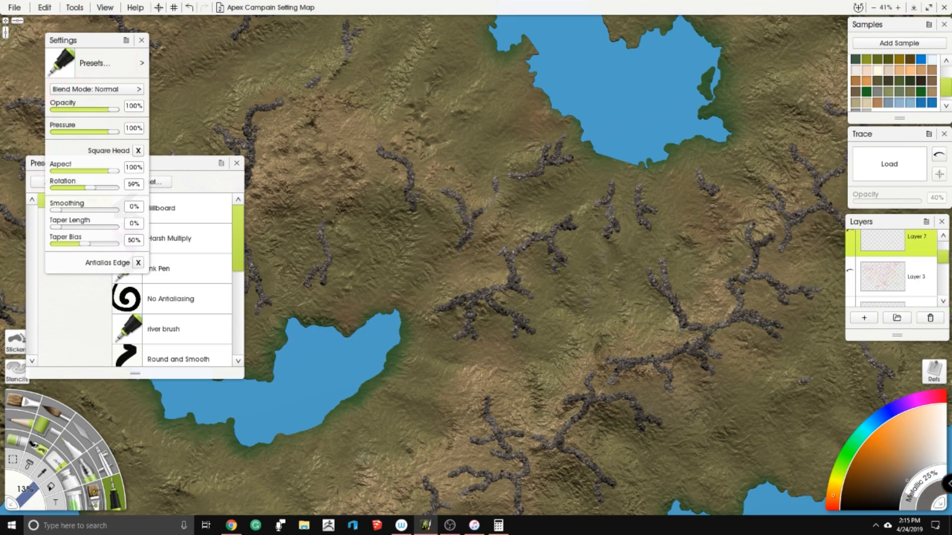
left_click(76, 496)
left_click_drag(361, 255, 404, 259)
left_click(400, 272)
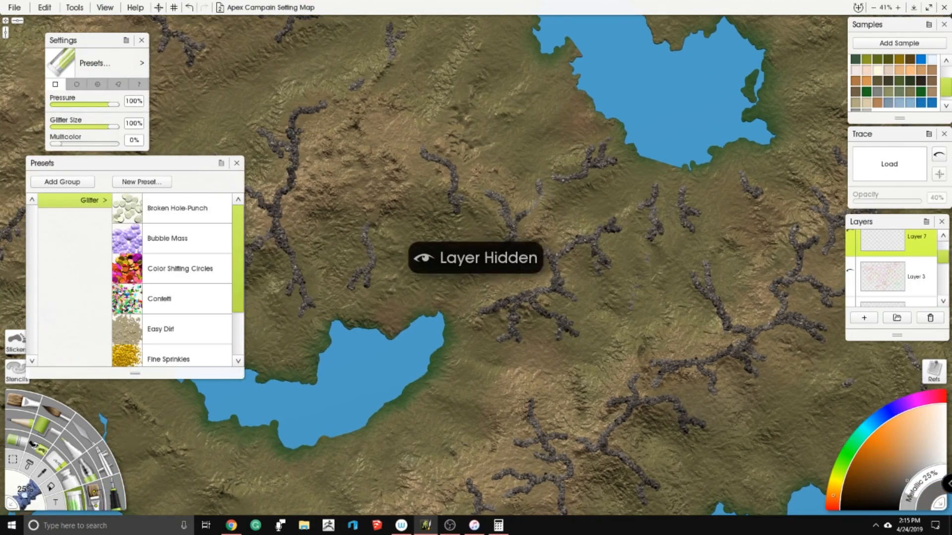
scroll(900, 270, "down", 3)
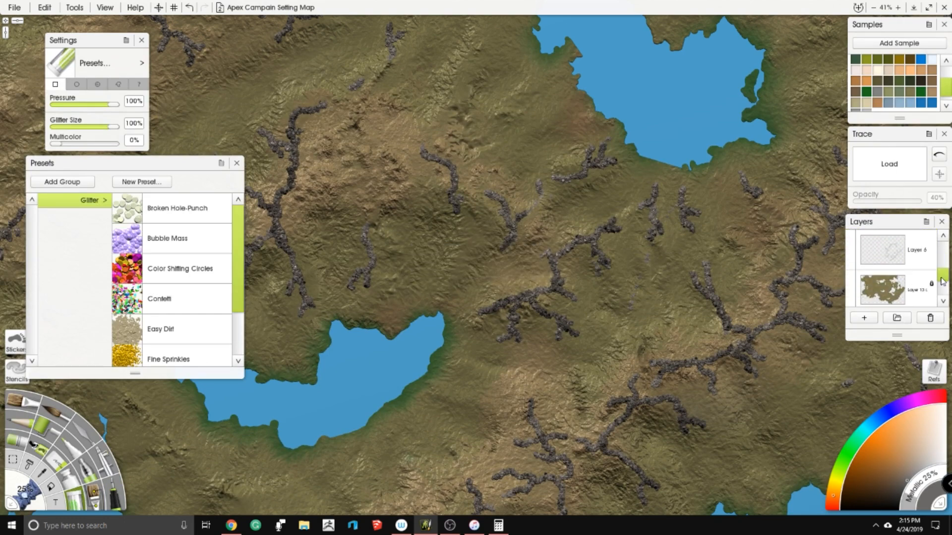
left_click(900, 265)
left_click_drag(331, 284, 349, 303)
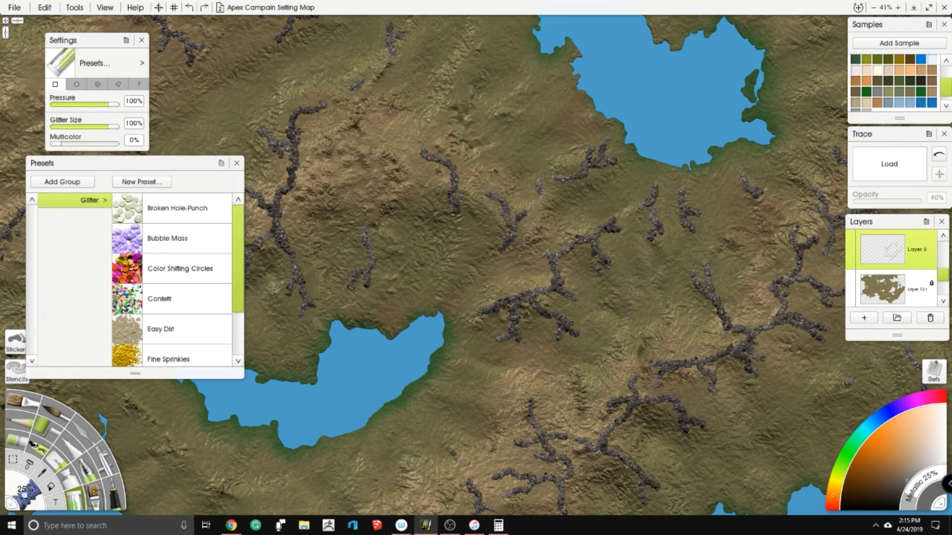
- Paint a short curved glitter ridge on the hills just north of the small ridges northwest of the southern lake
scroll(528, 239, "down", 5)
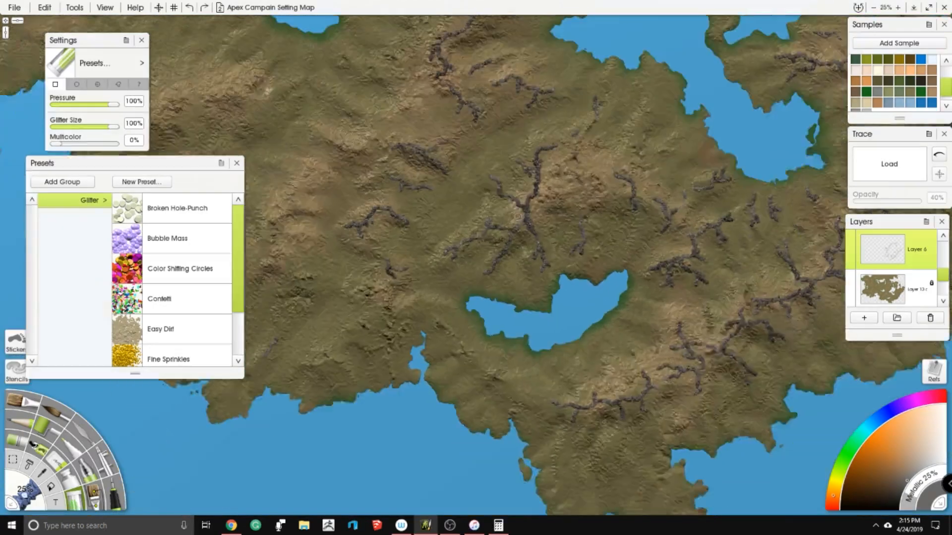
scroll(518, 217, "down", 5)
left_click_drag(517, 216, 471, 300)
scroll(473, 278, "up", 3)
scroll(459, 303, "up", 2)
scroll(446, 282, "up", 3)
left_click_drag(459, 190, 548, 214)
scroll(506, 183, "up", 3)
left_click_drag(506, 181, 608, 205)
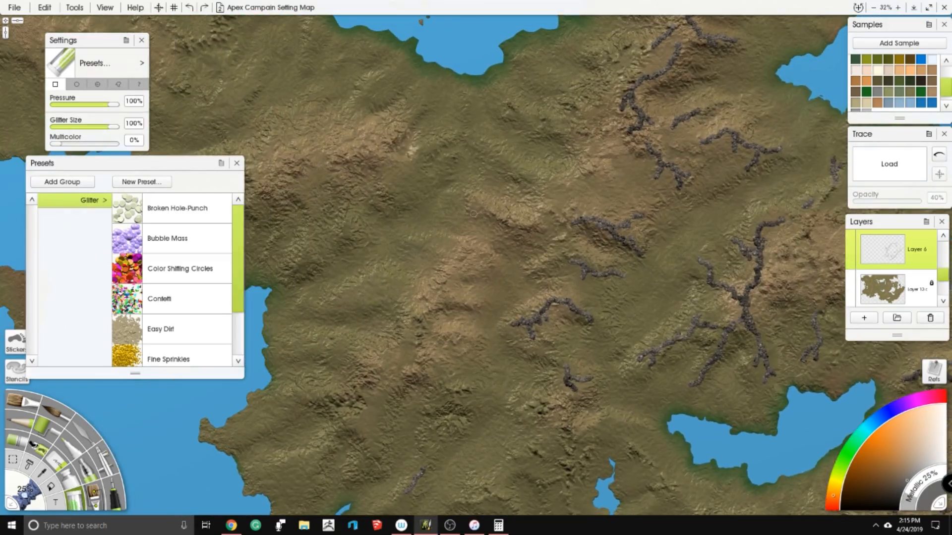
mouse_move(548, 185)
left_mouse_down()
mouse_move(556, 194)
mouse_move(591, 188)
left_mouse_up()
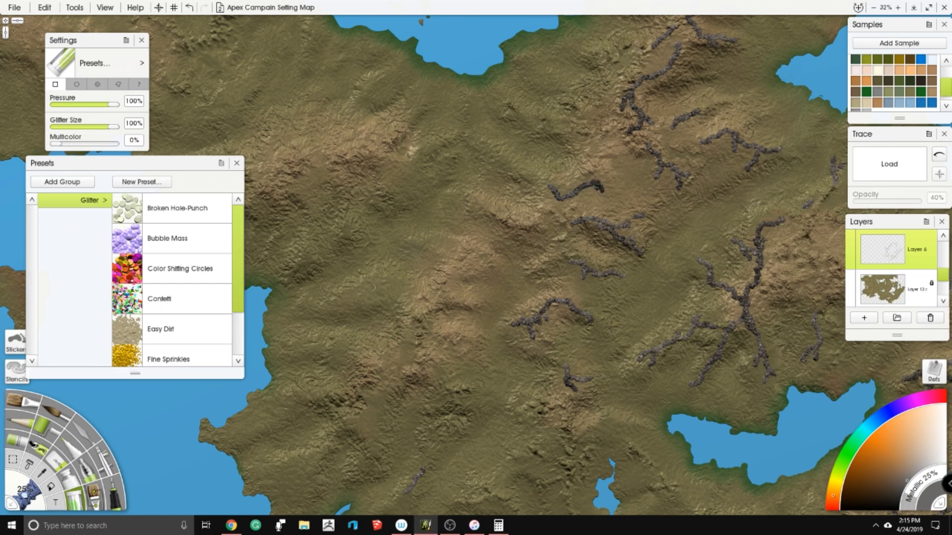
- Paint a forked glitter ridge on the southwestern coastal hills, with two small branching ridges to its east and southeast
left_click_drag(493, 351, 497, 208)
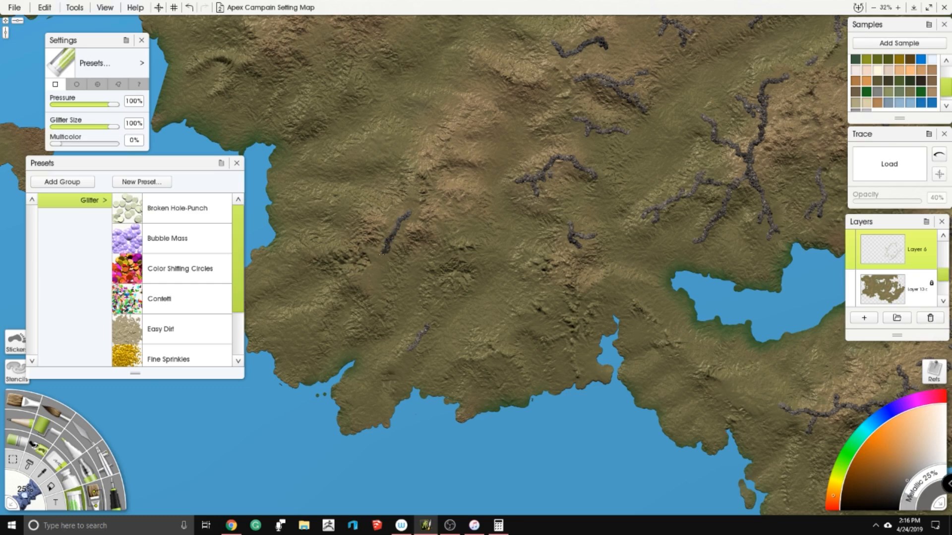
left_click_drag(357, 204, 383, 205)
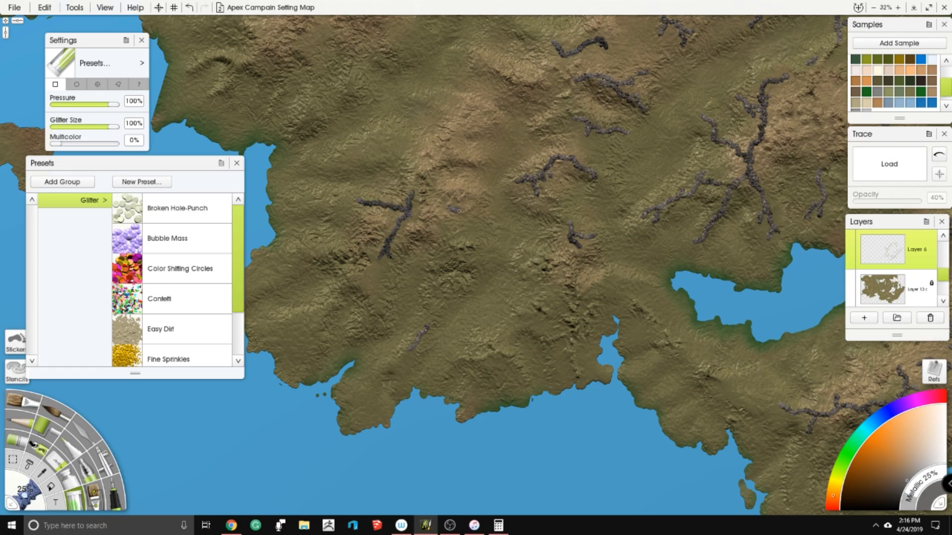
left_click_drag(455, 228, 442, 240)
left_click_drag(502, 328, 526, 324)
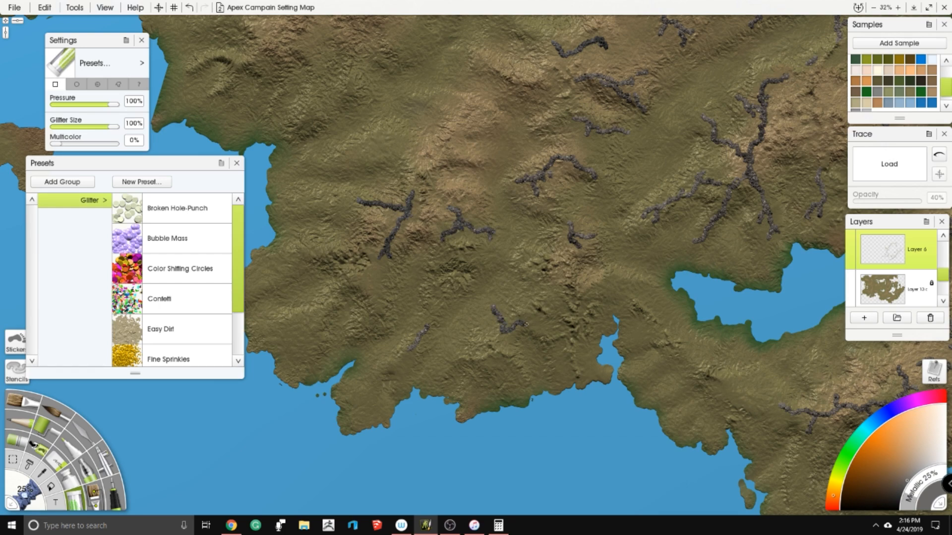
- Paint two glitter ridges on the brown highlands east of the tiny western lake, forking the eastern one at its northern end
left_click_drag(486, 258, 275, 294)
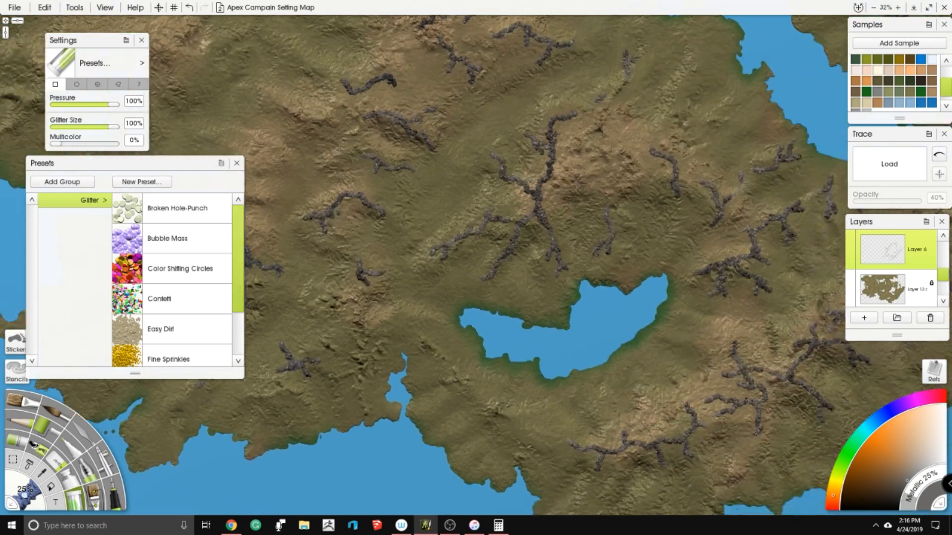
left_click_drag(317, 238, 579, 355)
scroll(476, 263, "down", 5)
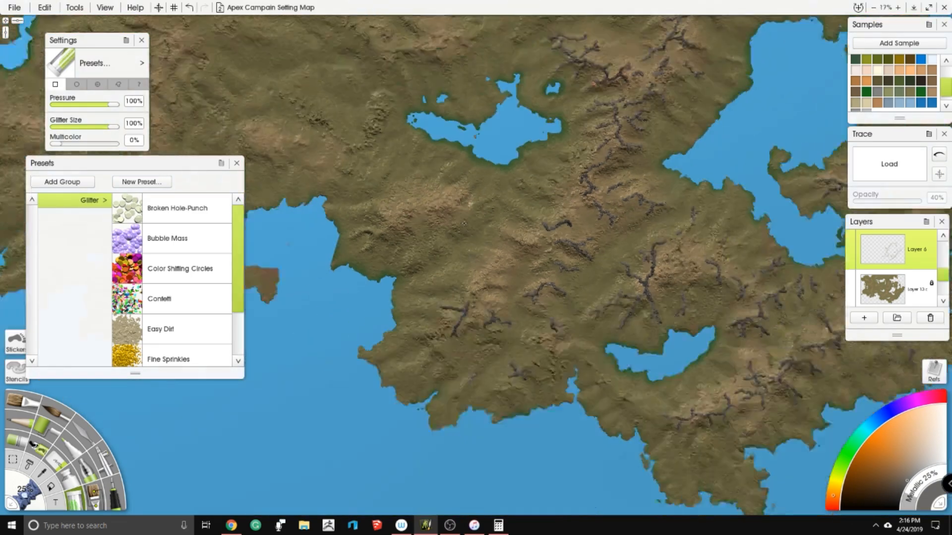
left_click_drag(396, 198, 584, 356)
scroll(476, 267, "up", 3)
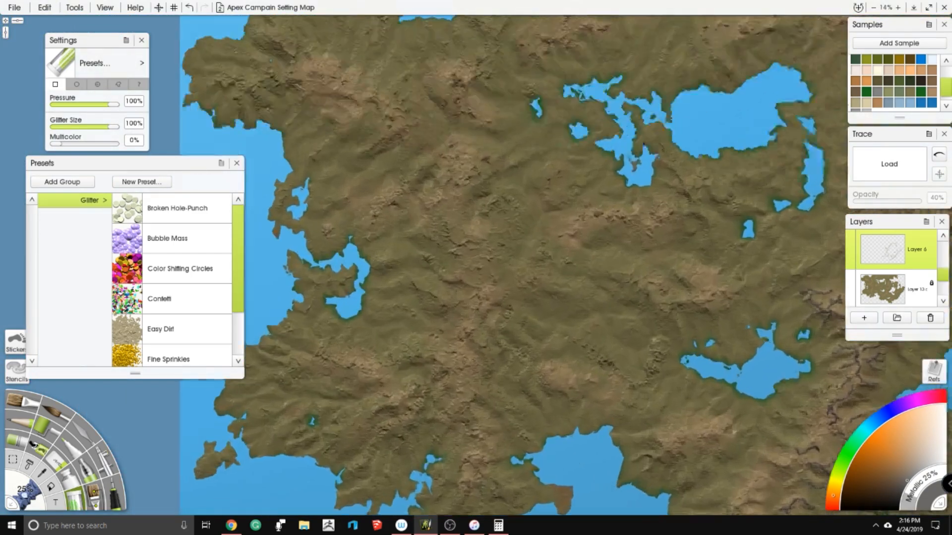
left_click_drag(397, 173, 560, 371)
scroll(476, 267, "up", 3)
left_click_drag(382, 149, 562, 243)
scroll(562, 243, "up", 1)
scroll(562, 243, "down", 5)
left_click_drag(610, 201, 595, 155)
scroll(604, 224, "up", 2)
scroll(476, 268, "up", 3)
scroll(525, 156, "down", 1)
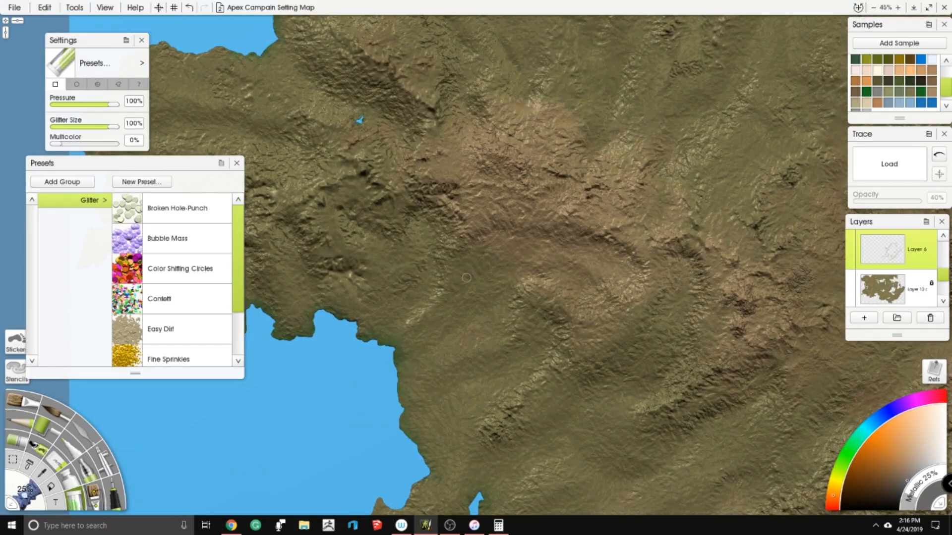
mouse_move(433, 164)
left_mouse_down()
mouse_move(459, 164)
mouse_move(468, 195)
mouse_move(492, 198)
mouse_move(494, 218)
mouse_move(502, 206)
mouse_move(542, 220)
mouse_move(637, 210)
mouse_move(654, 206)
mouse_move(655, 179)
left_mouse_up()
mouse_move(661, 216)
left_mouse_down()
mouse_move(652, 105)
mouse_move(675, 112)
mouse_move(663, 190)
left_mouse_up()
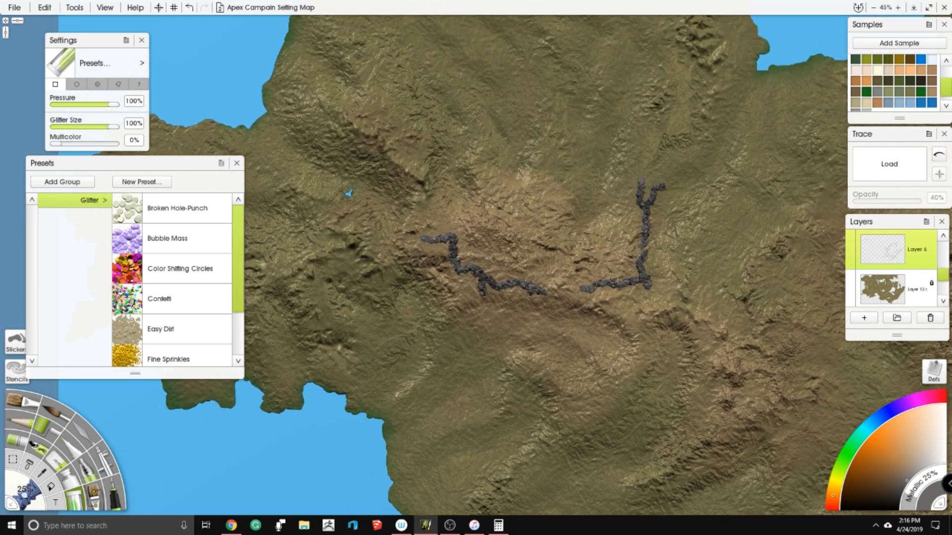
- Paint a short ridge, a longer diagonal ridge with spurs, and a small ridge south of the western highland ridges
left_click_drag(613, 281, 579, 206)
mouse_move(504, 253)
left_mouse_down()
mouse_move(548, 266)
mouse_move(482, 254)
mouse_move(502, 260)
left_mouse_up()
mouse_move(621, 267)
left_mouse_down()
mouse_move(518, 219)
mouse_move(494, 255)
mouse_move(444, 285)
mouse_move(431, 306)
mouse_move(452, 298)
left_mouse_up()
left_click_drag(501, 258, 517, 217)
left_click_drag(569, 267, 559, 302)
- Paint a short ridge west of the tiny lake and extend the western highland ridge farther west beneath the lake
left_click_drag(570, 130, 799, 249)
mouse_move(329, 174)
left_mouse_down()
mouse_move(373, 189)
mouse_move(394, 176)
mouse_move(415, 206)
mouse_move(465, 210)
left_mouse_up()
mouse_move(430, 243)
left_mouse_down()
mouse_move(470, 219)
mouse_move(487, 235)
mouse_move(499, 233)
mouse_move(480, 225)
mouse_move(542, 204)
left_mouse_up()
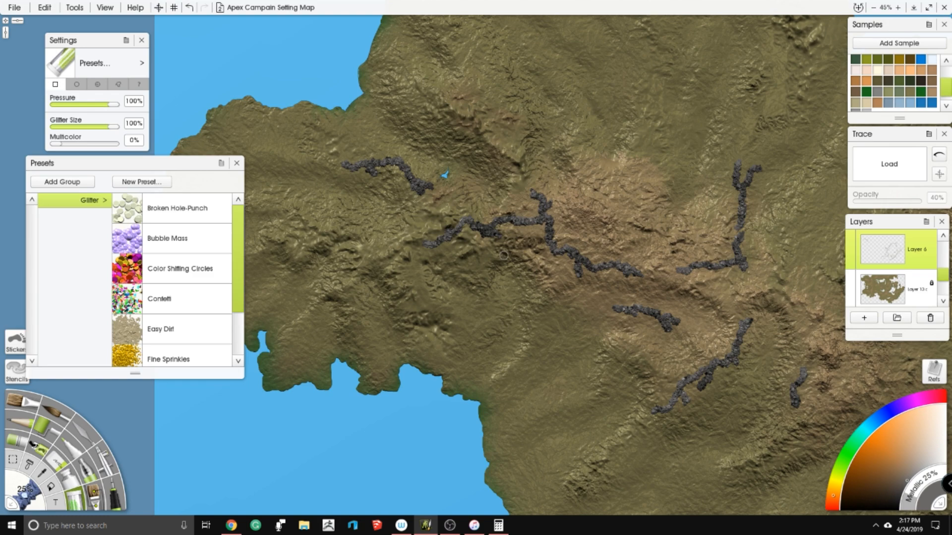
- Continue the highland ridge across the western peninsula with a chain of glitter strokes and several southward branches
left_click_drag(480, 269, 494, 254)
left_click(457, 274)
mouse_move(412, 257)
left_mouse_down()
mouse_move(406, 284)
mouse_move(423, 287)
mouse_move(439, 306)
left_mouse_up()
left_click_drag(387, 288, 519, 241)
mouse_move(401, 250)
left_mouse_down()
mouse_move(434, 207)
mouse_move(435, 187)
mouse_move(402, 191)
left_mouse_up()
left_click_drag(362, 218, 404, 193)
left_click_drag(450, 159, 502, 172)
left_click_drag(475, 165, 431, 159)
mouse_move(501, 171)
left_mouse_down()
mouse_move(514, 198)
mouse_move(480, 243)
mouse_move(494, 260)
mouse_move(523, 182)
mouse_move(563, 194)
left_mouse_up()
- Paint two short, thin glitter ridges on the slopes east of the western bay, southwest of the diagonal ridge
mouse_move(684, 283)
left_mouse_down()
mouse_move(659, 258)
mouse_move(484, 180)
left_mouse_up()
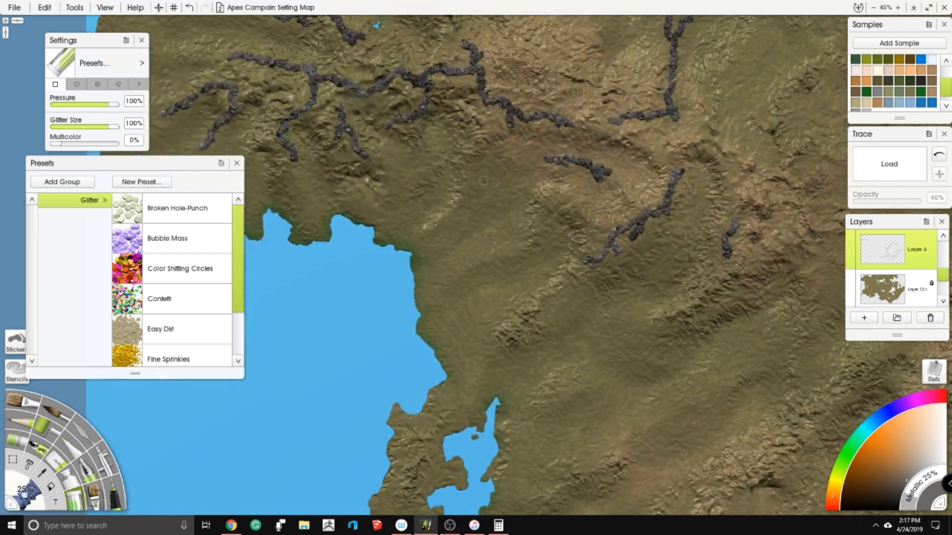
left_click_drag(455, 218, 467, 195)
left_click_drag(491, 257, 477, 269)
left_click_drag(509, 203, 526, 101)
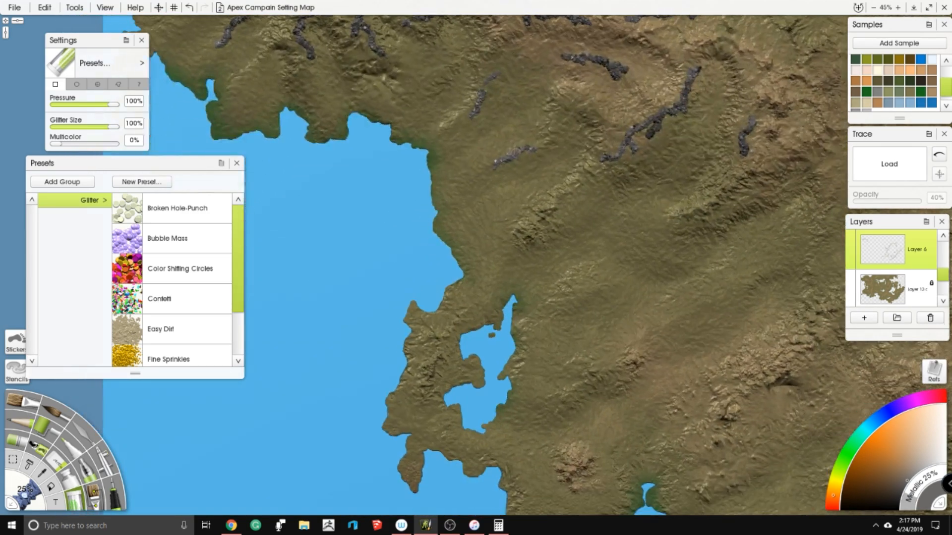
- Paint a short branching glitter ridge and two smaller ridges on the slopes north and northeast of the small western coastal lake
mouse_move(499, 138)
left_mouse_down()
mouse_move(313, 164)
mouse_move(298, 139)
left_mouse_up()
mouse_move(478, 236)
left_mouse_down()
mouse_move(442, 246)
mouse_move(455, 258)
left_mouse_up()
left_click_drag(474, 237, 504, 219)
left_click_drag(413, 274, 378, 300)
- Paint a longer zigzag glitter ridge with a short spur running northeast across the hills, southeast of the existing short ridges
left_click_drag(332, 213, 229, 339)
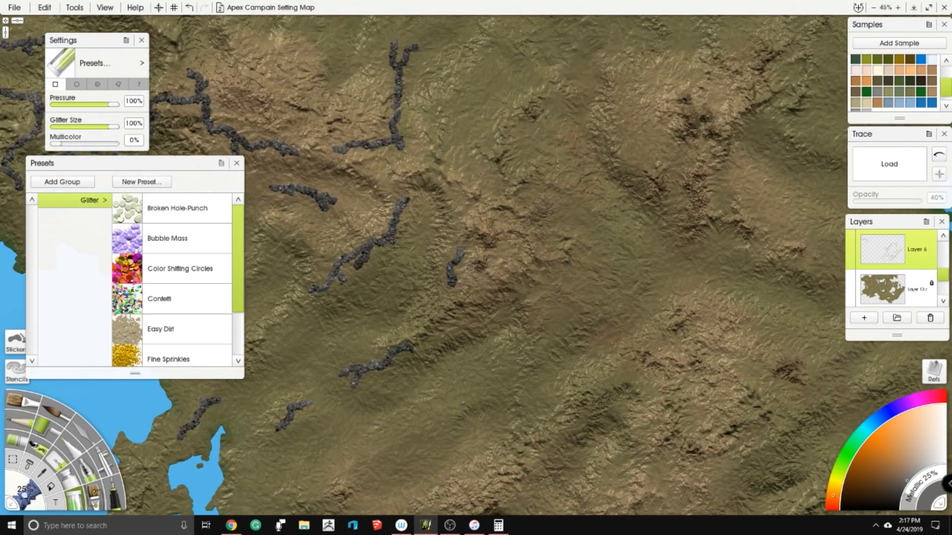
scroll(188, 297, "down", 3)
scroll(476, 263, "down", 5)
left_click_drag(582, 227, 599, 163)
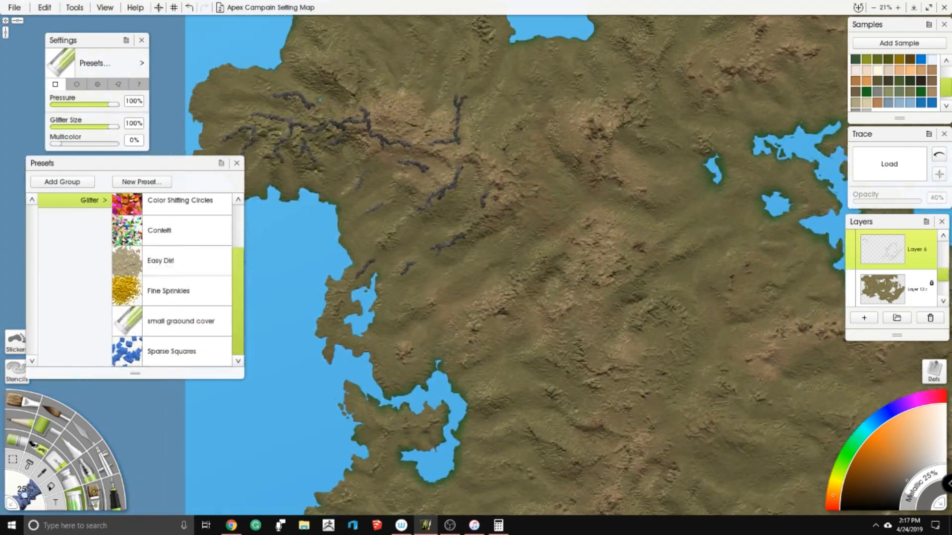
scroll(632, 208, "up", 4)
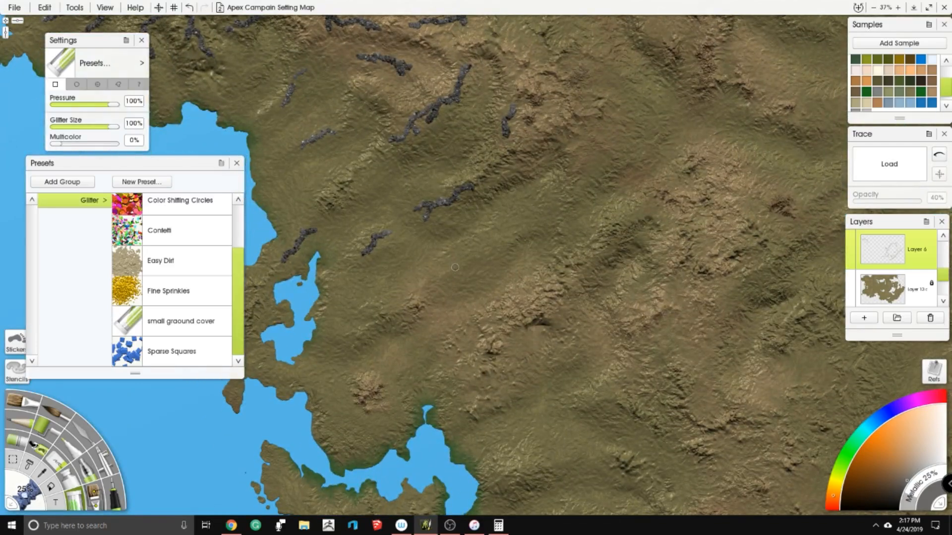
mouse_move(454, 267)
left_mouse_down()
mouse_move(494, 250)
mouse_move(518, 218)
mouse_move(501, 240)
mouse_move(533, 225)
left_mouse_up()
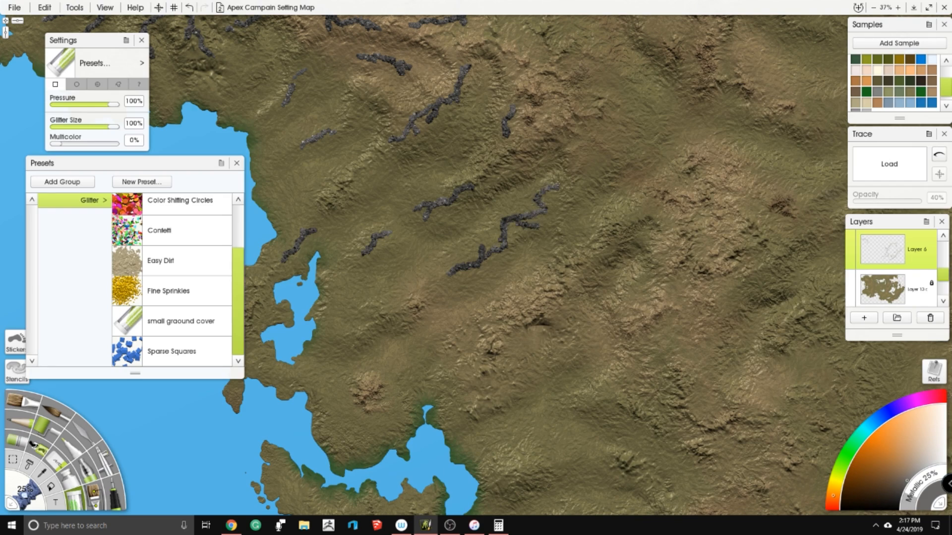
- Paint a short, roughly horizontal glitter ridge with small branches on the hills east of the winding southwestern inlet
left_click_drag(486, 237, 463, 73)
mouse_move(518, 298)
left_mouse_down()
mouse_move(592, 297)
mouse_move(562, 279)
left_mouse_up()
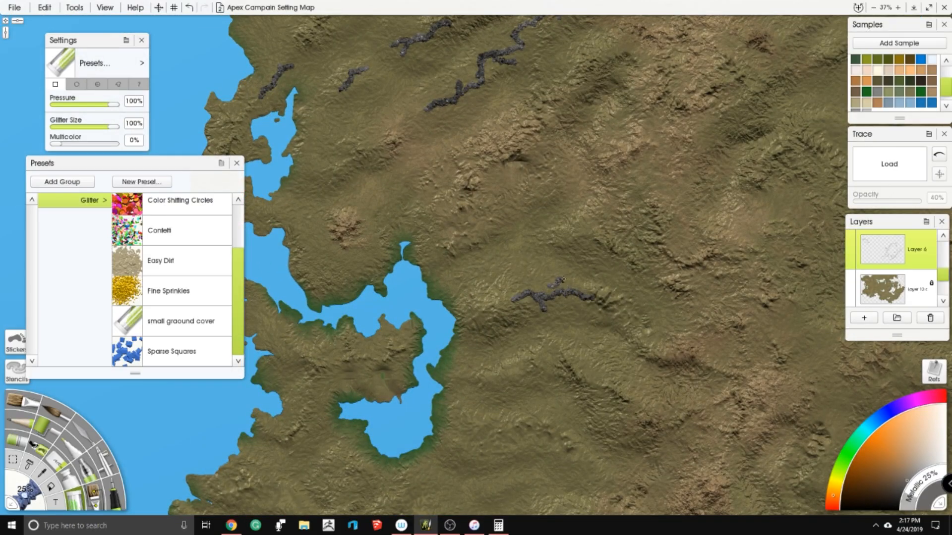
scroll(528, 281, "down", 6)
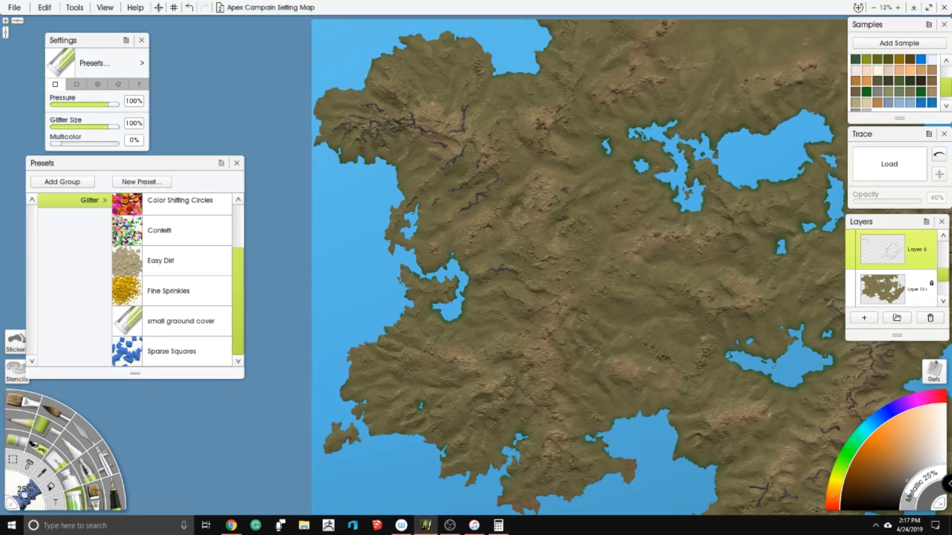
scroll(330, 213, "up", 5)
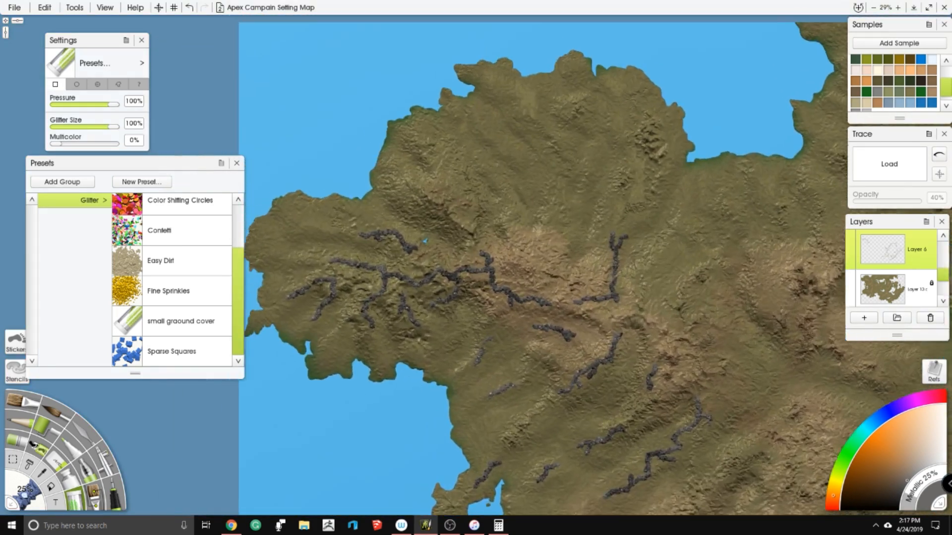
left_click_drag(454, 203, 459, 226)
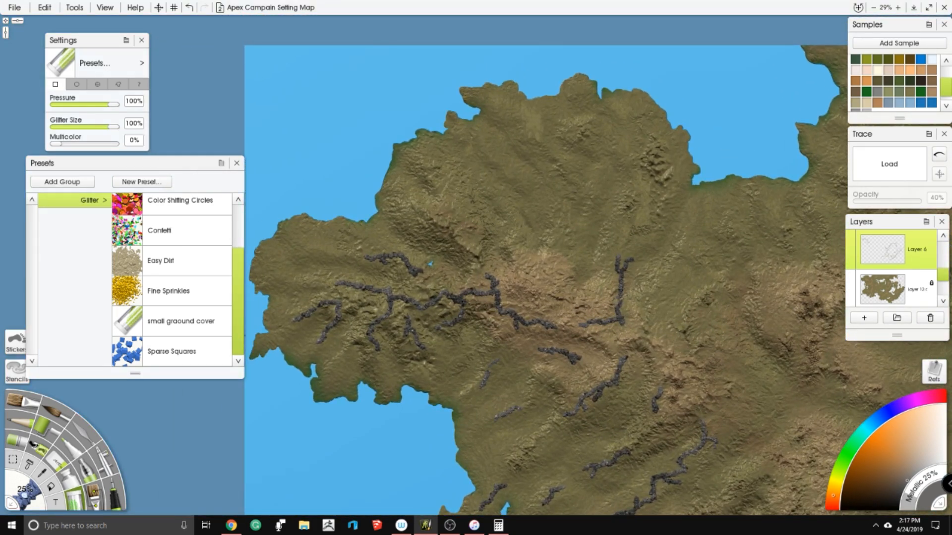
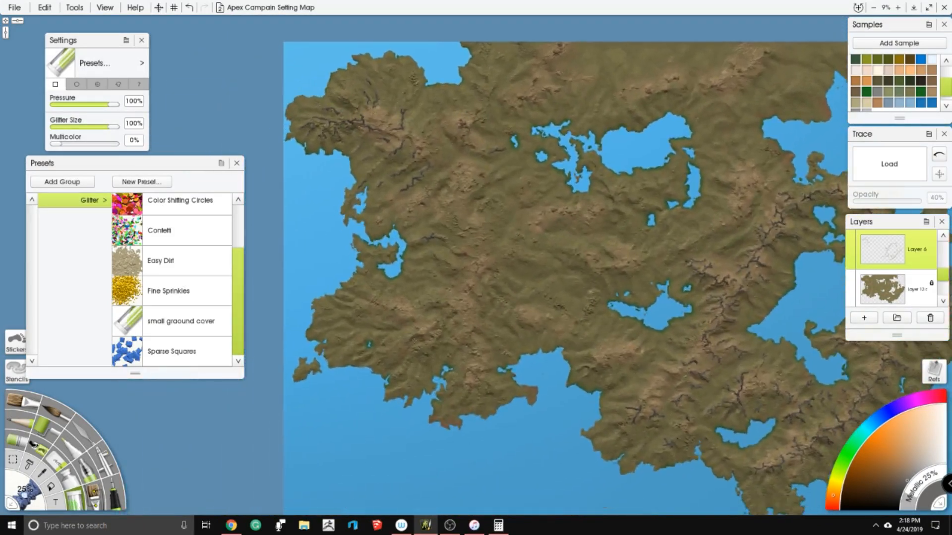
- Paint a long diagonal glitter ridge with short side spurs across the hills southeast of the short ridge near the western inlet
scroll(497, 335, "up", 5)
left_click_drag(497, 335, 571, 232)
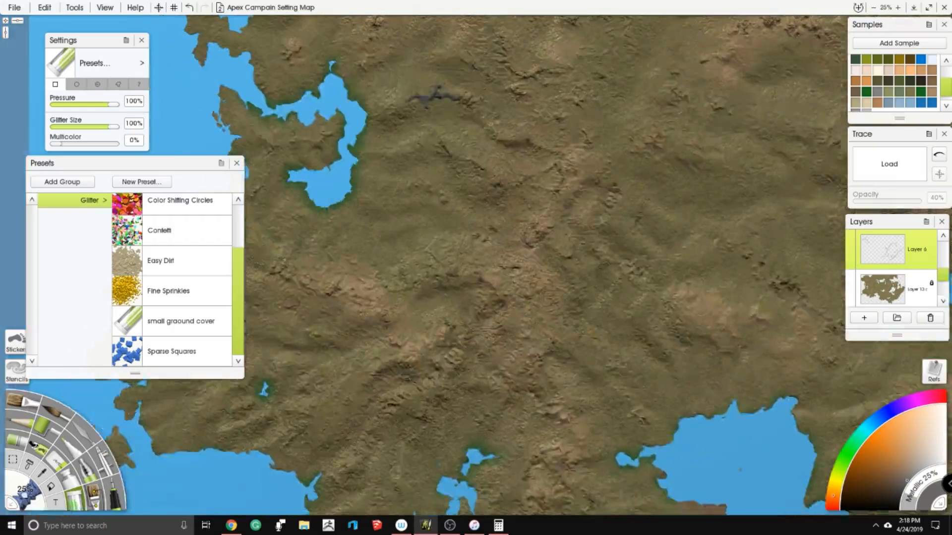
scroll(571, 232, "up", 2)
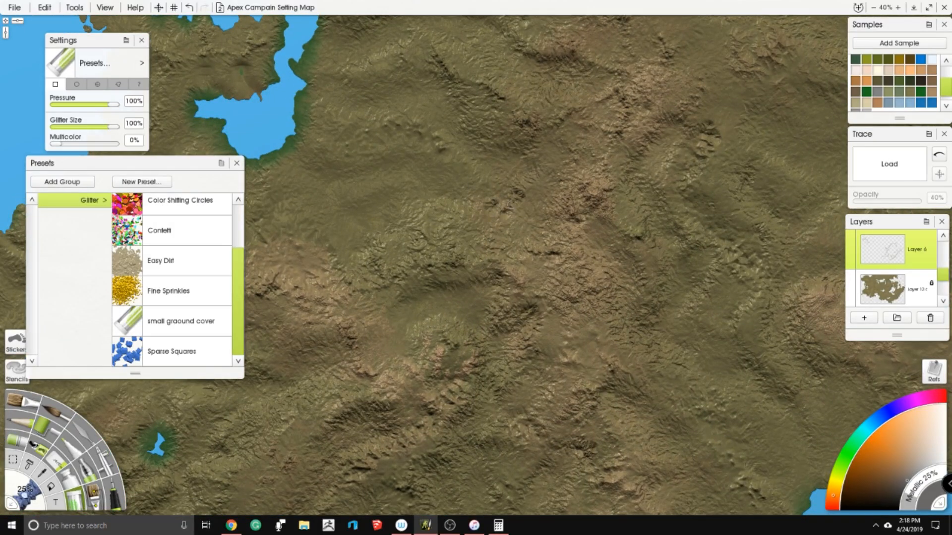
mouse_move(534, 208)
left_mouse_down()
mouse_move(501, 229)
mouse_move(464, 231)
mouse_move(435, 225)
mouse_move(449, 202)
mouse_move(415, 222)
mouse_move(385, 259)
mouse_move(373, 242)
left_mouse_up()
left_click_drag(474, 226, 488, 232)
left_click_drag(459, 273, 491, 234)
mouse_move(544, 196)
left_mouse_down()
mouse_move(547, 171)
mouse_move(602, 151)
mouse_move(620, 181)
left_mouse_up()
mouse_move(610, 145)
left_mouse_down()
mouse_move(665, 100)
mouse_move(536, 184)
left_mouse_up()
mouse_move(540, 98)
left_mouse_down()
mouse_move(556, 130)
mouse_move(535, 182)
left_mouse_up()
- Paint a forked glitter ridge and a thinner branching ridge on the slopes east of the long diagonal ridge's upper end
mouse_move(557, 147)
left_mouse_down()
mouse_move(585, 152)
mouse_move(598, 198)
mouse_move(584, 251)
left_mouse_up()
left_click_drag(599, 195, 616, 218)
mouse_move(610, 166)
left_mouse_down()
mouse_move(621, 186)
mouse_move(676, 199)
mouse_move(689, 226)
mouse_move(708, 231)
left_mouse_up()
left_click_drag(676, 201, 694, 204)
mouse_move(621, 231)
left_mouse_down()
mouse_move(658, 281)
mouse_move(673, 263)
left_mouse_up()
mouse_move(584, 249)
left_mouse_down()
mouse_move(570, 274)
mouse_move(616, 295)
left_mouse_up()
scroll(601, 206, "down", 3)
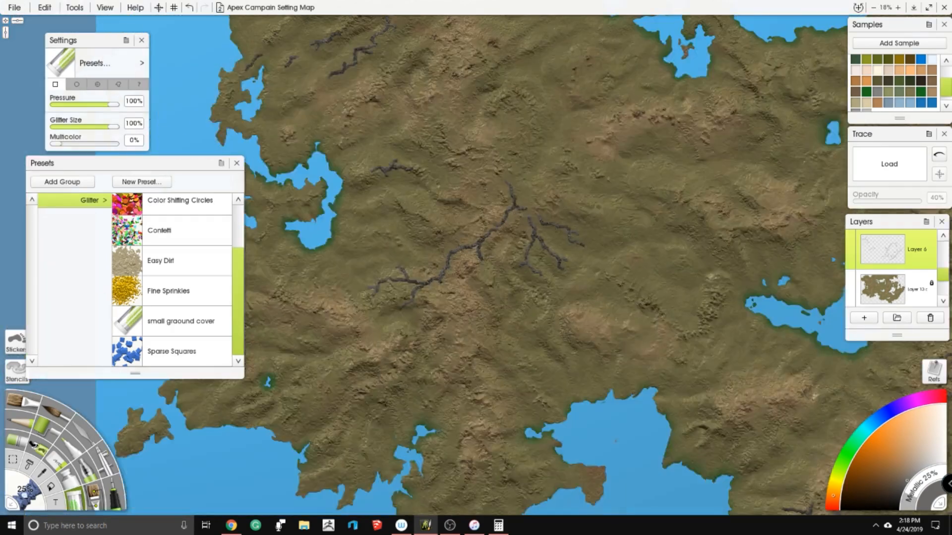
- Paint several short glitter ridges, some forked, on the hills south and southeast of the long diagonal ridge
left_click_drag(625, 432, 619, 381)
scroll(619, 380, "up", 1)
scroll(550, 230, "up", 2)
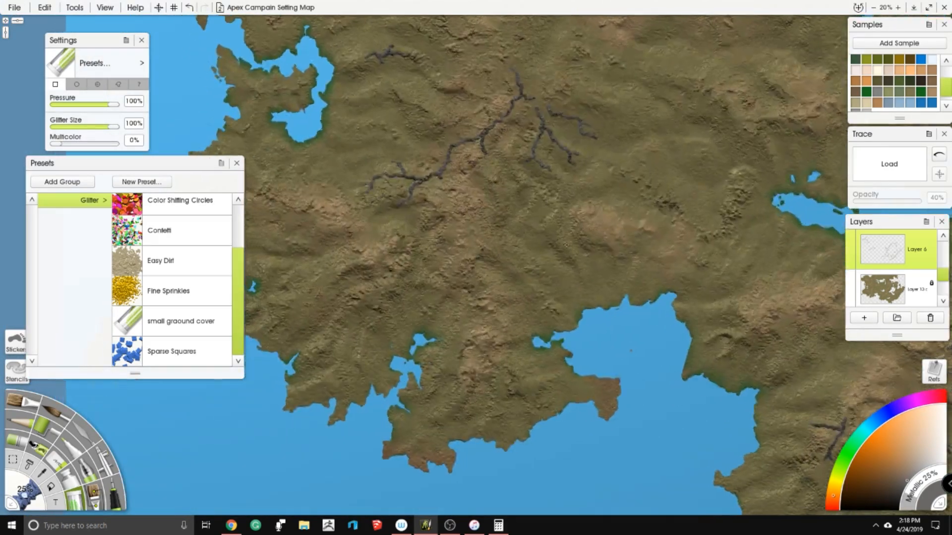
mouse_move(482, 221)
left_mouse_down()
mouse_move(479, 251)
mouse_move(452, 285)
left_mouse_up()
mouse_move(447, 228)
left_mouse_down()
mouse_move(447, 247)
mouse_move(442, 170)
left_mouse_up()
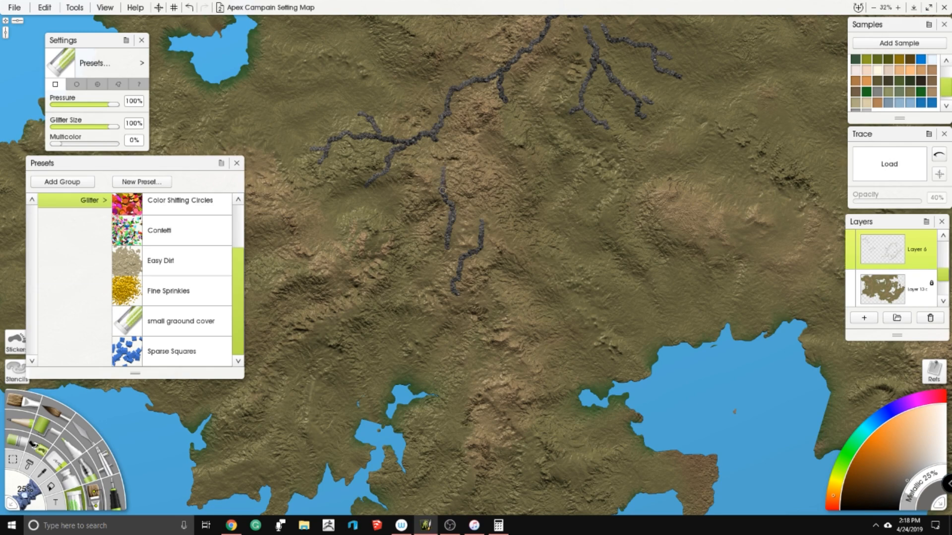
left_click_drag(487, 234, 551, 265)
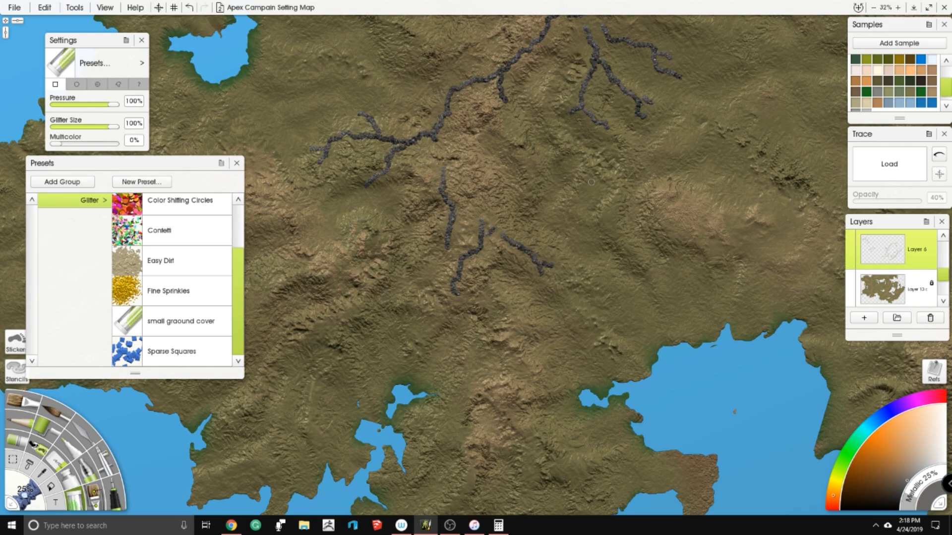
mouse_move(509, 119)
left_mouse_down()
mouse_move(532, 179)
mouse_move(538, 165)
mouse_move(547, 209)
left_mouse_up()
left_click_drag(603, 235, 603, 237)
mouse_move(609, 223)
left_mouse_down()
mouse_move(634, 247)
mouse_move(595, 416)
mouse_move(652, 472)
left_mouse_up()
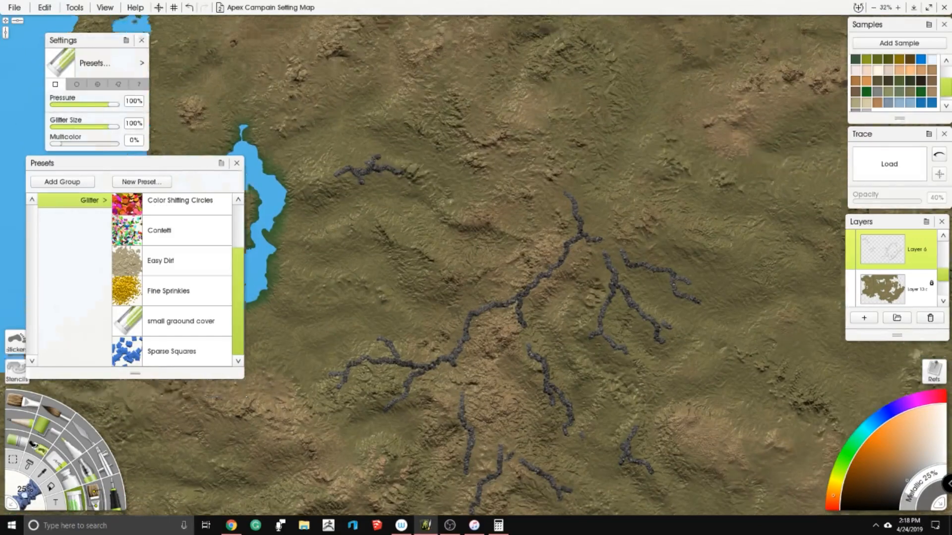
- Paint a short ridge northwest of the long diagonal ridge, extend its southwestern end westward, and add a small parallel ridge below
left_click_drag(414, 251, 469, 269)
left_click_drag(470, 268, 446, 297)
left_click_drag(533, 359, 745, 125)
left_click_drag(427, 225, 452, 223)
mouse_move(444, 181)
left_mouse_down()
mouse_move(512, 209)
mouse_move(531, 177)
left_mouse_up()
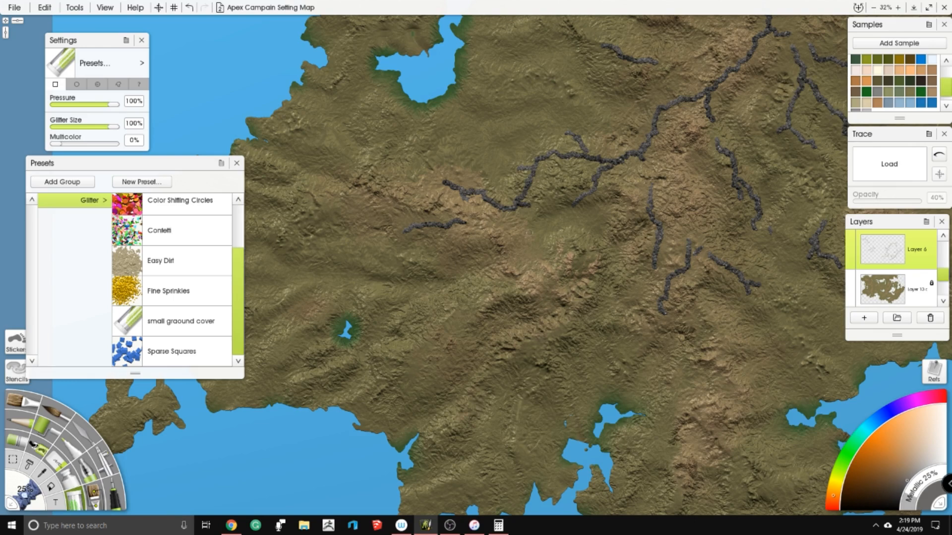
- Paint a short glitter ridge with a small branch on the slopes northeast of the small southwestern lake
mouse_move(455, 321)
left_mouse_down()
mouse_move(526, 285)
mouse_move(486, 289)
left_mouse_up()
left_click_drag(488, 322, 470, 207)
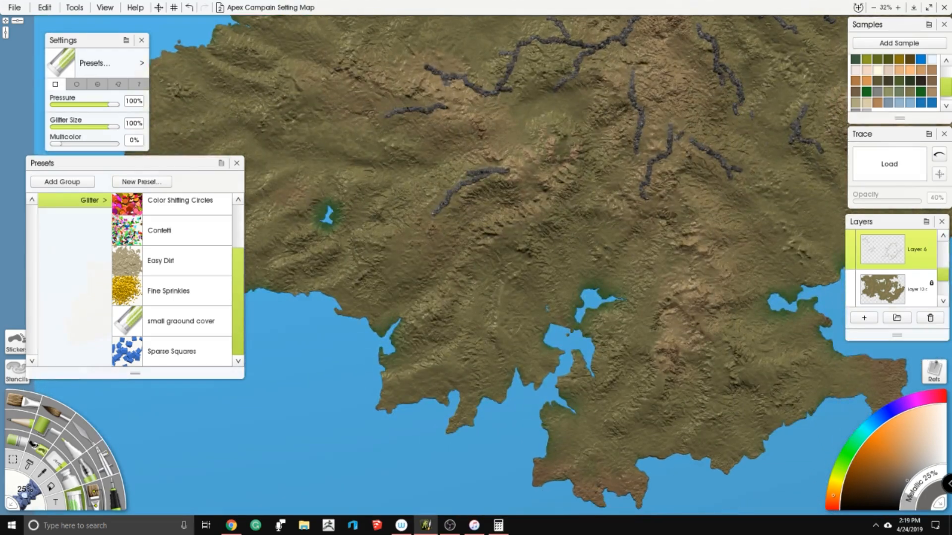
mouse_move(485, 304)
left_mouse_down()
mouse_move(474, 359)
mouse_move(446, 364)
left_mouse_up()
mouse_move(510, 322)
left_mouse_down()
mouse_move(513, 306)
mouse_move(329, 448)
mouse_move(308, 479)
left_mouse_up()
- Paint short glitter ridges on the central hills south of the branching lake and on the slopes west of it
scroll(503, 307, "down", 5)
scroll(308, 479, "down", 2)
scroll(514, 235, "up", 5)
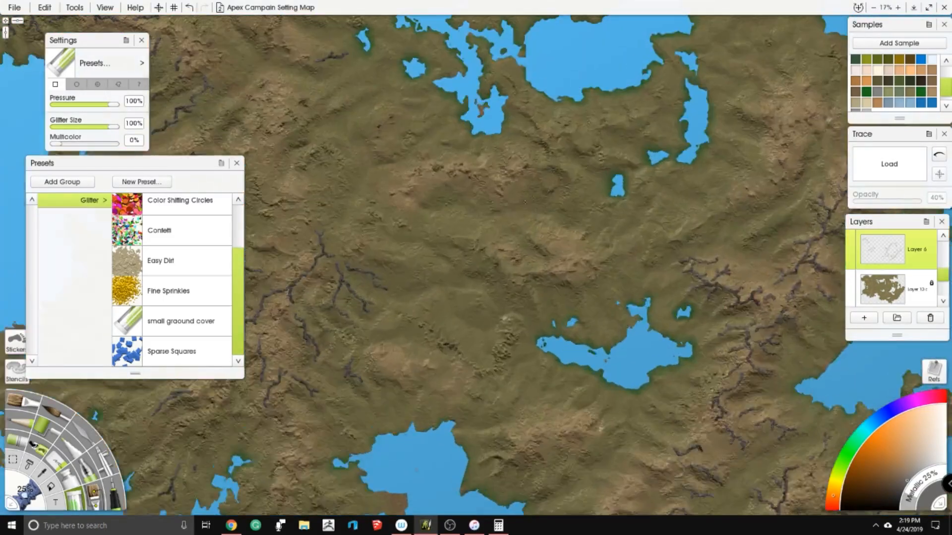
scroll(515, 235, "up", 1)
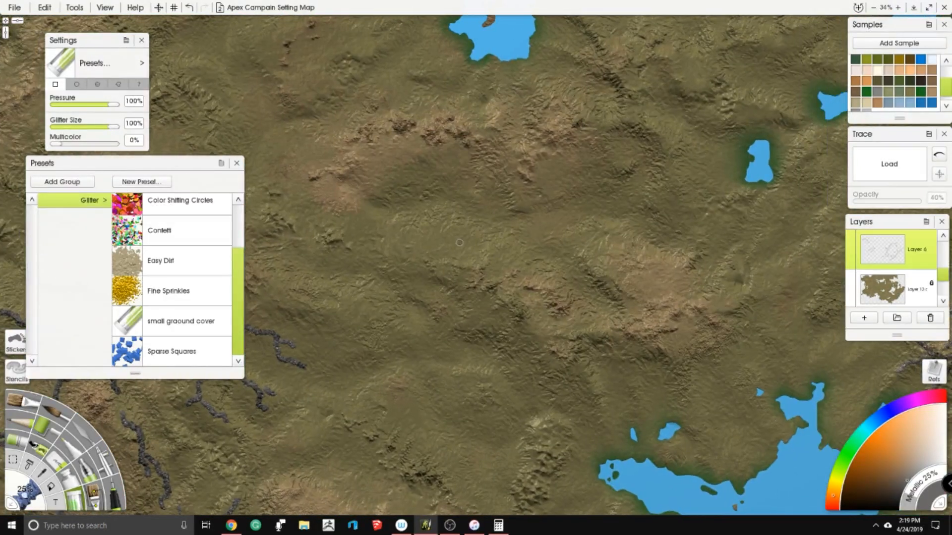
mouse_move(527, 314)
left_mouse_down()
mouse_move(558, 341)
mouse_move(588, 328)
mouse_move(604, 412)
left_mouse_up()
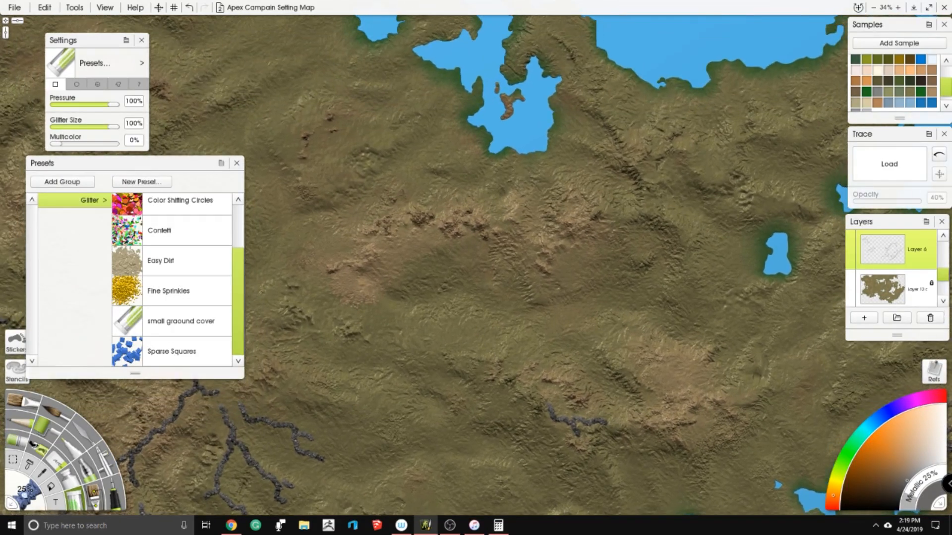
mouse_move(362, 240)
left_mouse_down()
mouse_move(330, 245)
mouse_move(418, 228)
mouse_move(506, 389)
mouse_move(552, 422)
left_mouse_up()
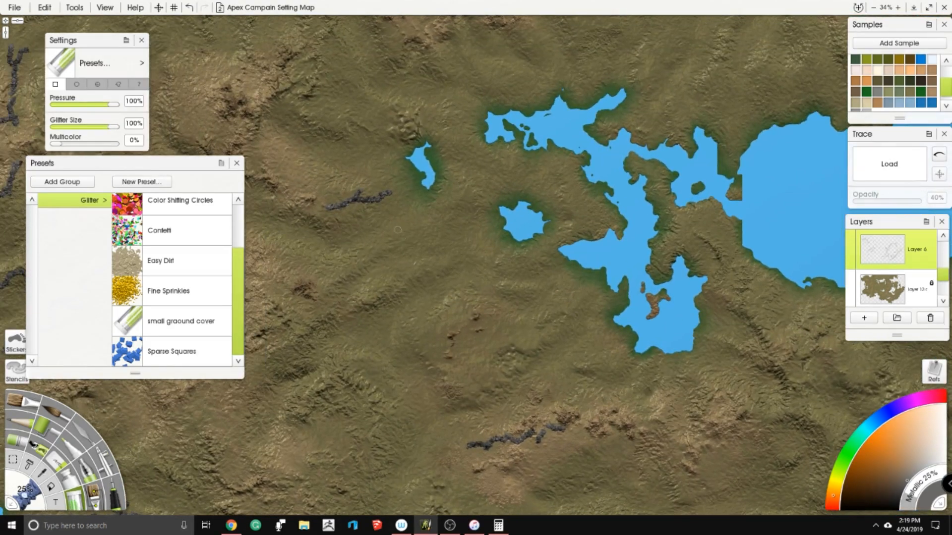
mouse_move(387, 282)
left_mouse_down()
mouse_move(413, 282)
mouse_move(427, 266)
mouse_move(446, 269)
left_mouse_up()
left_click_drag(453, 147, 236, 356)
left_click_drag(431, 162, 432, 186)
left_click_drag(412, 248, 505, 233)
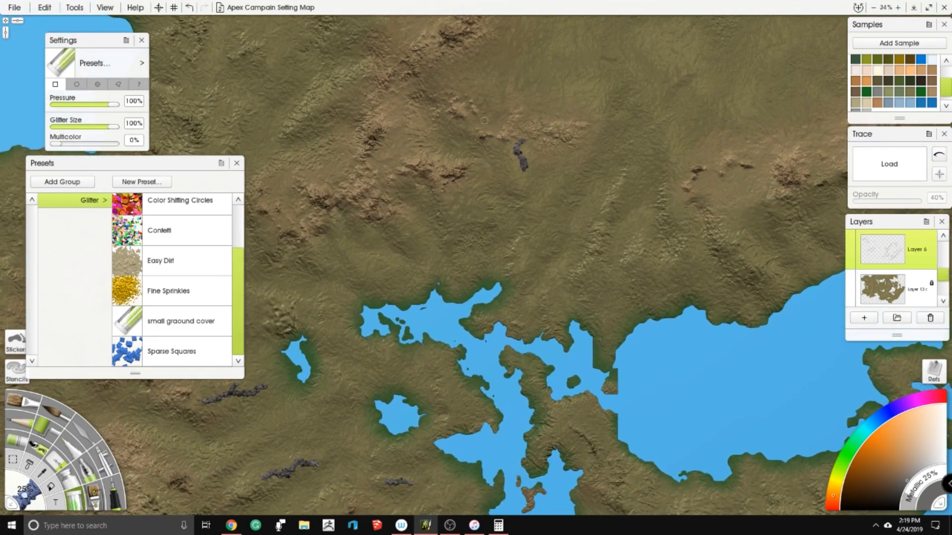
key("ctrl+z")
key("ctrl+z")
- Paint two short, thin glitter ridges on the slopes between the large northern lake and the bay to its east
left_click_drag(549, 166, 315, 198)
left_click_drag(813, 166, 526, 88)
mouse_move(483, 192)
left_mouse_down()
mouse_move(465, 207)
mouse_move(503, 184)
left_mouse_up()
left_click_drag(514, 263, 529, 255)
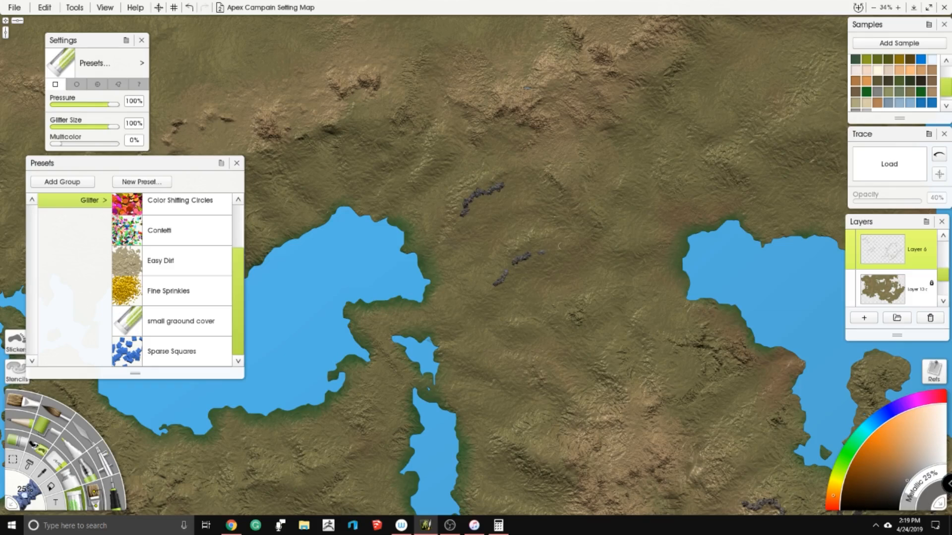
- Paint short branching glitter ridges on the hills north and northwest of the wide central lake
scroll(567, 177, "down", 6)
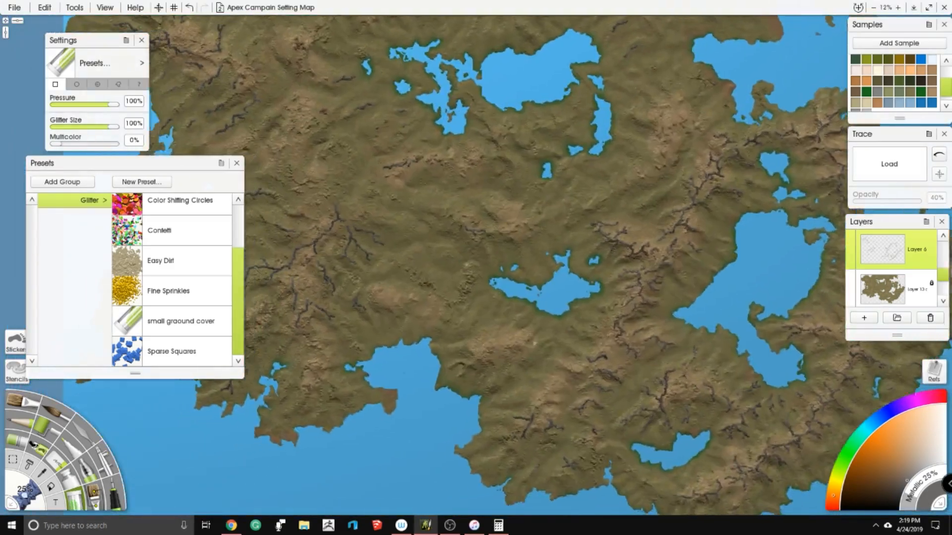
scroll(389, 219, "up", 4)
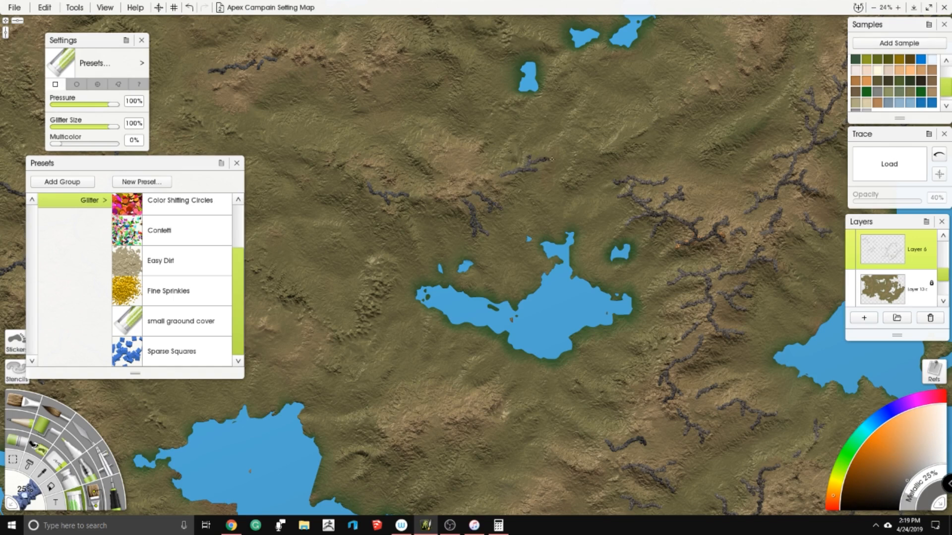
left_click_drag(476, 268, 510, 319)
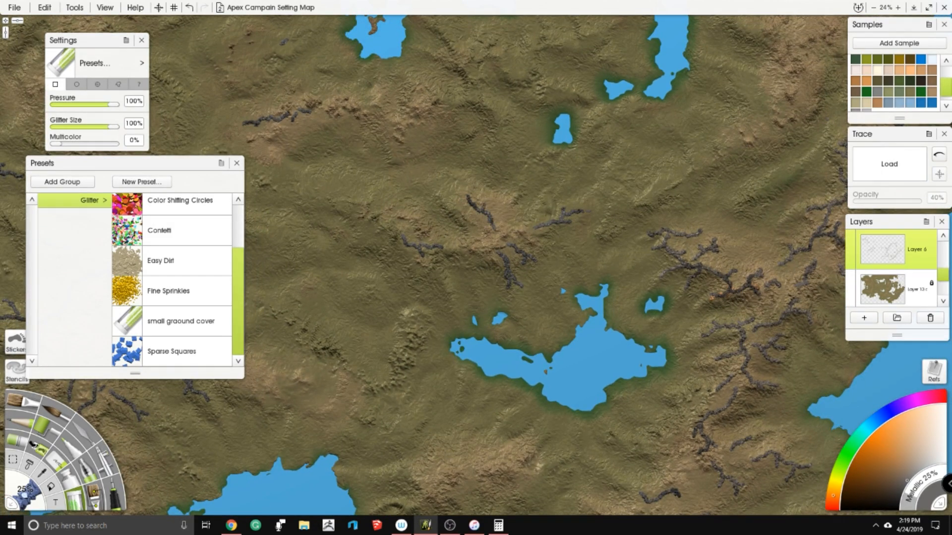
left_click_drag(476, 268, 519, 268)
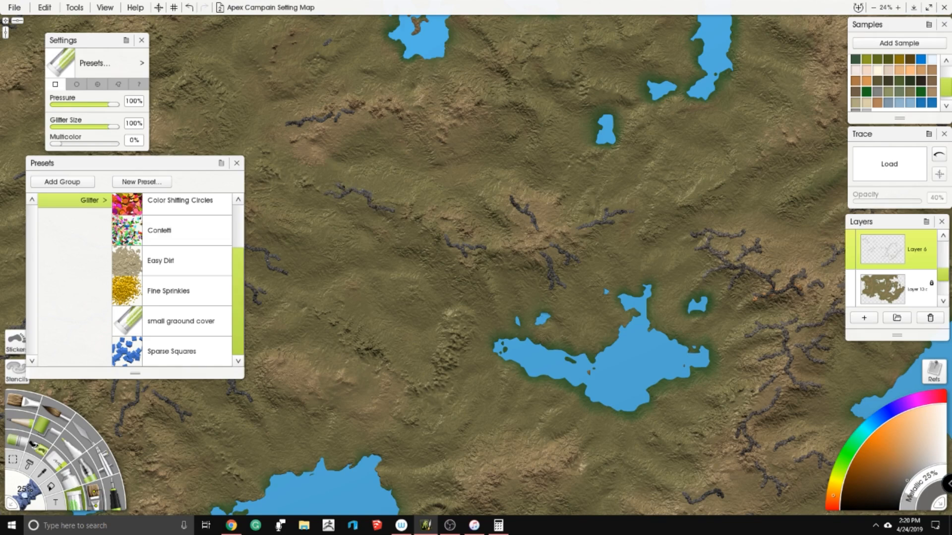
left_click_drag(476, 267, 538, 188)
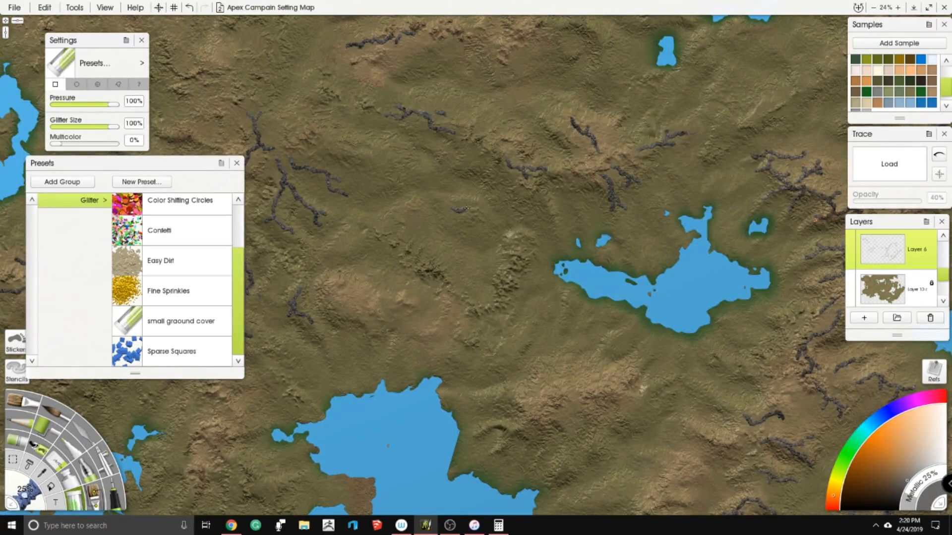
scroll(468, 227, "down", 5)
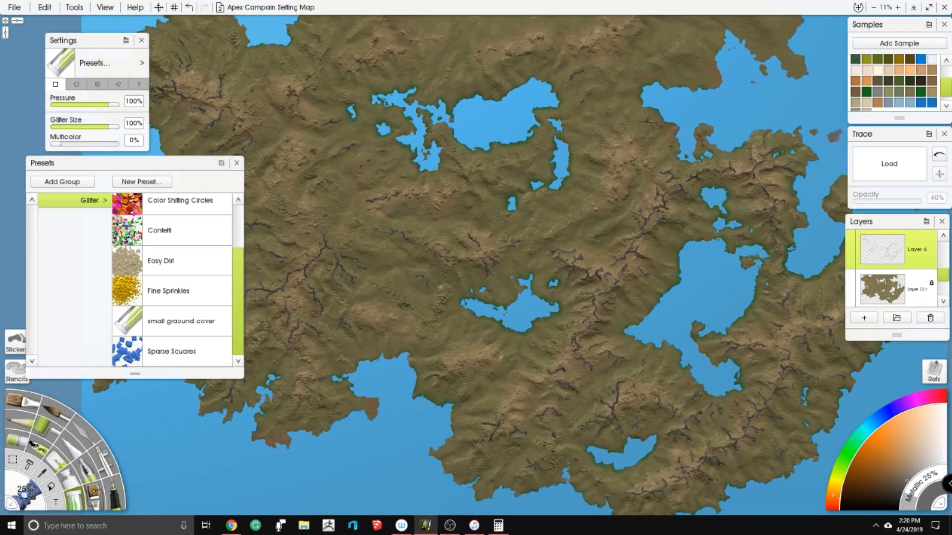
- Paint a long forked glitter ridge and several short branching ridges on the hills south of the wide central lake
left_click_drag(495, 294, 473, 255)
scroll(473, 255, "up", 6)
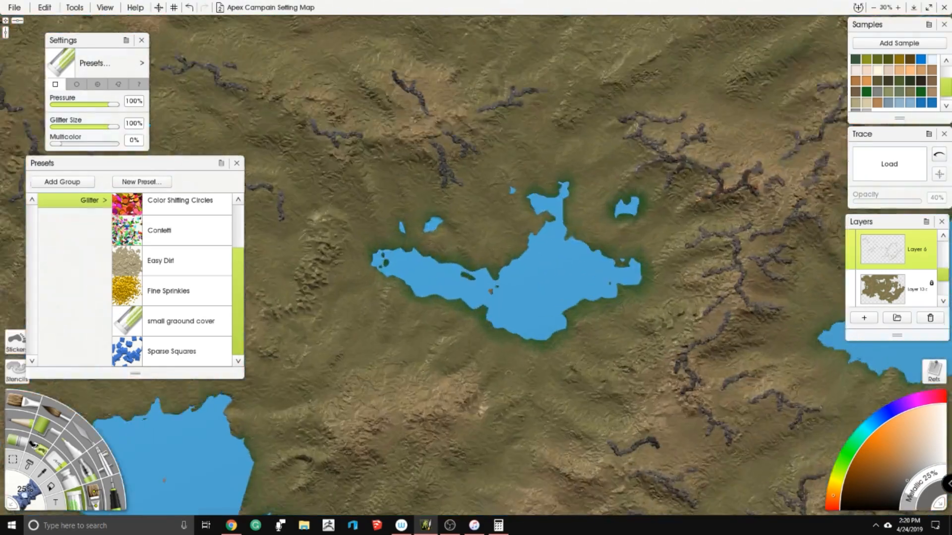
left_click_drag(509, 380, 564, 240)
mouse_move(454, 278)
left_mouse_down()
mouse_move(439, 306)
mouse_move(438, 365)
left_mouse_up()
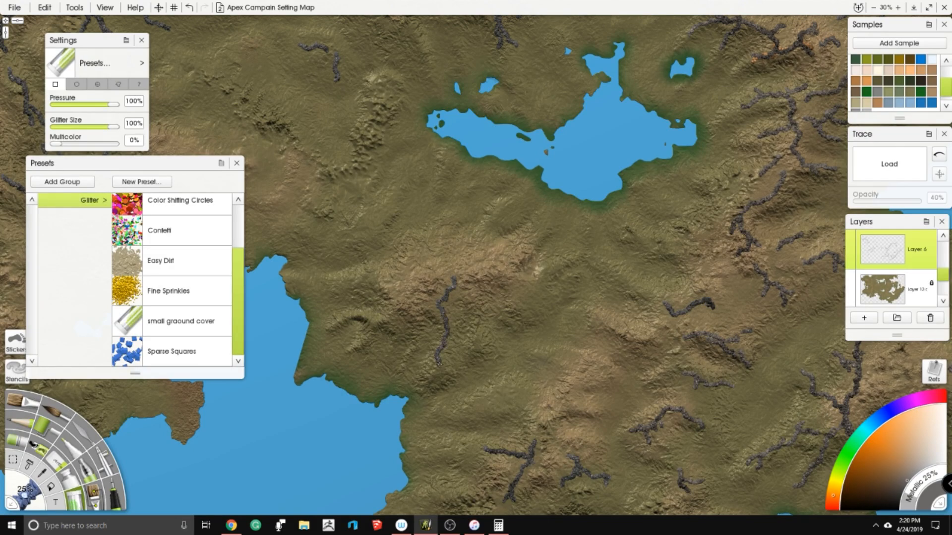
left_click_drag(450, 298, 455, 311)
left_click_drag(519, 282, 526, 291)
mouse_move(531, 248)
left_mouse_down()
mouse_move(555, 212)
mouse_move(562, 224)
left_mouse_up()
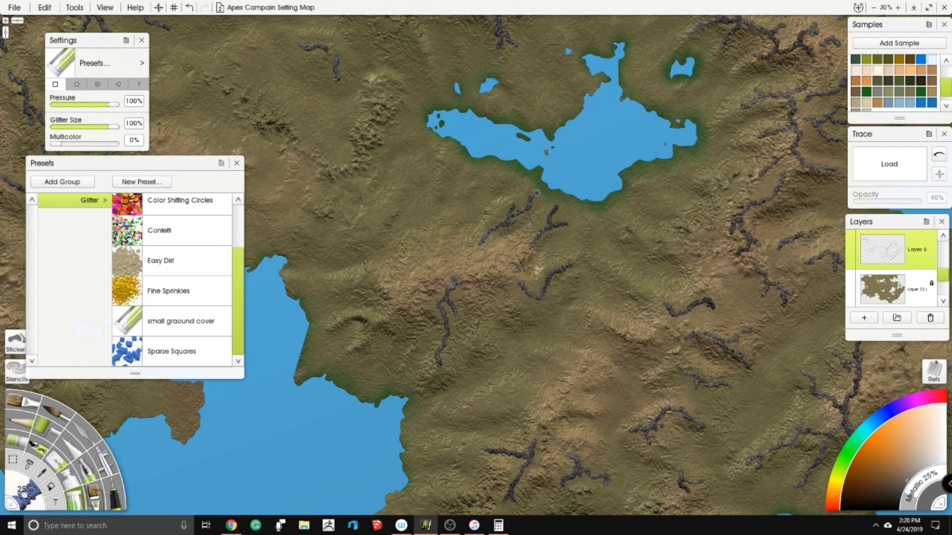
- Paint a winding branched ridge on the hills southwest of the wide central lake and a short stroke just below its western end
left_click_drag(370, 272, 335, 283)
left_click_drag(368, 233, 385, 212)
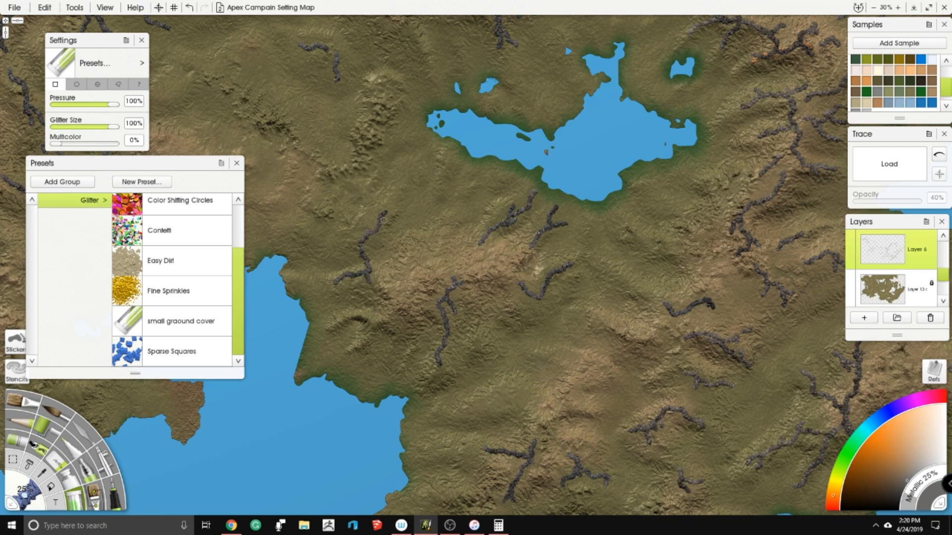
left_click_drag(444, 171, 441, 191)
scroll(415, 194, "down", 10)
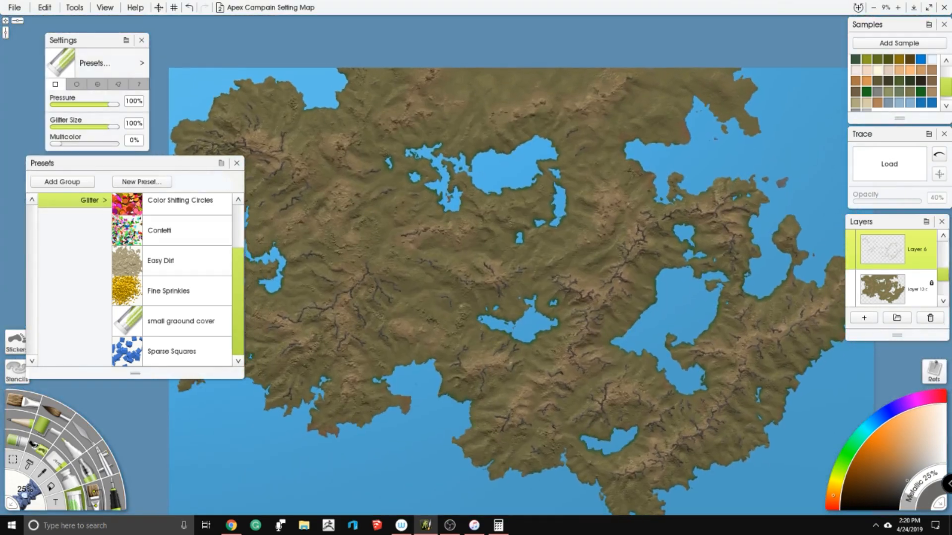
- Lock the transparency of Layer 6, which holds the glitter ridges
scroll(495, 214, "up", 10)
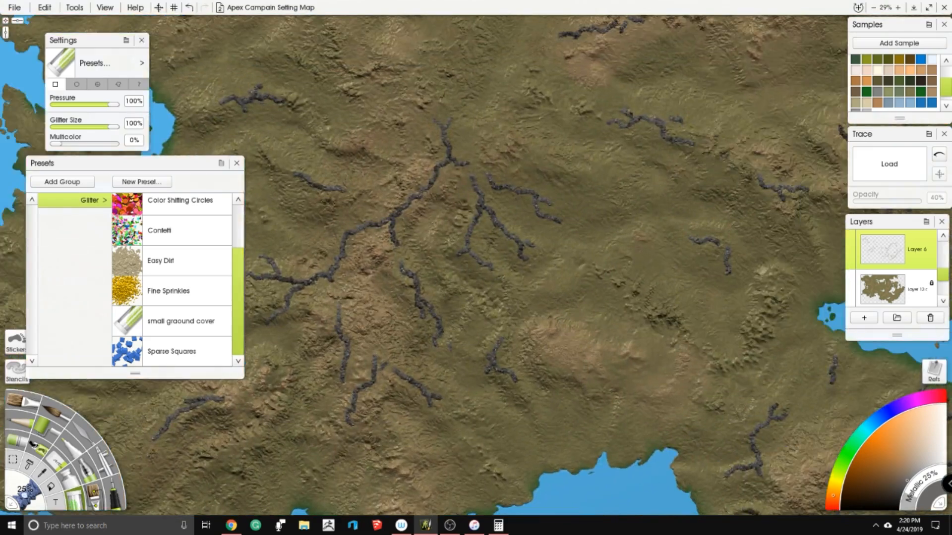
left_click(931, 247)
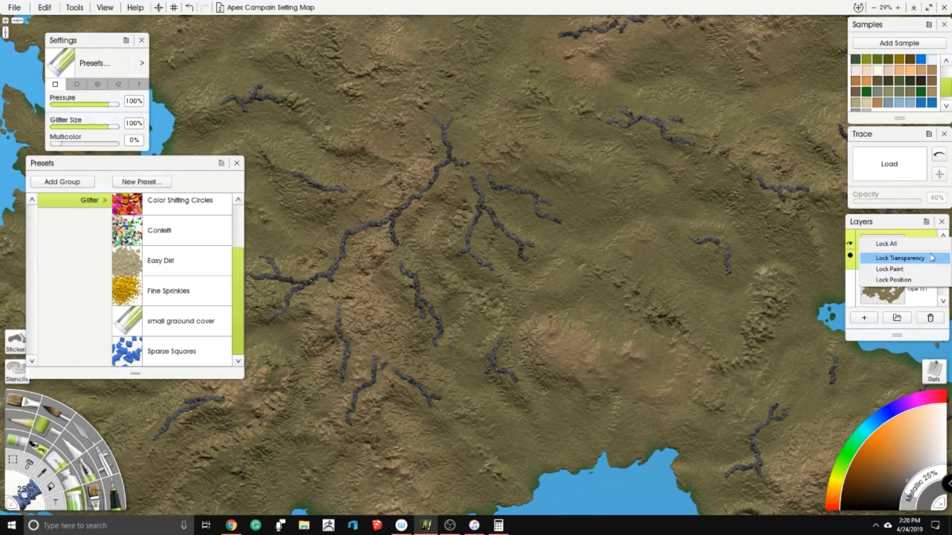
left_click(915, 257)
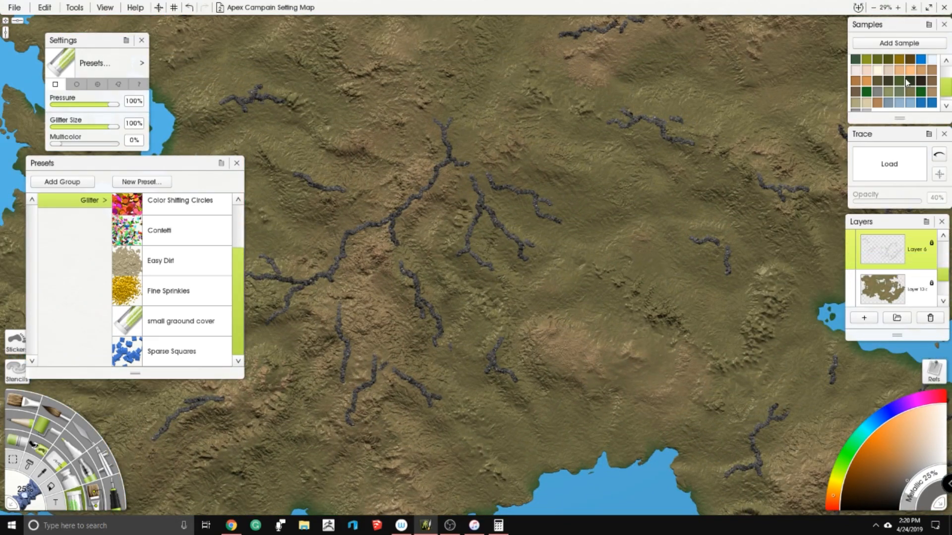
- Sample the brown of the rocky hillside east of the small forked ridge as the paint color
scroll(475, 268, "up", 6)
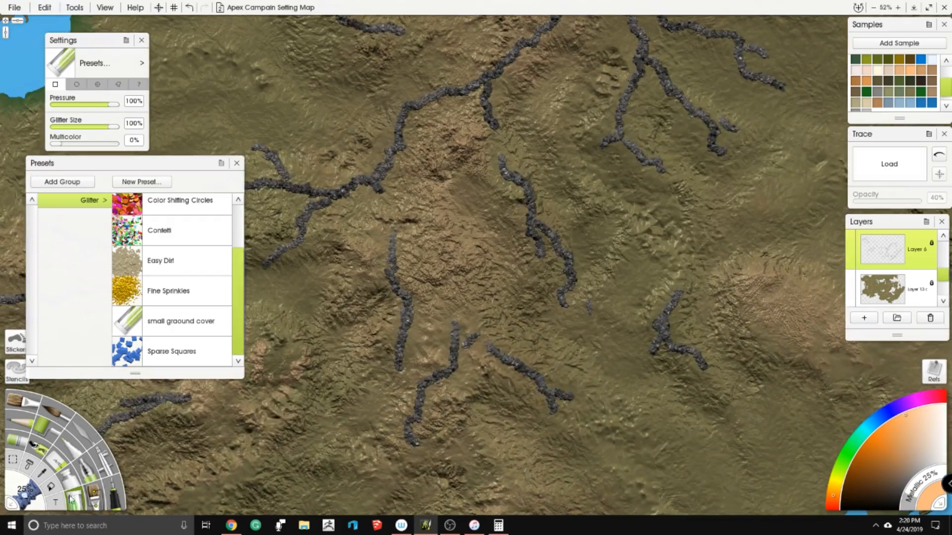
left_click(46, 472)
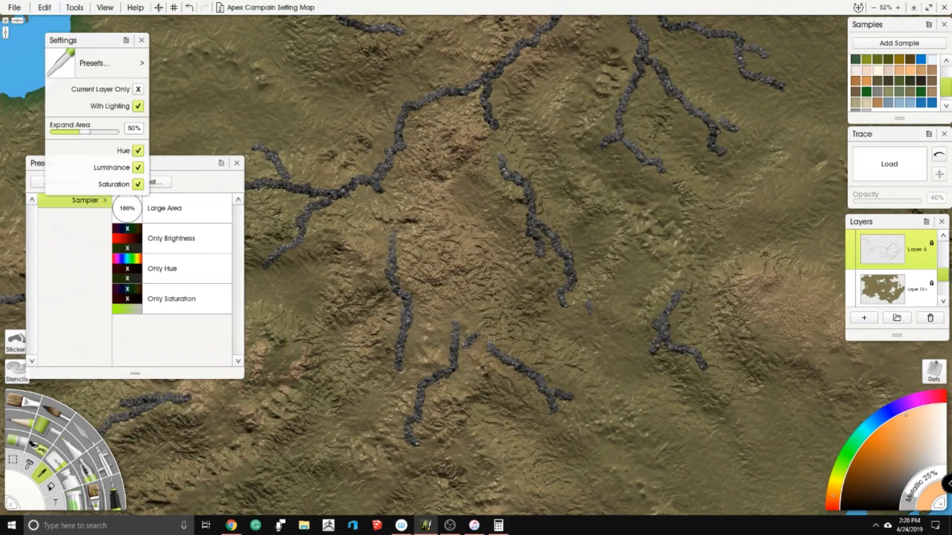
left_click(651, 279)
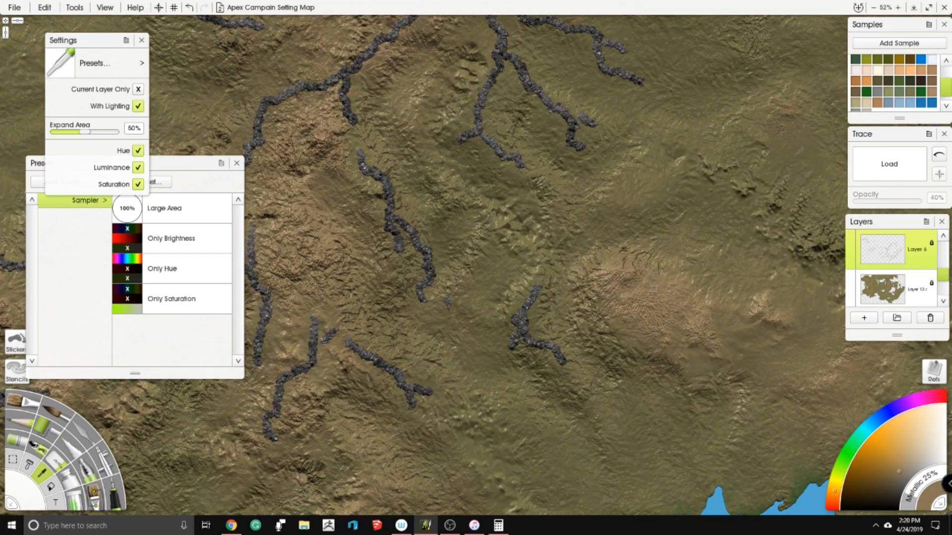
scroll(910, 94, "up", 1)
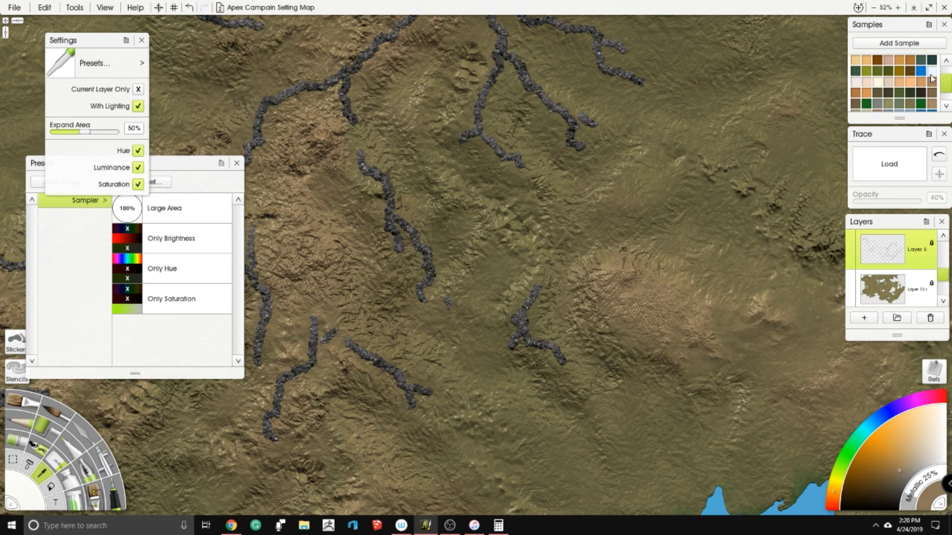
left_click(923, 87)
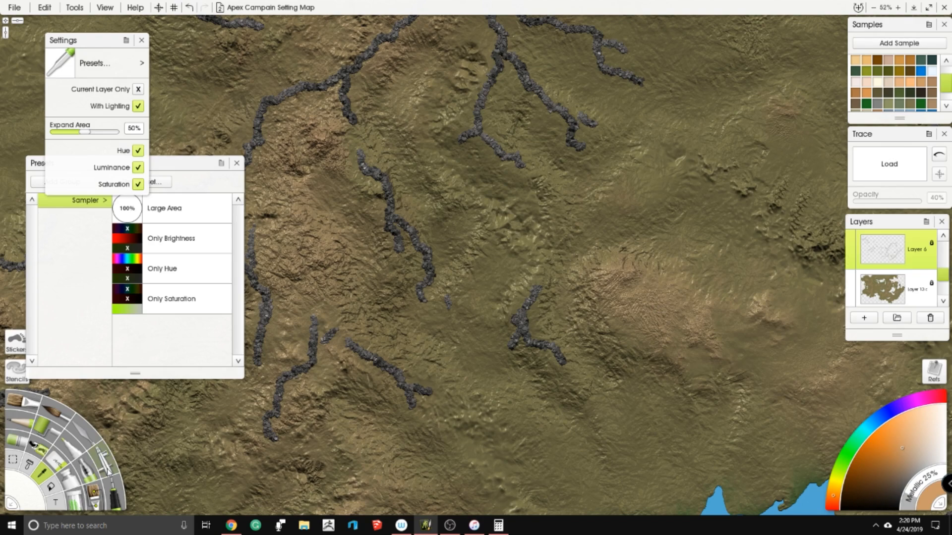
left_click(655, 296)
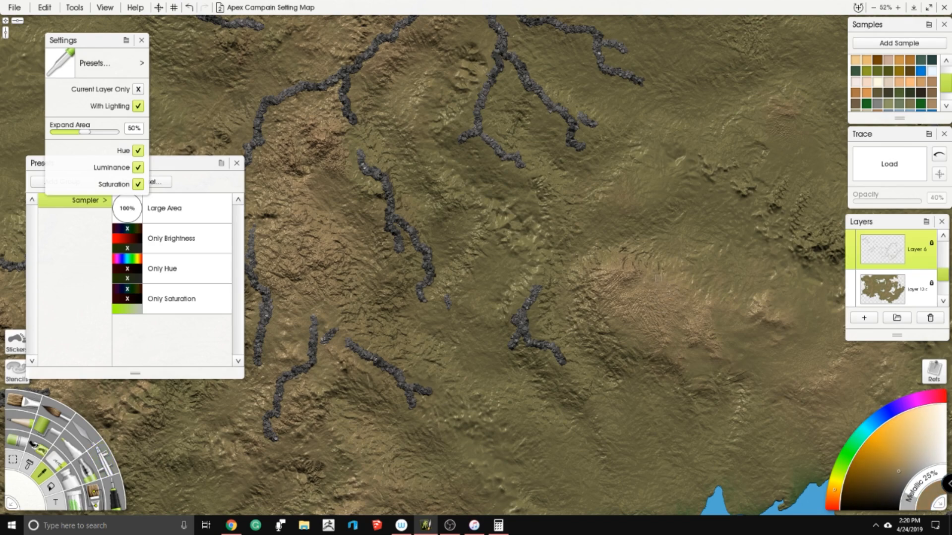
- Sample the brown of the hillside south of the long ridge's western arm, and ready the Airbrush at 100% pressure
left_click_drag(646, 271, 951, 207)
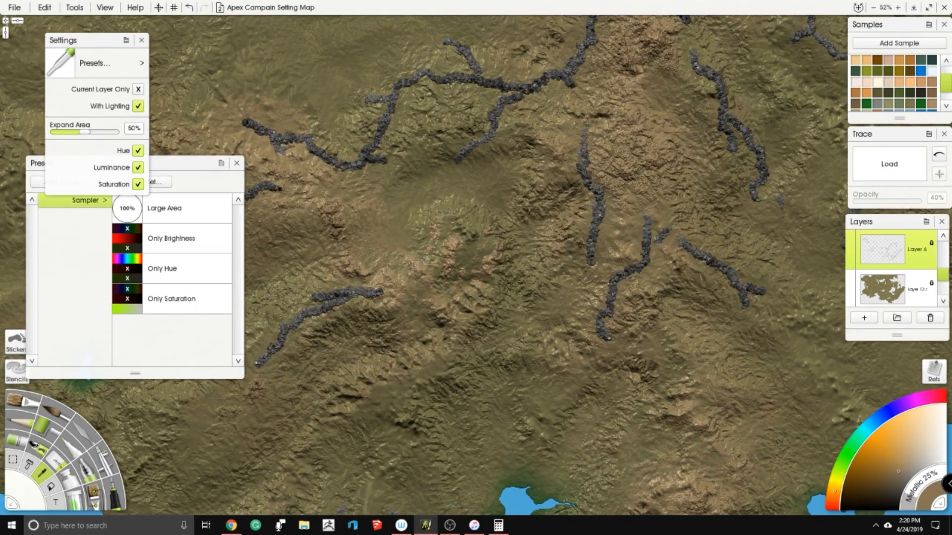
left_click(414, 265)
scroll(926, 90, "down", 2)
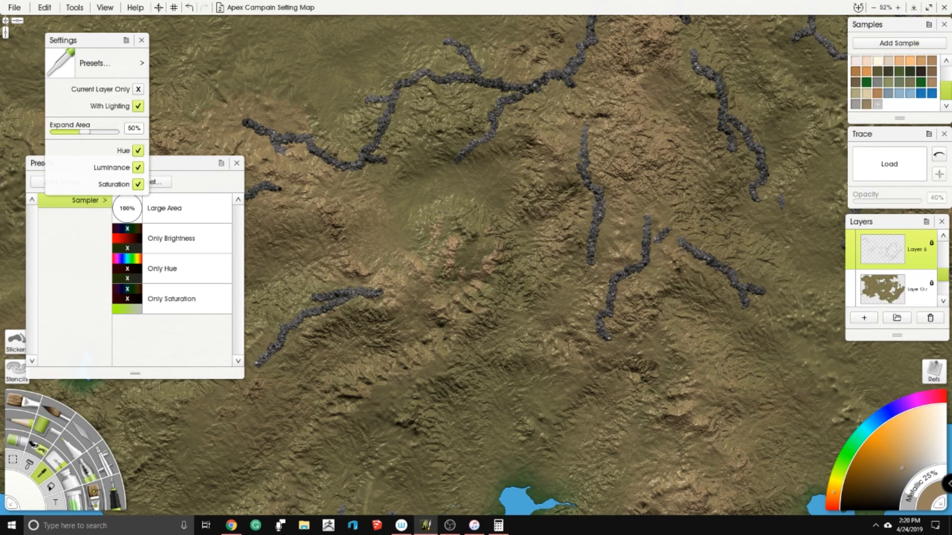
left_click(108, 482)
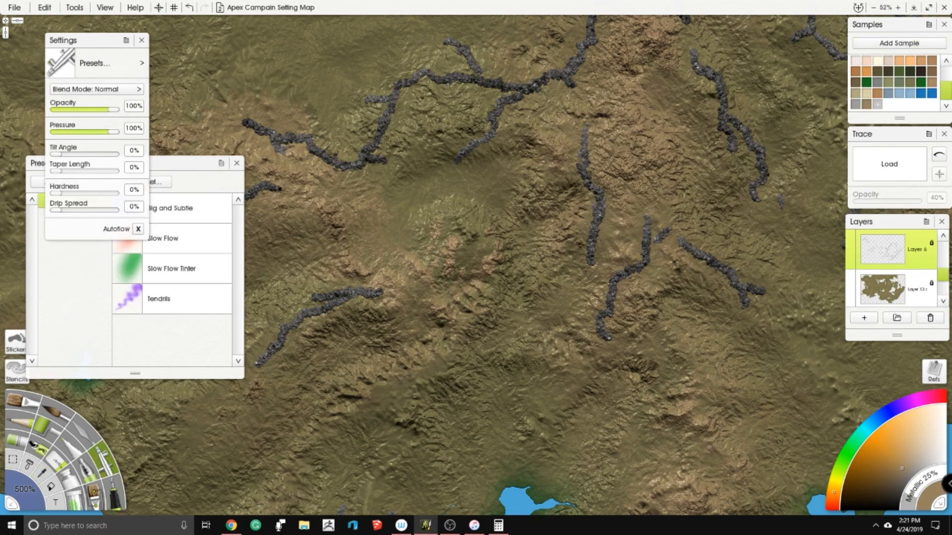
left_click_drag(75, 131, 50, 132)
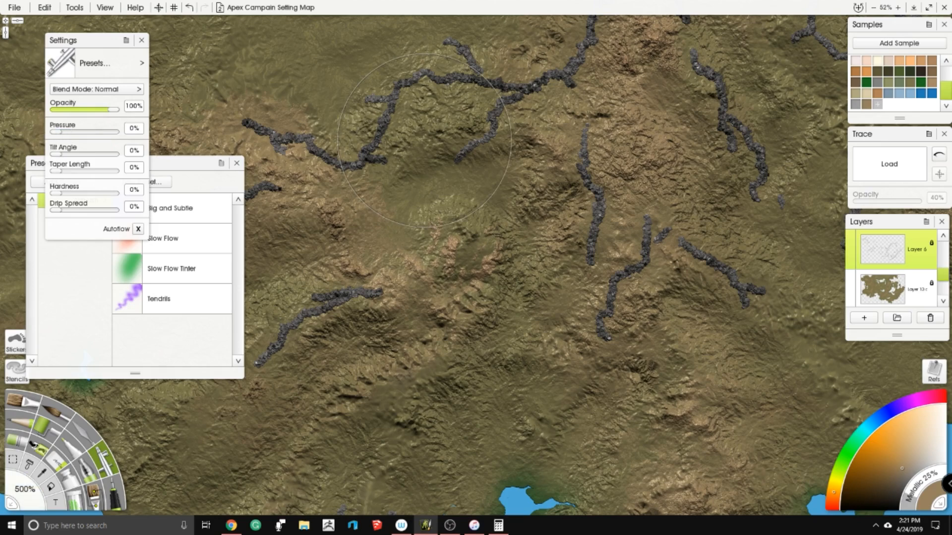
left_click_drag(92, 133, 119, 134)
- Try the sampled brown on the western arm of the long branching ridge with the Airbrush
left_click_drag(362, 119, 392, 104)
left_click_drag(347, 144, 285, 137)
scroll(439, 202, "down", 4)
left_click_drag(483, 187, 471, 244)
scroll(475, 243, "up", 3)
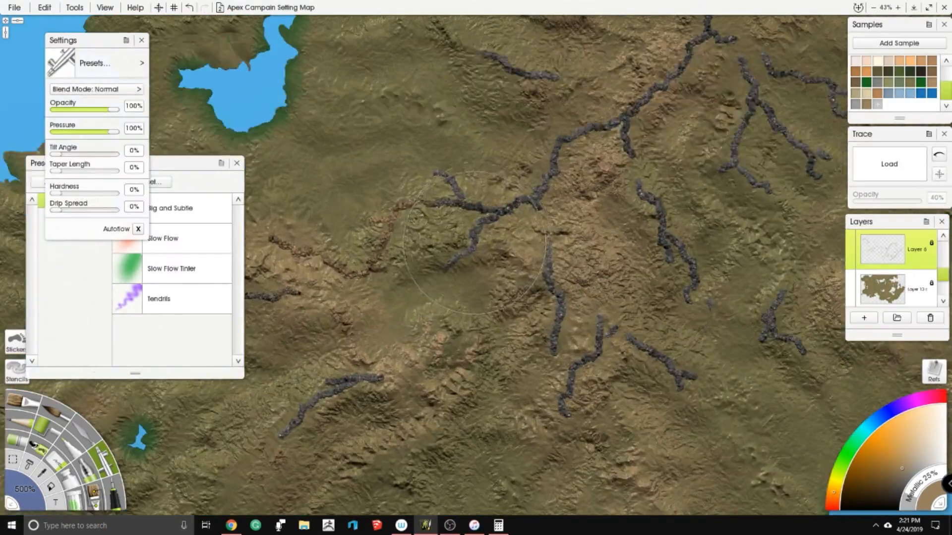
- Test a brighter orange on the ridge's western arm and choose a paler, less saturated tan as the paint color
left_click(902, 450)
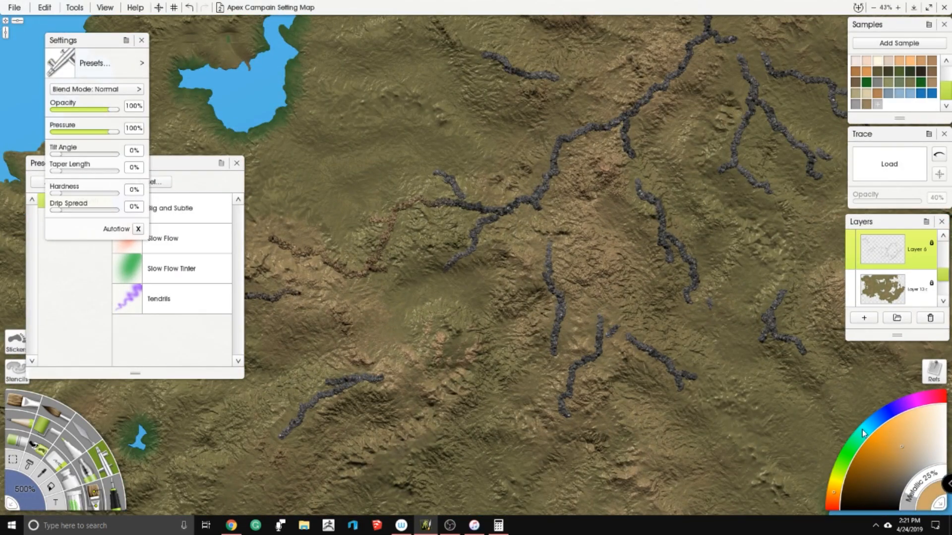
mouse_move(414, 203)
left_mouse_down()
mouse_move(357, 262)
mouse_move(275, 240)
left_mouse_up()
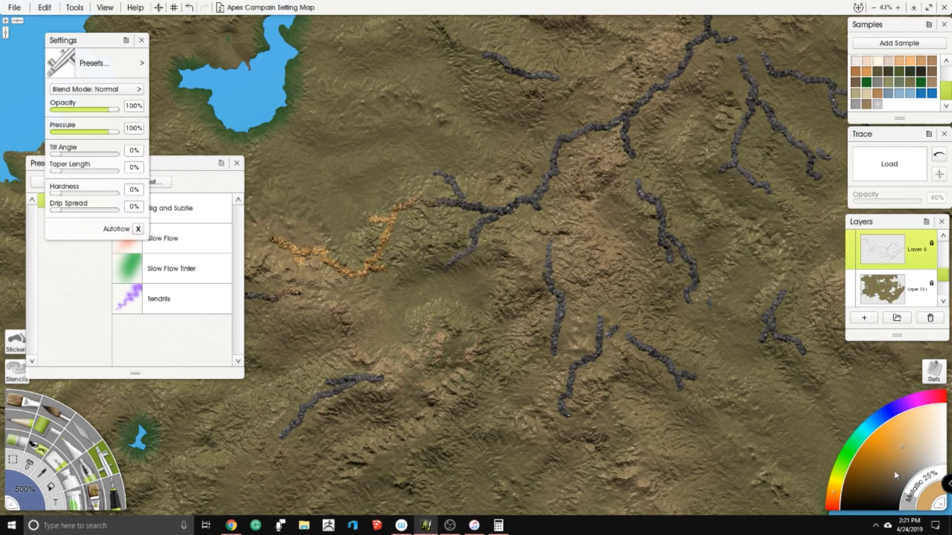
left_click(912, 451)
- Airbrush the pale tan over the long branching ridge and the smaller dark ridges around it in the western highlands
mouse_move(516, 223)
left_mouse_down()
mouse_move(436, 223)
mouse_move(317, 252)
mouse_move(505, 198)
mouse_move(687, 52)
mouse_move(751, 97)
left_mouse_up()
left_click_drag(751, 96, 687, 269)
left_click_drag(670, 213, 626, 149)
mouse_move(494, 250)
left_mouse_down()
mouse_move(375, 219)
mouse_move(369, 103)
mouse_move(714, 243)
mouse_move(664, 340)
mouse_move(592, 379)
mouse_move(647, 477)
left_mouse_up()
scroll(476, 263, "down", 3)
left_click_drag(486, 376, 500, 169)
left_click_drag(495, 156, 499, 232)
left_click_drag(530, 204, 507, 271)
mouse_move(548, 216)
left_mouse_down()
mouse_move(576, 220)
mouse_move(586, 251)
left_mouse_up()
left_click_drag(653, 188, 668, 228)
mouse_move(380, 245)
left_mouse_down()
mouse_move(349, 250)
mouse_move(312, 285)
left_mouse_up()
mouse_move(359, 367)
left_mouse_down()
mouse_move(349, 421)
mouse_move(324, 422)
left_mouse_up()
left_click_drag(386, 369, 385, 381)
left_click_drag(314, 190, 268, 196)
- Airbrush the pale tan over the dark ridges on the hills south and southwest of the wide central lake
scroll(476, 265, "down", 4)
left_click_drag(496, 248, 300, 284)
left_click_drag(547, 296, 518, 331)
left_click_drag(588, 331, 577, 381)
left_click_drag(603, 309, 619, 297)
left_click_drag(627, 334, 654, 323)
left_click_drag(620, 297, 633, 281)
left_click_drag(649, 296, 635, 310)
left_click_drag(580, 264, 579, 279)
mouse_move(694, 342)
left_mouse_down()
mouse_move(569, 280)
mouse_move(614, 283)
left_mouse_up()
left_click_drag(598, 300, 634, 319)
left_click_drag(627, 330, 596, 325)
left_click_drag(585, 346, 607, 353)
left_click_drag(584, 349, 527, 378)
left_click_drag(570, 436, 554, 429)
left_click_drag(508, 366, 494, 391)
mouse_move(538, 382)
left_mouse_down()
mouse_move(526, 376)
mouse_move(493, 399)
left_mouse_up()
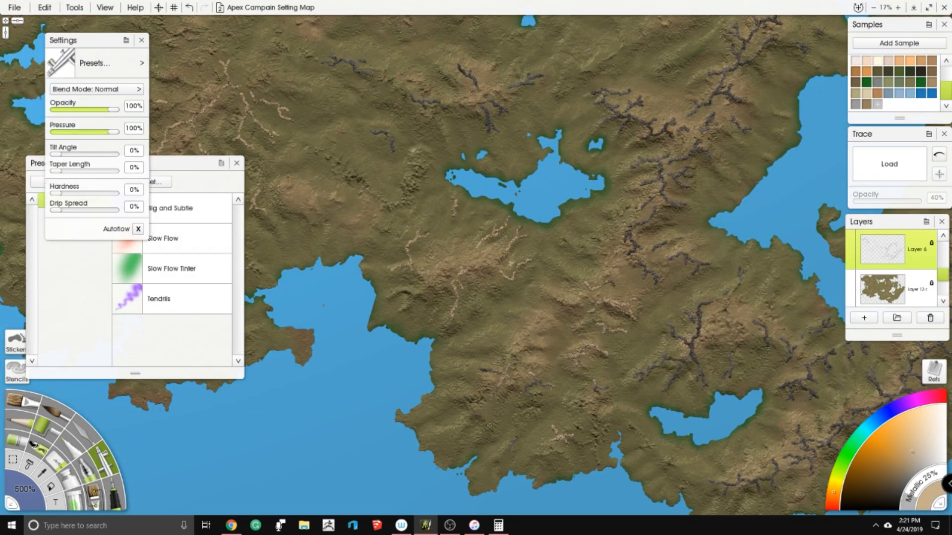
- Recolor the long ridge chain running north to south along the east side of the wide central lake in pale tan
left_click_drag(624, 229, 532, 312)
left_click_drag(542, 319, 564, 362)
left_click_drag(541, 318, 571, 243)
left_click_drag(573, 216, 510, 175)
mouse_move(601, 196)
left_mouse_down()
mouse_move(617, 188)
mouse_move(693, 52)
left_mouse_up()
left_click_drag(684, 122, 644, 150)
left_click_drag(632, 171, 648, 182)
left_click_drag(617, 234, 589, 265)
- Recolor the branching ridges on the hills north and northeast of the small southern lake in pale tan
left_click_drag(579, 339, 618, 347)
mouse_move(650, 351)
left_mouse_down()
mouse_move(606, 394)
mouse_move(601, 436)
left_mouse_up()
left_click_drag(601, 436, 547, 459)
left_click_drag(640, 435, 637, 455)
left_click_drag(708, 423, 695, 444)
left_click_drag(759, 420, 717, 447)
left_click_drag(717, 447, 688, 469)
left_click_drag(767, 504, 823, 438)
left_click_drag(740, 399, 699, 437)
mouse_move(759, 418)
left_mouse_down()
mouse_move(757, 429)
mouse_move(776, 436)
left_mouse_up()
left_click_drag(777, 450, 790, 476)
left_click_drag(639, 447, 635, 460)
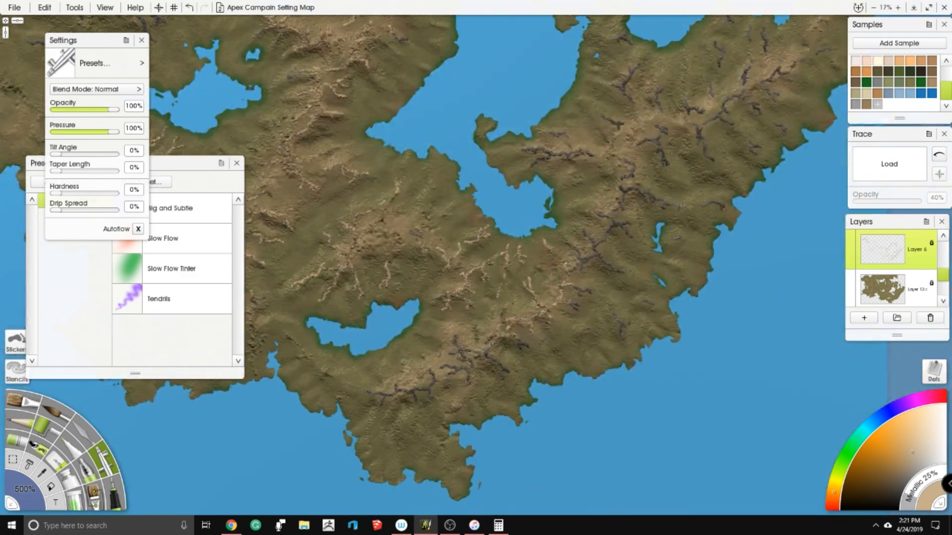
- Airbrush the pale tan over the dark ridges in the southeastern highlands, south and east of the large eastern lake
left_click_drag(456, 347, 396, 396)
left_click_drag(495, 367, 523, 343)
left_click_drag(572, 311, 593, 290)
left_click_drag(615, 314, 623, 340)
left_click_drag(623, 272, 602, 257)
left_click_drag(622, 189, 654, 200)
left_click_drag(662, 163, 639, 142)
left_click_drag(657, 89, 662, 112)
left_click_drag(653, 199, 723, 205)
left_click_drag(590, 156, 527, 150)
left_click_drag(550, 133, 568, 135)
left_click_drag(602, 115, 621, 126)
mouse_move(632, 101)
left_mouse_down()
mouse_move(624, 87)
mouse_move(637, 67)
left_mouse_up()
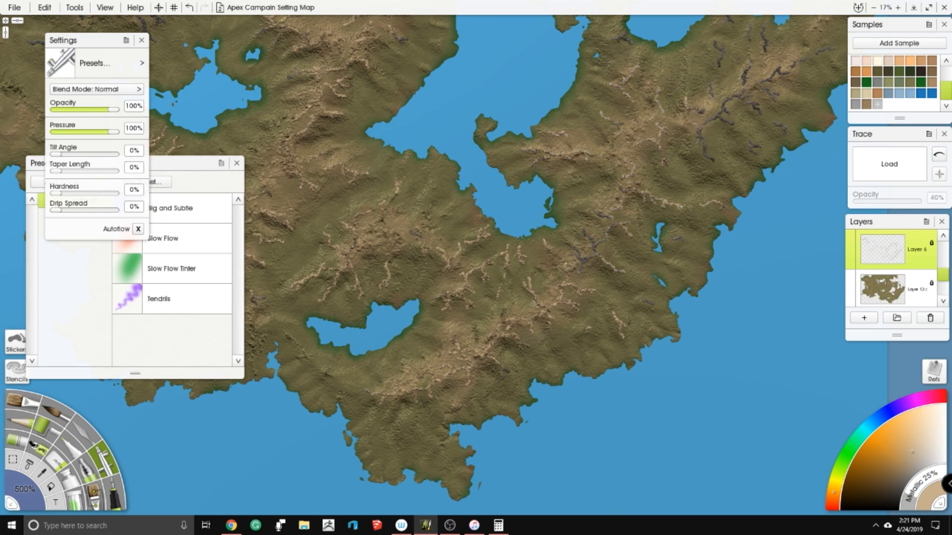
- Recolor the branching ridges at the northeastern end of the eastern highlands in pale tan
left_click_drag(731, 122, 711, 157)
mouse_move(751, 143)
left_mouse_down()
mouse_move(755, 152)
mouse_move(757, 110)
left_mouse_up()
left_click_drag(774, 101, 746, 69)
left_click_drag(744, 112, 724, 90)
mouse_move(721, 64)
left_mouse_down()
mouse_move(716, 42)
mouse_move(763, 25)
left_mouse_up()
left_click_drag(773, 74, 838, 48)
left_click_drag(631, 42, 611, 33)
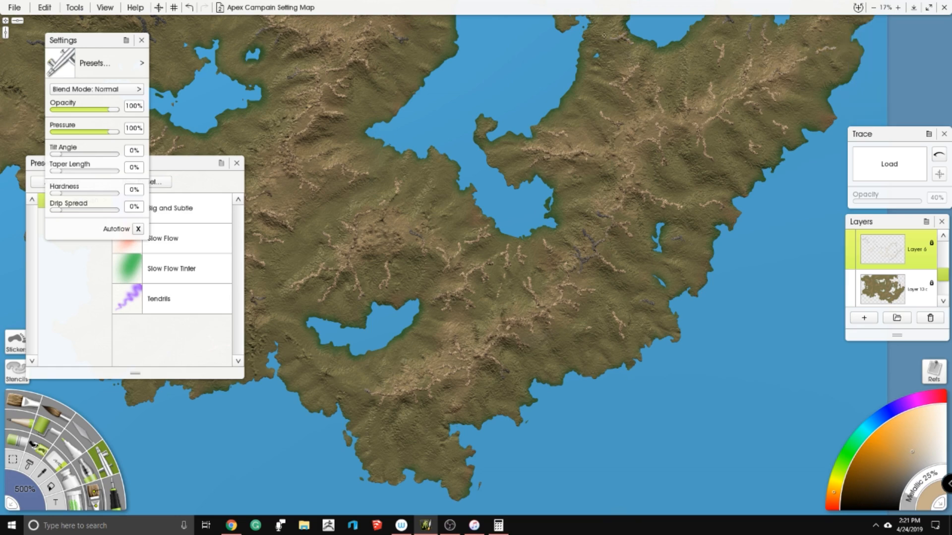
- Recolor the small dark ridge cluster between the large eastern lake's southern bay and the narrow lake near the coast
right_click(489, 213)
left_click(520, 163)
left_click_drag(585, 233, 580, 268)
left_click_drag(576, 248, 580, 257)
left_click_drag(598, 213, 611, 217)
left_click_drag(610, 218, 602, 236)
- Airbrush the pale tan over the remaining dark ridges in the north, the northwest and above the wide central lake
left_click_drag(481, 149, 391, 317)
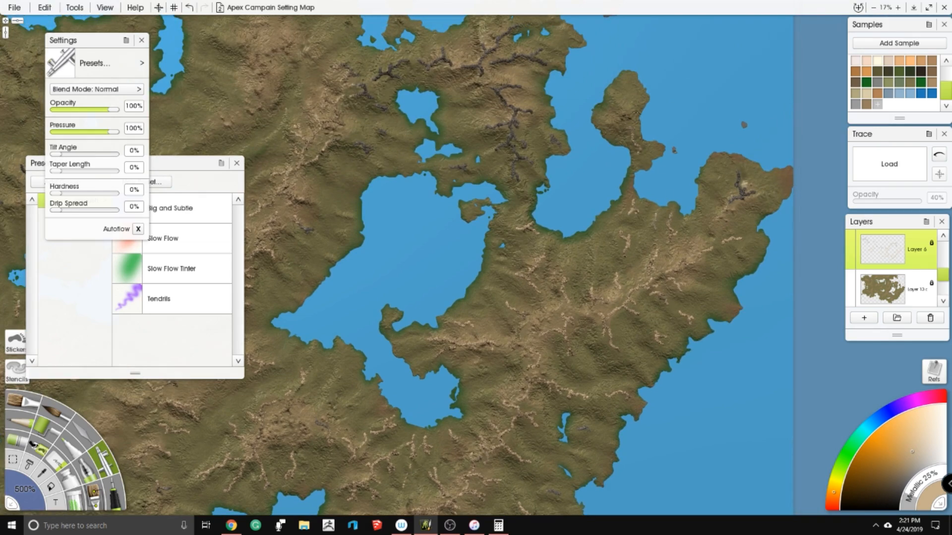
mouse_move(515, 164)
left_mouse_down()
mouse_move(560, 198)
mouse_move(604, 168)
mouse_move(509, 101)
mouse_move(408, 121)
mouse_move(388, 182)
left_mouse_up()
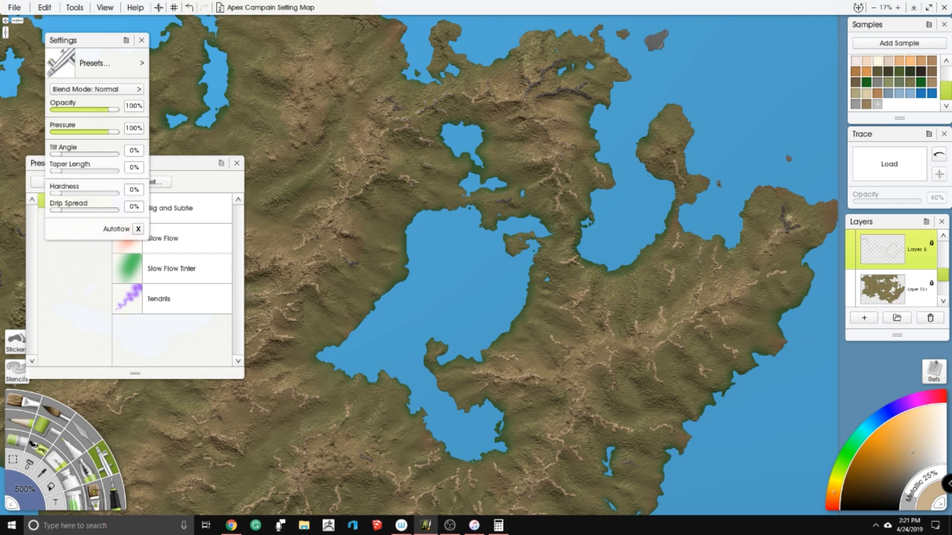
left_click_drag(526, 95, 575, 50)
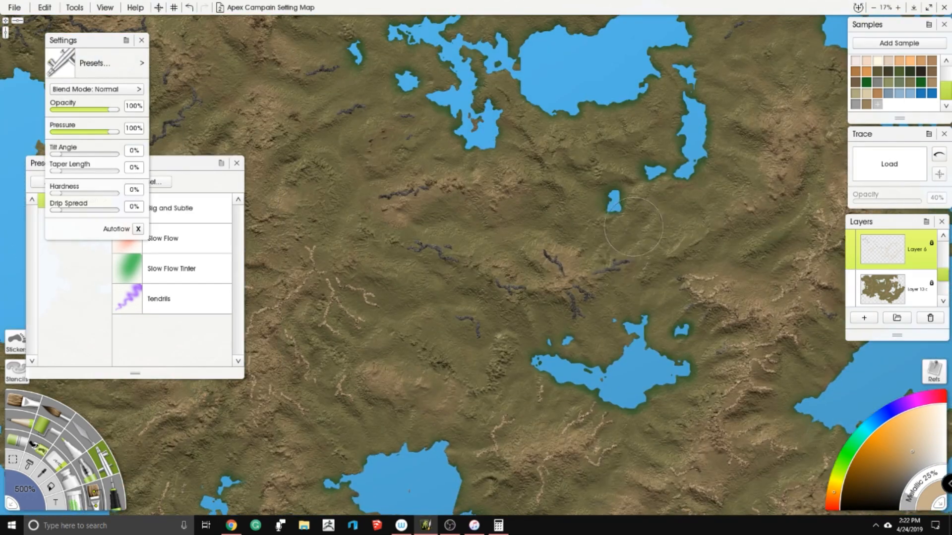
mouse_move(628, 262)
left_mouse_down()
mouse_move(578, 295)
mouse_move(550, 255)
left_mouse_up()
left_click_drag(432, 250, 484, 355)
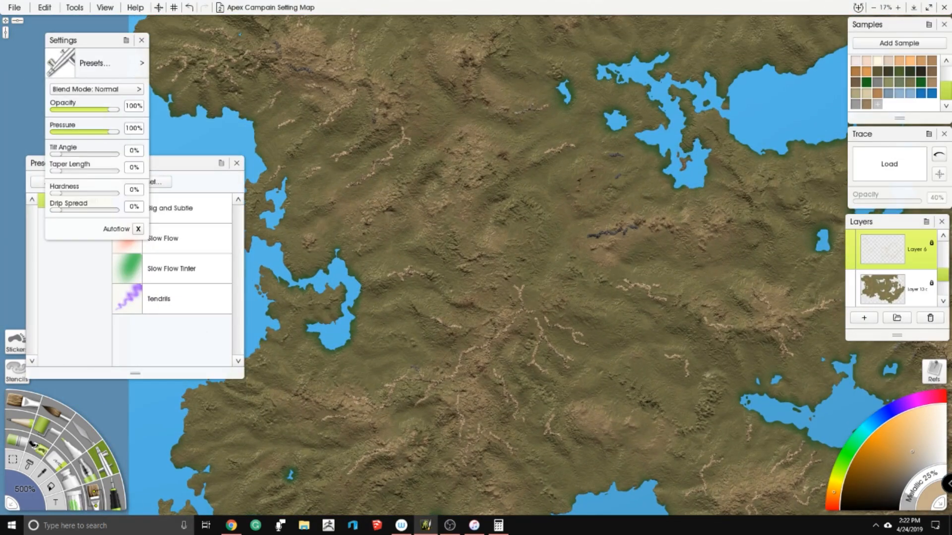
scroll(504, 127, "up", 3)
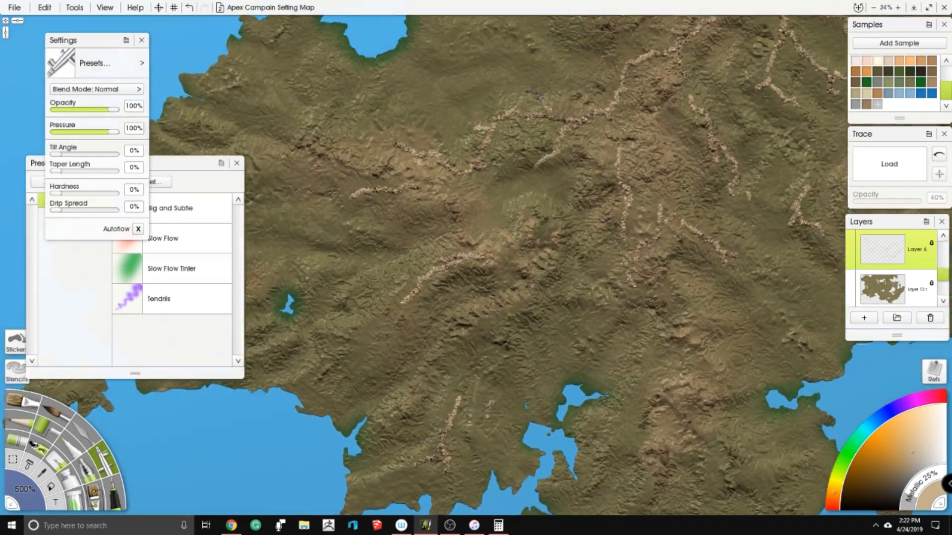
scroll(552, 258, "up", 2)
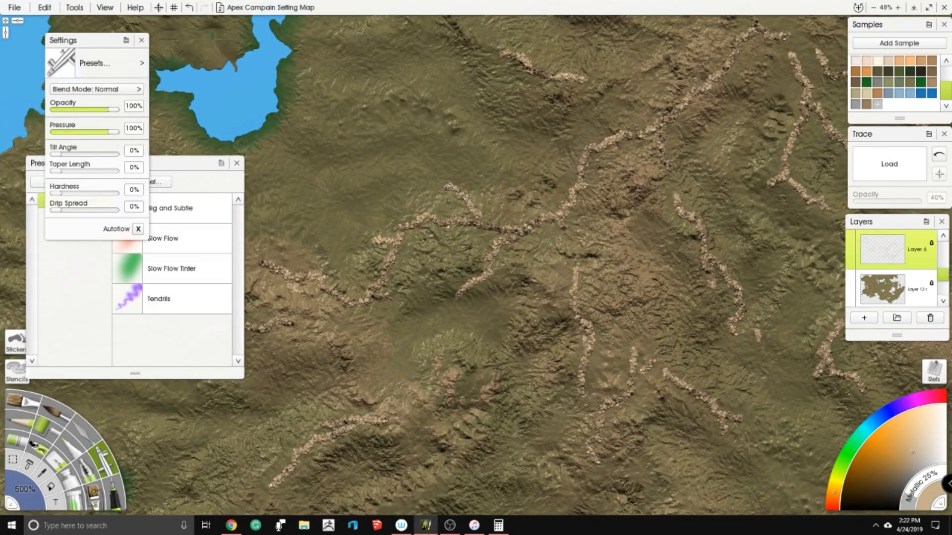
scroll(500, 396, "down", 5)
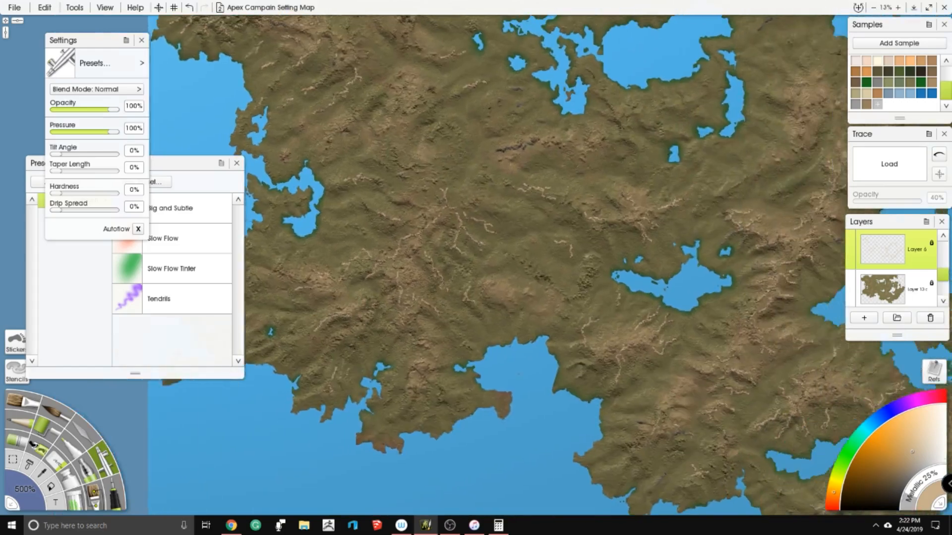
left_click_drag(501, 297, 461, 304)
scroll(476, 268, "up", 1)
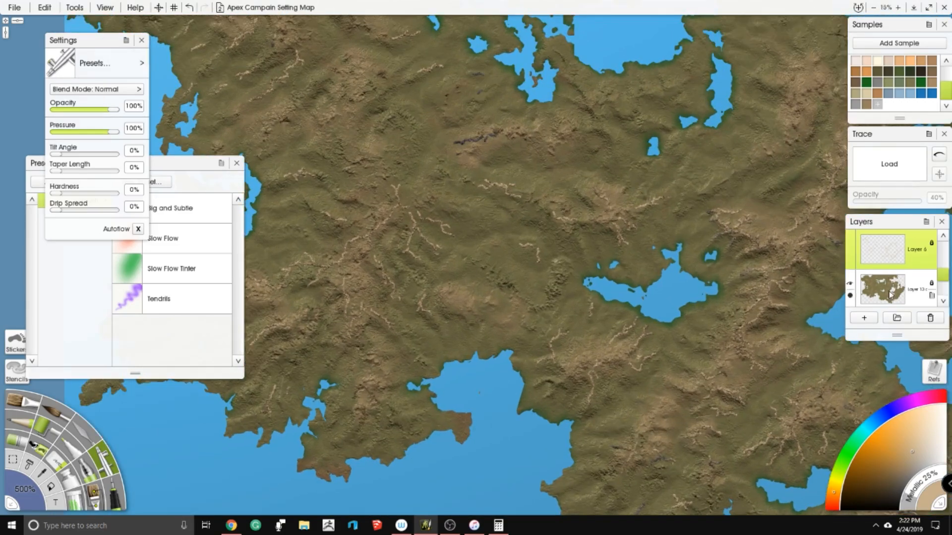
- Change the opacity of the visible brown terrain layer below the ridges, and hide that layer
scroll(879, 285, "down", 1)
scroll(879, 284, "down", 1)
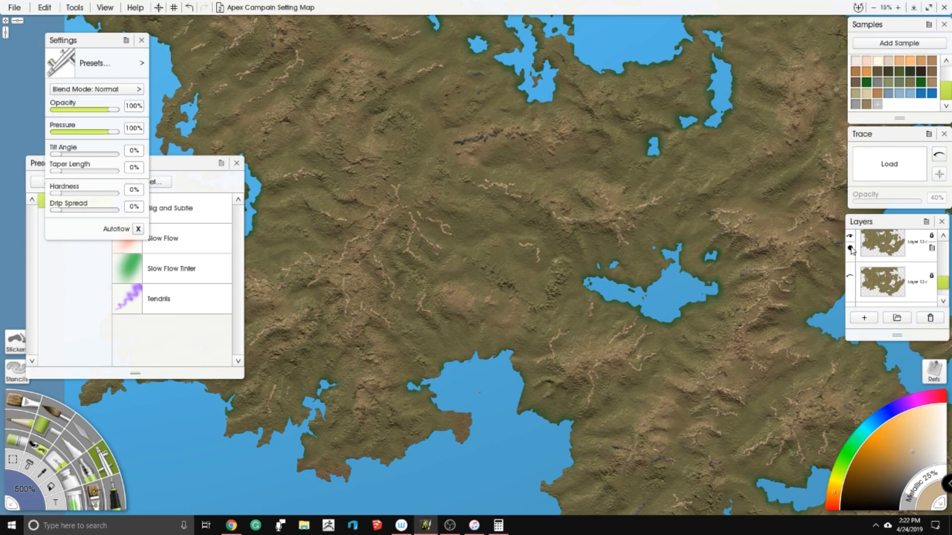
left_click(850, 249)
type("50")
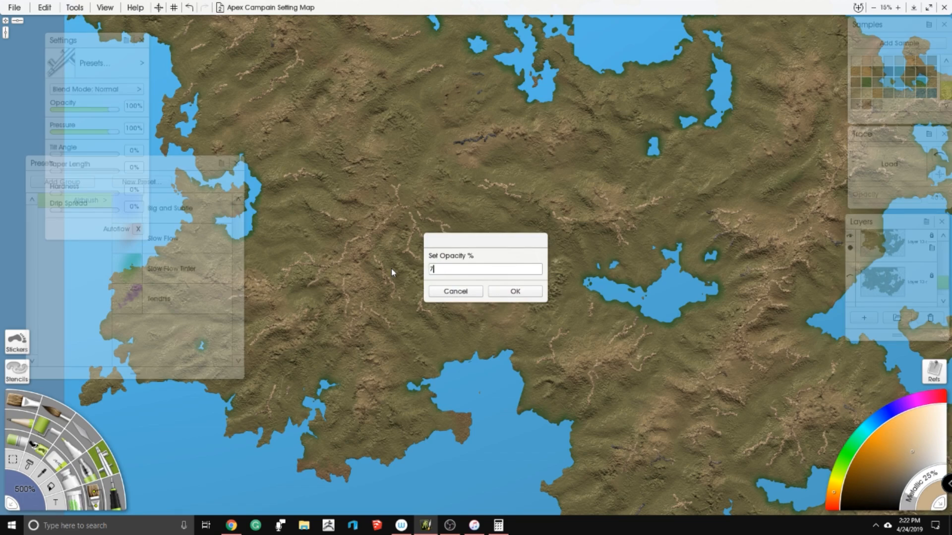
key("Return")
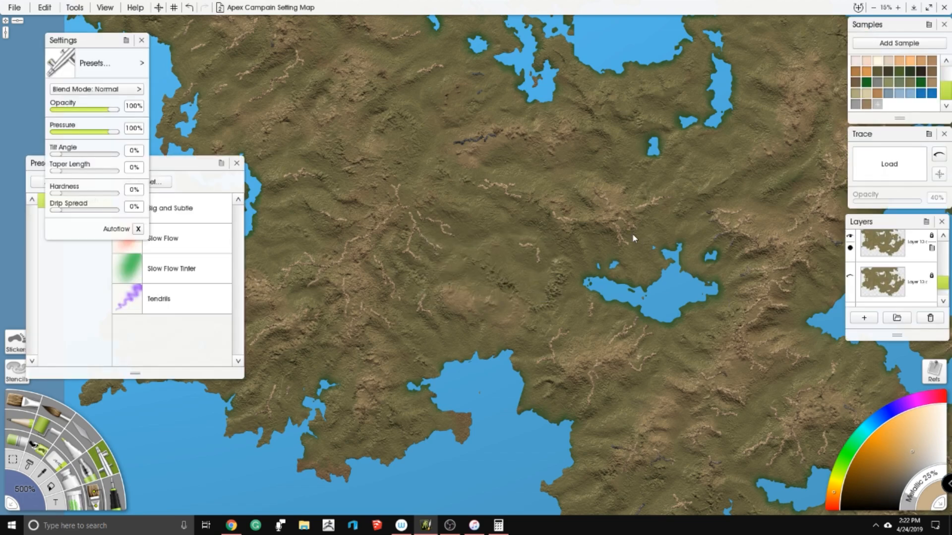
left_click(850, 236)
- Select Layer 6 with the ridges and switch to the Palette Knife with the Instant Blur preset
left_click(888, 275)
scroll(889, 275, "up", 10)
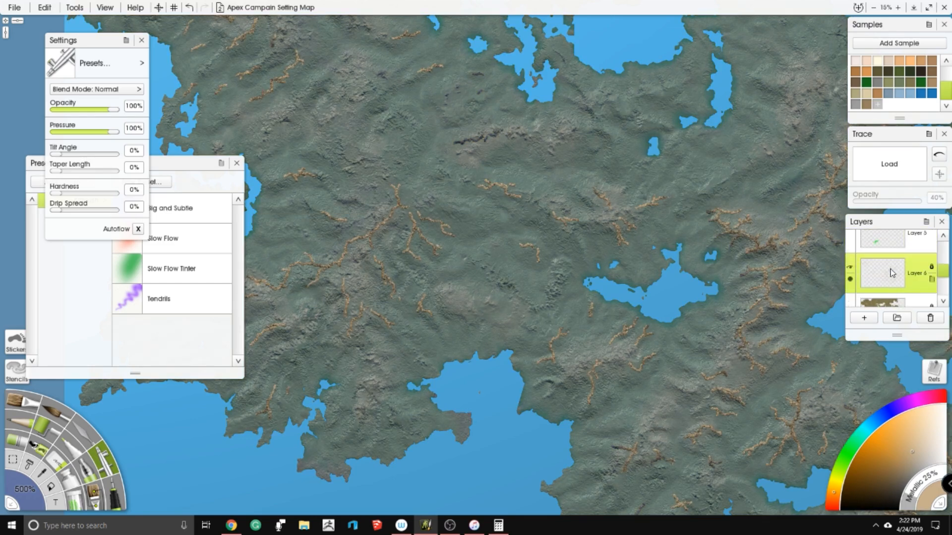
scroll(880, 264, "down", 4)
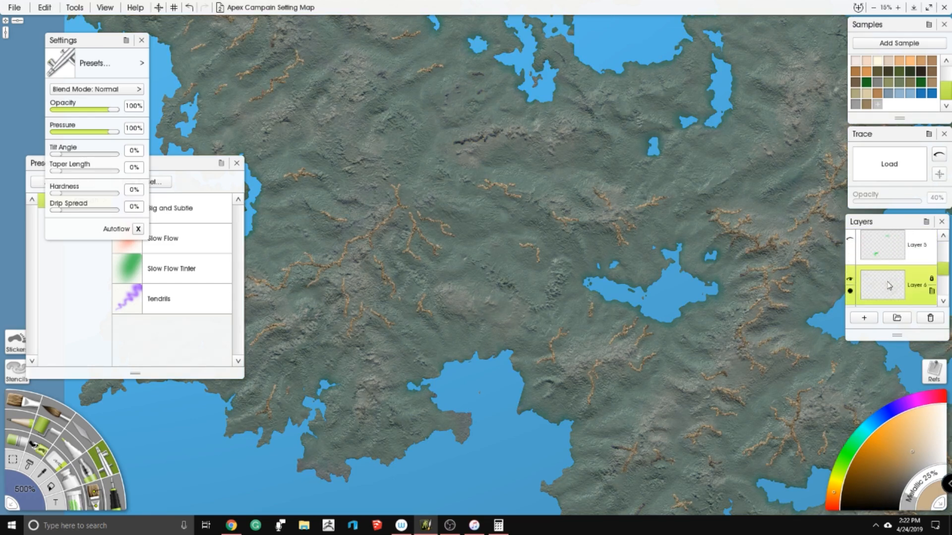
scroll(552, 232, "up", 8)
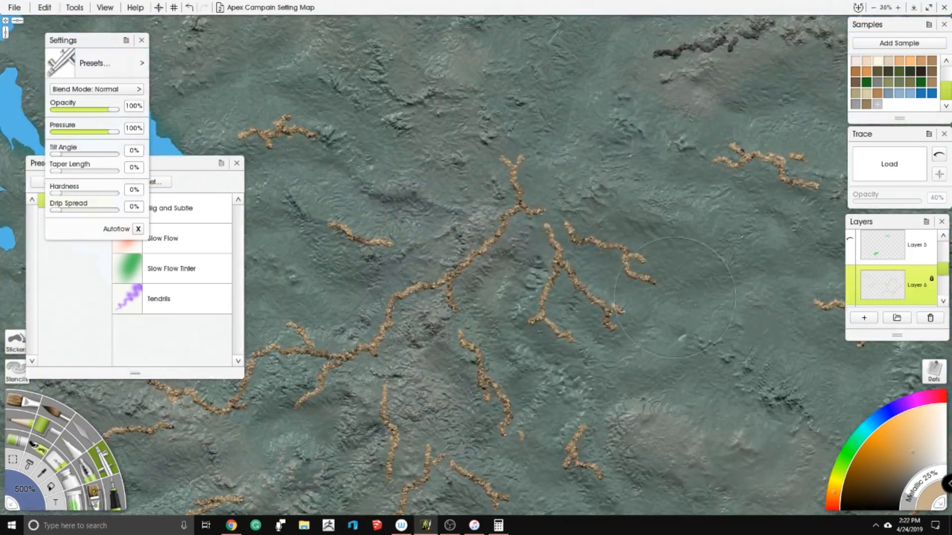
scroll(551, 232, "down", 3)
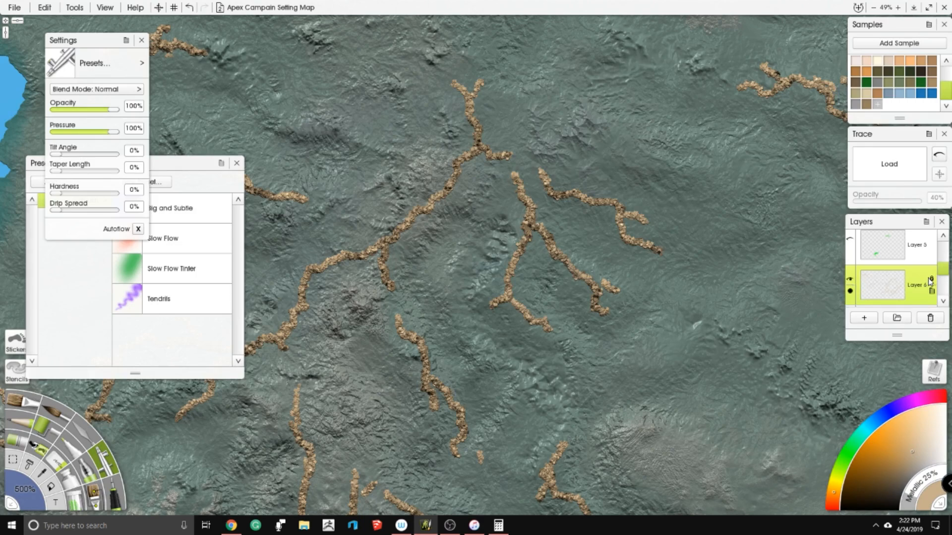
left_click(929, 279)
left_click(908, 270)
left_click(82, 430)
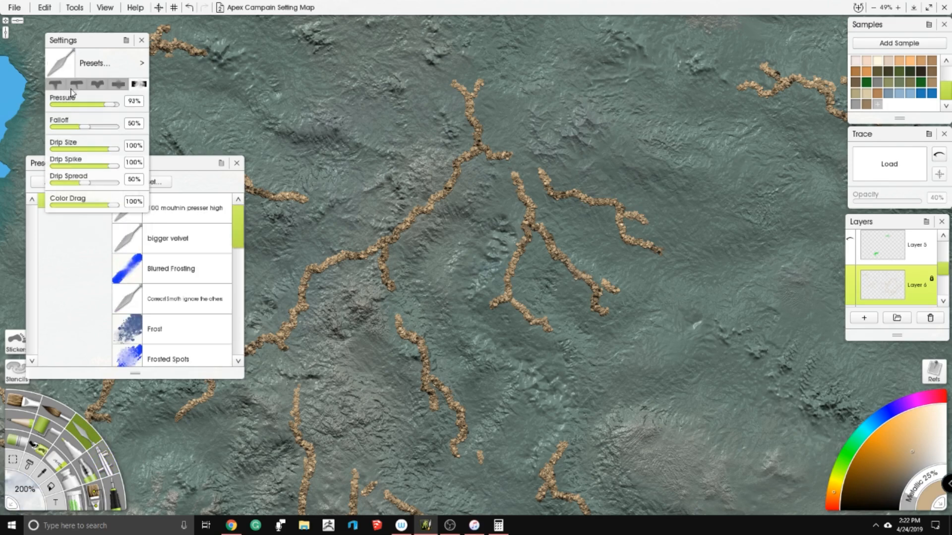
scroll(206, 281, "down", 5)
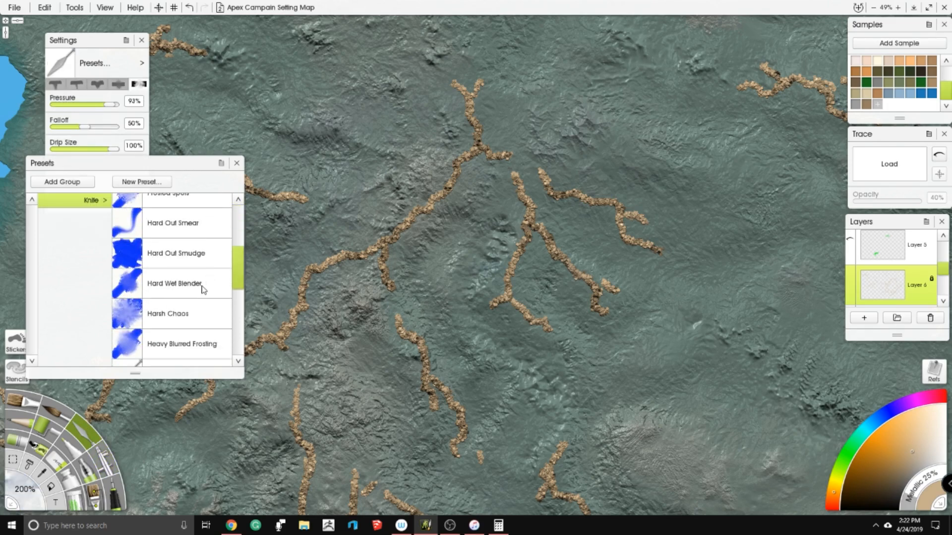
scroll(190, 270, "down", 2)
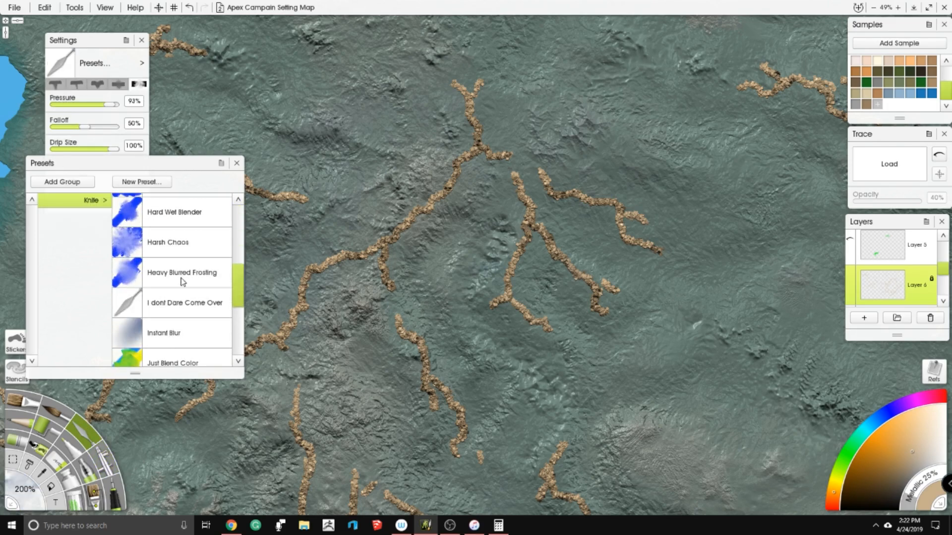
left_click(166, 333)
- Set the knife's pressure to 7%, softness to 9% and tool size to 150%
left_click(64, 106)
left_click(63, 127)
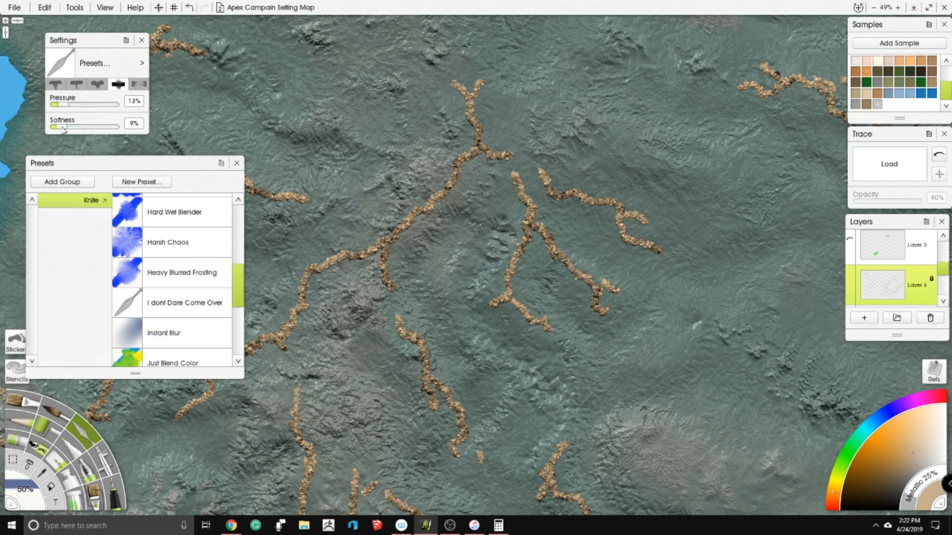
left_click_drag(64, 104, 61, 104)
scroll(406, 170, "up", 2)
left_click(26, 491)
type("150")
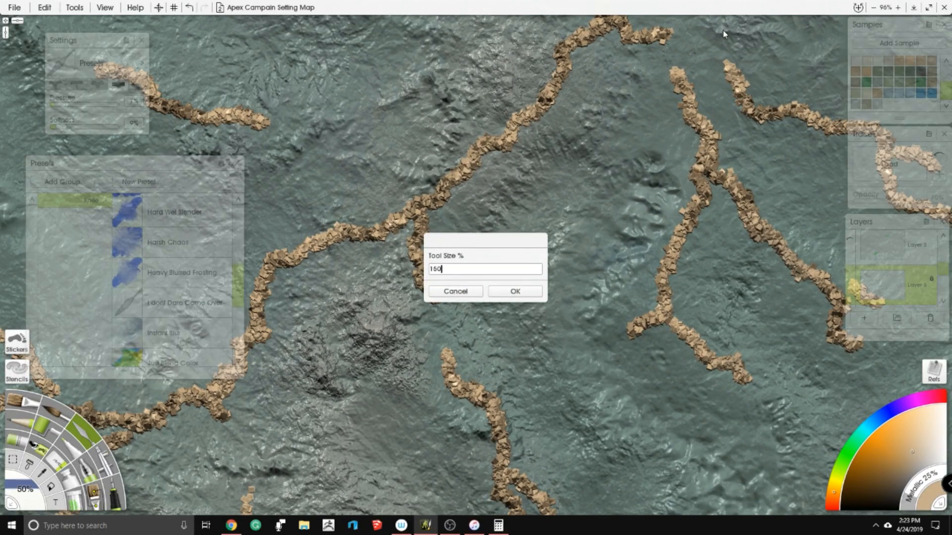
key("Return")
- Smooth the middle stretch of the long branching ridge and its short spur with the knife, raising the pressure to 11%
mouse_move(418, 210)
left_mouse_down()
mouse_move(420, 220)
mouse_move(400, 220)
mouse_move(432, 292)
left_mouse_up()
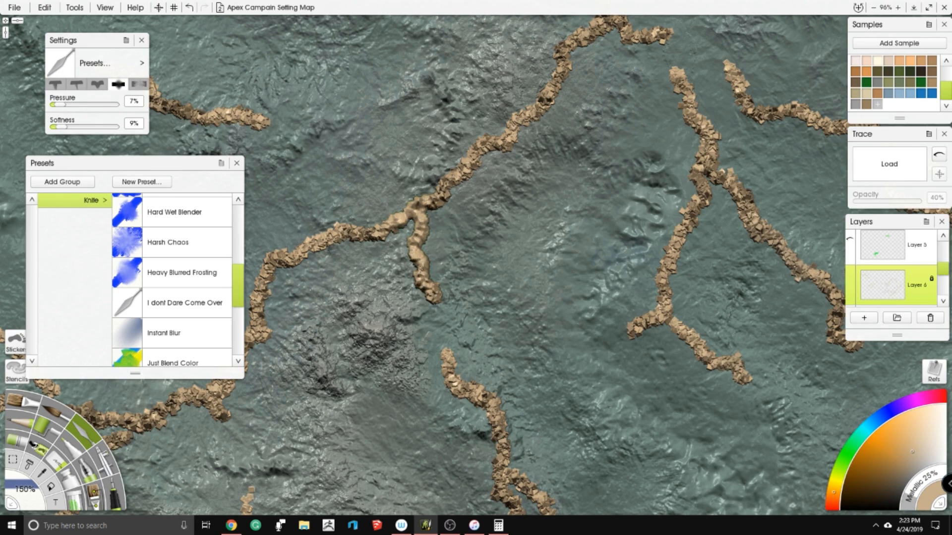
mouse_move(361, 245)
left_mouse_down()
mouse_move(501, 182)
mouse_move(427, 196)
mouse_move(404, 218)
mouse_move(391, 288)
left_mouse_up()
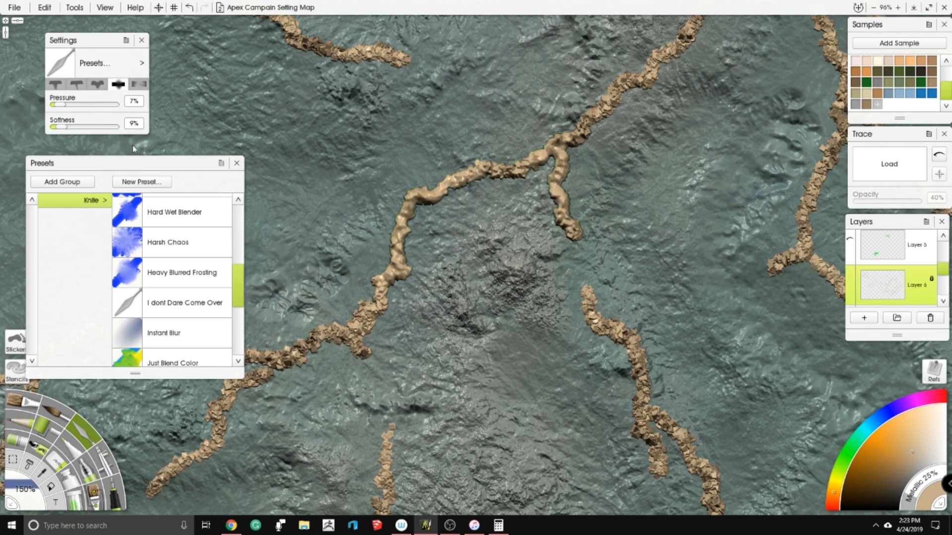
left_click_drag(63, 104, 69, 107)
mouse_move(310, 317)
left_mouse_down()
mouse_move(343, 330)
mouse_move(379, 298)
mouse_move(358, 300)
left_mouse_up()
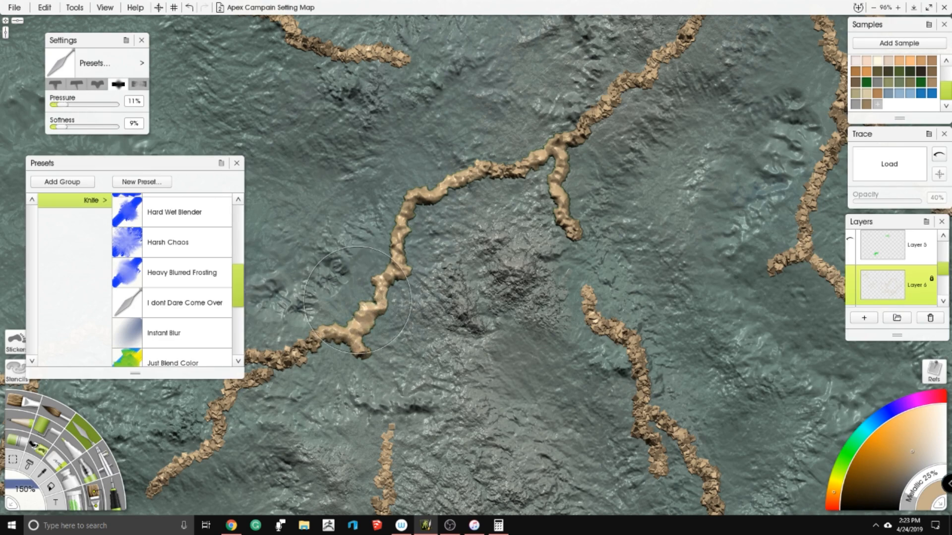
scroll(399, 269, "down", 3)
left_click_drag(400, 269, 504, 233)
scroll(505, 233, "up", 2)
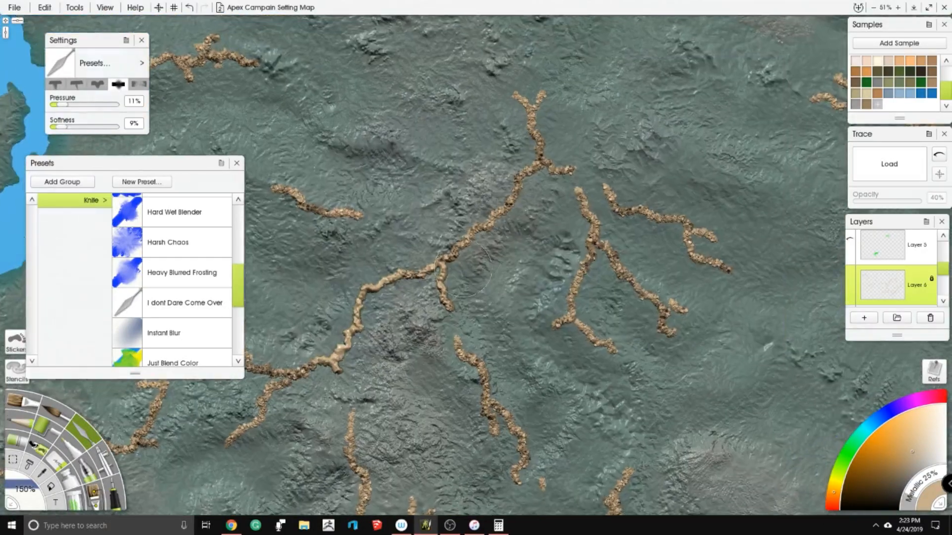
- Smooth the northern arm of the long branching ridge and the forked ridges east of it with the Palette Knife
scroll(537, 150, "down", 2)
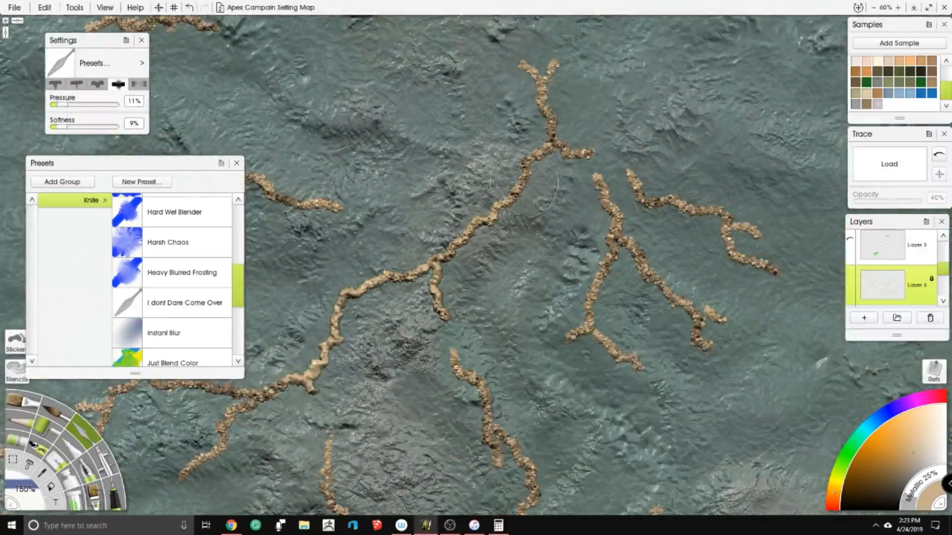
mouse_move(454, 240)
left_mouse_down()
mouse_move(534, 370)
mouse_move(527, 397)
left_mouse_up()
left_click_drag(574, 235, 490, 332)
left_click_drag(532, 224, 491, 315)
left_click_drag(508, 308, 551, 340)
left_click_drag(536, 194, 622, 322)
left_click_drag(647, 218, 560, 173)
- Smooth the western branches and spurs of the long branching ridge with the knife
left_click_drag(406, 252, 534, 218)
mouse_move(309, 341)
left_mouse_down()
mouse_move(269, 364)
mouse_move(250, 402)
left_mouse_up()
left_click_drag(255, 320, 215, 284)
left_click_drag(289, 284, 528, 184)
mouse_move(394, 241)
left_mouse_down()
mouse_move(345, 329)
mouse_move(292, 298)
mouse_move(223, 280)
left_mouse_up()
left_click_drag(255, 354, 161, 362)
left_click_drag(576, 325, 451, 207)
- Smooth the separate short ridges and forked spurs south of the long branching ridge
left_click_drag(490, 166, 482, 326)
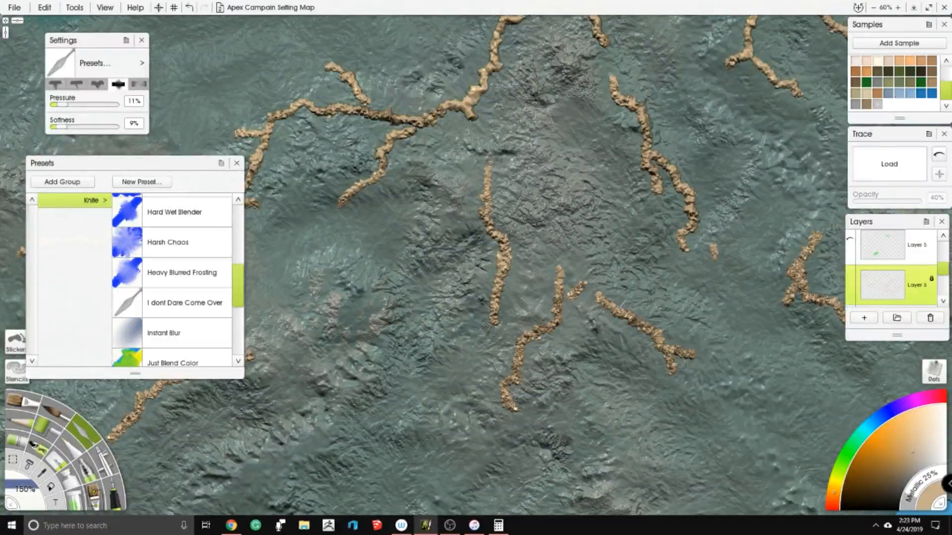
left_click_drag(559, 270, 509, 399)
left_click_drag(585, 284, 570, 298)
left_click_drag(598, 295, 693, 355)
mouse_move(714, 256)
left_mouse_down()
mouse_move(690, 191)
mouse_move(448, 188)
left_mouse_up()
mouse_move(546, 226)
left_mouse_down()
mouse_move(516, 293)
mouse_move(576, 311)
left_mouse_up()
left_click_drag(449, 94, 462, 270)
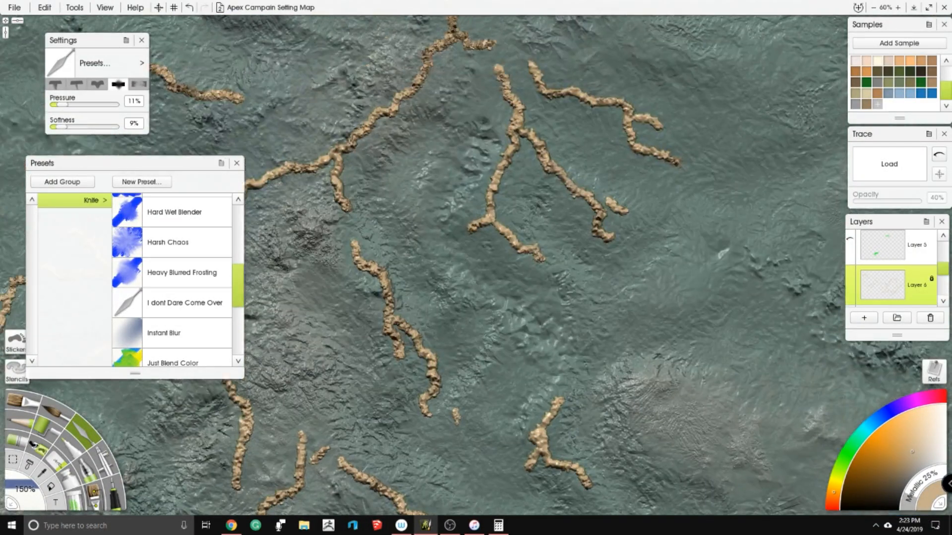
left_click_drag(679, 282, 297, 153)
mouse_move(636, 83)
left_mouse_down()
mouse_move(636, 137)
mouse_move(574, 71)
left_mouse_up()
- Smooth the isolated ridges southwest of the long branching ridge, down to the southern coast
scroll(458, 387, "down", 6)
left_click_drag(444, 389, 557, 407)
scroll(416, 214, "up", 3)
left_click_drag(419, 198, 560, 230)
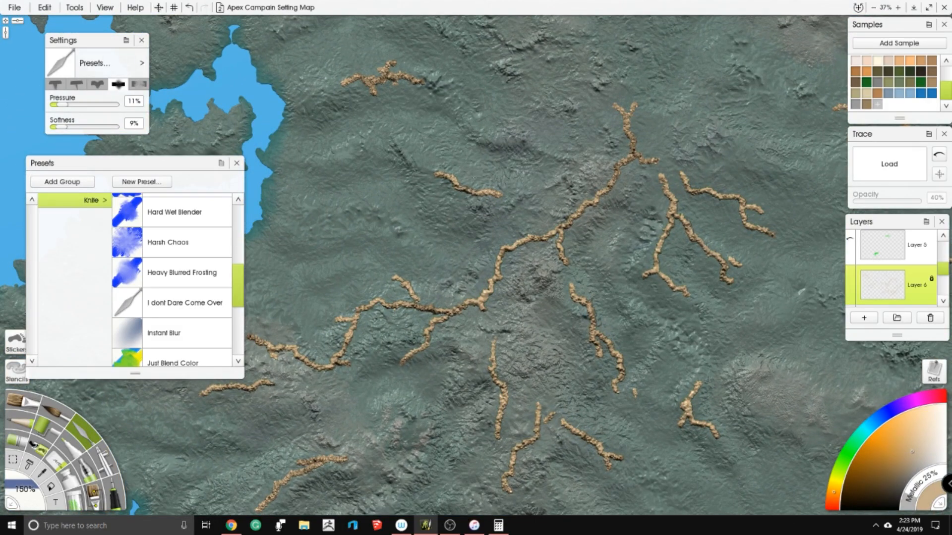
left_click_drag(325, 285, 474, 245)
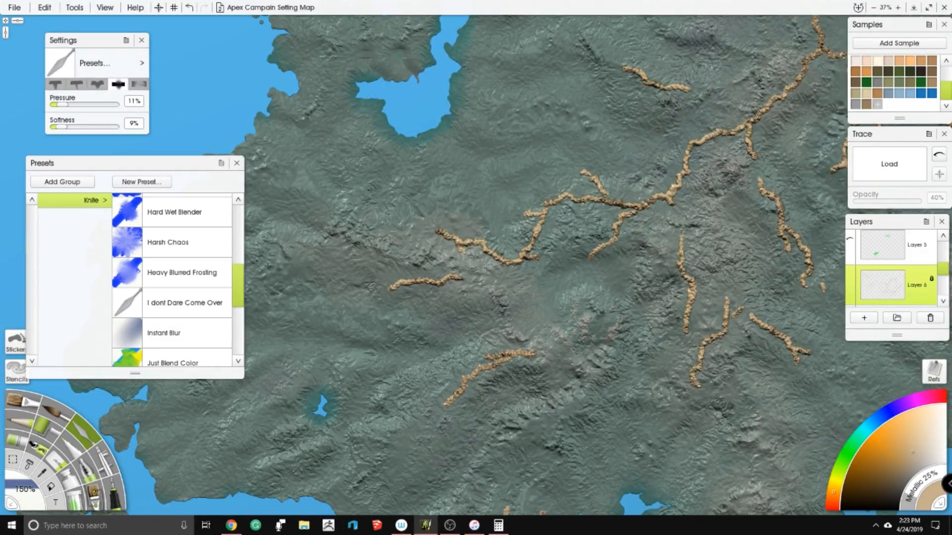
left_click_drag(511, 347, 508, 164)
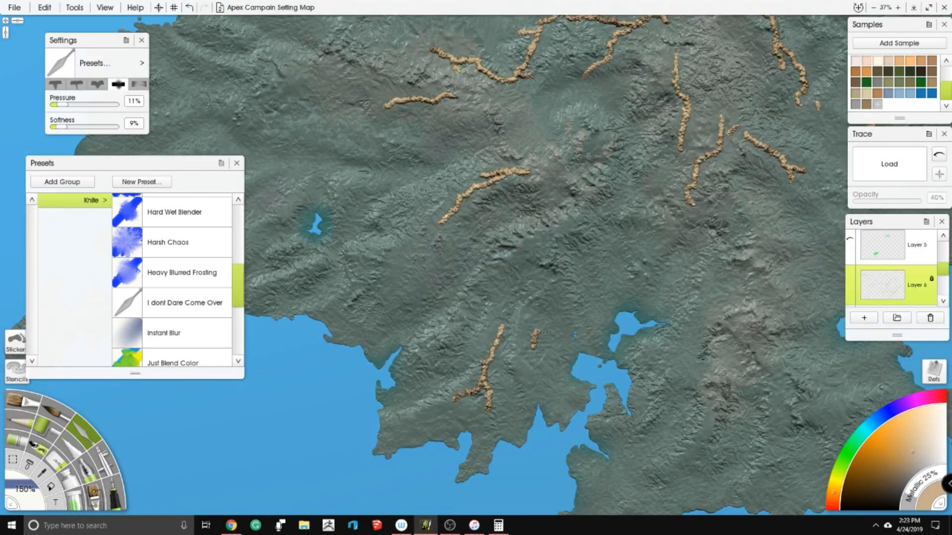
left_click_drag(457, 130, 435, 423)
left_click_drag(480, 176, 458, 271)
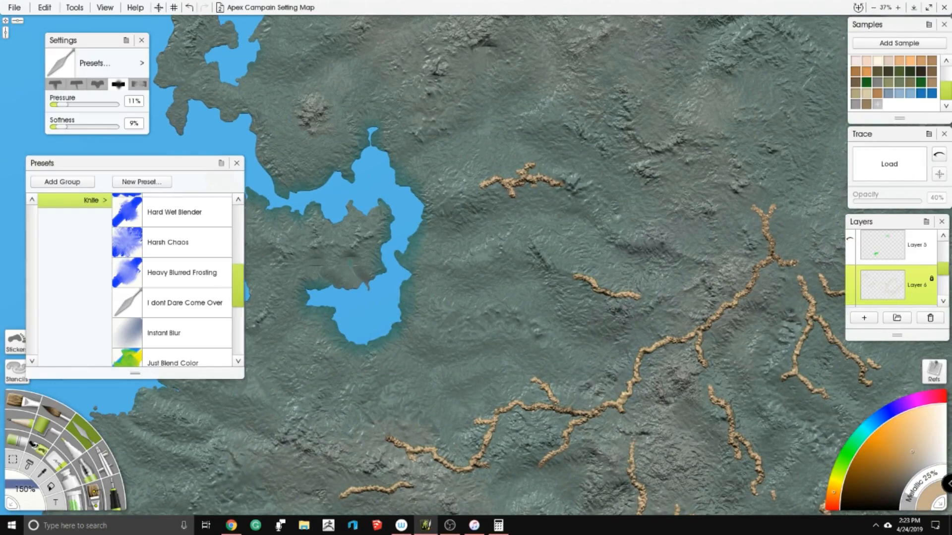
- Smooth the branching ridge on the northwestern peninsula and the scattered short ridges around it
left_click_drag(550, 149, 474, 416)
left_click_drag(454, 119, 452, 201)
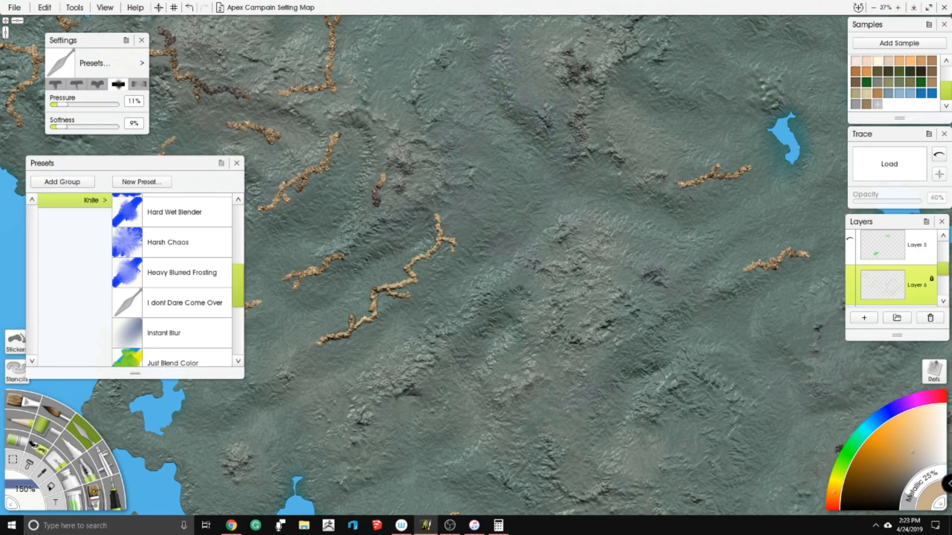
left_click_drag(563, 181, 369, 181)
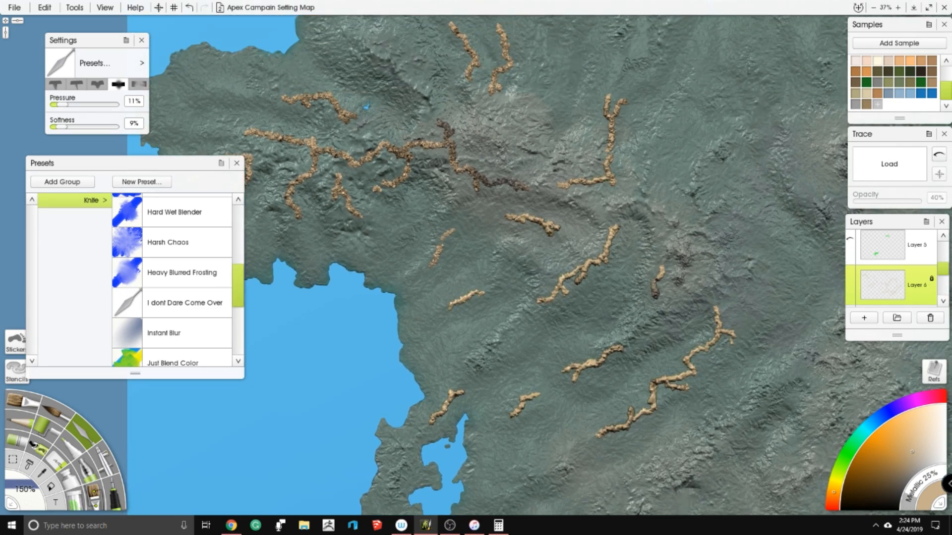
left_click_drag(449, 150, 399, 149)
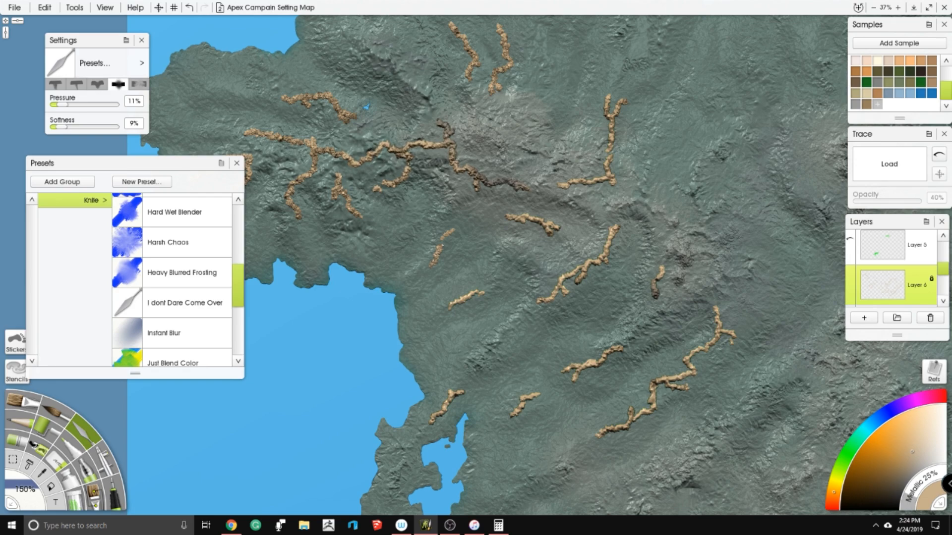
left_click_drag(329, 165, 475, 236)
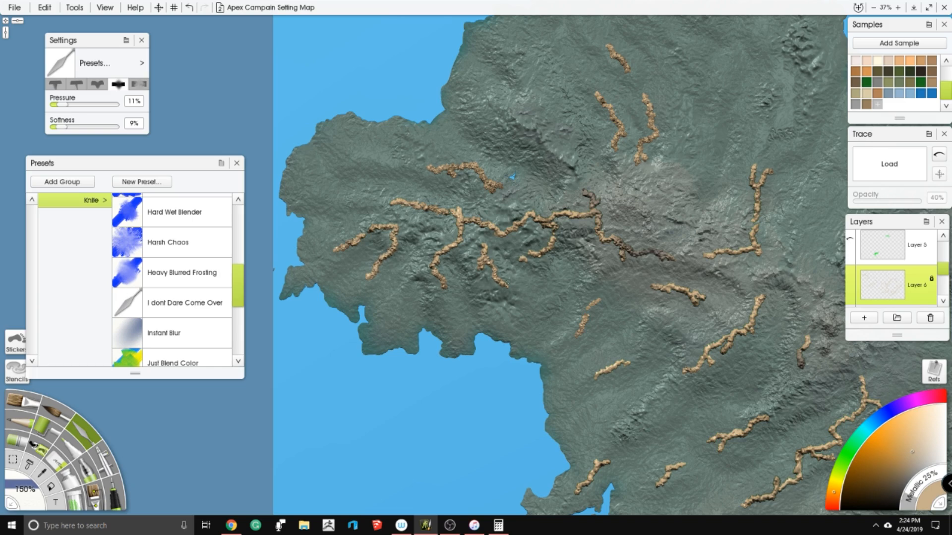
left_click_drag(447, 174, 472, 167)
left_click_drag(613, 115, 557, 225)
left_click_drag(543, 205, 560, 258)
left_click_drag(590, 206, 586, 268)
- Smooth the two small isolated ridges southwest of the small lakes in the map's northern interior
scroll(588, 188, "up", 6)
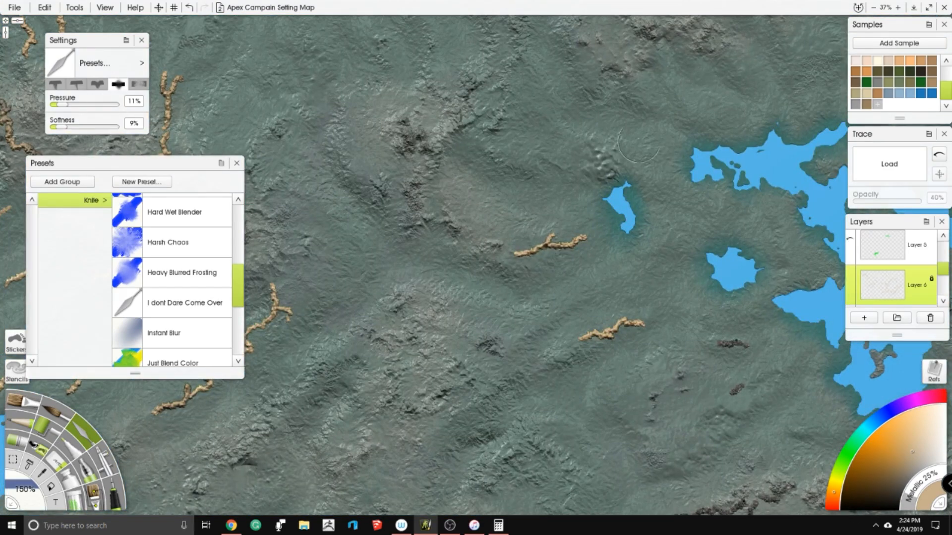
left_click_drag(638, 142, 580, 243)
left_click_drag(773, 248, 392, 186)
left_click_drag(648, 399, 494, 199)
left_click_drag(730, 242, 528, 238)
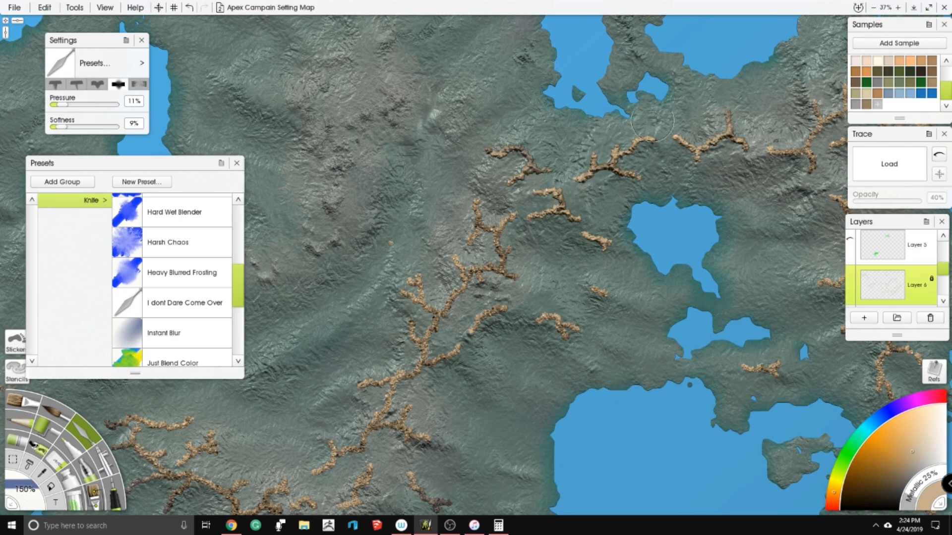
- Smooth the branching ridges on the northeastern landmass around the heart-shaped lake
left_click_drag(765, 151, 478, 191)
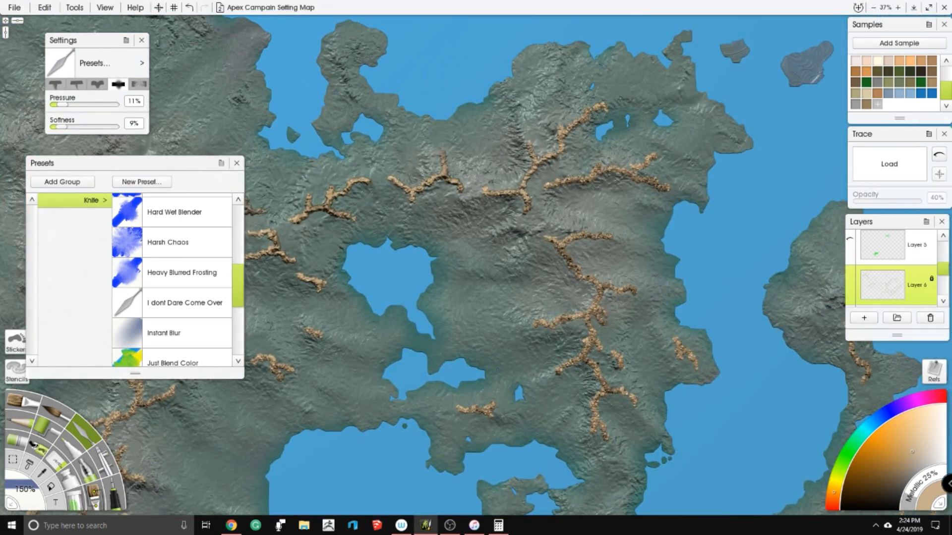
scroll(550, 166, "down", 3)
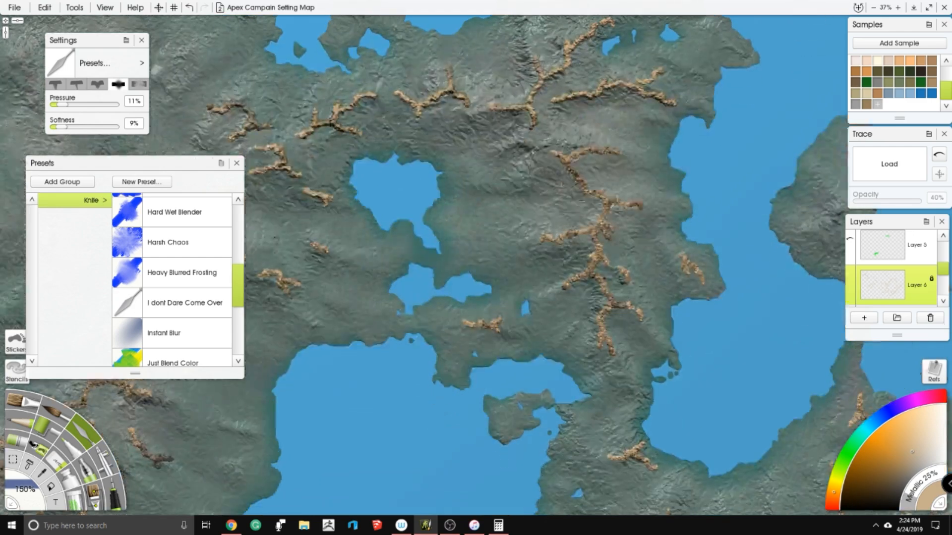
mouse_move(608, 205)
left_mouse_down()
mouse_move(590, 274)
mouse_move(609, 306)
left_mouse_up()
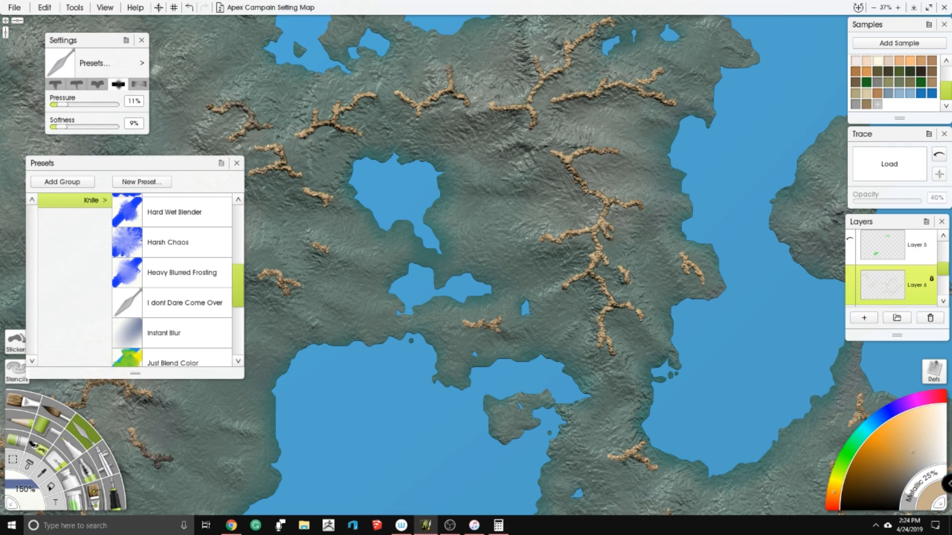
left_click_drag(683, 438, 519, 275)
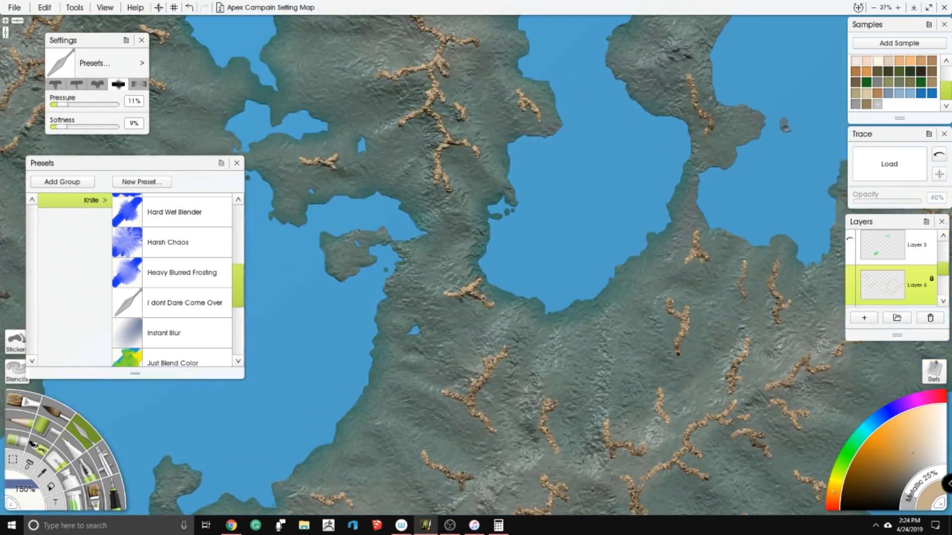
- Smooth the short ridges on the eastern peninsulas and the diagonal ridges running southwest from them
left_click_drag(700, 266, 489, 291)
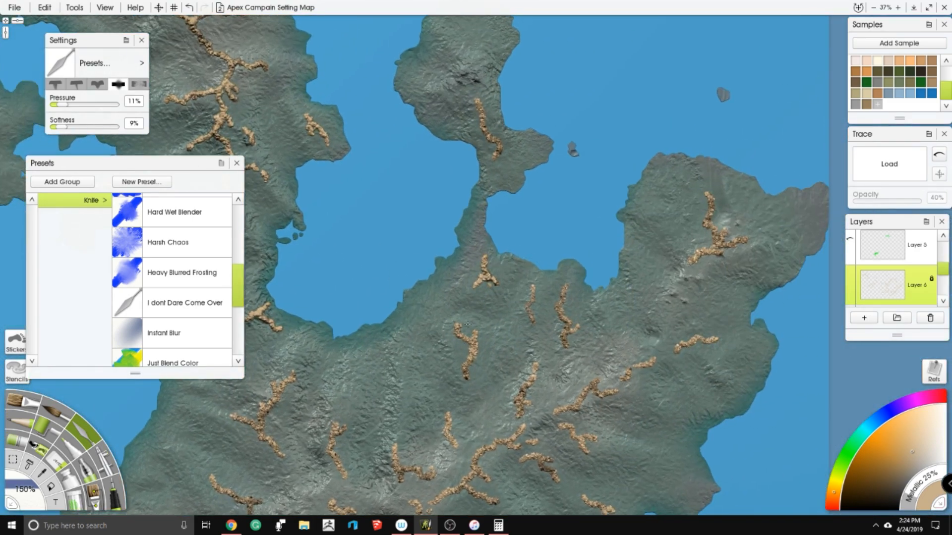
left_click_drag(557, 411, 583, 400)
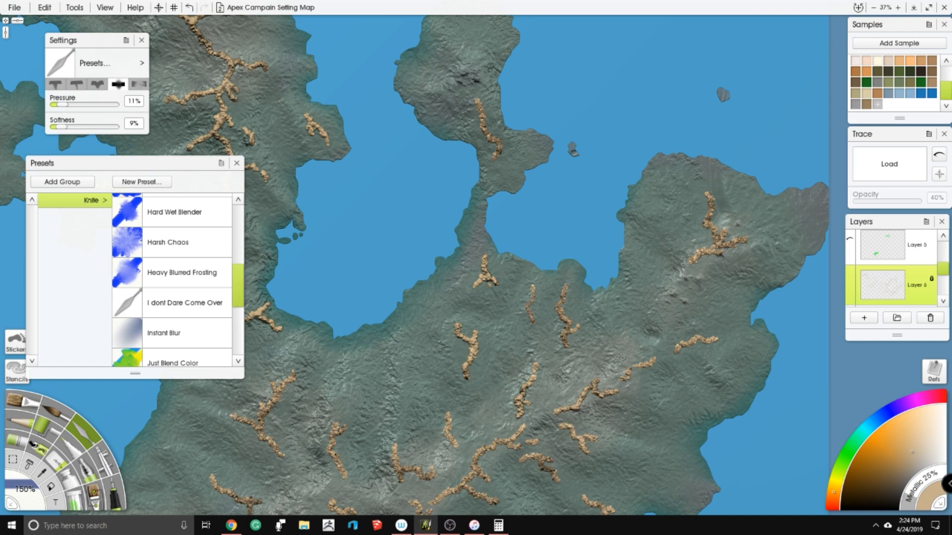
left_click_drag(699, 256, 739, 242)
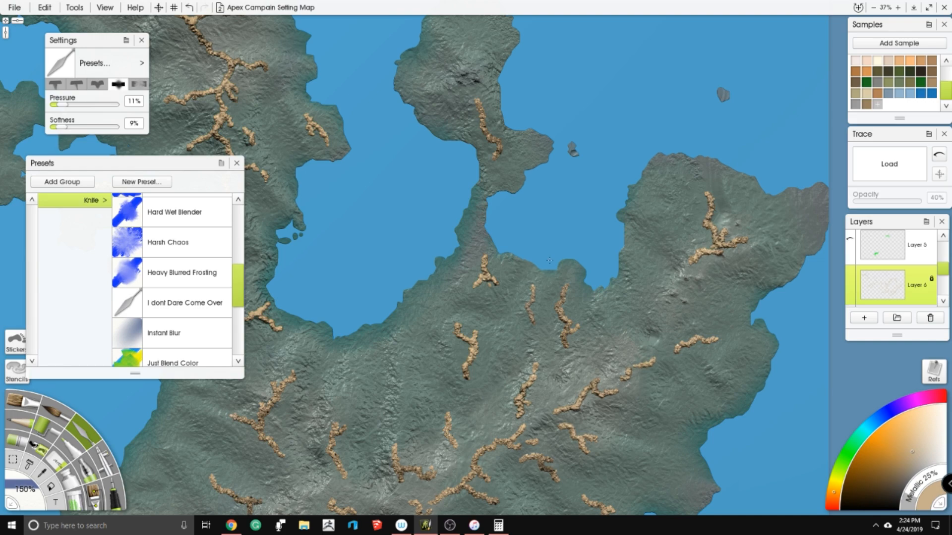
left_click_drag(559, 297, 570, 342)
left_click_drag(461, 487, 551, 229)
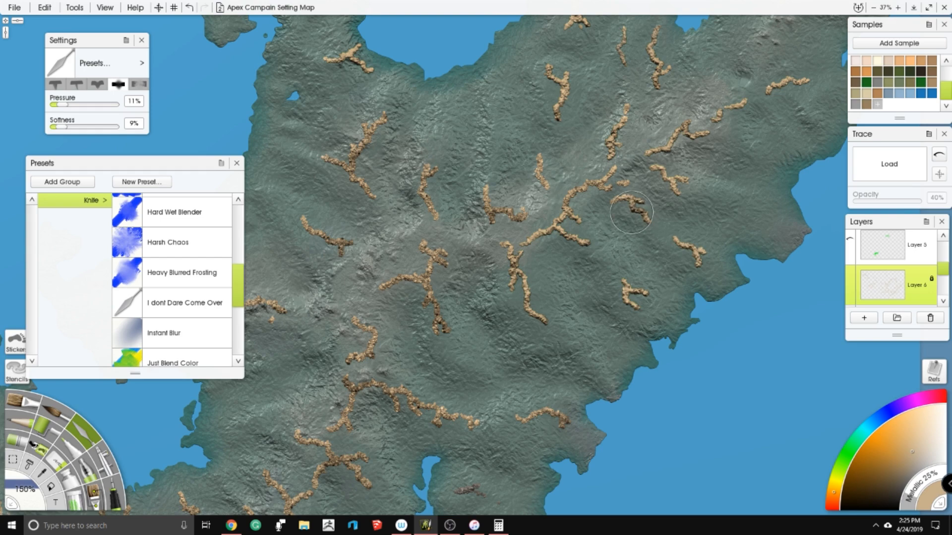
- Smooth the branching ridges in the middle of the eastern landmass, including the long arched ridge with several spurs
mouse_move(425, 246)
left_mouse_down()
mouse_move(428, 288)
mouse_move(385, 287)
left_mouse_up()
mouse_move(376, 375)
left_mouse_down()
mouse_move(469, 253)
mouse_move(430, 305)
left_mouse_up()
left_click_drag(474, 264, 501, 285)
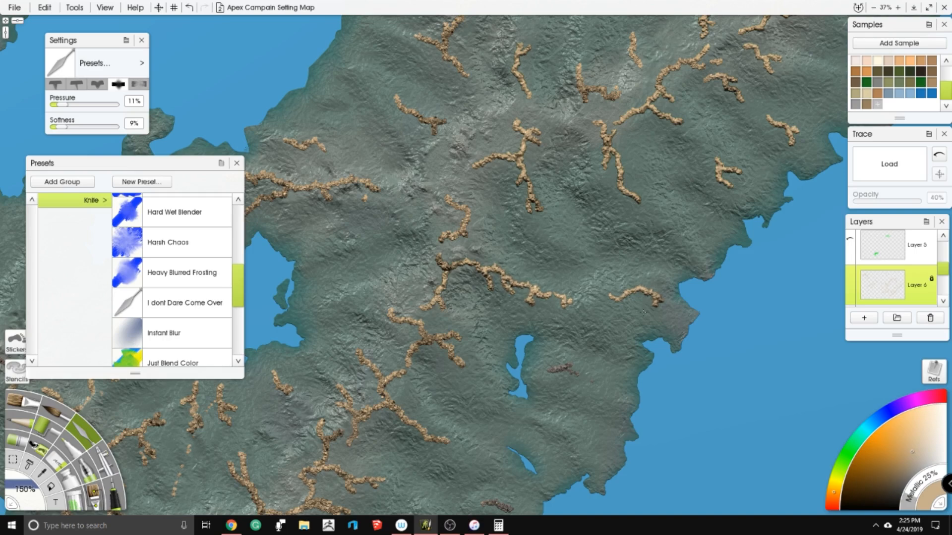
scroll(661, 262, "up", 7)
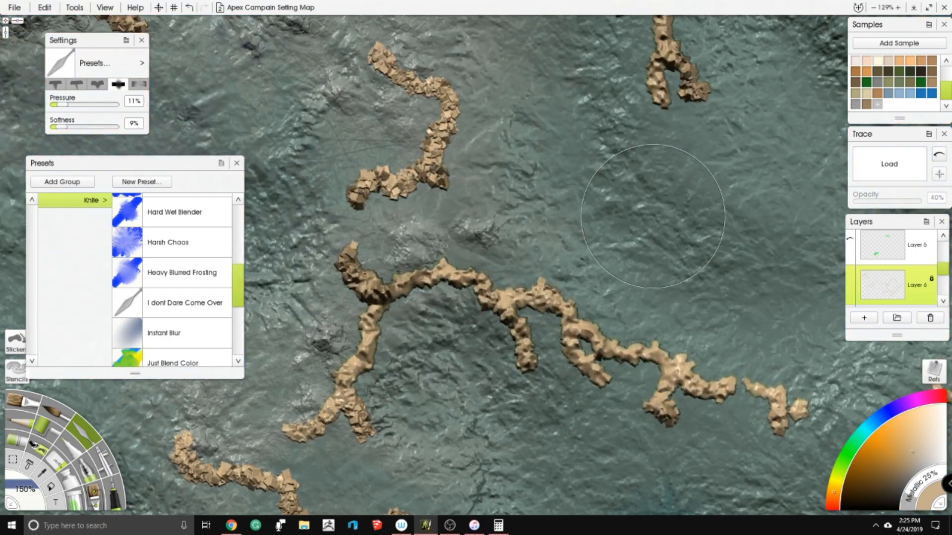
scroll(650, 217, "down", 2)
- Smooth the T-shaped ridge and the forked ridge north of it near the eastern landmass's west coast
left_click_drag(404, 156, 471, 505)
scroll(589, 249, "up", 1)
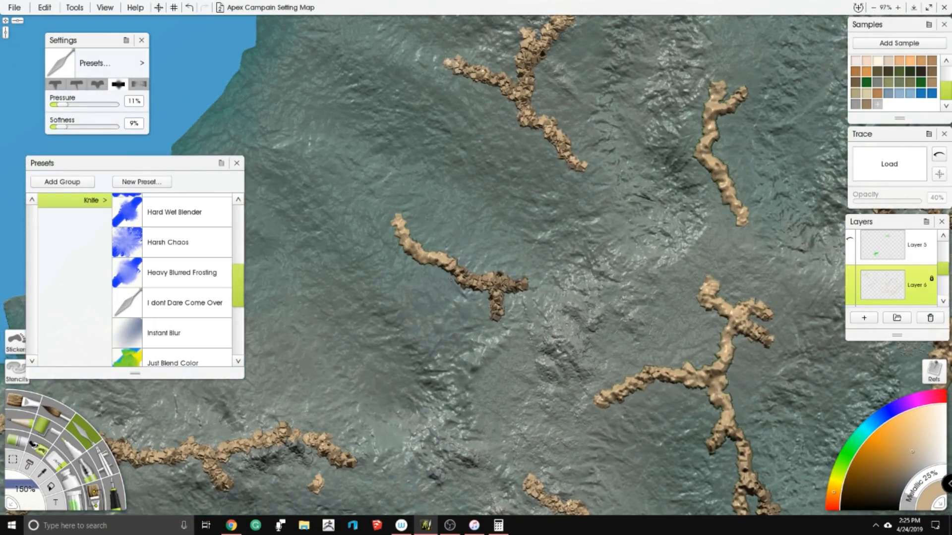
left_click_drag(456, 109, 444, 200)
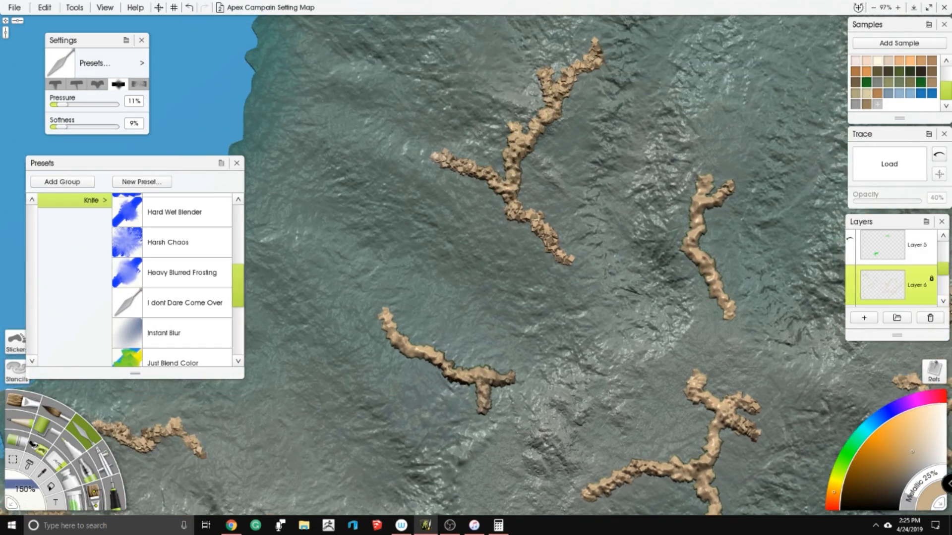
scroll(471, 253, "down", 2)
- Smooth the long horizontal branching ridge and the small ridge above it on the land between the two bays
mouse_move(211, 417)
left_mouse_down()
mouse_move(425, 247)
mouse_move(571, 236)
left_mouse_up()
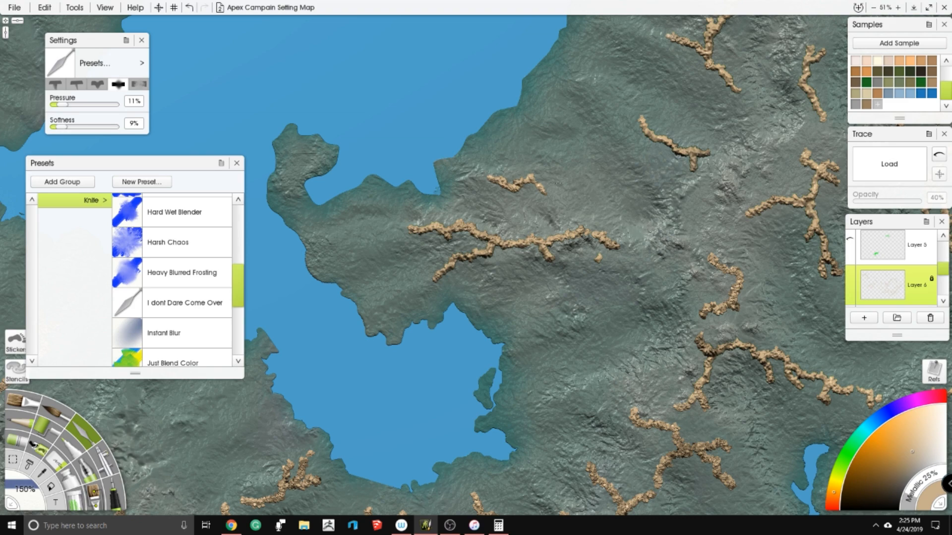
scroll(476, 265, "down", 5)
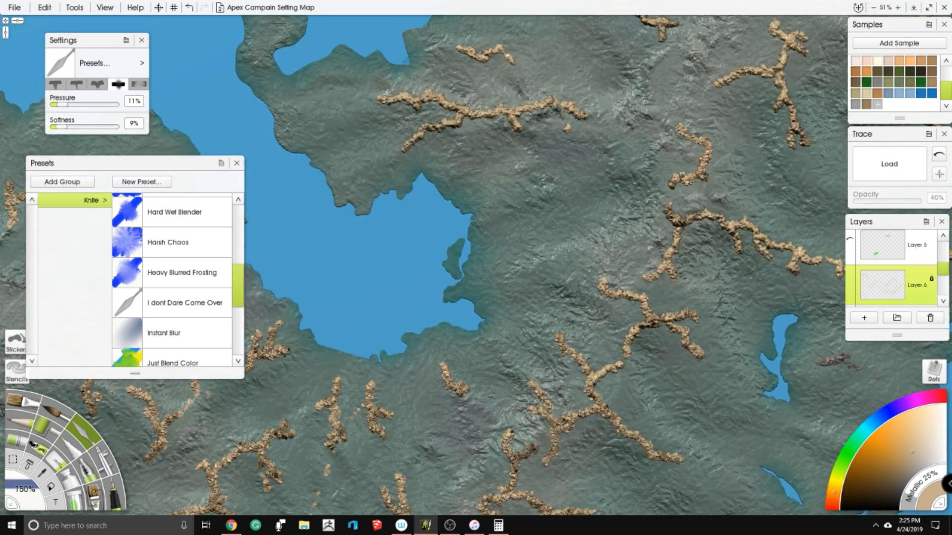
scroll(670, 217, "down", 7)
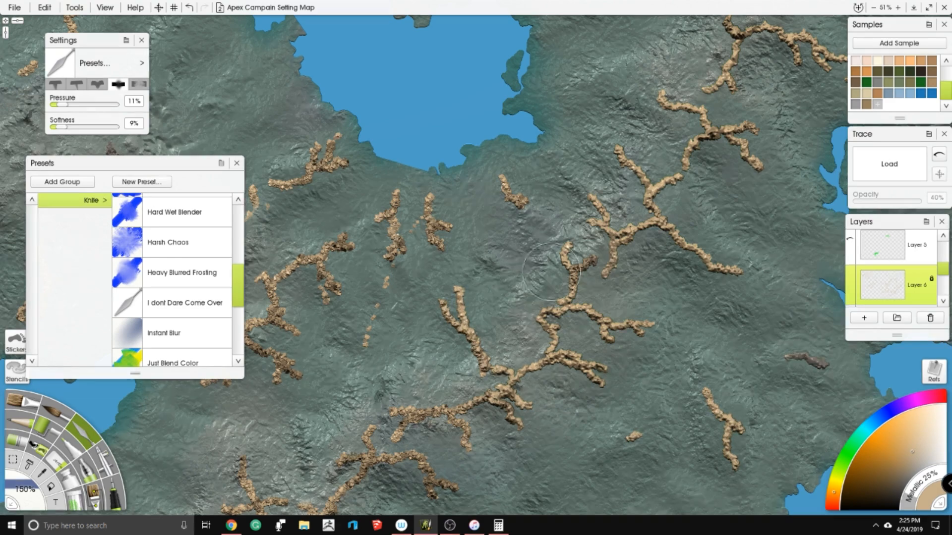
- Smooth the chain of branching ridges running southwest from the bay towards the southern coast
left_click_drag(529, 258, 596, 167)
mouse_move(505, 320)
left_mouse_down()
mouse_move(462, 348)
mouse_move(489, 368)
mouse_move(497, 406)
left_mouse_up()
mouse_move(427, 439)
left_mouse_down()
mouse_move(448, 476)
mouse_move(458, 465)
left_mouse_up()
left_click_drag(408, 417, 370, 416)
left_click_drag(358, 455, 322, 436)
mouse_move(324, 461)
left_mouse_down()
mouse_move(293, 481)
mouse_move(326, 381)
left_mouse_up()
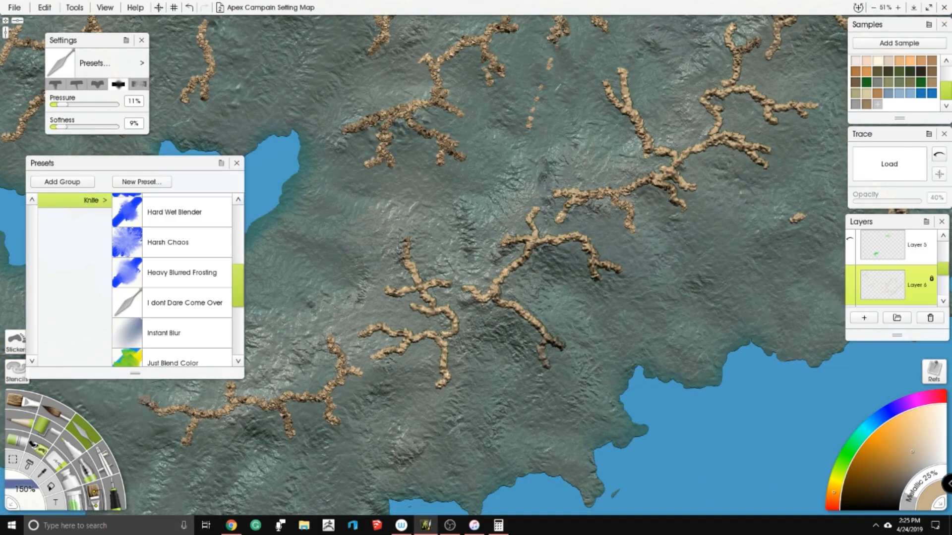
left_click_drag(358, 366, 331, 421)
mouse_move(286, 399)
left_mouse_down()
mouse_move(188, 414)
mouse_move(163, 408)
left_mouse_up()
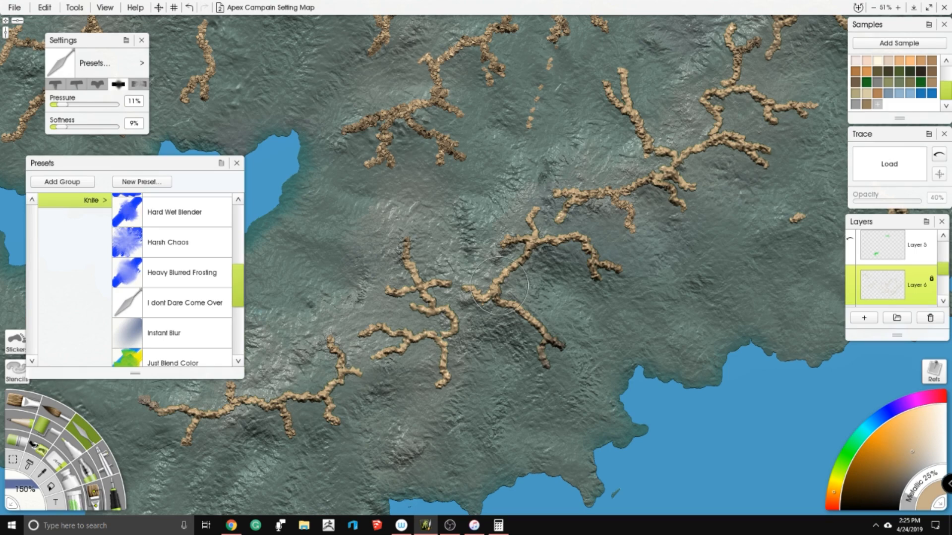
- Smooth the branching ridge and the short neighbouring ridges between the northern bay and the southern lake
scroll(601, 165, "down", 5)
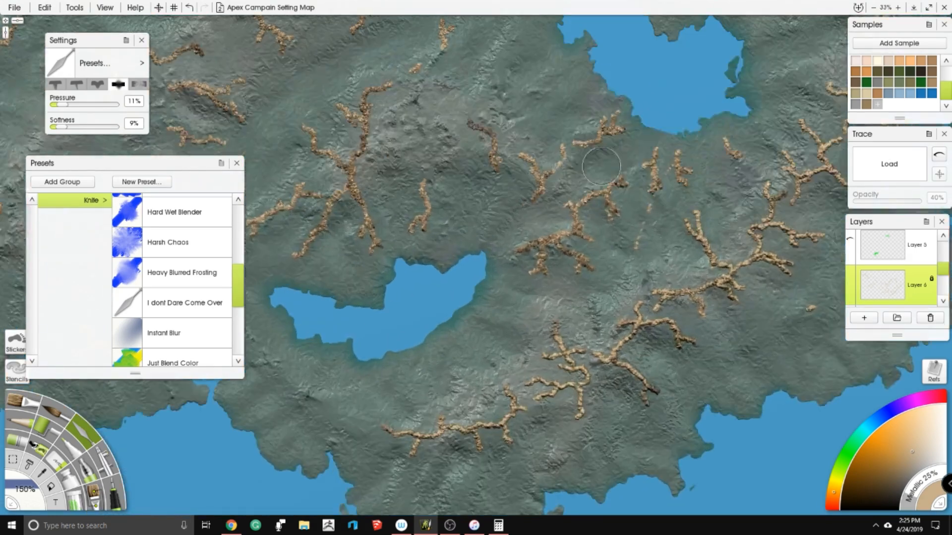
left_click_drag(601, 165, 506, 208)
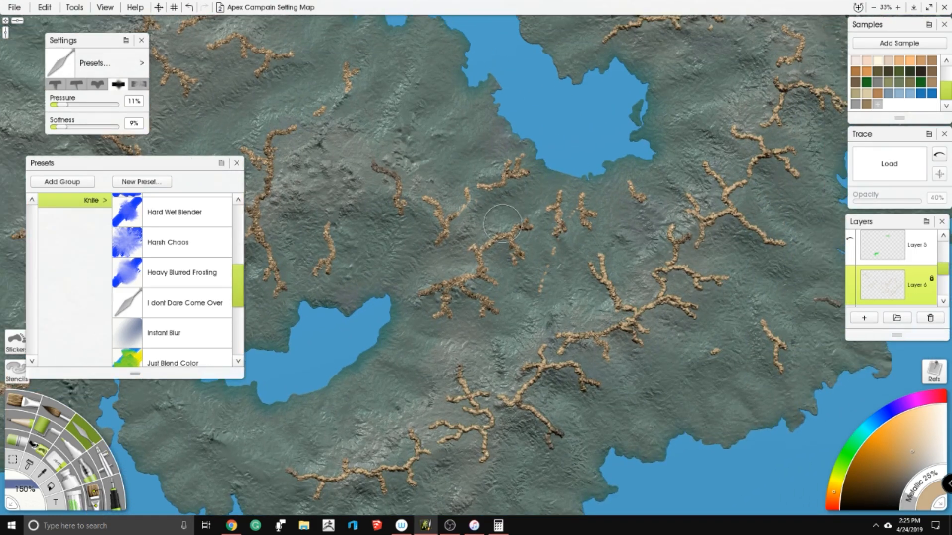
left_click_drag(437, 289, 476, 286)
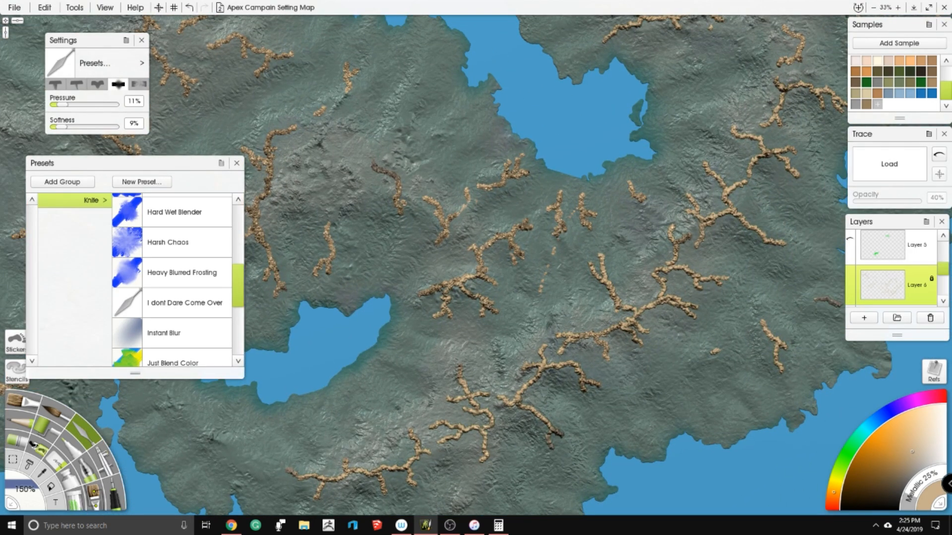
left_click_drag(499, 238, 519, 254)
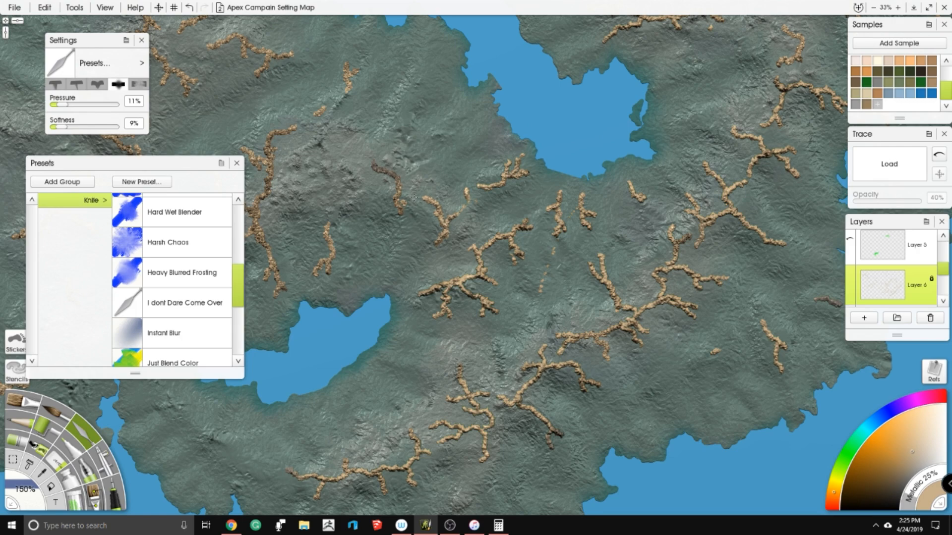
- Smooth the large multi-armed ridge directly north of the crescent-shaped lake
left_click_drag(287, 213, 516, 232)
mouse_move(498, 273)
left_mouse_down()
mouse_move(501, 280)
mouse_move(485, 243)
left_mouse_up()
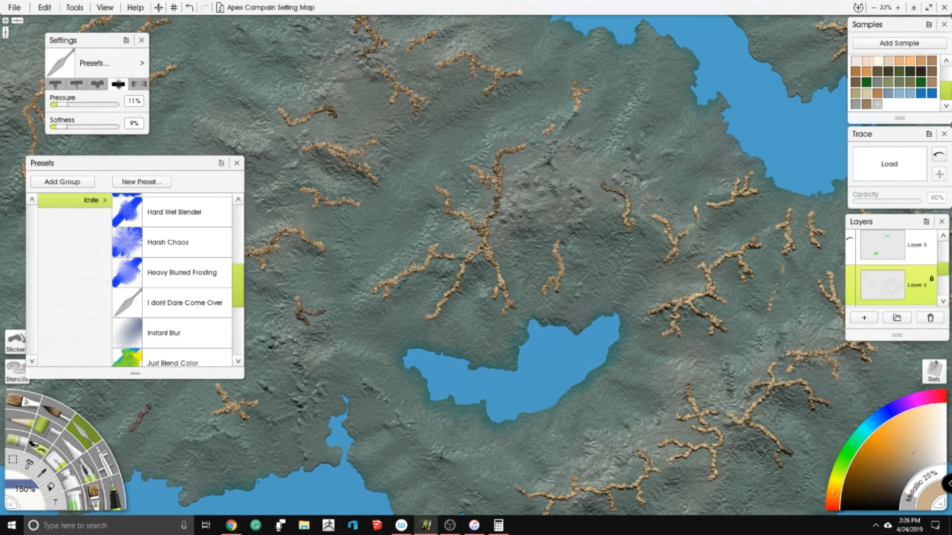
left_click_drag(499, 157, 497, 184)
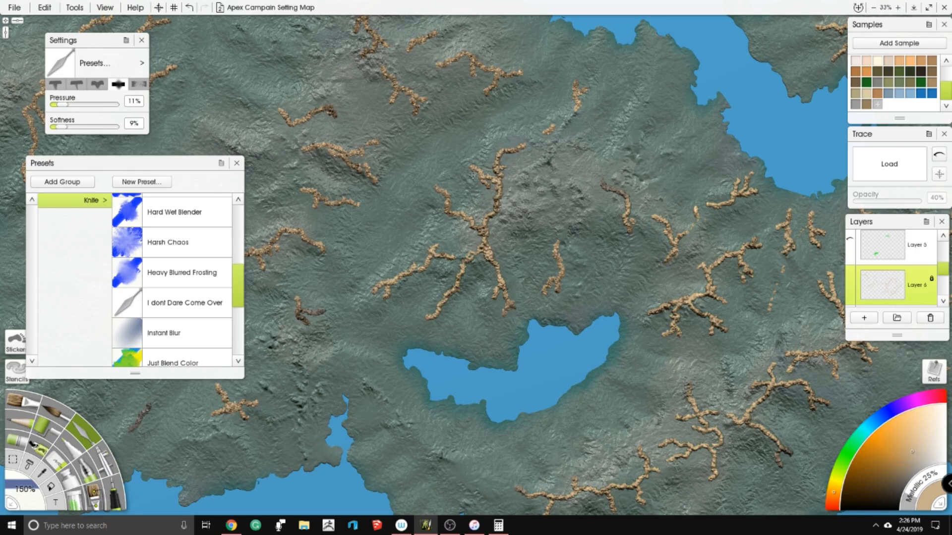
- Smooth the remaining short ridges directly north of the crescent-shaped lake and on the land west of it above the southern coast
left_click_drag(560, 269, 557, 289)
left_click_drag(490, 94, 547, 183)
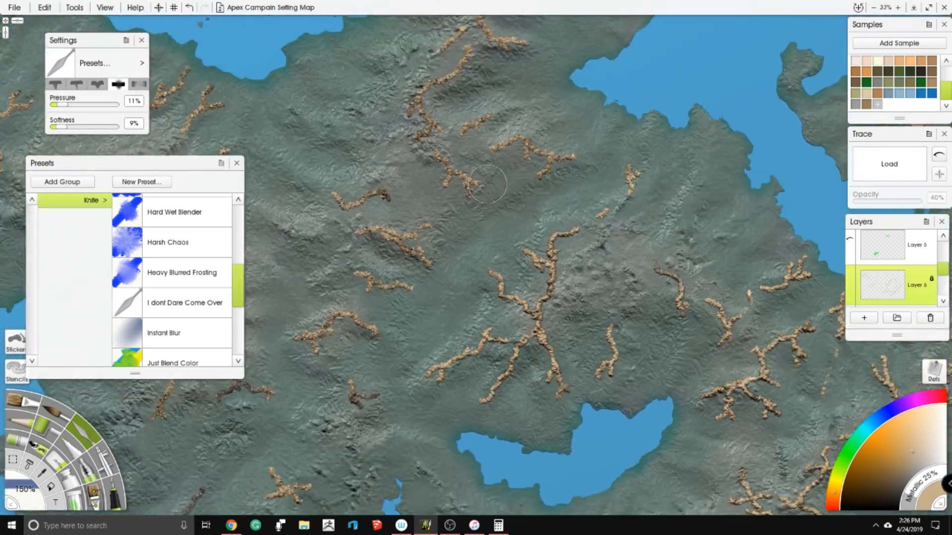
left_click_drag(273, 439, 441, 259)
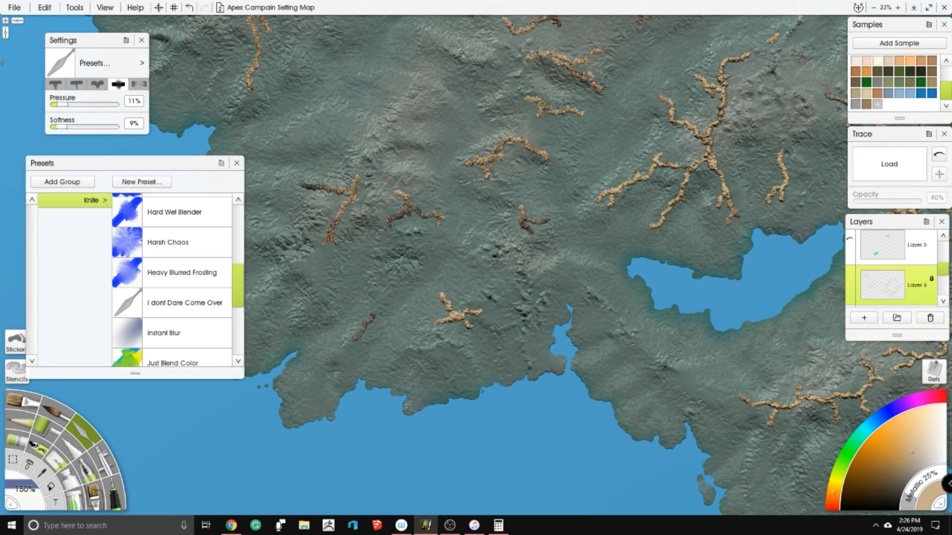
left_click_drag(476, 152, 471, 170)
left_click_drag(332, 233, 354, 181)
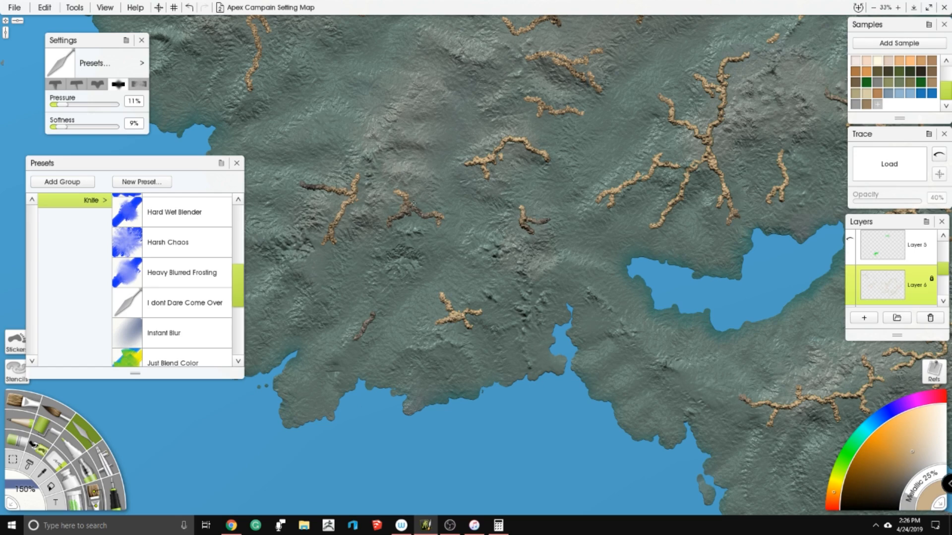
- Look over the ridges across the whole map, from the southern coast to the northern and western ranges, for unsmoothed spots
left_click_drag(443, 86, 364, 243)
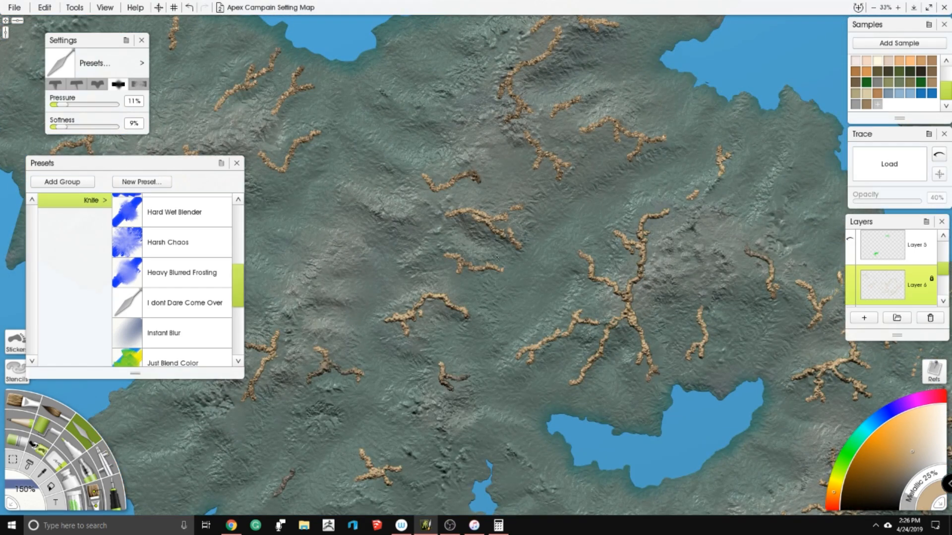
mouse_move(489, 99)
left_mouse_down()
mouse_move(463, 195)
mouse_move(553, 233)
mouse_move(622, 237)
left_mouse_up()
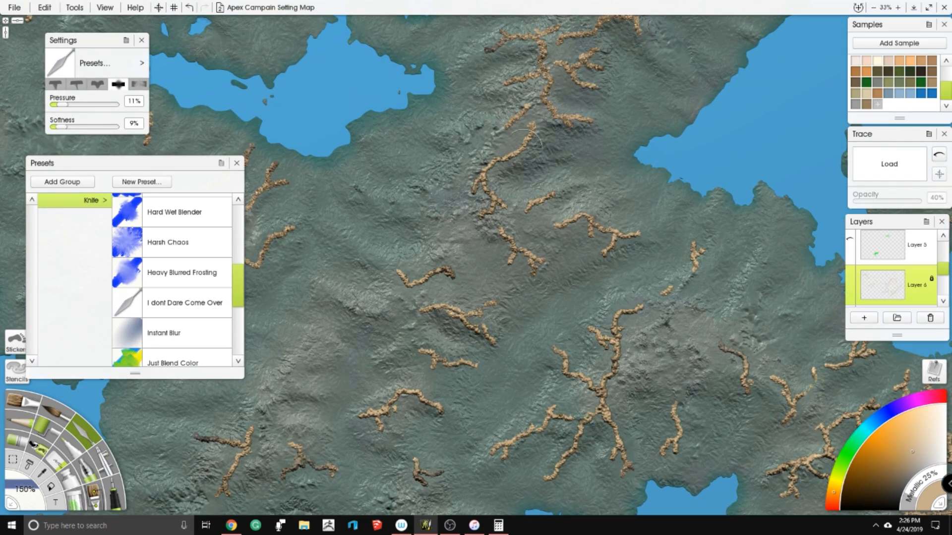
left_click_drag(519, 154, 508, 243)
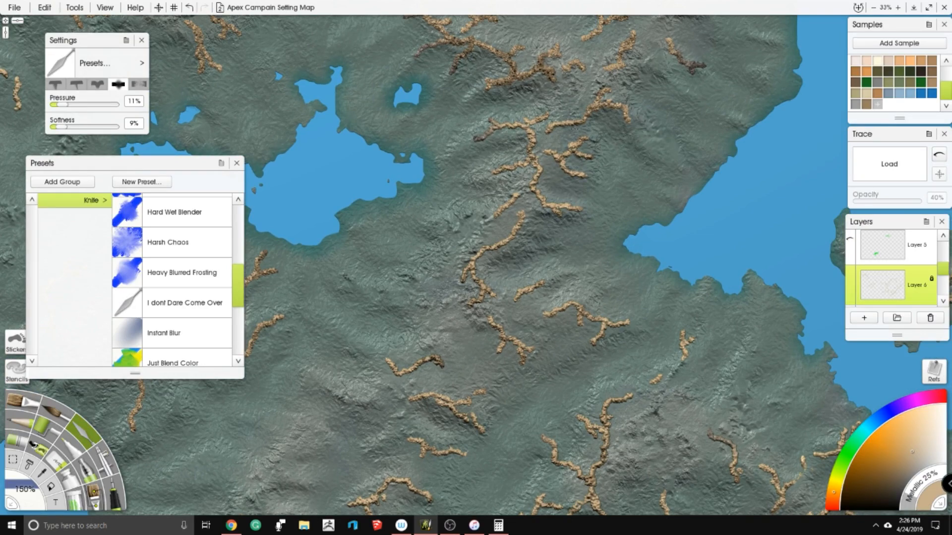
left_click_drag(603, 80, 548, 190)
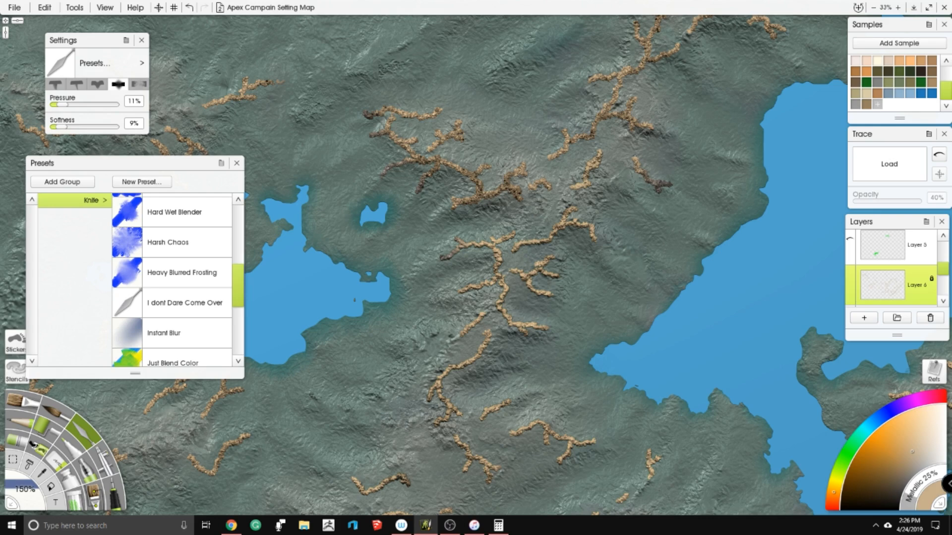
left_click_drag(629, 143, 563, 240)
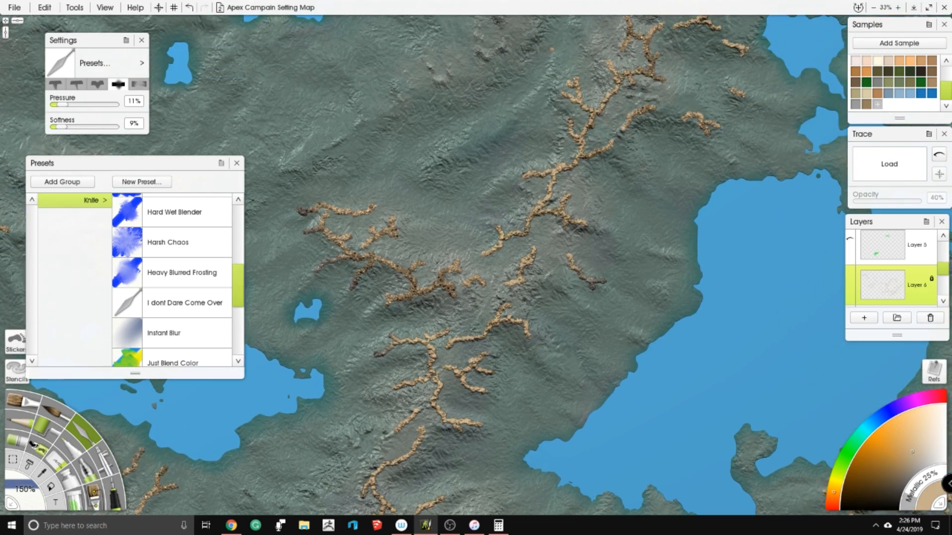
left_click_drag(637, 37, 558, 179)
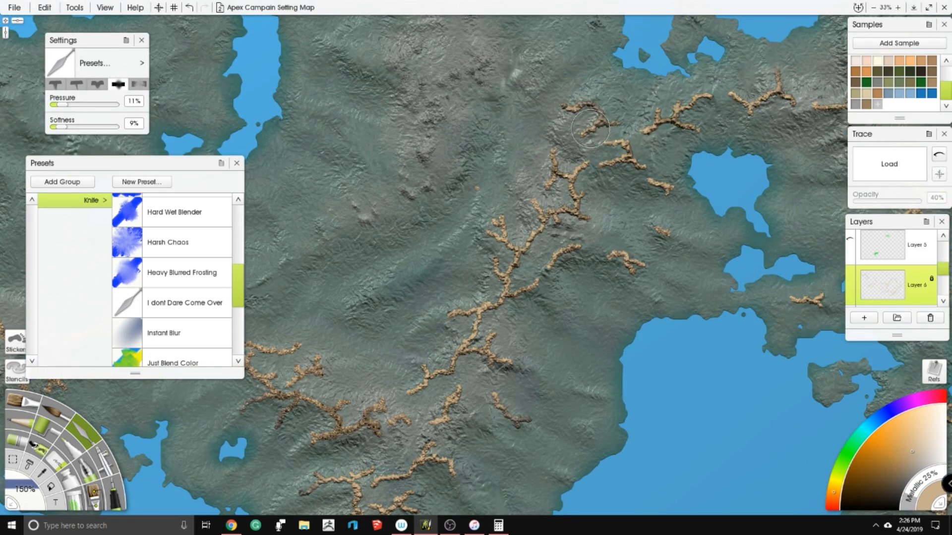
left_click_drag(653, 267, 882, 85)
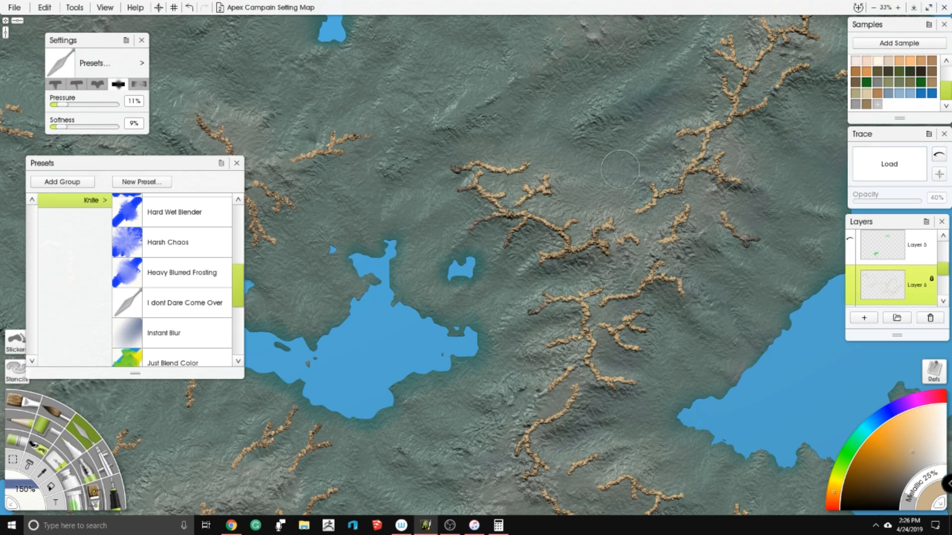
left_click_drag(632, 164, 563, 101)
left_click_drag(390, 219, 689, 43)
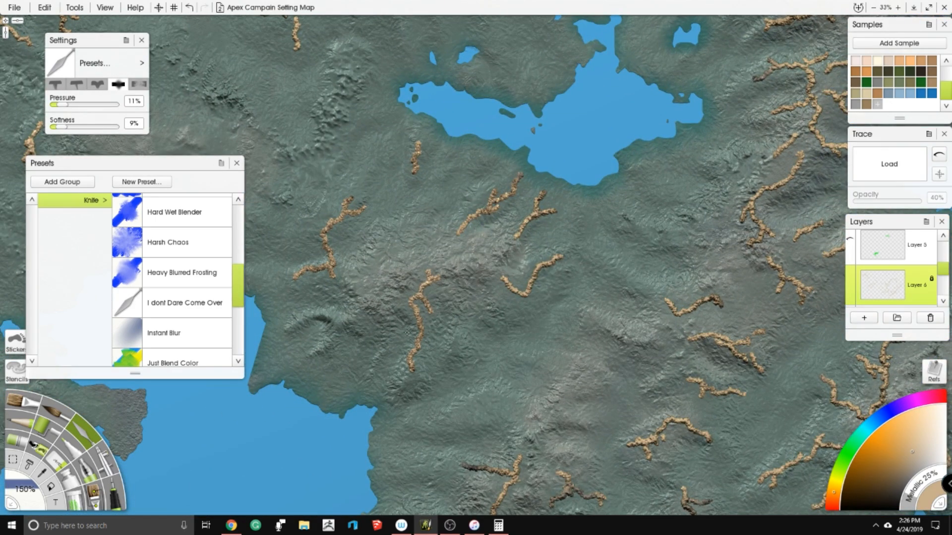
left_click_drag(324, 149, 406, 163)
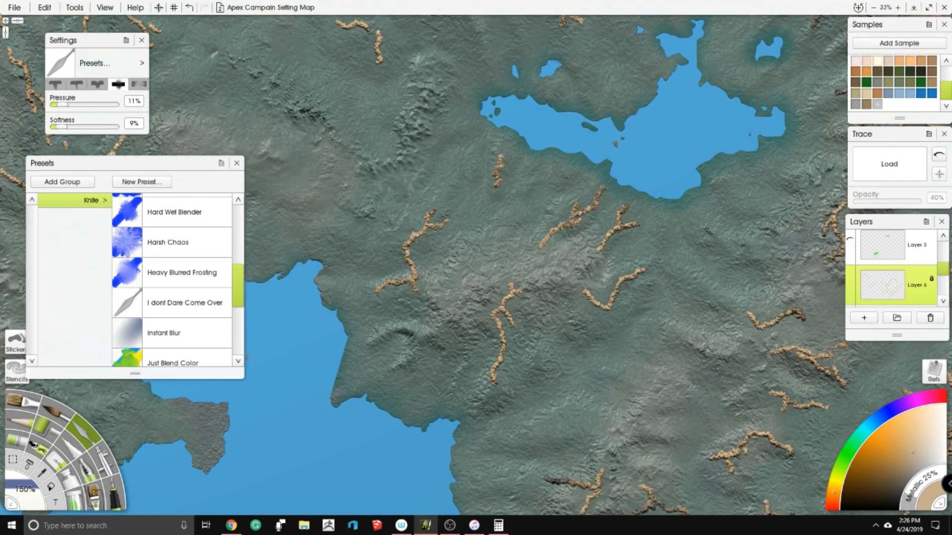
left_click_drag(404, 36, 445, 194)
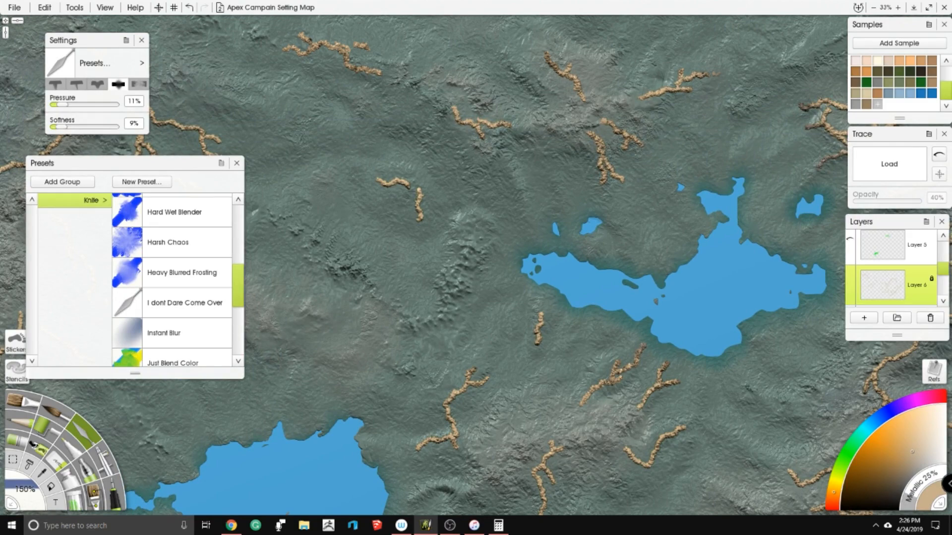
left_click_drag(309, 33, 463, 152)
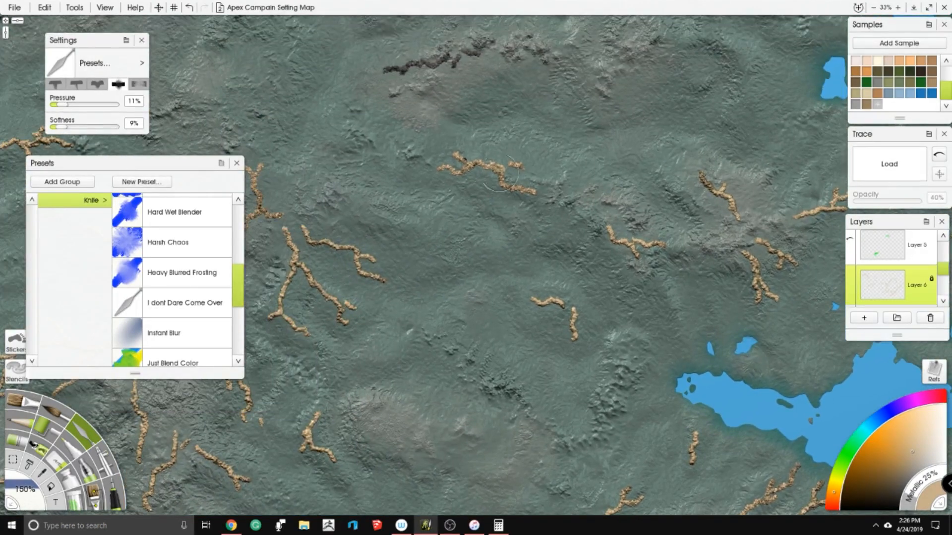
left_click_drag(328, 205, 453, 136)
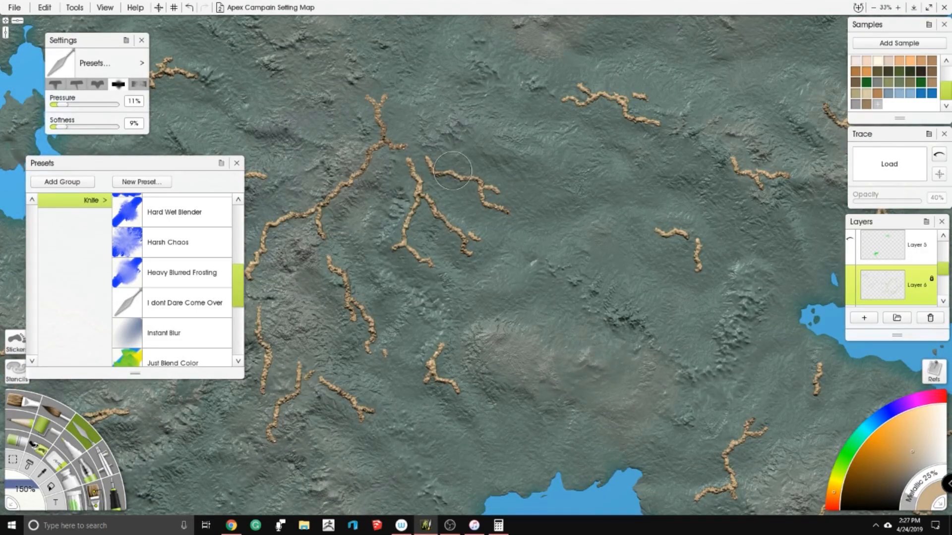
scroll(577, 216, "down", 5)
scroll(577, 216, "up", 5)
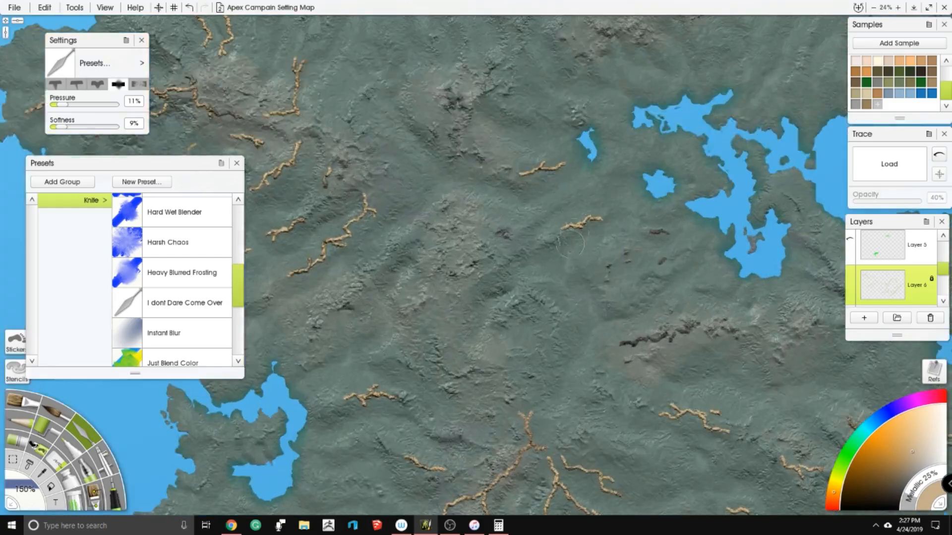
scroll(464, 233, "down", 4)
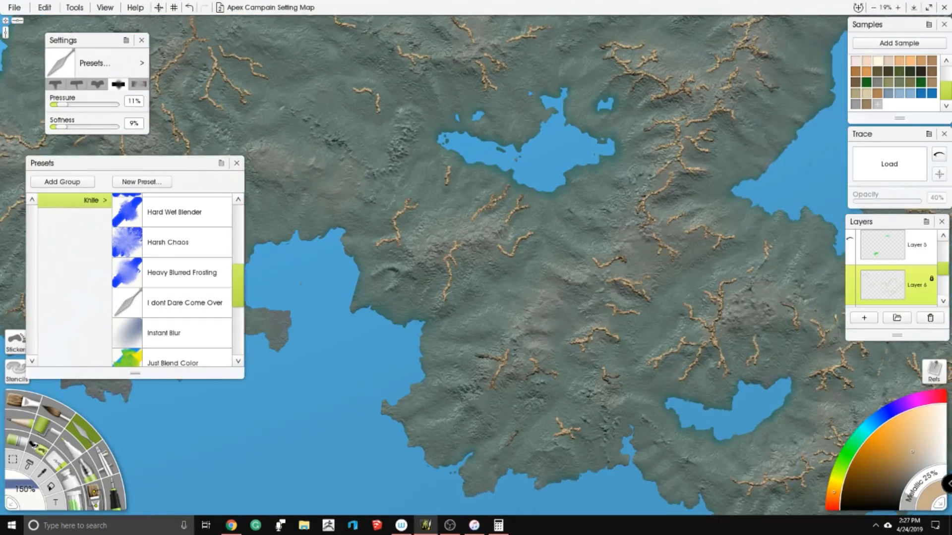
left_click_drag(785, 124, 768, 295)
scroll(492, 207, "down", 1)
scroll(493, 207, "down", 1)
scroll(527, 248, "down", 1)
scroll(528, 248, "up", 1)
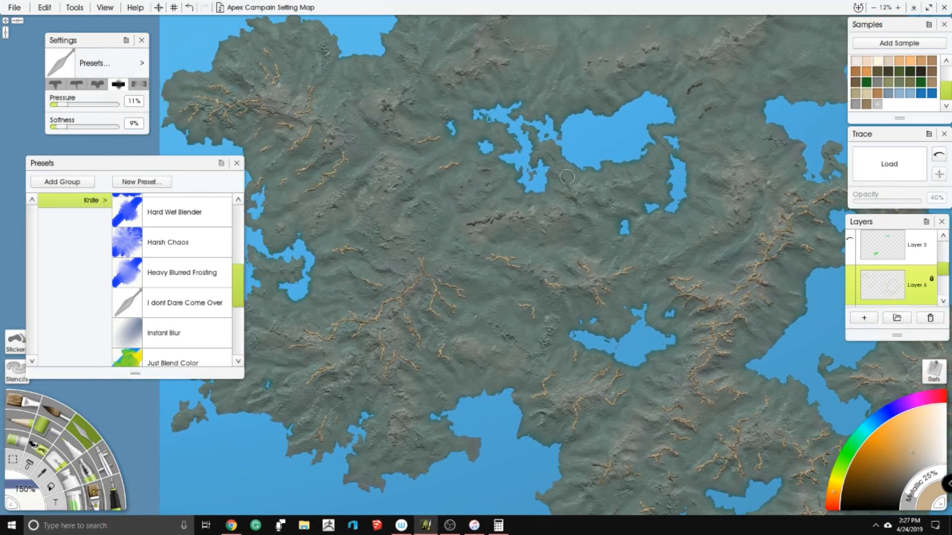
scroll(788, 292, "up", 4)
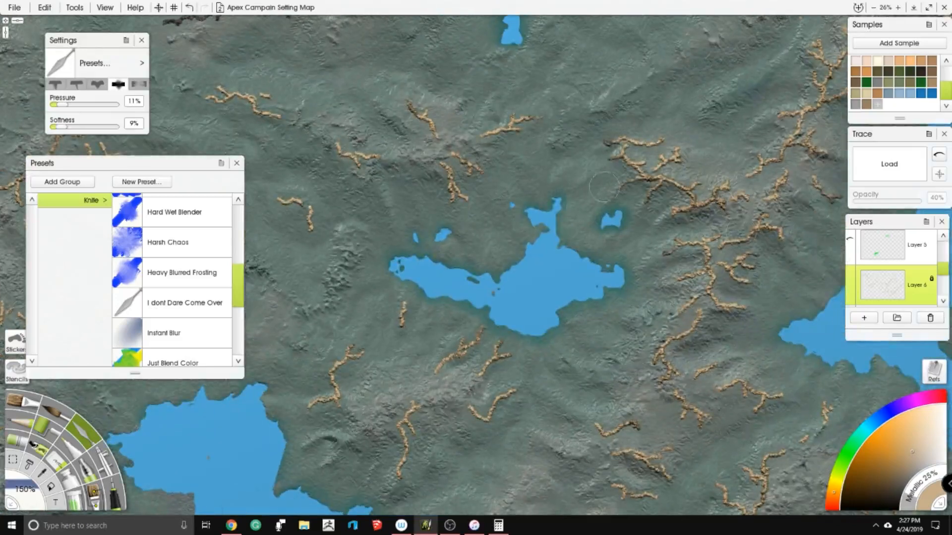
- Duplicate Layer 6 with the mountain ridges and unlock the original Layer 6
right_click(880, 294)
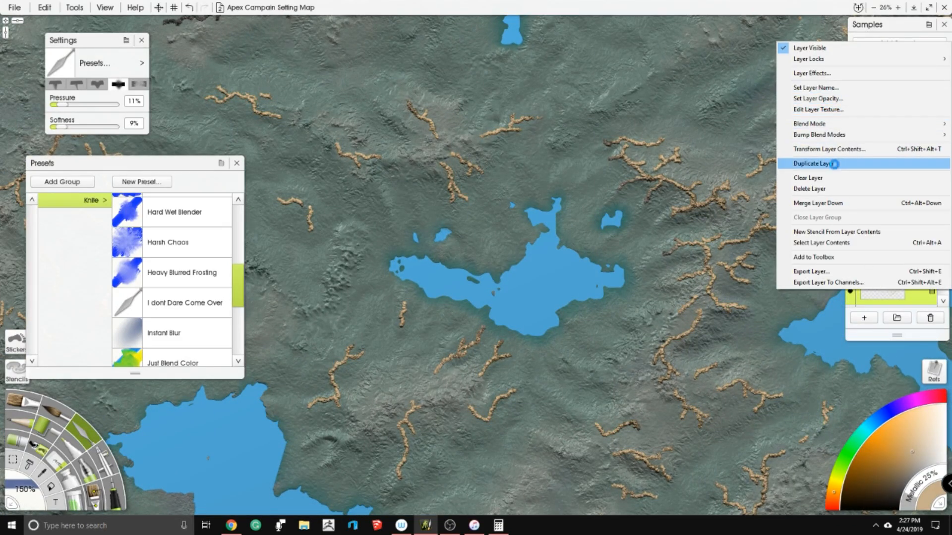
left_click(834, 163)
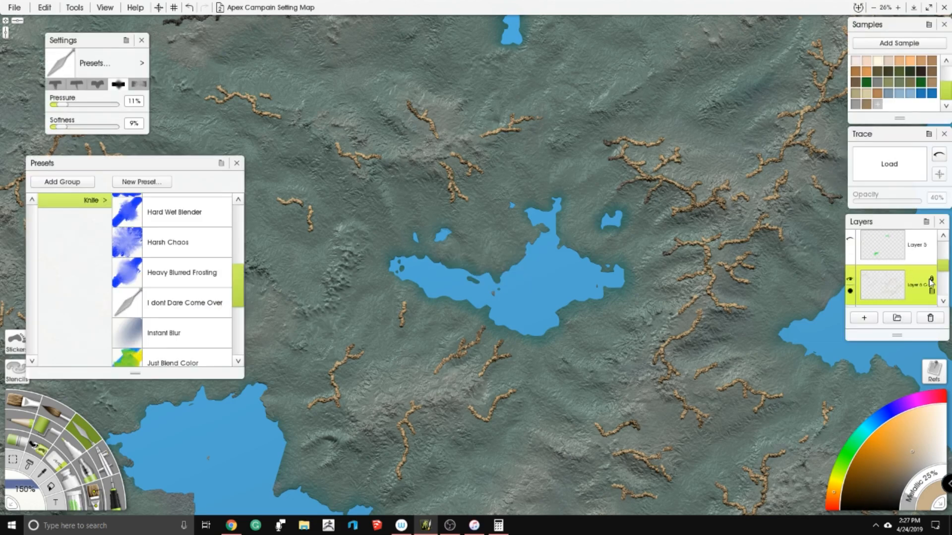
scroll(896, 279, "down", 1)
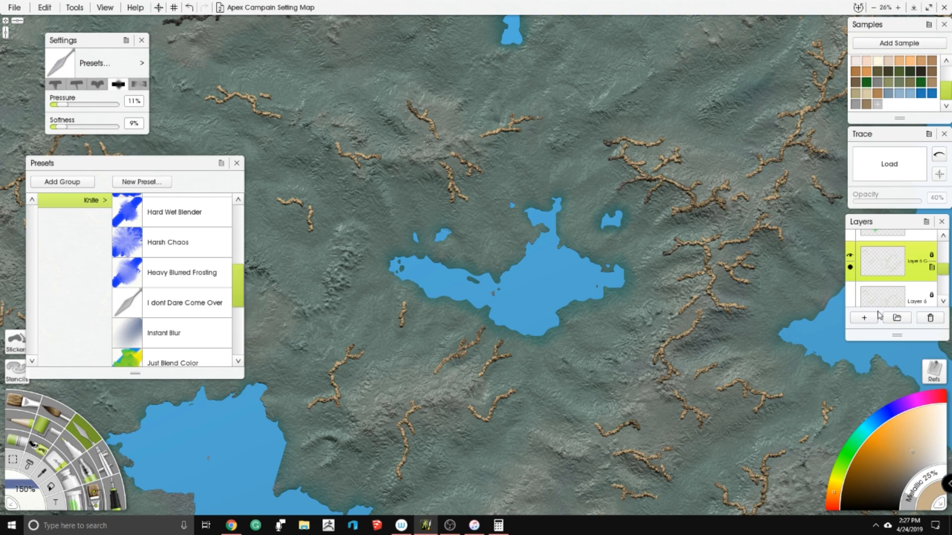
left_click(893, 301)
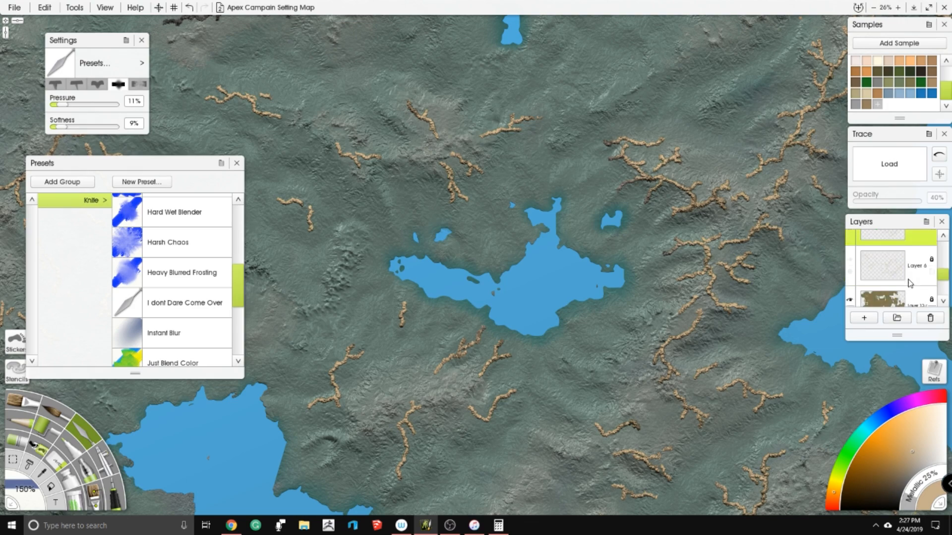
scroll(892, 271, "down", 1)
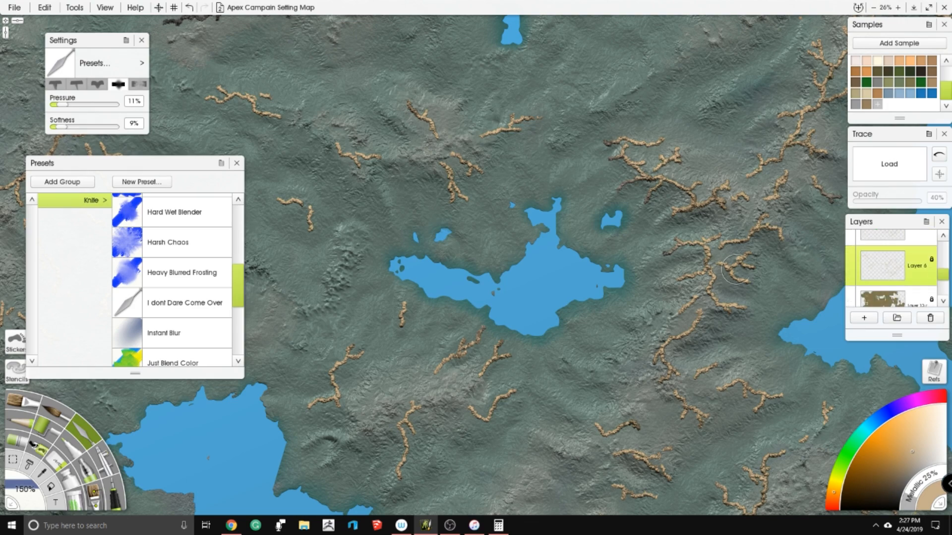
left_click(932, 260)
left_click(911, 275)
- Set the opacity of the brown land layer directly below Layer 6 to 100%
left_click(875, 302)
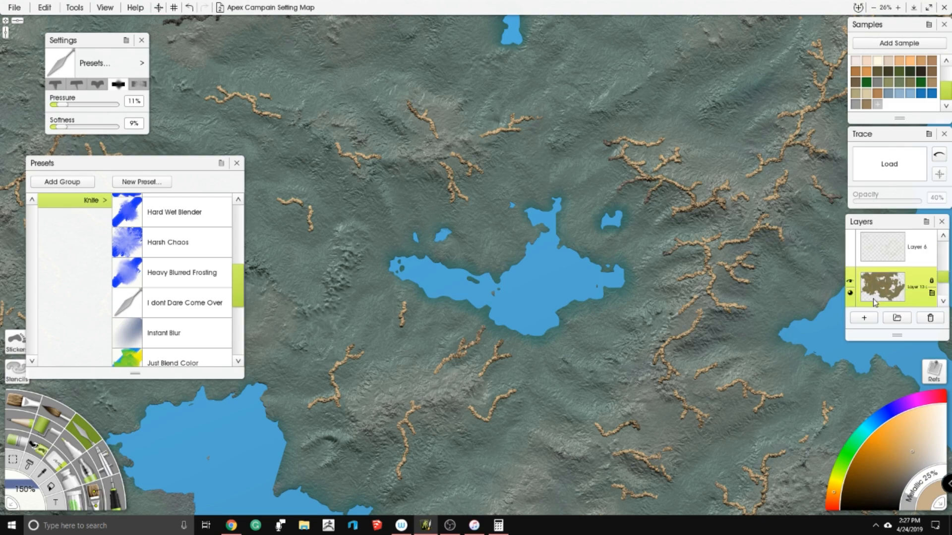
scroll(887, 281, "down", 1)
left_click(850, 281)
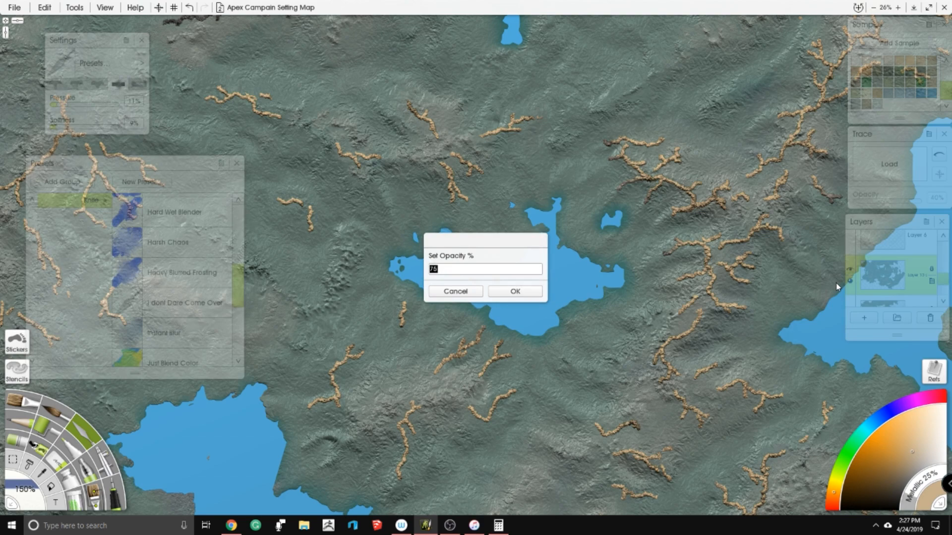
type("100")
key("Return")
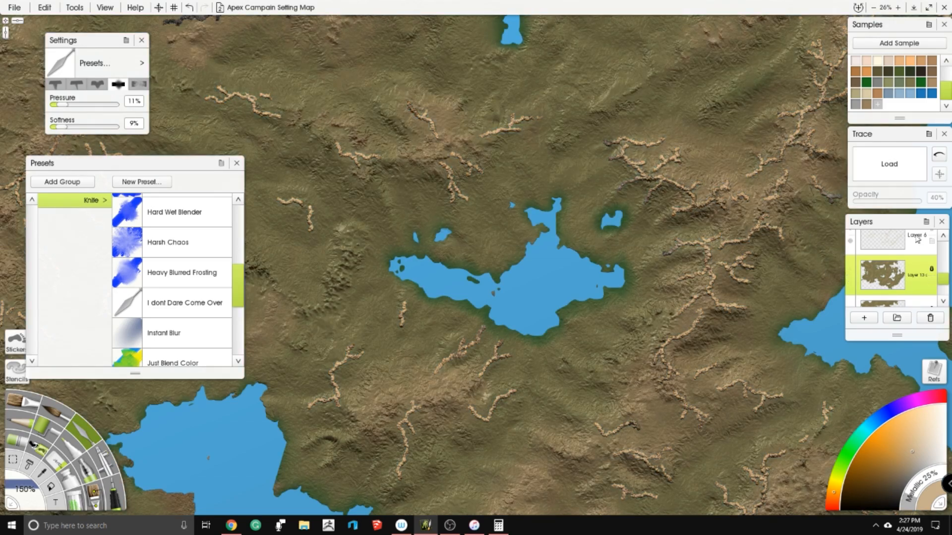
- Make Layer 6 the active layer and choose the Harsh Chaos preset for the Palette Knife
left_click(917, 240)
scroll(476, 265, "up", 5)
left_click_drag(328, 153, 434, 278)
scroll(183, 213, "up", 4)
scroll(228, 291, "down", 3)
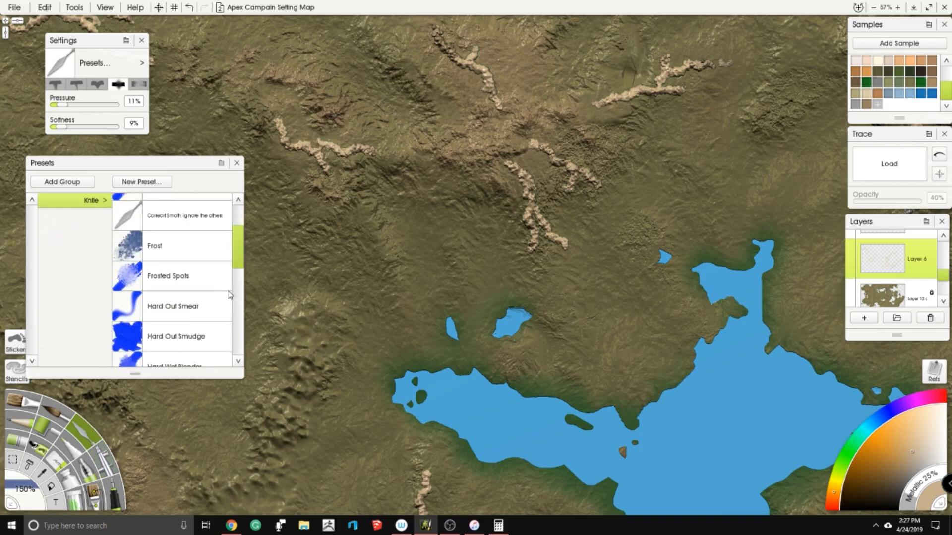
left_click(193, 305)
scroll(453, 246, "up", 4)
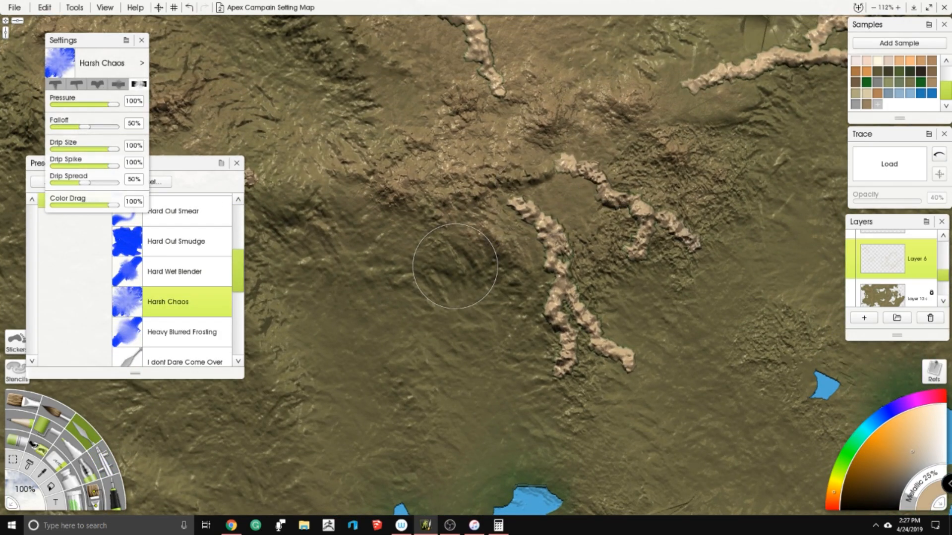
scroll(285, 353, "down", 7)
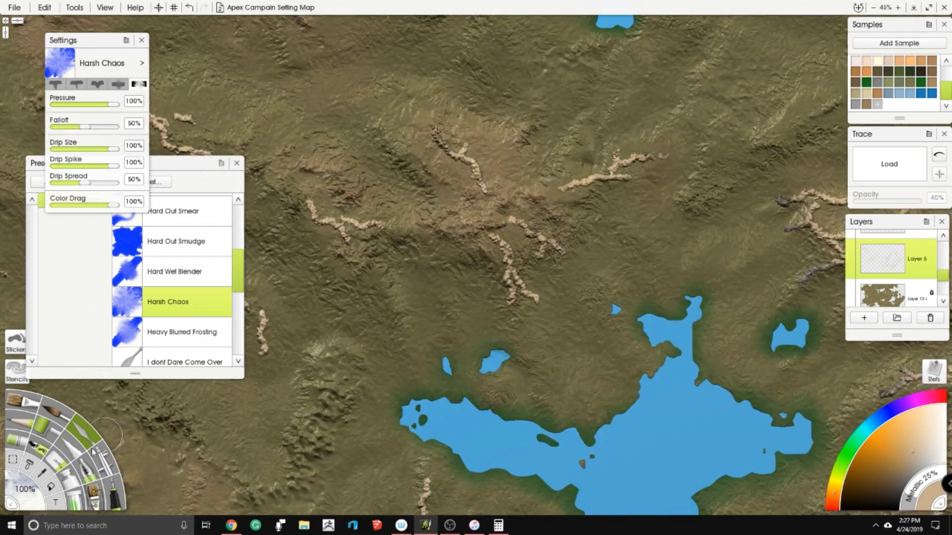
- Set the Palette Knife's tool size to 250%
left_click(25, 489)
type("2")
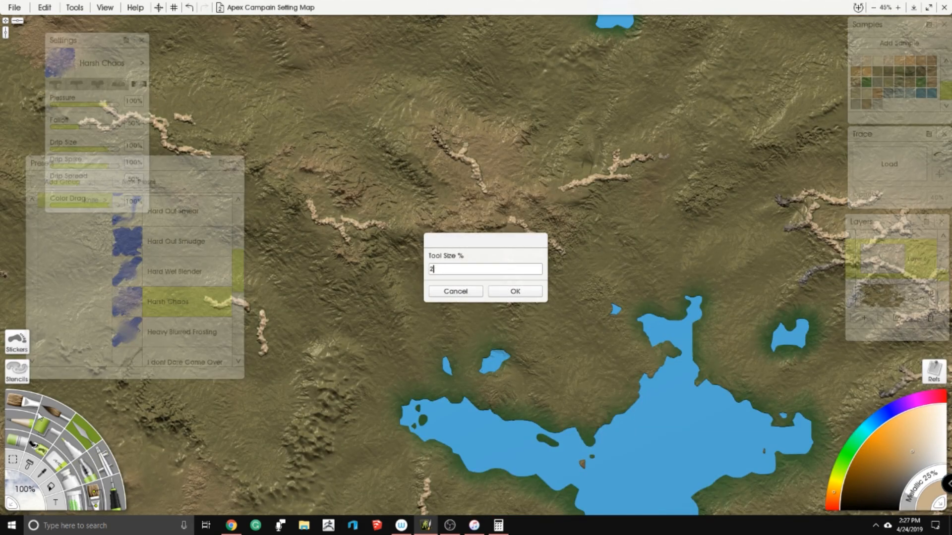
type("50")
key("Return")
- Smear the forked ridge and its short neighbour north of the large branching lake into a broad, rough rocky patch
scroll(406, 258, "up", 3)
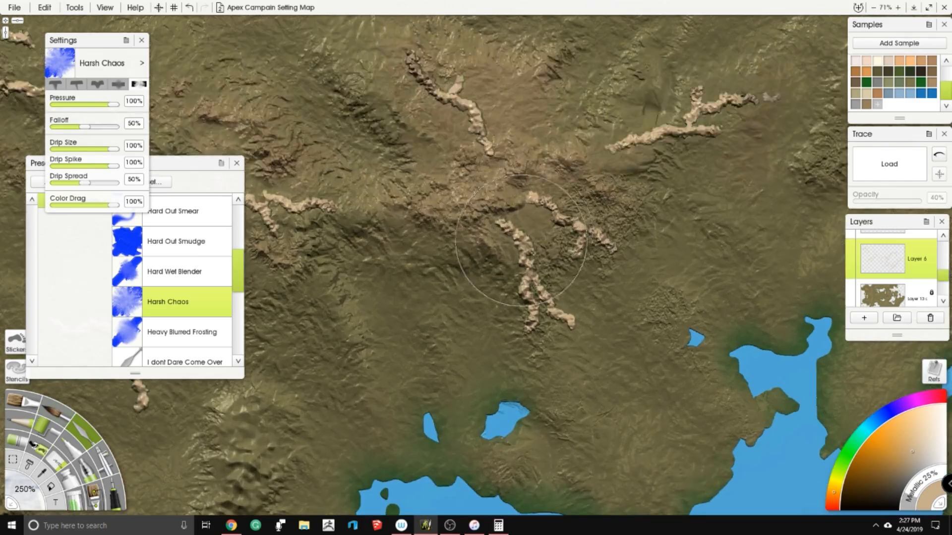
mouse_move(490, 235)
left_mouse_down()
mouse_move(487, 271)
mouse_move(503, 306)
mouse_move(501, 333)
mouse_move(531, 360)
mouse_move(560, 344)
left_mouse_up()
scroll(520, 247, "up", 3)
left_click_drag(594, 315, 538, 326)
mouse_move(536, 329)
left_mouse_down()
mouse_move(481, 221)
mouse_move(496, 148)
mouse_move(633, 212)
mouse_move(648, 263)
mouse_move(640, 302)
mouse_move(589, 306)
mouse_move(559, 287)
mouse_move(597, 315)
mouse_move(613, 358)
left_mouse_up()
scroll(392, 231, "down", 4)
left_click_drag(430, 235, 448, 327)
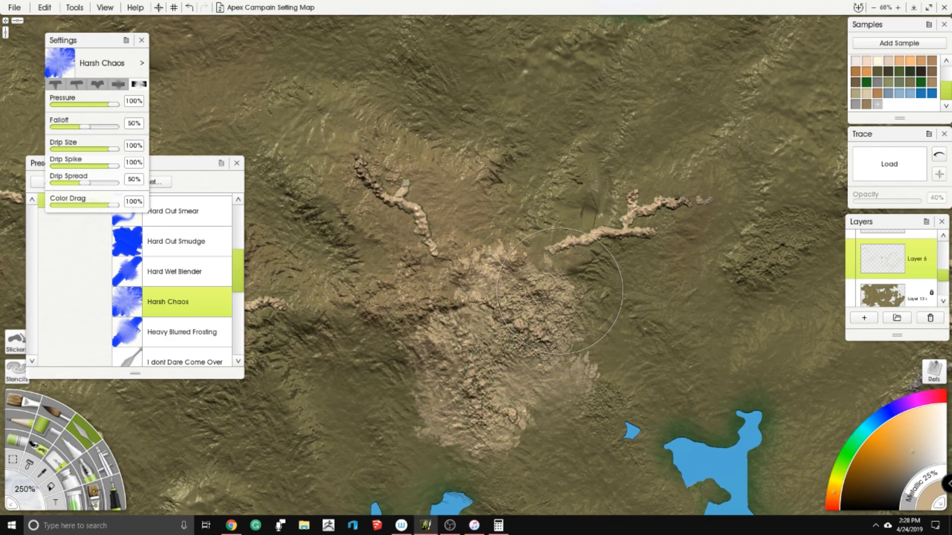
- Show the duplicate ridge layer on top of the smeared rocky patch
left_click_drag(578, 317, 535, 229)
scroll(865, 258, "up", 1)
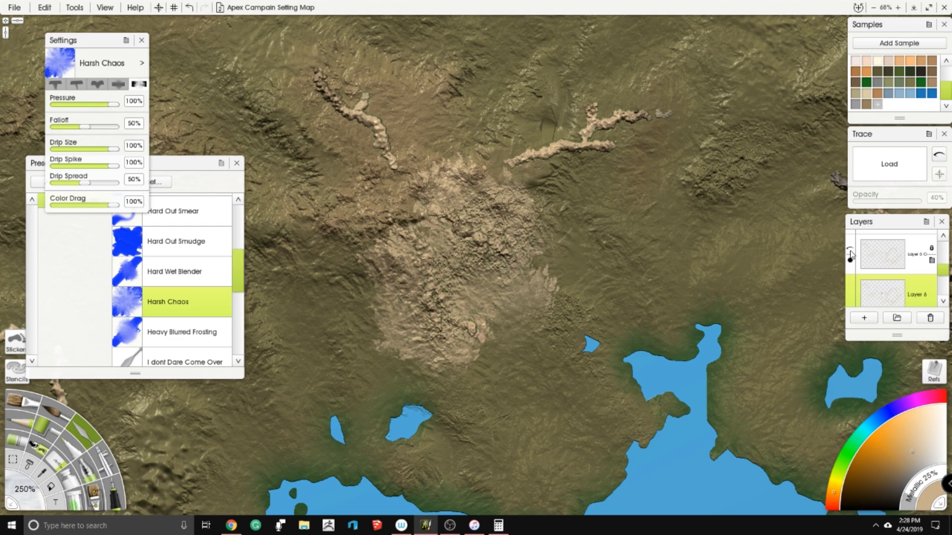
left_click(850, 250)
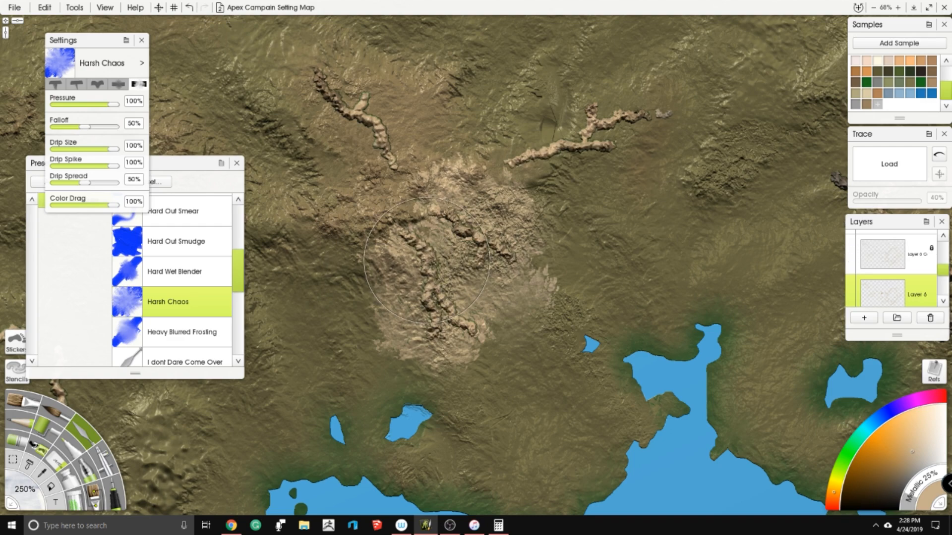
- Smear the forked ridge northeast of the rocky patch into rough foothills joined to the patch with the Harsh Chaos knife
scroll(388, 275, "up", 5)
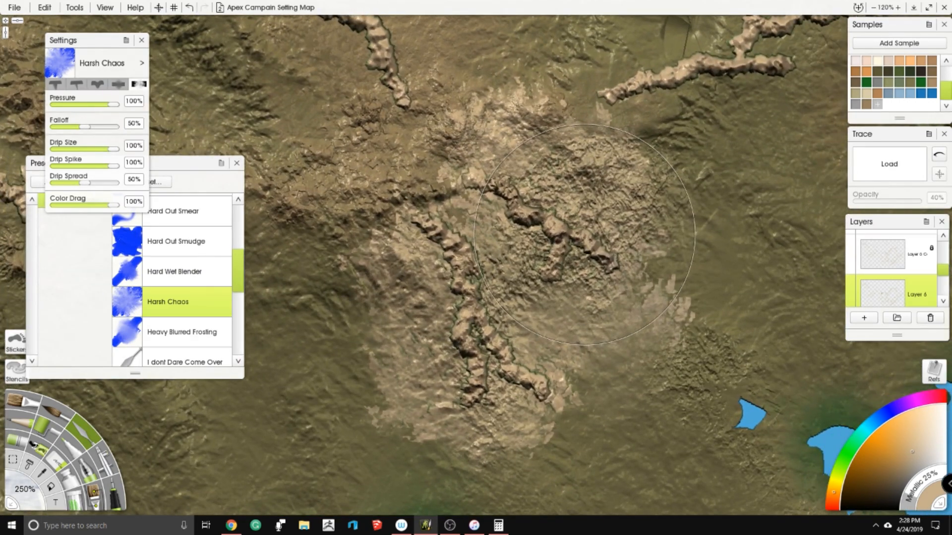
scroll(535, 239, "down", 5)
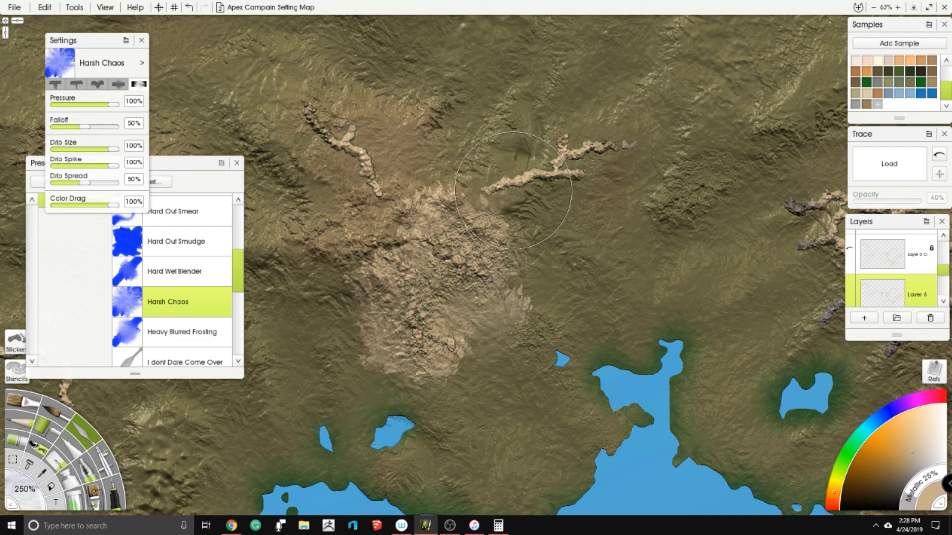
scroll(513, 190, "up", 3)
mouse_move(512, 144)
left_mouse_down()
mouse_move(546, 124)
mouse_move(555, 89)
mouse_move(595, 80)
mouse_move(698, 101)
mouse_move(702, 180)
mouse_move(659, 183)
mouse_move(617, 223)
mouse_move(569, 240)
mouse_move(494, 238)
mouse_move(539, 223)
left_mouse_up()
mouse_move(583, 216)
left_mouse_down()
mouse_move(631, 173)
mouse_move(602, 171)
mouse_move(600, 160)
mouse_move(530, 135)
left_mouse_up()
scroll(531, 135, "left", 5)
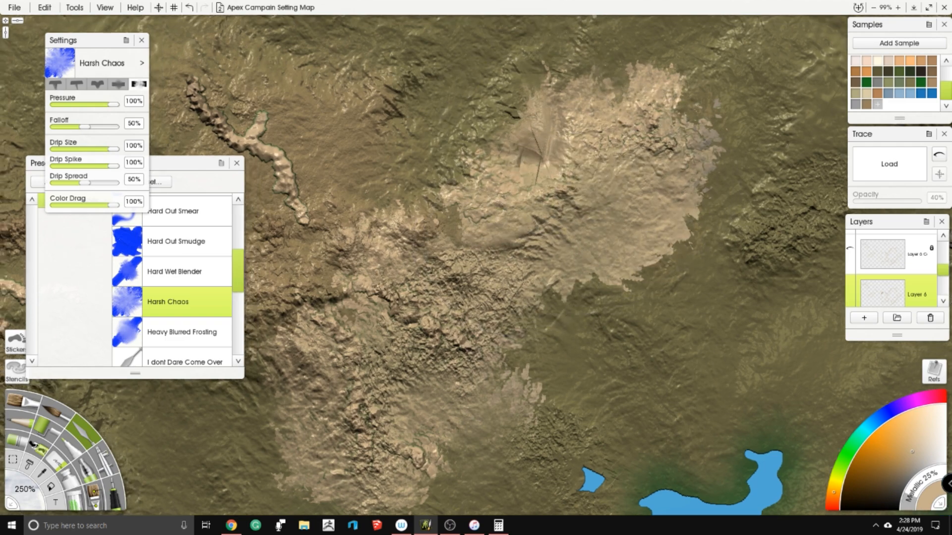
- Smear the winding ridge northwest of the patch into a wide rocky area connected to the other foothills
mouse_move(446, 214)
left_mouse_down()
mouse_move(421, 164)
mouse_move(434, 144)
mouse_move(411, 89)
left_mouse_up()
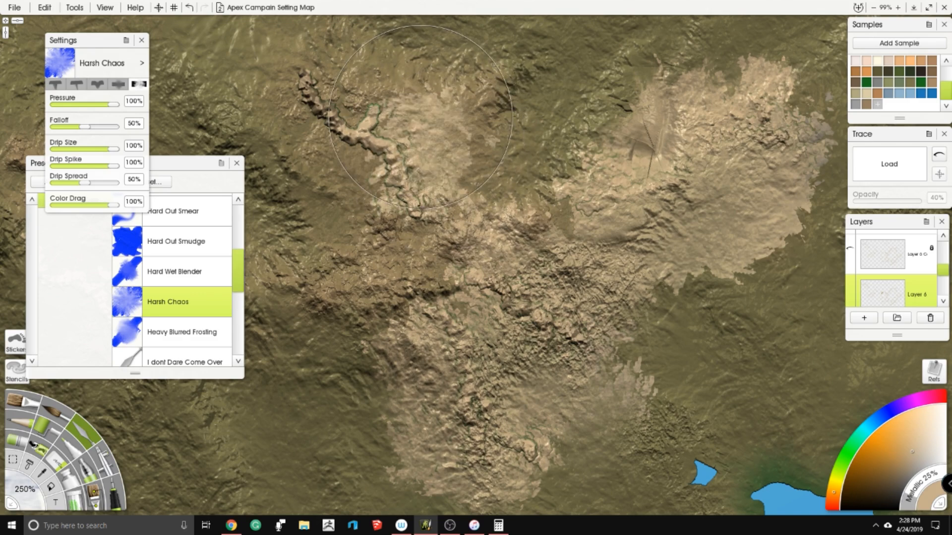
scroll(411, 89, "left", 3)
scroll(411, 89, "up", 2)
mouse_move(476, 148)
left_mouse_down()
mouse_move(495, 80)
mouse_move(389, 110)
mouse_move(352, 158)
mouse_move(362, 198)
mouse_move(424, 257)
mouse_move(334, 302)
left_mouse_up()
scroll(508, 179, "down", 2)
left_click_drag(508, 179, 431, 112)
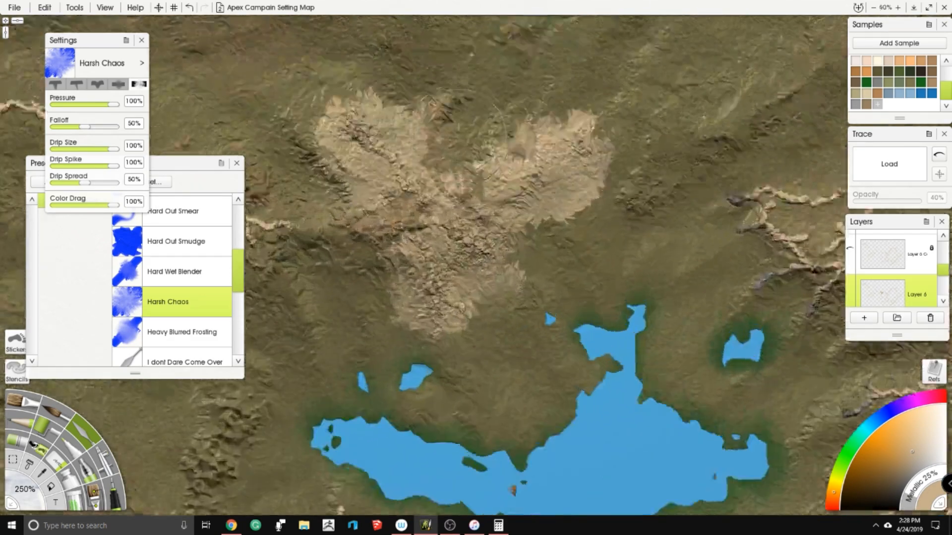
- Soften the western, southern and eastern edges of the Y-shaped rocky patch outward into the surrounding terrain
scroll(478, 208, "up", 1)
left_click_drag(343, 299, 385, 271)
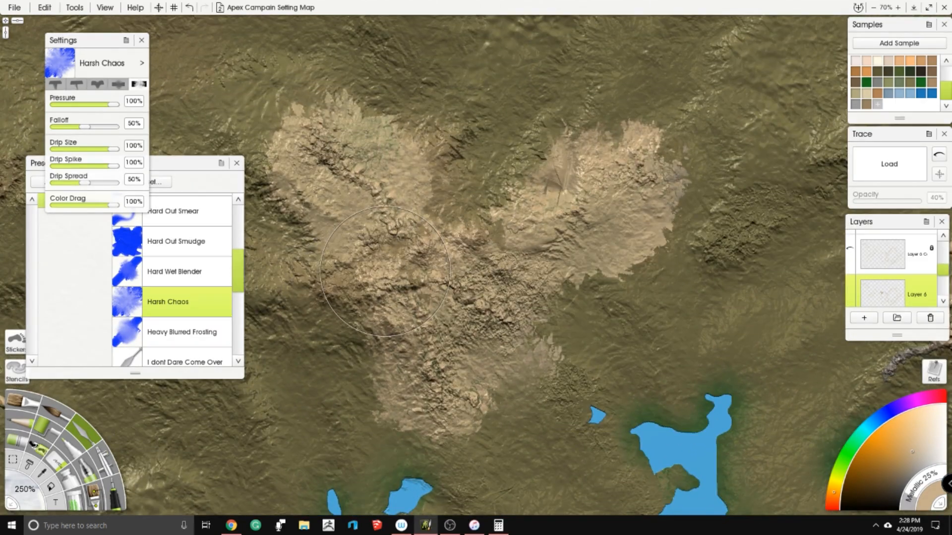
mouse_move(389, 427)
left_mouse_down()
mouse_move(475, 446)
mouse_move(545, 357)
mouse_move(570, 292)
mouse_move(659, 263)
mouse_move(754, 160)
left_mouse_up()
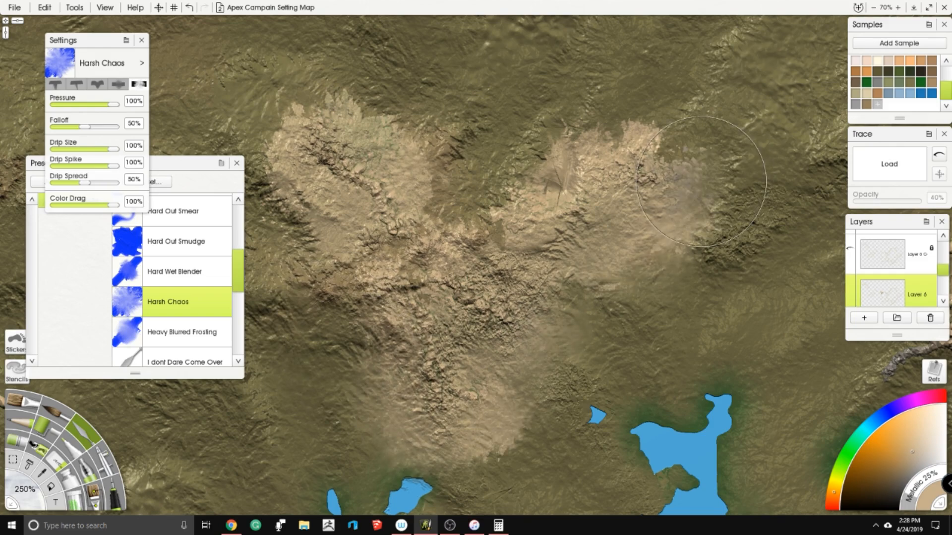
scroll(562, 172, "down", 2)
scroll(601, 192, "up", 2)
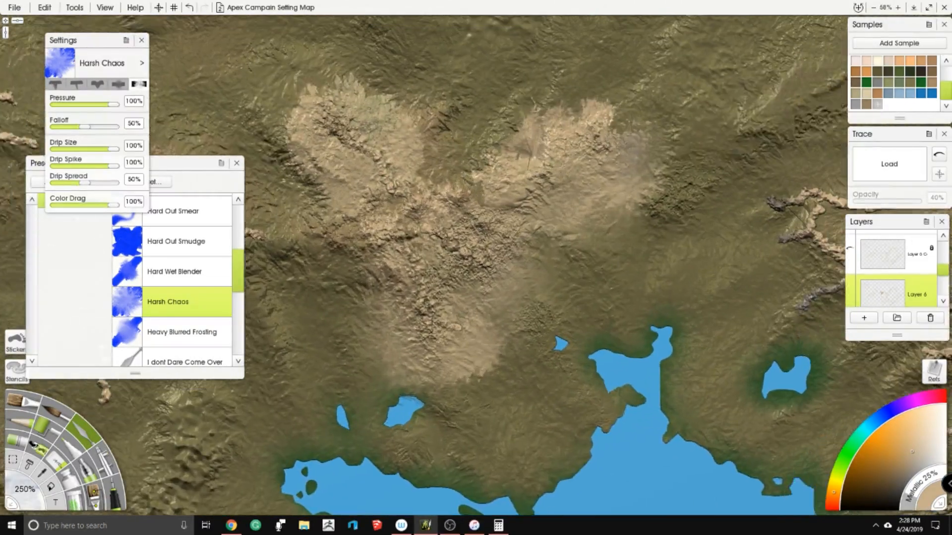
- Try to spray the Y-shaped rocky patch with an olive colour using the Airbrush at 500% size
left_click(896, 79)
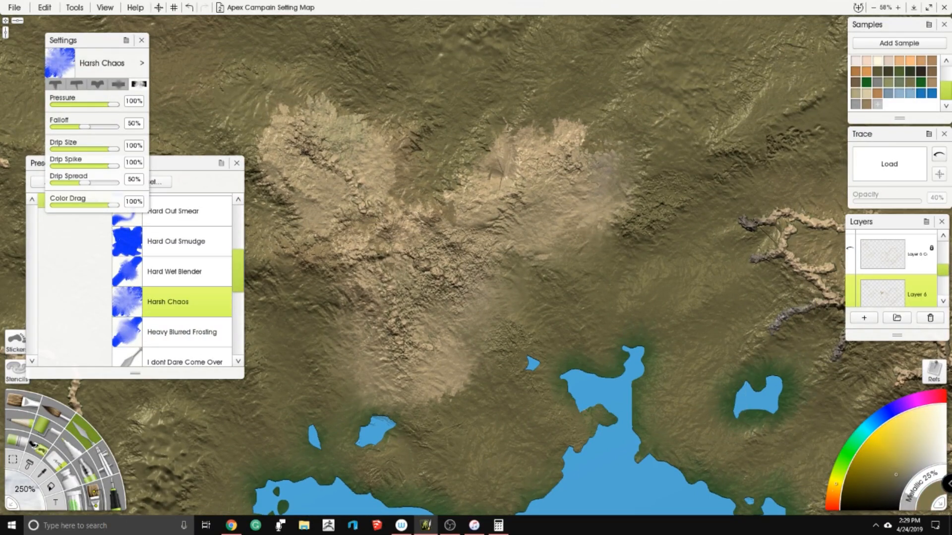
left_click(106, 461)
mouse_move(421, 219)
left_mouse_down()
mouse_move(447, 238)
mouse_move(432, 351)
mouse_move(570, 223)
left_mouse_up()
mouse_move(347, 323)
left_mouse_down()
mouse_move(327, 164)
mouse_move(308, 144)
left_mouse_up()
left_click_drag(307, 208, 283, 307)
scroll(622, 133, "down", 5)
left_click_drag(624, 133, 652, 141)
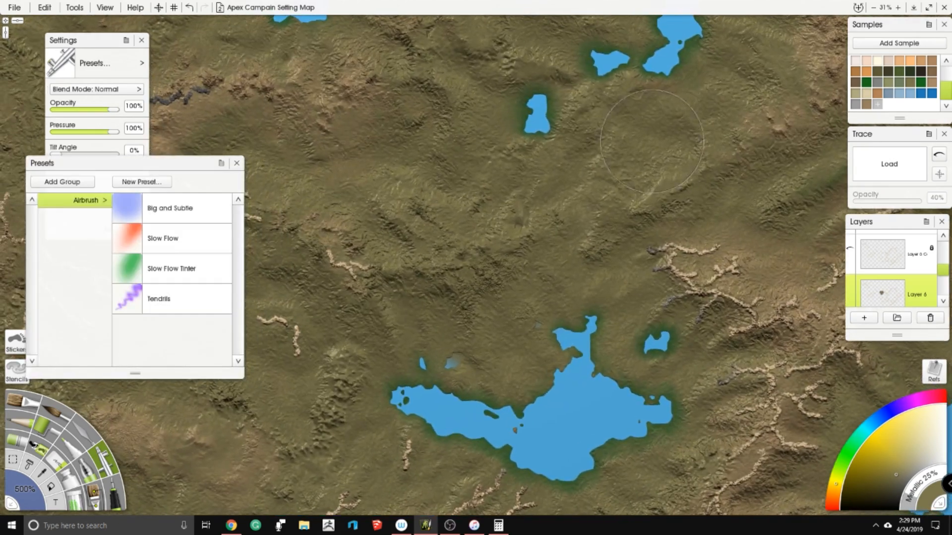
key("ctrl+z")
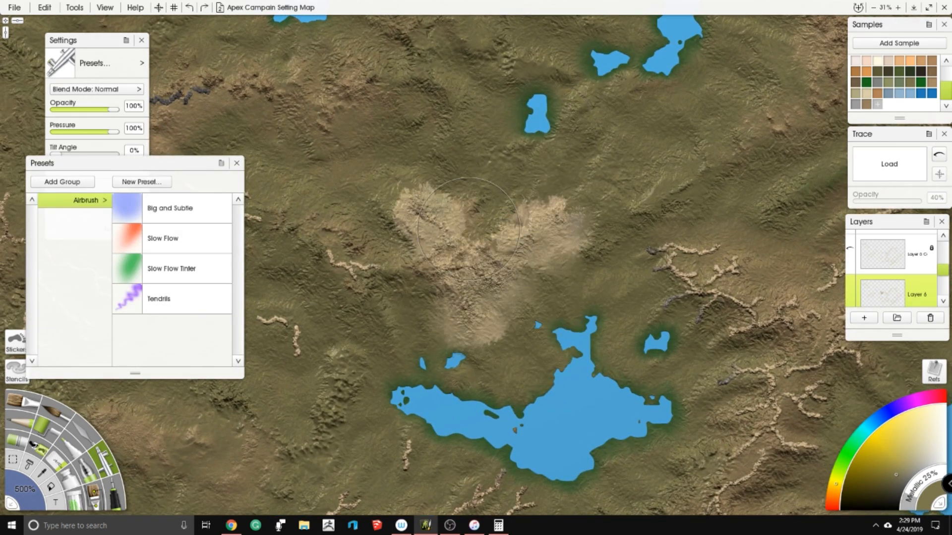
- Return to the Harsh Chaos Palette Knife and smear the branching tan and grey ridges northeast of the small lake into rocky ground
scroll(469, 229, "up", 3)
left_click(82, 436)
scroll(495, 248, "up", 4)
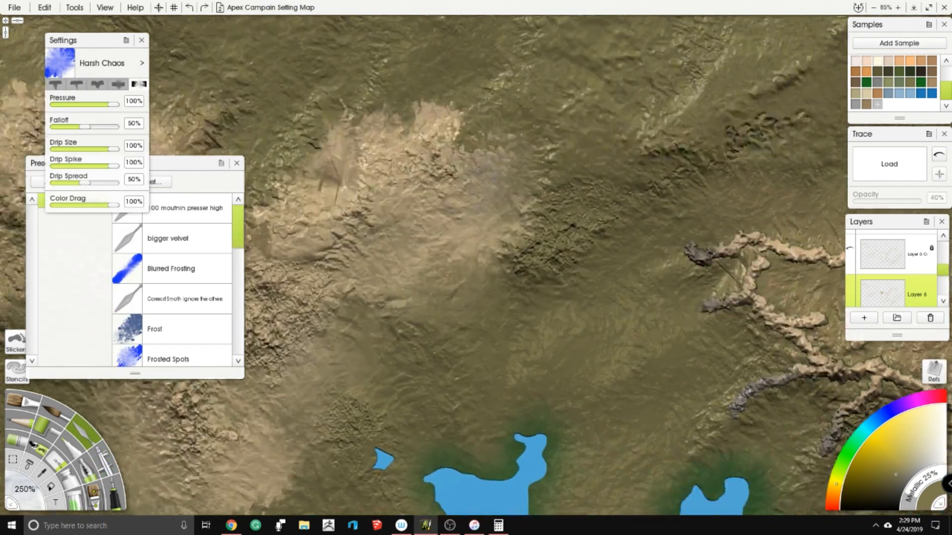
mouse_move(523, 243)
left_mouse_down()
mouse_move(462, 259)
mouse_move(438, 294)
mouse_move(460, 314)
mouse_move(498, 309)
mouse_move(446, 355)
mouse_move(454, 369)
mouse_move(524, 370)
mouse_move(546, 320)
mouse_move(505, 301)
mouse_move(592, 236)
mouse_move(576, 248)
mouse_move(683, 238)
left_mouse_up()
mouse_move(575, 309)
left_mouse_down()
mouse_move(599, 313)
mouse_move(542, 296)
mouse_move(514, 303)
left_mouse_up()
mouse_move(620, 319)
left_mouse_down()
mouse_move(679, 295)
mouse_move(710, 267)
mouse_move(616, 187)
left_mouse_up()
mouse_move(611, 263)
left_mouse_down()
mouse_move(579, 271)
mouse_move(475, 327)
mouse_move(484, 329)
mouse_move(435, 380)
mouse_move(399, 372)
mouse_move(386, 330)
mouse_move(377, 331)
mouse_move(447, 346)
mouse_move(497, 395)
mouse_move(561, 380)
mouse_move(579, 347)
mouse_move(620, 357)
mouse_move(584, 367)
mouse_move(528, 441)
left_mouse_up()
left_click_drag(699, 441, 584, 464)
mouse_move(592, 370)
left_mouse_down()
mouse_move(596, 320)
mouse_move(561, 310)
mouse_move(598, 301)
mouse_move(607, 251)
left_mouse_up()
mouse_move(526, 180)
left_mouse_down()
mouse_move(535, 179)
mouse_move(521, 183)
left_mouse_up()
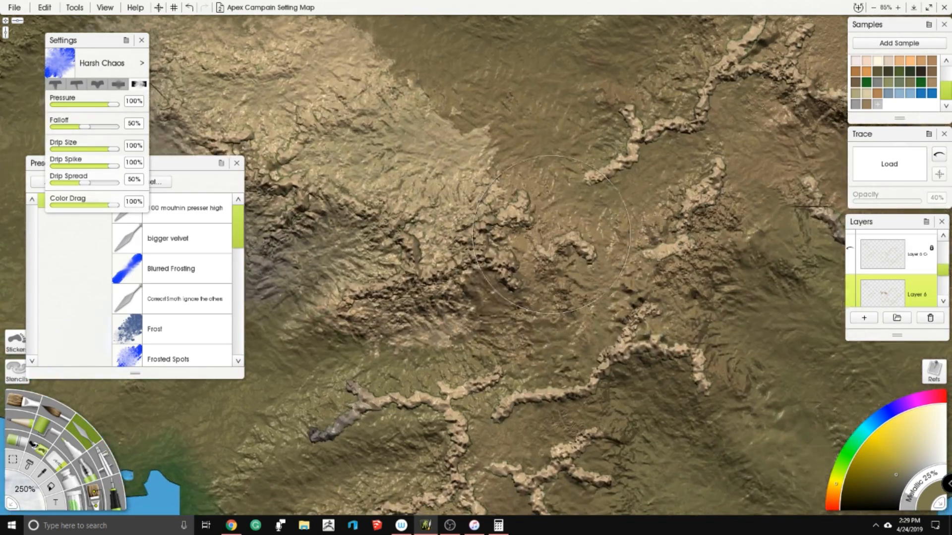
- Smear the grey-tipped western spur and the main ridge southeast of the small lake into rough foothills
left_click_drag(494, 325, 376, 370)
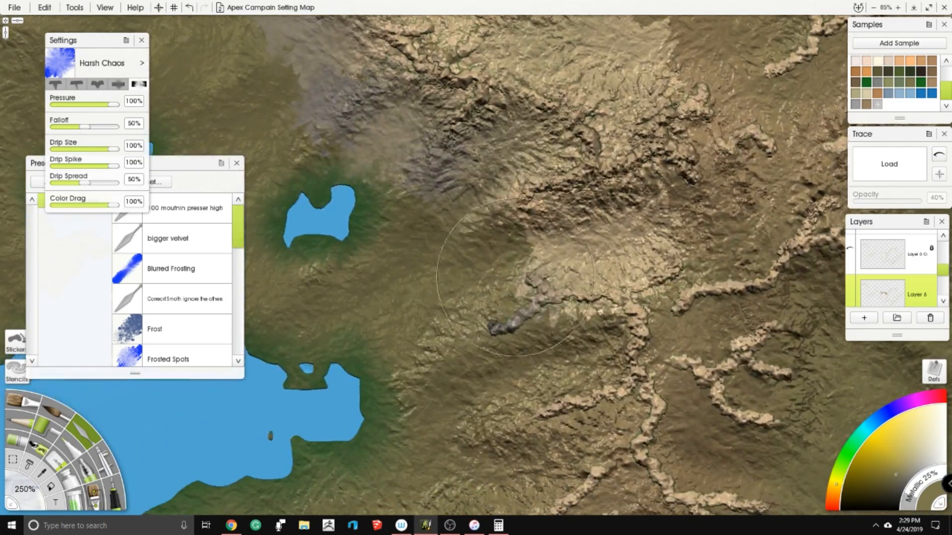
left_click_drag(515, 287, 476, 374)
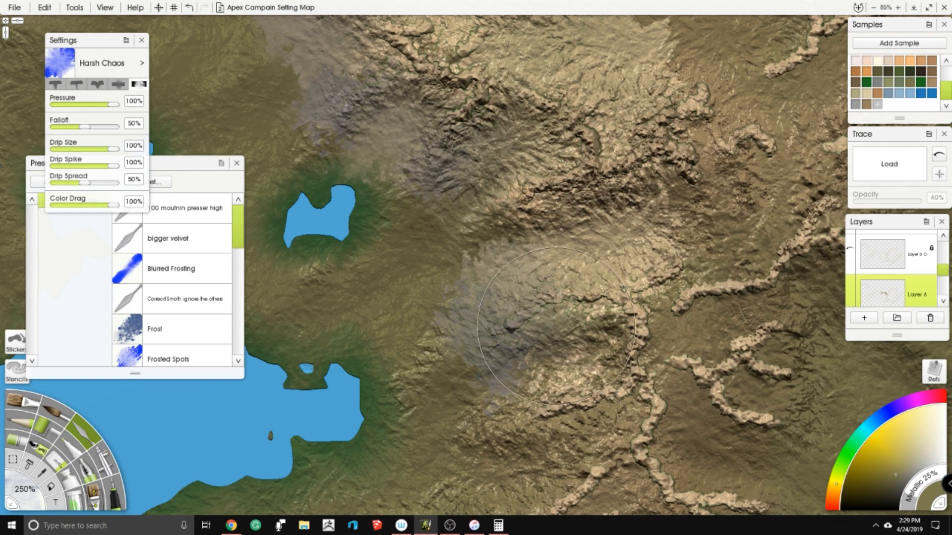
left_click_drag(587, 317, 599, 344)
mouse_move(534, 373)
left_mouse_down()
mouse_move(502, 377)
mouse_move(496, 353)
left_mouse_up()
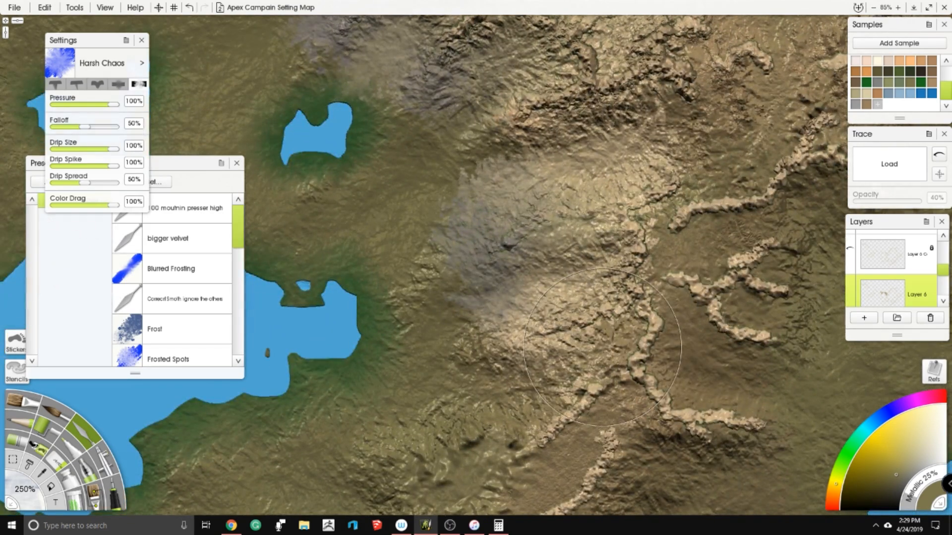
left_click_drag(603, 347, 593, 342)
left_click_drag(549, 387, 576, 325)
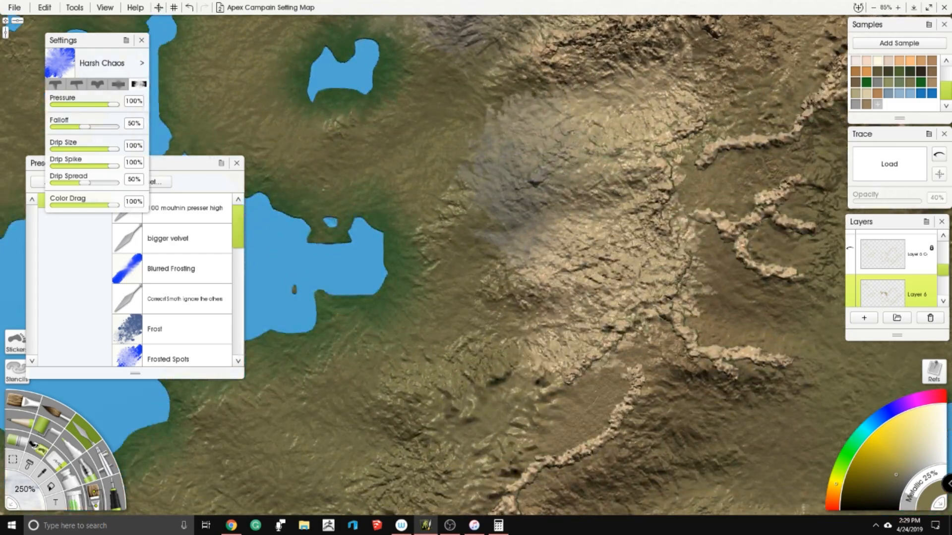
- Continue smearing the main ridge southward into a broad rocky band ending past its southern forks
mouse_move(560, 420)
left_mouse_down()
mouse_move(585, 439)
mouse_move(639, 391)
mouse_move(664, 357)
mouse_move(650, 339)
left_mouse_up()
mouse_move(667, 386)
left_mouse_down()
mouse_move(663, 321)
mouse_move(608, 409)
mouse_move(540, 451)
mouse_move(501, 386)
mouse_move(468, 436)
left_mouse_up()
mouse_move(490, 469)
left_mouse_down()
mouse_move(477, 235)
mouse_move(474, 345)
mouse_move(535, 307)
mouse_move(570, 317)
mouse_move(669, 402)
mouse_move(620, 436)
mouse_move(555, 446)
mouse_move(525, 426)
mouse_move(490, 376)
left_mouse_up()
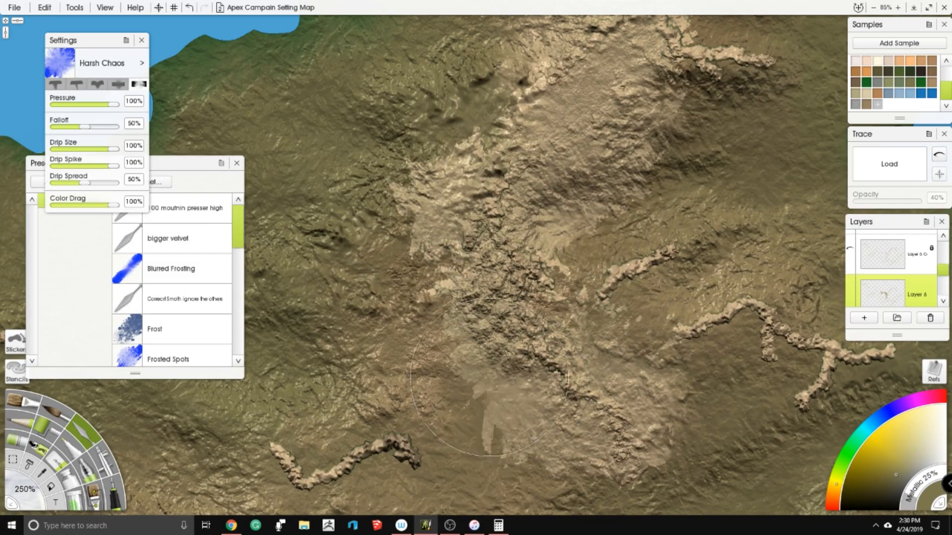
scroll(490, 377, "down", 5)
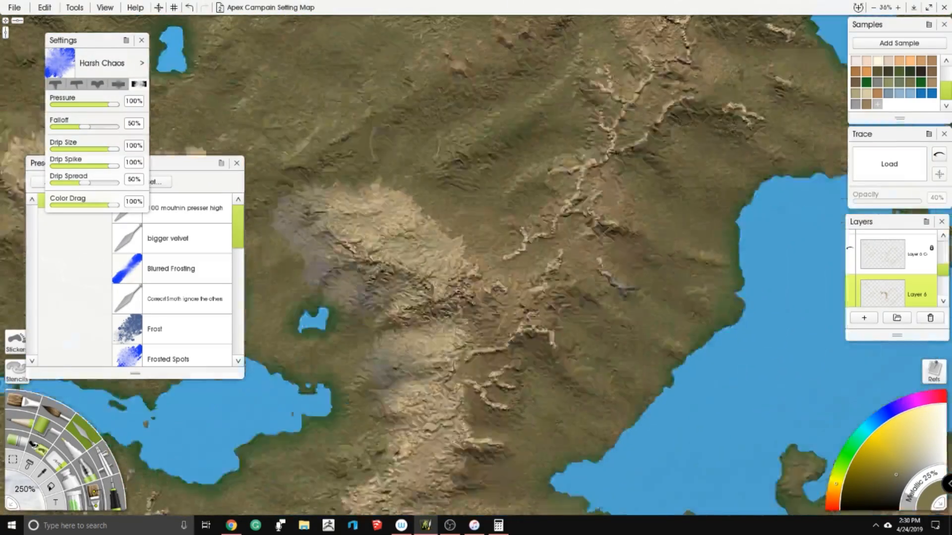
- Smear the western side of the long northeastern ridge into a wide rocky slope
scroll(462, 259, "up", 3)
mouse_move(469, 270)
left_mouse_down()
mouse_move(478, 263)
mouse_move(461, 288)
mouse_move(491, 243)
mouse_move(476, 209)
mouse_move(520, 233)
mouse_move(545, 228)
mouse_move(560, 168)
mouse_move(562, 182)
mouse_move(545, 144)
mouse_move(590, 129)
left_mouse_up()
scroll(534, 222, "up", 5)
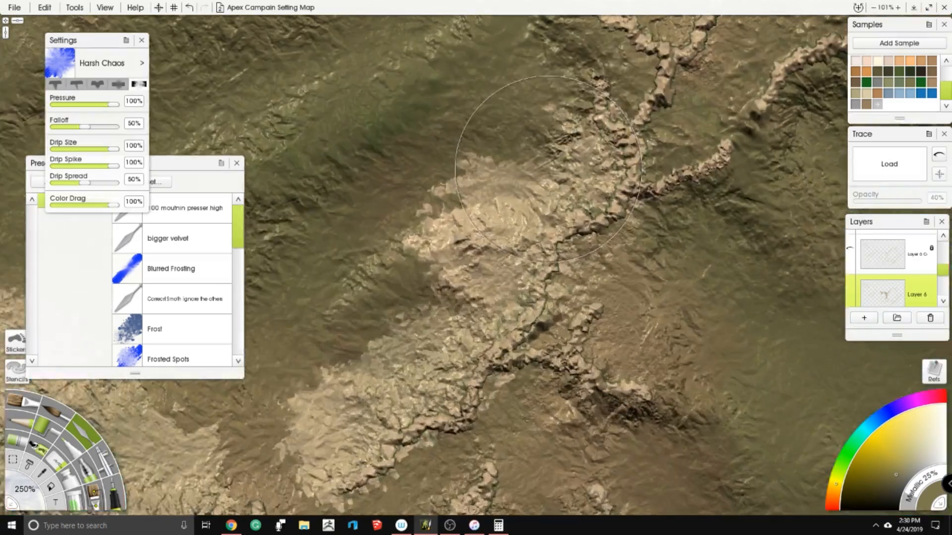
mouse_move(528, 151)
left_mouse_down()
mouse_move(527, 120)
mouse_move(557, 232)
left_mouse_up()
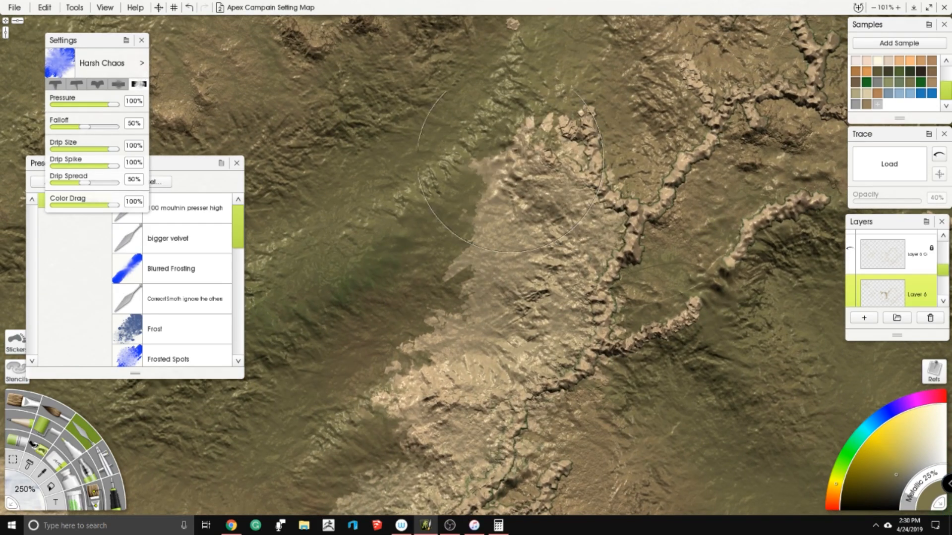
left_click_drag(550, 106, 507, 202)
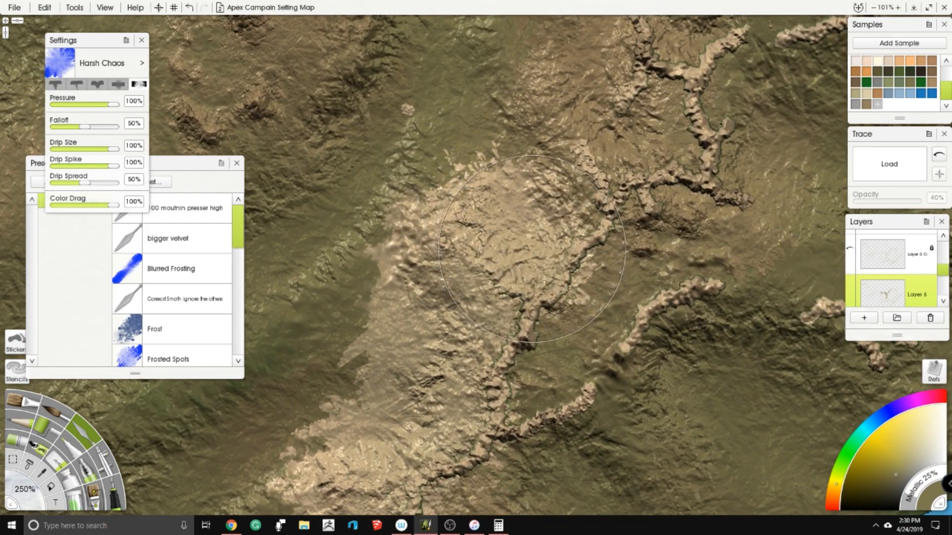
- Smear the northeastern ridge's fork and its eastern spurs into continuous rocky terrain
scroll(541, 177, "up", 6)
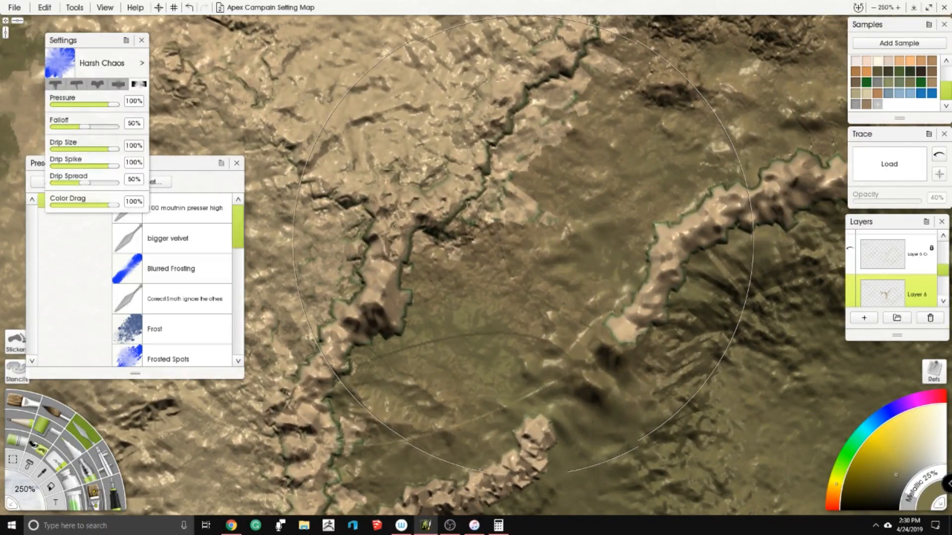
mouse_move(523, 246)
left_mouse_down()
mouse_move(503, 280)
mouse_move(530, 198)
mouse_move(553, 188)
mouse_move(470, 334)
left_mouse_up()
scroll(470, 312, "down", 3)
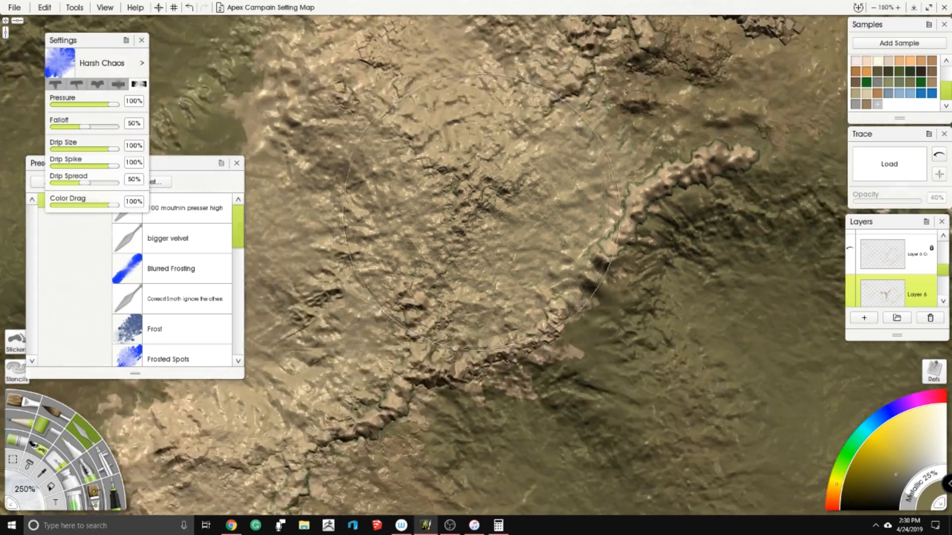
mouse_move(612, 255)
left_mouse_down()
mouse_move(543, 265)
mouse_move(591, 277)
mouse_move(657, 225)
mouse_move(781, 189)
left_mouse_up()
mouse_move(614, 103)
left_mouse_down()
mouse_move(594, 196)
mouse_move(696, 191)
mouse_move(700, 305)
left_mouse_up()
left_click_drag(562, 196, 571, 192)
left_click_drag(571, 192, 623, 301)
mouse_move(486, 147)
left_mouse_down()
mouse_move(456, 84)
mouse_move(520, 54)
left_mouse_up()
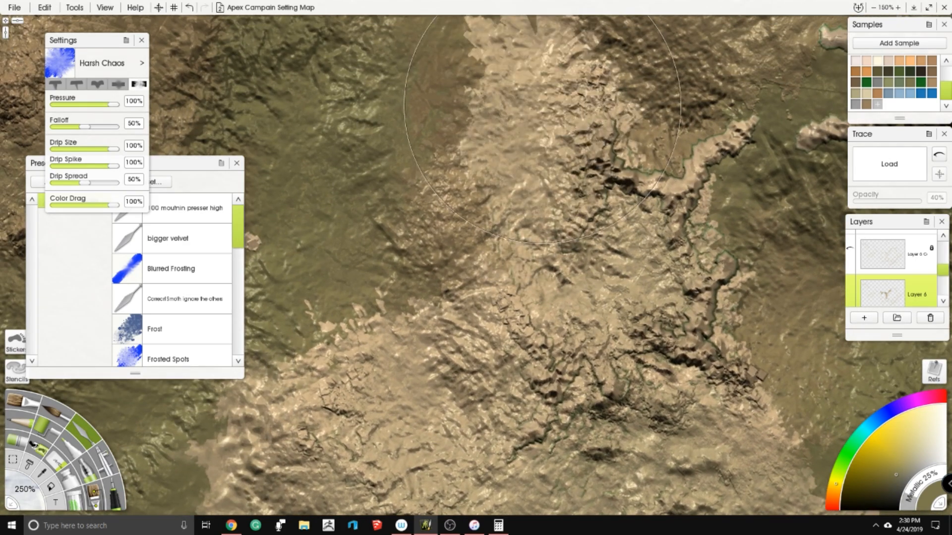
- Smear the northern end of the northeastern range and its grey-tipped spurs into rough foothills reaching toward the nearby lake
left_click_drag(516, 139, 489, 213)
mouse_move(578, 206)
left_mouse_down()
mouse_move(595, 258)
mouse_move(602, 228)
mouse_move(612, 278)
left_mouse_up()
mouse_move(647, 342)
left_mouse_down()
mouse_move(633, 354)
mouse_move(694, 397)
mouse_move(644, 471)
left_mouse_up()
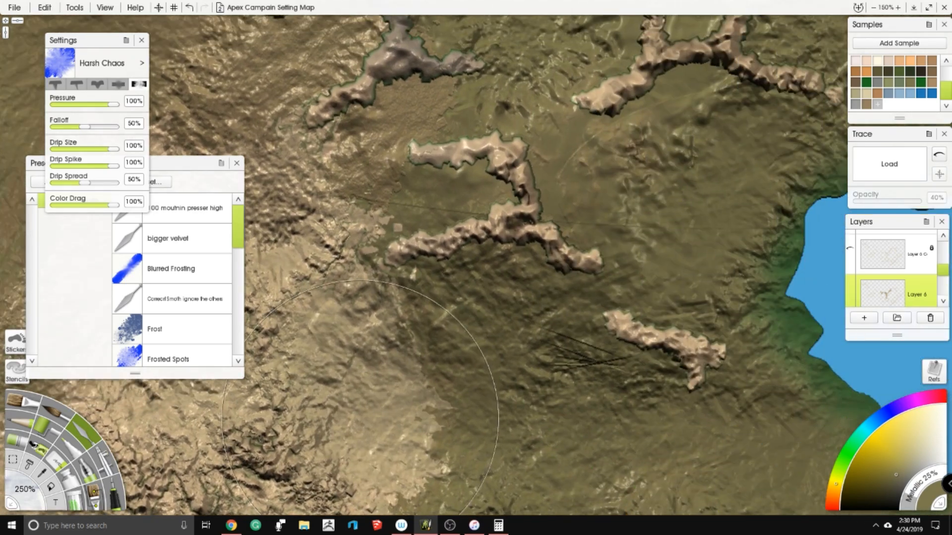
mouse_move(496, 357)
left_mouse_down()
mouse_move(453, 322)
mouse_move(436, 277)
mouse_move(520, 298)
mouse_move(471, 174)
mouse_move(367, 207)
mouse_move(437, 99)
mouse_move(496, 258)
mouse_move(619, 149)
mouse_move(595, 193)
mouse_move(703, 277)
mouse_move(719, 357)
mouse_move(644, 407)
mouse_move(602, 385)
mouse_move(638, 477)
left_mouse_up()
scroll(528, 253, "down", 6)
mouse_move(449, 273)
left_mouse_down()
mouse_move(536, 184)
mouse_move(603, 152)
left_mouse_up()
scroll(604, 153, "down", 6)
scroll(603, 153, "down", 2)
left_click_drag(446, 263, 533, 141)
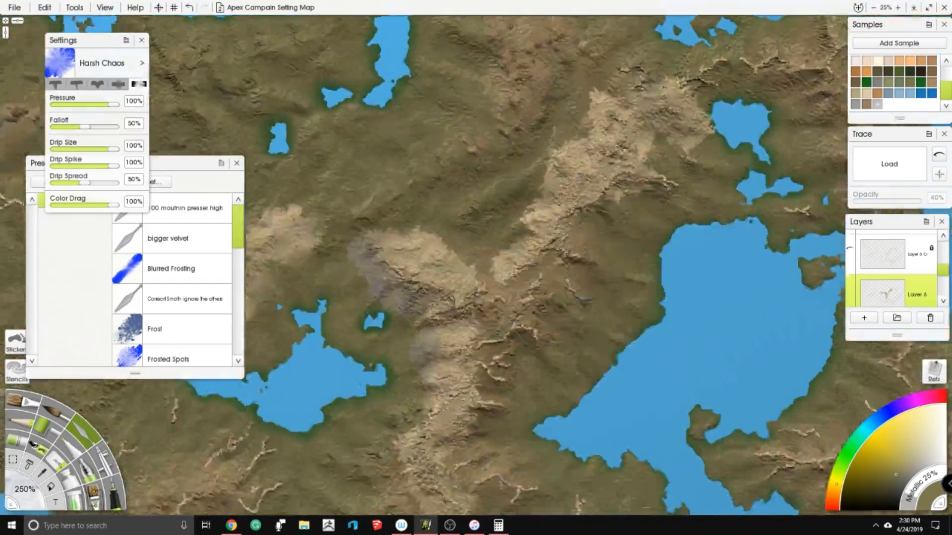
- Smear the central ridges where the ranges meet, plus the grey spur to their east, into one connected rocky mass
scroll(491, 258, "up", 4)
mouse_move(536, 297)
left_mouse_down()
mouse_move(483, 230)
mouse_move(534, 218)
mouse_move(608, 154)
left_mouse_up()
left_click_drag(631, 213, 602, 243)
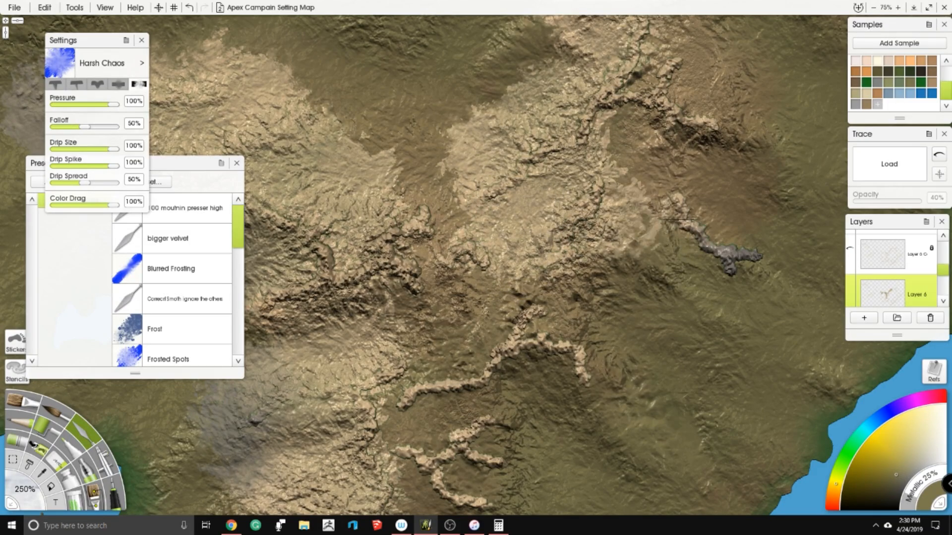
left_click_drag(495, 300, 419, 280)
mouse_move(429, 216)
left_mouse_down()
mouse_move(442, 232)
mouse_move(421, 299)
mouse_move(402, 312)
mouse_move(435, 360)
mouse_move(464, 357)
mouse_move(495, 380)
mouse_move(537, 377)
mouse_move(579, 413)
mouse_move(605, 327)
mouse_move(535, 310)
mouse_move(612, 265)
mouse_move(712, 297)
mouse_move(742, 292)
left_mouse_up()
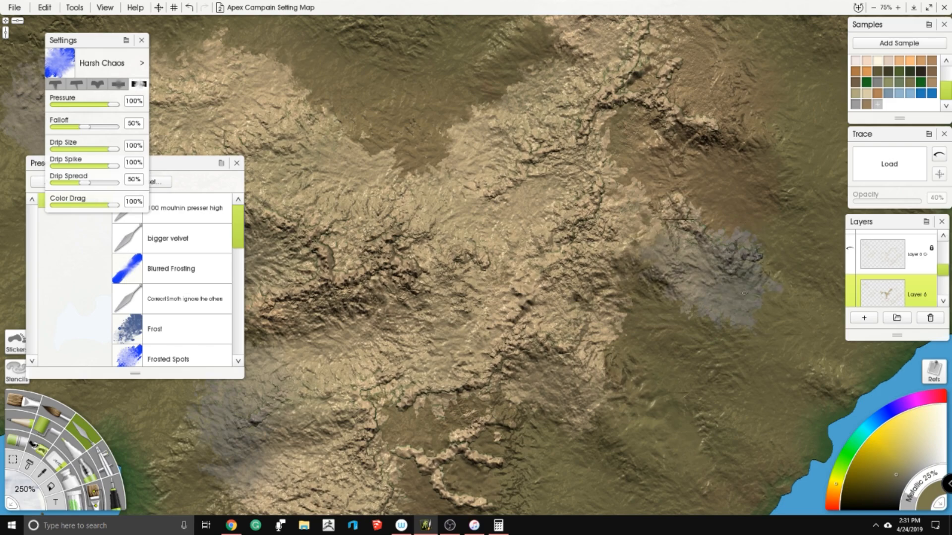
mouse_move(775, 233)
left_mouse_down()
mouse_move(736, 225)
mouse_move(639, 163)
left_mouse_up()
scroll(501, 298, "down", 4)
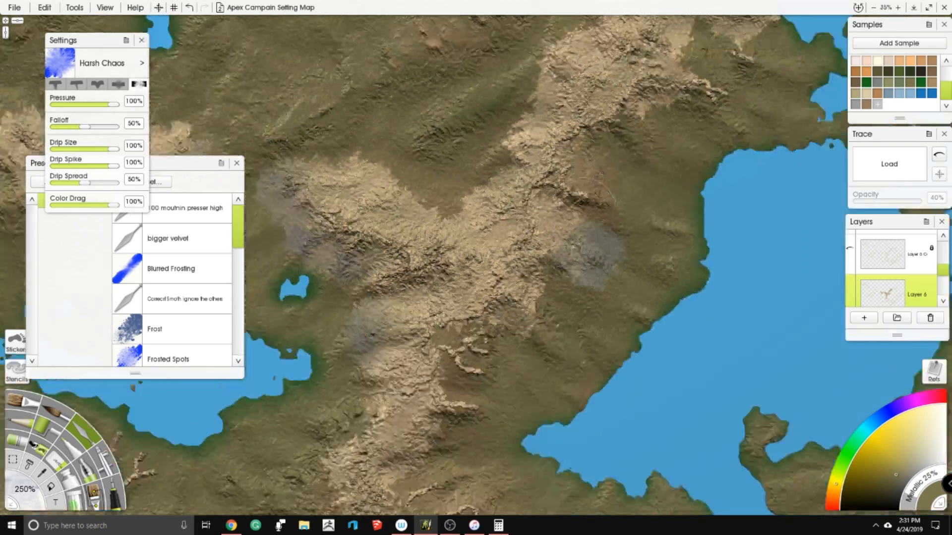
- Smear the small hooked ridges southeast of the central junction and the main range's southern end into the rocky band
left_click_drag(501, 307, 569, 217)
scroll(575, 215, "up", 2)
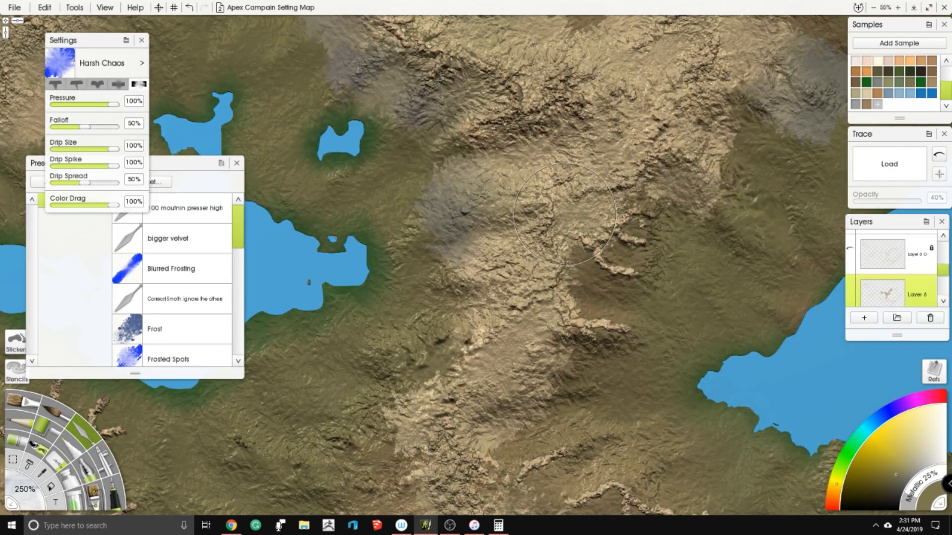
left_click_drag(617, 200, 633, 191)
mouse_move(590, 267)
left_mouse_down()
mouse_move(620, 278)
mouse_move(663, 266)
mouse_move(679, 276)
mouse_move(701, 256)
left_mouse_up()
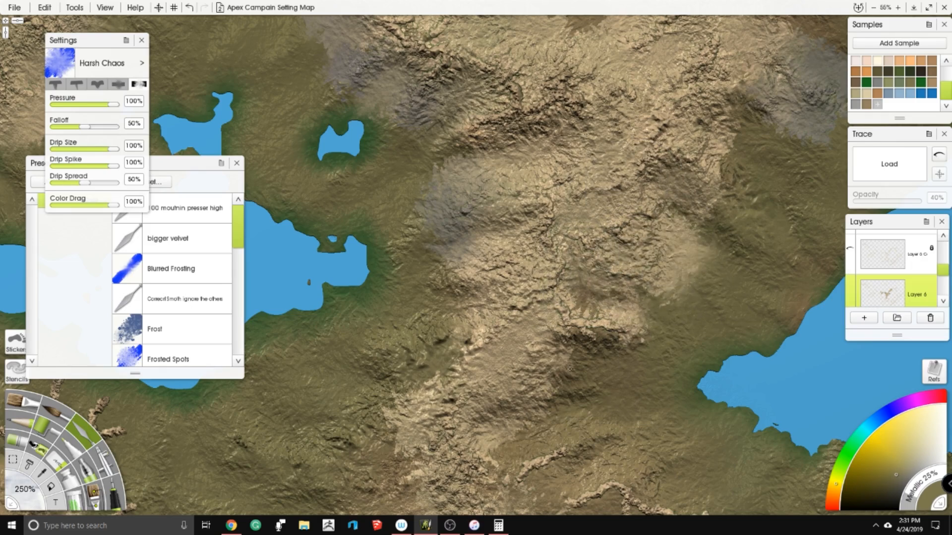
mouse_move(555, 446)
left_mouse_down()
mouse_move(539, 461)
mouse_move(501, 456)
mouse_move(584, 404)
left_mouse_up()
scroll(530, 224, "down", 5)
left_click_drag(531, 224, 496, 215)
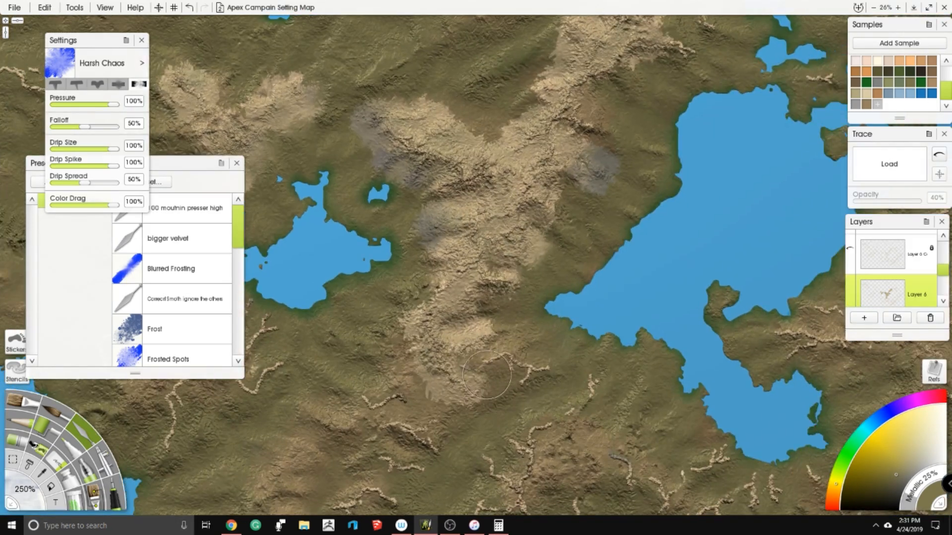
- Lock Layer 6
left_click(932, 289)
left_click(921, 302)
left_click_drag(389, 314, 367, 304)
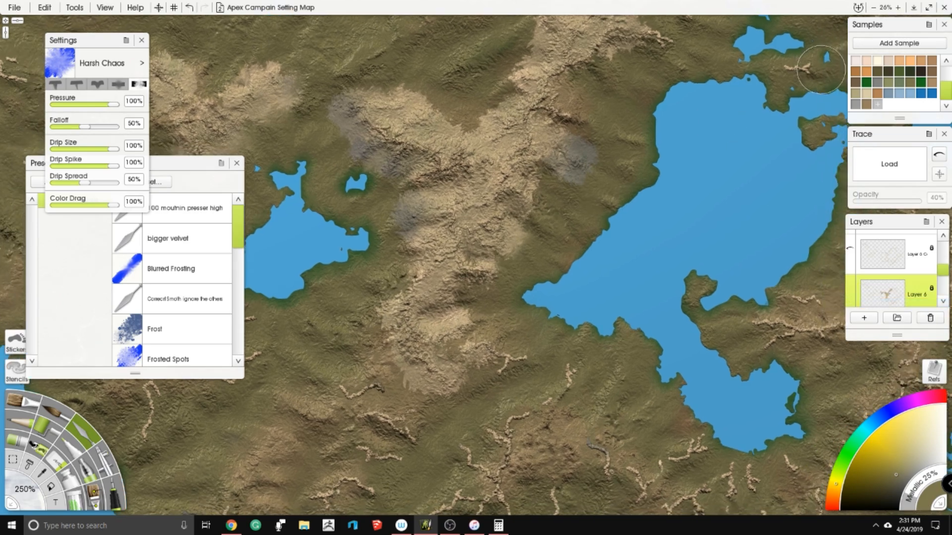
- Sample a dark olive-brown from the map and airbrush it over the central and northeastern foothills on Layer 6
left_click(889, 86)
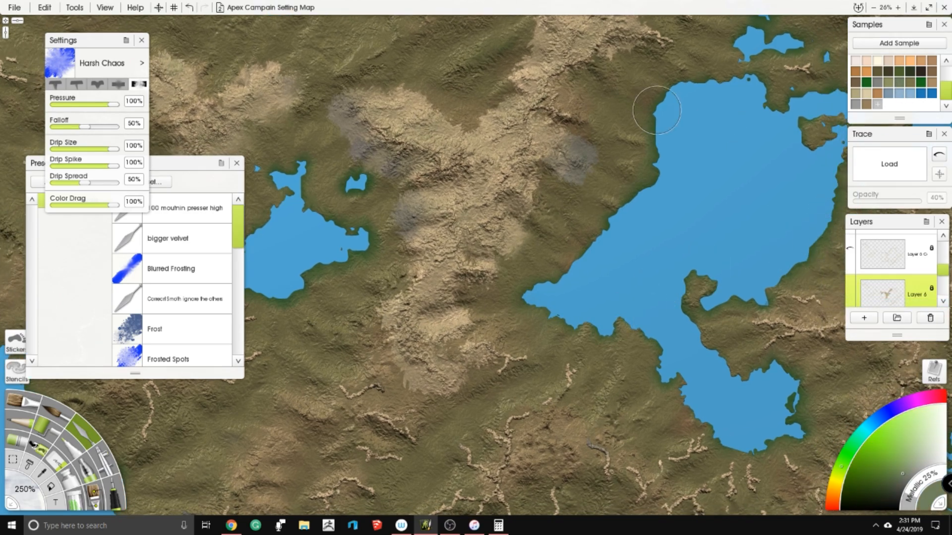
left_click(91, 474)
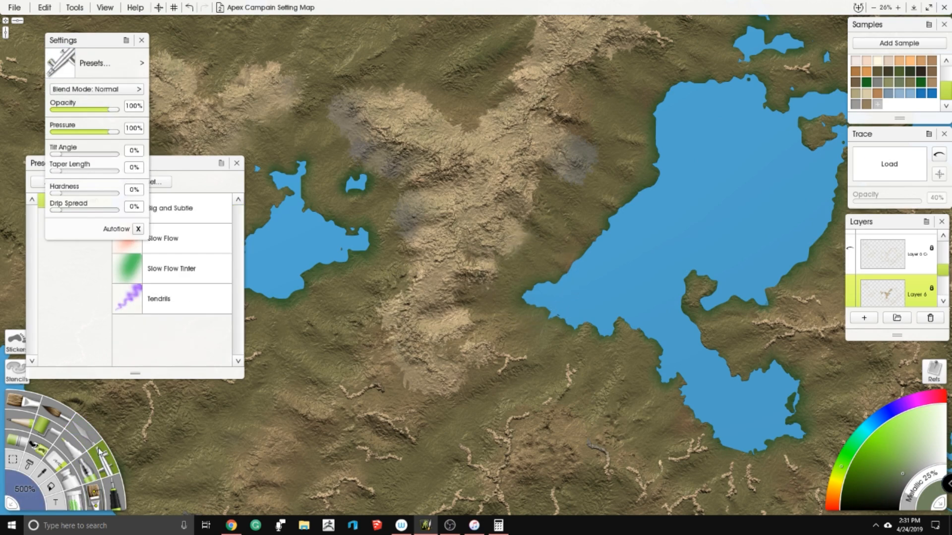
left_click(13, 460)
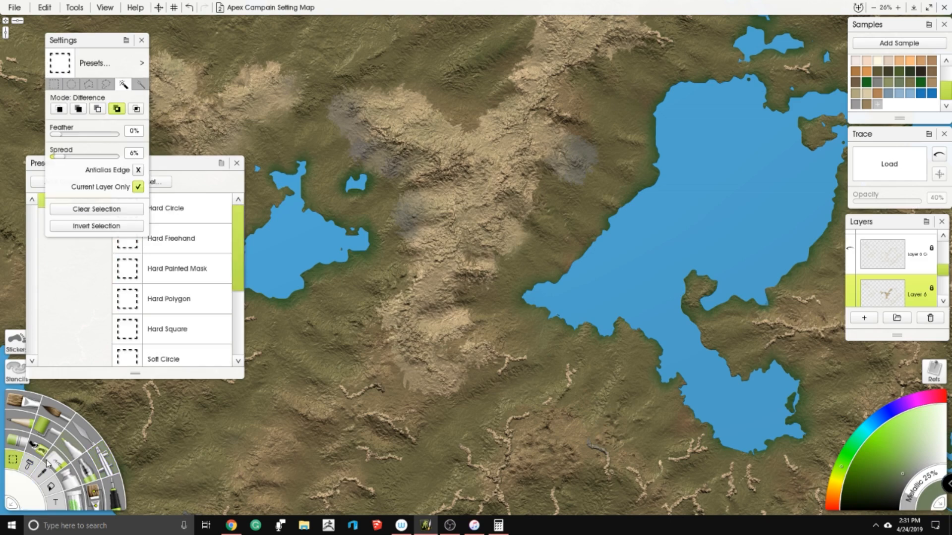
left_click(40, 475)
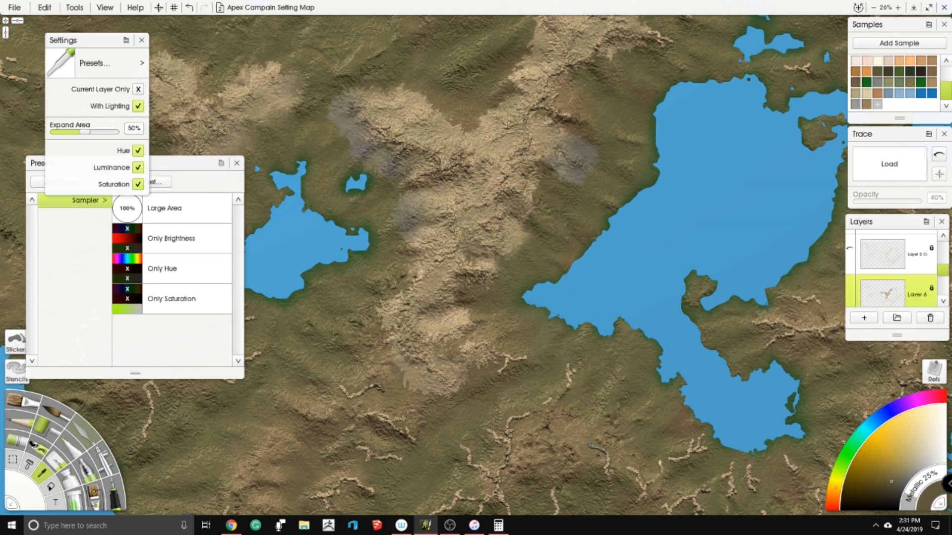
left_click(106, 461)
mouse_move(461, 124)
left_mouse_down()
mouse_move(478, 152)
mouse_move(416, 307)
mouse_move(429, 352)
mouse_move(511, 360)
left_mouse_up()
left_click_drag(466, 277, 535, 179)
mouse_move(443, 144)
left_mouse_down()
mouse_move(347, 119)
mouse_move(570, 75)
mouse_move(575, 158)
left_mouse_up()
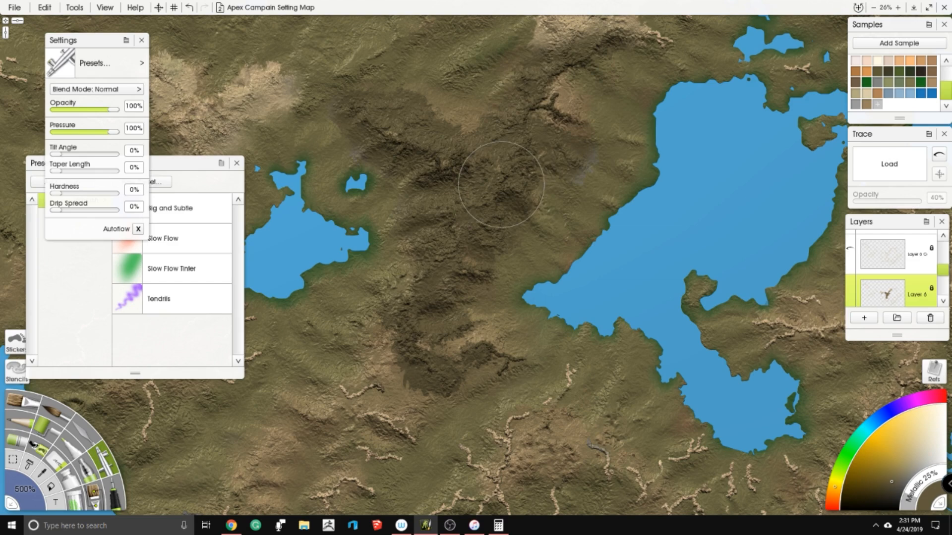
left_click_drag(585, 97, 503, 213)
mouse_move(525, 144)
left_mouse_down()
mouse_move(475, 109)
mouse_move(595, 129)
left_mouse_up()
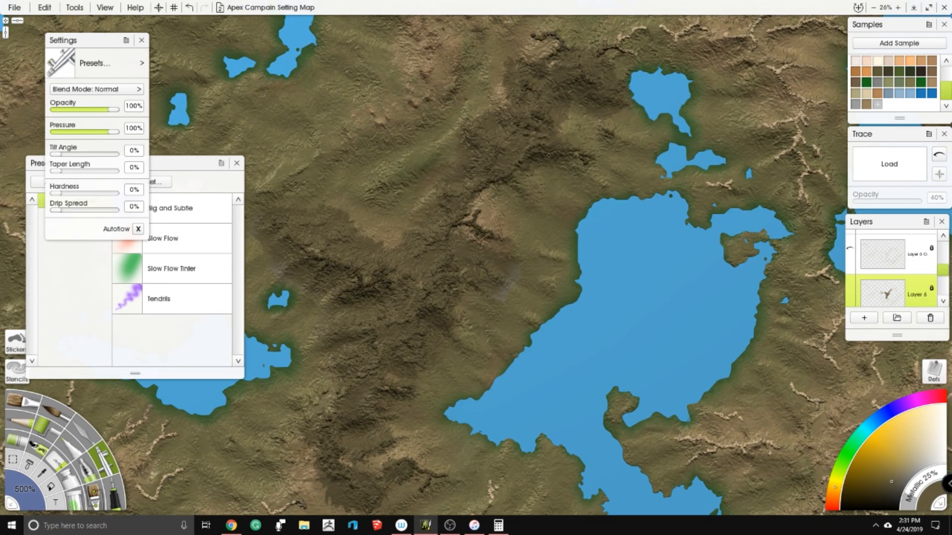
- Try green Airbrush tints on the northeastern foothills and return them to dark olive-brown
mouse_move(610, 74)
left_mouse_down()
mouse_move(525, 94)
mouse_move(461, 184)
left_mouse_up()
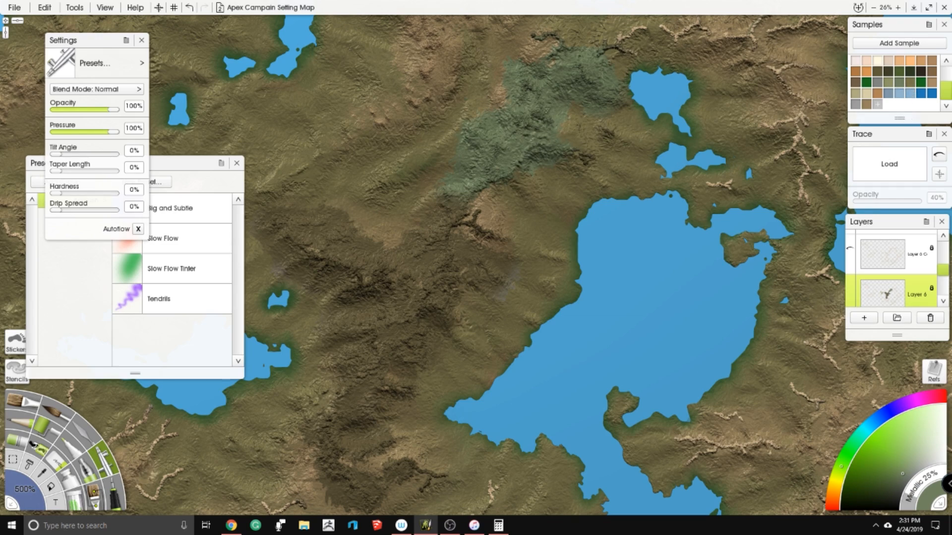
mouse_move(605, 59)
left_mouse_down()
mouse_move(560, 89)
mouse_move(500, 104)
left_mouse_up()
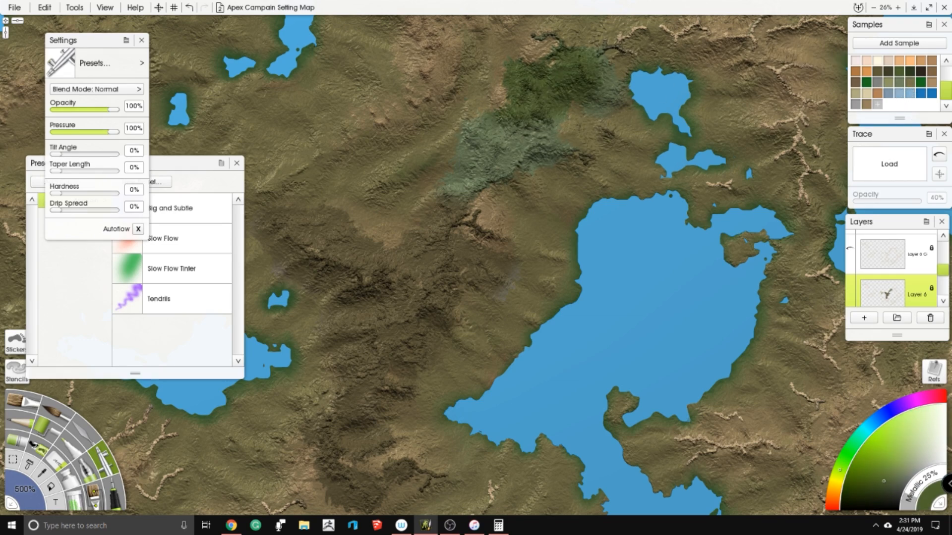
left_click(43, 473)
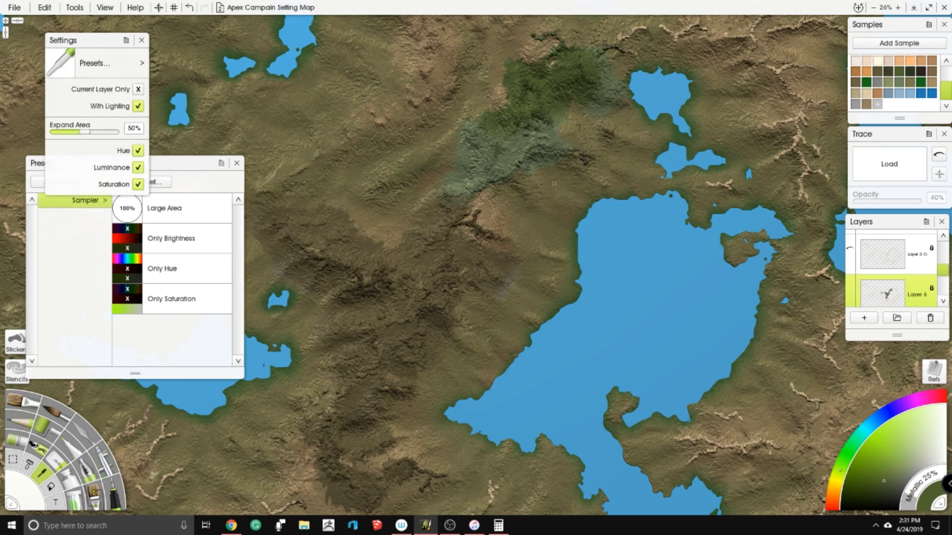
left_click(99, 452)
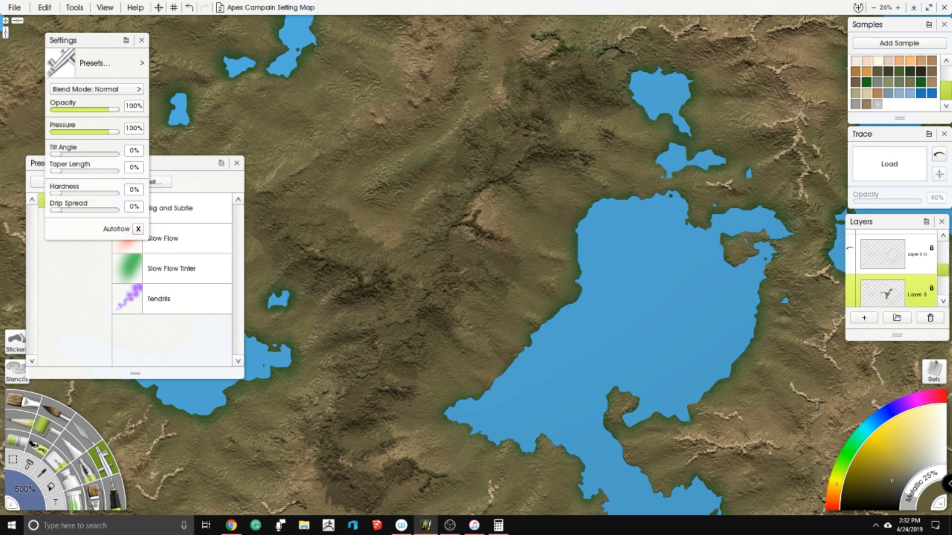
left_click_drag(436, 488, 494, 419)
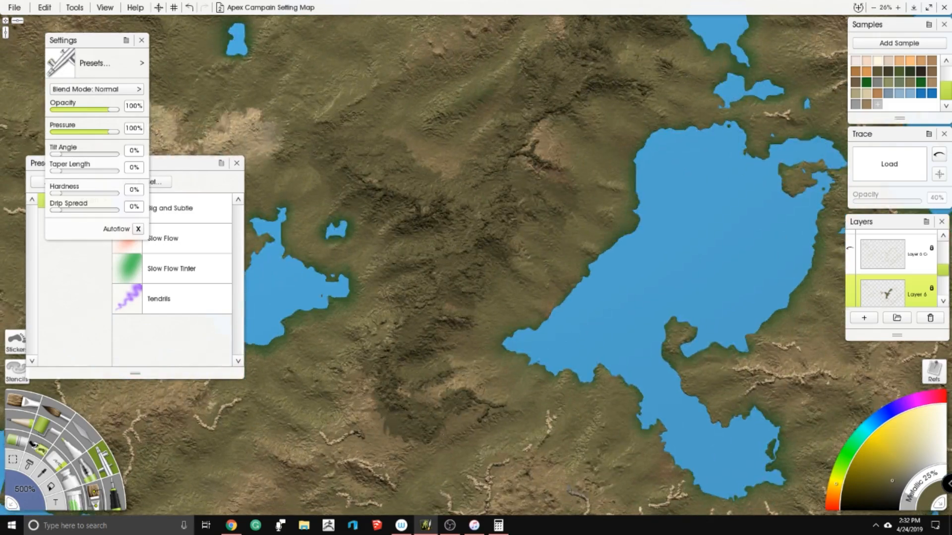
- Merge Layer 6 down into the terrain layer beneath it
scroll(520, 278, "up", 5)
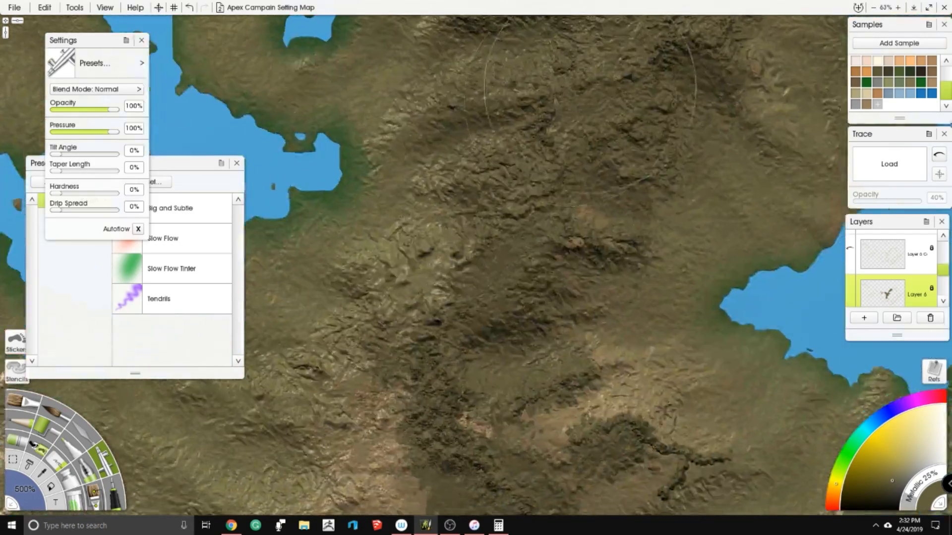
scroll(590, 81, "down", 3)
scroll(882, 253, "down", 1)
right_click(877, 244)
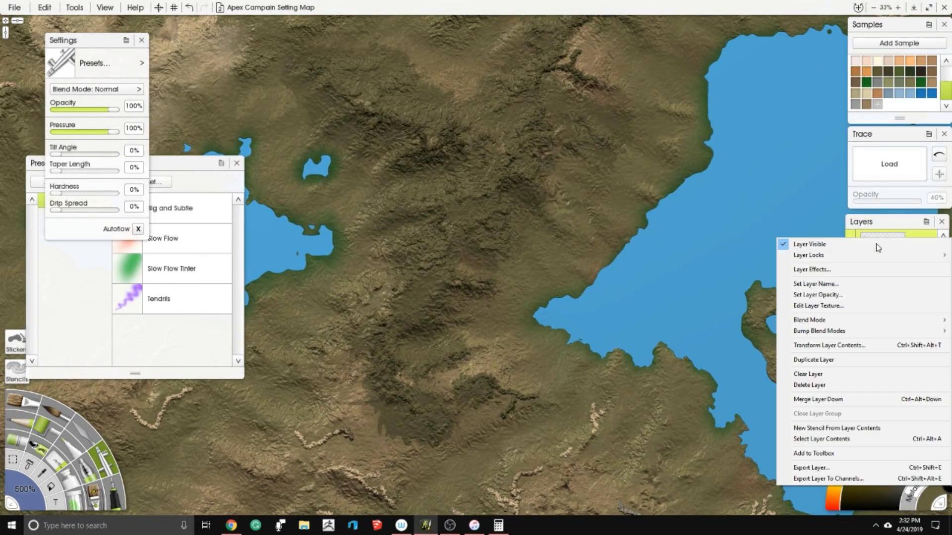
left_click(865, 404)
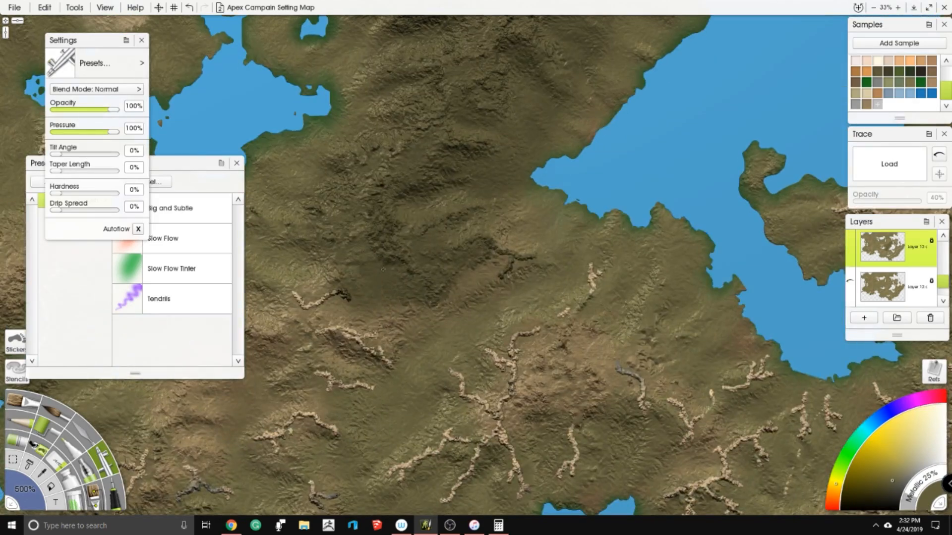
- Airbrush dark olive-brown over the merged terrain around the central and northeastern mountains to blend their edges
mouse_move(383, 270)
left_mouse_down()
mouse_move(513, 267)
mouse_move(470, 244)
left_mouse_up()
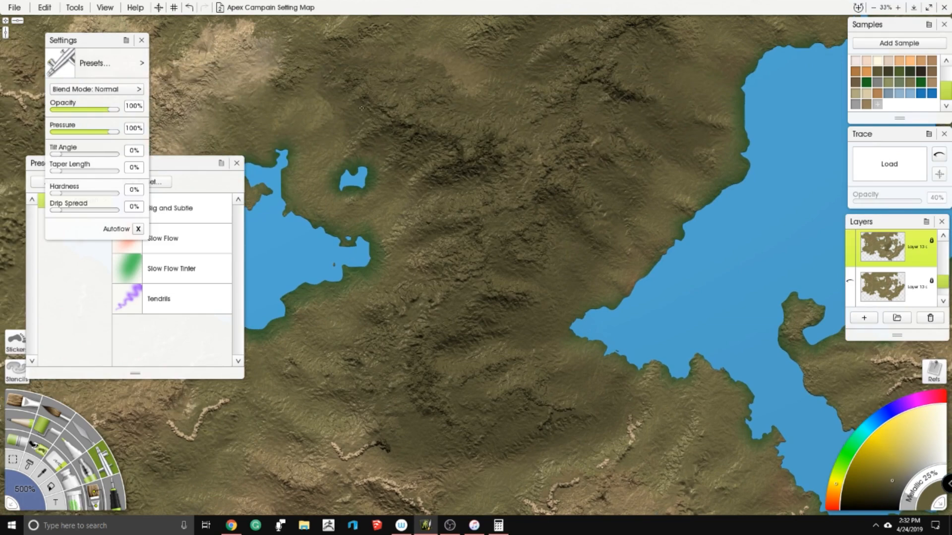
left_click_drag(364, 125, 455, 213)
left_click_drag(581, 124, 466, 72)
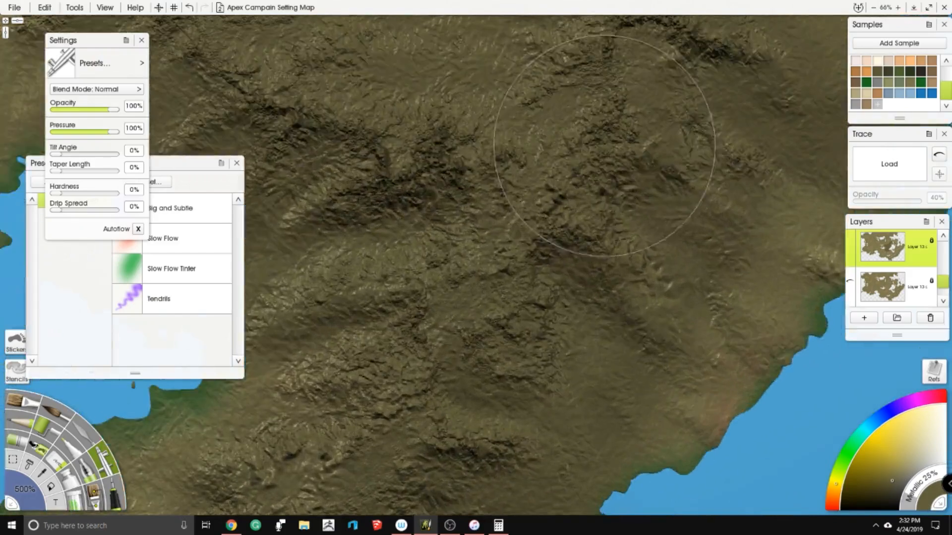
right_click(608, 159)
left_click(620, 165)
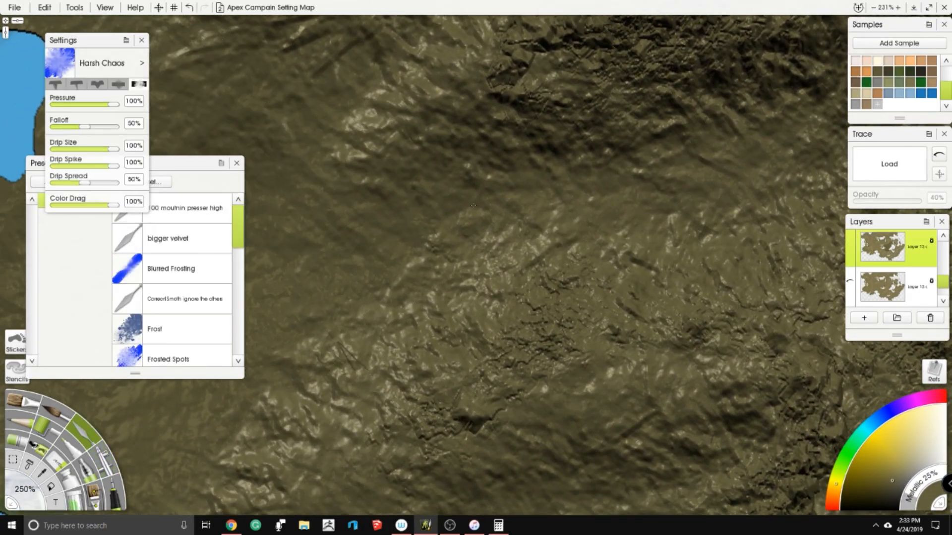
- Smear the mountain slopes east of the small western lake with the Harsh Chaos palette knife preset
left_click_drag(473, 205, 404, 143)
left_click_drag(396, 218, 347, 171)
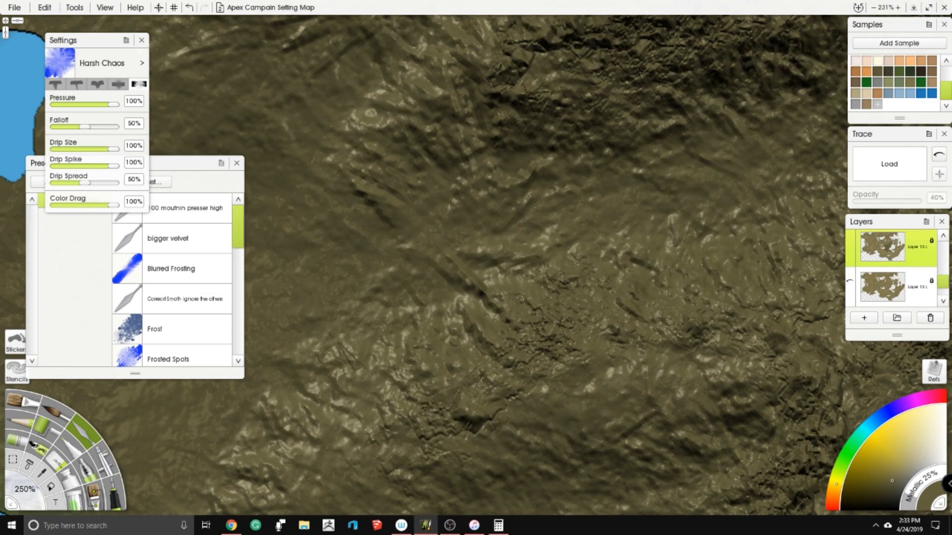
left_click_drag(446, 258, 513, 324)
scroll(604, 197, "down", 5)
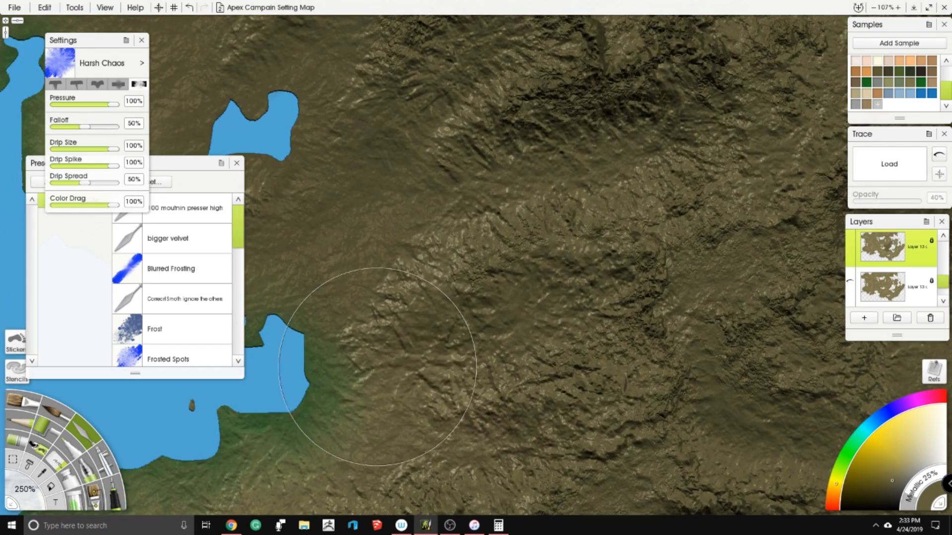
scroll(352, 363, "down", 8)
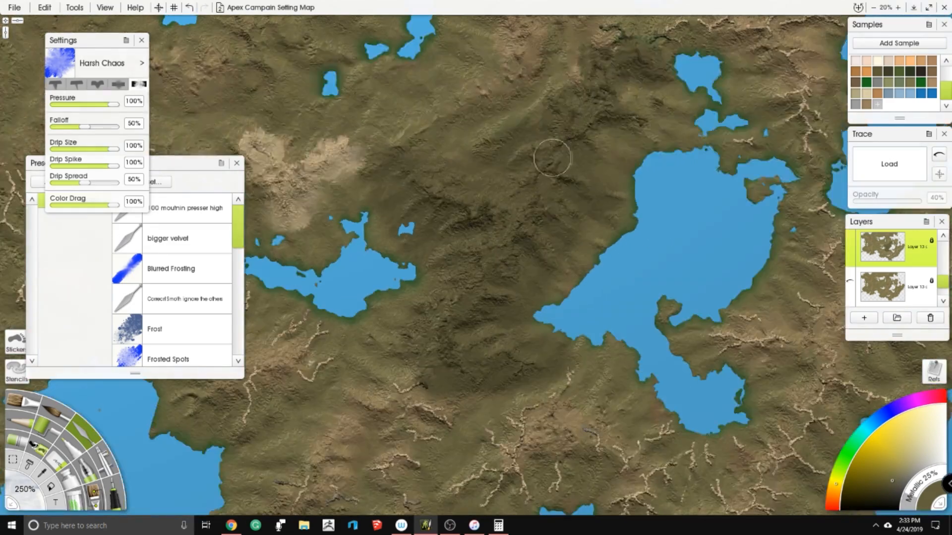
- Undo the terrain blending strokes and the merge to restore Layer 6 as a separate layer
scroll(540, 149, "up", 3)
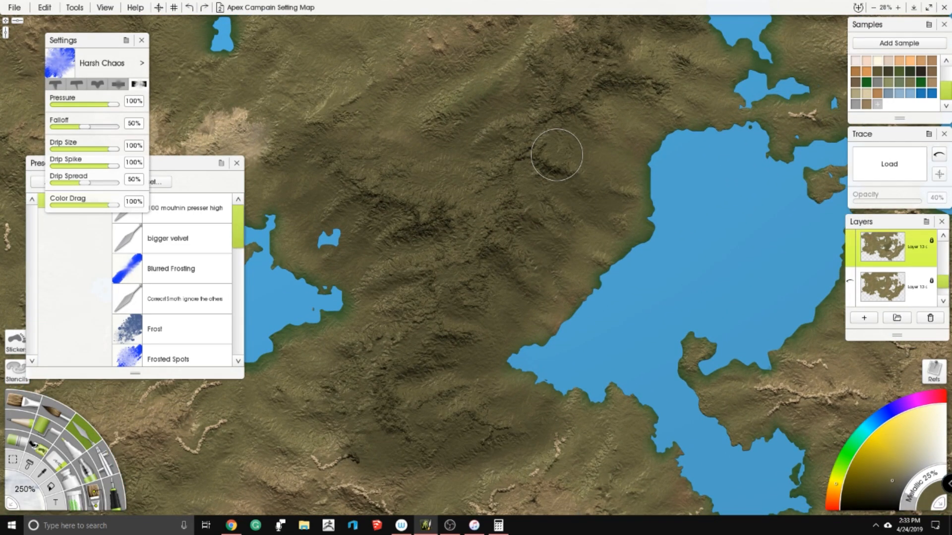
key("ctrl+z")
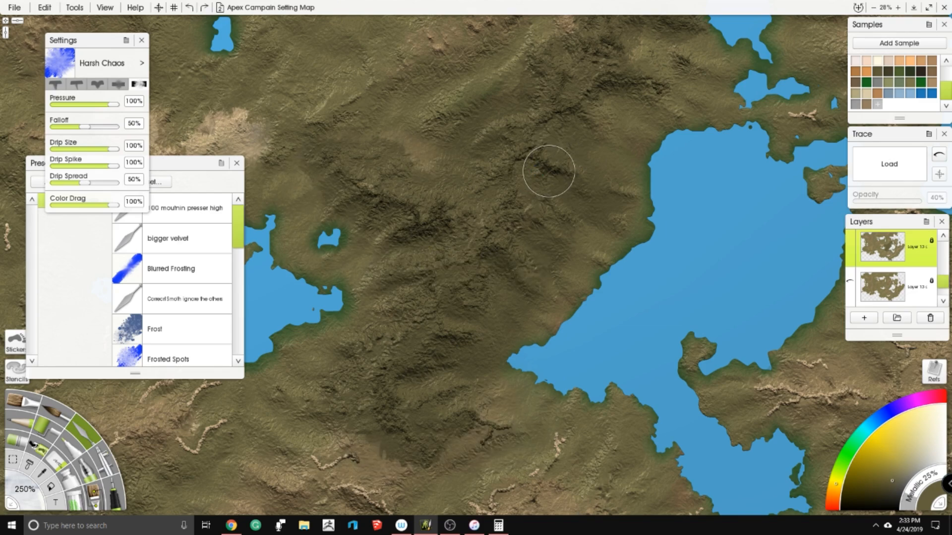
key("ctrl+z")
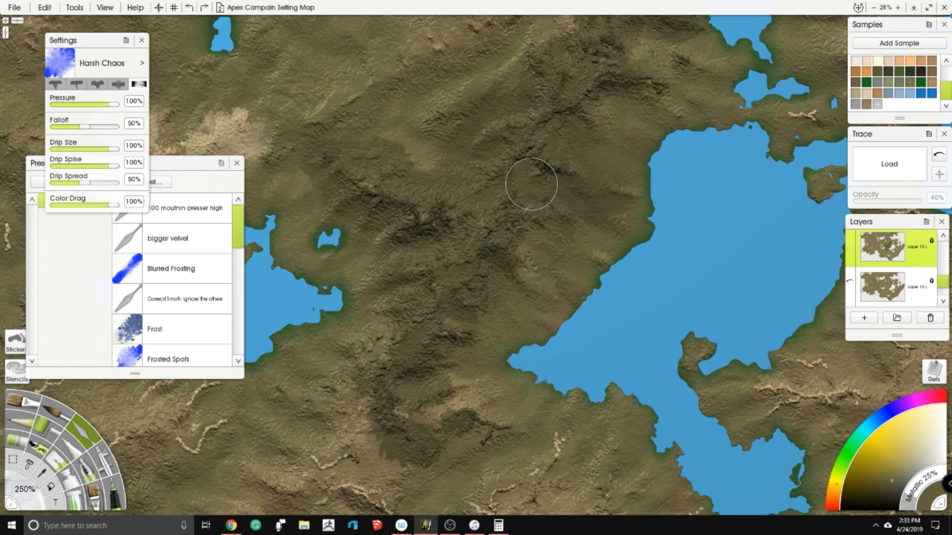
key("ctrl+z")
key("ctrl+z")
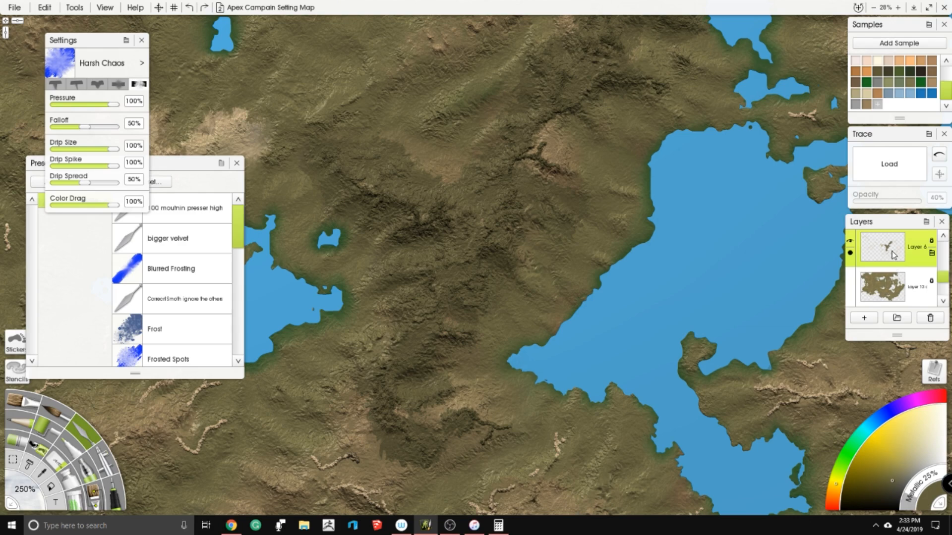
- Hide Layer 6, delete the old Layer 5 and add a new empty layer above the Layer 6 copy
scroll(893, 255, "up", 3)
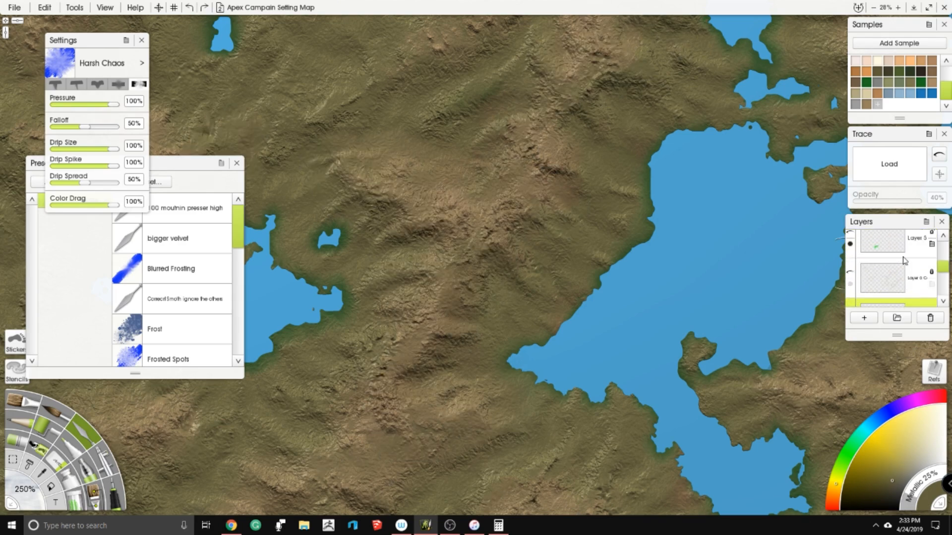
scroll(903, 263, "up", 1)
left_click(900, 266)
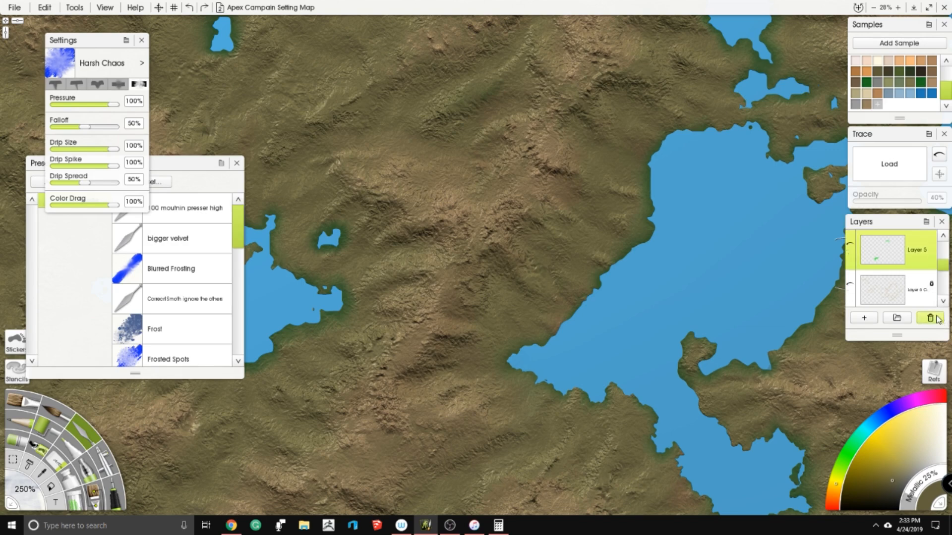
left_click(934, 319)
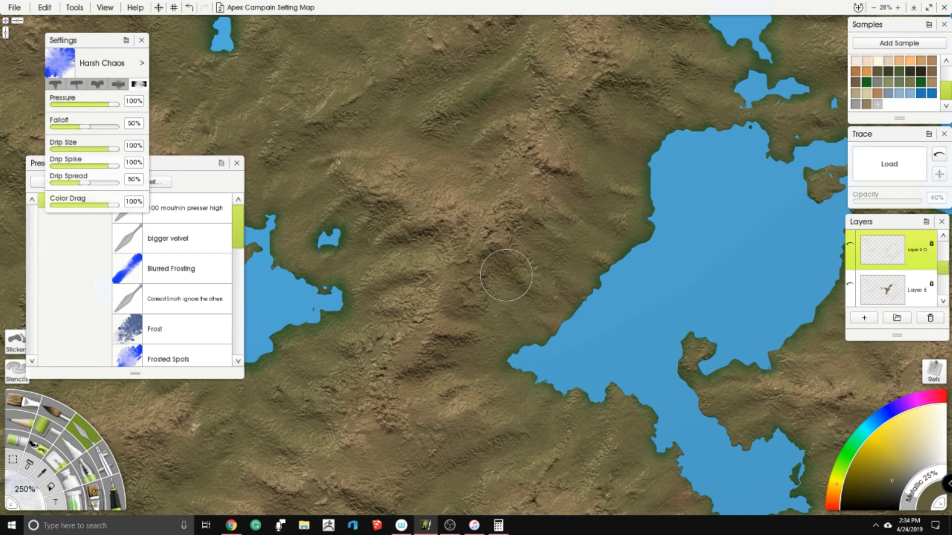
scroll(506, 275, "down", 3)
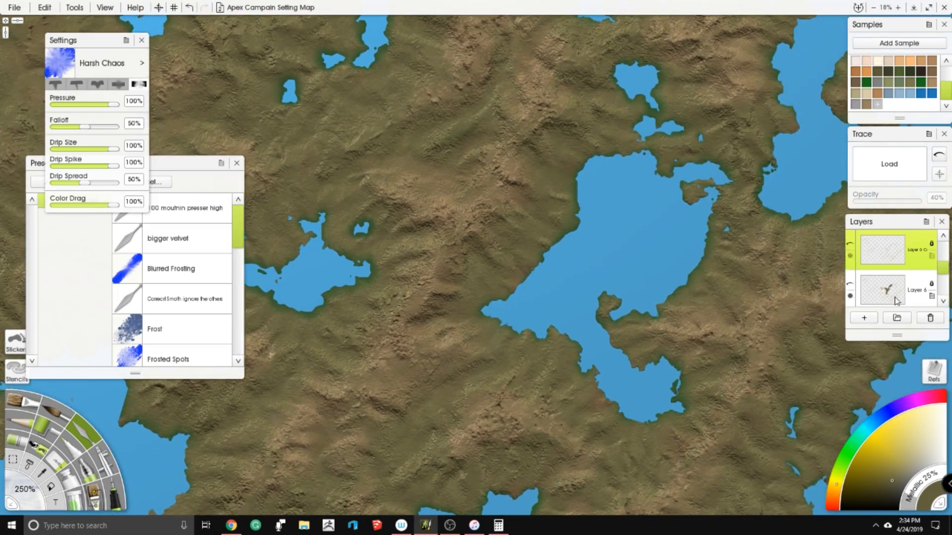
scroll(896, 301, "up", 1)
left_click(864, 318)
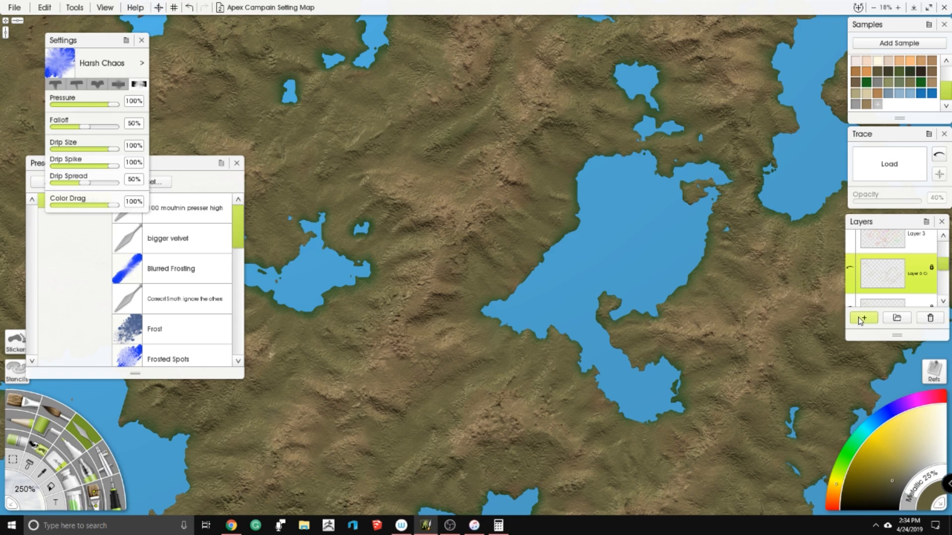
- Choose the heightmap2010 Sticker Spray preset from the Tabletop-rpg brush group, make a trial stamp on the new layer and undo it
left_click_drag(317, 297, 414, 260)
left_click(39, 447)
scroll(208, 304, "down", 5)
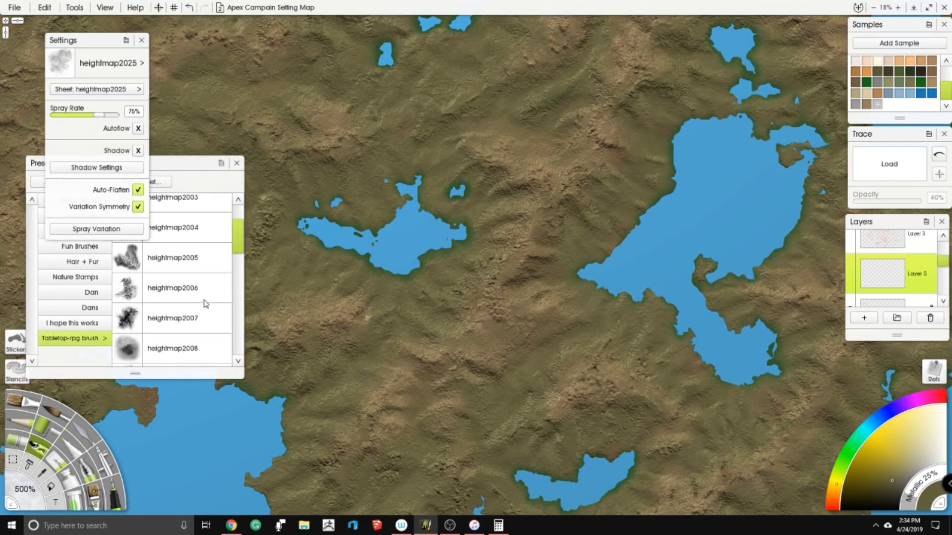
left_click(187, 337)
scroll(537, 245, "up", 3)
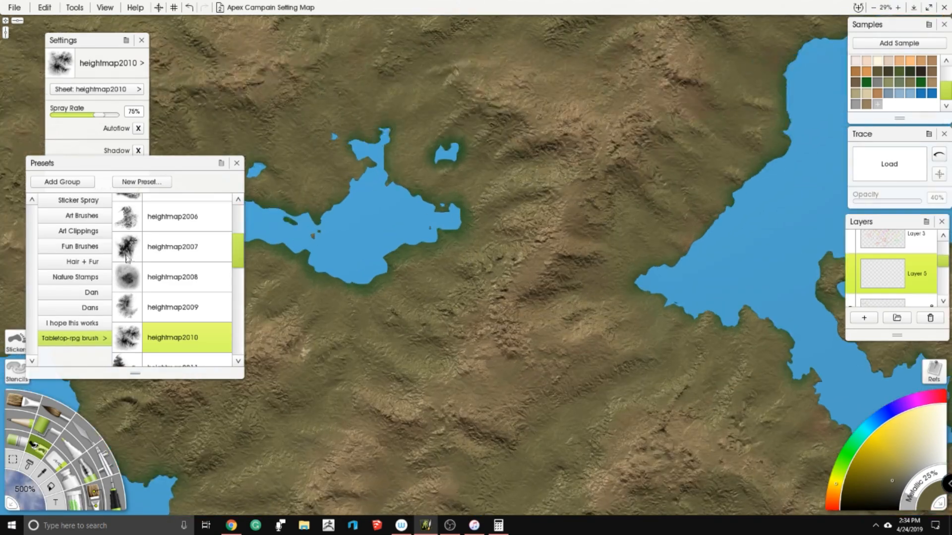
scroll(334, 195, "up", 5)
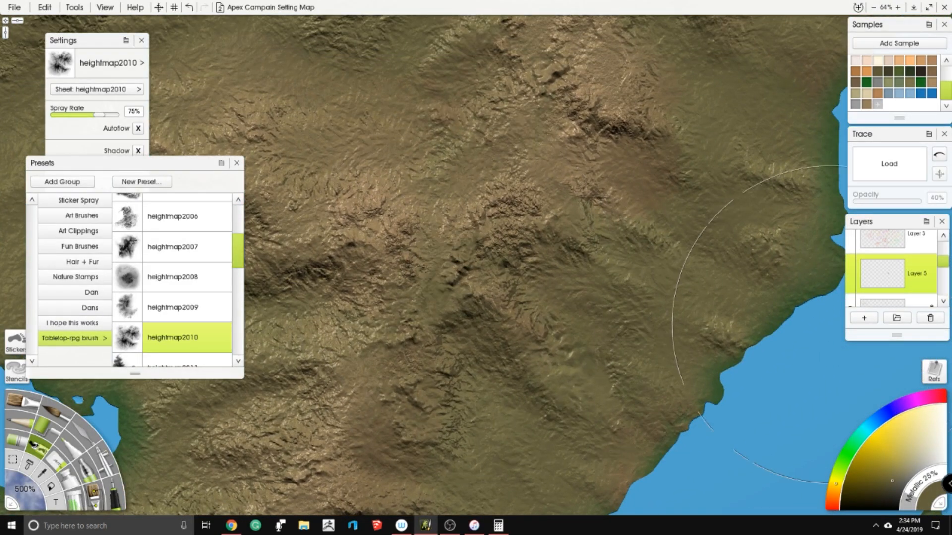
key("ctrl+z")
- Set the paint colour to a bright pink
scroll(901, 284, "up", 1)
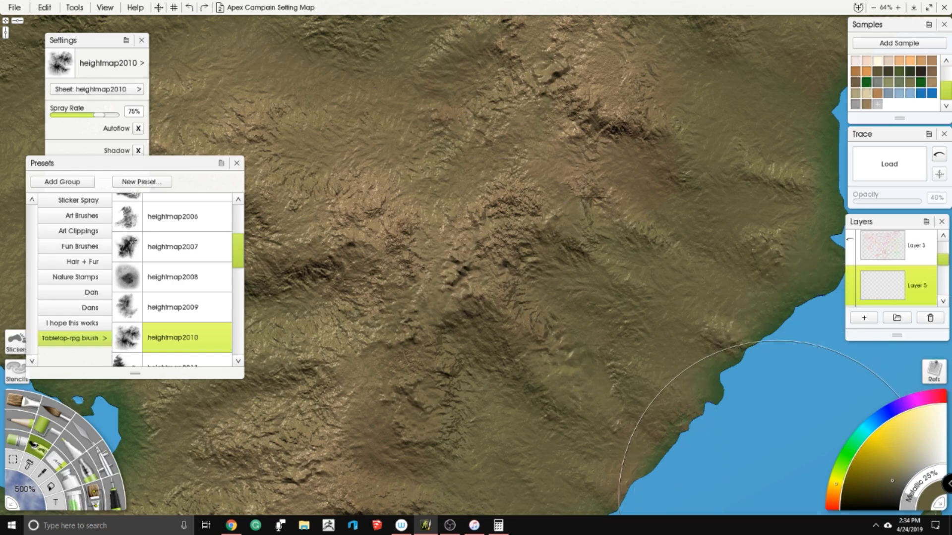
left_click(928, 400)
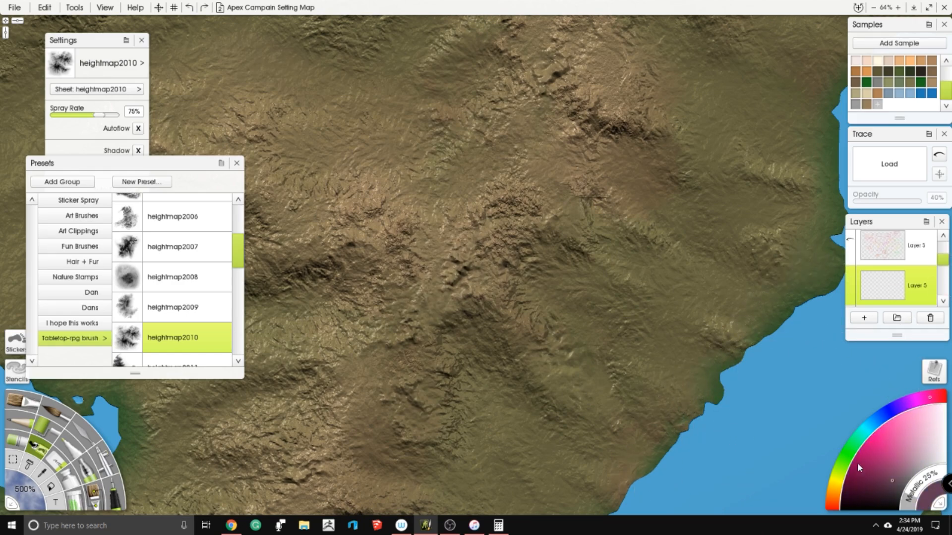
left_click_drag(858, 459, 871, 436)
scroll(530, 236, "down", 5)
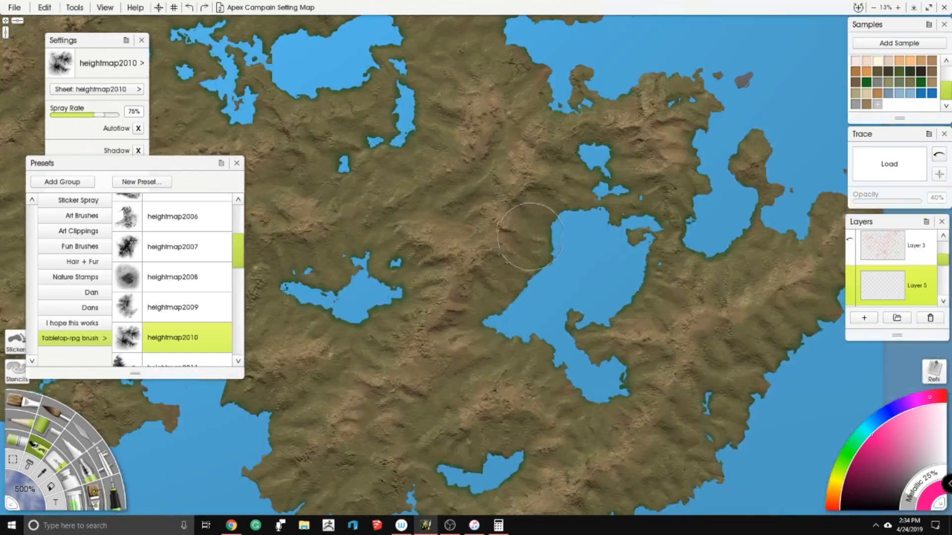
- Stamp pink heightmap2010 patches along the ridge running southwest from the west side of the large central lake
scroll(443, 297, "up", 4)
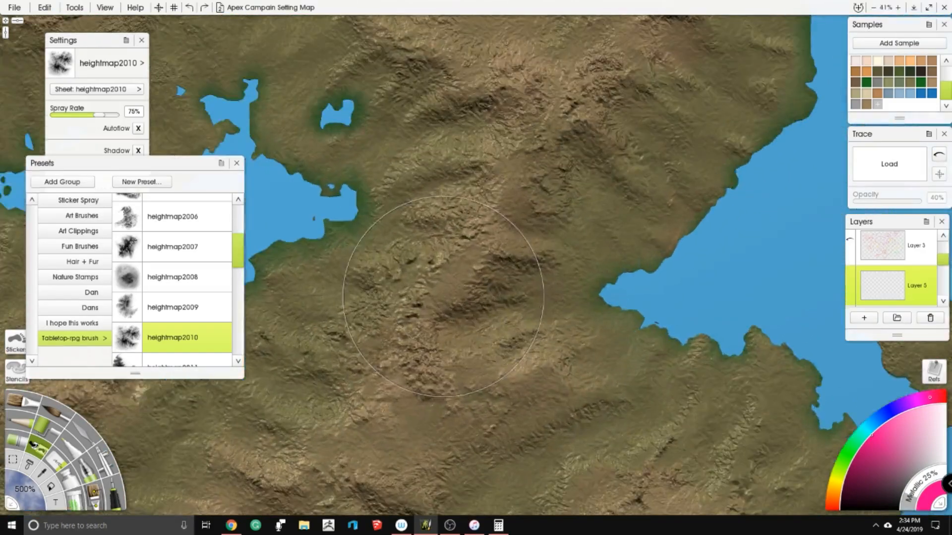
left_click_drag(442, 297, 446, 297)
left_click_drag(525, 176, 563, 188)
mouse_move(467, 431)
left_mouse_down()
mouse_move(522, 245)
mouse_move(398, 267)
left_mouse_up()
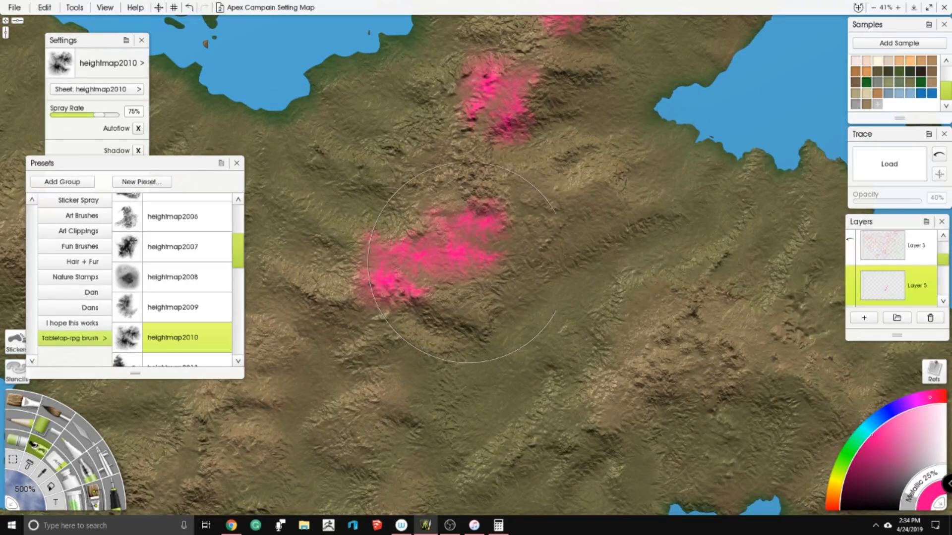
scroll(469, 263, "down", 3)
left_click_drag(464, 252, 389, 426)
scroll(480, 274, "up", 2)
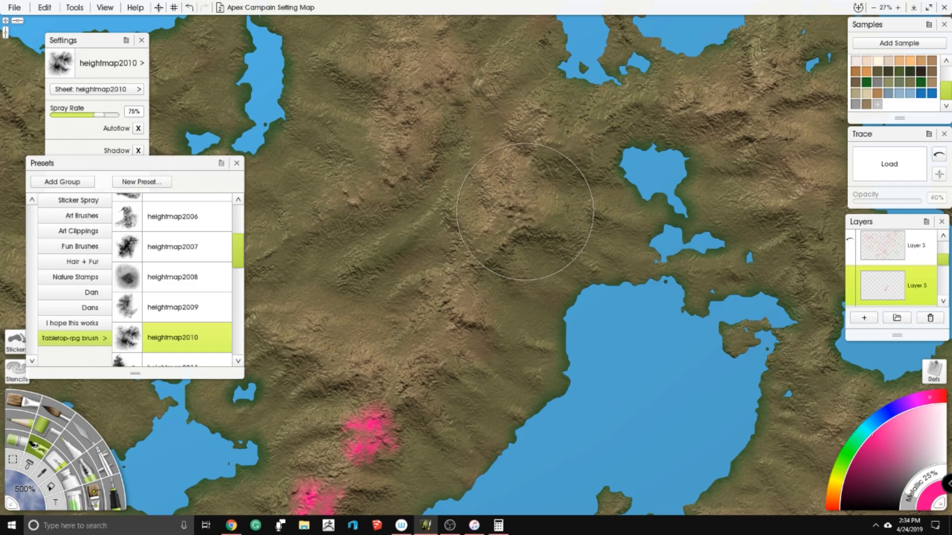
left_click_drag(510, 202, 525, 291)
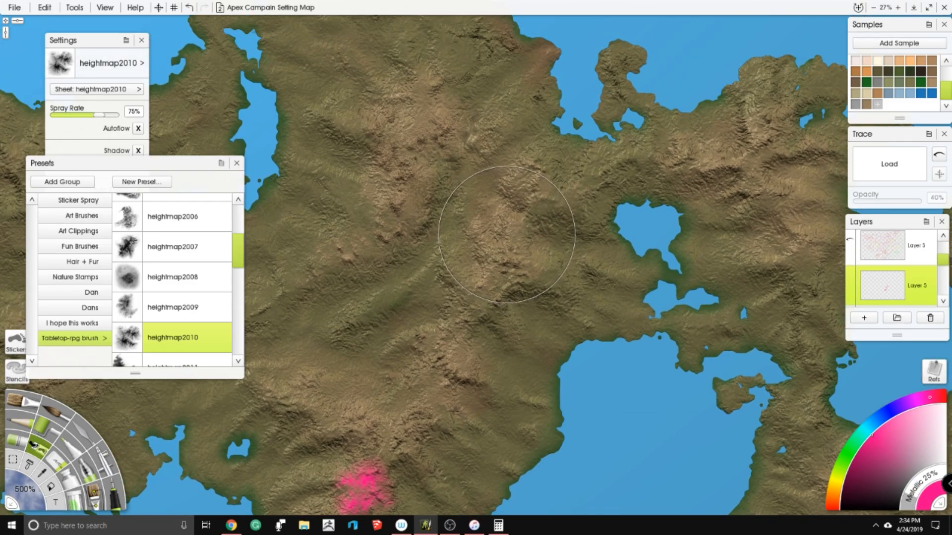
left_click_drag(439, 342, 531, 205)
left_click_drag(431, 347, 545, 184)
left_click_drag(368, 356, 495, 218)
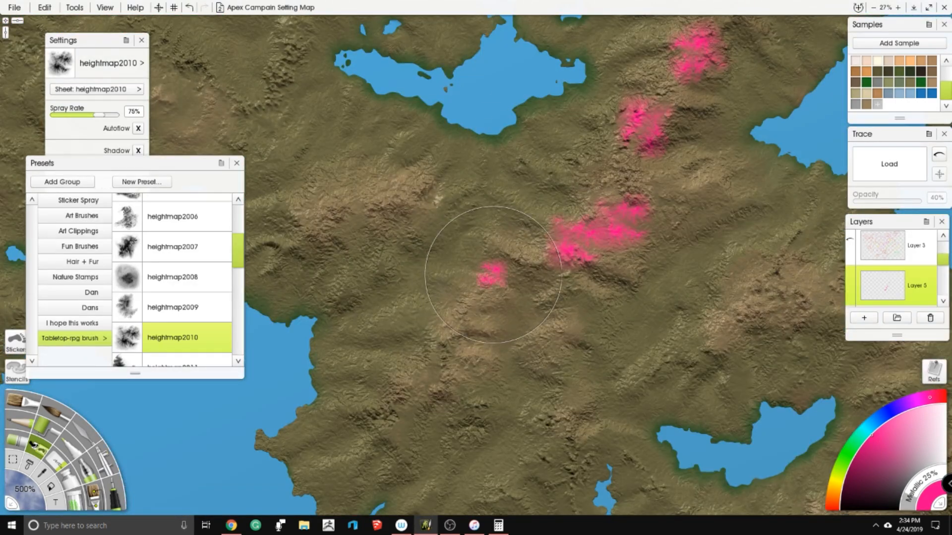
- Stamp single pink patches on the ridges west and north of the small southern lake
left_click_drag(544, 414, 442, 241)
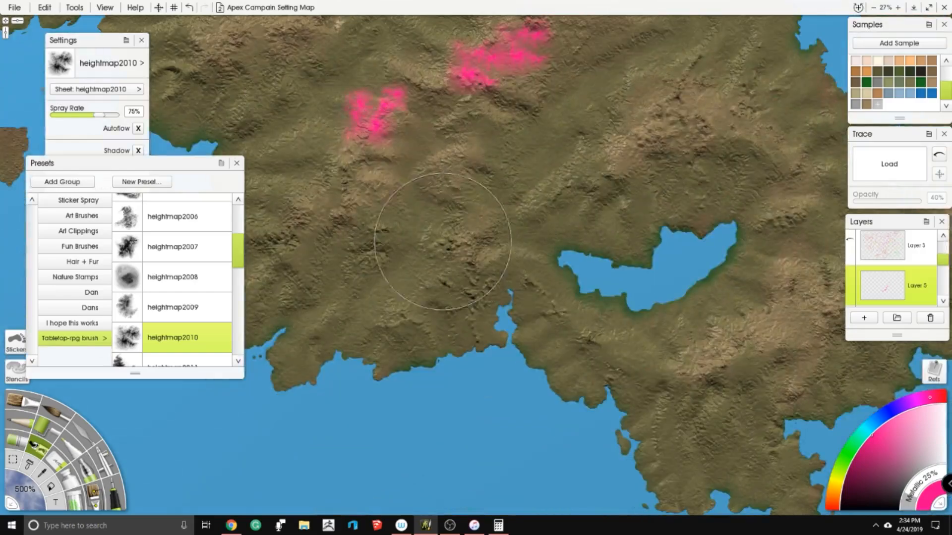
left_click(463, 265)
mouse_move(576, 218)
left_mouse_down()
mouse_move(464, 238)
mouse_move(402, 272)
left_mouse_up()
left_click(450, 212)
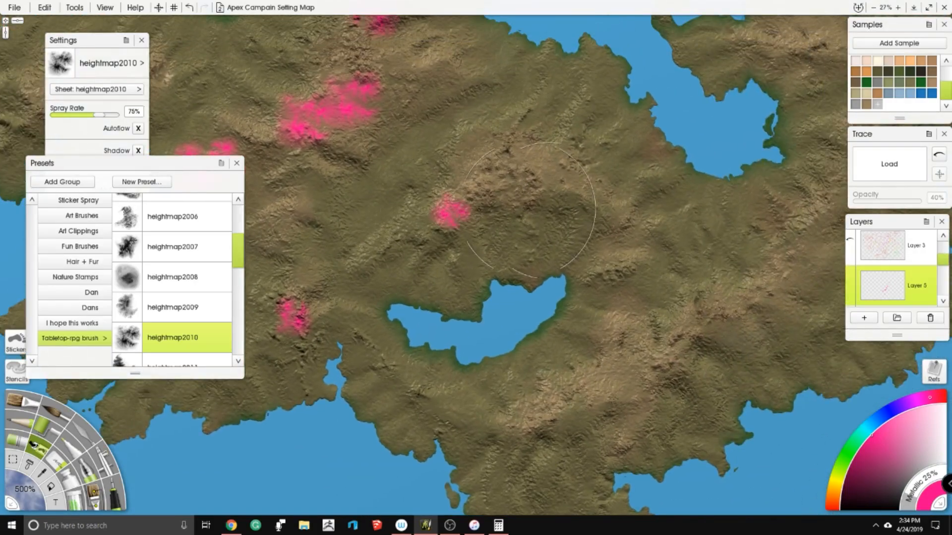
left_click_drag(600, 213, 481, 208)
left_click(521, 216)
mouse_move(639, 288)
left_mouse_down()
mouse_move(482, 313)
mouse_move(507, 491)
left_mouse_up()
- Stamp a pink patch west of the small lake north of the central lake, plus a diagonal cluster farther west
mouse_move(415, 191)
left_mouse_down()
mouse_move(537, 341)
mouse_move(527, 473)
left_mouse_up()
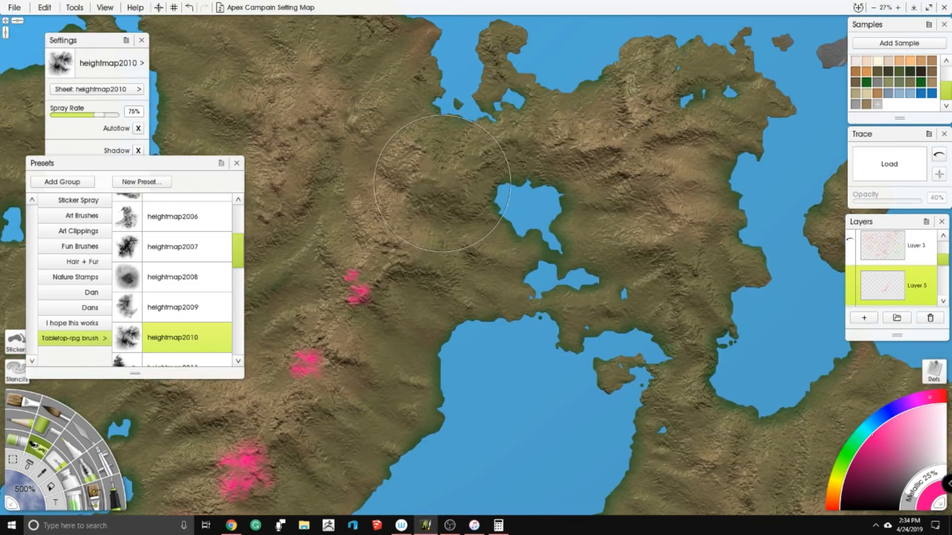
left_click(448, 184)
mouse_move(364, 167)
left_mouse_down()
mouse_move(588, 175)
mouse_move(642, 140)
left_mouse_up()
left_click(404, 261)
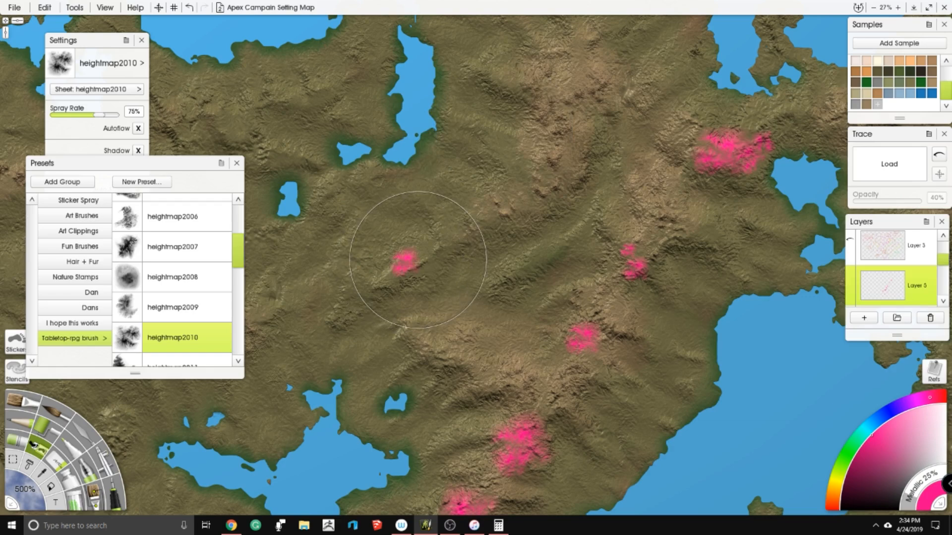
left_click(459, 238)
left_click_drag(456, 226, 637, 155)
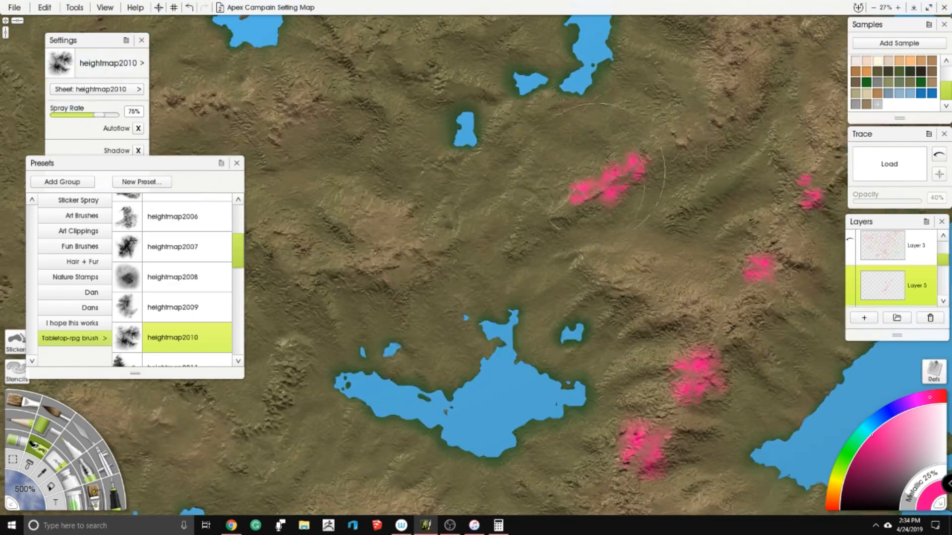
- Stamp a west-to-east chain of pink patches along the ridge north of the branching inland lake
left_click_drag(395, 243, 484, 233)
left_click(403, 252)
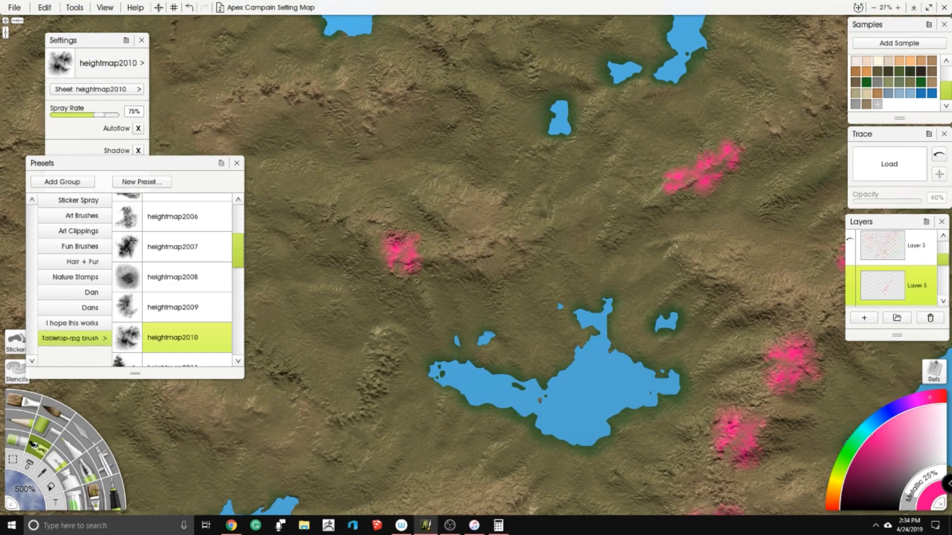
left_click(506, 221)
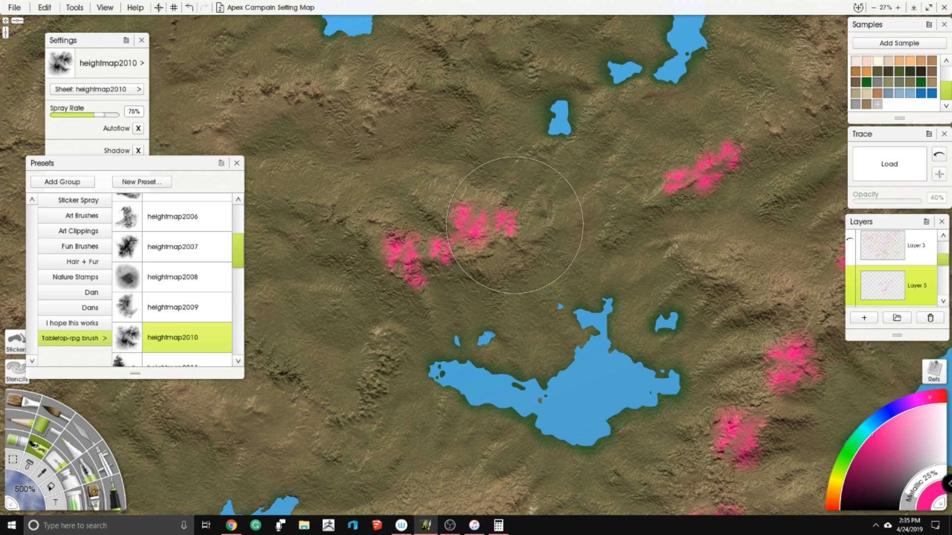
left_click(537, 230)
left_click(573, 214)
scroll(562, 211, "down", 5)
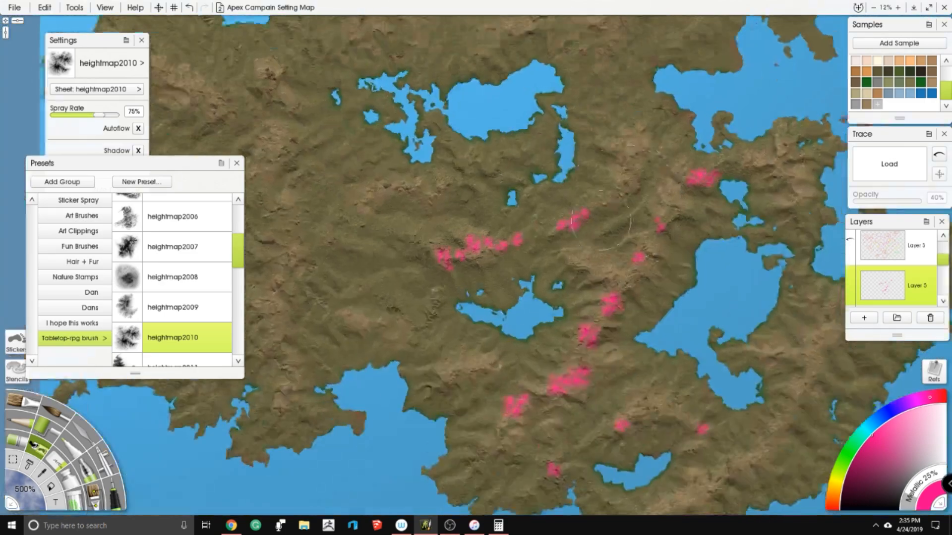
- Fill the gap between the diagonal cluster and the central ridge with a short chain of pink patches
scroll(554, 266, "up", 5)
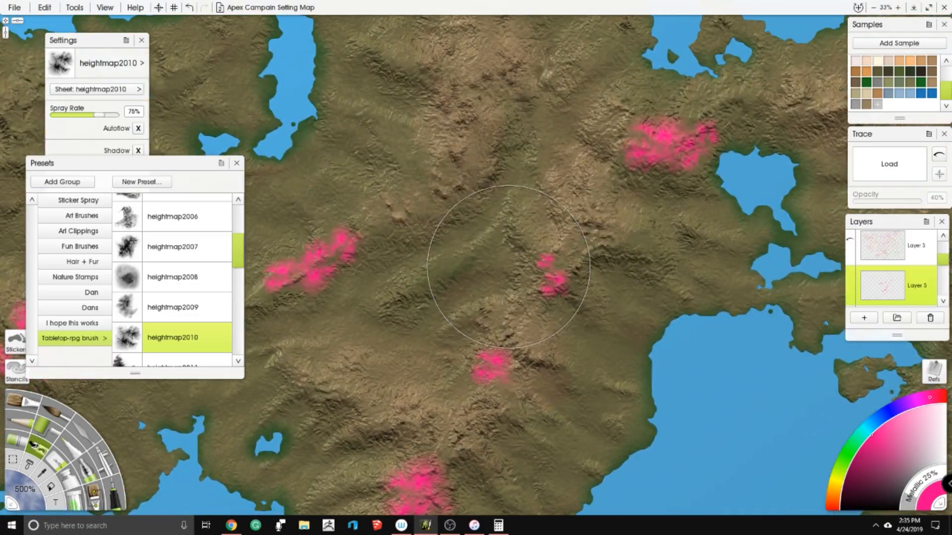
left_click(454, 266)
left_click(488, 259)
left_click(506, 255)
left_click(537, 217)
mouse_move(537, 216)
left_mouse_down()
mouse_move(555, 247)
mouse_move(531, 336)
left_mouse_up()
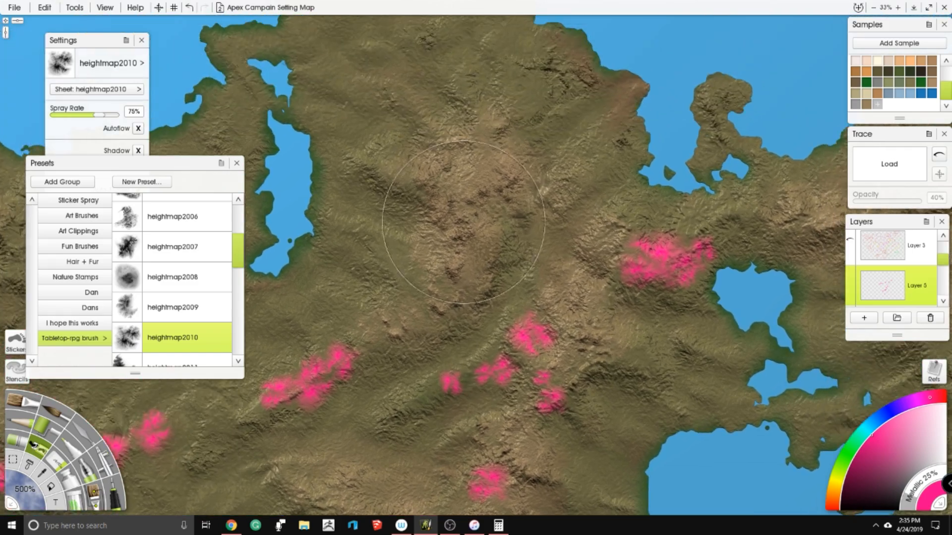
- Stamp pink patches up the brown ridge east of the long narrow lake and across its northern end
left_click(469, 245)
left_click(514, 161)
left_click(547, 169)
left_click(468, 173)
left_click(412, 174)
- Paint a chain of pink patches along the northeastern part of the eastern peninsula's ridge
scroll(424, 161, "down", 5)
scroll(427, 144, "up", 4)
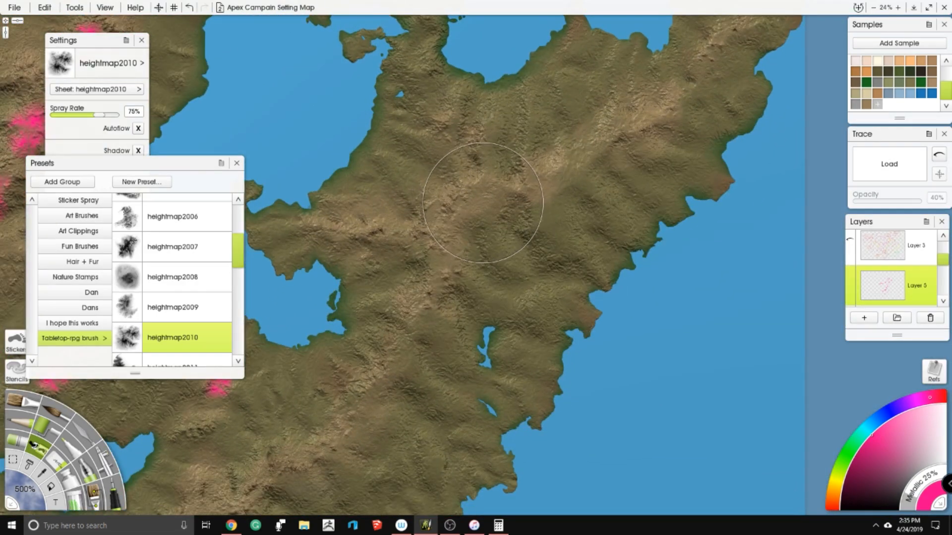
left_click(504, 188)
mouse_move(545, 216)
left_mouse_down()
mouse_move(557, 182)
mouse_move(586, 160)
left_mouse_up()
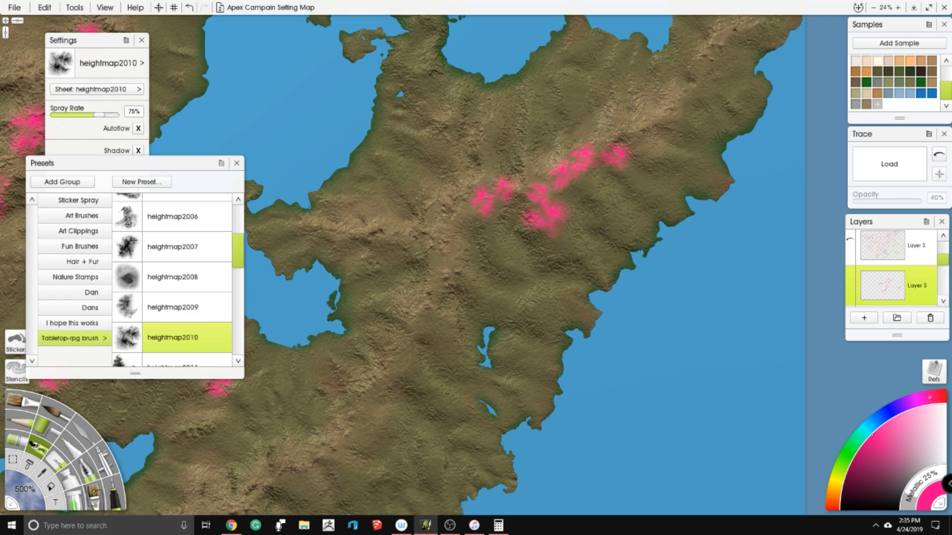
left_click_drag(618, 107, 595, 97)
left_click_drag(679, 110, 686, 120)
- Continue the pink chain southwest down the eastern peninsula's ridge towards the small southern lake
left_click_drag(476, 190, 618, 102)
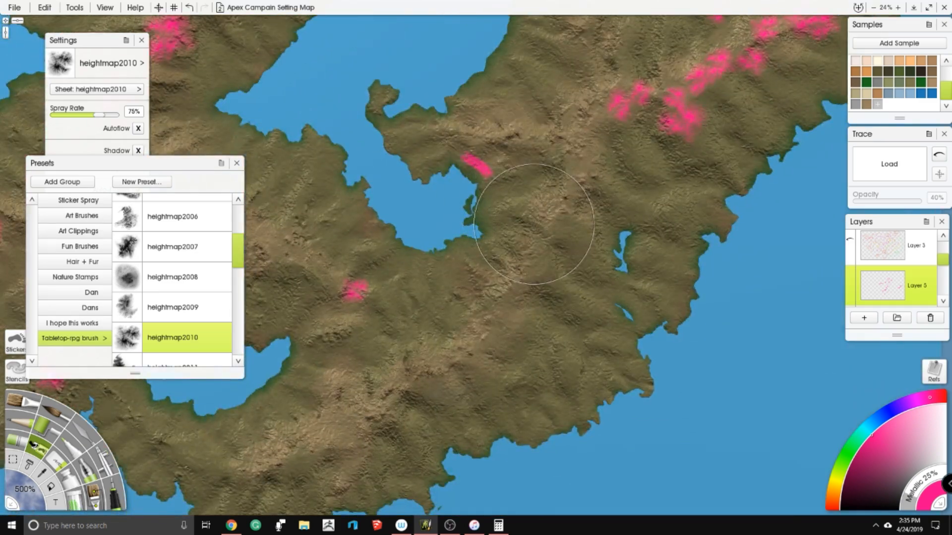
left_click_drag(509, 162, 585, 75)
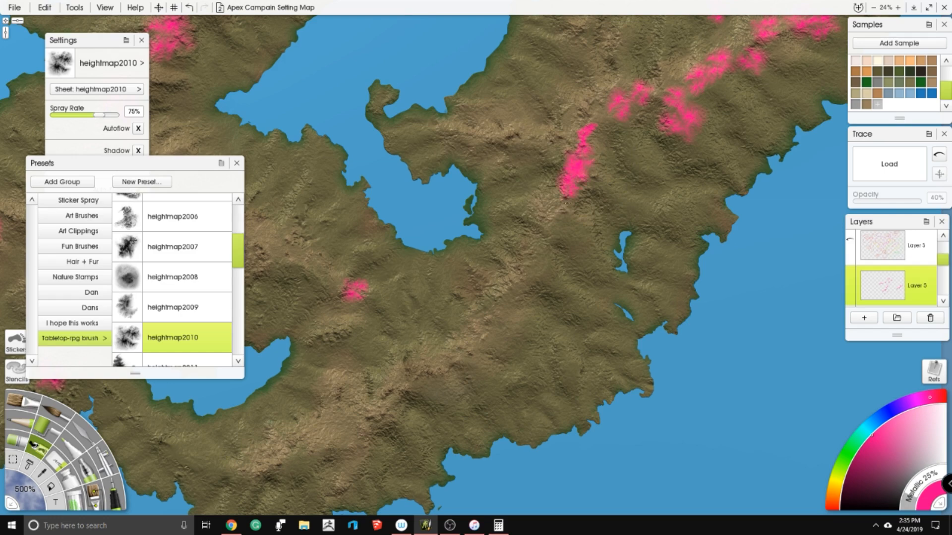
mouse_move(576, 236)
left_mouse_down()
mouse_move(554, 225)
mouse_move(513, 291)
left_mouse_up()
left_click_drag(417, 243, 476, 135)
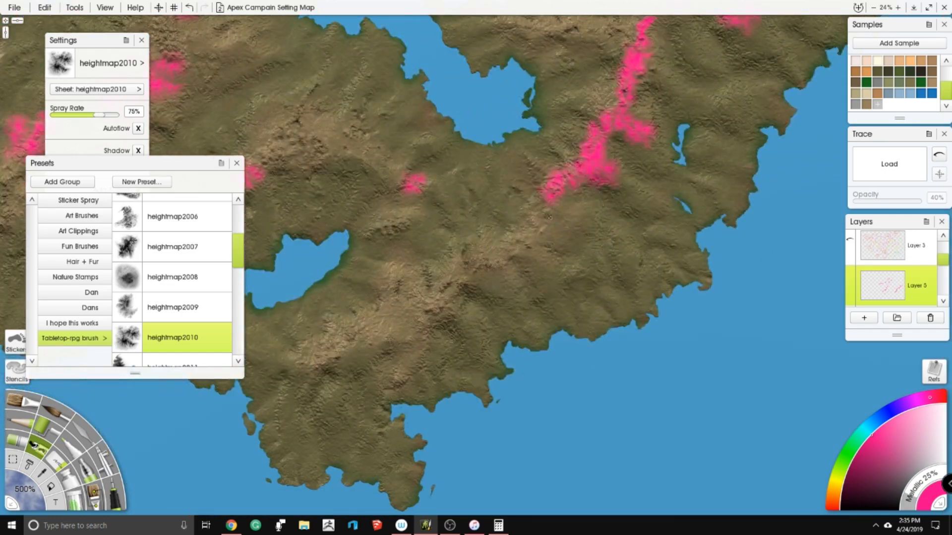
left_click_drag(461, 277, 427, 292)
- Paint pink patches over the ridges in the northwestern corner of the continent
scroll(406, 292, "down", 5)
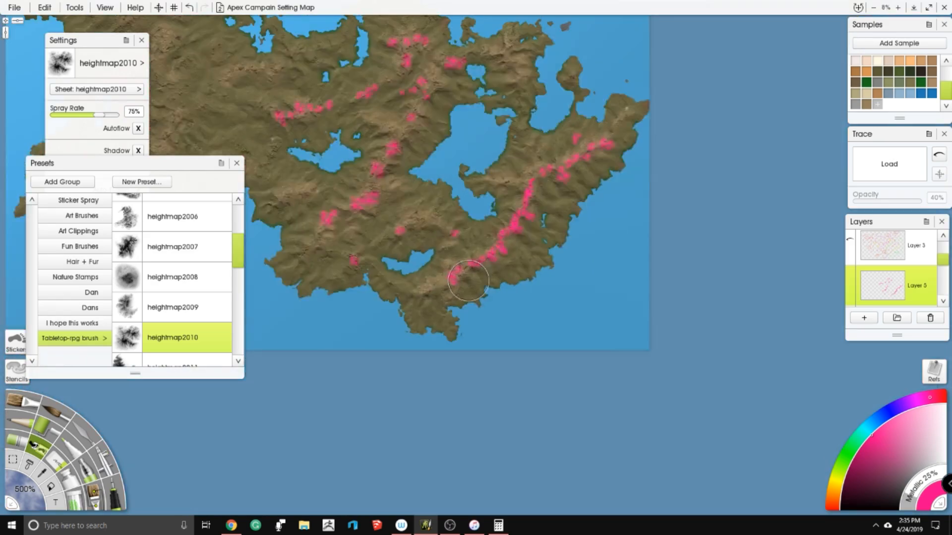
left_click_drag(202, 51, 390, 135)
scroll(390, 136, "up", 2)
left_click_drag(258, 55, 498, 200)
scroll(497, 199, "up", 5)
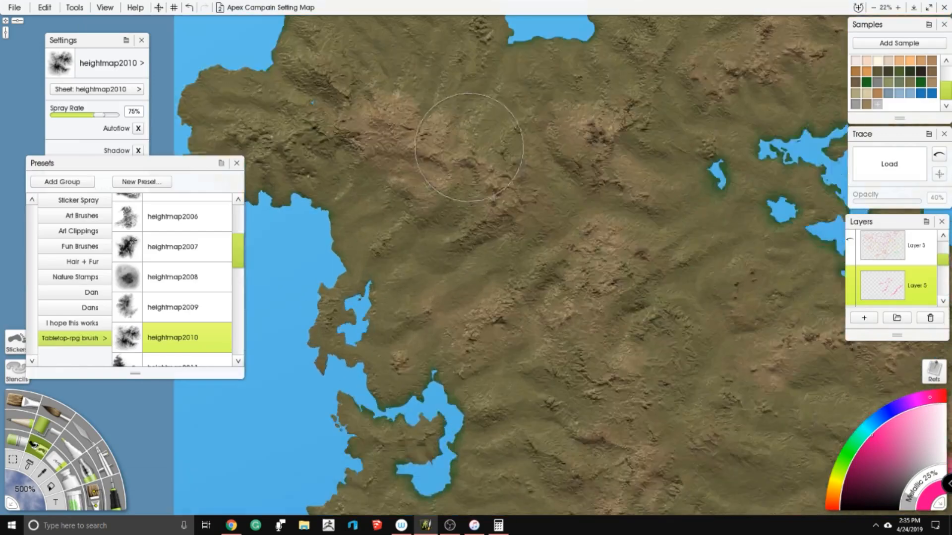
mouse_move(413, 96)
left_mouse_down()
mouse_move(383, 125)
mouse_move(365, 96)
left_mouse_up()
mouse_move(433, 134)
left_mouse_down()
mouse_move(469, 167)
mouse_move(409, 250)
left_mouse_up()
mouse_move(510, 267)
left_mouse_down()
mouse_move(529, 314)
mouse_move(574, 281)
left_mouse_up()
- Add pink ridge patches inland of the western coastal inlets, down to the land east of the enclosed bay
scroll(524, 243, "down", 3)
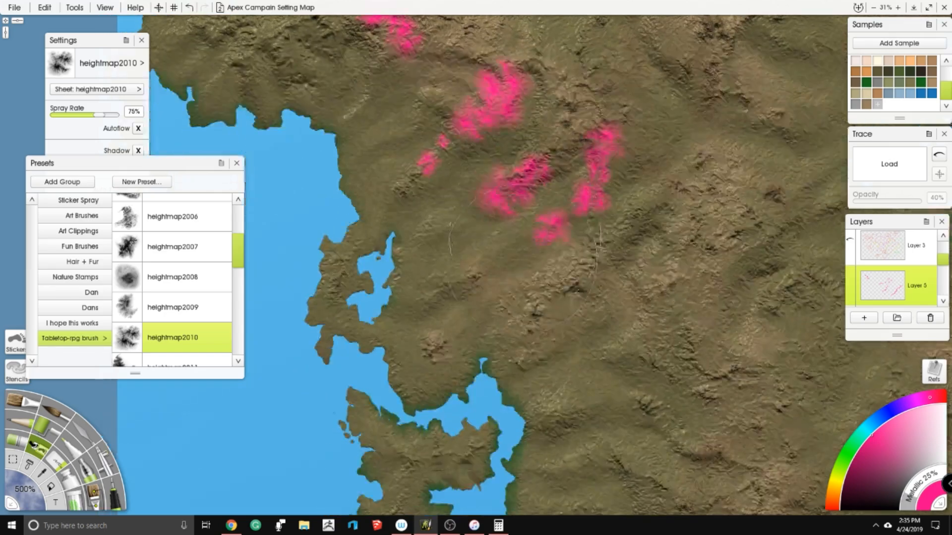
mouse_move(510, 311)
left_mouse_down()
mouse_move(535, 293)
mouse_move(508, 254)
left_mouse_up()
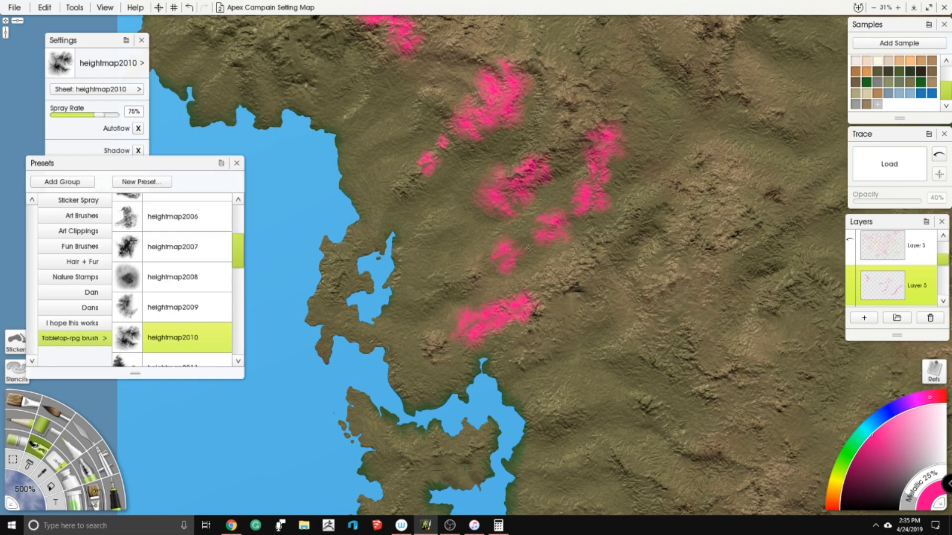
scroll(528, 246, "down", 5)
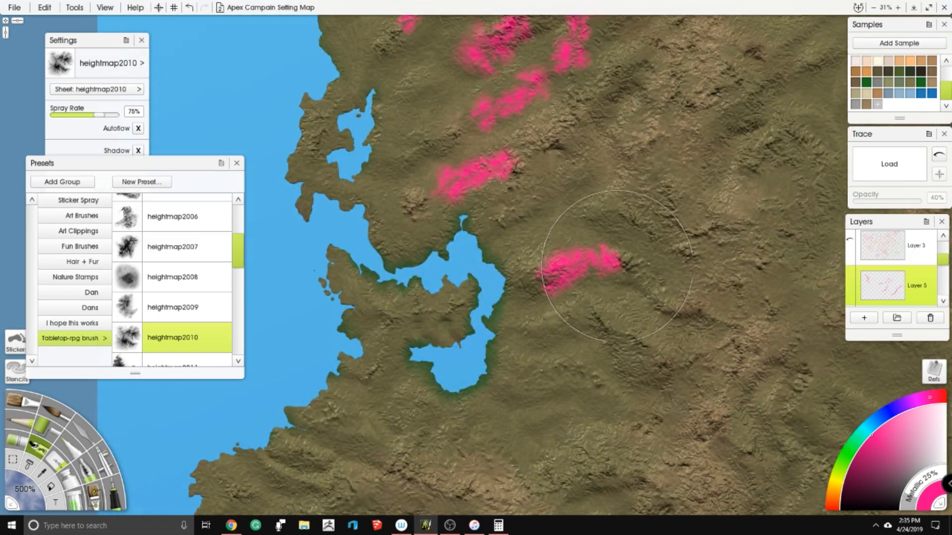
- Extend the northwestern mountain patches eastward with additional pink strokes on the inland ridges
left_click_drag(597, 164, 515, 429)
mouse_move(386, 49)
left_mouse_down()
mouse_move(436, 168)
mouse_move(467, 191)
mouse_move(411, 253)
mouse_move(425, 265)
left_mouse_up()
left_click_drag(525, 321, 547, 325)
left_click_drag(623, 308, 554, 195)
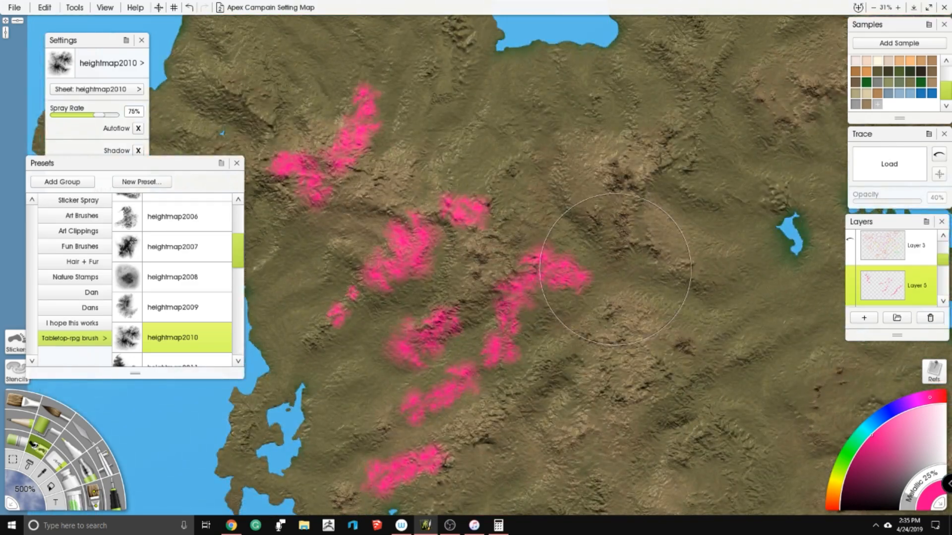
left_click_drag(614, 269, 513, 215)
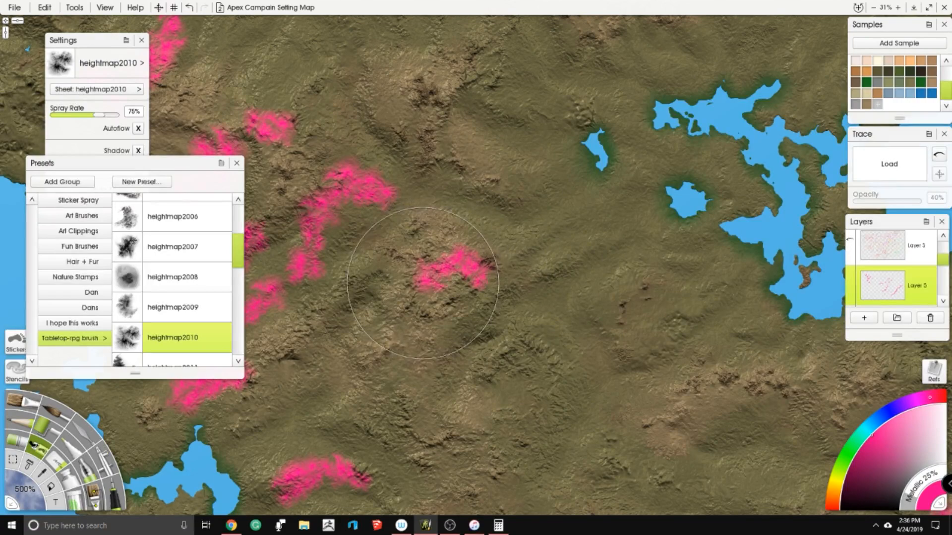
- Paint a short pink ridge southeast of the western enclosed bay and a separate patch farther inland
left_click_drag(425, 317, 474, 138)
left_click_drag(344, 369, 424, 250)
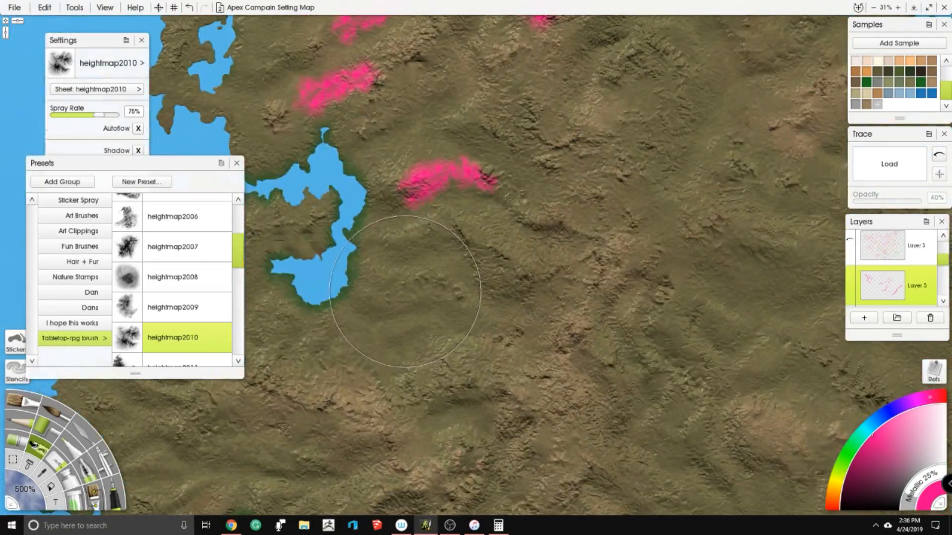
left_click_drag(422, 291, 469, 314)
left_click_drag(600, 173, 380, 235)
left_click_drag(503, 278, 512, 280)
- Add pink patches between the two small northern lakes and on the ridge northwest of the jagged lake
mouse_move(570, 72)
left_mouse_down()
mouse_move(528, 268)
mouse_move(508, 259)
mouse_move(553, 260)
left_mouse_up()
left_click_drag(545, 146, 513, 181)
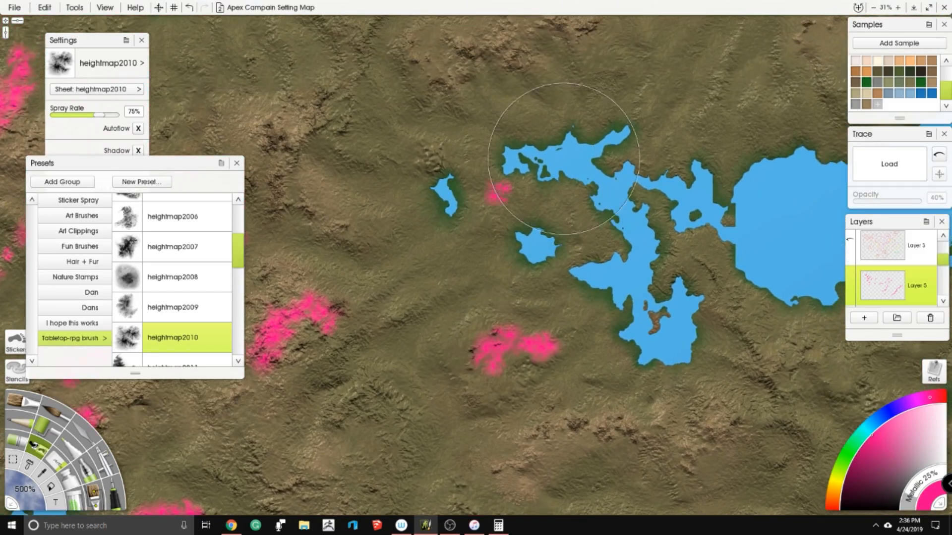
left_click_drag(563, 159, 519, 320)
scroll(630, 206, "down", 5)
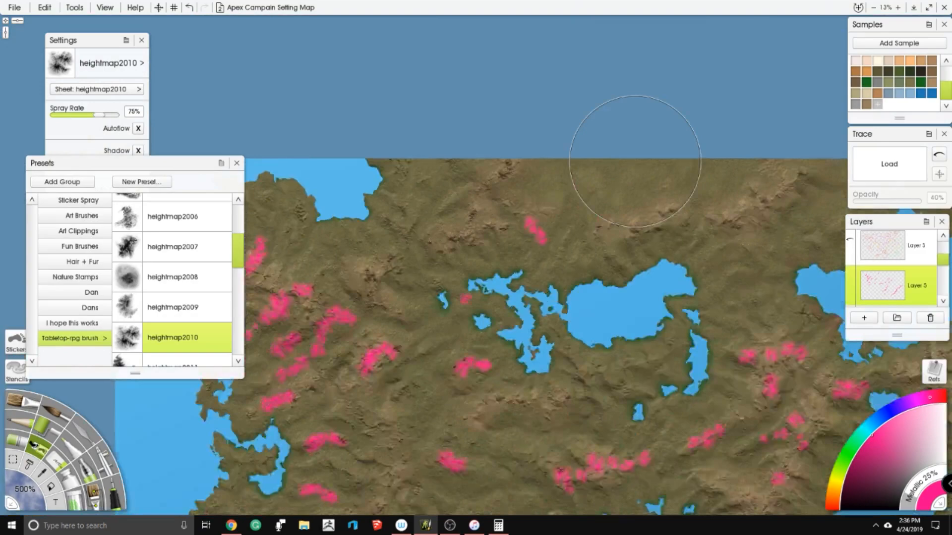
- Stamp a north-south pink chain and smaller clusters on the ridges of the southwestern region
left_click_drag(414, 330, 528, 100)
scroll(528, 99, "up", 5)
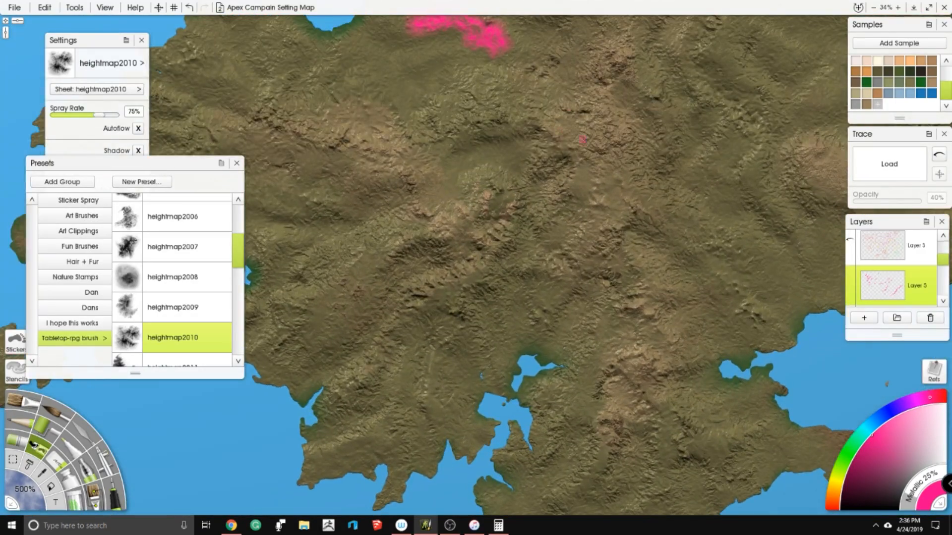
left_click(489, 305)
left_click(340, 311)
left_click(355, 276)
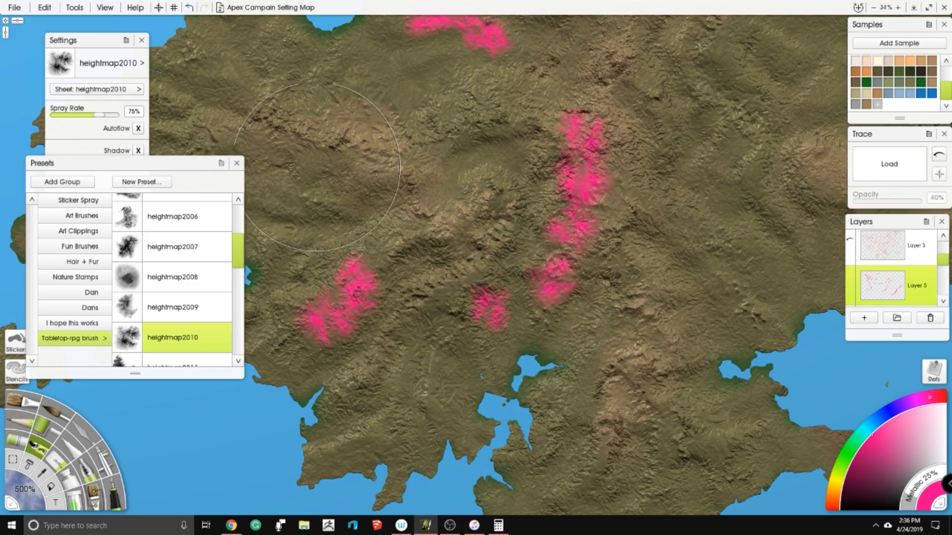
- Stamp pink patches along the southwestern region's western ridge and up towards the enclosed bay
left_click(311, 162)
left_click(350, 173)
left_click_drag(266, 125, 334, 197)
left_click(306, 203)
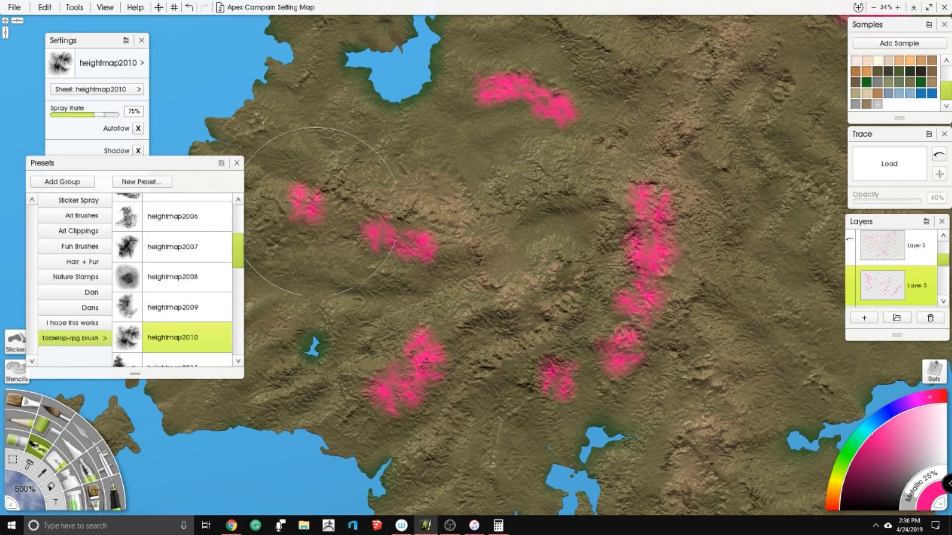
left_click(336, 235)
left_click(346, 118)
scroll(397, 161, "down", 4)
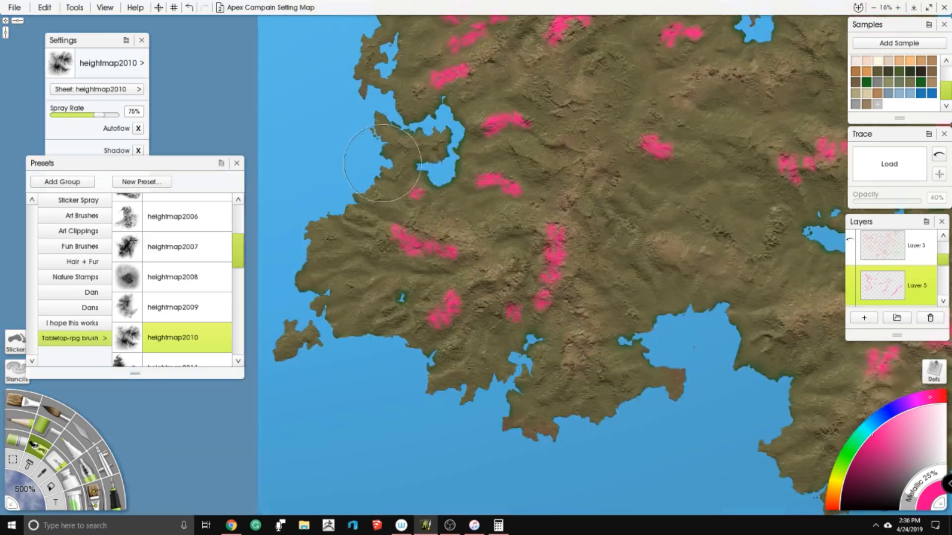
- Extend the isolated inland patch southeastward with pink stamps towards the chain north of the branching lake
left_click_drag(626, 160, 474, 192)
scroll(505, 171, "up", 3)
left_click_drag(514, 165, 555, 182)
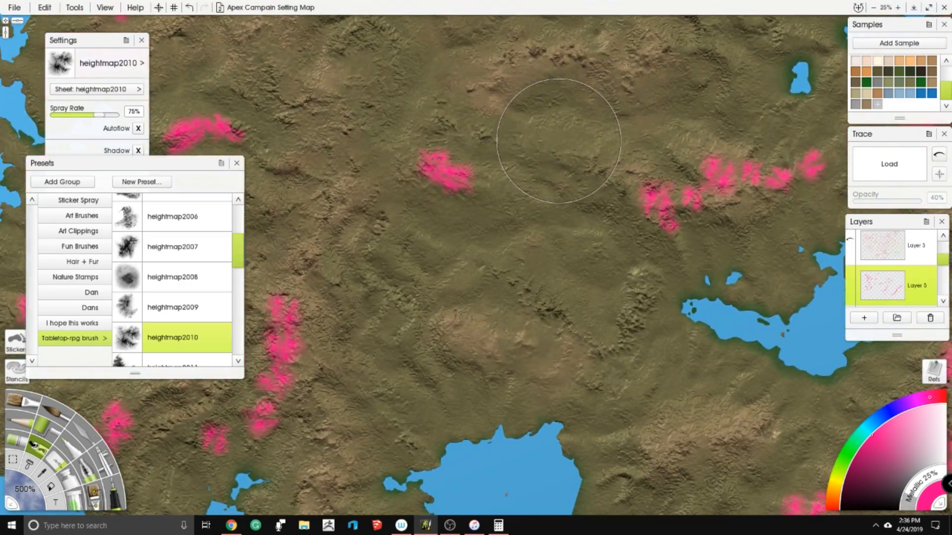
left_click(491, 195)
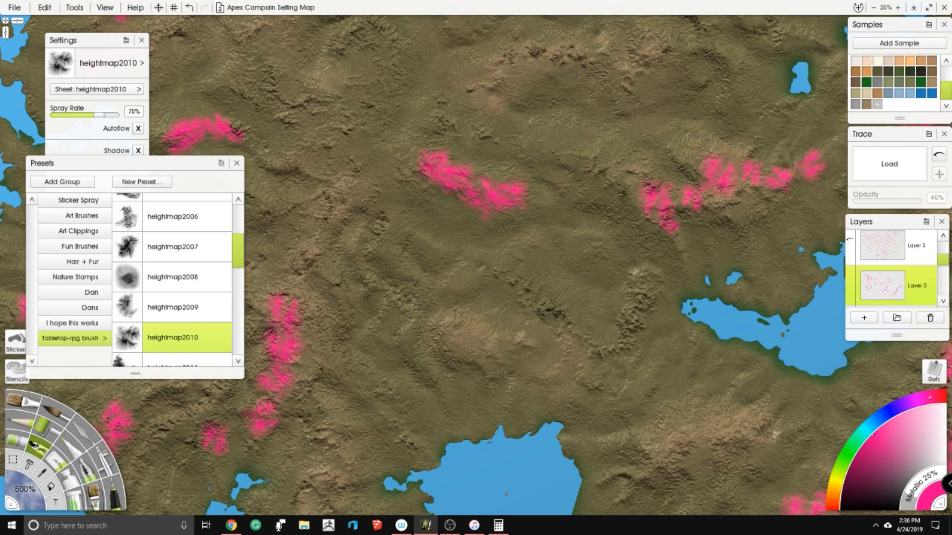
- Stamp small pink clusters north of the large southern bay and one patch west of the small central lake
left_click(479, 376)
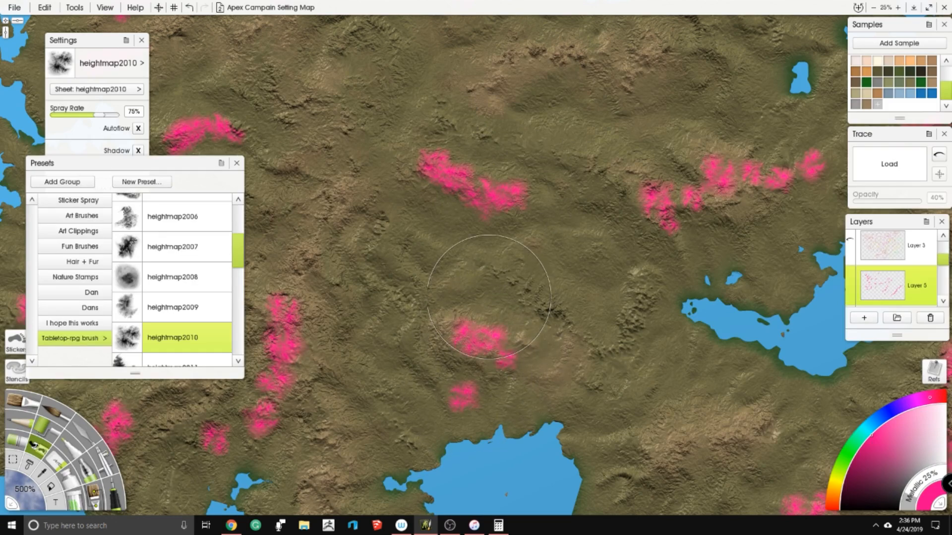
left_click_drag(744, 22, 509, 169)
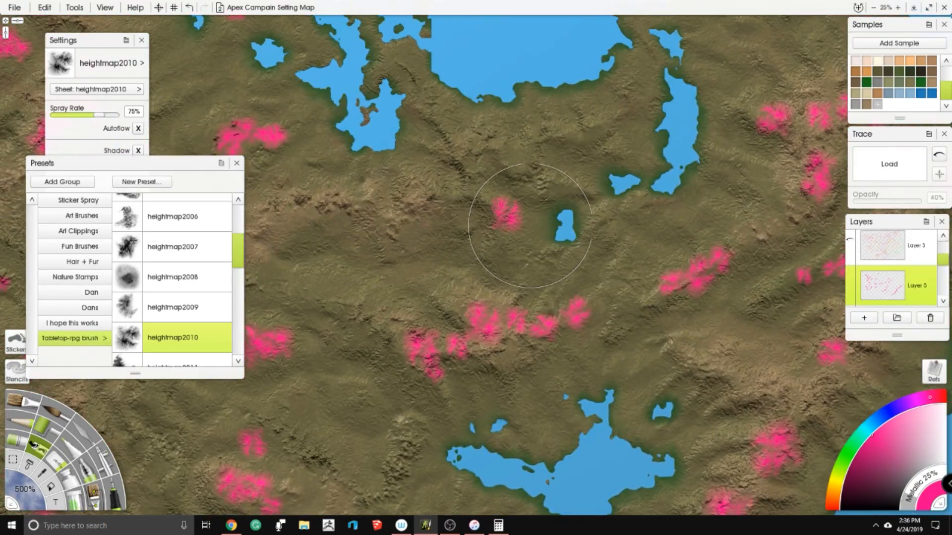
scroll(524, 232, "down", 3)
scroll(160, 270, "up", 1)
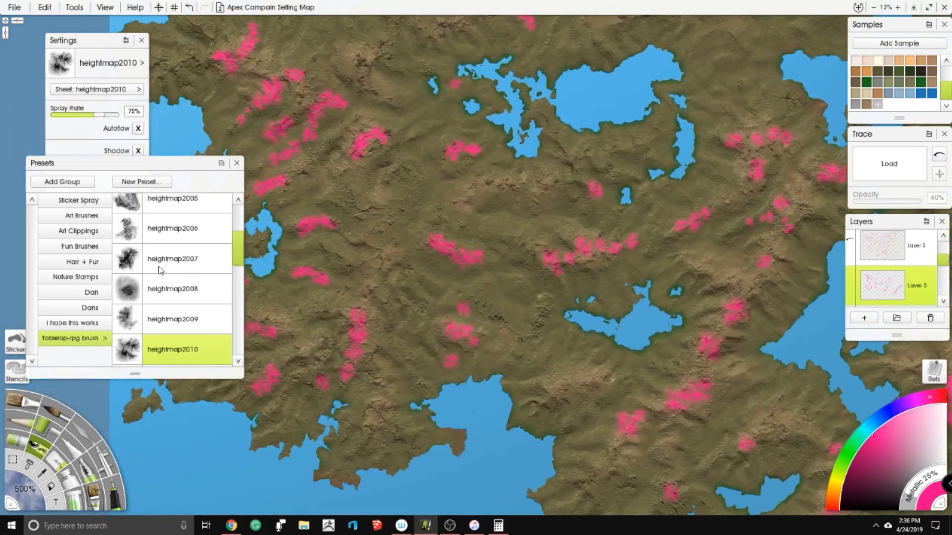
- Browse the heightmap brushes, trying heightmap2013, and settle on the heightmap2025 preset
scroll(160, 270, "down", 3)
scroll(188, 292, "down", 1)
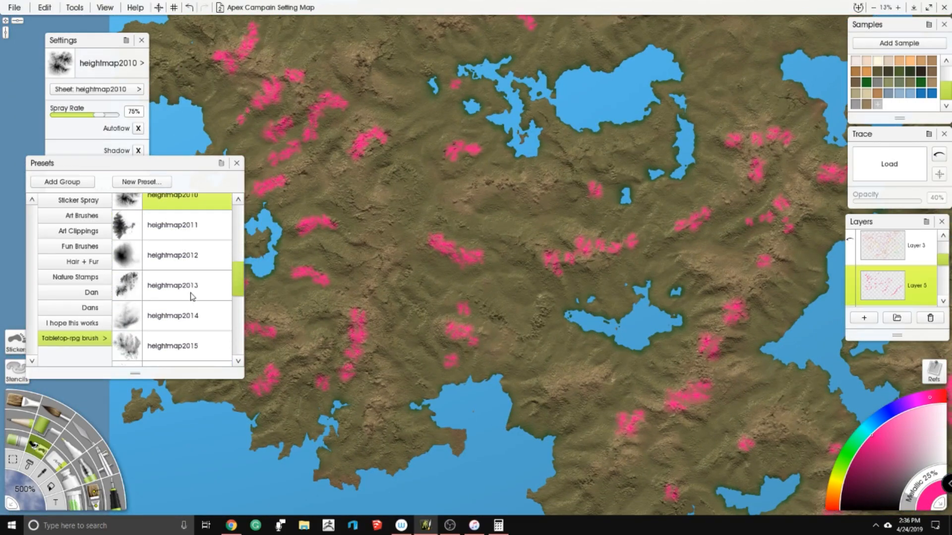
left_click(177, 296)
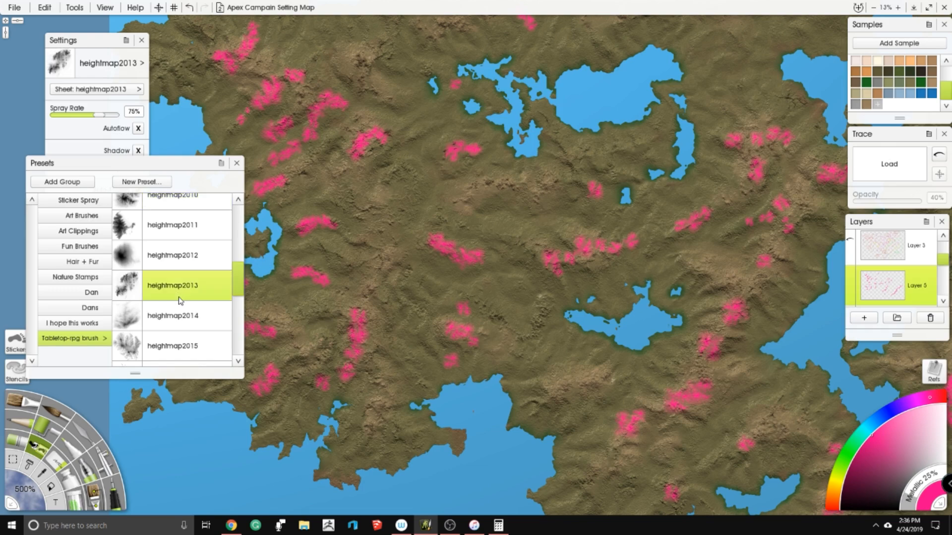
scroll(193, 307, "down", 2)
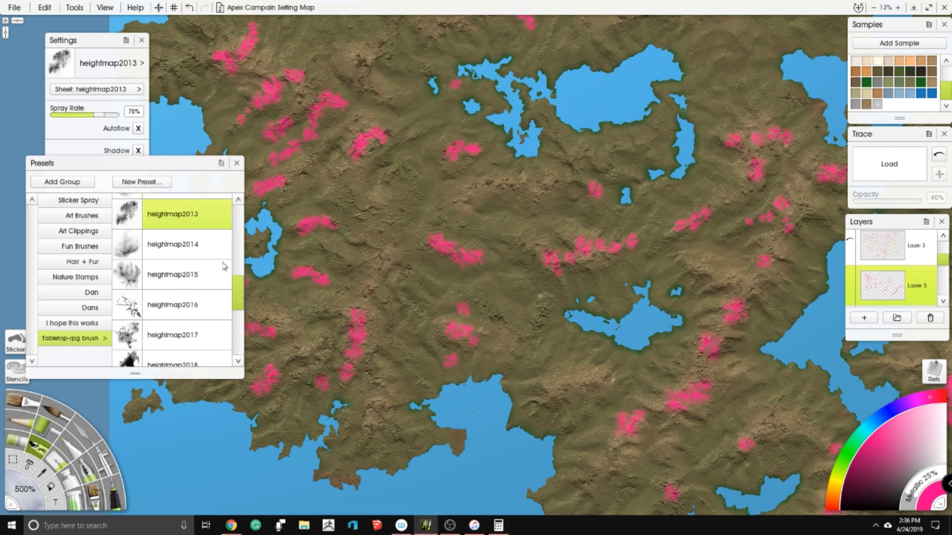
scroll(224, 267, "up", 3)
scroll(251, 295, "up", 1)
scroll(184, 281, "up", 2)
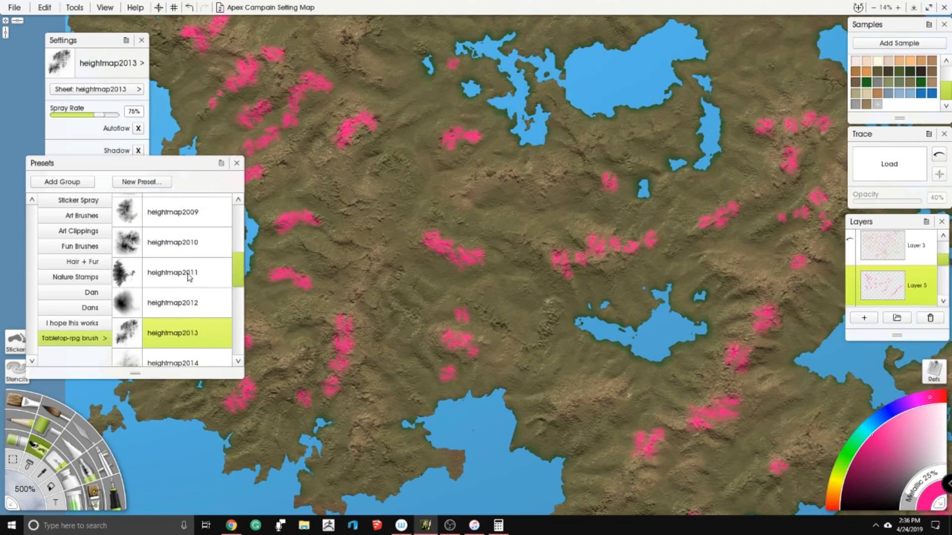
scroll(189, 278, "down", 10)
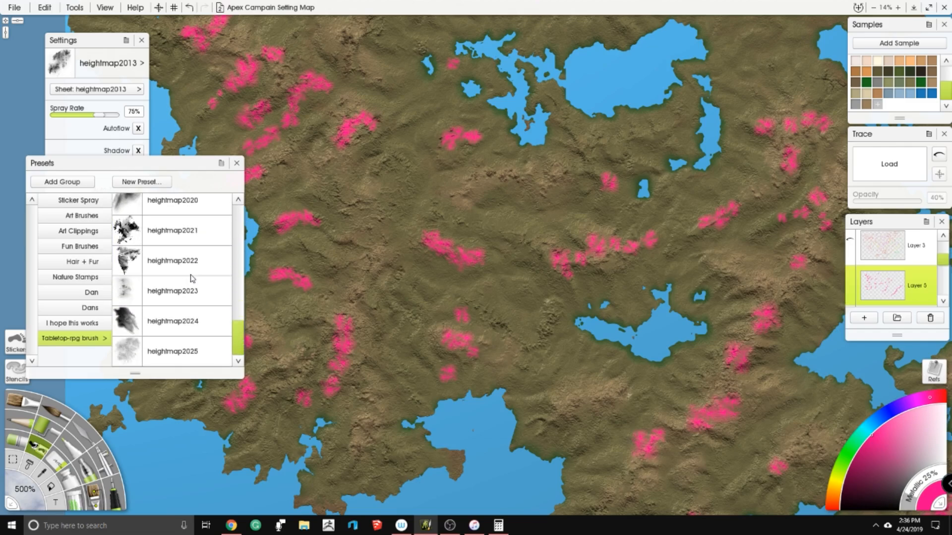
left_click(175, 339)
- Spray soft pink texture around the north end of the southwestern chain and the western ridge patches
scroll(446, 278, "up", 5)
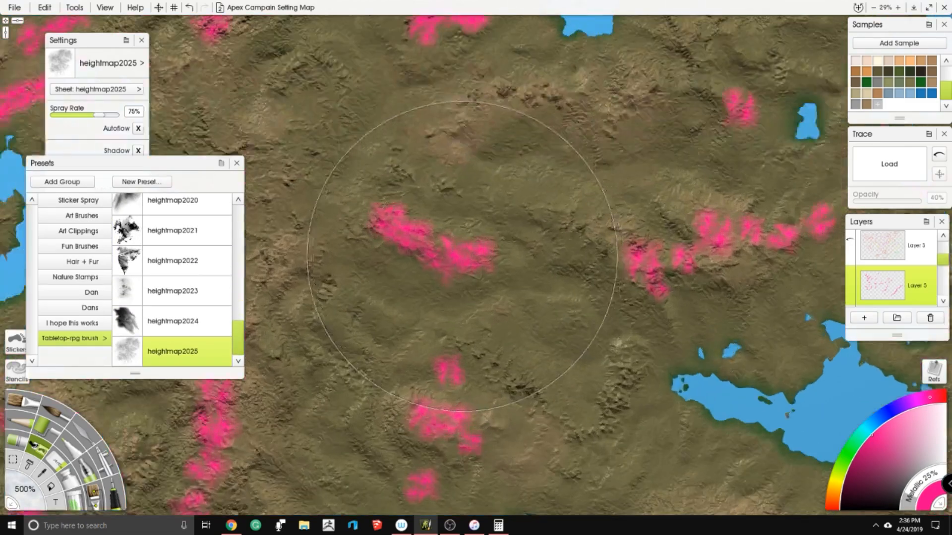
scroll(412, 300, "down", 5)
scroll(435, 231, "up", 5)
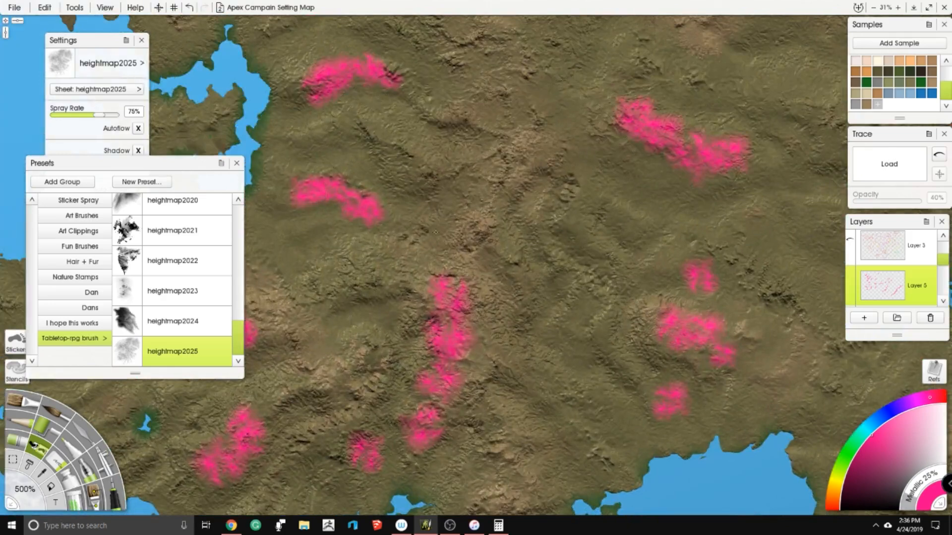
scroll(435, 231, "down", 5)
scroll(488, 154, "up", 4)
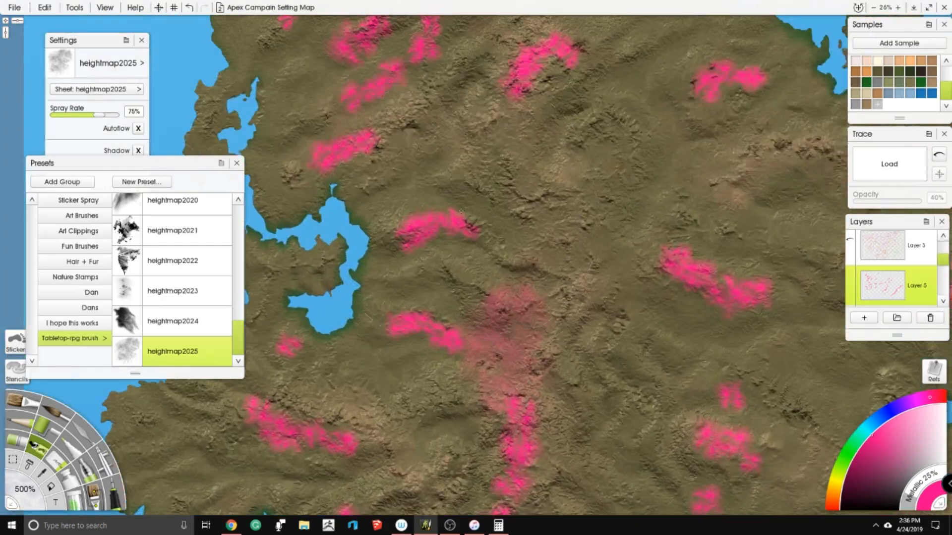
mouse_move(507, 120)
left_mouse_down()
mouse_move(484, 233)
mouse_move(466, 162)
left_mouse_up()
left_click_drag(456, 107, 455, 204)
left_click(455, 203)
- Soften the pink patches north and southwest of the jagged northern lake with diffuse heightmap2025 sprays
left_click_drag(510, 106, 148, 226)
left_click_drag(429, 151, 409, 159)
left_click_drag(416, 158, 448, 171)
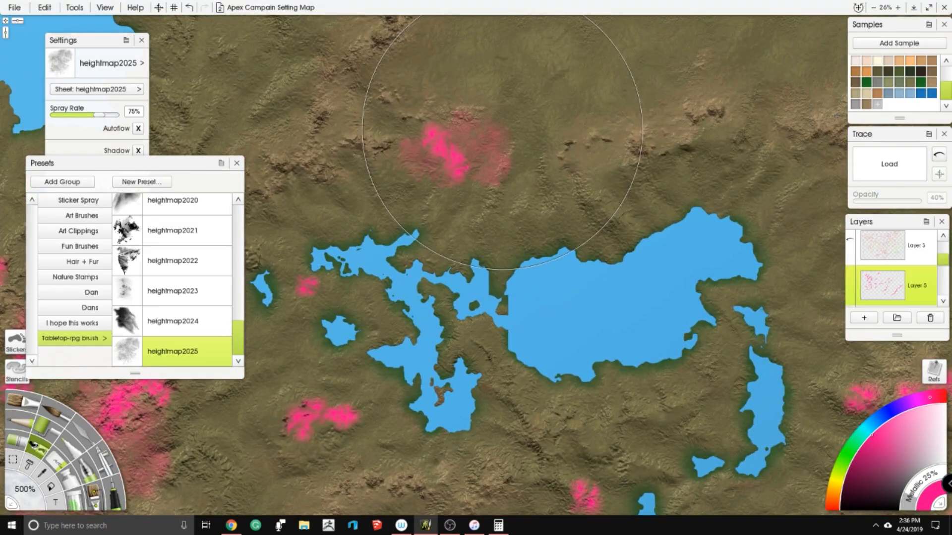
left_click_drag(303, 384, 387, 253)
left_click_drag(381, 316, 379, 322)
- Spread diffuse pink around the inland patches and the chain north of the branching lake
mouse_move(538, 277)
left_mouse_down()
mouse_move(513, 239)
mouse_move(457, 38)
left_mouse_up()
left_click_drag(594, 243, 576, 263)
left_click_drag(298, 399, 470, 223)
left_click_drag(464, 175, 474, 182)
mouse_move(490, 104)
left_mouse_down()
mouse_move(488, 157)
mouse_move(501, 171)
left_mouse_up()
- Spray soft pink over the southern peninsula's ridges, around the existing patches running northeast
left_click_drag(733, 461, 470, 189)
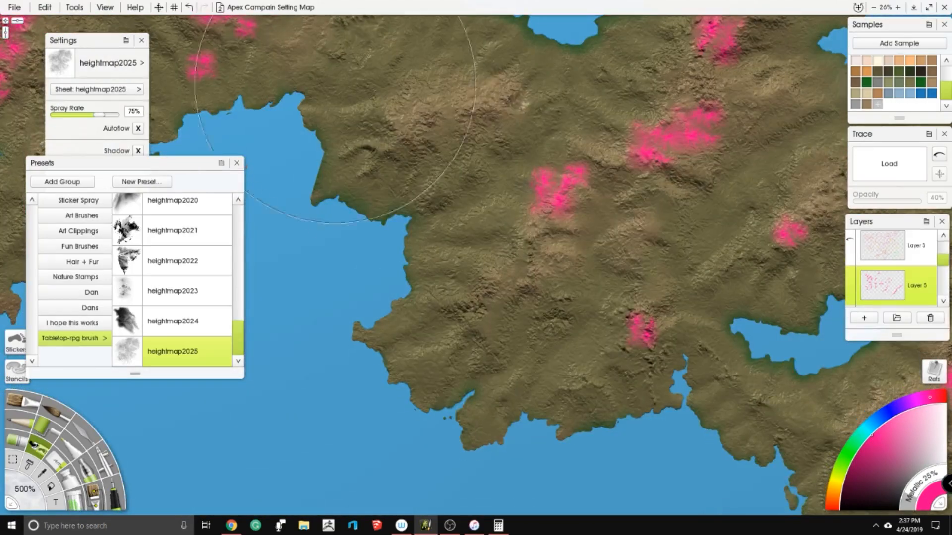
mouse_move(542, 236)
left_mouse_down()
mouse_move(511, 265)
mouse_move(513, 290)
left_mouse_up()
left_click_drag(491, 329, 480, 349)
left_click_drag(549, 253, 560, 250)
left_click_drag(644, 189, 651, 182)
left_click_drag(678, 148, 685, 144)
- Surround the long southeastern coastal chain with diffuse pink sprays, working up to its northeastern end
left_click_drag(754, 50, 505, 203)
mouse_move(599, 369)
left_mouse_down()
mouse_move(519, 226)
mouse_move(549, 219)
mouse_move(485, 231)
mouse_move(615, 109)
left_mouse_up()
left_click_drag(454, 229, 442, 265)
mouse_move(790, 262)
left_mouse_down()
mouse_move(514, 229)
mouse_move(556, 237)
mouse_move(633, 163)
left_mouse_up()
left_click_drag(474, 262, 451, 290)
left_click_drag(617, 88, 435, 208)
left_click_drag(465, 241, 508, 227)
left_click_drag(516, 182, 493, 255)
left_click_drag(507, 208, 533, 162)
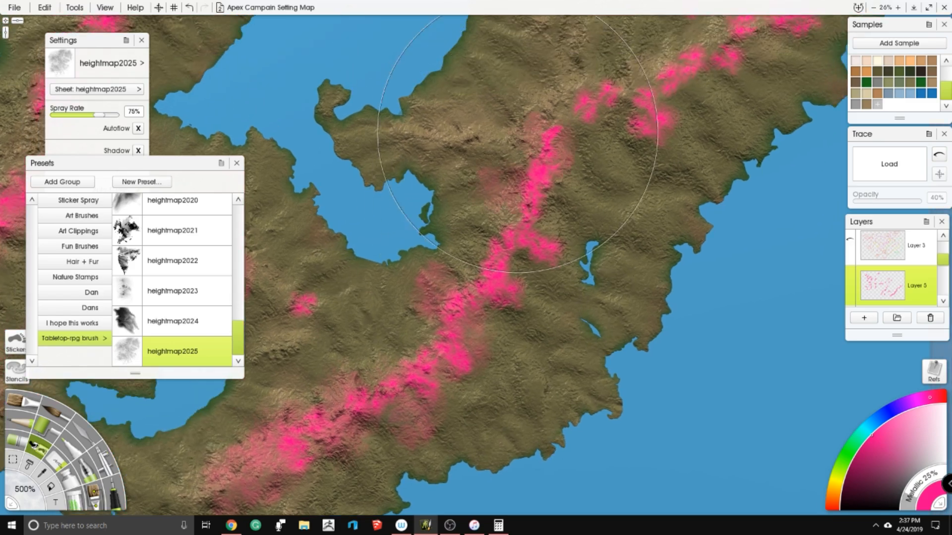
left_click_drag(585, 94, 476, 238)
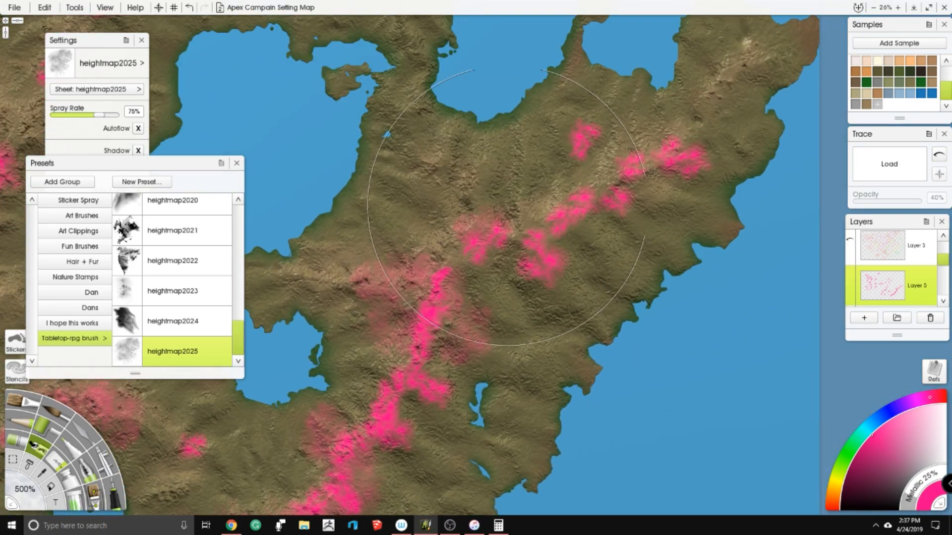
left_click_drag(585, 223, 635, 212)
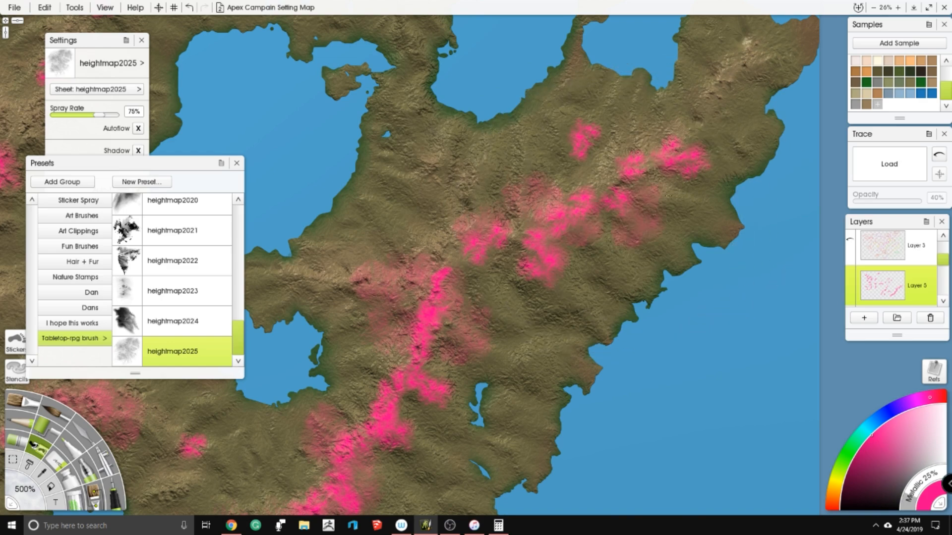
- Add diffuse pink to the northeastern ridges beside the small coastal lake and along the T-shaped cluster
left_click_drag(525, 238, 575, 476)
left_click_drag(560, 277, 578, 384)
mouse_move(297, 253)
left_mouse_down()
mouse_move(559, 241)
mouse_move(542, 267)
left_mouse_up()
left_click_drag(590, 206, 602, 216)
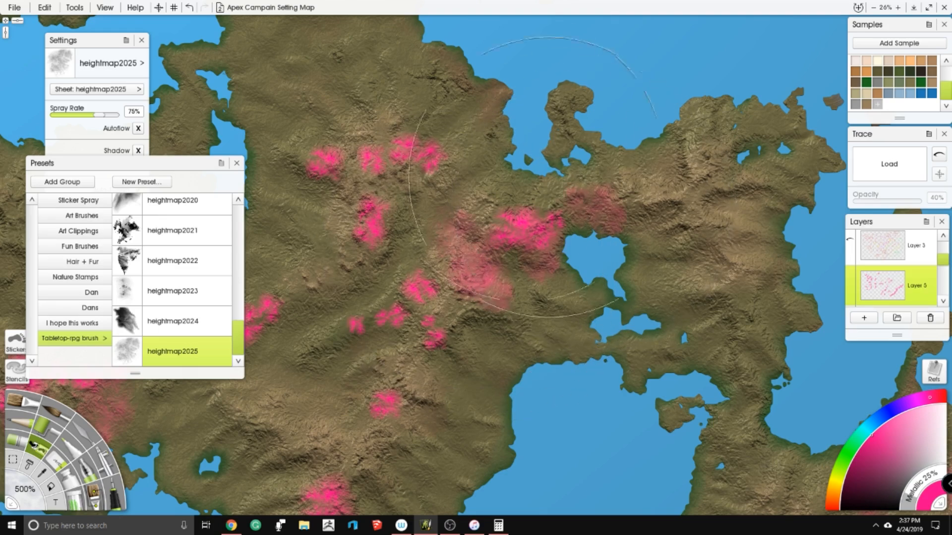
left_click_drag(341, 164, 454, 185)
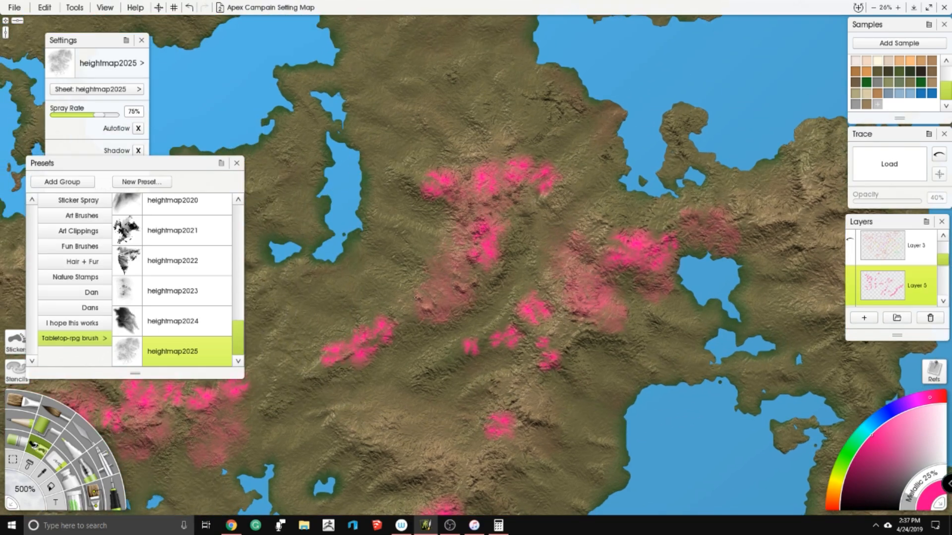
- Spray diffuse pink around the inland patch south of the jagged lake and the clusters above the southern bay
scroll(476, 143, "down", 5)
left_click_drag(303, 144, 492, 99)
scroll(492, 100, "up", 4)
scroll(478, 255, "up", 3)
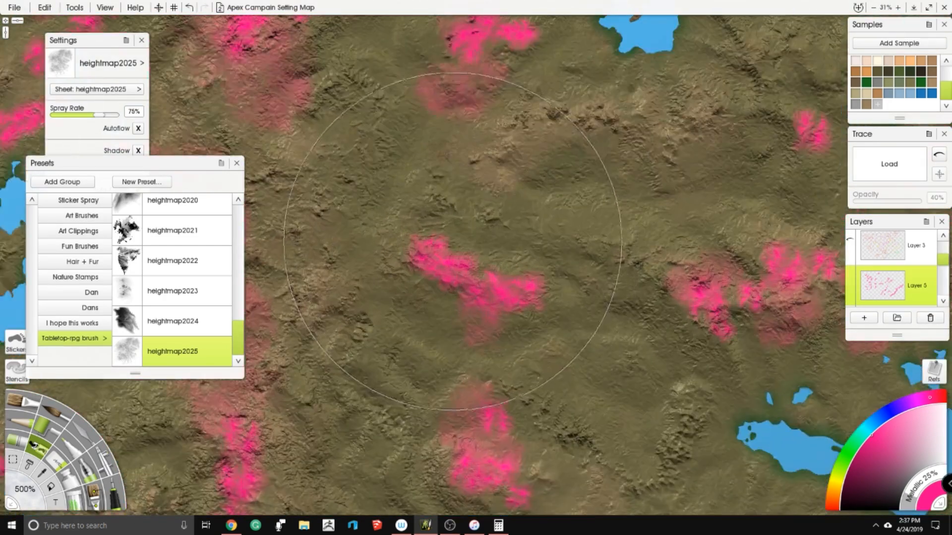
left_click_drag(469, 71, 405, 476)
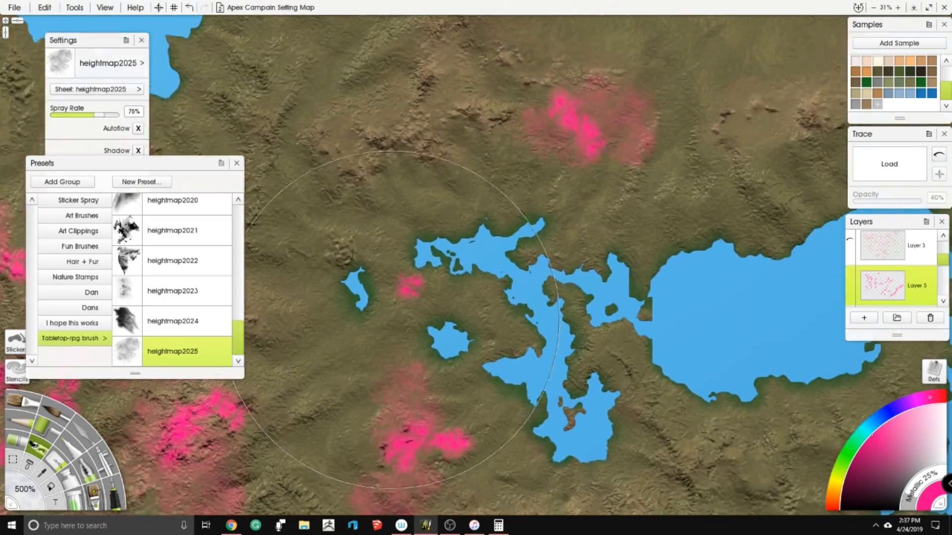
left_click_drag(490, 100, 369, 197)
mouse_move(367, 421)
left_mouse_down()
mouse_move(403, 373)
mouse_move(531, 29)
left_mouse_up()
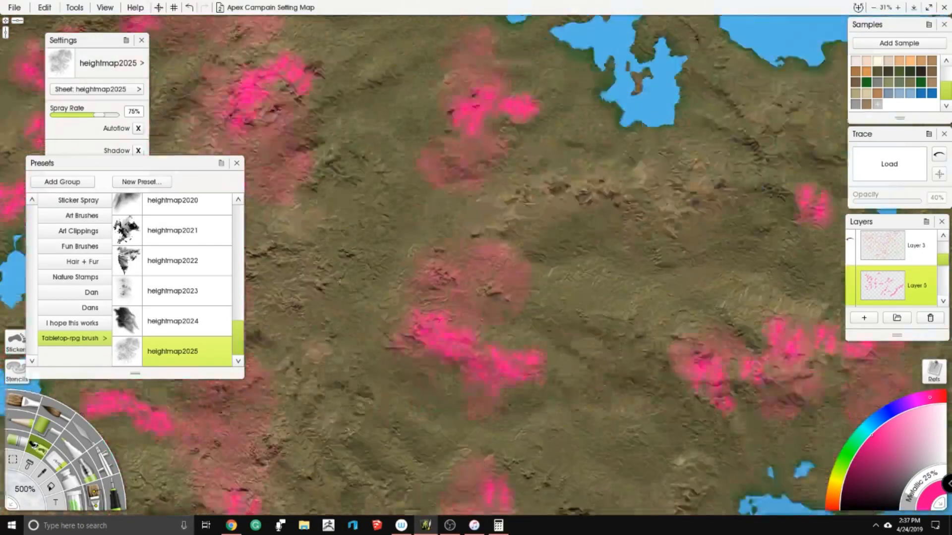
left_click_drag(424, 362, 486, 211)
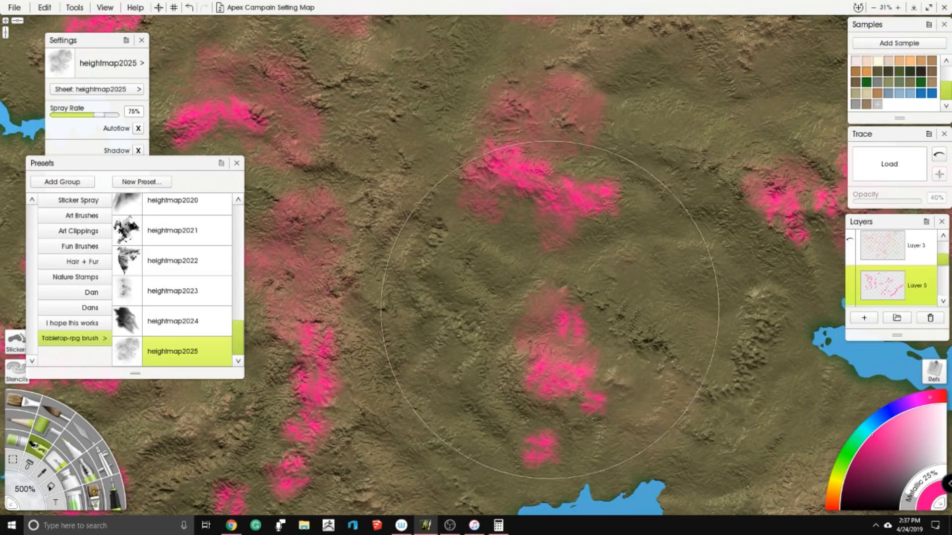
left_click_drag(559, 309, 526, 166)
scroll(478, 300, "down", 4)
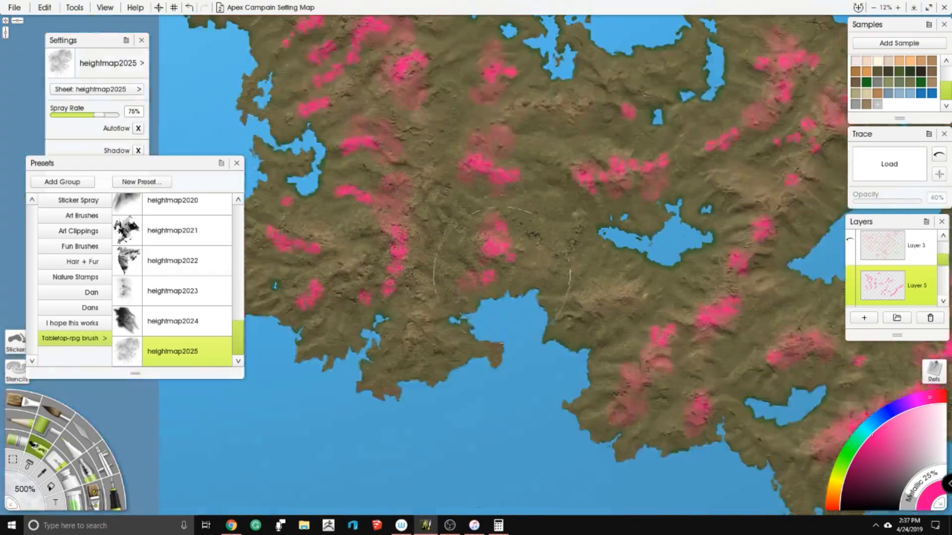
scroll(570, 248, "up", 1)
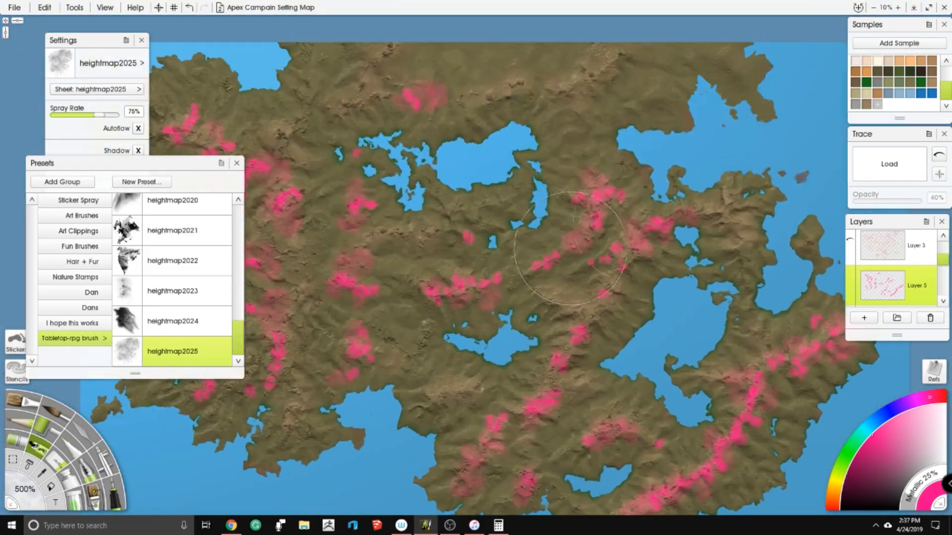
- Lock Layer 5 and switch to the Glitter tool
left_click(932, 281)
left_click(917, 294)
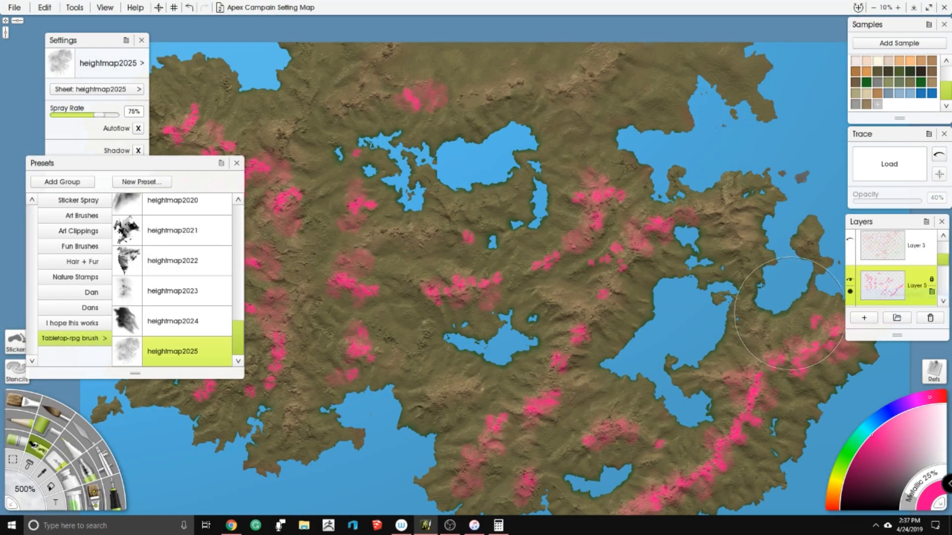
left_click(80, 501)
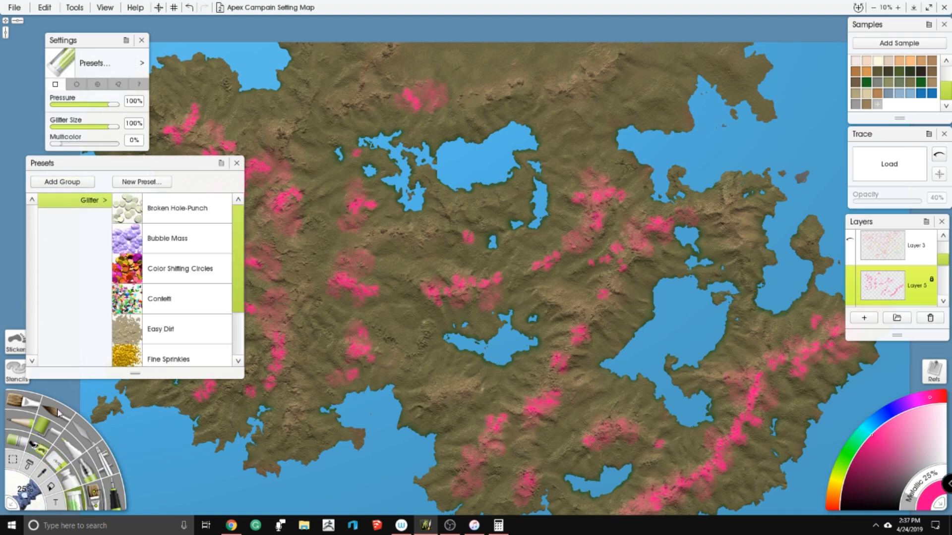
- Load the Easy Dirt glitter preset and set its glitter size to 100%
left_click(36, 505)
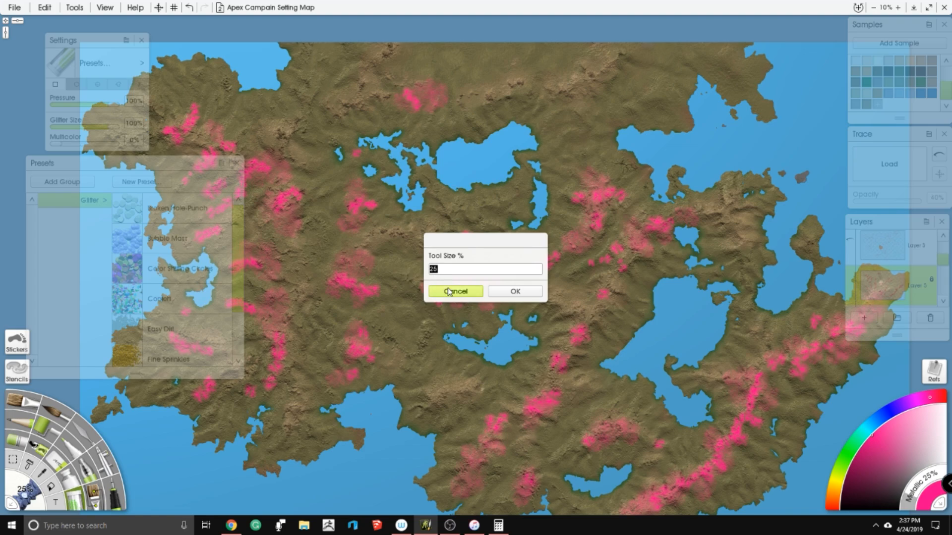
left_click(448, 292)
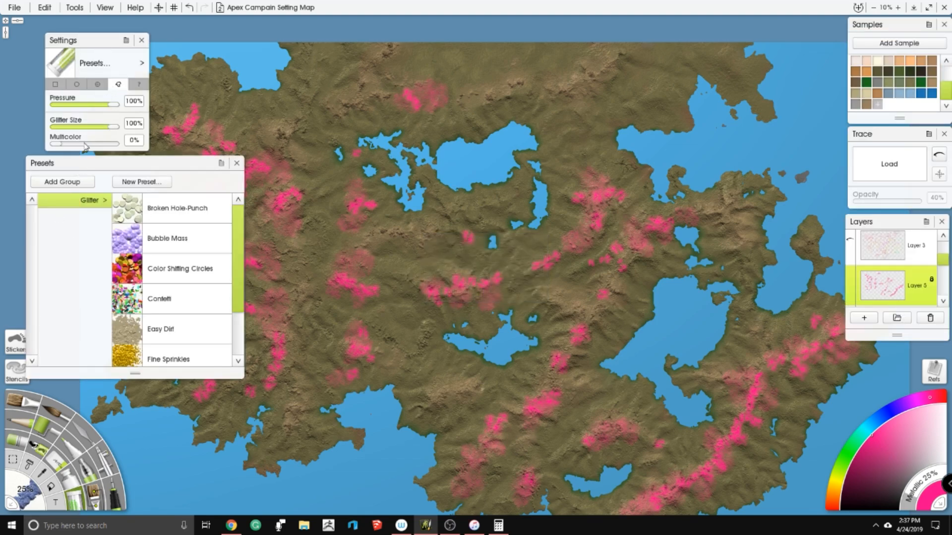
left_click(158, 336)
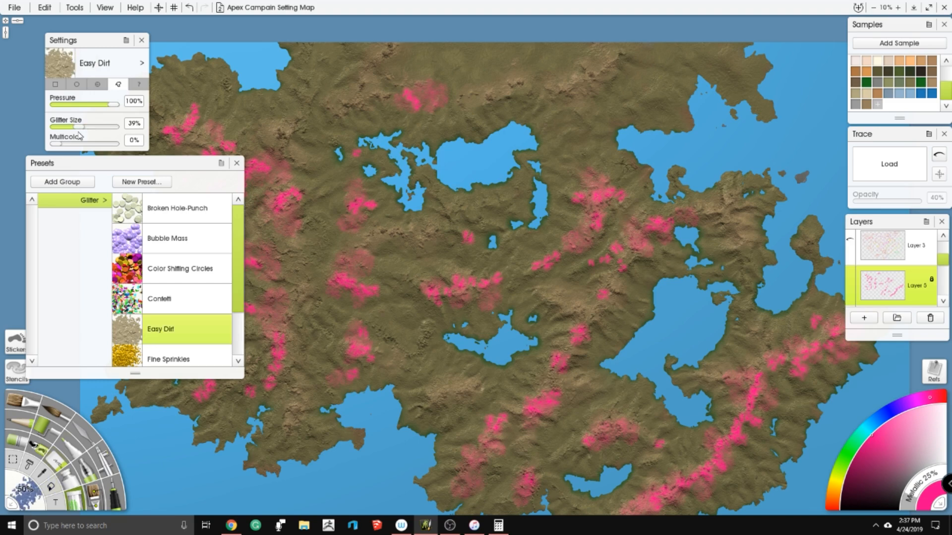
left_click_drag(81, 128, 133, 127)
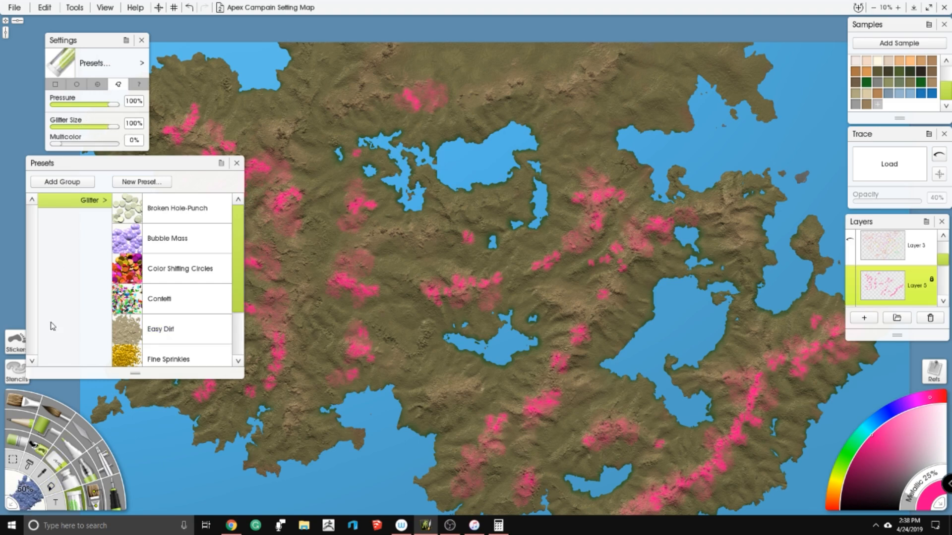
- Pick light orange and tan tones and dust glitter over the pink chain southeast of the small central lake
scroll(505, 283, "up", 4)
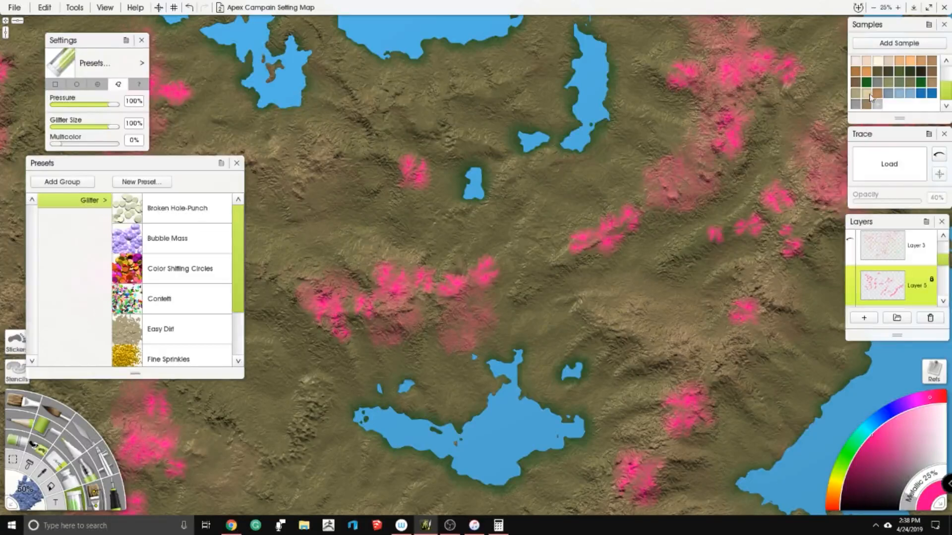
left_click(911, 62)
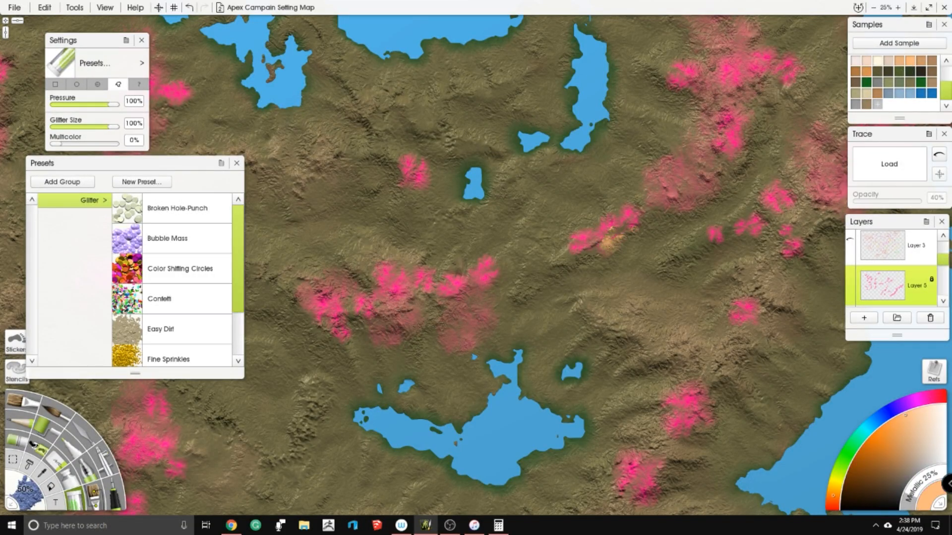
right_click(913, 70)
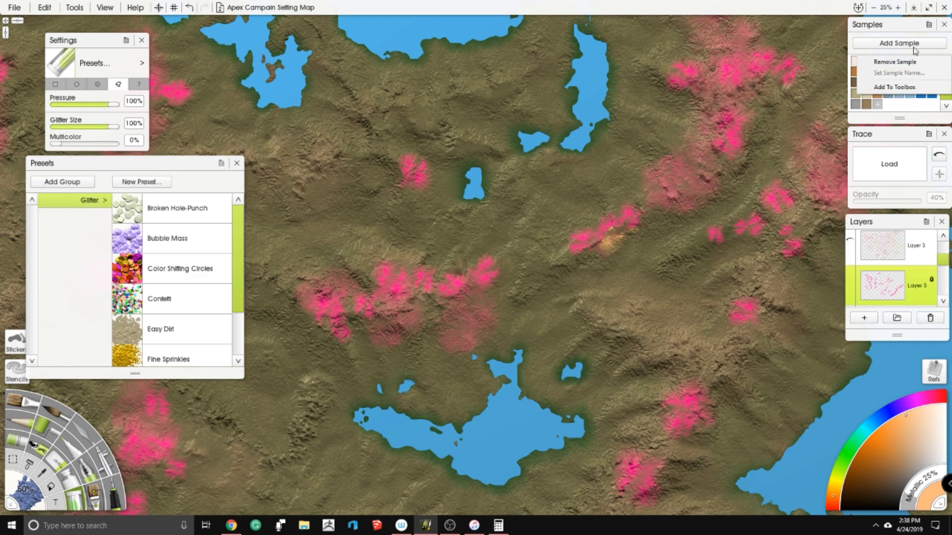
left_click(906, 30)
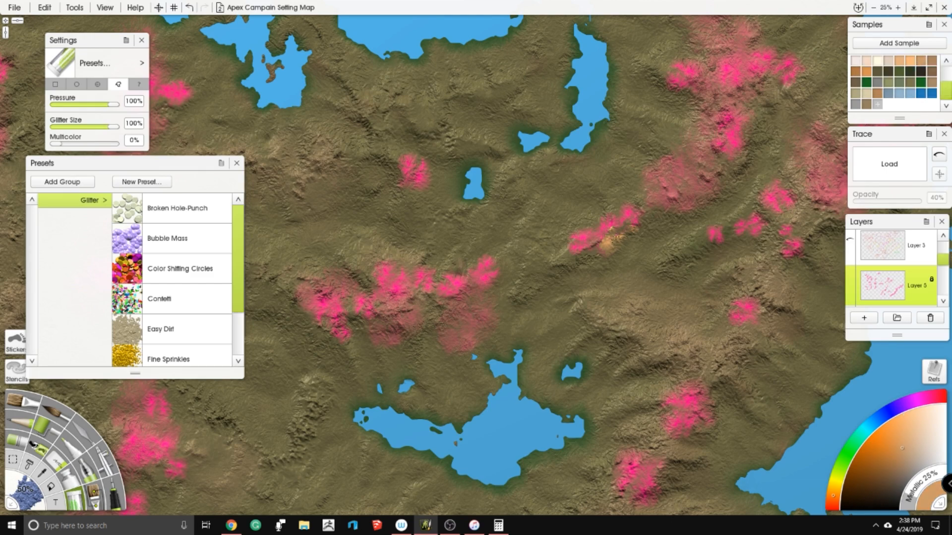
scroll(636, 241, "up", 4)
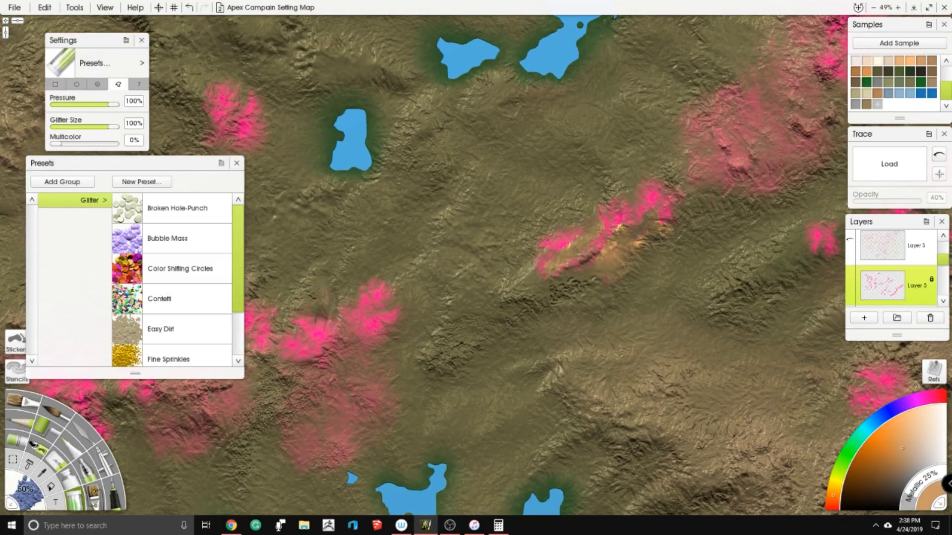
left_click(74, 8)
mouse_move(102, 112)
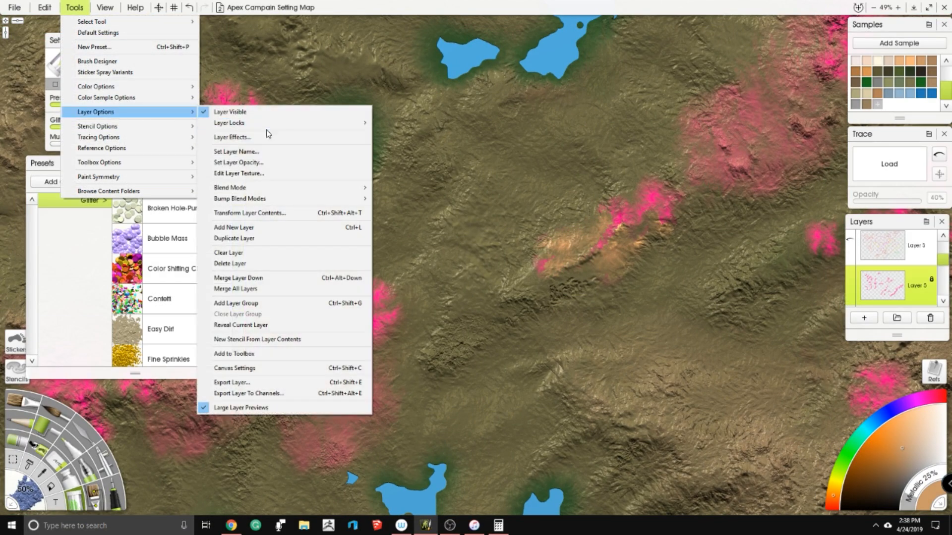
mouse_move(276, 187)
mouse_move(329, 199)
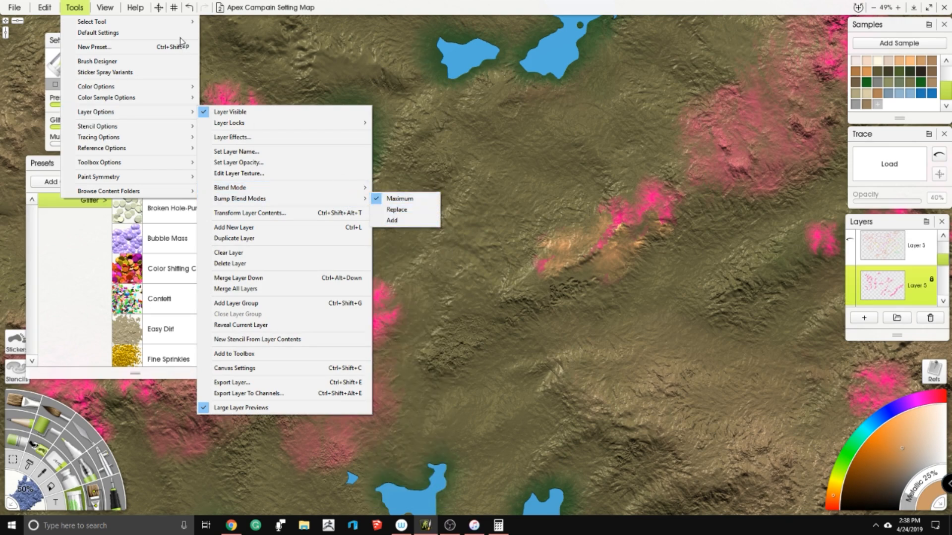
left_click(292, 5)
- Set Layer 5's bump blend mode to Add
left_click(73, 5)
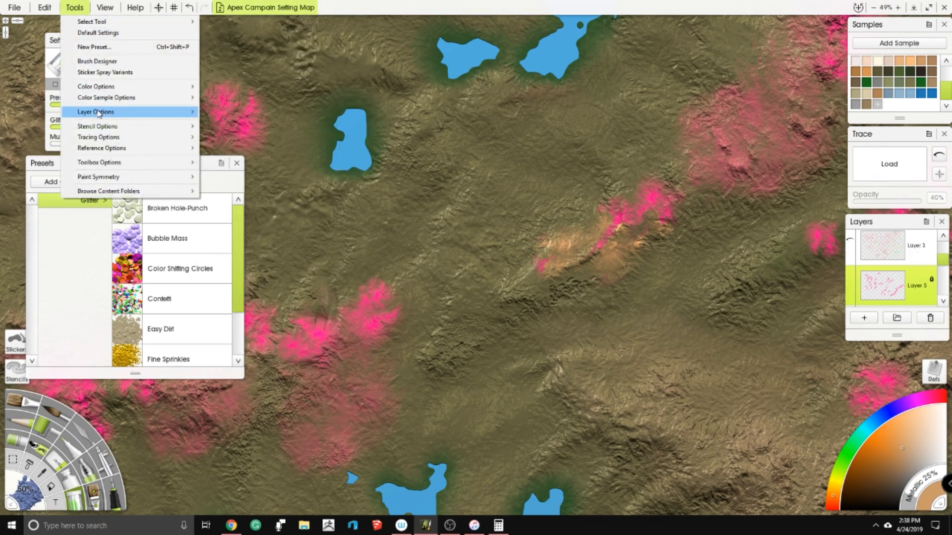
mouse_move(194, 112)
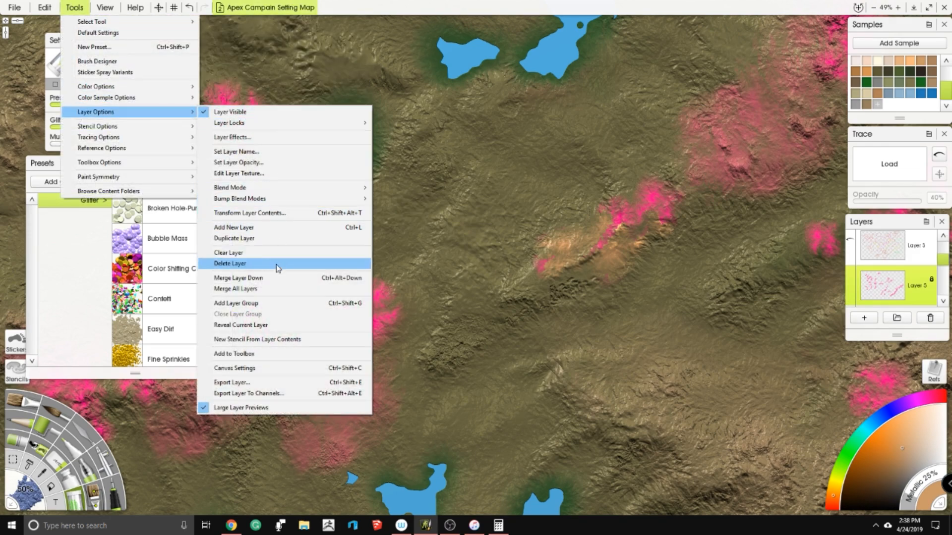
mouse_move(309, 199)
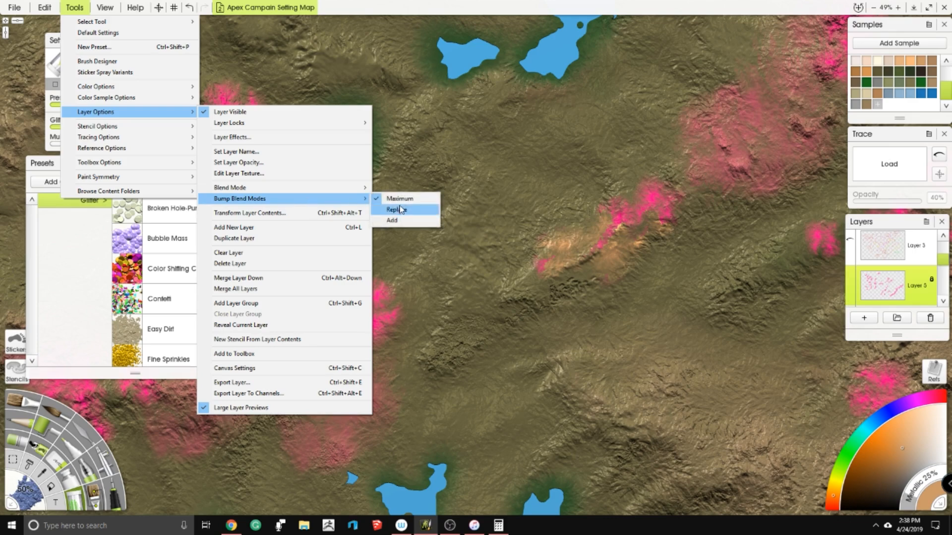
left_click(413, 221)
- Dust more light orange glitter over the southwestern part of the pink mountain chain southeast of the small central lake
right_click(575, 258)
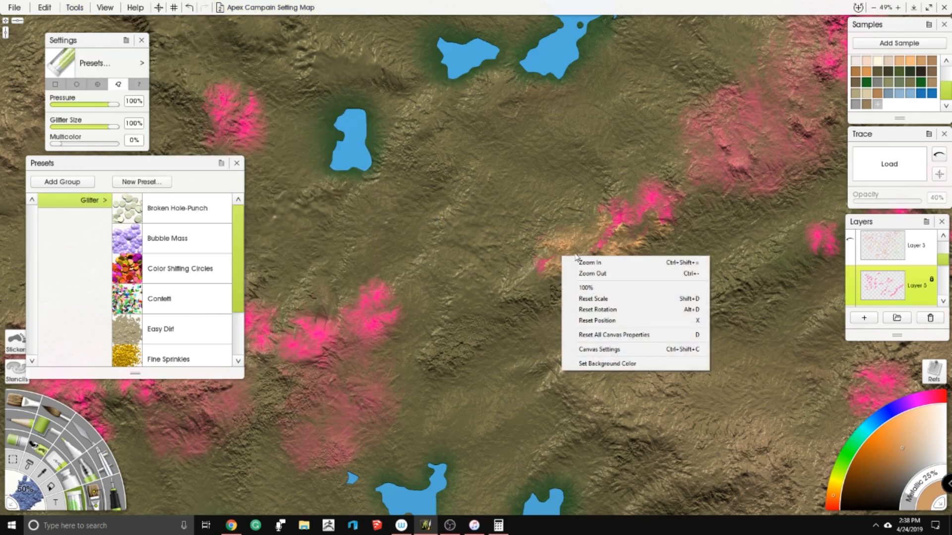
left_click(652, 231)
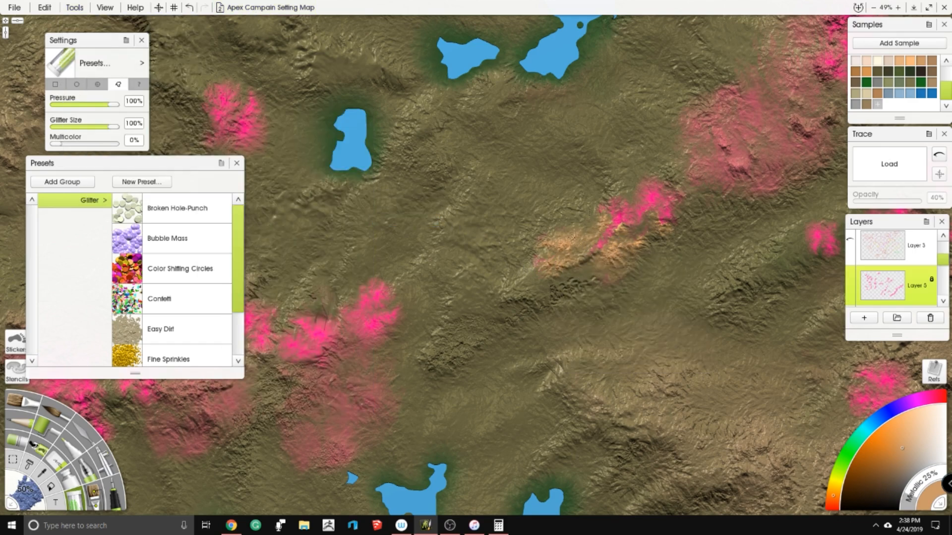
scroll(600, 236, "up", 2)
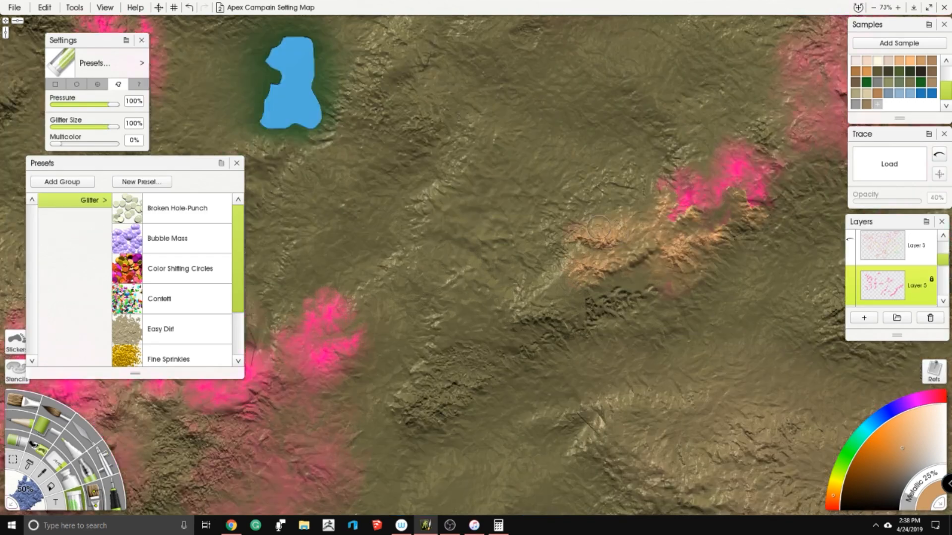
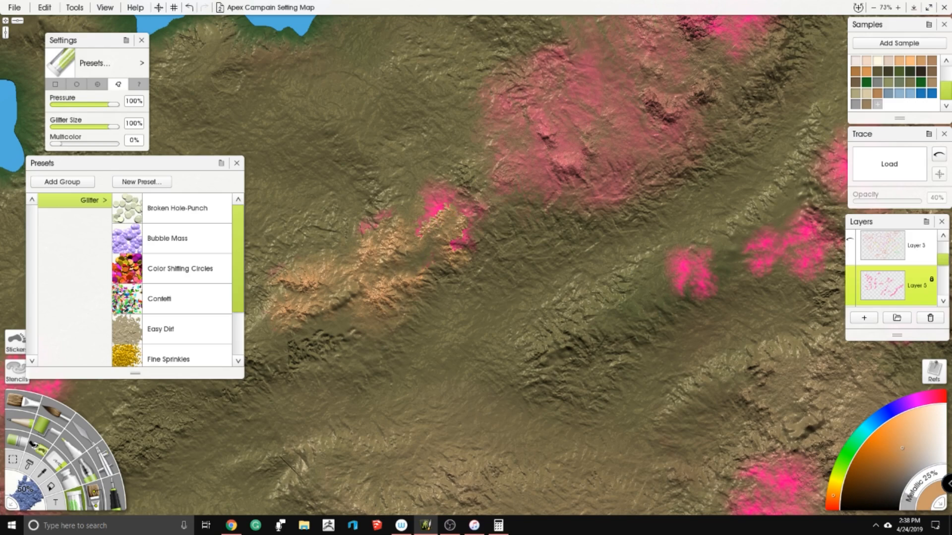
- Set the Glitter tool's size to 500% and switch its particles to the square shape
left_click_drag(376, 263, 495, 182)
left_click(34, 502)
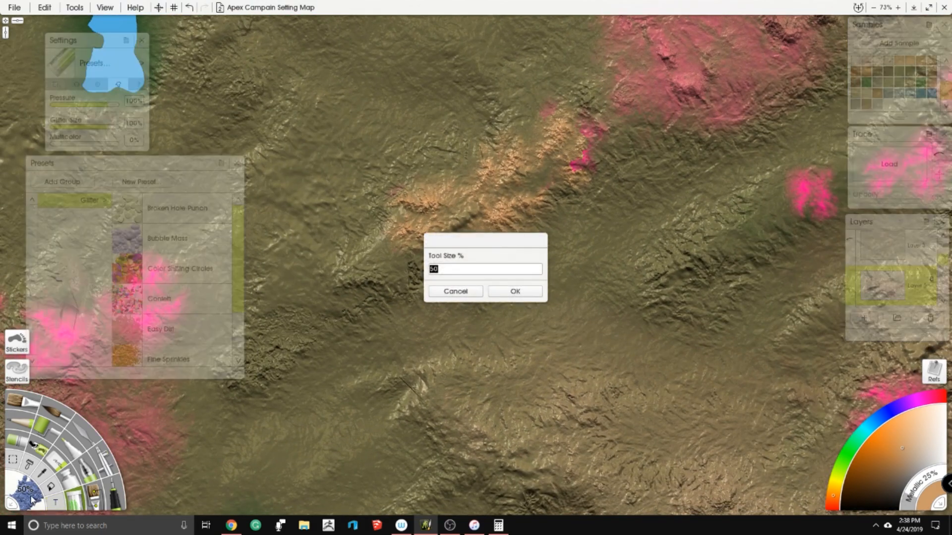
type("500")
key("Return")
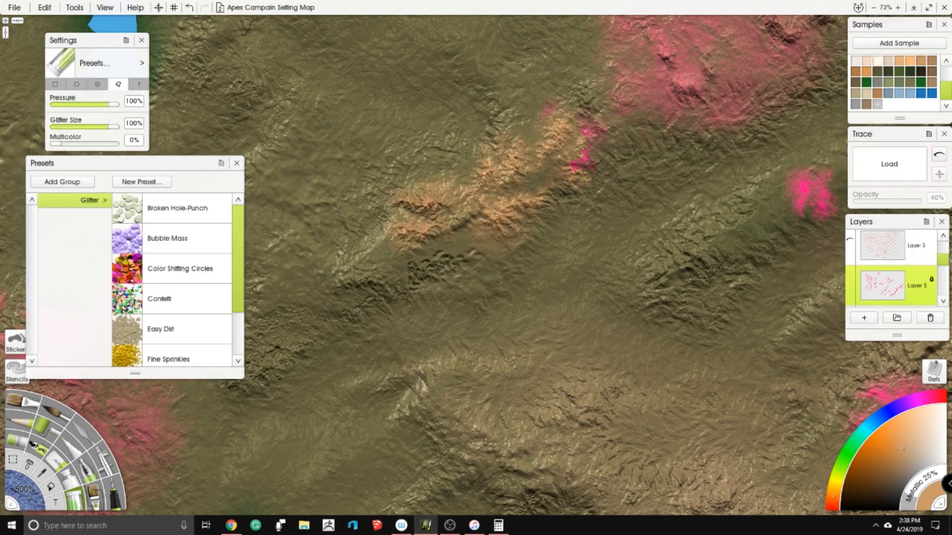
left_click(59, 88)
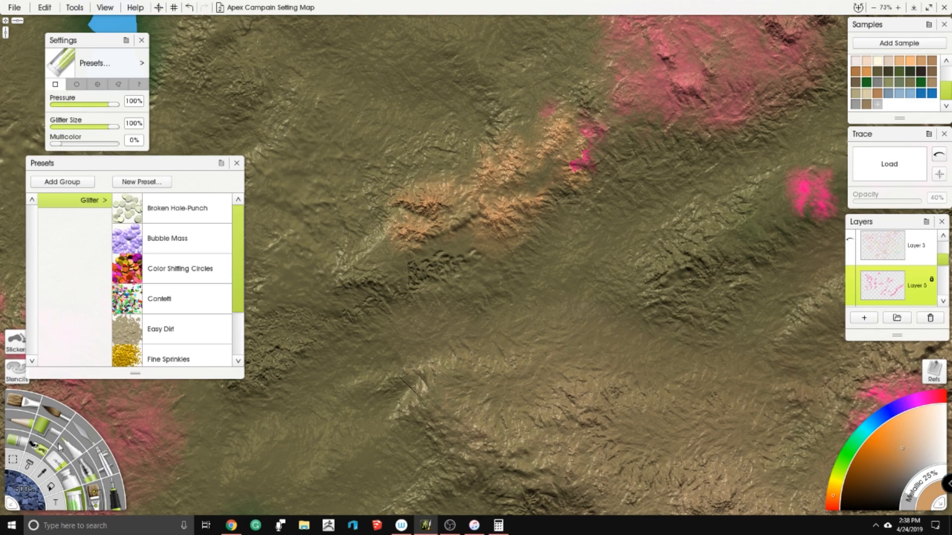
- Paint tan glitter over the partly coloured pink ridge and the large pink plateau northeast of it
mouse_move(577, 158)
left_mouse_down()
mouse_move(476, 191)
mouse_move(370, 242)
mouse_move(407, 233)
left_mouse_up()
left_click_drag(560, 198, 408, 305)
mouse_move(376, 277)
left_mouse_down()
mouse_move(540, 119)
mouse_move(547, 85)
mouse_move(404, 242)
mouse_move(414, 262)
mouse_move(385, 257)
mouse_move(407, 295)
left_mouse_up()
mouse_move(567, 218)
left_mouse_down()
mouse_move(650, 292)
mouse_move(648, 209)
left_mouse_up()
left_click_drag(555, 198, 502, 312)
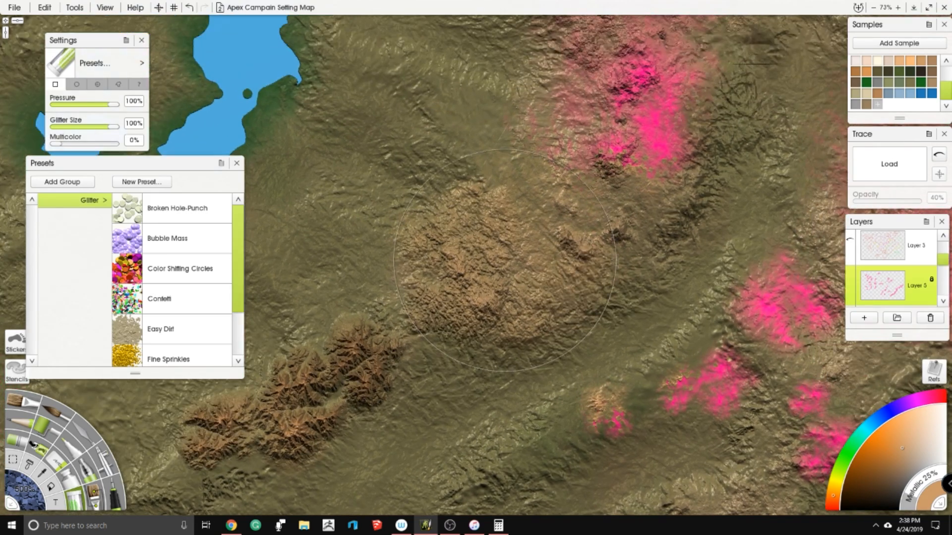
- Cover the pink mountains north of the plateau with tan glitter, up to the range's northern tip
mouse_move(625, 154)
left_mouse_down()
mouse_move(644, 90)
mouse_move(640, 159)
mouse_move(620, 60)
left_mouse_up()
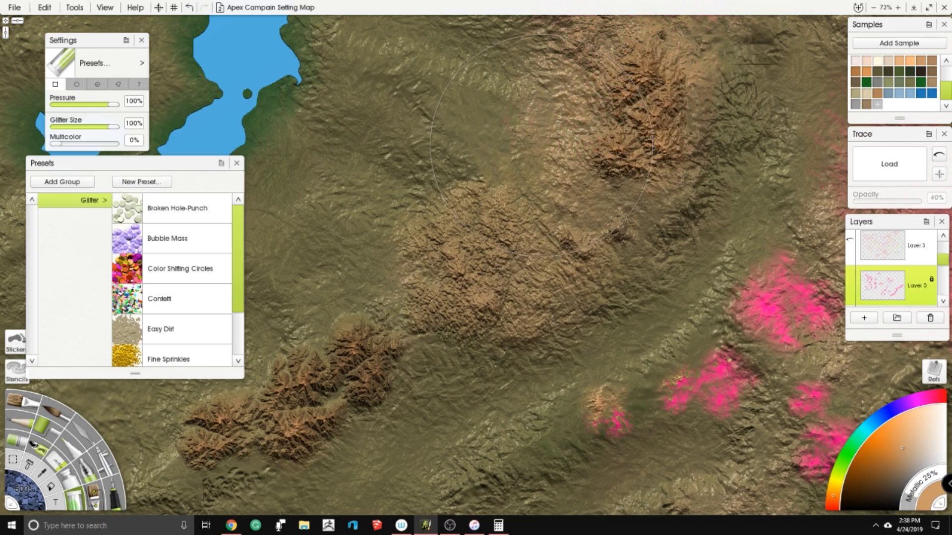
left_click_drag(620, 124, 563, 281)
mouse_move(570, 84)
left_mouse_down()
mouse_move(466, 104)
mouse_move(476, 124)
left_mouse_up()
mouse_move(542, 124)
left_mouse_down()
mouse_move(630, 94)
mouse_move(699, 99)
mouse_move(719, 89)
mouse_move(679, 65)
left_mouse_up()
mouse_move(575, 138)
left_mouse_down()
mouse_move(516, 285)
mouse_move(555, 109)
left_mouse_up()
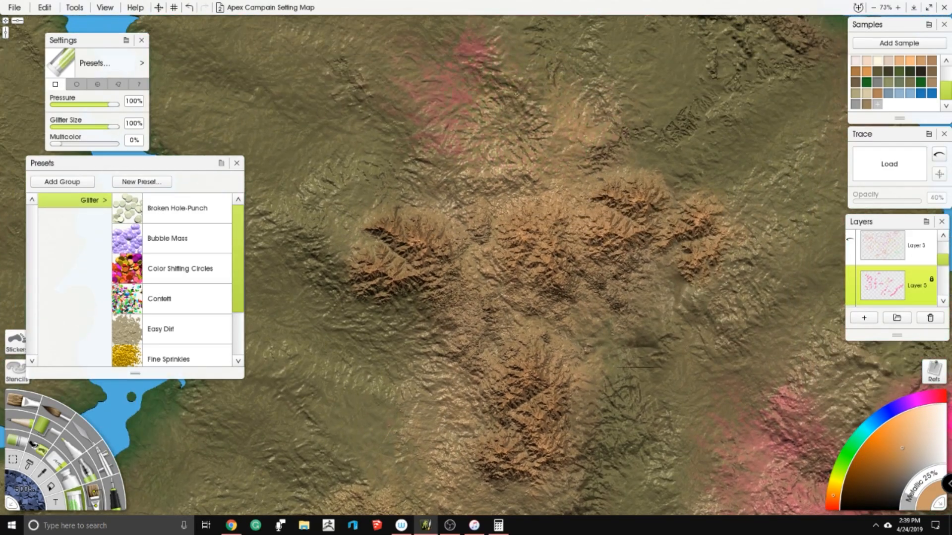
mouse_move(516, 219)
left_mouse_down()
mouse_move(580, 203)
mouse_move(526, 219)
mouse_move(513, 425)
left_mouse_up()
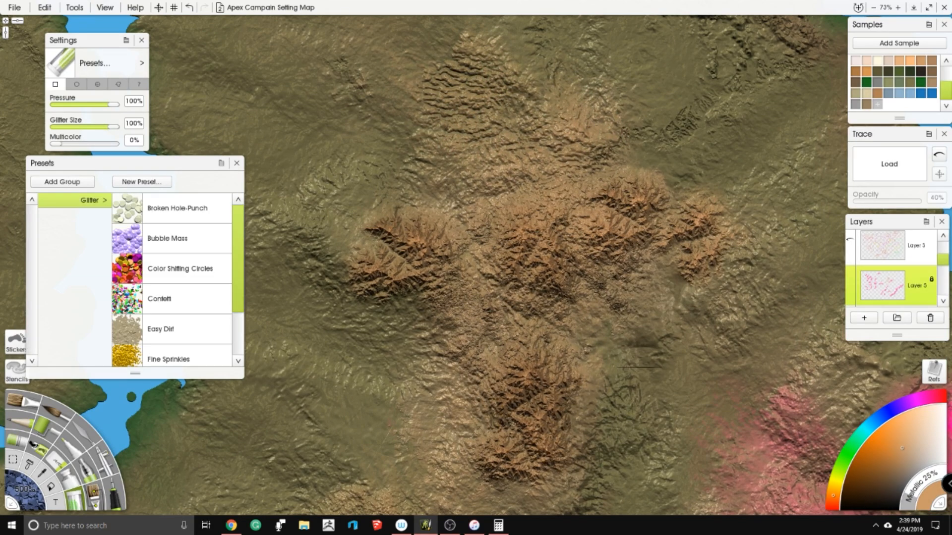
- Paint tan glitter over the pink mountains west of the small heart-shaped lake and the small peaks southwest of them
scroll(496, 272, "down", 5)
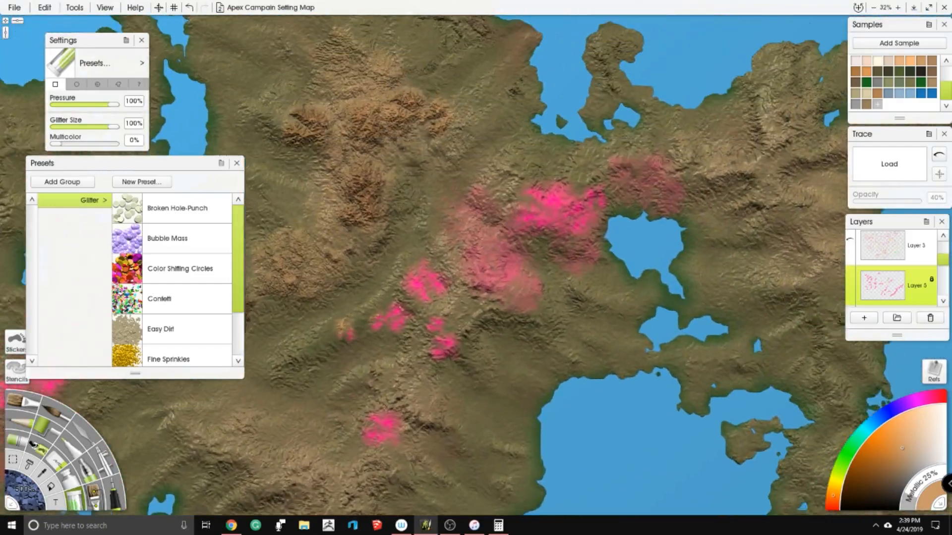
left_click_drag(445, 178, 437, 189)
mouse_move(515, 218)
left_mouse_down()
mouse_move(547, 219)
mouse_move(578, 237)
mouse_move(564, 266)
left_mouse_up()
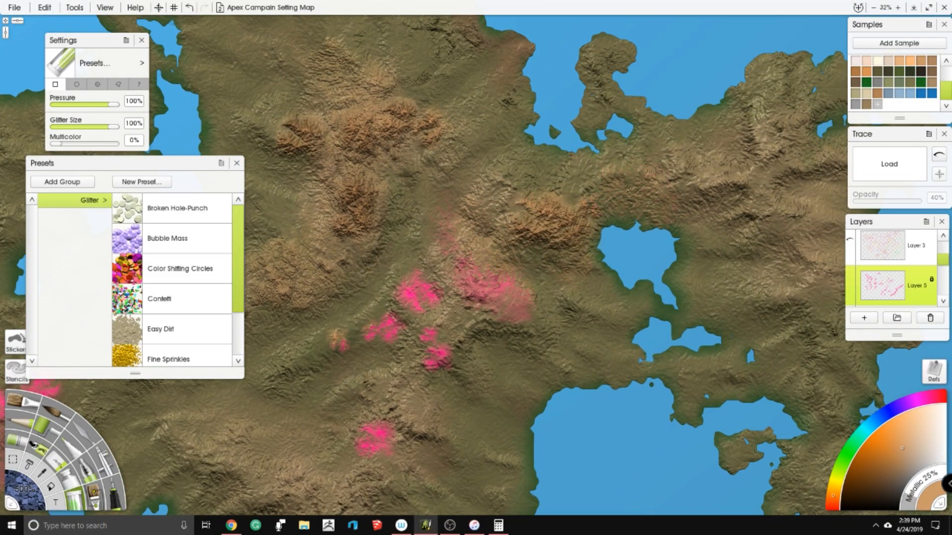
left_click_drag(543, 219, 491, 229)
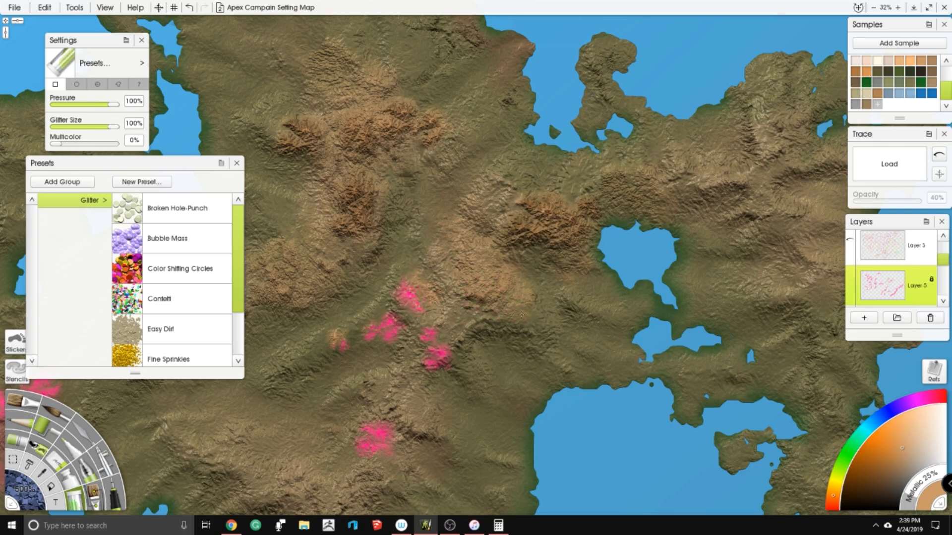
left_click_drag(498, 253, 533, 206)
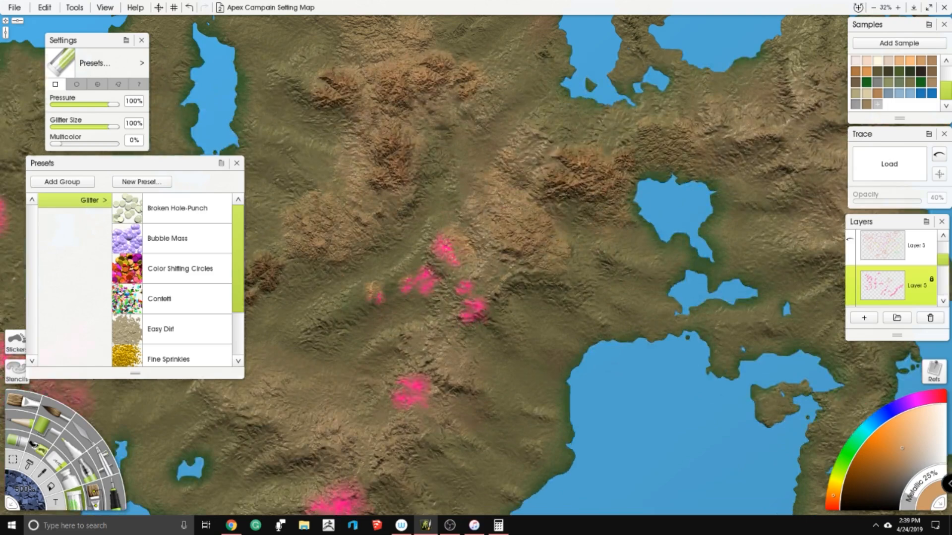
mouse_move(460, 241)
left_mouse_down()
mouse_move(444, 254)
mouse_move(456, 248)
left_mouse_up()
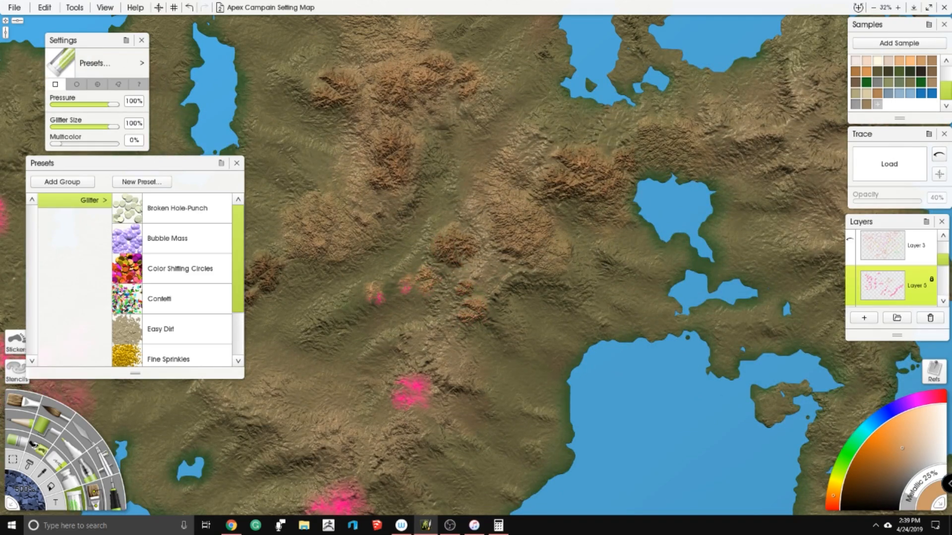
- Cover the remaining small pink peaks with tan glitter, following the central ridge south past the large inland water
left_click_drag(417, 378, 460, 284)
left_click_drag(460, 289, 450, 303)
mouse_move(389, 396)
left_mouse_down()
mouse_move(373, 431)
mouse_move(380, 447)
mouse_move(392, 418)
left_mouse_up()
left_click_drag(303, 382, 388, 246)
mouse_move(399, 349)
left_mouse_down()
mouse_move(391, 382)
mouse_move(465, 345)
left_mouse_up()
scroll(501, 277, "down", 5)
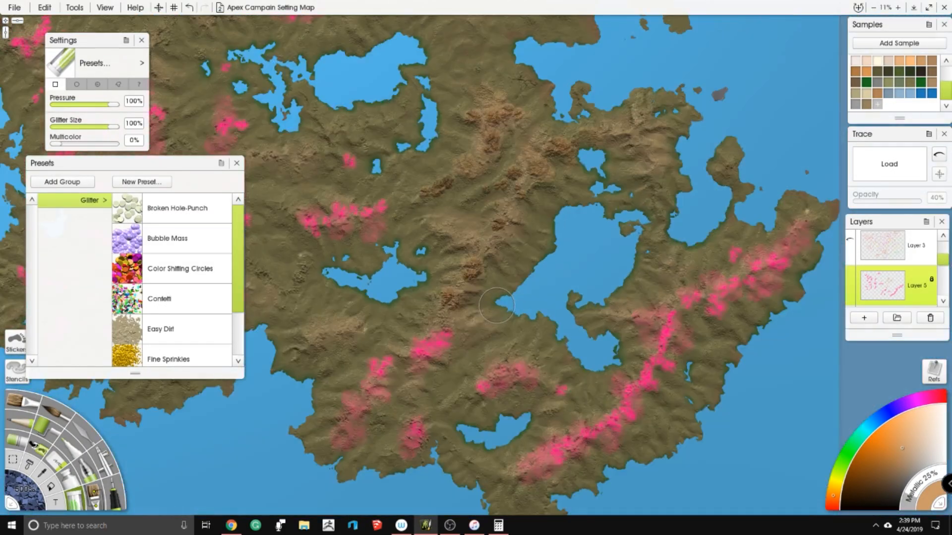
- Paint tan glitter over the pink range at the ridge's southern end, the curved range above the southern lake and its neighbouring peak
scroll(496, 229, "up", 5)
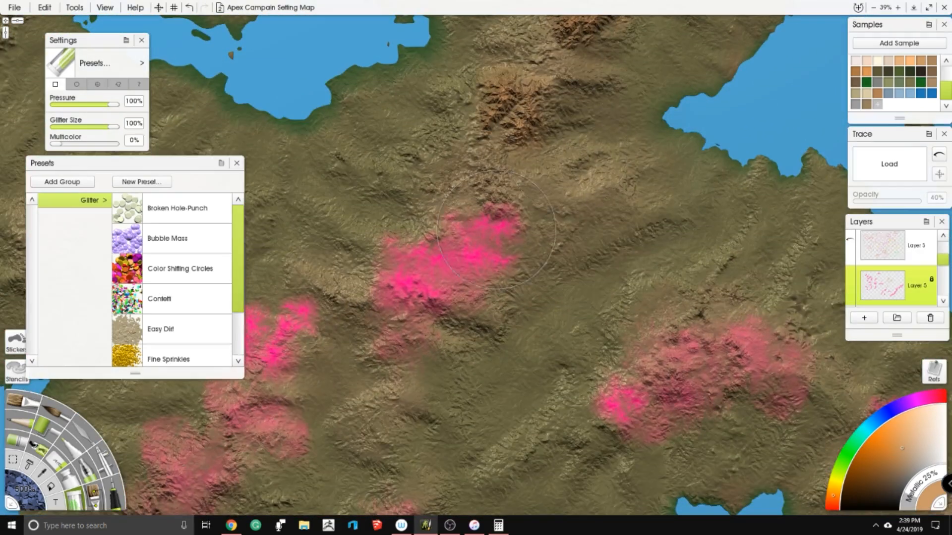
mouse_move(495, 229)
left_mouse_down()
mouse_move(516, 238)
mouse_move(471, 245)
mouse_move(416, 282)
mouse_move(386, 244)
mouse_move(461, 270)
mouse_move(488, 262)
mouse_move(389, 310)
left_mouse_up()
left_click_drag(511, 241, 506, 211)
mouse_move(604, 292)
left_mouse_down()
mouse_move(571, 268)
mouse_move(565, 238)
left_mouse_up()
mouse_move(650, 288)
left_mouse_down()
mouse_move(577, 347)
mouse_move(587, 339)
mouse_move(600, 366)
left_mouse_up()
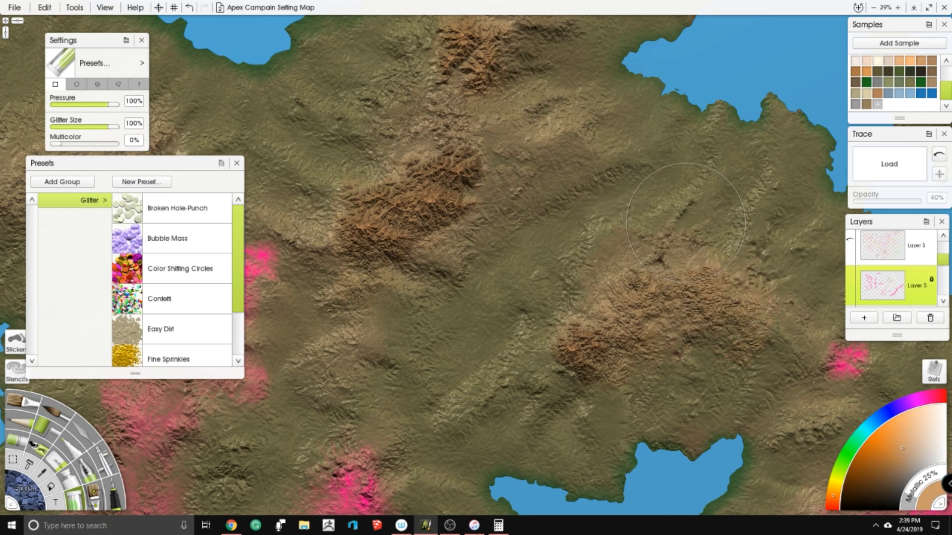
left_click_drag(803, 322, 525, 215)
mouse_move(563, 243)
left_mouse_down()
mouse_move(578, 255)
mouse_move(568, 262)
left_mouse_up()
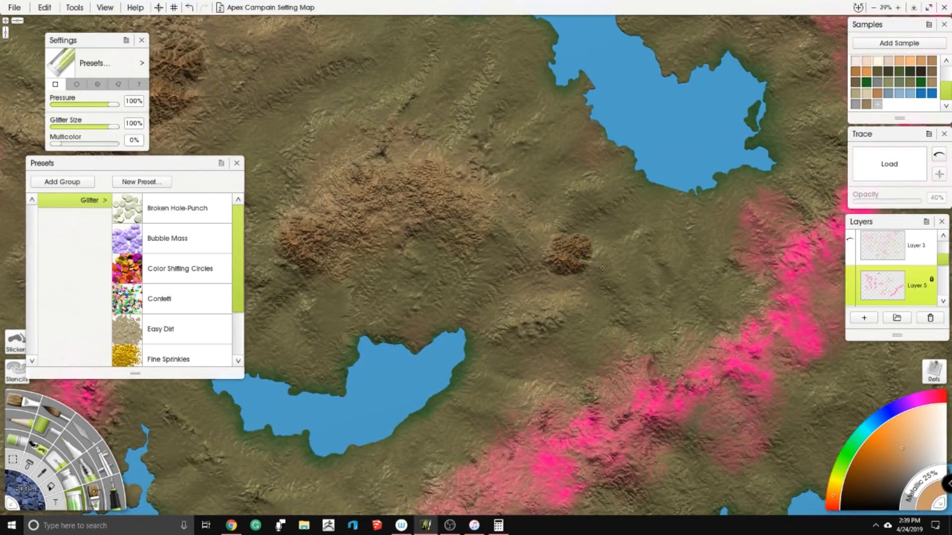
- Cover the southwestern part of the long pink coastal range with tan glitter, southeast of the southern lake
left_click_drag(479, 209, 510, 51)
mouse_move(575, 302)
left_mouse_down()
mouse_move(582, 317)
mouse_move(528, 324)
left_mouse_up()
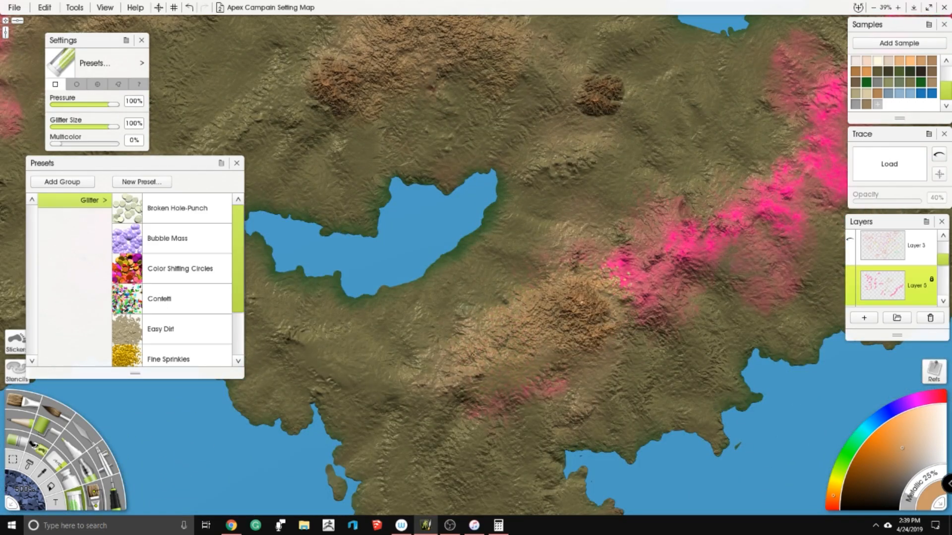
mouse_move(598, 298)
left_mouse_down()
mouse_move(622, 268)
mouse_move(582, 272)
left_mouse_up()
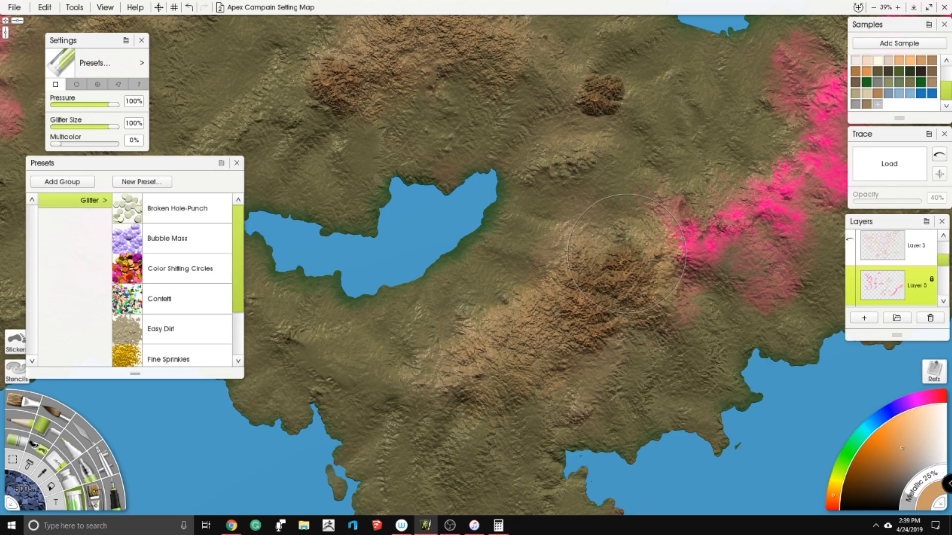
left_click_drag(627, 248, 497, 310)
mouse_move(595, 286)
left_mouse_down()
mouse_move(570, 300)
mouse_move(540, 352)
left_mouse_up()
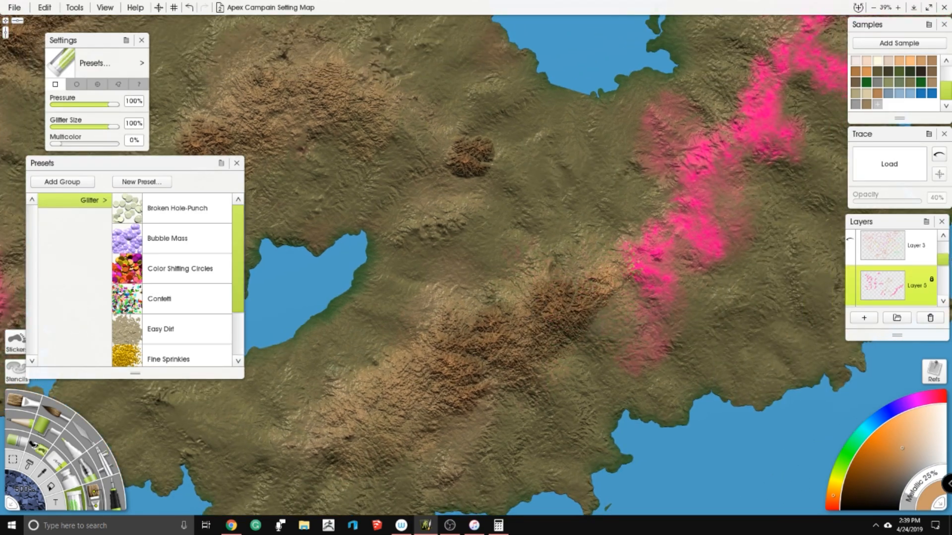
- Continue the tan glitter northeast along the pink coastal range and undo the last stroke
mouse_move(629, 278)
left_mouse_down()
mouse_move(653, 300)
mouse_move(643, 336)
left_mouse_up()
mouse_move(659, 268)
left_mouse_down()
mouse_move(704, 189)
mouse_move(694, 233)
mouse_move(749, 114)
mouse_move(674, 148)
left_mouse_up()
mouse_move(649, 114)
left_mouse_down()
mouse_move(783, 139)
mouse_move(783, 69)
mouse_move(738, 139)
left_mouse_up()
mouse_move(689, 174)
left_mouse_down()
mouse_move(712, 243)
mouse_move(727, 237)
mouse_move(716, 249)
mouse_move(571, 225)
mouse_move(421, 313)
mouse_move(446, 307)
left_mouse_up()
key("ctrl+z")
- Paint tan glitter over the coastal range's middle section east of the bay, undoing the final stroke
left_click_drag(511, 358, 426, 359)
mouse_move(553, 100)
left_mouse_down()
mouse_move(503, 155)
mouse_move(497, 192)
left_mouse_up()
left_click_drag(528, 265, 490, 224)
mouse_move(518, 273)
left_mouse_down()
mouse_move(595, 184)
mouse_move(647, 166)
mouse_move(567, 290)
left_mouse_up()
left_click_drag(607, 129, 566, 243)
key("ctrl+z")
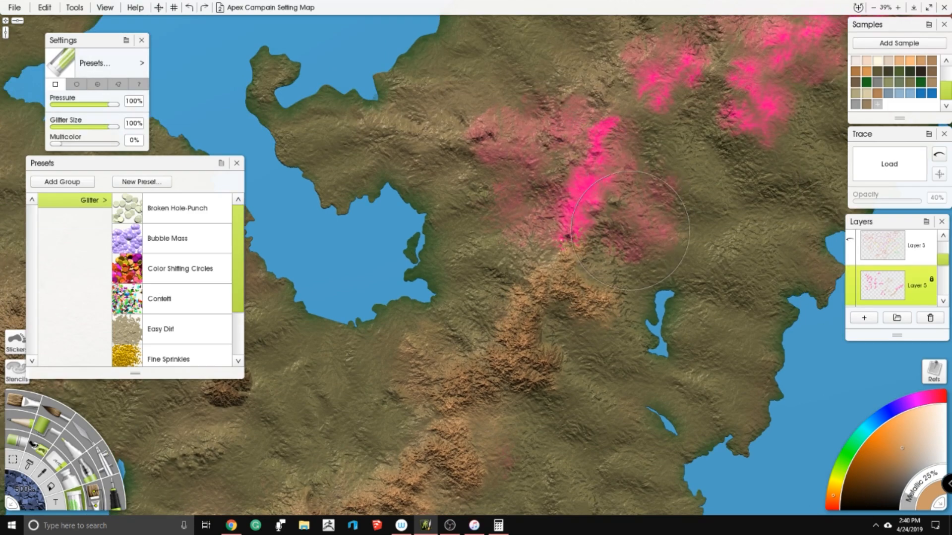
- Cover the rest of the pink coastal range and its side branches with tan glitter, up to the northeastern peninsula
mouse_move(609, 124)
left_mouse_down()
mouse_move(570, 253)
mouse_move(605, 144)
mouse_move(483, 157)
left_mouse_up()
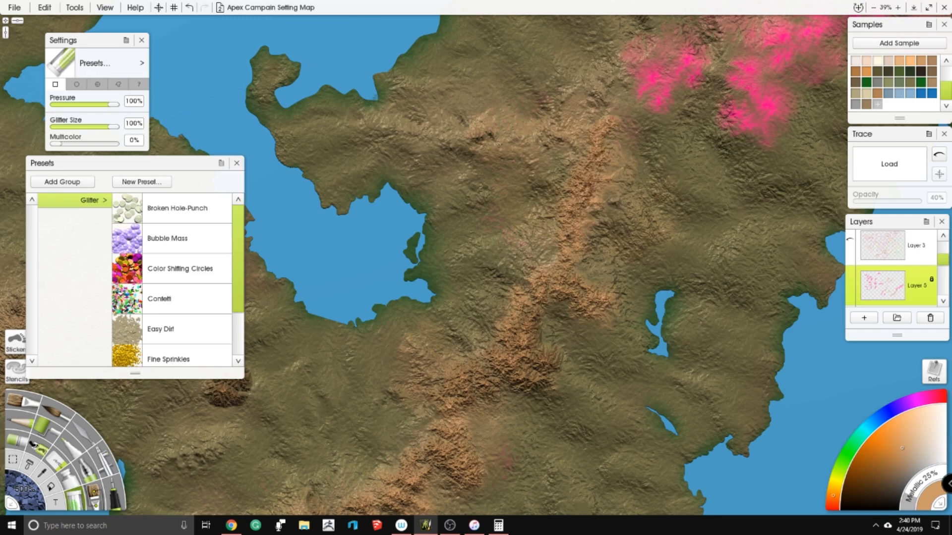
mouse_move(611, 123)
left_mouse_down()
mouse_move(566, 263)
mouse_move(565, 238)
left_mouse_up()
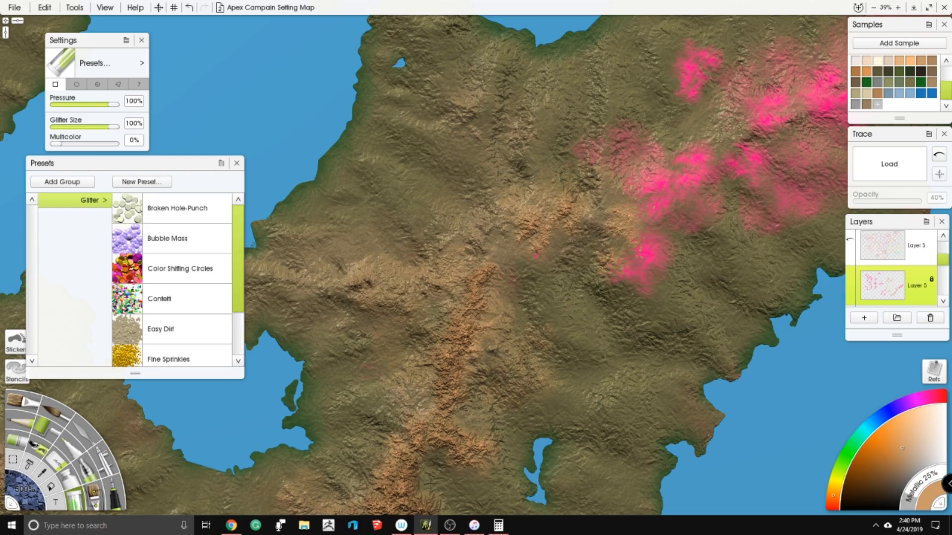
mouse_move(642, 267)
left_mouse_down()
mouse_move(538, 227)
mouse_move(686, 166)
mouse_move(602, 157)
left_mouse_up()
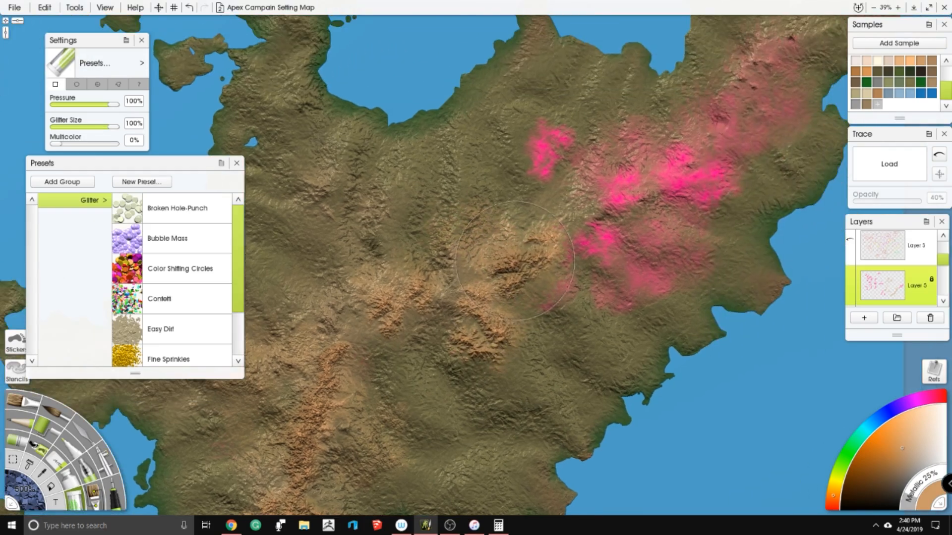
mouse_move(619, 196)
left_mouse_down()
mouse_move(582, 243)
mouse_move(645, 277)
left_mouse_up()
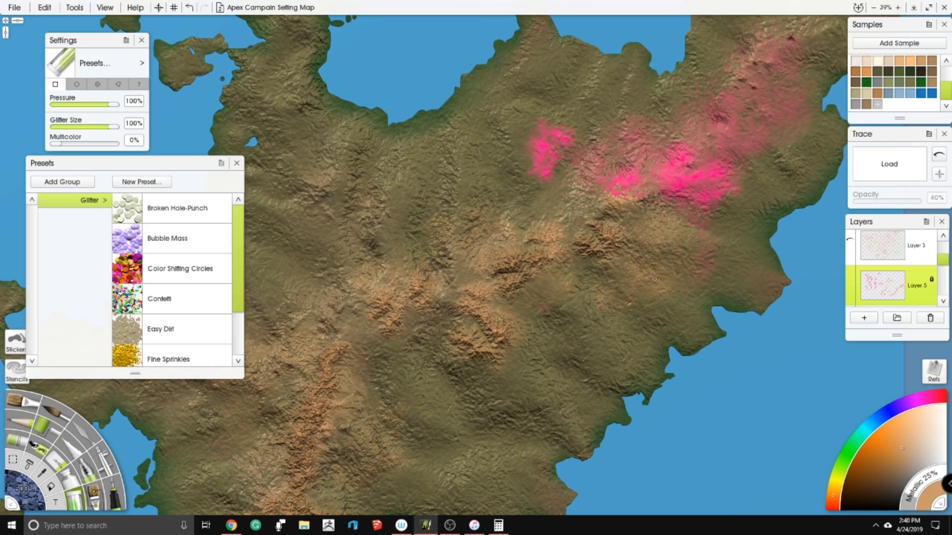
mouse_move(718, 164)
left_mouse_down()
mouse_move(620, 189)
mouse_move(560, 144)
mouse_move(540, 164)
left_mouse_up()
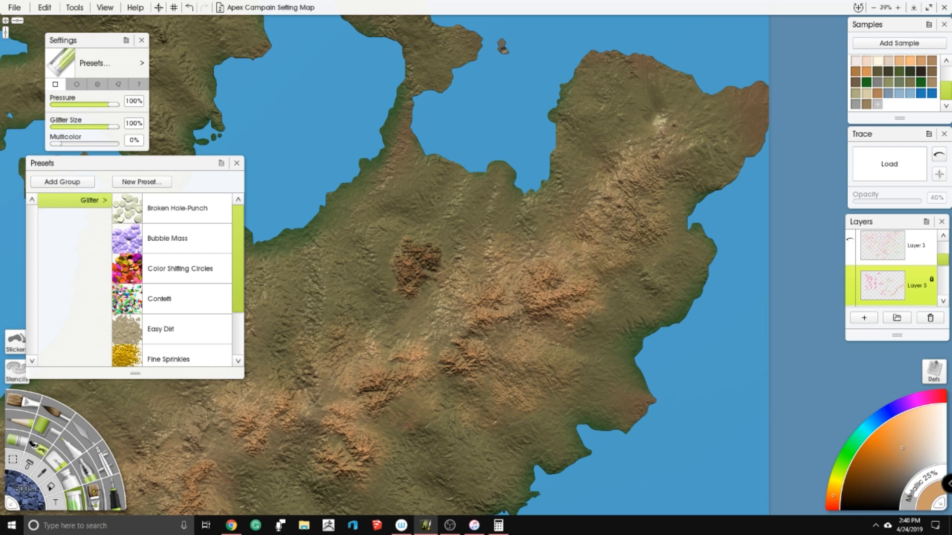
scroll(618, 365, "down", 5)
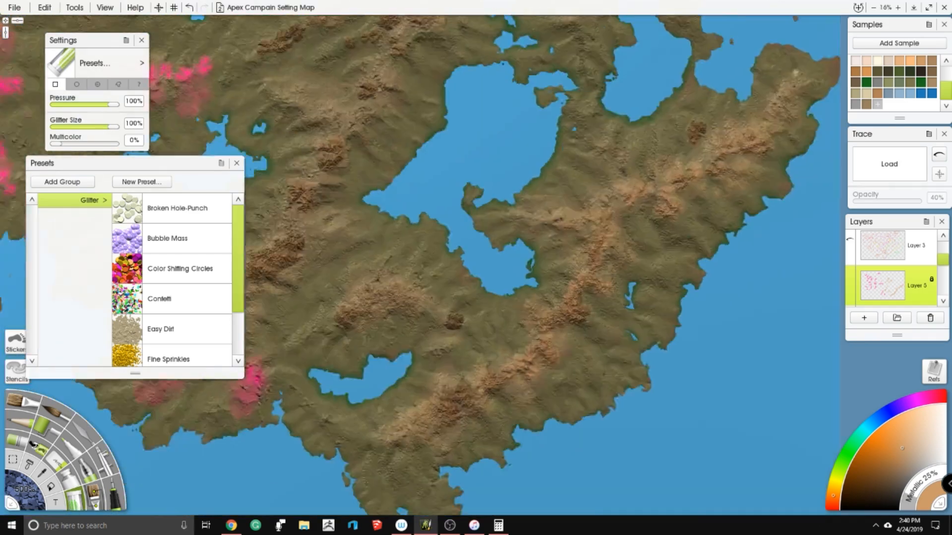
- Paint tan glitter over the pink mountain groups in the southwest, west of the southern lake
scroll(460, 232, "up", 5)
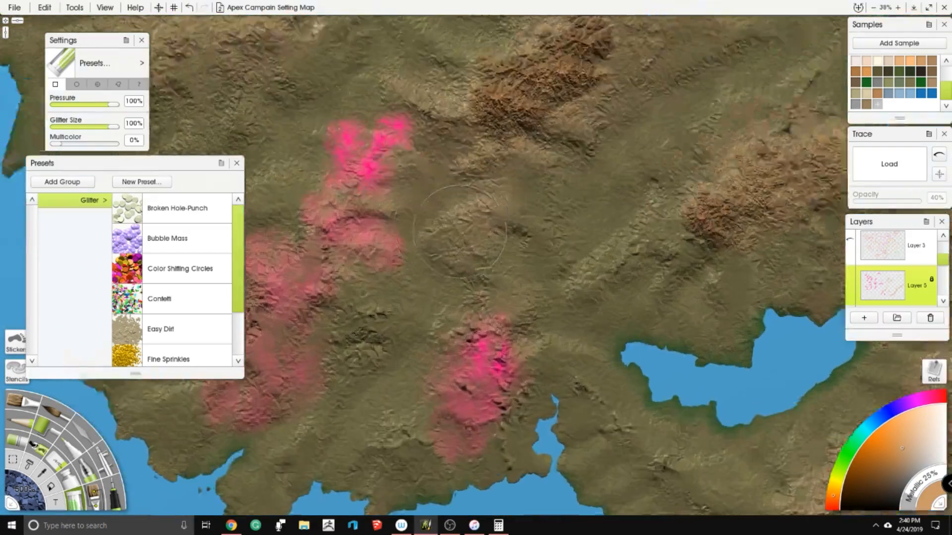
scroll(460, 232, "up", 2)
mouse_move(471, 149)
left_mouse_down()
mouse_move(446, 104)
mouse_move(456, 114)
mouse_move(347, 258)
mouse_move(351, 278)
left_mouse_up()
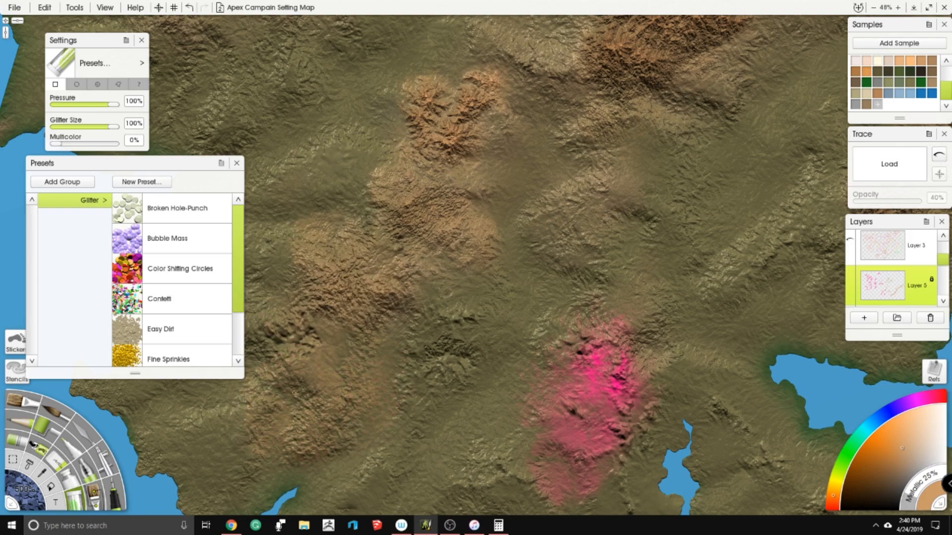
mouse_move(585, 377)
left_mouse_down()
mouse_move(589, 407)
mouse_move(610, 376)
mouse_move(600, 347)
mouse_move(617, 306)
left_mouse_up()
- Cover the pink north-south ridge and nearby peaks in the western inland region with tan glitter
scroll(637, 270, "down", 3)
left_click_drag(637, 247, 701, 399)
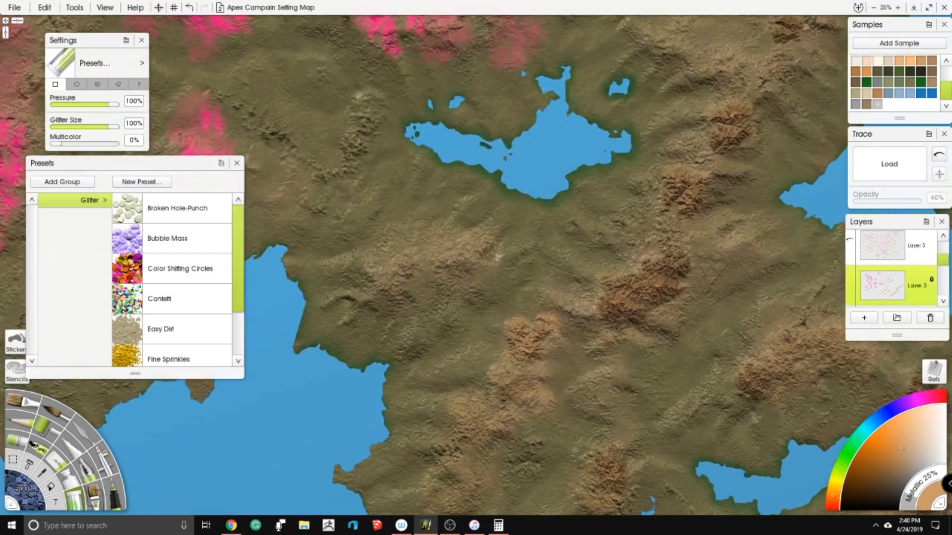
left_click_drag(549, 240, 626, 289)
scroll(476, 239, "up", 2)
left_click_drag(476, 239, 589, 262)
left_click_drag(377, 278, 608, 285)
mouse_move(515, 294)
left_mouse_down()
mouse_move(497, 312)
mouse_move(419, 325)
mouse_move(540, 214)
mouse_move(570, 238)
mouse_move(510, 112)
left_mouse_up()
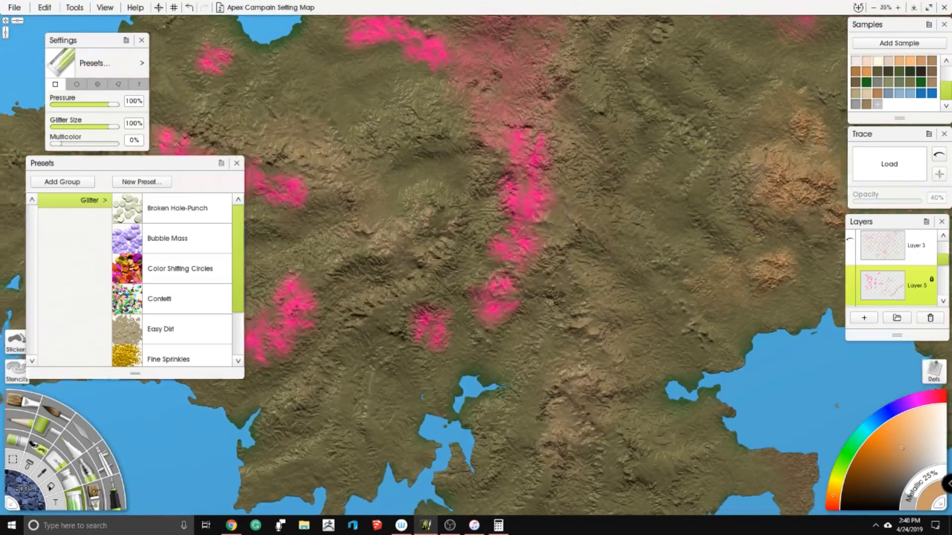
mouse_move(541, 198)
left_mouse_down()
mouse_move(511, 149)
mouse_move(496, 282)
mouse_move(422, 337)
mouse_move(515, 129)
left_mouse_up()
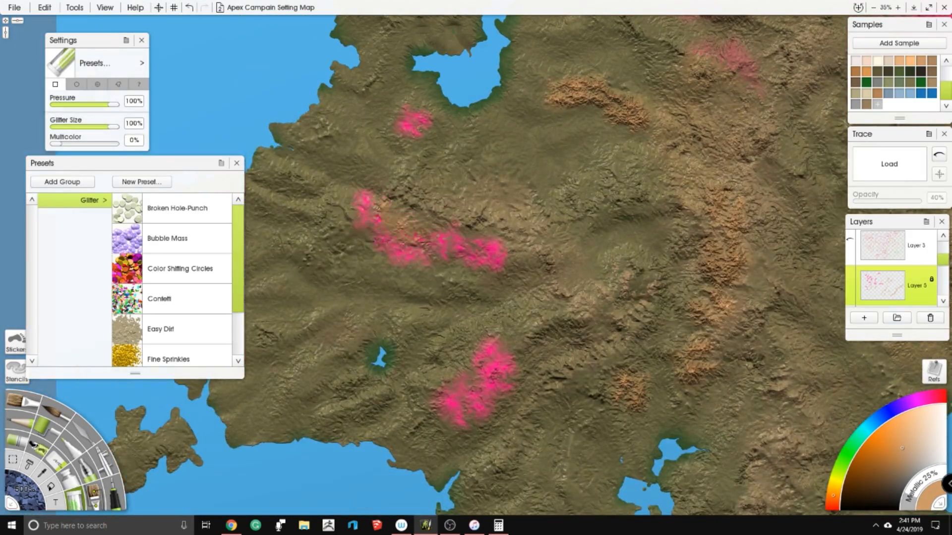
- Paint tan glitter over the scattered pink ridges and peaks south and east of the hook-shaped western lake
left_click_drag(366, 201, 496, 260)
mouse_move(498, 352)
left_mouse_down()
mouse_move(461, 409)
mouse_move(491, 343)
left_mouse_up()
left_click_drag(476, 208, 486, 318)
left_click_drag(435, 223, 422, 238)
left_click_drag(514, 229, 405, 335)
mouse_move(473, 191)
left_mouse_down()
mouse_move(521, 171)
mouse_move(567, 183)
left_mouse_up()
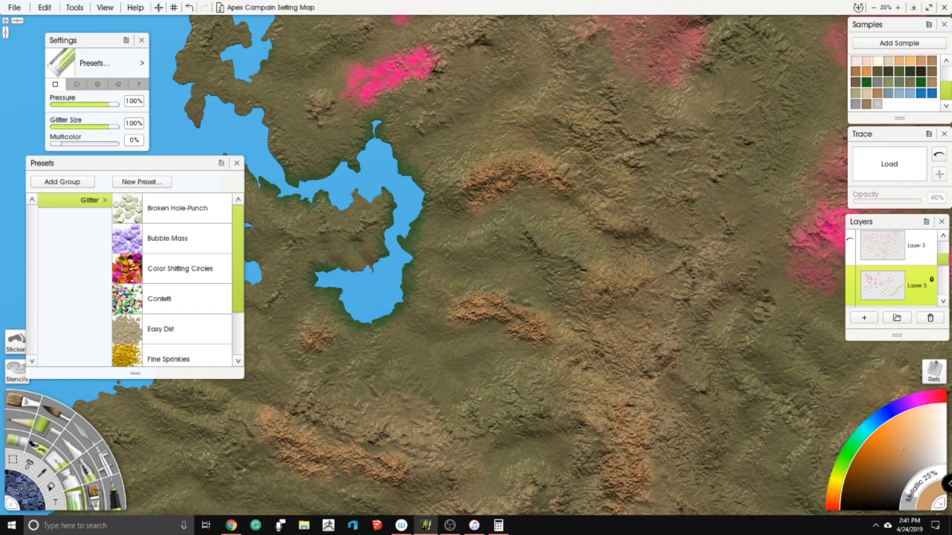
- Cover the pink inland ridge and the jagged pink range north of the branching lake with tan glitter
left_click_drag(626, 280, 353, 332)
mouse_move(533, 286)
left_mouse_down()
mouse_move(577, 278)
mouse_move(637, 307)
mouse_move(642, 363)
mouse_move(657, 258)
left_mouse_up()
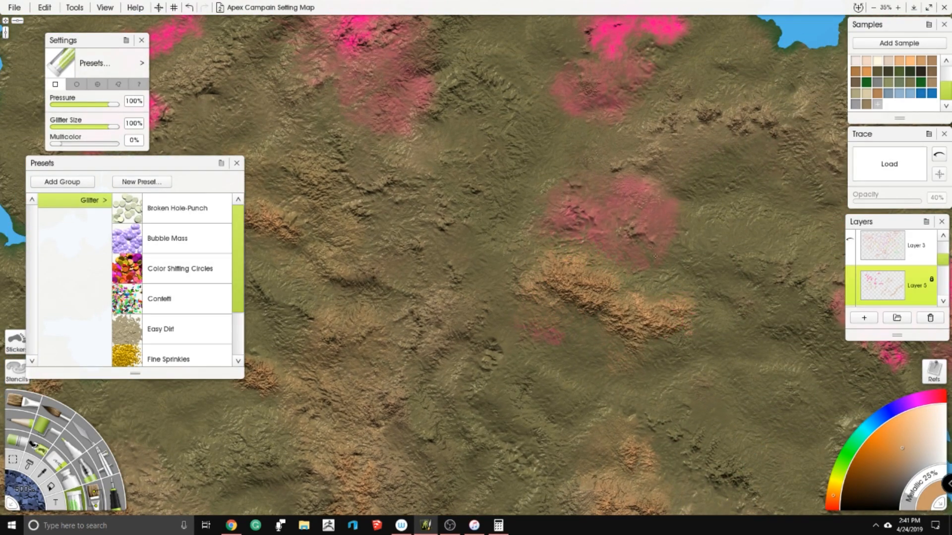
left_click_drag(545, 233, 542, 364)
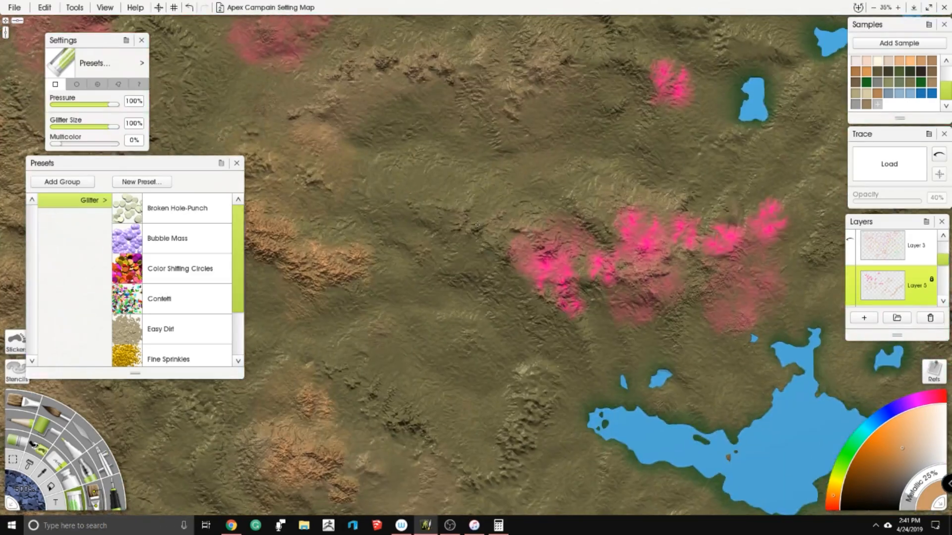
mouse_move(670, 233)
left_mouse_down()
mouse_move(766, 218)
mouse_move(784, 226)
left_mouse_up()
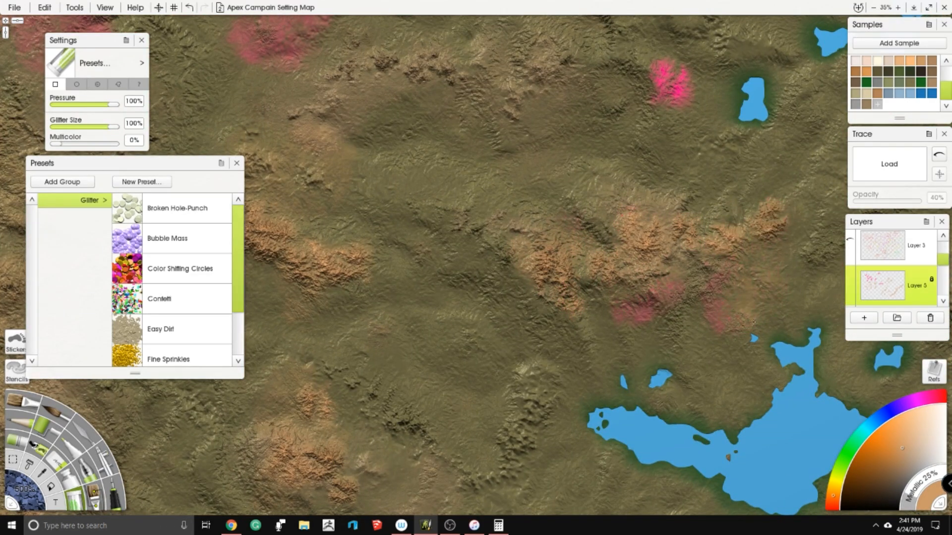
mouse_move(647, 256)
left_mouse_down()
mouse_move(629, 220)
mouse_move(610, 262)
mouse_move(550, 285)
mouse_move(570, 307)
left_mouse_up()
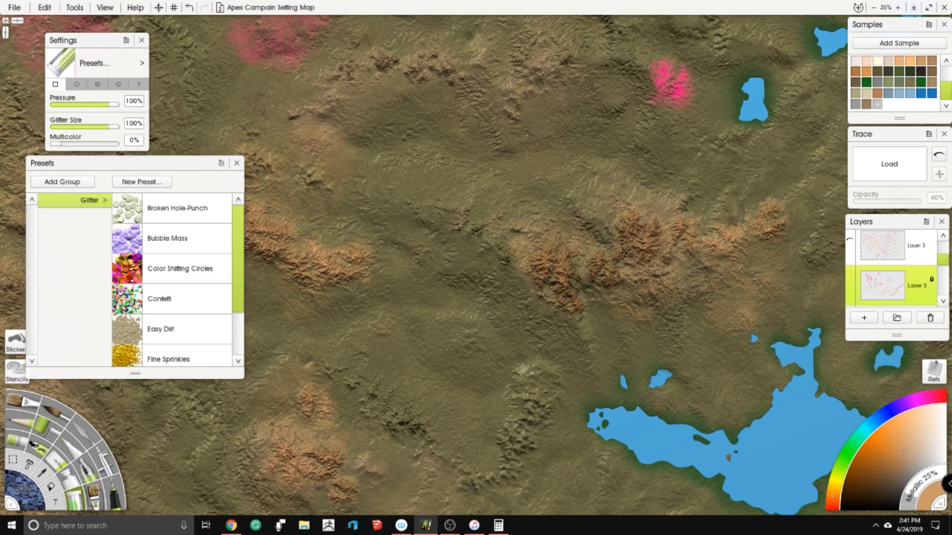
- Paint tan glitter over the isolated pink peak beside the small lake and the pink patches around the curved ridge southwest of the branching lake
mouse_move(701, 246)
left_mouse_down()
mouse_move(765, 218)
mouse_move(660, 231)
left_mouse_up()
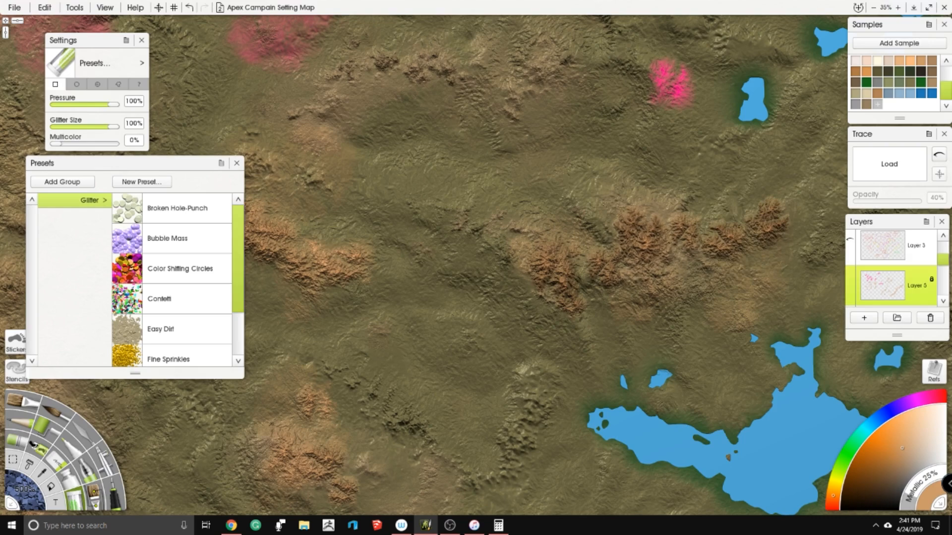
left_click_drag(598, 136, 585, 227)
left_click_drag(654, 161, 662, 186)
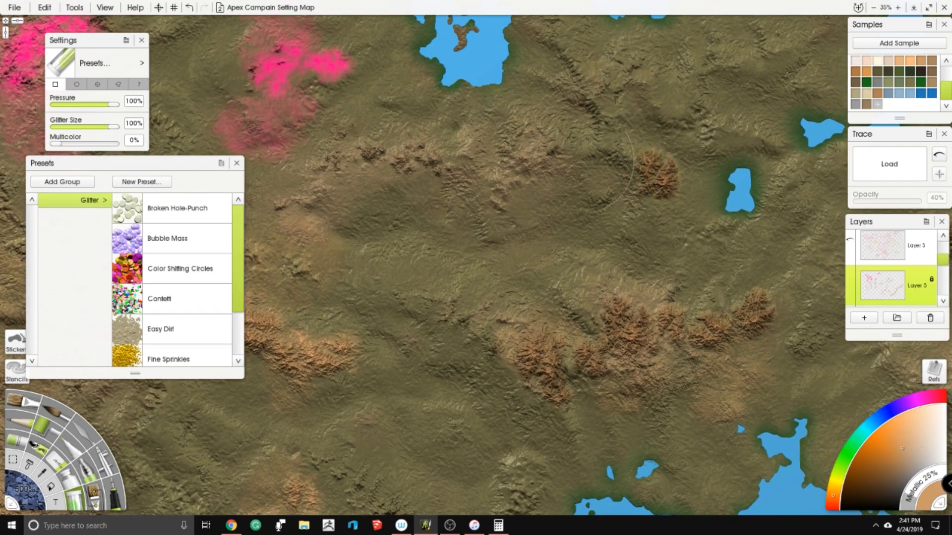
left_click_drag(614, 227, 864, 349)
mouse_move(592, 188)
left_mouse_down()
mouse_move(547, 181)
mouse_move(517, 230)
left_mouse_up()
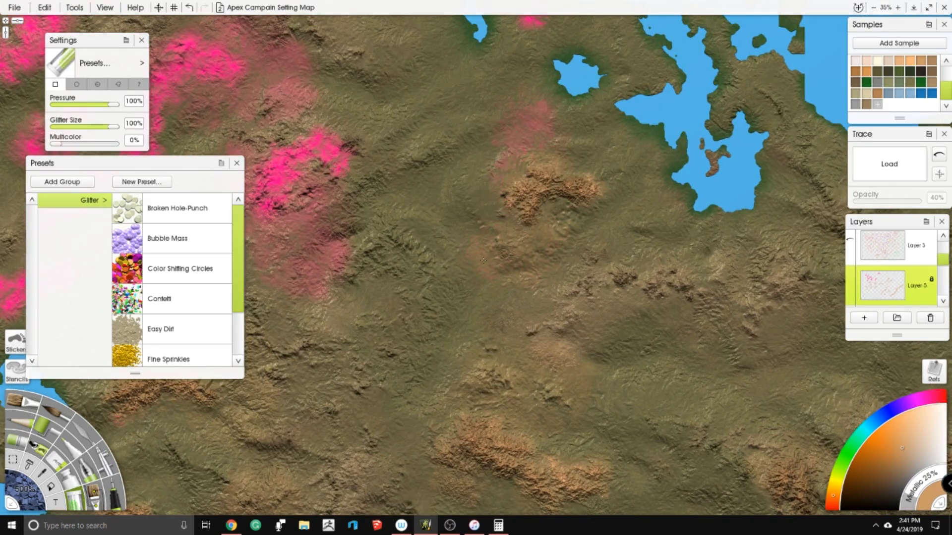
left_click_drag(528, 203, 514, 132)
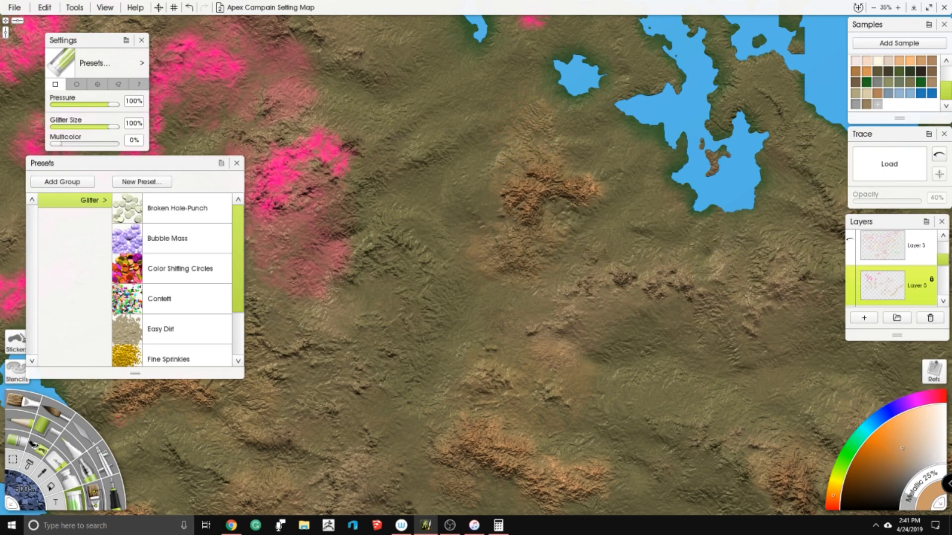
- Cover the large pink mountain group and the scattered pink ridges of the northwestern region with tan glitter
left_click_drag(442, 195, 681, 213)
mouse_move(577, 171)
left_mouse_down()
mouse_move(505, 206)
mouse_move(525, 284)
left_mouse_up()
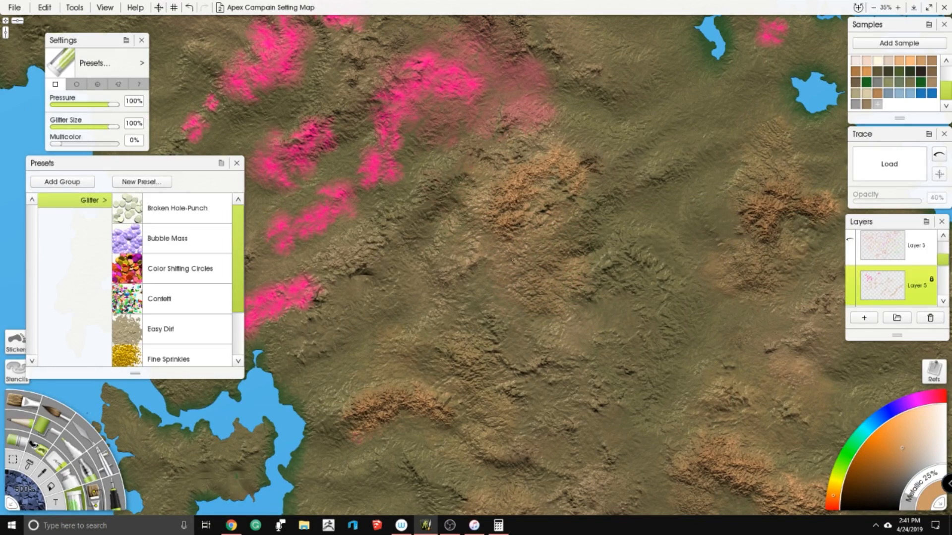
left_click_drag(503, 218, 533, 108)
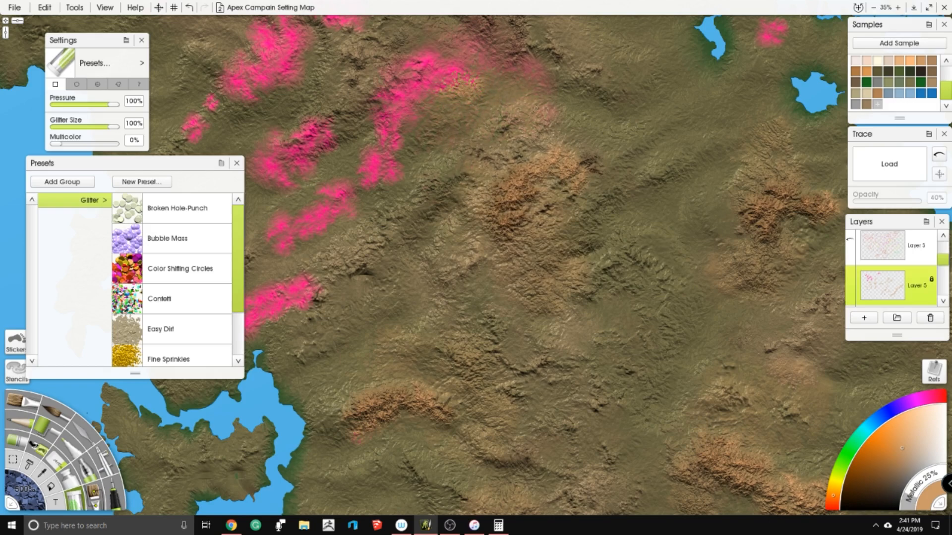
mouse_move(471, 77)
left_mouse_down()
mouse_move(458, 64)
mouse_move(407, 95)
mouse_move(385, 173)
left_mouse_up()
mouse_move(384, 173)
left_mouse_down()
mouse_move(448, 238)
mouse_move(451, 149)
mouse_move(461, 204)
mouse_move(376, 278)
mouse_move(300, 367)
mouse_move(342, 372)
mouse_move(372, 355)
left_mouse_up()
mouse_move(372, 355)
left_mouse_down()
mouse_move(570, 347)
mouse_move(547, 358)
mouse_move(571, 213)
mouse_move(625, 198)
mouse_move(557, 125)
left_mouse_up()
mouse_move(563, 172)
left_mouse_down()
mouse_move(515, 282)
mouse_move(472, 341)
left_mouse_up()
mouse_move(456, 164)
left_mouse_down()
mouse_move(506, 69)
mouse_move(495, 114)
mouse_move(416, 149)
mouse_move(421, 159)
left_mouse_up()
- Paint tan glitter over the pink range near the map's northern edge, north of the branching lake
scroll(475, 156, "down", 1)
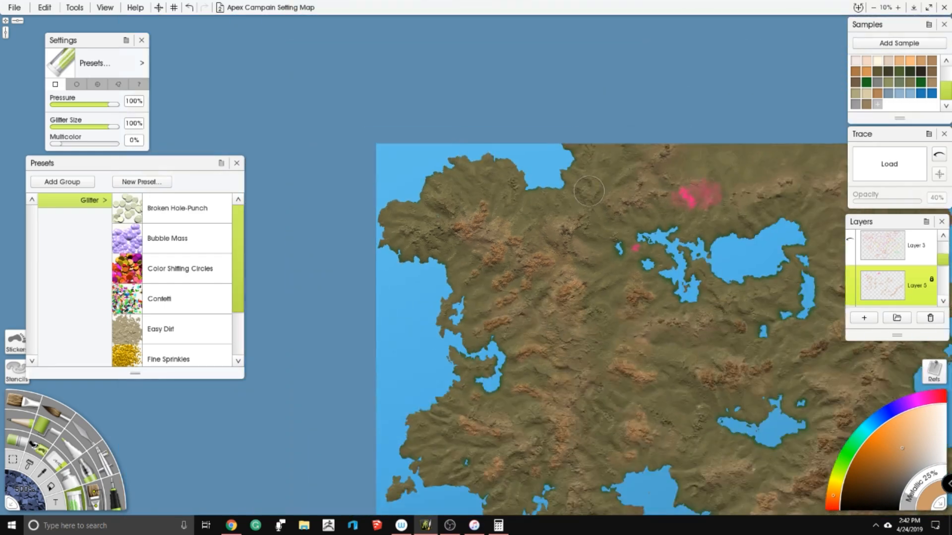
left_click_drag(675, 175, 449, 43)
left_click_drag(440, 142, 467, 321)
scroll(479, 224, "up", 4)
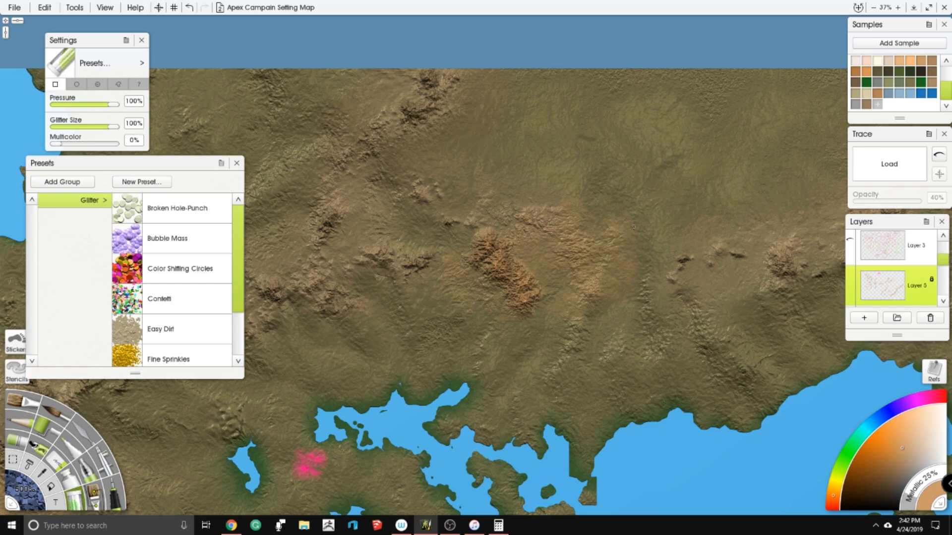
- Cover the last small pink peak between the narrow lake and the branching northern lake with tan glitter
scroll(560, 271, "up", 3)
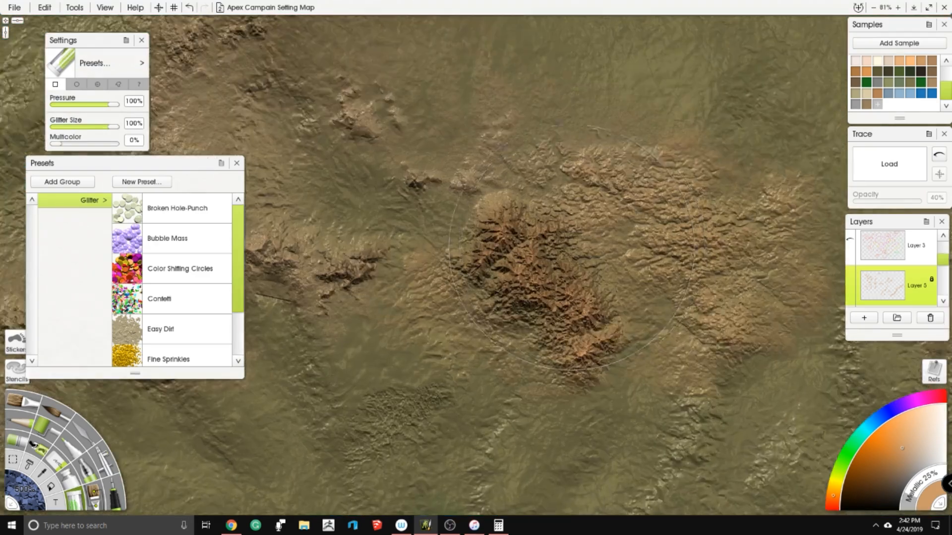
left_click_drag(682, 302, 515, 308)
scroll(580, 223, "down", 4)
mouse_move(575, 229)
left_mouse_down()
mouse_move(722, 125)
mouse_move(742, 99)
left_mouse_up()
mouse_move(453, 290)
left_mouse_down()
mouse_move(444, 298)
mouse_move(543, 101)
left_mouse_up()
left_click_drag(446, 268, 555, 139)
left_click_drag(370, 22, 555, 217)
left_click_drag(420, 121, 469, 229)
scroll(470, 231, "up", 2)
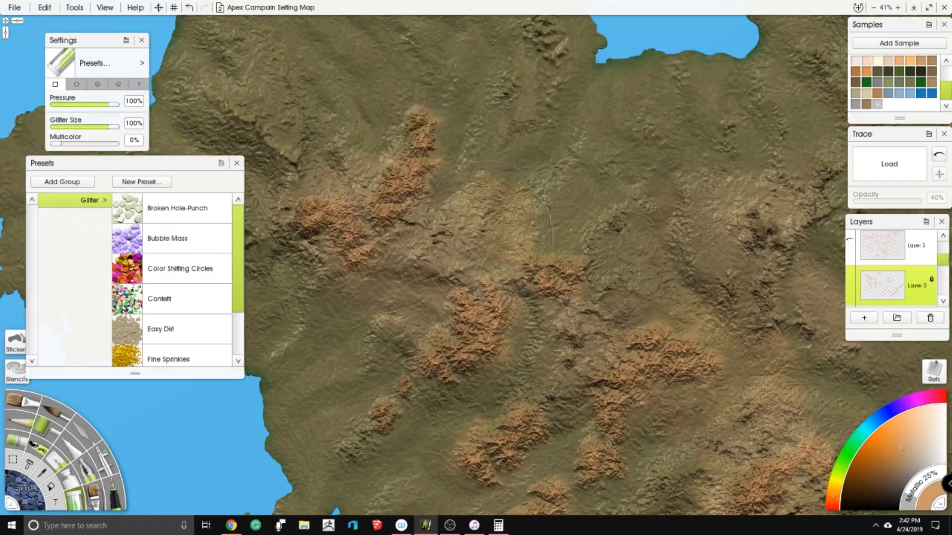
left_click_drag(511, 328, 581, 260)
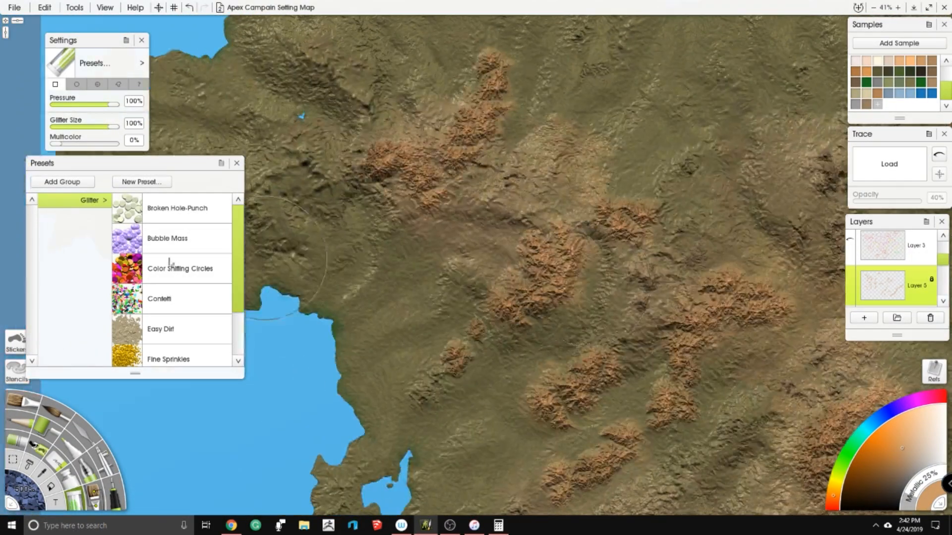
- Switch the glitter to the irregular flake shape at 500% size and paint over the northwestern mountain ridges
left_click(118, 84)
scroll(550, 317, "up", 3)
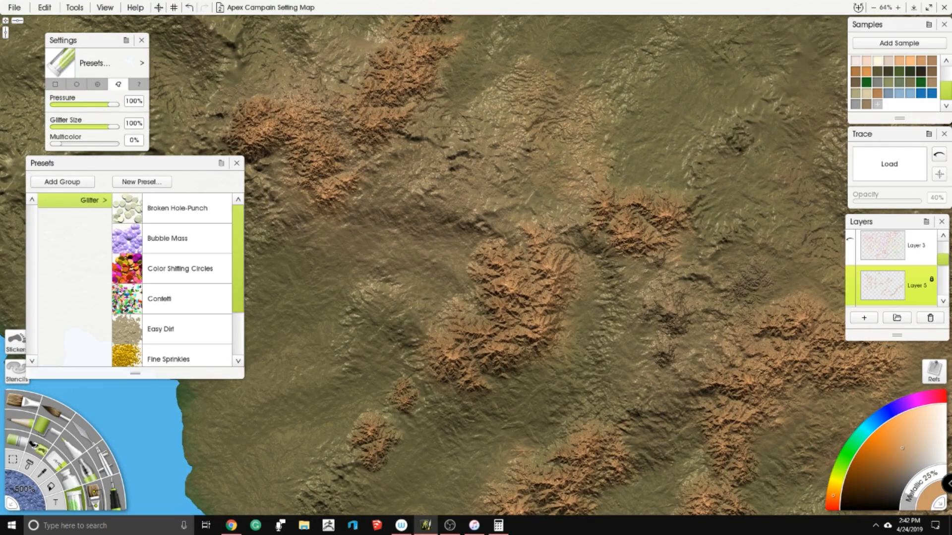
left_click_drag(423, 73, 447, 122)
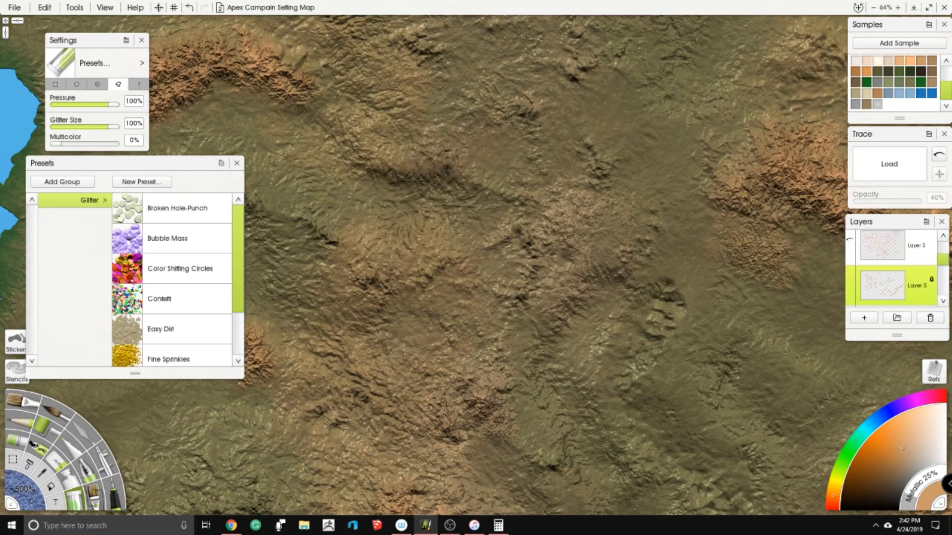
right_click(436, 207)
key("Escape")
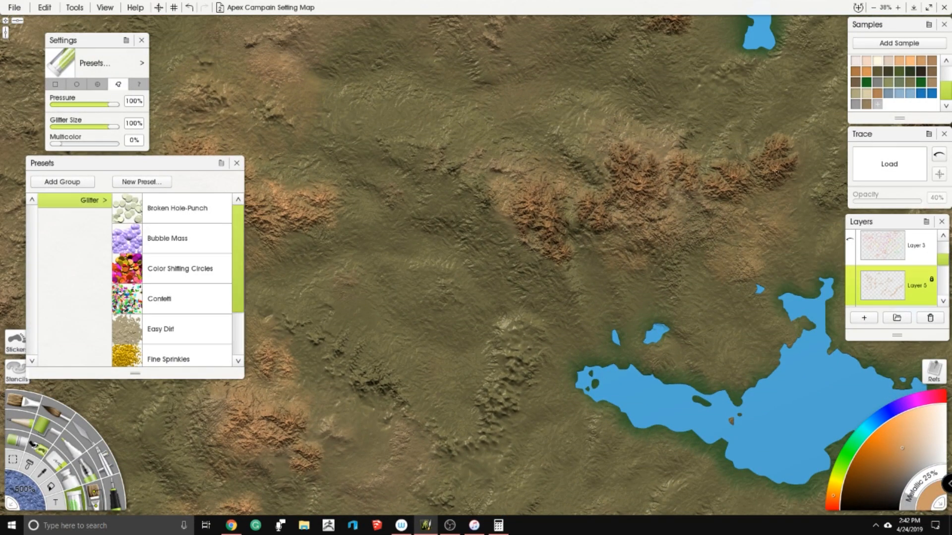
- Examine the recoloured mountain ranges across the southern, central and northeastern parts of the map
scroll(505, 273, "down", 5)
left_click_drag(505, 273, 406, 229)
scroll(496, 198, "up", 5)
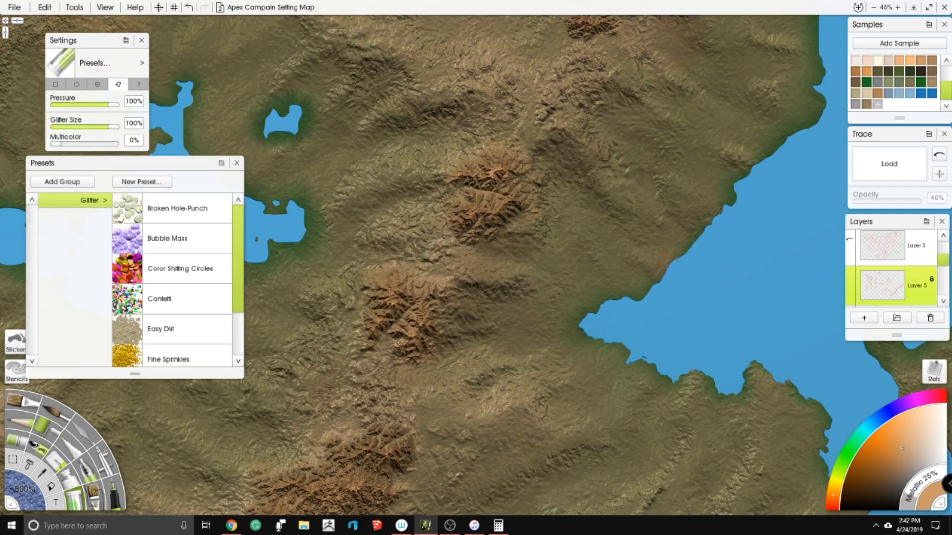
left_click_drag(399, 342, 456, 236)
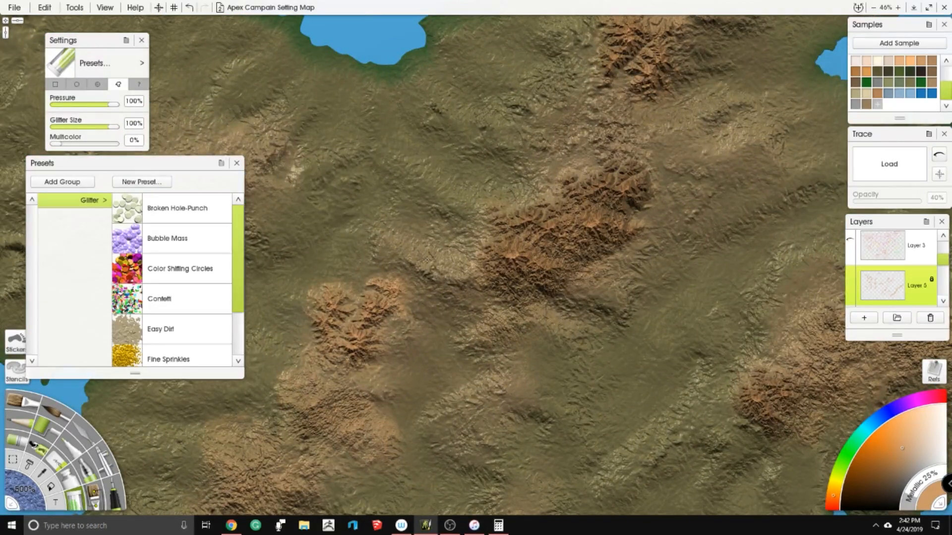
scroll(428, 260, "down", 6)
left_click_drag(606, 295, 543, 281)
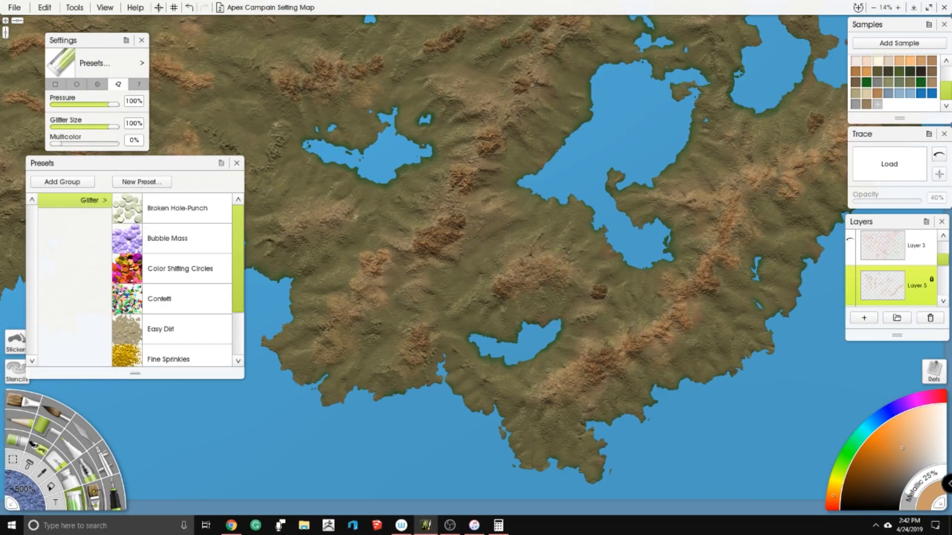
mouse_move(618, 298)
left_mouse_down()
mouse_move(609, 307)
mouse_move(644, 458)
left_mouse_up()
mouse_move(427, 238)
left_mouse_down()
mouse_move(751, 283)
mouse_move(762, 383)
left_mouse_up()
scroll(636, 298, "up", 5)
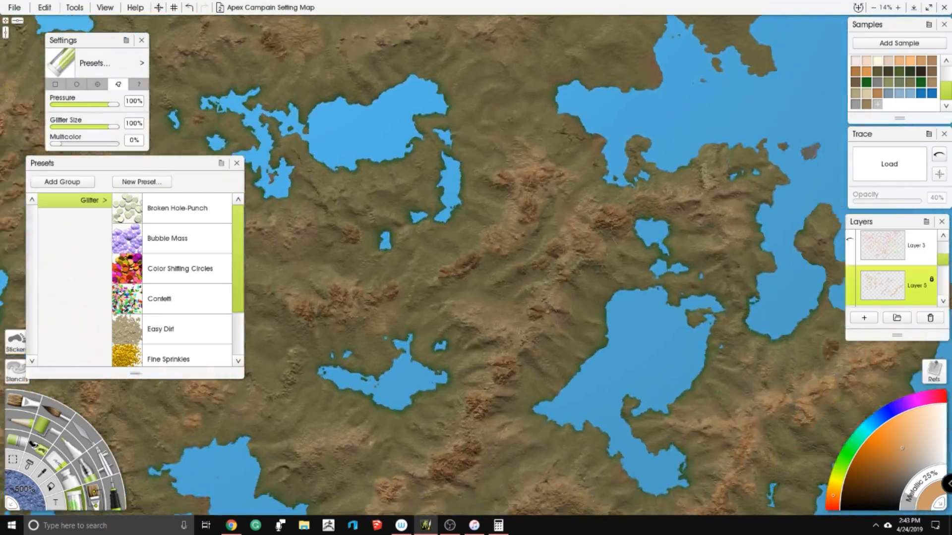
scroll(636, 298, "up", 4)
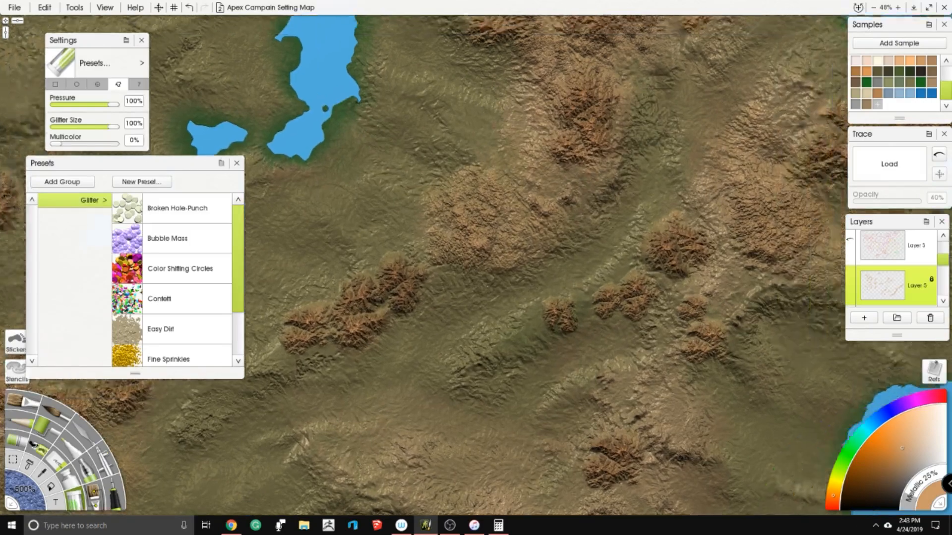
scroll(476, 267, "up", 3)
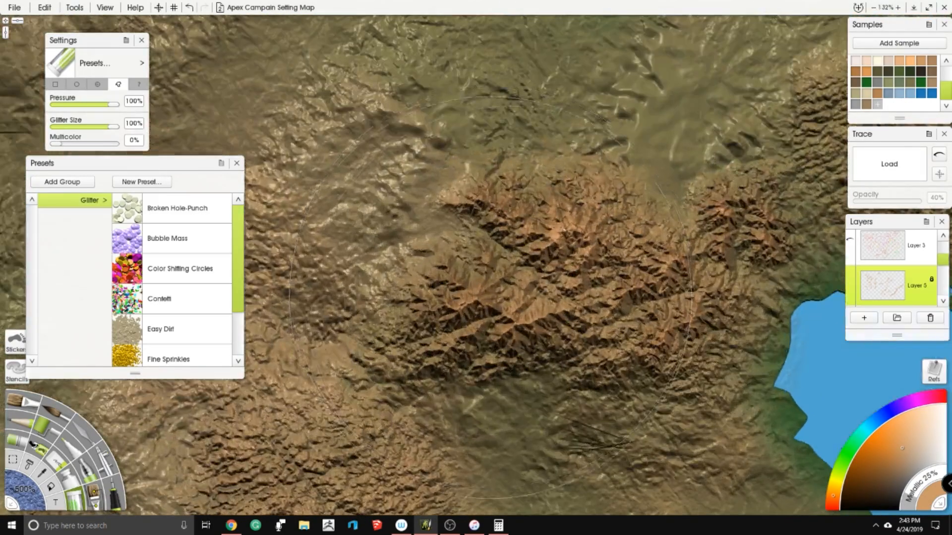
left_click_drag(619, 354, 449, 192)
scroll(449, 192, "down", 2)
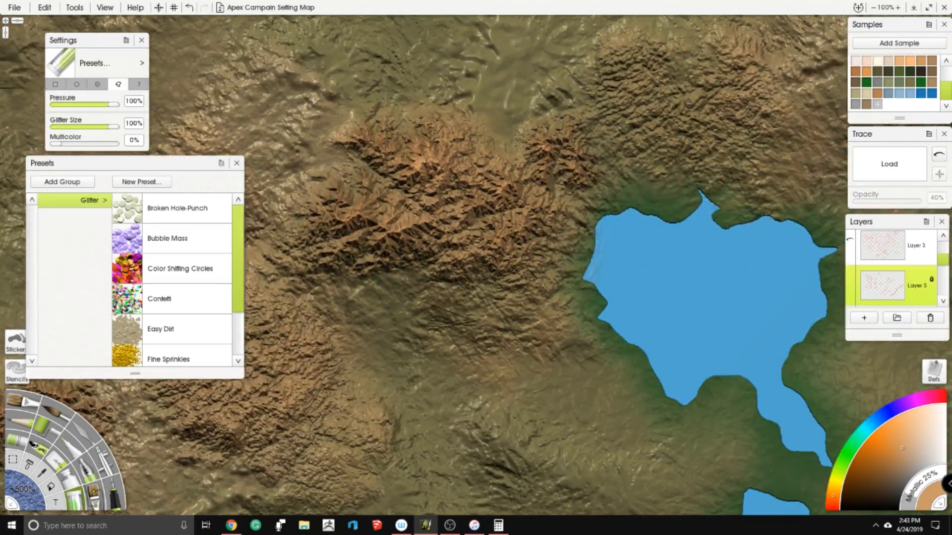
right_click(473, 206)
left_click(457, 172)
scroll(457, 172, "down", 10)
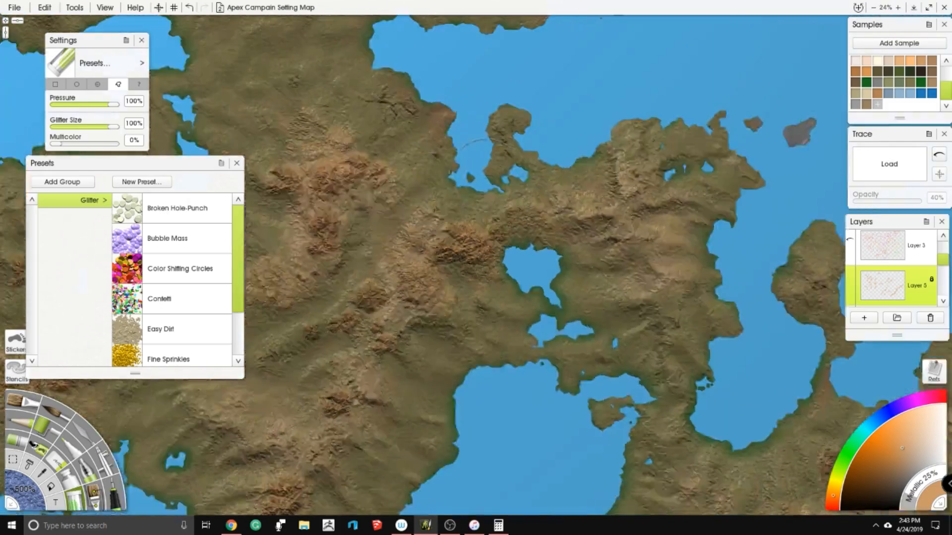
left_click_drag(456, 172, 630, 88)
- Switch to the palette knife with the Instant Blur preset and set its tool size to 250%
left_click(89, 438)
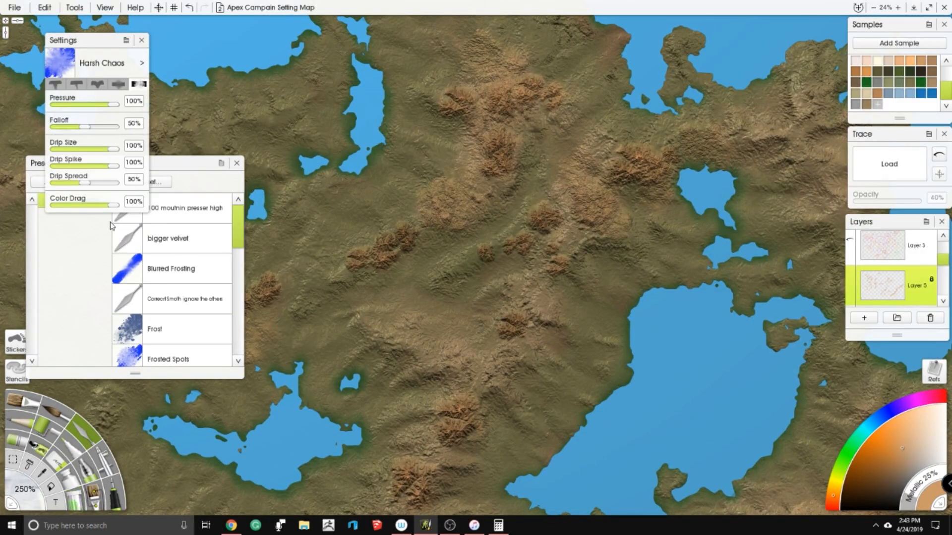
left_click_drag(239, 228, 241, 357)
scroll(238, 299, "up", 4)
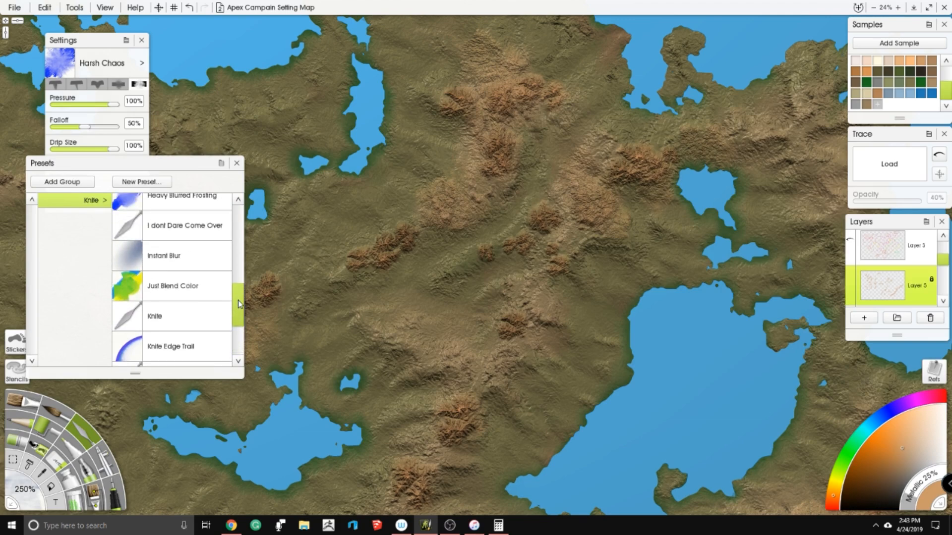
left_click(204, 265)
scroll(431, 257, "up", 5)
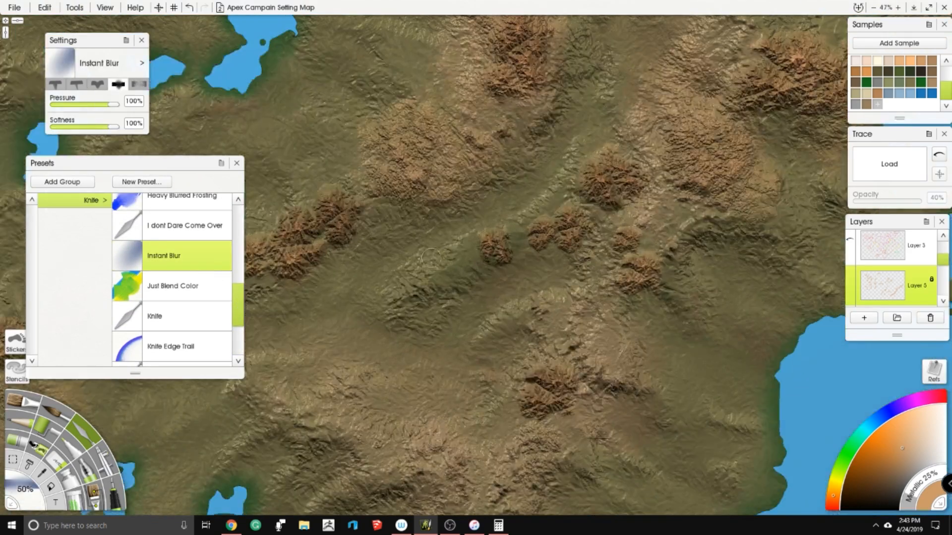
left_click(12, 488)
type("250")
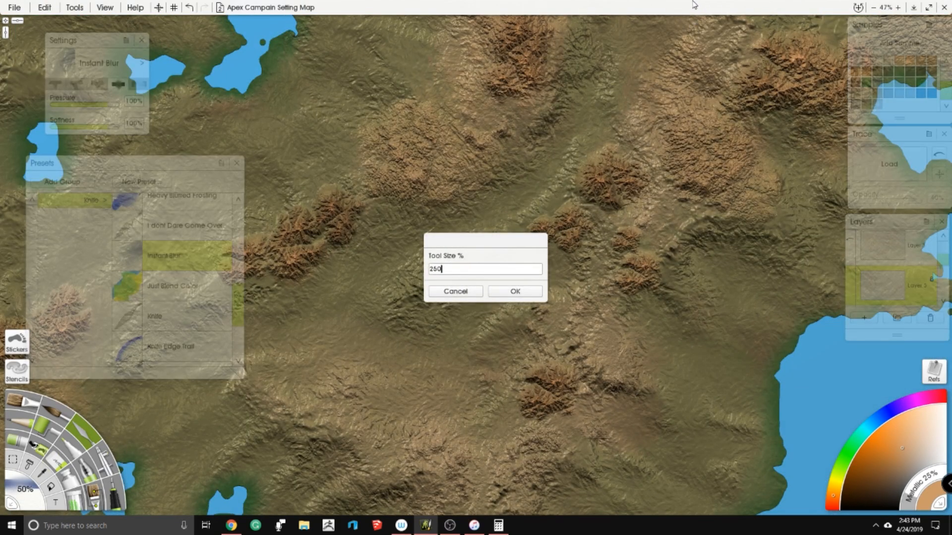
key("Return")
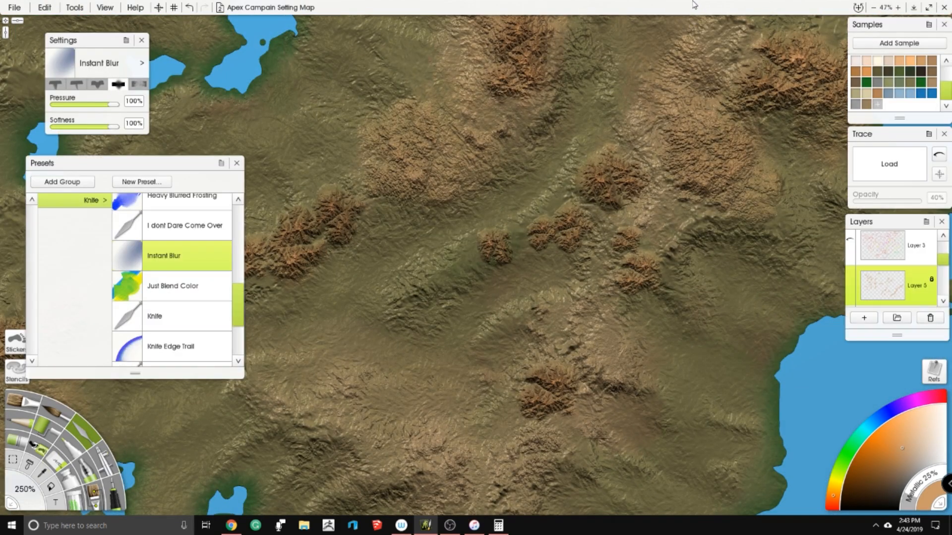
- Lower the palette knife's pressure and softness to 6%
left_click(60, 104)
left_click(61, 126)
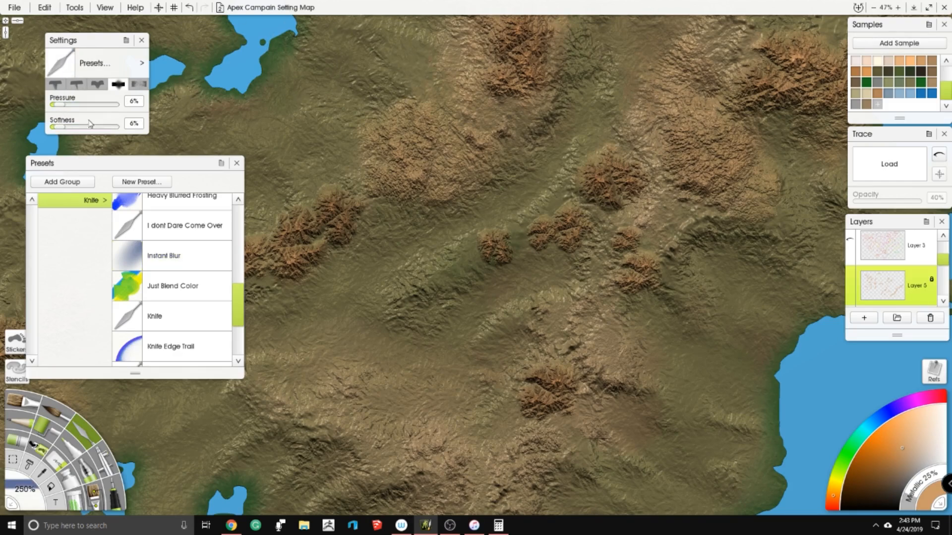
scroll(494, 247, "up", 2)
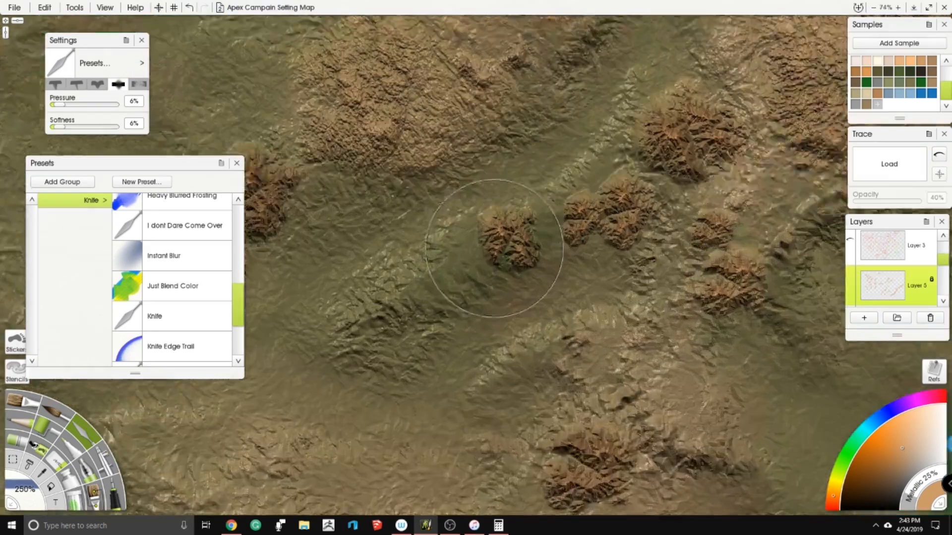
scroll(494, 248, "up", 1)
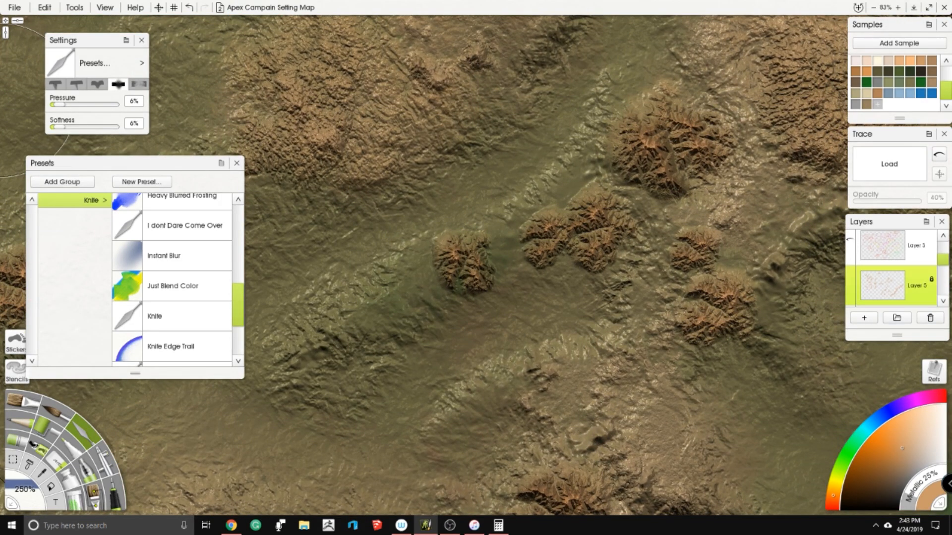
- Raise the knife's pressure to 34% and blend the cluster of small tan peaks into the green terrain
left_click_drag(52, 105, 77, 105)
left_click_drag(482, 253, 575, 243)
mouse_move(520, 256)
left_mouse_down()
mouse_move(430, 289)
mouse_move(332, 343)
left_mouse_up()
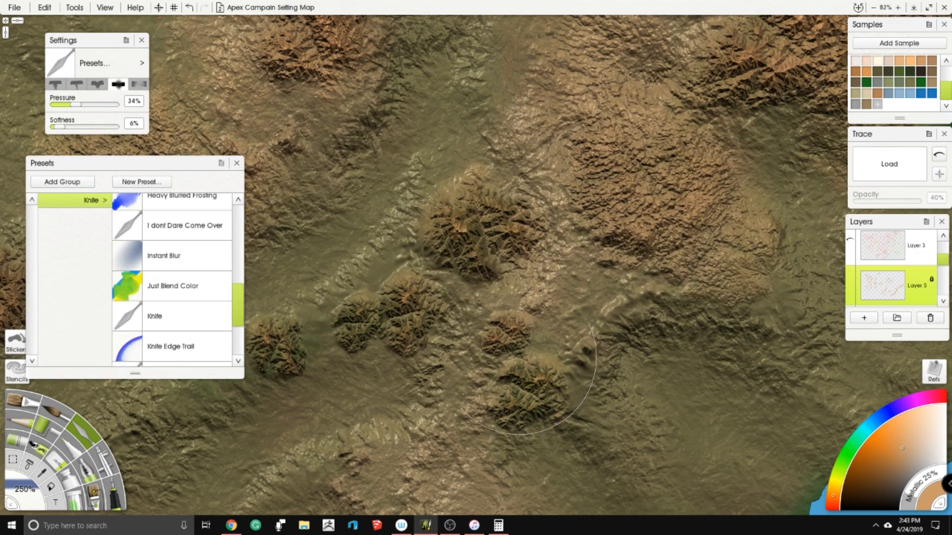
- Blend the tan range west of the small lake and the curved northern range into the surrounding terrain with the knife
scroll(481, 174, "down", 5)
scroll(525, 174, "up", 5)
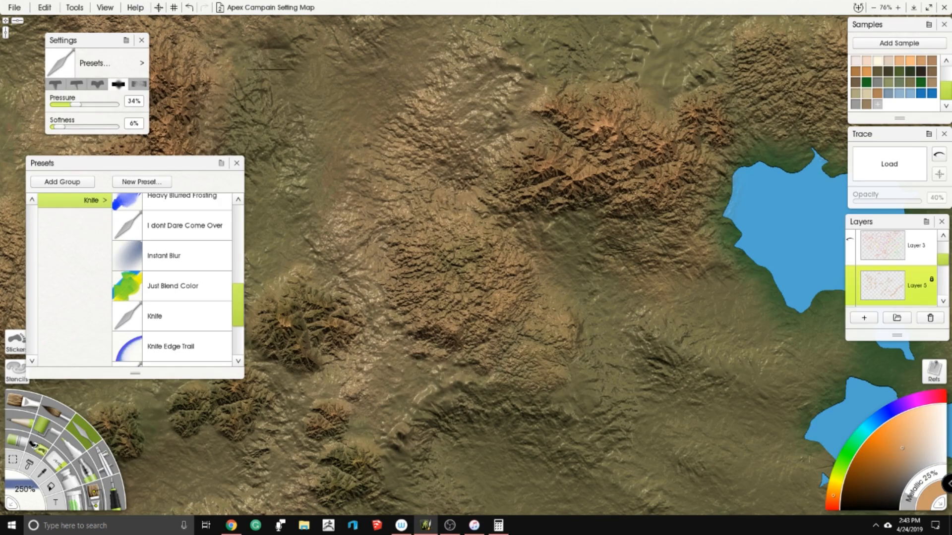
left_click_drag(364, 281, 611, 198)
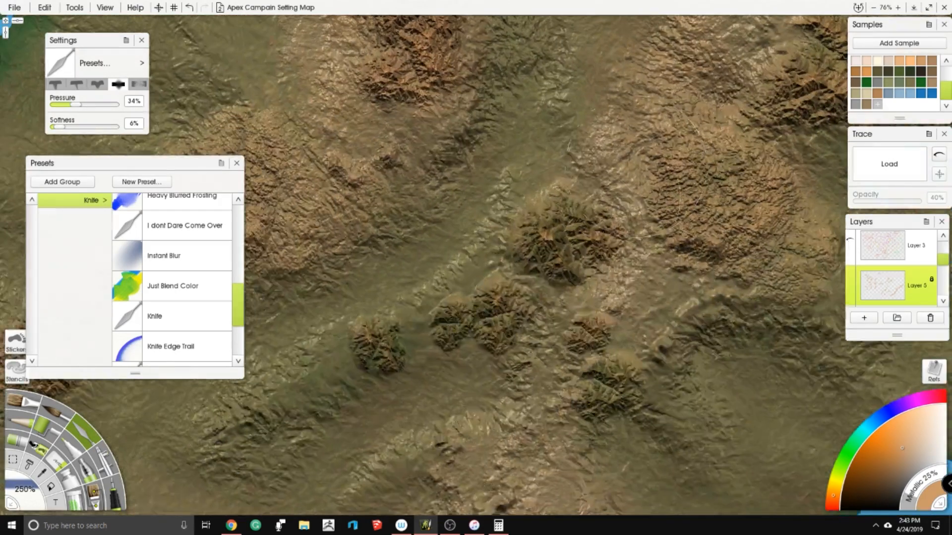
left_click_drag(389, 179, 591, 303)
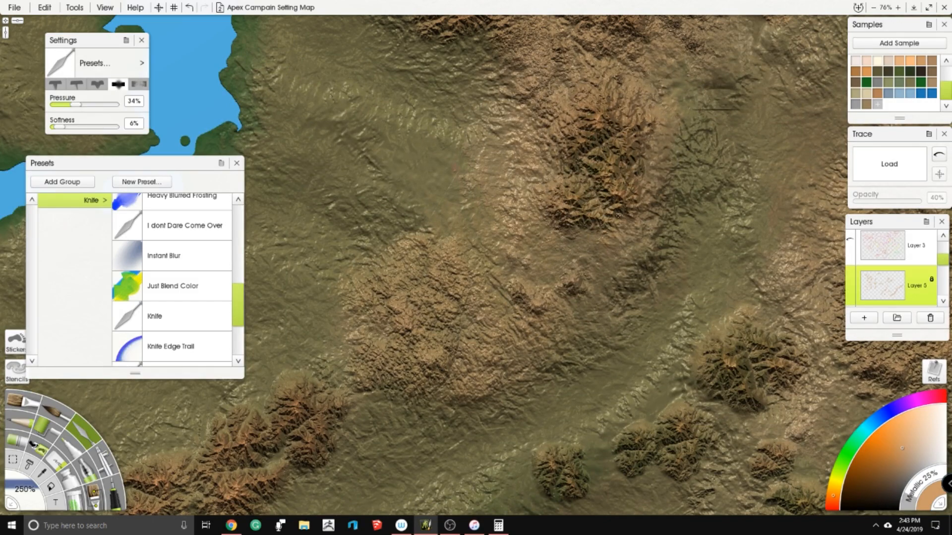
scroll(578, 171, "down", 3)
left_click_drag(580, 60, 539, 182)
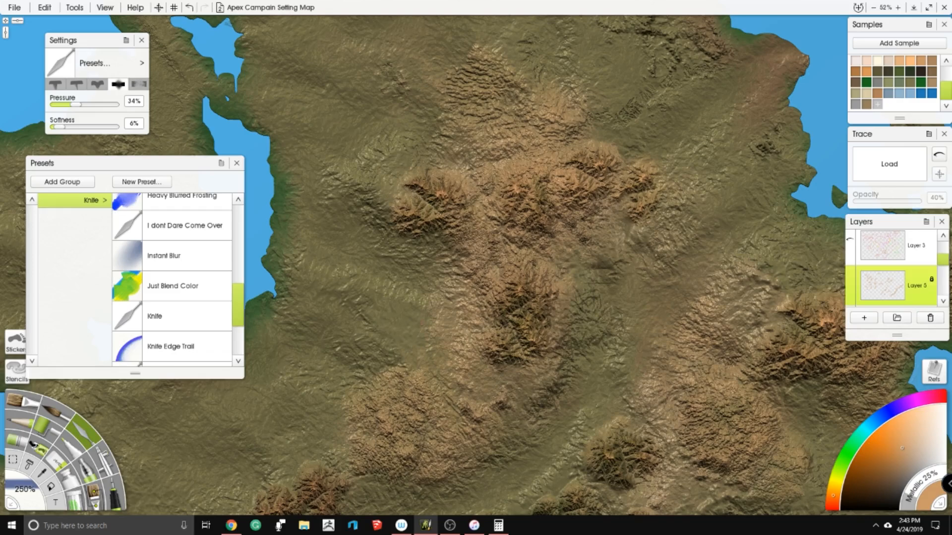
- Blend the western peak cluster and the neighbouring tan peaks to its east into the green terrain with the palette knife
scroll(538, 248, "up", 5)
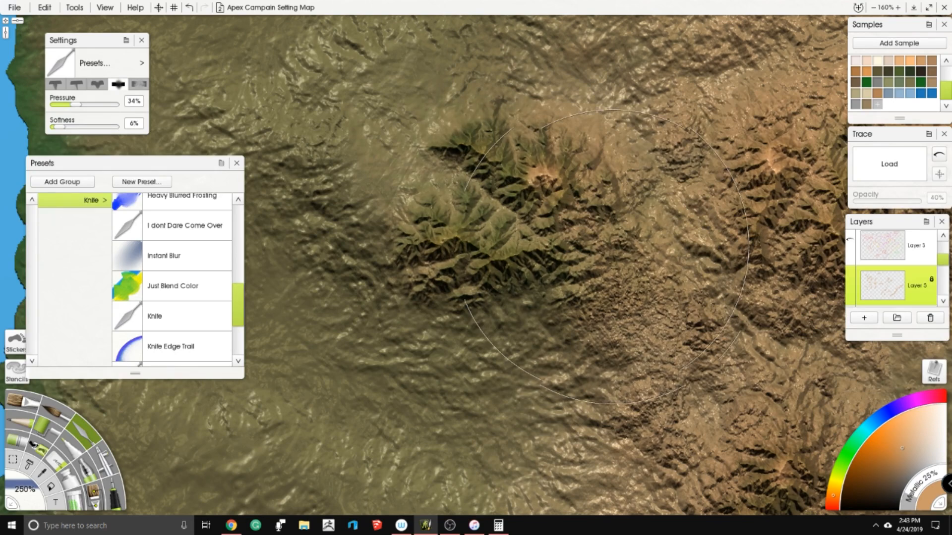
scroll(475, 265, "down", 5)
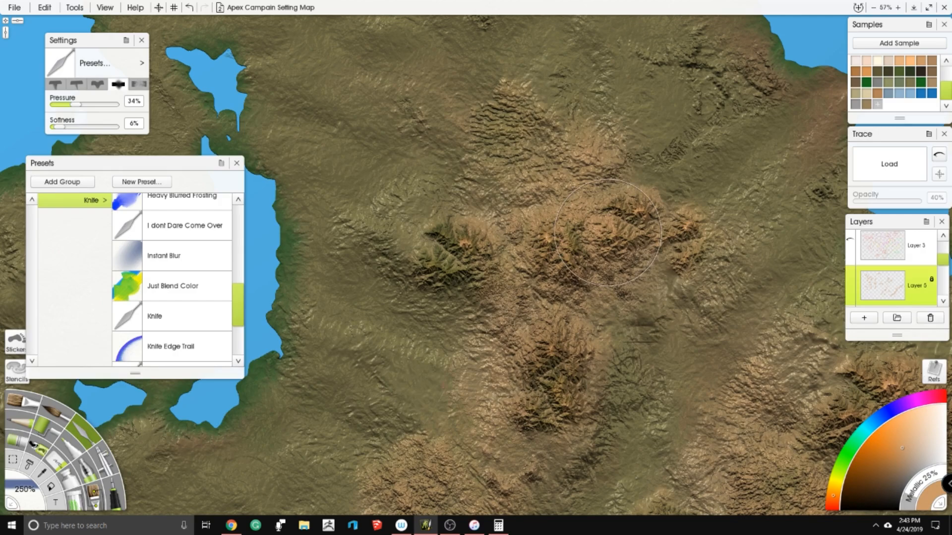
scroll(556, 228, "up", 2)
scroll(556, 228, "up", 1)
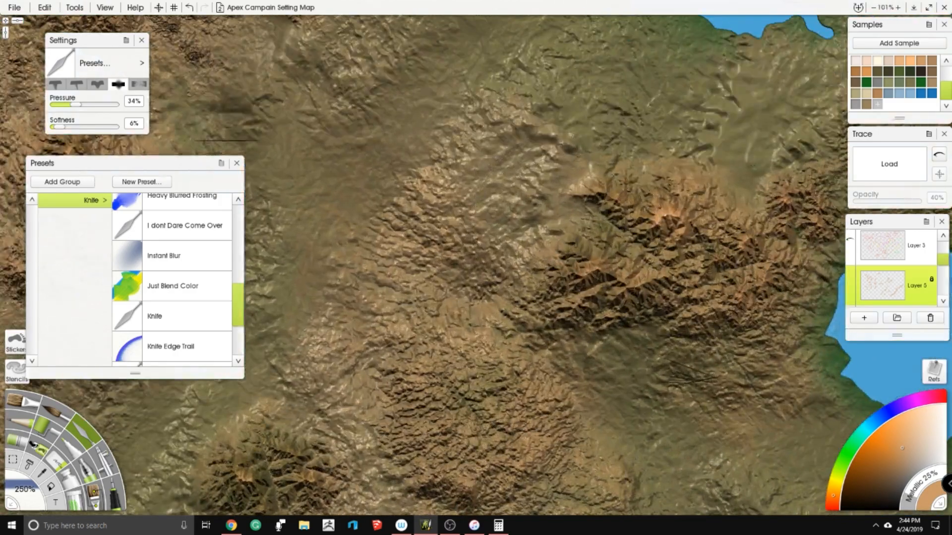
scroll(444, 167, "down", 4)
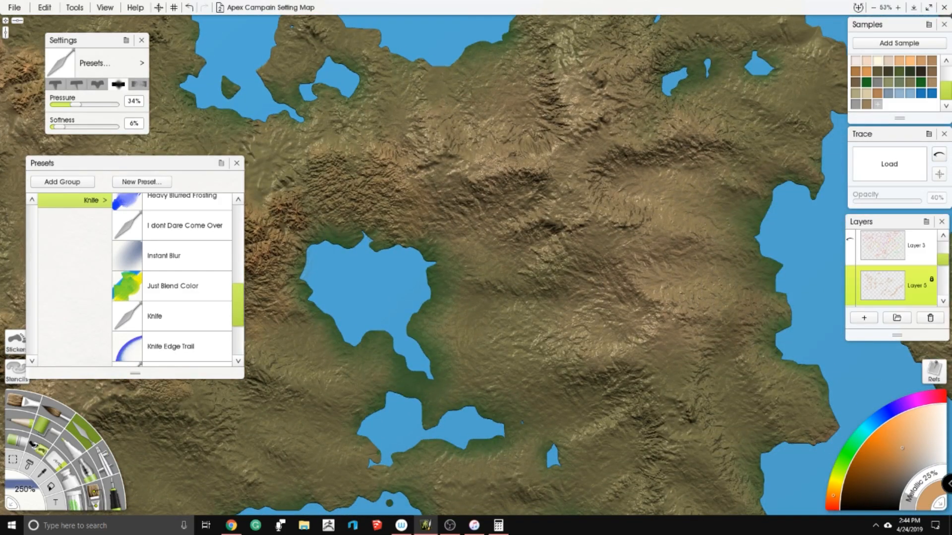
- Blend the small orange peak cluster inland from the southeastern coast into the surrounding terrain
left_click_drag(511, 199, 659, 110)
left_click_drag(440, 364, 691, 173)
left_click_drag(340, 315, 481, 256)
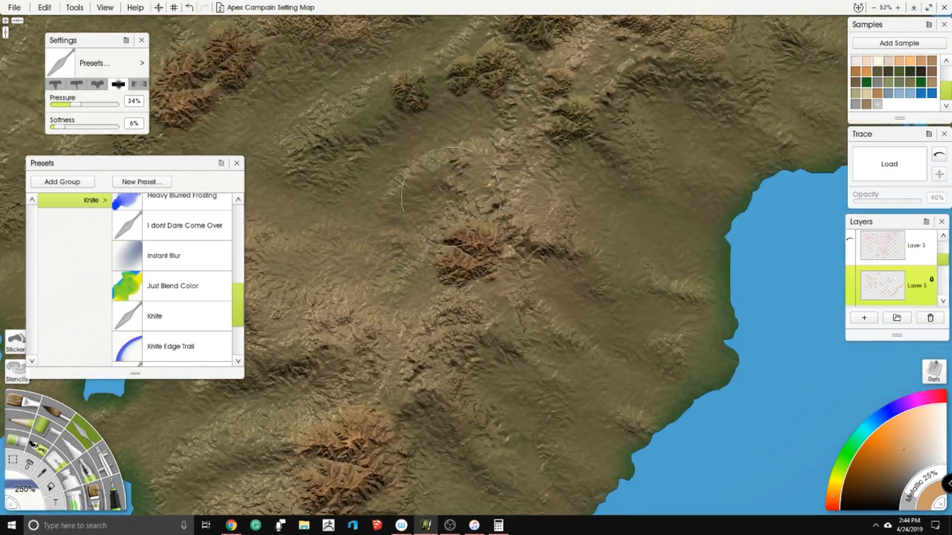
left_click_drag(415, 366, 514, 238)
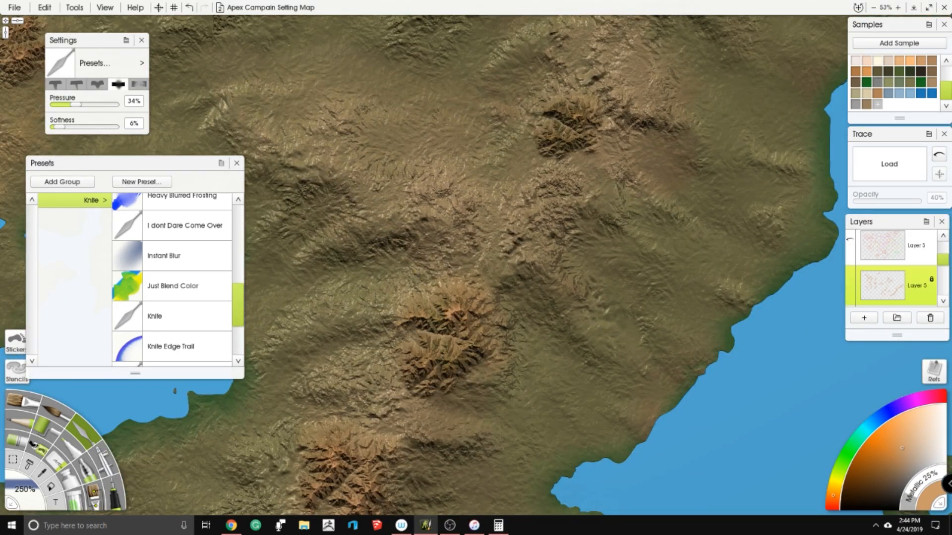
- Soften the next two peak clusters down the southeastern chain, working green terrain colour into their ridges
scroll(452, 337, "up", 5)
left_click_drag(459, 334, 567, 224)
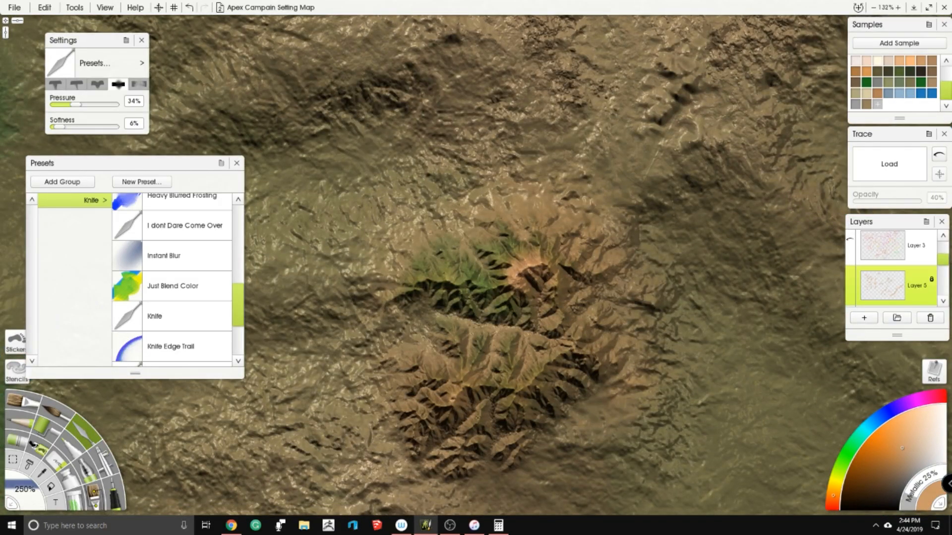
left_click_drag(482, 327, 585, 235)
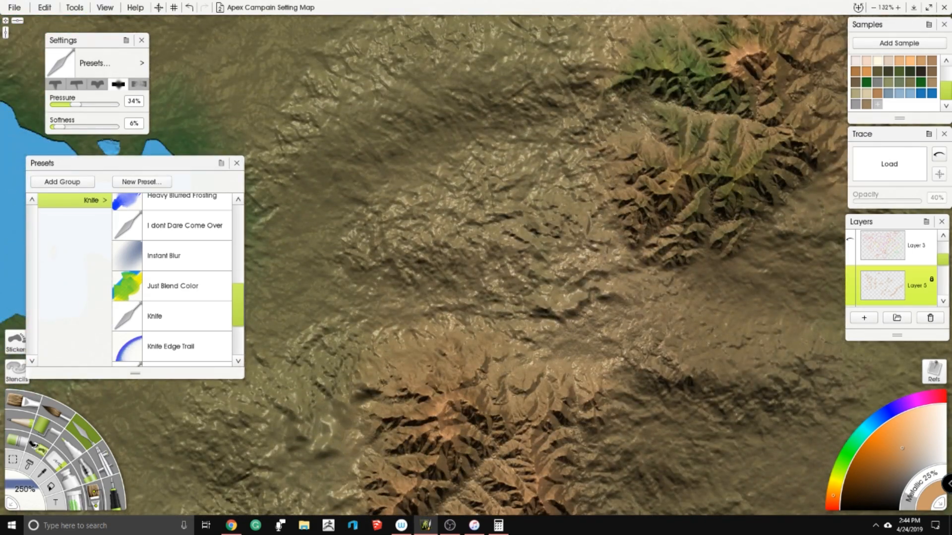
left_click_drag(483, 367, 536, 190)
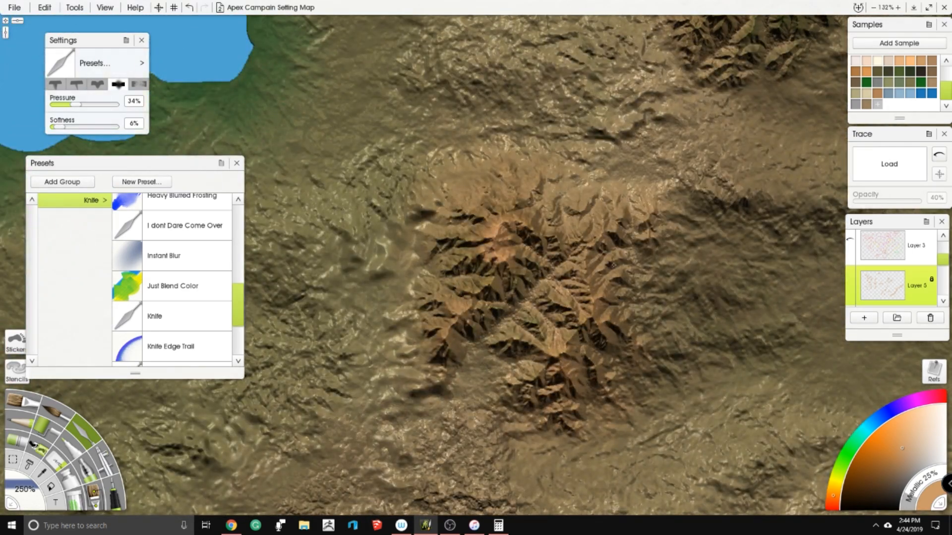
scroll(483, 277, "down", 7)
left_click_drag(481, 322, 539, 210)
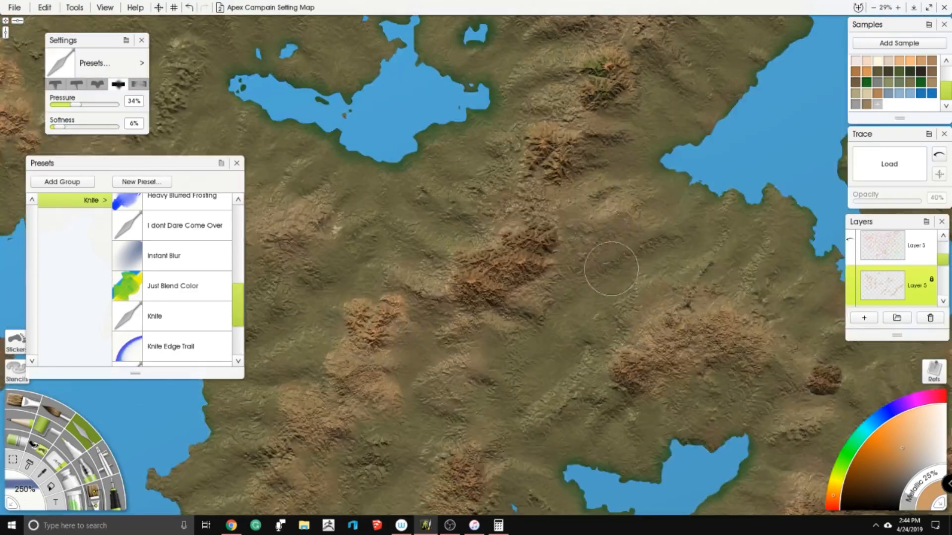
- Blend the central mountain range and the tan peaks toward the southern coast into the terrain
scroll(540, 210, "up", 3)
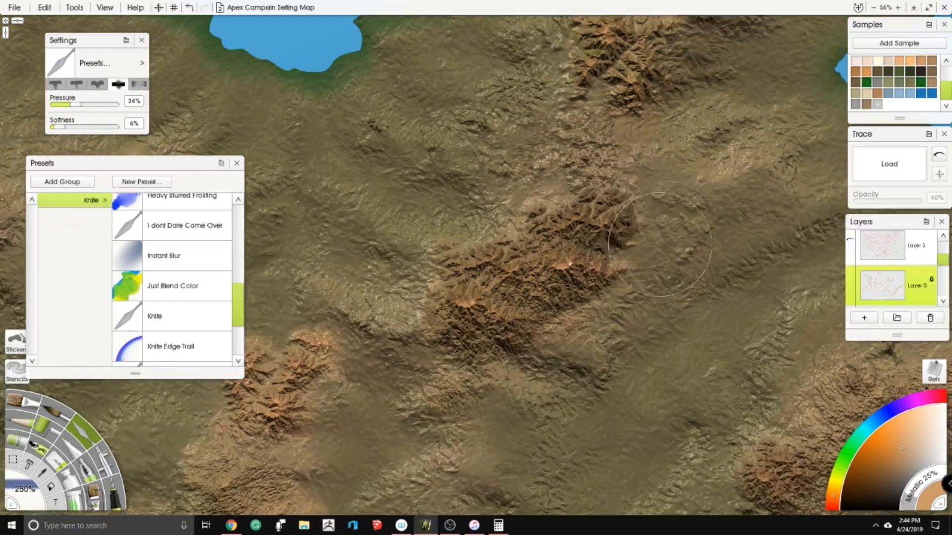
left_click_drag(709, 318, 456, 192)
left_click_drag(898, 346, 688, 278)
left_click_drag(263, 347, 841, 153)
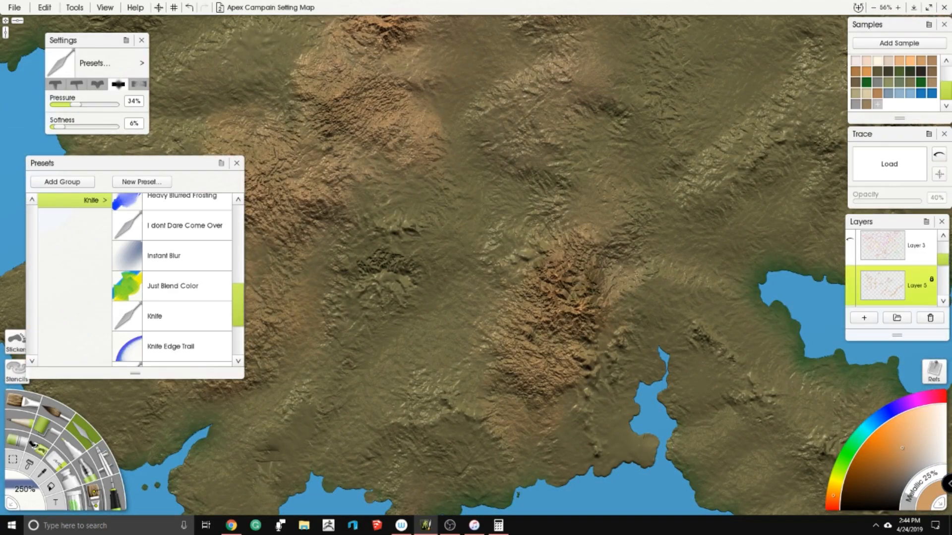
scroll(317, 318, "down", 4)
left_click_drag(317, 318, 413, 322)
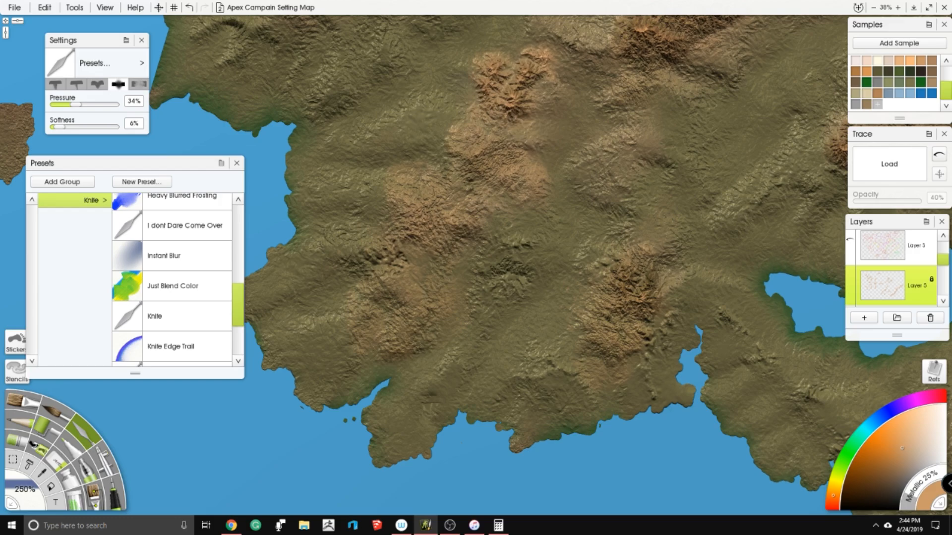
- Blend the V-shaped peak cluster southwest of the central range into the green terrain with the knife
scroll(483, 267, "up", 5)
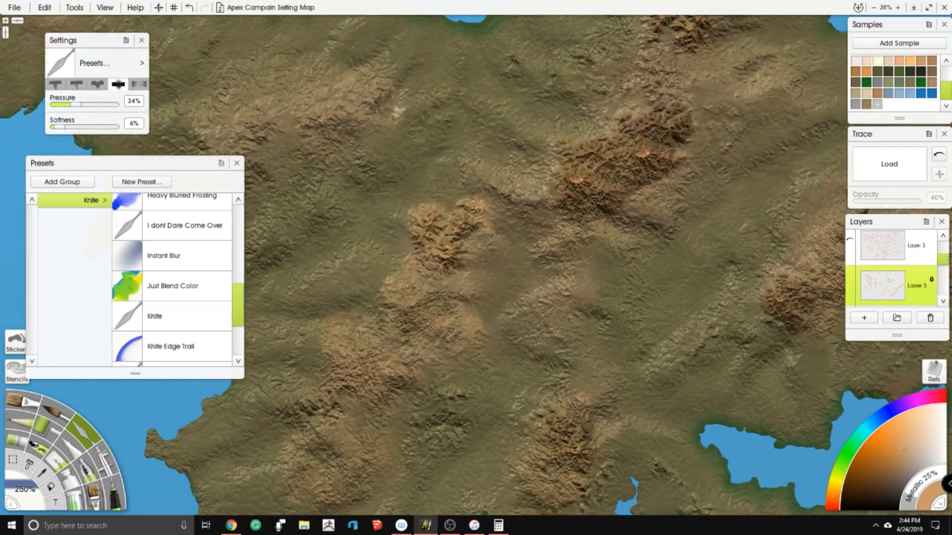
scroll(396, 210, "up", 6)
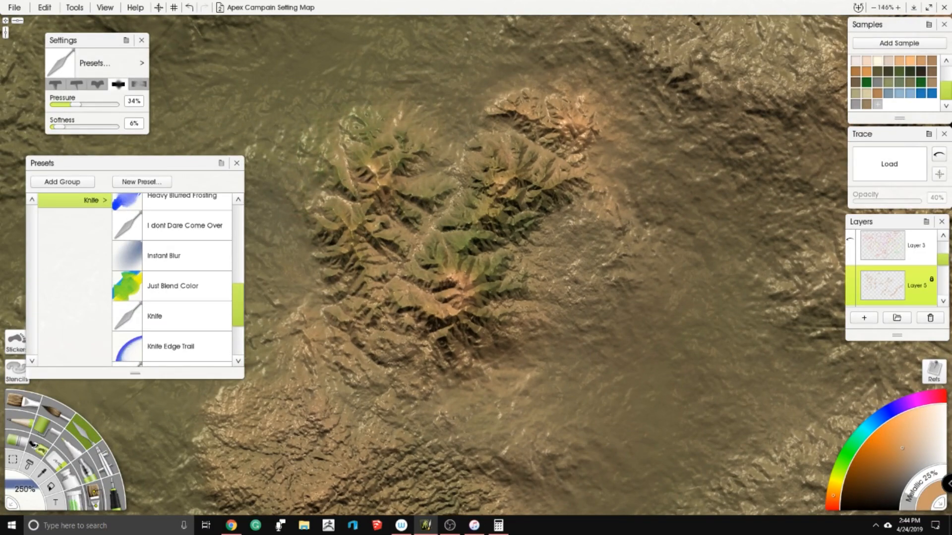
left_click_drag(694, 173, 429, 321)
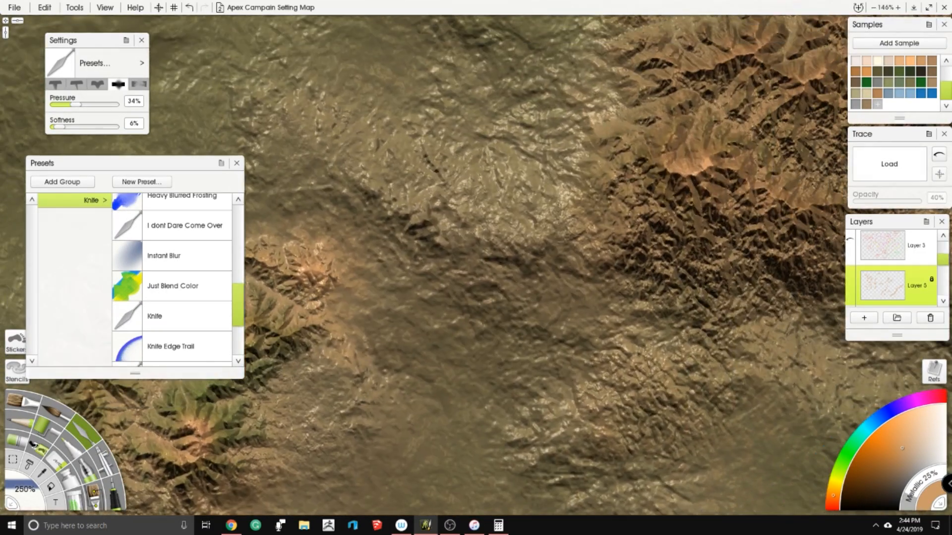
scroll(464, 293, "down", 9)
left_click_drag(468, 278, 639, 213)
scroll(595, 198, "up", 4)
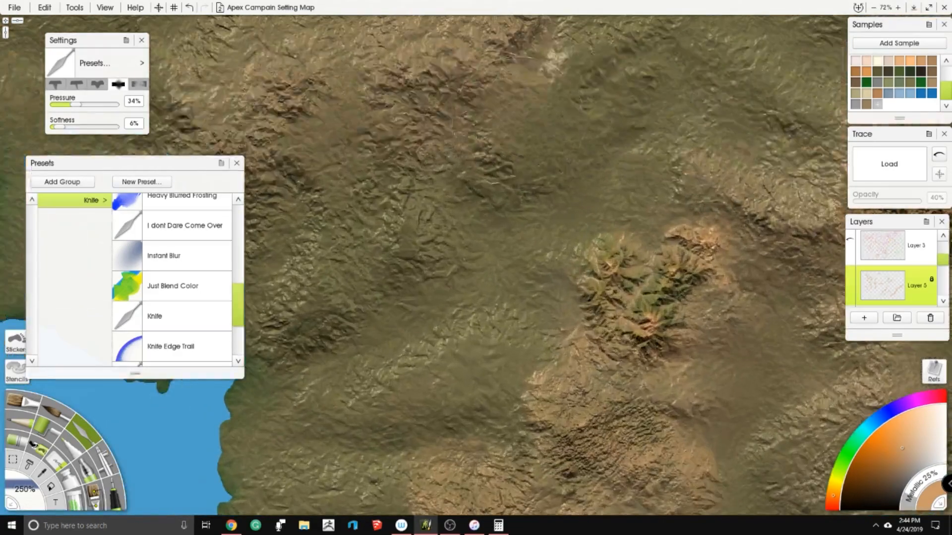
- Blend the inland group of peaks and the small clusters directly north and south of it into the terrain
left_click_drag(482, 119, 546, 191)
left_click_drag(670, 357, 635, 362)
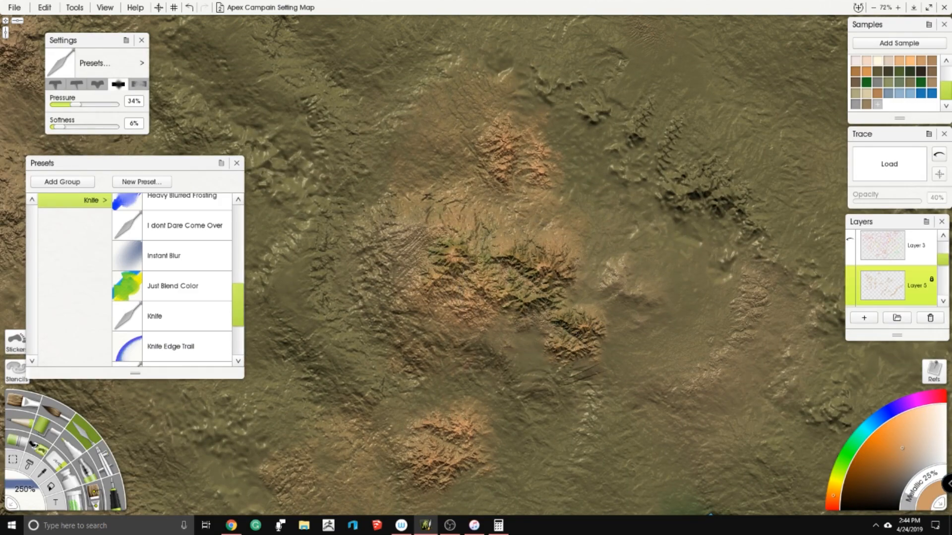
left_click_drag(422, 434, 412, 455)
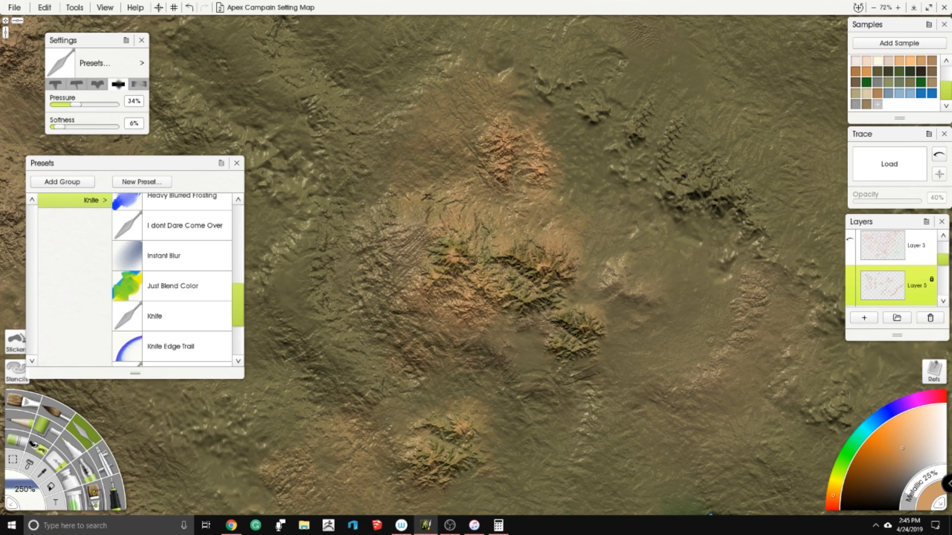
left_click_drag(540, 151, 510, 143)
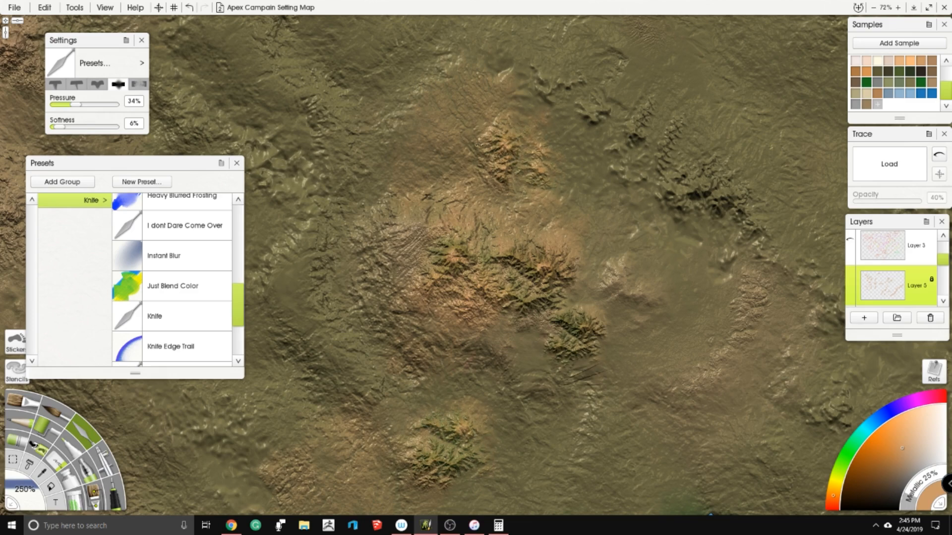
scroll(364, 330, "down", 7)
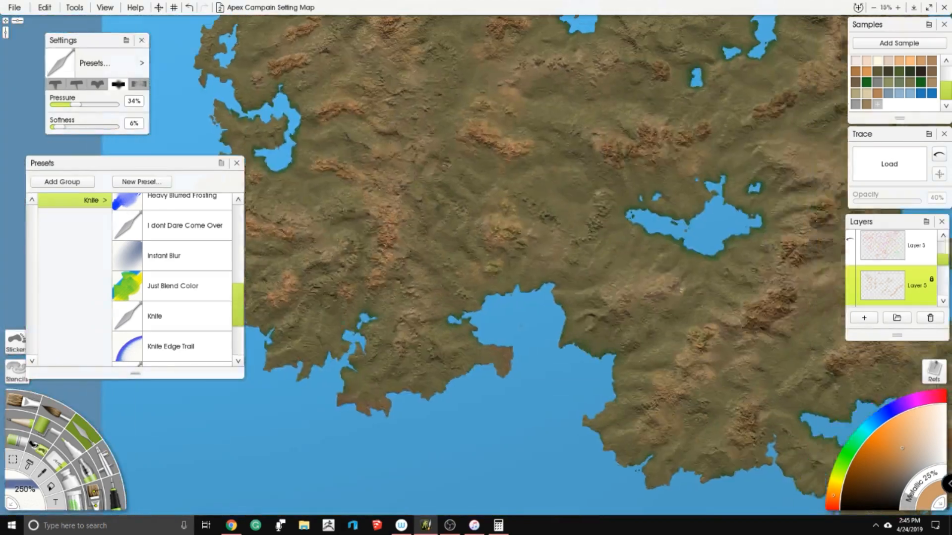
- Blend the curved range southeast of the western lake and the diagonal range near the west coast into the terrain
left_click_drag(516, 326, 380, 369)
scroll(476, 267, "up", 5)
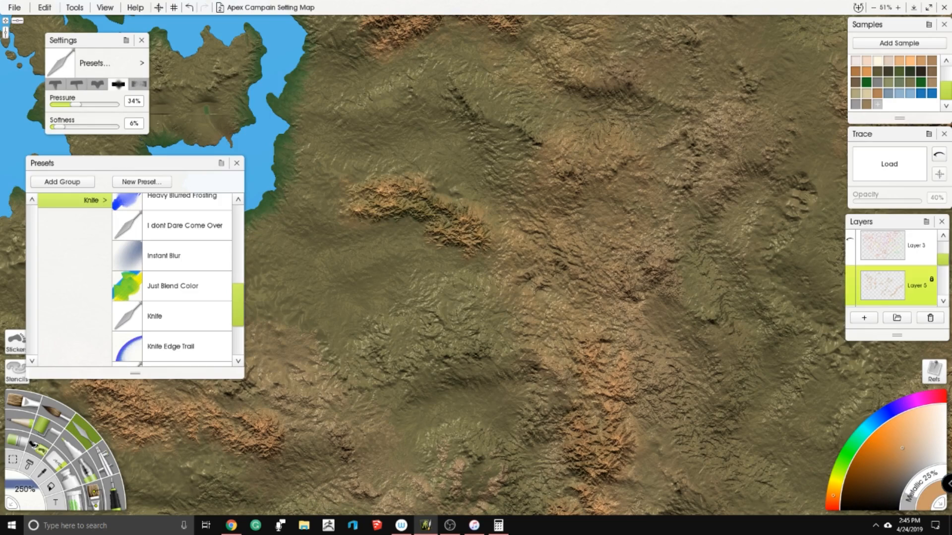
left_click_drag(397, 298, 533, 218)
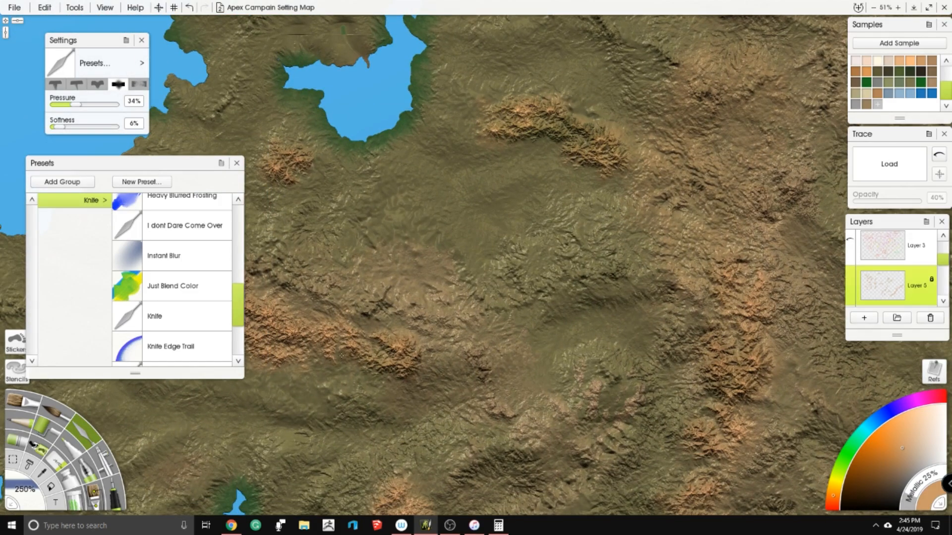
left_click_drag(397, 231, 610, 218)
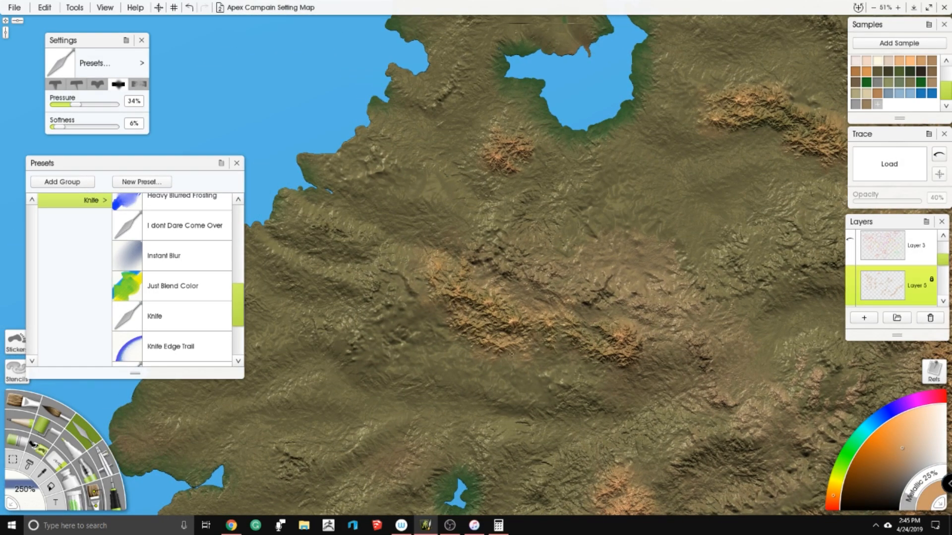
- Work terrain colour into the peak clusters east of the tiny lake and the long north-south range beside them
left_click_drag(521, 347, 404, 157)
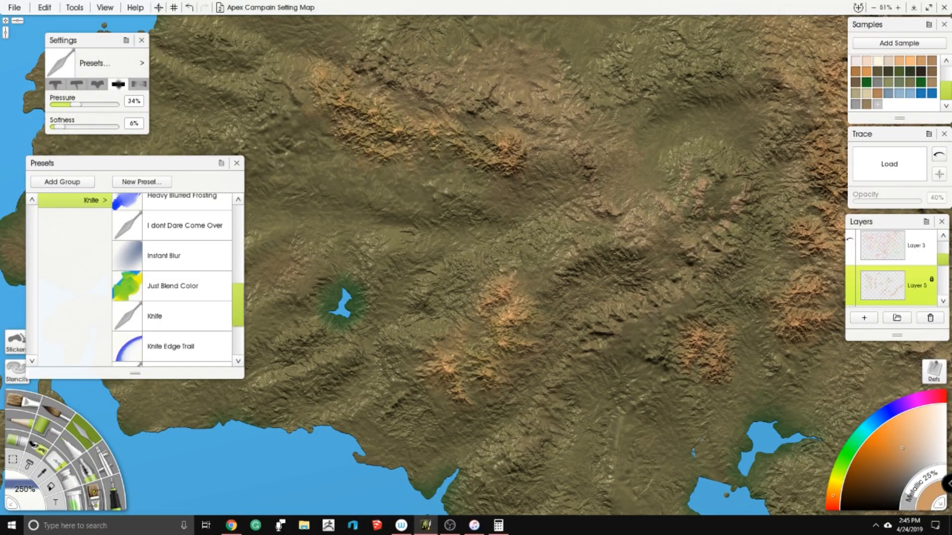
left_click_drag(534, 285, 405, 280)
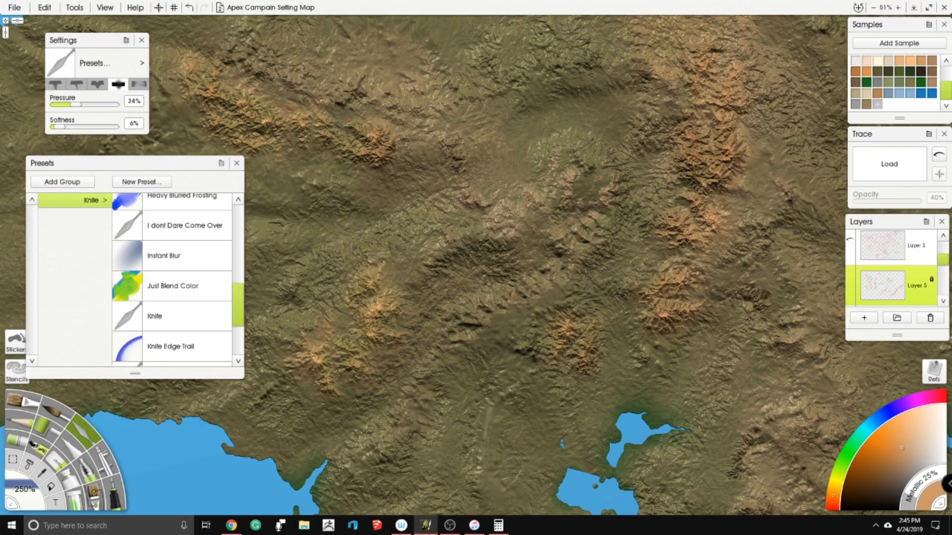
left_click_drag(506, 213, 463, 343)
left_click_drag(570, 144, 590, 350)
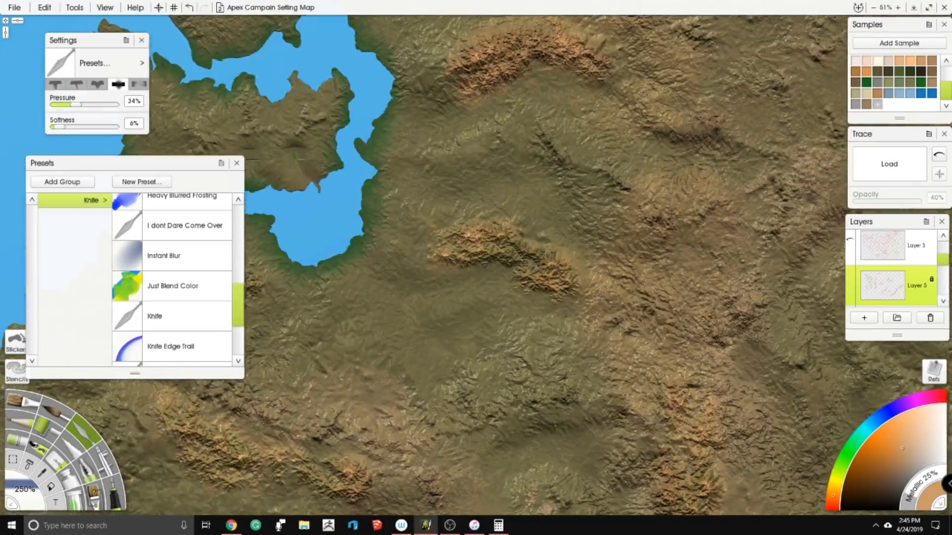
- Blend the arched range east of the large lake and the elongated ranges north of it into the terrain
left_click_drag(494, 149, 480, 265)
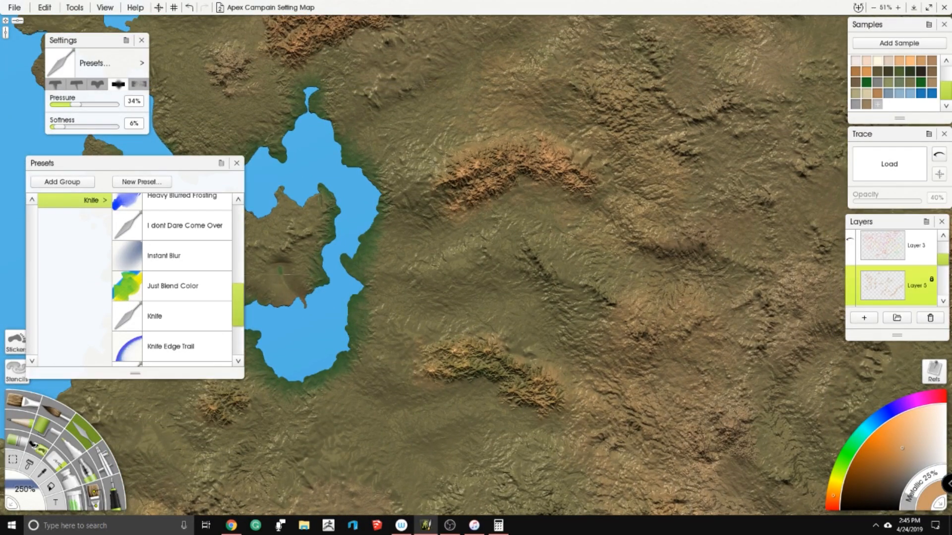
left_click_drag(382, 72, 487, 245)
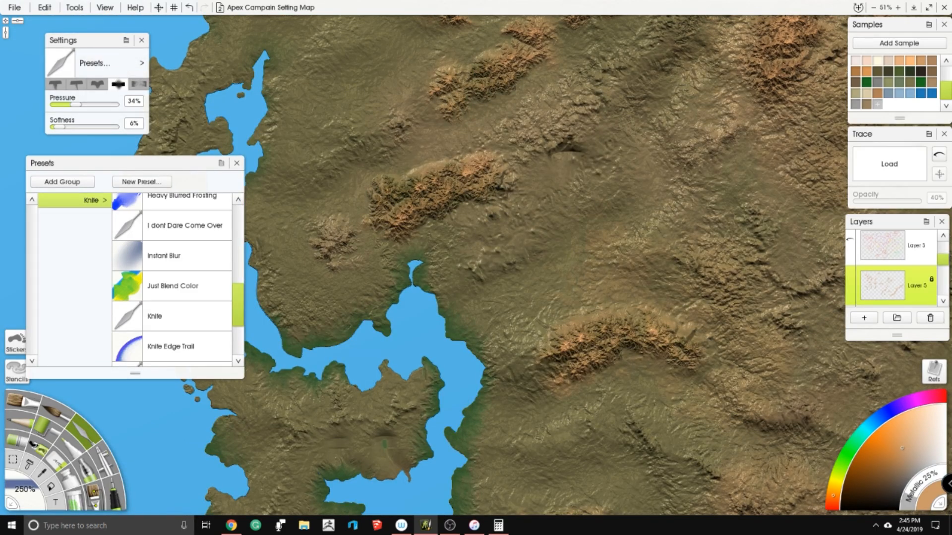
left_click_drag(516, 124, 521, 298)
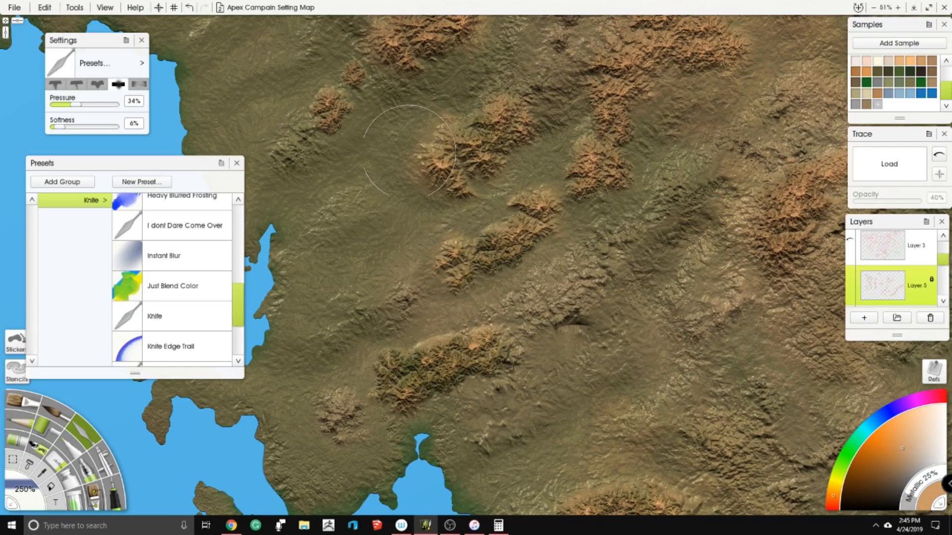
- Blend the peak clusters and short ranges inland of the northwest coast into the terrain
left_click_drag(617, 134, 575, 214)
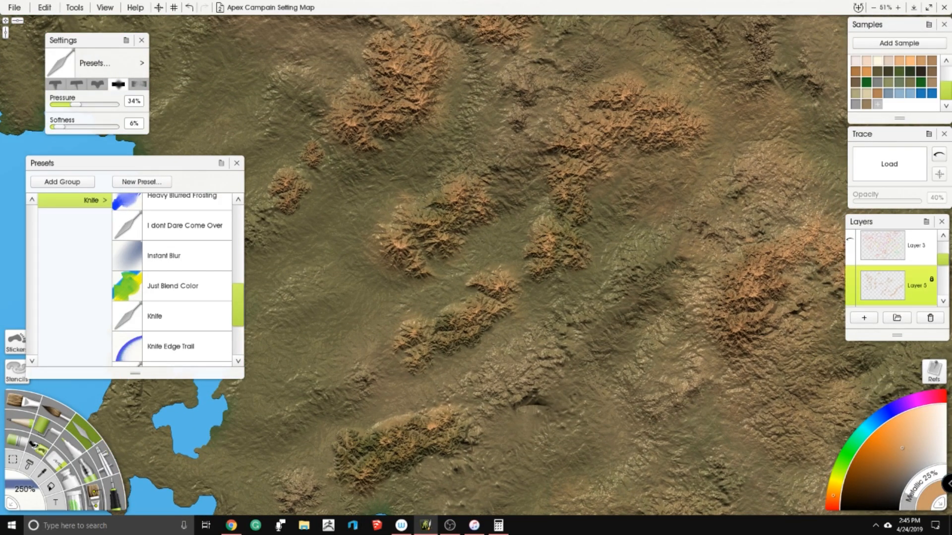
left_click_drag(515, 238, 576, 278)
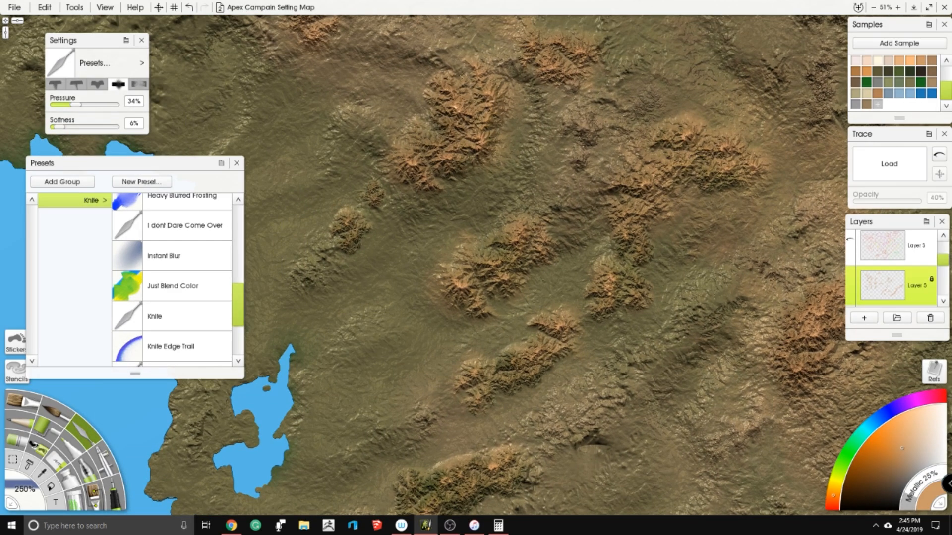
left_click_drag(539, 143, 569, 233)
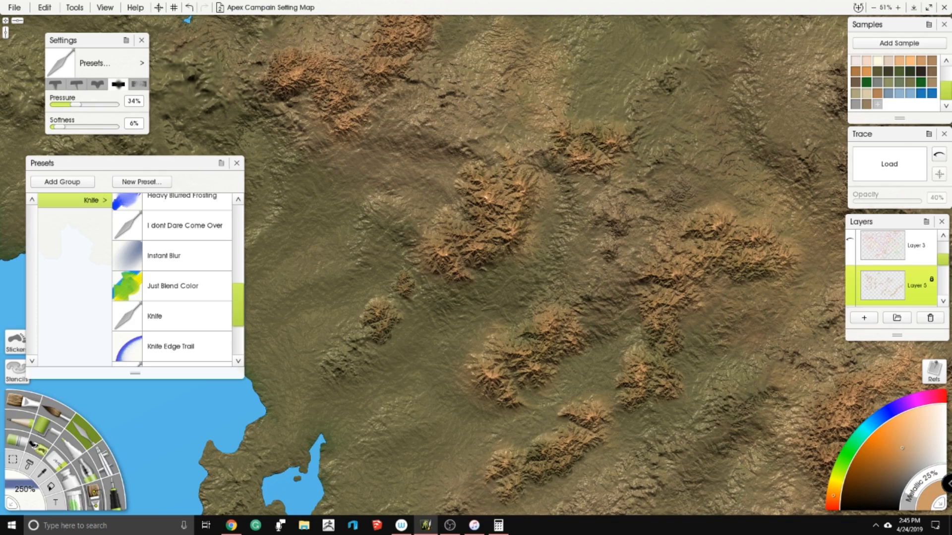
left_click_drag(188, 20, 301, 127)
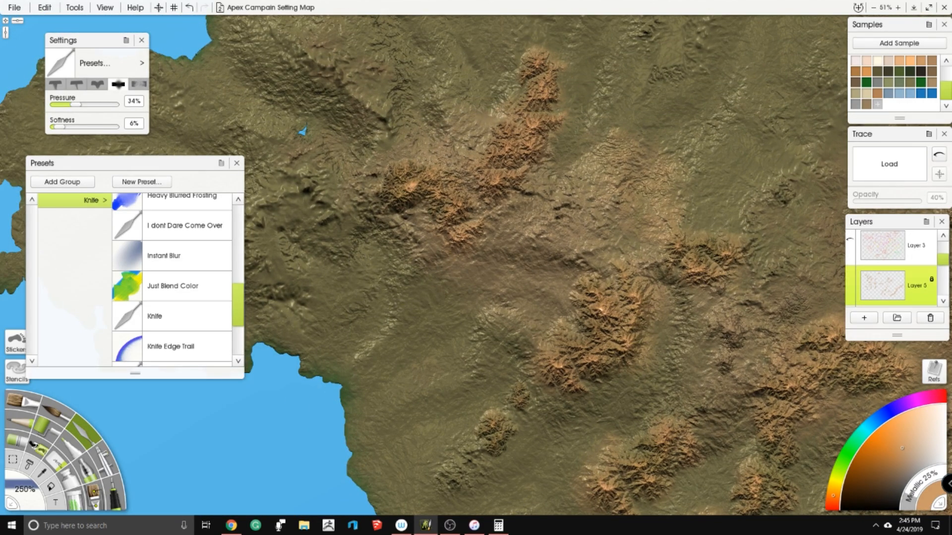
left_click_drag(694, 387, 327, 169)
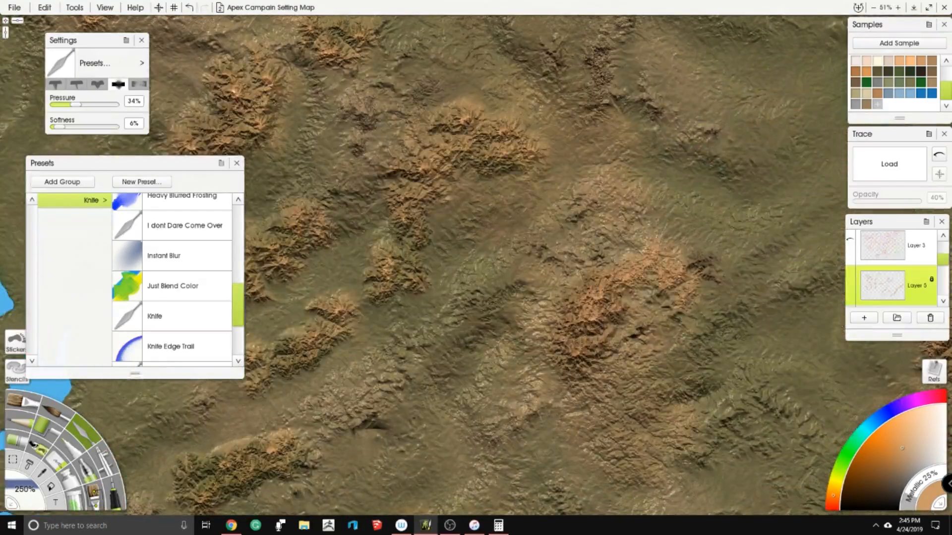
left_click_drag(567, 92, 543, 273)
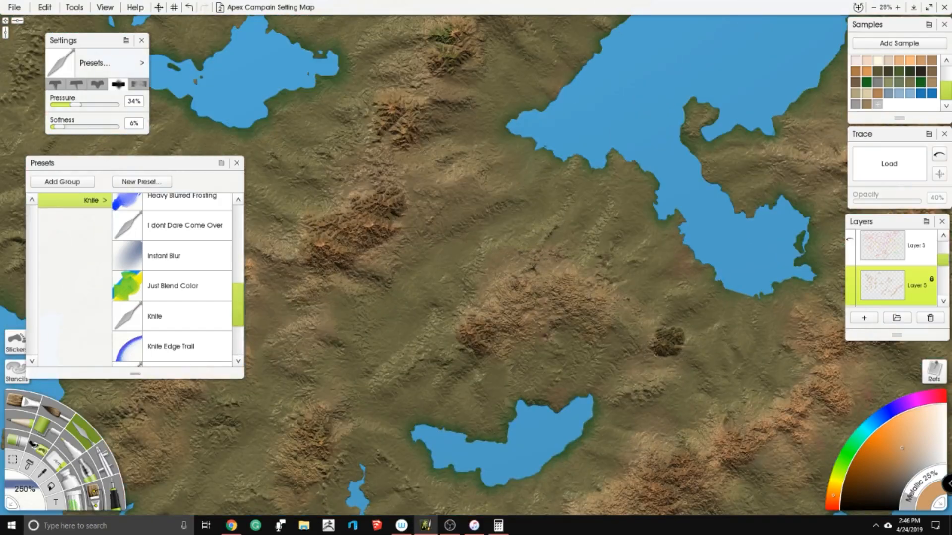
- Blend the small isolated peak cluster between the large eastern lake and the southern lake into the terrain
left_click_drag(700, 342, 528, 278)
scroll(535, 278, "up", 5)
mouse_move(543, 314)
left_mouse_down()
mouse_move(502, 318)
mouse_move(543, 290)
mouse_move(504, 333)
mouse_move(526, 327)
mouse_move(519, 342)
mouse_move(560, 299)
mouse_move(544, 294)
mouse_move(481, 314)
mouse_move(507, 270)
mouse_move(454, 304)
mouse_move(488, 290)
left_mouse_up()
mouse_move(526, 257)
left_mouse_down()
mouse_move(496, 353)
mouse_move(475, 244)
left_mouse_up()
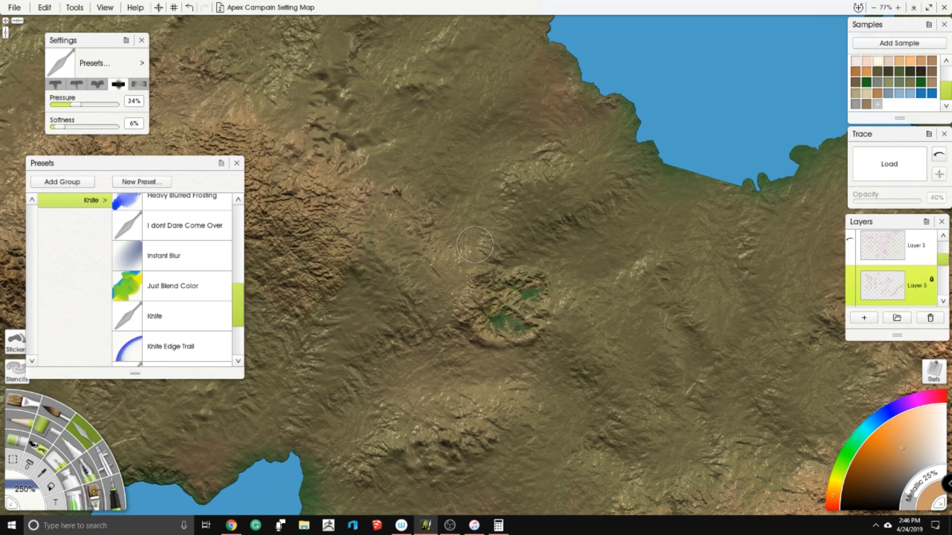
mouse_move(525, 286)
left_mouse_down()
mouse_move(511, 310)
mouse_move(558, 305)
left_mouse_up()
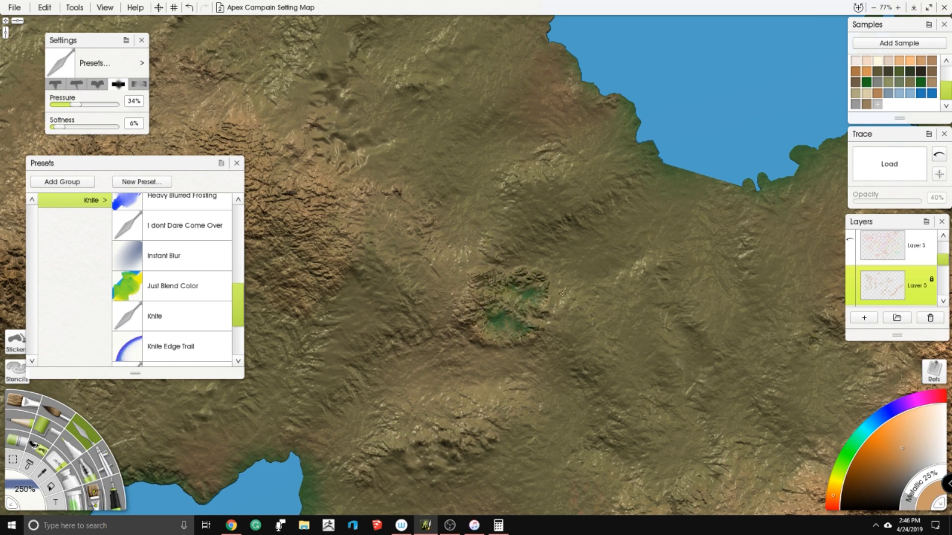
- Blend the northern tip of the long southeastern range and the peak groups northeast of it into the terrain
scroll(489, 297, "down", 10)
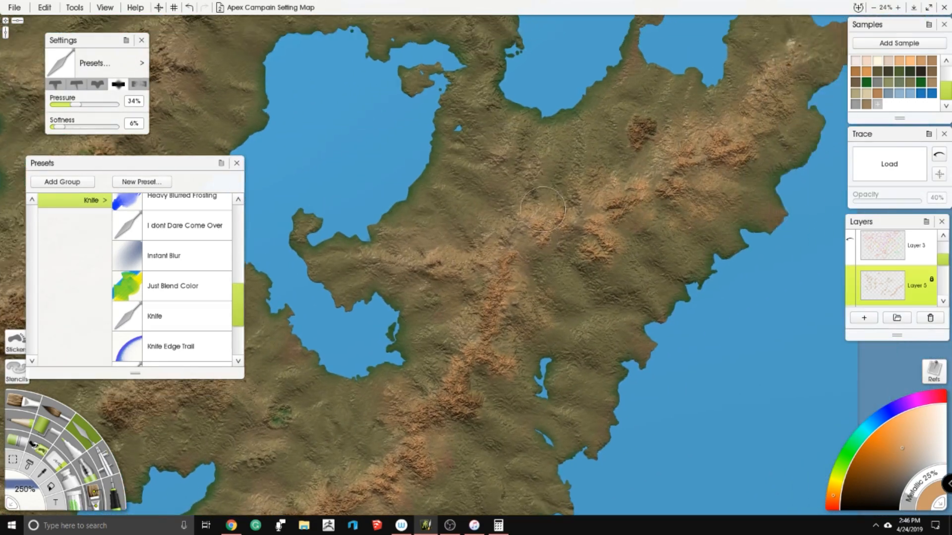
scroll(542, 209, "up", 6)
left_click_drag(568, 265, 475, 379)
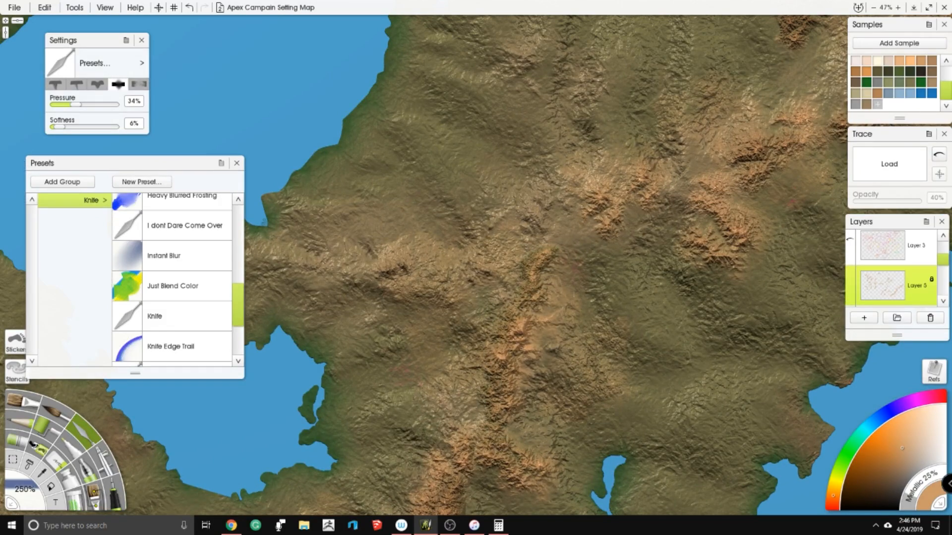
left_click_drag(667, 147, 415, 362)
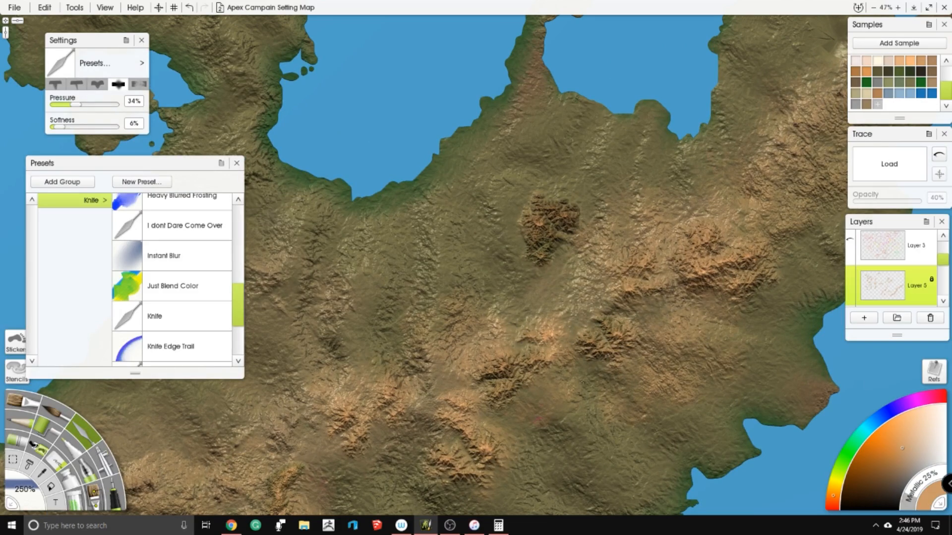
left_click_drag(675, 184, 532, 270)
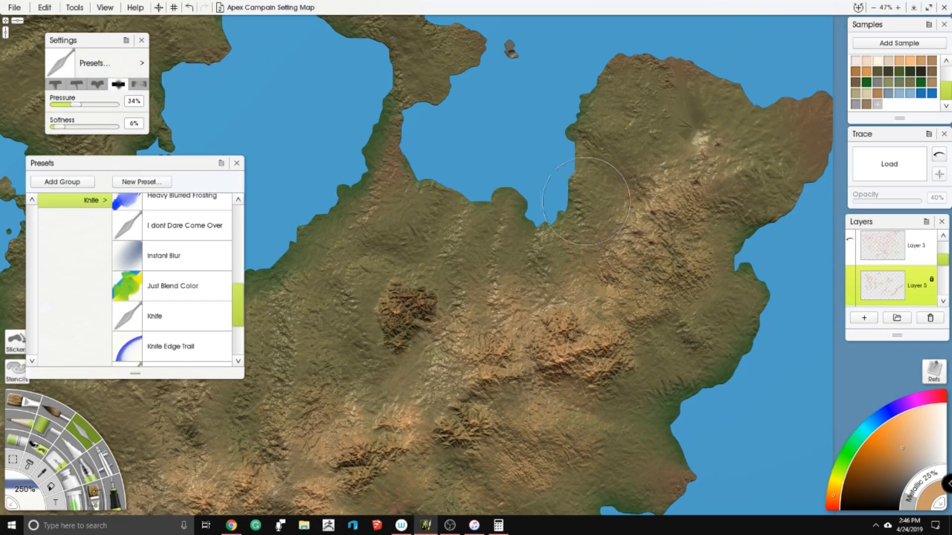
- Blend the east-west mountain range north of the central lake into the terrain
scroll(590, 160, "down", 10)
scroll(591, 160, "up", 3)
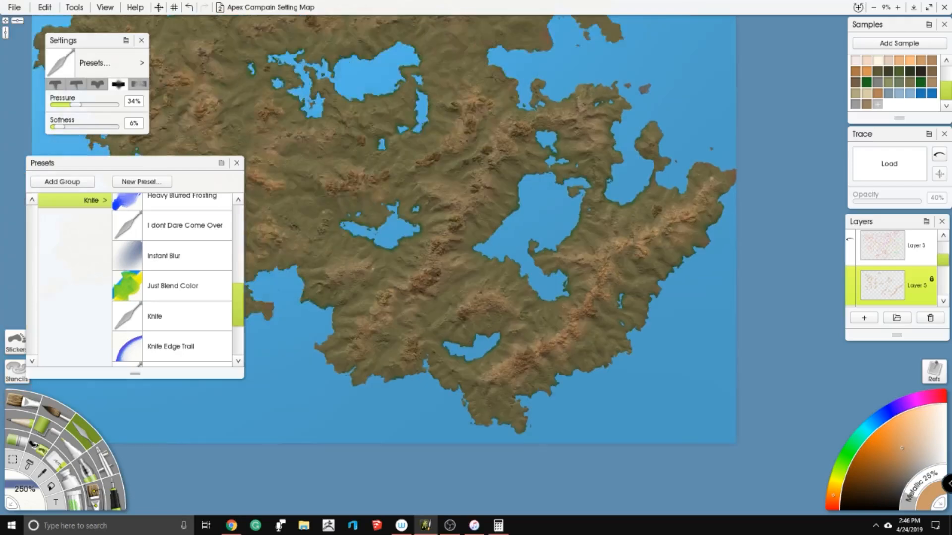
scroll(583, 223, "up", 5)
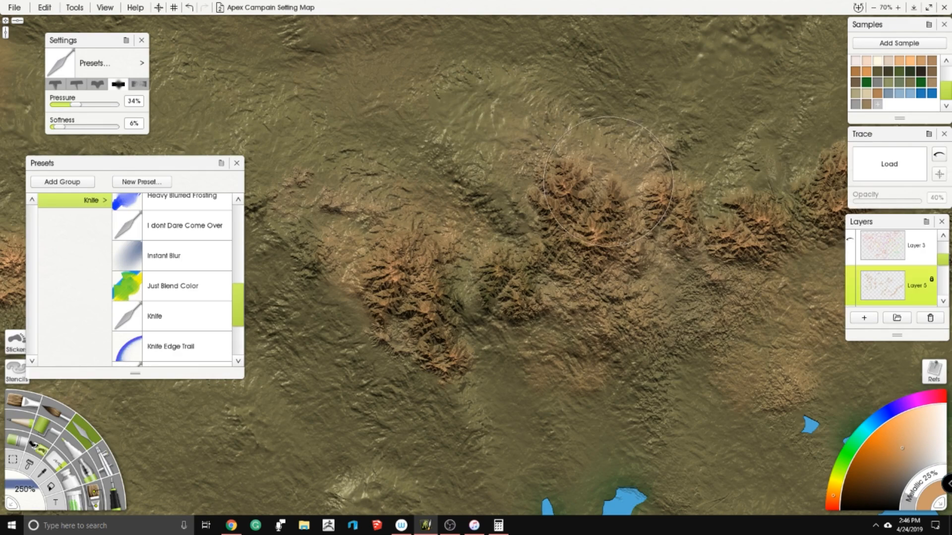
scroll(701, 170, "down", 4)
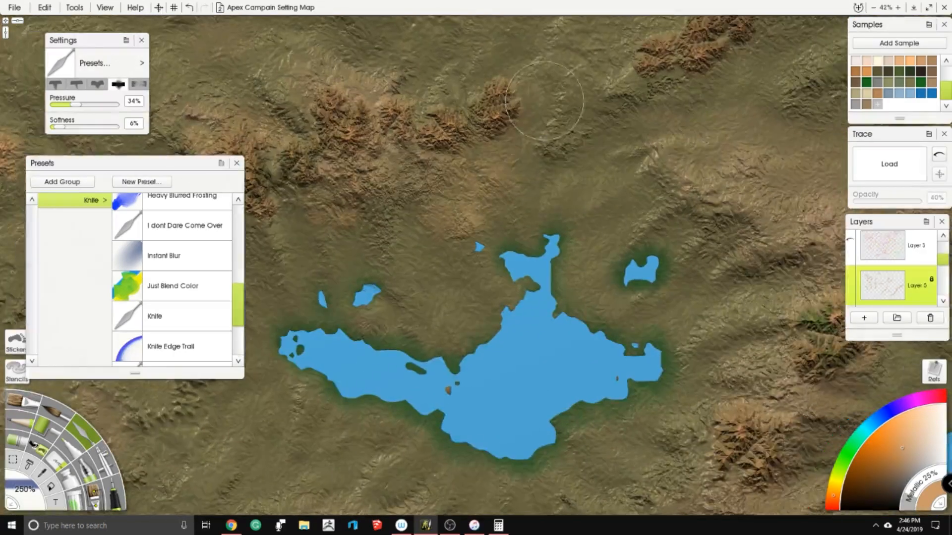
scroll(545, 101, "up", 1)
left_click_drag(626, 59, 548, 265)
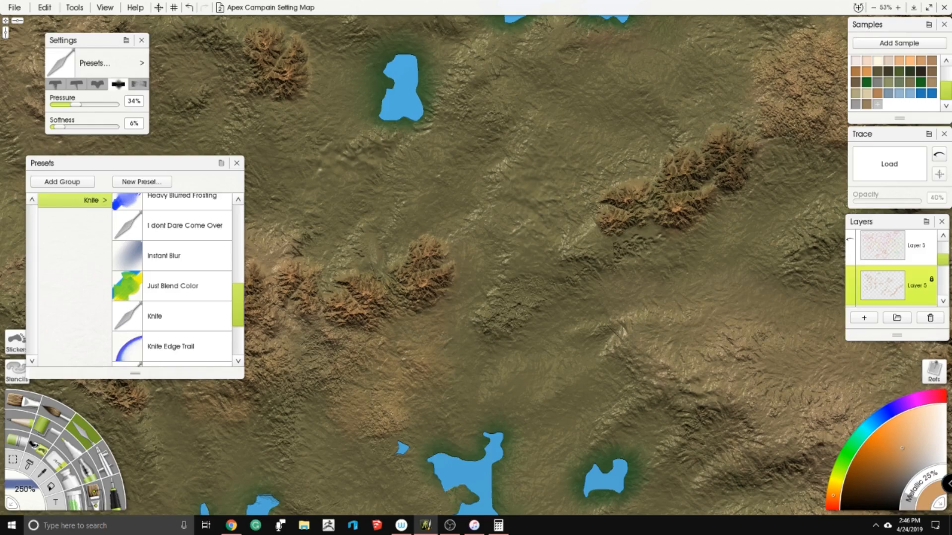
- Blend the short diagonal range south of the narrow north-south lake into the terrain
left_click_drag(626, 198, 416, 274)
scroll(479, 255, "down", 8)
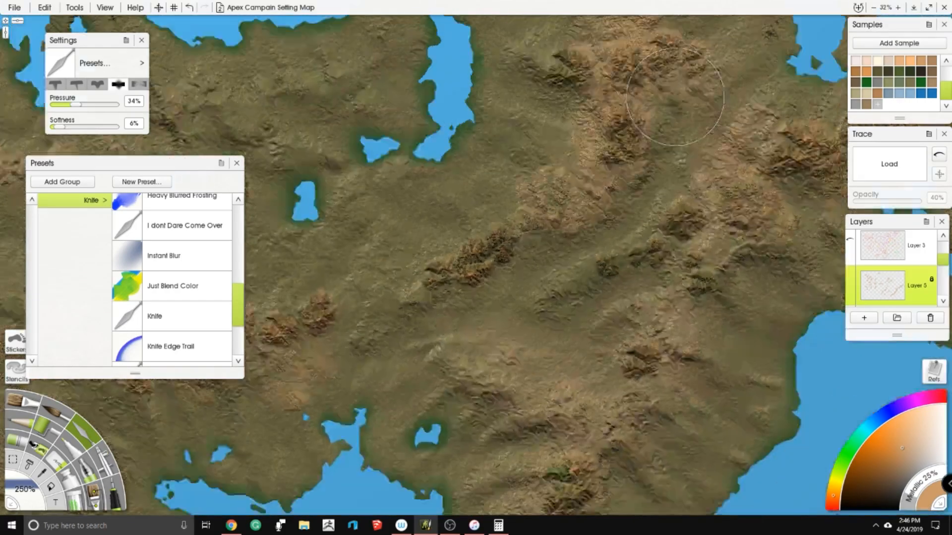
left_click_drag(478, 255, 672, 187)
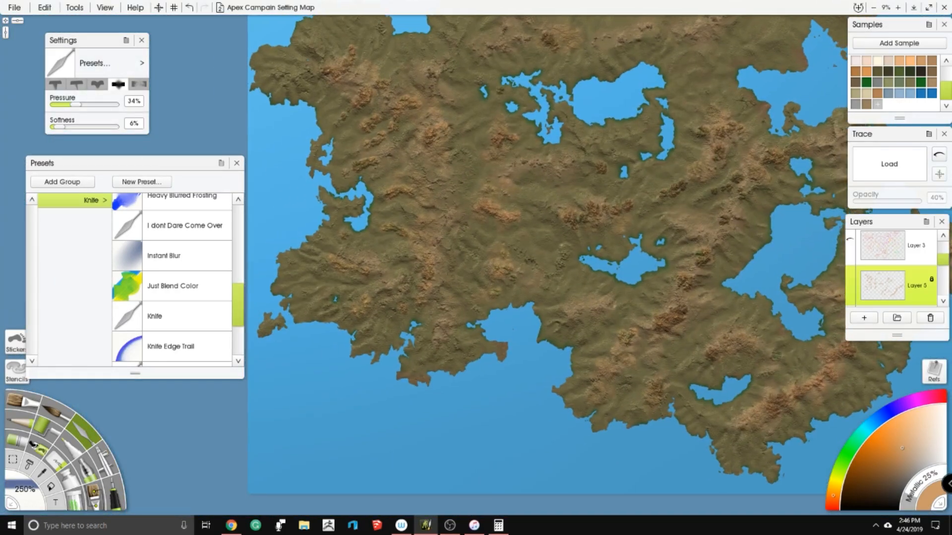
scroll(632, 126, "up", 4)
scroll(632, 126, "up", 2)
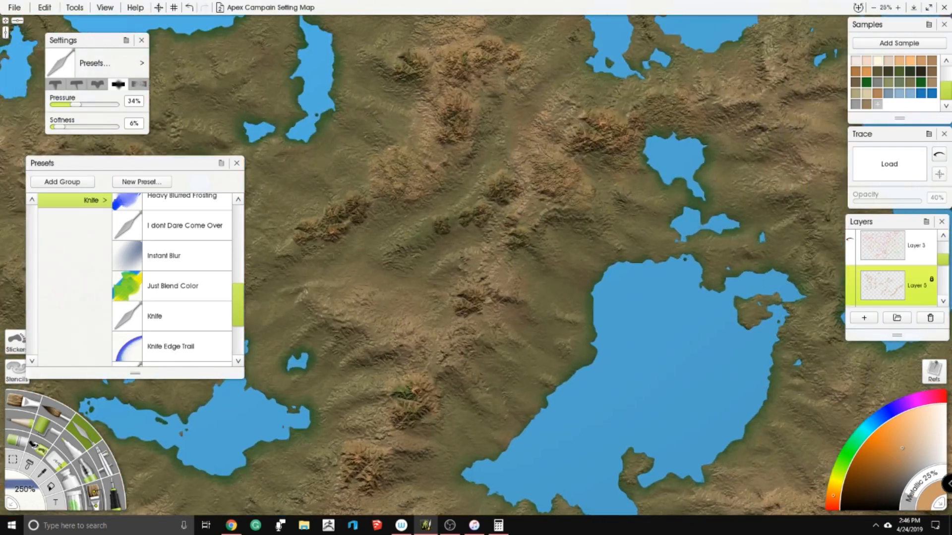
- Delete the copy of Layer 6
scroll(907, 270, "down", 4)
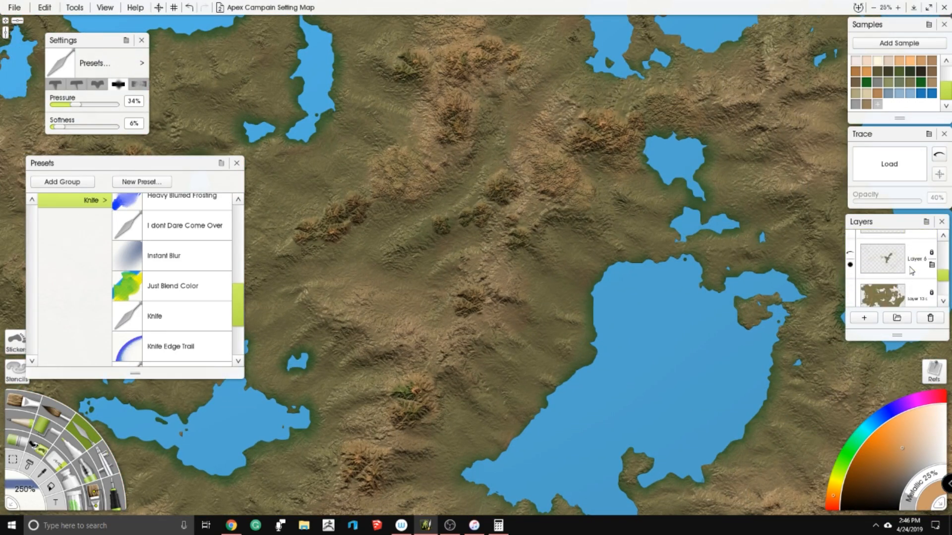
left_click(897, 267)
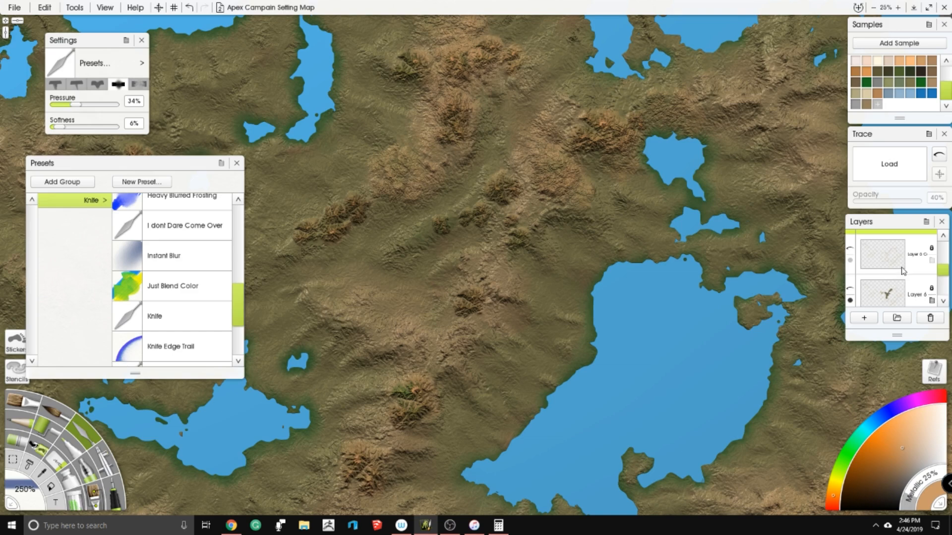
left_click(891, 260)
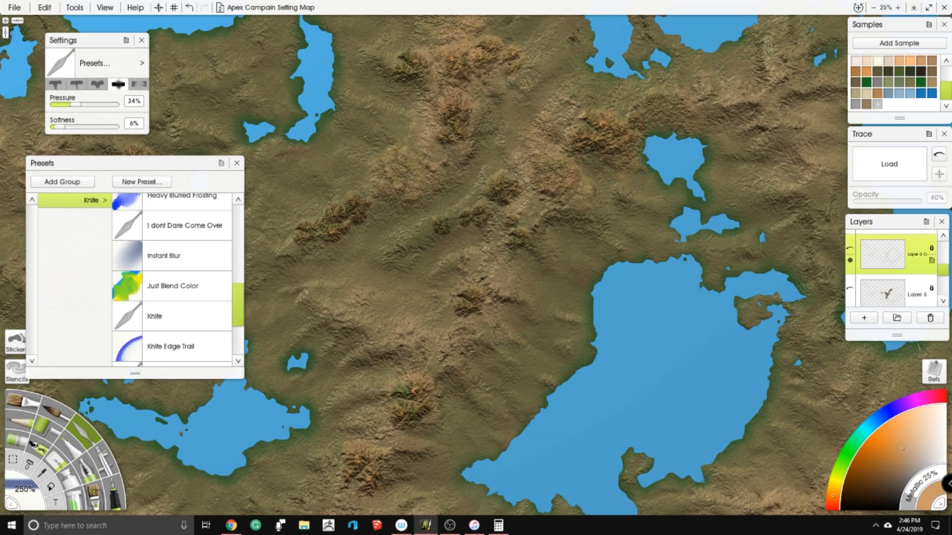
left_click(928, 317)
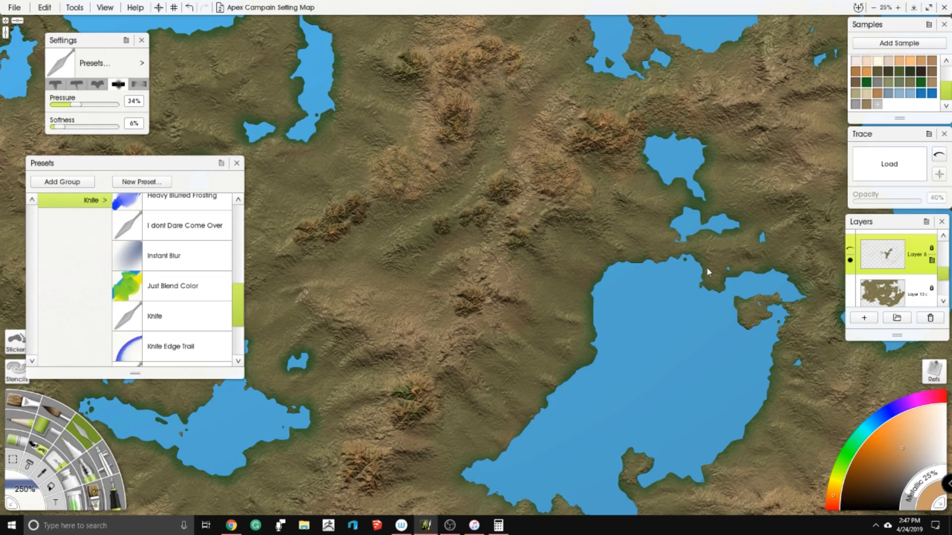
- Show Layer 6 and examine its tan ridge lines against the surrounding terrain
right_click(888, 256)
scroll(476, 288, "up", 5)
left_click_drag(475, 307, 709, 84)
mouse_move(609, 231)
left_mouse_down()
mouse_move(617, 231)
mouse_move(627, 139)
left_mouse_up()
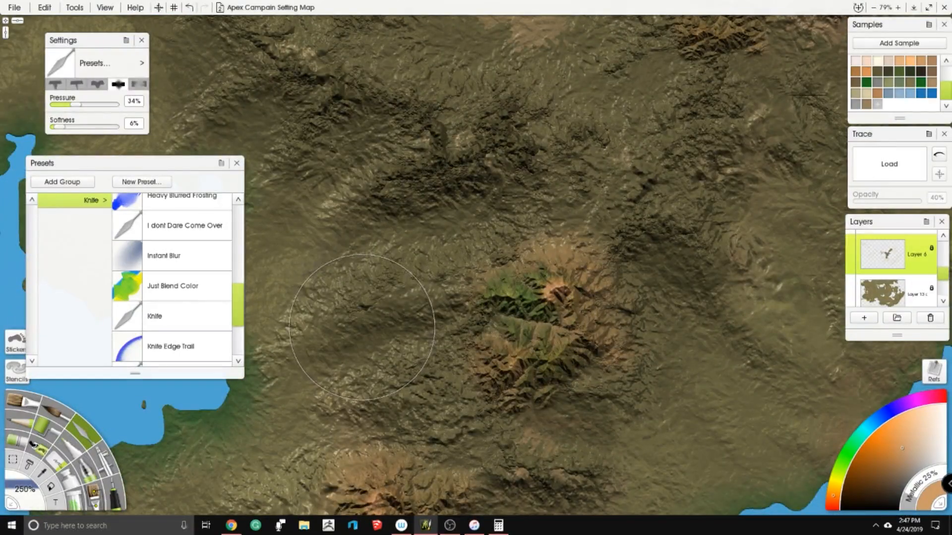
scroll(629, 184, "down", 6)
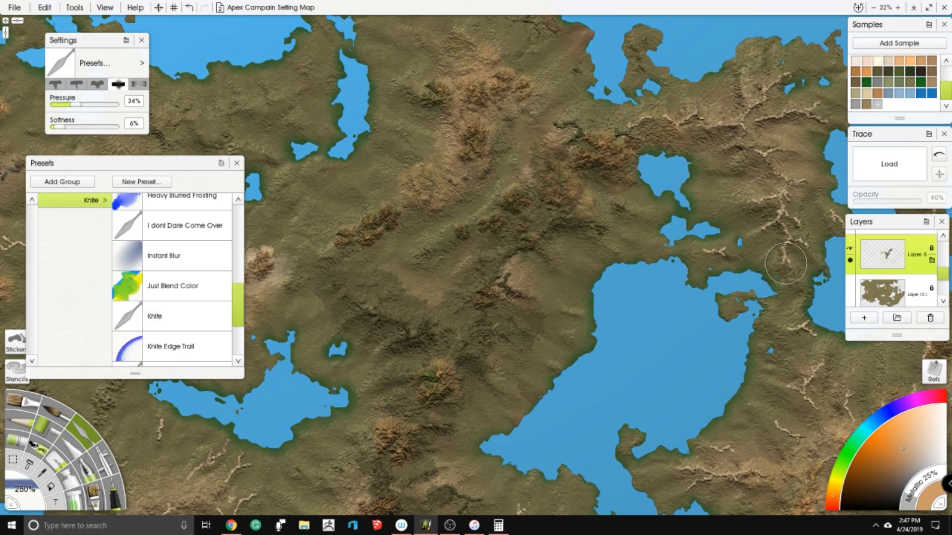
scroll(452, 236, "up", 4)
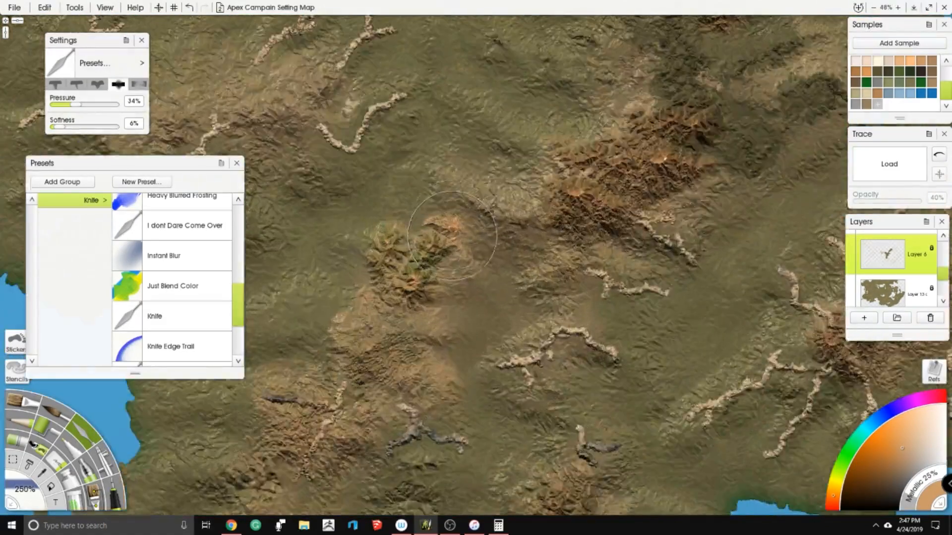
scroll(452, 235, "up", 3)
left_click_drag(452, 236, 866, 391)
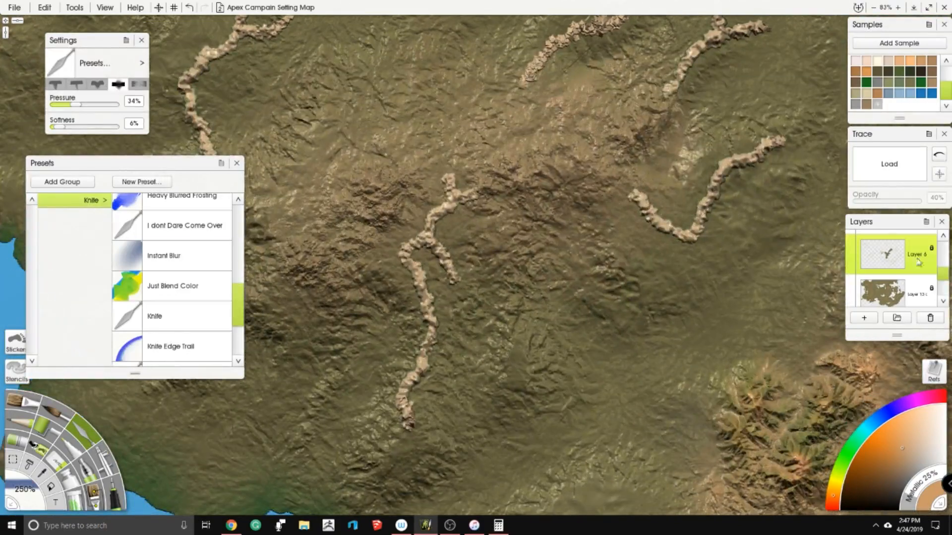
- Turn off Lock Transparency on Layer 6 and load the Hard Wet Blender palette knife preset at 250% size
left_click(932, 249)
left_click(931, 266)
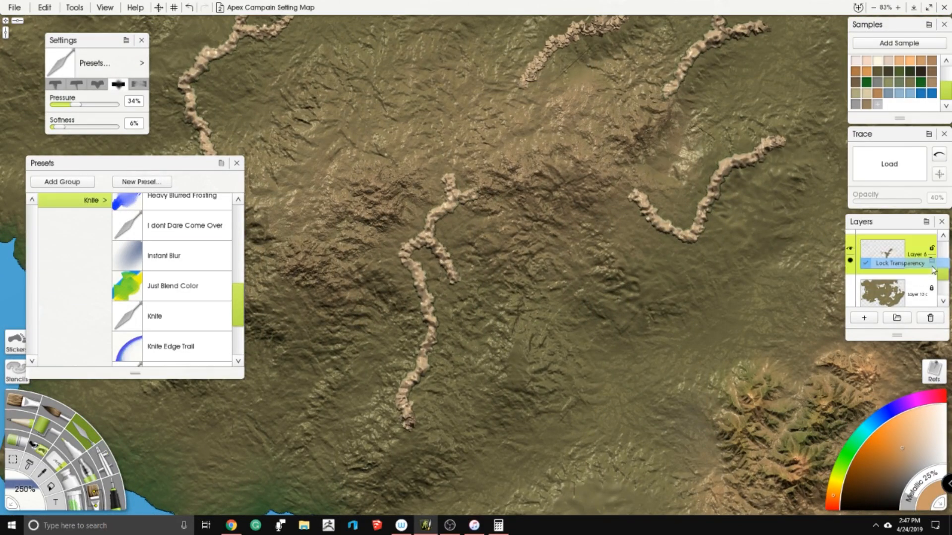
scroll(133, 330, "up", 5)
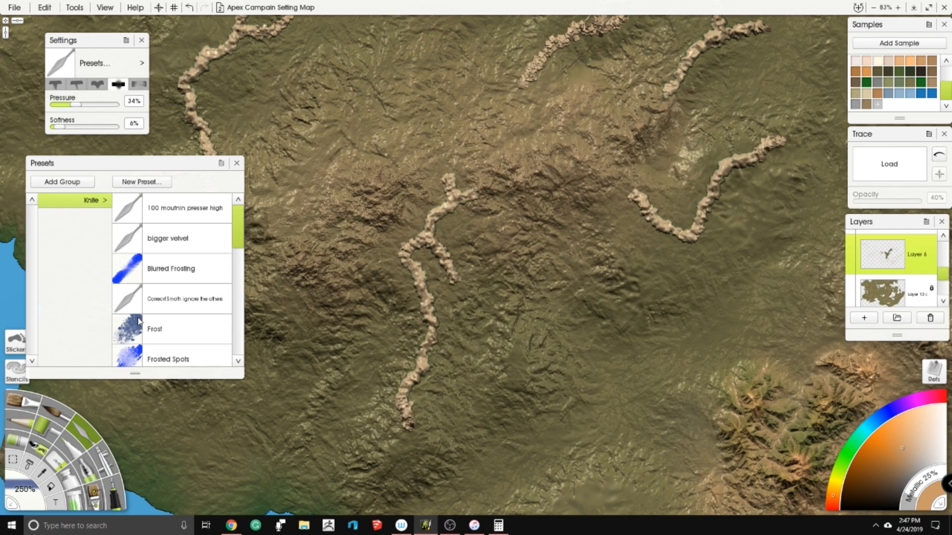
scroll(187, 296, "down", 3)
left_click(158, 366)
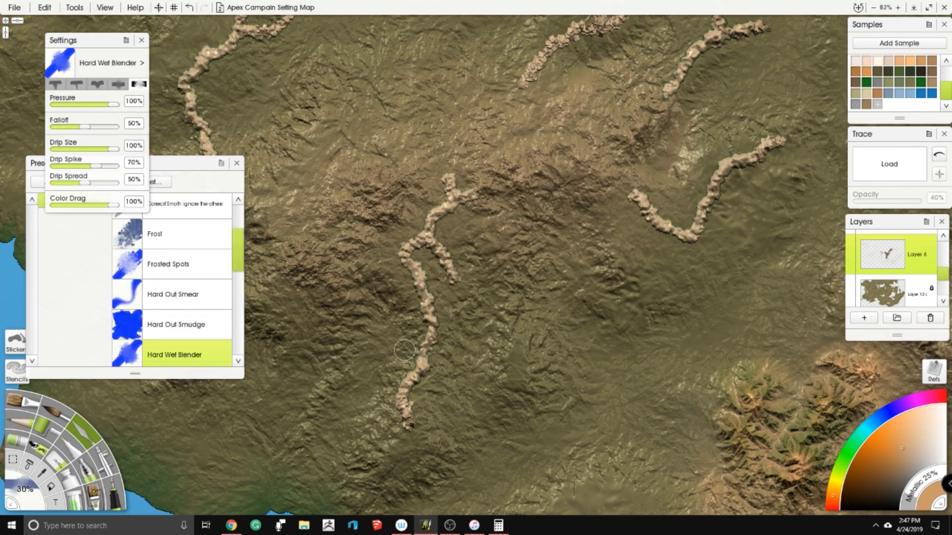
left_click_drag(32, 492, 35, 495)
double_click(35, 494)
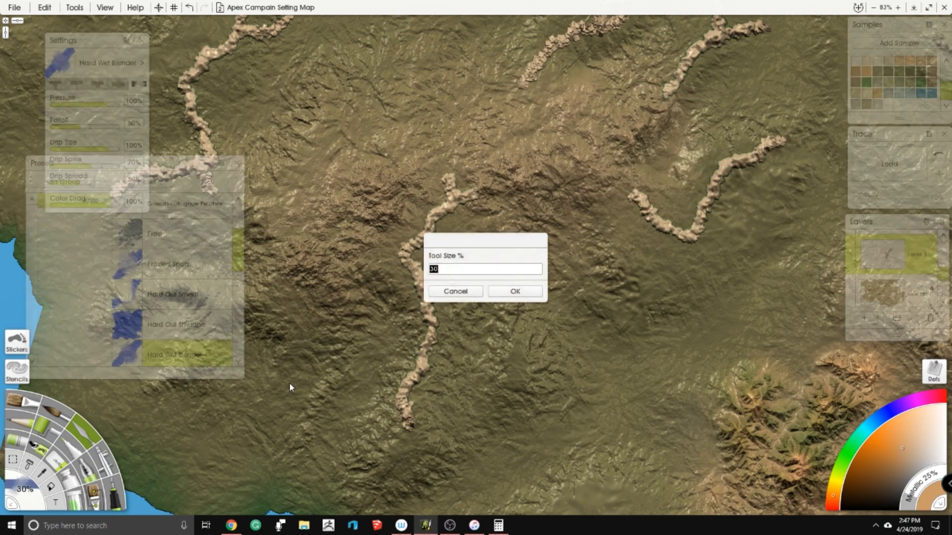
type("250")
key("Return")
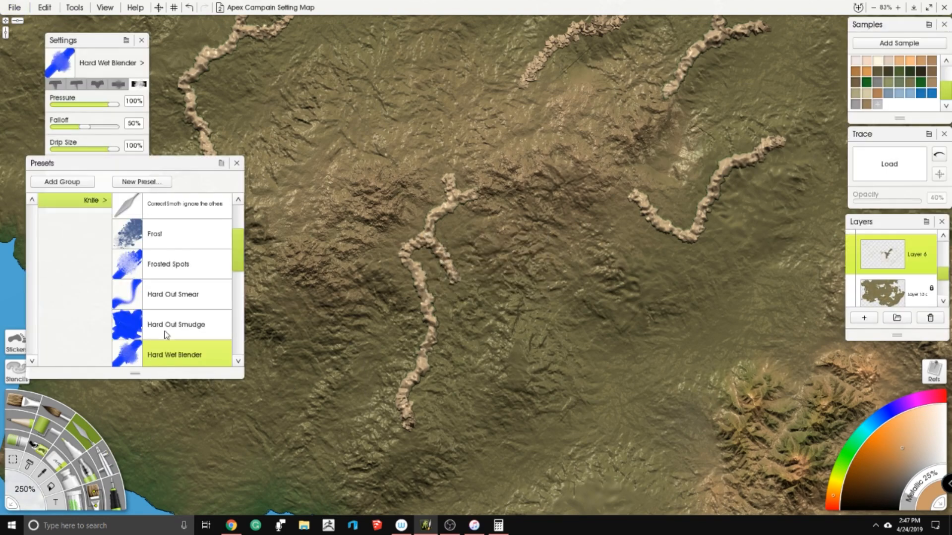
- Smear the branching tan ridge line into the ground using the Harsh Chaos knife preset at 150% size
left_click(166, 338)
scroll(151, 343, "down", 1)
left_click(166, 339)
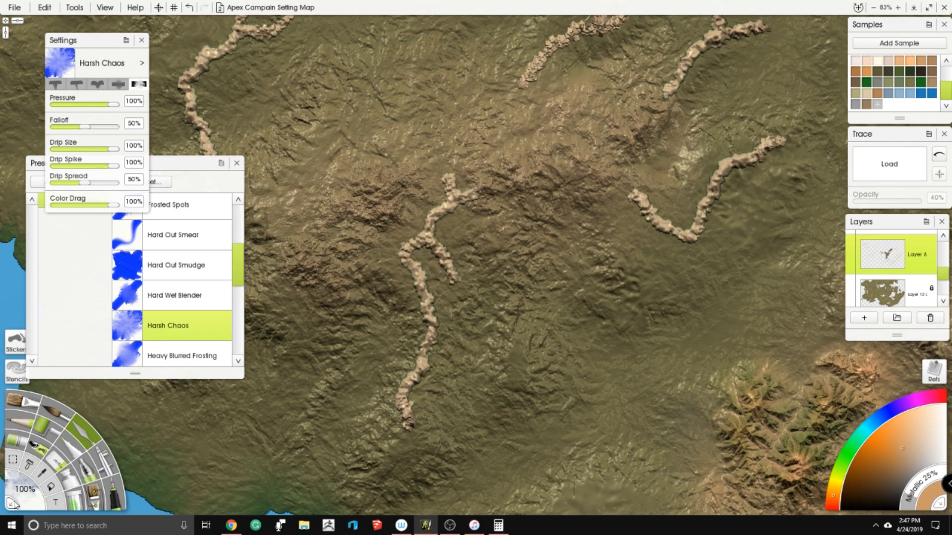
double_click(23, 493)
type("150")
key("Return")
mouse_move(438, 184)
left_mouse_down()
mouse_move(391, 272)
mouse_move(396, 424)
mouse_move(435, 386)
mouse_move(468, 285)
mouse_move(471, 230)
mouse_move(487, 230)
mouse_move(448, 156)
mouse_move(419, 151)
mouse_move(434, 235)
mouse_move(487, 280)
mouse_move(448, 297)
left_mouse_up()
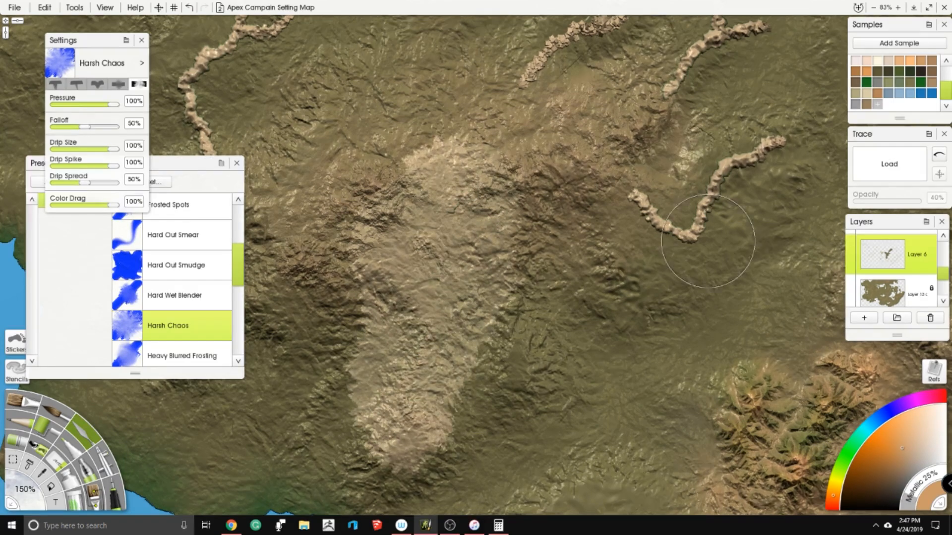
- Delete Layer 6 with its tan ridge lines
scroll(675, 238, "down", 8)
left_click(930, 318)
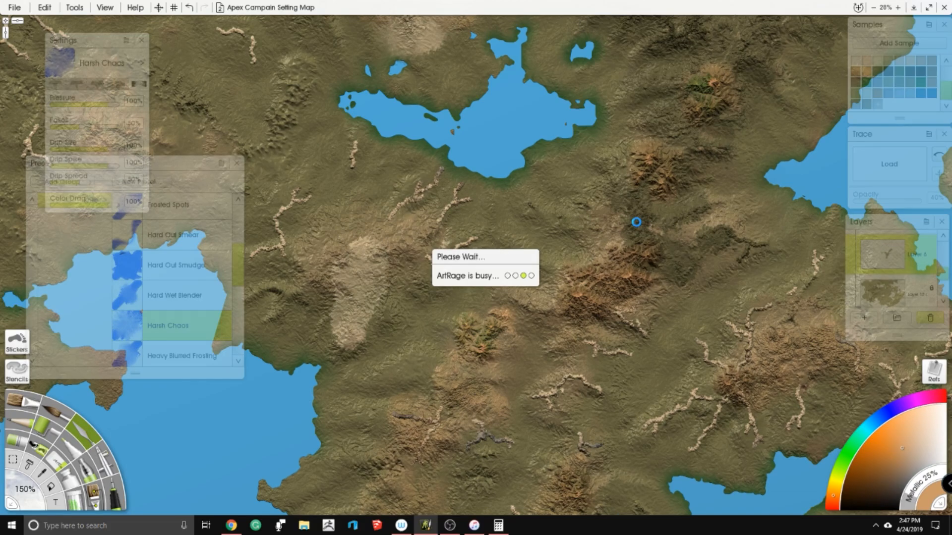
scroll(471, 240, "up", 3)
left_click_drag(471, 240, 517, 130)
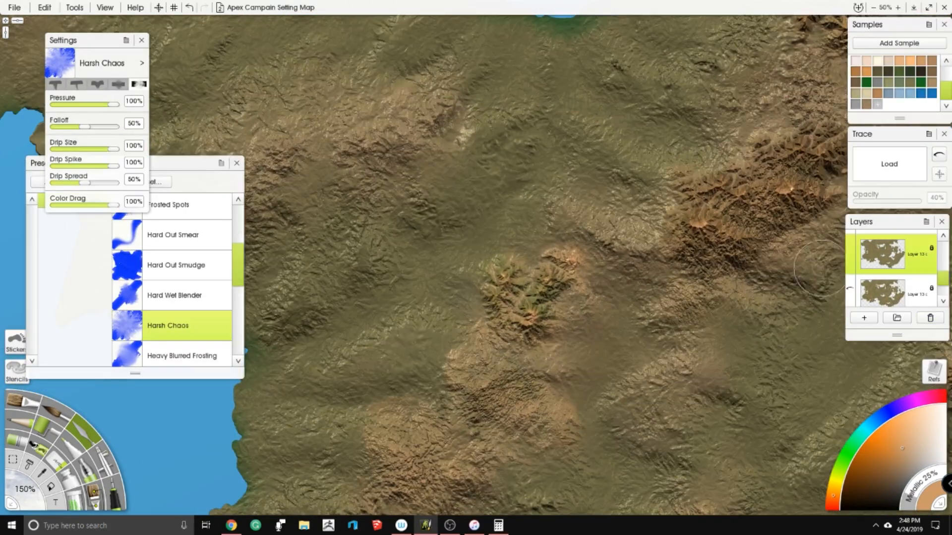
scroll(550, 289, "down", 5)
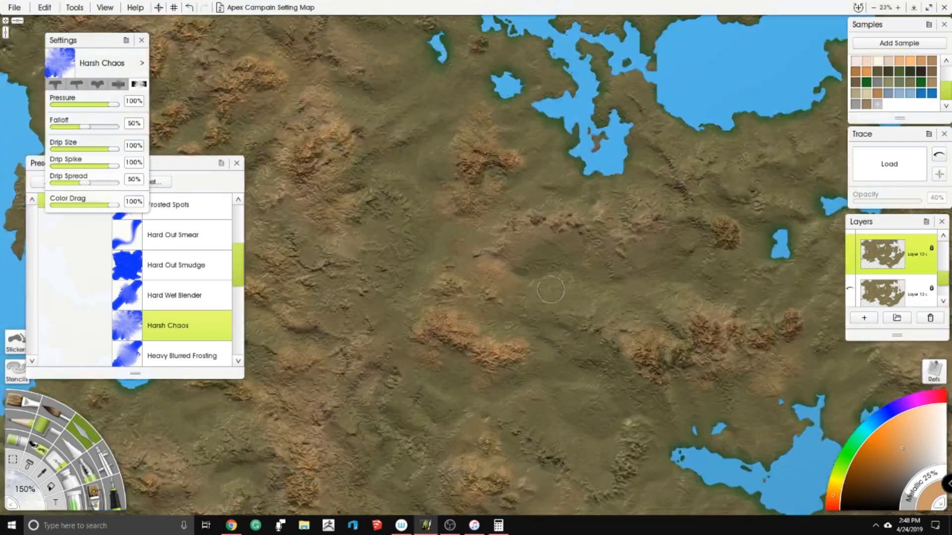
- Select Layer 5 and merge it down into the land layer directly beneath it
scroll(550, 290, "up", 2)
scroll(912, 292, "up", 2)
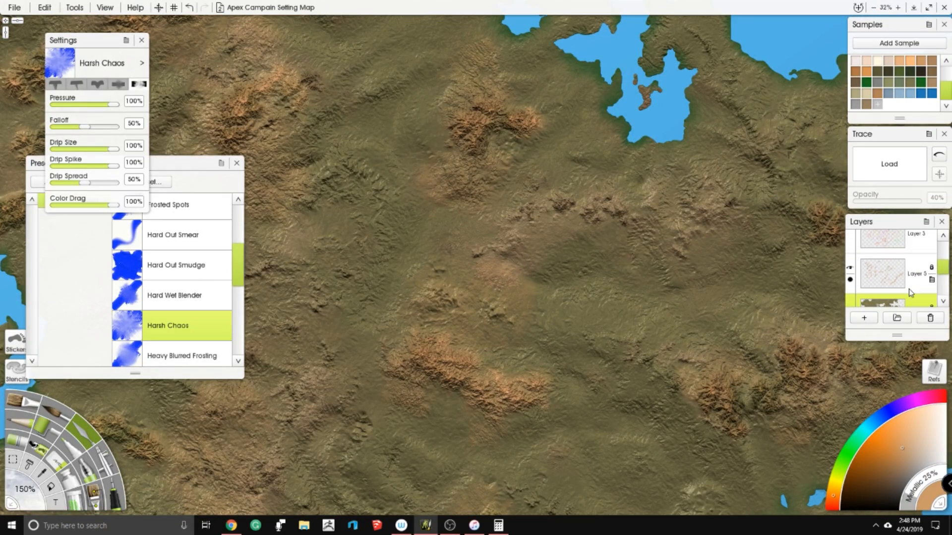
scroll(902, 256, "up", 1)
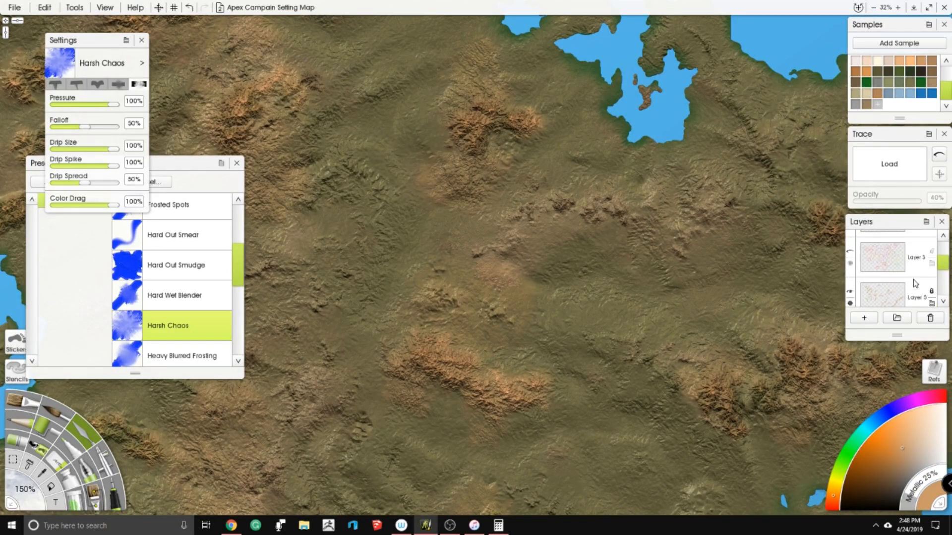
scroll(915, 283, "down", 1)
left_click(913, 255)
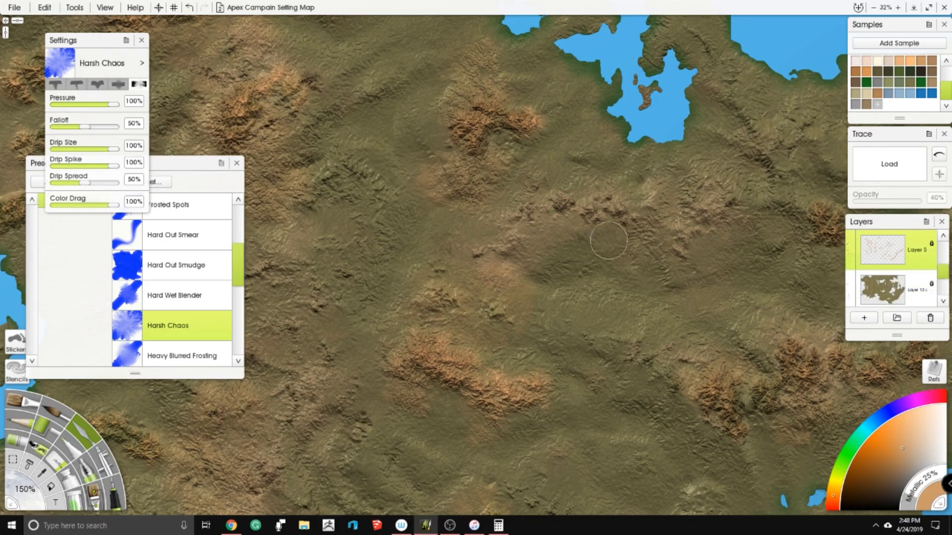
scroll(600, 238, "down", 4)
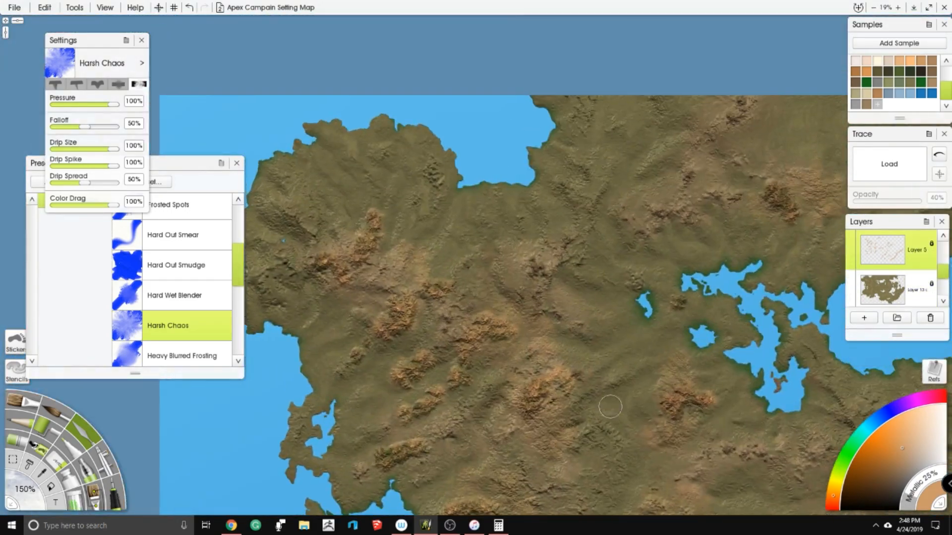
left_click_drag(610, 407, 379, 254)
left_click_drag(813, 377, 543, 289)
scroll(646, 222, "up", 4)
left_click_drag(646, 222, 550, 249)
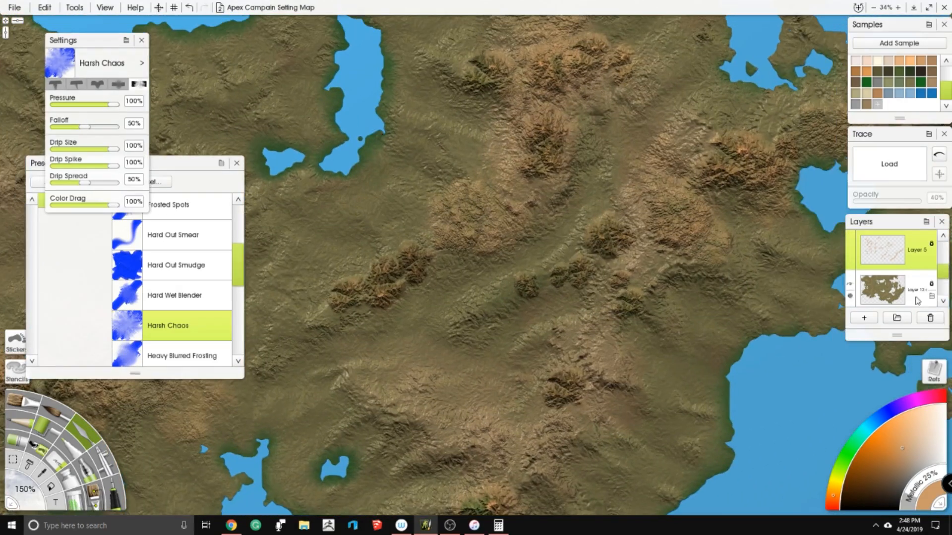
right_click(895, 254)
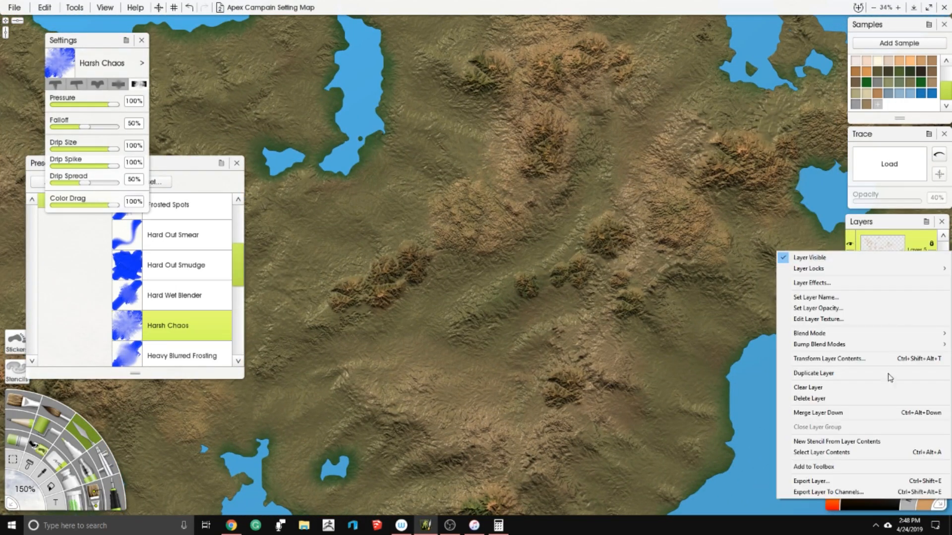
left_click(875, 414)
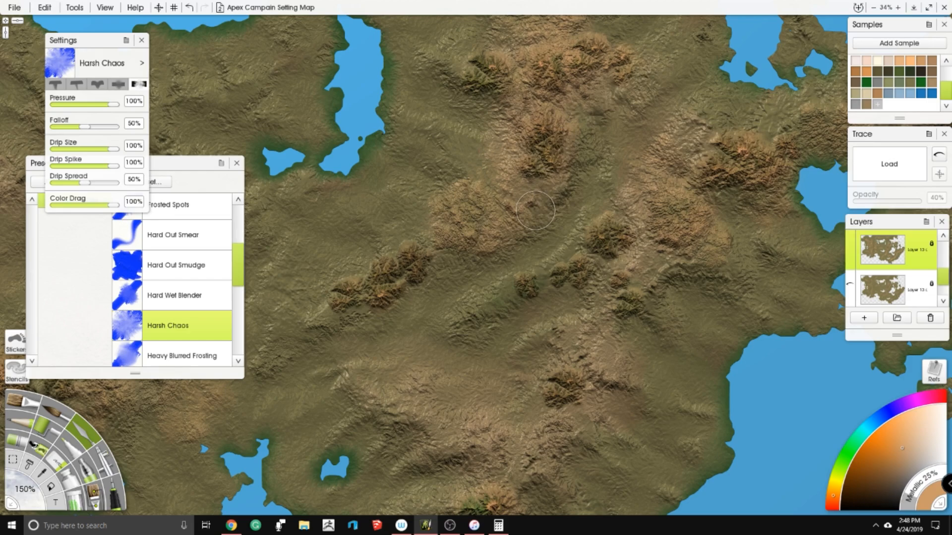
- Set the Harsh Chaos knife size to 250% for the small diagonal mountain range below the two lakes
scroll(641, 270, "up", 5)
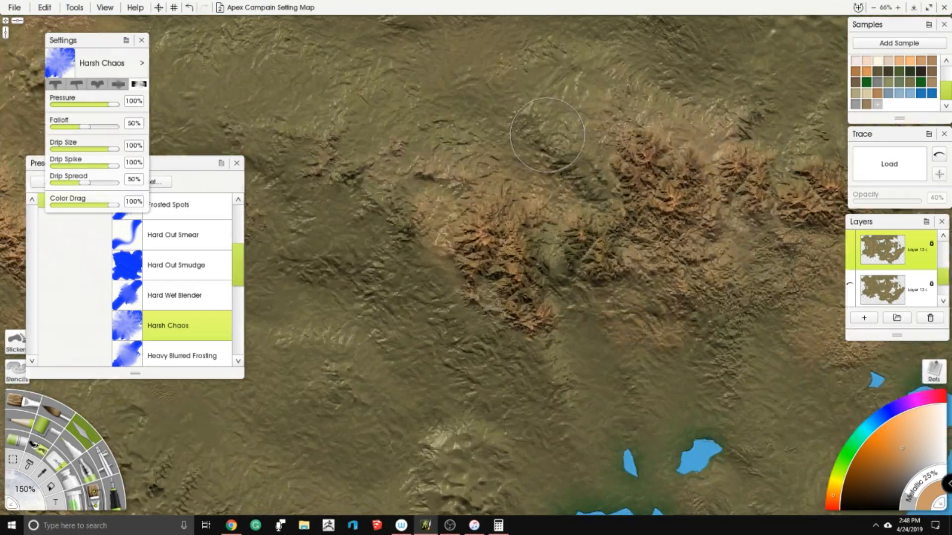
scroll(159, 274, "up", 3)
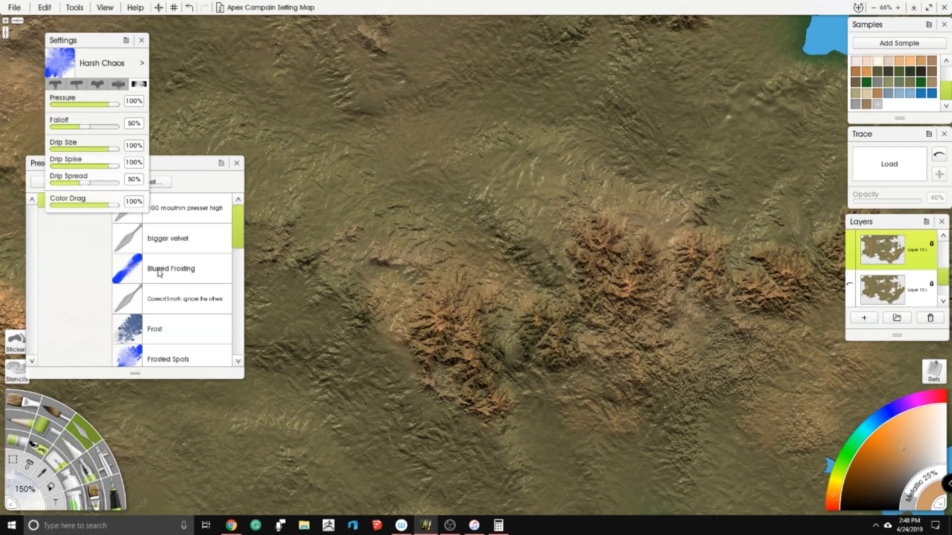
scroll(219, 249, "down", 3)
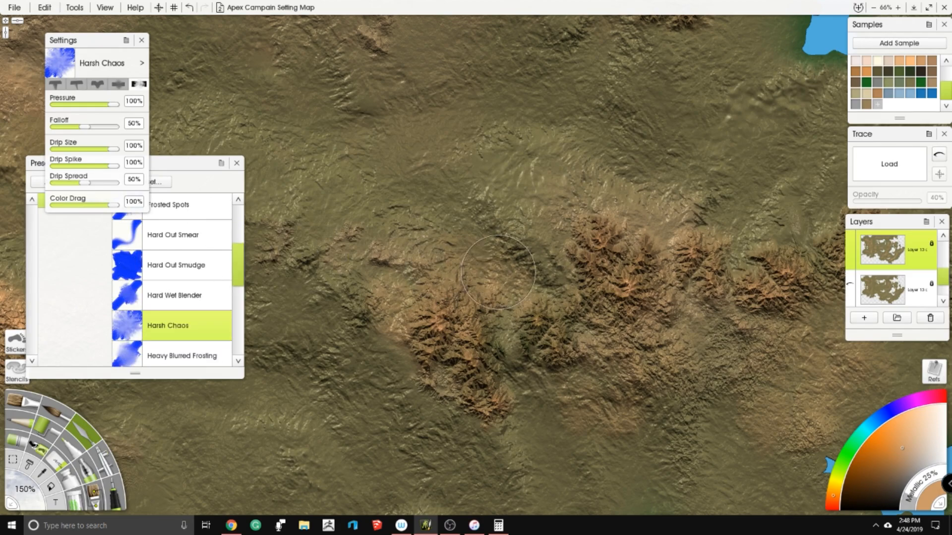
scroll(549, 291, "down", 6)
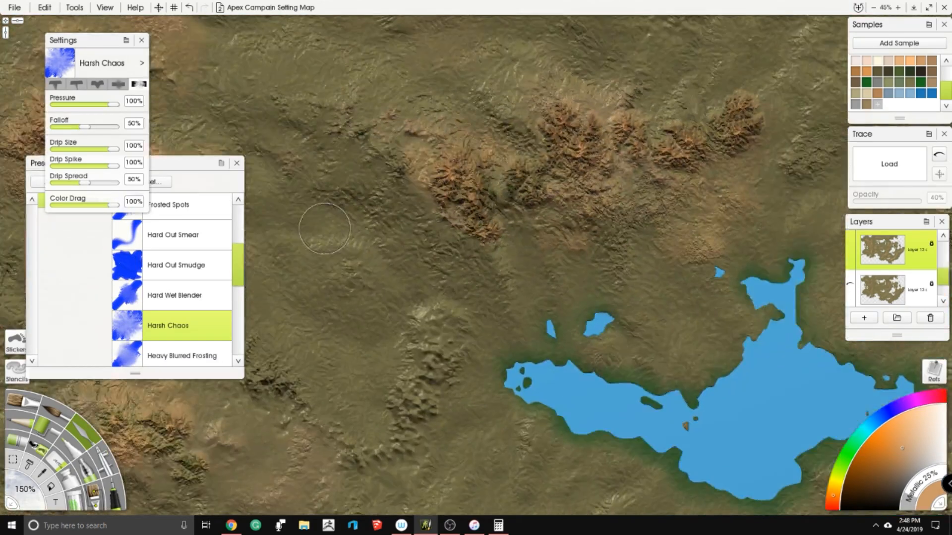
scroll(620, 303, "up", 6)
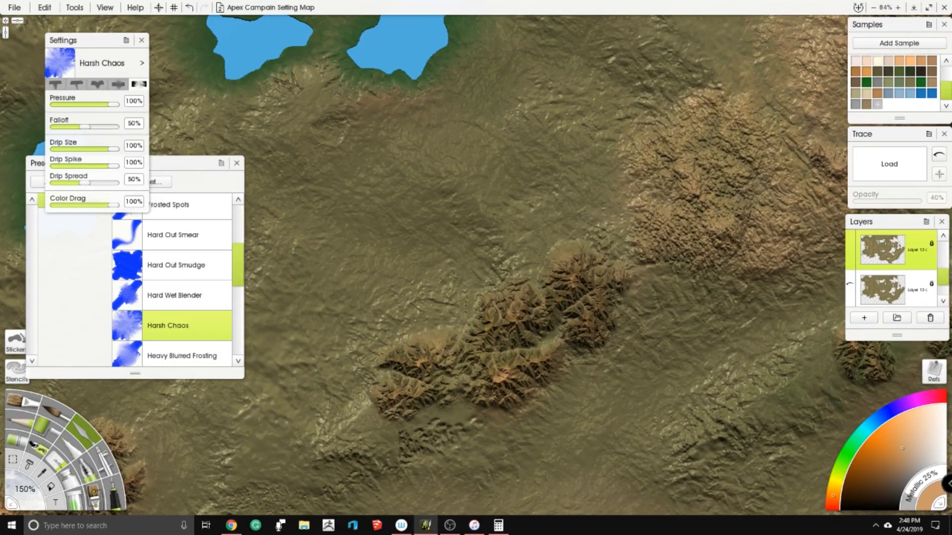
left_click_drag(496, 288, 491, 293)
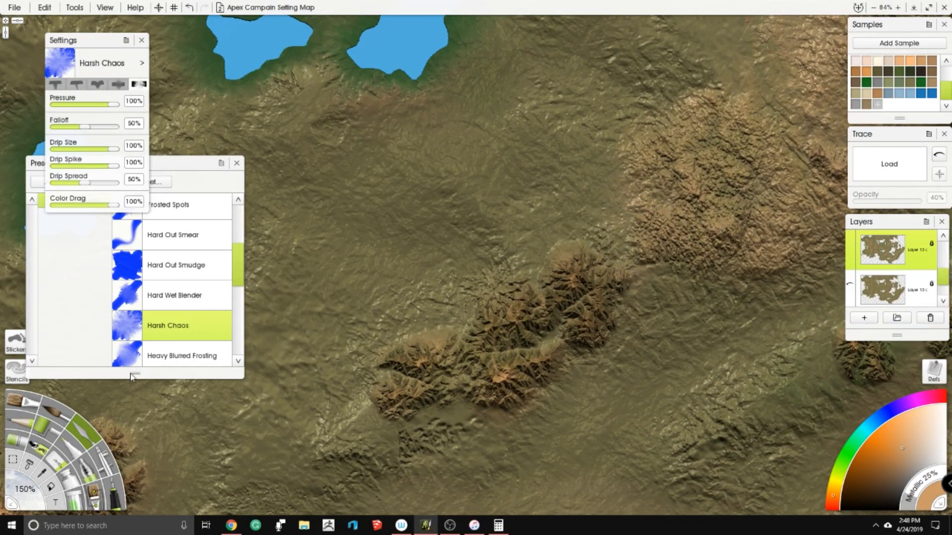
left_click(30, 499)
type("250")
key("Return")
- Smear all sides of the small diagonal mountain range into the surrounding ground with the Harsh Chaos knife
mouse_move(463, 249)
left_mouse_down()
mouse_move(504, 268)
mouse_move(502, 259)
mouse_move(479, 290)
mouse_move(499, 281)
left_mouse_up()
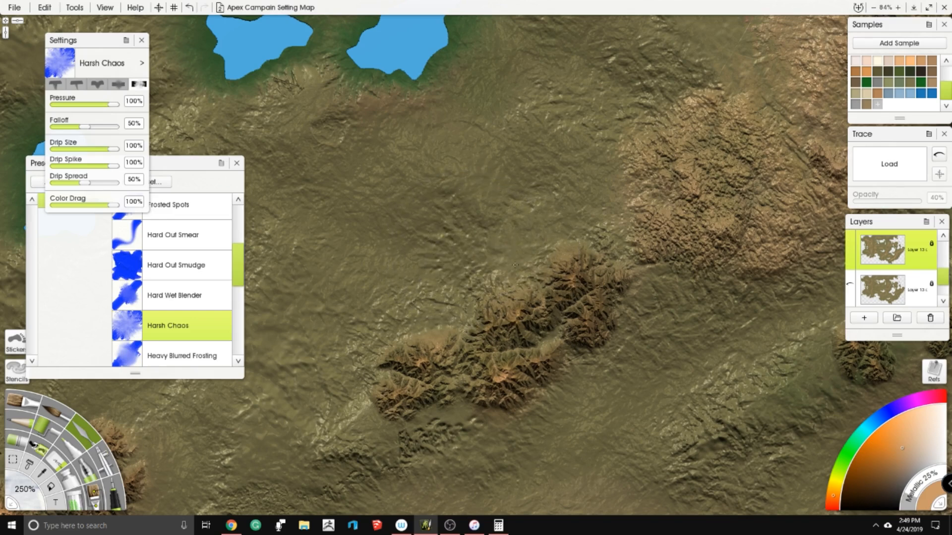
left_click_drag(538, 305, 524, 203)
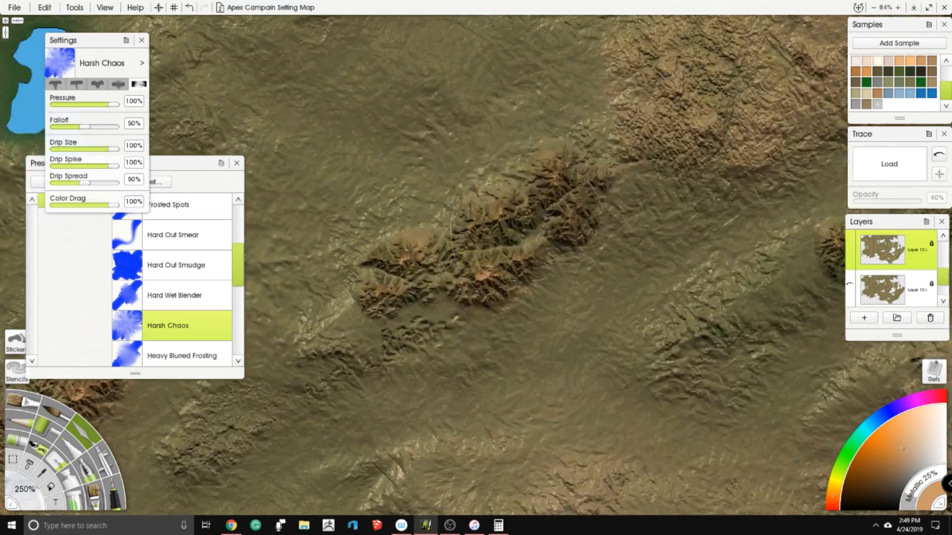
left_click_drag(578, 243, 513, 318)
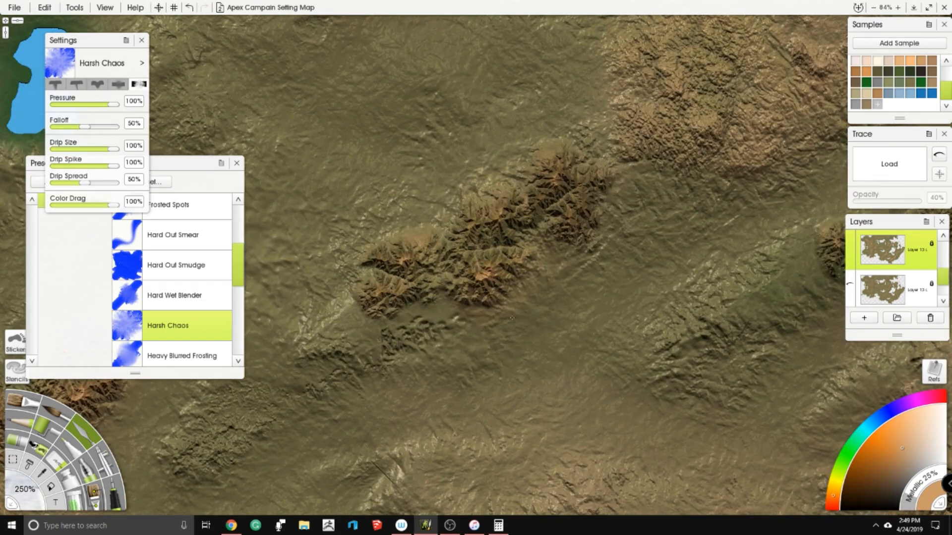
mouse_move(445, 331)
left_mouse_down()
mouse_move(418, 327)
mouse_move(369, 344)
left_mouse_up()
left_click_drag(345, 307, 314, 293)
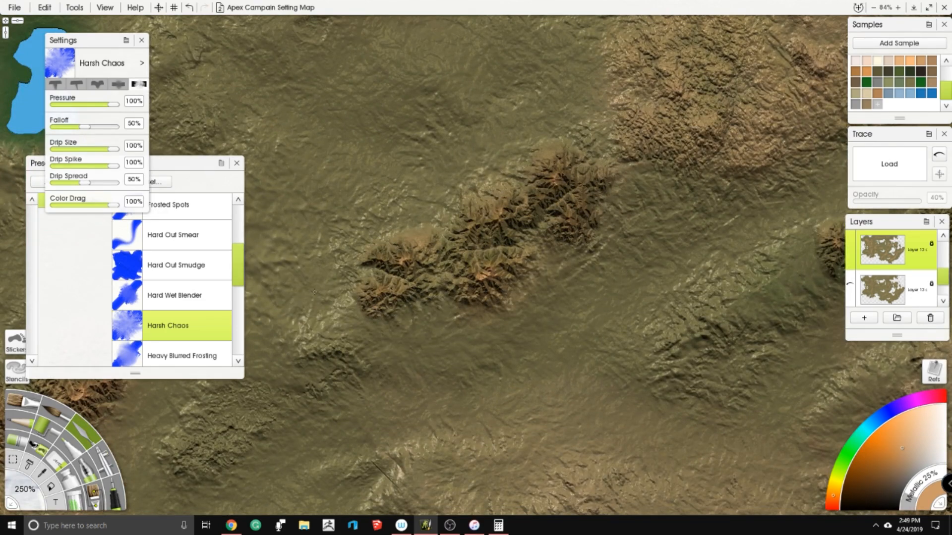
left_click_drag(632, 217, 603, 209)
left_click_drag(590, 144, 633, 173)
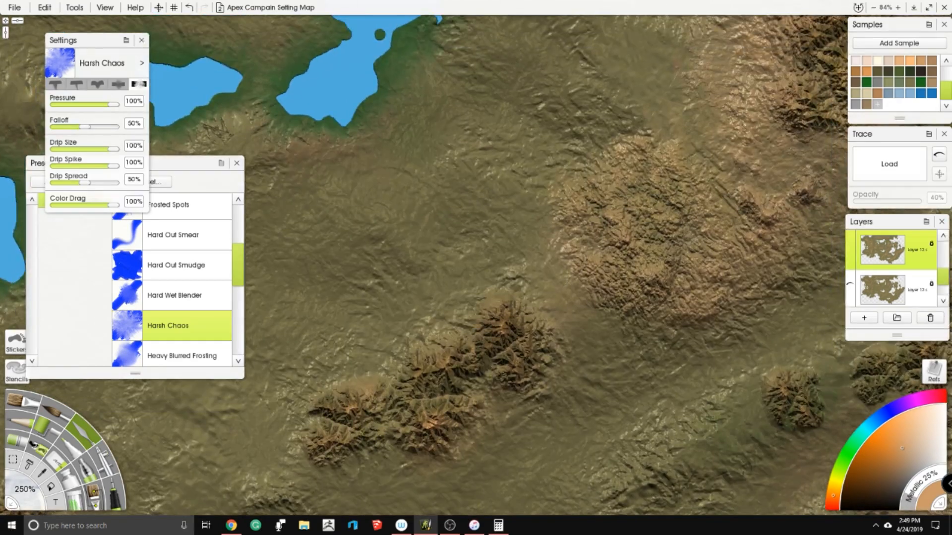
left_click_drag(555, 233, 604, 218)
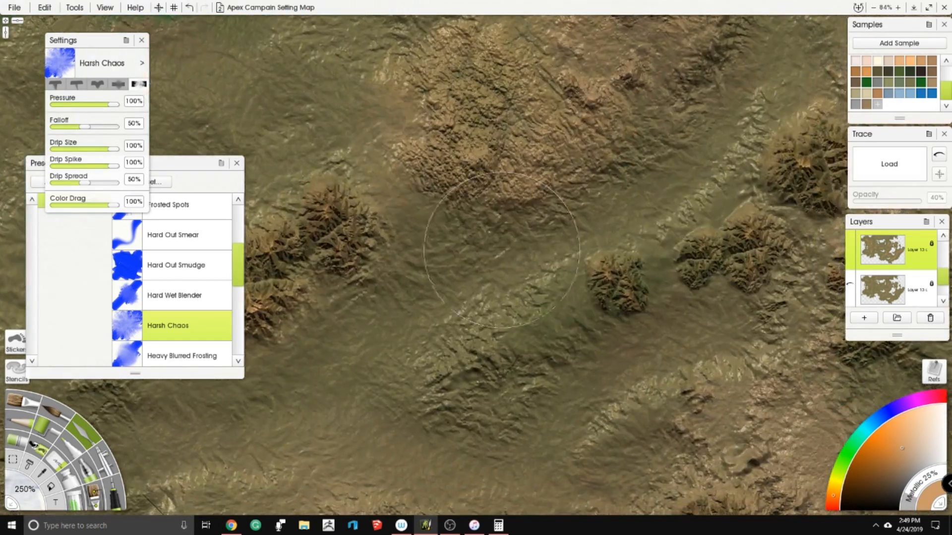
- Smear the edges of the rough highlands and the scattered small peaks southeast of the diagonal range
left_click_drag(652, 270, 682, 295)
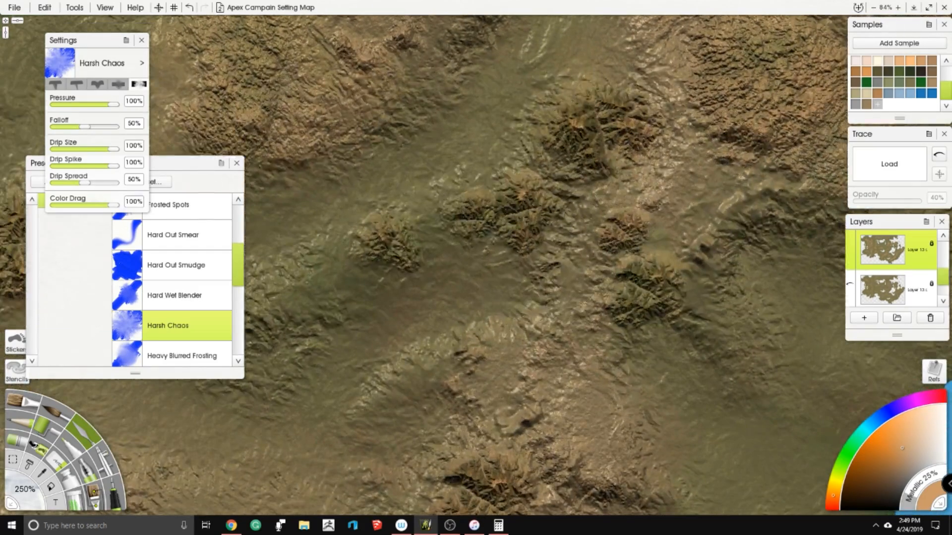
left_click_drag(515, 262, 583, 269)
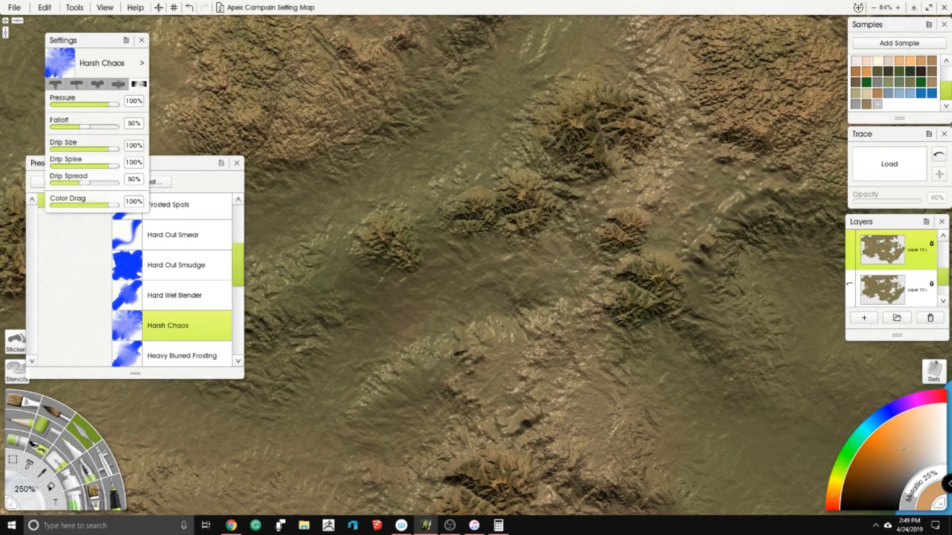
left_click_drag(674, 229, 688, 227)
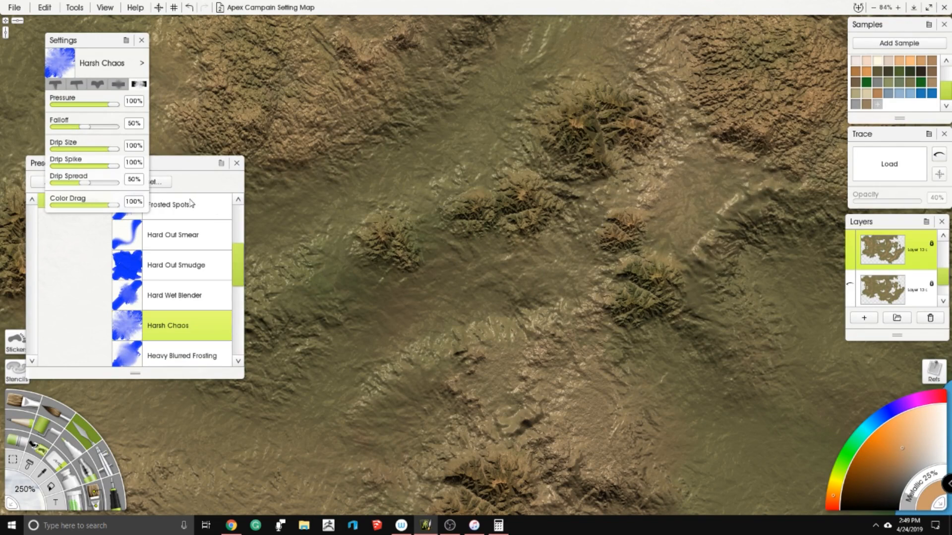
- Set the knife's Drip Spread to 100% and smear the isolated green peak on the tan ridge further south
left_click_drag(89, 185, 119, 182)
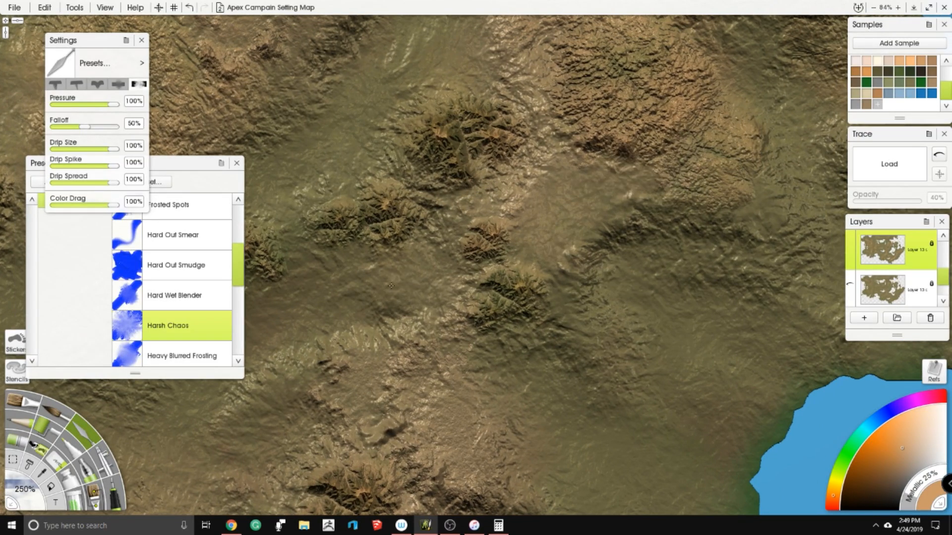
scroll(429, 307, "down", 8)
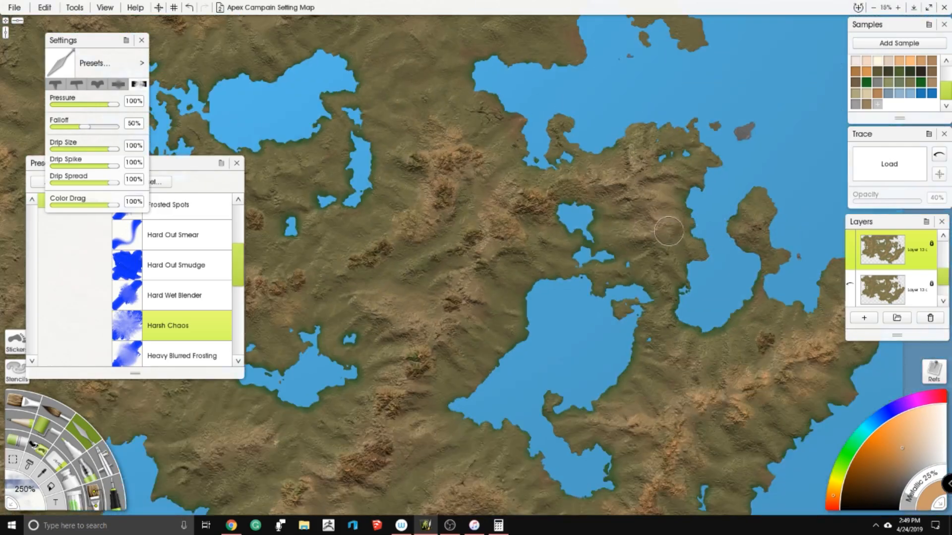
left_click_drag(582, 211, 632, 231)
scroll(446, 180, "up", 8)
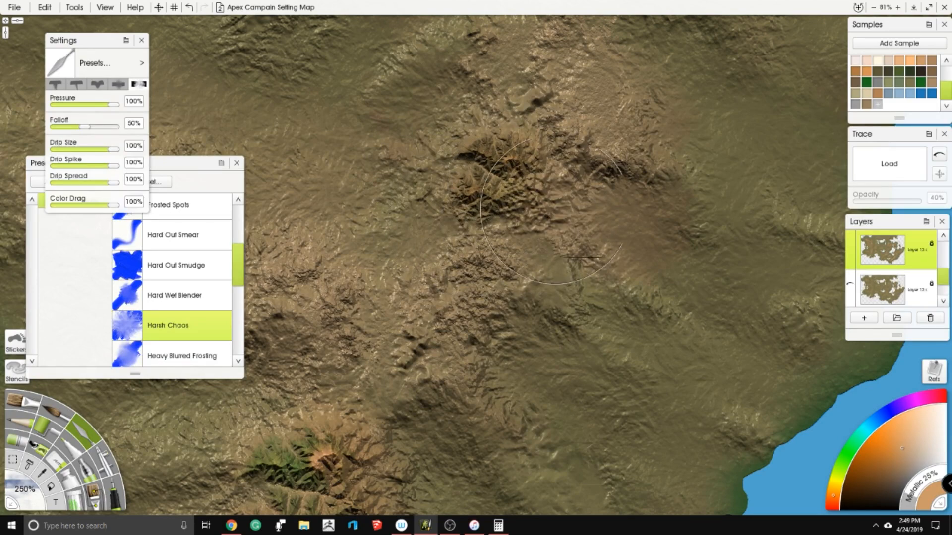
mouse_move(506, 167)
left_mouse_down()
mouse_move(526, 213)
mouse_move(550, 193)
mouse_move(509, 180)
left_mouse_up()
left_click_drag(466, 149, 593, 372)
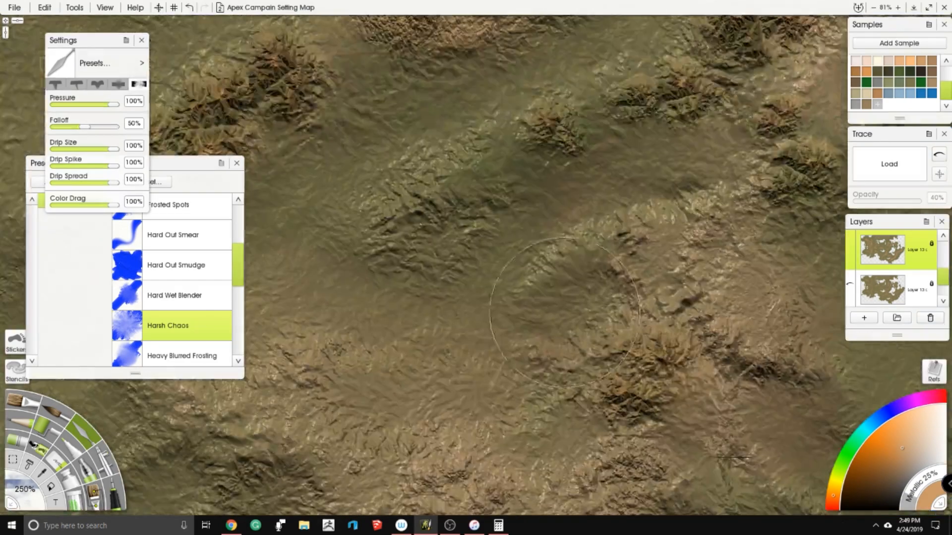
- Smear the southern slopes of the small diagonal mountain range into the ground using the 100% Drip Spread
left_click_drag(327, 203, 570, 258)
left_click_drag(372, 218, 540, 248)
mouse_move(527, 297)
left_mouse_down()
mouse_move(476, 267)
mouse_move(421, 277)
mouse_move(376, 304)
left_mouse_up()
mouse_move(369, 245)
left_mouse_down()
mouse_move(406, 198)
mouse_move(506, 129)
mouse_move(550, 213)
left_mouse_up()
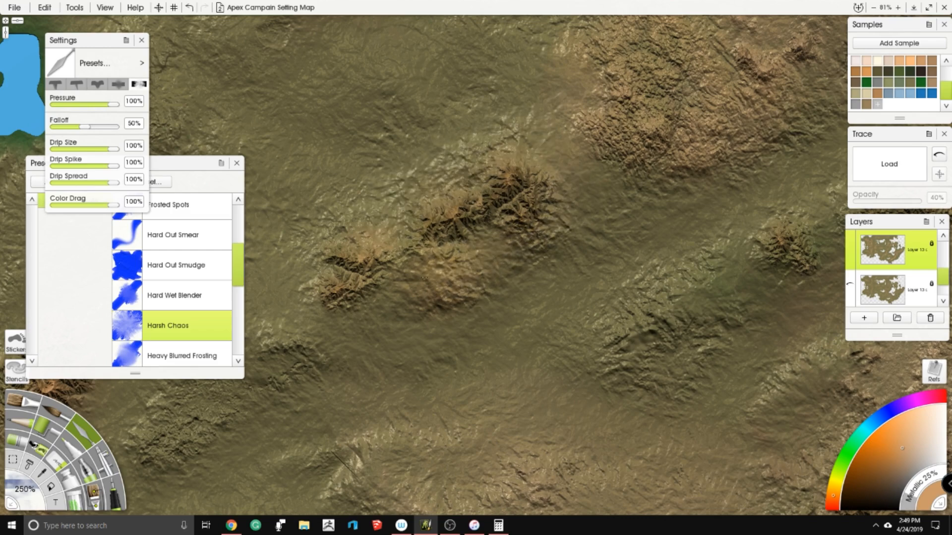
mouse_move(412, 296)
left_mouse_down()
mouse_move(476, 287)
mouse_move(480, 318)
left_mouse_up()
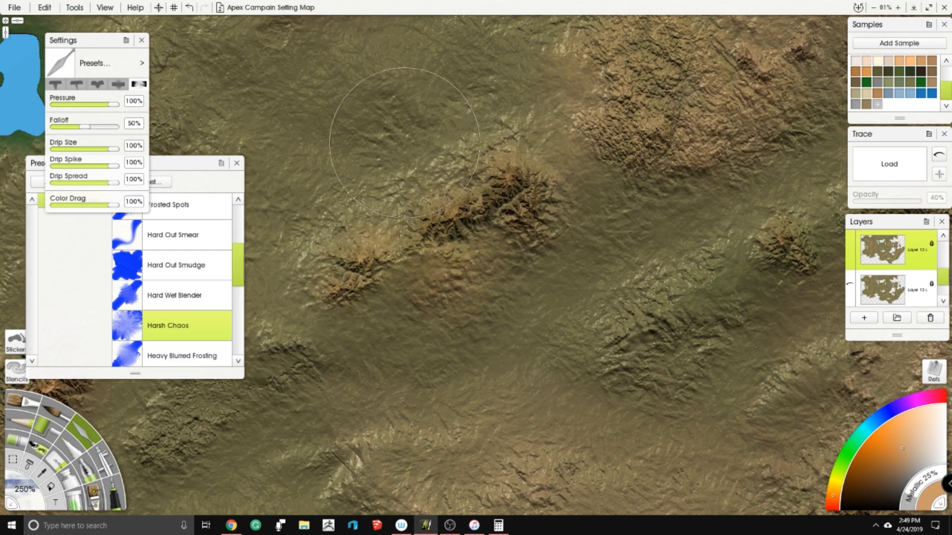
- Smear the lower edge of the orange mountain range southwest of the large central lake into the terrain
scroll(404, 143, "down", 10)
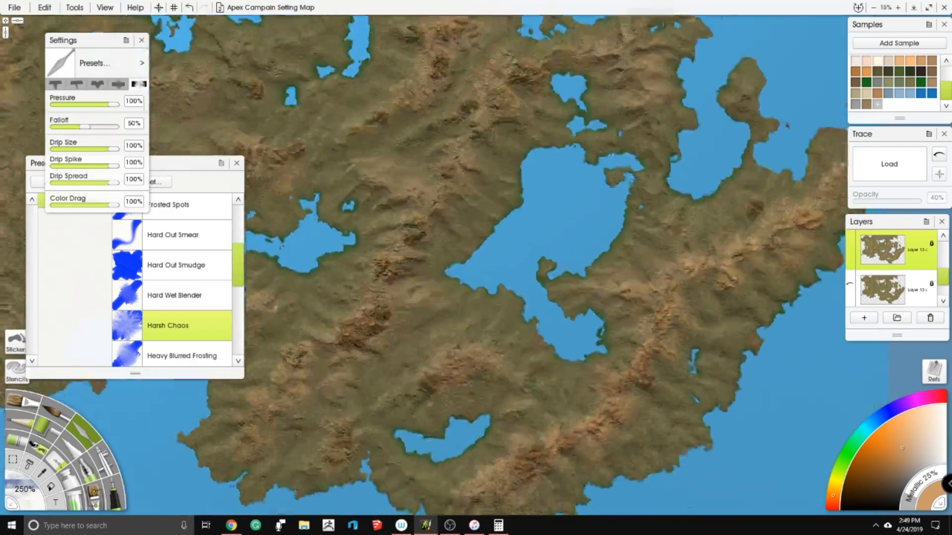
scroll(581, 183, "up", 6)
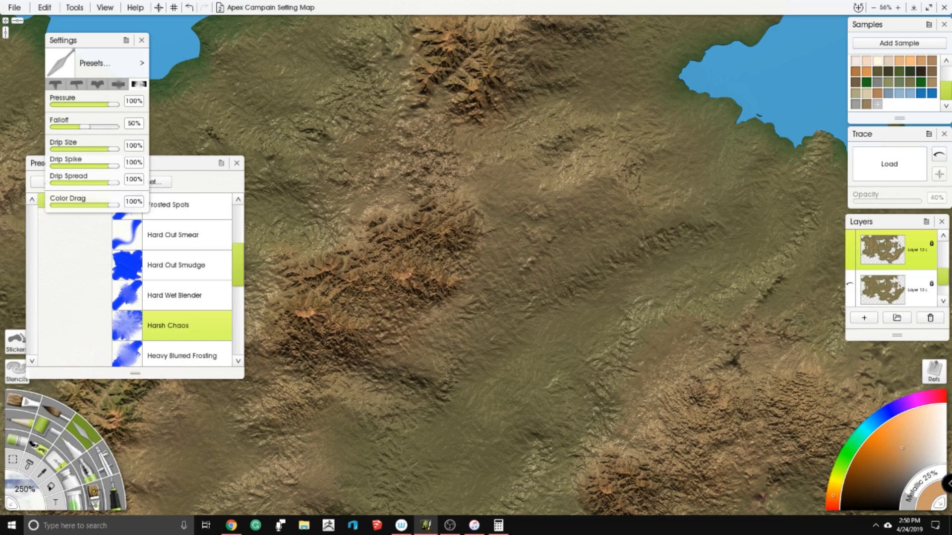
left_click_drag(358, 161, 549, 77)
mouse_move(454, 275)
left_mouse_down()
mouse_move(497, 286)
mouse_move(474, 270)
left_mouse_up()
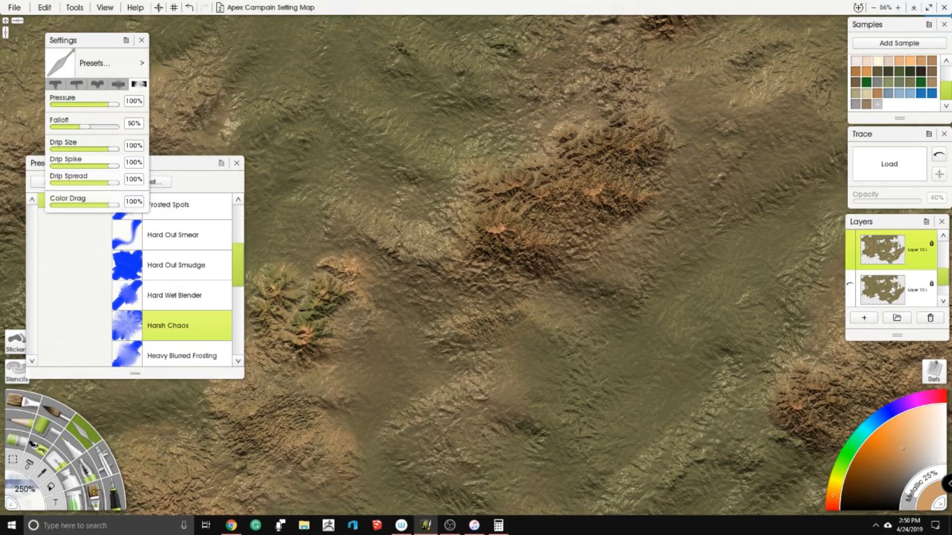
- Smear the edges of the green-tinged peak cluster into the adjoining rough tan highlands and valley
left_click_drag(496, 155, 645, 85)
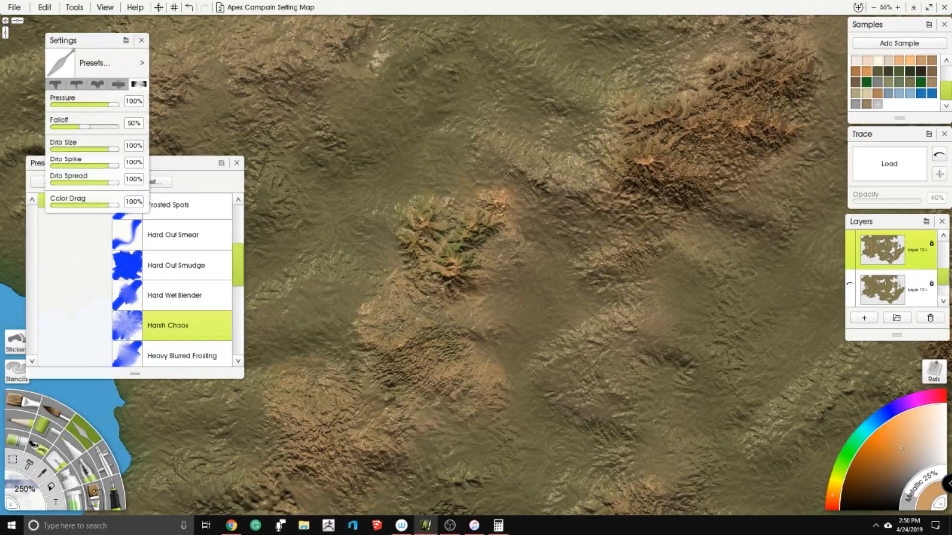
scroll(552, 220, "up", 2)
left_click_drag(563, 203, 606, 230)
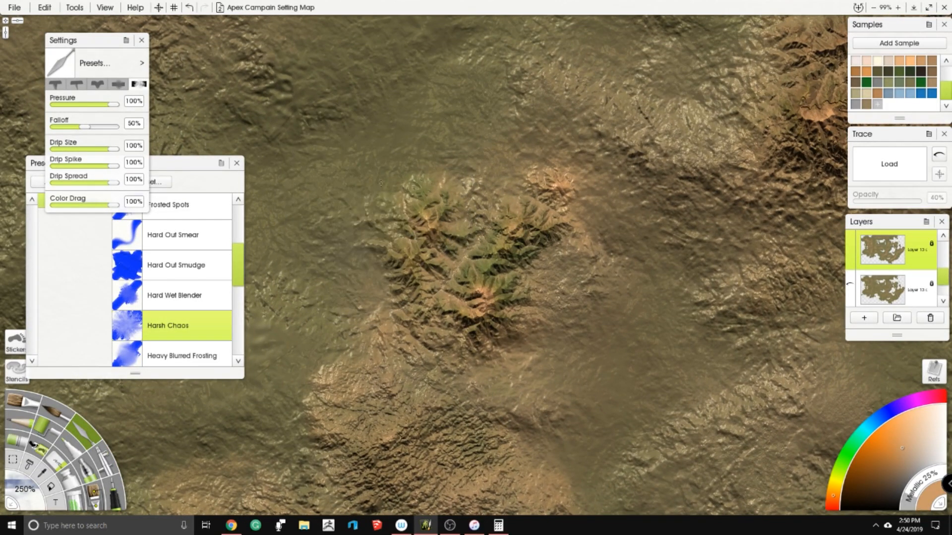
mouse_move(347, 314)
left_mouse_down()
mouse_move(389, 310)
mouse_move(386, 339)
mouse_move(360, 359)
left_mouse_up()
mouse_move(404, 346)
left_mouse_down()
mouse_move(447, 257)
mouse_move(342, 322)
left_mouse_up()
mouse_move(575, 278)
left_mouse_down()
mouse_move(550, 266)
mouse_move(560, 325)
mouse_move(592, 396)
left_mouse_up()
mouse_move(360, 330)
left_mouse_down()
mouse_move(367, 295)
mouse_move(416, 299)
left_mouse_up()
left_click_drag(329, 315, 303, 367)
- Set the knife's Drip Spread to 47% and smear the southern edge of the orange range into the green valley northwest of the southern lake
scroll(348, 347, "down", 6)
scroll(492, 162, "down", 3)
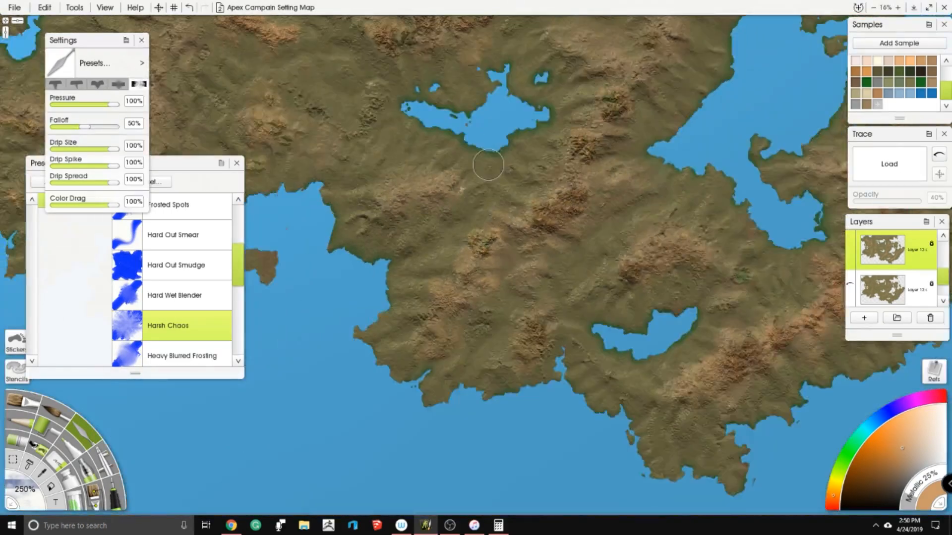
left_click_drag(520, 154, 427, 268)
scroll(469, 248, "up", 3)
left_click_drag(476, 347, 432, 129)
scroll(523, 155, "up", 3)
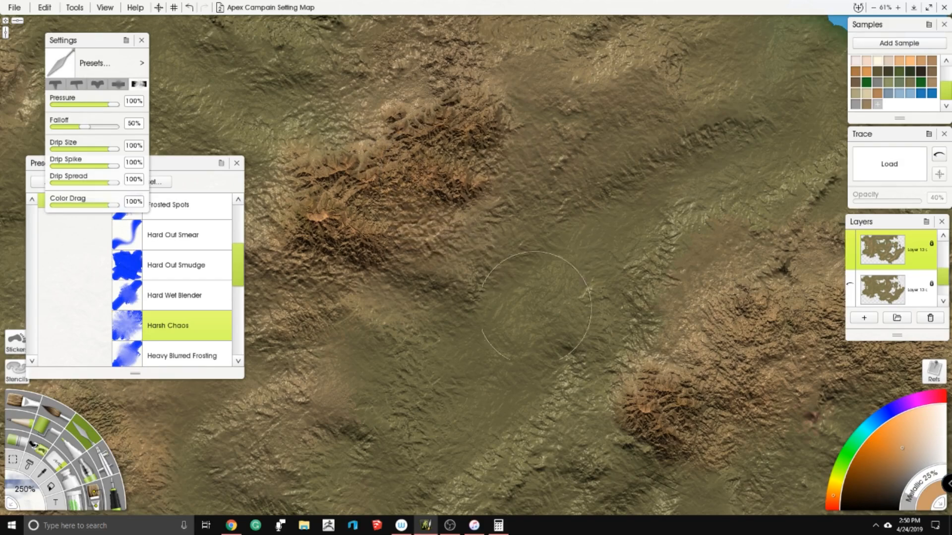
left_click_drag(535, 306, 362, 162)
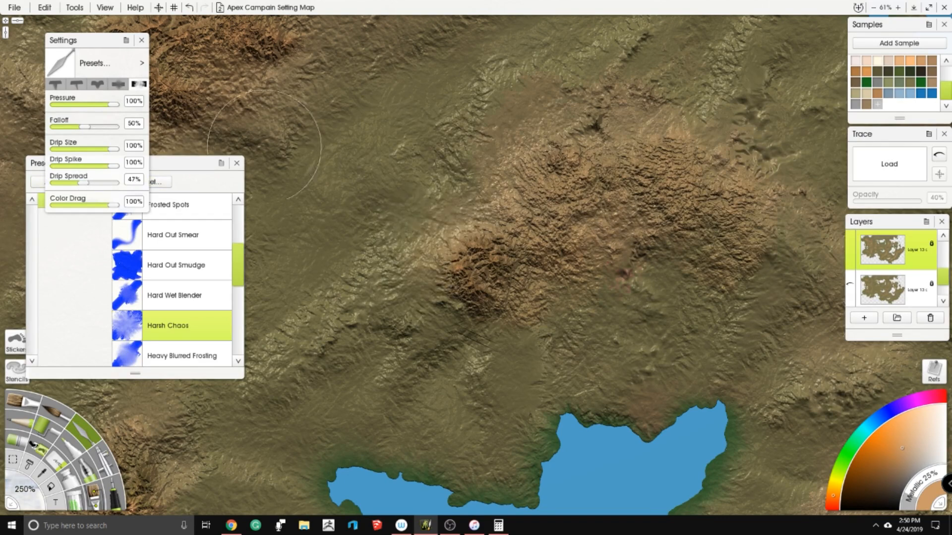
left_click_drag(271, 132, 416, 228)
mouse_move(447, 182)
left_mouse_down()
mouse_move(502, 195)
mouse_move(485, 205)
left_mouse_up()
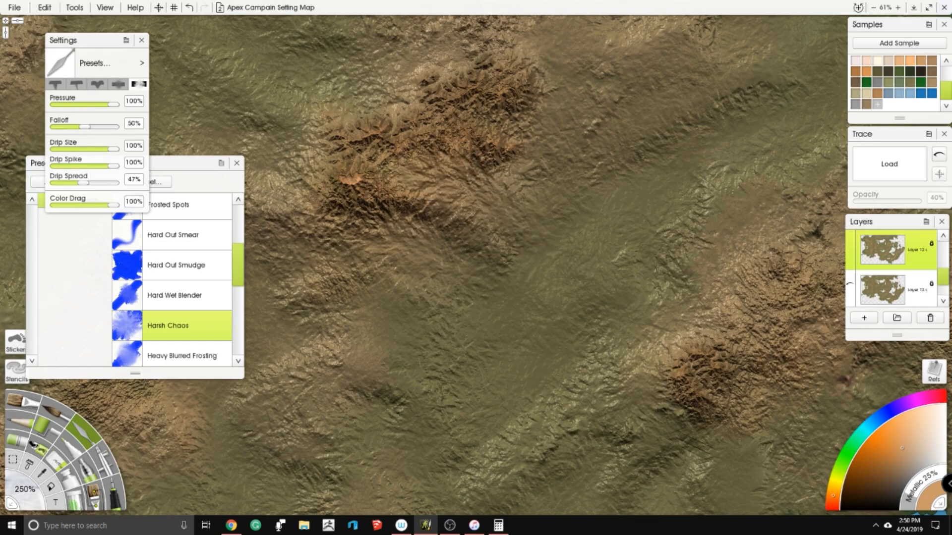
left_click_drag(521, 237, 544, 226)
mouse_move(544, 152)
left_mouse_down()
mouse_move(515, 124)
mouse_move(590, 187)
mouse_move(694, 320)
left_mouse_up()
- Smear the edges of the dark green-tinged peak cluster and the flanks and valley of the forked orange range into the surrounding terrain
scroll(595, 188, "down", 5)
left_click_drag(493, 203, 600, 233)
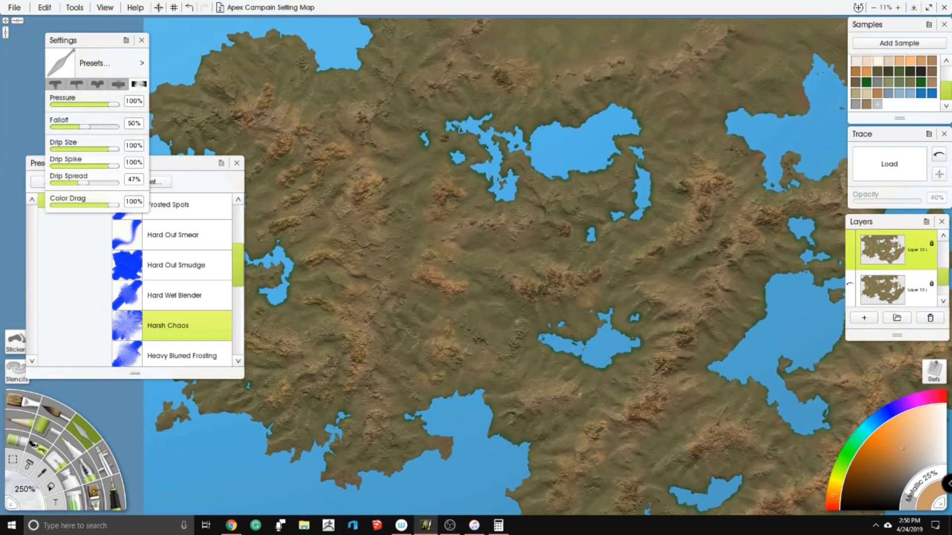
scroll(482, 81, "up", 3)
scroll(481, 79, "up", 7)
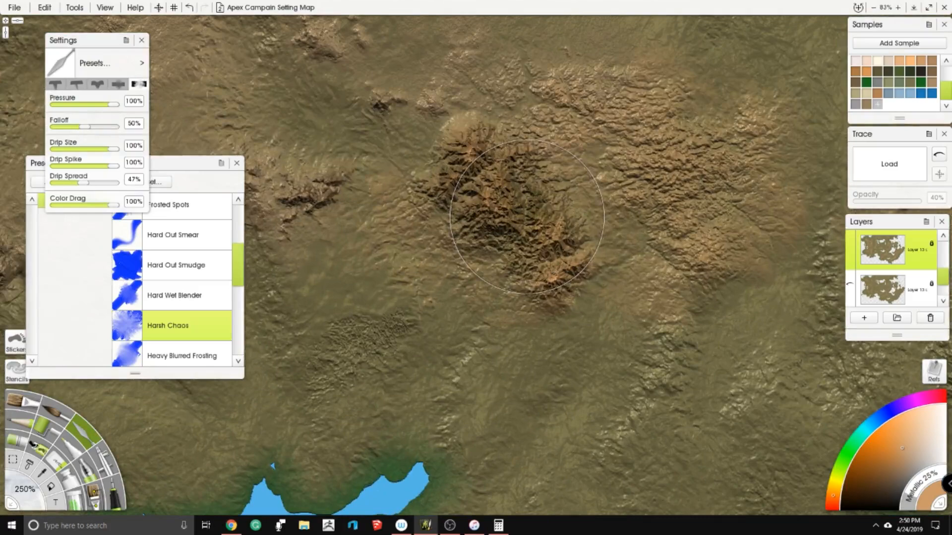
mouse_move(474, 191)
left_mouse_down()
mouse_move(501, 263)
mouse_move(446, 208)
mouse_move(456, 210)
left_mouse_up()
mouse_move(570, 189)
left_mouse_down()
mouse_move(548, 176)
mouse_move(542, 196)
mouse_move(577, 220)
mouse_move(589, 248)
mouse_move(567, 298)
mouse_move(528, 307)
mouse_move(463, 262)
left_mouse_up()
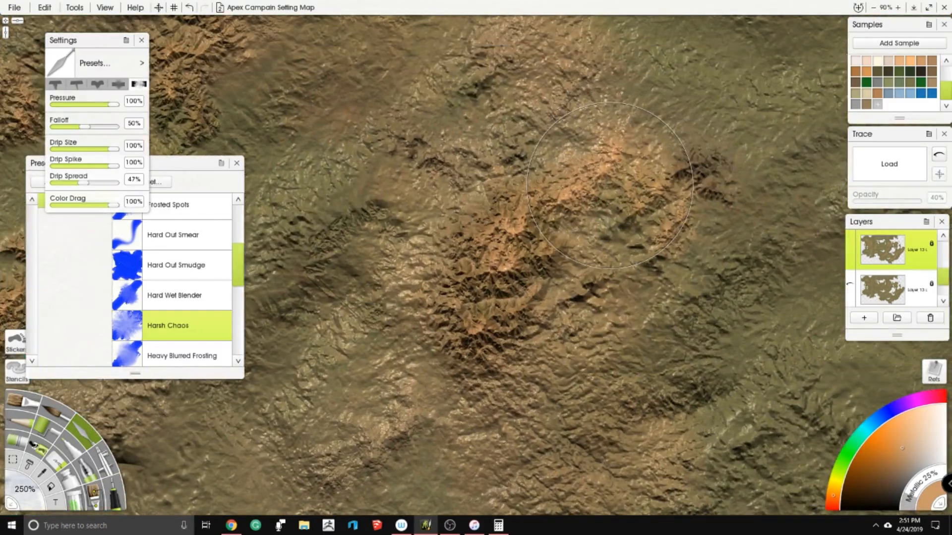
mouse_move(414, 248)
left_mouse_down()
mouse_move(436, 240)
mouse_move(440, 251)
mouse_move(454, 208)
mouse_move(441, 237)
mouse_move(386, 242)
mouse_move(360, 270)
mouse_move(355, 320)
mouse_move(399, 326)
left_mouse_up()
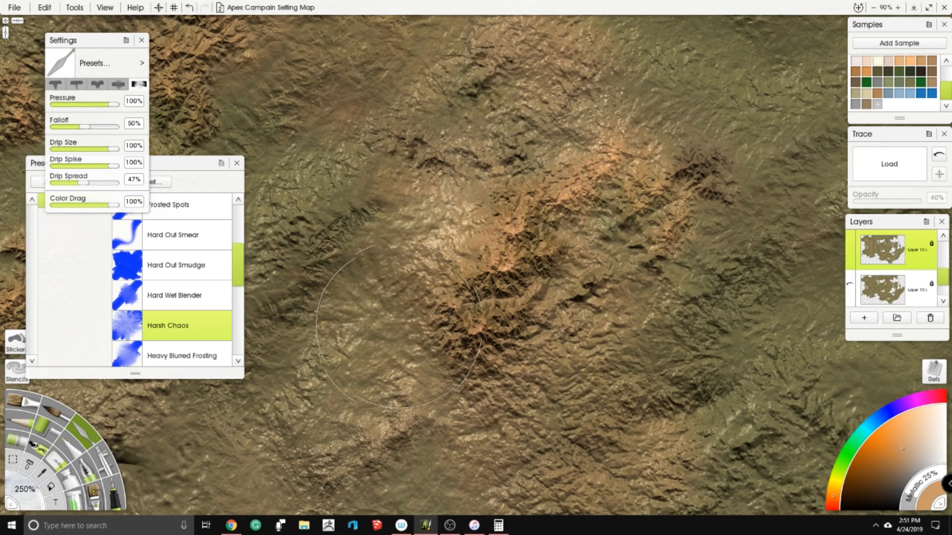
mouse_move(590, 249)
left_mouse_down()
mouse_move(600, 223)
mouse_move(570, 258)
mouse_move(576, 313)
mouse_move(555, 303)
mouse_move(524, 385)
mouse_move(478, 419)
mouse_move(454, 458)
left_mouse_up()
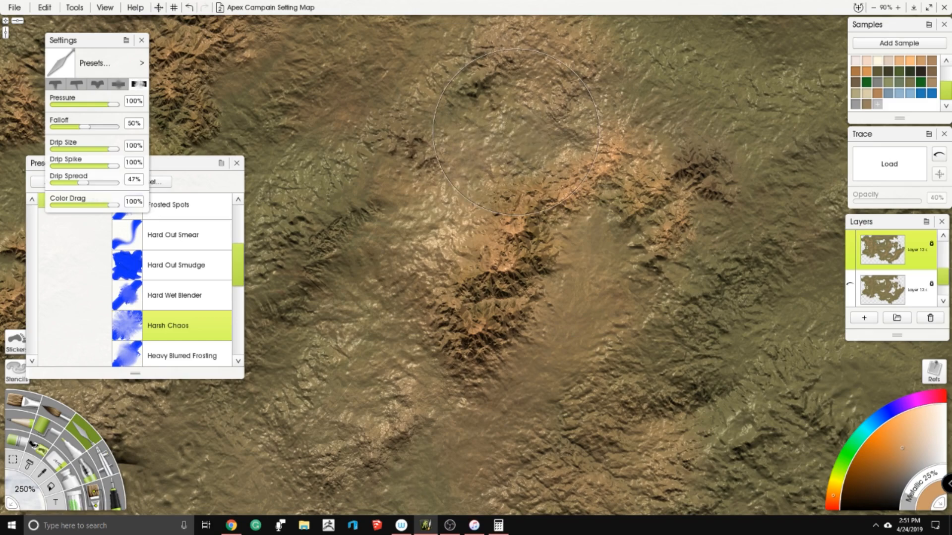
- Smear the outer slopes of the orange mountain cluster near the western coast into the surrounding ground
scroll(481, 139, "down", 5)
scroll(481, 140, "up", 5)
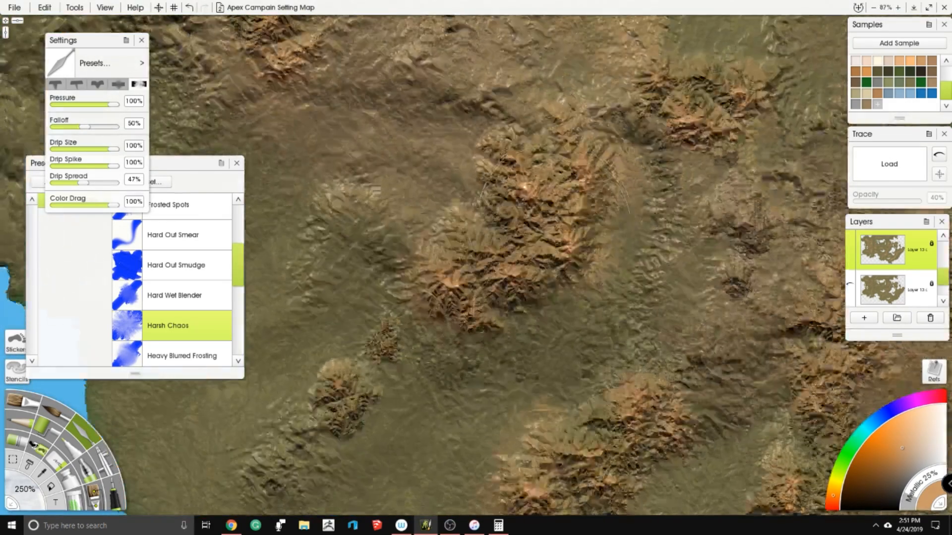
left_click_drag(555, 230, 532, 166)
mouse_move(518, 272)
left_mouse_down()
mouse_move(516, 240)
mouse_move(570, 193)
mouse_move(579, 144)
left_mouse_up()
left_click_drag(457, 77, 453, 110)
mouse_move(424, 221)
left_mouse_down()
mouse_move(409, 267)
mouse_move(440, 260)
mouse_move(557, 296)
mouse_move(514, 339)
left_mouse_up()
left_click_drag(473, 307, 433, 219)
mouse_move(457, 180)
left_mouse_down()
mouse_move(522, 312)
mouse_move(509, 299)
left_mouse_up()
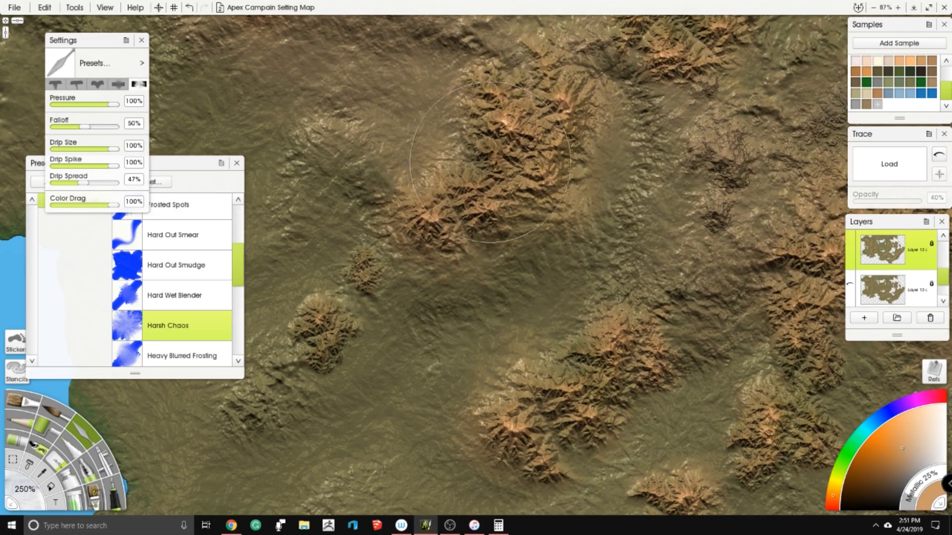
left_click_drag(444, 216, 442, 214)
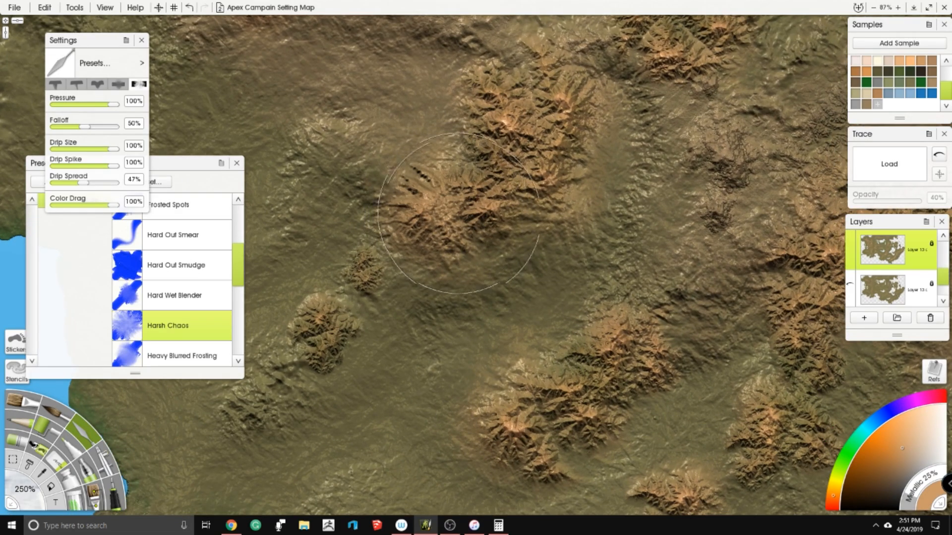
left_click_drag(521, 313, 586, 290)
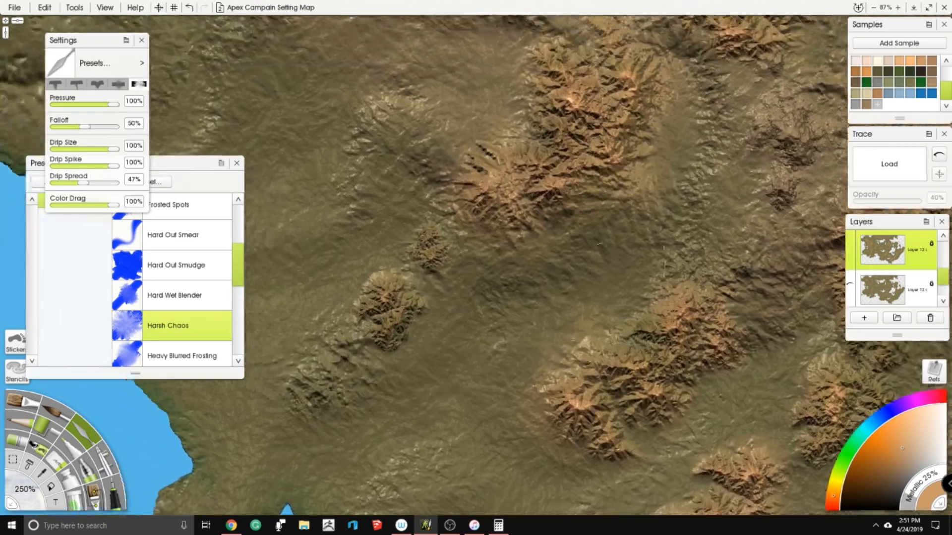
key("ctrl+z")
- Smear the southwestern peak of the west-coast mountain cluster into the adjoining slope
mouse_move(530, 179)
left_mouse_down()
mouse_move(488, 99)
mouse_move(490, 149)
mouse_move(499, 134)
left_mouse_up()
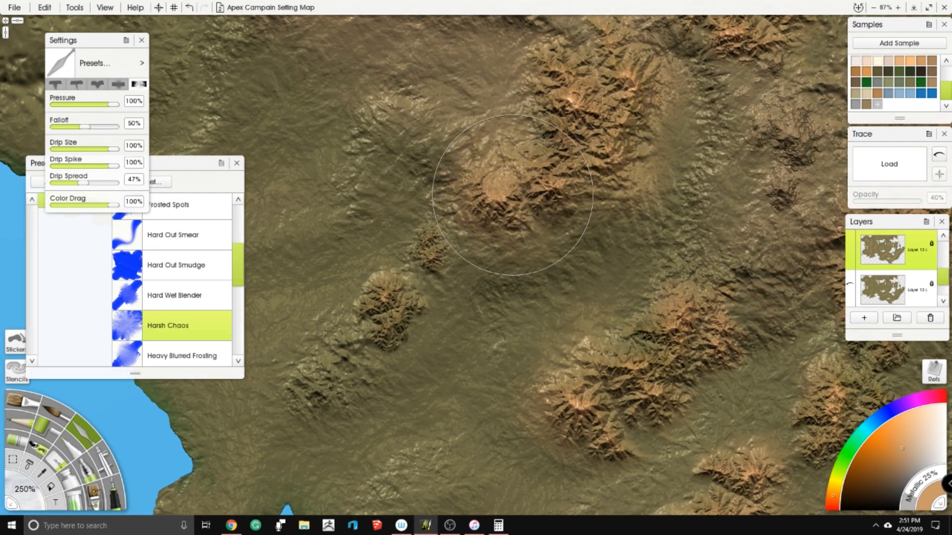
mouse_move(541, 282)
left_mouse_down()
mouse_move(489, 267)
mouse_move(495, 280)
left_mouse_up()
left_click_drag(575, 246, 496, 148)
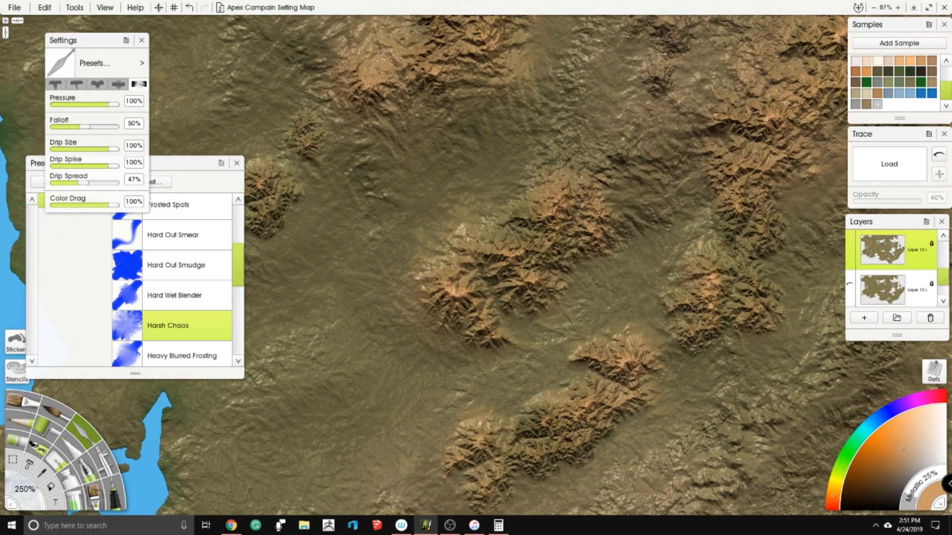
- Smear the edges of the next diagonal mountain ranges further south into the valleys between them
mouse_move(583, 370)
left_mouse_down()
mouse_move(526, 367)
mouse_move(436, 396)
left_mouse_up()
mouse_move(451, 342)
left_mouse_down()
mouse_move(517, 341)
mouse_move(500, 328)
mouse_move(485, 347)
mouse_move(628, 325)
mouse_move(660, 317)
mouse_move(680, 295)
left_mouse_up()
mouse_move(573, 389)
left_mouse_down()
mouse_move(633, 279)
mouse_move(540, 342)
mouse_move(495, 350)
mouse_move(445, 378)
left_mouse_up()
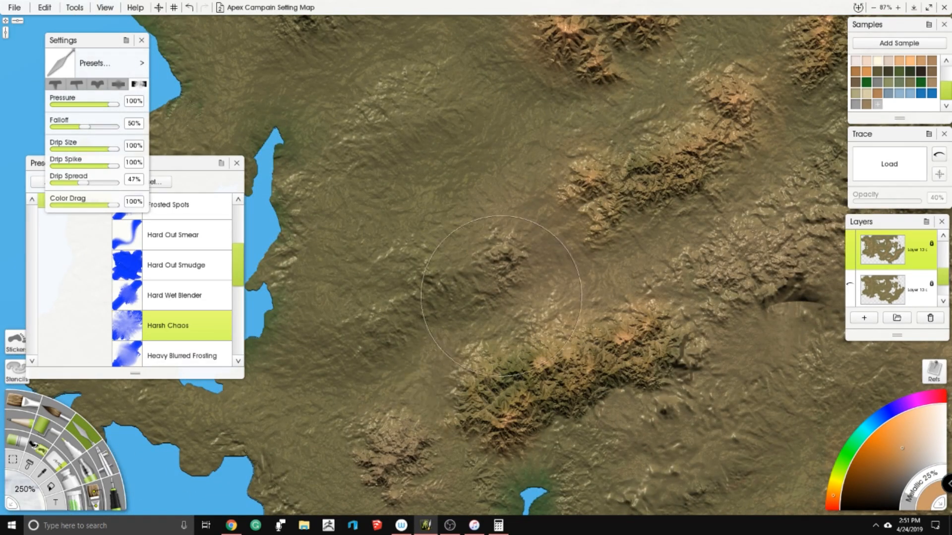
- Blend the borders of the green-and-orange ridge north of the small inlet and the nearby narrow diagonal range into the ground
left_click_drag(501, 296, 470, 352)
left_click_drag(472, 340, 556, 223)
mouse_move(476, 418)
left_mouse_down()
mouse_move(446, 327)
mouse_move(480, 303)
left_mouse_up()
left_click_drag(530, 248, 427, 296)
mouse_move(458, 371)
left_mouse_down()
mouse_move(525, 366)
mouse_move(597, 324)
mouse_move(704, 290)
mouse_move(714, 228)
mouse_move(737, 249)
mouse_move(714, 218)
left_mouse_up()
mouse_move(719, 166)
left_mouse_down()
mouse_move(555, 311)
mouse_move(677, 223)
mouse_move(710, 311)
left_mouse_up()
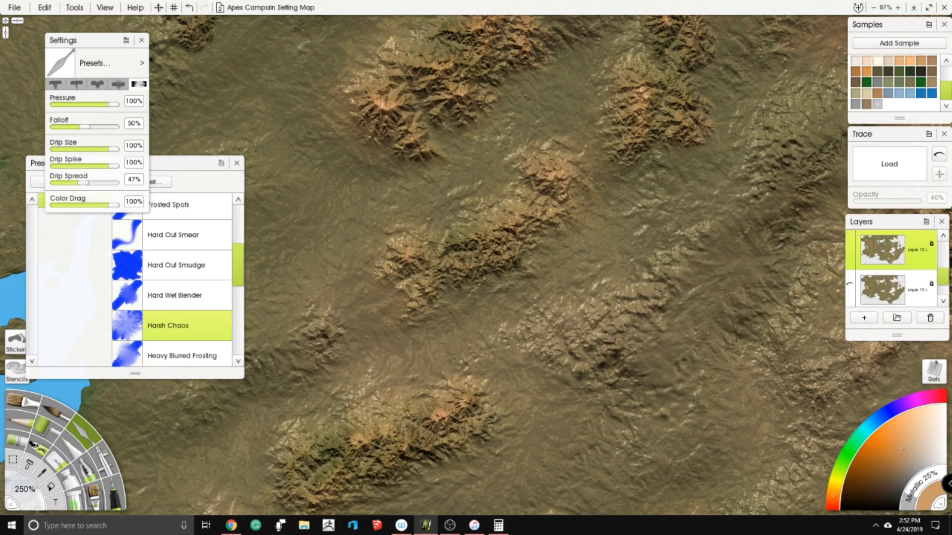
- Inspect the blending of the mountain ranges across the western and central parts of the map
scroll(694, 297, "down", 5)
scroll(611, 250, "up", 5)
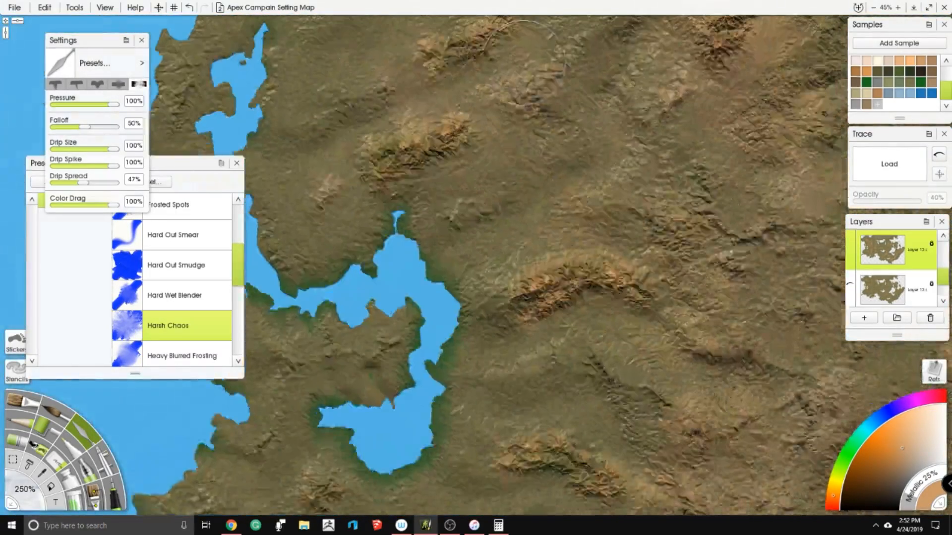
left_click_drag(714, 377, 665, 238)
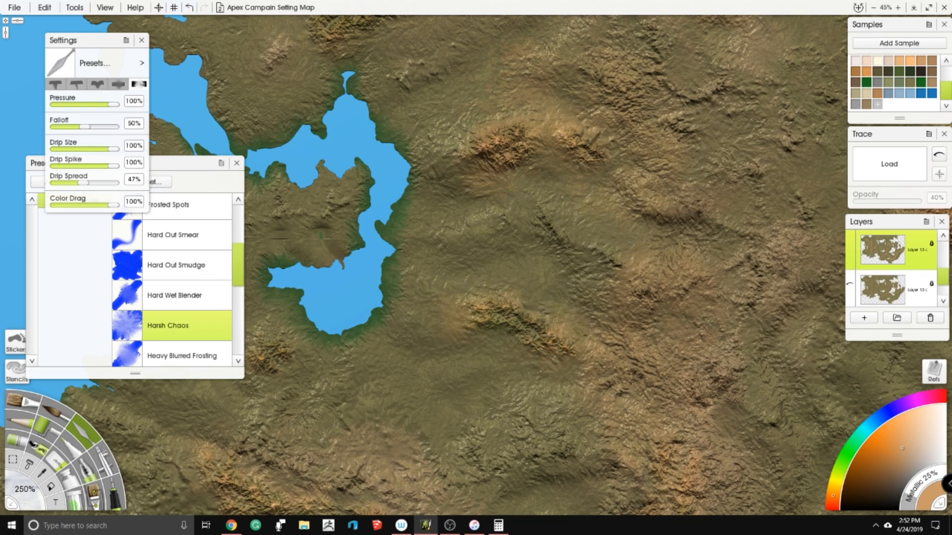
scroll(519, 246, "down", 10)
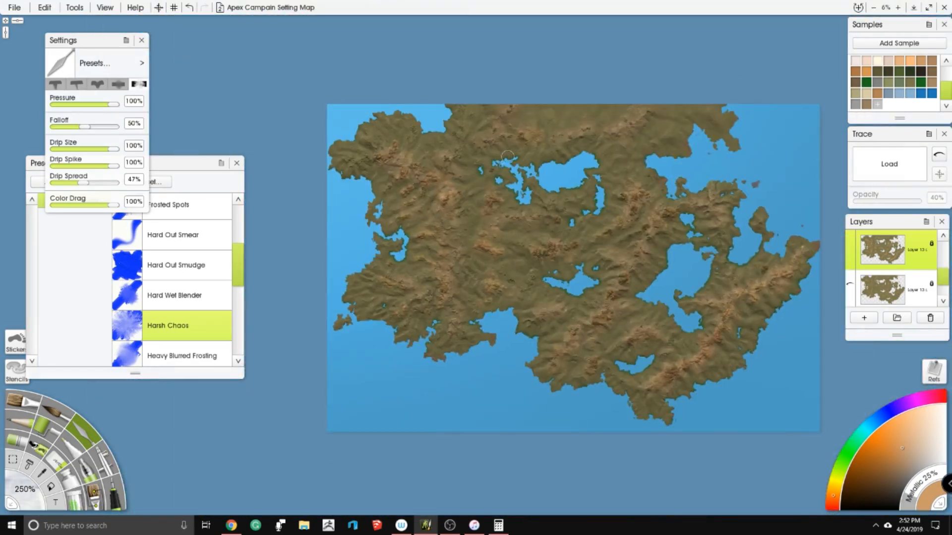
left_click_drag(507, 157, 417, 137)
scroll(475, 198, "up", 8)
left_click_drag(545, 145, 426, 281)
scroll(425, 281, "up", 4)
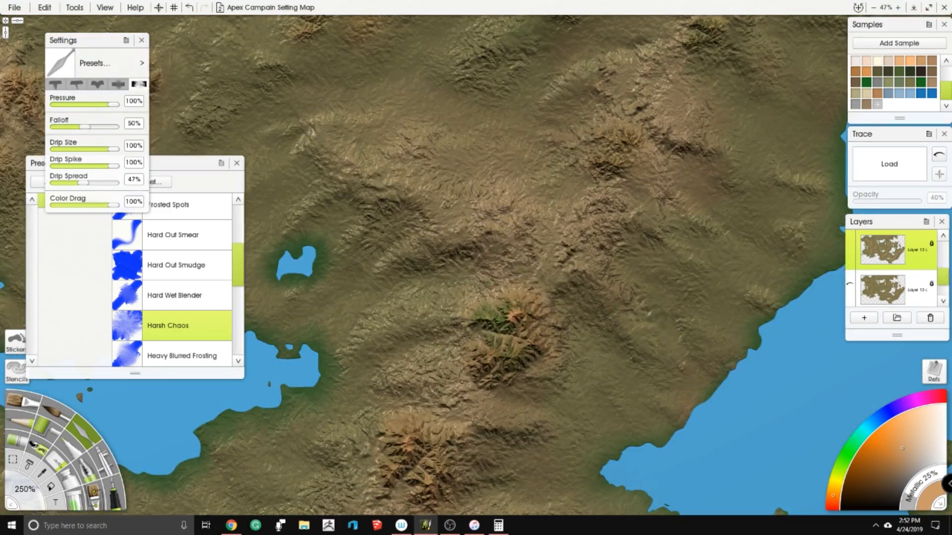
- Inspect the mountain ranges along the eastern peninsula and around the large eastern lake for rough, unblended edges
left_click_drag(545, 347, 495, 198)
scroll(496, 248, "down", 5)
left_click_drag(545, 317, 499, 258)
scroll(560, 347, "up", 4)
scroll(583, 255, "up", 3)
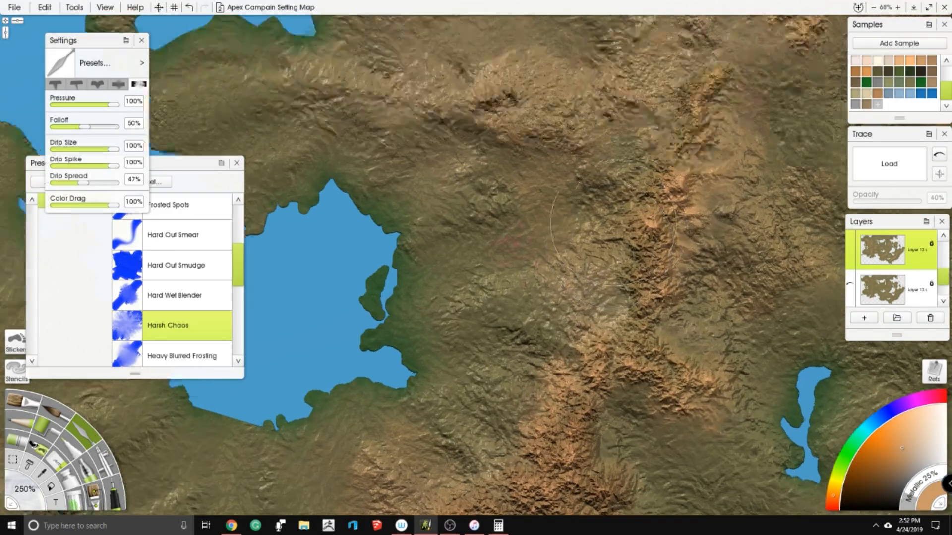
scroll(545, 243, "up", 2)
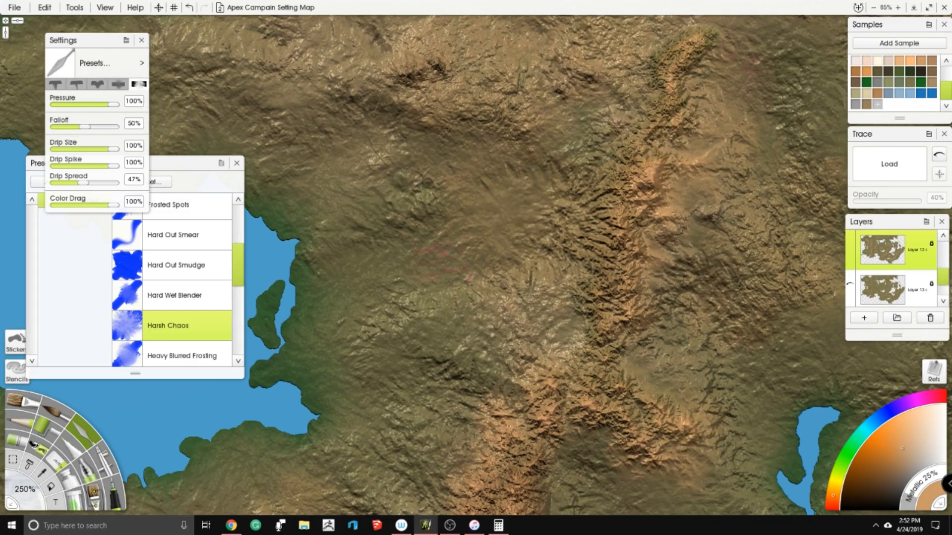
left_click_drag(605, 311, 640, 133)
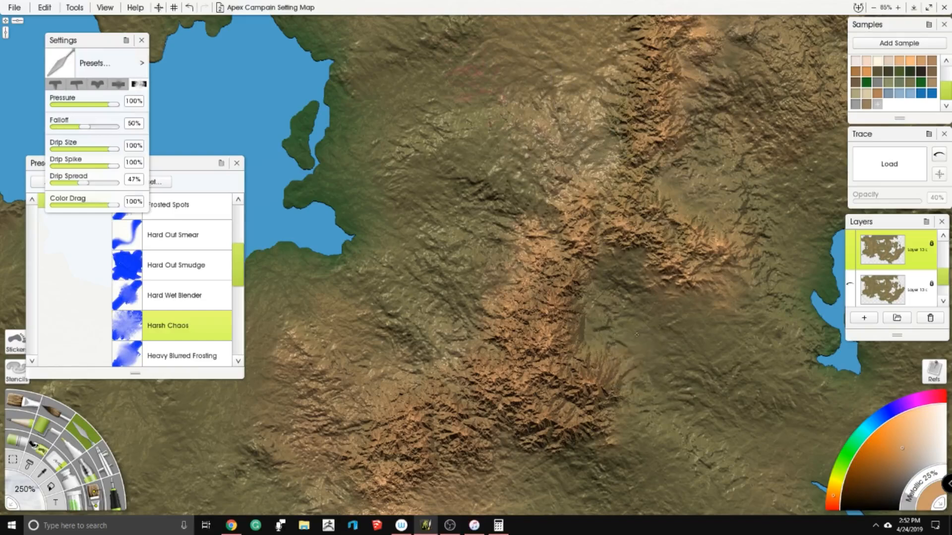
scroll(637, 309, "down", 8)
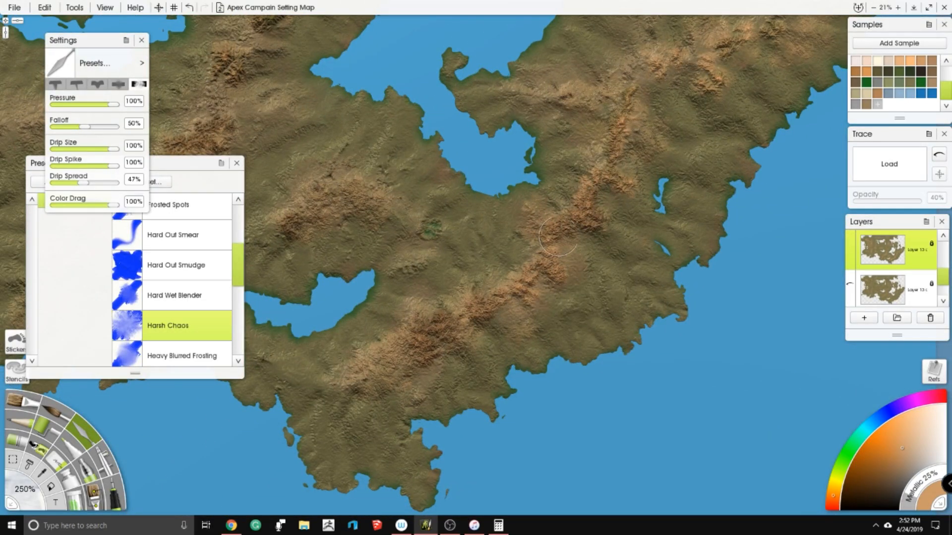
scroll(551, 243, "up", 4)
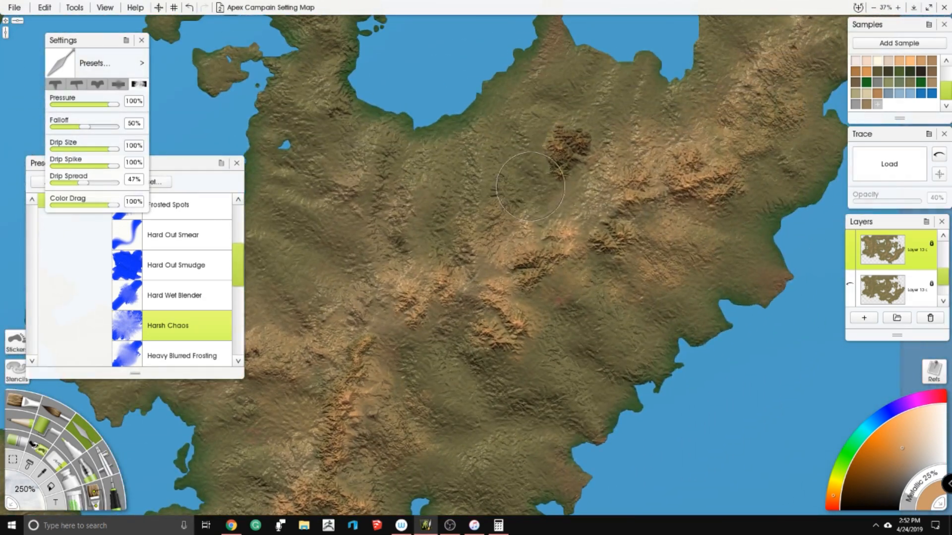
scroll(602, 181, "up", 8)
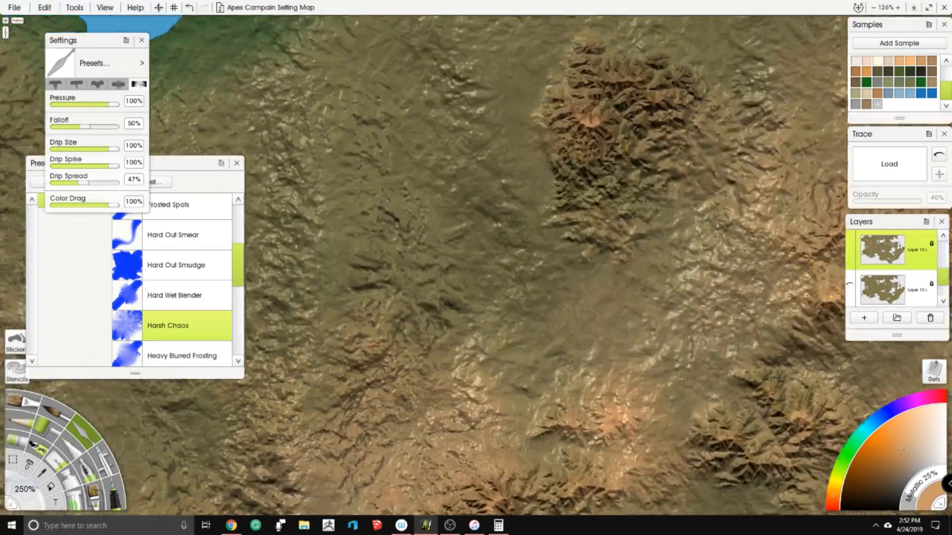
left_click_drag(496, 297, 744, 228)
left_click_drag(377, 188, 753, 208)
scroll(414, 165, "down", 4)
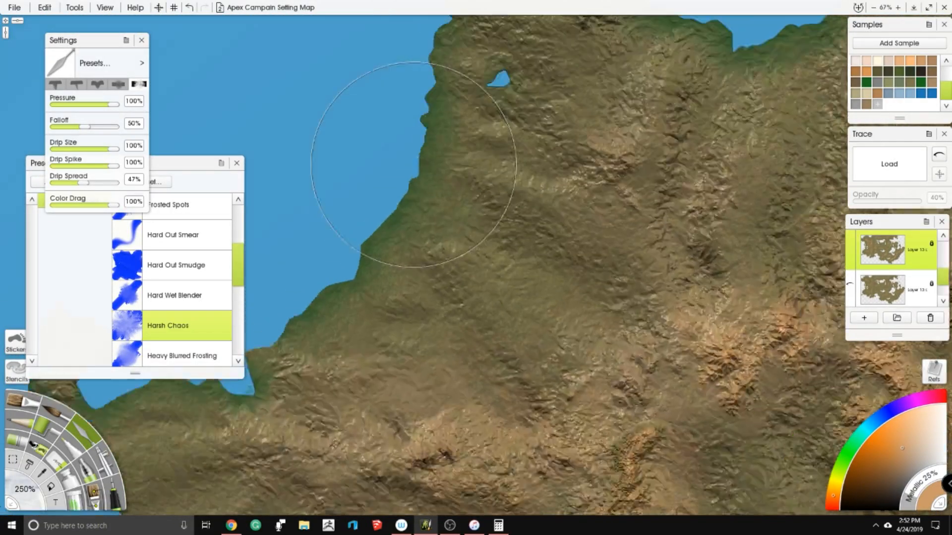
scroll(414, 165, "down", 4)
left_click_drag(410, 247, 656, 233)
left_click_drag(443, 176, 553, 180)
scroll(467, 234, "down", 2)
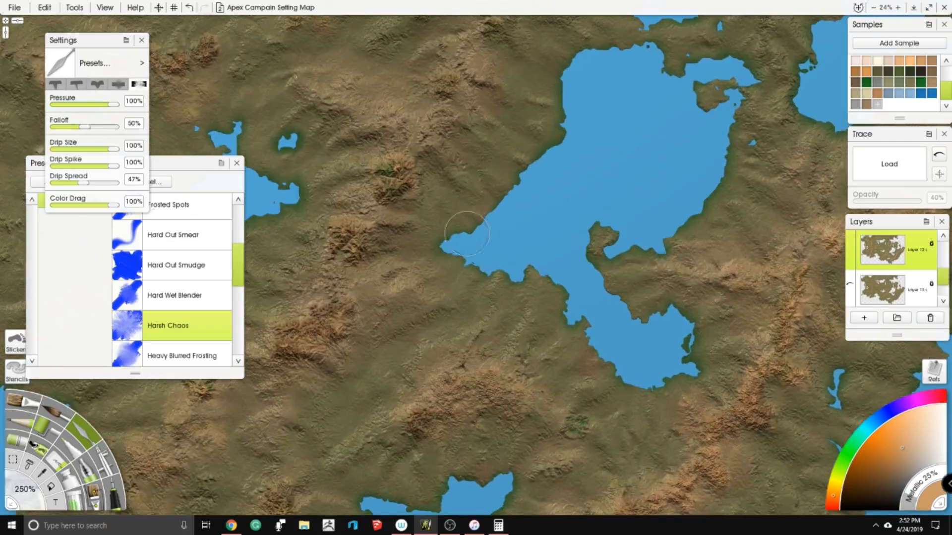
- Reload the Harsh Chaos knife preset and set the tool size to 450%
left_click(27, 491)
type("450")
key("Return")
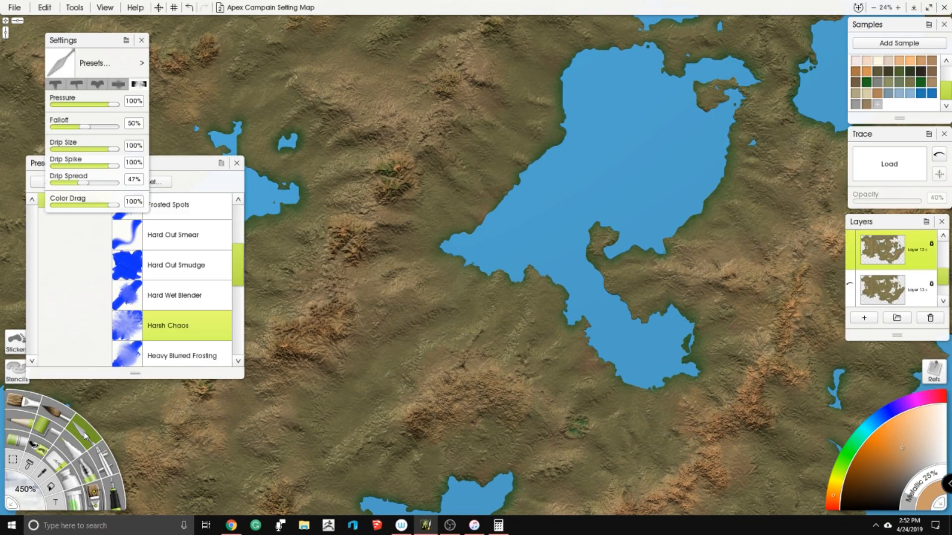
left_click(175, 325)
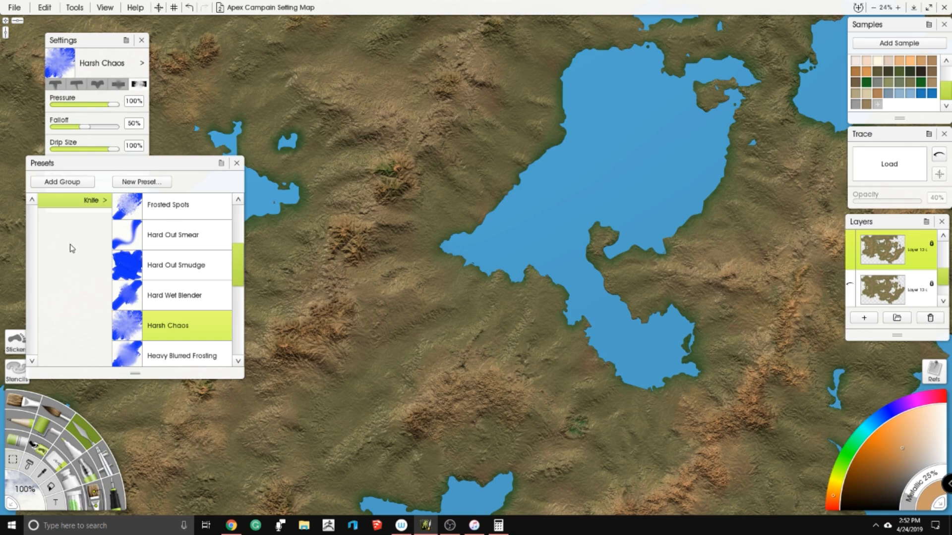
left_click(18, 482)
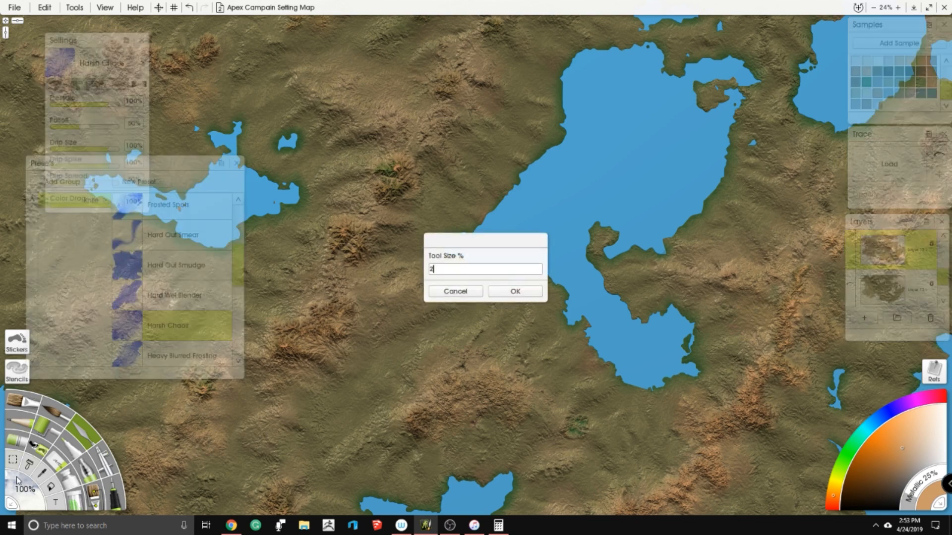
key("Return")
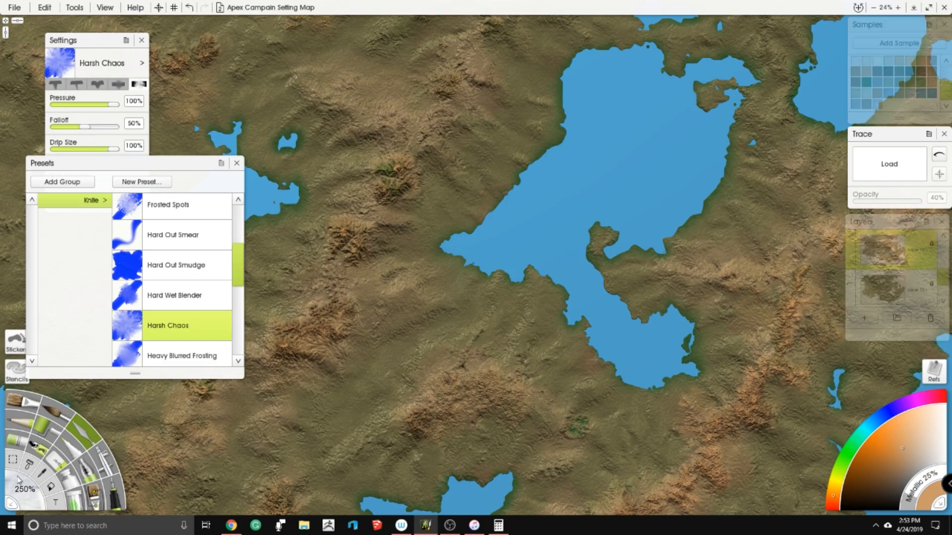
left_click(18, 480)
type("450")
key("Return")
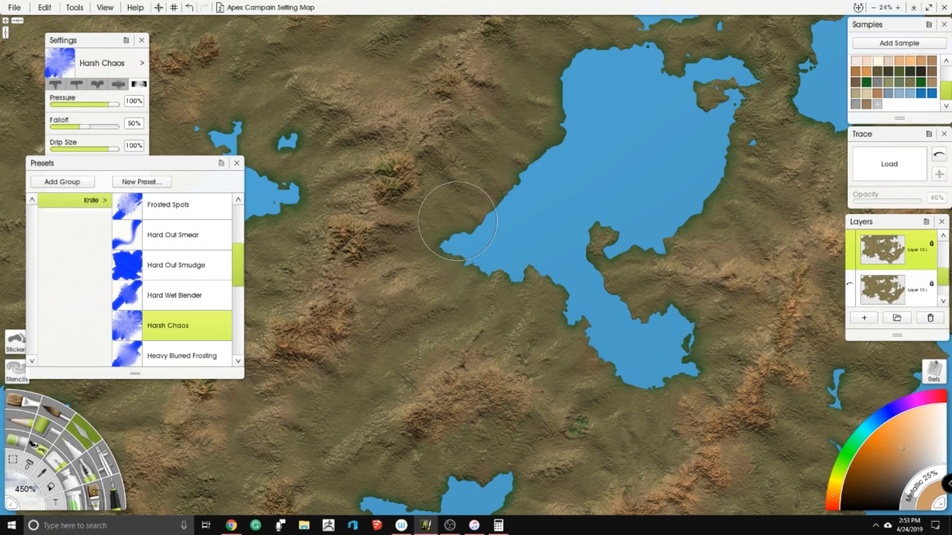
scroll(457, 221, "up", 3)
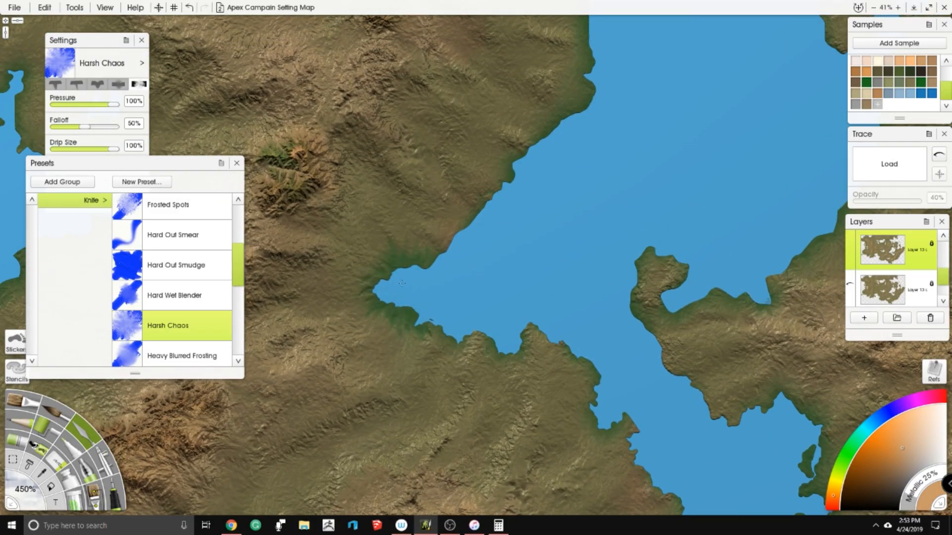
- Work green lowland shading along the western shore of the large inland sea with the Harsh Chaos knife
left_click_drag(491, 204, 462, 293)
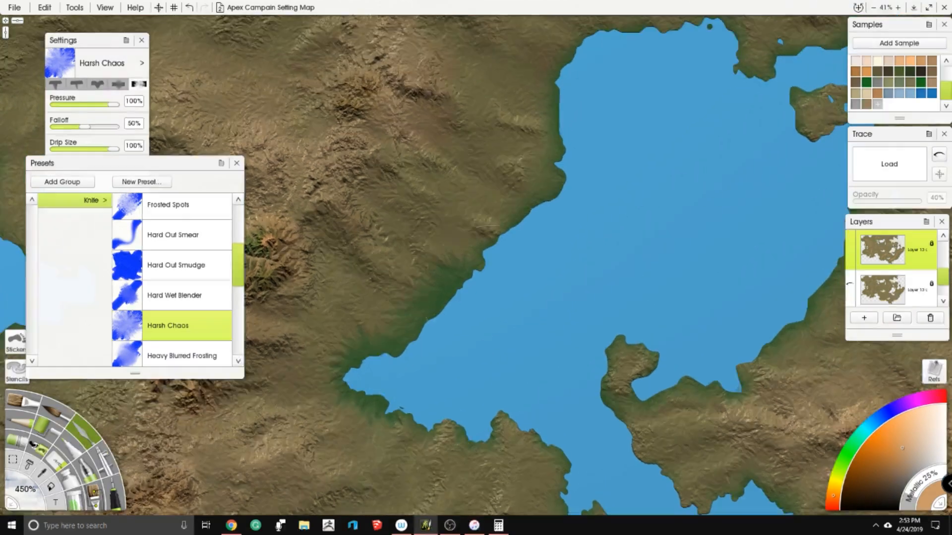
scroll(482, 257, "up", 5)
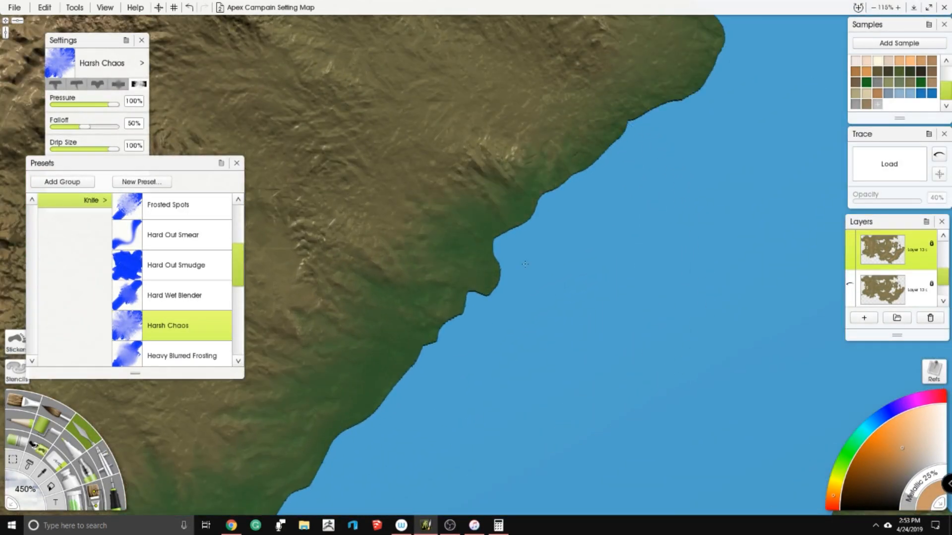
left_click_drag(527, 265, 550, 250)
left_click_drag(578, 212, 675, 129)
left_click_drag(694, 94, 605, 243)
mouse_move(647, 218)
left_mouse_down()
mouse_move(668, 193)
mouse_move(653, 74)
left_mouse_up()
left_click_drag(649, 74, 649, 264)
mouse_move(657, 260)
left_mouse_down()
mouse_move(651, 225)
mouse_move(580, 79)
left_mouse_up()
left_click_drag(580, 84, 512, 238)
left_click_drag(516, 267, 448, 171)
mouse_move(548, 228)
left_mouse_down()
mouse_move(584, 153)
mouse_move(667, 74)
mouse_move(704, 54)
left_mouse_up()
- Shade the inland sea's northern shore, the small lakes just above it and the nearby northeastern island with green
scroll(644, 153, "down", 5)
scroll(644, 153, "up", 2)
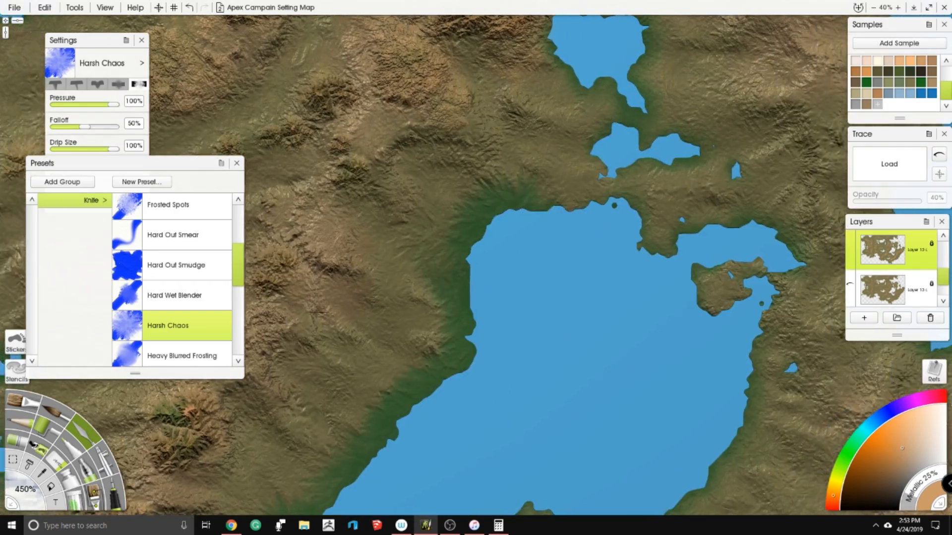
mouse_move(576, 136)
left_mouse_down()
mouse_move(557, 99)
mouse_move(562, 72)
mouse_move(693, 102)
mouse_move(617, 137)
left_mouse_up()
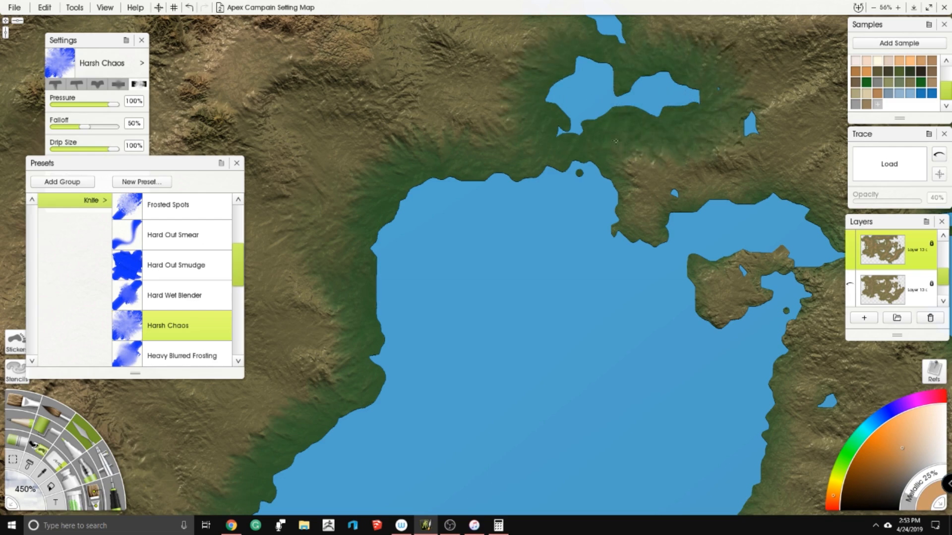
left_click_drag(717, 172, 485, 198)
mouse_move(486, 208)
left_mouse_down()
mouse_move(530, 204)
mouse_move(620, 263)
mouse_move(560, 346)
mouse_move(570, 389)
mouse_move(565, 446)
left_mouse_up()
mouse_move(515, 330)
left_mouse_down()
mouse_move(483, 337)
mouse_move(488, 302)
left_mouse_up()
left_click_drag(447, 199, 444, 232)
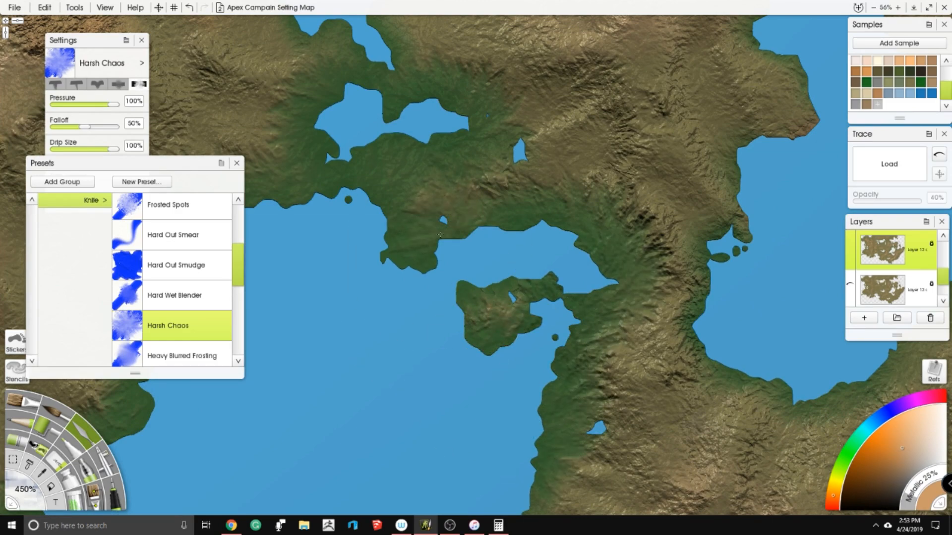
- Continue the green coastal shading along the inland sea's eastern and southern shores and around its pointed southwestern tip
scroll(407, 262, "down", 4)
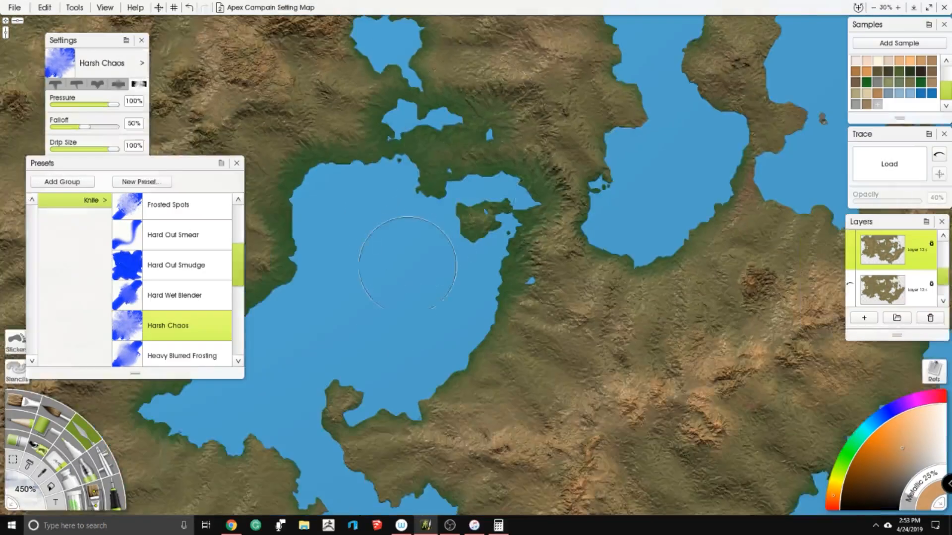
left_click_drag(408, 263, 544, 135)
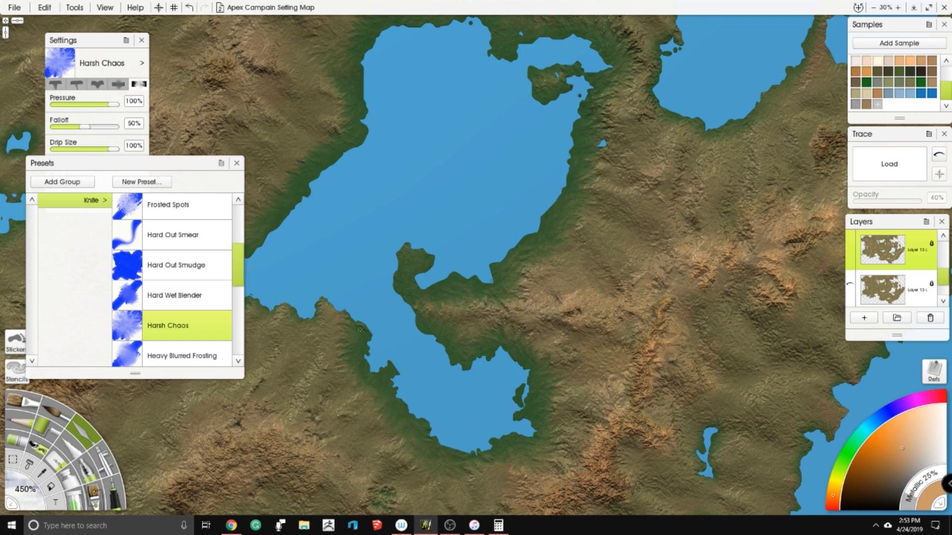
scroll(510, 188, "up", 6)
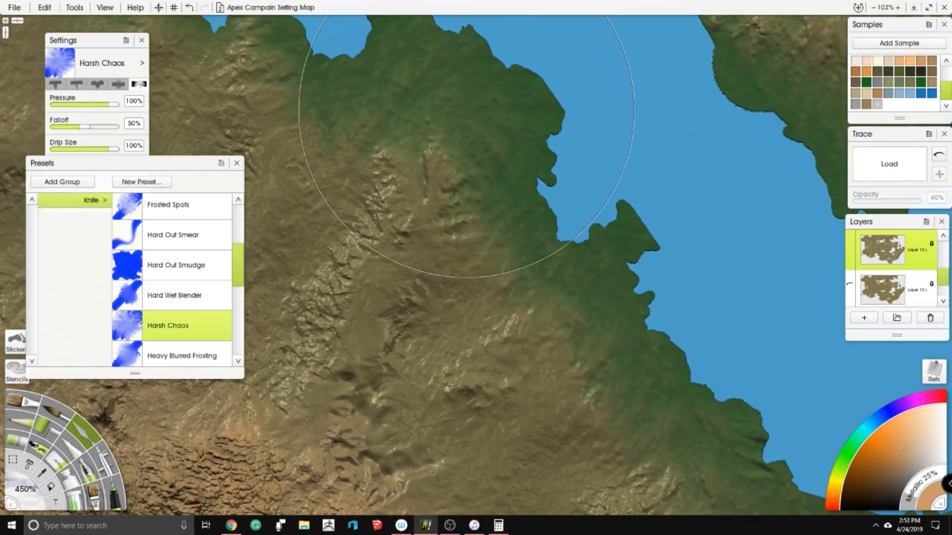
left_click_drag(466, 110, 537, 165)
mouse_move(442, 82)
left_mouse_down()
mouse_move(419, 85)
mouse_move(425, 148)
left_mouse_up()
left_click_drag(362, 74, 541, 253)
left_click_drag(390, 186, 386, 197)
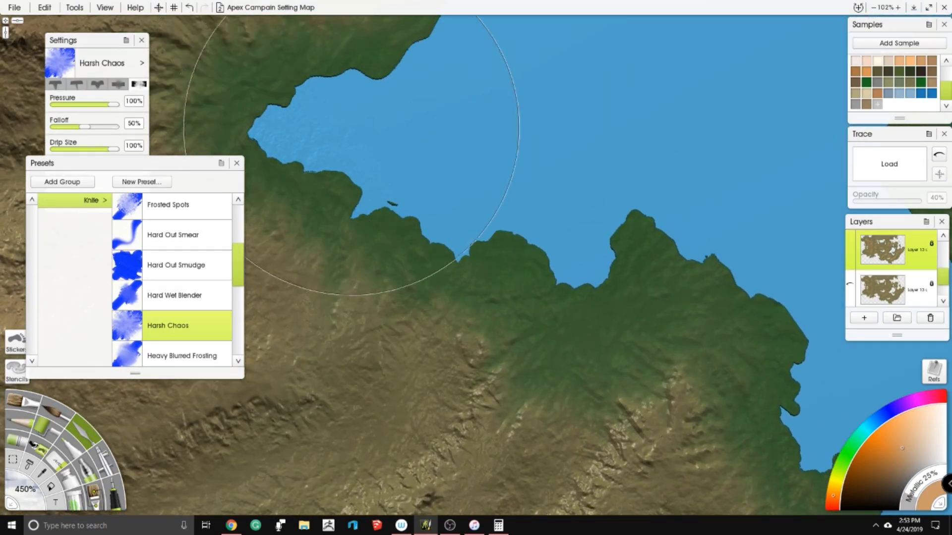
scroll(298, 149, "down", 5)
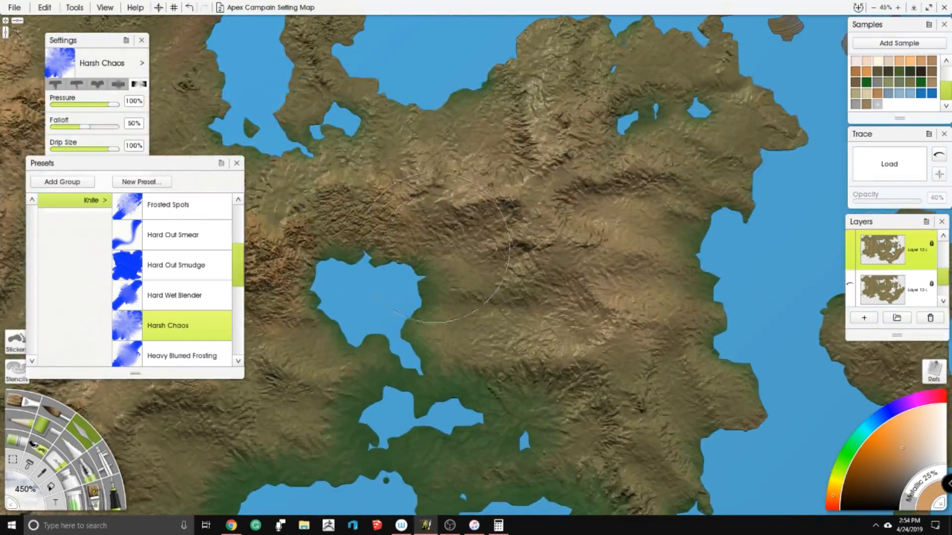
- Blend green shading around the heart-shaped lake north of the inland sea and the lake-dotted channel northwest of it
scroll(449, 278, "up", 3)
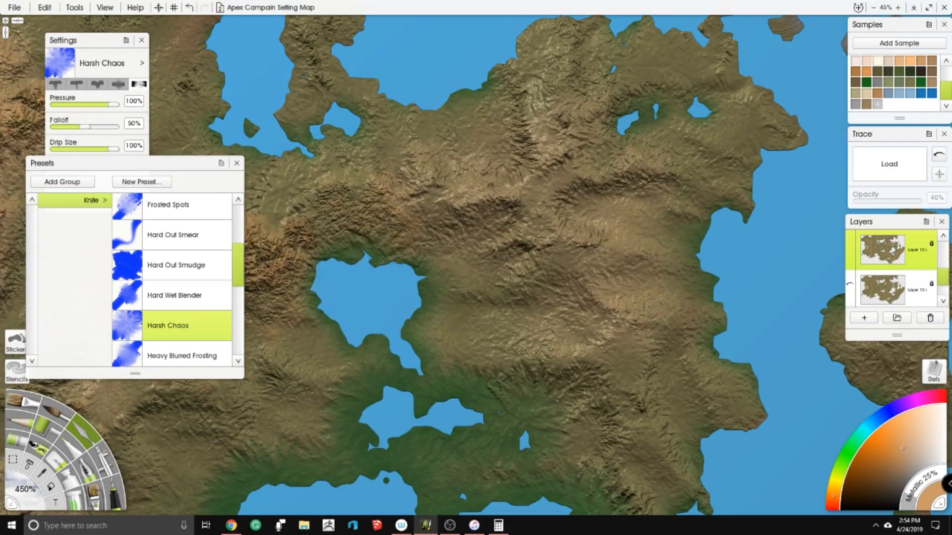
mouse_move(439, 315)
left_mouse_down()
mouse_move(477, 321)
mouse_move(441, 321)
left_mouse_up()
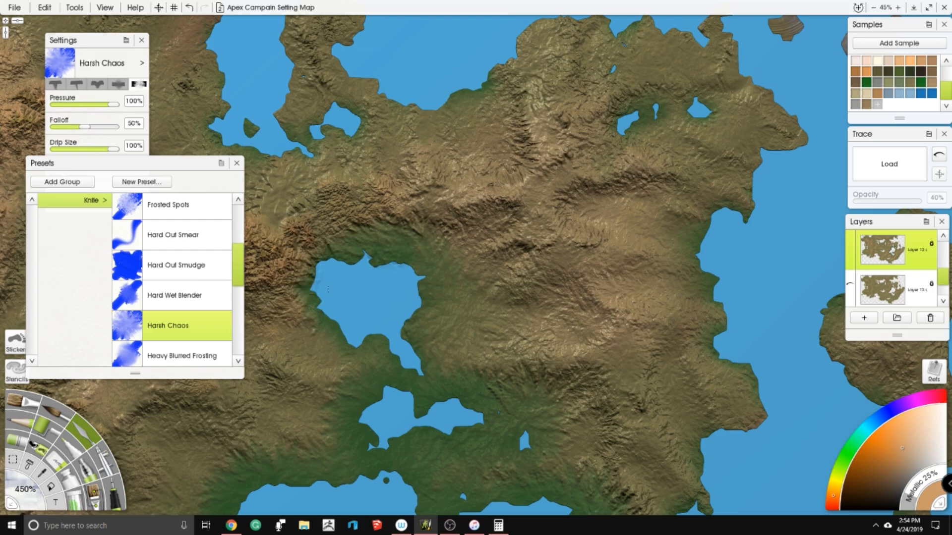
left_click_drag(330, 289, 312, 280)
mouse_move(279, 145)
left_mouse_down()
mouse_move(332, 119)
mouse_move(363, 122)
left_mouse_up()
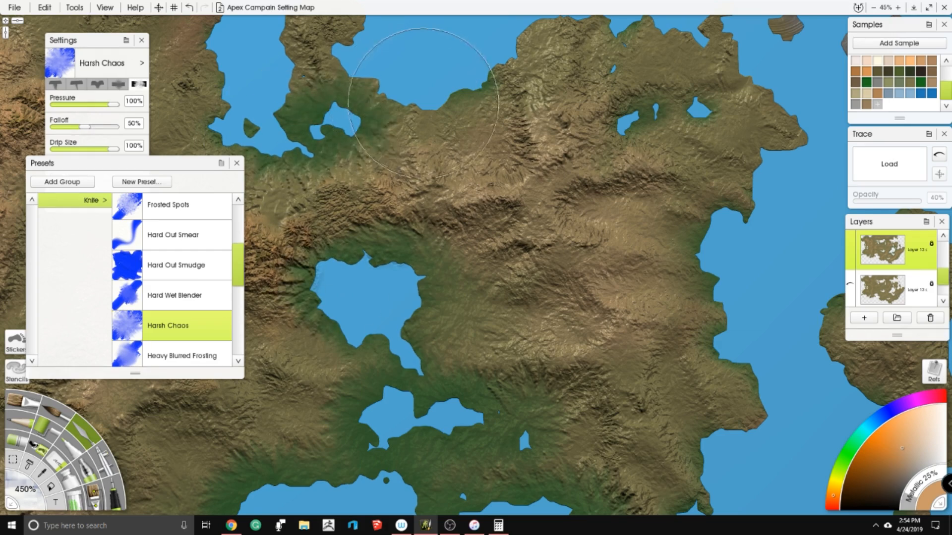
- Shade the northern landmass's coast and the cluster of small northeastern lakes with green, continuing down its eastern coast
left_click_drag(383, 61, 413, 150)
mouse_move(464, 179)
left_mouse_down()
mouse_move(525, 158)
mouse_move(557, 118)
mouse_move(612, 110)
mouse_move(661, 119)
mouse_move(639, 189)
mouse_move(665, 238)
mouse_move(734, 213)
mouse_move(786, 124)
mouse_move(756, 139)
left_mouse_up()
left_click_drag(773, 149, 541, 42)
left_click_drag(551, 94, 584, 145)
mouse_move(527, 215)
left_mouse_down()
mouse_move(496, 285)
mouse_move(531, 377)
mouse_move(483, 498)
left_mouse_up()
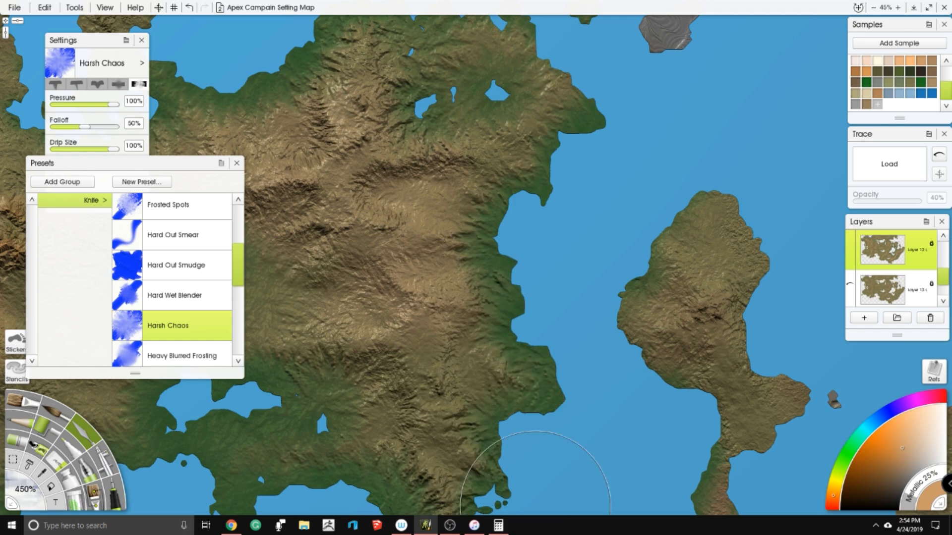
- Work green shading around the edges of the northeastern peninsula, leaving its central ridge brown
left_click_drag(567, 498, 451, 371)
mouse_move(503, 144)
left_mouse_down()
mouse_move(539, 147)
mouse_move(537, 104)
mouse_move(580, 70)
left_mouse_up()
mouse_move(635, 82)
left_mouse_down()
mouse_move(651, 121)
mouse_move(635, 153)
mouse_move(654, 237)
mouse_move(708, 257)
mouse_move(673, 327)
left_mouse_up()
left_click_drag(555, 238, 592, 309)
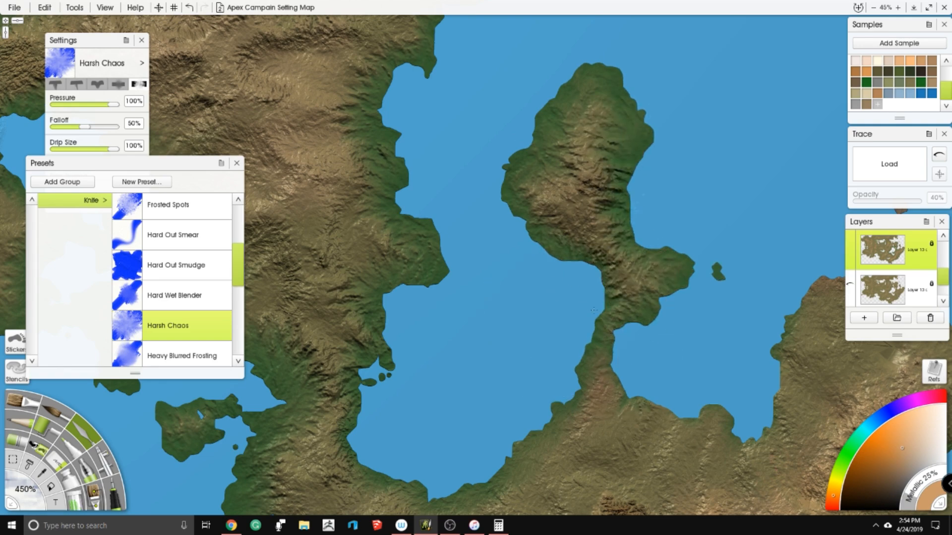
- Blend green along the shores of the two bays beside the narrow isthmus and the far eastern headland's northern edge
left_click_drag(559, 374, 488, 193)
mouse_move(515, 248)
left_mouse_down()
mouse_move(436, 312)
mouse_move(335, 294)
left_mouse_up()
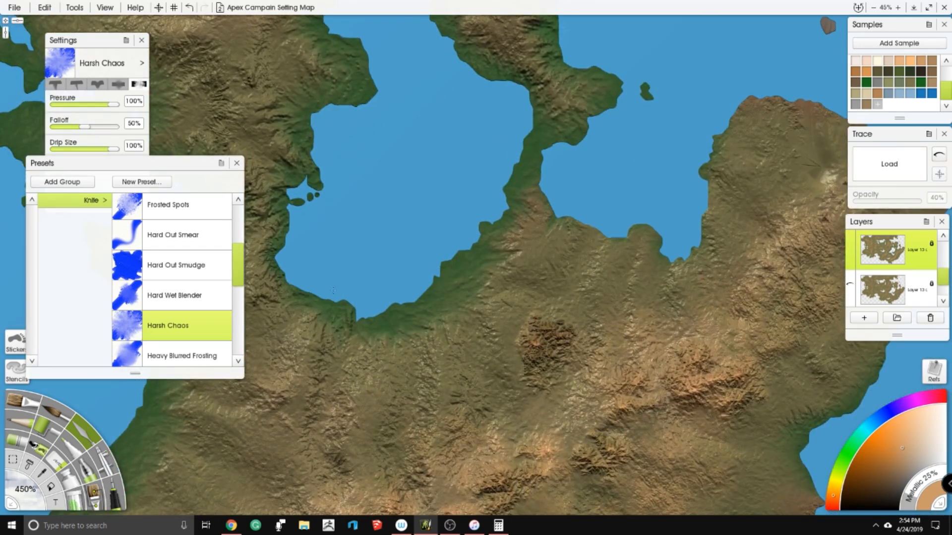
left_click_drag(595, 192, 600, 222)
left_click_drag(679, 254, 693, 163)
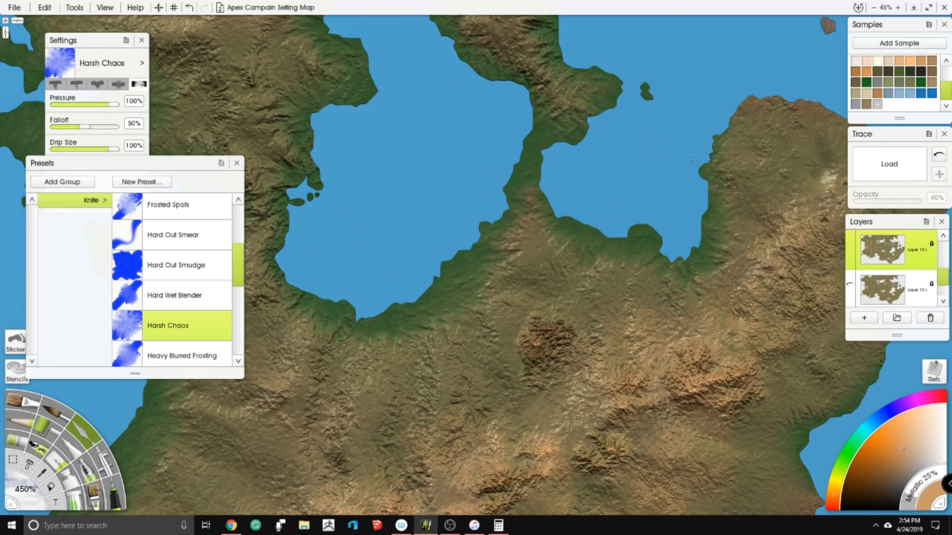
left_click_drag(730, 106, 778, 103)
left_click_drag(800, 87, 565, 119)
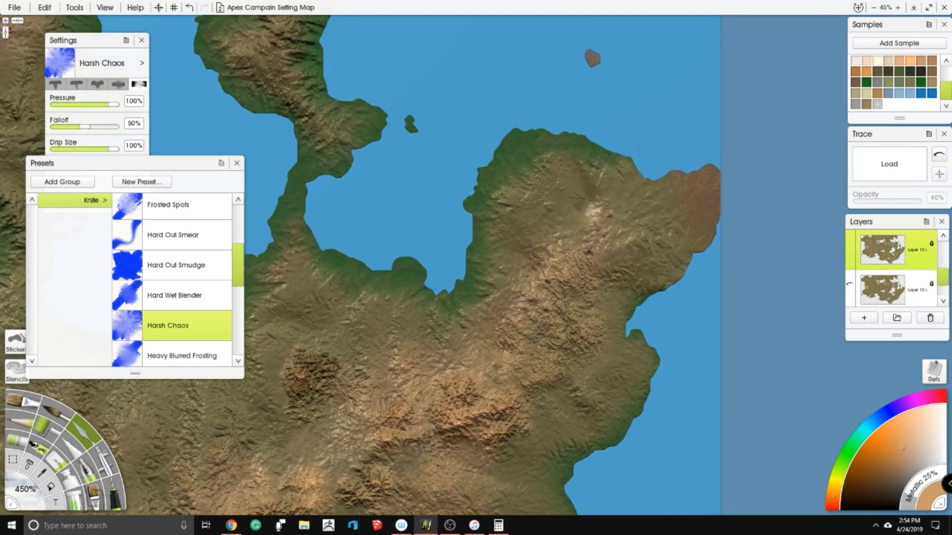
- Extend the green shading down the jagged eastern coast below the far eastern headland
mouse_move(649, 323)
left_mouse_down()
mouse_move(654, 342)
mouse_move(589, 165)
left_mouse_up()
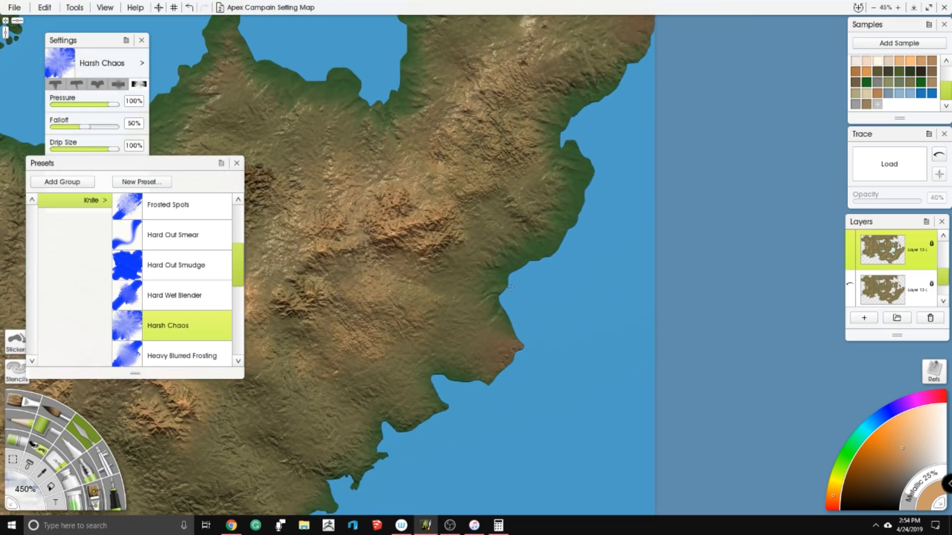
left_click_drag(510, 287, 522, 342)
mouse_move(490, 384)
left_mouse_down()
mouse_move(436, 394)
mouse_move(407, 430)
mouse_move(385, 425)
left_mouse_up()
left_click_drag(384, 448, 513, 281)
mouse_move(511, 292)
left_mouse_down()
mouse_move(503, 327)
mouse_move(439, 327)
mouse_move(400, 370)
mouse_move(378, 452)
left_mouse_up()
mouse_move(379, 472)
left_mouse_down()
mouse_move(453, 369)
mouse_move(518, 316)
mouse_move(489, 349)
left_mouse_up()
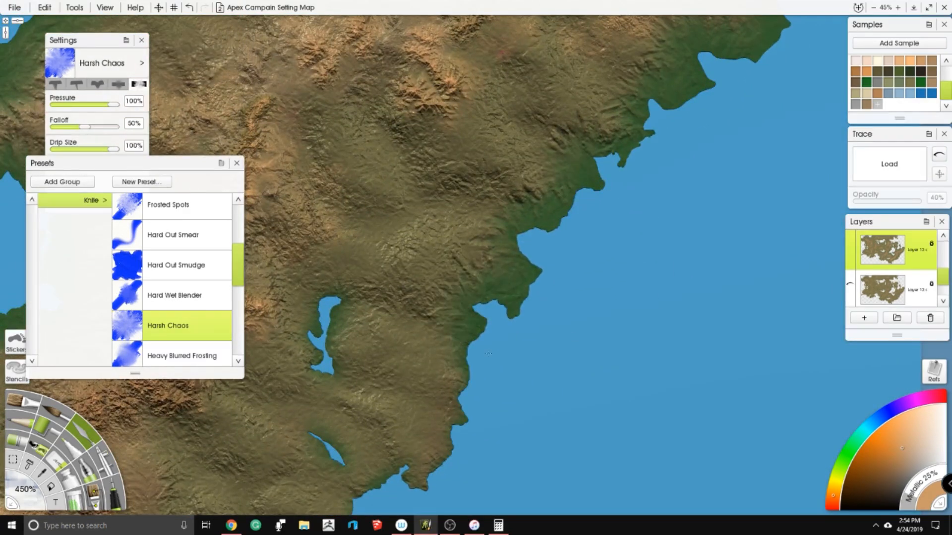
- Shade the two narrow lakes near the eastern coast and the adjoining southeastern shoreline with green
left_click_drag(316, 459, 293, 446)
mouse_move(327, 369)
left_mouse_down()
mouse_move(343, 307)
mouse_move(554, 157)
left_mouse_up()
scroll(355, 297, "down", 4)
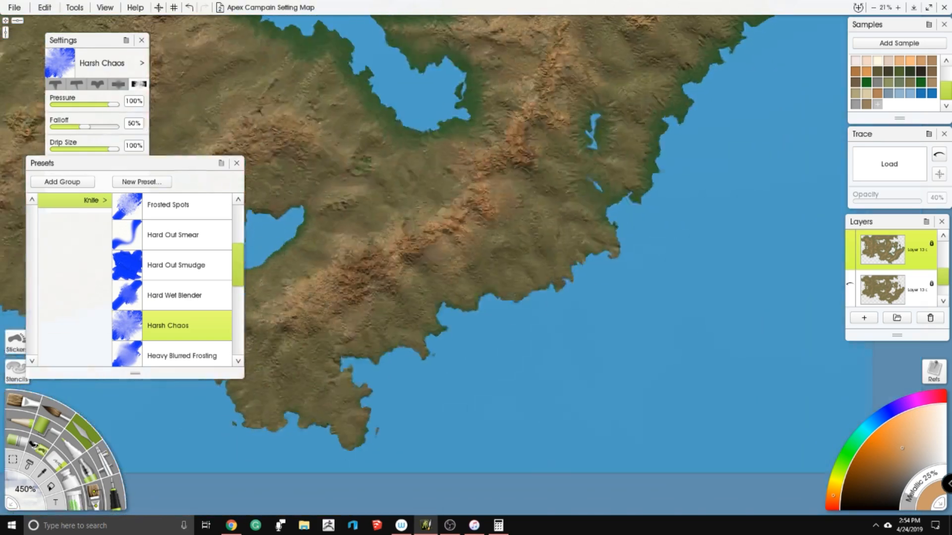
scroll(402, 235, "up", 4)
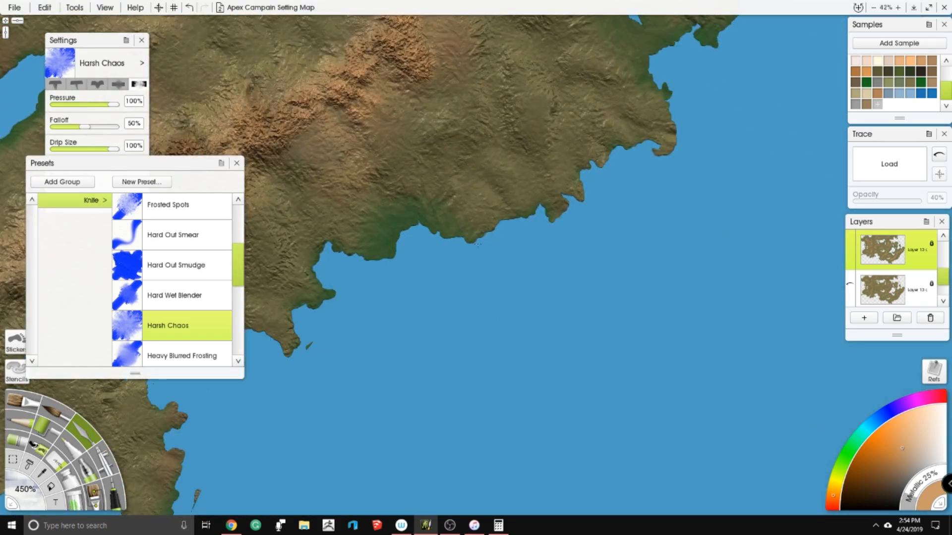
left_click_drag(613, 159, 680, 143)
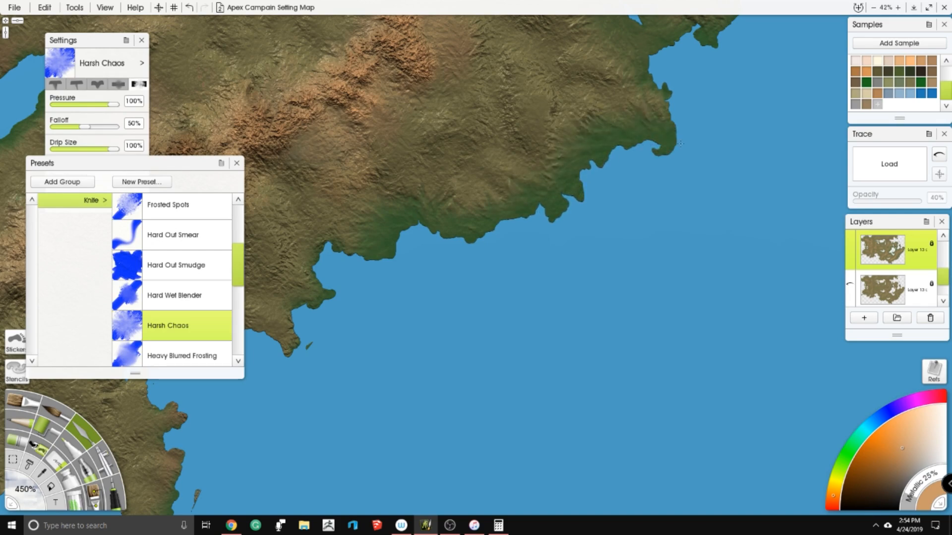
- Work green shading around the small bays and headlands of the southernmost peninsula
scroll(667, 57, "down", 2)
mouse_move(297, 310)
left_mouse_down()
mouse_move(482, 320)
mouse_move(540, 248)
mouse_move(467, 212)
mouse_move(509, 224)
left_mouse_up()
scroll(540, 248, "up", 3)
left_click_drag(564, 191, 650, 185)
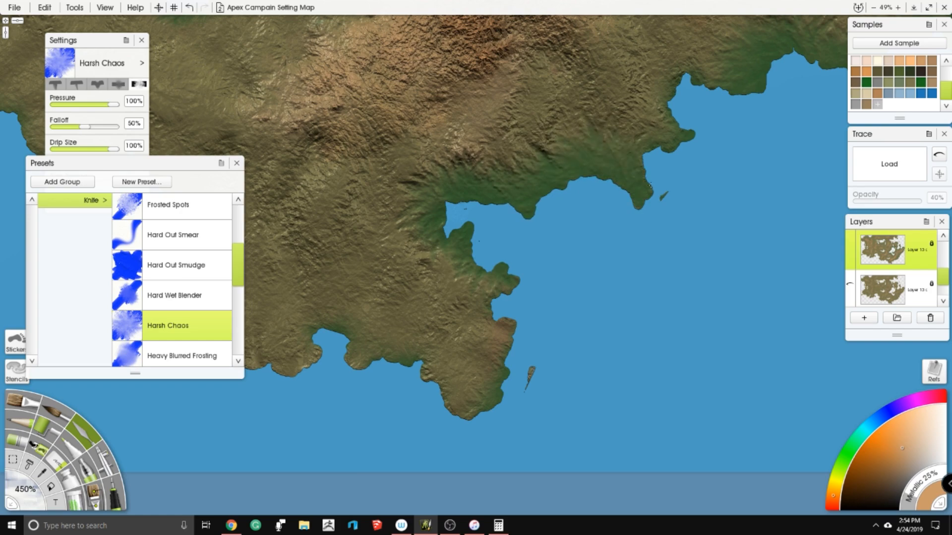
left_click_drag(695, 138, 694, 63)
left_click_drag(354, 393, 433, 300)
mouse_move(436, 268)
left_mouse_down()
mouse_move(377, 247)
mouse_move(519, 313)
left_mouse_up()
left_click_drag(584, 206, 587, 179)
- Blend green along the southern coast west of the peninsula, including the narrow inlet and the nearby southern lake
left_click_drag(375, 185, 553, 221)
left_click_drag(454, 325, 402, 223)
mouse_move(420, 163)
left_mouse_down()
mouse_move(395, 102)
mouse_move(507, 259)
left_mouse_up()
mouse_move(501, 260)
left_mouse_down()
mouse_move(488, 266)
mouse_move(419, 229)
mouse_move(362, 173)
mouse_move(338, 83)
left_mouse_up()
mouse_move(371, 293)
left_mouse_down()
mouse_move(419, 328)
mouse_move(582, 374)
left_mouse_up()
mouse_move(533, 225)
left_mouse_down()
mouse_move(302, 297)
mouse_move(249, 250)
mouse_move(198, 305)
mouse_move(144, 297)
mouse_move(109, 233)
mouse_move(188, 219)
left_mouse_up()
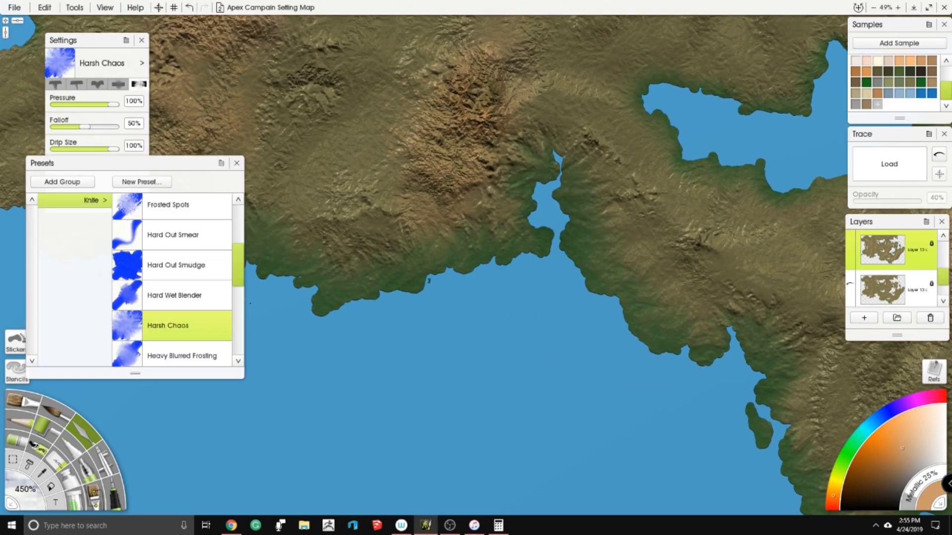
- Shade the large western bay's eastern and northern shores and the small lake at its western end with green
left_click_drag(340, 257, 679, 331)
mouse_move(388, 317)
left_mouse_down()
mouse_move(330, 240)
mouse_move(436, 198)
mouse_move(297, 162)
mouse_move(367, 82)
mouse_move(451, 358)
left_mouse_up()
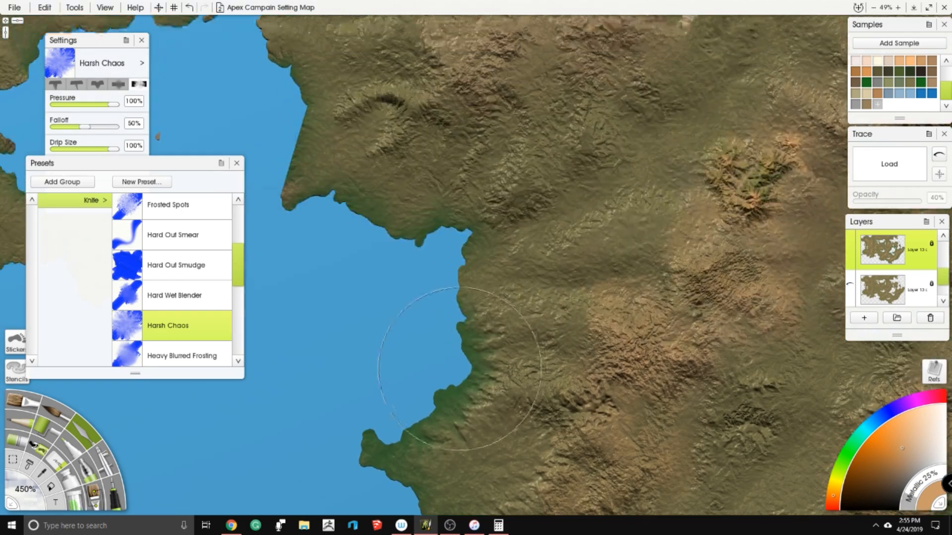
mouse_move(436, 414)
left_mouse_down()
mouse_move(466, 305)
mouse_move(457, 248)
mouse_move(540, 183)
mouse_move(456, 252)
left_mouse_up()
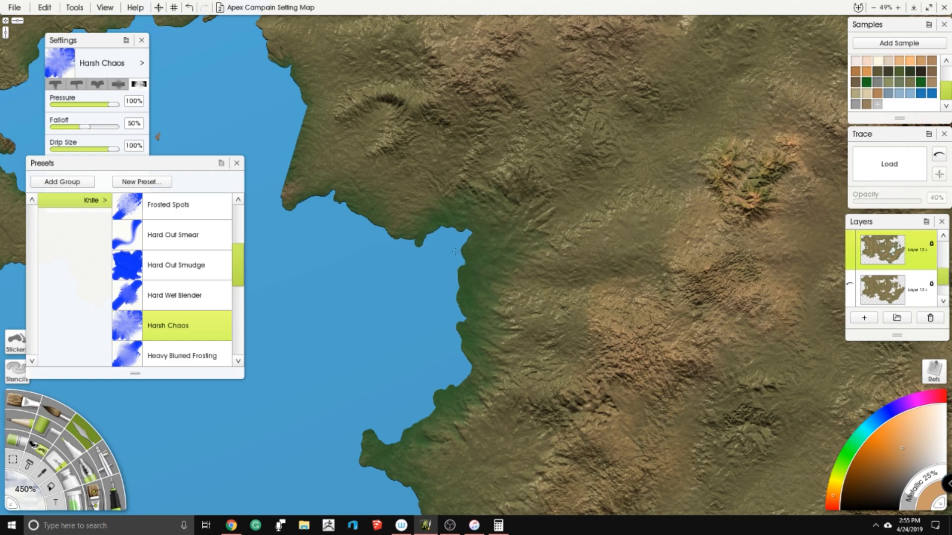
mouse_move(283, 193)
left_mouse_down()
mouse_move(327, 124)
mouse_move(325, 81)
left_mouse_up()
left_click_drag(325, 82, 548, 310)
mouse_move(555, 327)
left_mouse_down()
mouse_move(538, 283)
mouse_move(493, 231)
mouse_move(416, 218)
mouse_move(251, 263)
mouse_move(210, 352)
mouse_move(144, 337)
mouse_move(171, 364)
left_mouse_up()
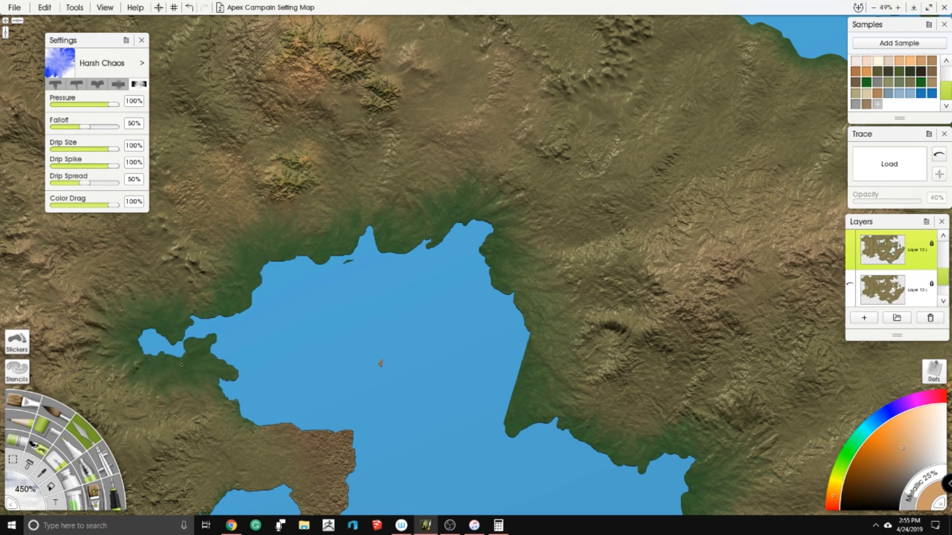
- Work green into the blunt peninsula on the western bay's southern side and along the coast southwest of it
left_click_drag(241, 409, 360, 443)
left_click_drag(381, 364, 527, 226)
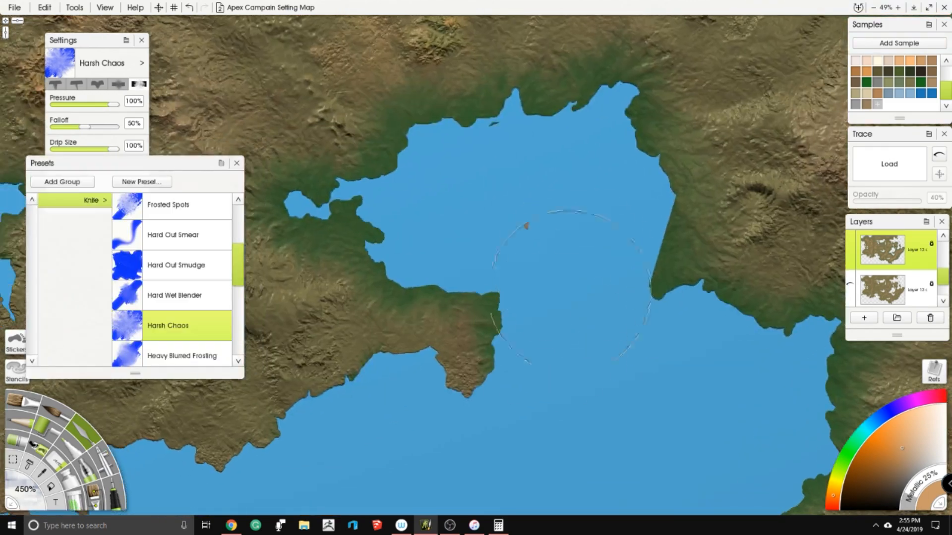
mouse_move(471, 362)
left_mouse_down()
mouse_move(357, 352)
mouse_move(298, 377)
mouse_move(223, 446)
left_mouse_up()
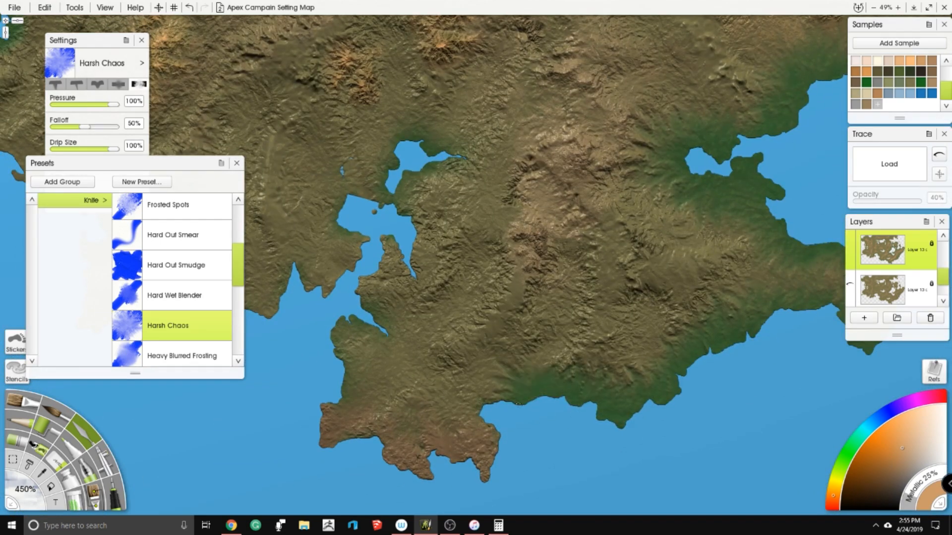
mouse_move(515, 402)
left_mouse_down()
mouse_move(488, 408)
mouse_move(504, 452)
mouse_move(435, 490)
mouse_move(296, 429)
left_mouse_up()
mouse_move(319, 331)
left_mouse_down()
mouse_move(331, 301)
mouse_move(371, 313)
mouse_move(358, 253)
mouse_move(390, 230)
mouse_move(415, 252)
mouse_move(374, 213)
mouse_move(391, 165)
mouse_move(413, 149)
mouse_move(461, 144)
left_mouse_up()
- Continue the green shading westward along the southwestern coast, covering its small inlets and headlands
scroll(475, 228, "down", 4)
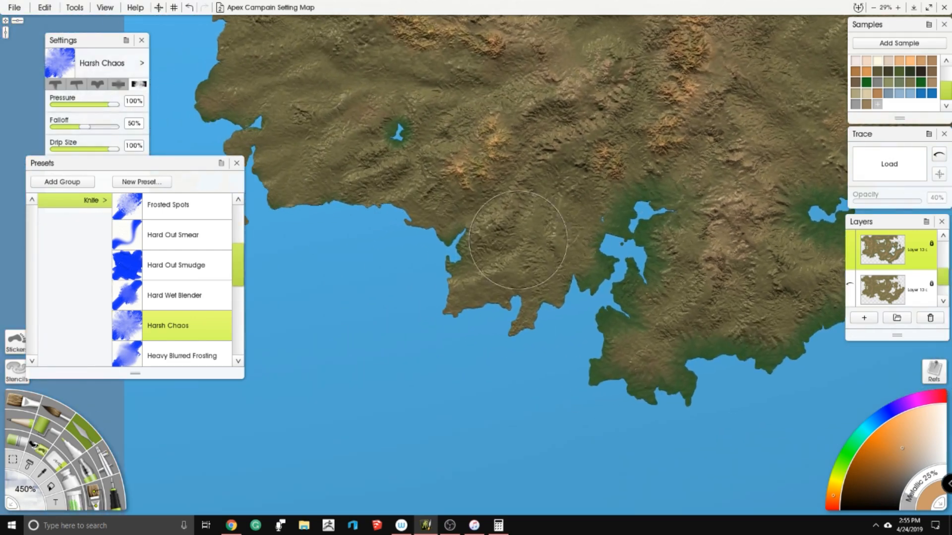
left_click_drag(472, 312, 526, 308)
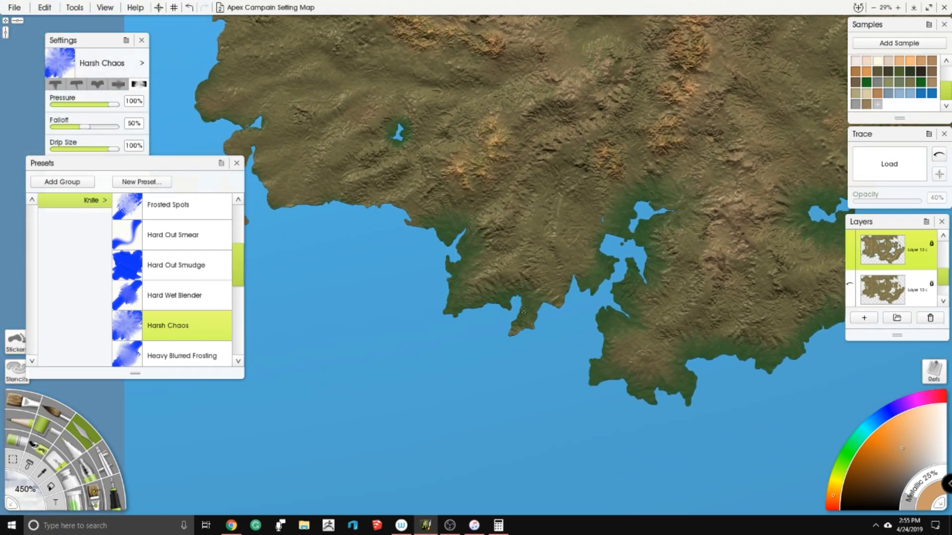
left_click_drag(487, 174, 585, 342)
left_click_drag(492, 289, 443, 328)
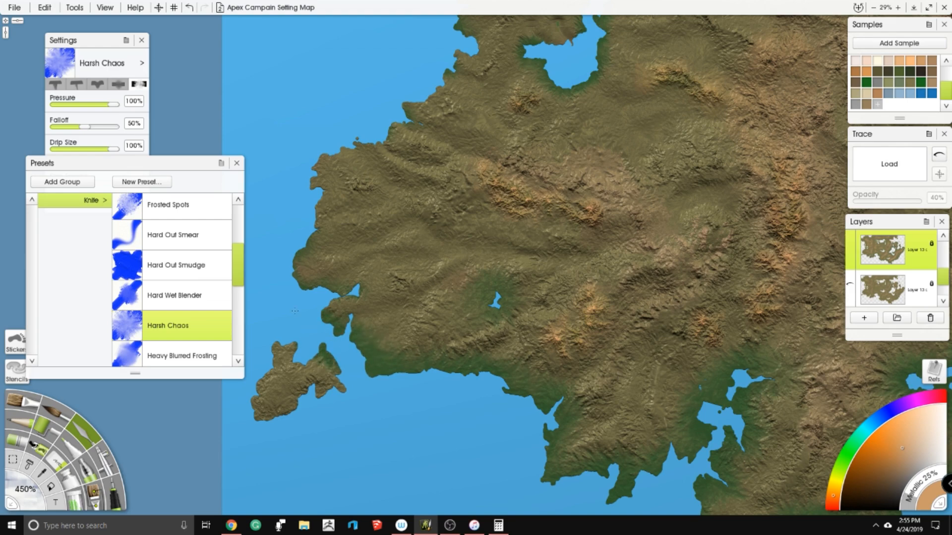
- Shade the small southwestern island and the adjacent western coastline with green
mouse_move(259, 357)
left_mouse_down()
mouse_move(246, 396)
mouse_move(255, 430)
left_mouse_up()
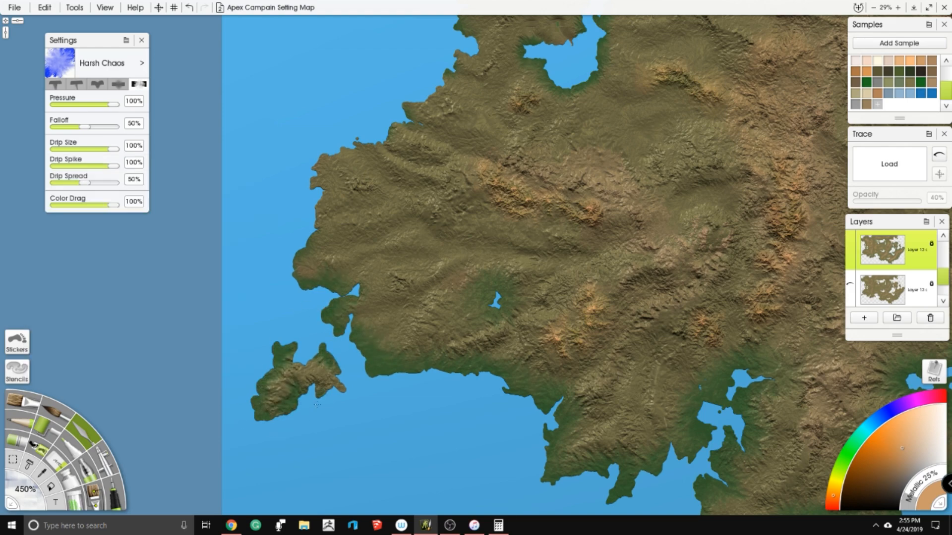
left_click_drag(335, 319, 337, 313)
left_click_drag(364, 320, 434, 368)
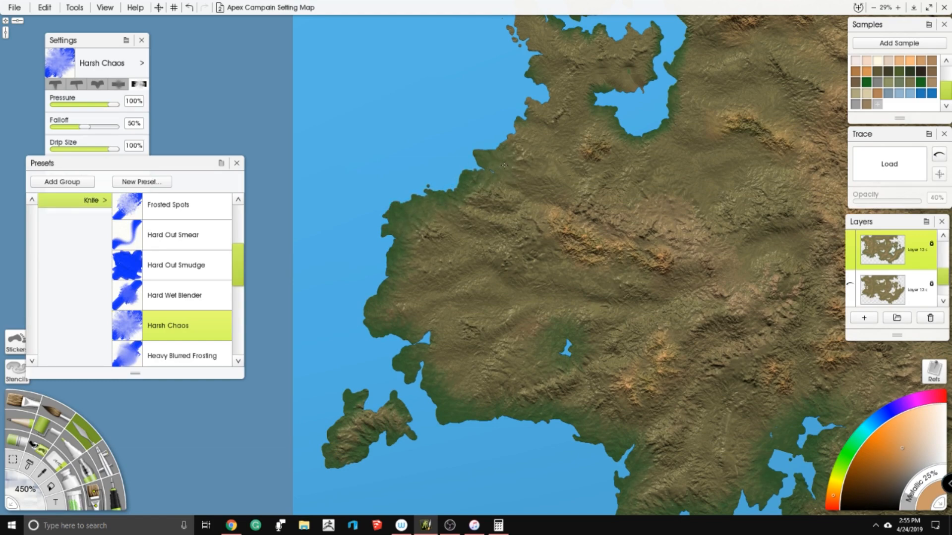
- Shade the western coastline beside the double-lobed inlet with green
left_click_drag(517, 153, 508, 260)
left_click_drag(524, 214, 528, 184)
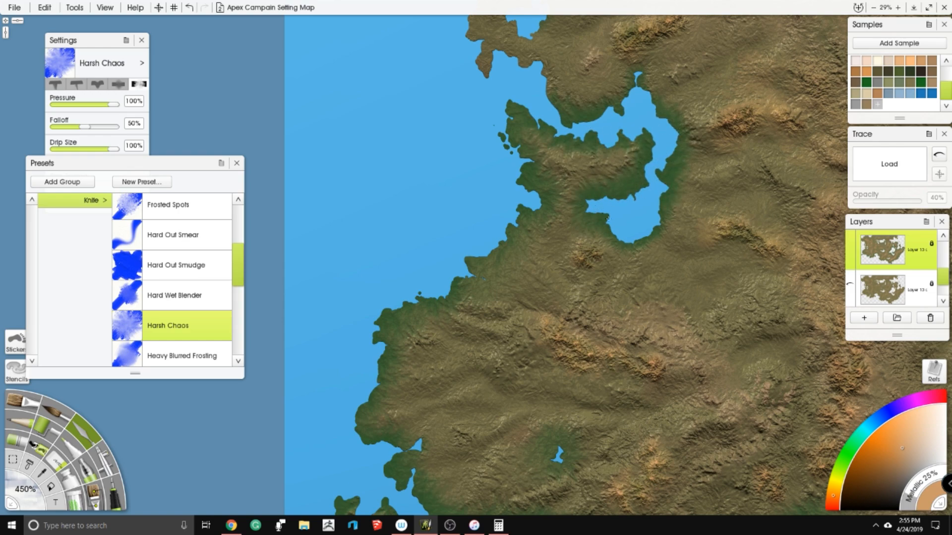
scroll(657, 227, "down", 4)
left_click_drag(657, 227, 676, 329)
scroll(536, 219, "up", 3)
scroll(467, 173, "up", 4)
- Blend green along the shores of the northwestern bay and around the small lakes beside its southern end
mouse_move(463, 165)
left_mouse_down()
mouse_move(474, 186)
mouse_move(411, 215)
mouse_move(398, 275)
left_mouse_up()
left_click_drag(413, 357, 309, 310)
left_click_drag(308, 181, 313, 174)
mouse_move(347, 131)
left_mouse_down()
mouse_move(509, 328)
mouse_move(532, 334)
left_mouse_up()
mouse_move(513, 252)
left_mouse_down()
mouse_move(496, 222)
mouse_move(467, 213)
mouse_move(455, 233)
mouse_move(410, 243)
left_mouse_up()
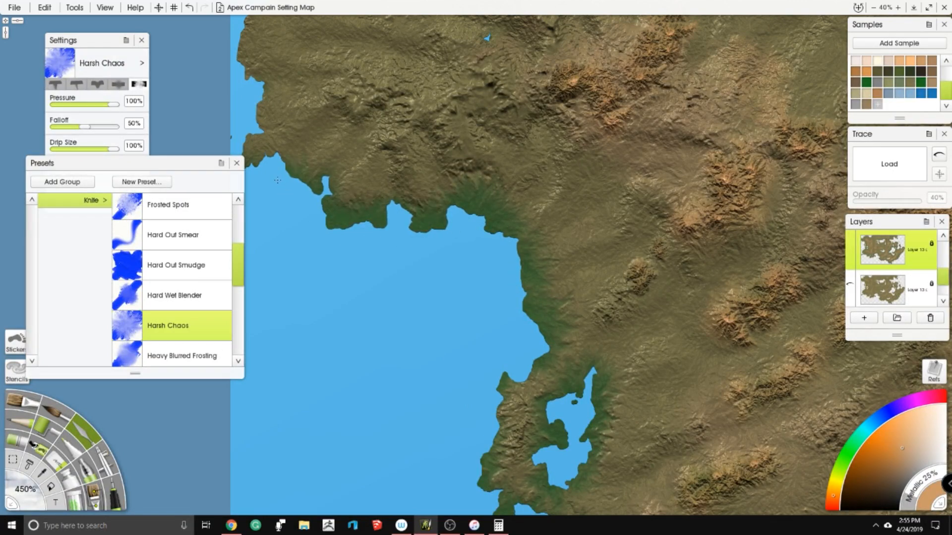
- Shade the northwestern headland's western edge and the coast running northeast from it with green
left_click_drag(278, 180, 293, 183)
mouse_move(320, 219)
left_mouse_down()
mouse_move(408, 342)
mouse_move(331, 246)
left_mouse_up()
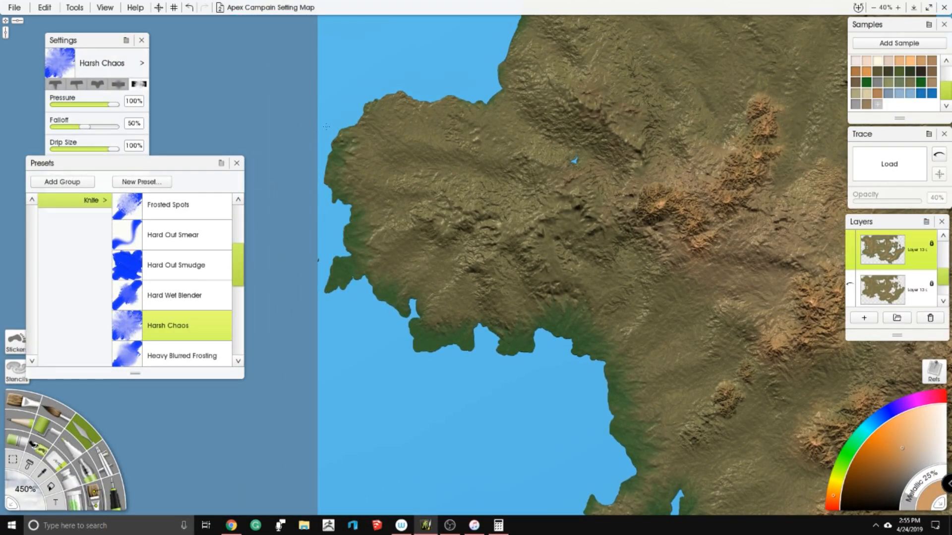
left_click_drag(444, 98, 507, 82)
mouse_move(474, 116)
left_mouse_down()
mouse_move(433, 235)
mouse_move(527, 91)
mouse_move(651, 44)
mouse_move(435, 160)
mouse_move(518, 143)
mouse_move(624, 161)
left_mouse_up()
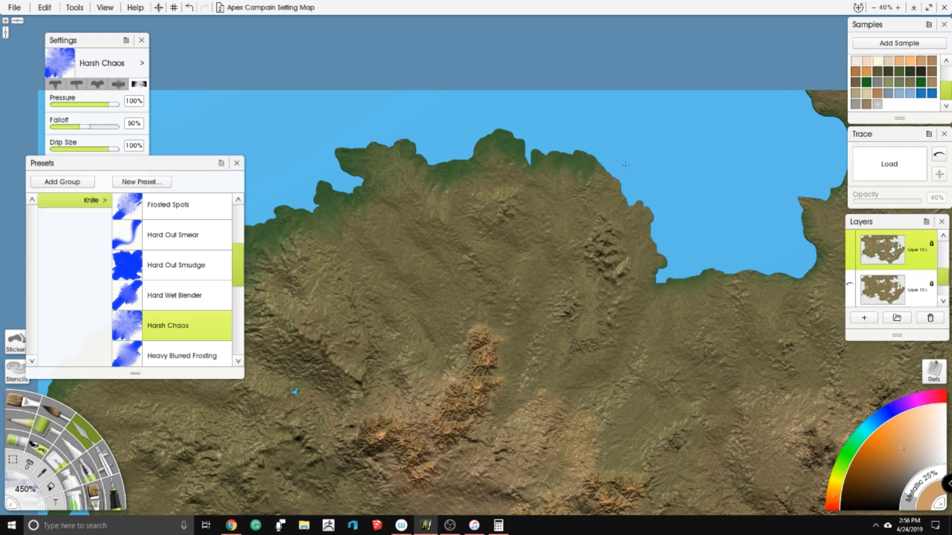
- Work green along the southern and eastern shores of the bay at the map's northern edge
mouse_move(700, 283)
left_mouse_down()
mouse_move(774, 292)
mouse_move(830, 223)
left_mouse_up()
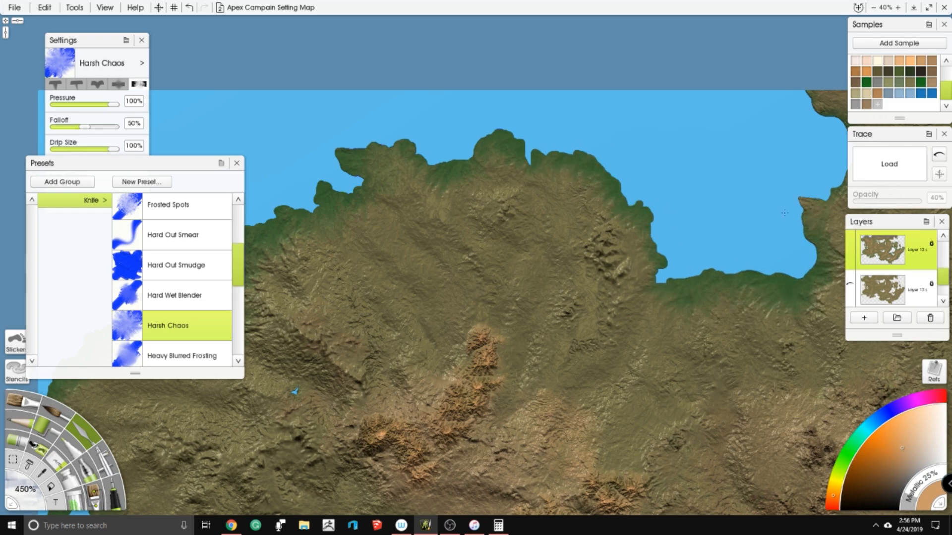
left_click_drag(711, 172, 508, 184)
left_click_drag(643, 192, 669, 142)
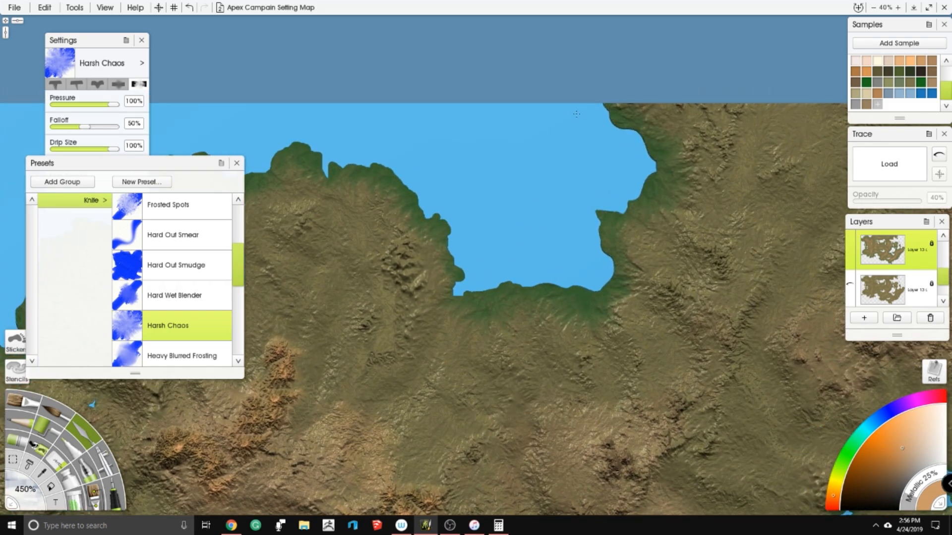
scroll(576, 114, "down", 8)
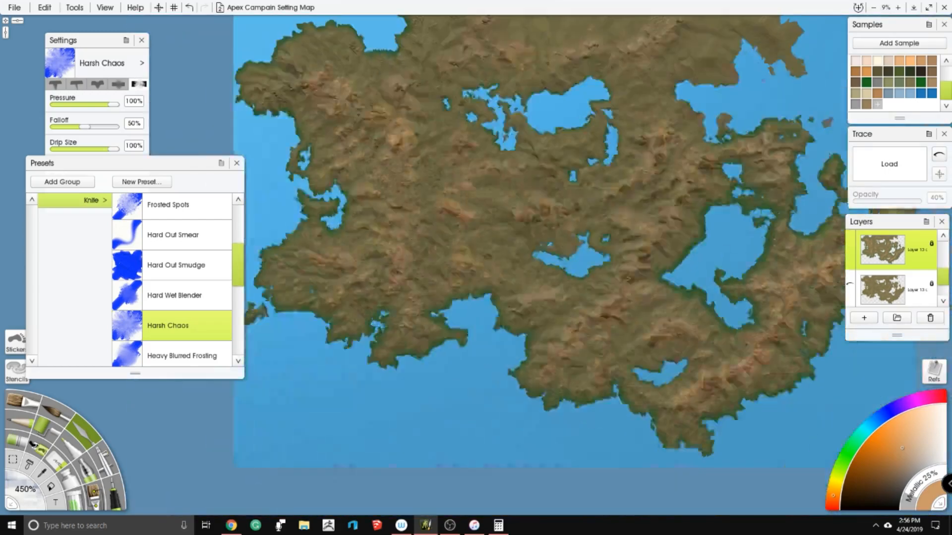
- Shade the shores of the large central lake with green, including its long western arm
scroll(555, 153, "up", 7)
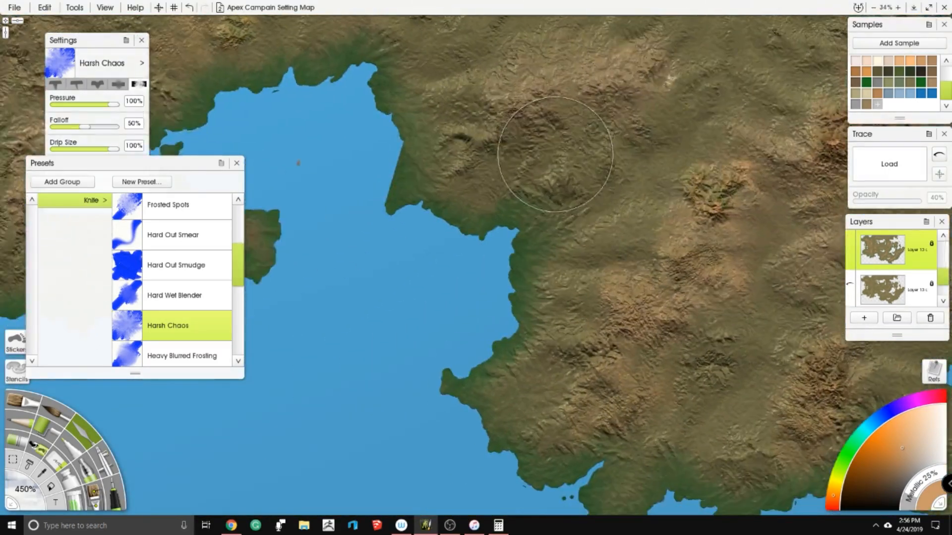
scroll(555, 153, "up", 3)
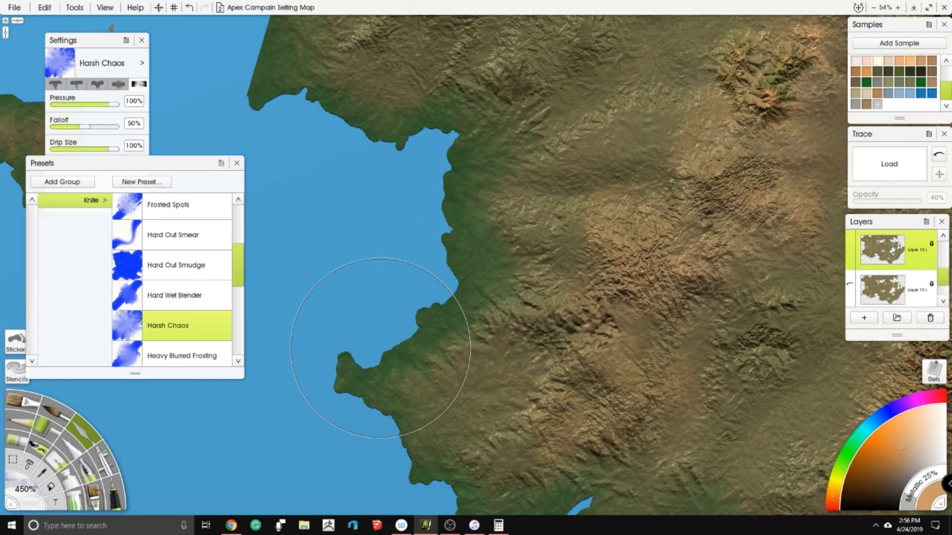
scroll(510, 323, "down", 4)
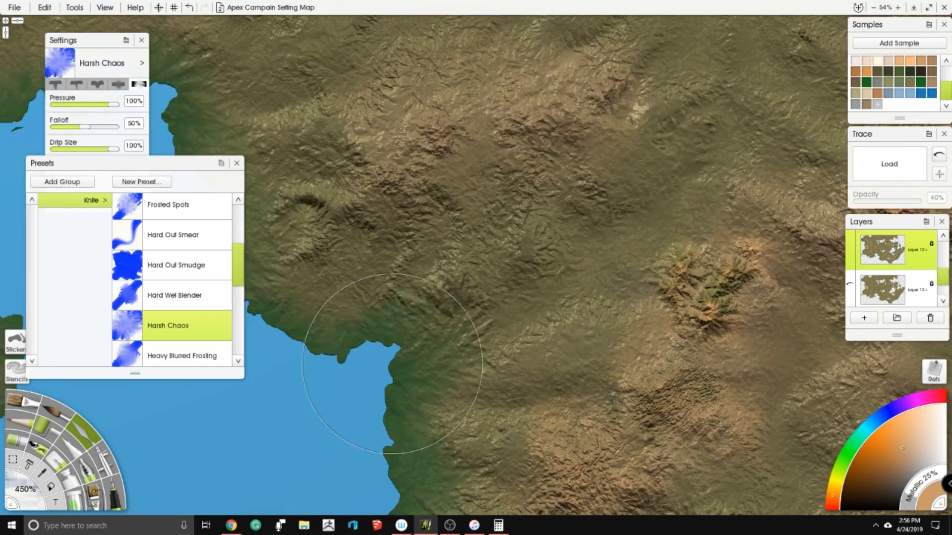
scroll(508, 231, "up", 3)
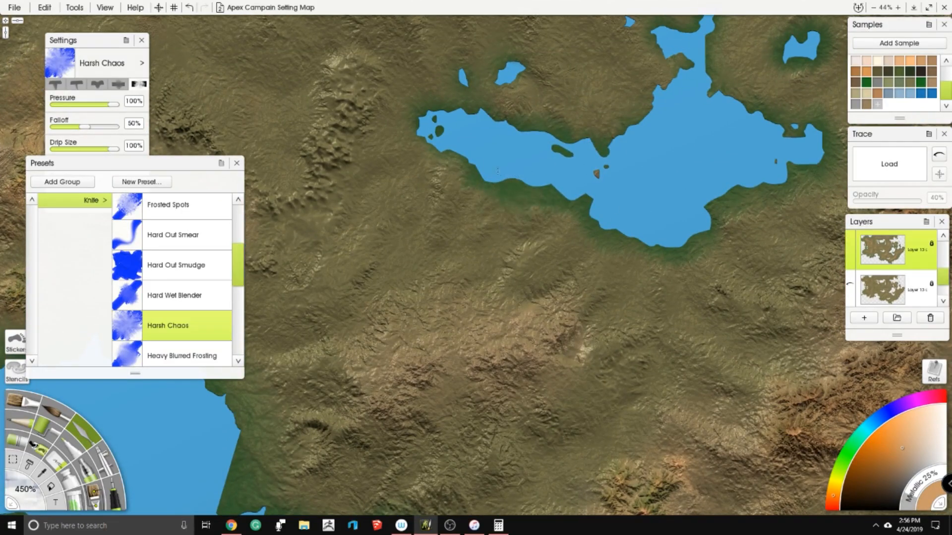
mouse_move(497, 171)
left_mouse_down()
mouse_move(429, 135)
mouse_move(482, 117)
left_mouse_up()
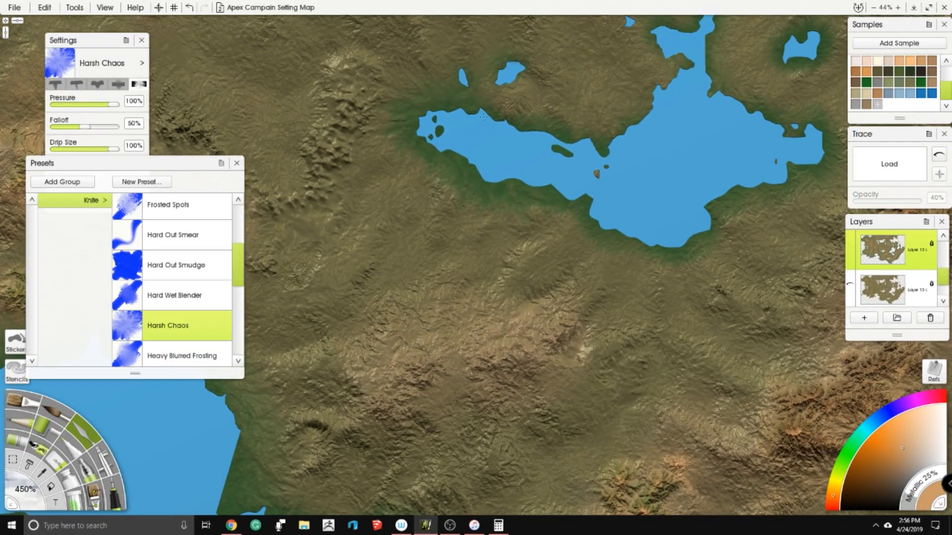
mouse_move(659, 243)
left_mouse_down()
mouse_move(686, 305)
mouse_move(659, 216)
left_mouse_up()
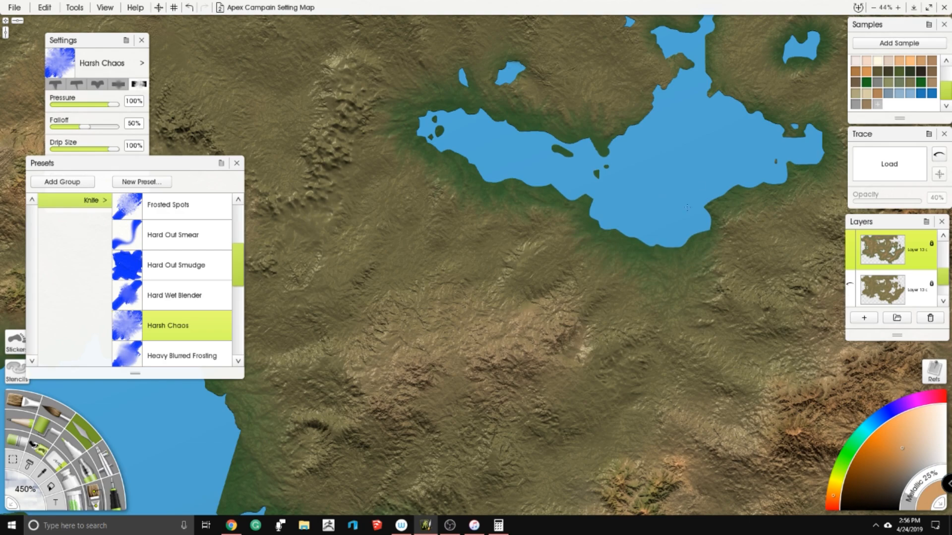
left_click_drag(702, 149, 546, 276)
- Blend green around the small lakes north of the central lake
mouse_move(652, 238)
left_mouse_down()
mouse_move(480, 178)
mouse_move(476, 231)
mouse_move(452, 239)
left_mouse_up()
scroll(532, 201, "down", 4)
left_click_drag(525, 89, 541, 266)
scroll(518, 238, "up", 3)
mouse_move(516, 231)
left_mouse_down()
mouse_move(476, 252)
mouse_move(459, 230)
left_mouse_up()
left_click_drag(459, 230, 443, 223)
mouse_move(444, 224)
left_mouse_down()
mouse_move(436, 229)
mouse_move(422, 208)
mouse_move(457, 248)
mouse_move(503, 272)
left_mouse_up()
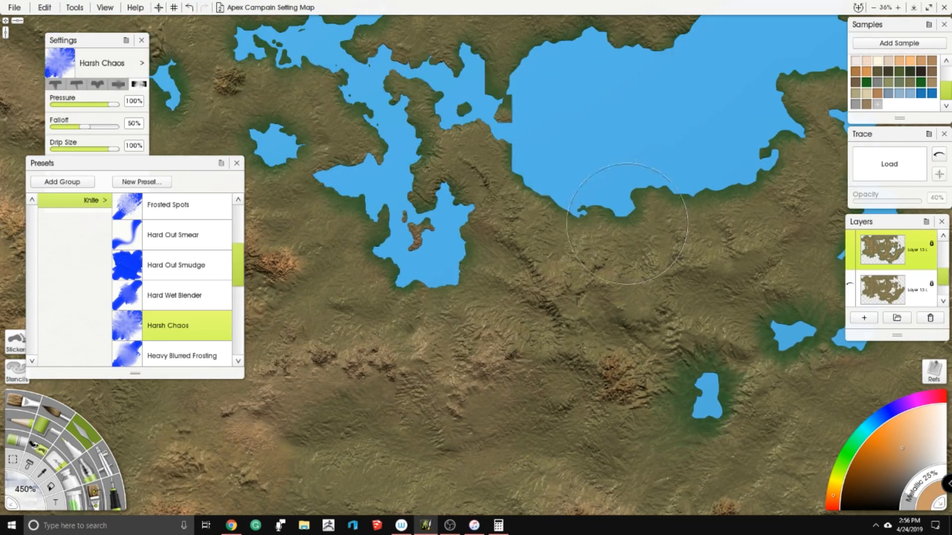
- Shade the large northern lake's southern shore and the branching lake's inner land strip, islet and southeastern shore with green
mouse_move(566, 194)
left_mouse_down()
mouse_move(564, 225)
mouse_move(592, 207)
mouse_move(624, 210)
left_mouse_up()
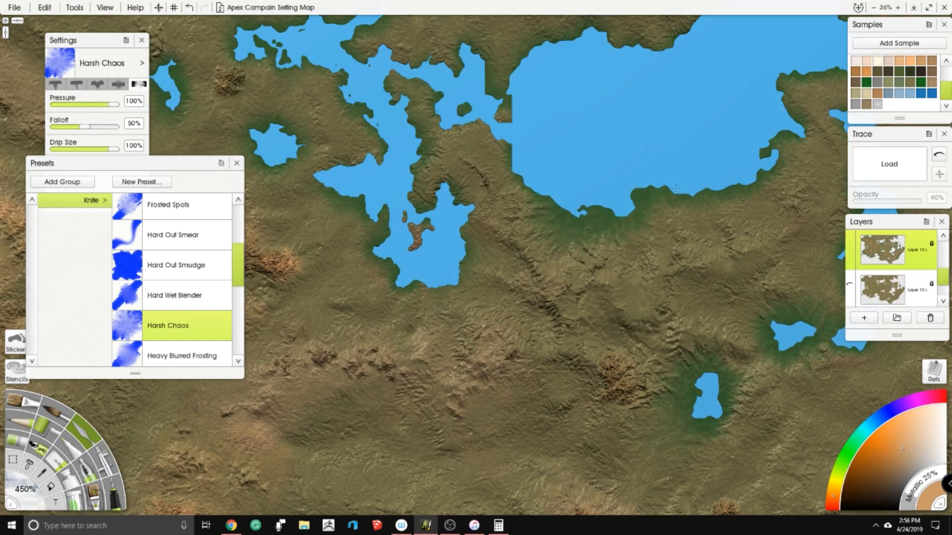
left_click_drag(740, 174, 744, 156)
left_click_drag(517, 161, 398, 76)
mouse_move(405, 164)
left_mouse_down()
mouse_move(405, 185)
mouse_move(425, 209)
left_mouse_up()
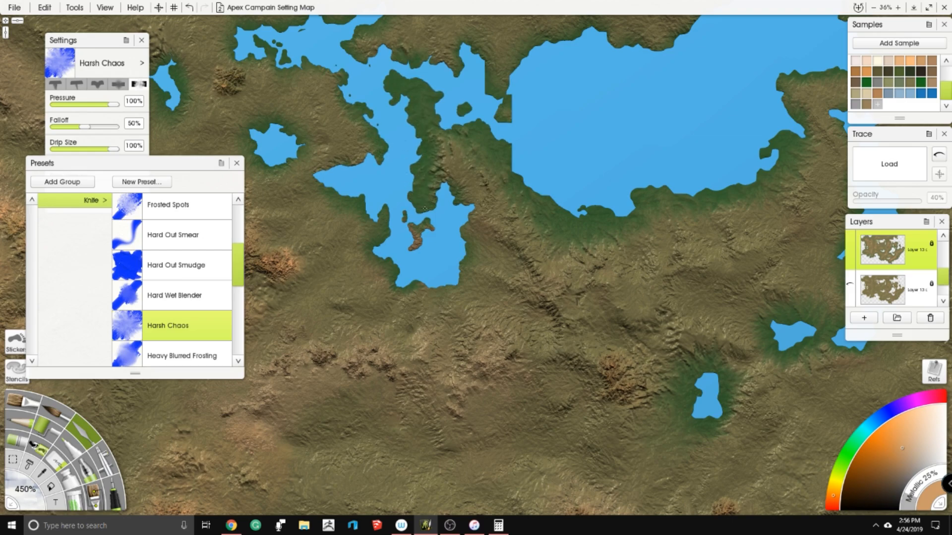
mouse_move(468, 247)
left_mouse_down()
mouse_move(457, 282)
mouse_move(401, 277)
left_mouse_up()
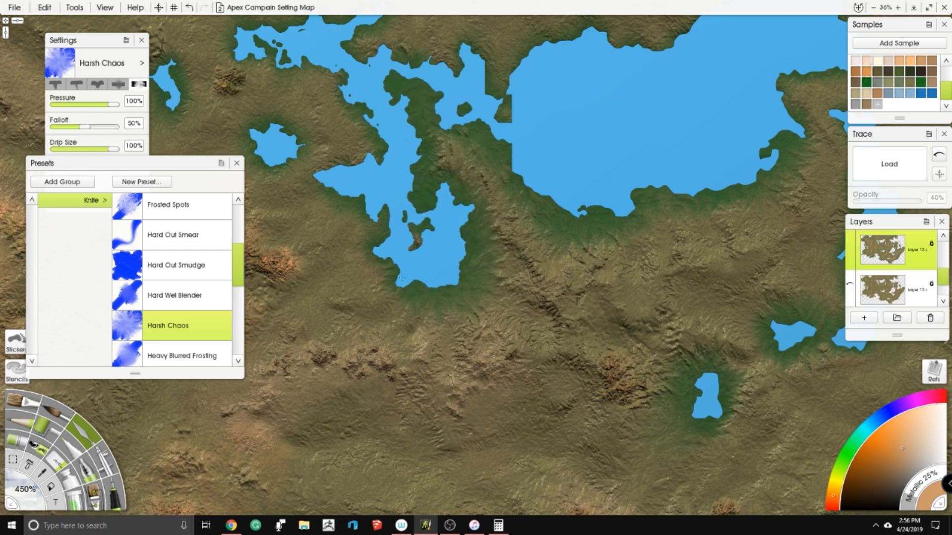
- Work green around the large northern lake's northeastern end and the narrow lakes just southeast of it
scroll(402, 173, "down", 2)
left_click_drag(481, 179, 296, 215)
scroll(544, 181, "up", 3)
left_click_drag(461, 133, 476, 222)
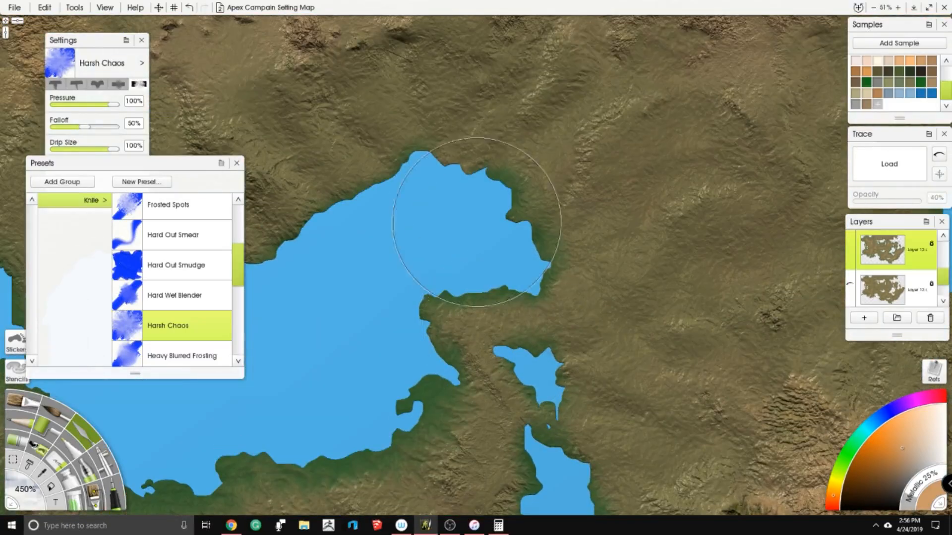
mouse_move(414, 165)
left_mouse_down()
mouse_move(466, 158)
mouse_move(531, 181)
mouse_move(553, 209)
mouse_move(531, 285)
left_mouse_up()
left_click_drag(549, 347, 575, 397)
mouse_move(585, 431)
left_mouse_down()
mouse_move(565, 317)
mouse_move(585, 392)
mouse_move(577, 456)
left_mouse_up()
- Shade the northern shore of the large northern lake with green
left_click_drag(563, 415, 639, 322)
left_click_drag(458, 233, 716, 409)
mouse_move(543, 216)
left_mouse_down()
mouse_move(409, 196)
mouse_move(354, 320)
mouse_move(330, 219)
left_mouse_up()
left_click_drag(330, 218, 352, 223)
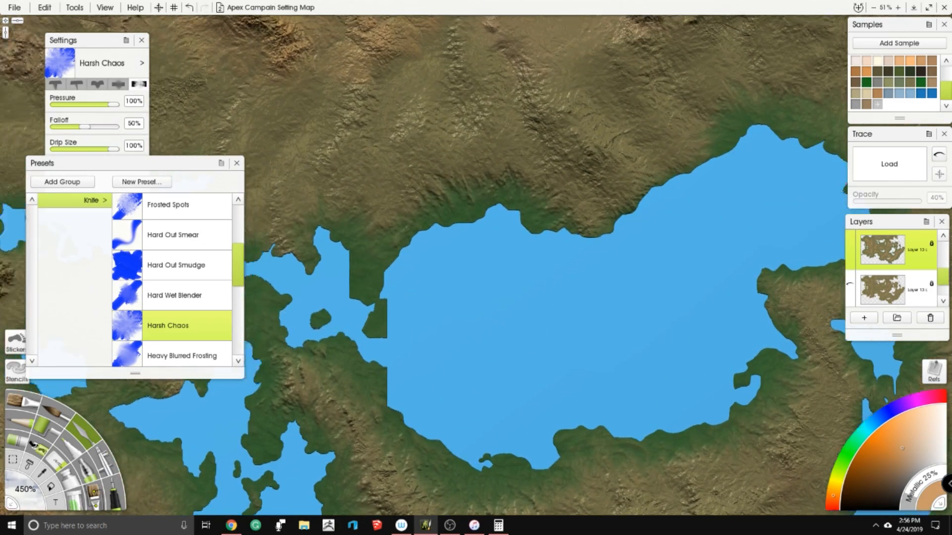
- Blend green around the northern inlets and western end of the branching lake
left_click_drag(385, 262, 595, 296)
left_click_drag(376, 236, 393, 218)
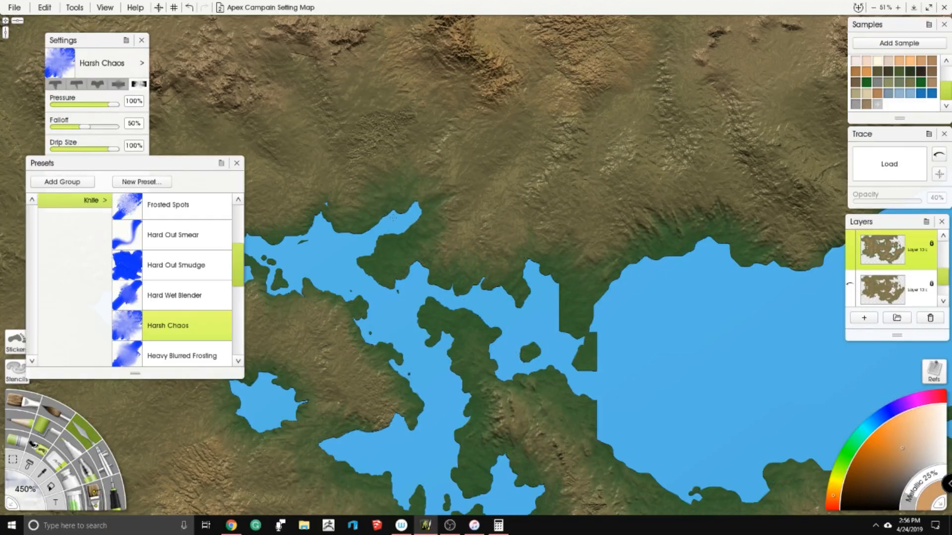
mouse_move(314, 225)
left_mouse_down()
mouse_move(467, 225)
mouse_move(389, 265)
mouse_move(340, 243)
left_mouse_up()
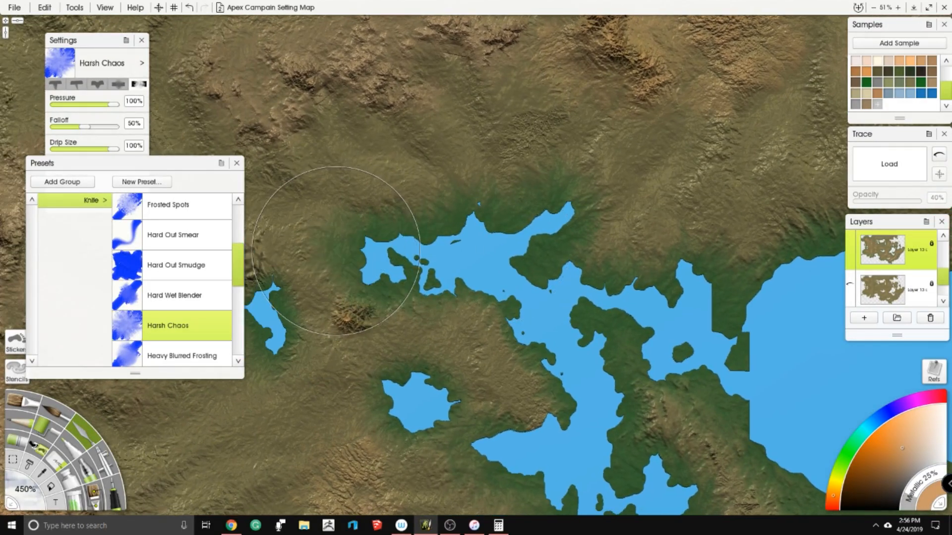
- Shade the western end and northern shore of the northeastern gulf with green
scroll(552, 382, "down", 5)
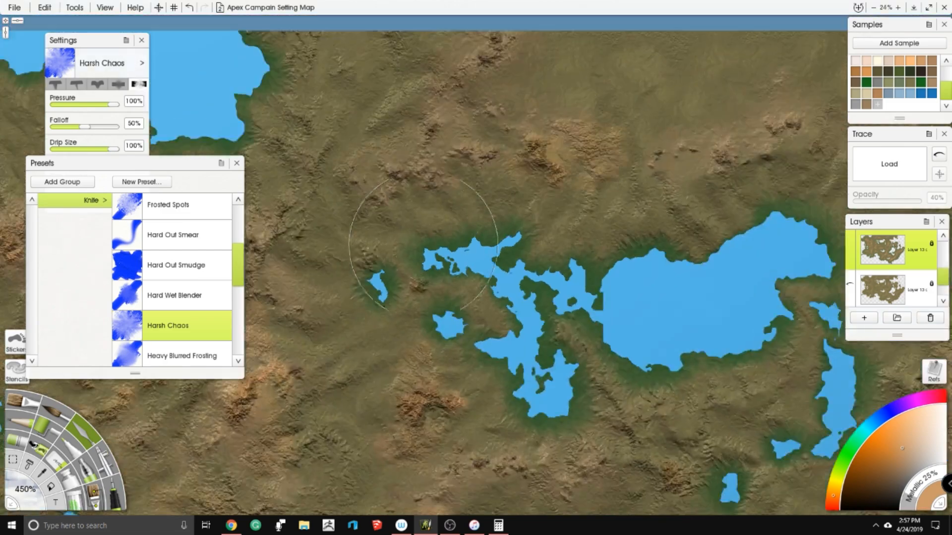
scroll(604, 48, "up", 3)
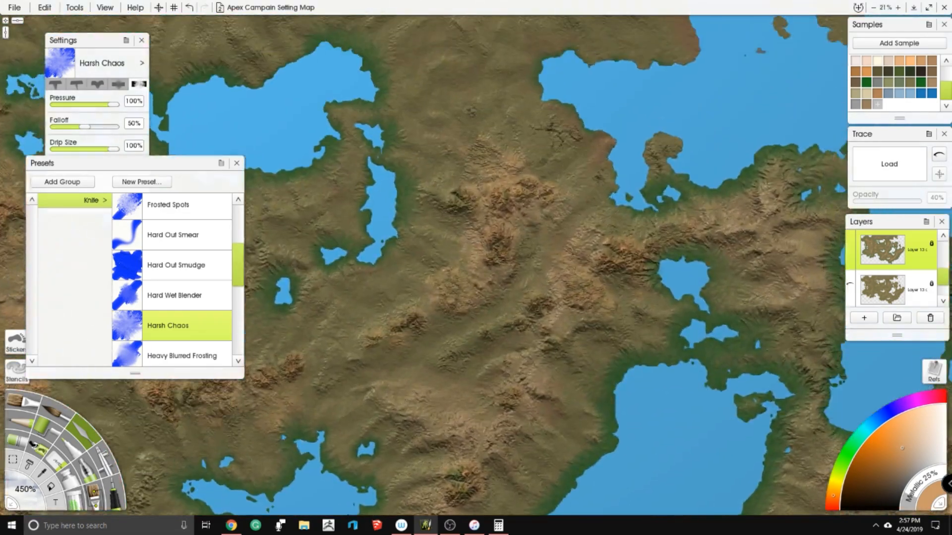
scroll(620, 241, "down", 1)
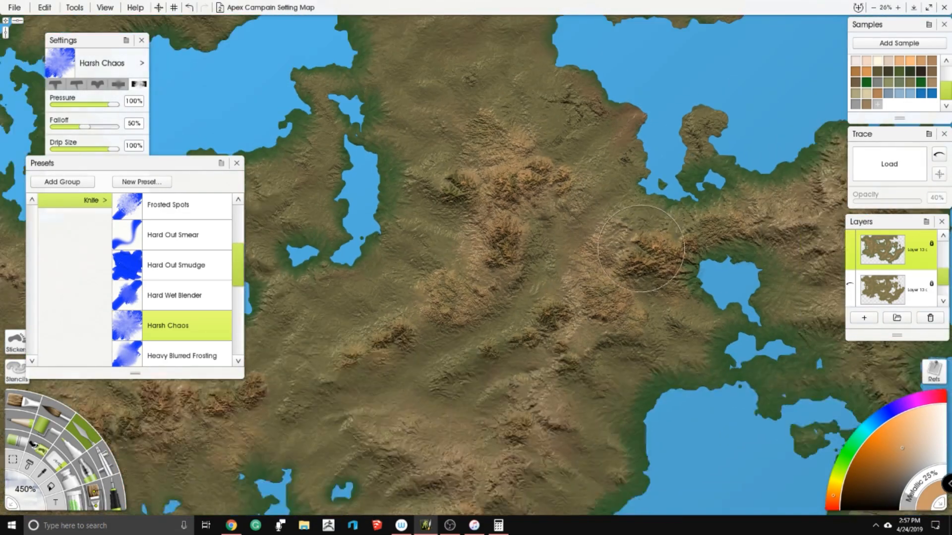
left_click_drag(631, 247, 585, 312)
scroll(648, 202, "up", 2)
left_click_drag(650, 199, 634, 256)
scroll(458, 234, "up", 2)
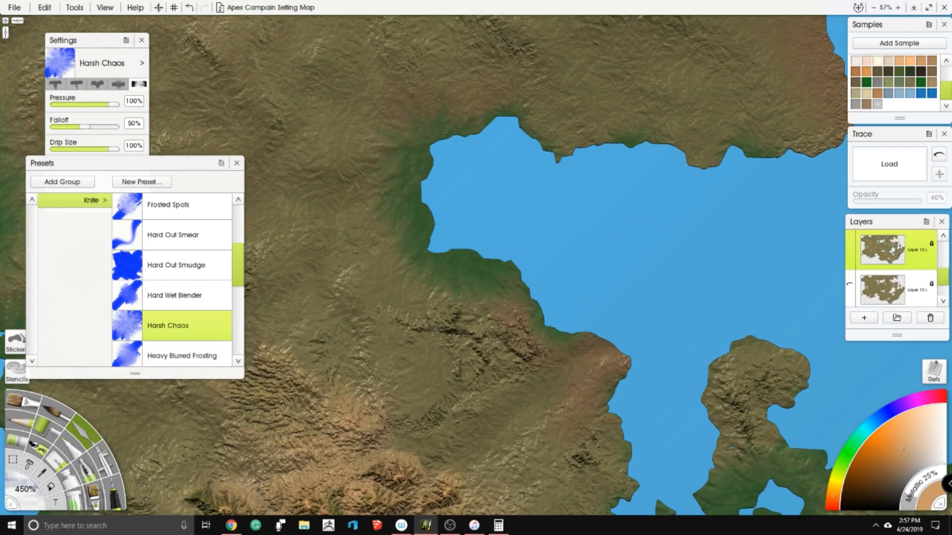
left_click_drag(719, 144, 608, 307)
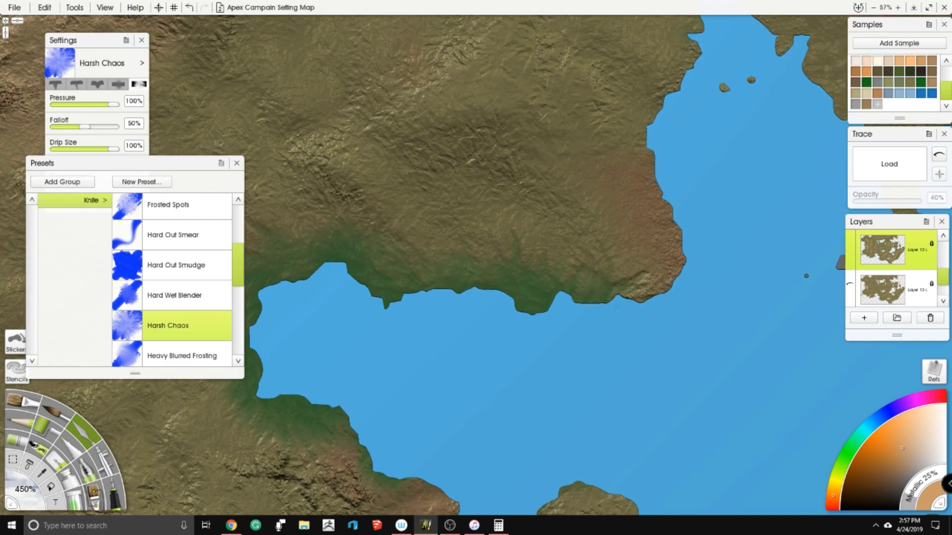
mouse_move(685, 103)
left_mouse_down()
mouse_move(623, 269)
mouse_move(650, 198)
mouse_move(675, 173)
mouse_move(744, 211)
left_mouse_up()
- Continue the green shading over the gulf's reddish headland and the neighbouring northeastern coastlines
mouse_move(746, 218)
left_mouse_down()
mouse_move(619, 154)
mouse_move(542, 129)
left_mouse_up()
mouse_move(550, 151)
left_mouse_down()
mouse_move(694, 263)
mouse_move(773, 307)
left_mouse_up()
left_click_drag(765, 342, 616, 397)
left_click_drag(614, 372, 699, 384)
mouse_move(716, 256)
left_mouse_down()
mouse_move(639, 223)
mouse_move(617, 149)
left_mouse_up()
left_click_drag(686, 186, 672, 325)
mouse_move(686, 191)
left_mouse_down()
mouse_move(605, 154)
mouse_move(543, 109)
left_mouse_up()
- Shade the northeastern coast and the small cove at the map's northern edge with green
scroll(423, 488, "down", 1)
left_click_drag(422, 492, 529, 217)
scroll(529, 217, "down", 5)
left_click_drag(458, 370, 377, 332)
scroll(501, 157, "up", 3)
left_click_drag(550, 84, 536, 427)
scroll(473, 266, "up", 5)
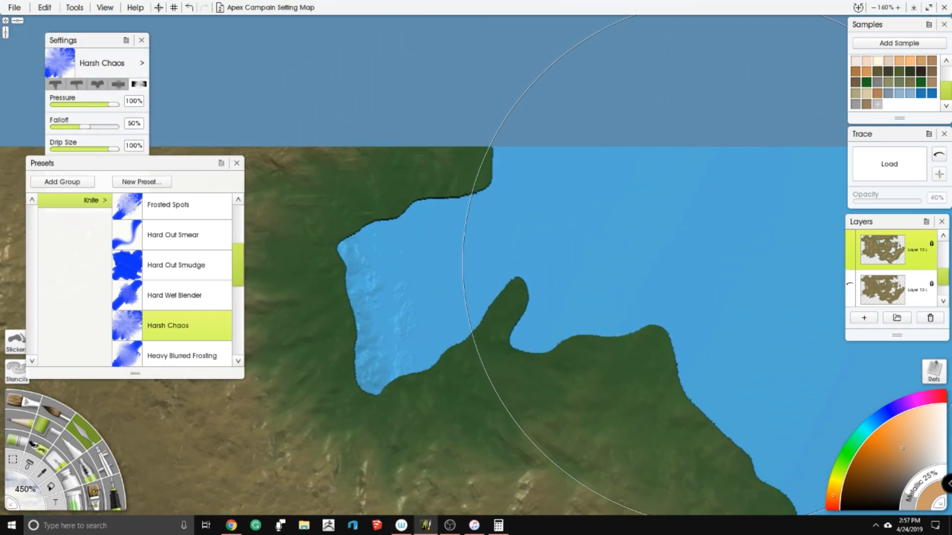
- Examine the green shading along the eastern coast and around the inland sea for missed shores
scroll(574, 266, "down", 5)
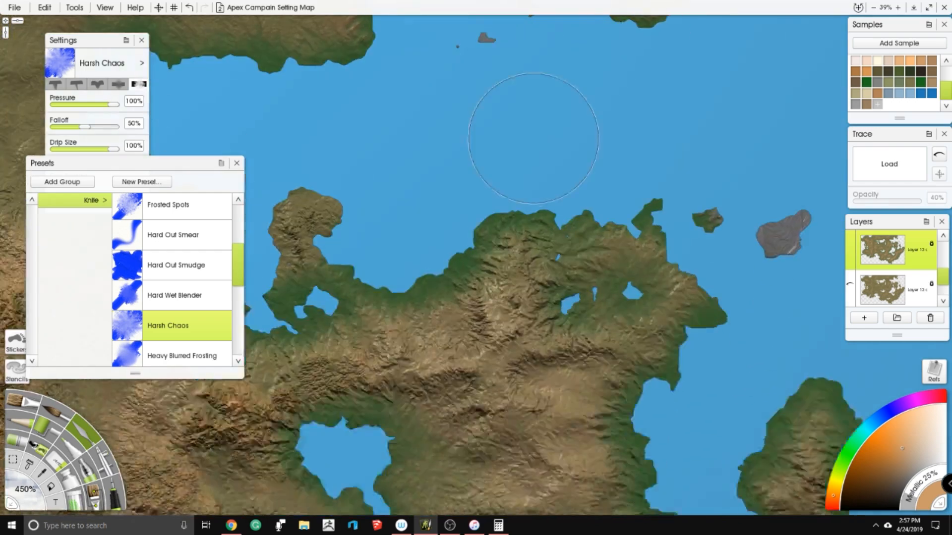
left_click_drag(678, 408, 628, 187)
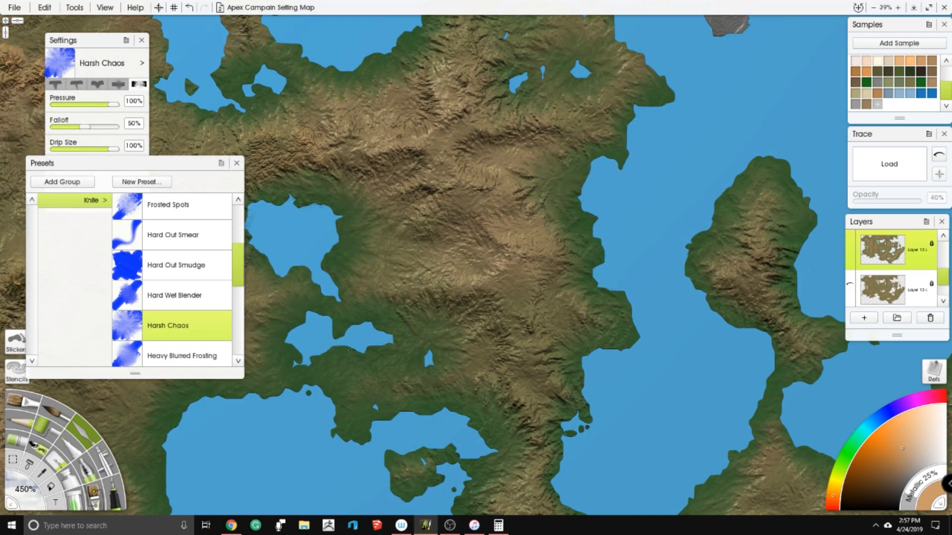
left_click_drag(411, 435, 429, 226)
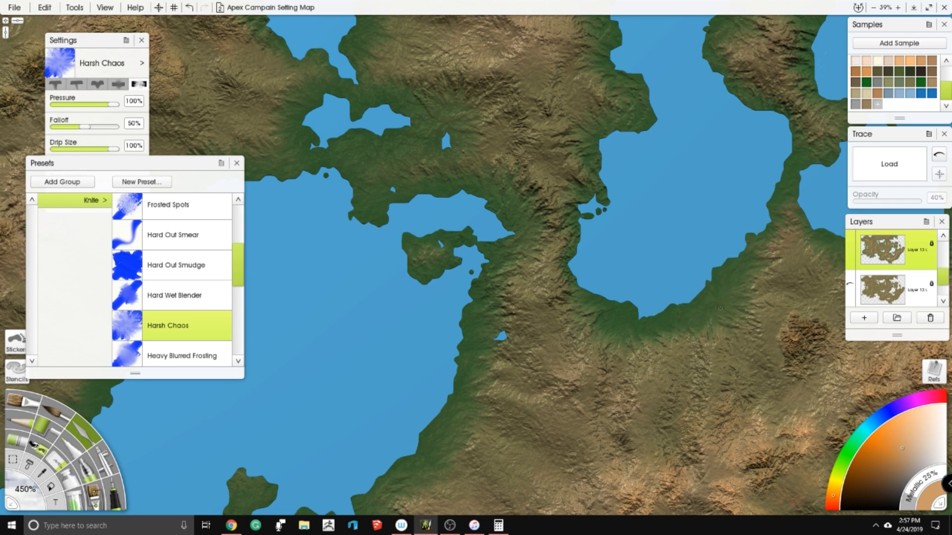
left_click_drag(714, 301, 595, 196)
left_click_drag(439, 233, 582, 202)
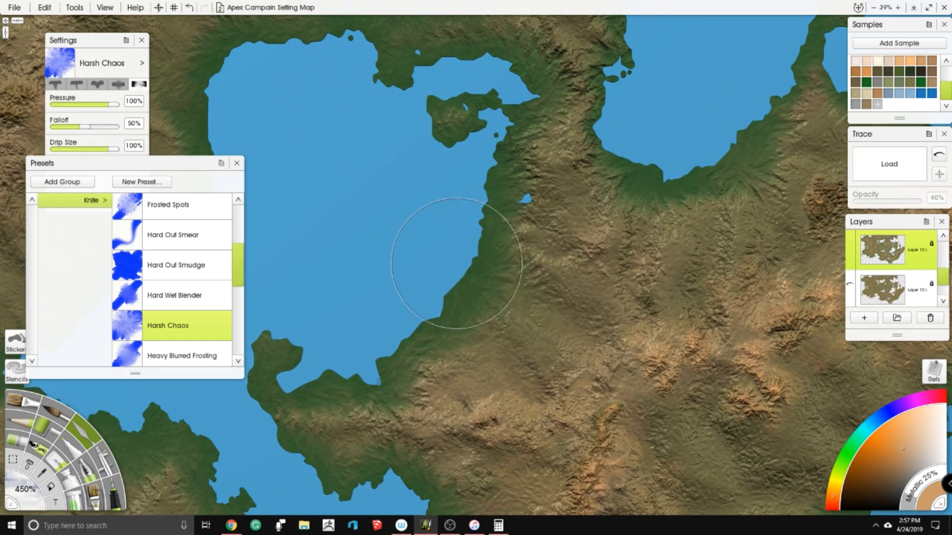
scroll(463, 262, "down", 3)
left_click_drag(463, 263, 734, 213)
- Blend green around all shores of the crescent-shaped southern lake
scroll(464, 297, "up", 2)
scroll(483, 440, "up", 3)
left_click_drag(483, 439, 471, 270)
mouse_move(473, 322)
left_mouse_down()
mouse_move(439, 328)
mouse_move(376, 260)
mouse_move(342, 302)
mouse_move(356, 277)
left_mouse_up()
left_click_drag(441, 330, 427, 302)
left_click_drag(510, 337, 513, 310)
mouse_move(468, 396)
left_mouse_down()
mouse_move(456, 431)
mouse_move(515, 446)
mouse_move(743, 407)
mouse_move(684, 258)
mouse_move(643, 370)
left_mouse_up()
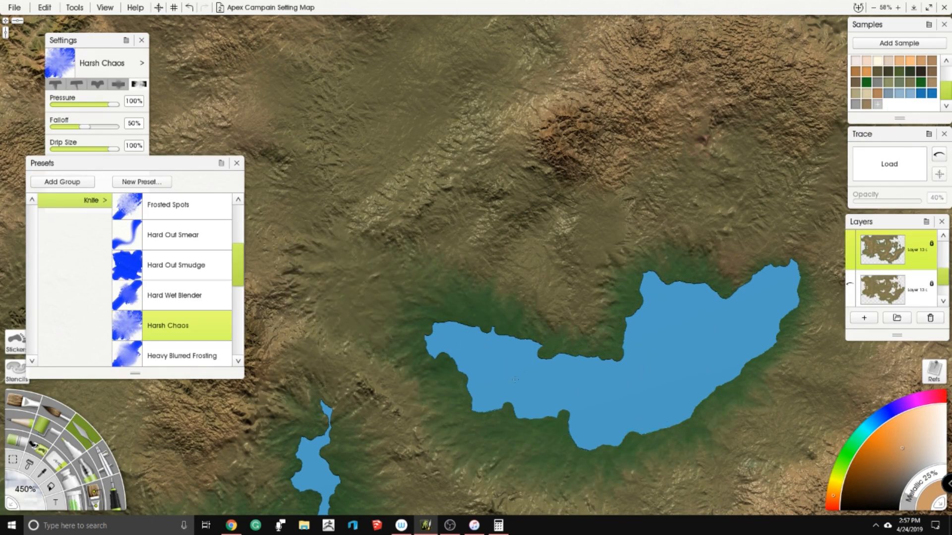
- Switch from the knife to the Airbrush
scroll(679, 333, "down", 5)
left_click_drag(684, 336, 754, 413)
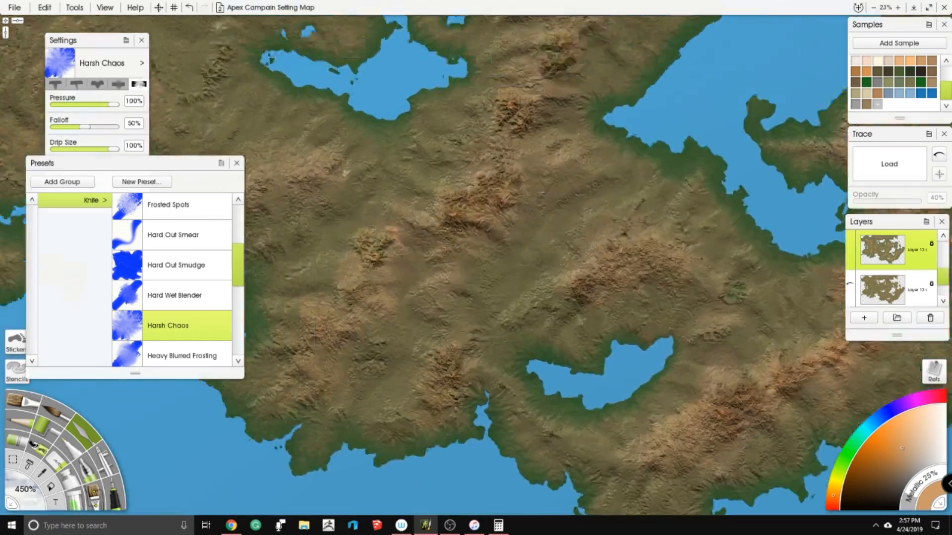
scroll(552, 347, "down", 4)
left_click_drag(552, 347, 549, 422)
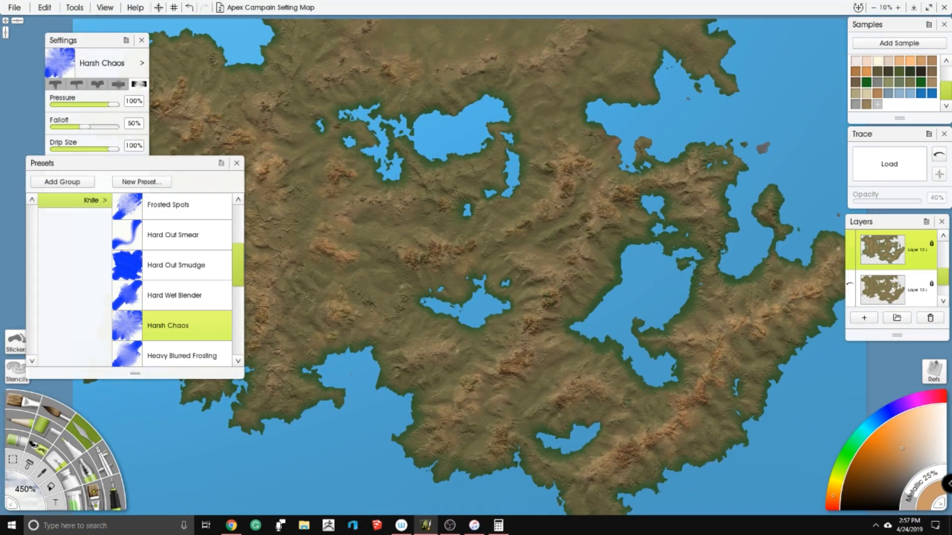
scroll(461, 208, "up", 2)
mouse_move(461, 208)
left_mouse_down()
mouse_move(496, 220)
mouse_move(567, 369)
mouse_move(743, 256)
mouse_move(769, 225)
mouse_move(769, 342)
mouse_move(443, 309)
mouse_move(365, 288)
mouse_move(630, 214)
left_mouse_up()
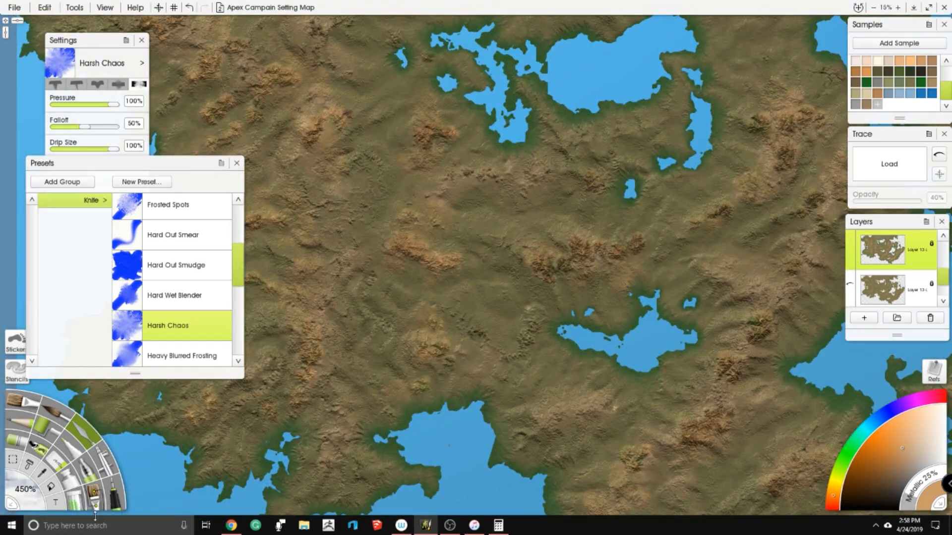
left_click(103, 460)
left_click_drag(639, 312, 593, 319)
- Delete the lower of the two Layer 13 terrain copies
scroll(898, 263, "up", 5)
scroll(903, 259, "down", 3)
scroll(903, 258, "down", 2)
right_click(896, 265)
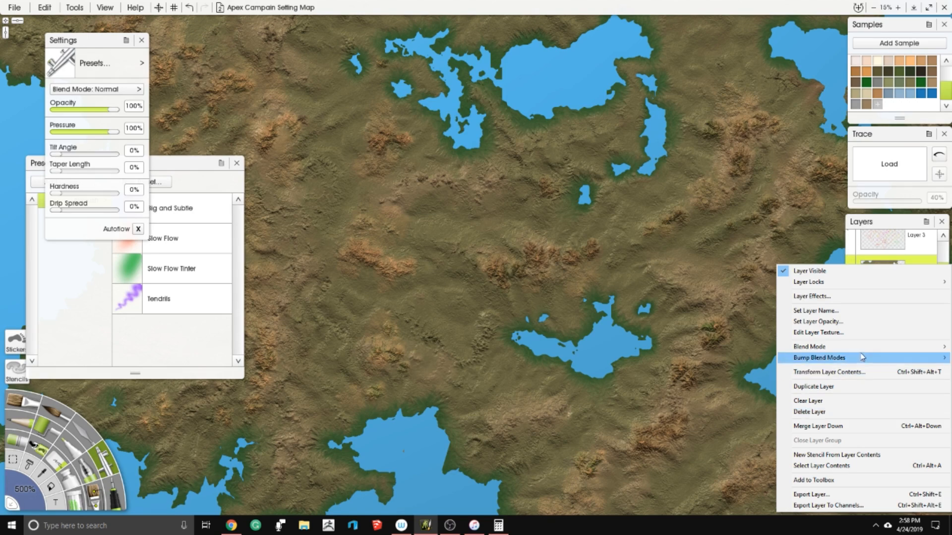
left_click(882, 261)
scroll(898, 287, "down", 1)
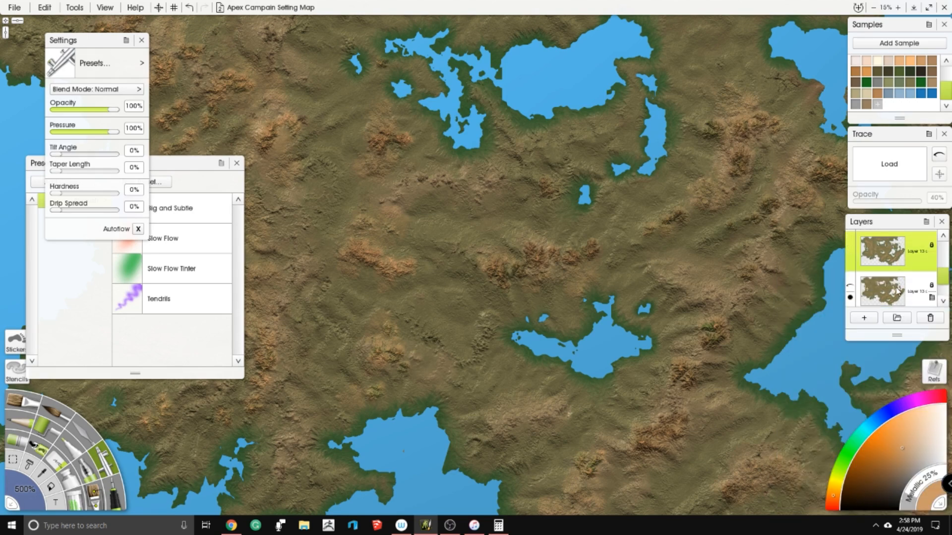
left_click(899, 292)
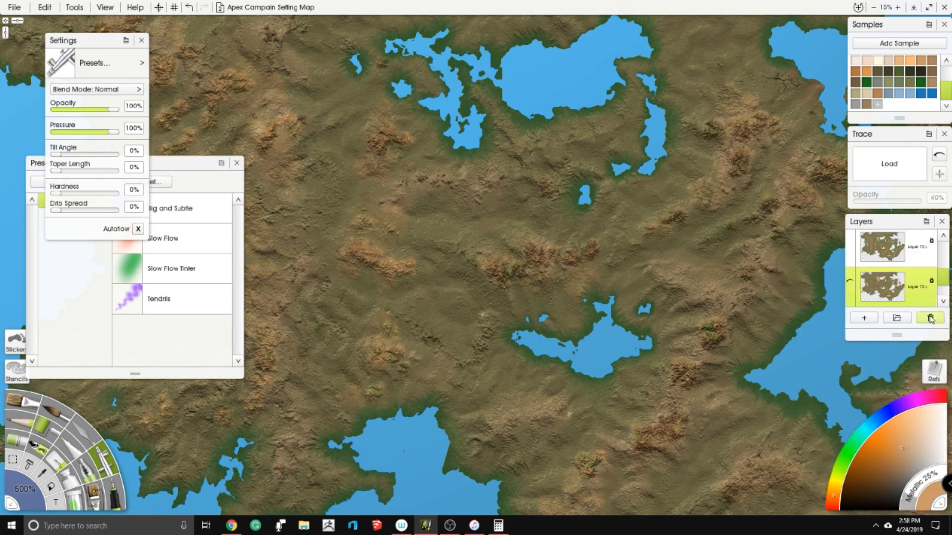
left_click(930, 319)
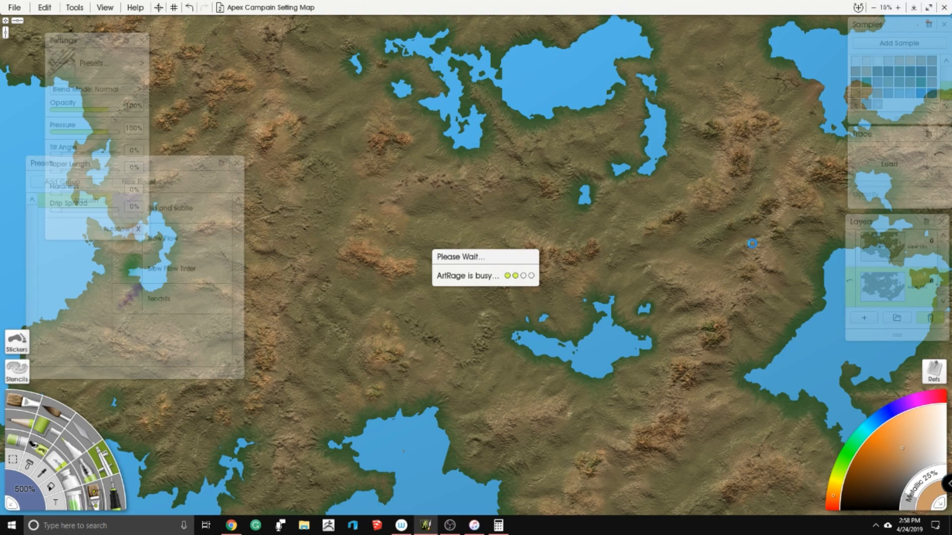
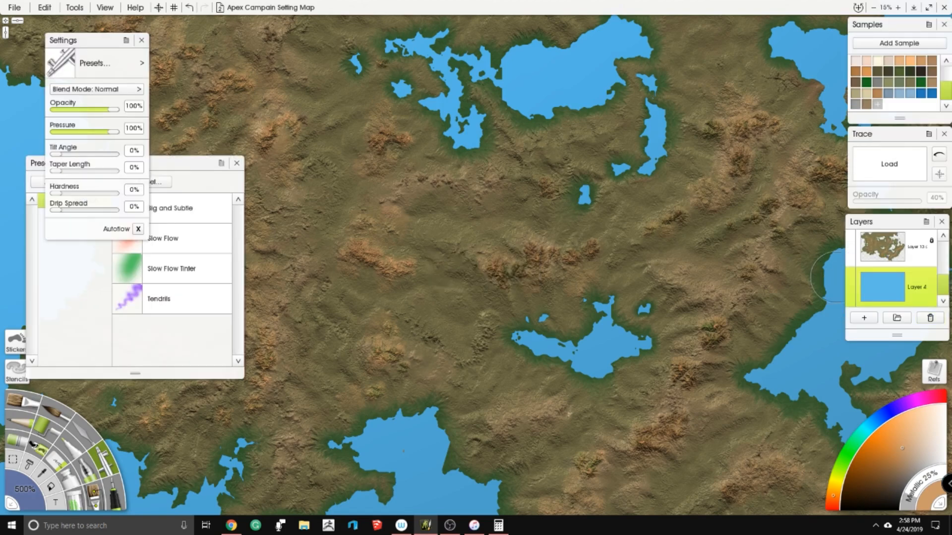
- Delete the empty Layer 7 located above Layer 3
left_click(927, 267)
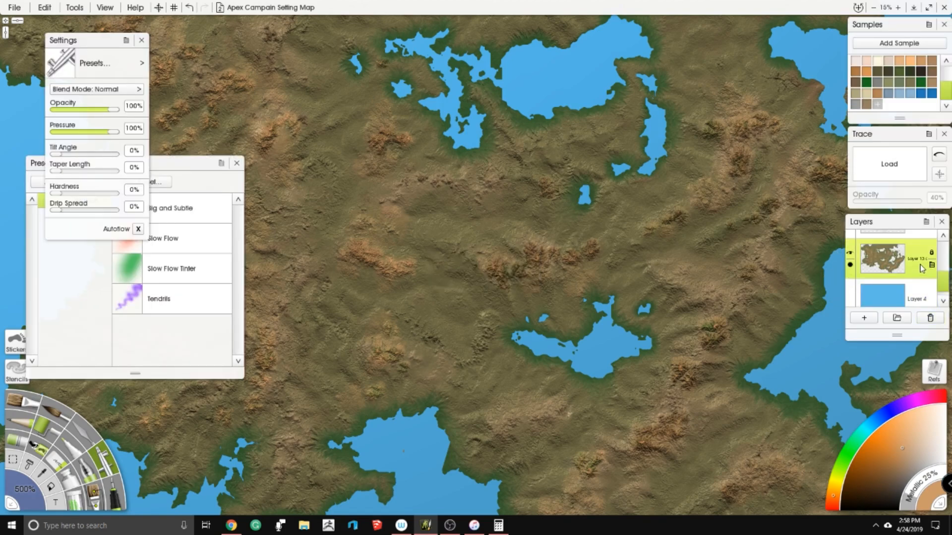
right_click(919, 264)
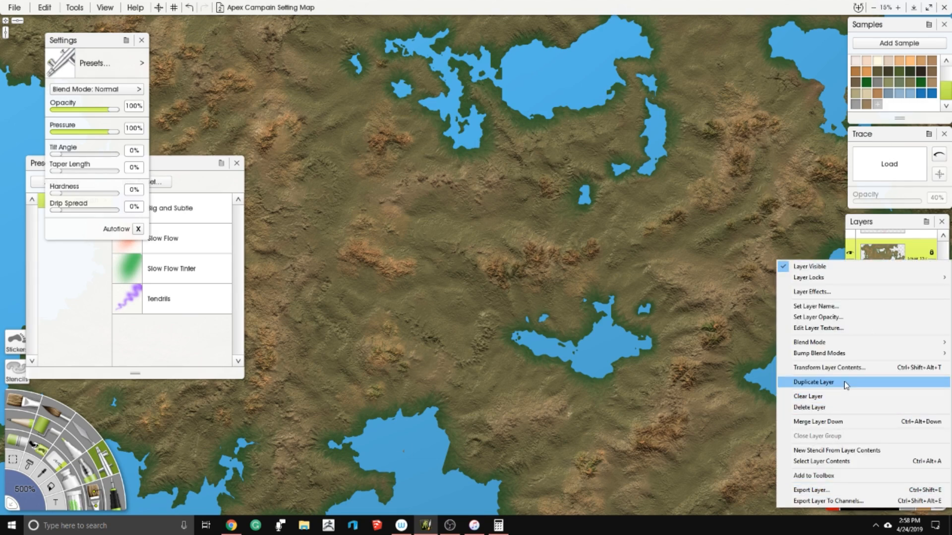
left_click(884, 223)
scroll(926, 258, "up", 4)
scroll(922, 273, "down", 2)
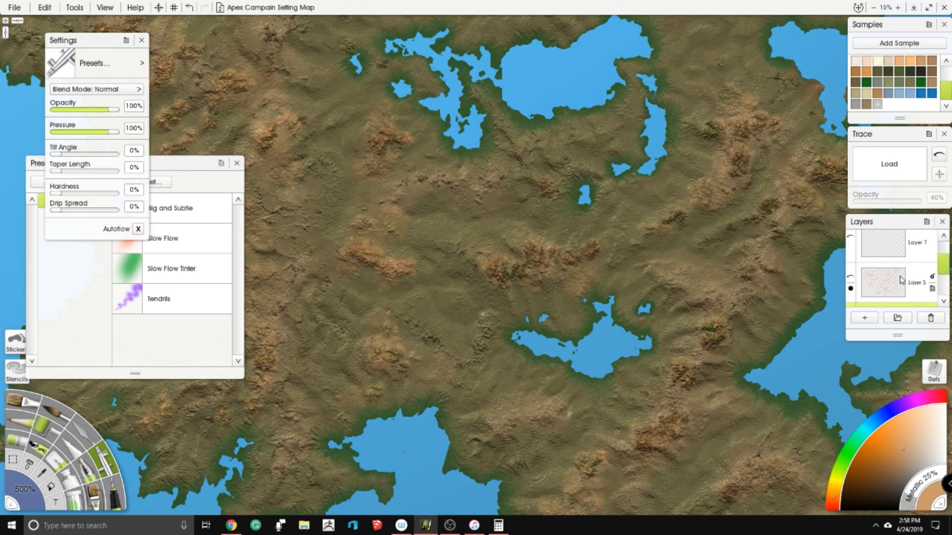
left_click(911, 253)
left_click(931, 318)
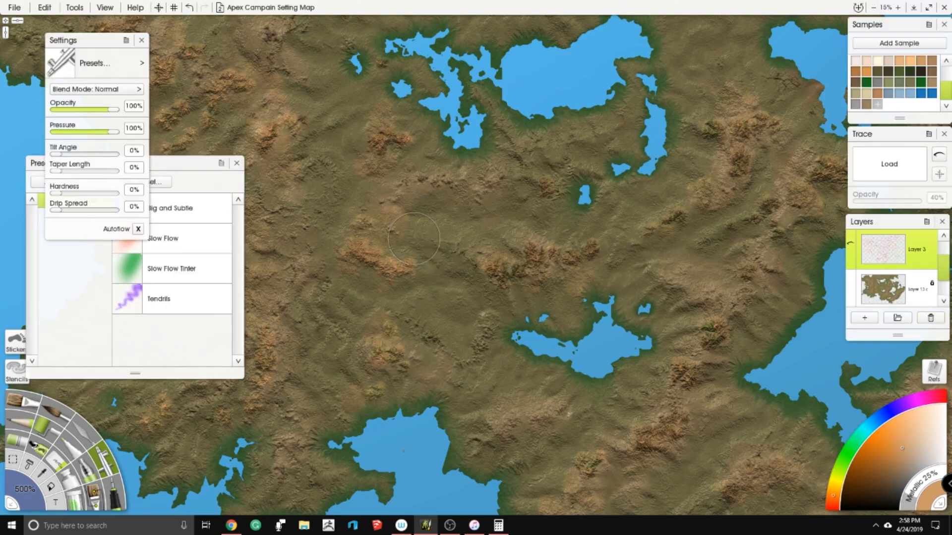
- Make the remaining Layer 13 terrain layer the active layer for painting
scroll(888, 256, "down", 2)
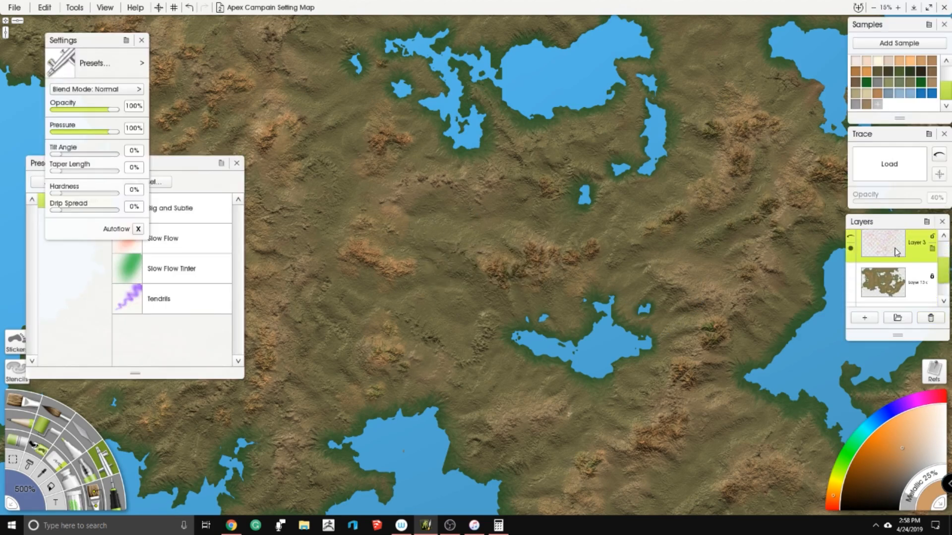
left_click(888, 248)
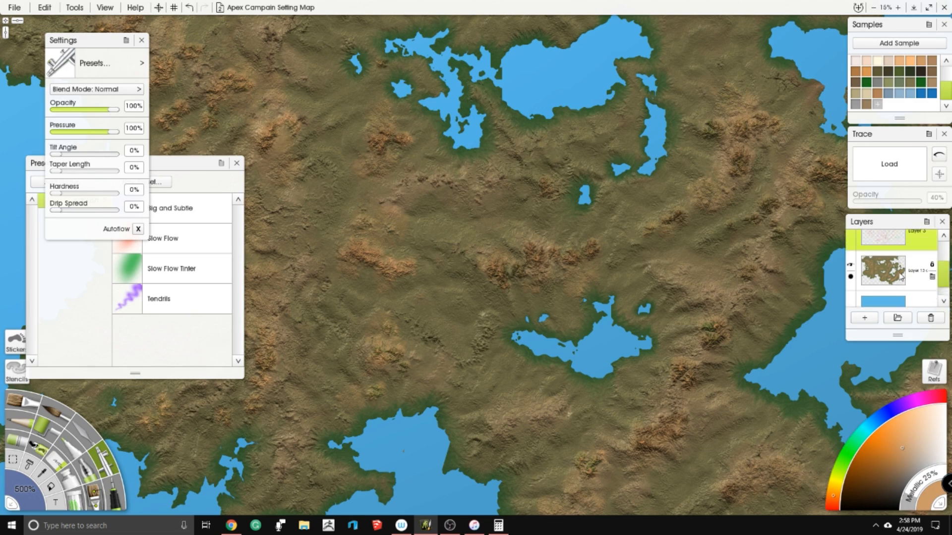
scroll(892, 274, "up", 1)
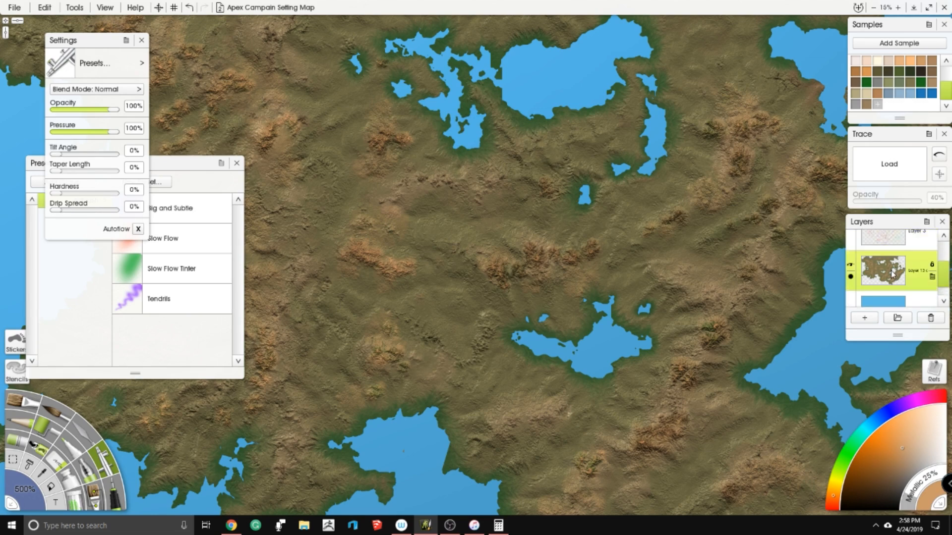
left_click(14, 7)
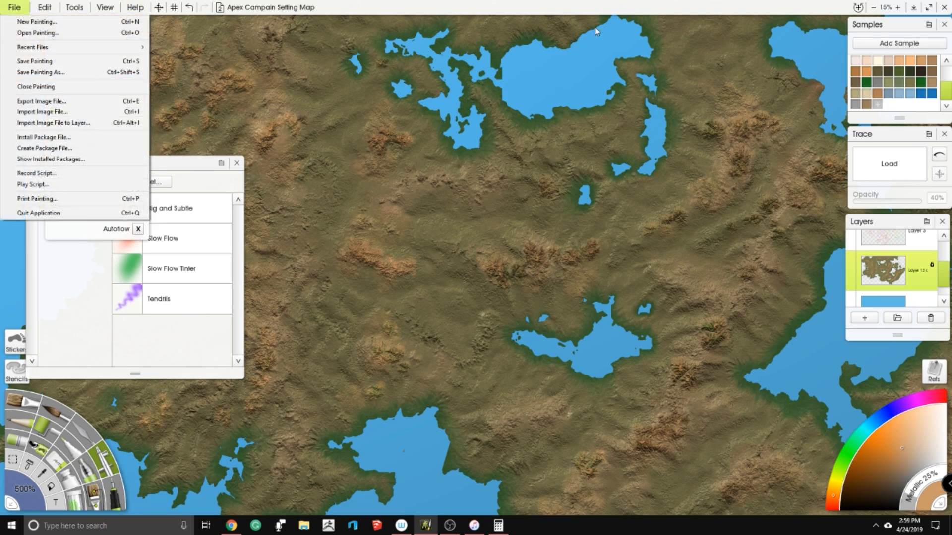
left_click(593, 50)
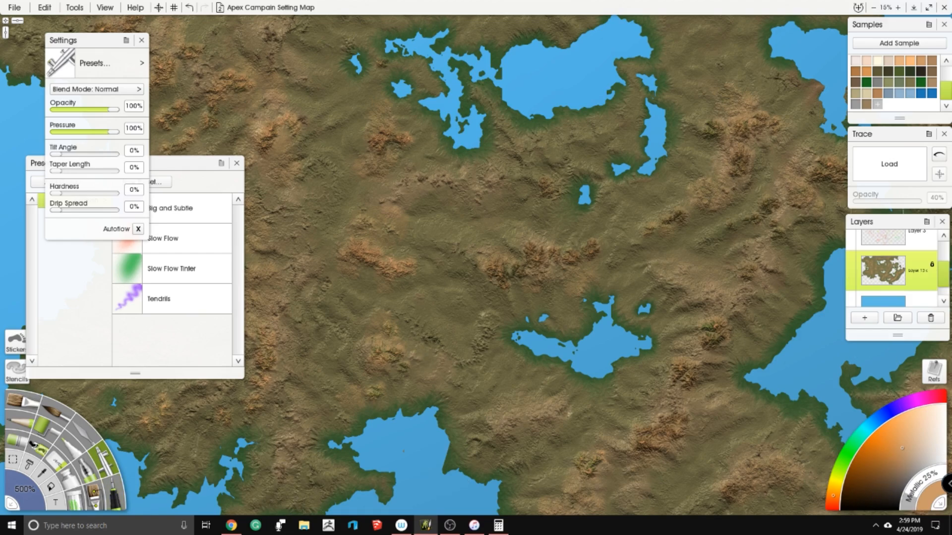
- Try airbrush patches of dark green, olive and yellow-brown on the plain between the central lakes
left_click(899, 86)
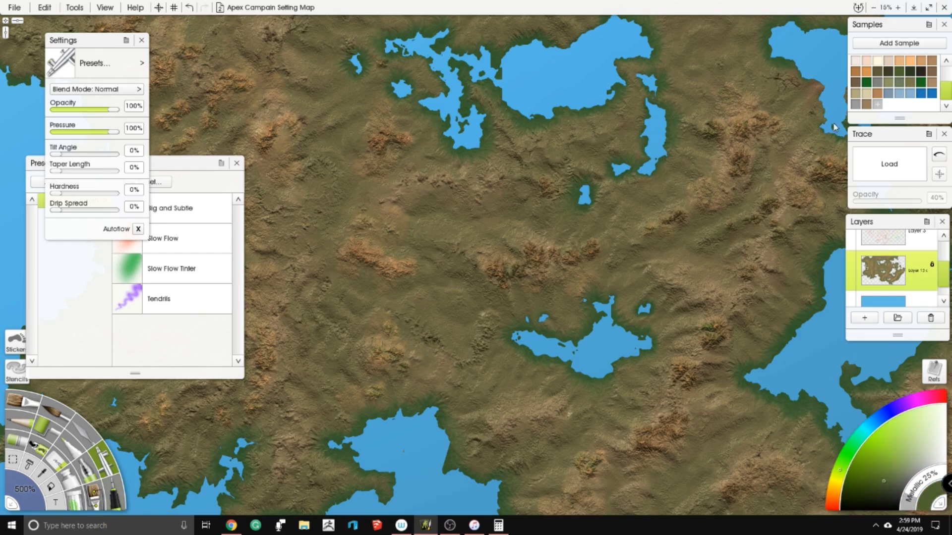
scroll(446, 278, "up", 4)
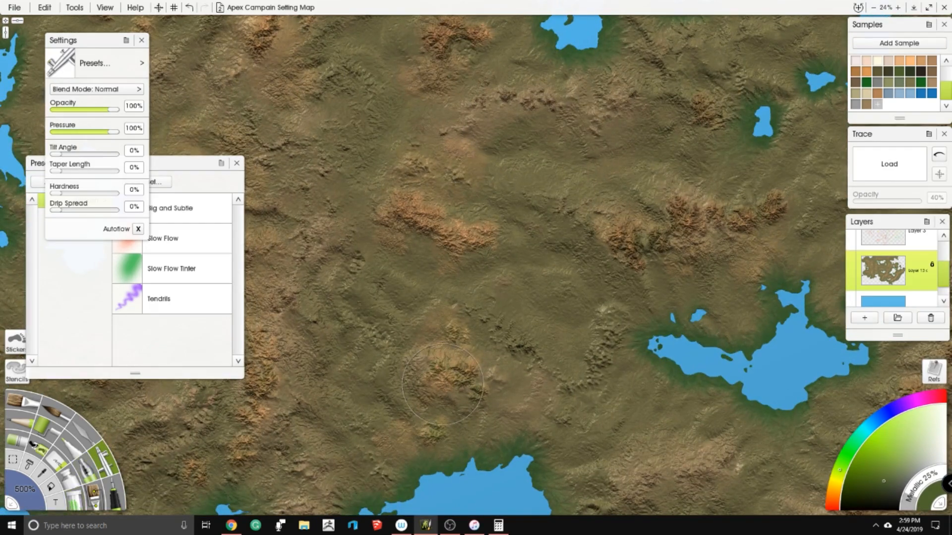
scroll(443, 384, "down", 4)
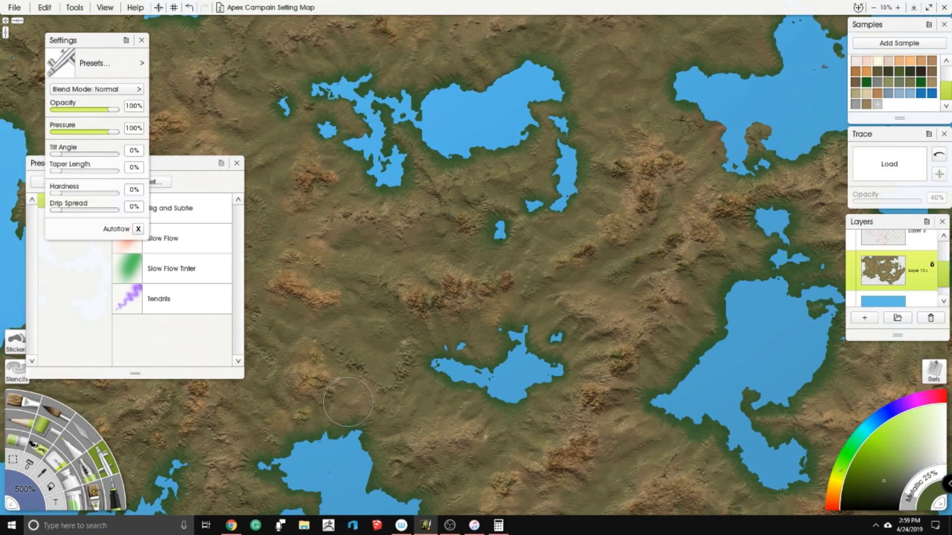
left_click_drag(372, 209, 419, 268)
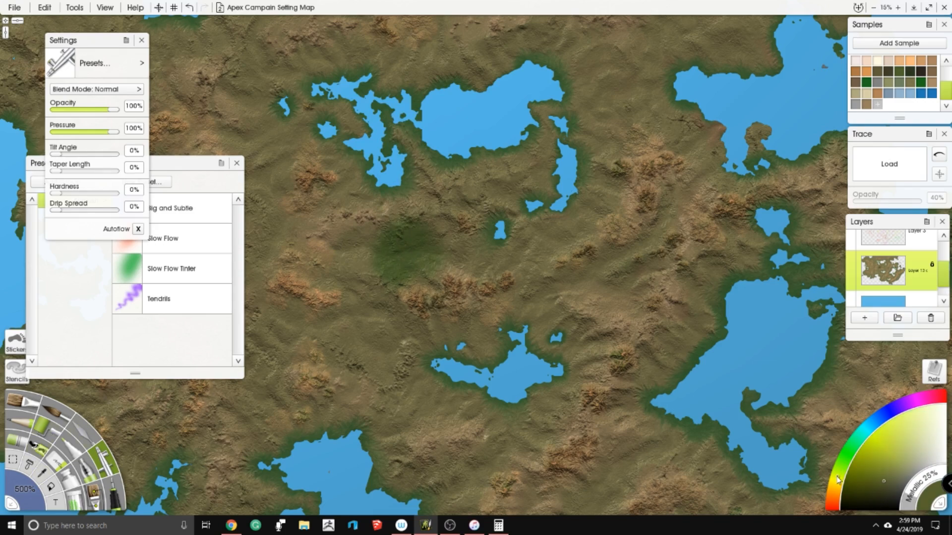
left_click_drag(567, 313, 528, 288)
left_click(882, 474)
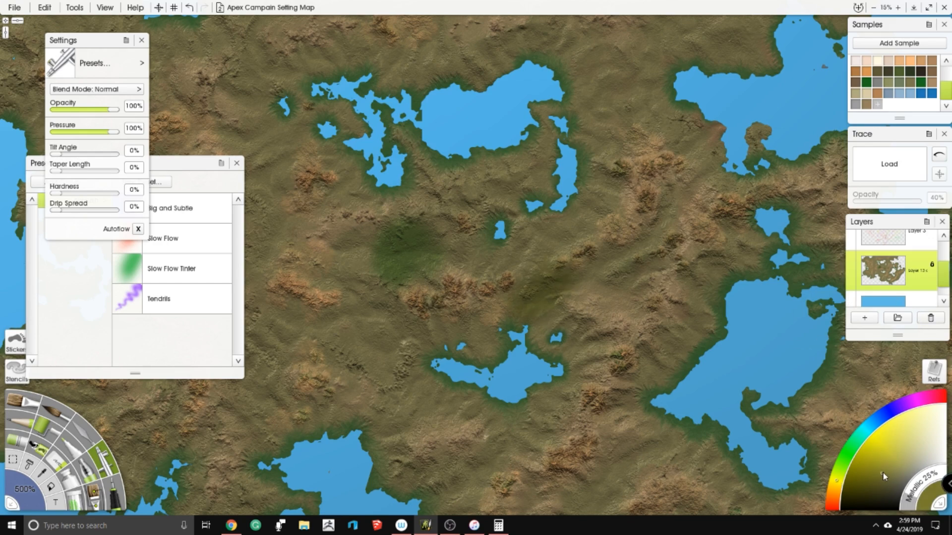
left_click(835, 484)
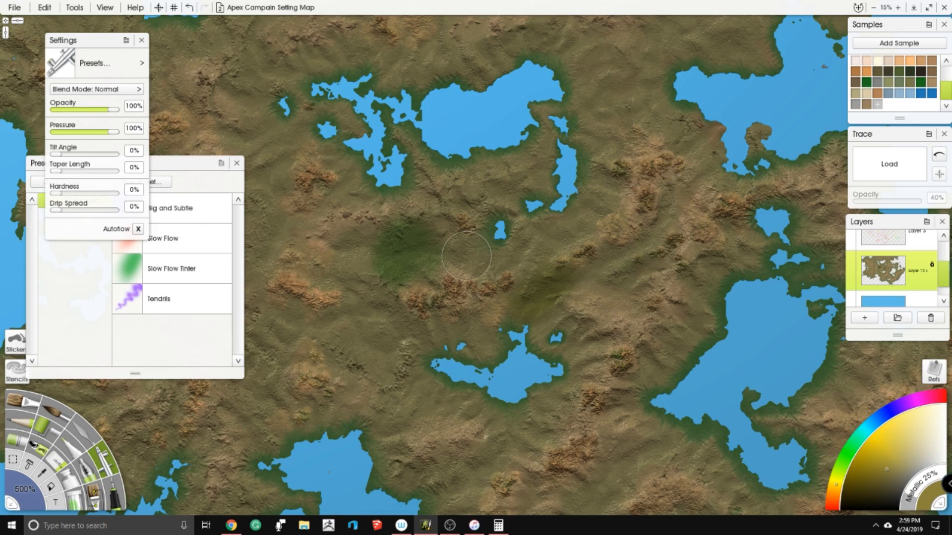
left_click_drag(492, 308, 518, 300)
- Try airbrushing a pale olive green across the whole central region around the inland lakes
left_click(897, 85)
mouse_move(511, 245)
left_mouse_down()
mouse_move(521, 297)
mouse_move(551, 307)
mouse_move(531, 247)
mouse_move(446, 297)
mouse_move(416, 248)
mouse_move(377, 278)
mouse_move(426, 357)
mouse_move(535, 347)
mouse_move(615, 386)
mouse_move(645, 322)
mouse_move(602, 284)
mouse_move(589, 238)
mouse_move(645, 223)
mouse_move(613, 202)
mouse_move(608, 148)
mouse_move(515, 189)
mouse_move(339, 176)
mouse_move(295, 213)
mouse_move(330, 297)
mouse_move(382, 226)
mouse_move(371, 217)
mouse_move(372, 338)
mouse_move(436, 402)
mouse_move(491, 432)
mouse_move(560, 431)
mouse_move(635, 451)
mouse_move(689, 342)
mouse_move(689, 293)
mouse_move(667, 232)
mouse_move(714, 268)
mouse_move(751, 238)
mouse_move(703, 148)
mouse_move(635, 112)
mouse_move(570, 55)
mouse_move(578, 228)
left_mouse_up()
mouse_move(565, 148)
left_mouse_down()
mouse_move(558, 62)
mouse_move(491, 54)
mouse_move(297, 74)
left_mouse_up()
left_click_drag(285, 117, 365, 129)
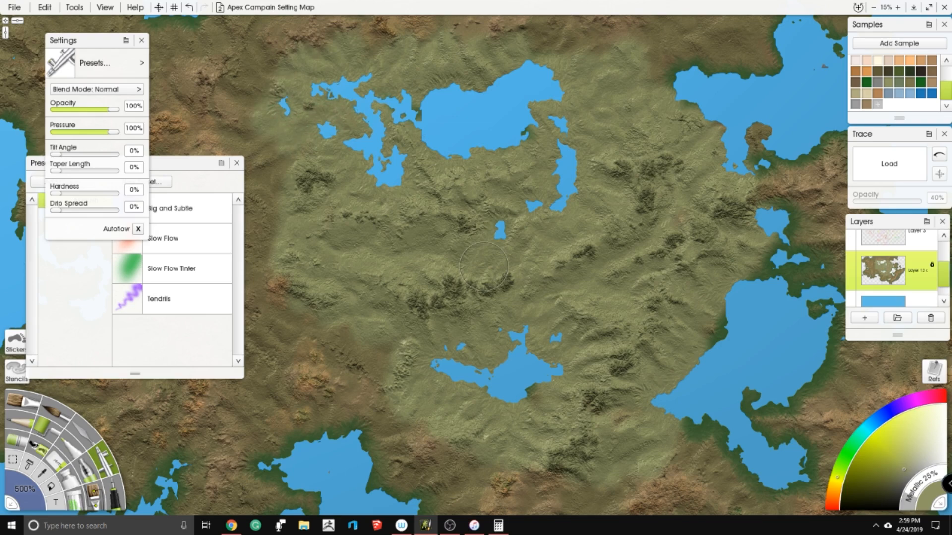
- Check the pale olive terrain up close and undo all the airbrush test strokes in the central region
scroll(496, 278, "up", 3)
scroll(567, 260, "up", 3)
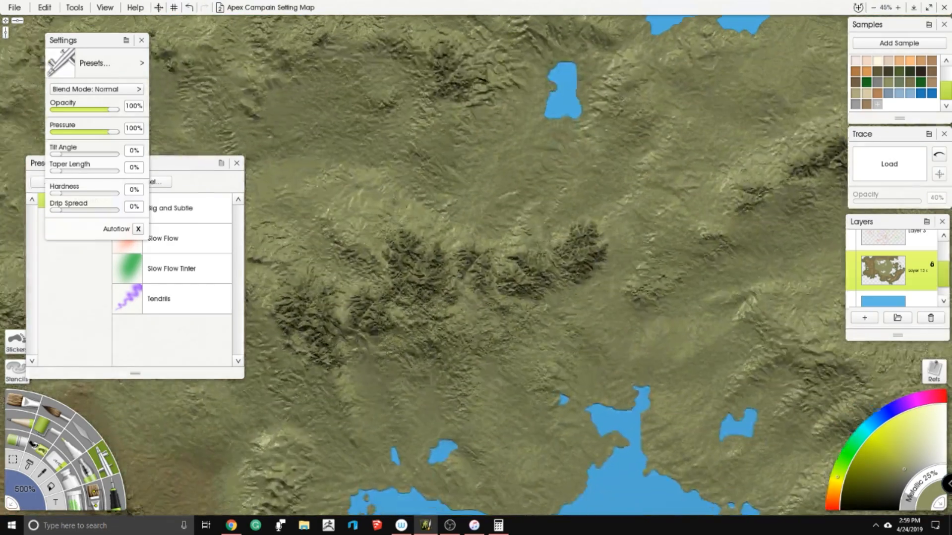
mouse_move(568, 261)
left_mouse_down()
mouse_move(598, 279)
mouse_move(593, 316)
left_mouse_up()
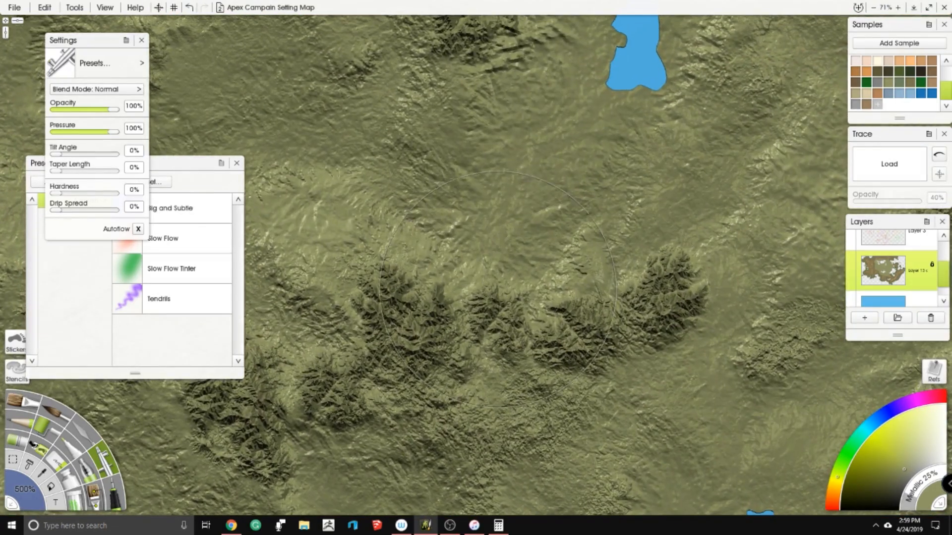
scroll(361, 334, "down", 5)
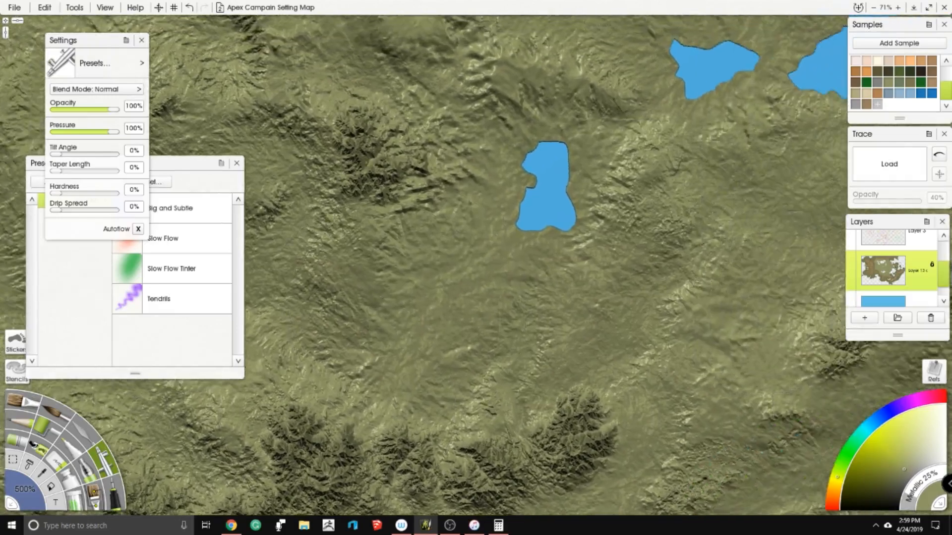
scroll(416, 290, "down", 8)
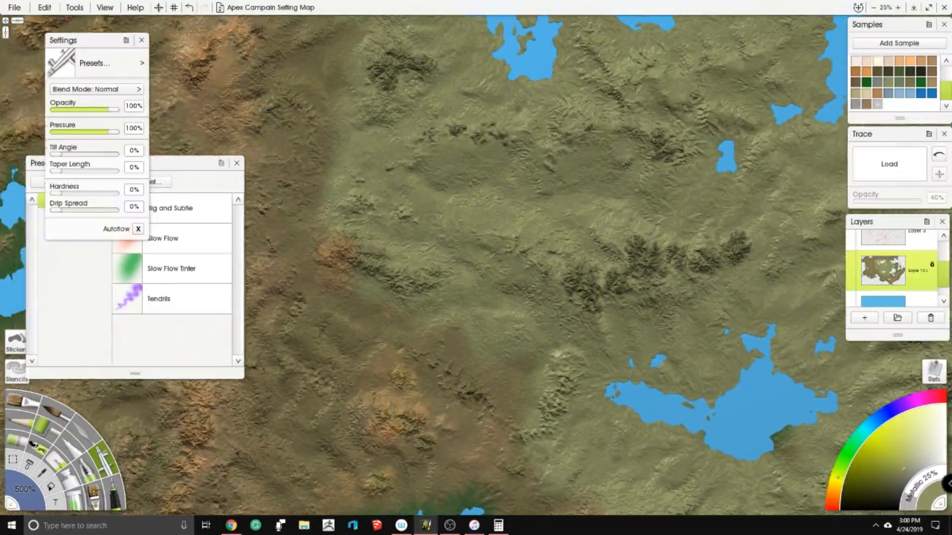
scroll(369, 310, "down", 2)
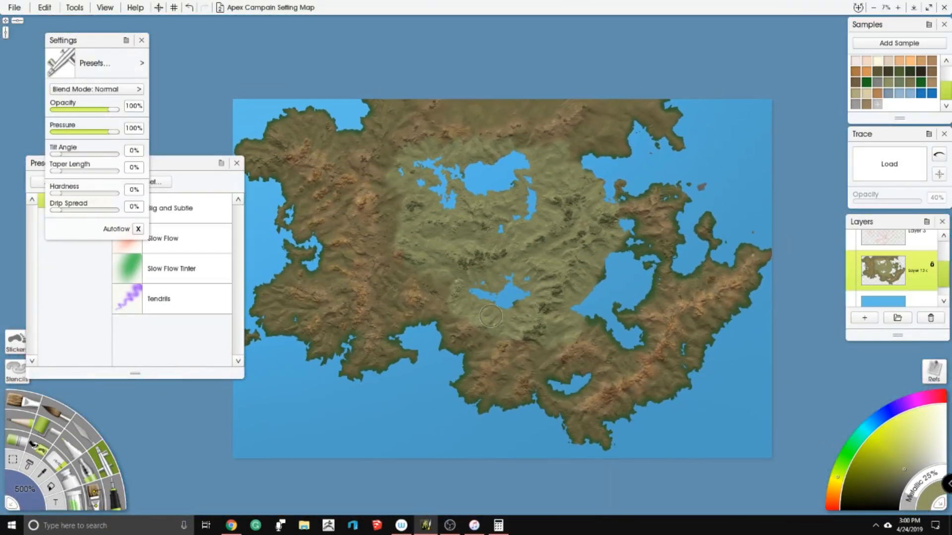
key("ctrl+s")
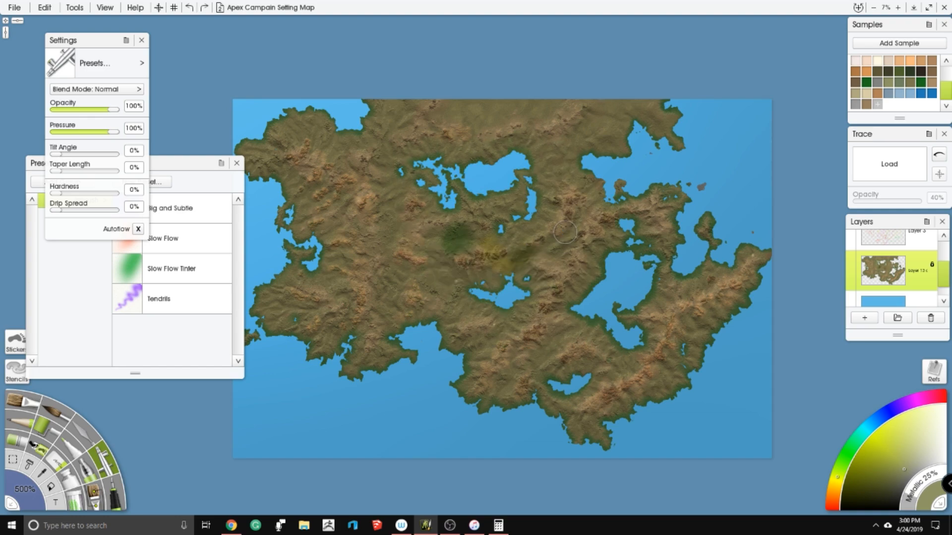
scroll(565, 232, "up", 2)
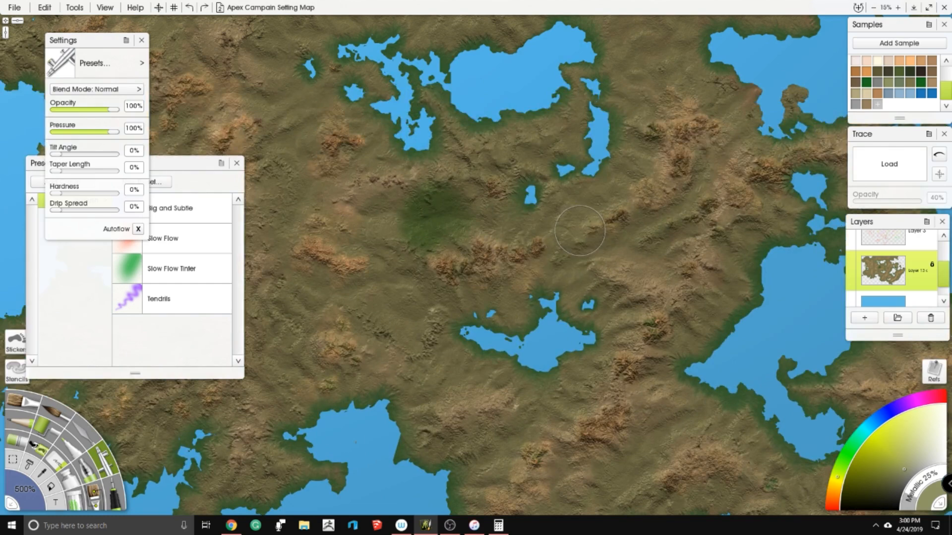
scroll(570, 218, "down", 2)
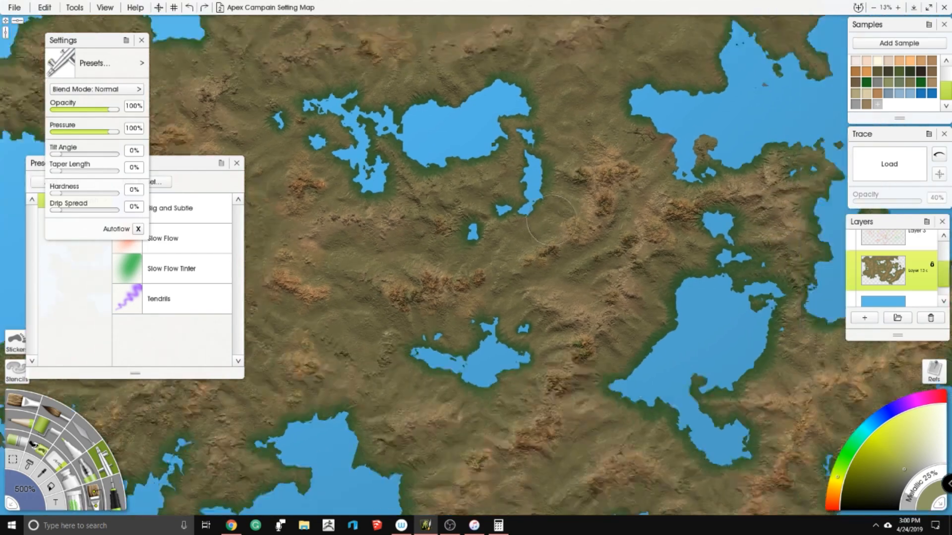
- Set the Airbrush to a muted grey colour with 24% opacity and 18% pressure
scroll(505, 242, "up", 2)
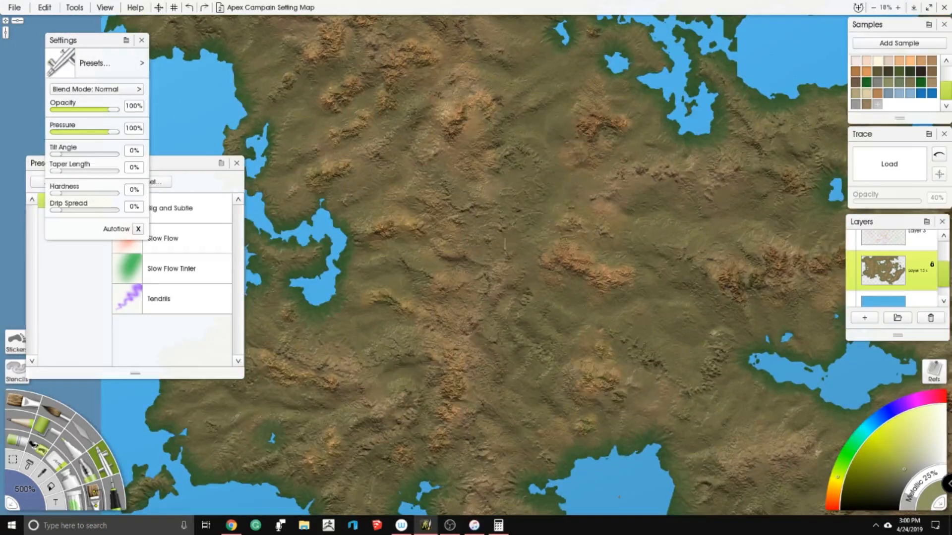
left_click_drag(505, 244, 180, 31)
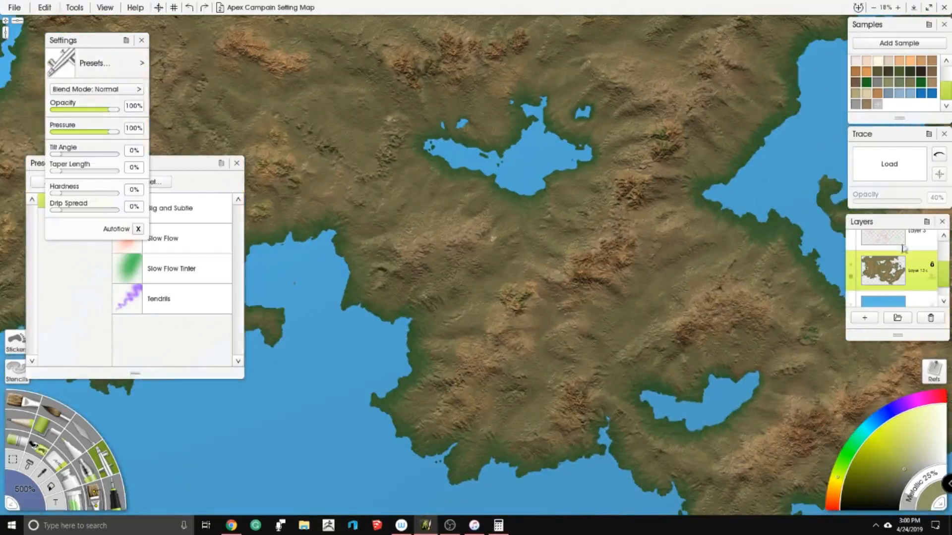
scroll(898, 82, "up", 2)
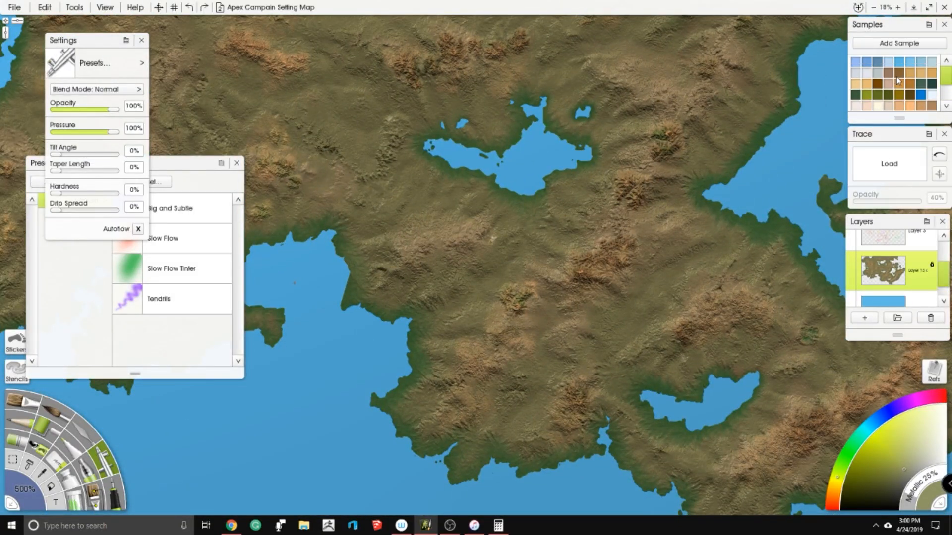
scroll(890, 95, "down", 2)
left_click(855, 106)
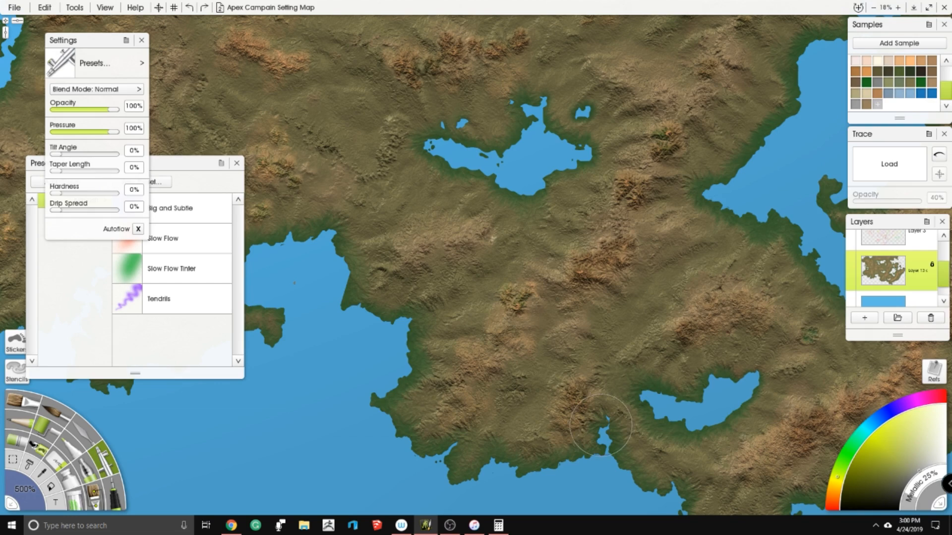
left_click(909, 470)
left_click_drag(81, 109, 70, 108)
left_click(66, 132)
- Airbrush a faint grey tint over the mountain ridge southeast of the crescent-shaped southern lake
left_click_drag(309, 325, 237, 285)
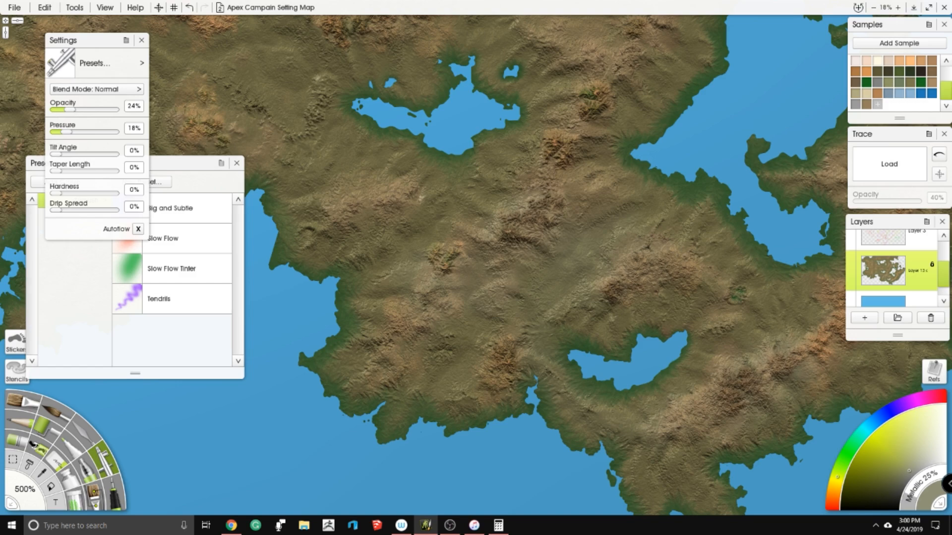
scroll(694, 380, "down", 6)
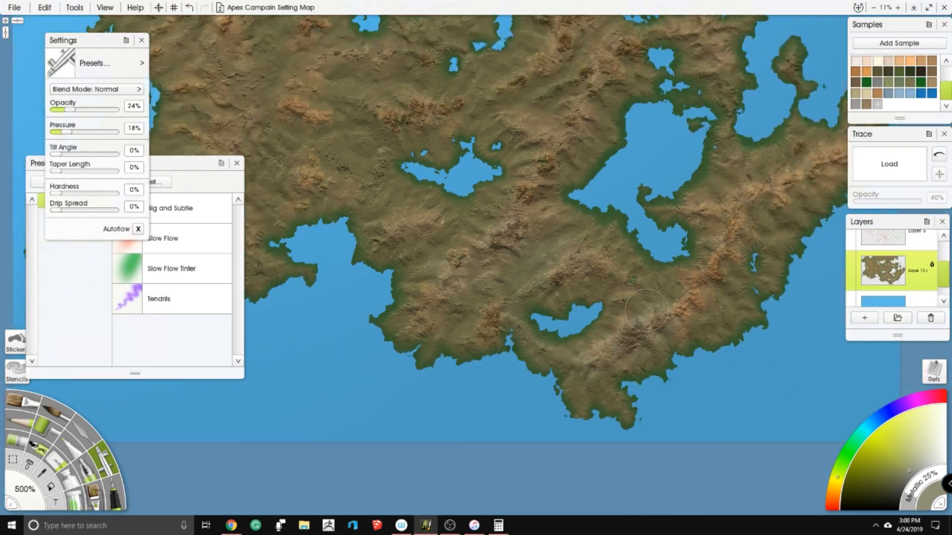
scroll(505, 263, "up", 6)
left_click_drag(520, 293, 431, 231)
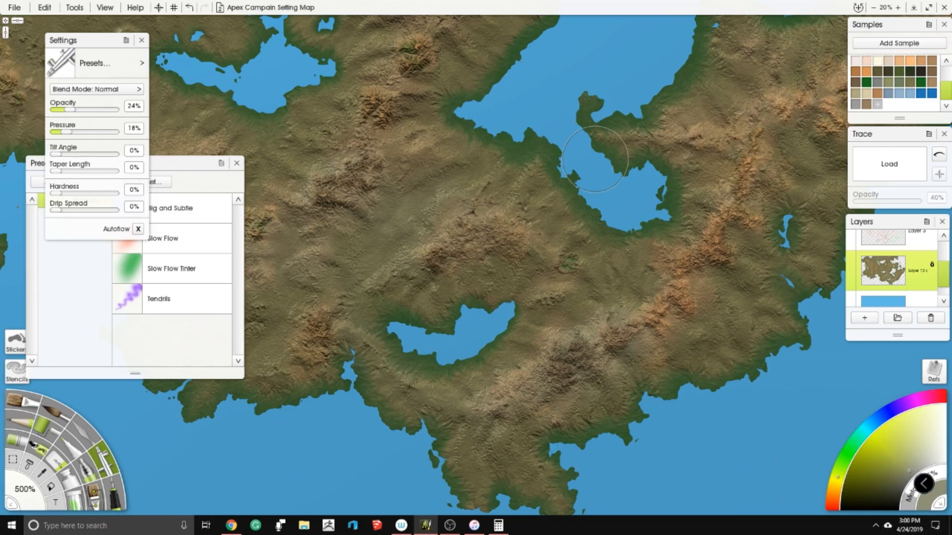
- Examine the central and western mountain ranges for further ridges to tint grey
scroll(464, 237, "down", 3)
left_click_drag(446, 237, 520, 414)
scroll(459, 208, "up", 3)
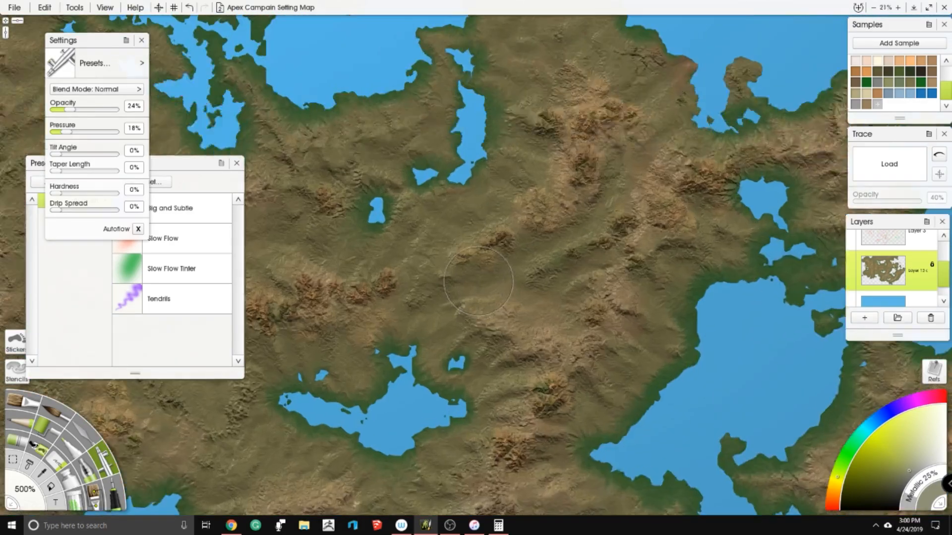
scroll(428, 280, "down", 3)
left_click_drag(428, 278, 644, 186)
left_click_drag(327, 151, 580, 146)
scroll(401, 181, "up", 2)
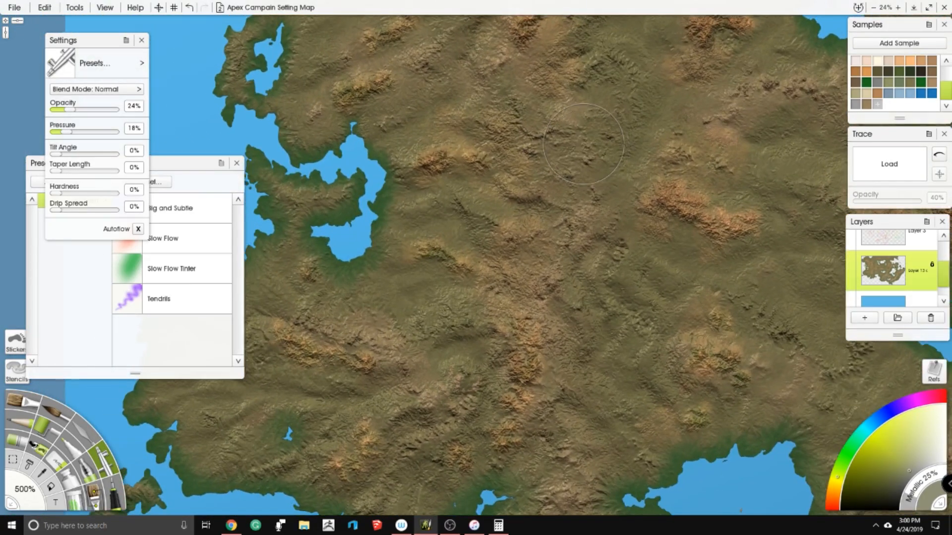
scroll(583, 144, "up", 4)
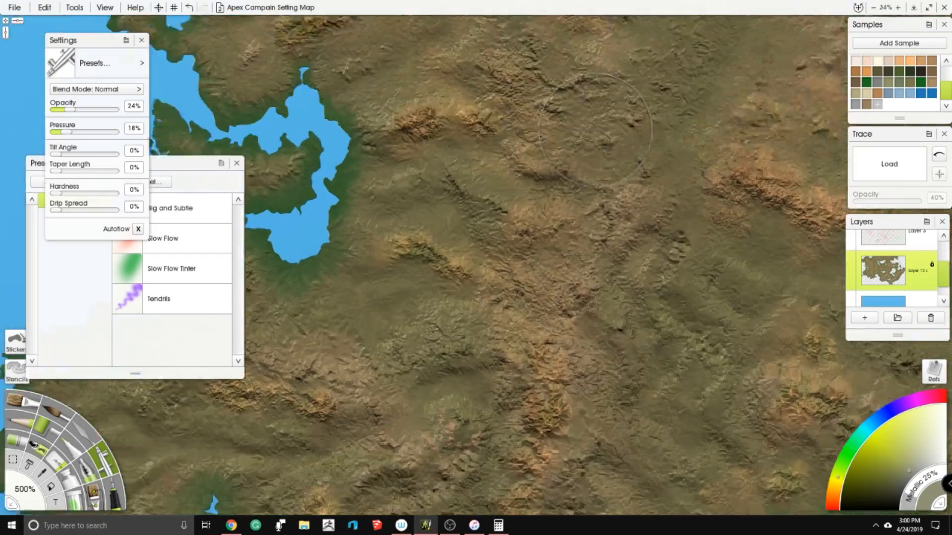
scroll(578, 144, "down", 3)
left_click_drag(570, 151, 555, 353)
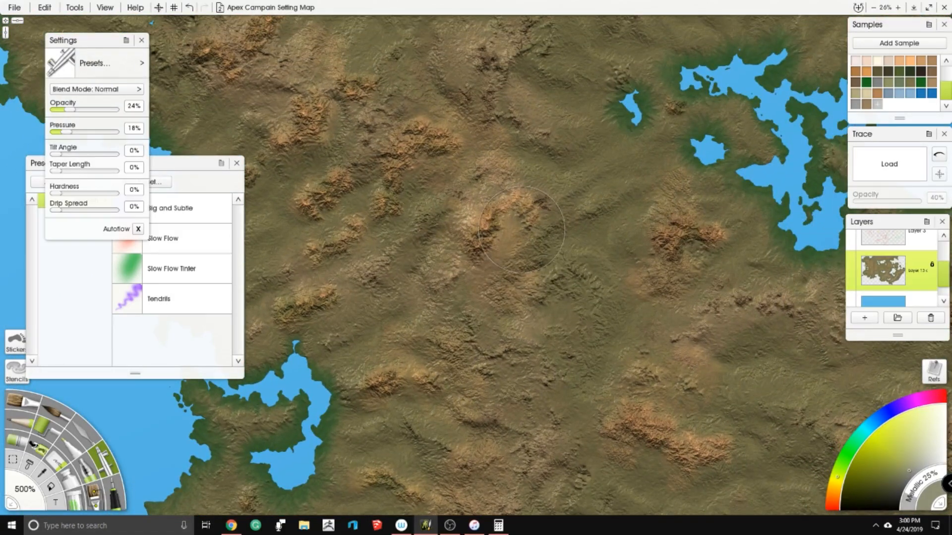
- Smear the edges of the western mountain ridges north of the crescent-shaped lake into the surrounding lowland using the Palette Knife's Harsh Chaos preset
scroll(490, 186, "down", 2)
scroll(489, 187, "up", 4)
left_click_drag(490, 187, 570, 158)
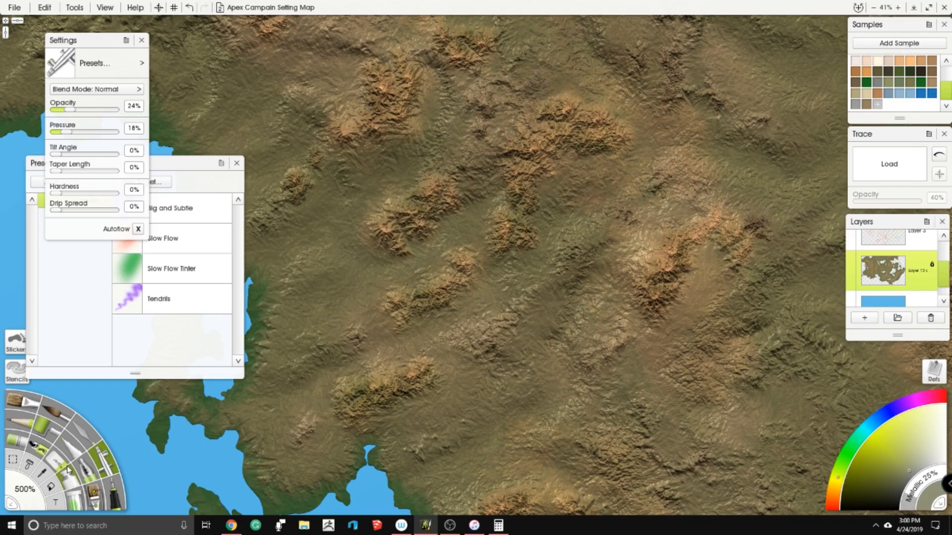
left_click(76, 439)
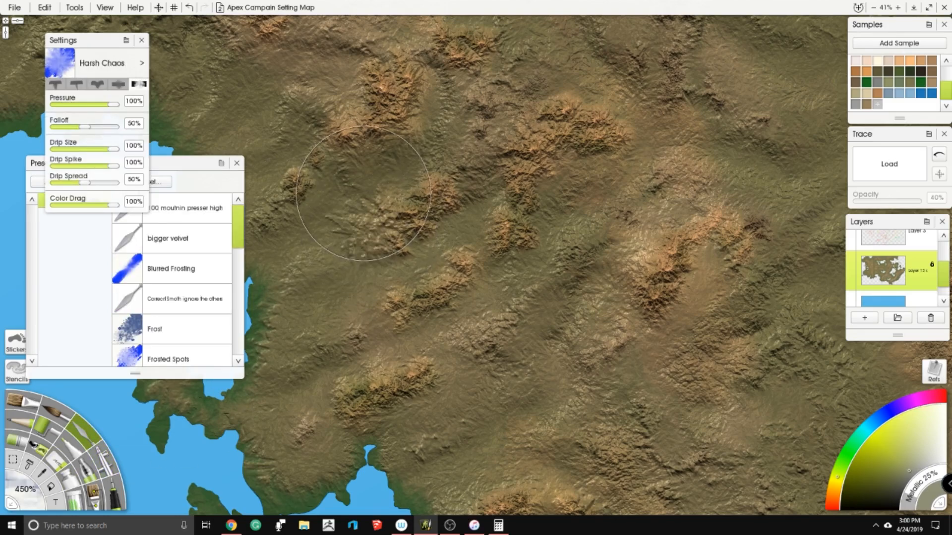
left_click_drag(334, 257, 324, 252)
mouse_move(354, 155)
left_mouse_down()
mouse_move(382, 141)
mouse_move(365, 181)
left_mouse_up()
left_click_drag(360, 189, 361, 199)
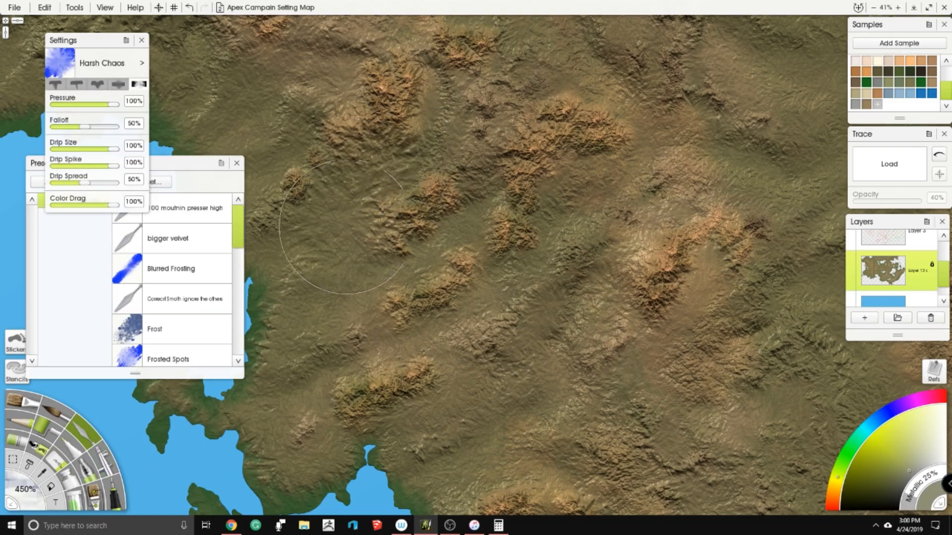
left_click_drag(392, 269, 400, 251)
mouse_move(403, 292)
left_mouse_down()
mouse_move(421, 257)
mouse_move(449, 239)
left_mouse_up()
left_click_drag(383, 344, 403, 358)
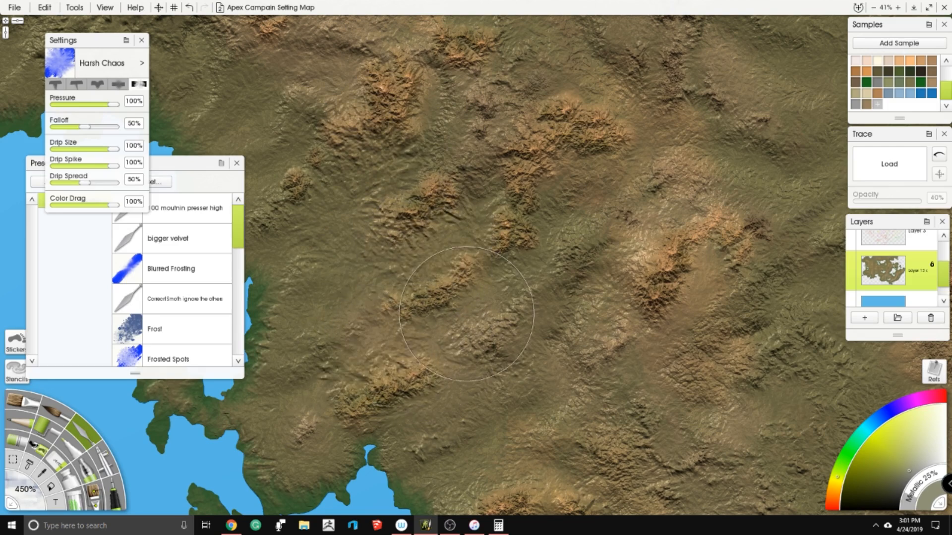
- Examine the blended ridges and surrounding terrain from the northwestern coast through the central mountains
scroll(469, 297, "down", 3)
scroll(458, 173, "up", 3)
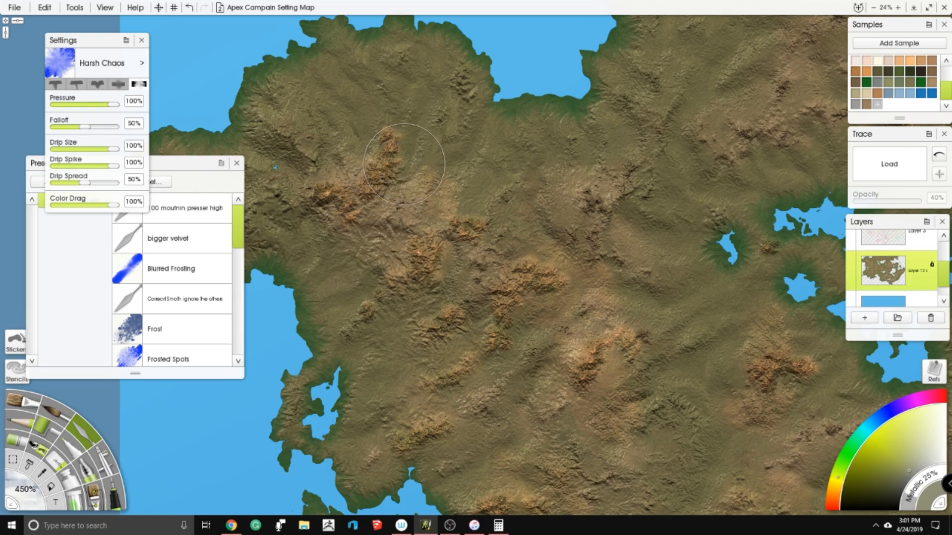
scroll(504, 163, "down", 3)
scroll(503, 162, "right", 5)
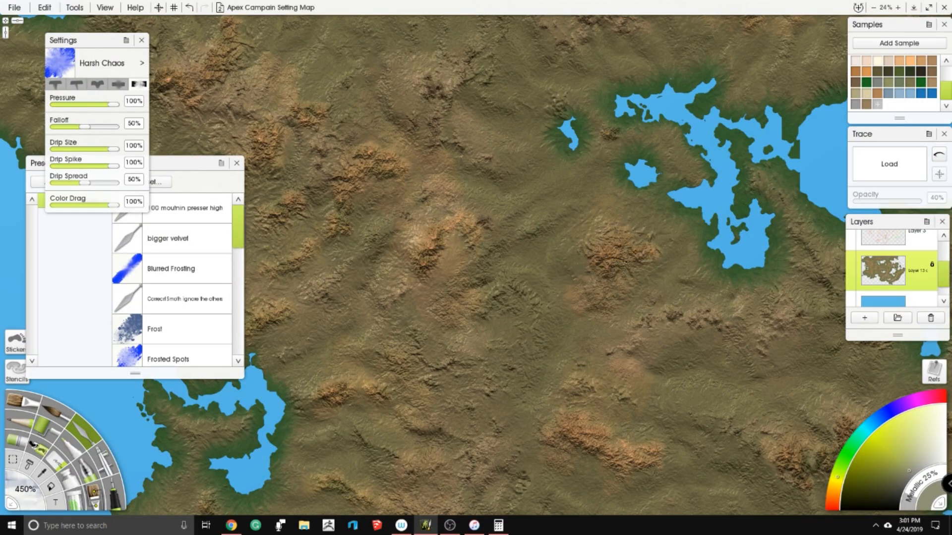
scroll(606, 341, "down", 3)
scroll(605, 340, "right", 2)
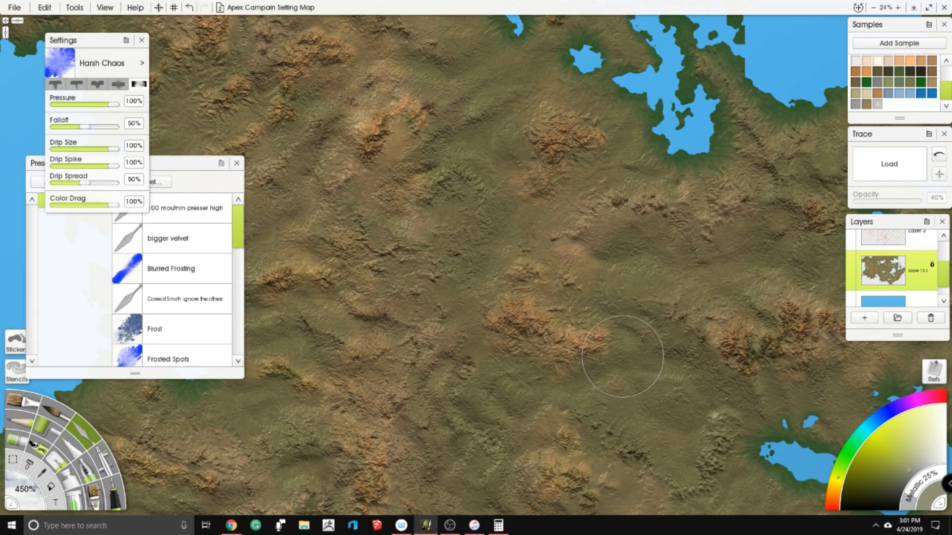
scroll(504, 382, "down", 3)
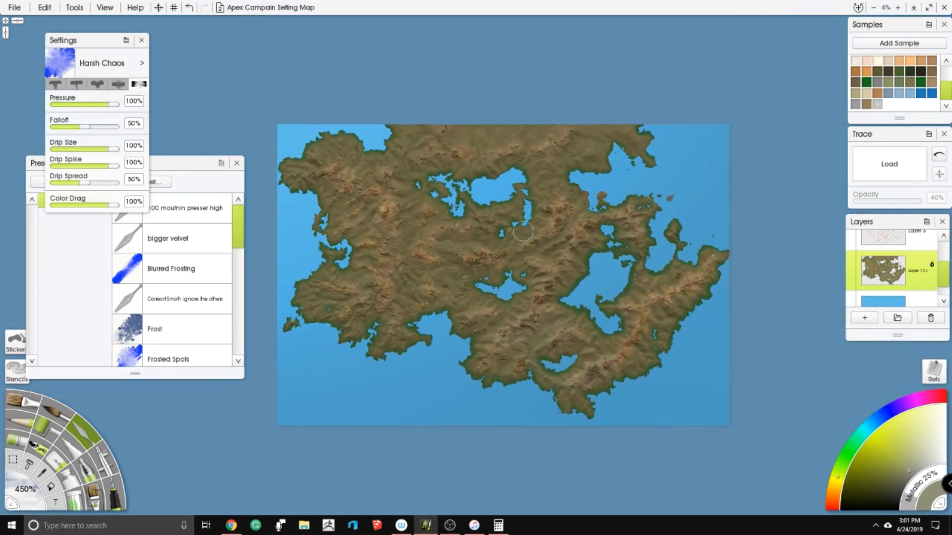
scroll(445, 148, "up", 2)
scroll(717, 264, "down", 3)
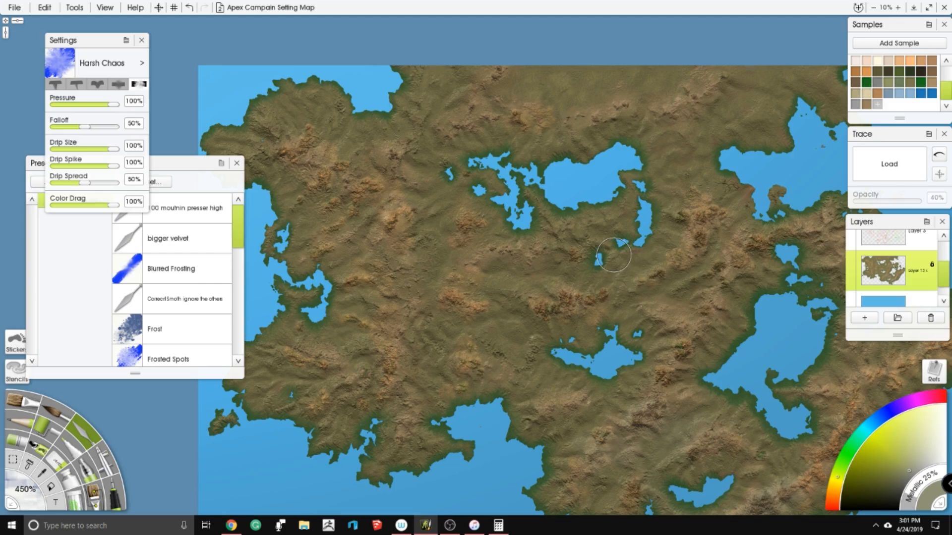
- Inspect the ridges and green shorelines around the central lake and the large eastern lake
scroll(597, 259, "down", 2)
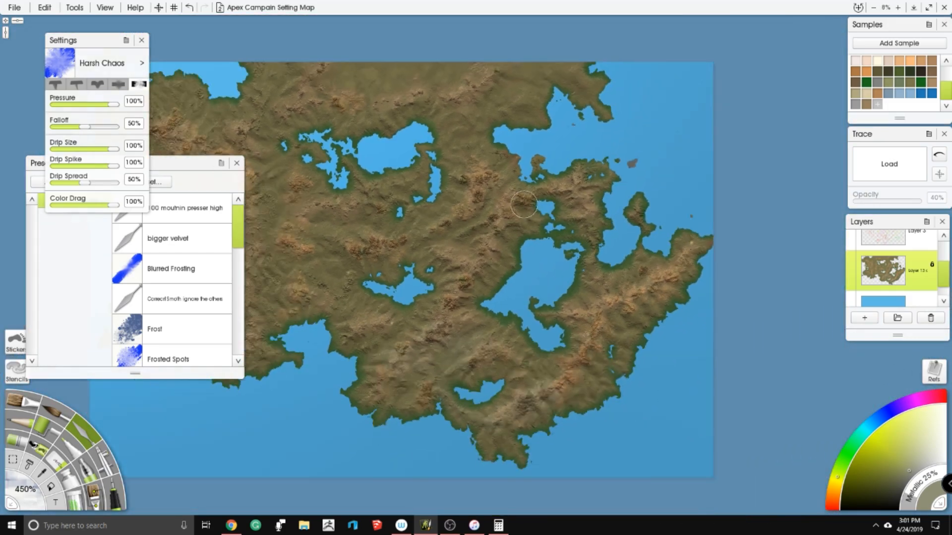
scroll(477, 246, "up", 5)
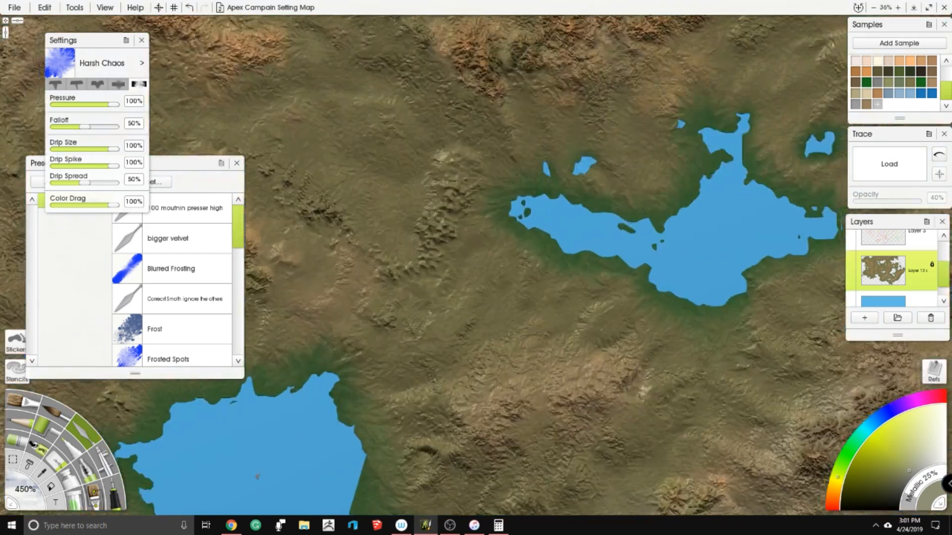
left_click_drag(797, 182, 588, 225)
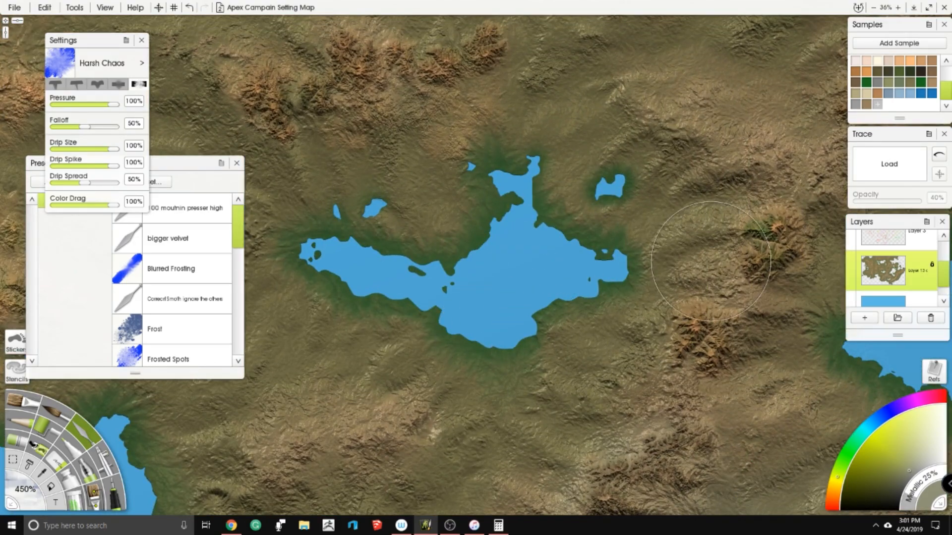
scroll(646, 192, "down", 3)
left_click_drag(793, 248, 503, 270)
scroll(678, 300, "up", 2)
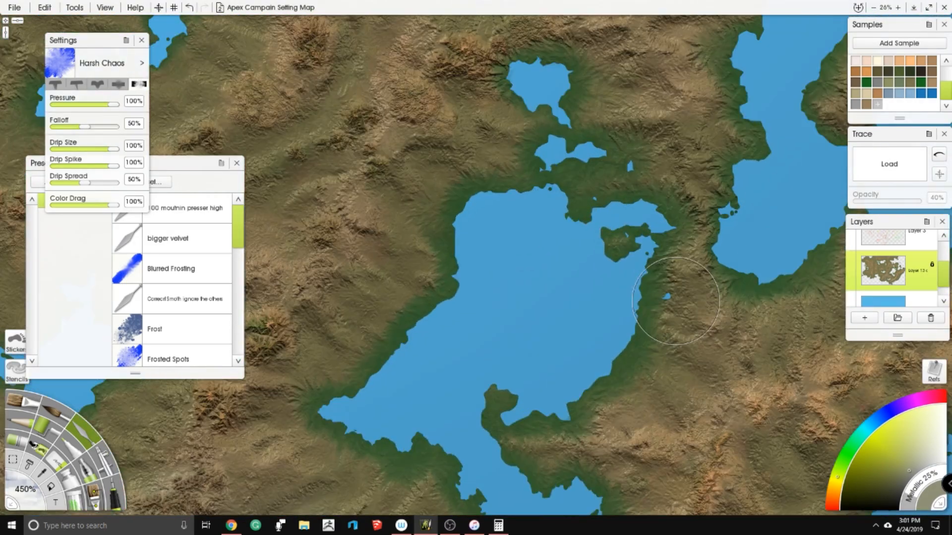
scroll(677, 301, "down", 5)
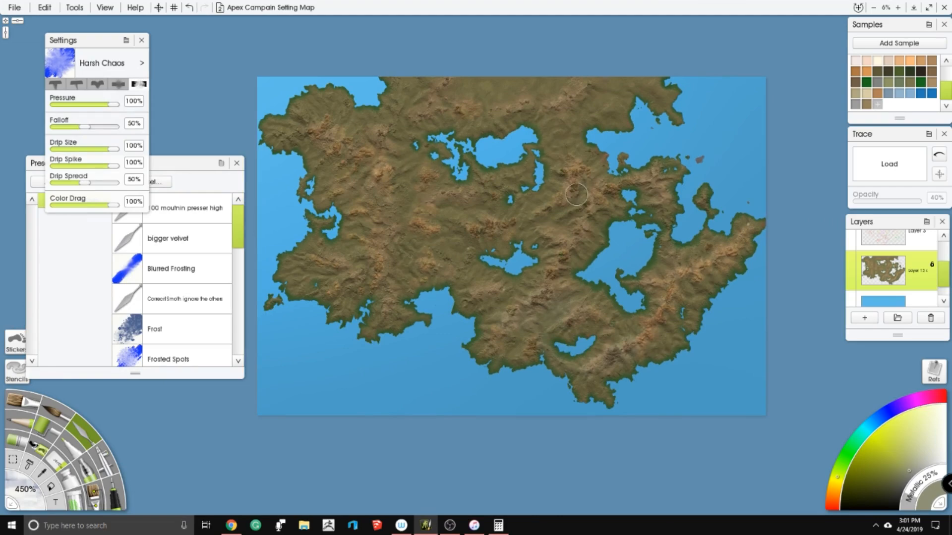
- Review the whole continent's terrain blending, from the northwestern mountains through the eastern peninsula to the southern ridges
scroll(576, 194, "up", 6)
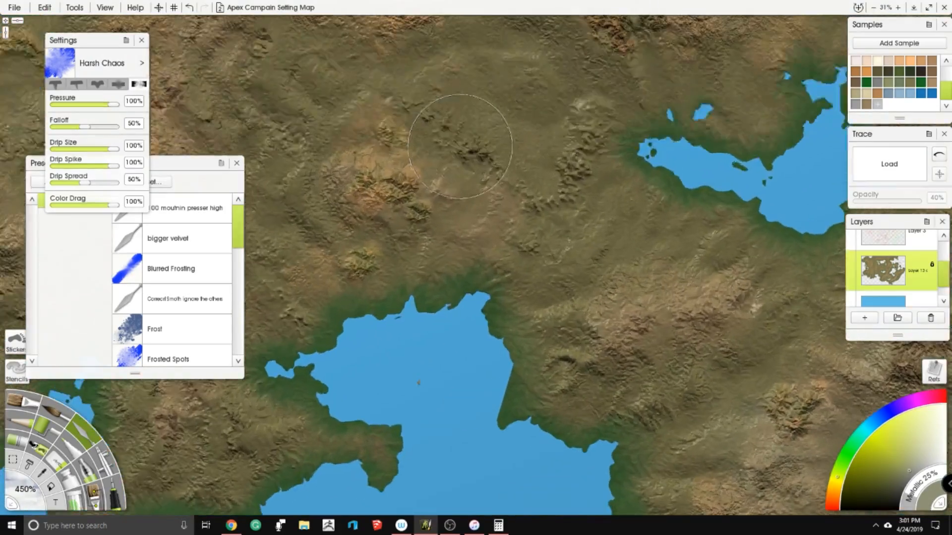
left_click_drag(460, 147, 660, 305)
left_click_drag(496, 144, 432, 328)
left_click_drag(559, 166, 513, 268)
left_click_drag(639, 102, 553, 229)
scroll(630, 201, "down", 5)
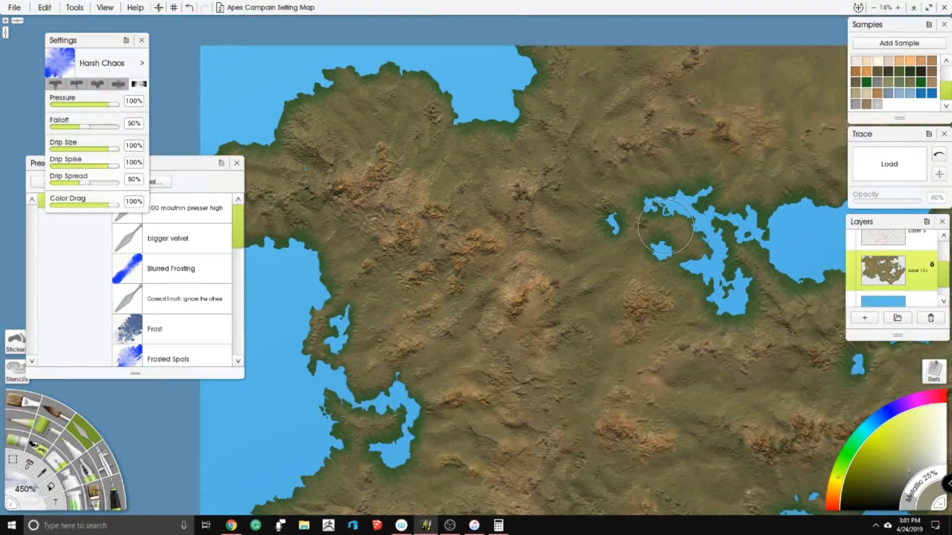
left_click_drag(666, 227, 370, 108)
left_click_drag(595, 237, 432, 146)
left_click_drag(659, 213, 369, 213)
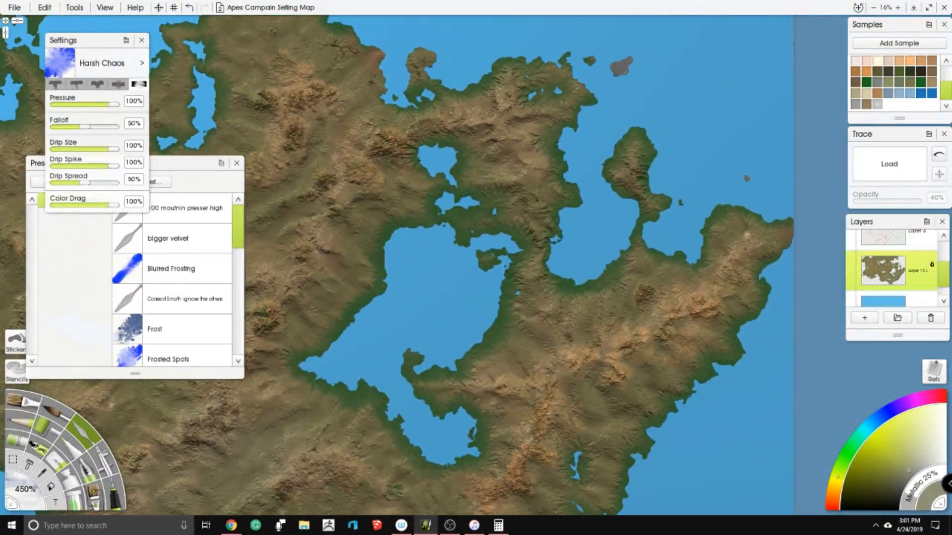
left_click_drag(496, 322, 532, 208)
left_click_drag(476, 307, 632, 189)
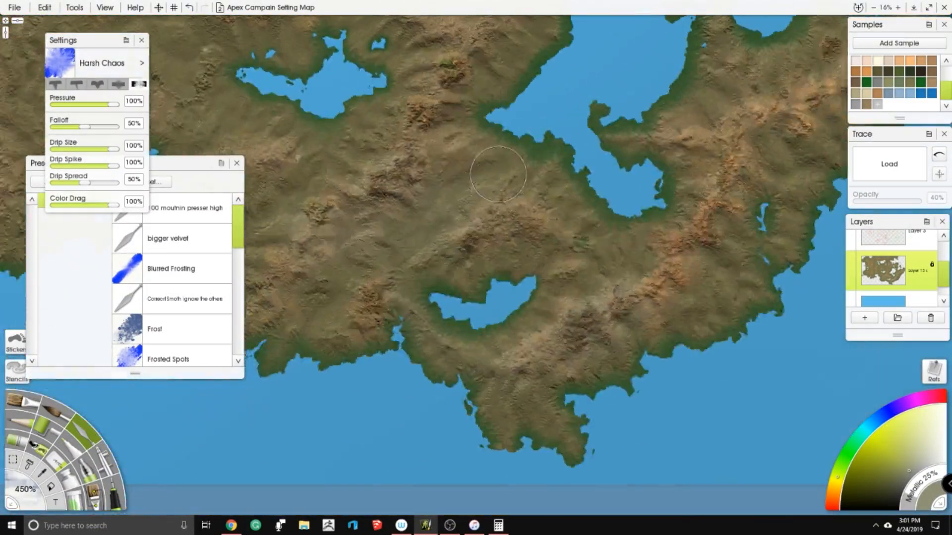
left_click_drag(446, 238, 625, 265)
scroll(476, 277, "down", 3)
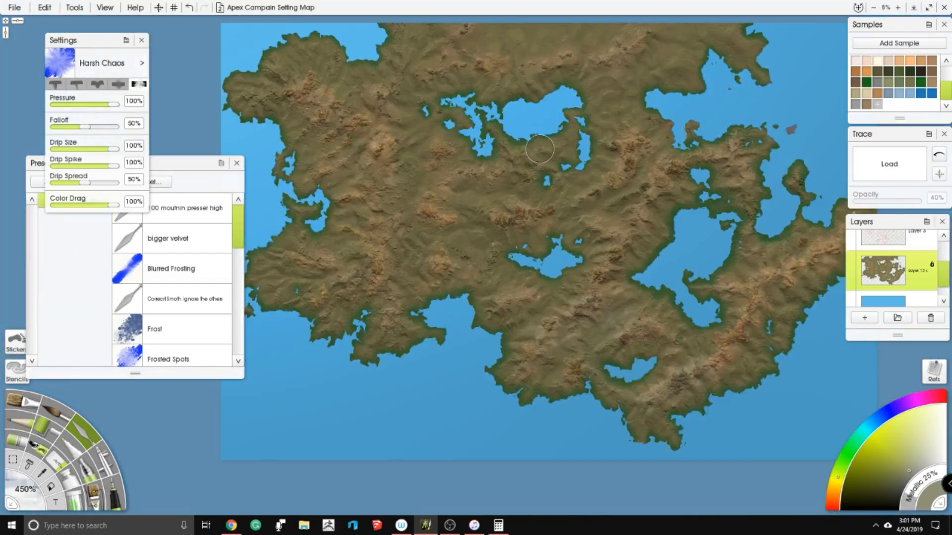